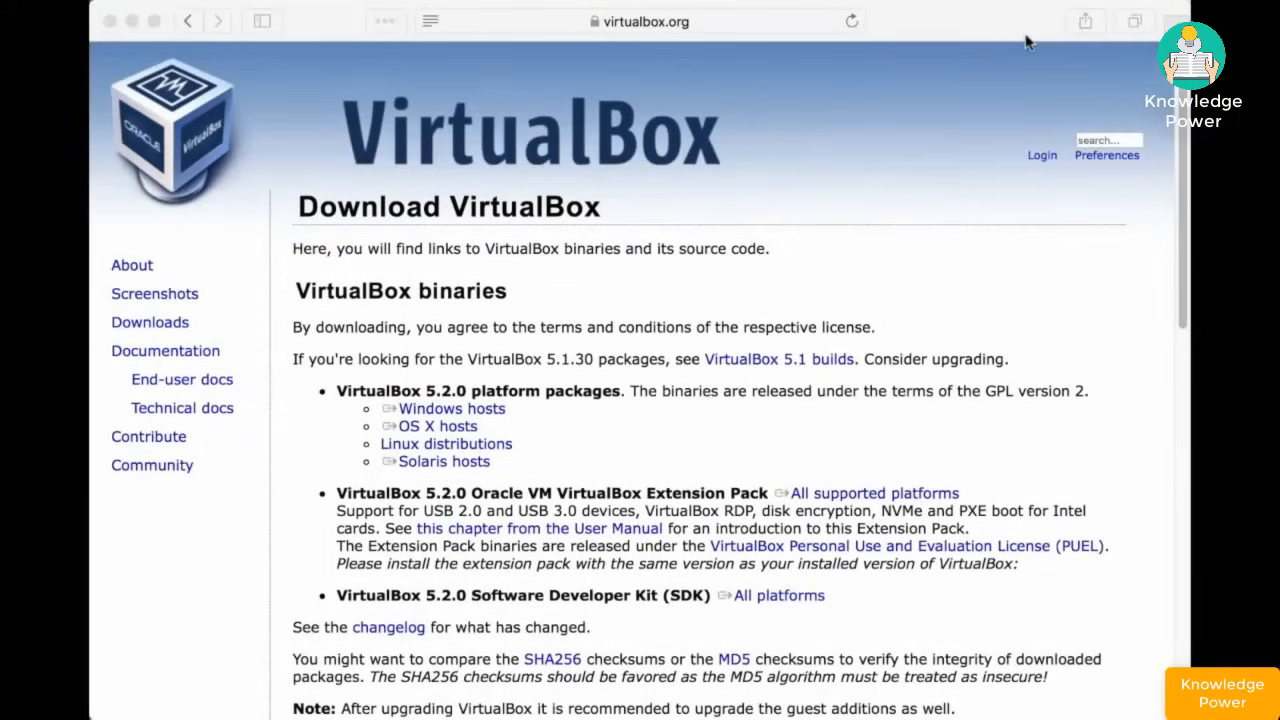
# - Download the VirtualBox-5.1.30-118389-OSX.dmg package for OS X hosts from the downloads page in Safari
pyautogui.click(594, 22)
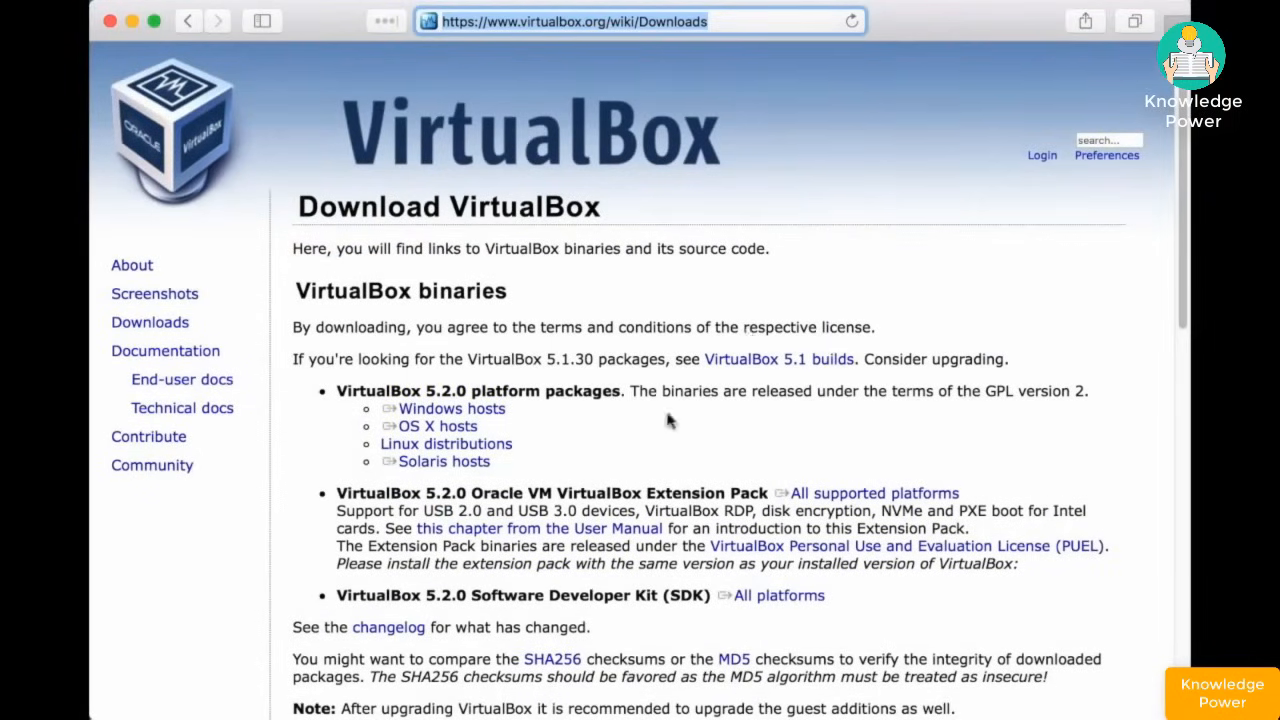
pyautogui.click(458, 428)
pyautogui.click(458, 428)
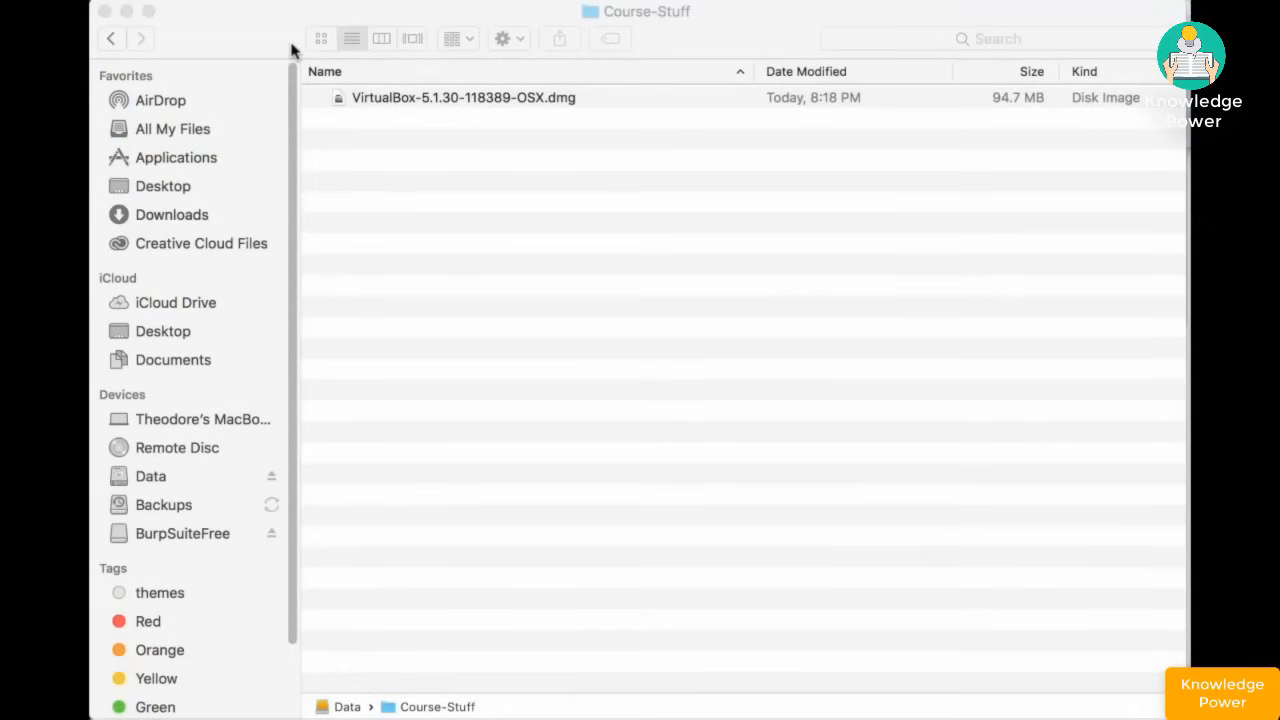
# - Mount VirtualBox-5.1.30-118389-OSX.dmg from Course-Stuff to reveal VirtualBox.pkg and the uninstaller
pyautogui.click(372, 97)
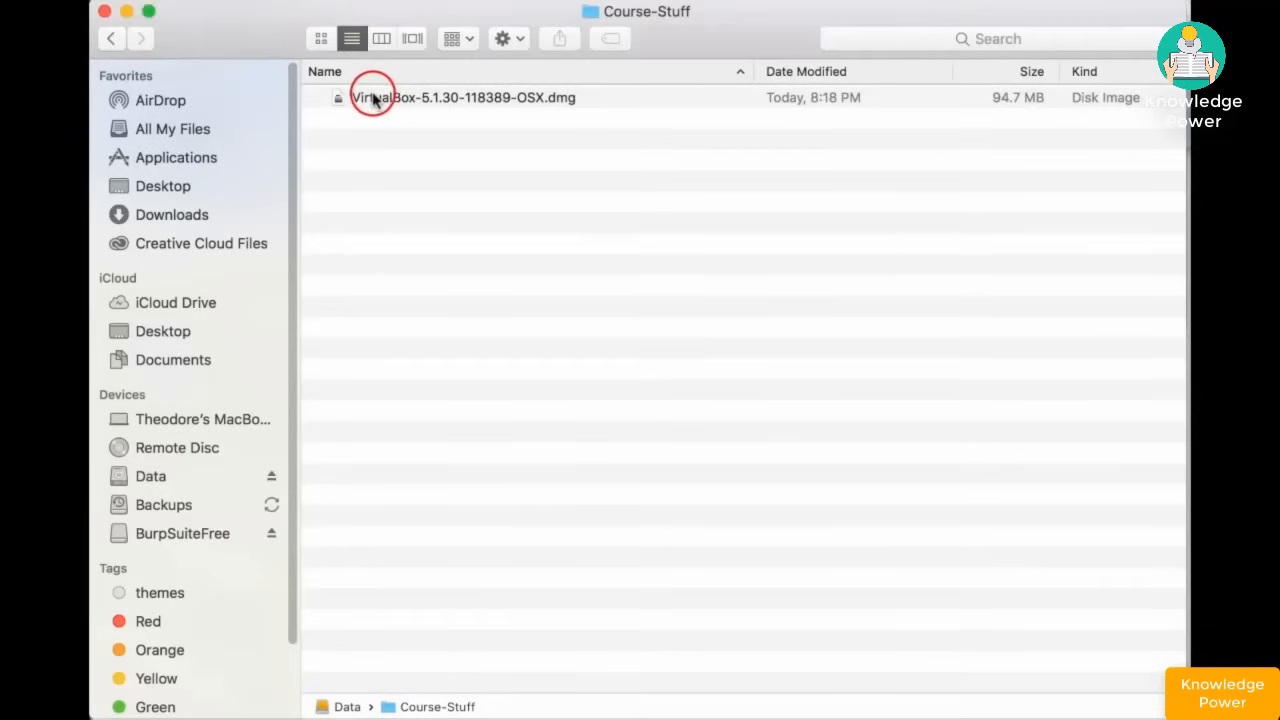
pyautogui.doubleClick(372, 97)
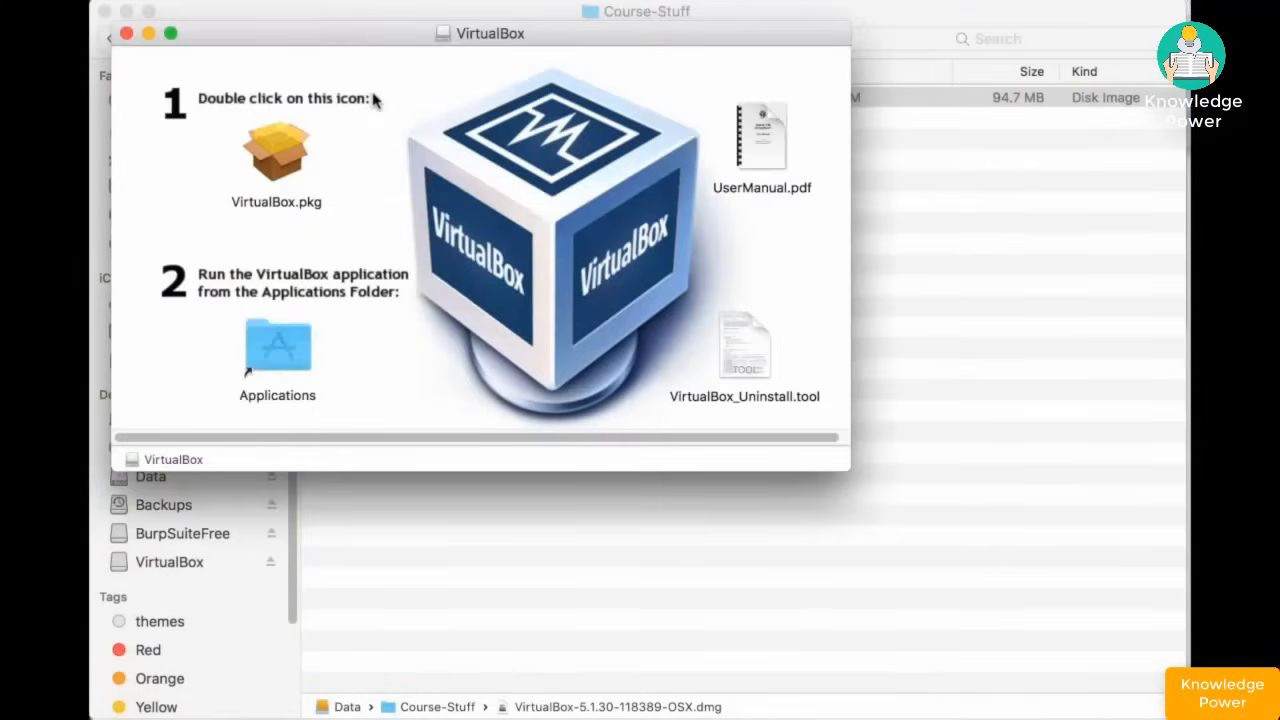
# - Run VirtualBox.pkg as a standard install on Macintosh HD, authorizing with the admin password
pyautogui.doubleClick(276, 158)
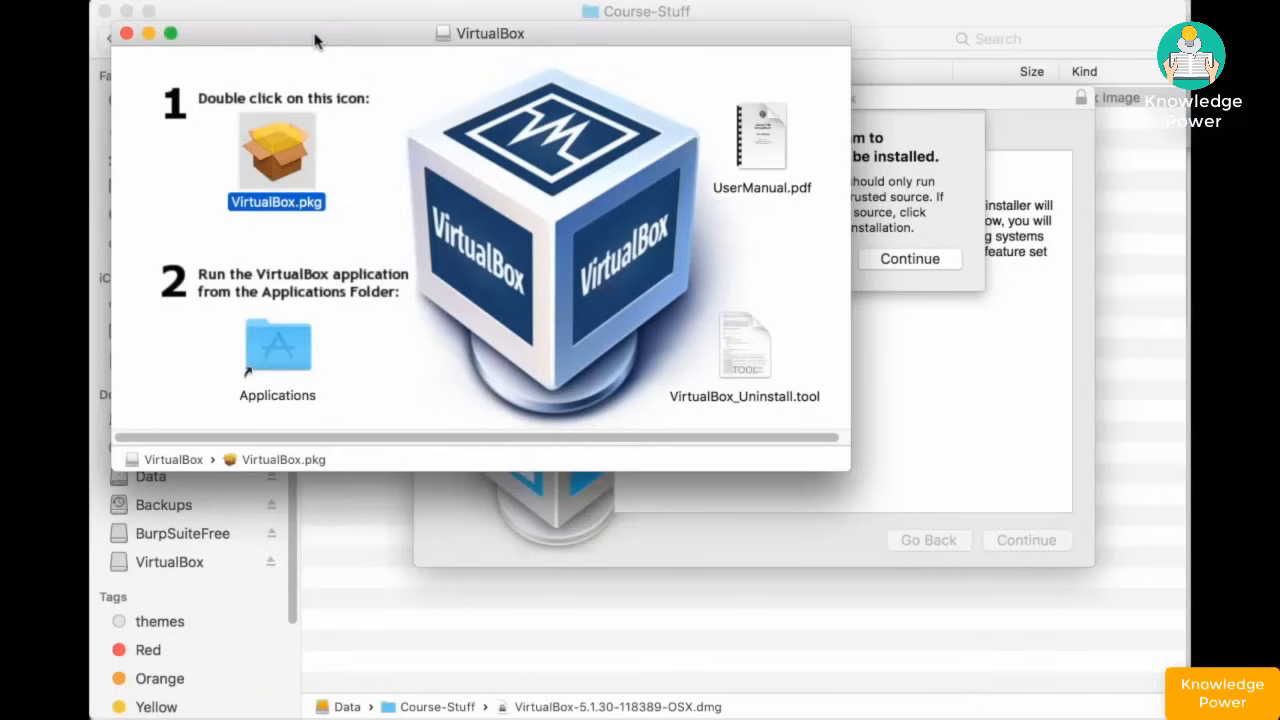
pyautogui.moveTo(313, 37); pyautogui.dragTo(326, 360)
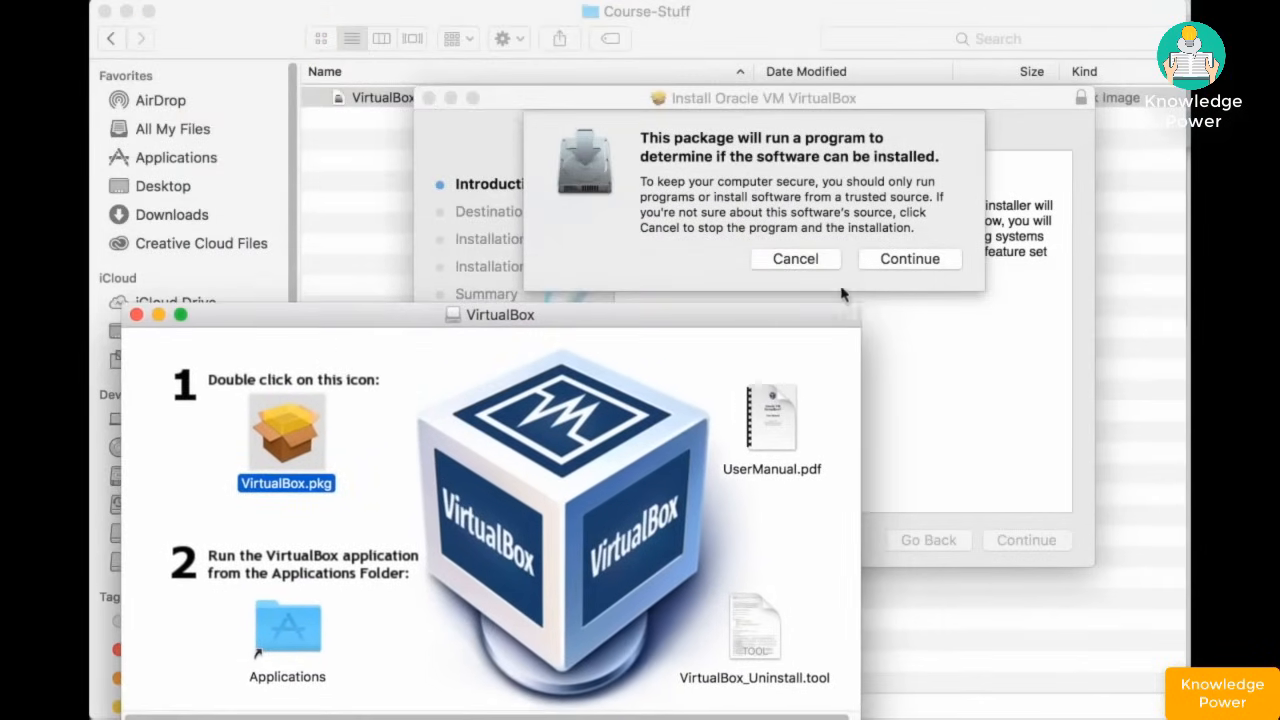
pyautogui.click(910, 259)
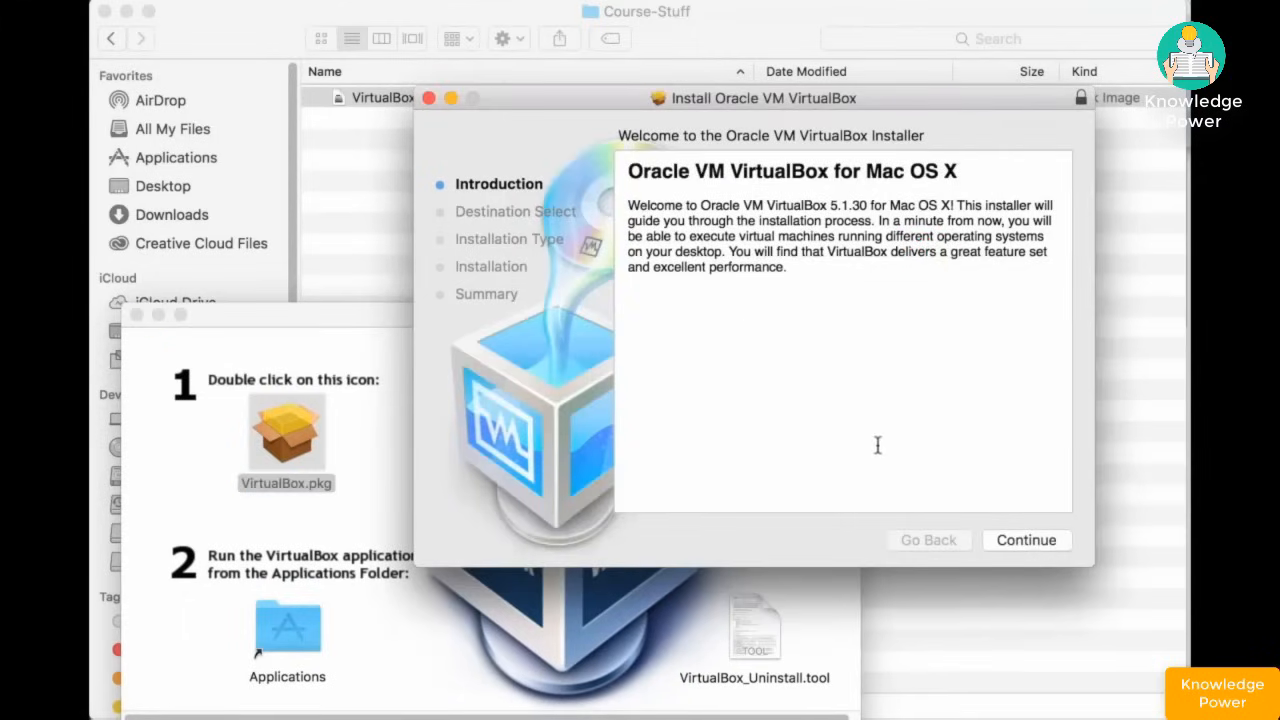
pyautogui.click(1022, 539)
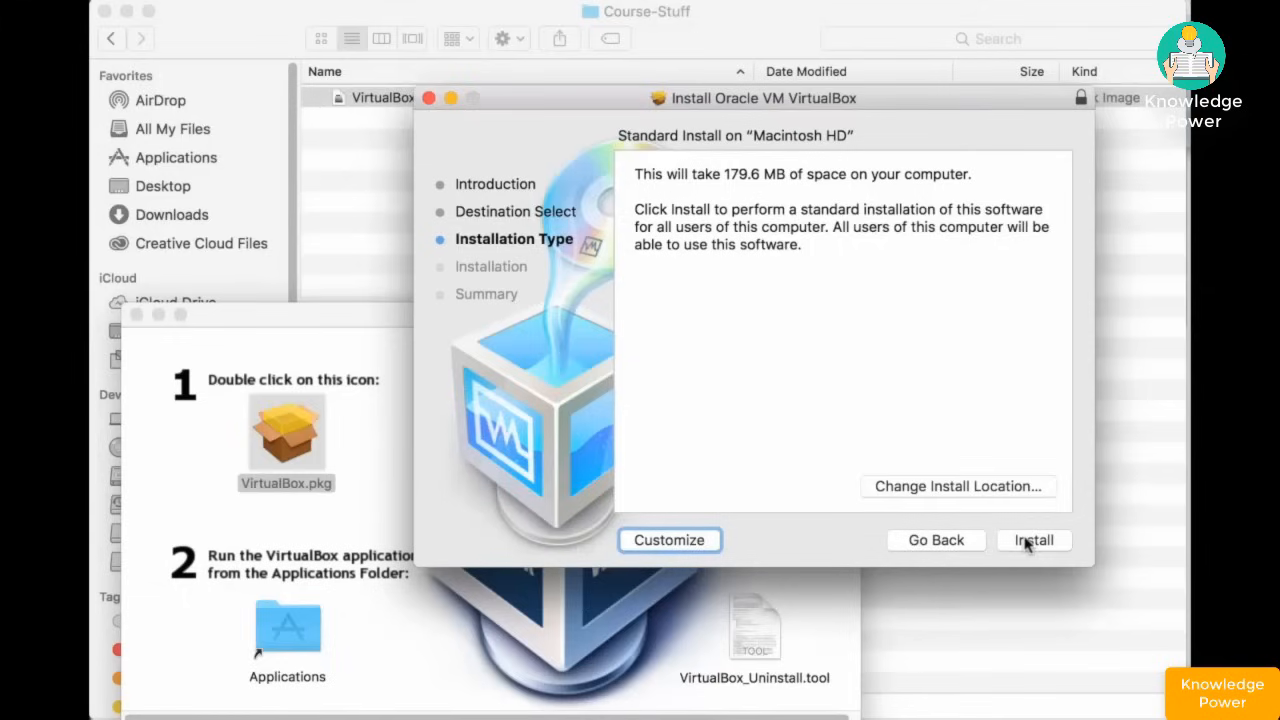
pyautogui.click(1030, 541)
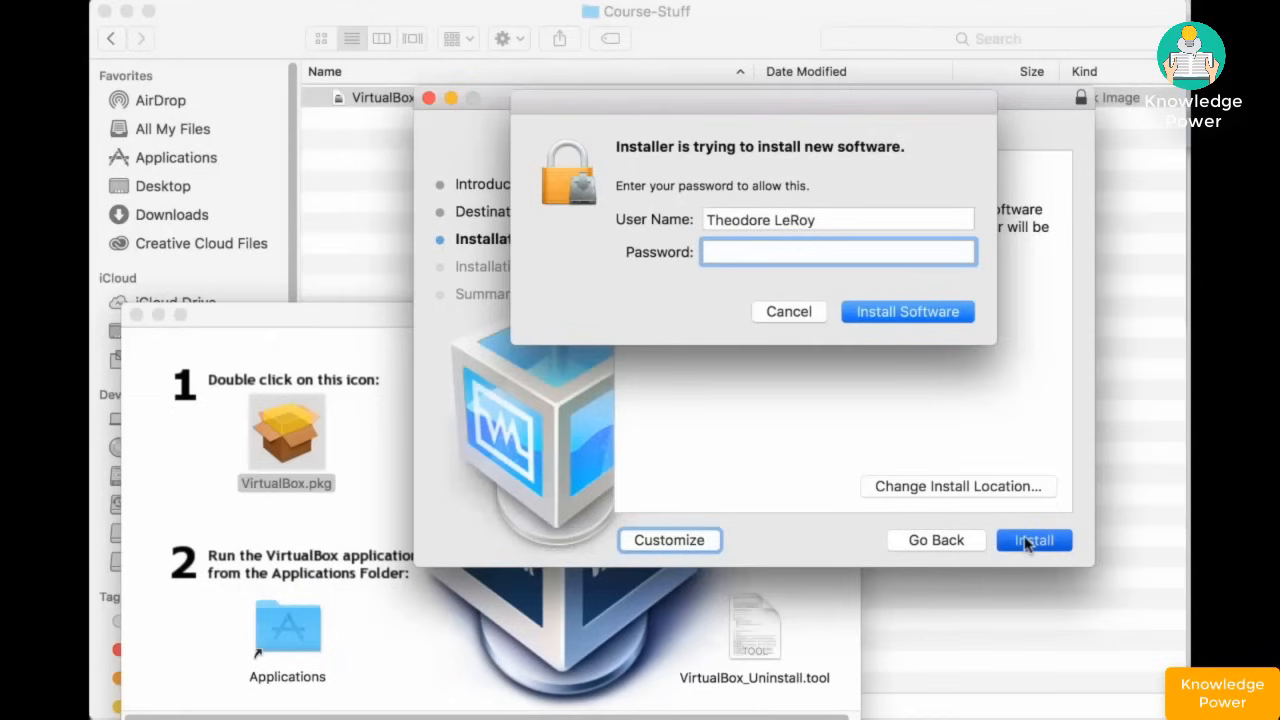
pyautogui.write('************')
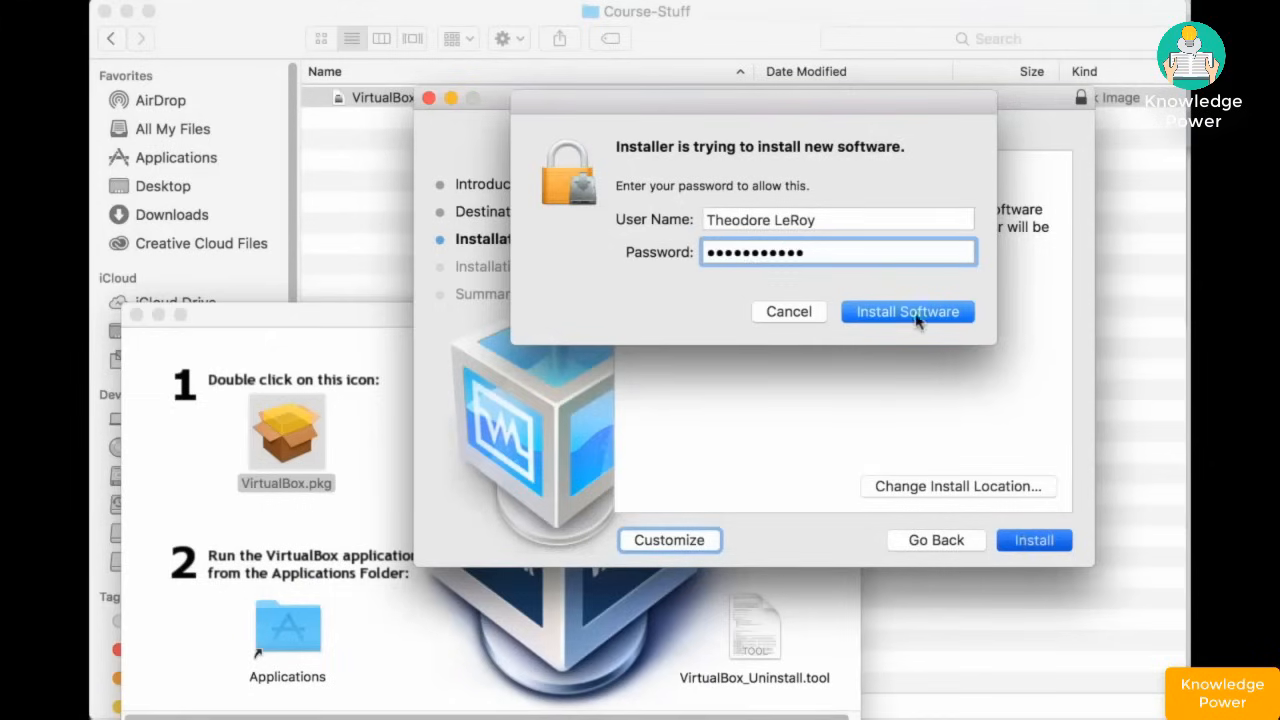
pyautogui.click(918, 316)
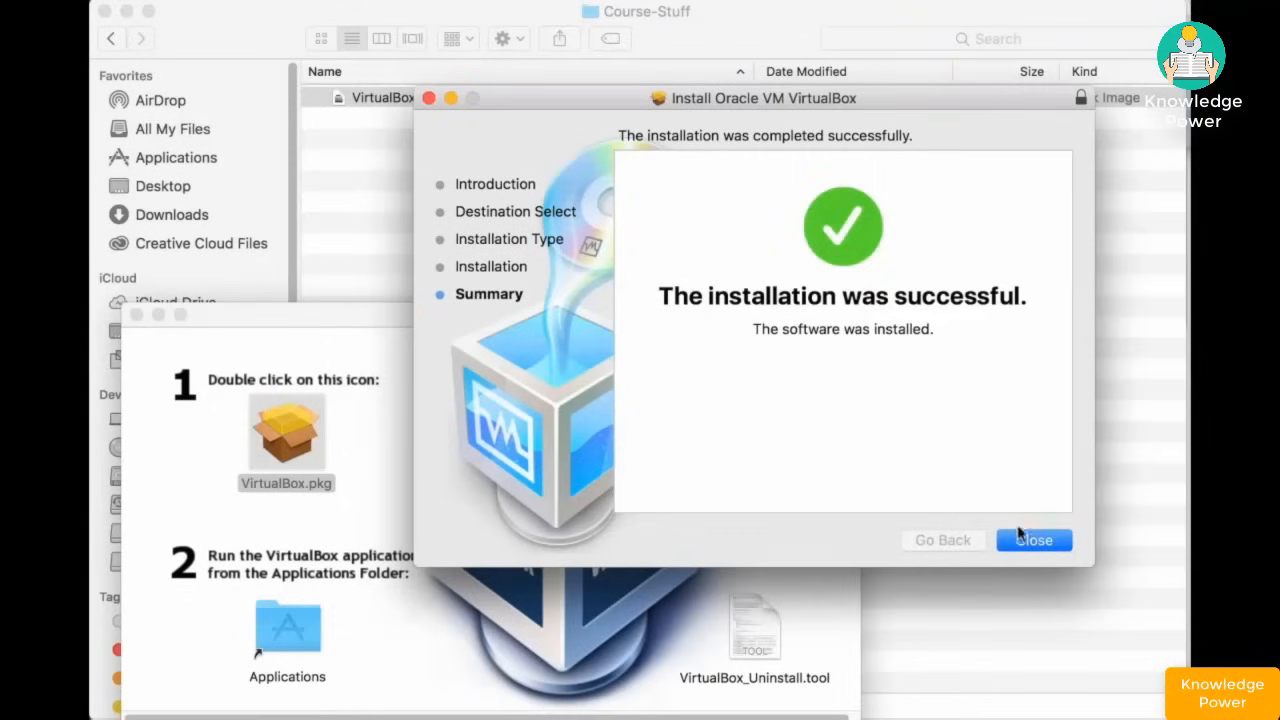
pyautogui.click(1034, 540)
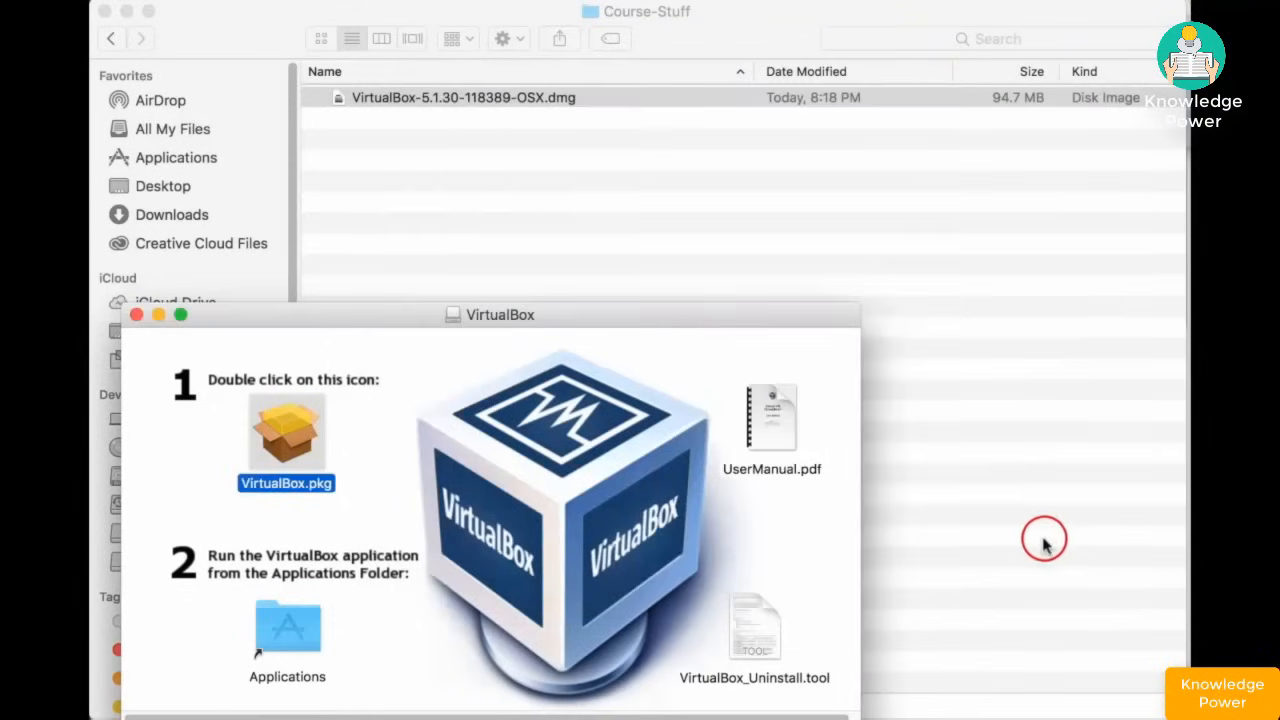
# - Launch VirtualBox.app from the Applications folder to bring up VirtualBox Manager
pyautogui.moveTo(535, 318); pyautogui.dragTo(570, 234)
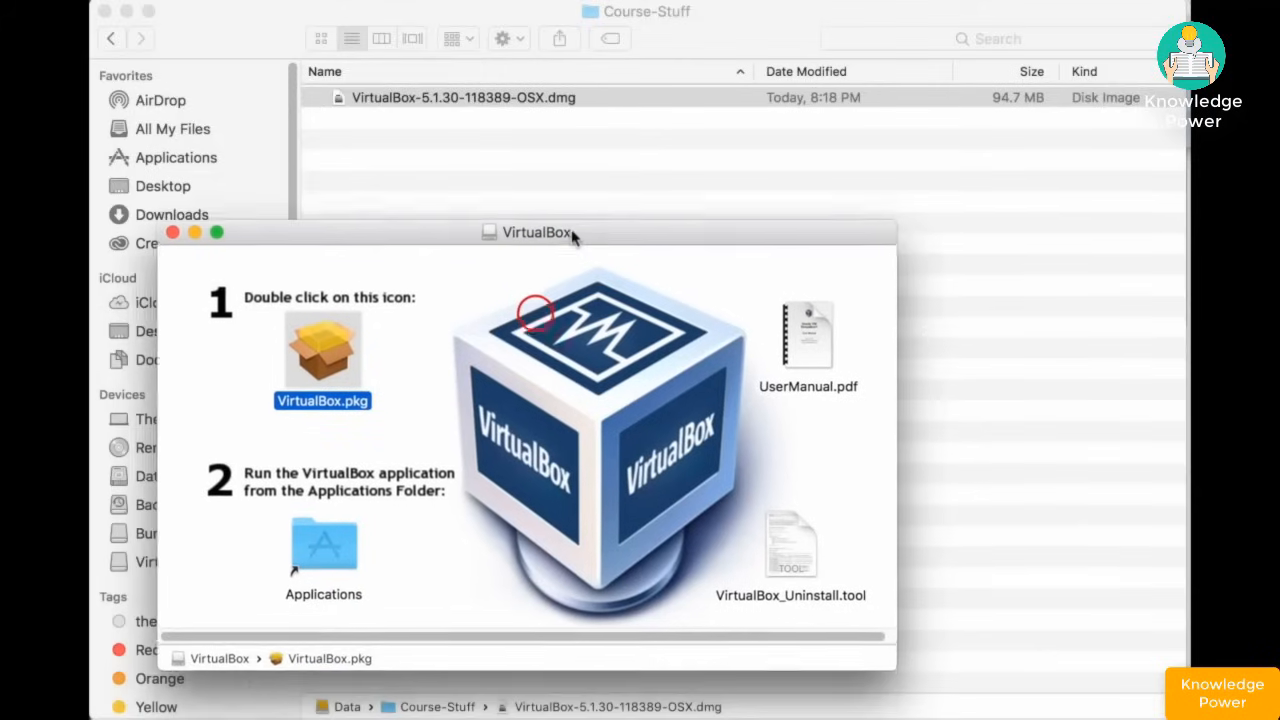
pyautogui.doubleClick(322, 572)
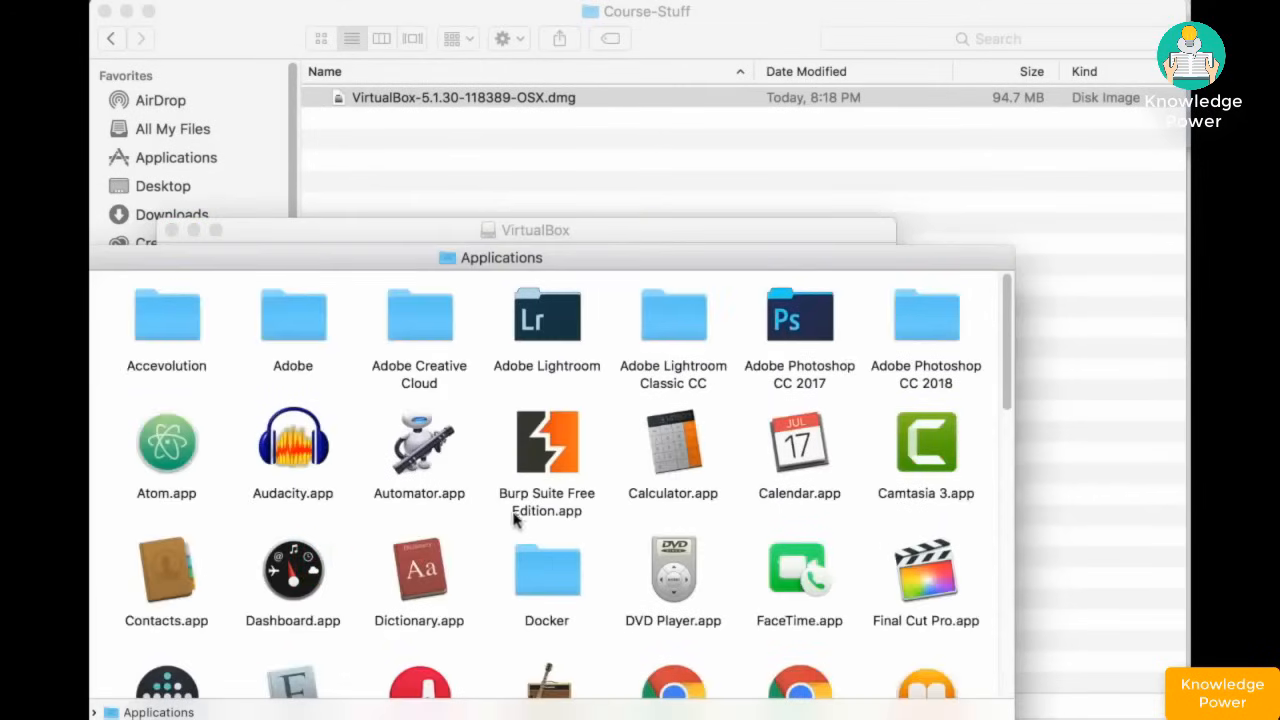
pyautogui.doubleClick(588, 258)
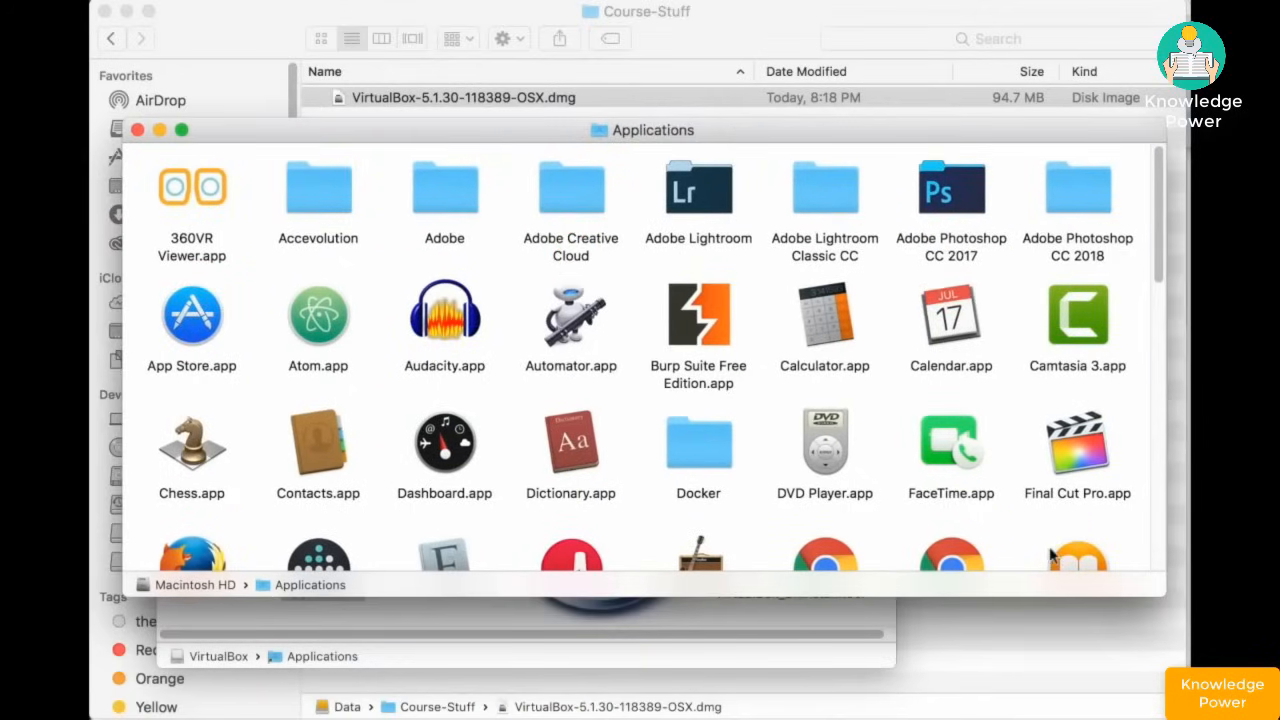
pyautogui.scroll(-15, 1016, 358)
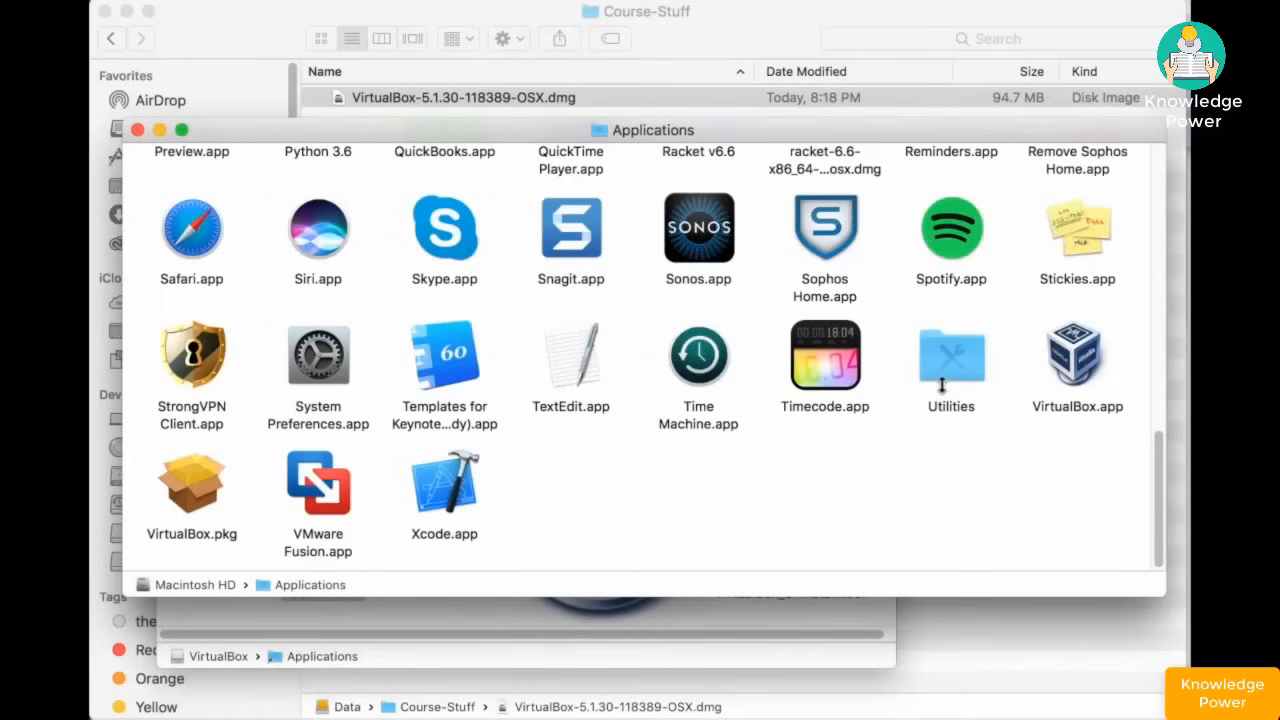
pyautogui.click(1072, 370)
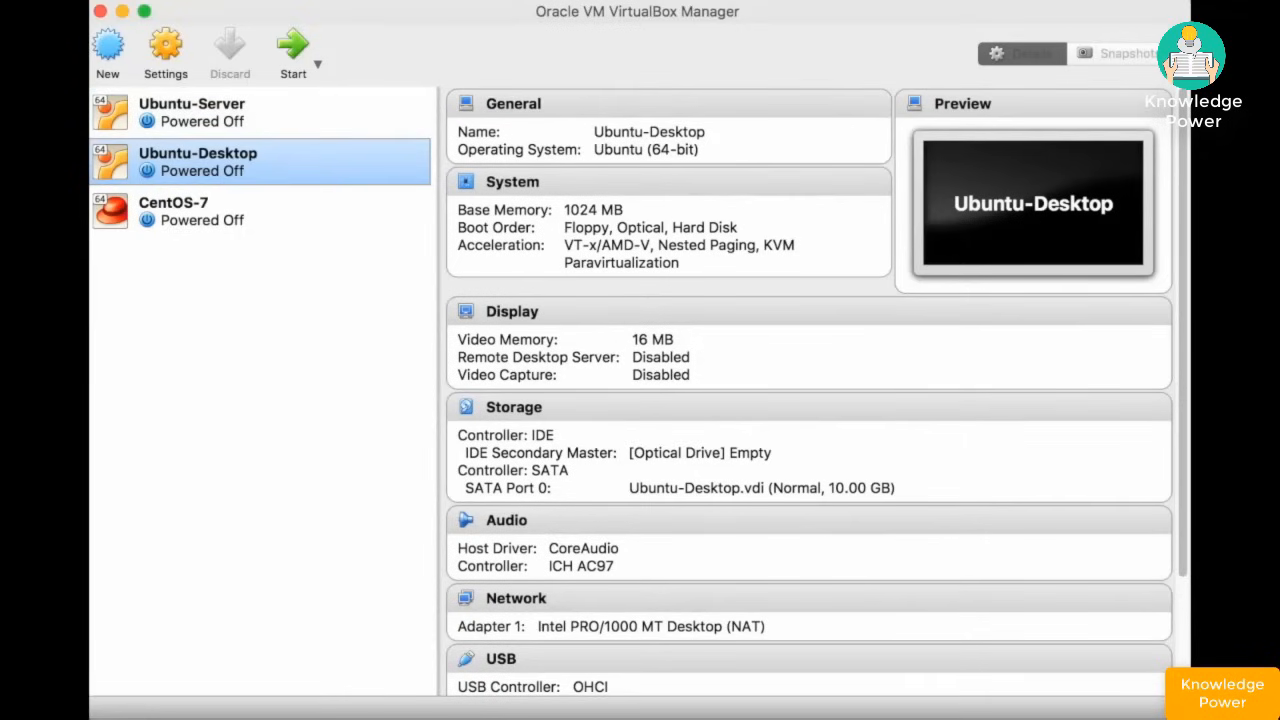
# - Review VirtualBox's Help menu entries: Bug Tracker, Forums and Oracle Web Site
pyautogui.click(340, 0)
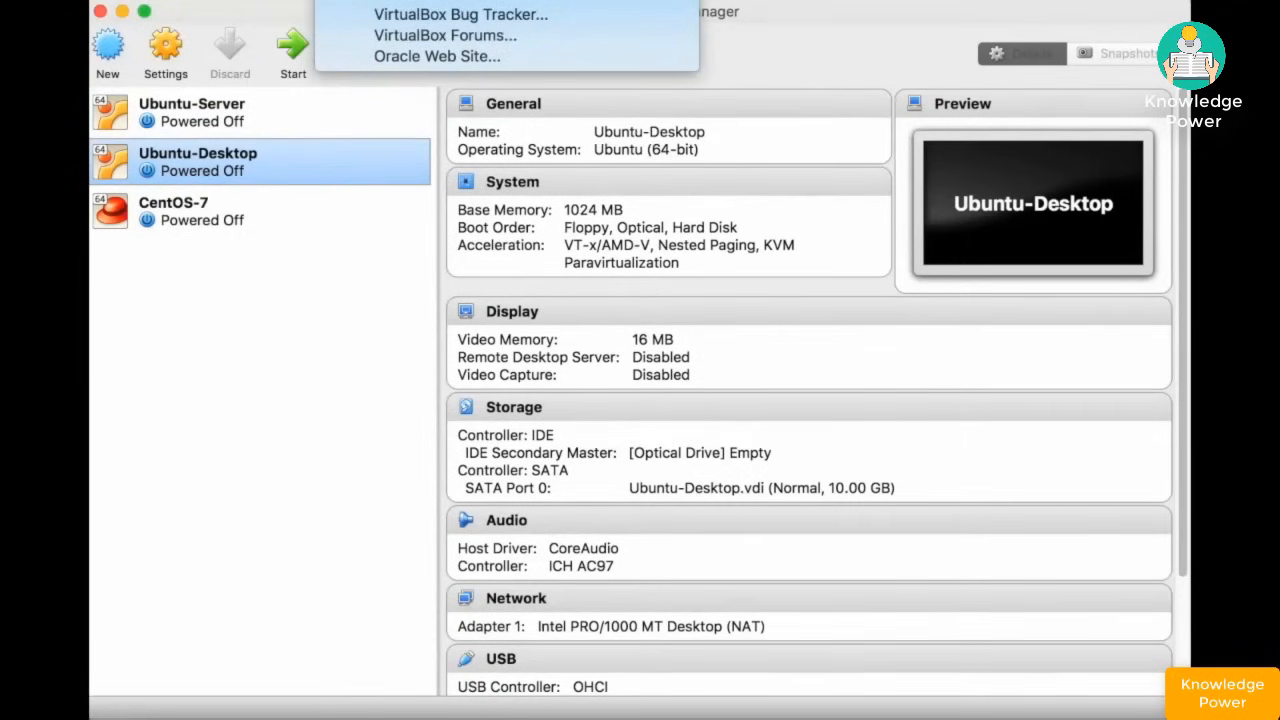
pyautogui.moveTo(70, 0)
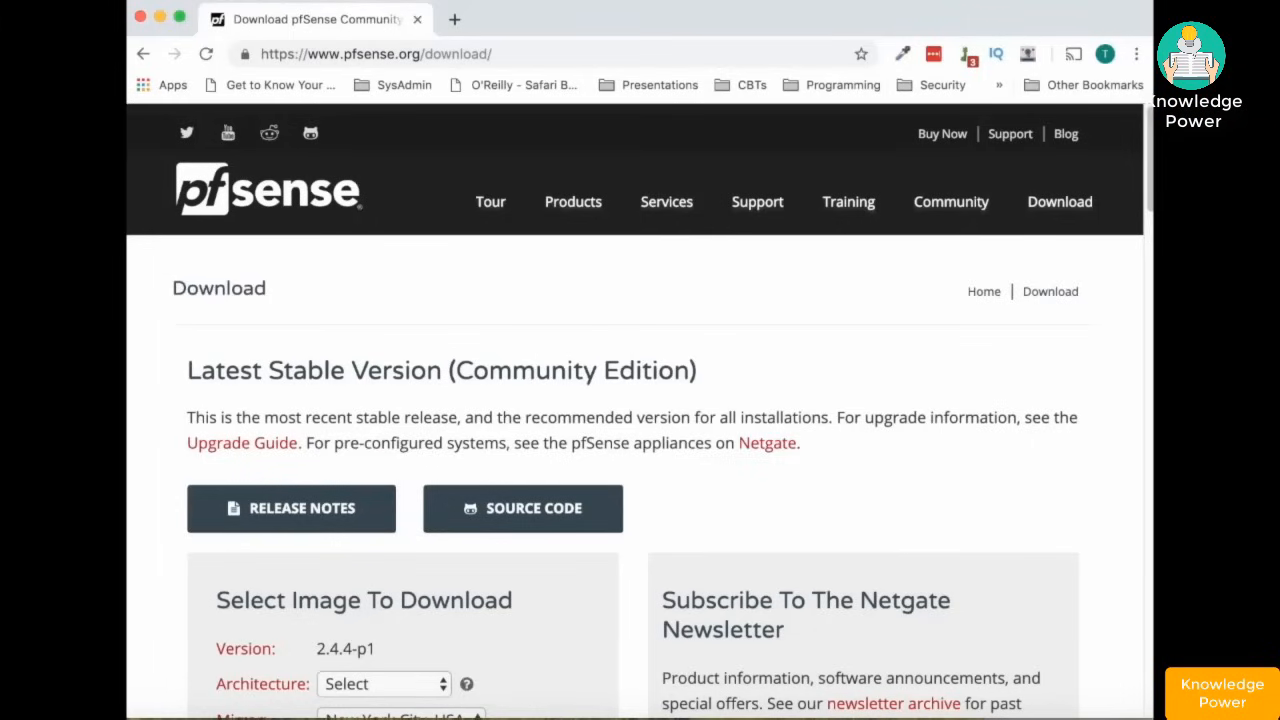
# - Download pfSense 2.4.4-p1 as AMD64 (64-bit) CD Image (ISO) Installer from the New York City, USA mirror
pyautogui.scroll(-5, 440, 428)
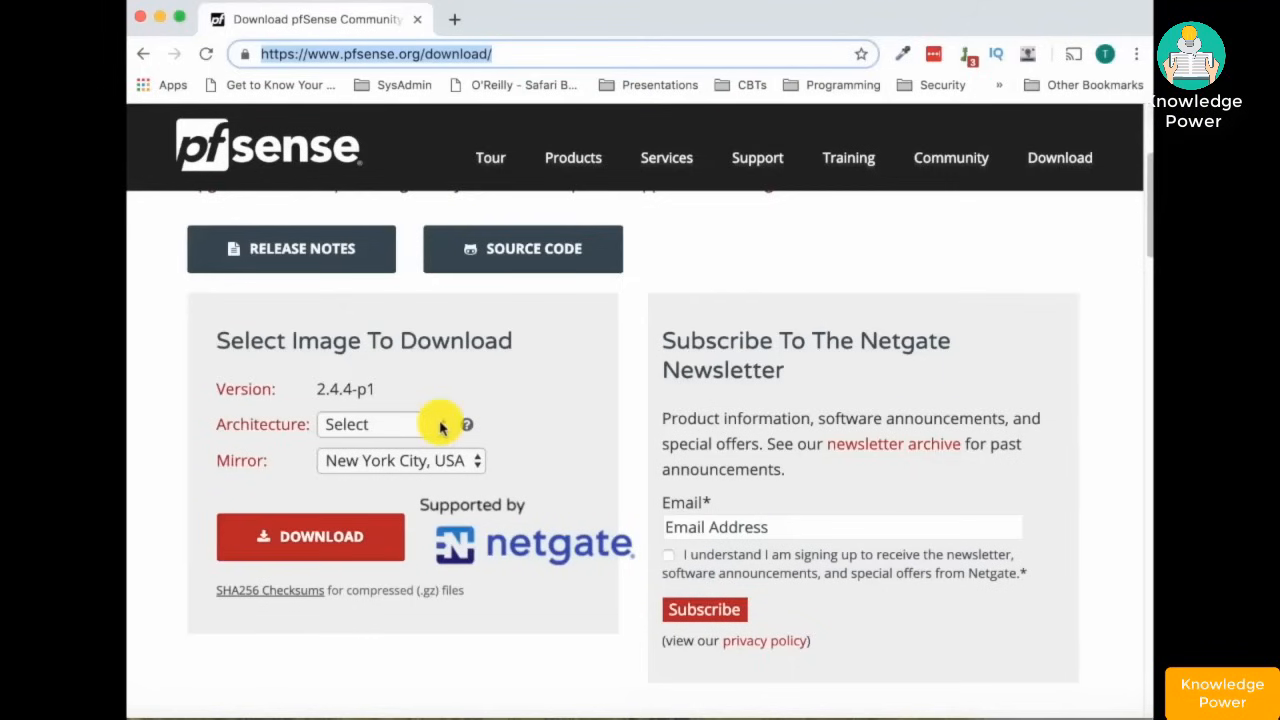
pyautogui.click(441, 426)
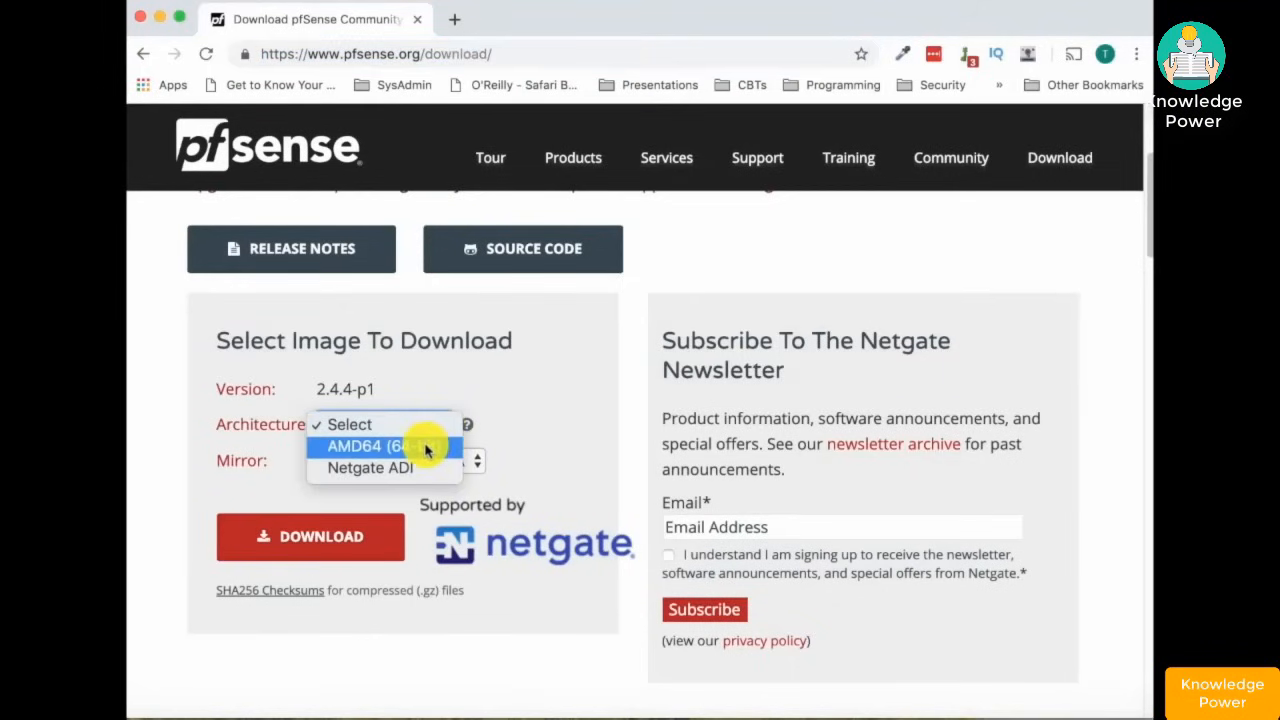
pyautogui.click(425, 447)
pyautogui.click(488, 461)
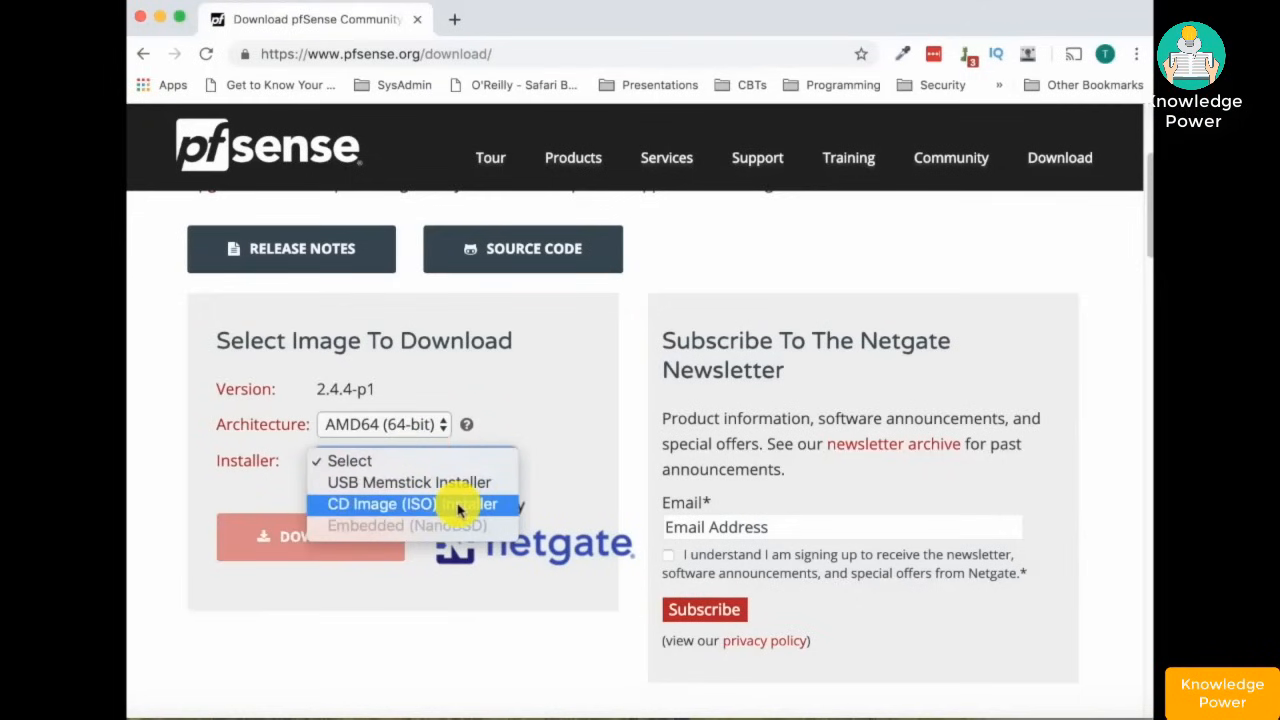
pyautogui.click(458, 505)
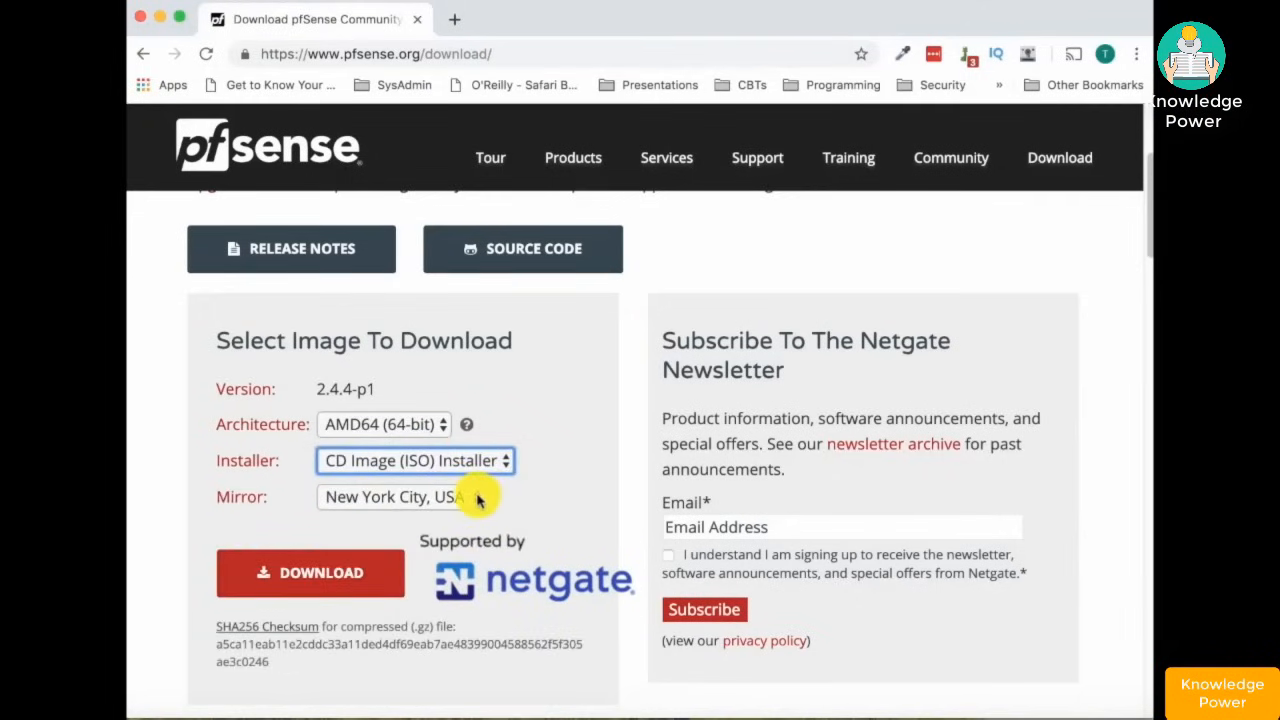
pyautogui.click(478, 501)
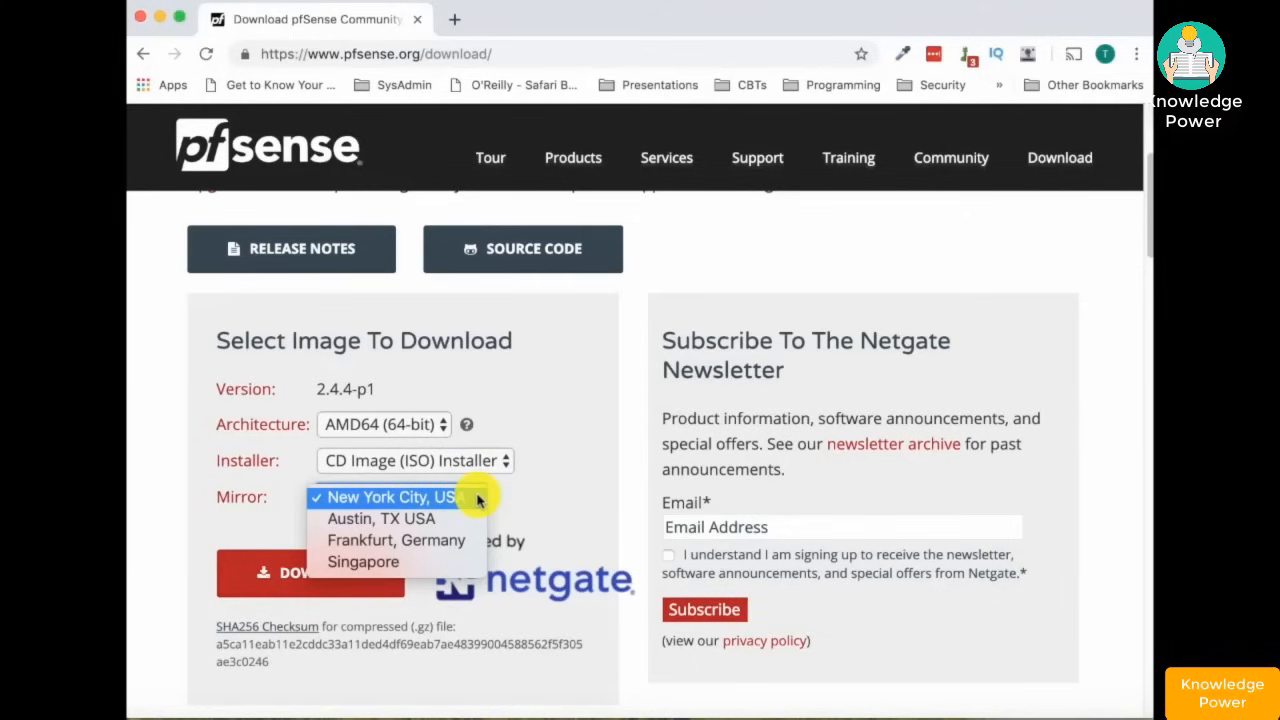
pyautogui.click(474, 500)
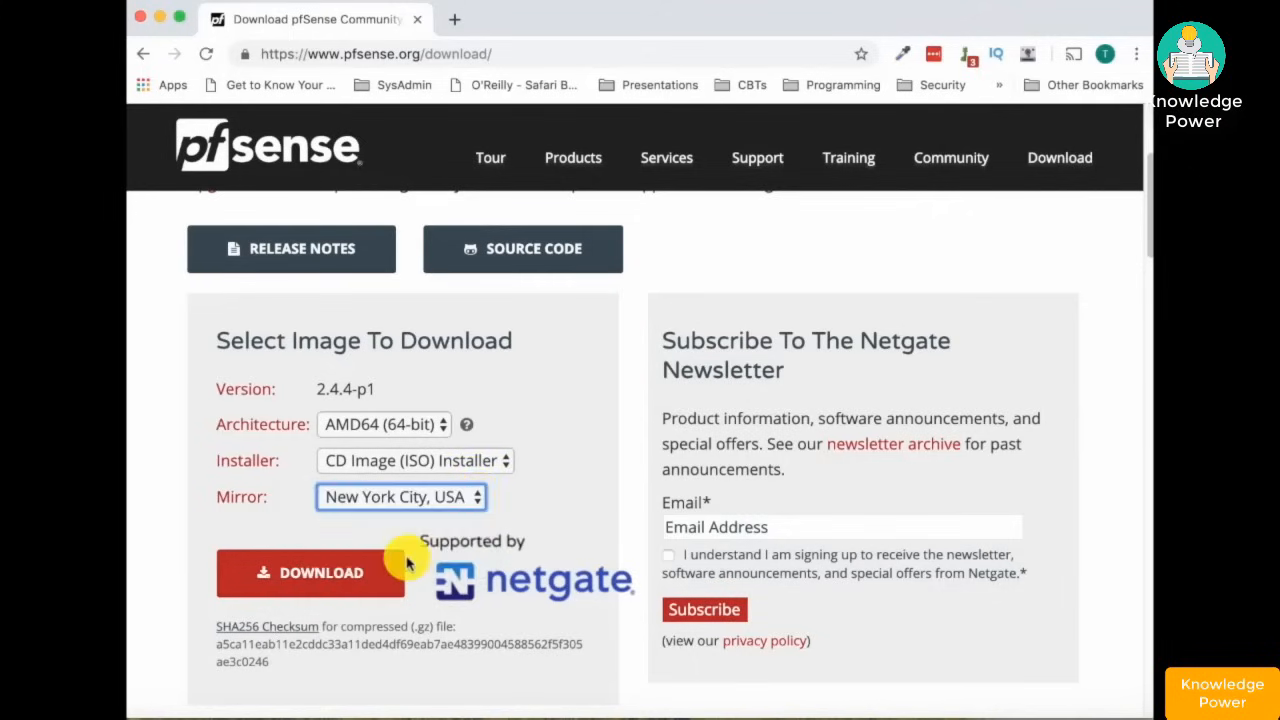
pyautogui.click(327, 572)
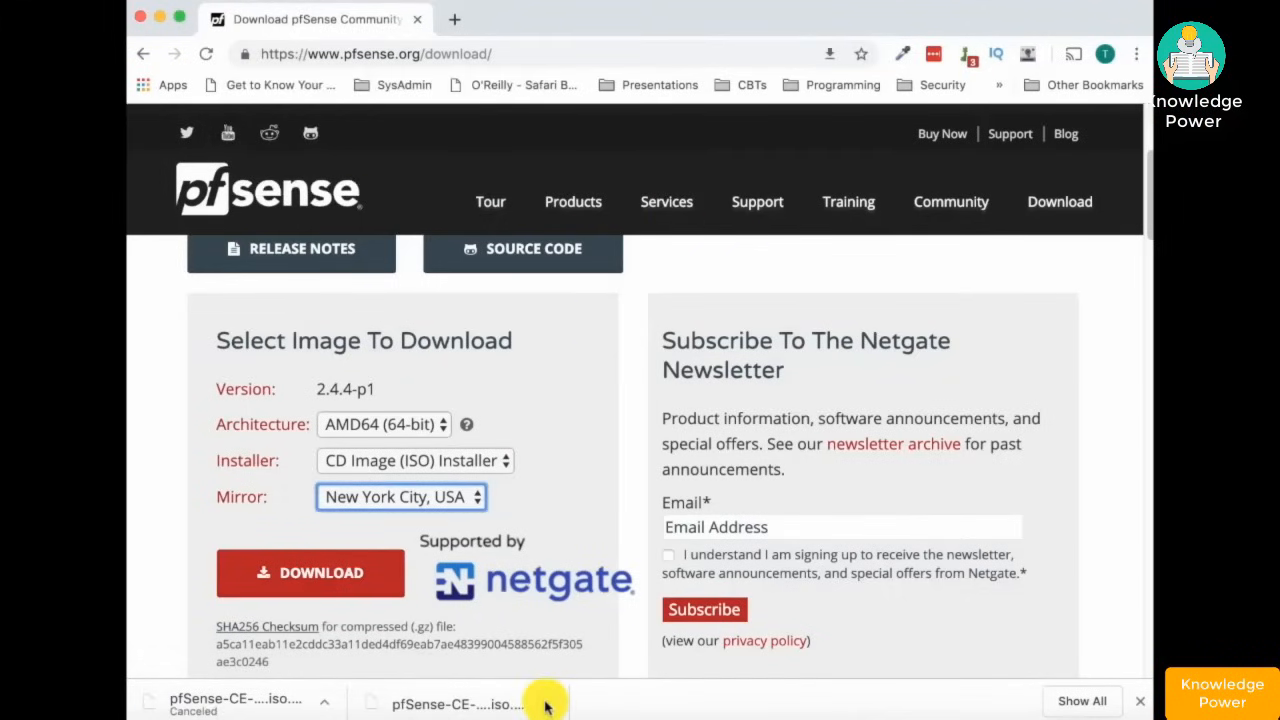
# - Extract the pfSense .iso.gz with Archive Utility into pfSense-CE-2.4.4-RELEASE-p1-amd64 (1).iso in Downloads
pyautogui.click(545, 705)
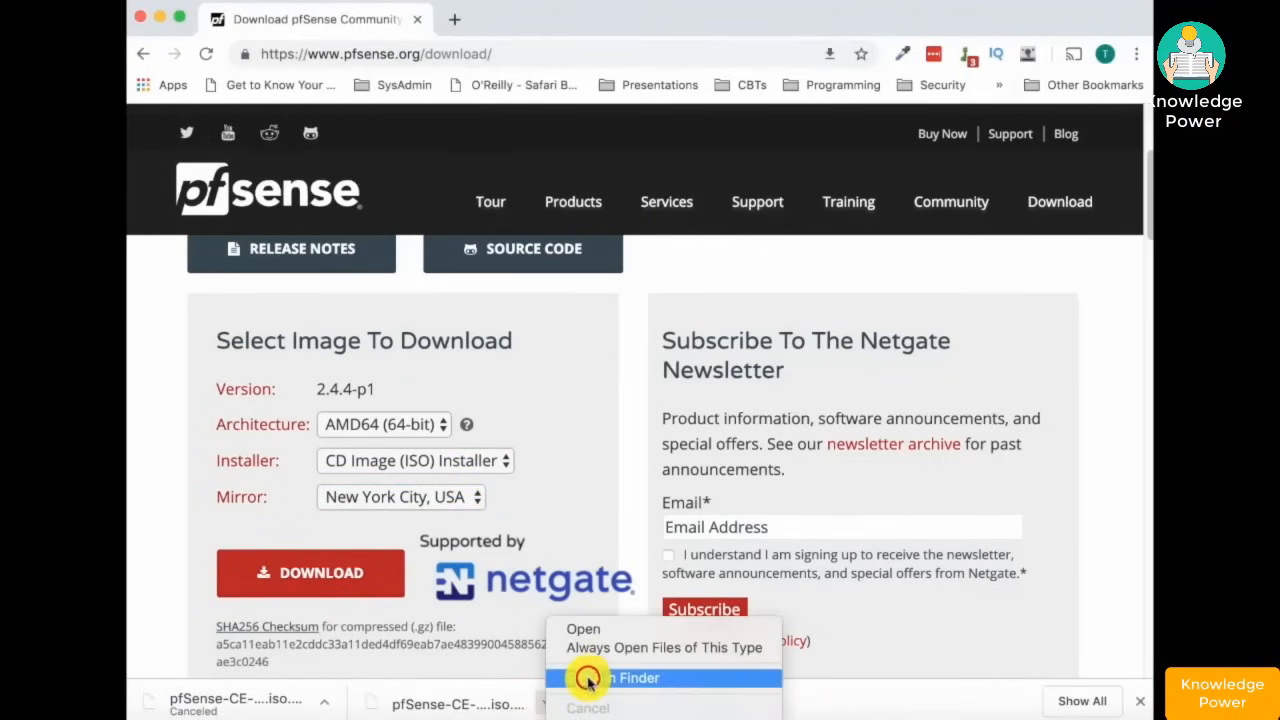
pyautogui.click(588, 678)
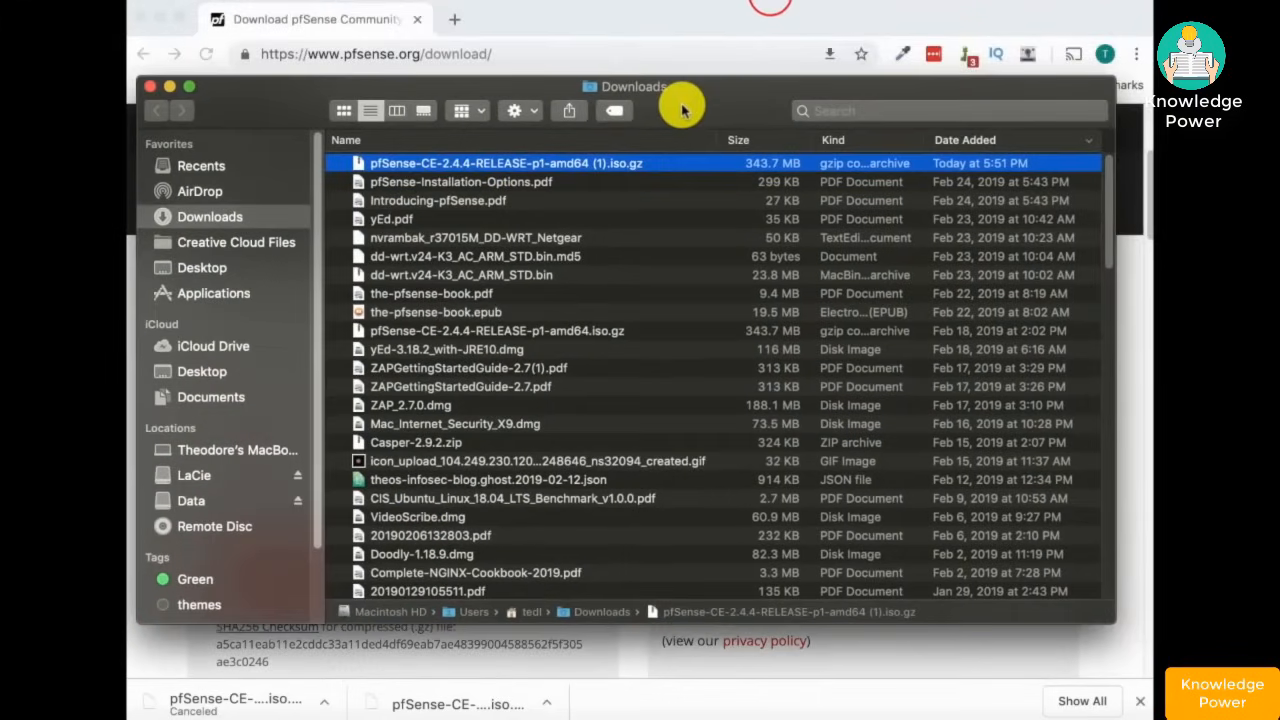
pyautogui.rightClick(540, 166)
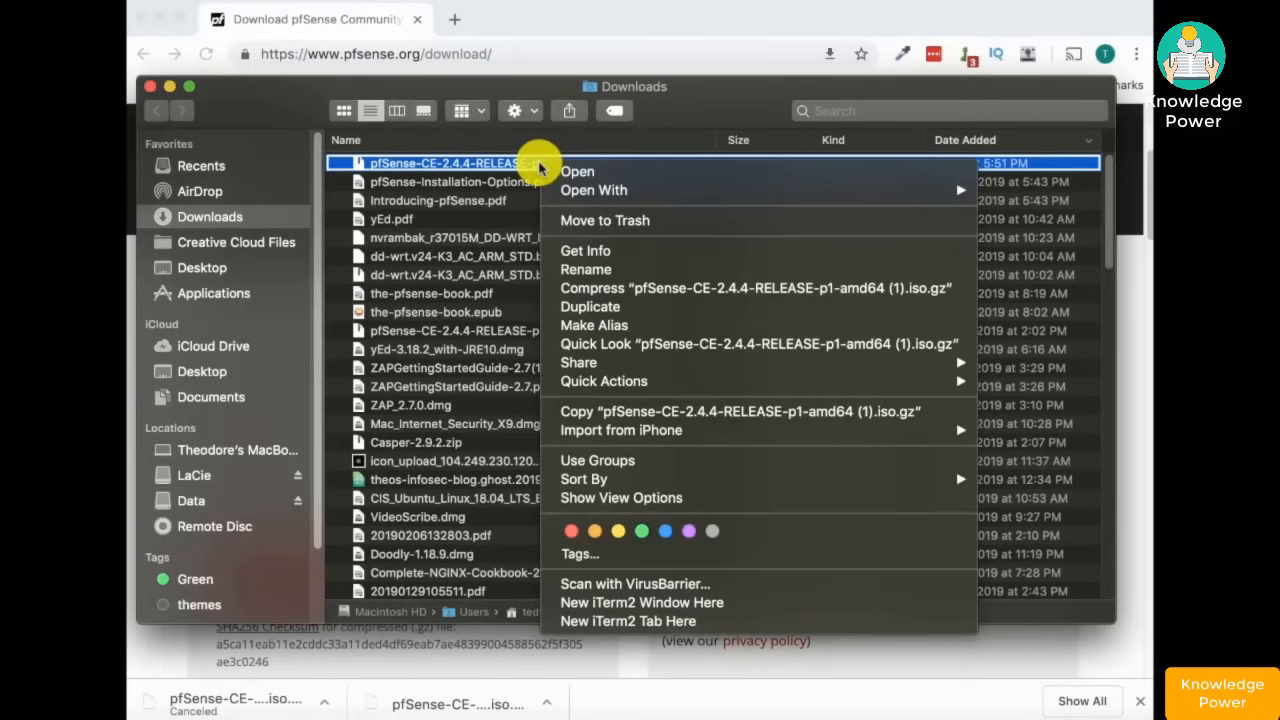
pyautogui.moveTo(600, 190)
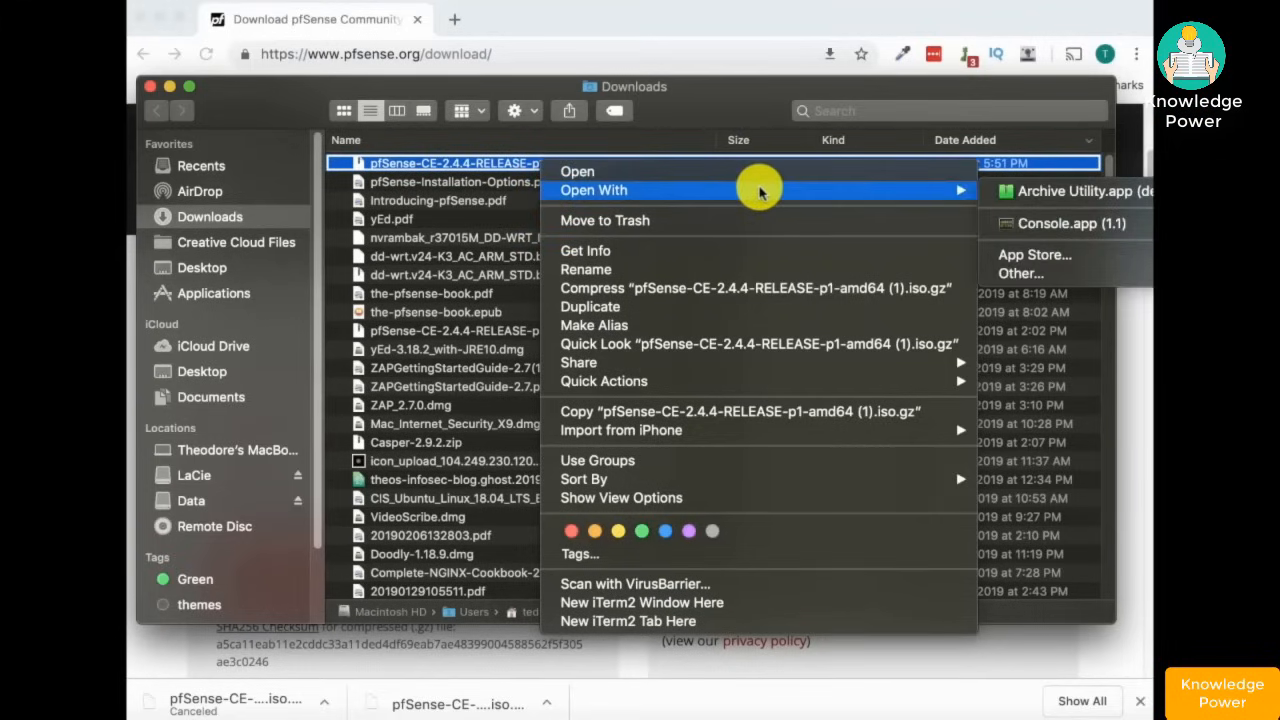
pyautogui.click(1057, 203)
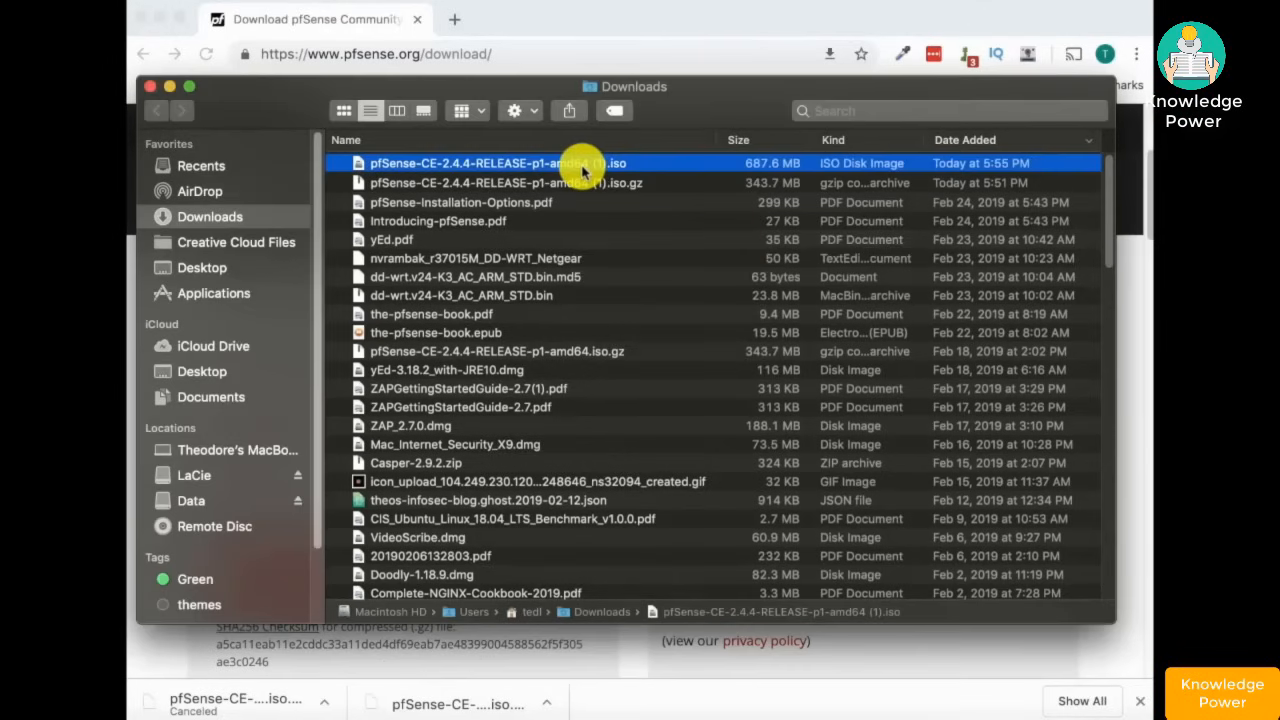
pyautogui.click(583, 169)
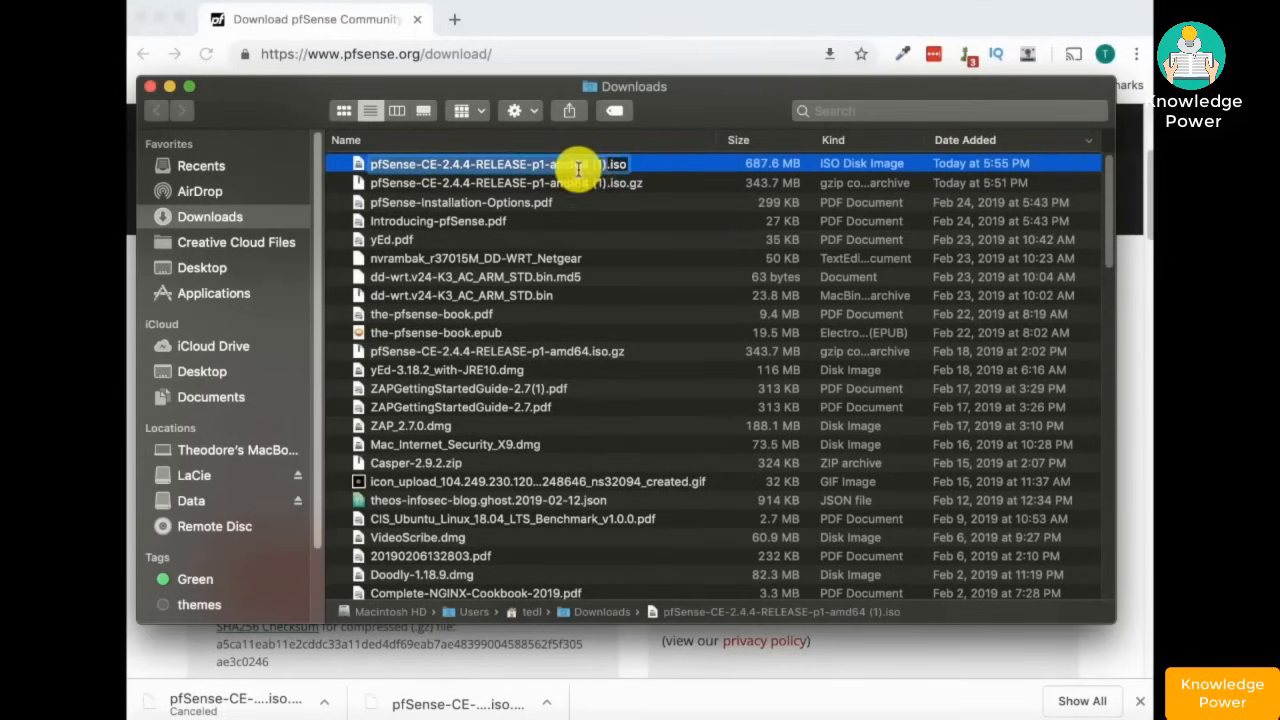
pyautogui.click(593, 164)
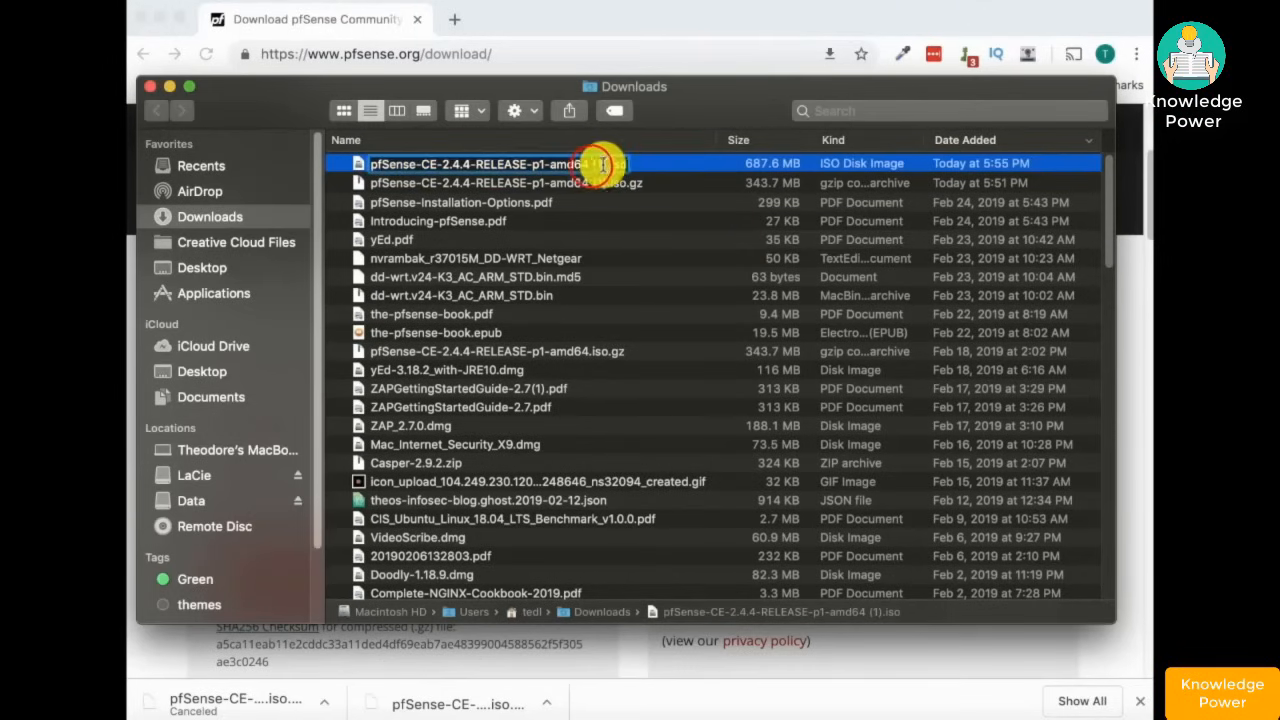
pyautogui.click(167, 89)
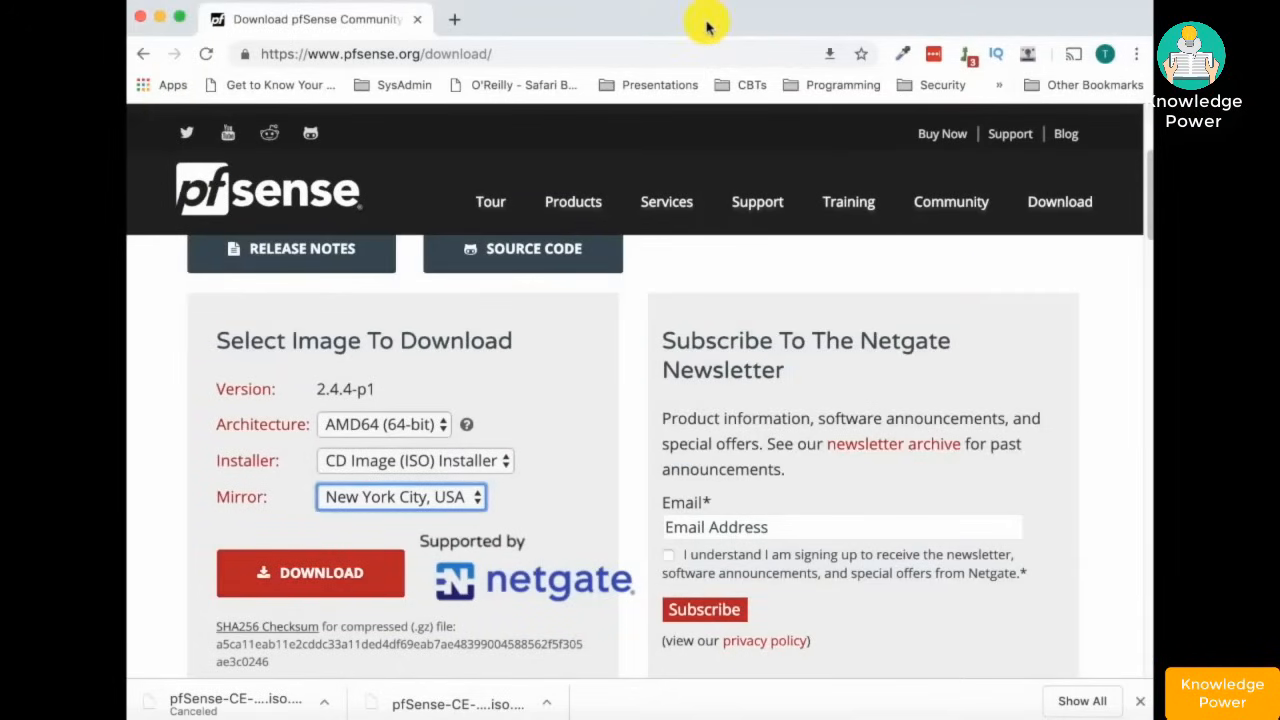
# - Start a new VM named pfSense with type BSD and version FreeBSD (64-bit)
pyautogui.click(157, 18)
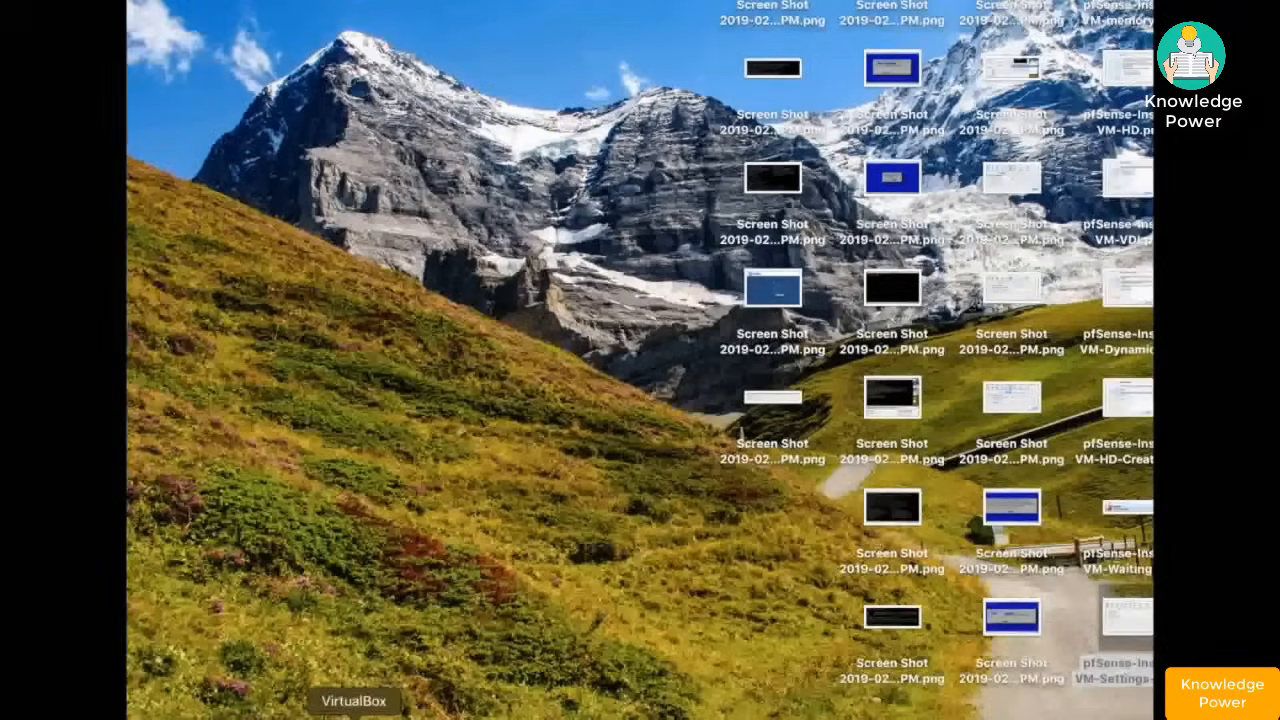
pyautogui.click(354, 714)
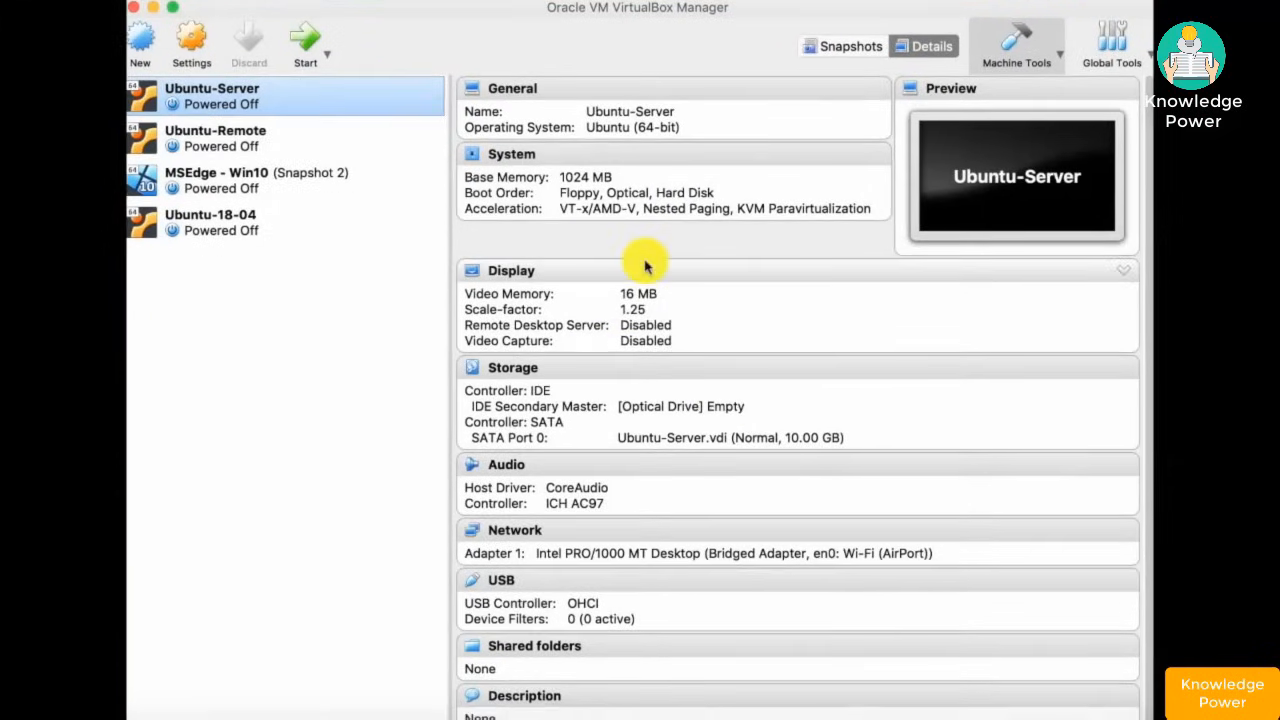
pyautogui.click(142, 45)
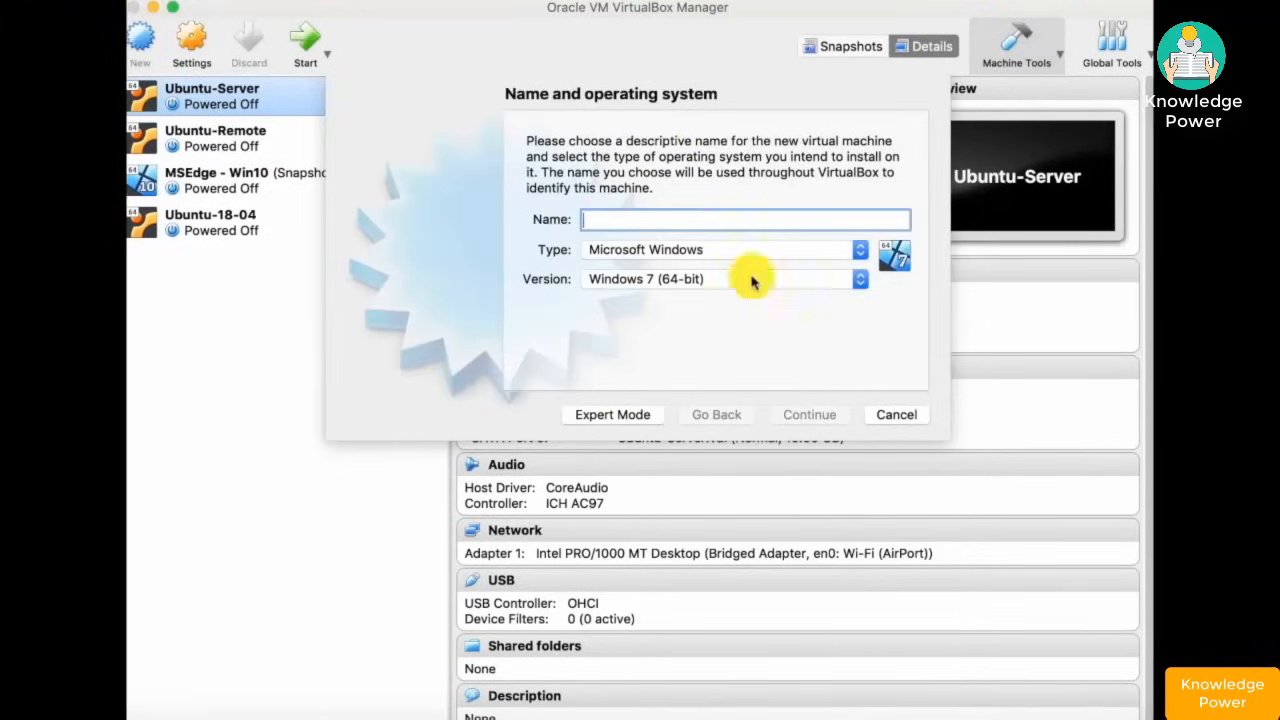
pyautogui.click(633, 218)
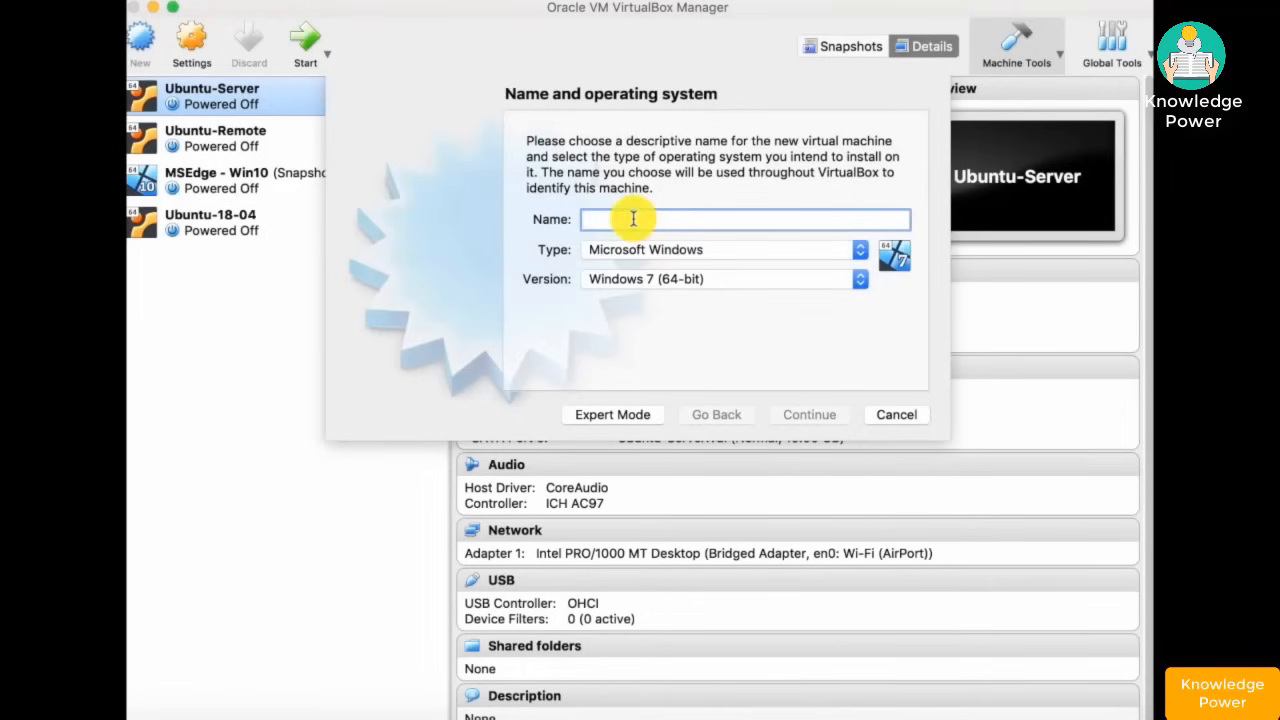
pyautogui.write('pfSense')
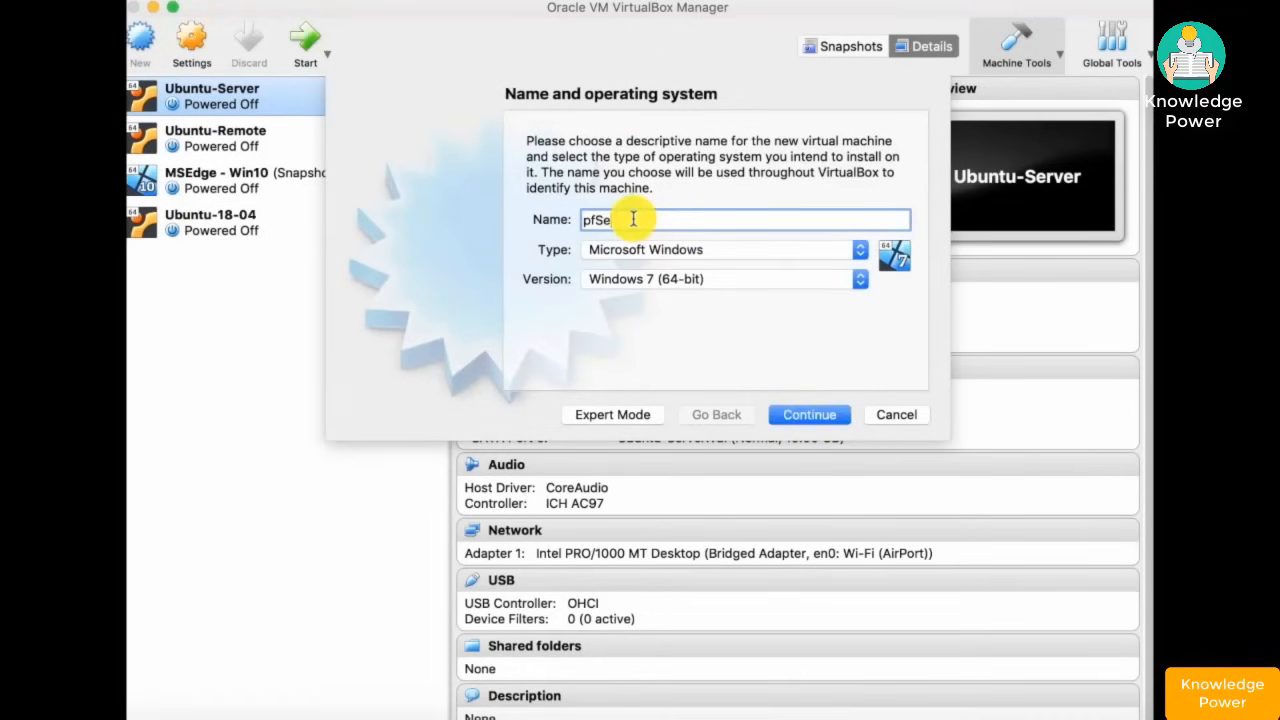
pyautogui.click(851, 251)
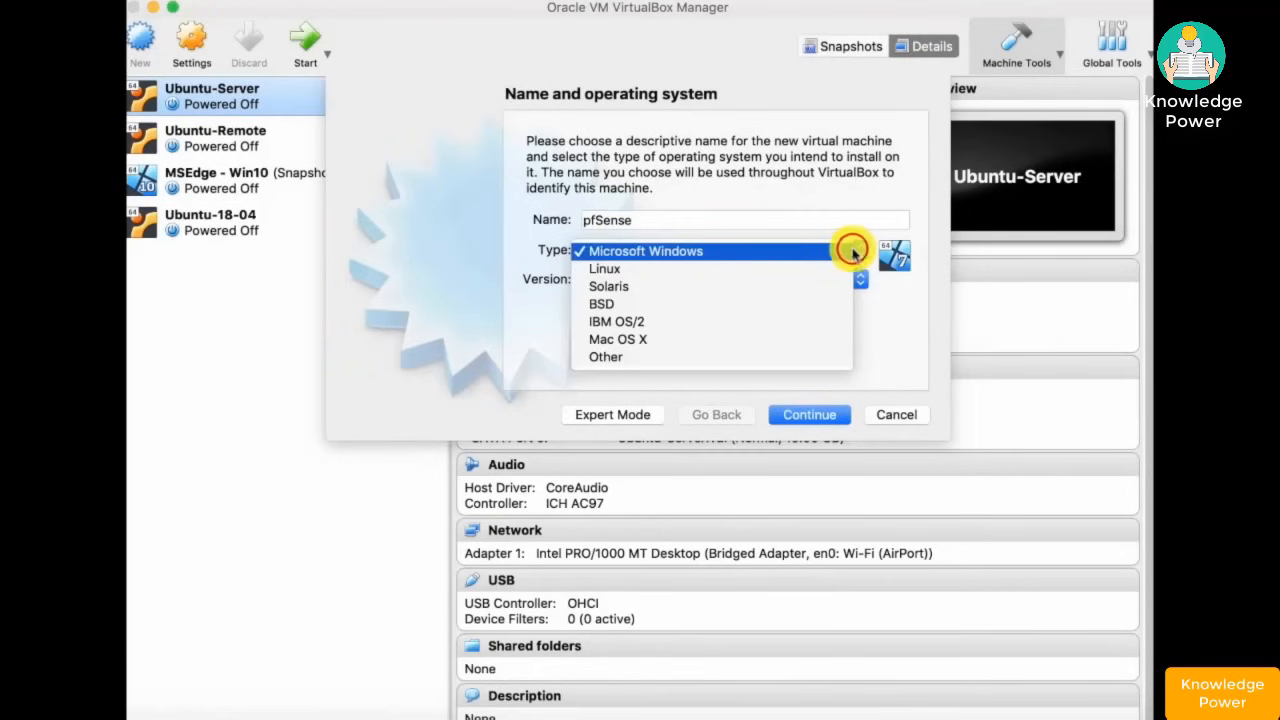
pyautogui.click(635, 304)
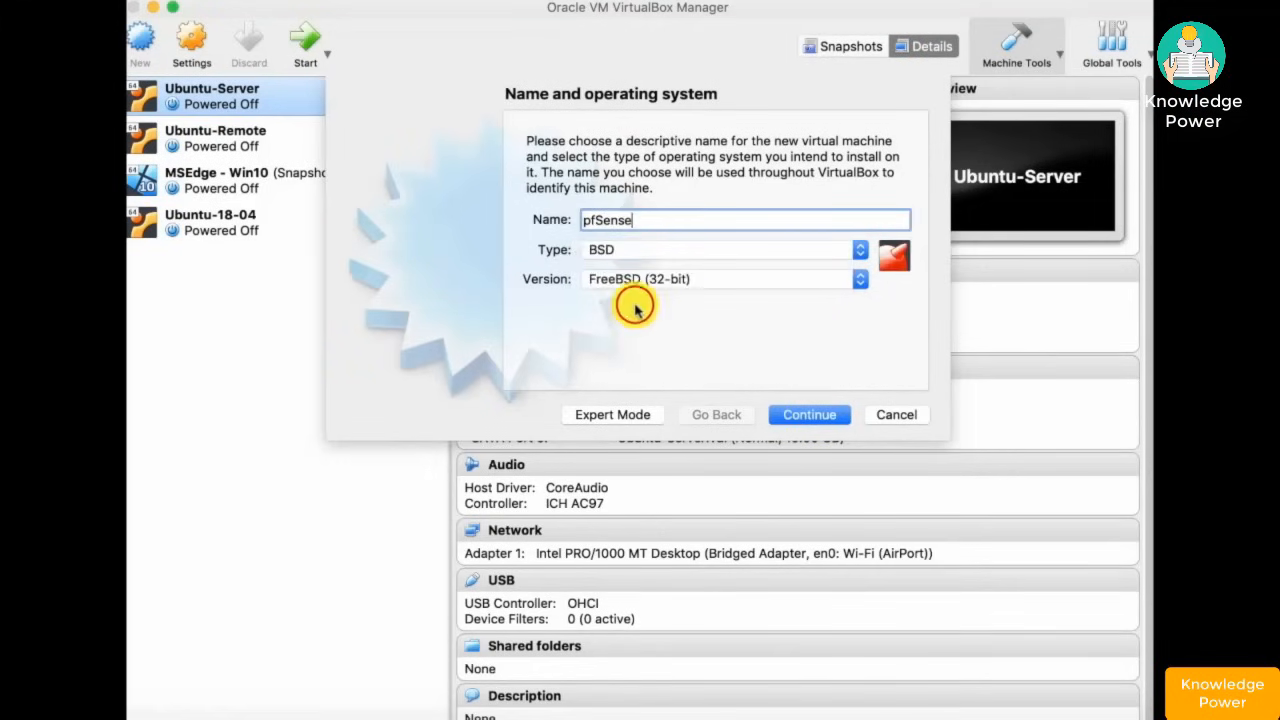
pyautogui.click(771, 279)
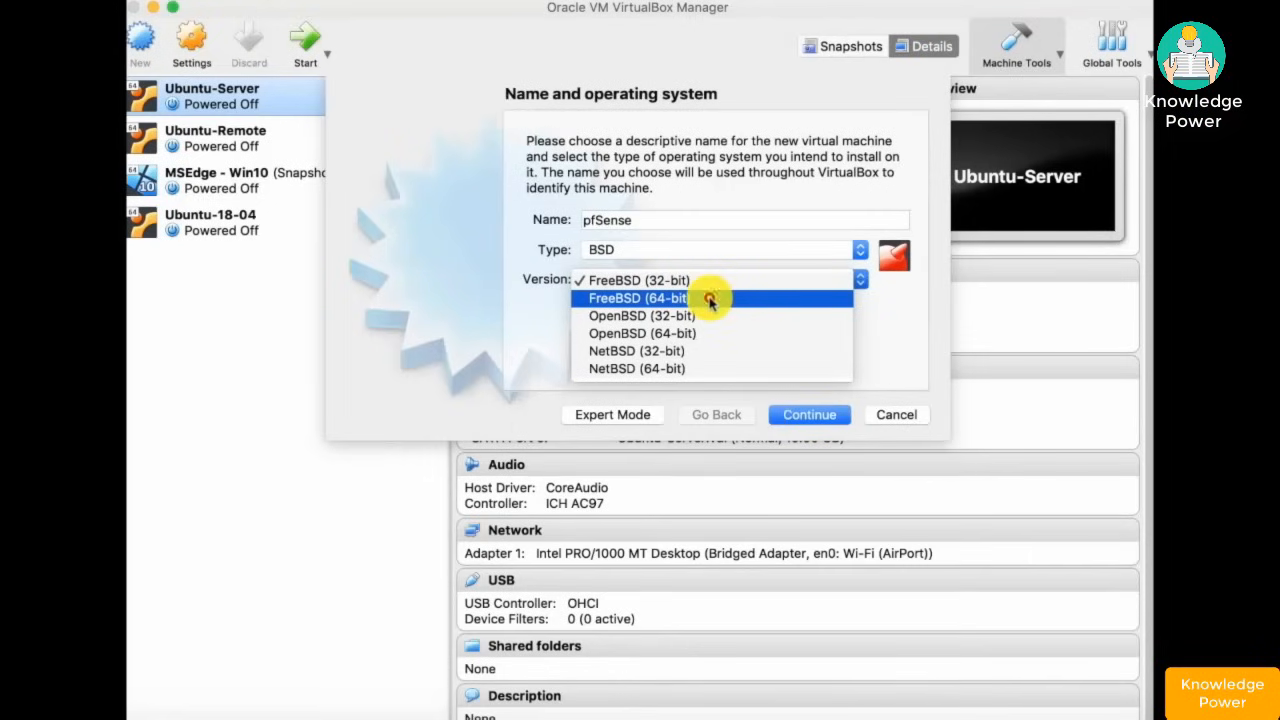
pyautogui.click(709, 299)
pyautogui.click(803, 416)
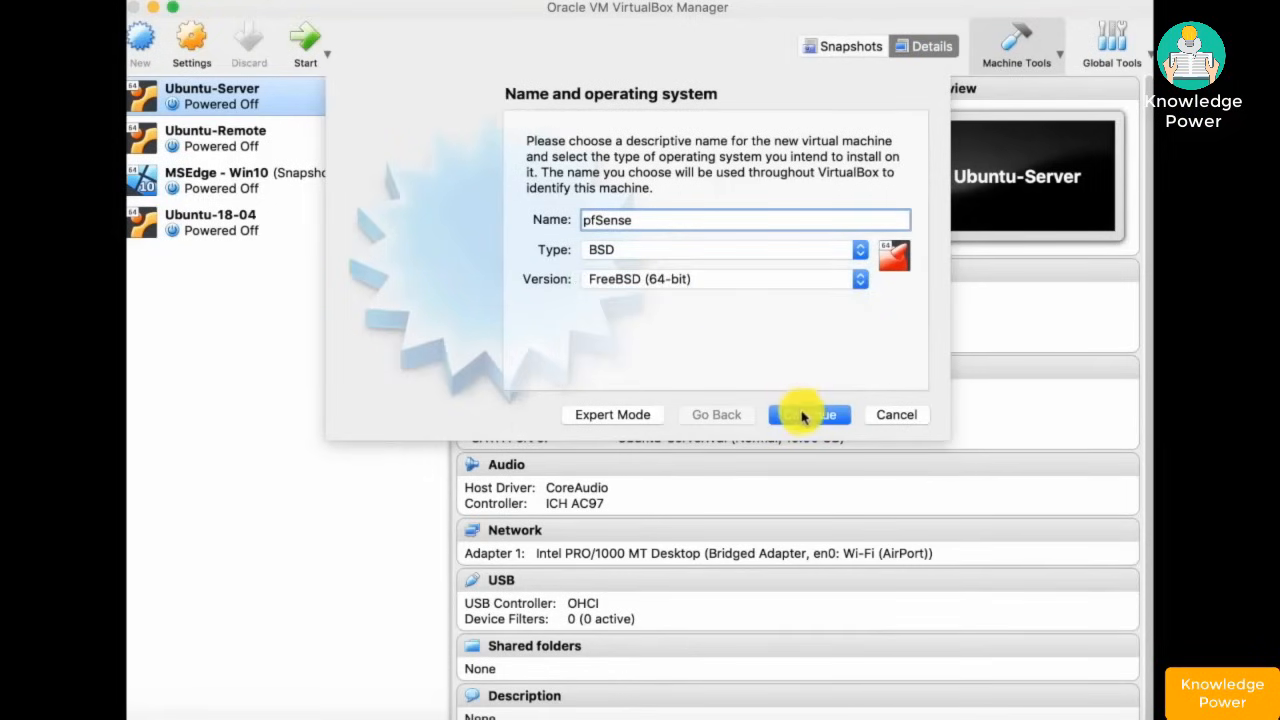
pyautogui.click(805, 418)
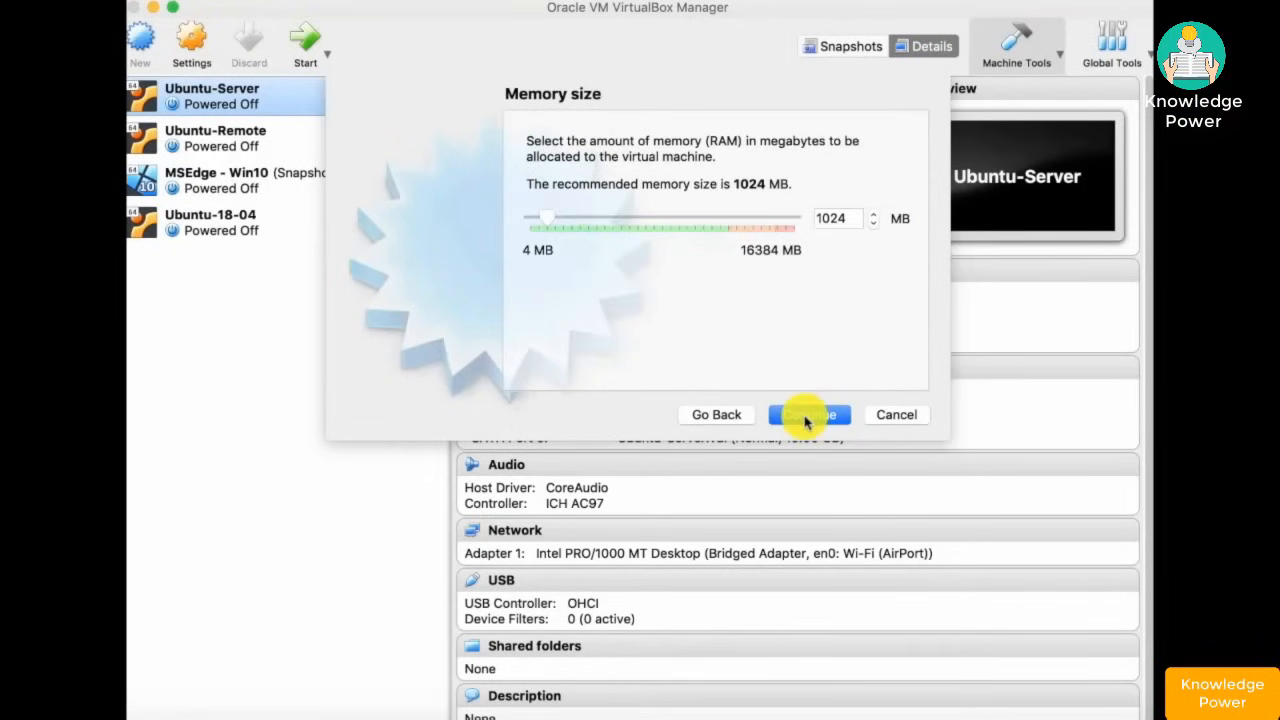
# - Set the new VM's memory to 2048 MB
pyautogui.click(853, 219)
pyautogui.moveTo(853, 219); pyautogui.dragTo(808, 226)
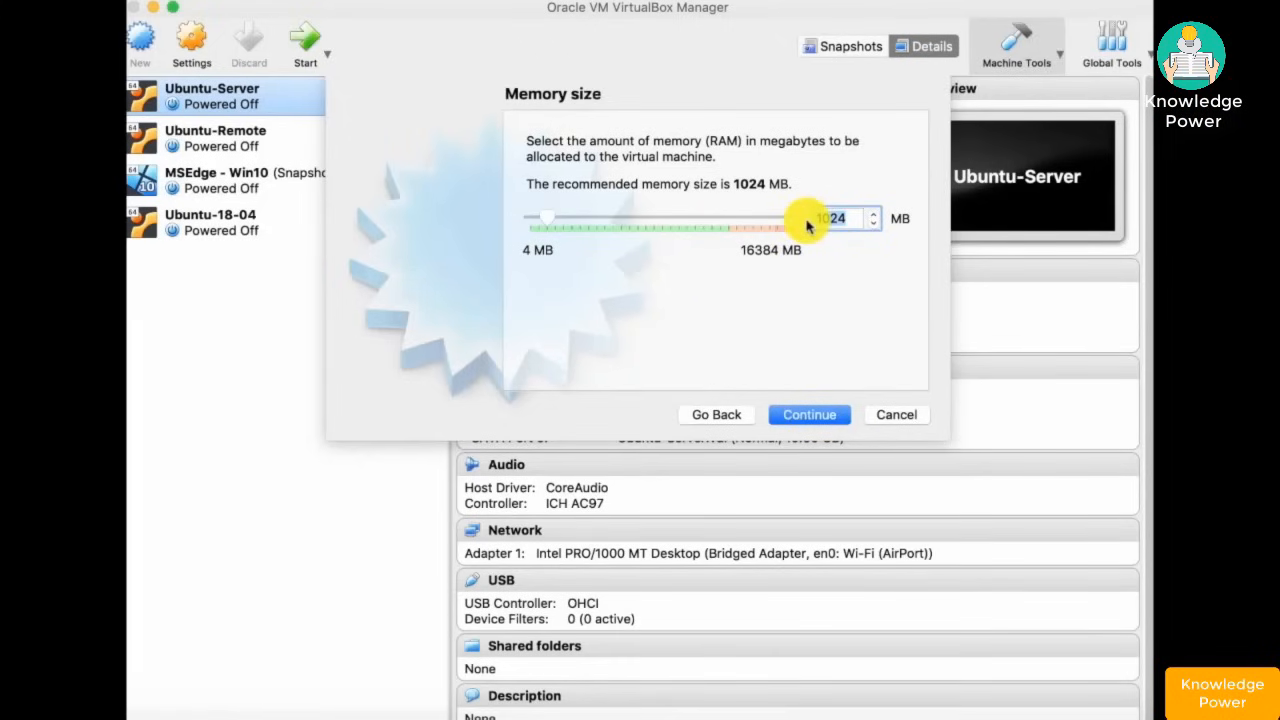
pyautogui.write('2048')
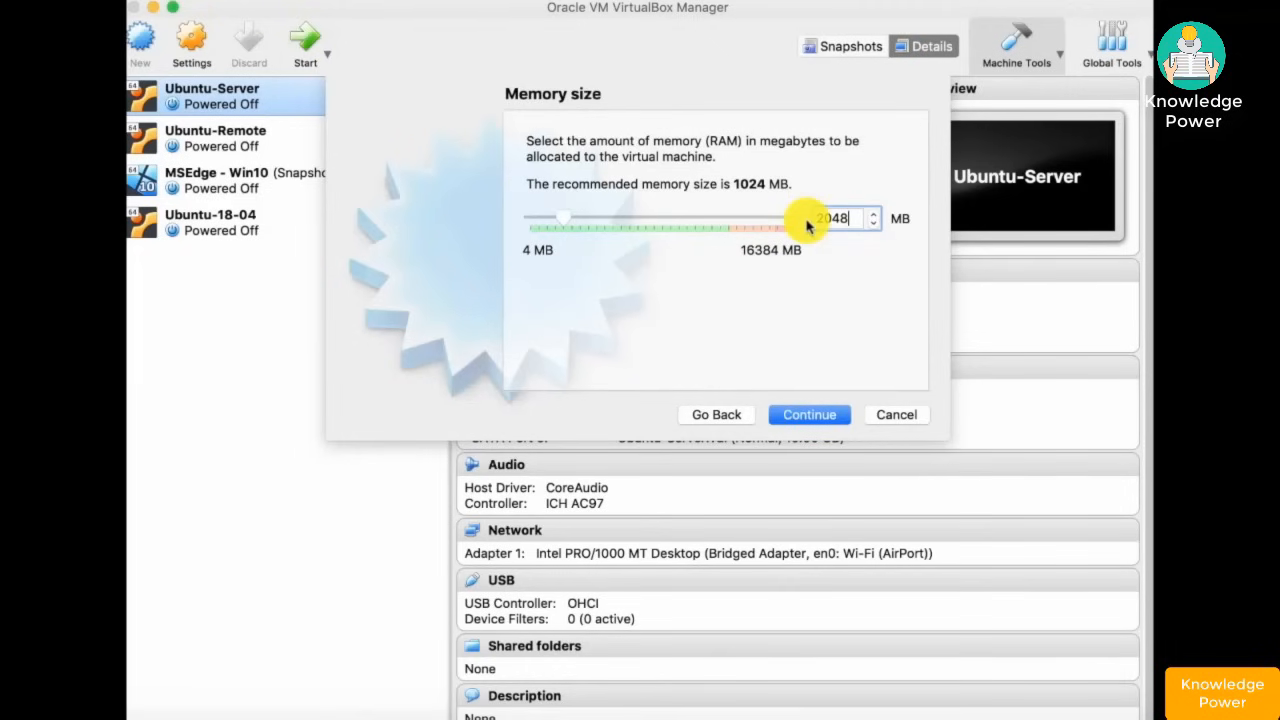
pyautogui.click(814, 417)
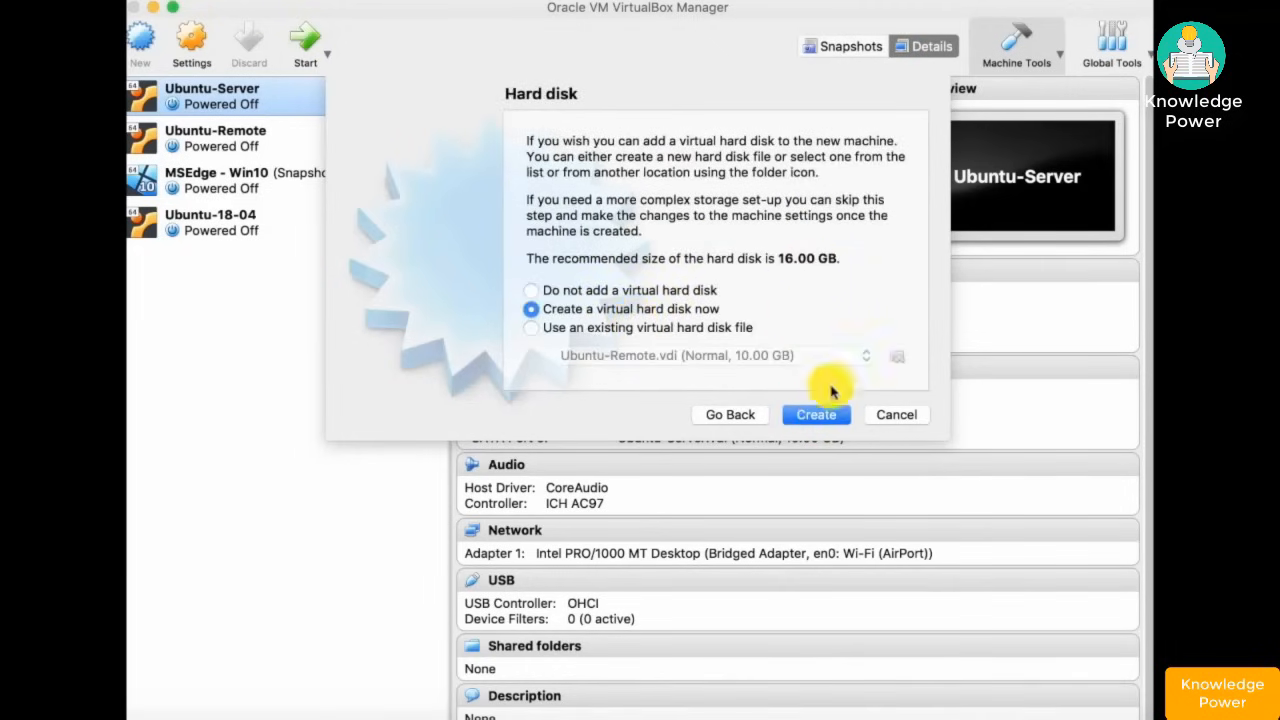
# - Give the pfSense VM a dynamically allocated 16.00 GB VDI disk named pfSense
pyautogui.click(818, 415)
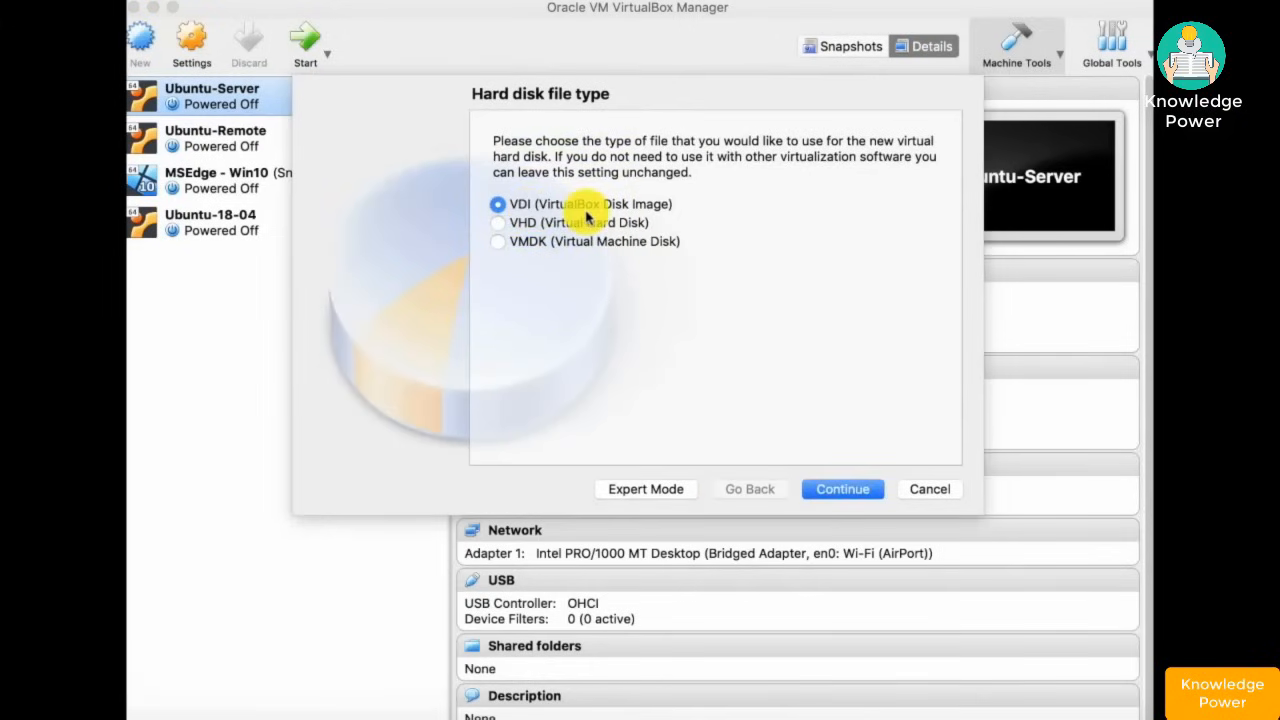
pyautogui.click(851, 489)
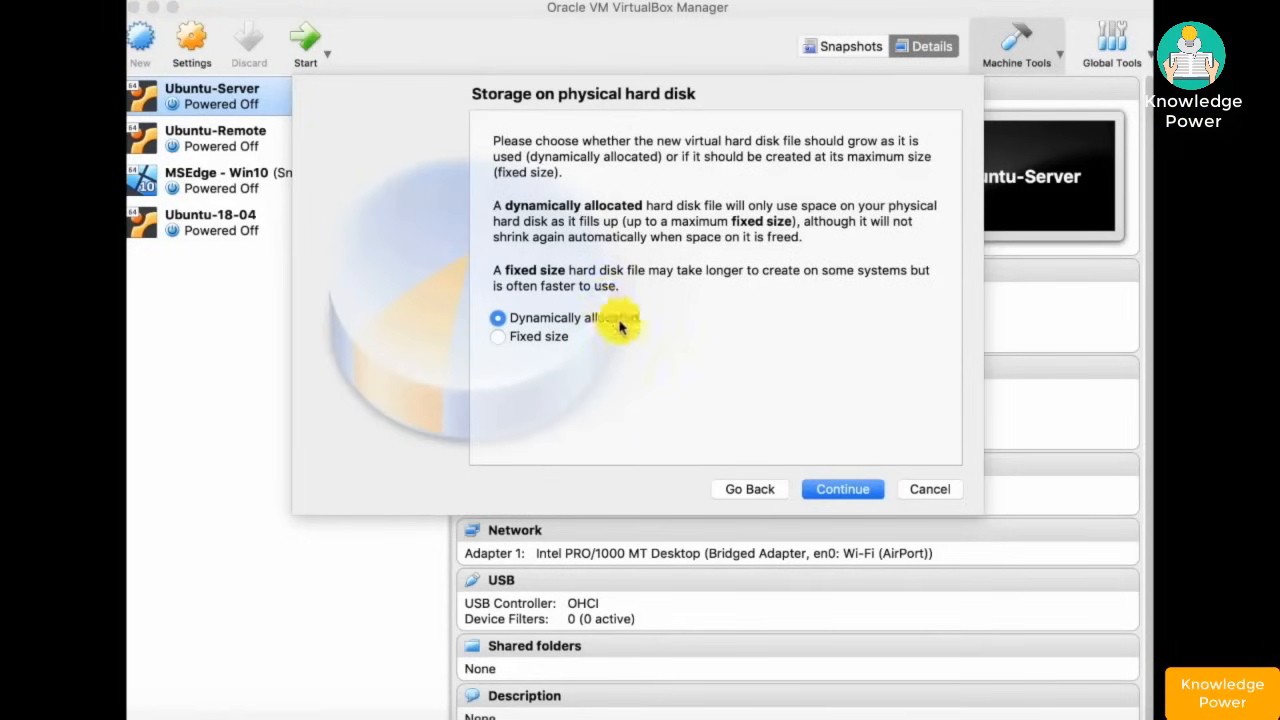
pyautogui.click(843, 488)
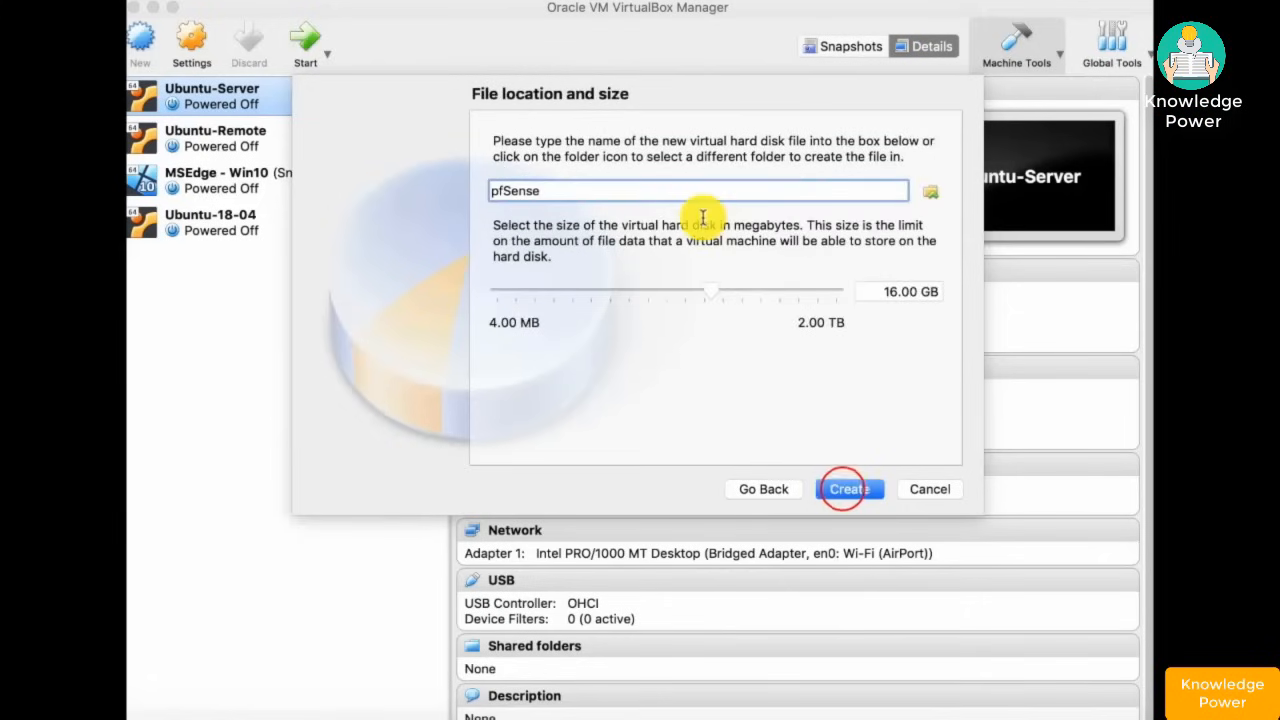
pyautogui.click(852, 489)
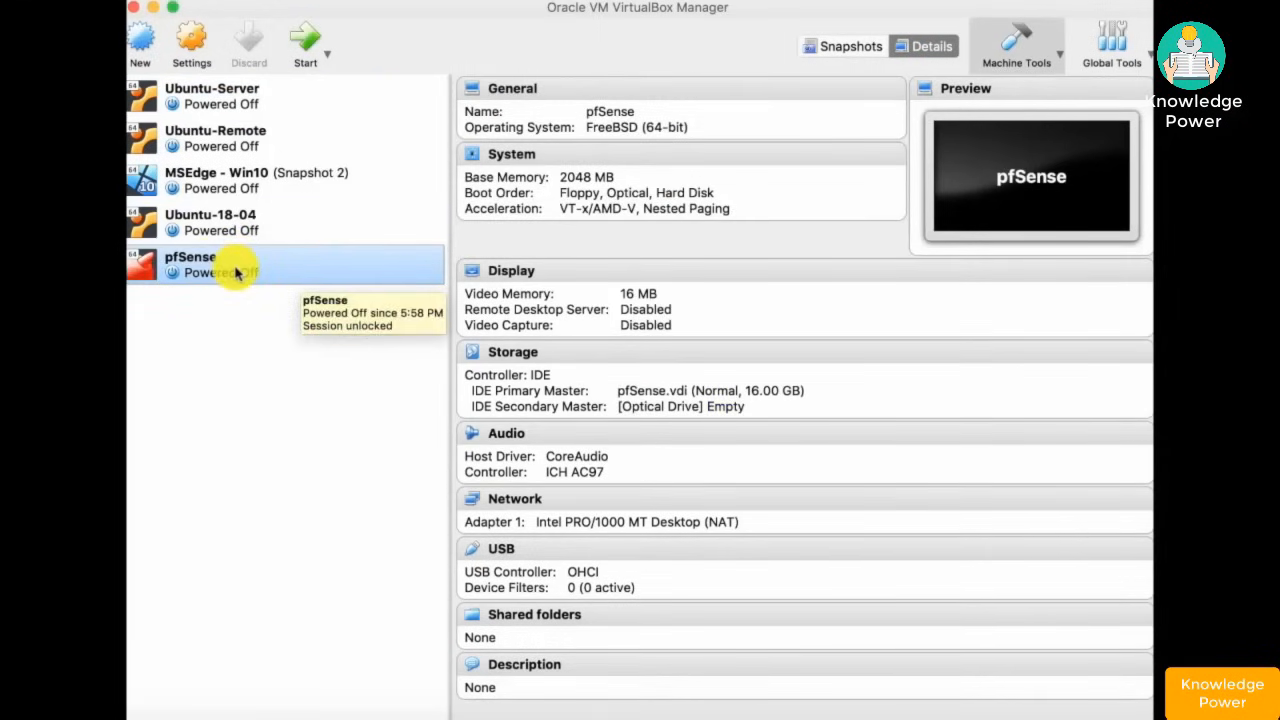
# - Load the pfSense installer ISO into the VM's empty optical drive under Storage settings
pyautogui.rightClick(236, 272)
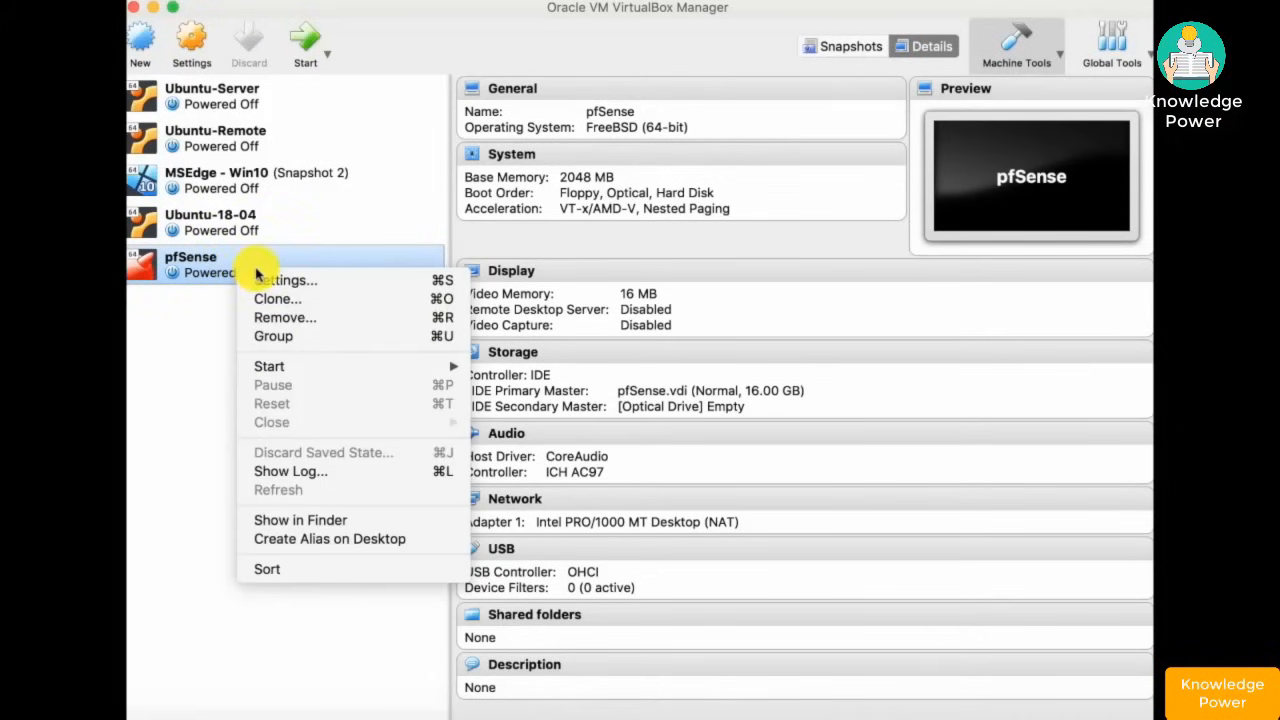
pyautogui.click(274, 280)
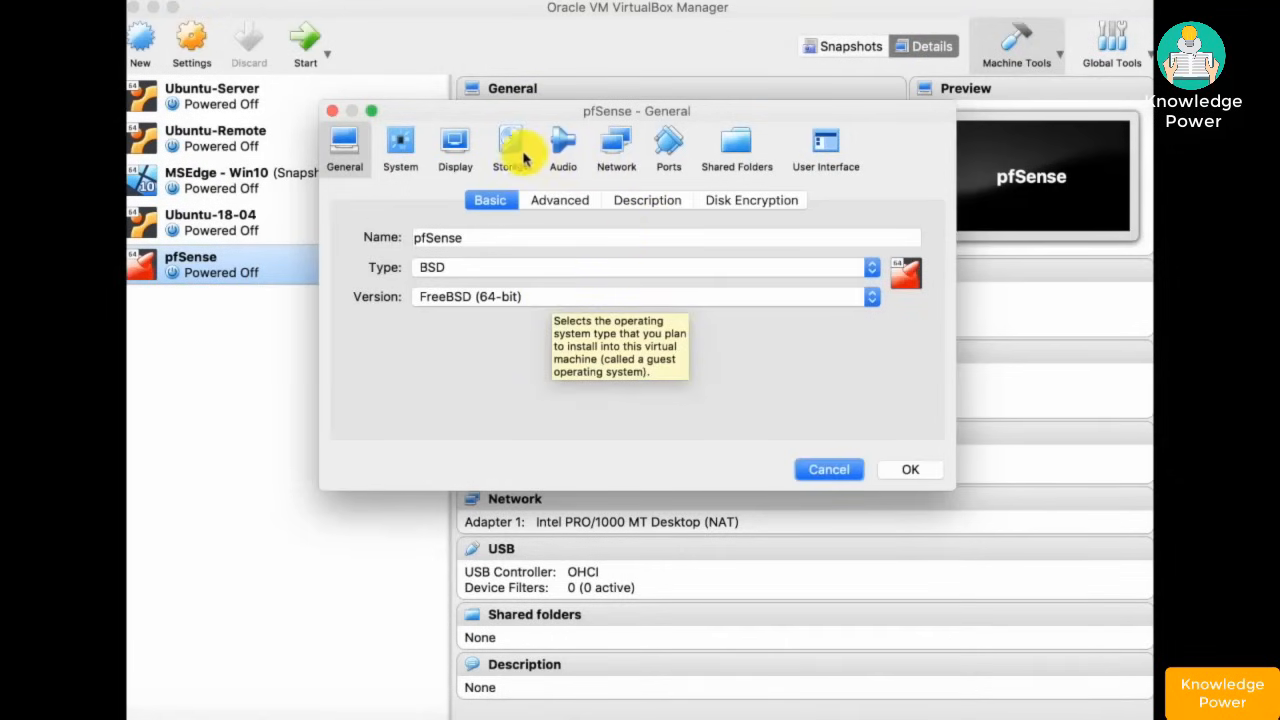
pyautogui.click(515, 152)
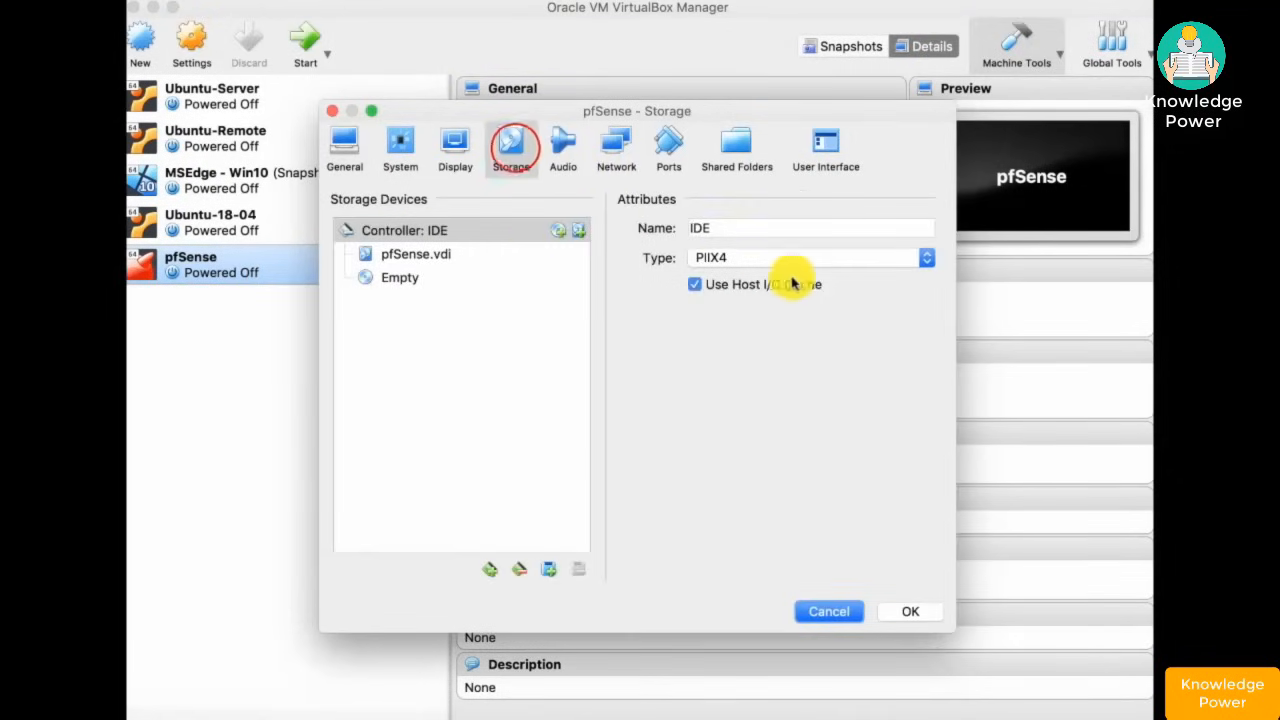
pyautogui.click(392, 279)
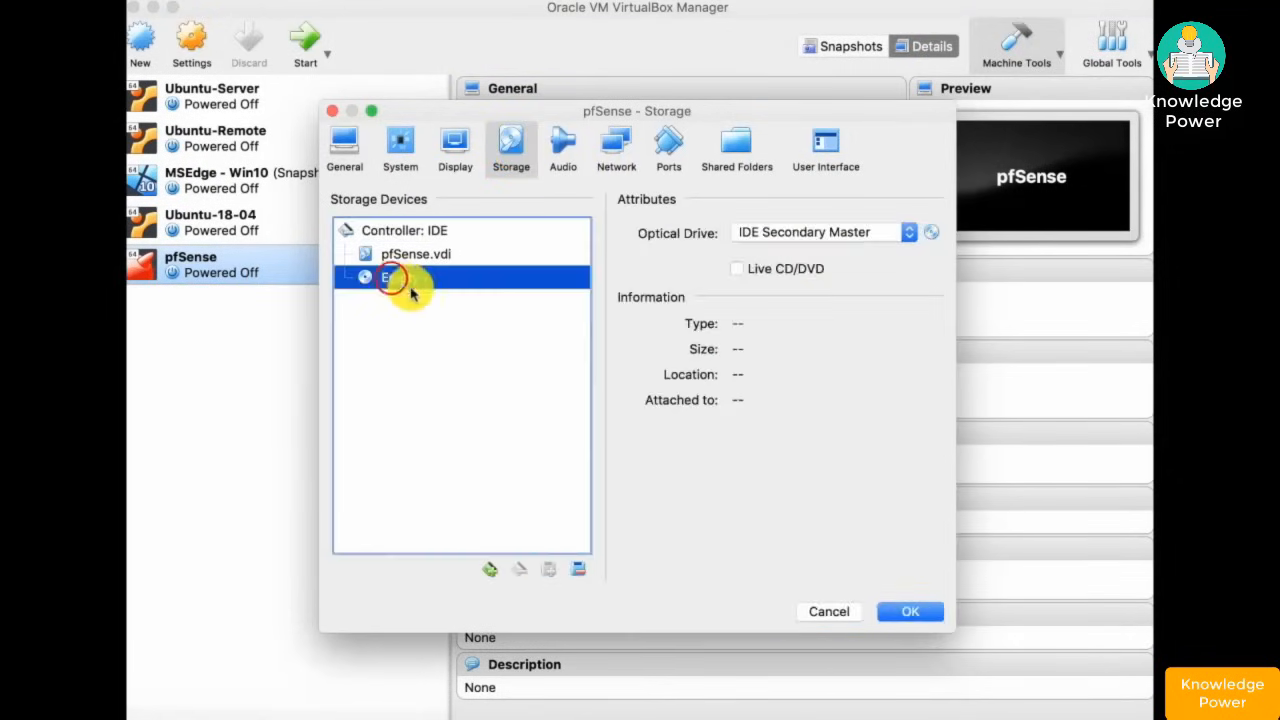
pyautogui.click(930, 232)
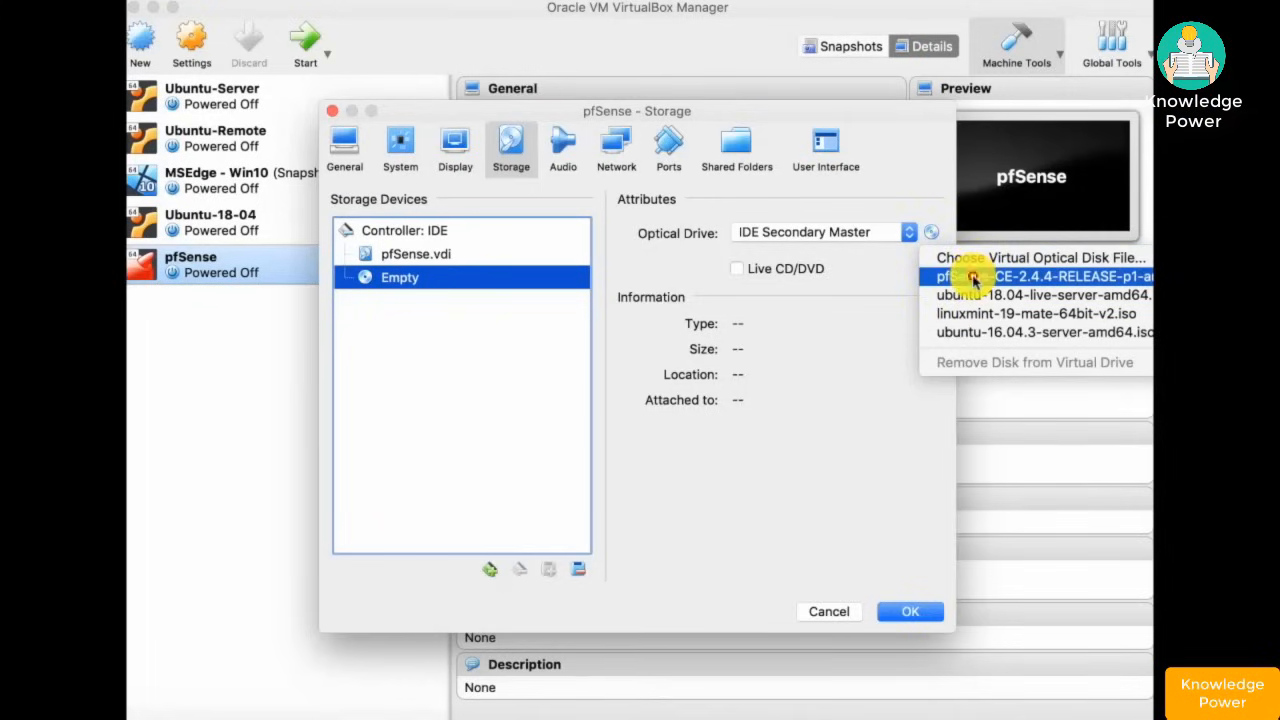
pyautogui.click(972, 279)
pyautogui.click(614, 150)
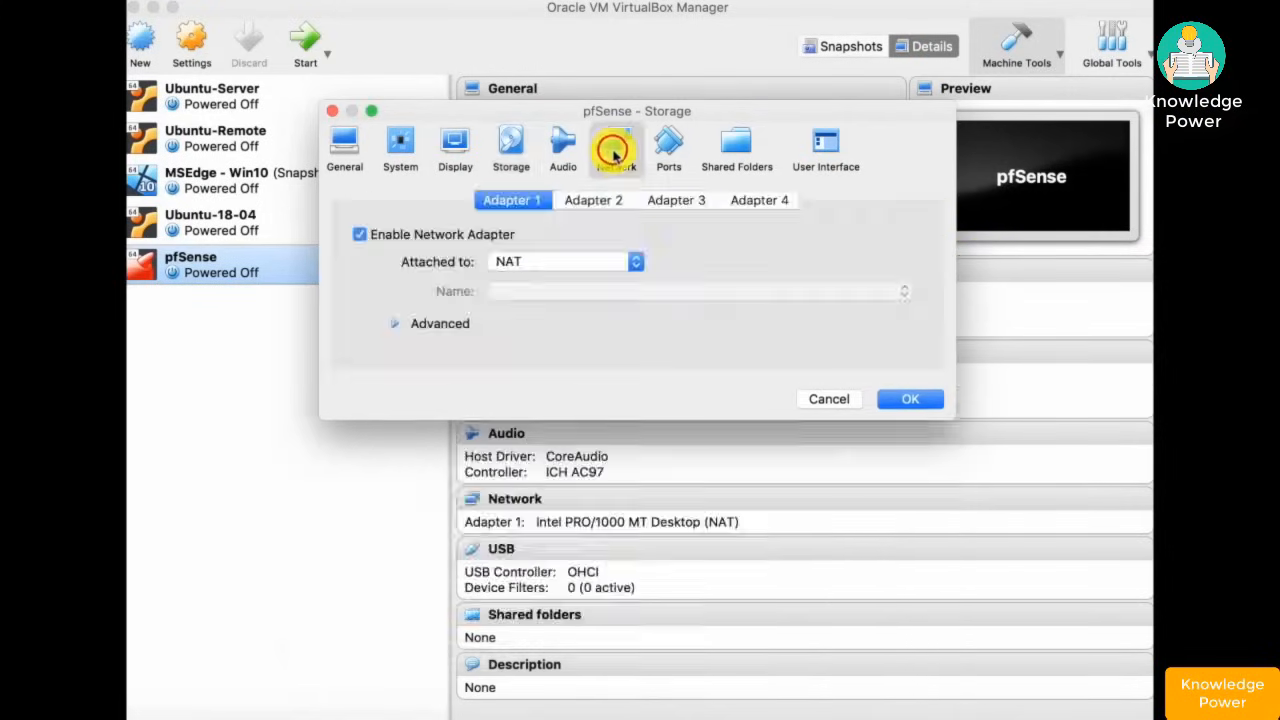
# - Bridge Adapter 1 to Wi-Fi, enable Adapter 2 on internal network 'intnet', then start pfSense
pyautogui.click(638, 264)
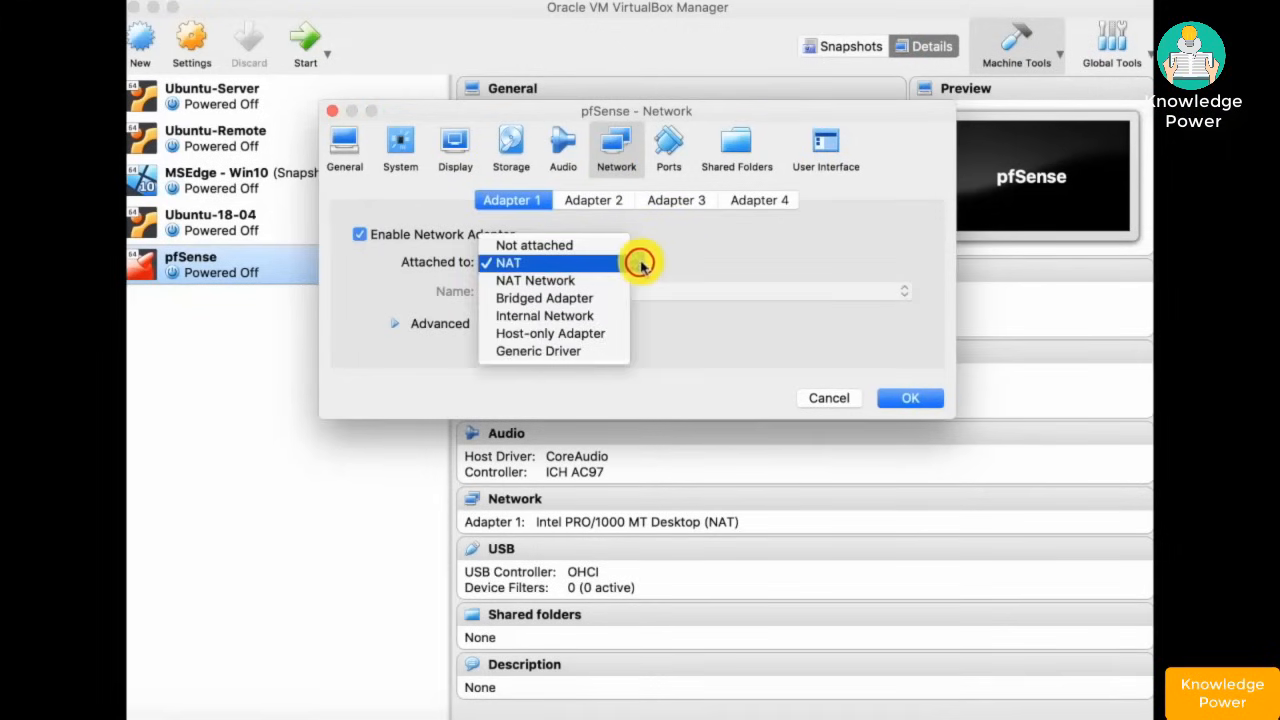
pyautogui.click(602, 298)
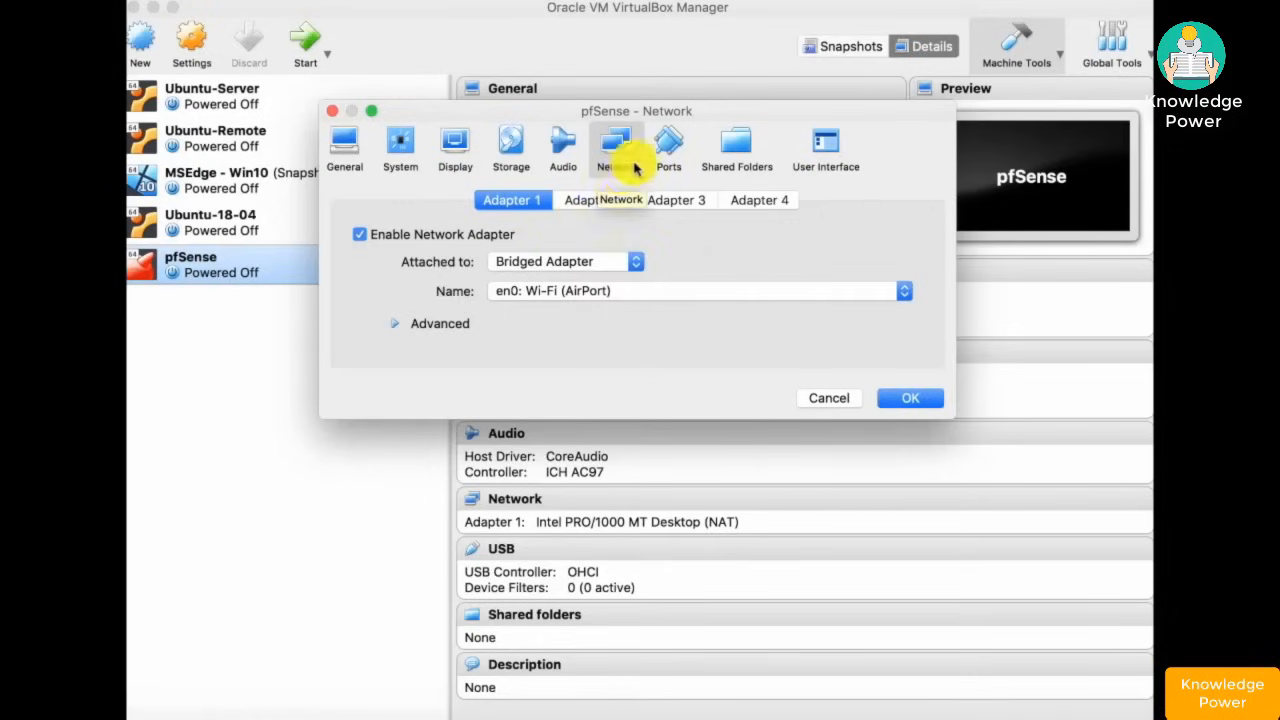
pyautogui.click(583, 202)
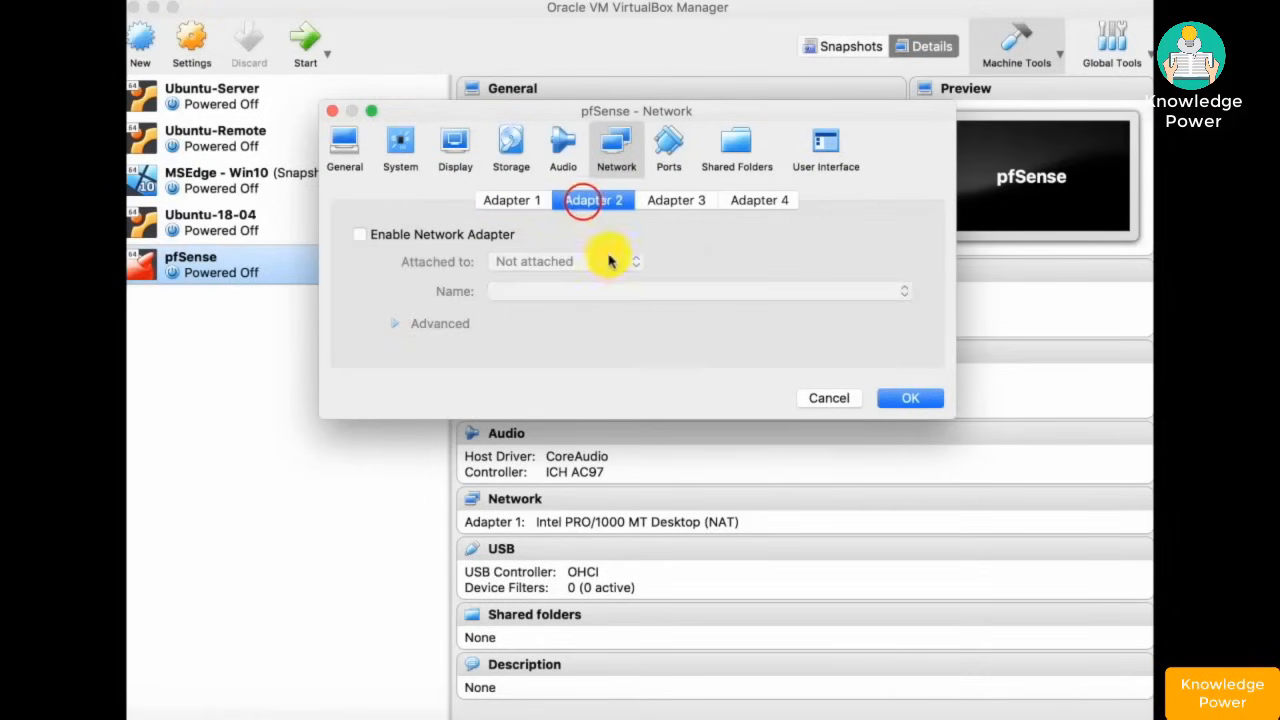
pyautogui.click(360, 236)
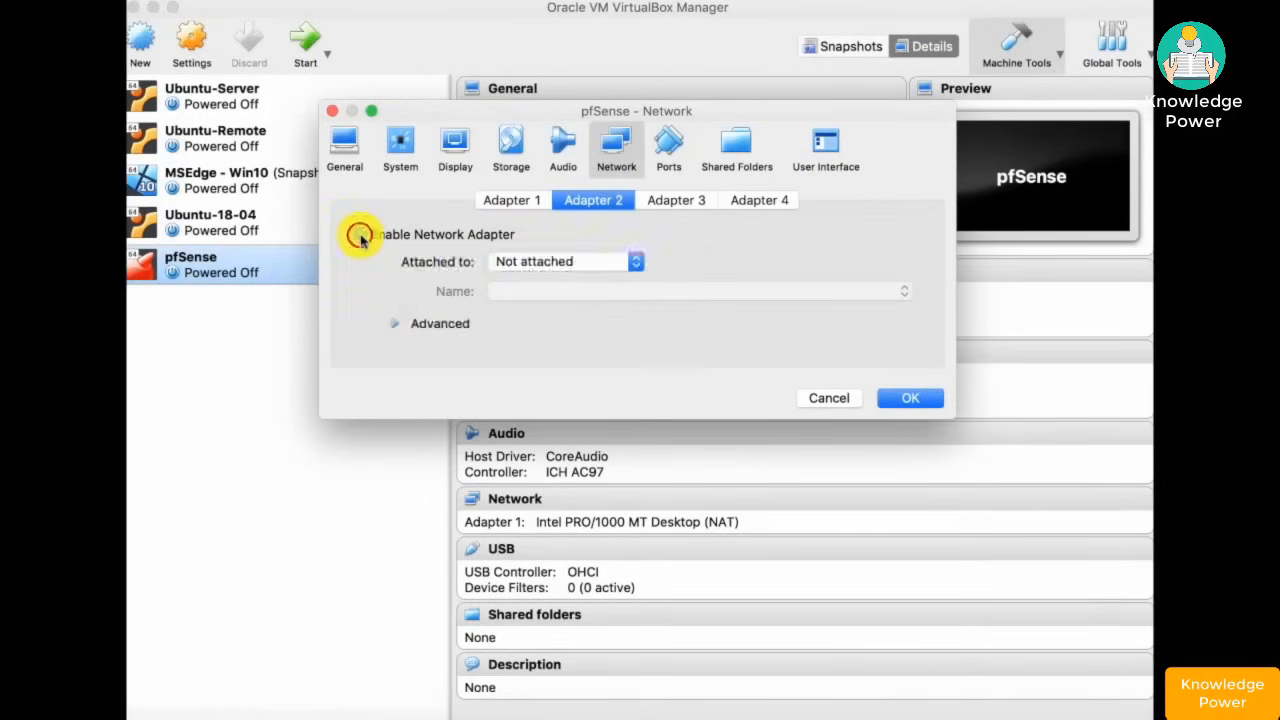
pyautogui.click(637, 263)
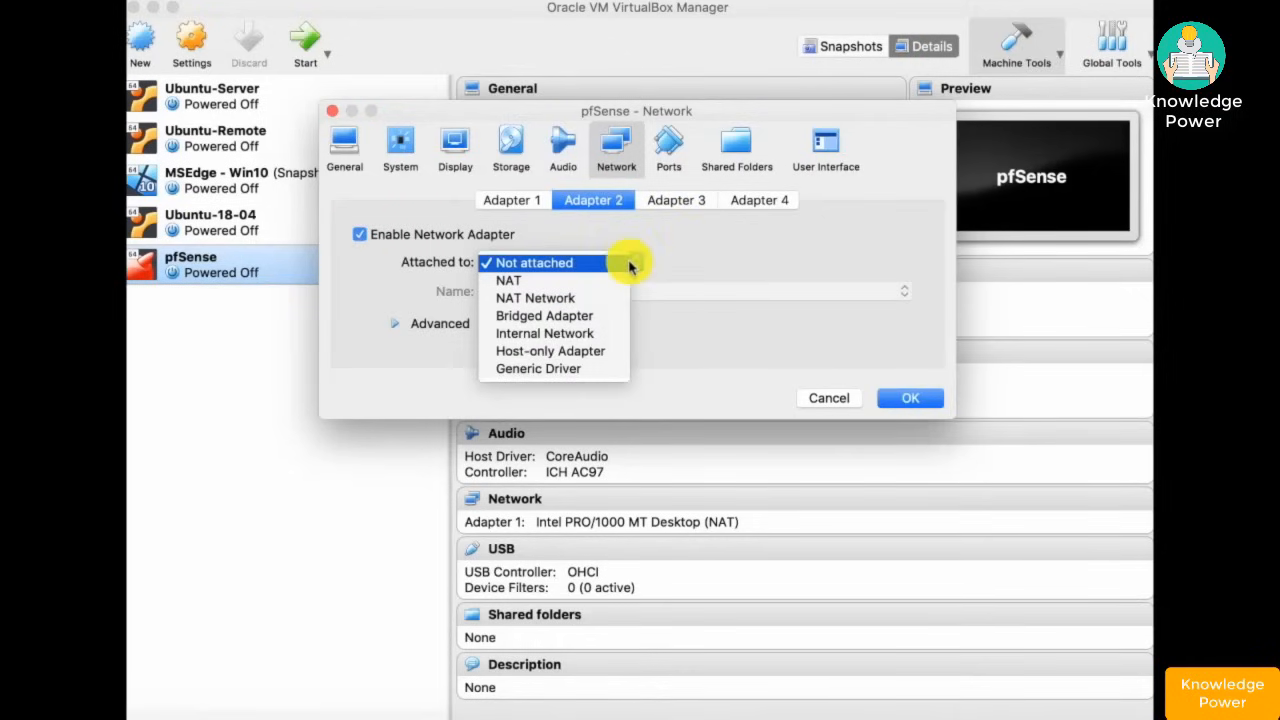
pyautogui.click(579, 338)
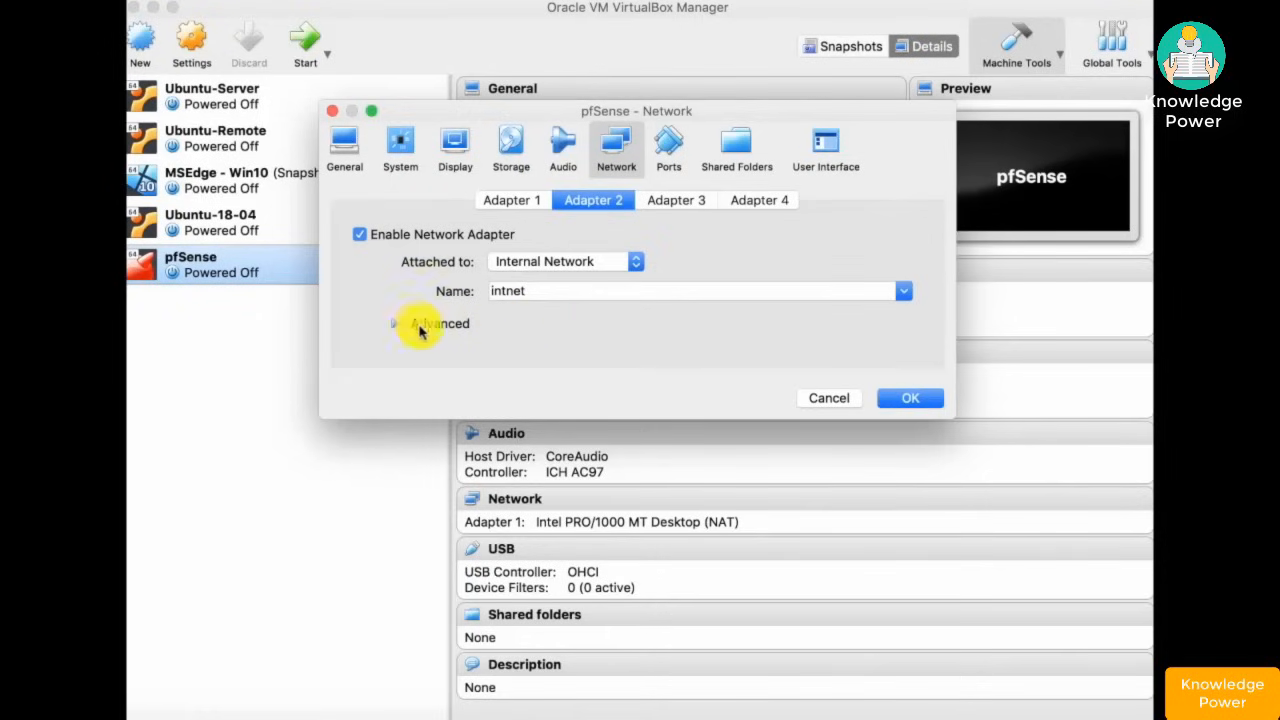
pyautogui.click(903, 398)
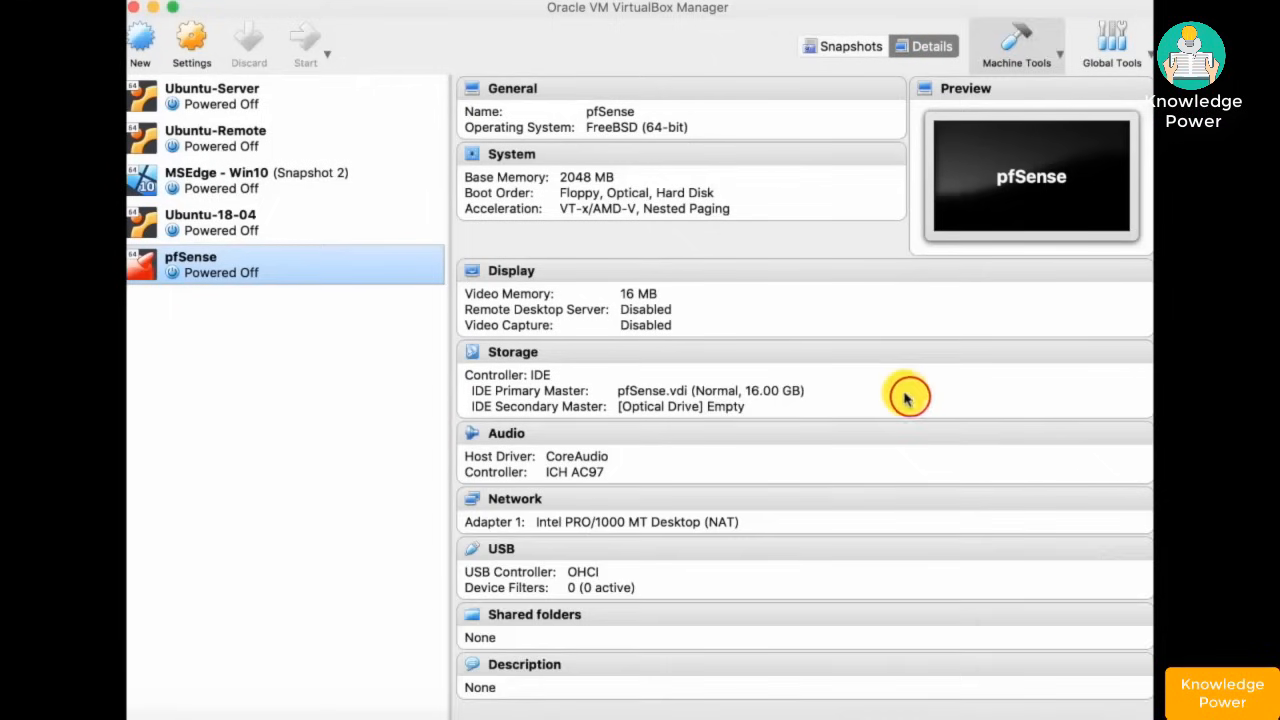
pyautogui.doubleClick(286, 270)
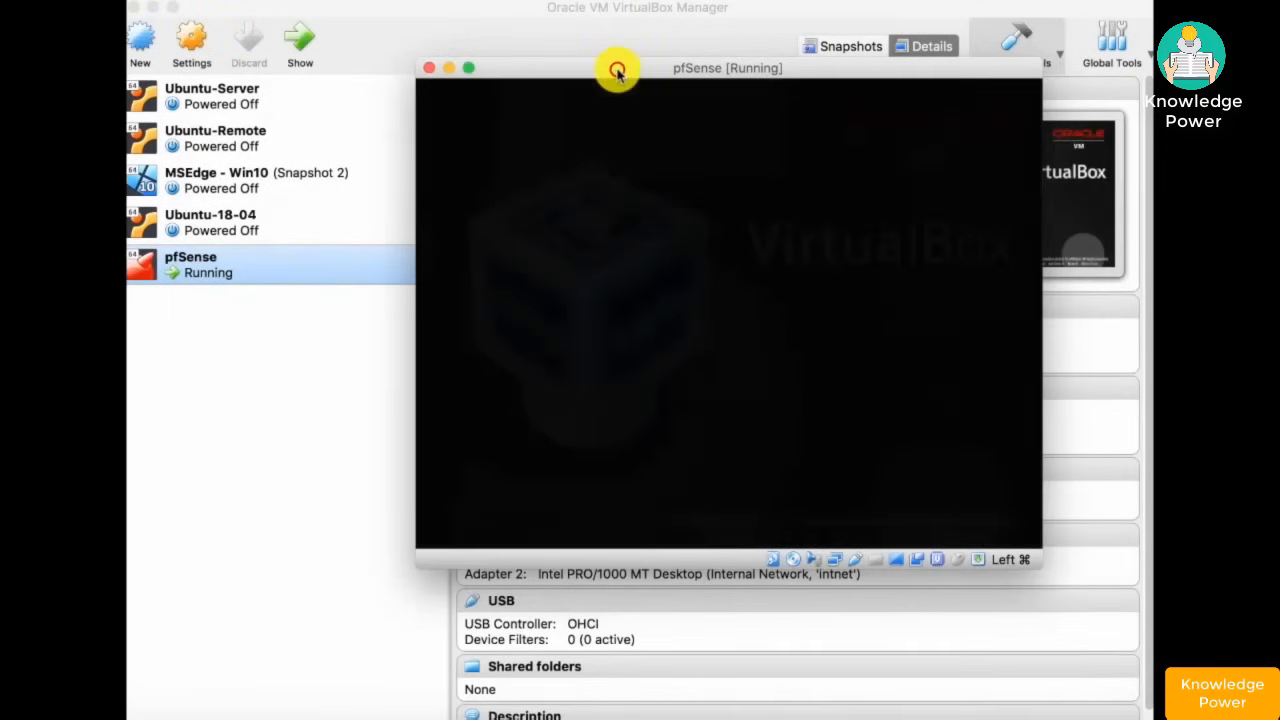
# - Accept the pfSense copyright notice and choose Install in the VM console
pyautogui.moveTo(614, 68); pyautogui.dragTo(348, 30)
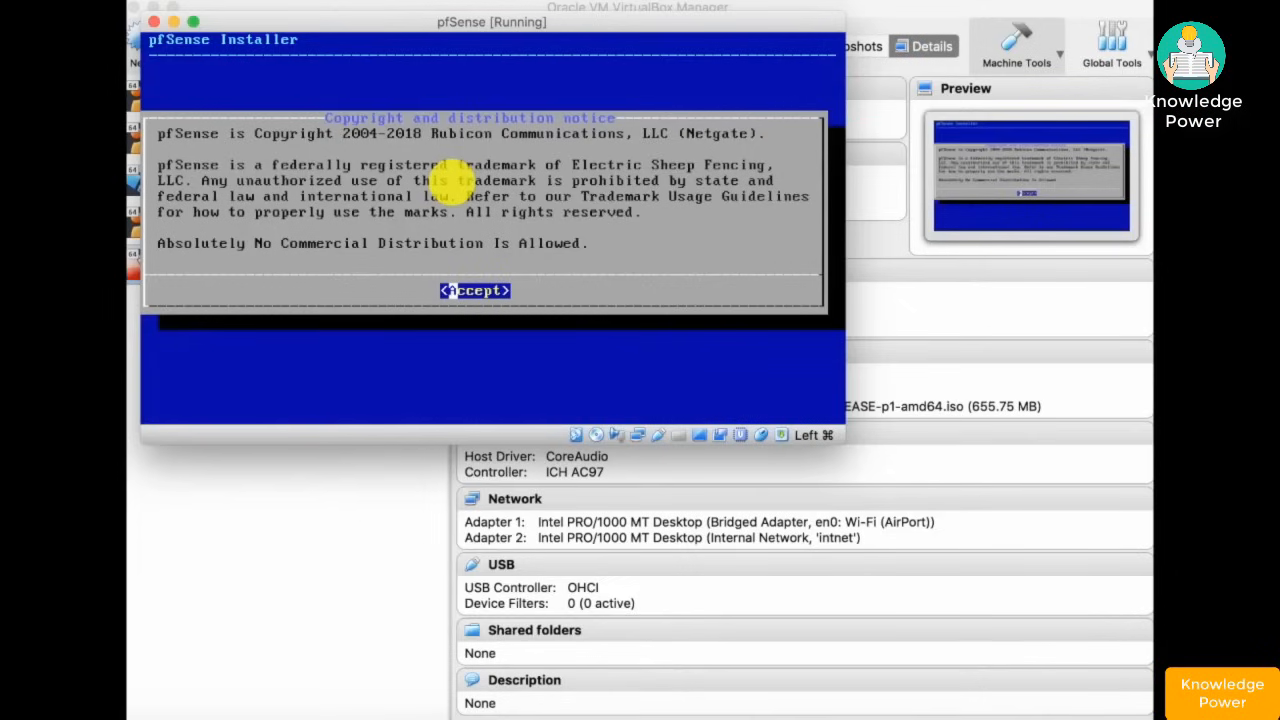
pyautogui.press('Return')
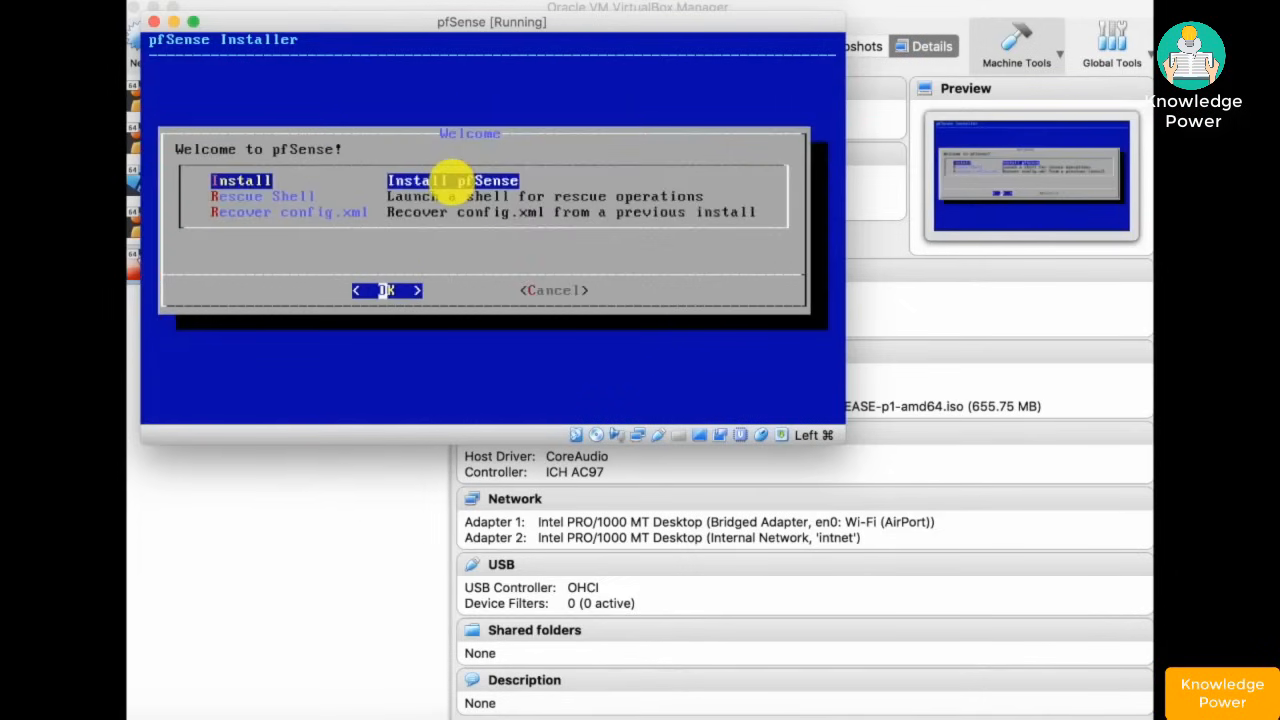
pyautogui.press('Return')
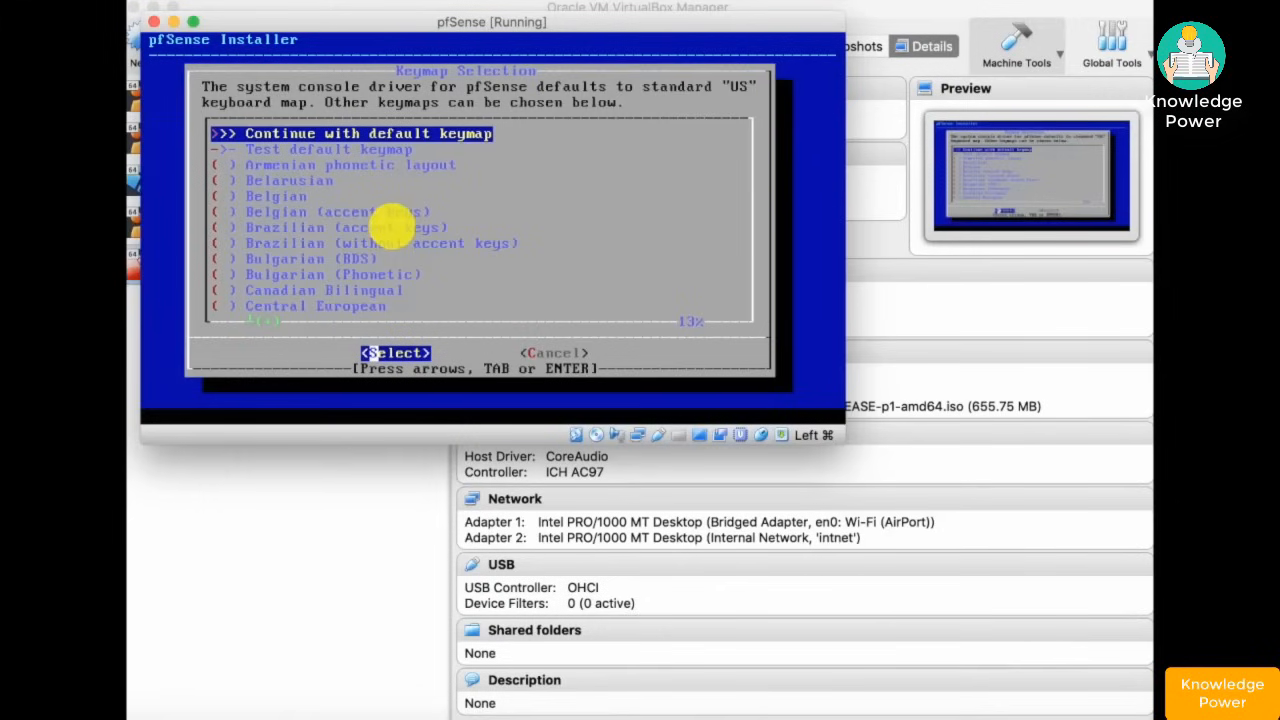
# - Keep the default keymap, use Auto (UFS) partitioning, and select opening a shell afterwards
pyautogui.press('Down')
pyautogui.press('Down')
pyautogui.press('Down')
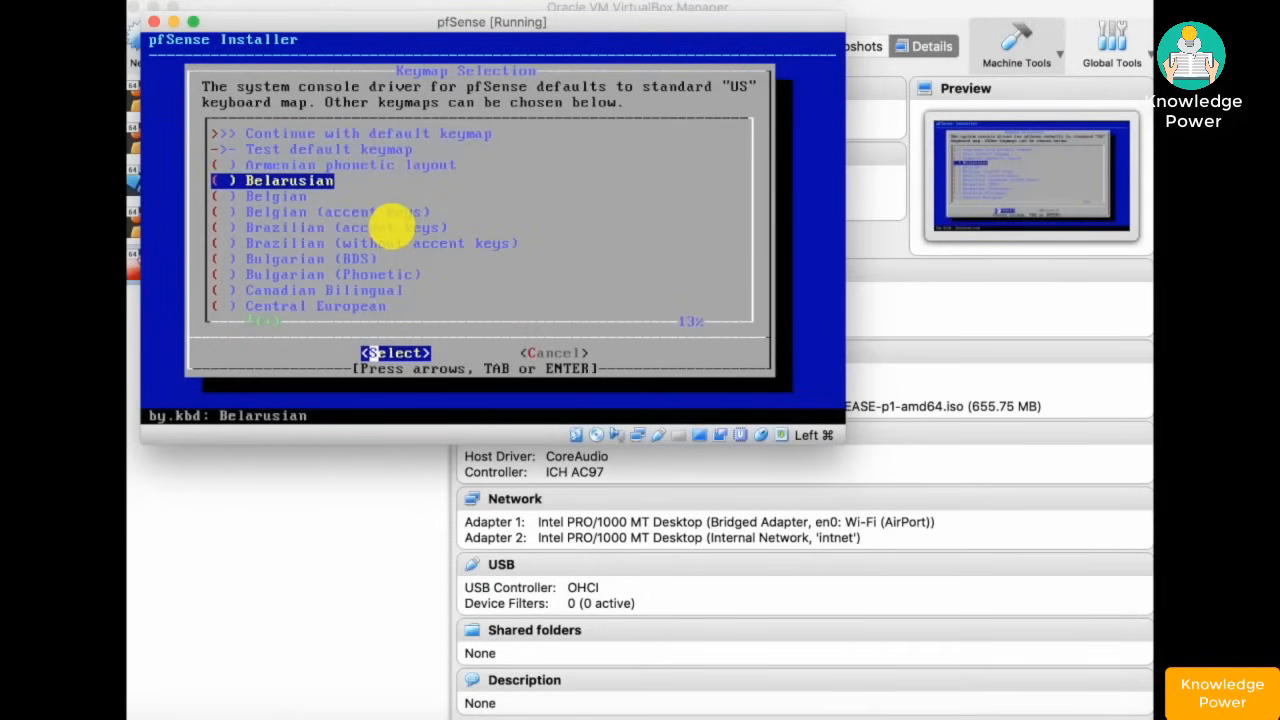
pyautogui.press('Up')
pyautogui.press('Up')
pyautogui.press('Up')
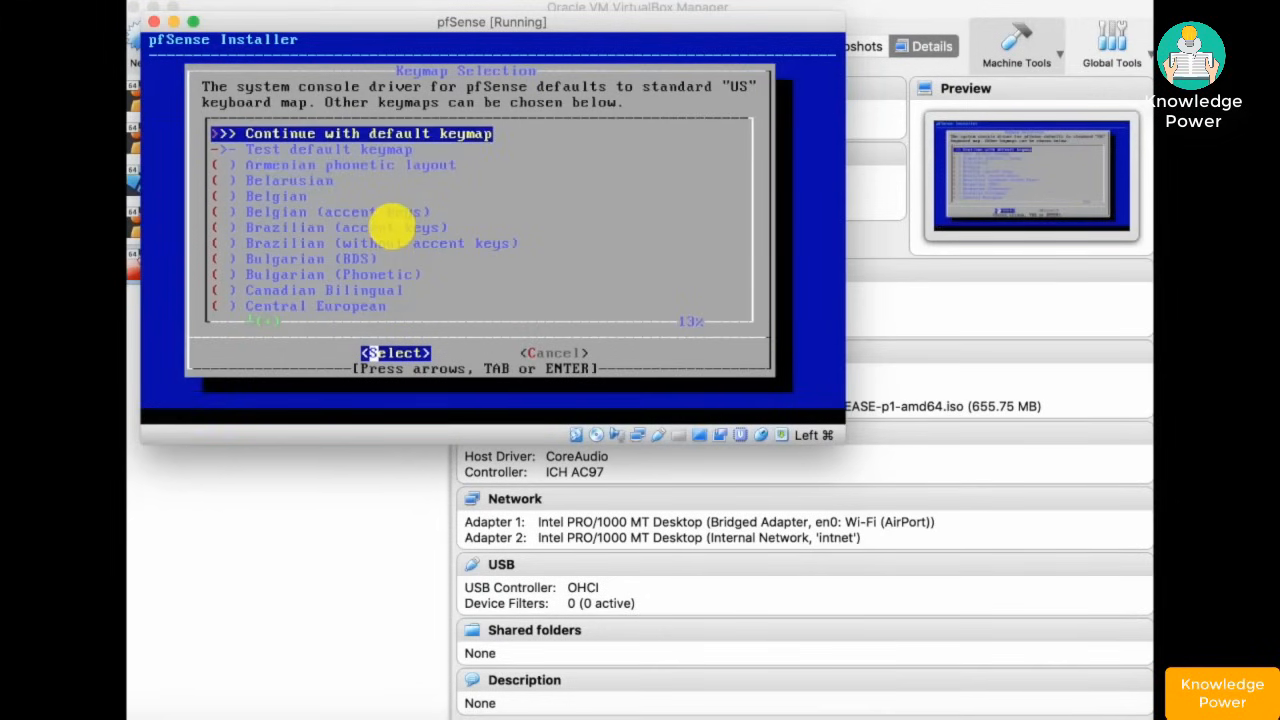
pyautogui.press('Return')
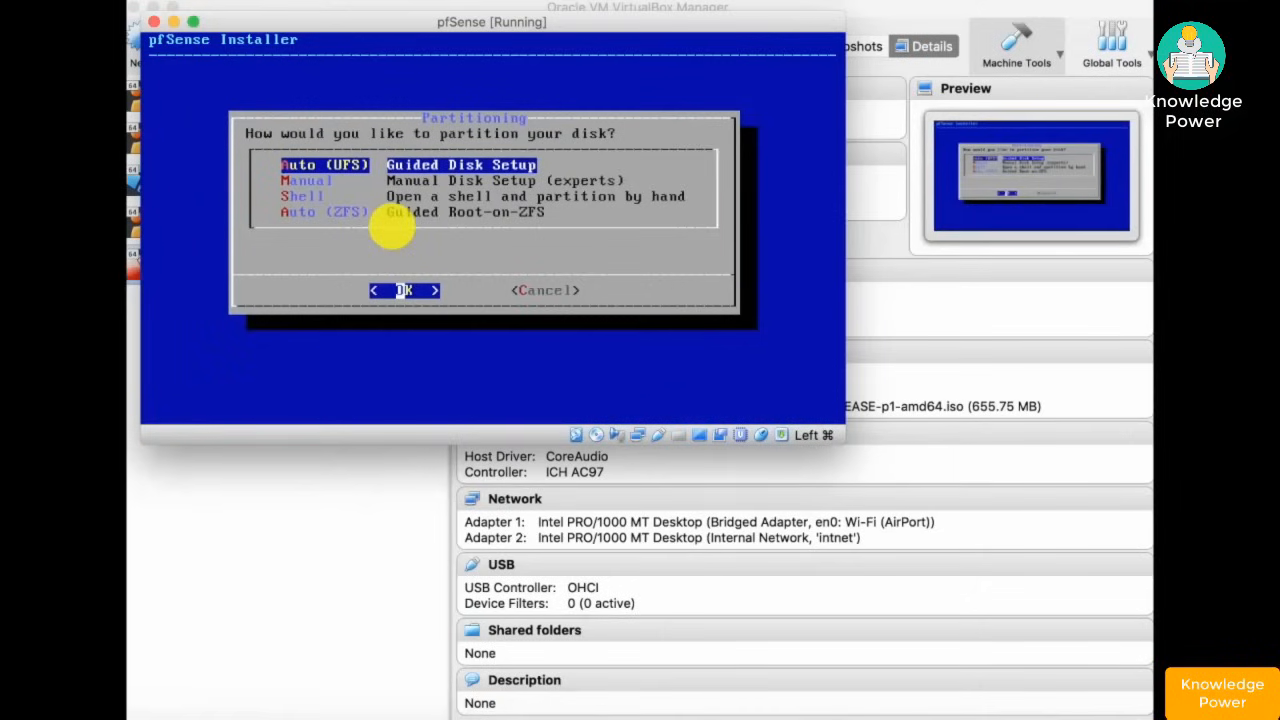
pyautogui.press('Return')
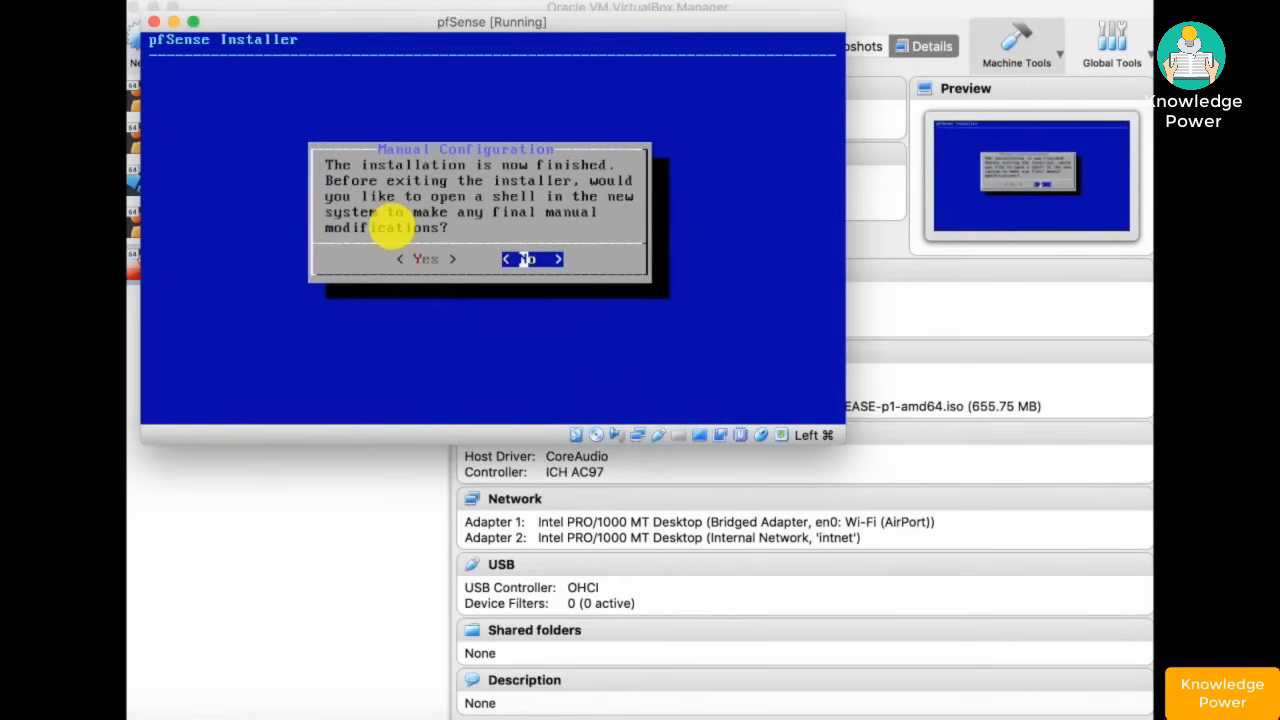
pyautogui.press('Left')
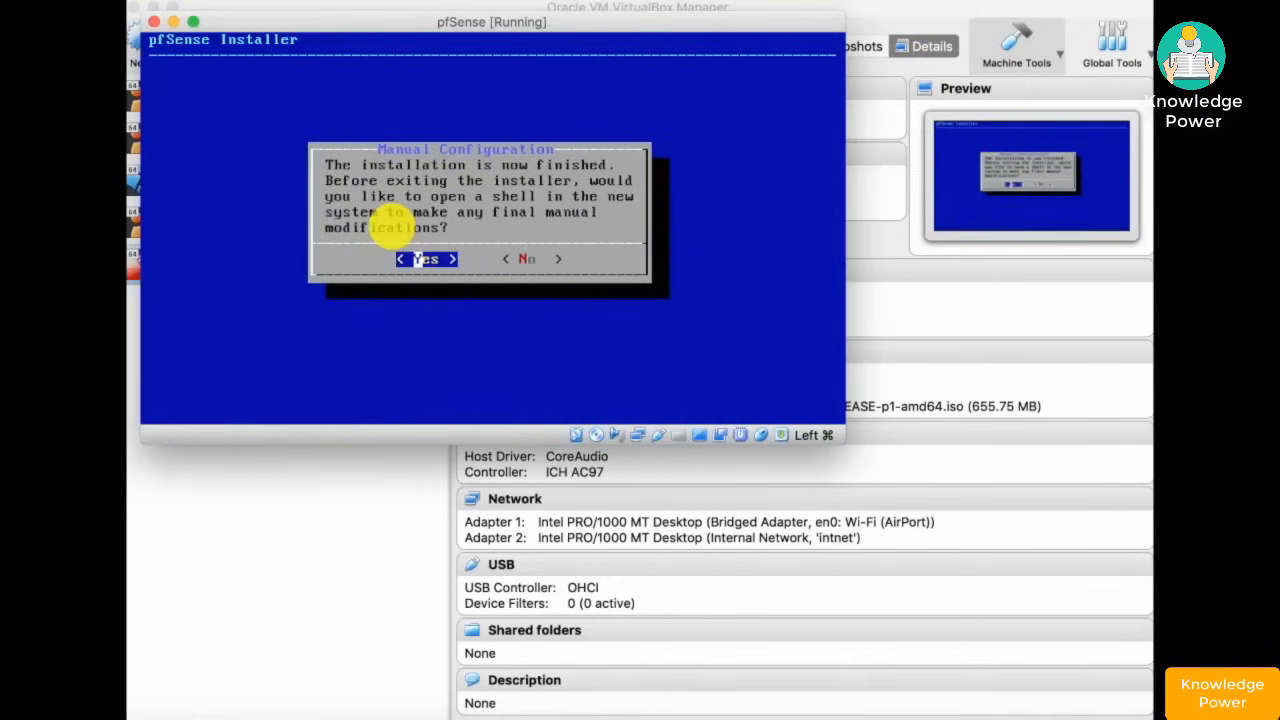
# - Open a shell in the installed pfSense and halt it with shutdown -h now
pyautogui.press('Return')
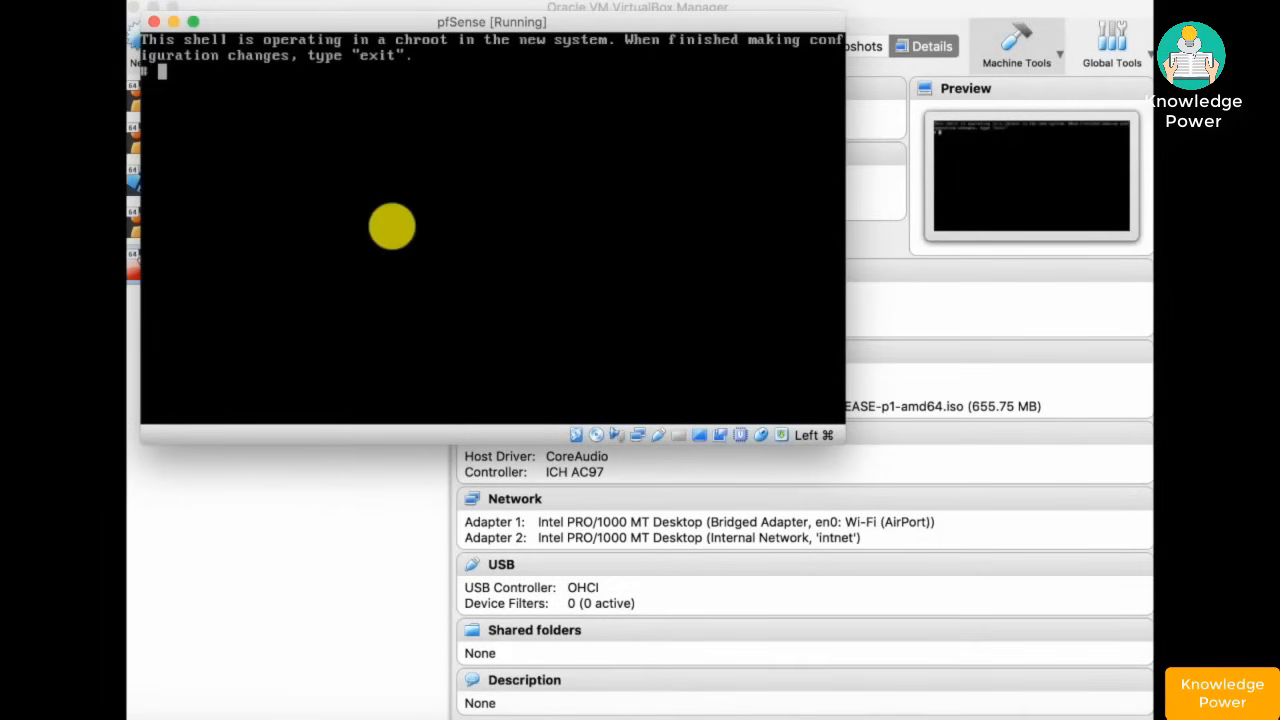
pyautogui.write('shutdown -h')
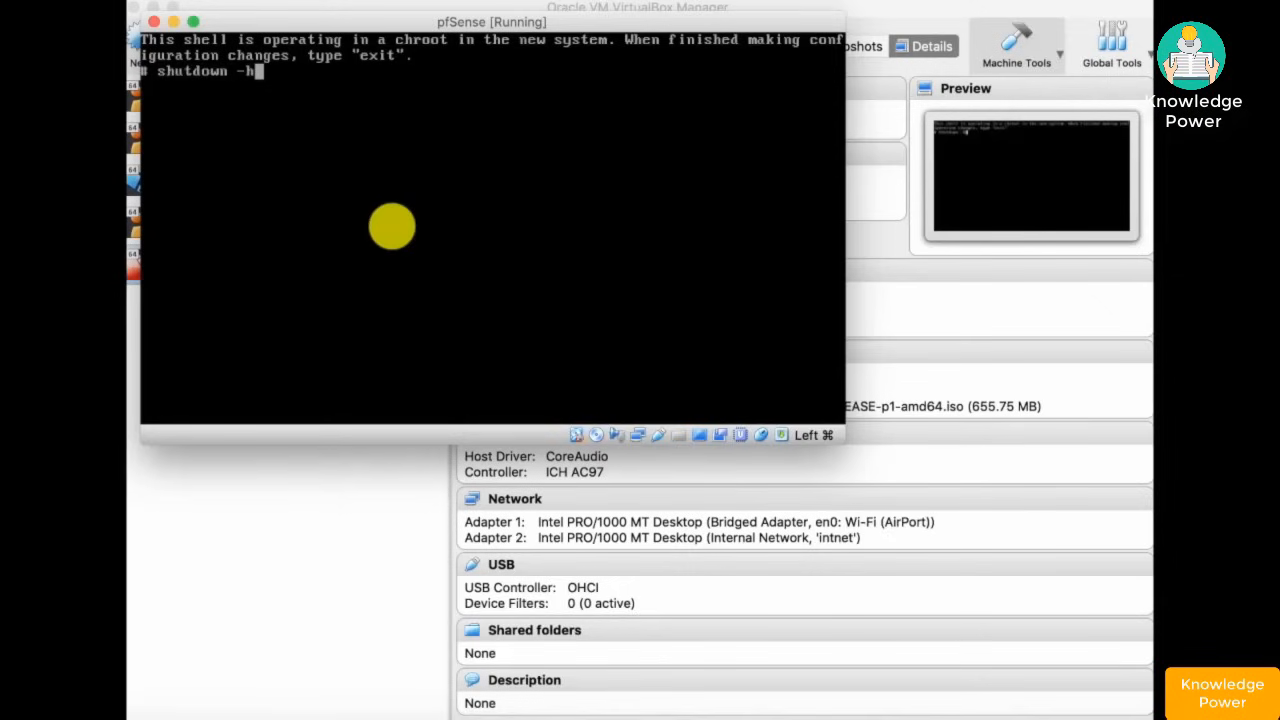
pyautogui.write(' oow')
pyautogui.press('Return')
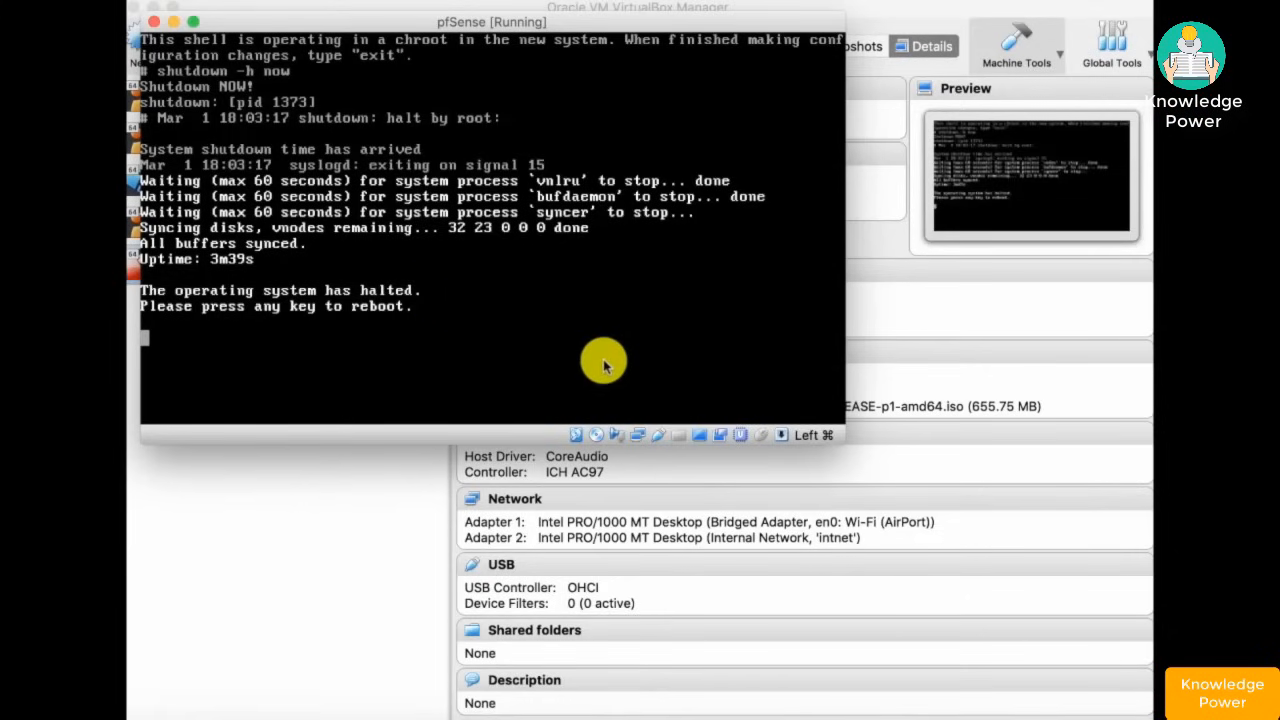
# - Eject the pfSense ISO from the VM's optical drive and reboot the halted VM
pyautogui.click(514, 433)
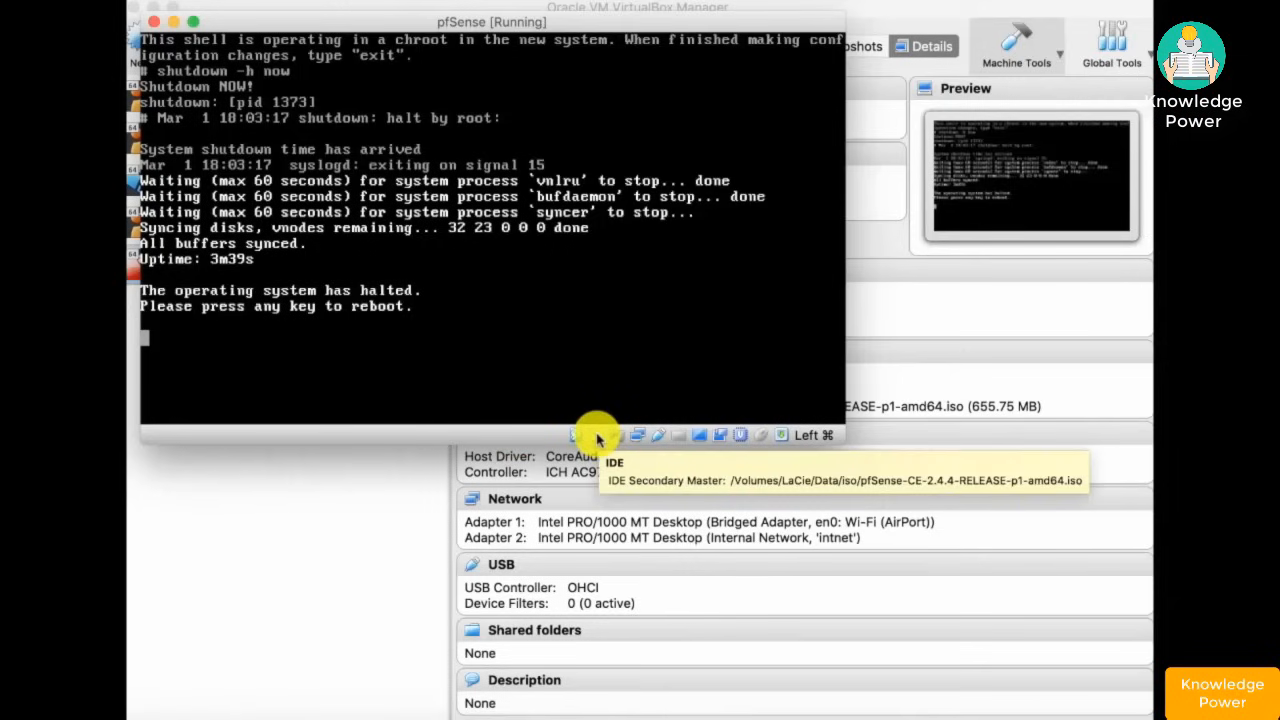
pyautogui.click(597, 440)
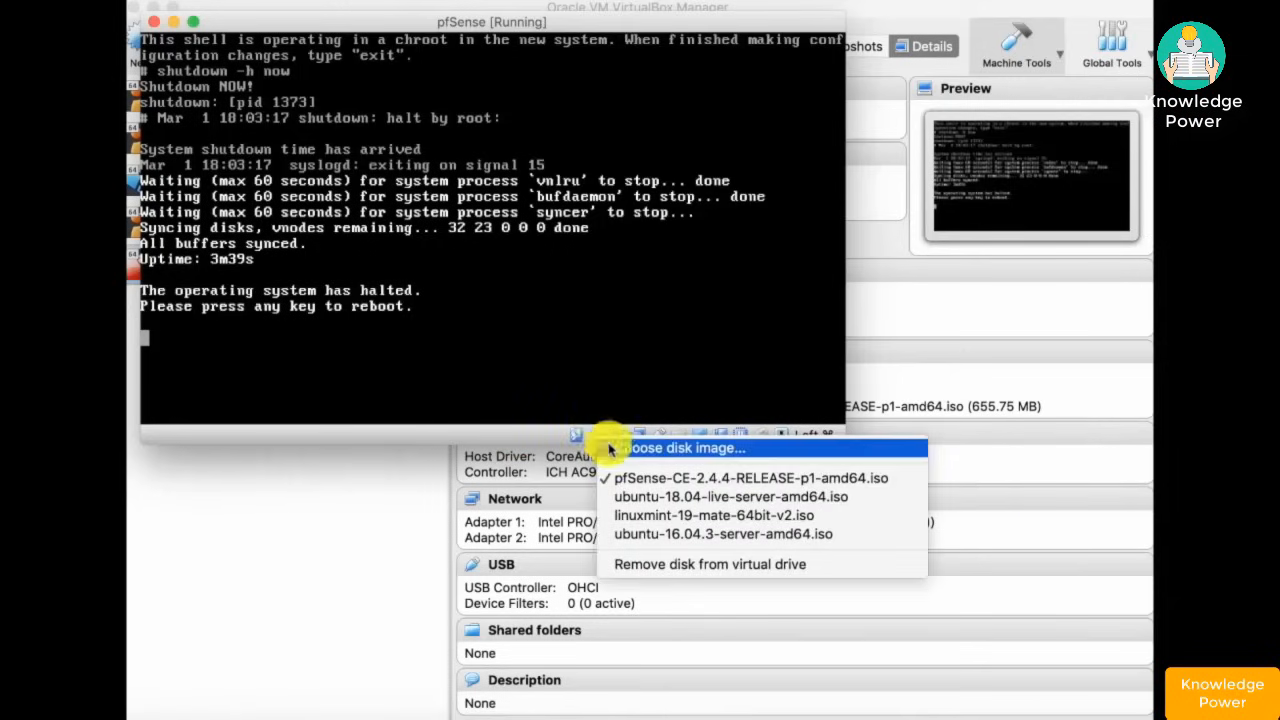
pyautogui.click(673, 565)
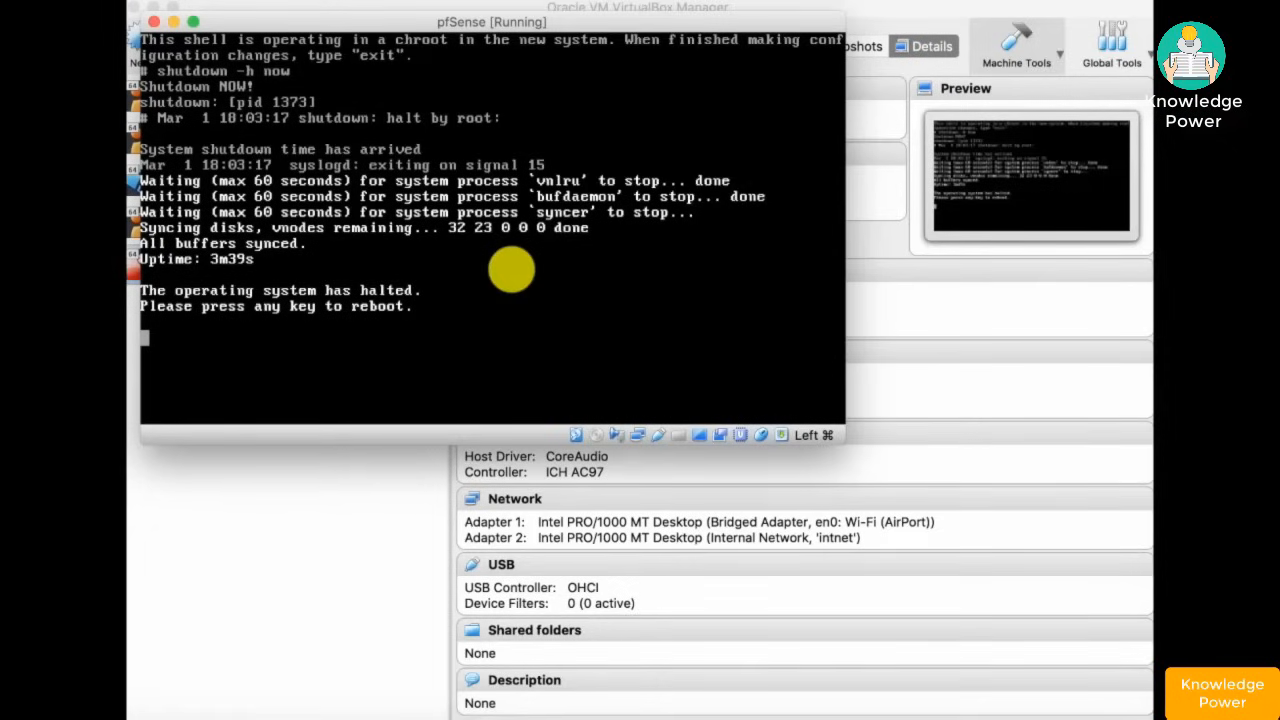
pyautogui.press('Return')
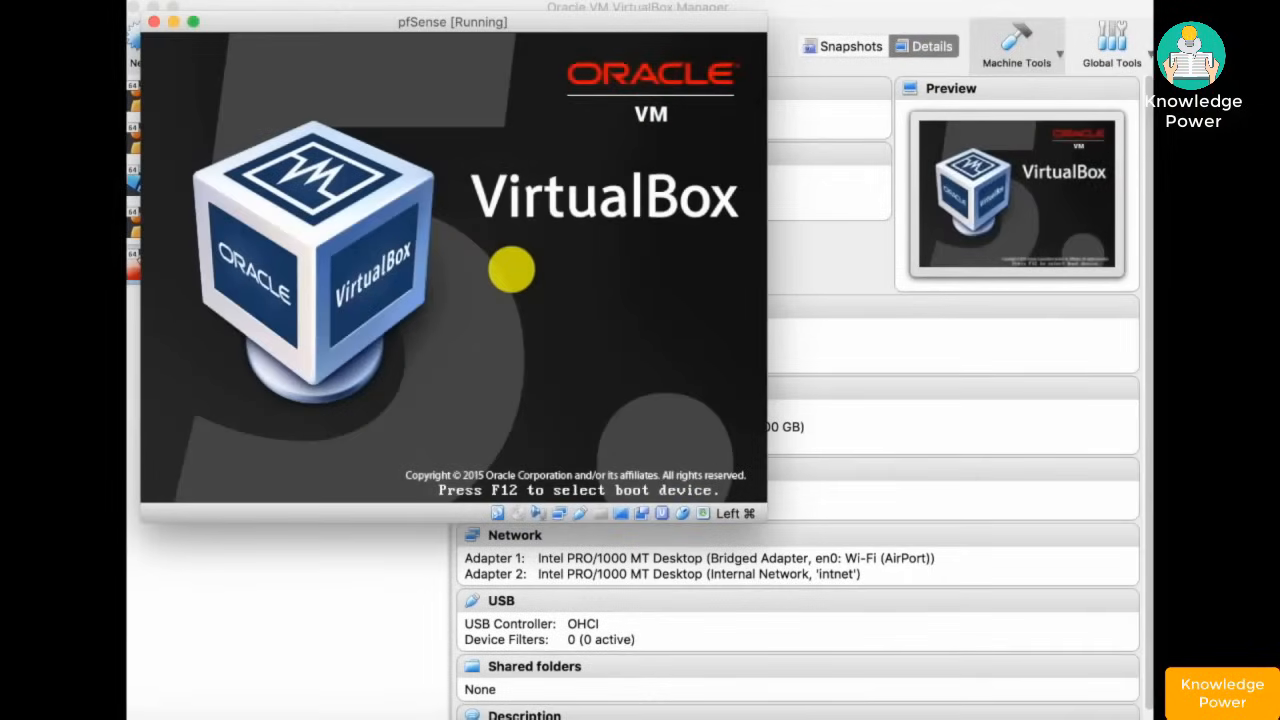
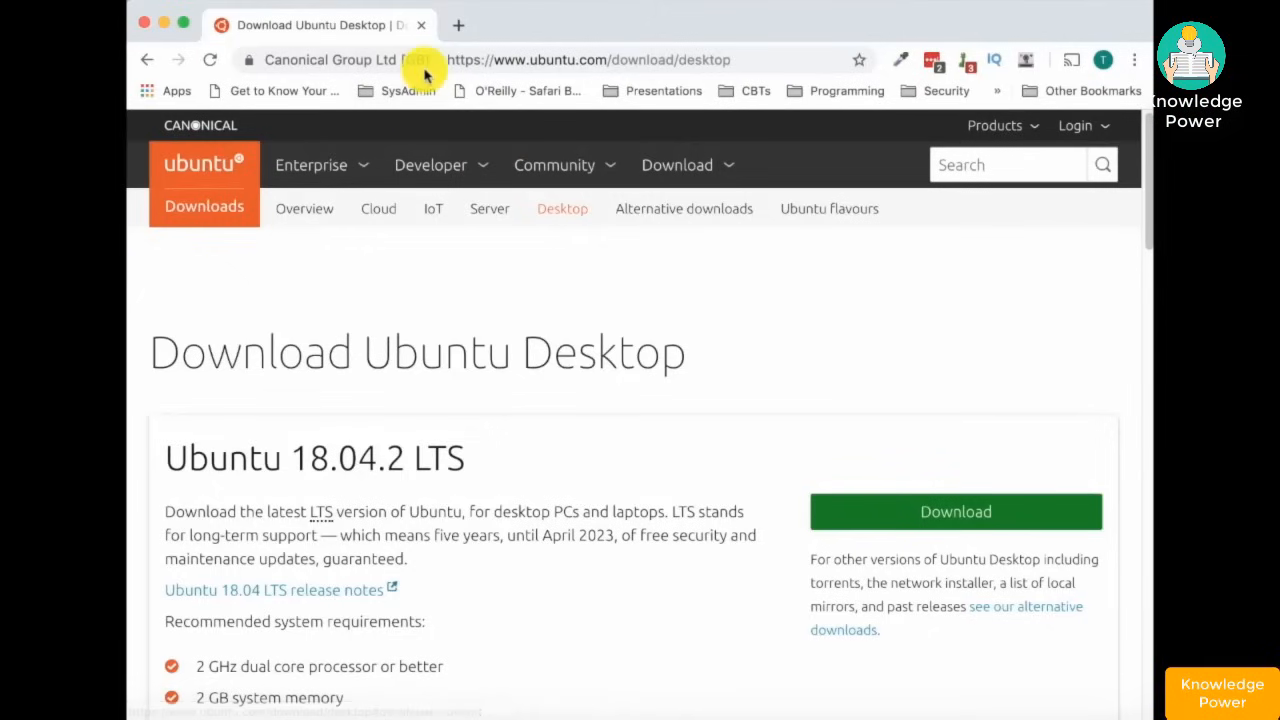
# - Start downloading the Ubuntu 18.04.2 LTS desktop image in Chrome
pyautogui.click(512, 62)
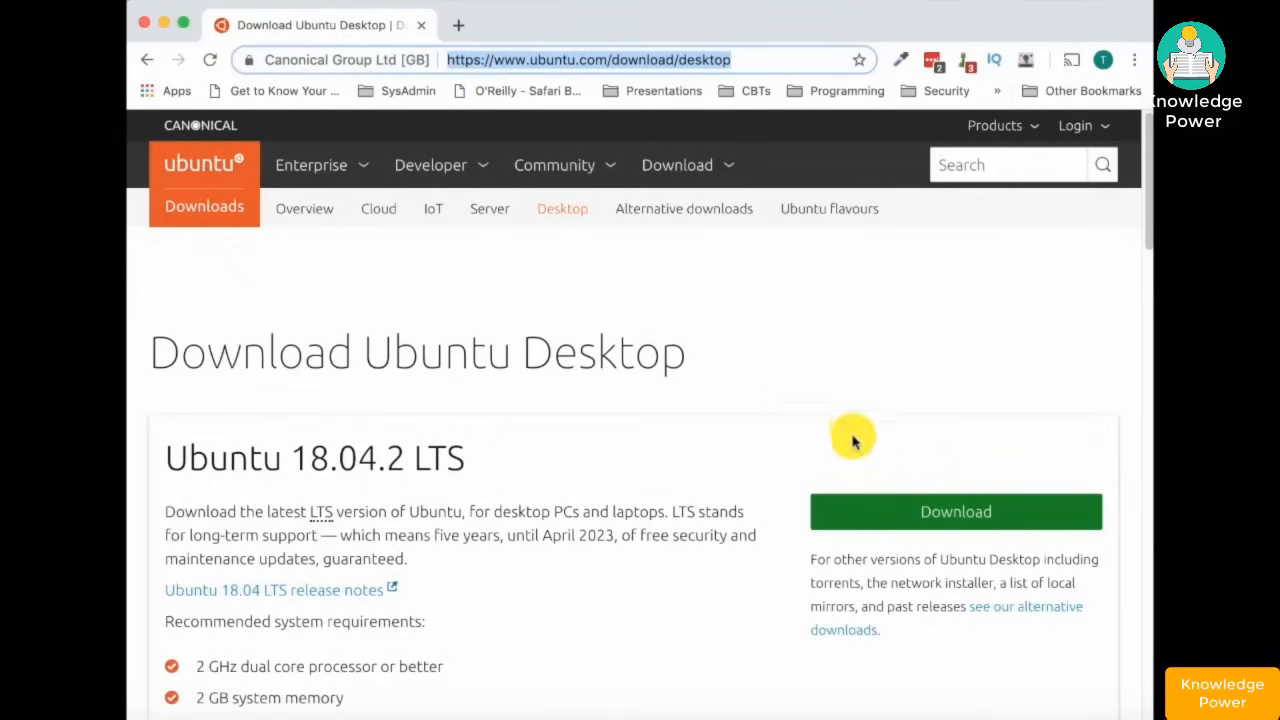
pyautogui.click(470, 460)
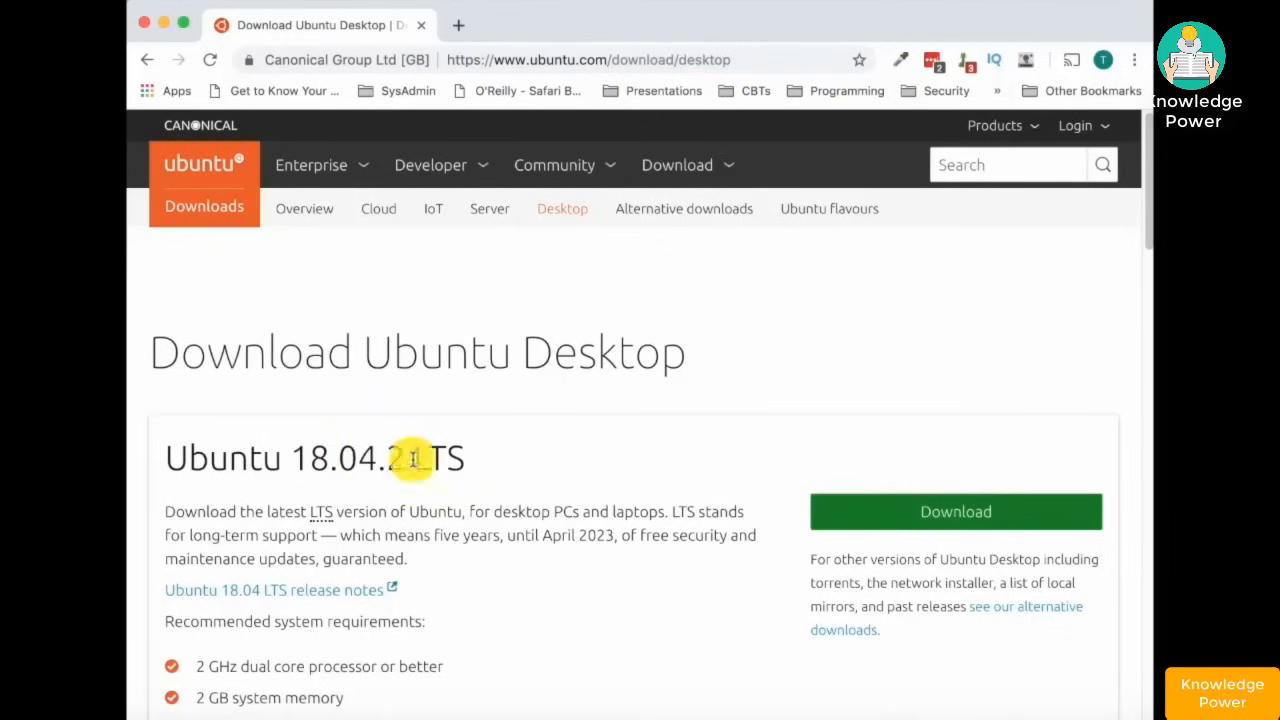
pyautogui.click(890, 517)
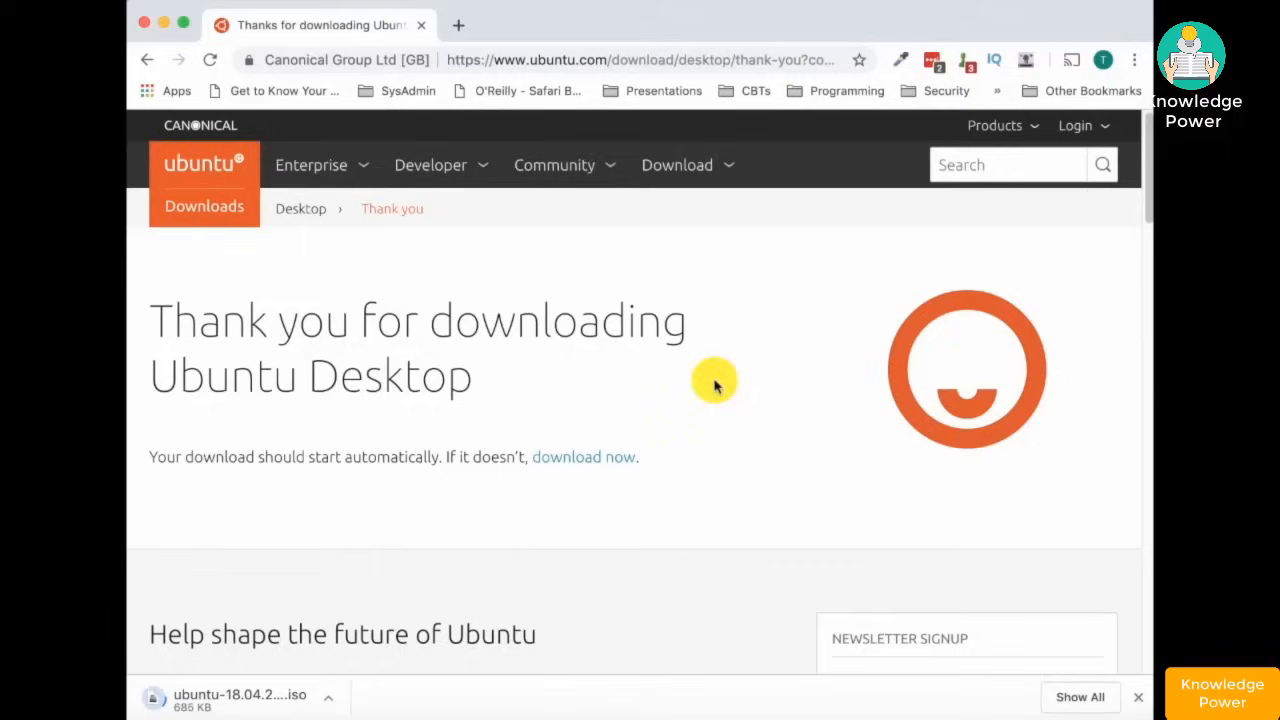
# - Cancel the Ubuntu download and minimize Chrome to return to VirtualBox
pyautogui.click(331, 702)
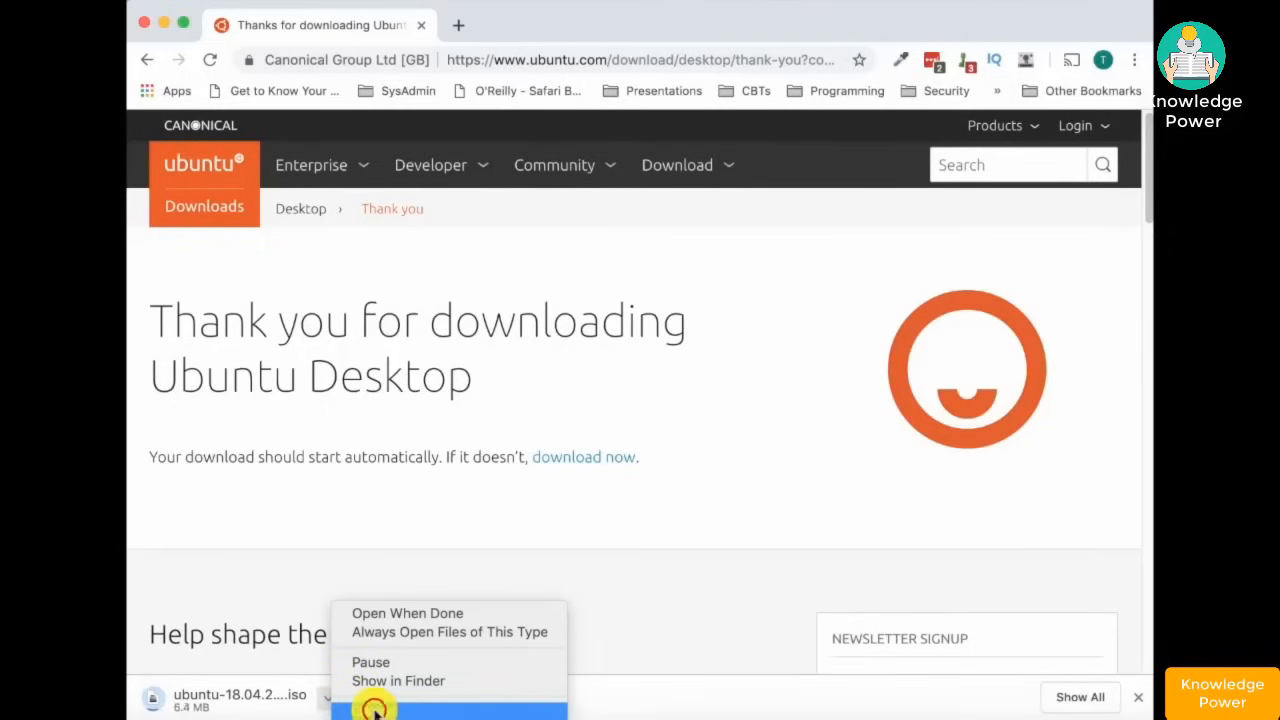
pyautogui.click(374, 710)
pyautogui.click(163, 23)
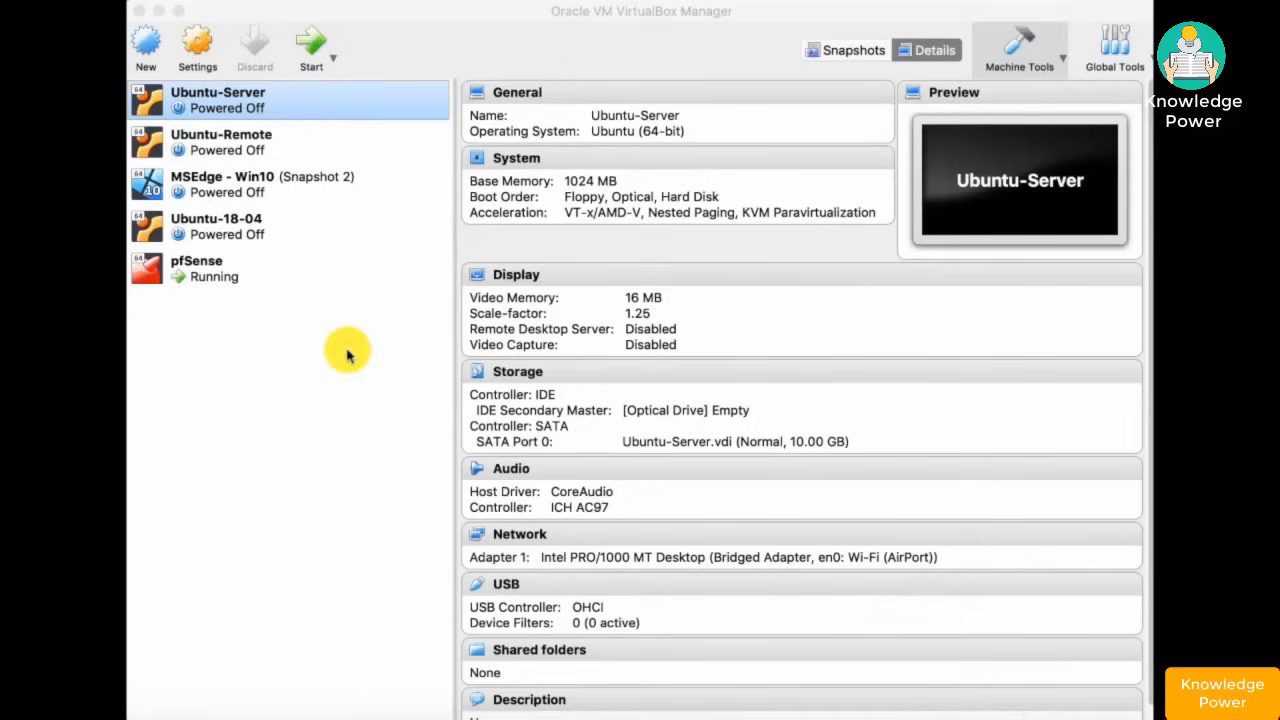
# - Start a new Ubuntu (64-bit) VM named Ubuntu-18-04-Desktop with 2048 MB memory
pyautogui.click(149, 45)
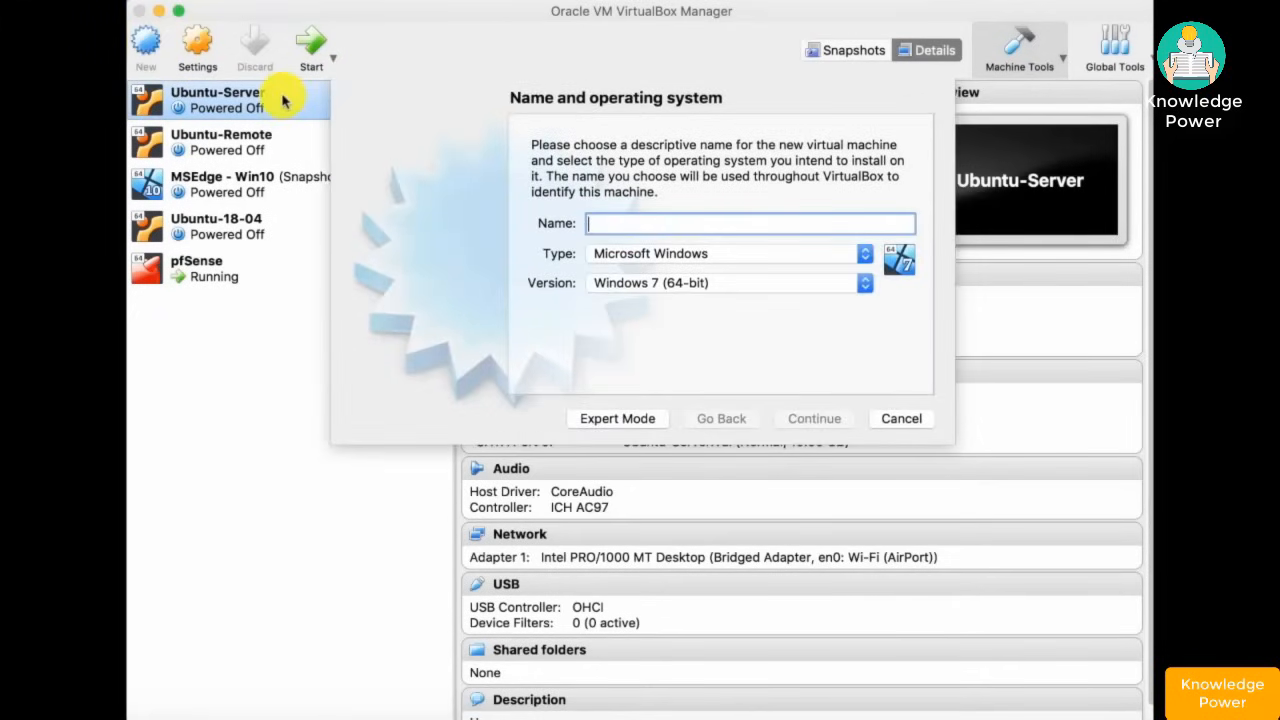
pyautogui.write('U')
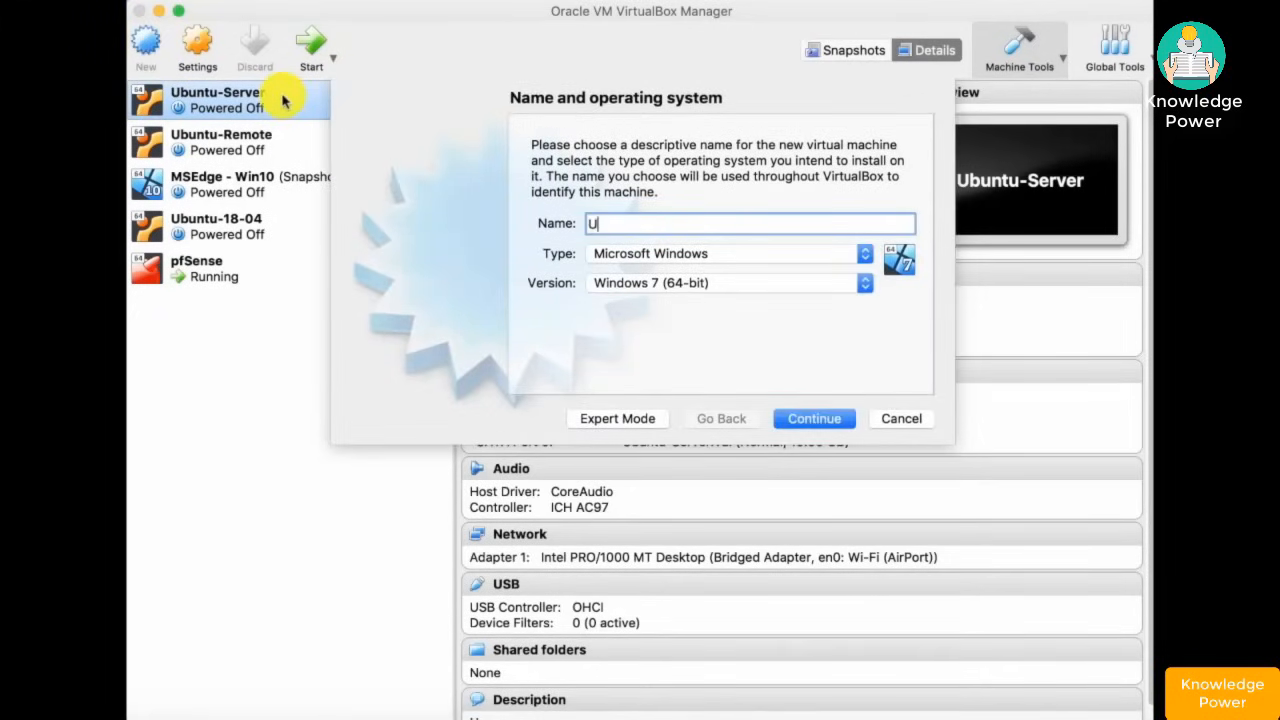
pyautogui.write('buntu-18-04-Desktop')
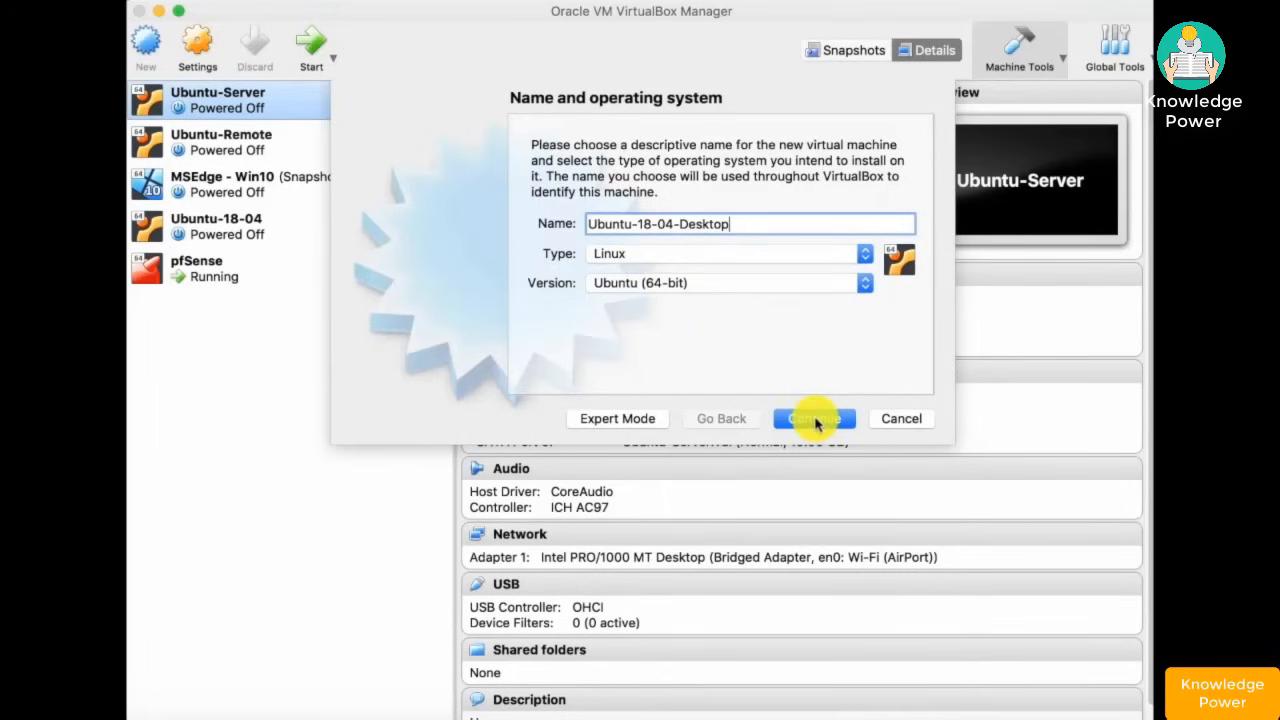
pyautogui.click(815, 422)
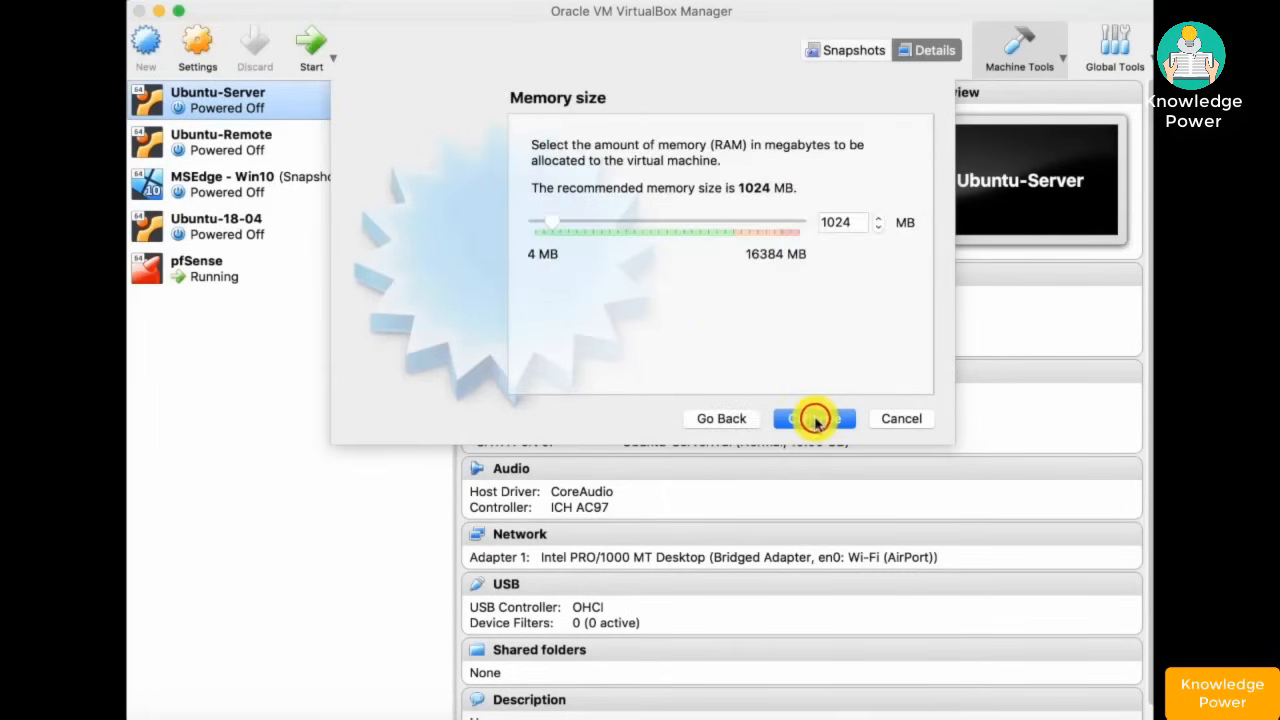
pyautogui.doubleClick(859, 220)
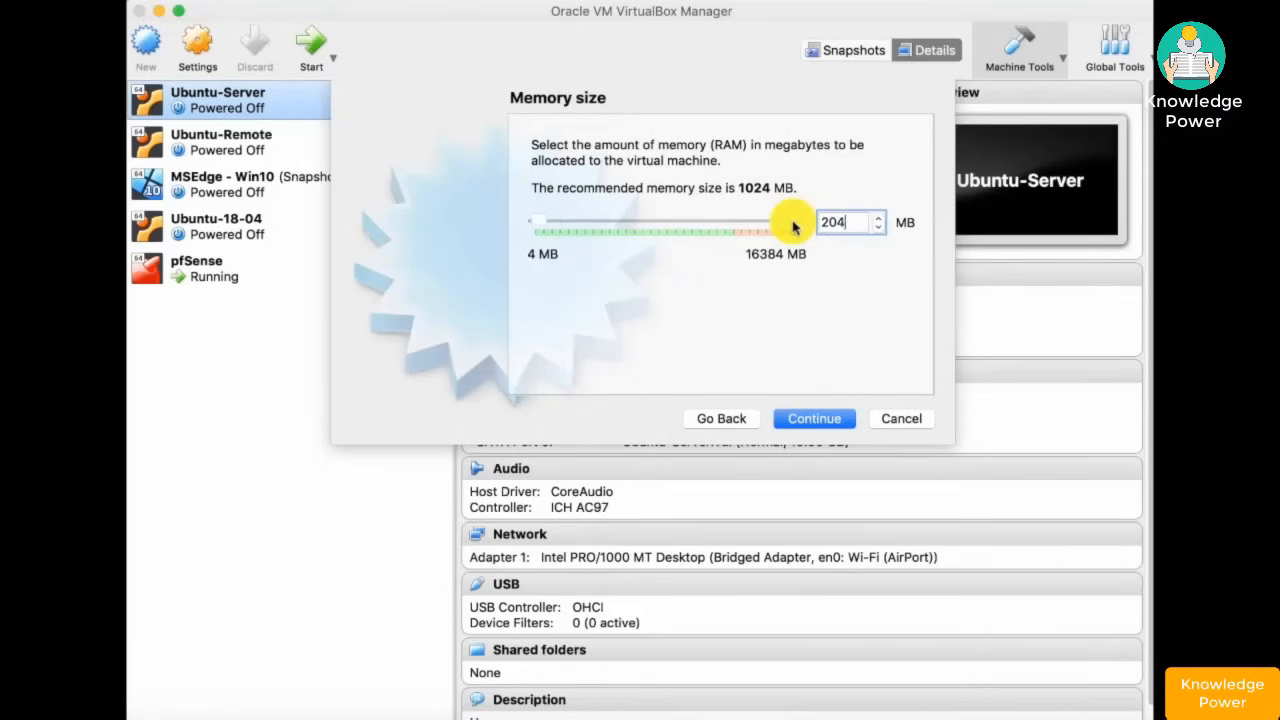
pyautogui.write('2048')
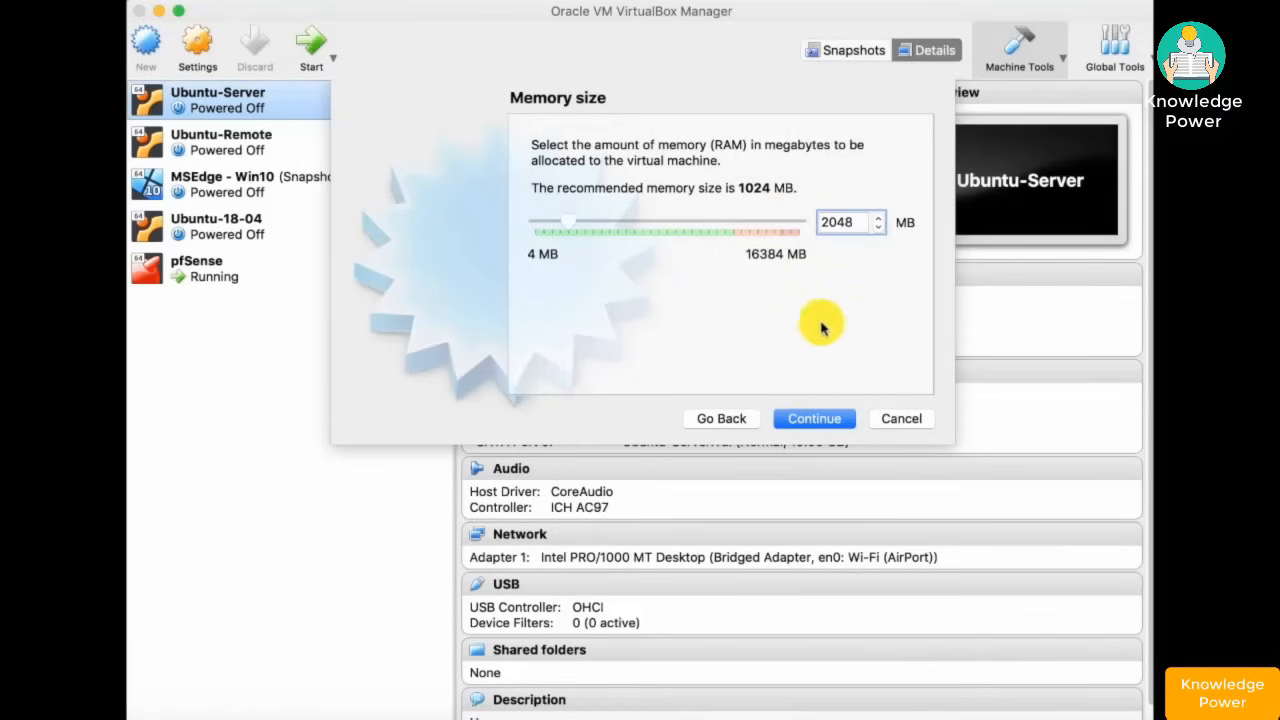
pyautogui.click(824, 421)
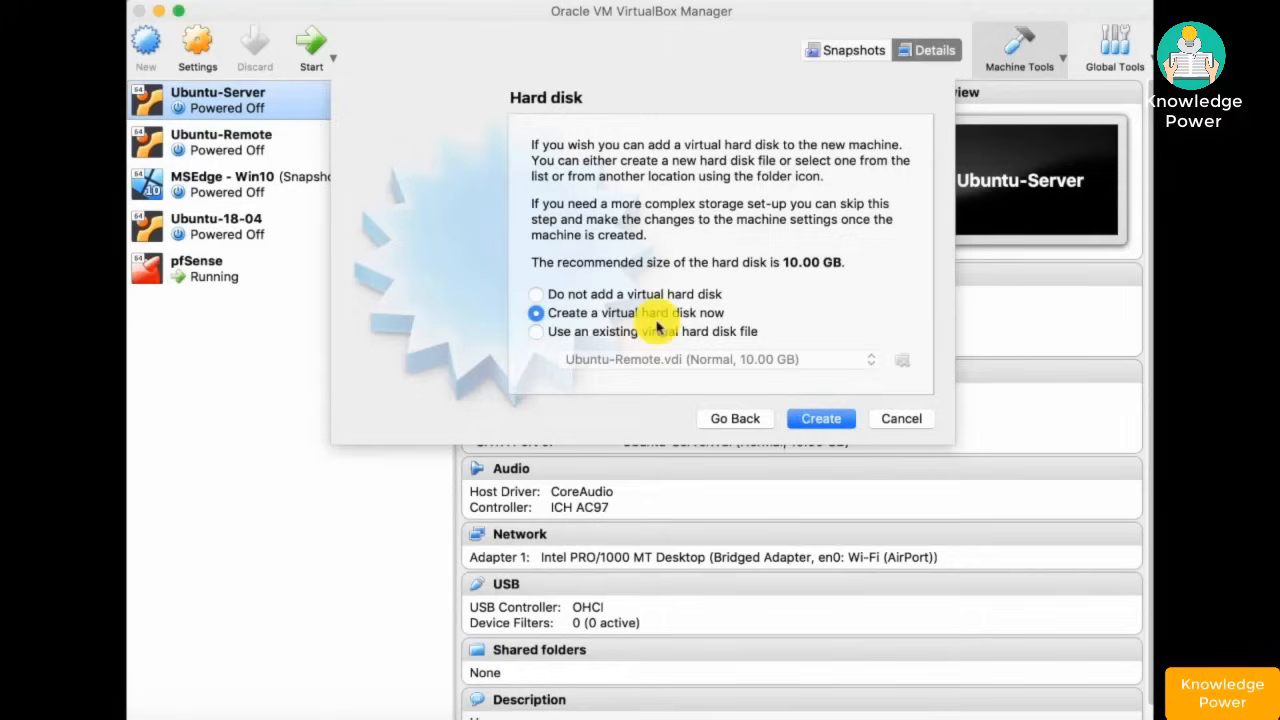
# - Give it a new 20 GB dynamically allocated VDI disk and create the VM
pyautogui.click(822, 422)
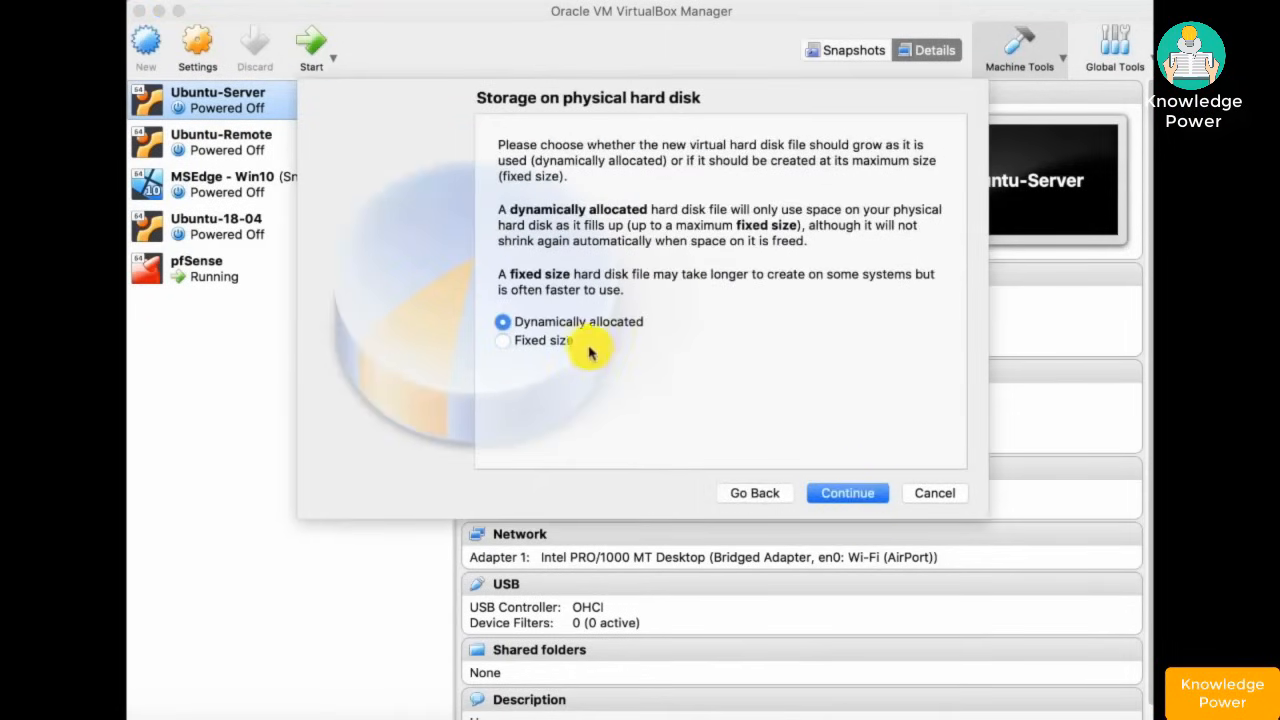
pyautogui.click(858, 493)
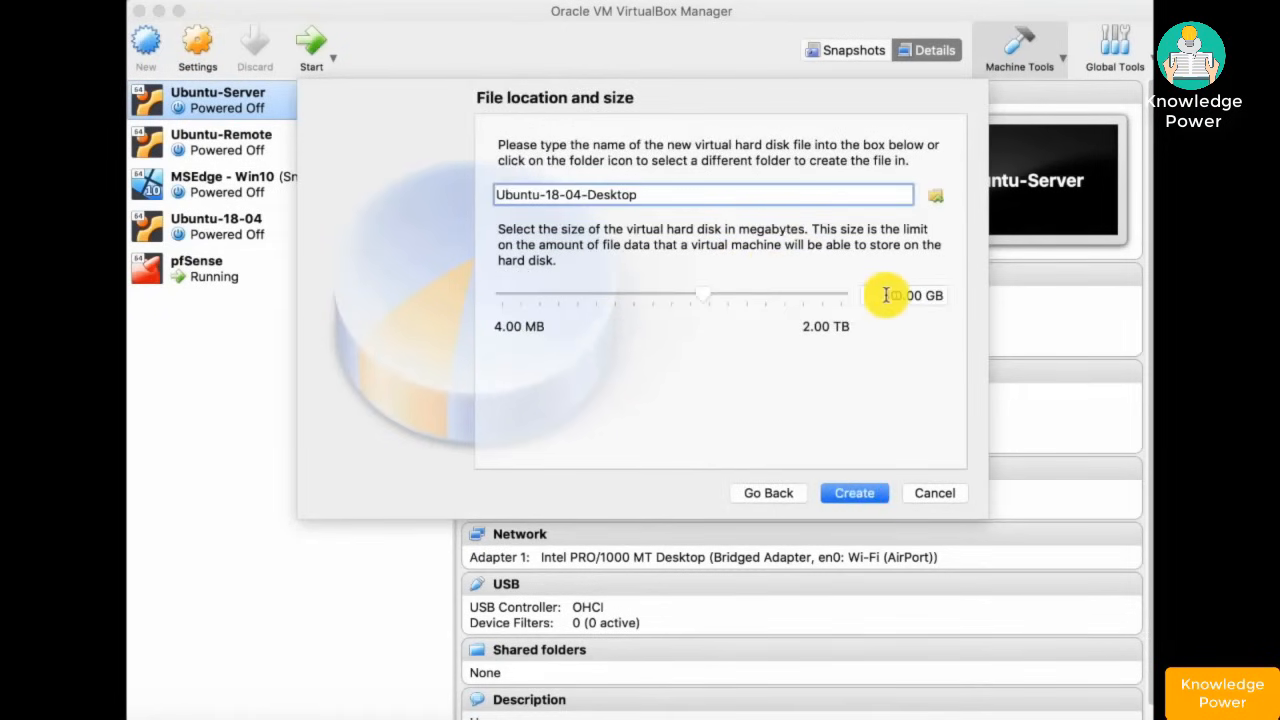
pyautogui.moveTo(886, 295); pyautogui.dragTo(974, 290)
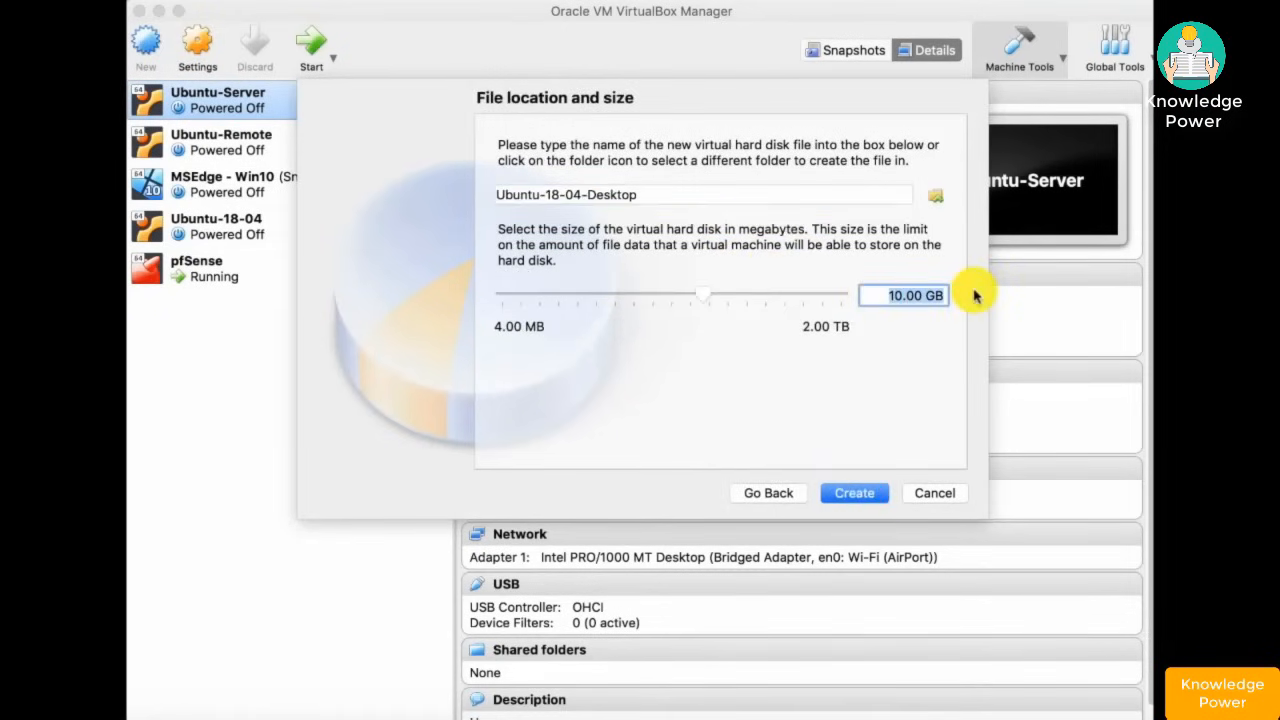
pyautogui.write('20 GB')
pyautogui.click(854, 493)
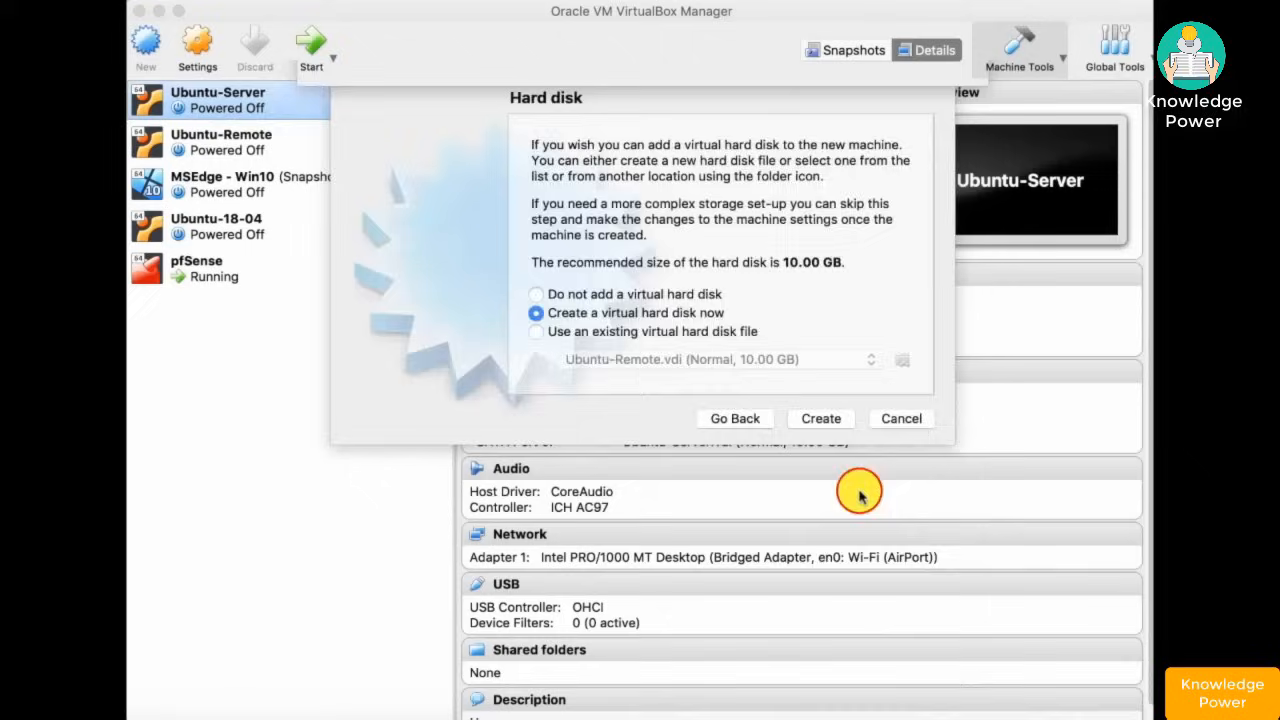
# - Load ubuntu-18.04.2-desktop-amd64.iso into the VM's empty optical drive
pyautogui.rightClick(310, 312)
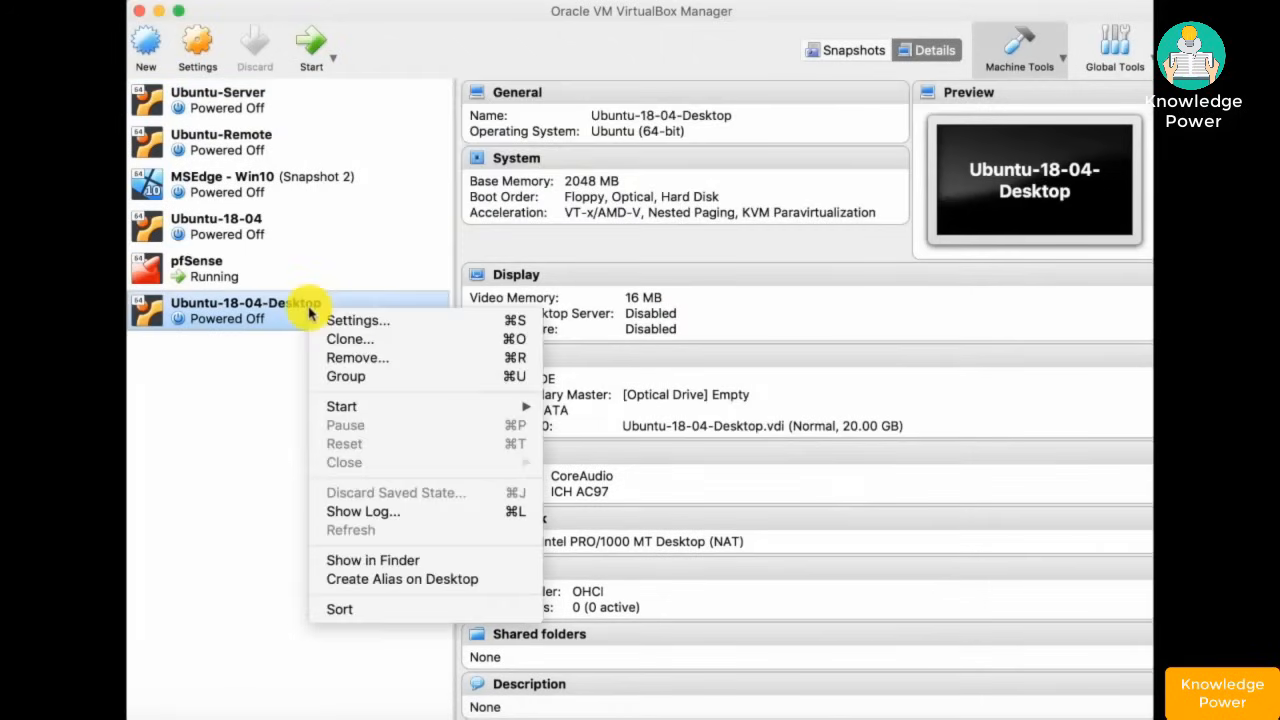
pyautogui.click(366, 321)
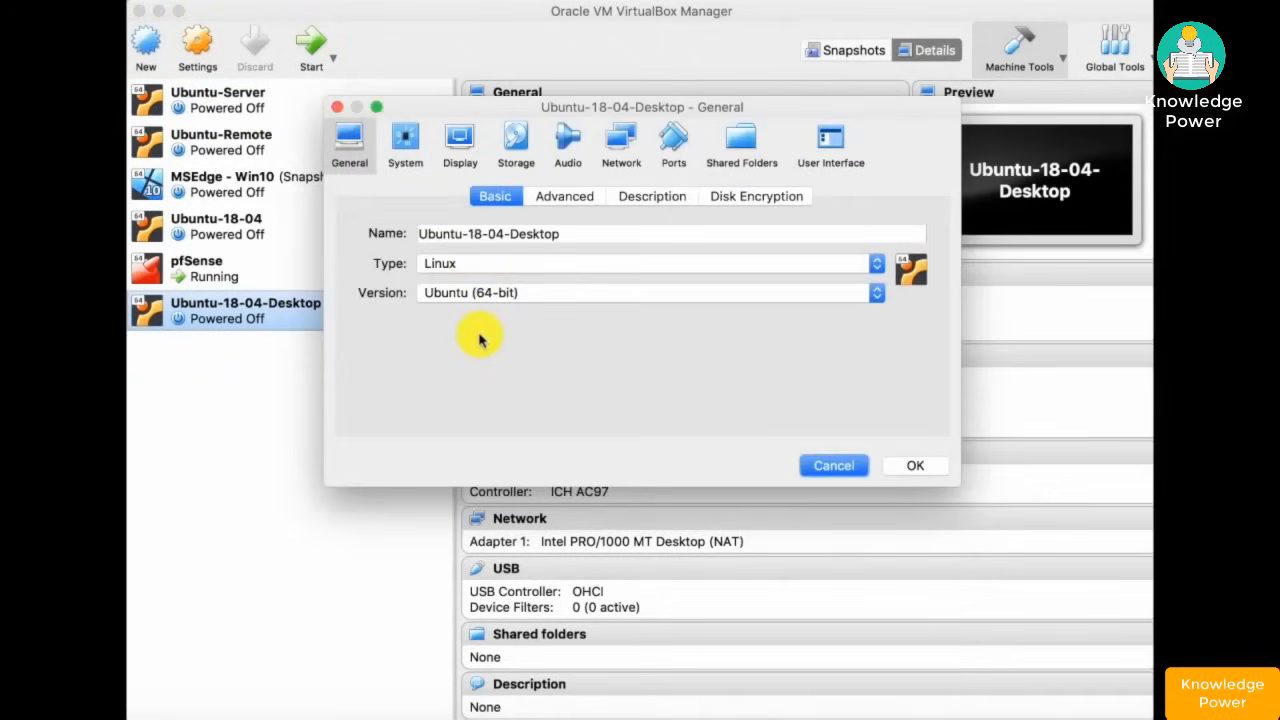
pyautogui.click(518, 147)
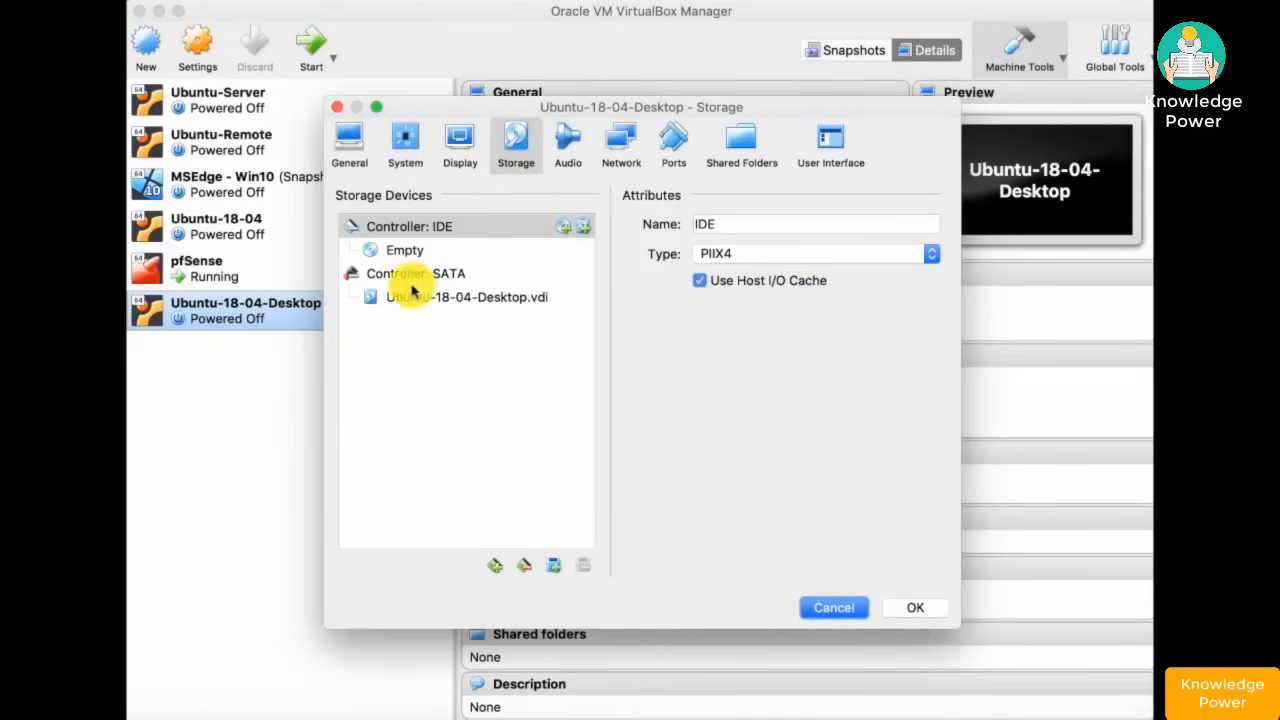
pyautogui.click(405, 255)
pyautogui.click(405, 255)
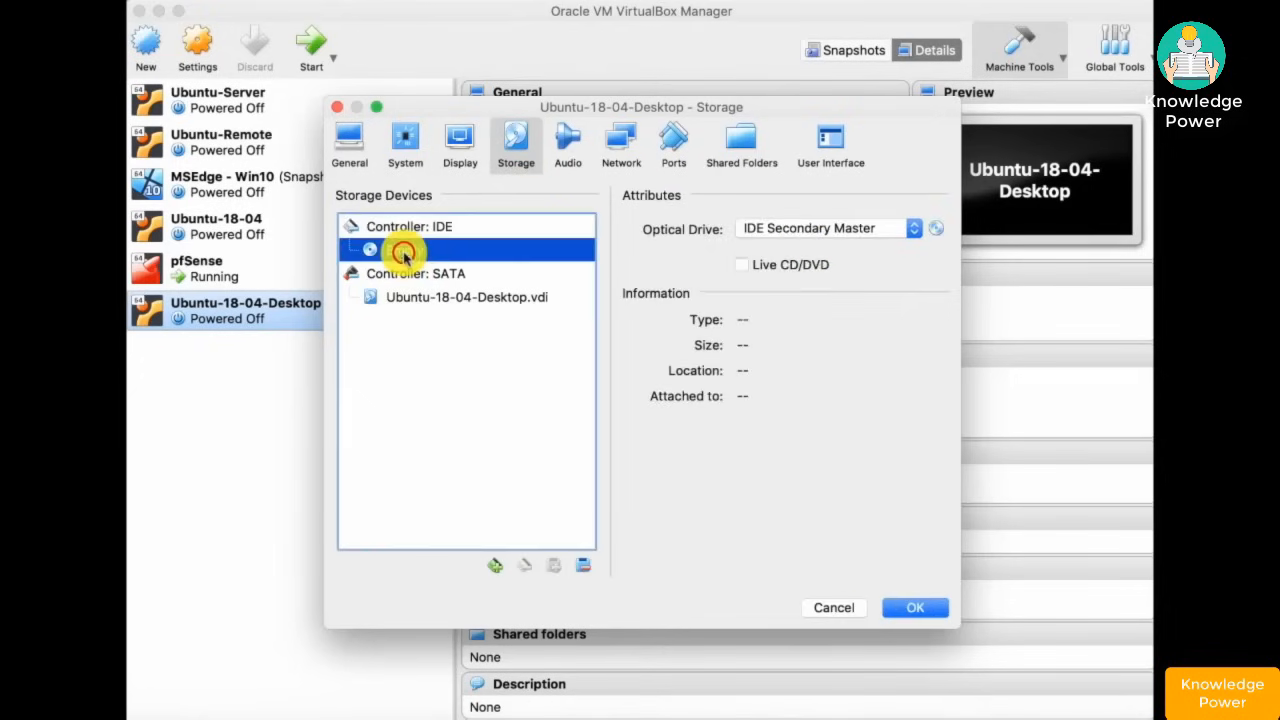
pyautogui.click(931, 229)
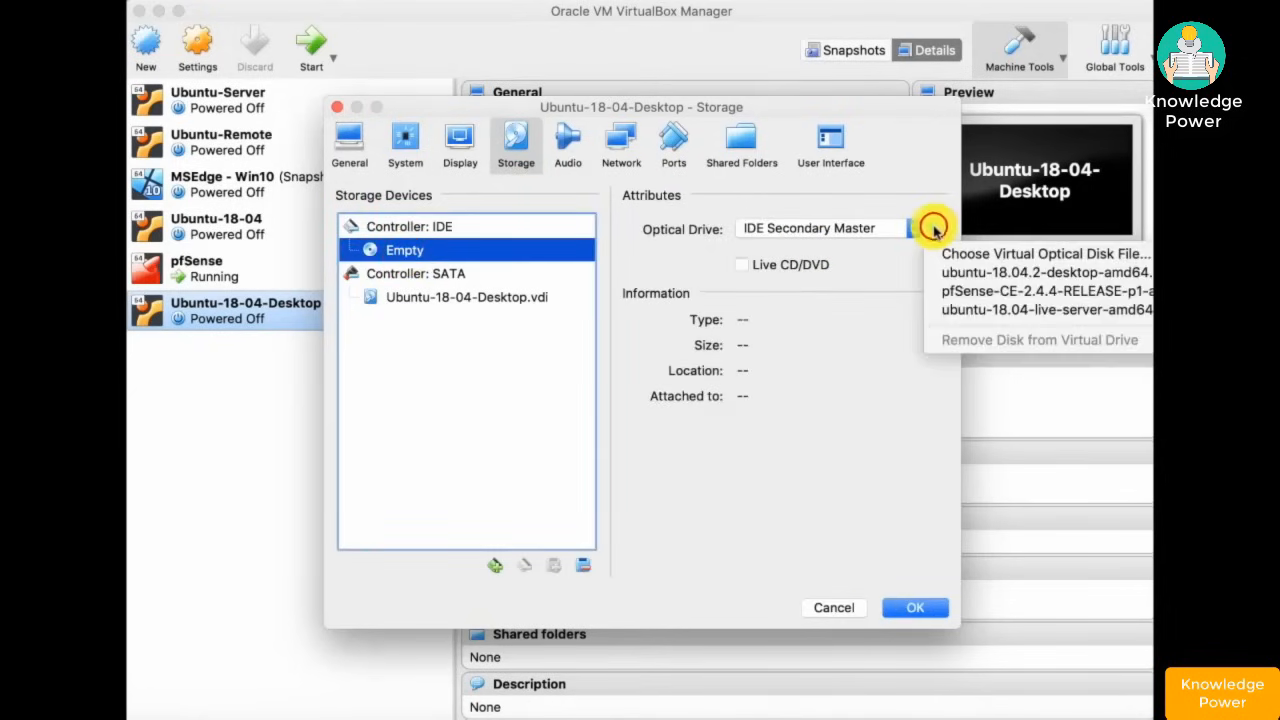
pyautogui.click(975, 278)
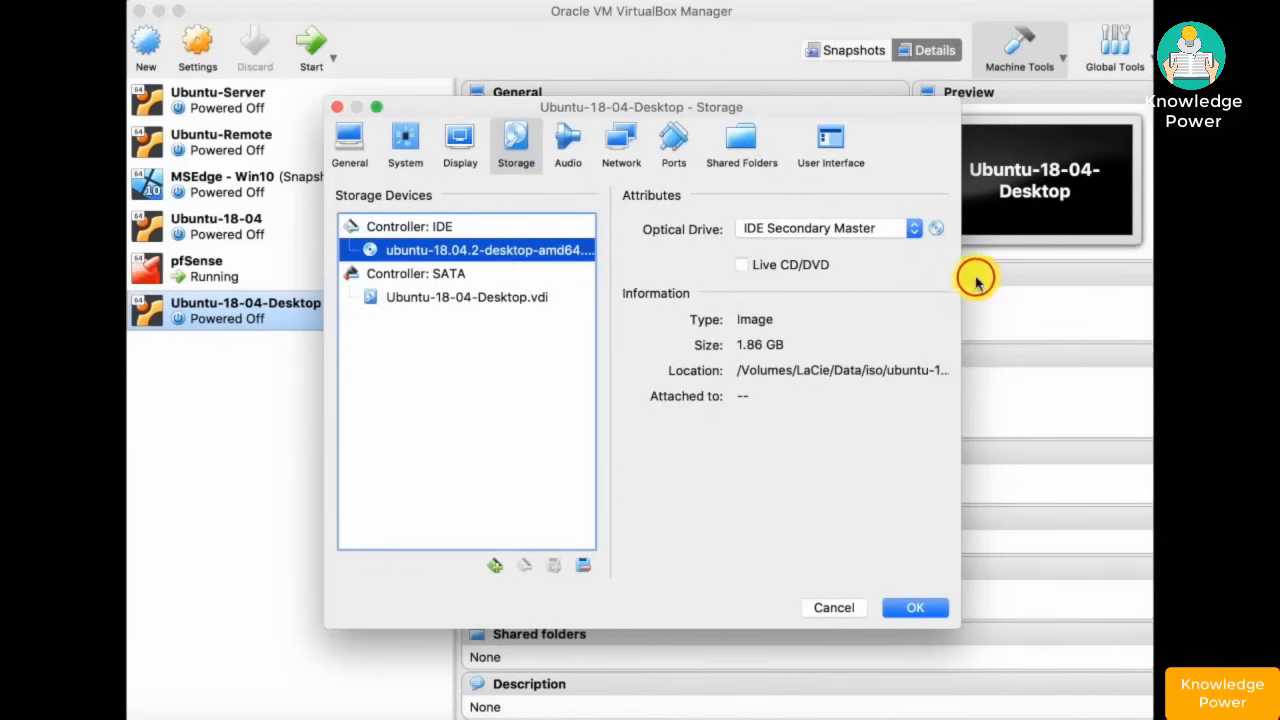
pyautogui.click(936, 230)
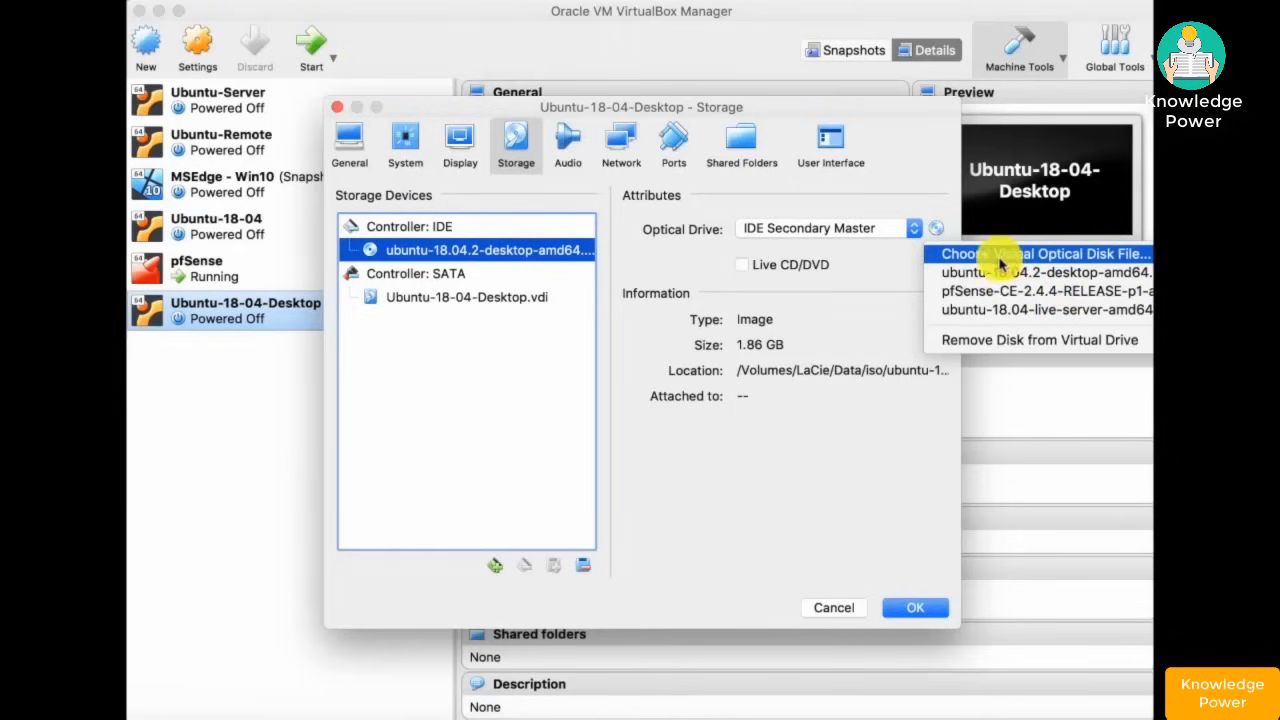
pyautogui.click(783, 446)
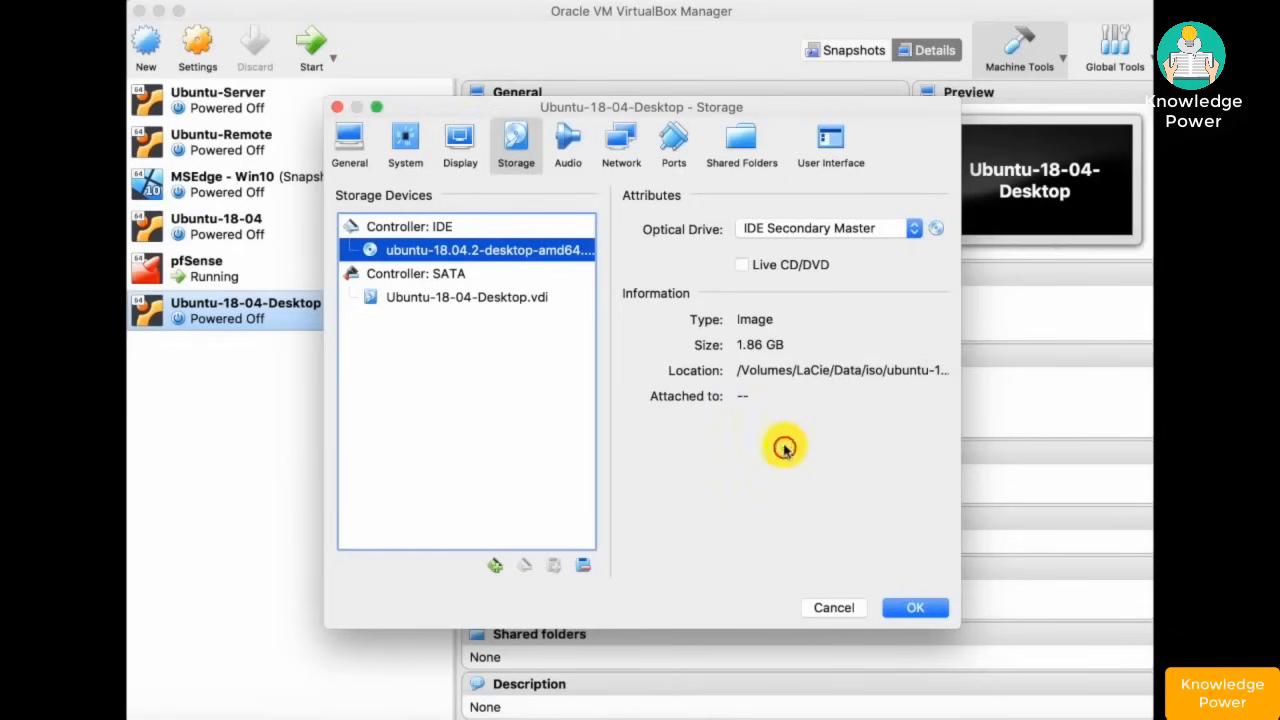
# - Attach the network adapter to Internal Network 'intnet' and save the settings
pyautogui.click(614, 142)
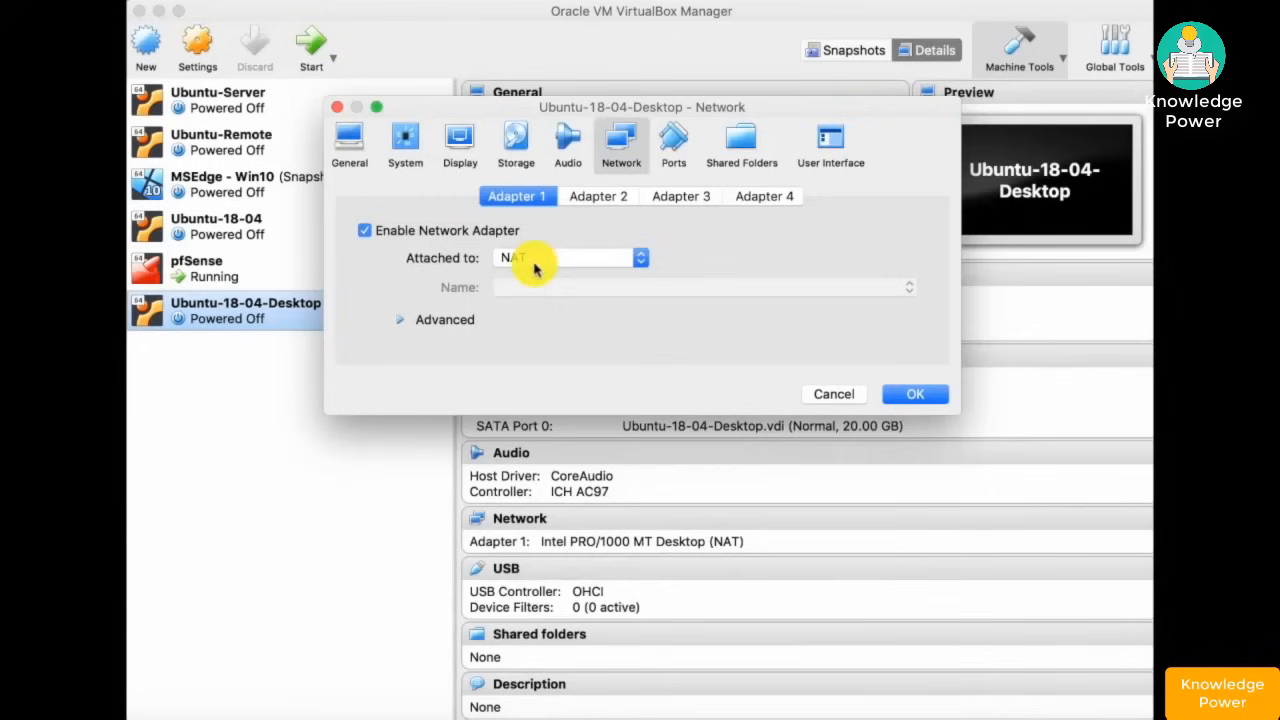
pyautogui.click(583, 262)
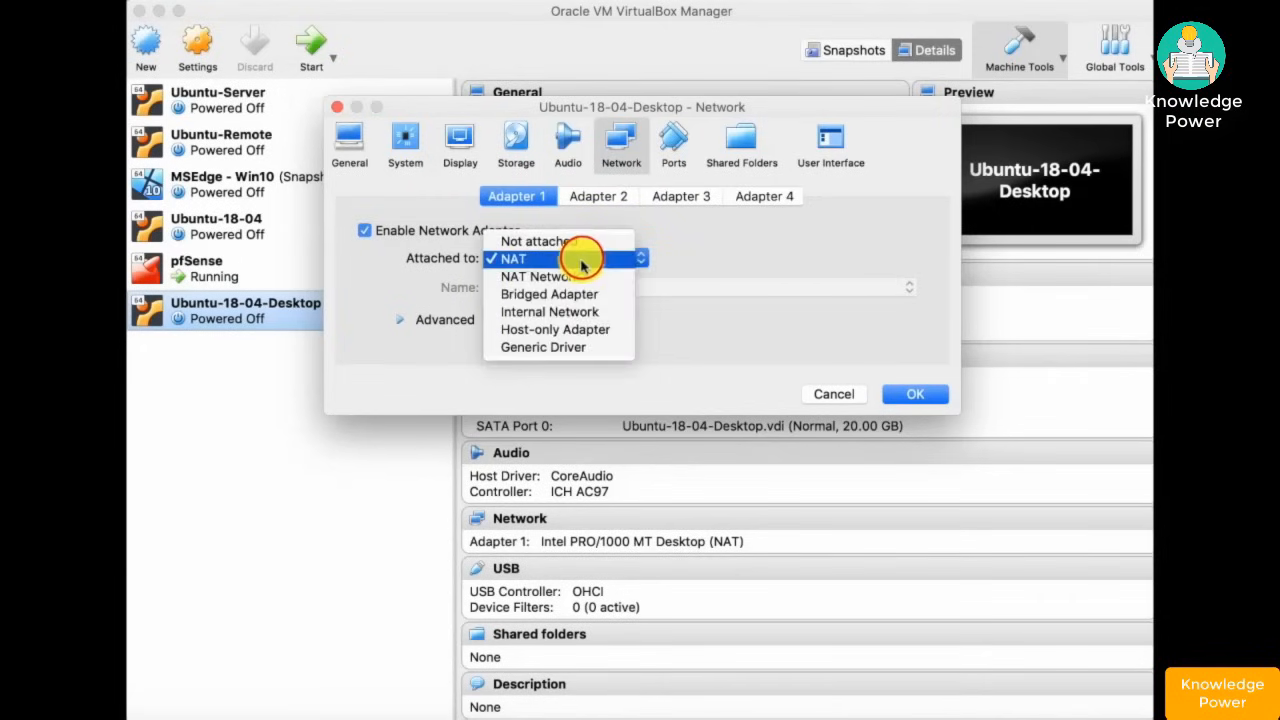
pyautogui.click(577, 313)
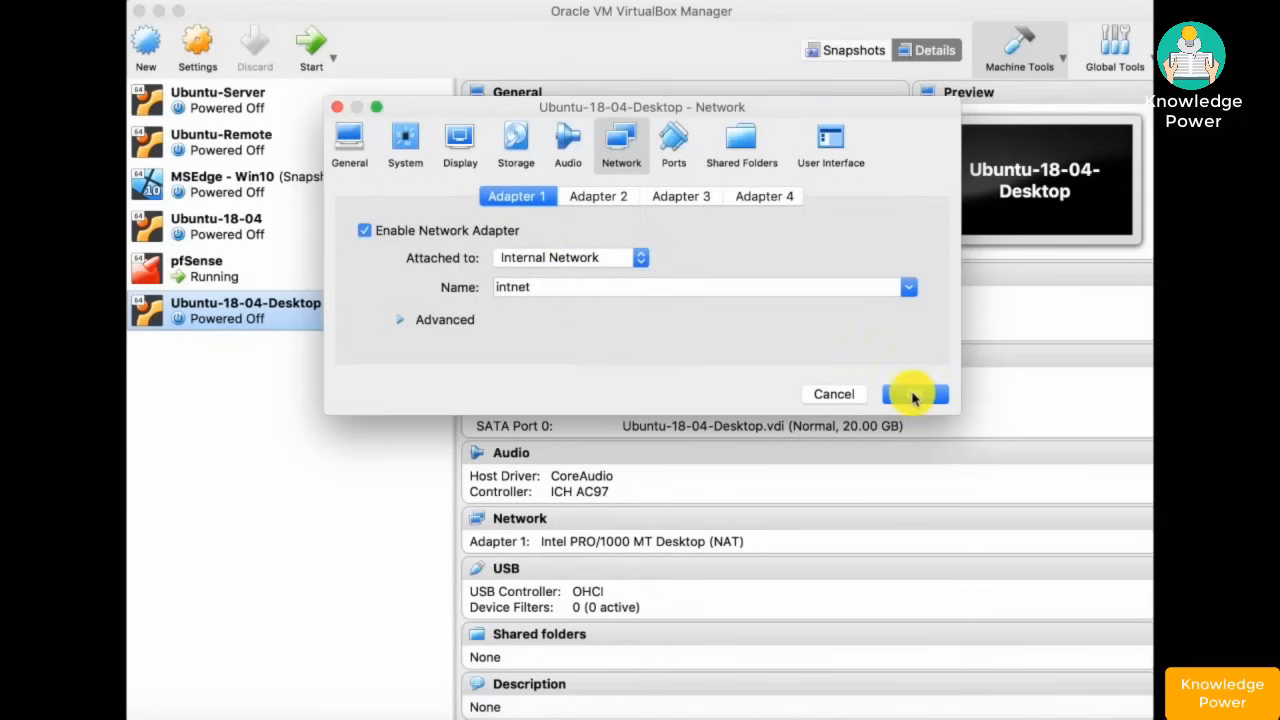
pyautogui.click(912, 394)
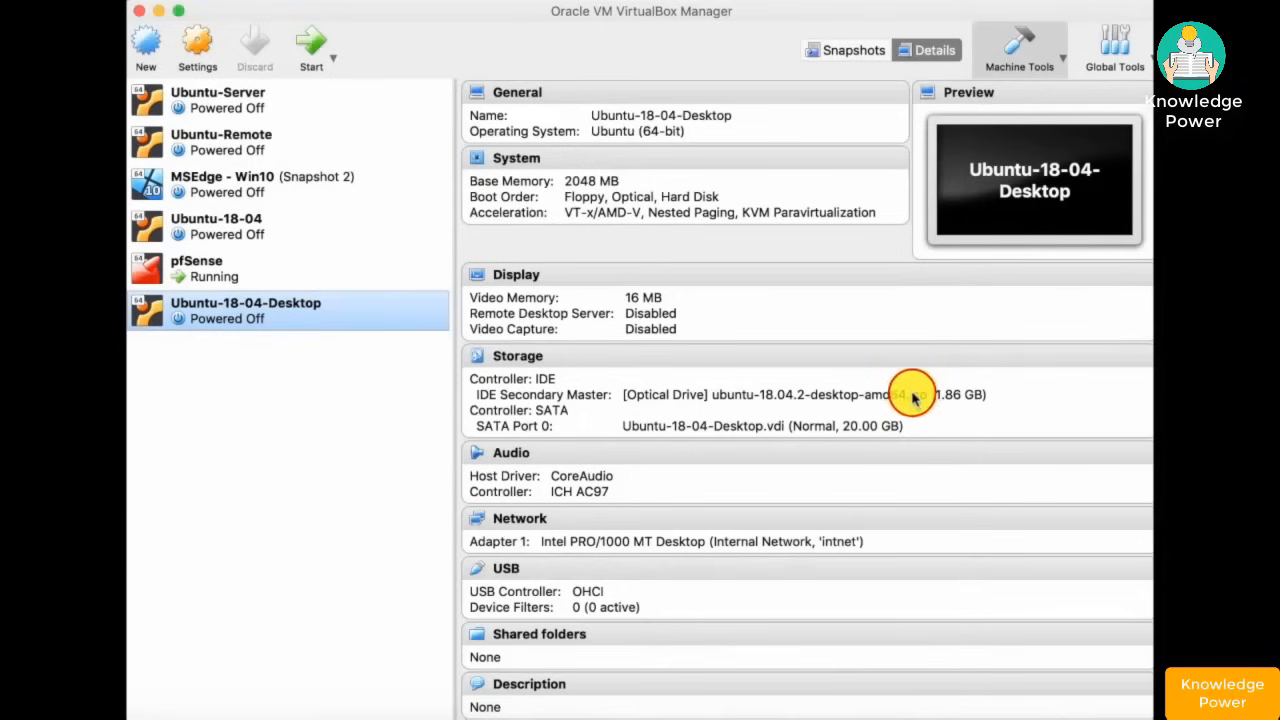
# - Boot the Ubuntu VM, choose Install Ubuntu and keep the English (US) keyboard layout
pyautogui.doubleClick(350, 311)
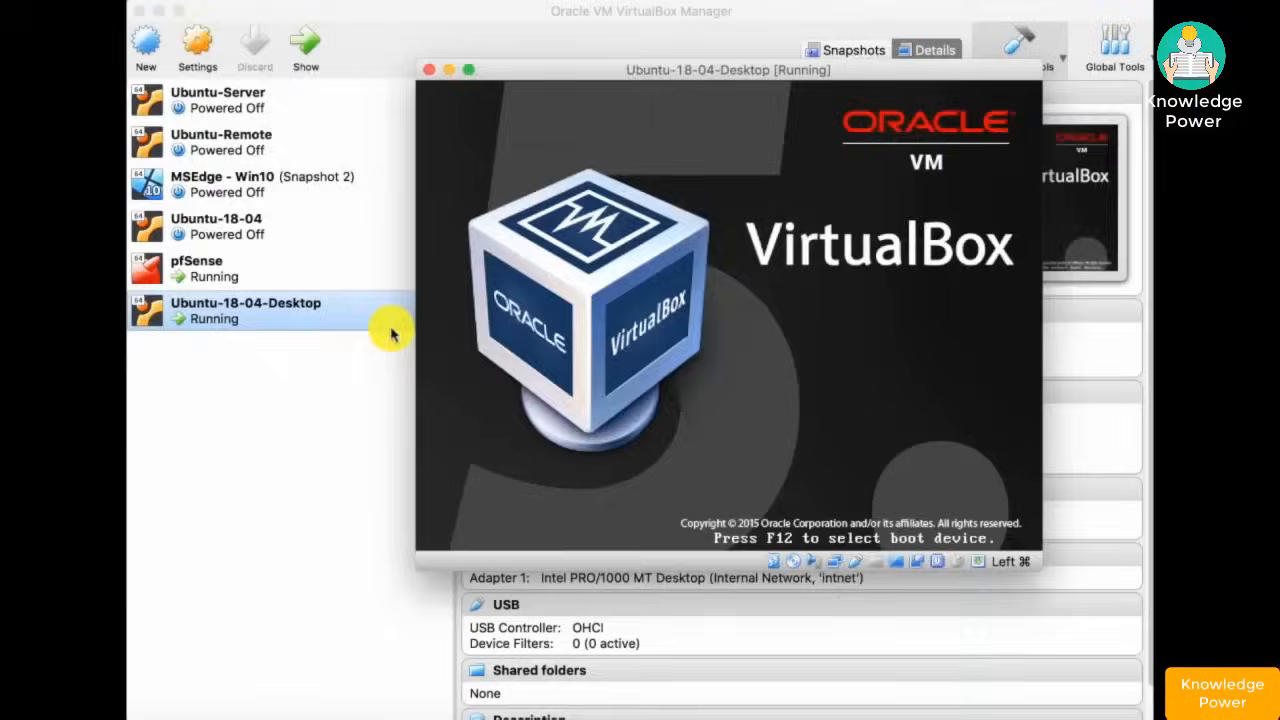
pyautogui.moveTo(871, 67); pyautogui.dragTo(590, 19)
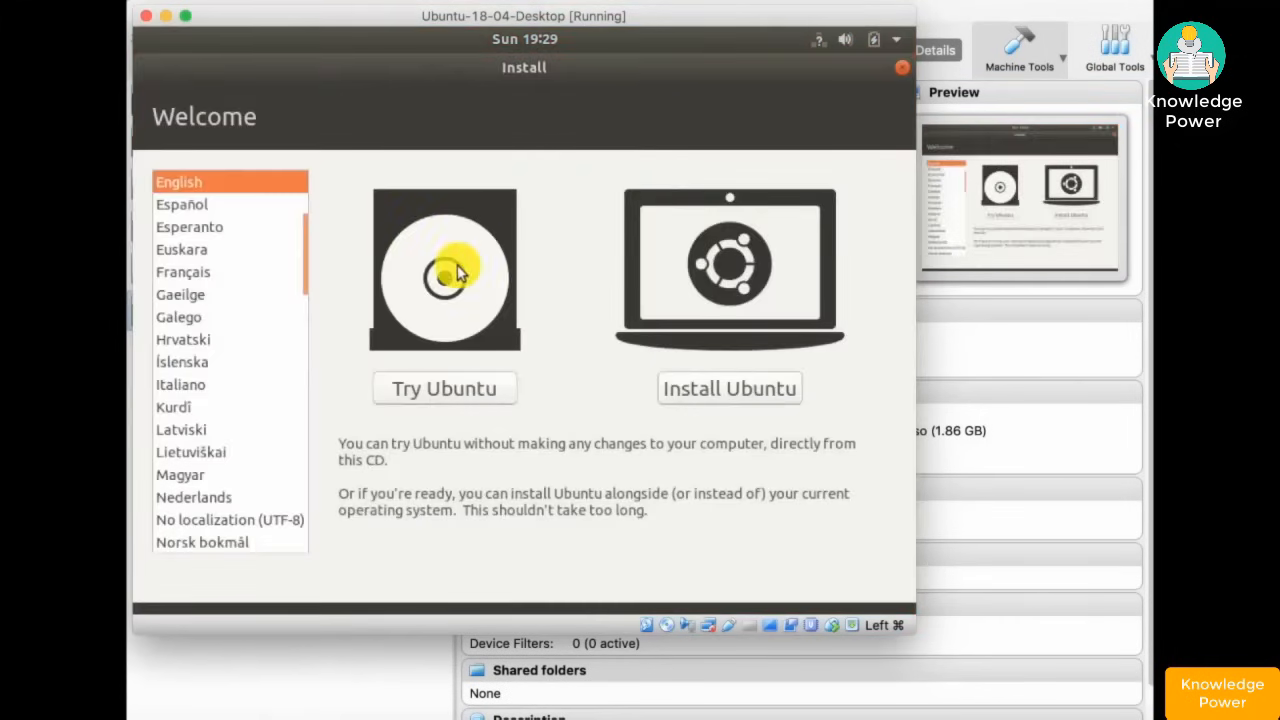
pyautogui.click(730, 391)
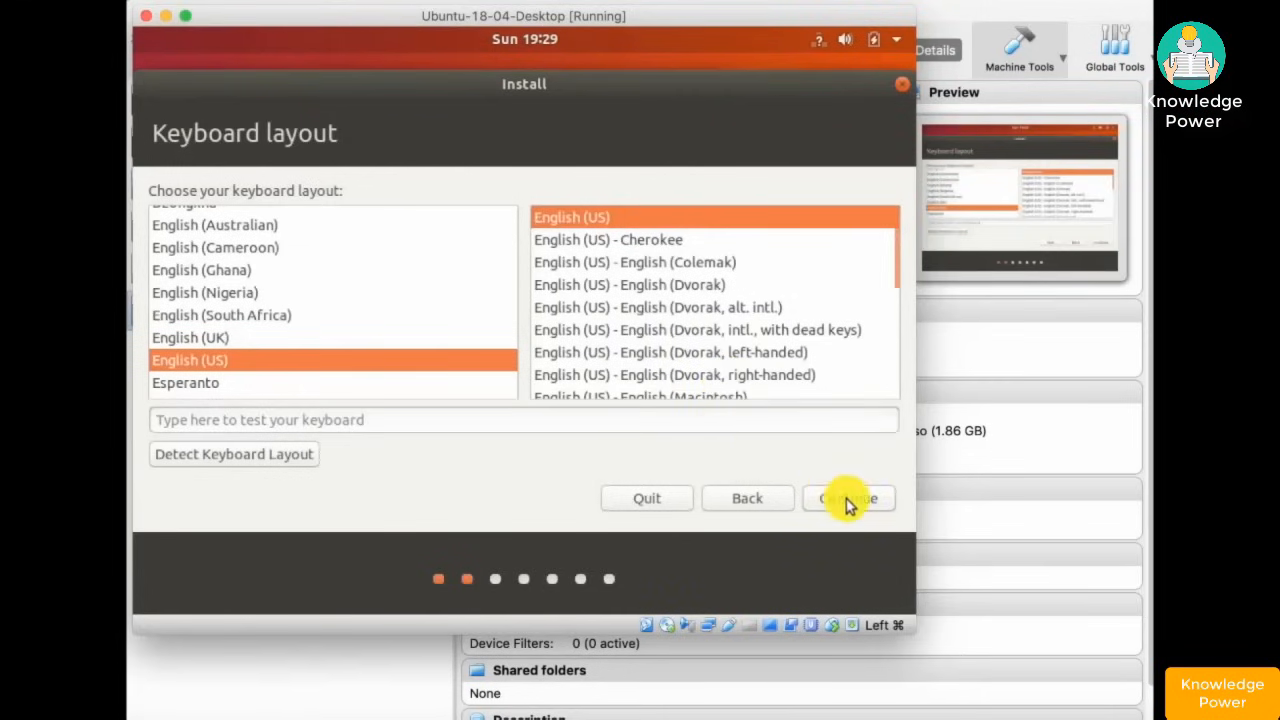
pyautogui.click(845, 500)
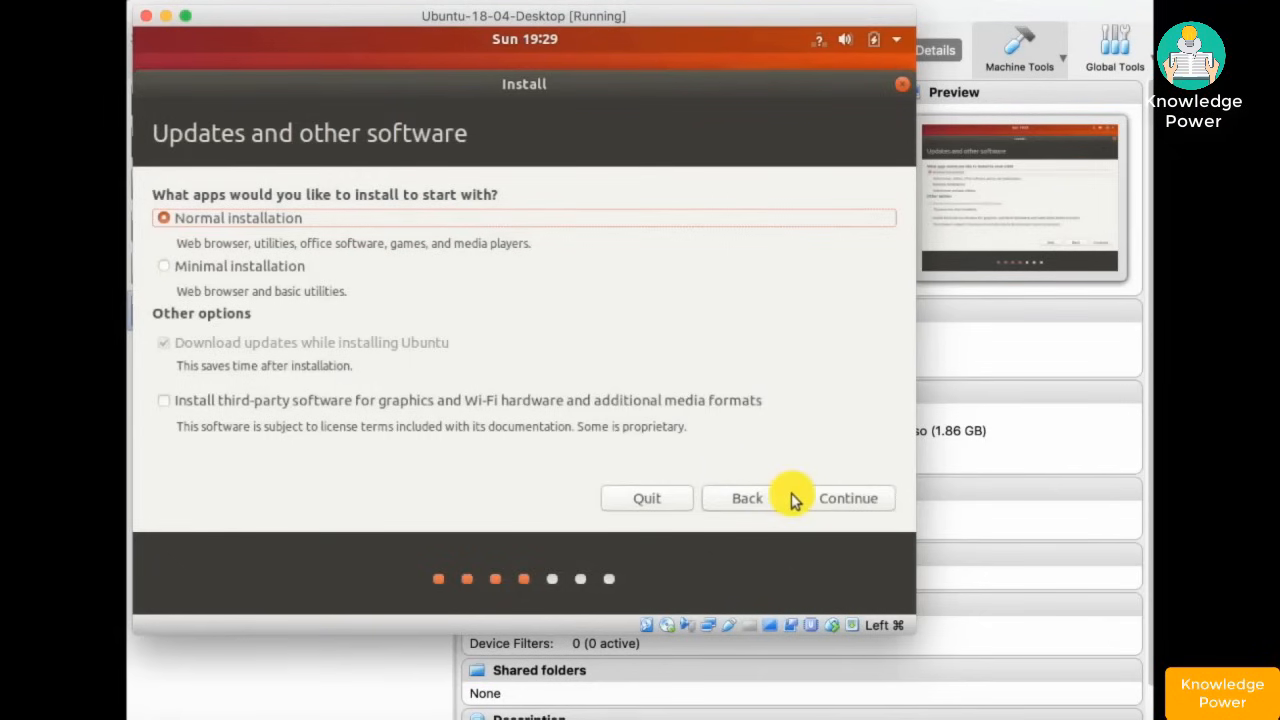
# - Select Minimal installation with just a web browser and basic utilities
pyautogui.click(165, 268)
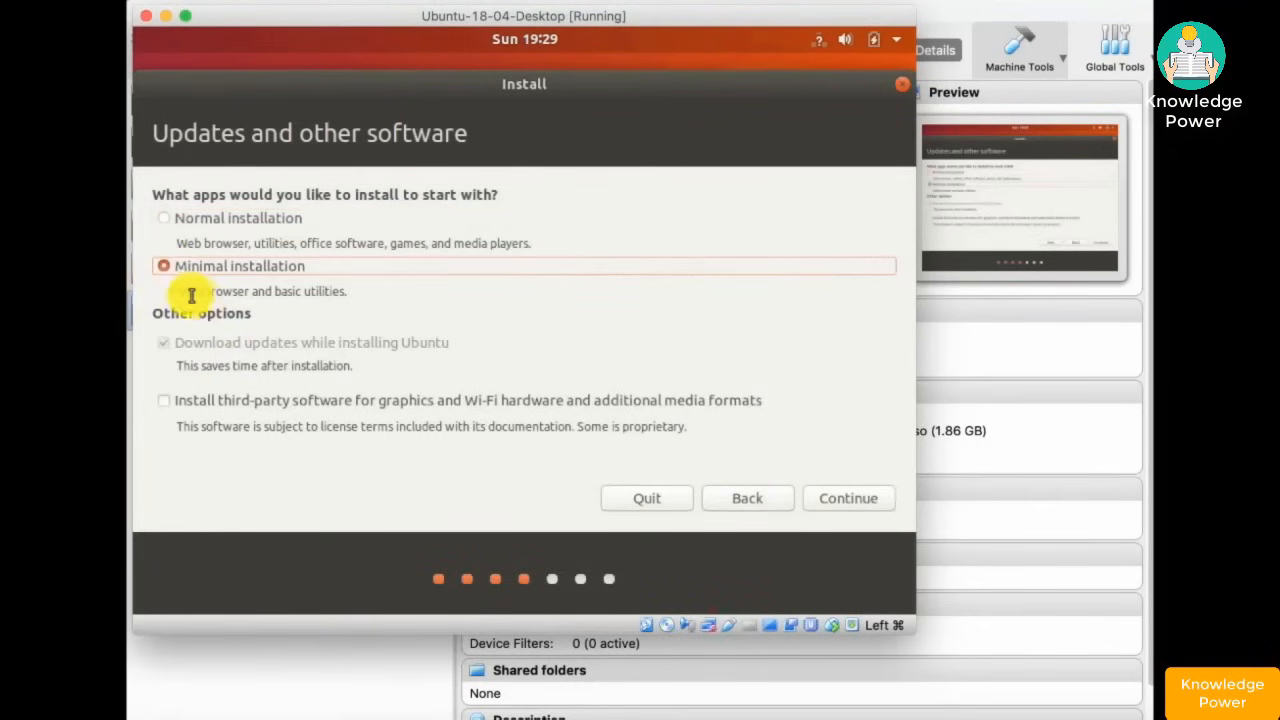
pyautogui.moveTo(177, 289); pyautogui.dragTo(341, 290)
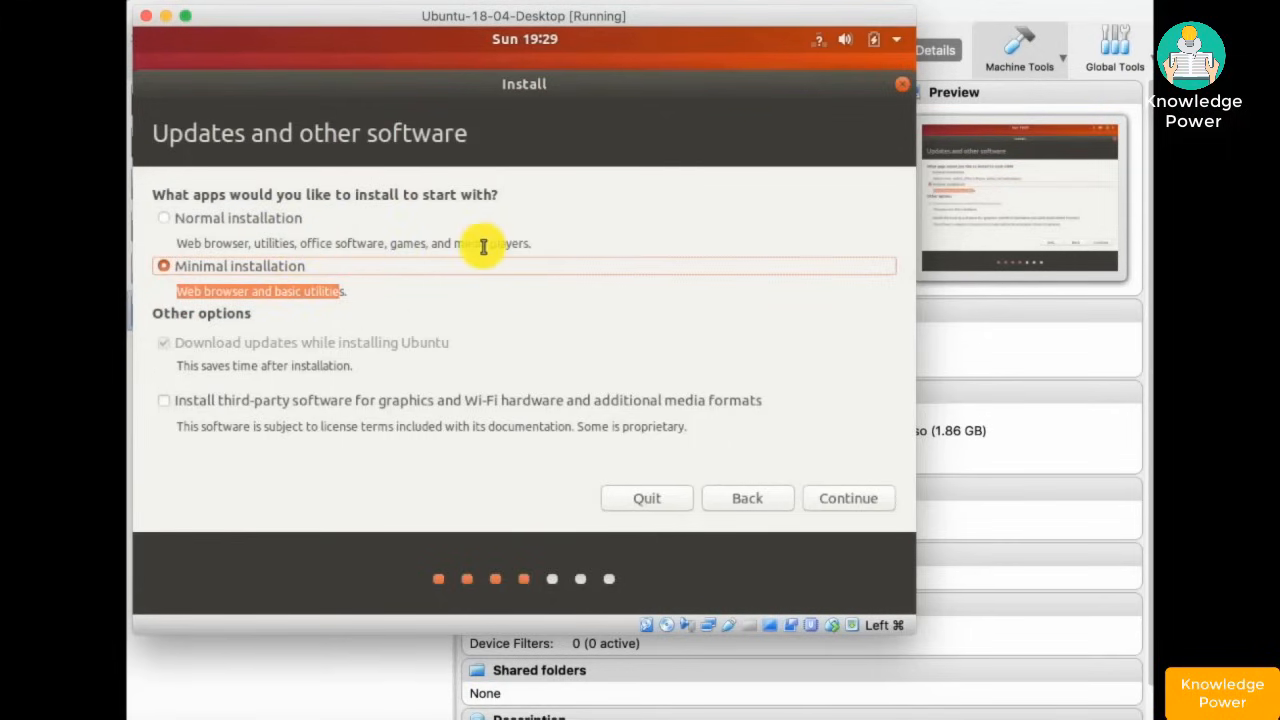
pyautogui.click(434, 314)
pyautogui.click(273, 292)
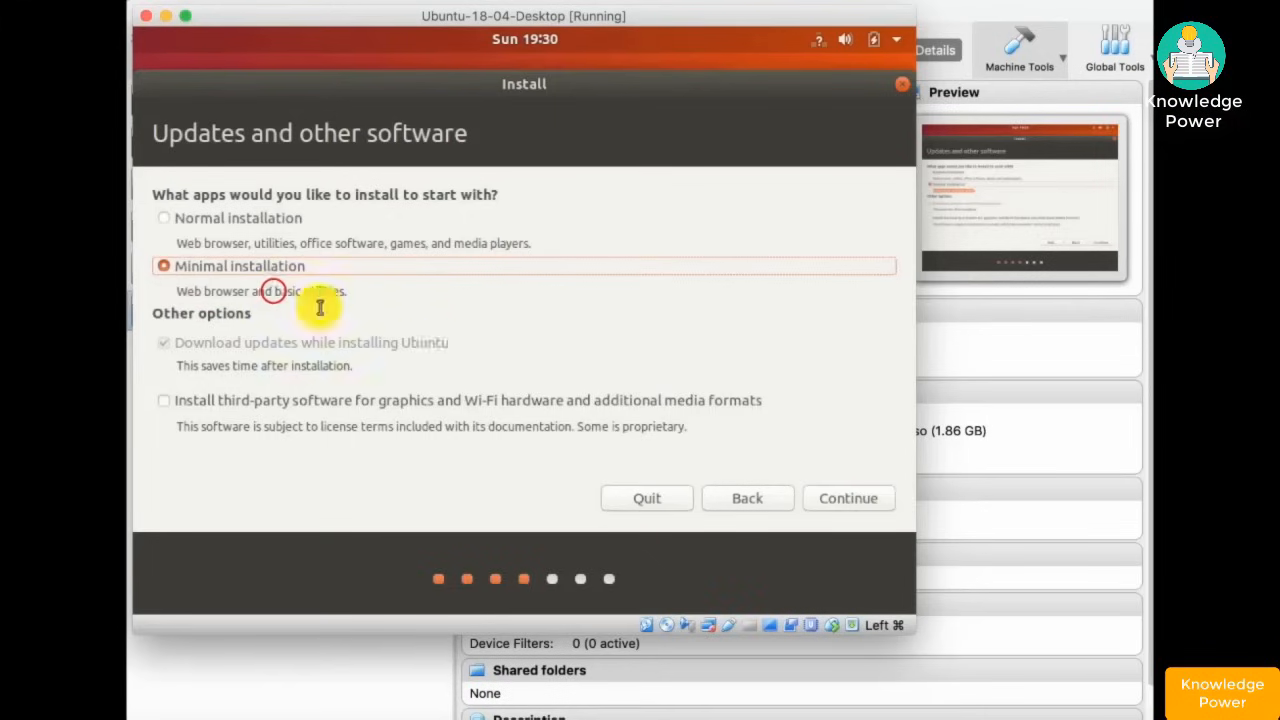
# - Enable LVM, install now, confirm the disk changes and accept the New York time zone
pyautogui.click(841, 500)
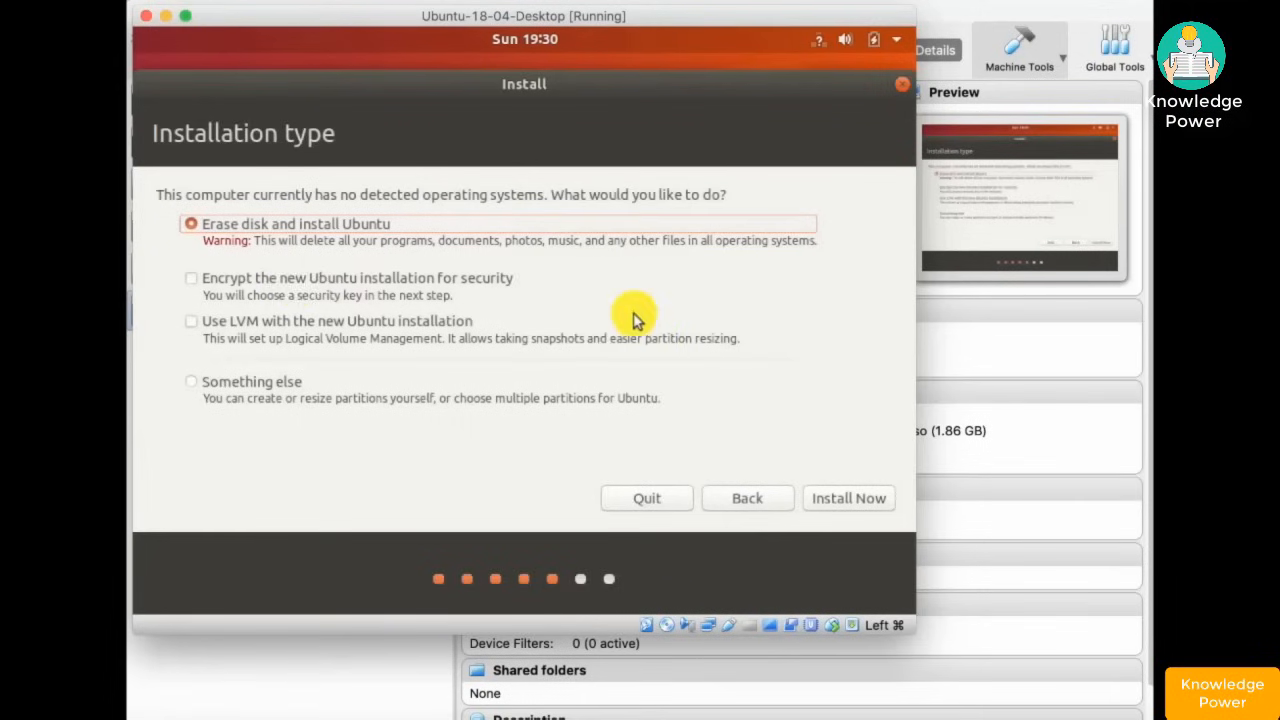
pyautogui.click(192, 322)
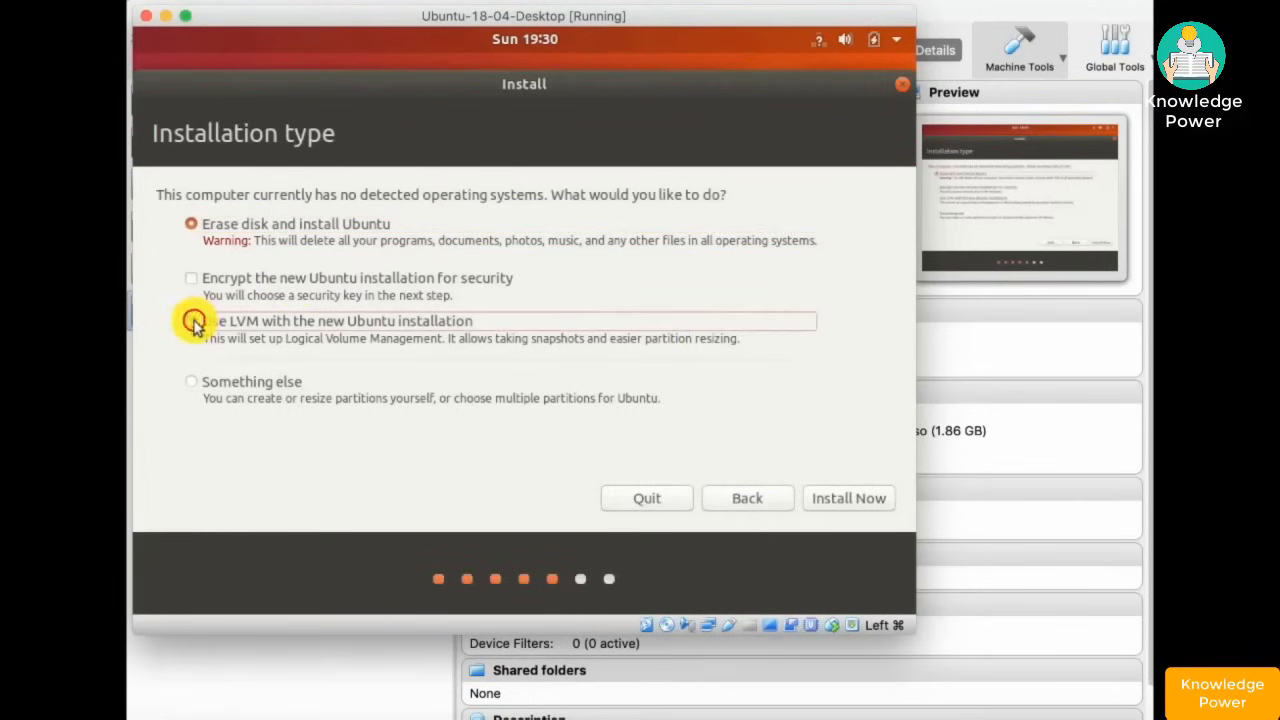
pyautogui.click(840, 503)
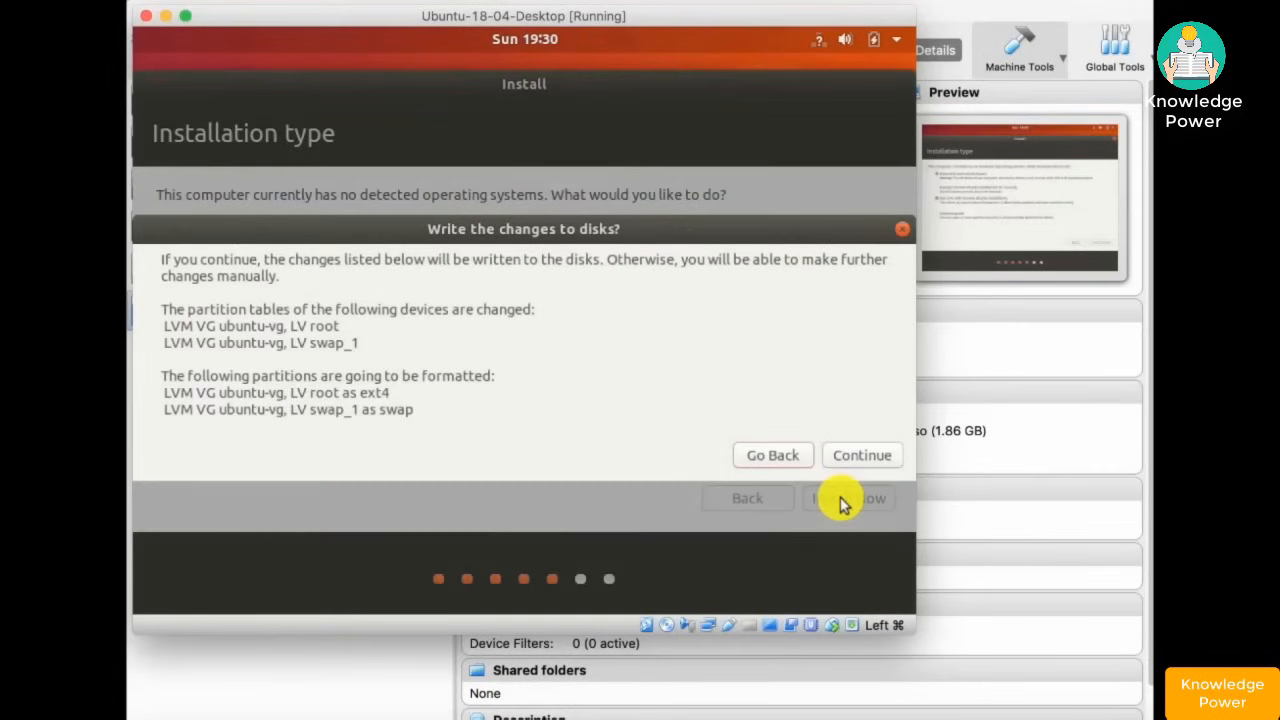
pyautogui.click(862, 456)
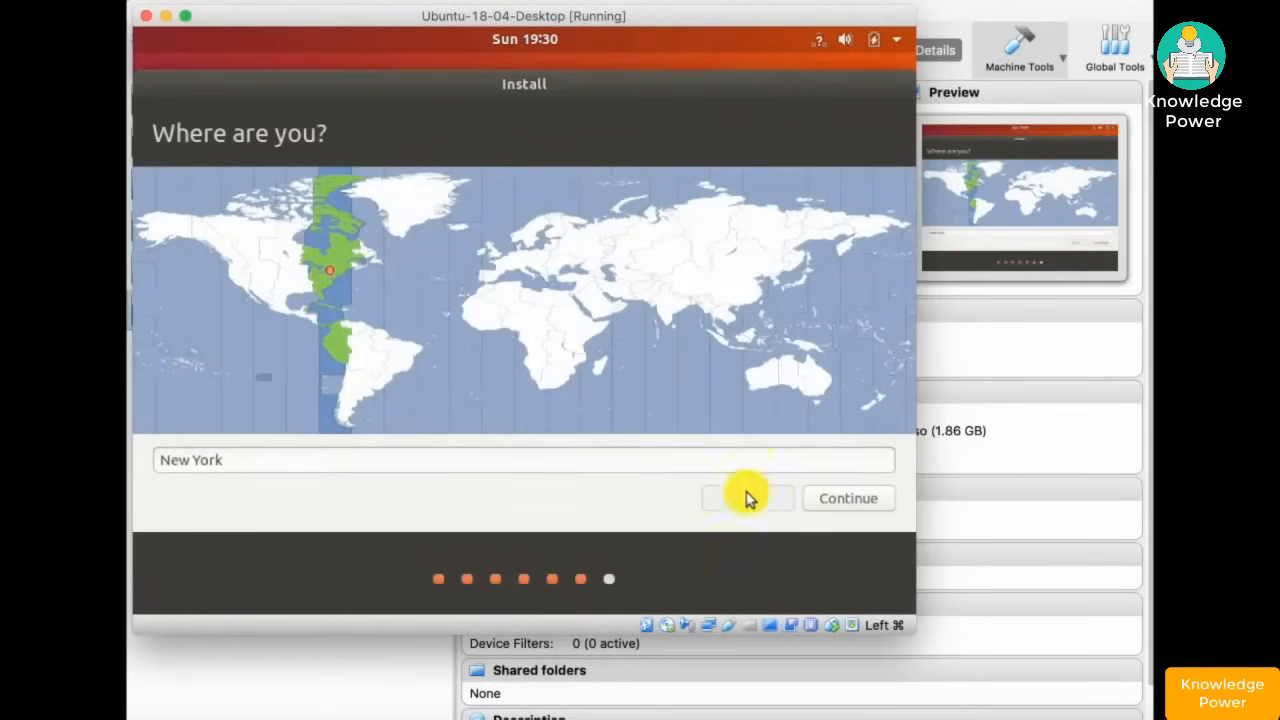
pyautogui.click(843, 497)
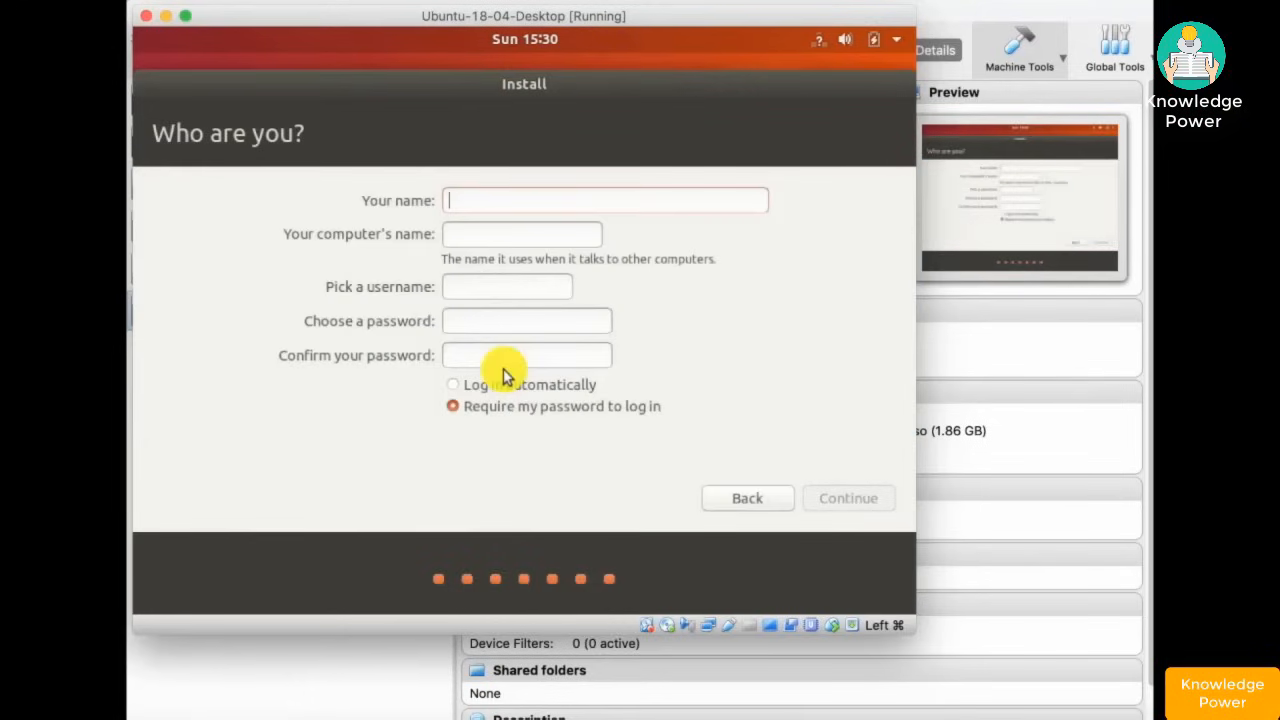
# - Enter the user's name, computer name Ubuntu-18-04-Desktop, username and password, then continue
pyautogui.write('Ted')
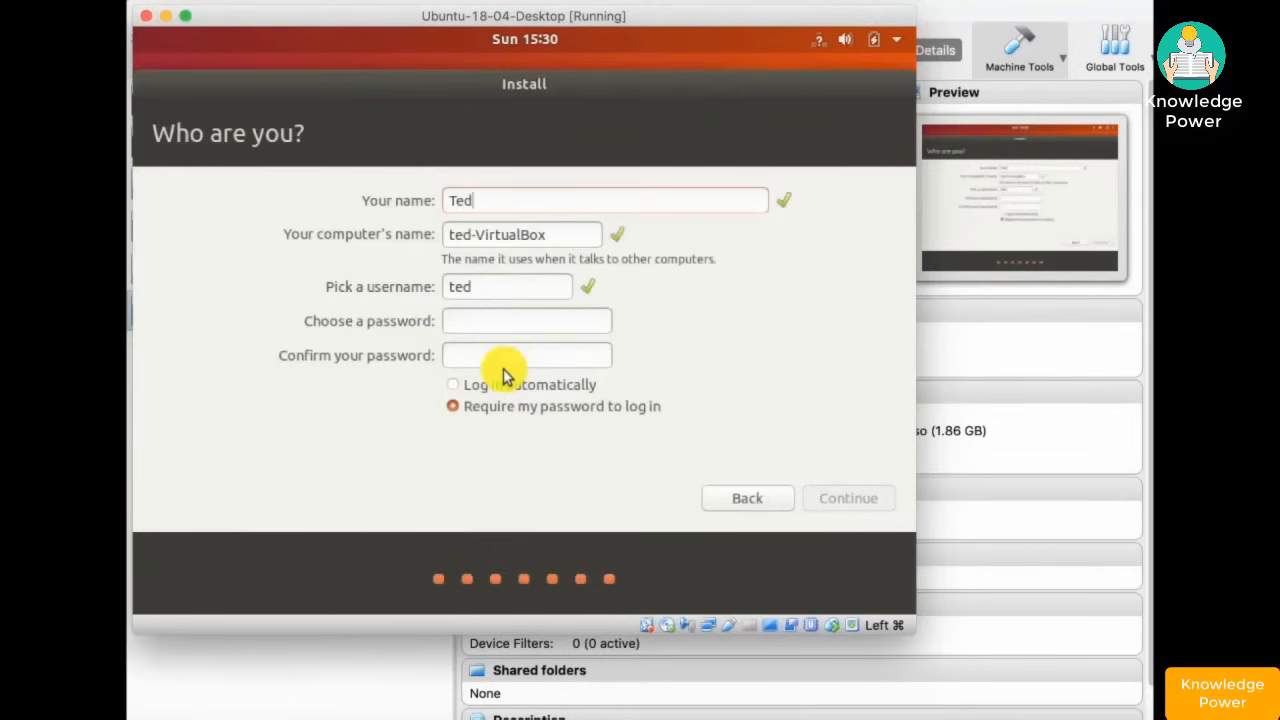
pyautogui.press('Tab')
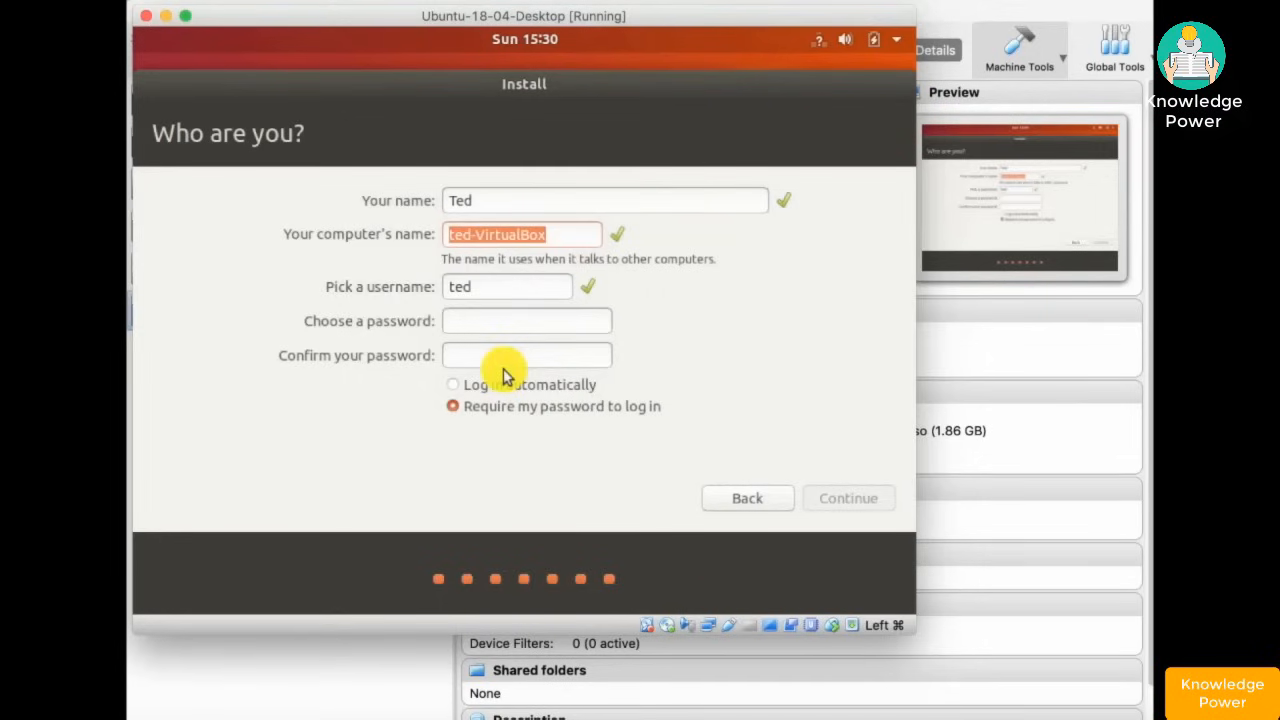
pyautogui.write('Ubuntu')
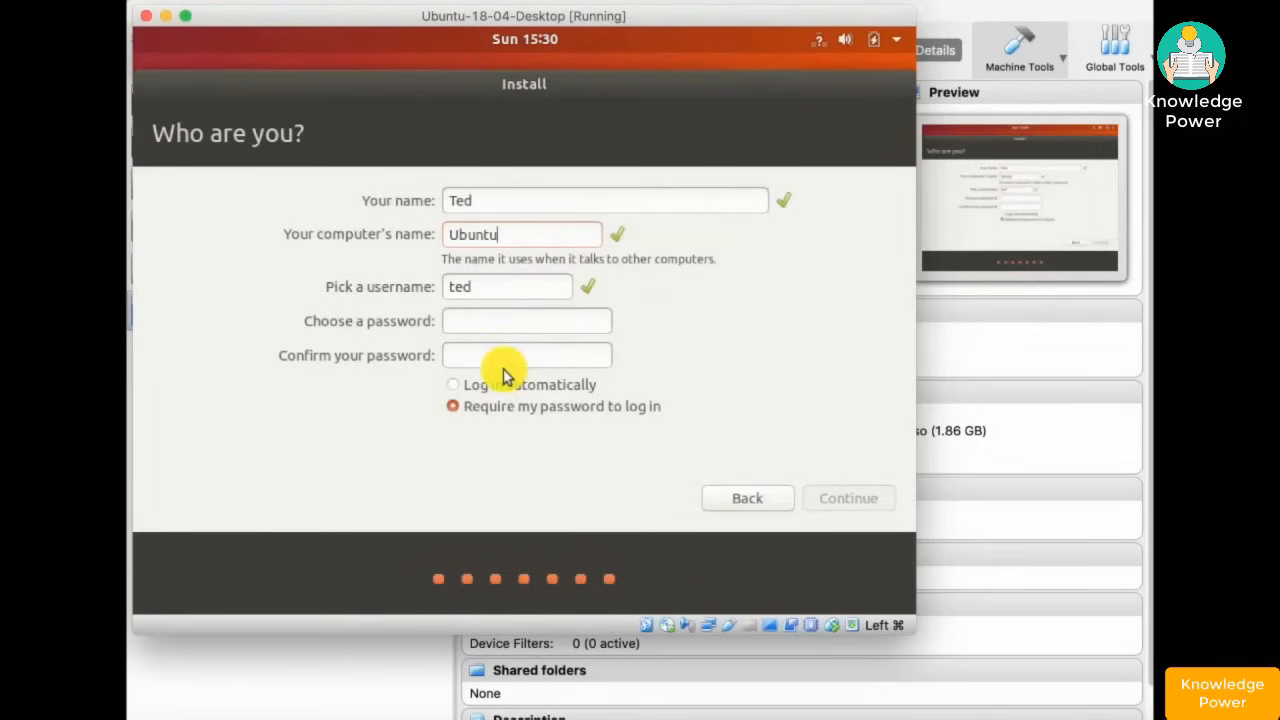
pyautogui.write('-18-')
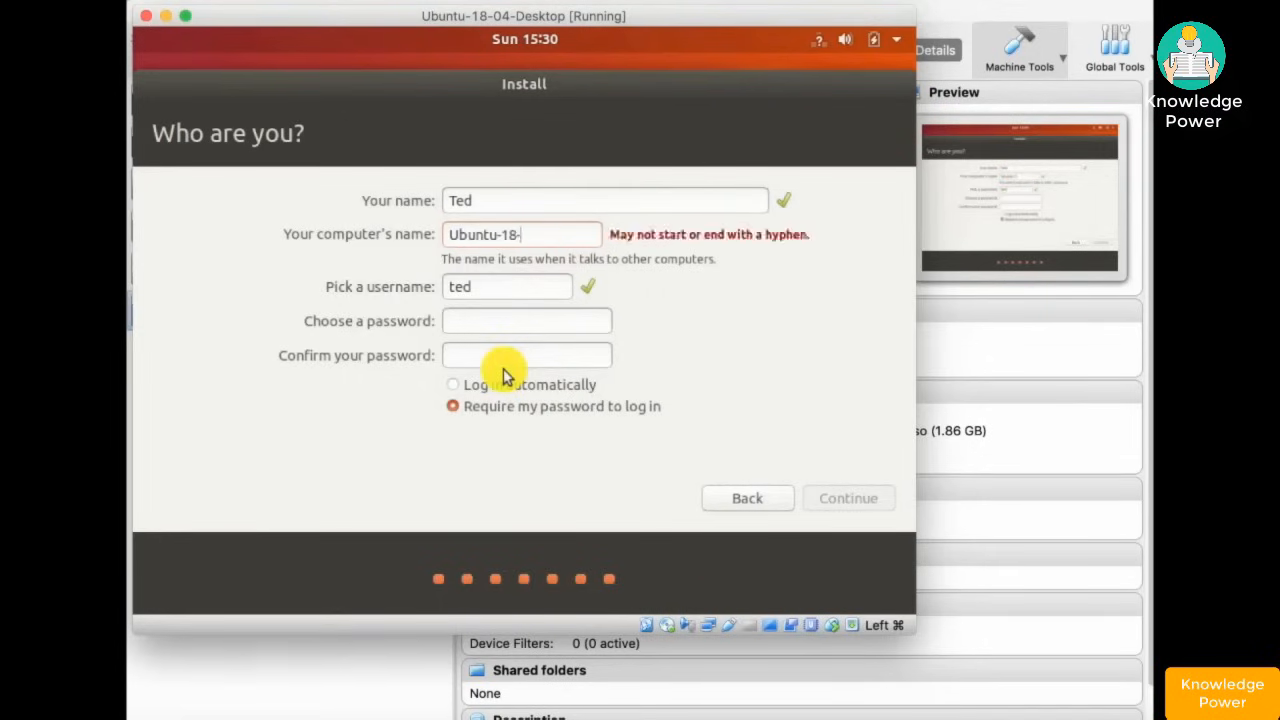
pyautogui.write('04-Desktop')
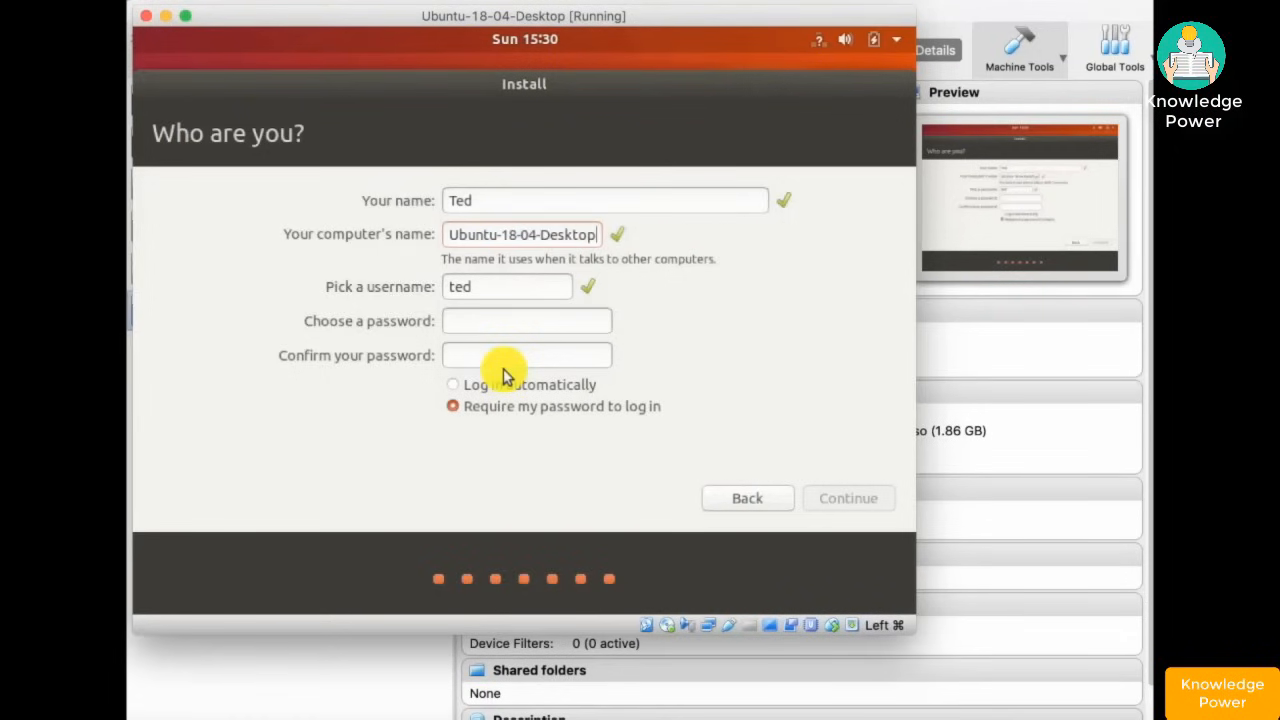
pyautogui.moveTo(500, 290); pyautogui.dragTo(440, 291)
pyautogui.write('t')
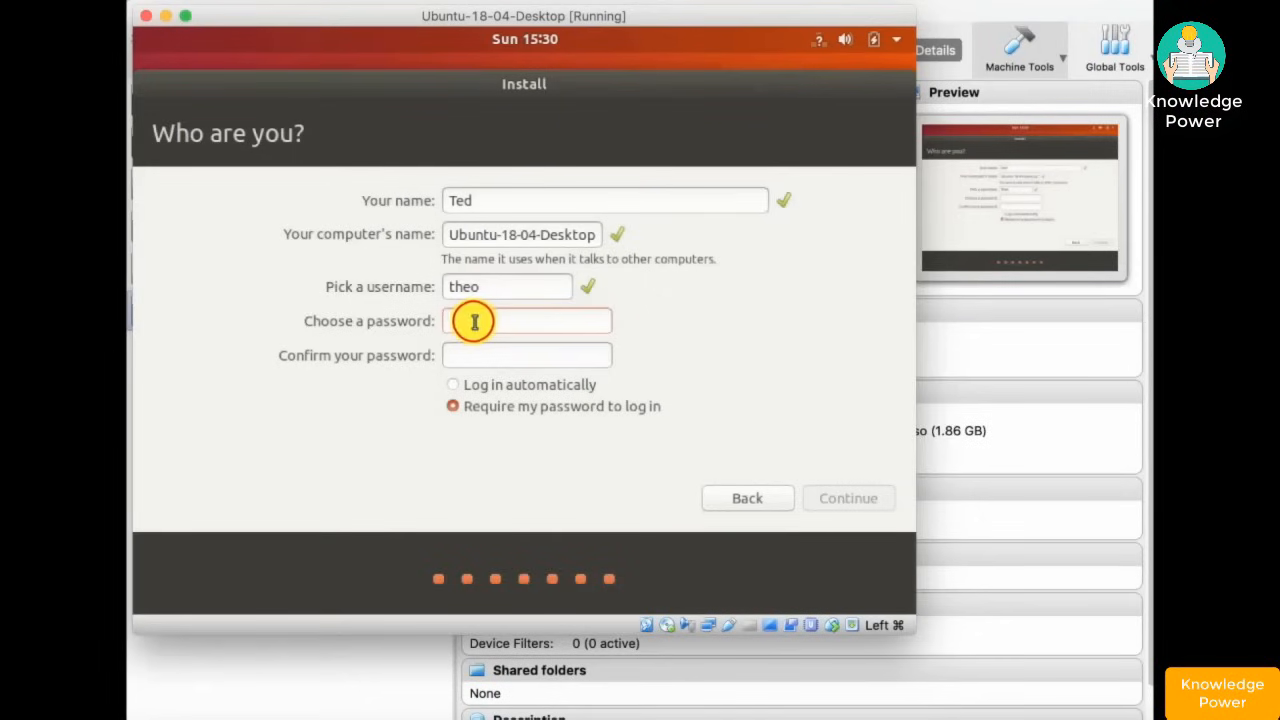
pyautogui.write('p••••••••••')
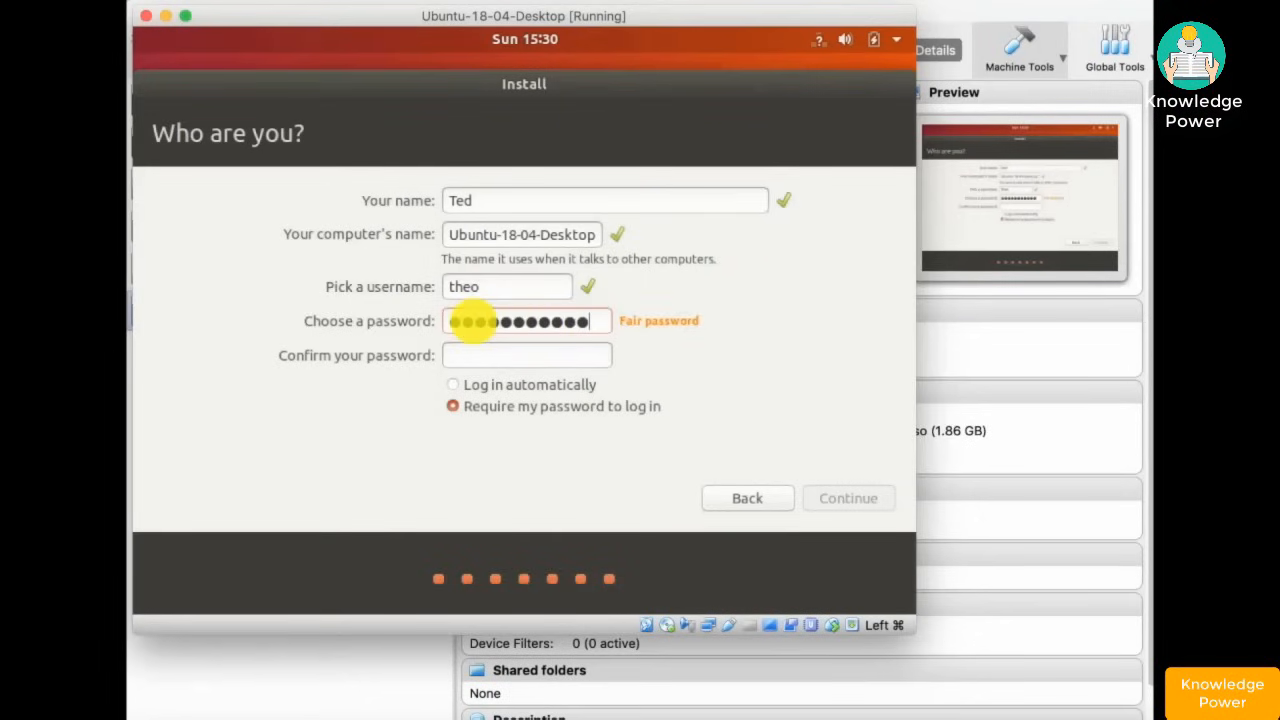
pyautogui.write('*********')
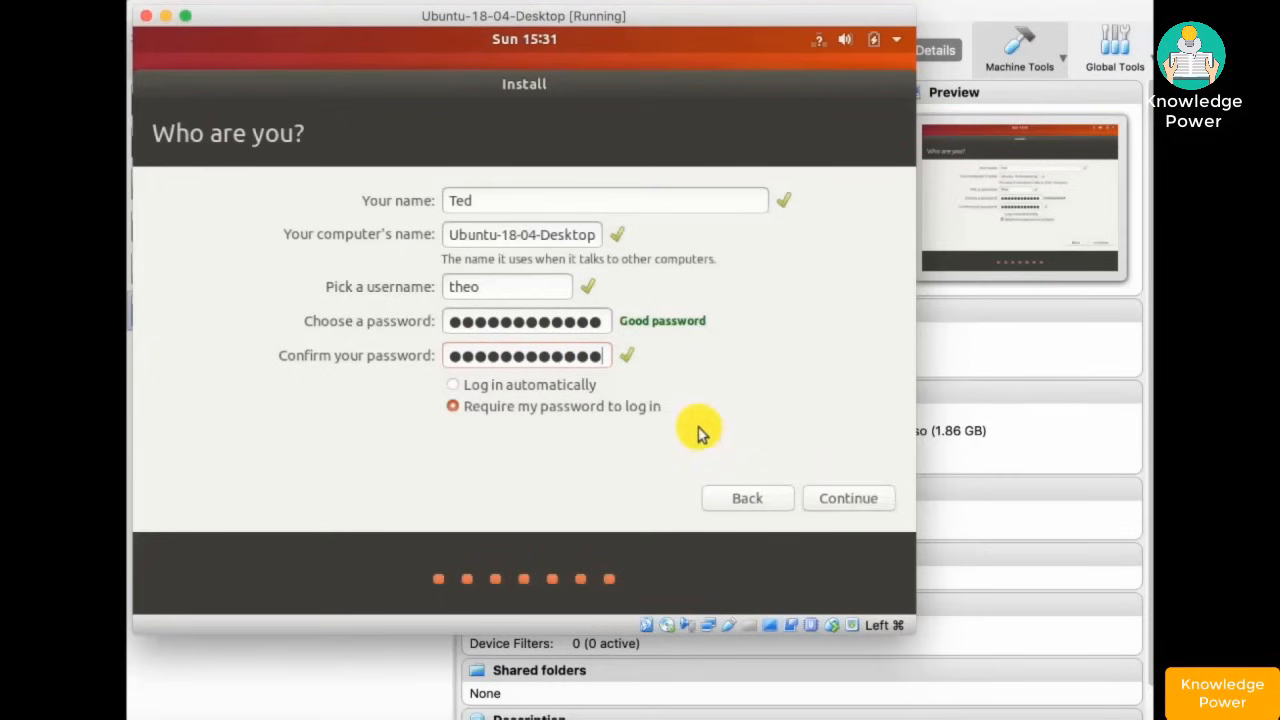
pyautogui.click(848, 497)
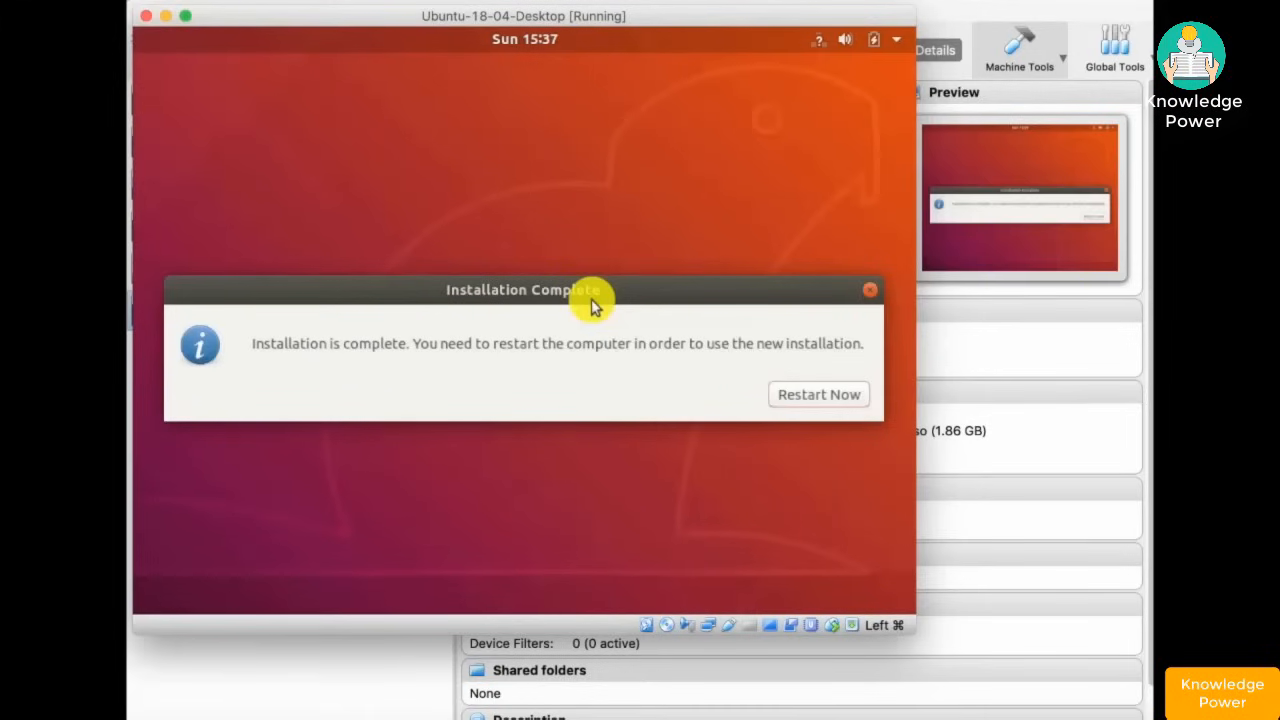
# - Restart the VM, confirm the medium is removed, and log in with the user's password
pyautogui.click(820, 398)
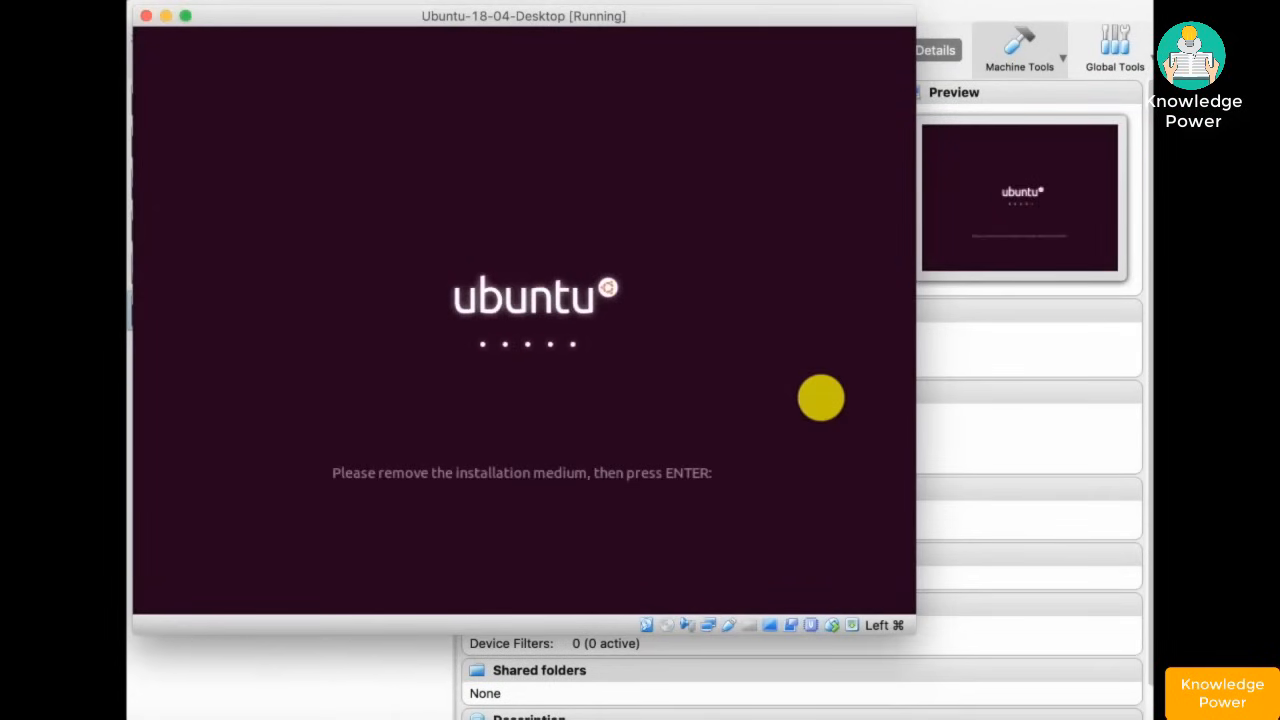
pyautogui.press('Return')
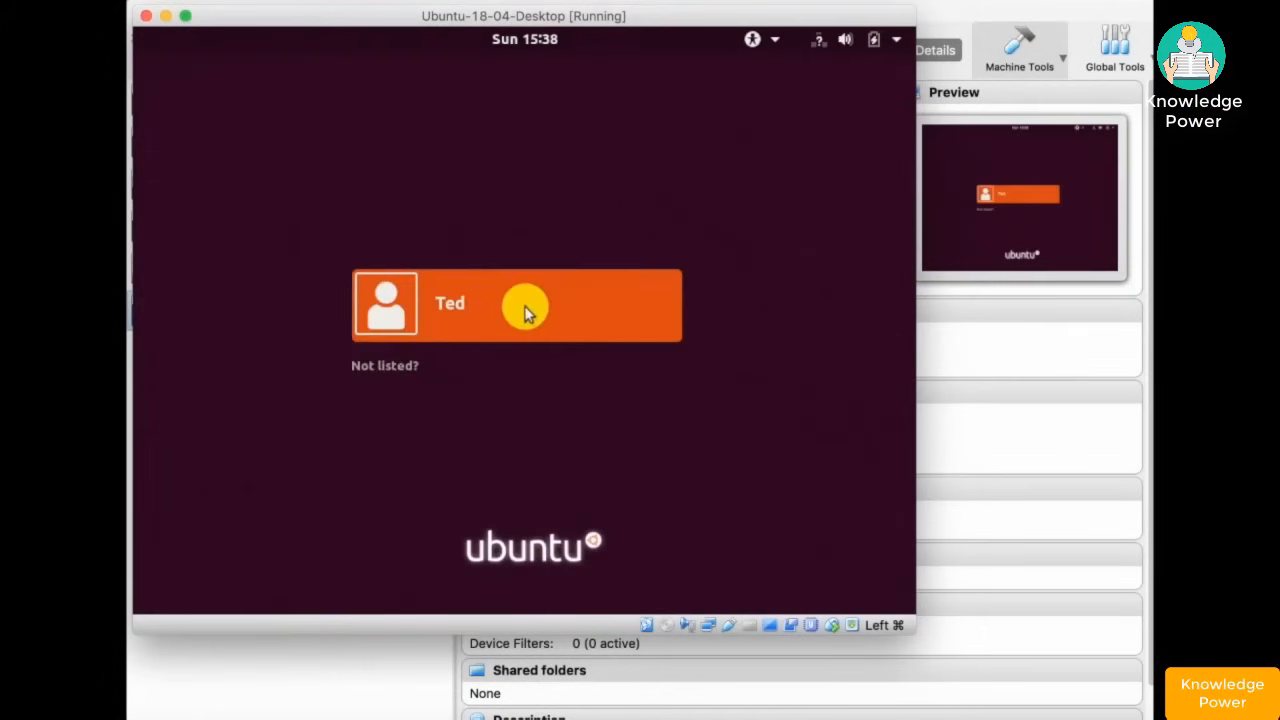
pyautogui.click(518, 298)
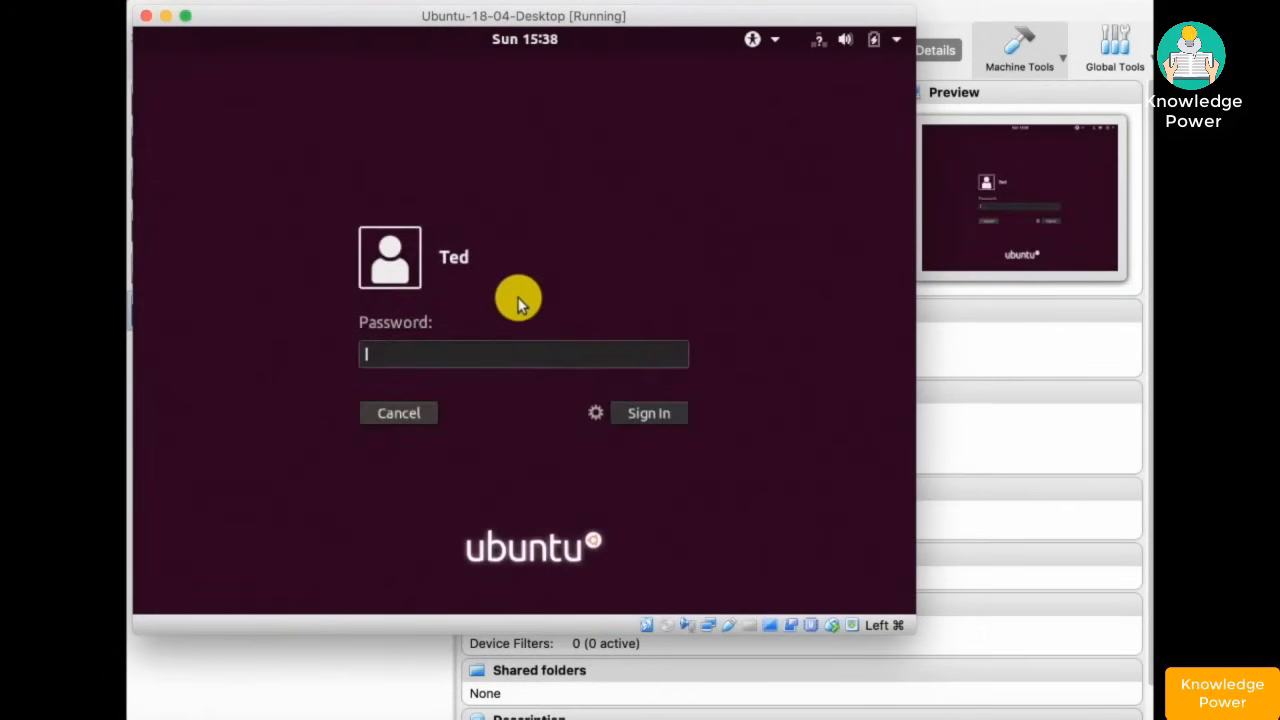
pyautogui.write('*************')
pyautogui.press('Return')
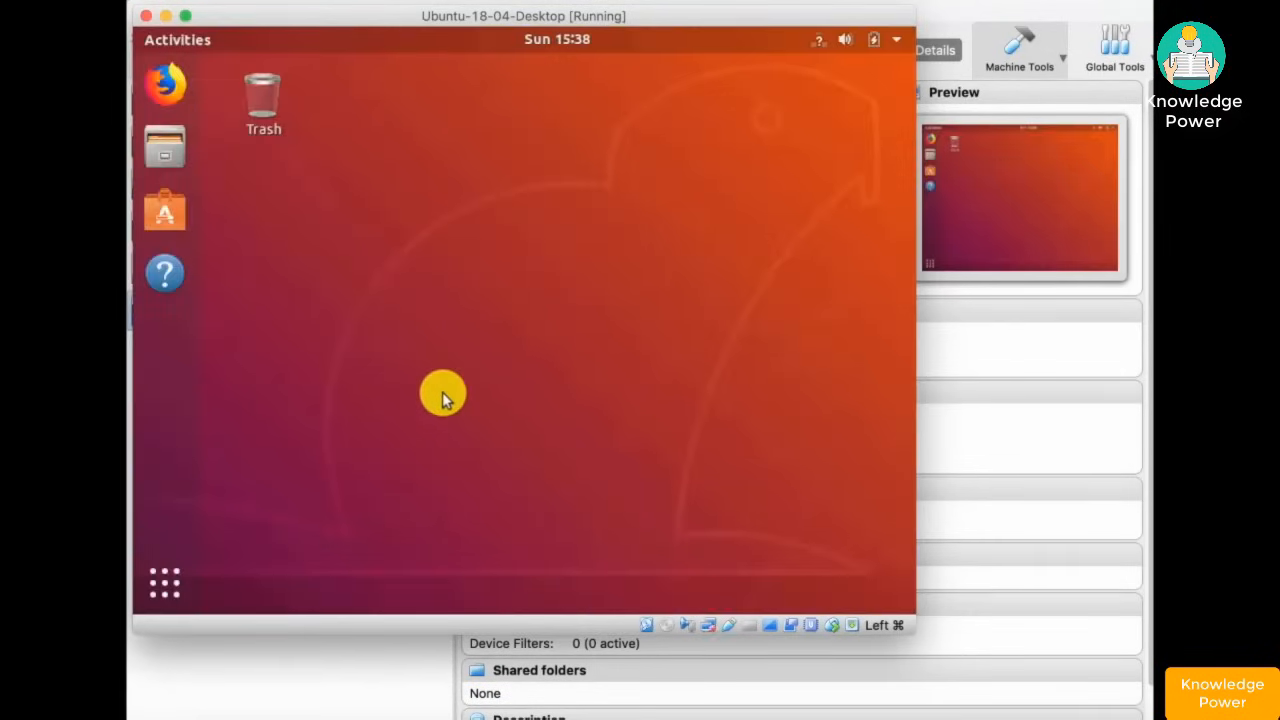
# - Open Terminal and run 'ip addr | grep inet', revealing the address 192.168.1.11
pyautogui.click(162, 588)
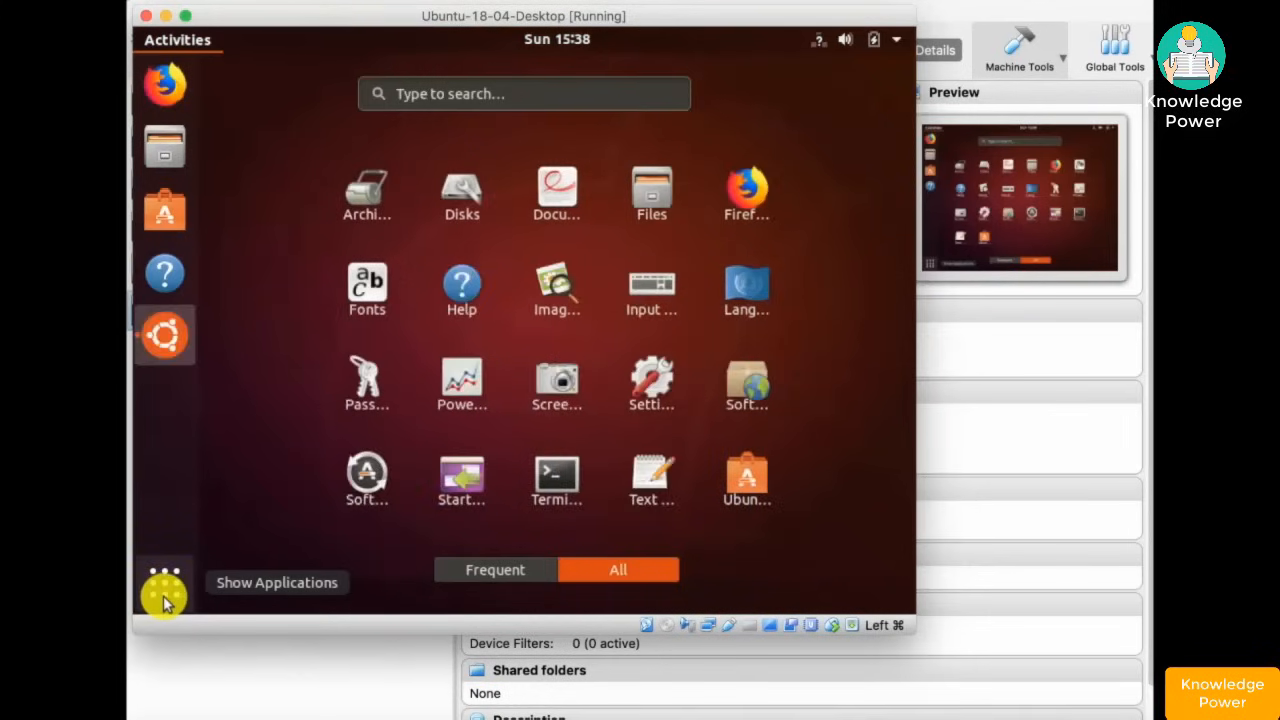
pyautogui.click(565, 481)
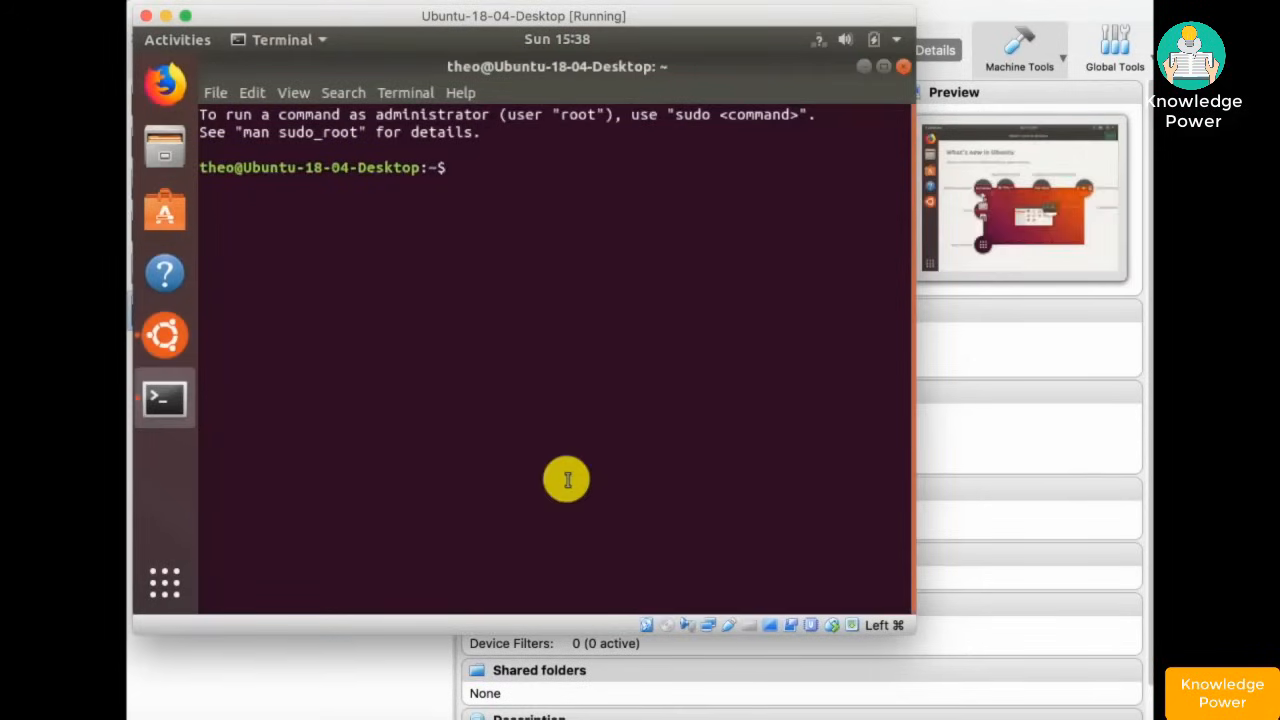
pyautogui.write('ip addr')
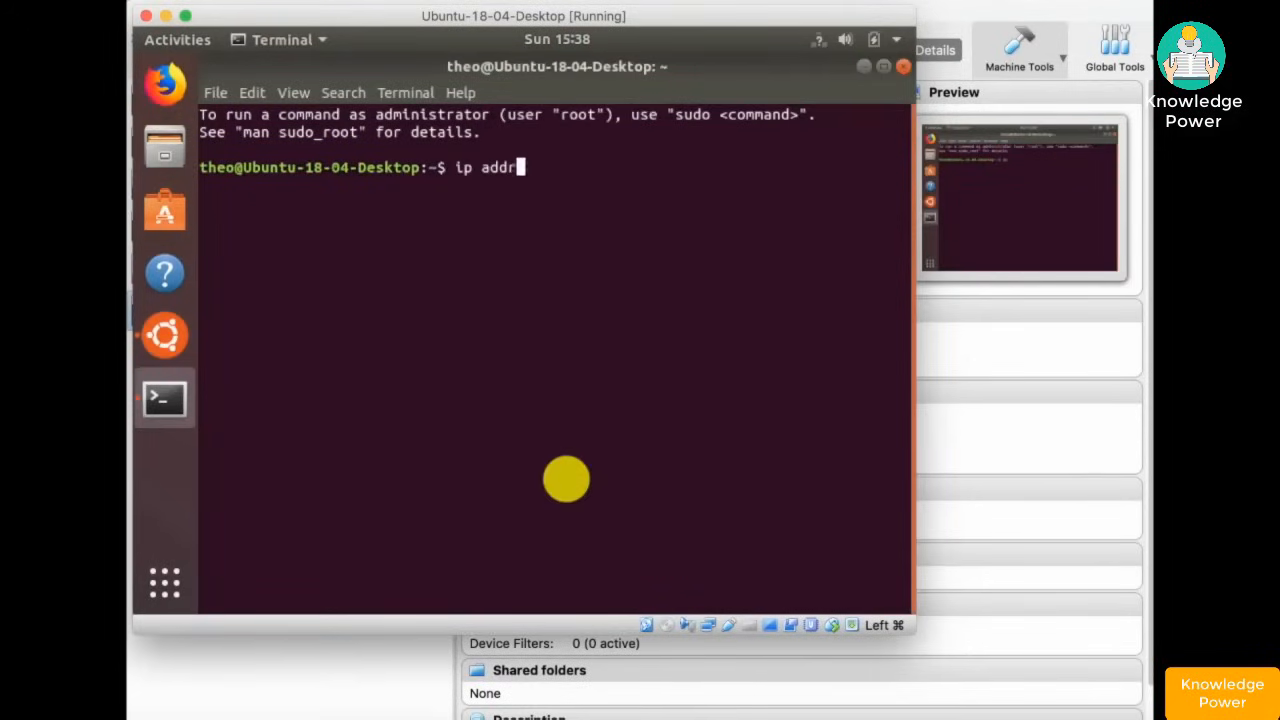
pyautogui.write(' | grep in')
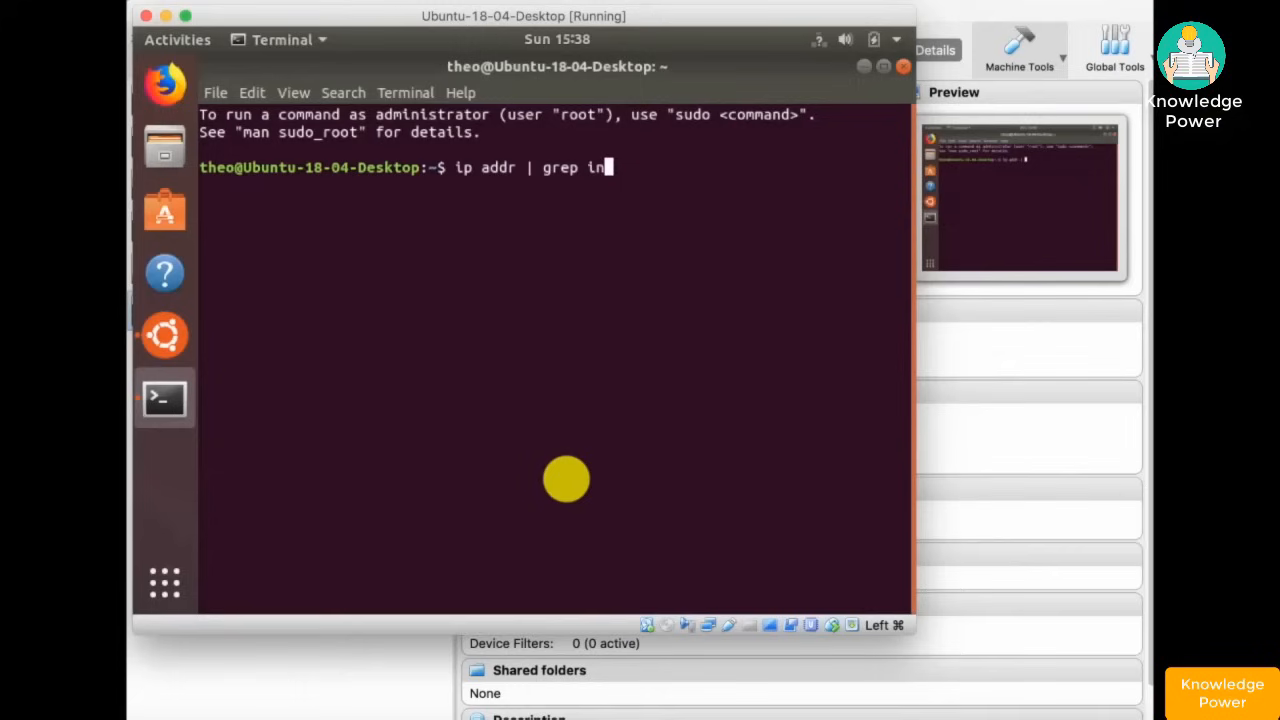
pyautogui.write('et')
pyautogui.press('Return')
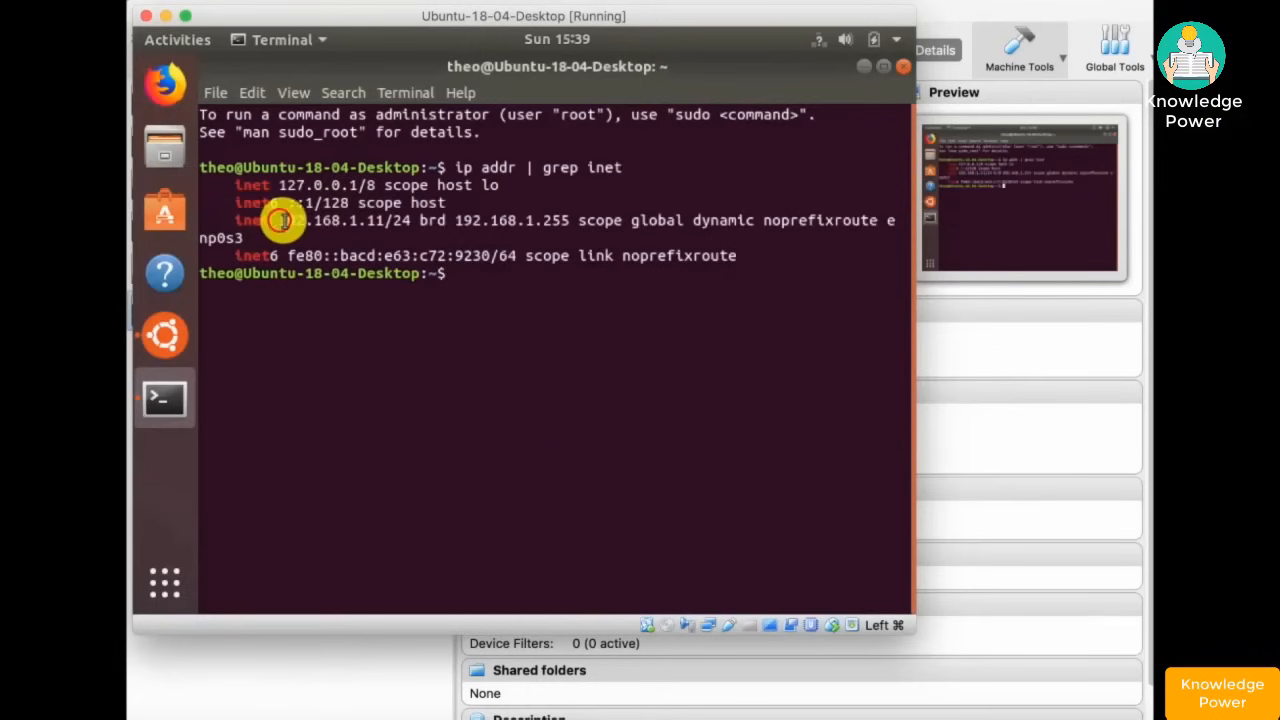
pyautogui.moveTo(281, 220); pyautogui.dragTo(384, 220)
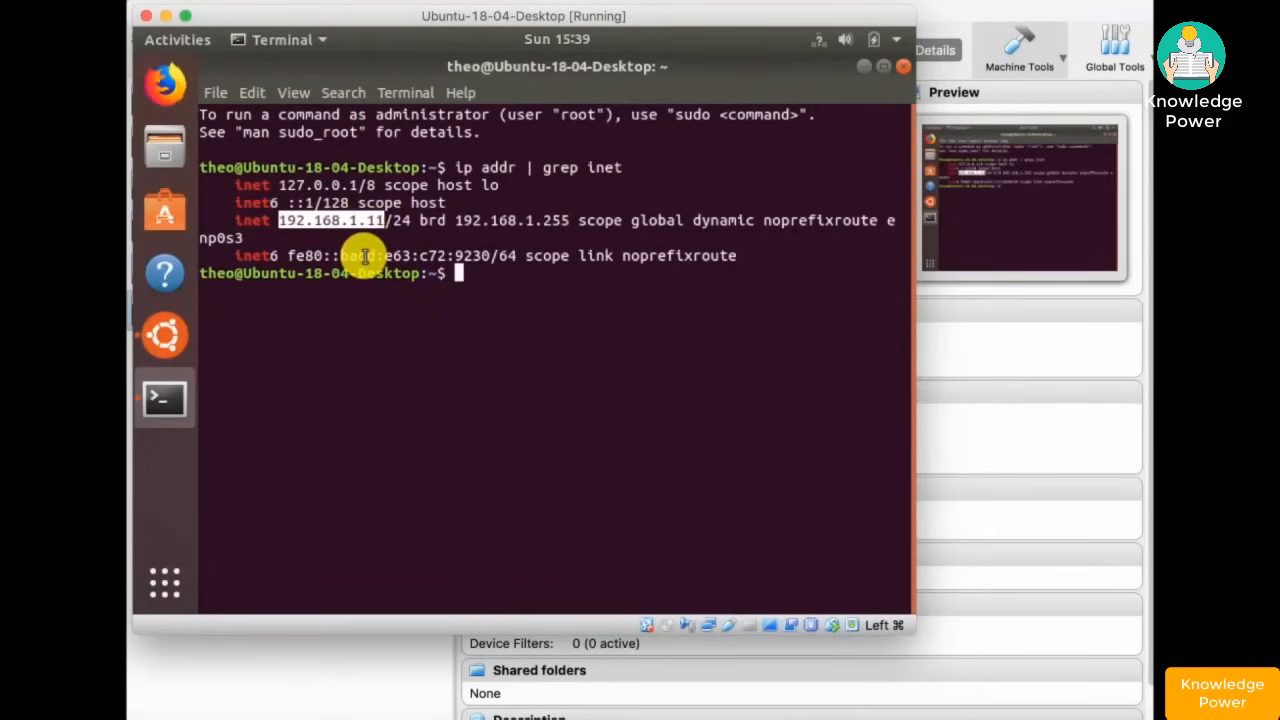
pyautogui.click(362, 252)
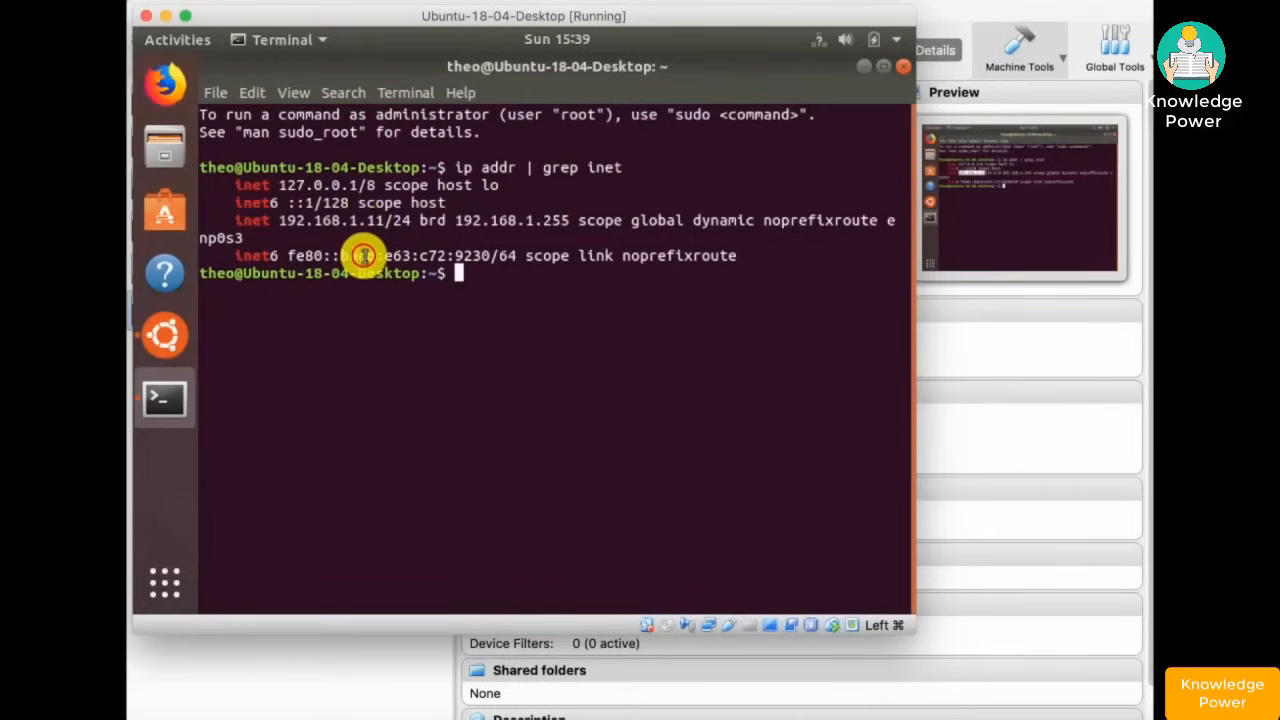
# - Browse Firefox to 192.168.1.1 and permanently add a security exception for pfSense's certificate
pyautogui.click(168, 96)
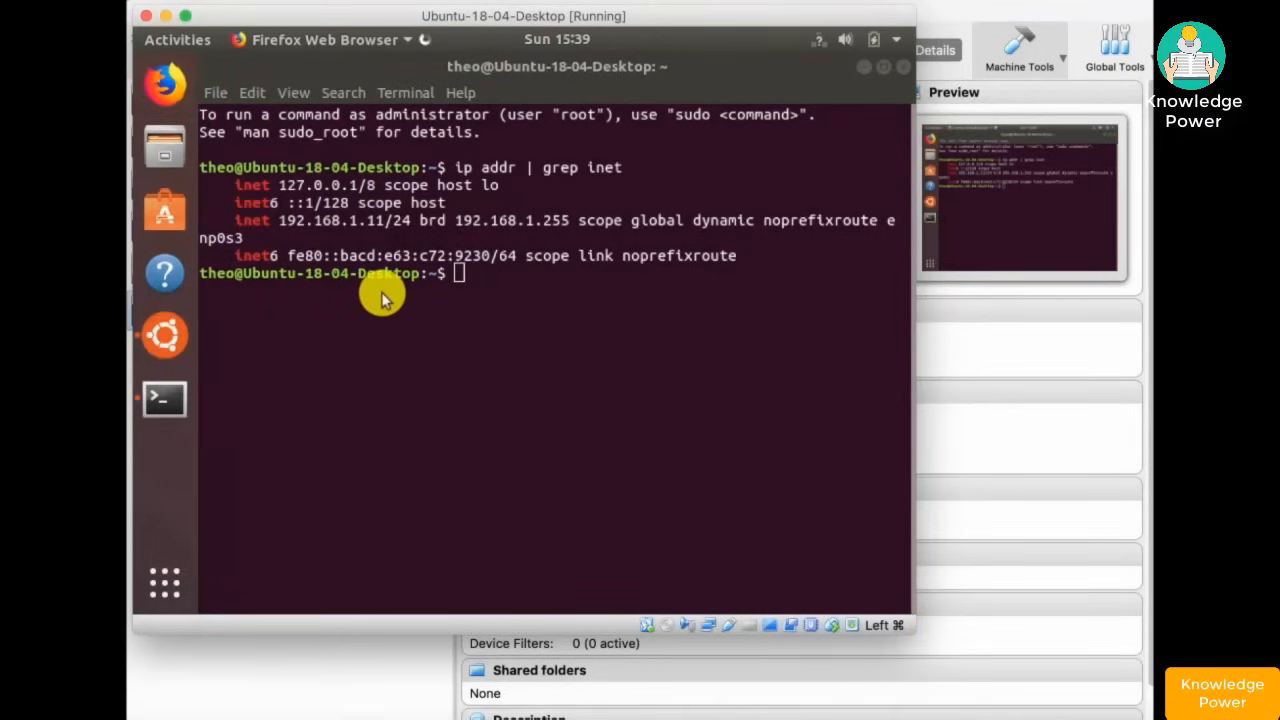
pyautogui.write('192.168.')
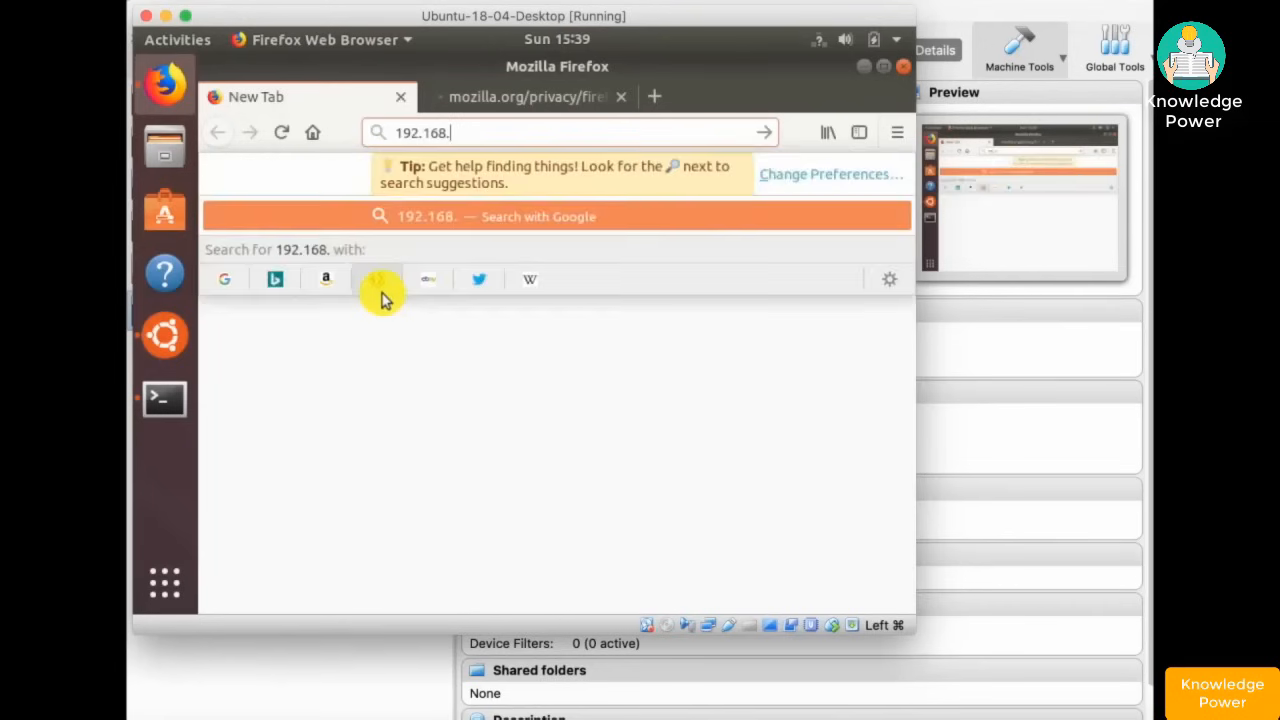
pyautogui.write('1.1')
pyautogui.press('Return')
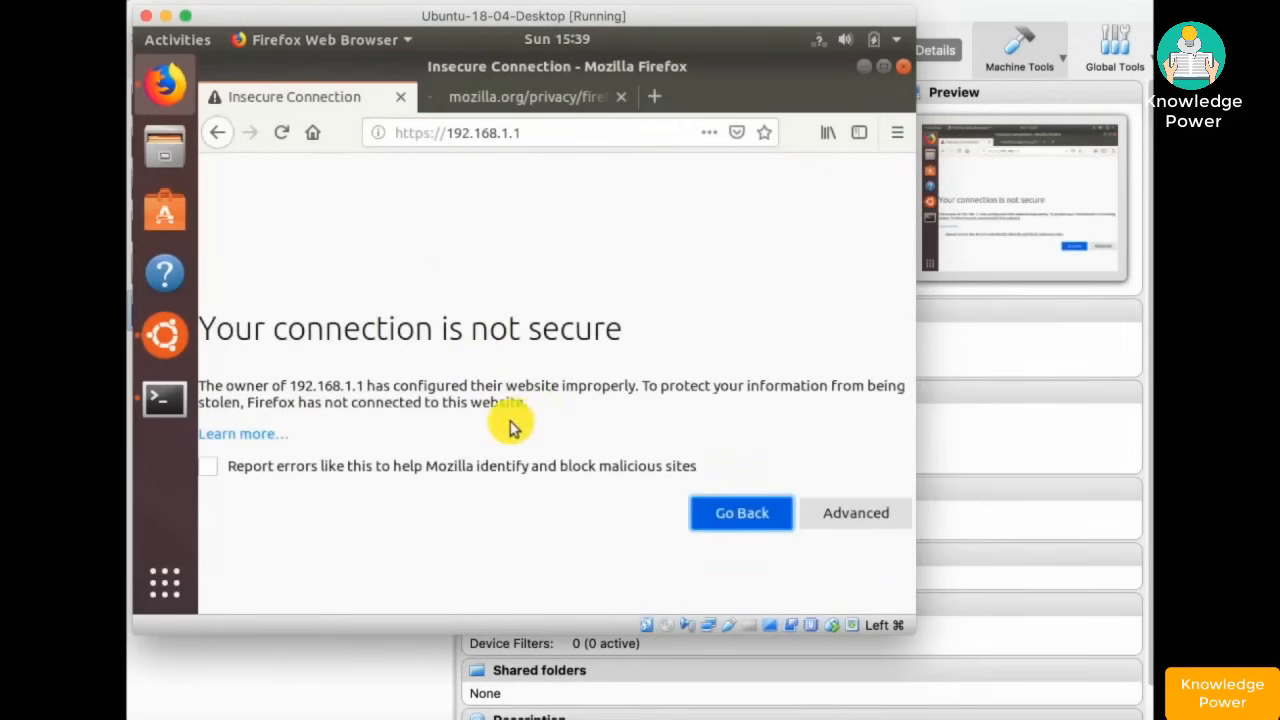
pyautogui.click(834, 513)
pyautogui.scroll(-5, 686, 471)
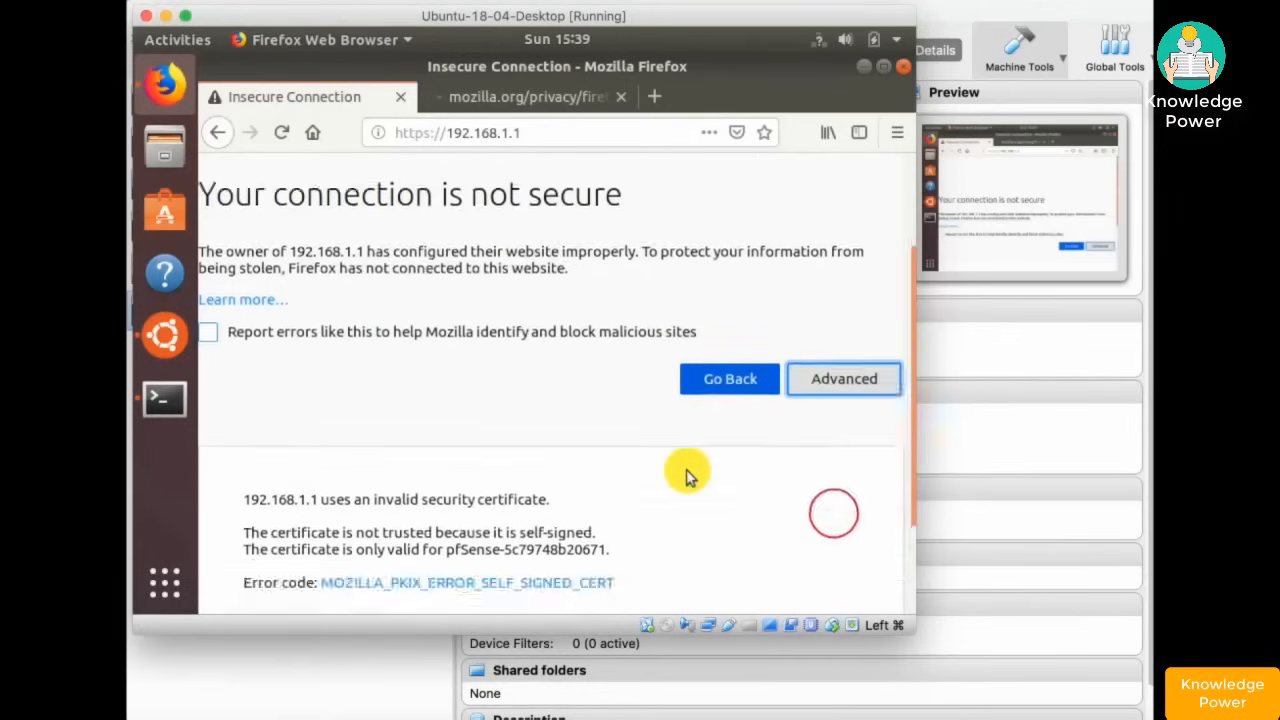
pyautogui.click(803, 538)
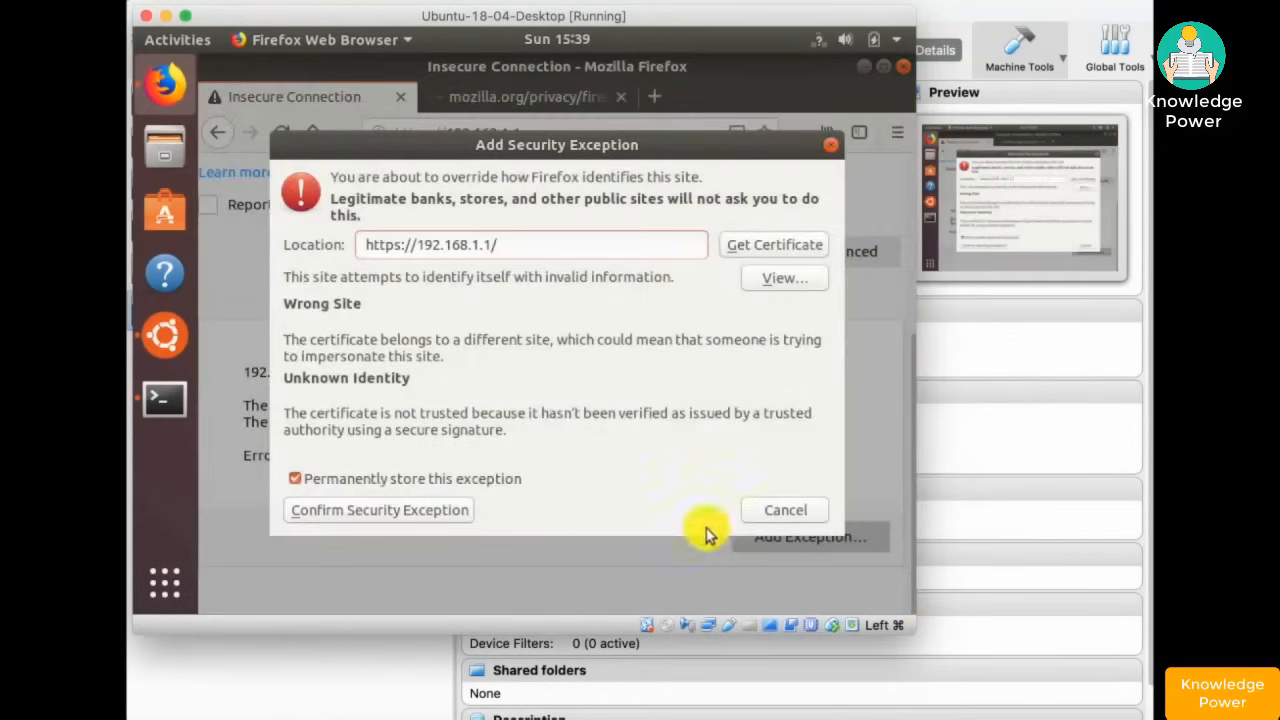
pyautogui.click(377, 512)
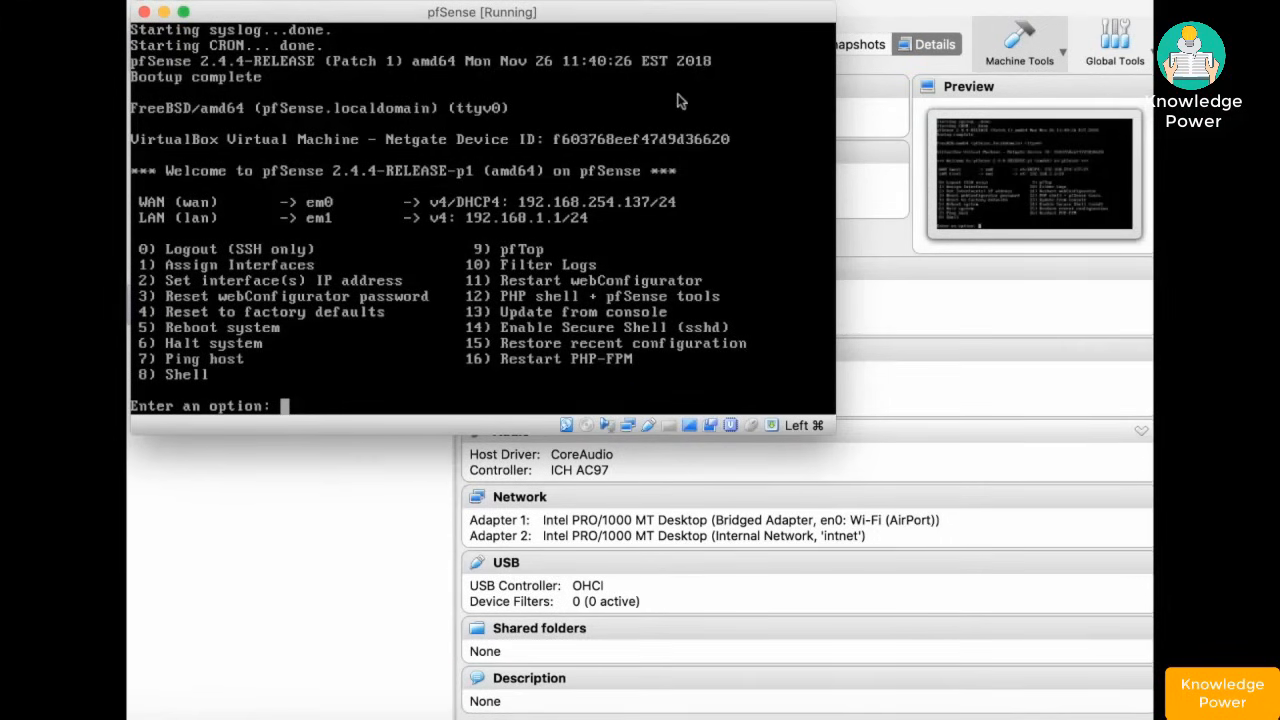
# - Move the pfSense console aside, select Ubuntu-18-04-Desktop and bring its window forward
pyautogui.moveTo(618, 14); pyautogui.dragTo(920, 192)
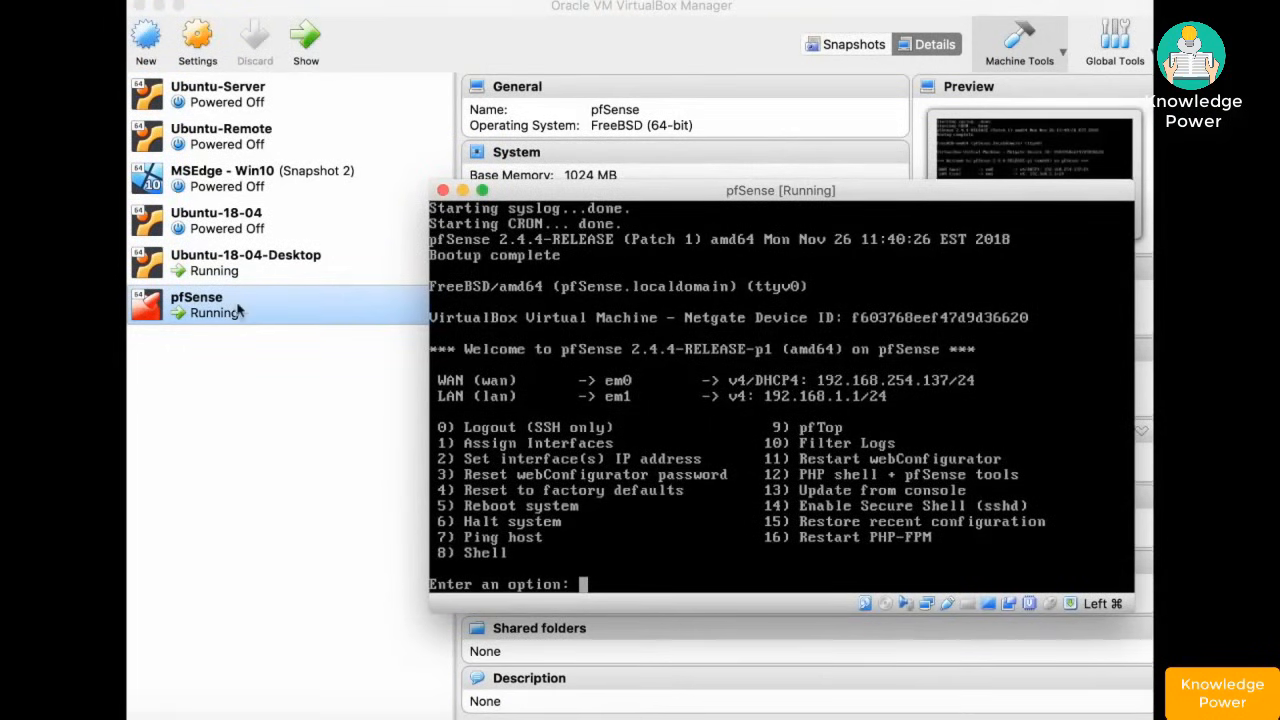
pyautogui.click(230, 272)
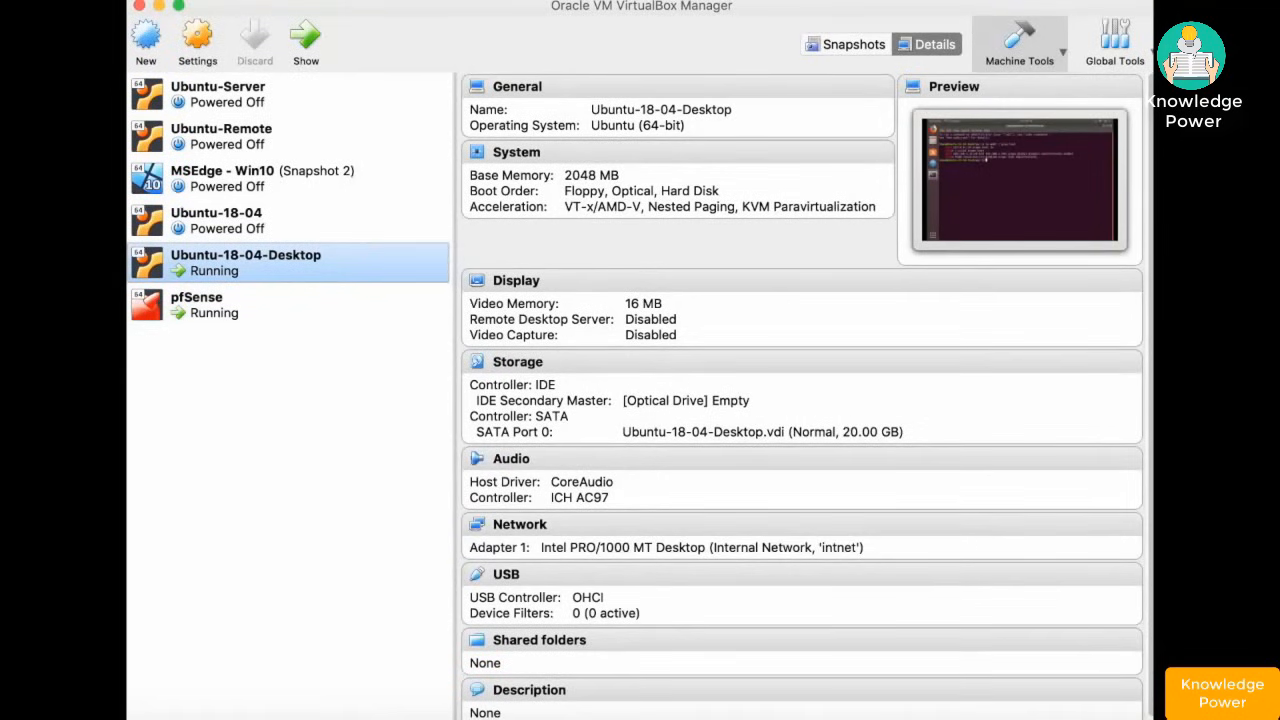
pyautogui.press('super+Tab')
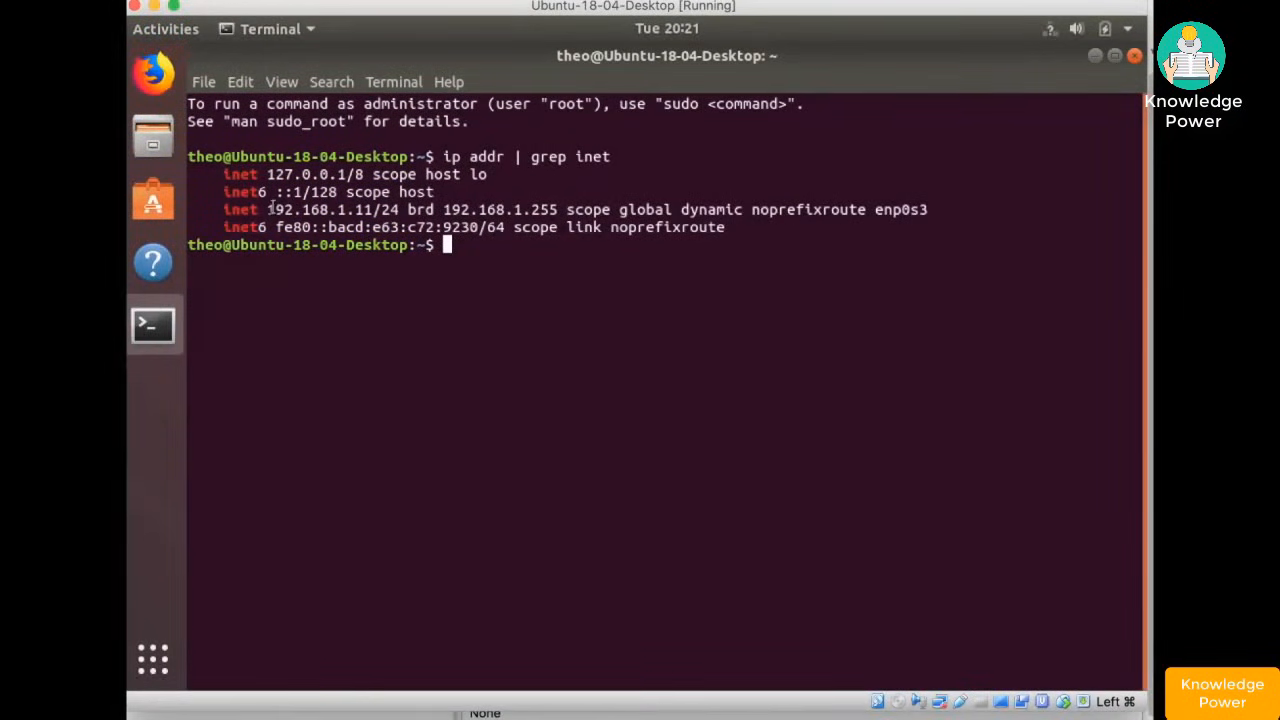
# - Highlight the 192.168.1 network prefix of the VM's address in the terminal
pyautogui.moveTo(268, 209); pyautogui.dragTo(354, 210)
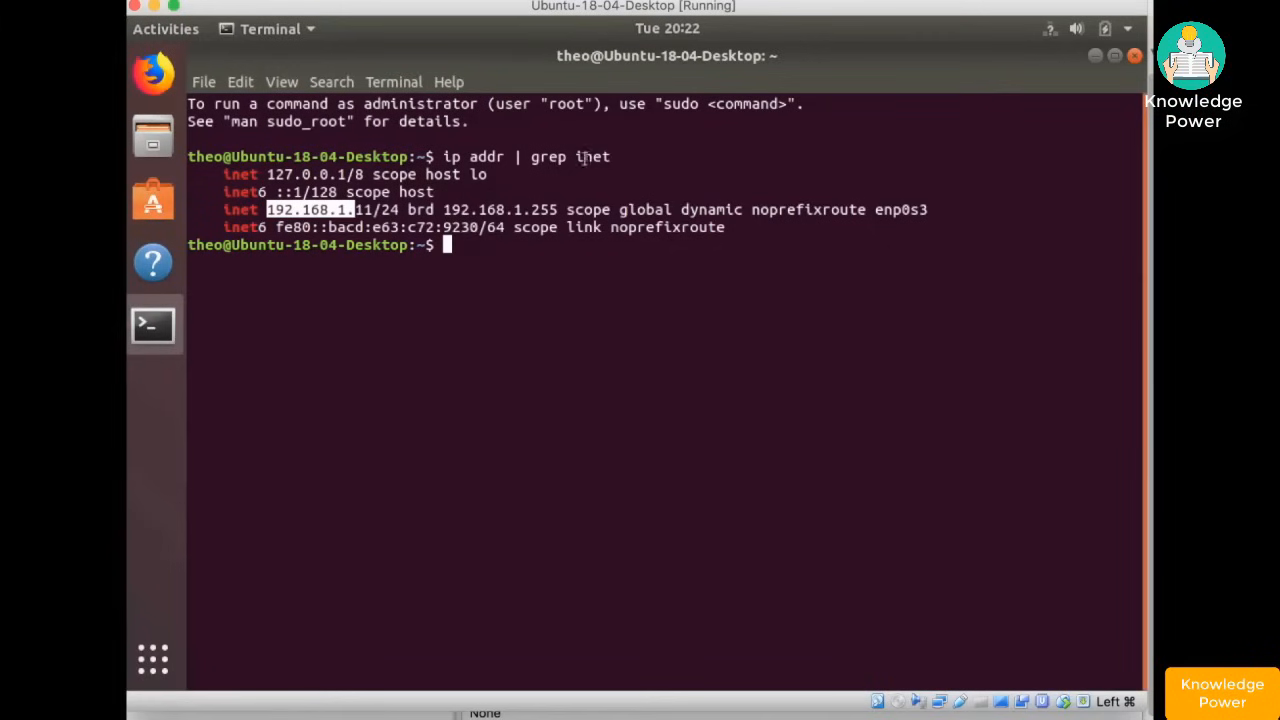
pyautogui.click(320, 225)
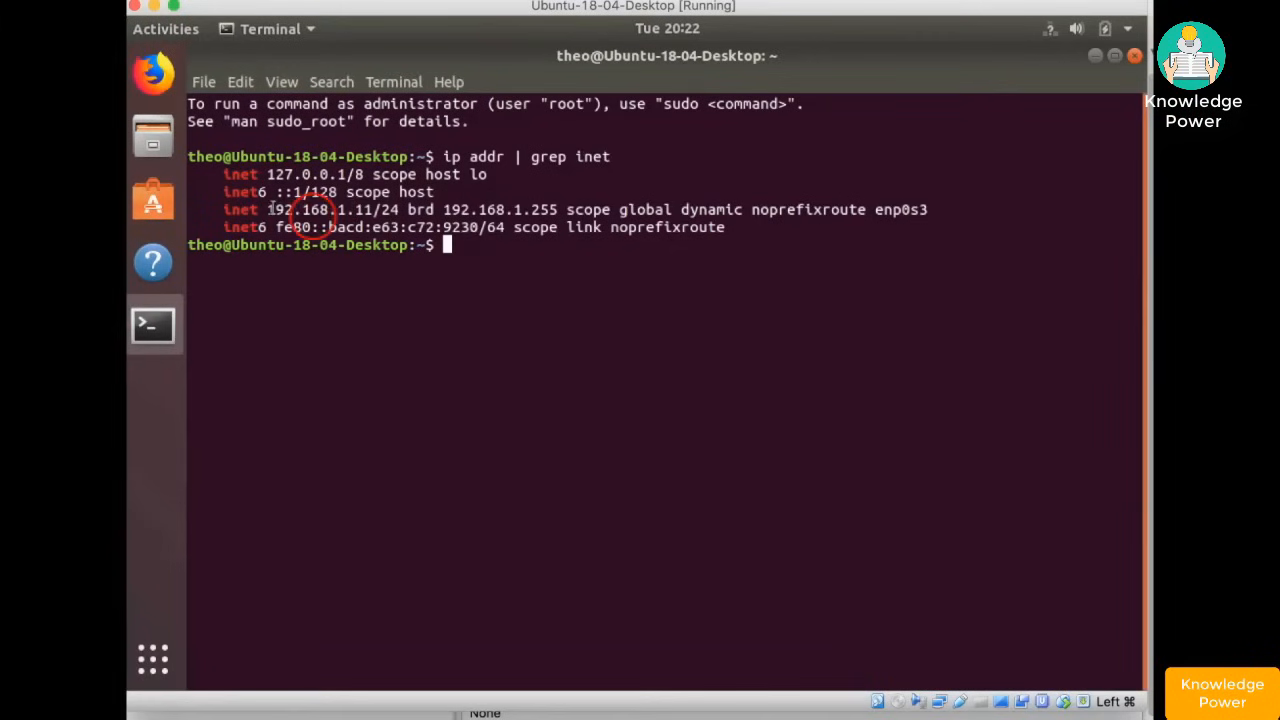
pyautogui.moveTo(268, 209); pyautogui.dragTo(348, 210)
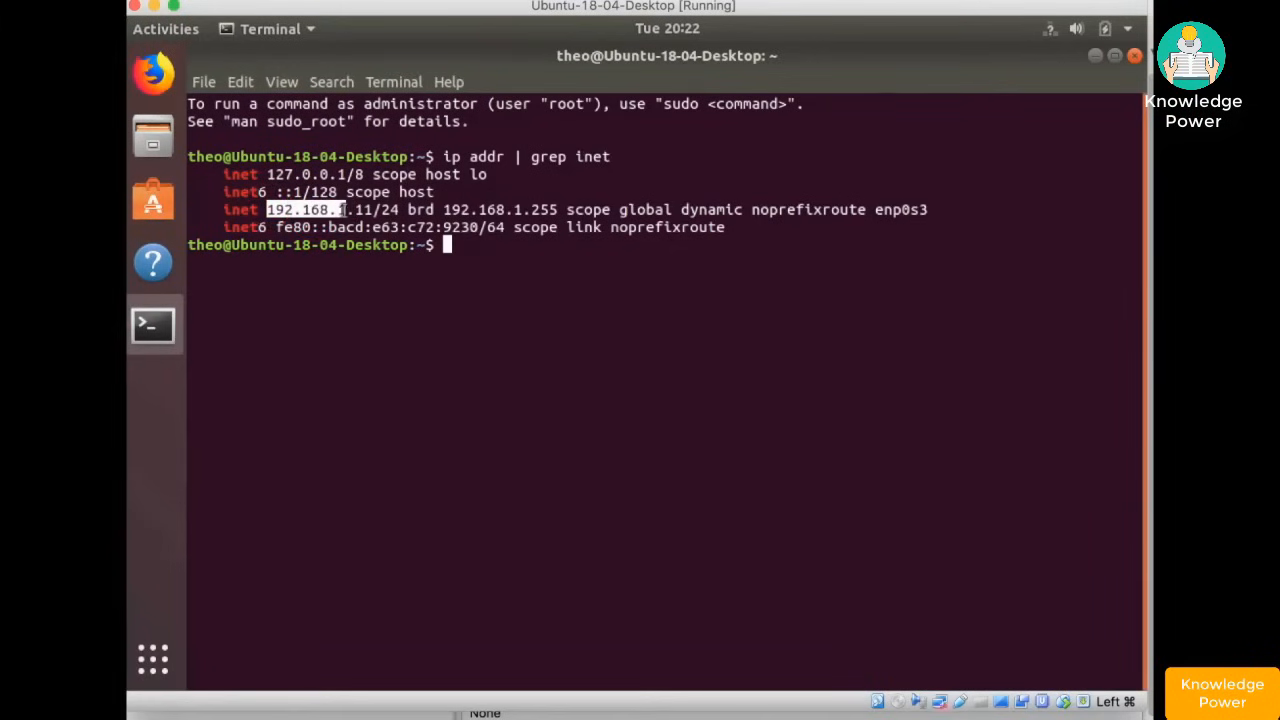
pyautogui.click(341, 210)
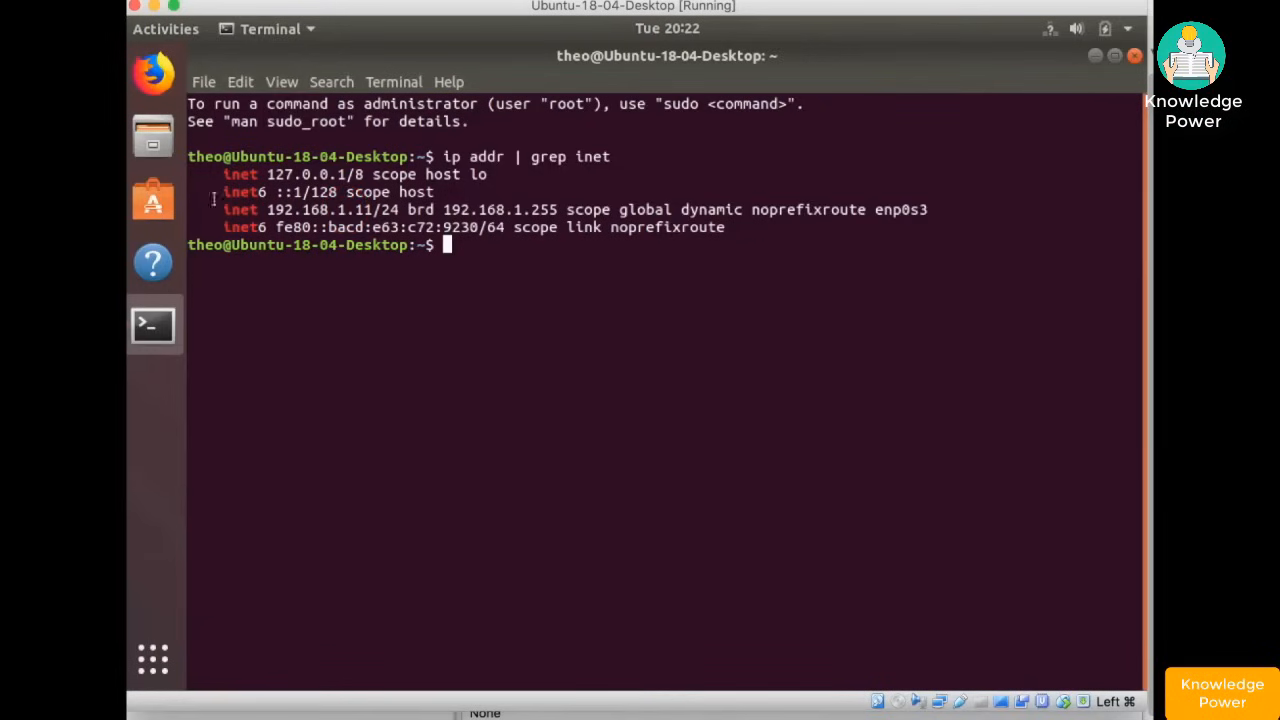
# - Launch Firefox and load 192.168.1.1
pyautogui.click(153, 73)
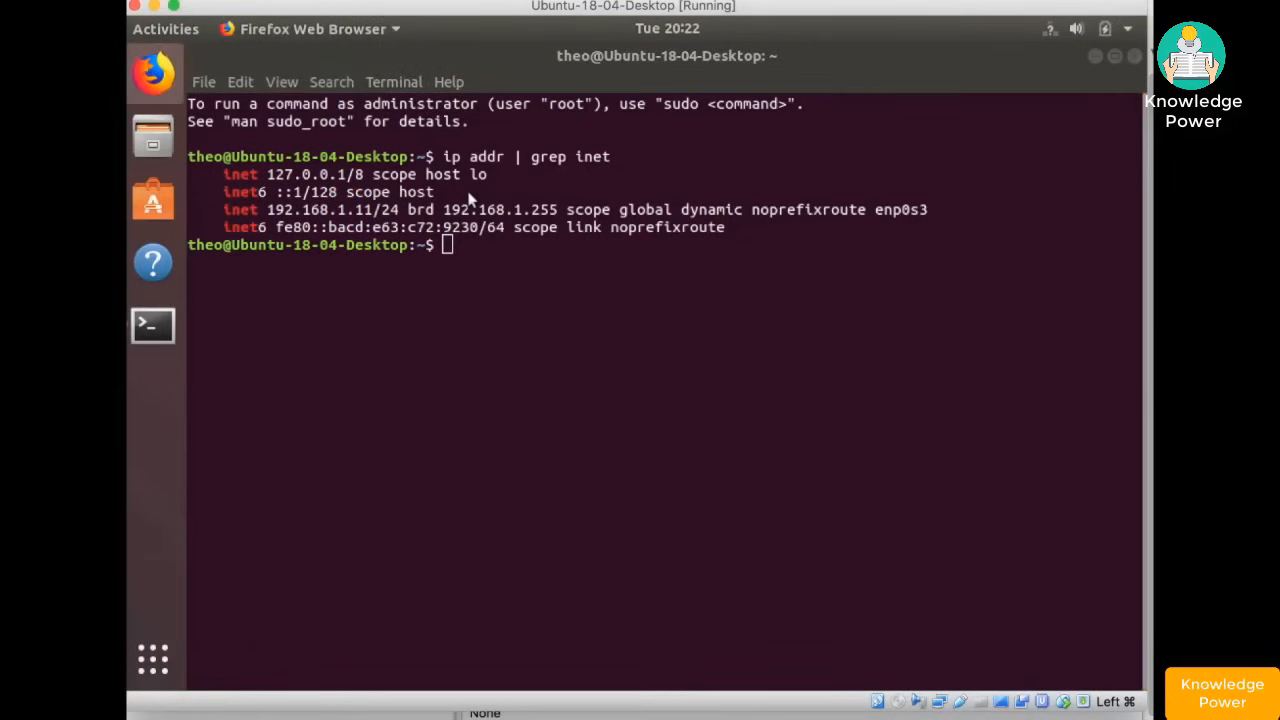
pyautogui.write('19')
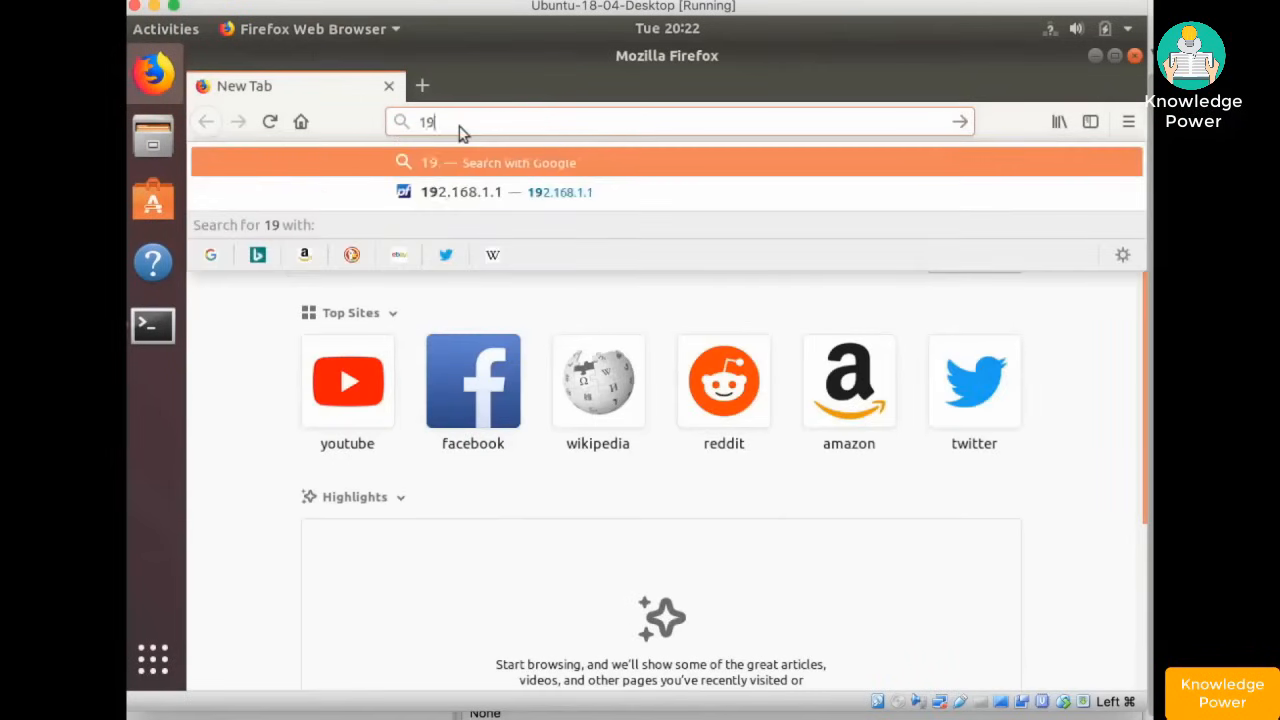
pyautogui.write('2.168.1.1')
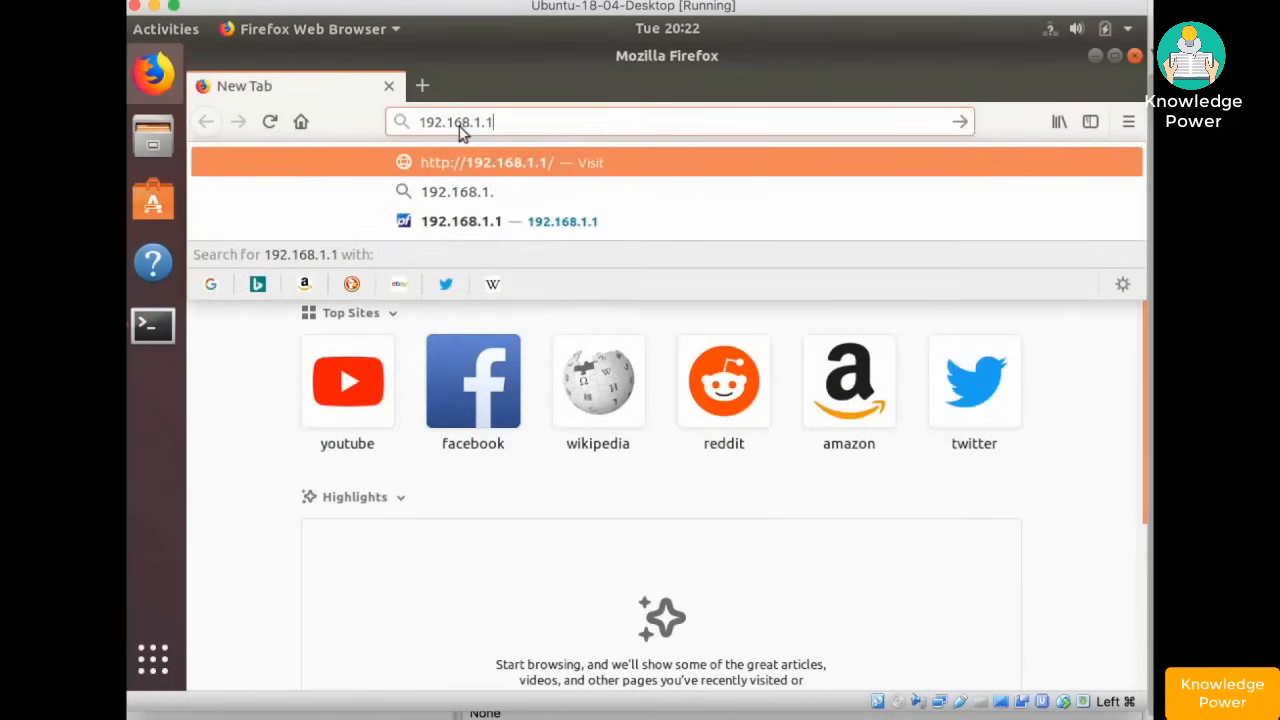
pyautogui.press('Return')
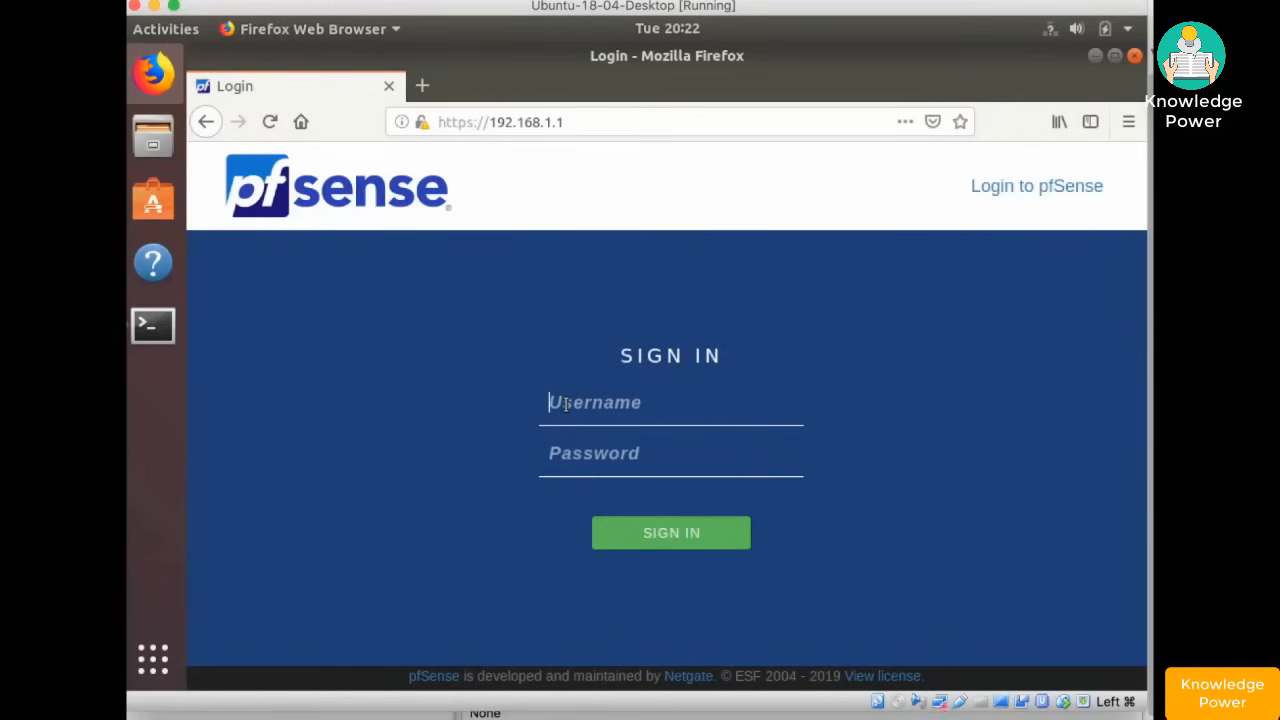
# - Sign in to the pfSense webConfigurator as admin with the account password
pyautogui.write('admin')
pyautogui.press('Tab')
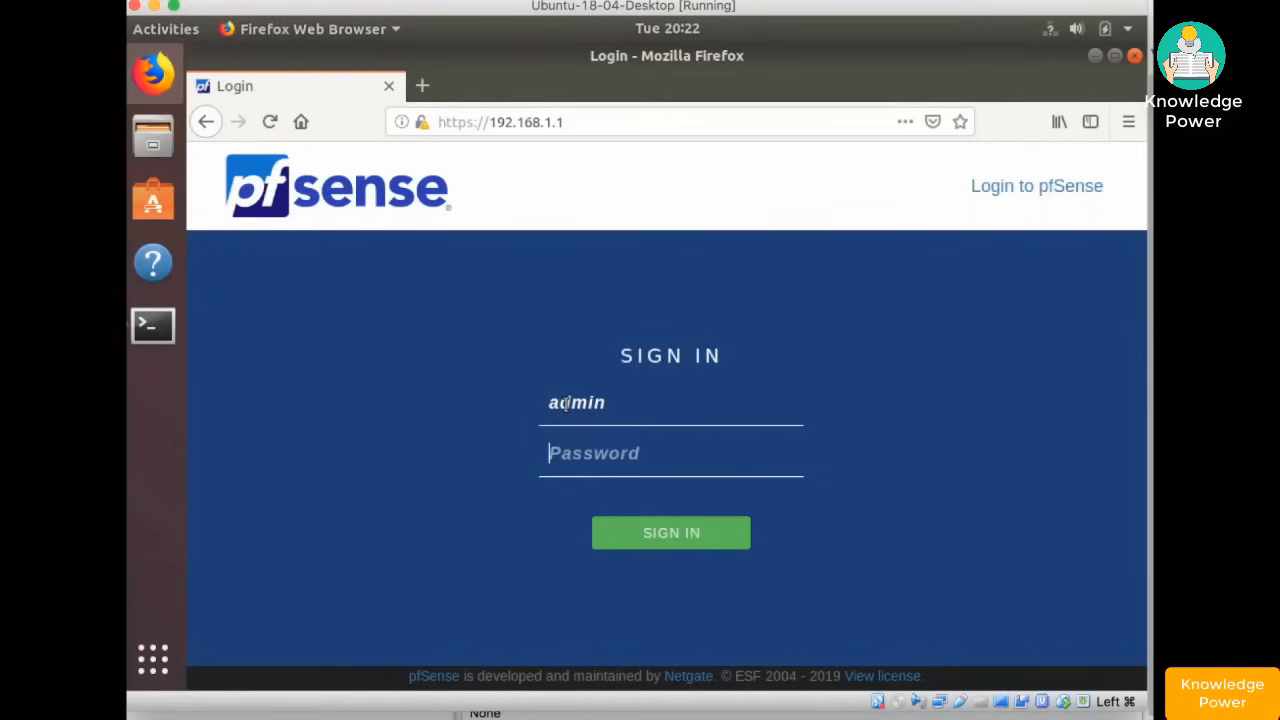
pyautogui.write('pf')
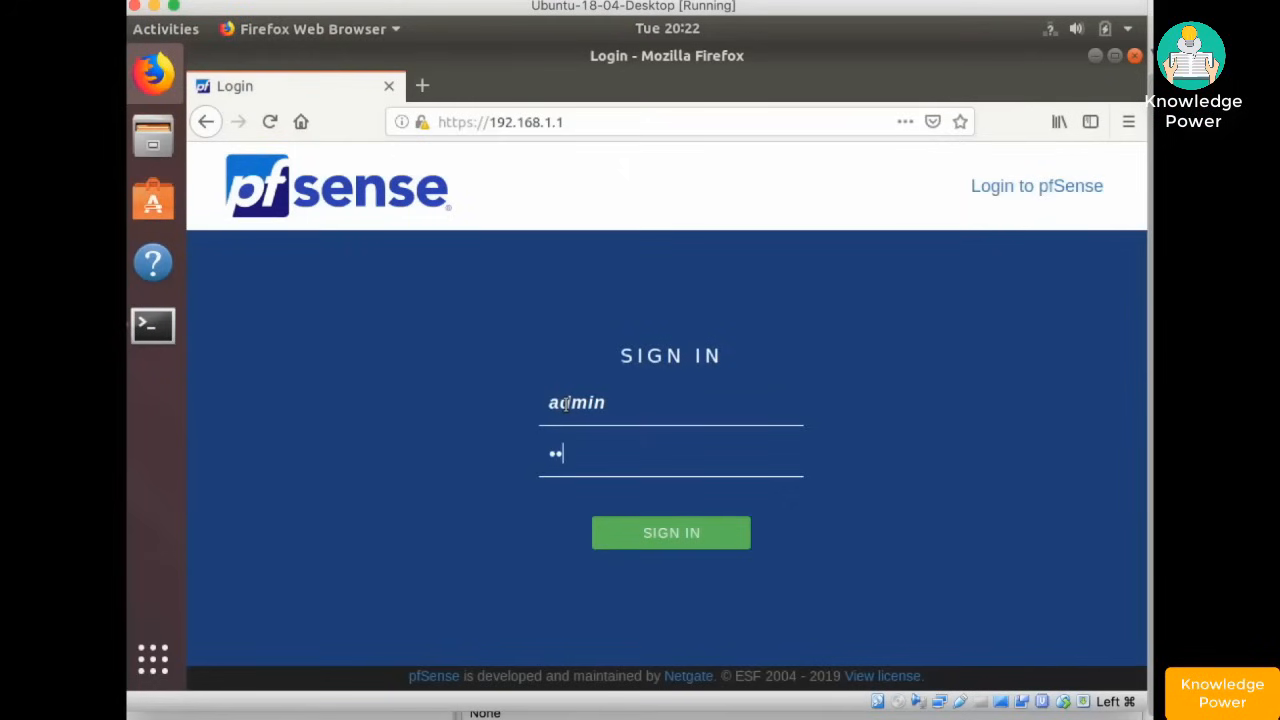
pyautogui.write('sens')
pyautogui.click(680, 532)
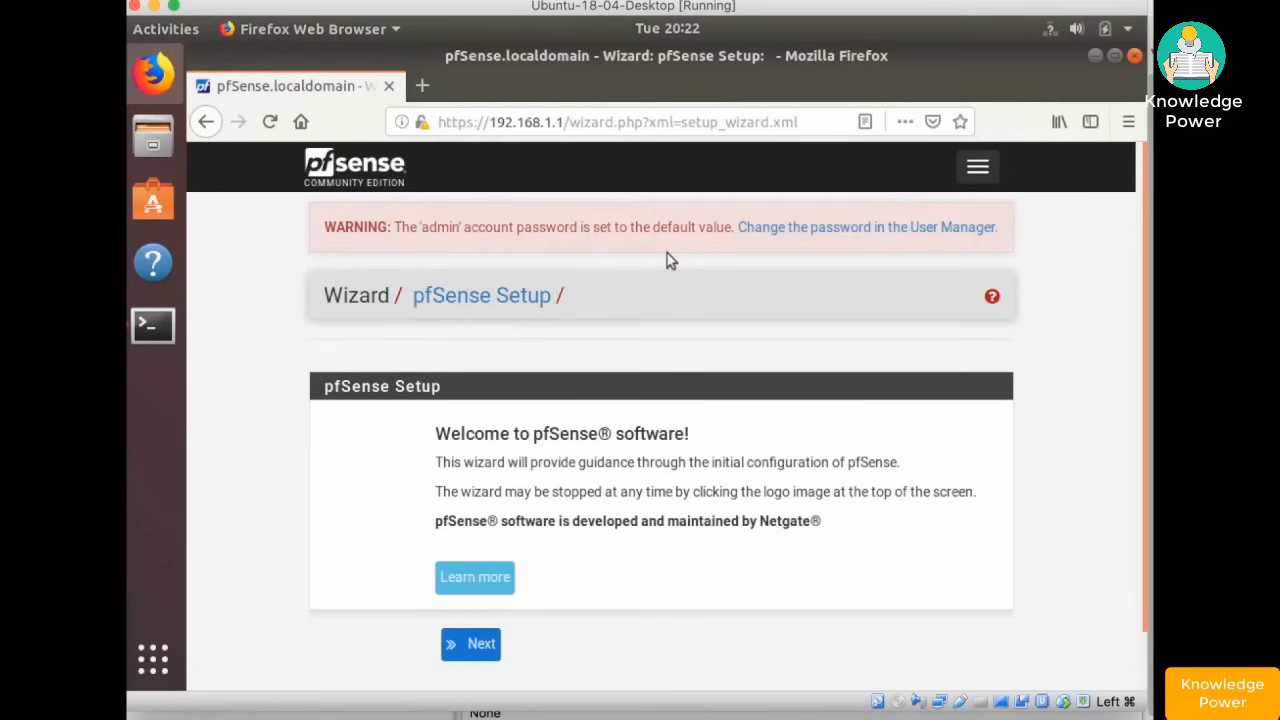
# - Advance the setup wizard past the welcome and support pages to General Information
pyautogui.click(477, 648)
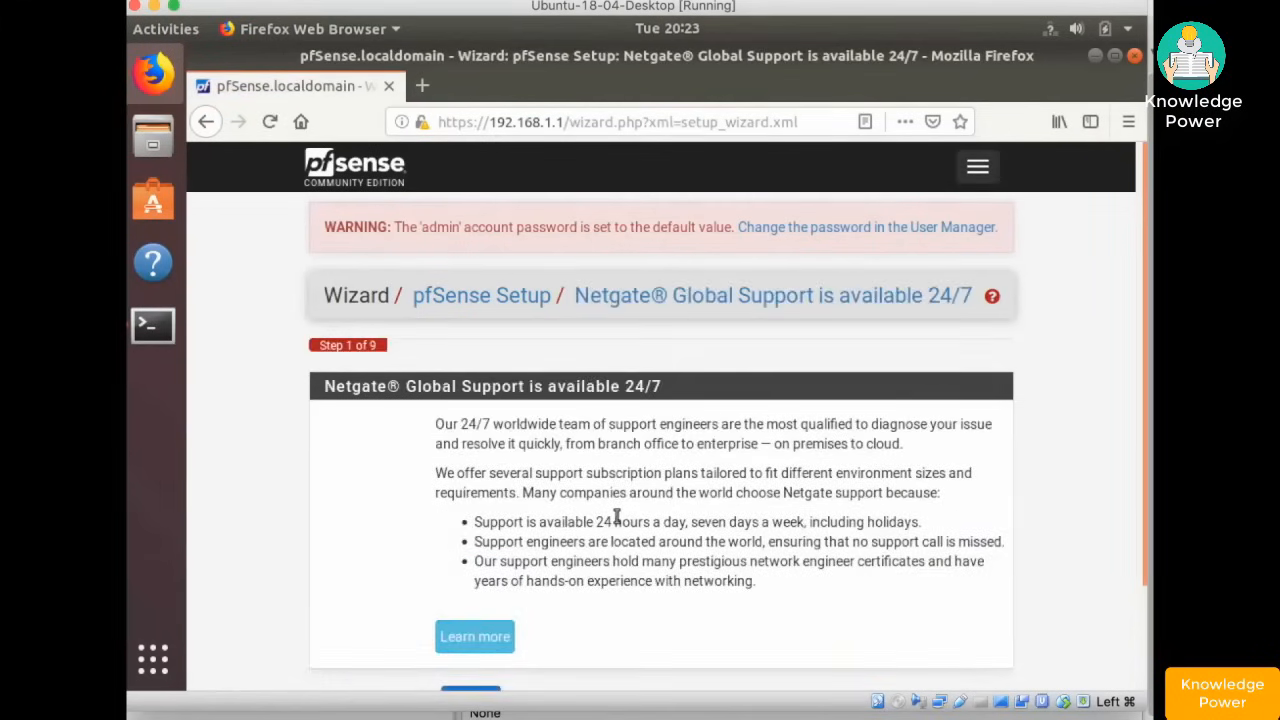
pyautogui.scroll(-2, 617, 516)
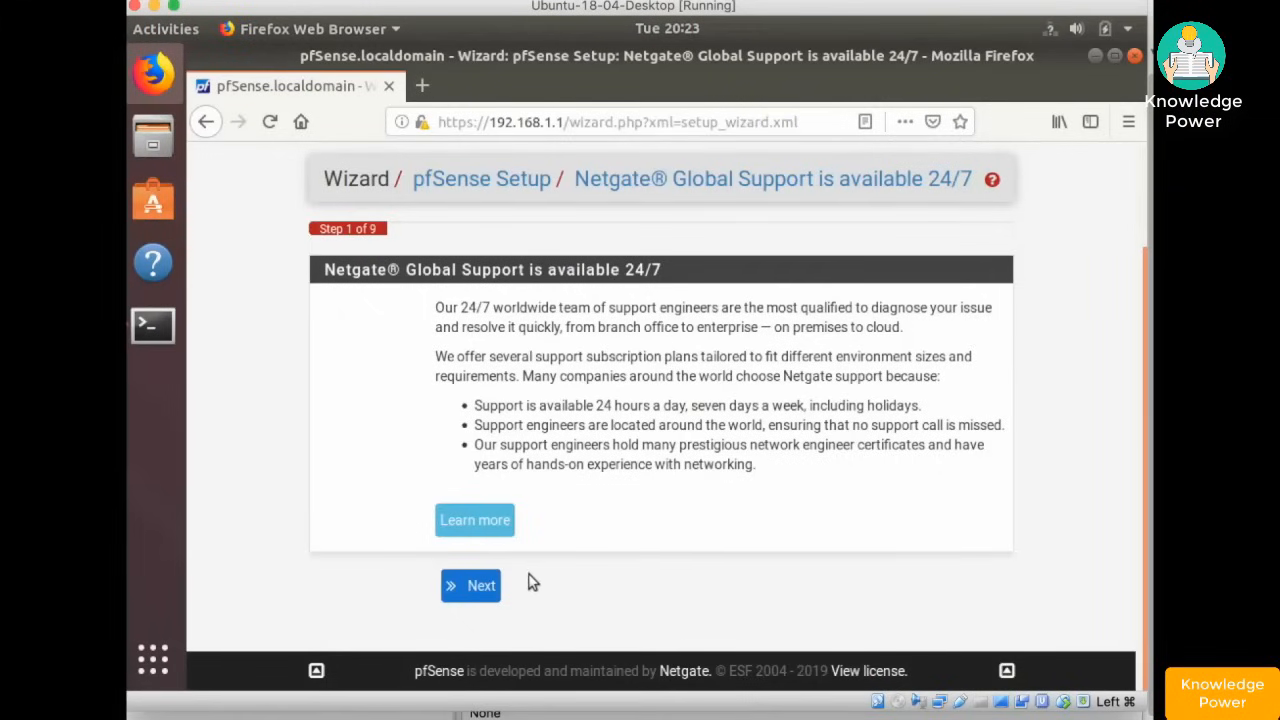
pyautogui.click(478, 589)
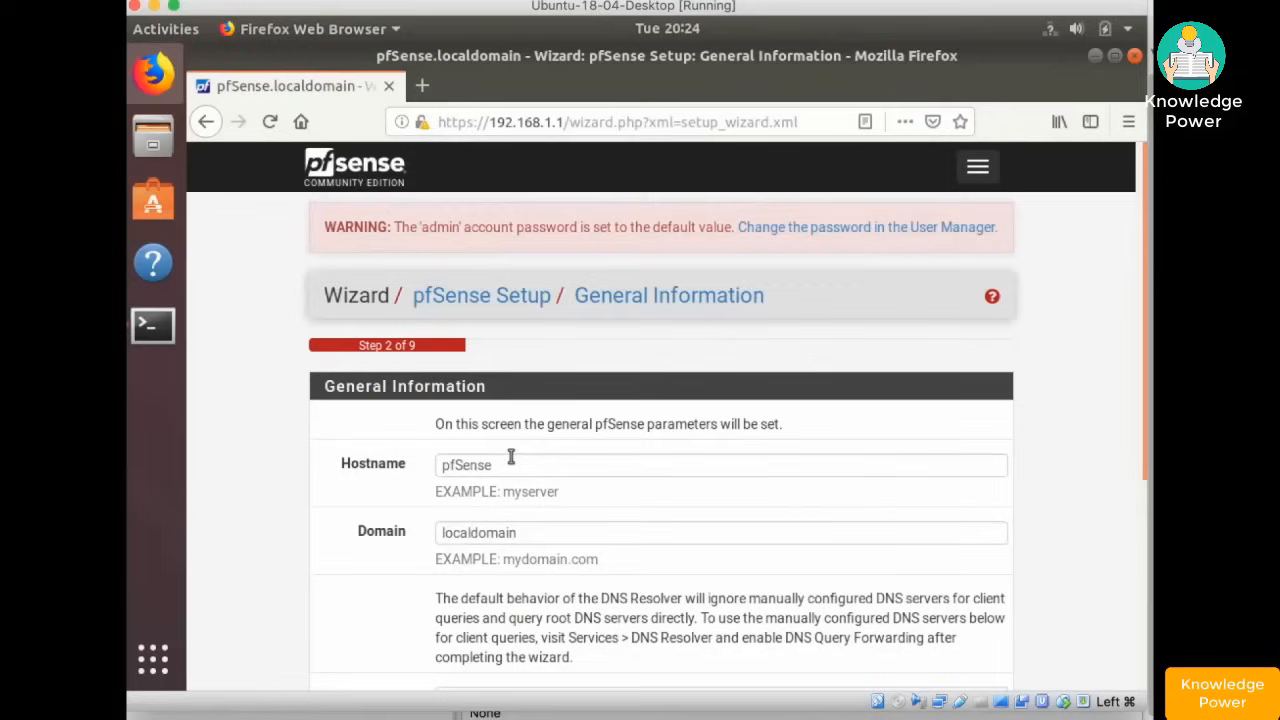
# - Change the domain to home.localdomain and set DNS servers 8.8.8.8 and 8.8.8.4
pyautogui.click(566, 533)
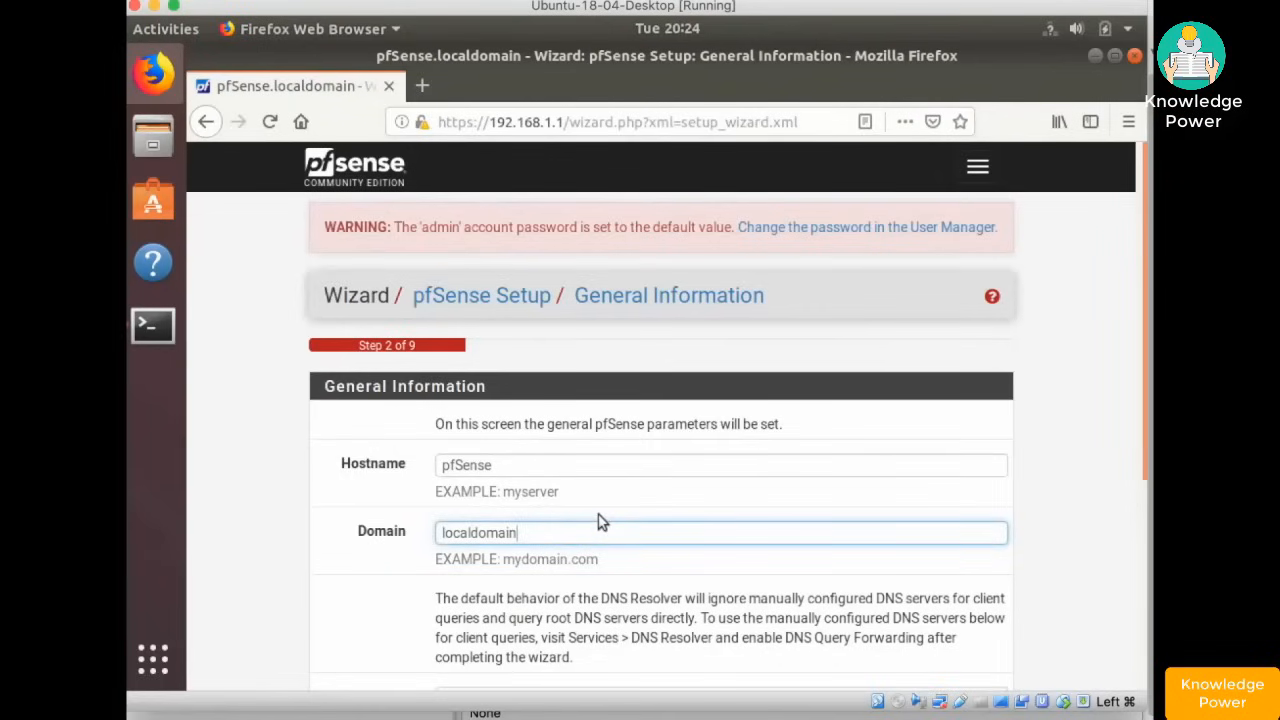
pyautogui.write('home.')
pyautogui.scroll(-3, 624, 520)
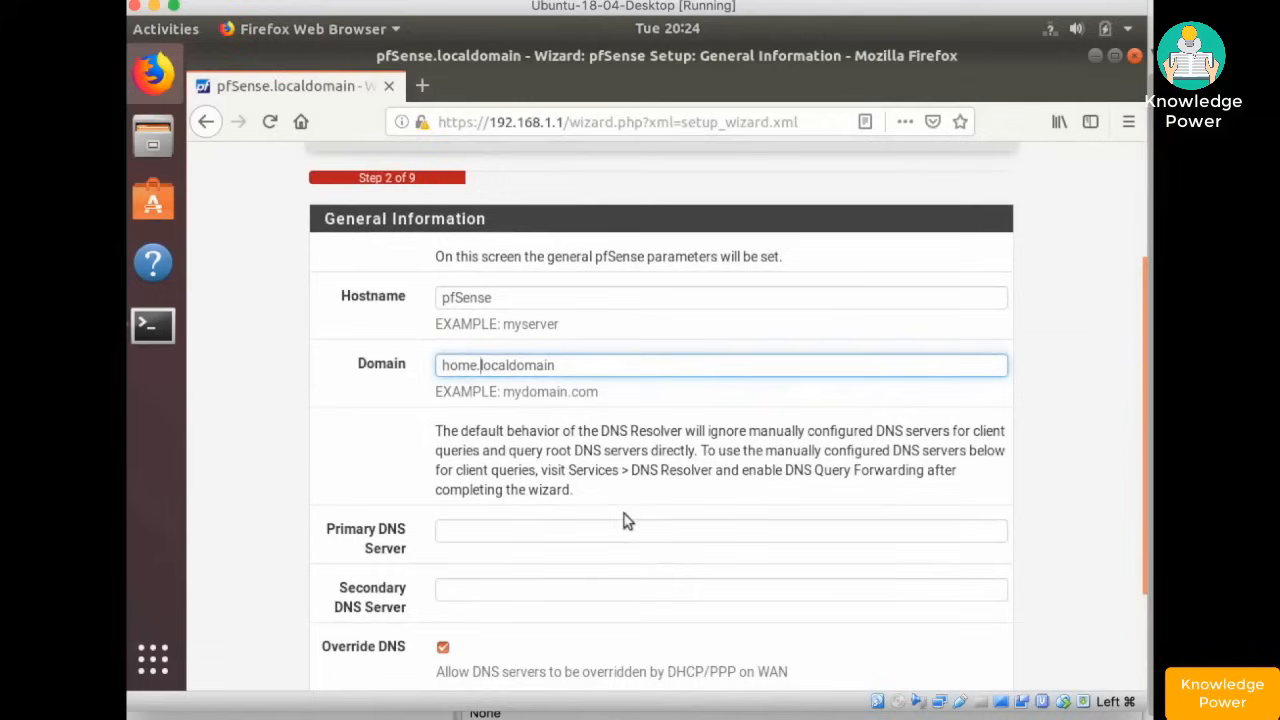
pyautogui.click(545, 530)
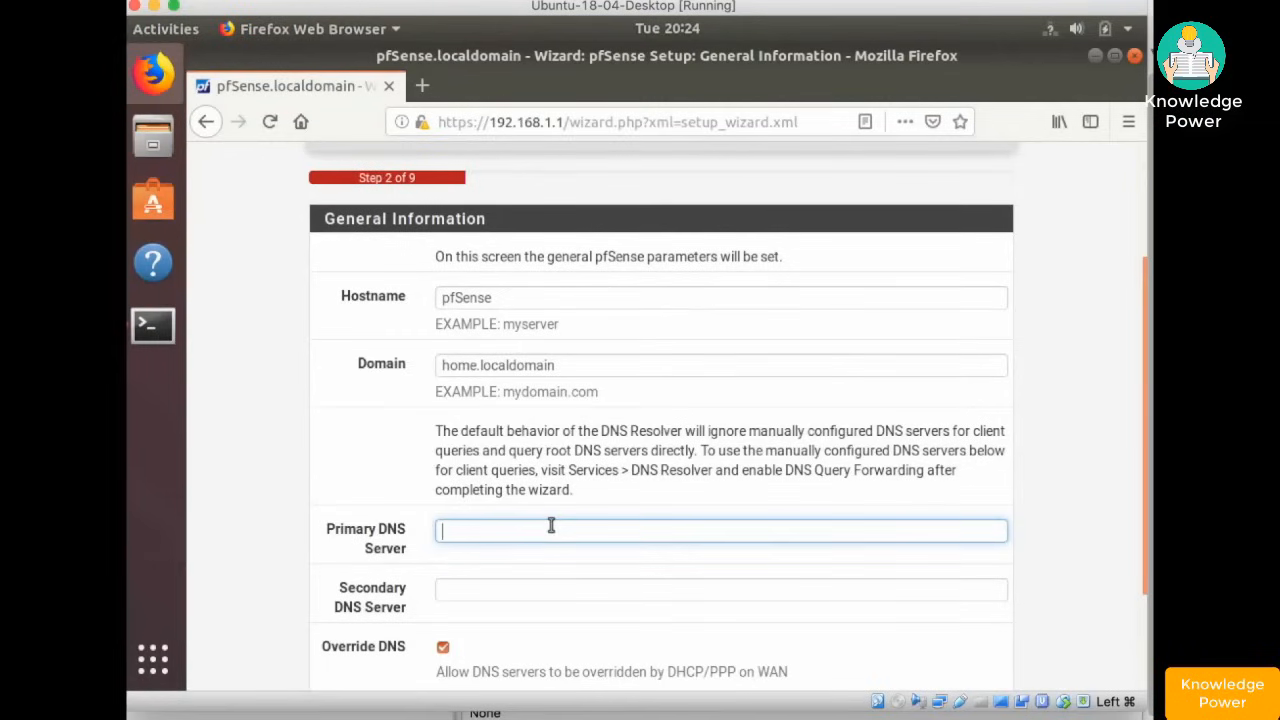
pyautogui.write('8.8.8.8')
pyautogui.press('Tab')
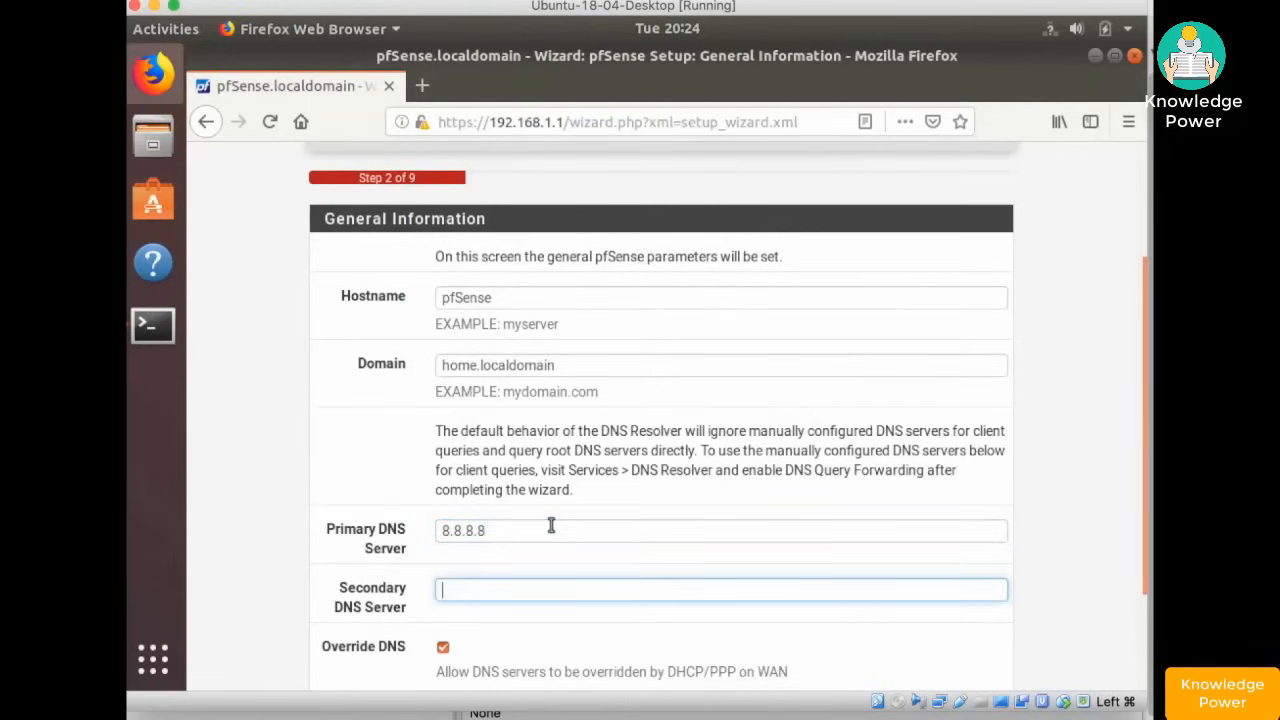
pyautogui.write('8.8.8.4')
# - Review the Override DNS explanation and continue to Time Server Information
pyautogui.scroll(-3, 551, 525)
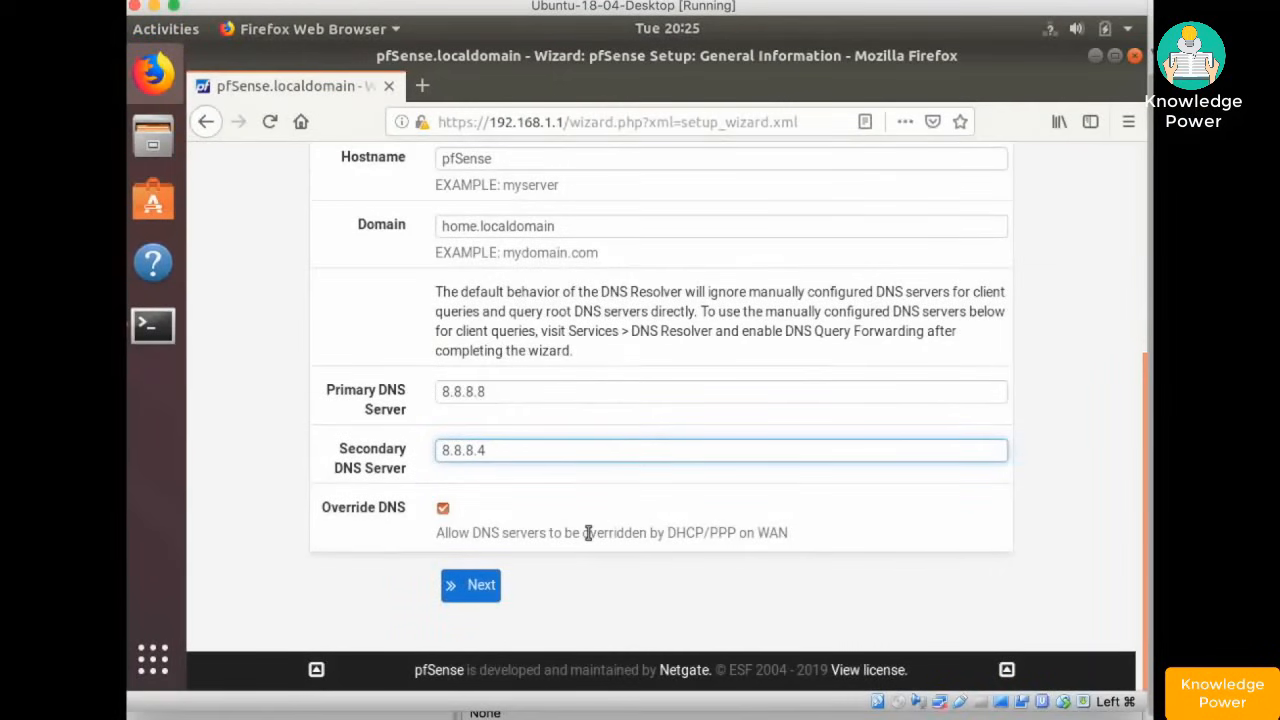
pyautogui.click(438, 533)
pyautogui.moveTo(488, 537); pyautogui.dragTo(784, 537)
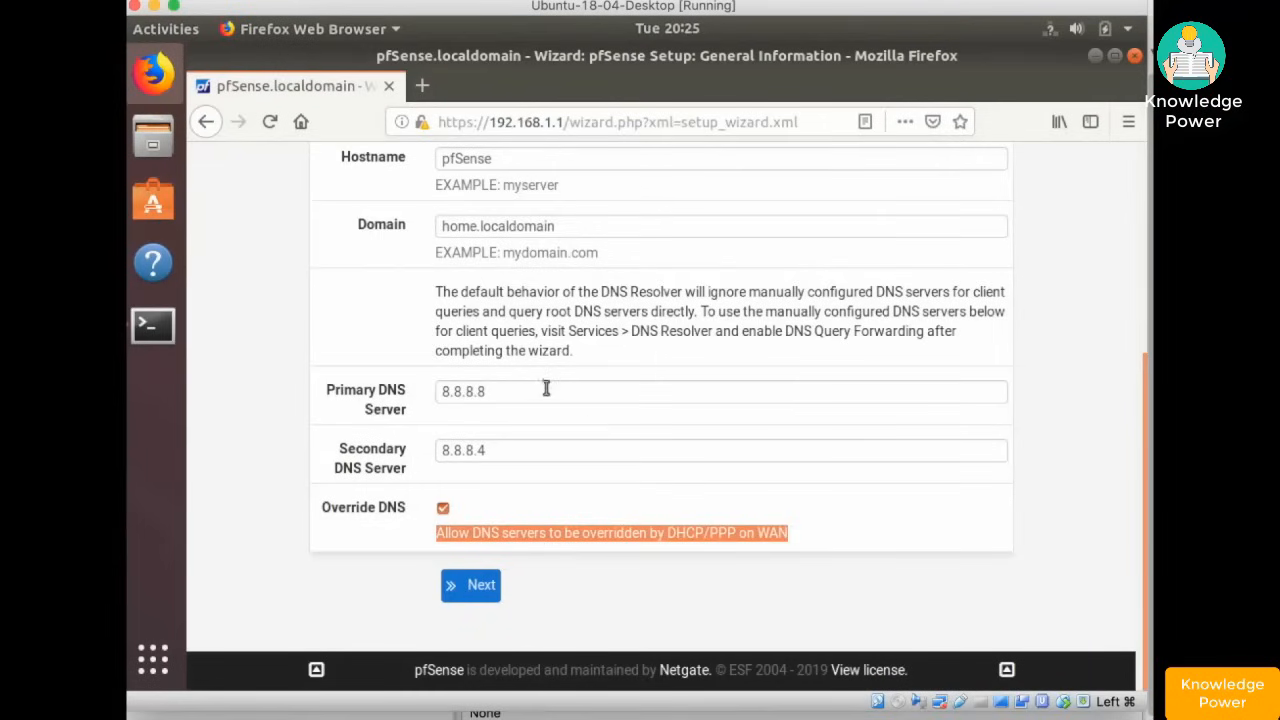
pyautogui.click(560, 578)
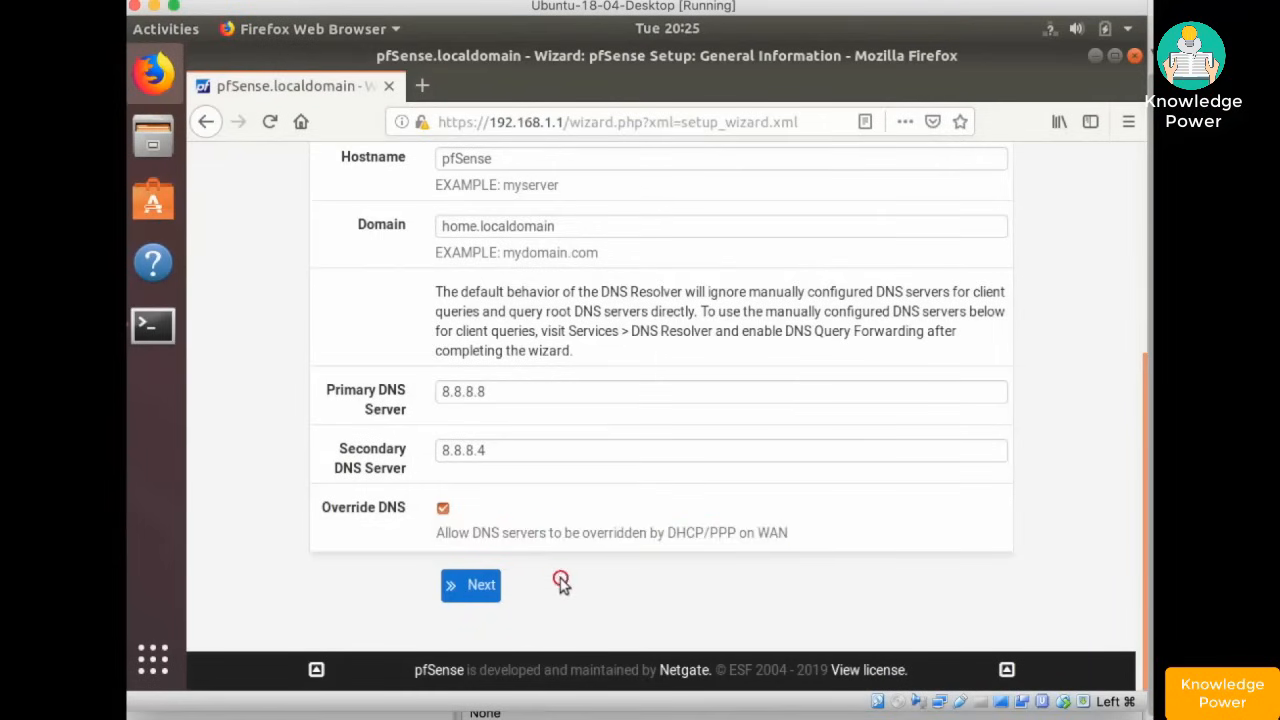
pyautogui.click(477, 588)
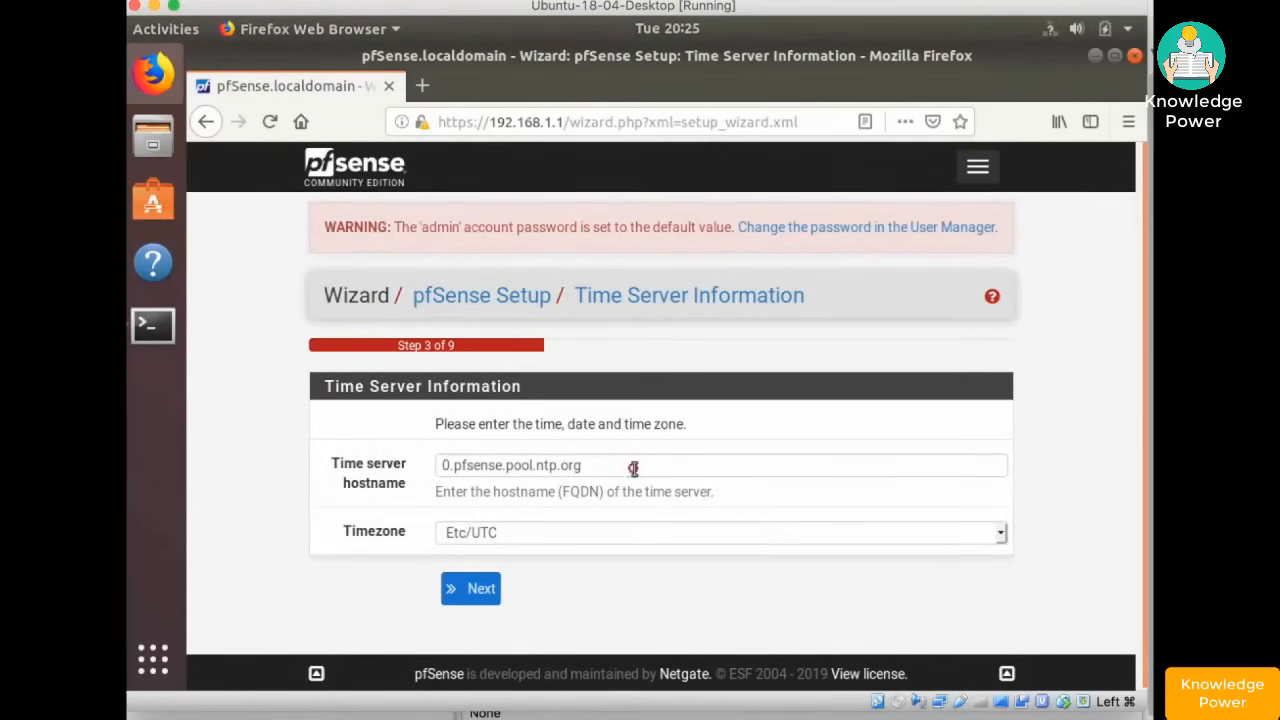
# - Keep the default time server, set the timezone to Etc/GMT-5, and continue to WAN setup
pyautogui.moveTo(633, 467); pyautogui.dragTo(436, 468)
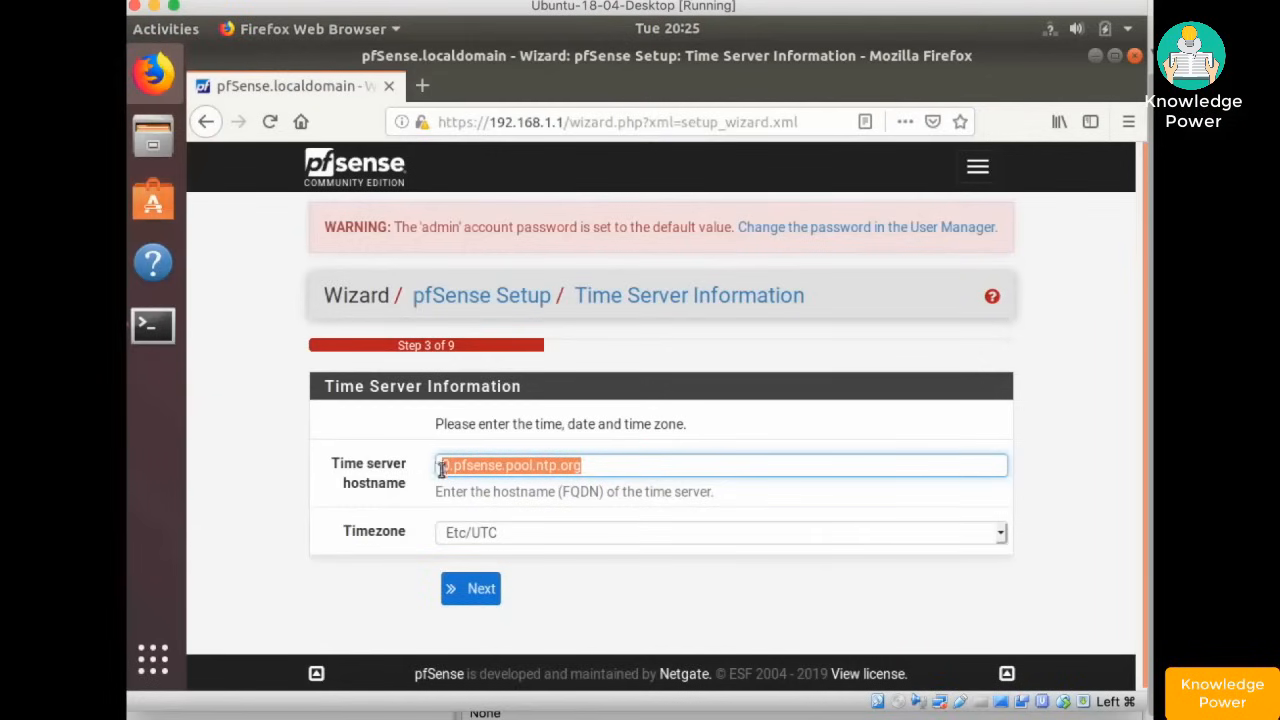
pyautogui.click(680, 427)
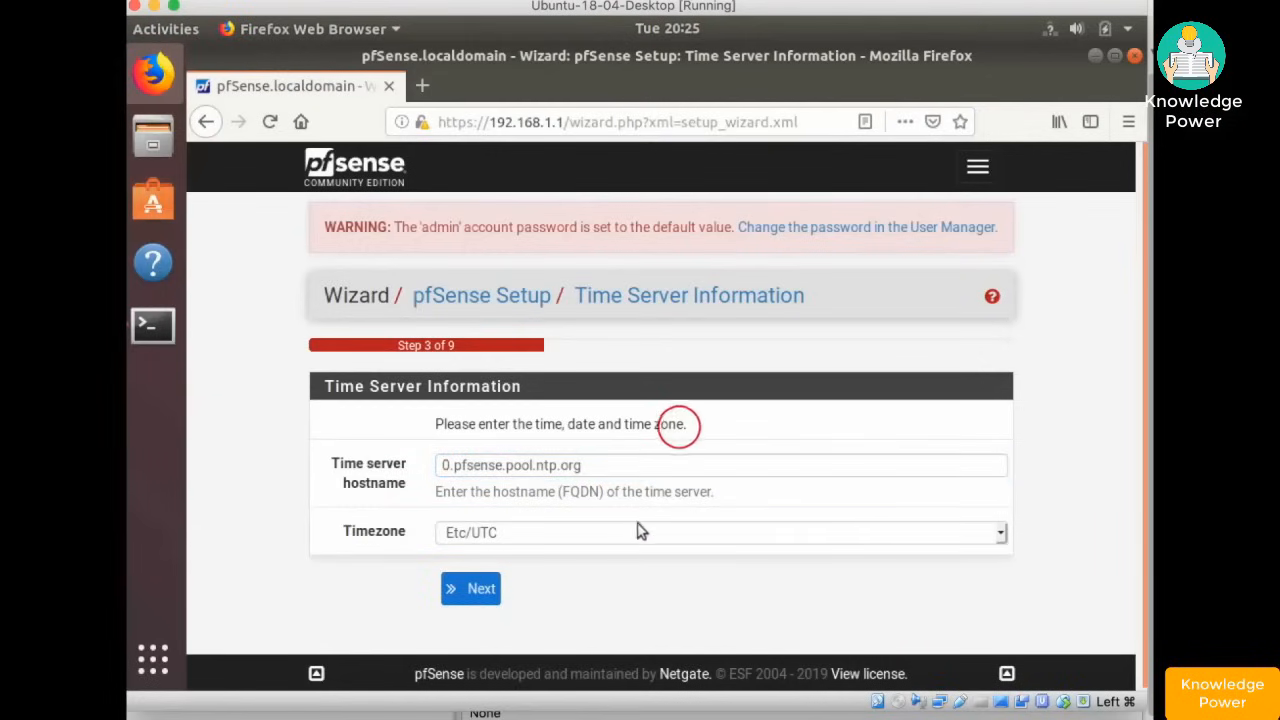
pyautogui.click(632, 533)
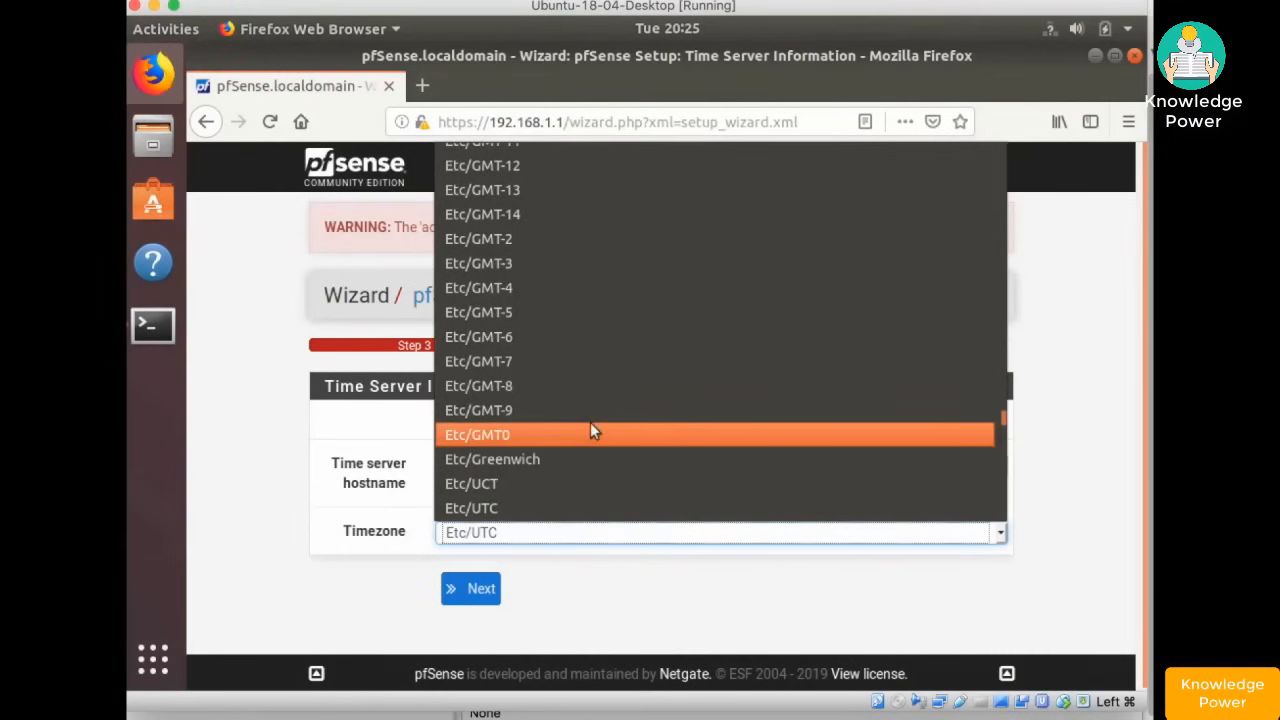
pyautogui.click(502, 314)
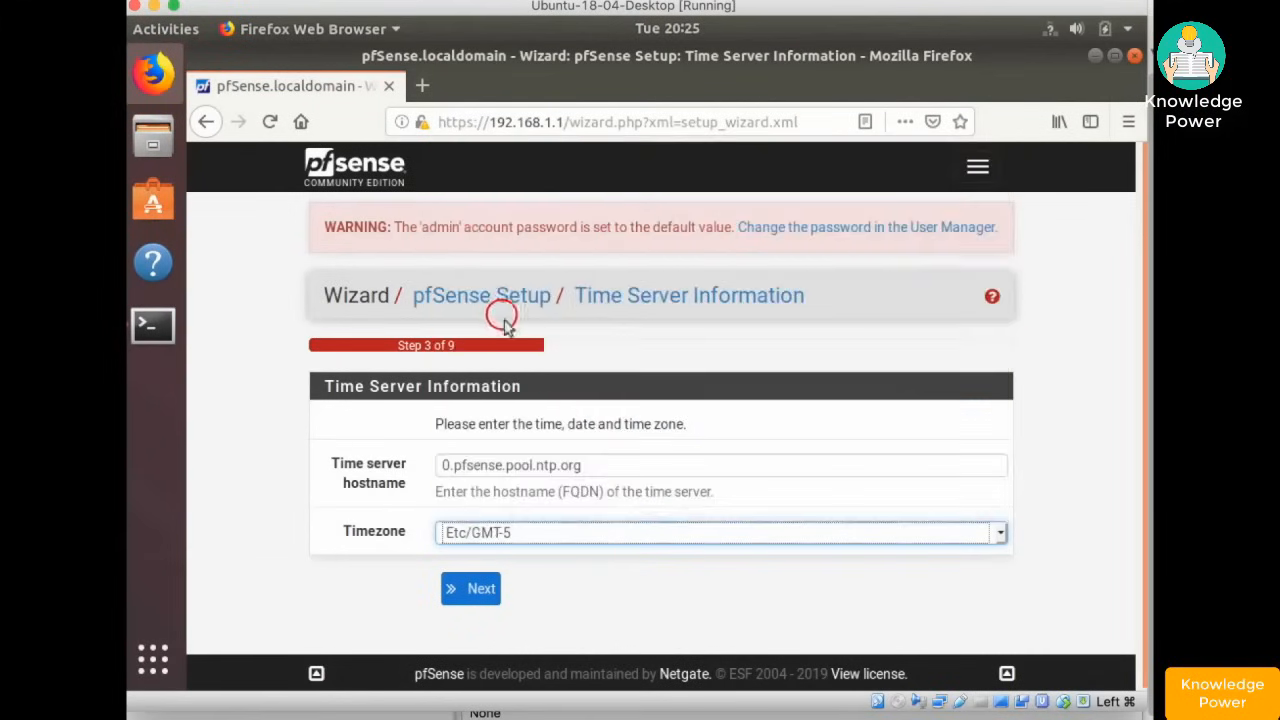
pyautogui.click(483, 592)
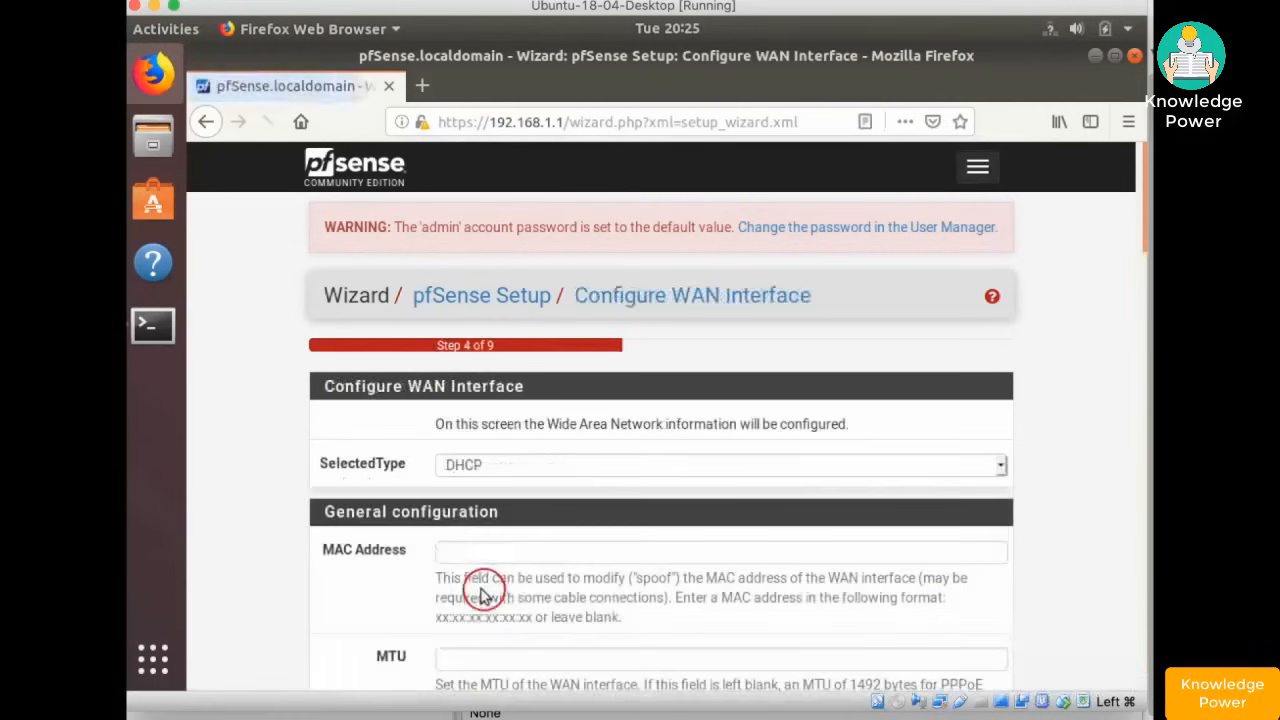
# - Keep WAN on DHCP with RFC1918 and bogon networks blocked, then continue to LAN
pyautogui.scroll(-3, 605, 465)
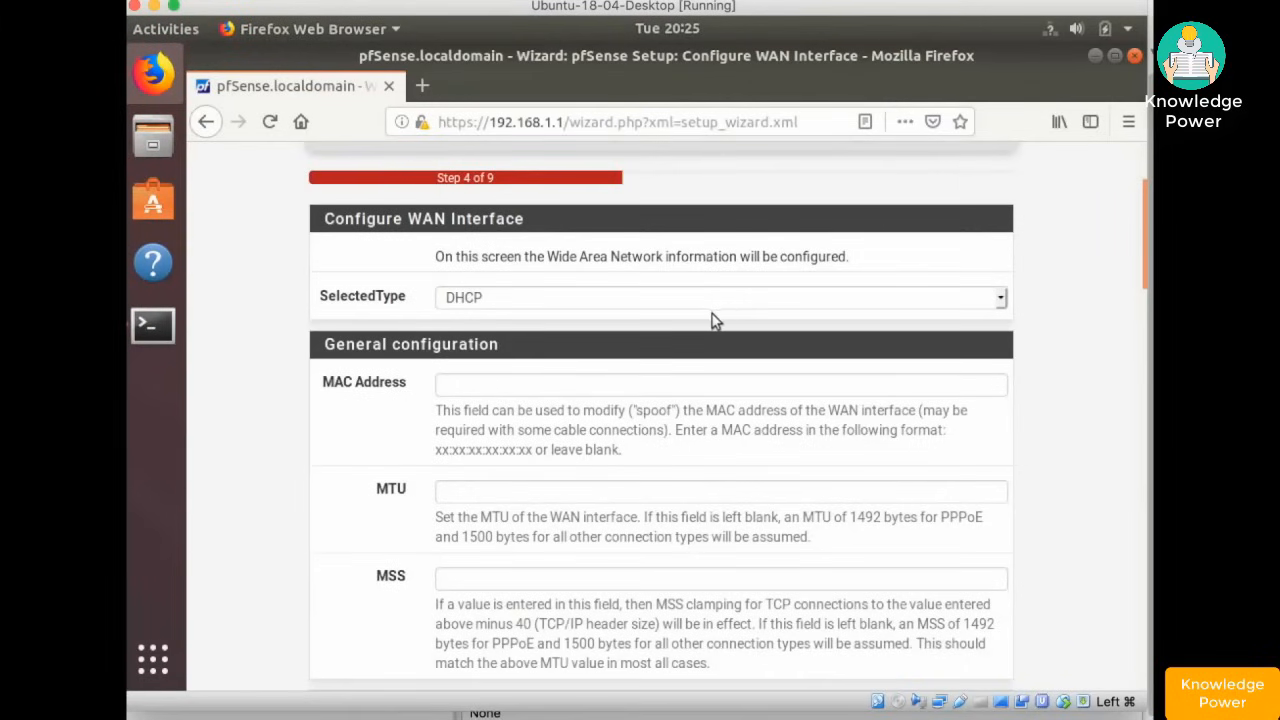
pyautogui.click(554, 388)
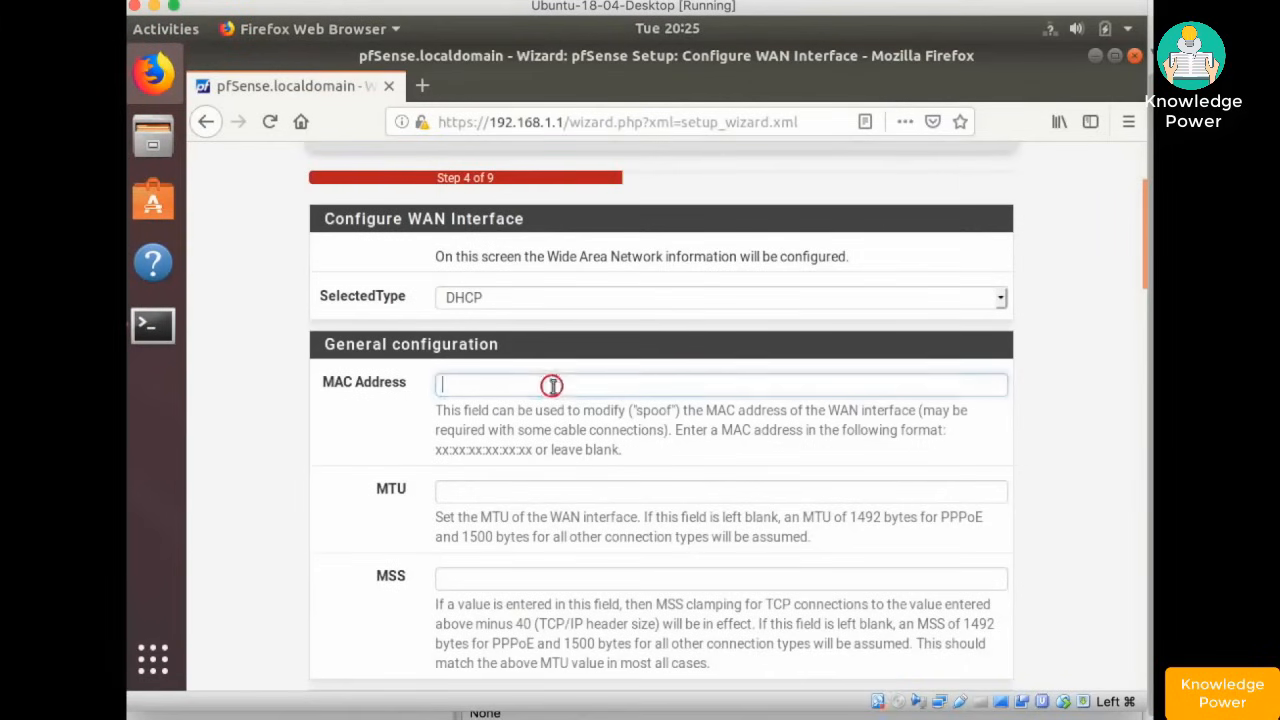
pyautogui.scroll(-5, 557, 393)
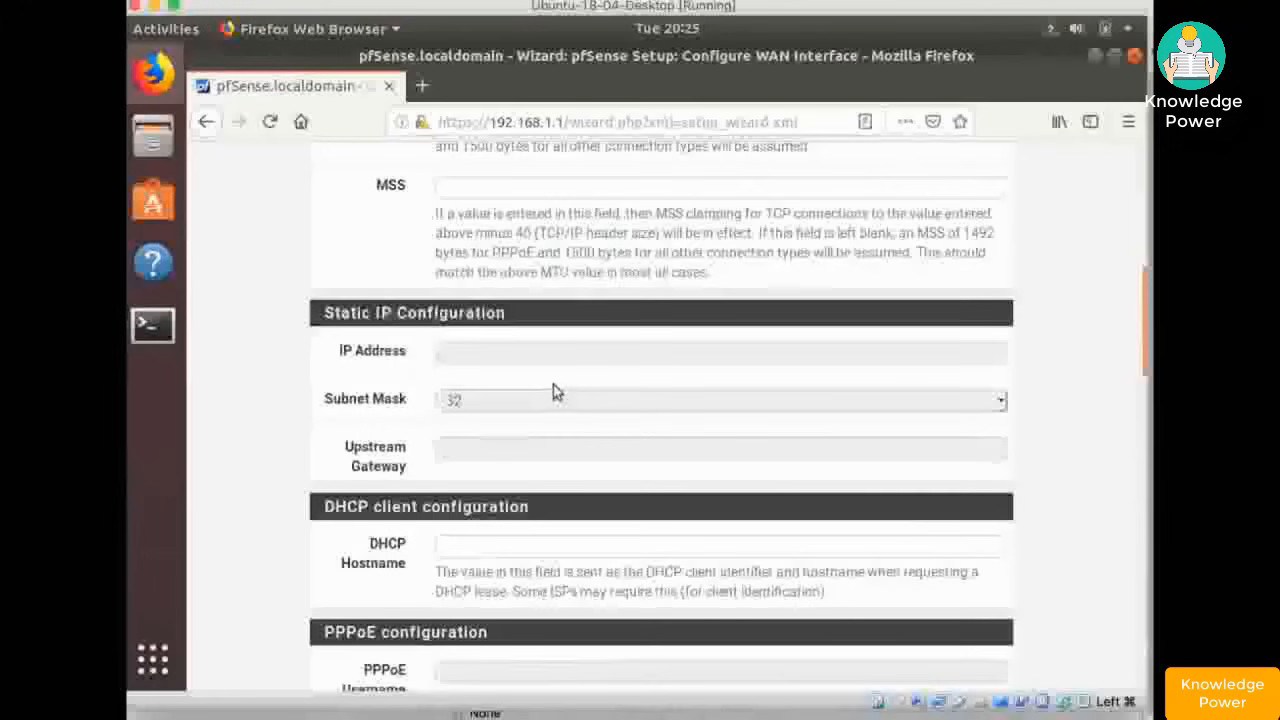
pyautogui.scroll(-3, 556, 388)
pyautogui.scroll(-4, 556, 388)
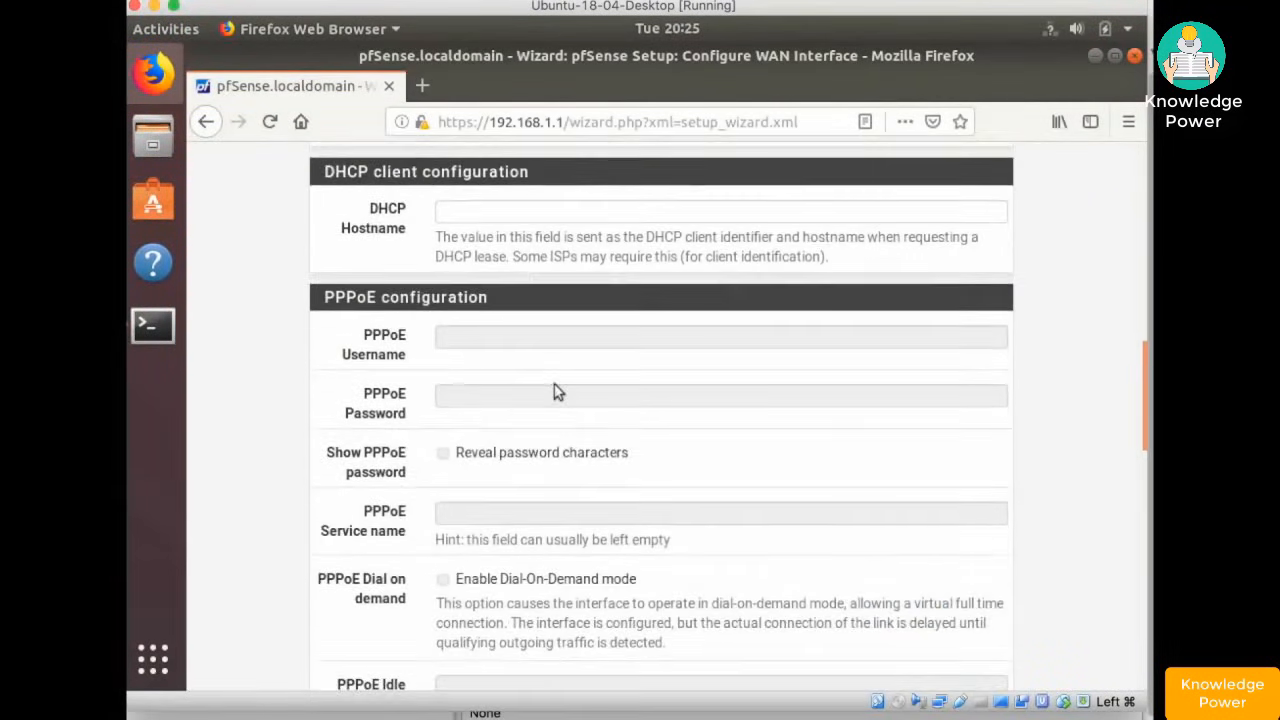
pyautogui.scroll(-15, 557, 391)
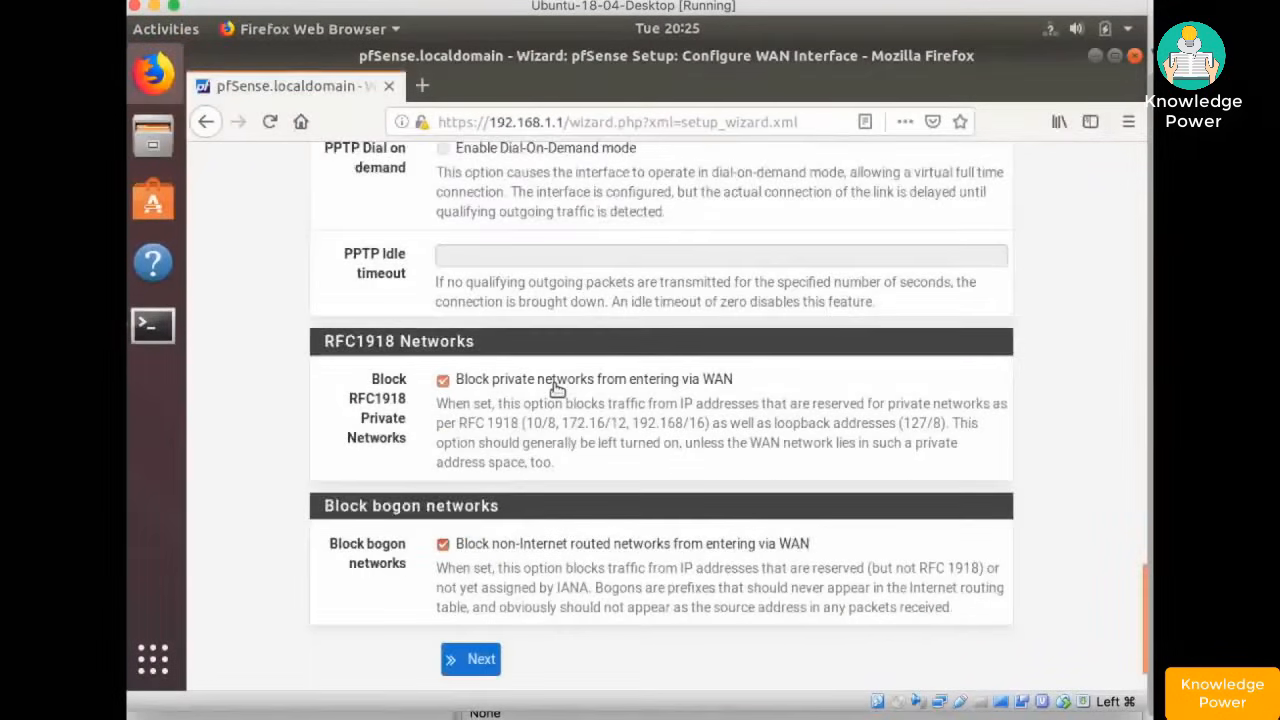
pyautogui.scroll(-2, 557, 391)
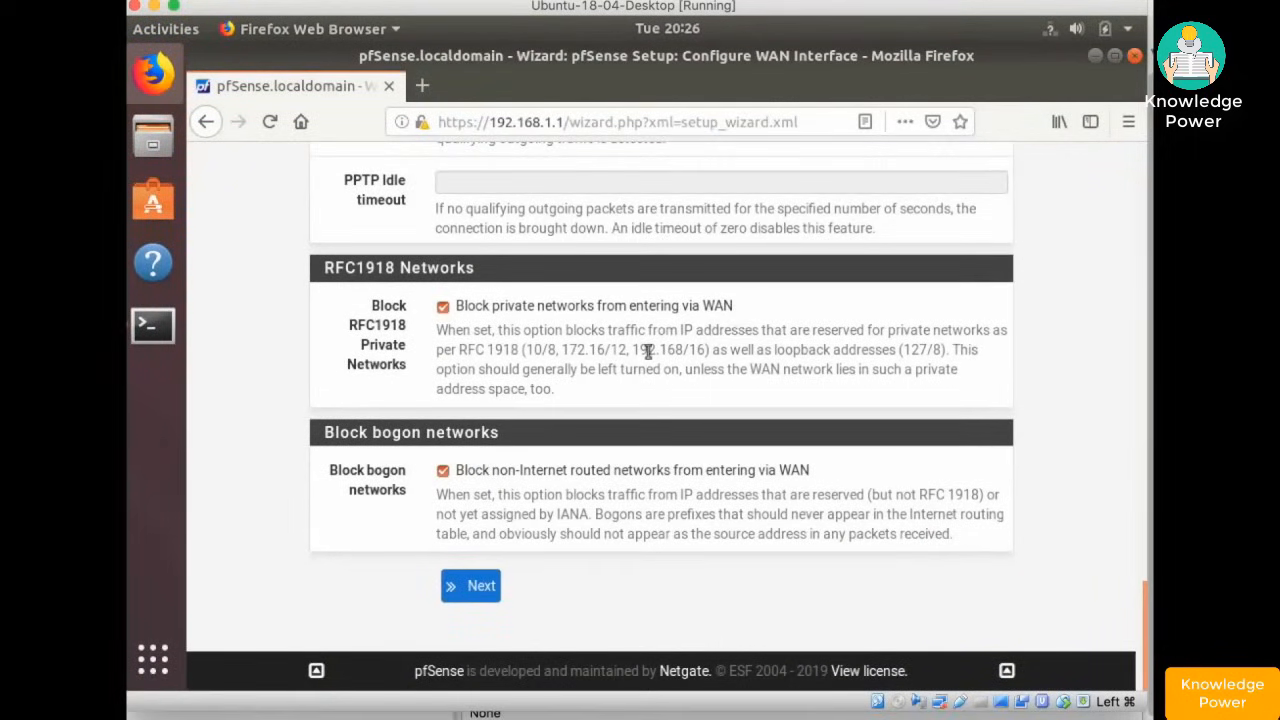
pyautogui.moveTo(513, 332); pyautogui.dragTo(672, 345)
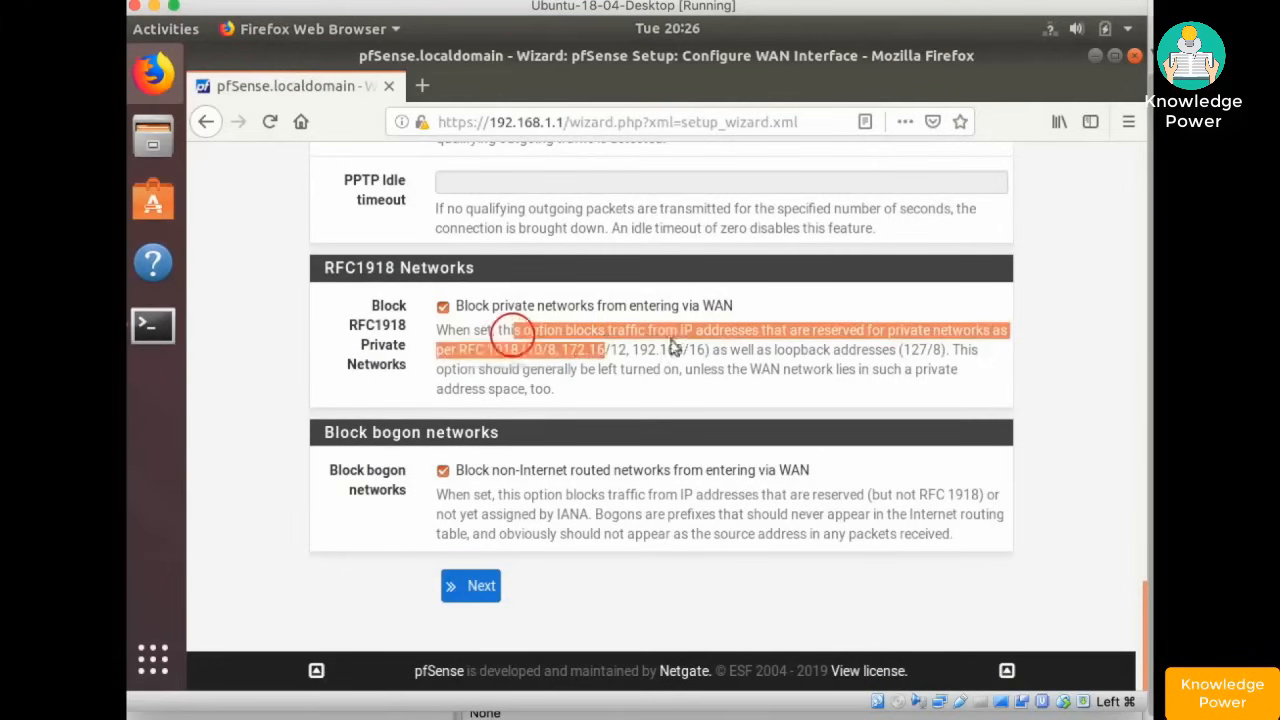
pyautogui.click(672, 345)
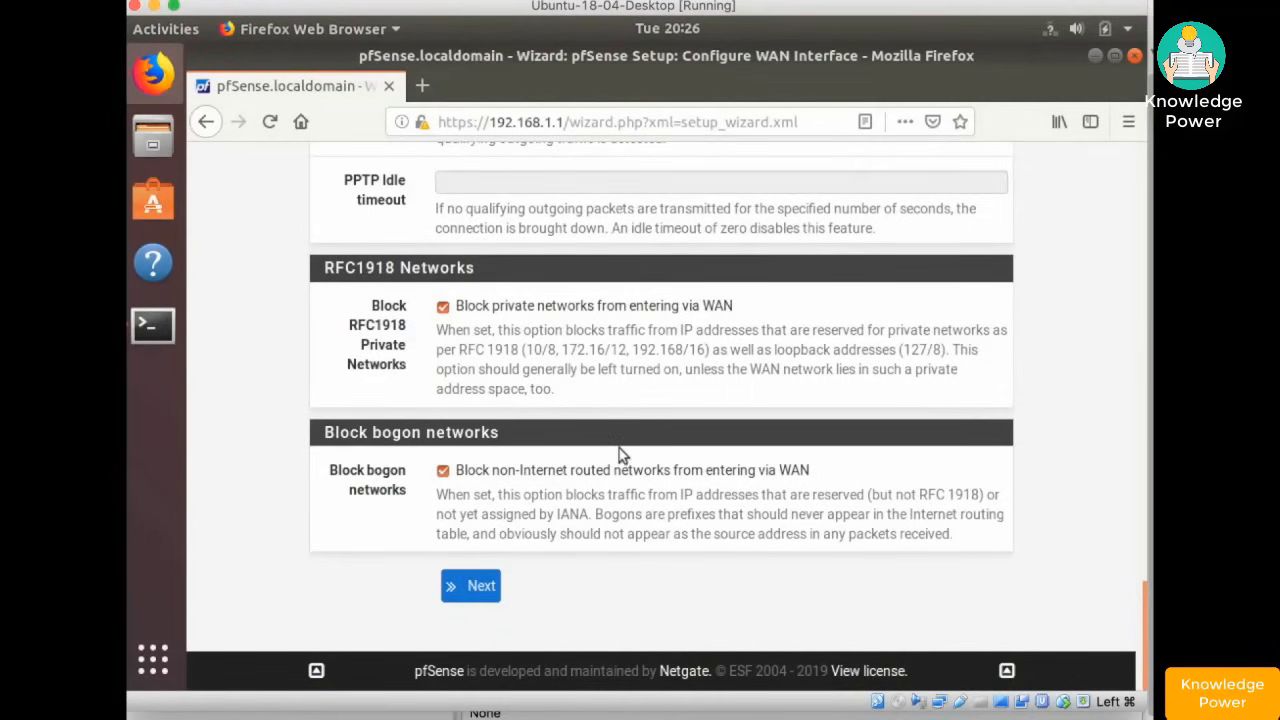
pyautogui.scroll(5, 619, 448)
pyautogui.scroll(4, 619, 448)
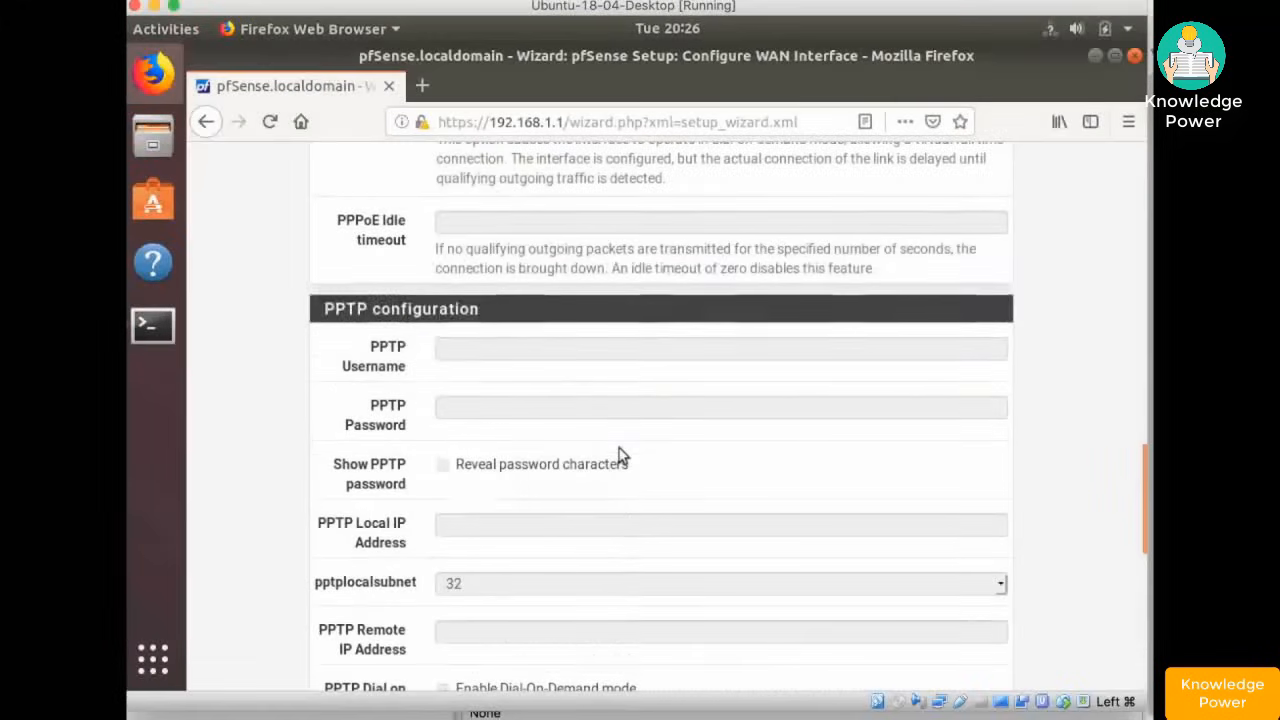
pyautogui.scroll(3, 620, 448)
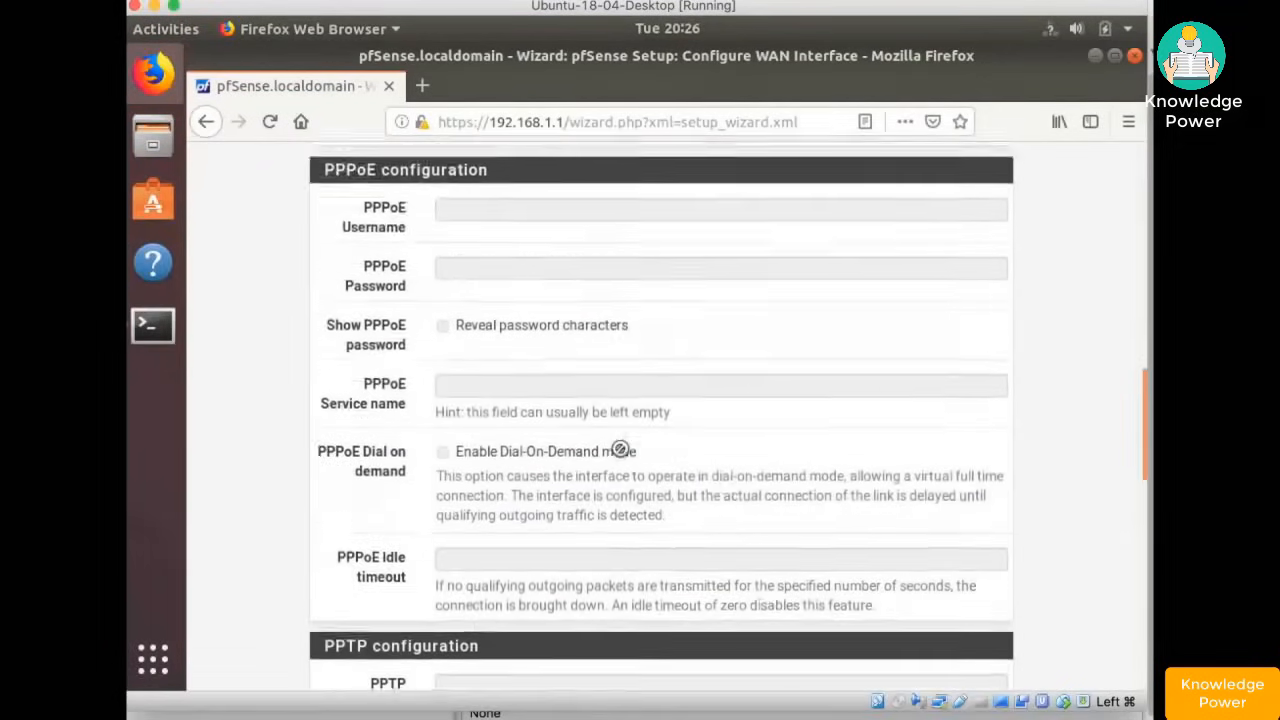
pyautogui.scroll(-10, 619, 448)
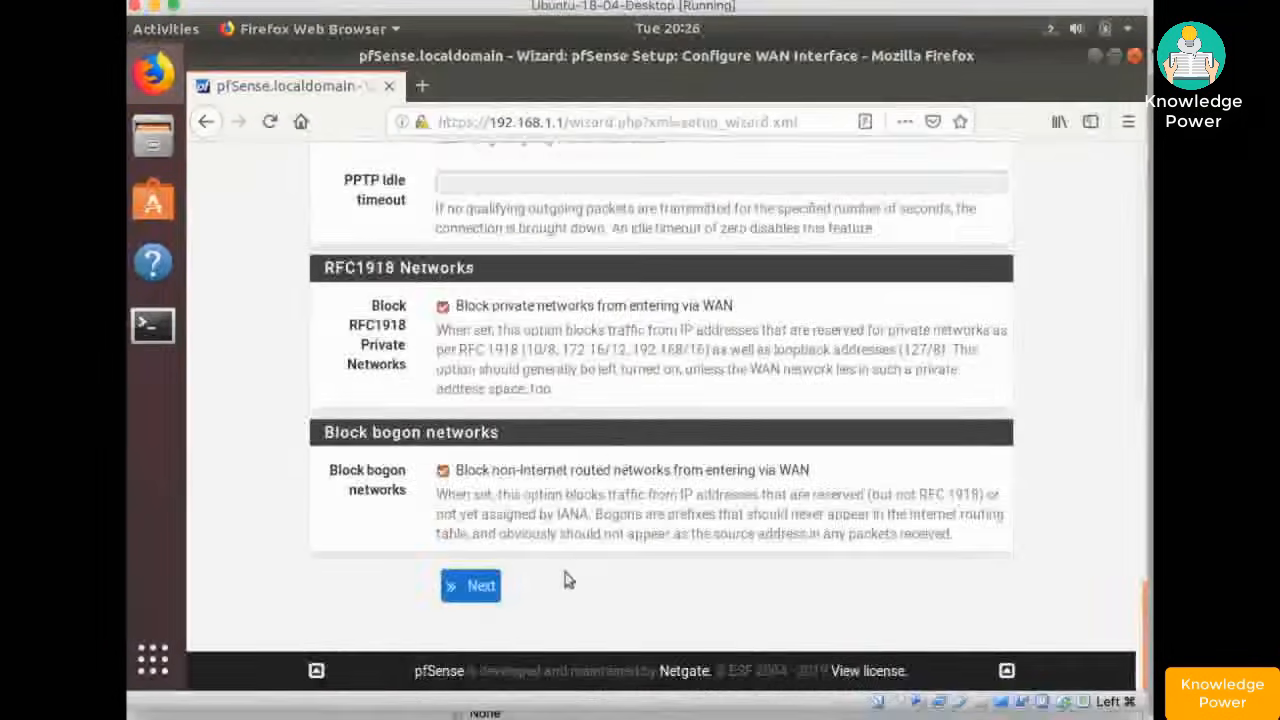
pyautogui.click(475, 586)
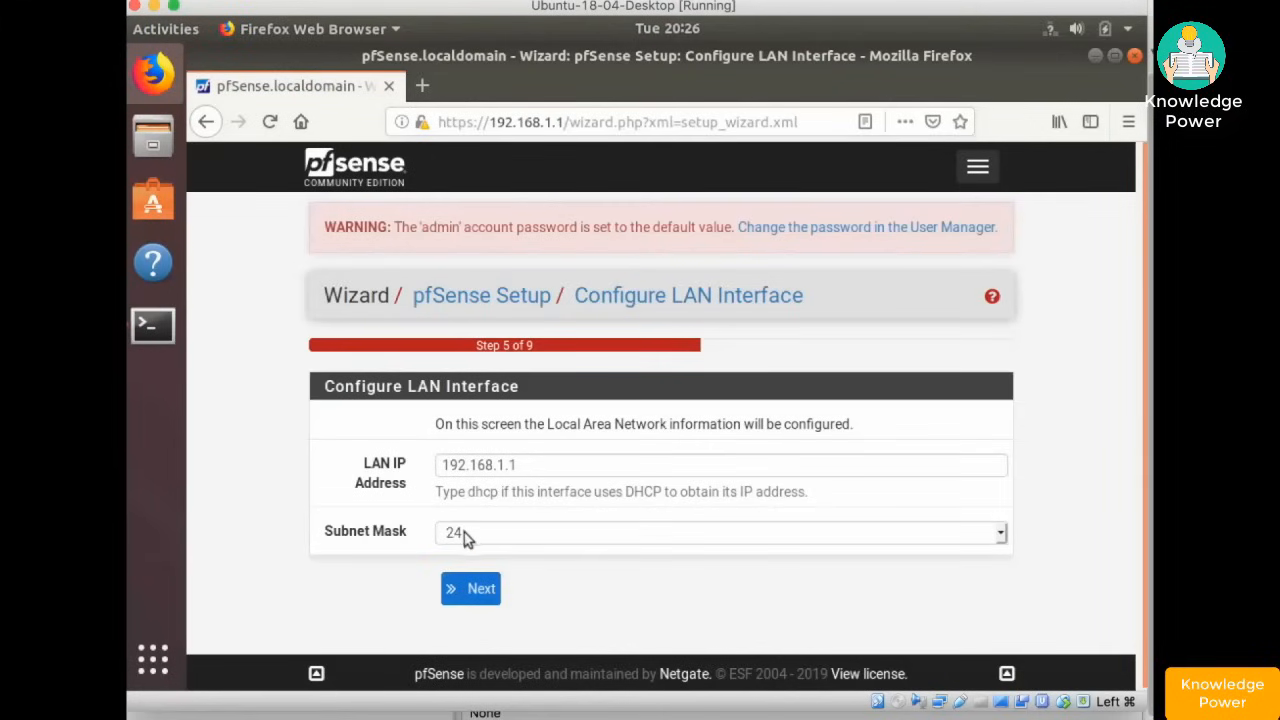
# - Keep LAN at 192.168.1.1/24, set and confirm a new admin password, and reload pfSense
pyautogui.click(463, 593)
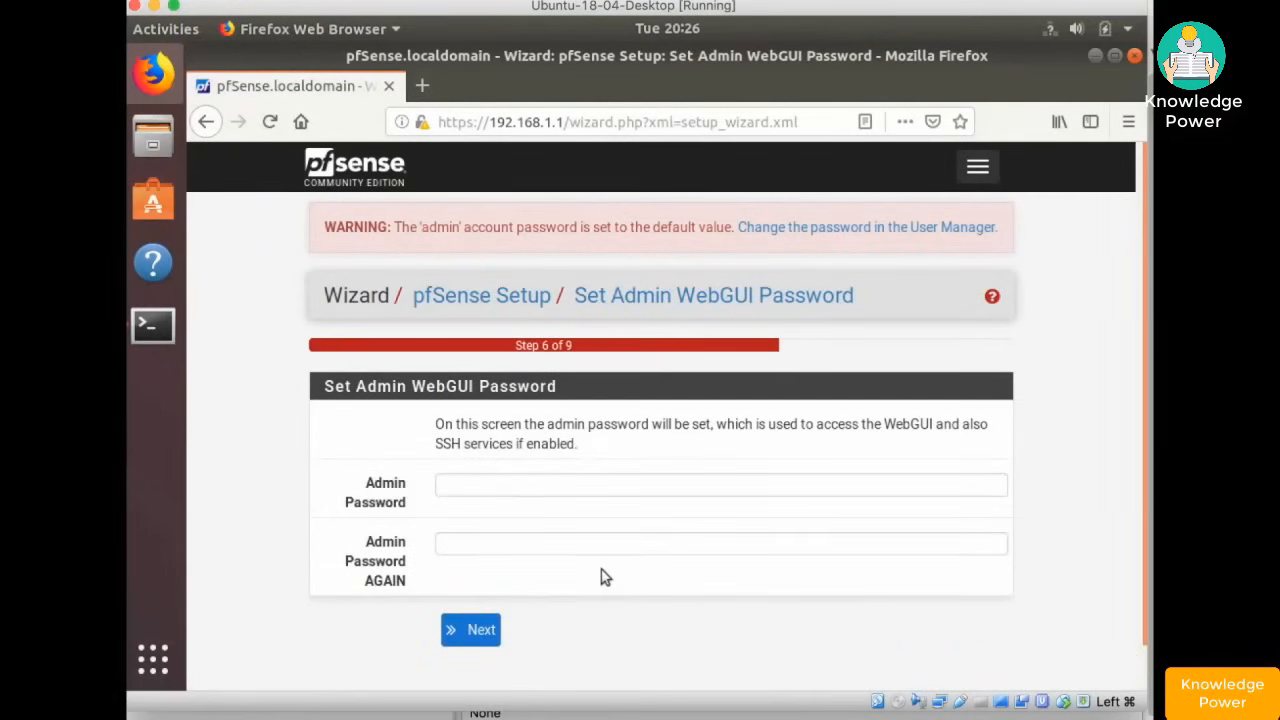
pyautogui.click(513, 487)
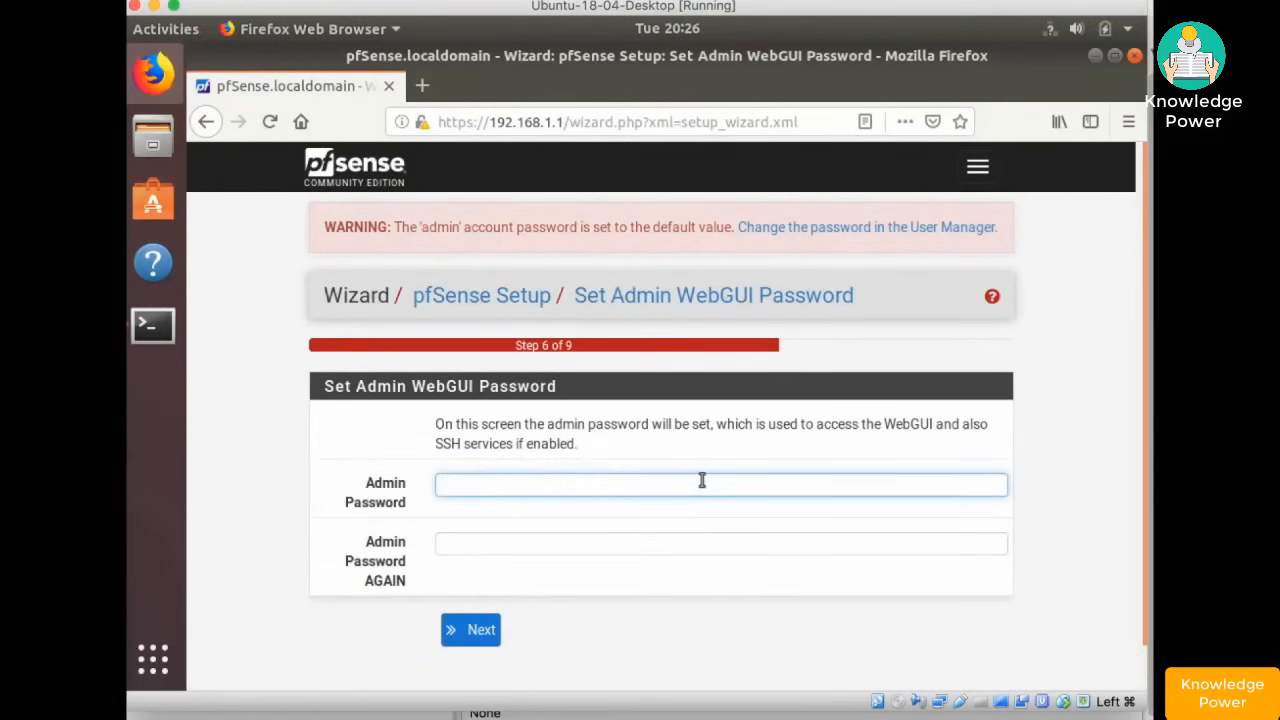
pyautogui.write('••••••••••••')
pyautogui.press('Tab')
pyautogui.write('••••••')
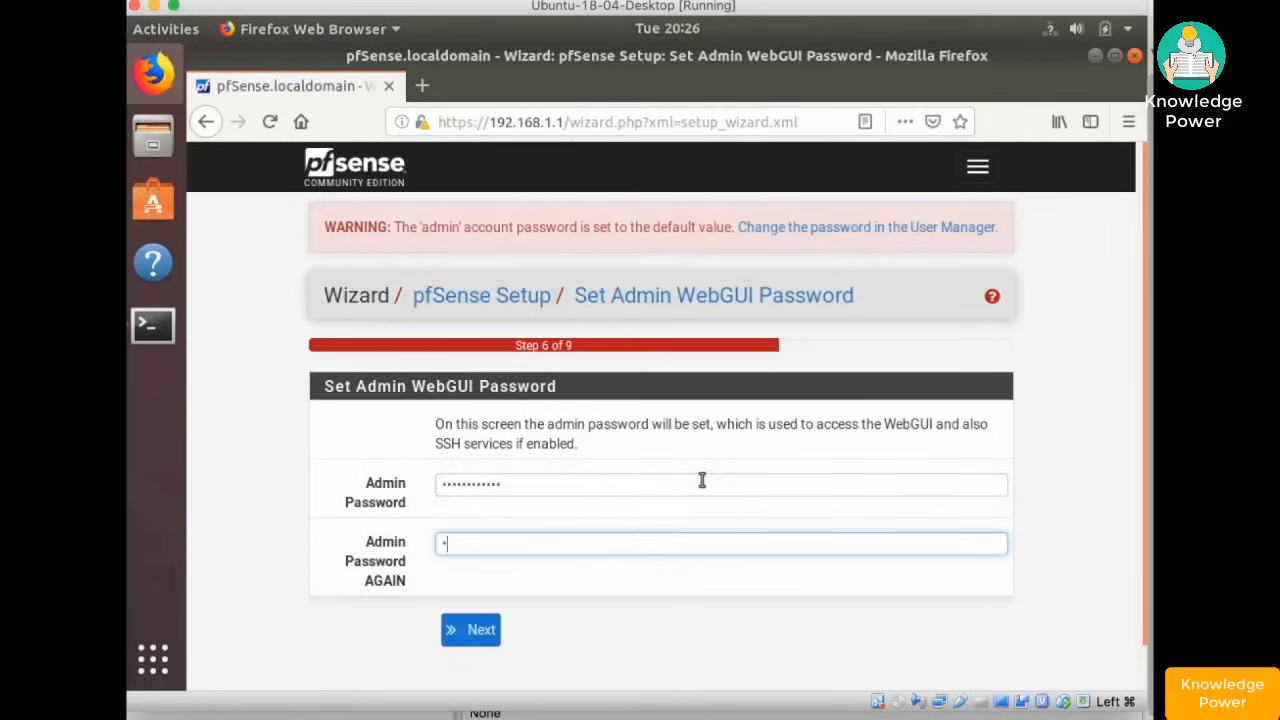
pyautogui.write('••••••')
pyautogui.click(467, 630)
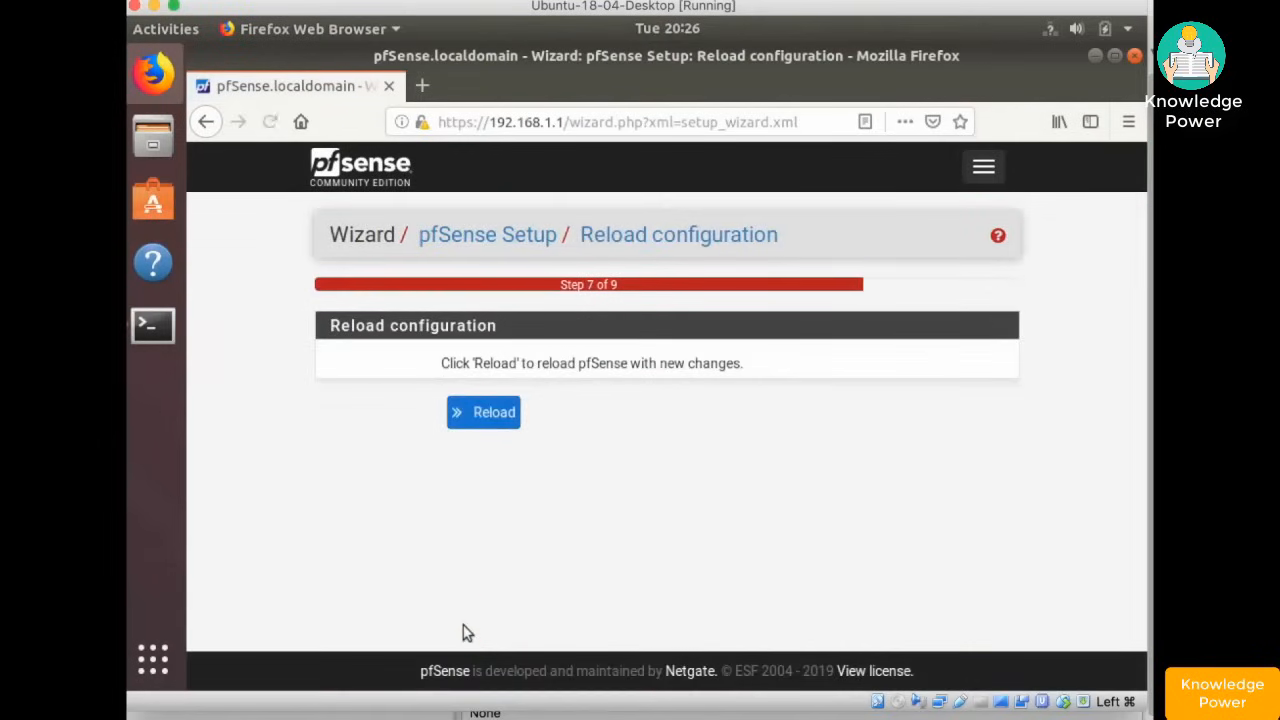
pyautogui.click(493, 420)
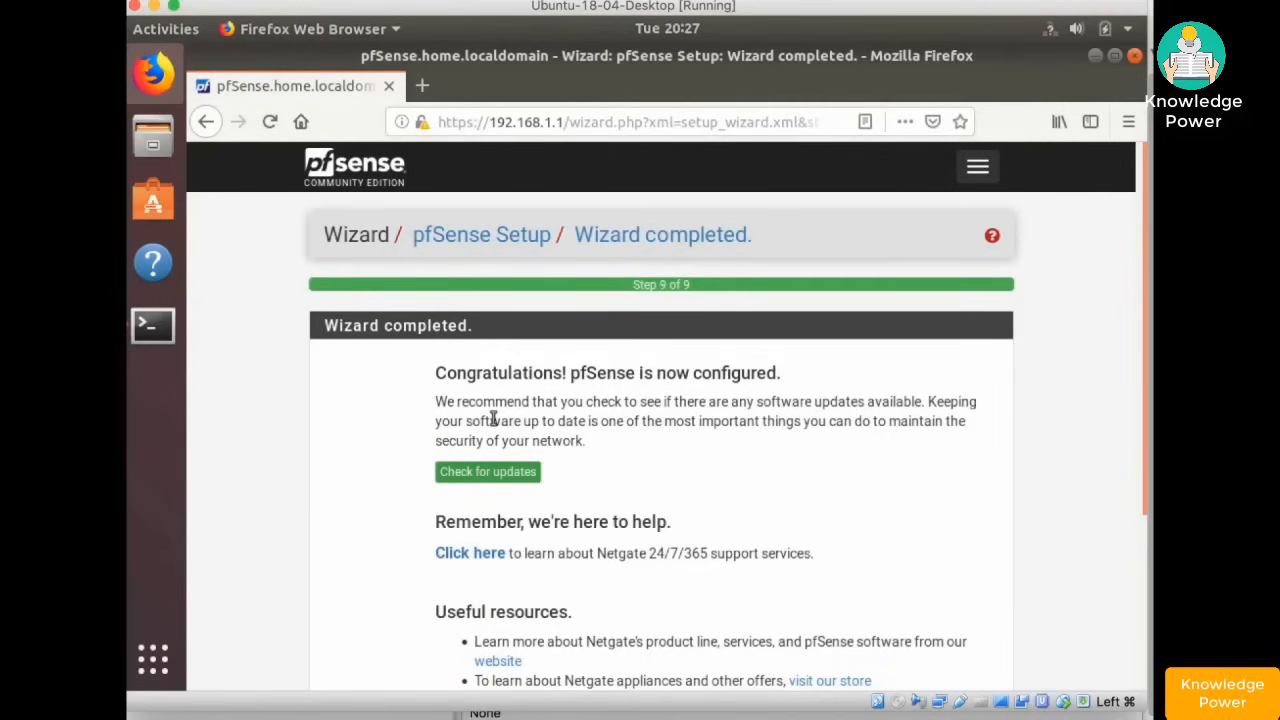
# - Check for updates and confirm upgrading the base system from 2.4.4_1 to 2.4.4_2
pyautogui.click(600, 443)
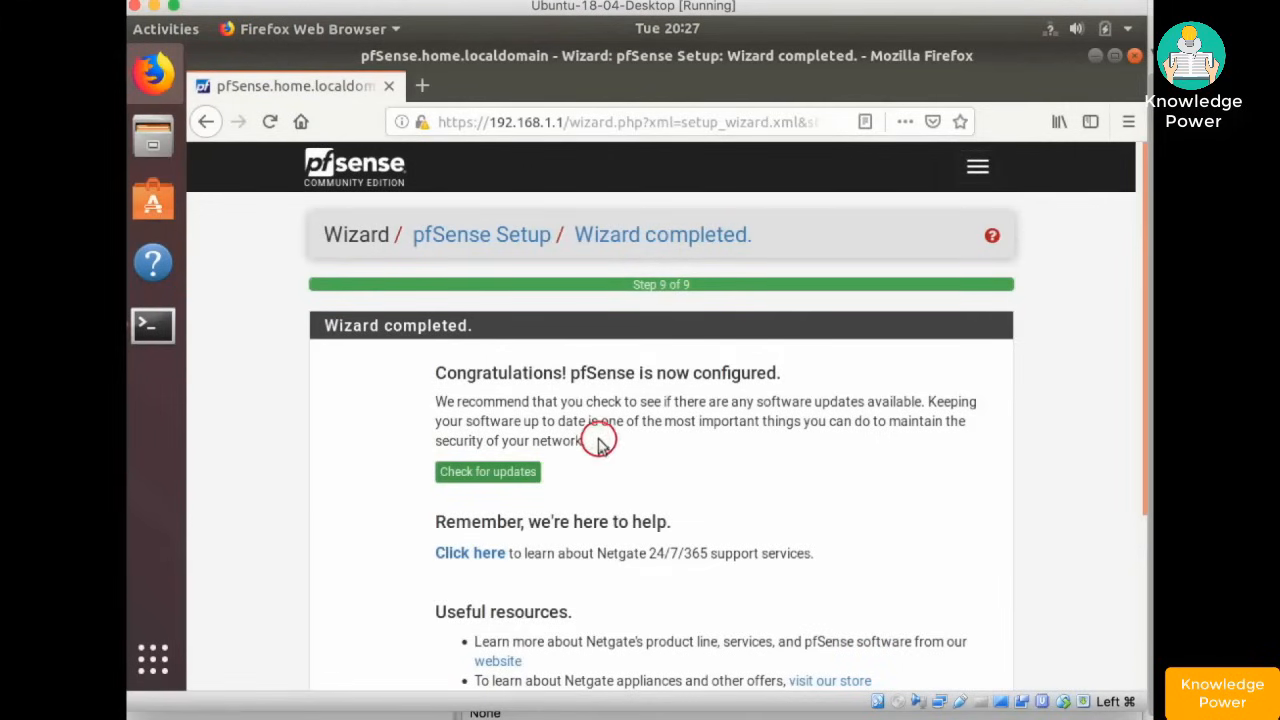
pyautogui.scroll(-4, 600, 445)
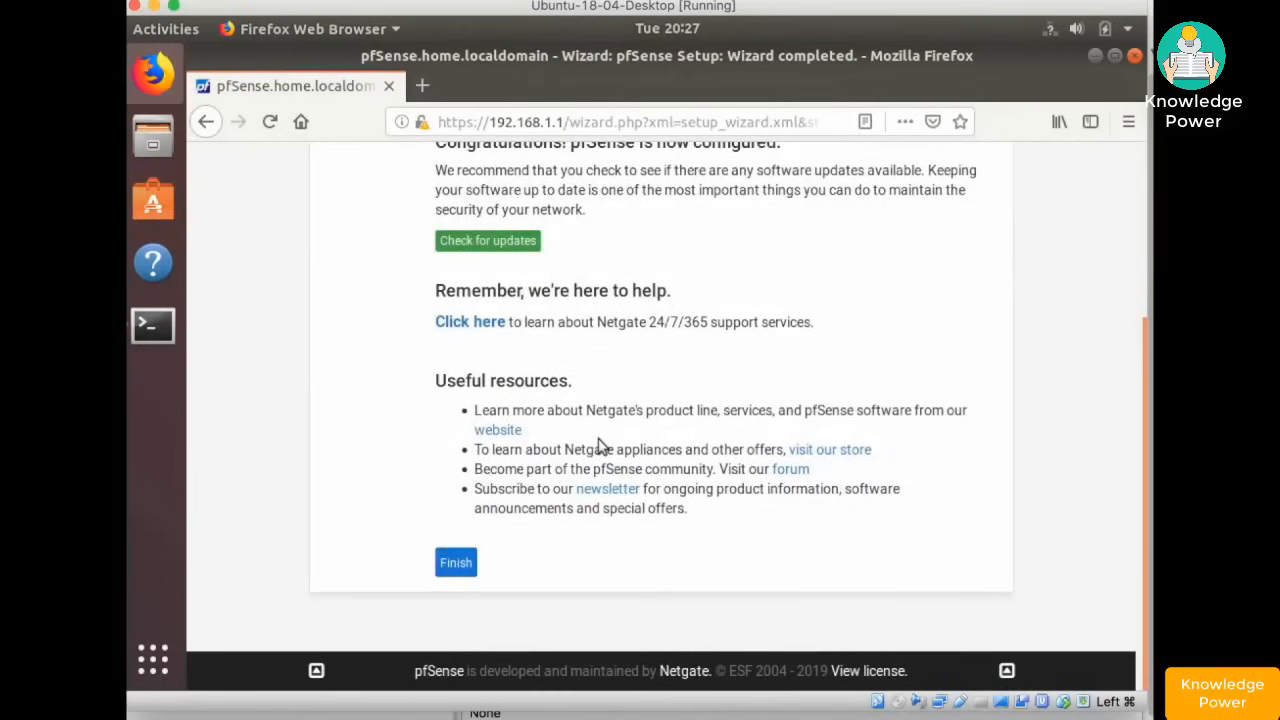
pyautogui.scroll(4, 600, 447)
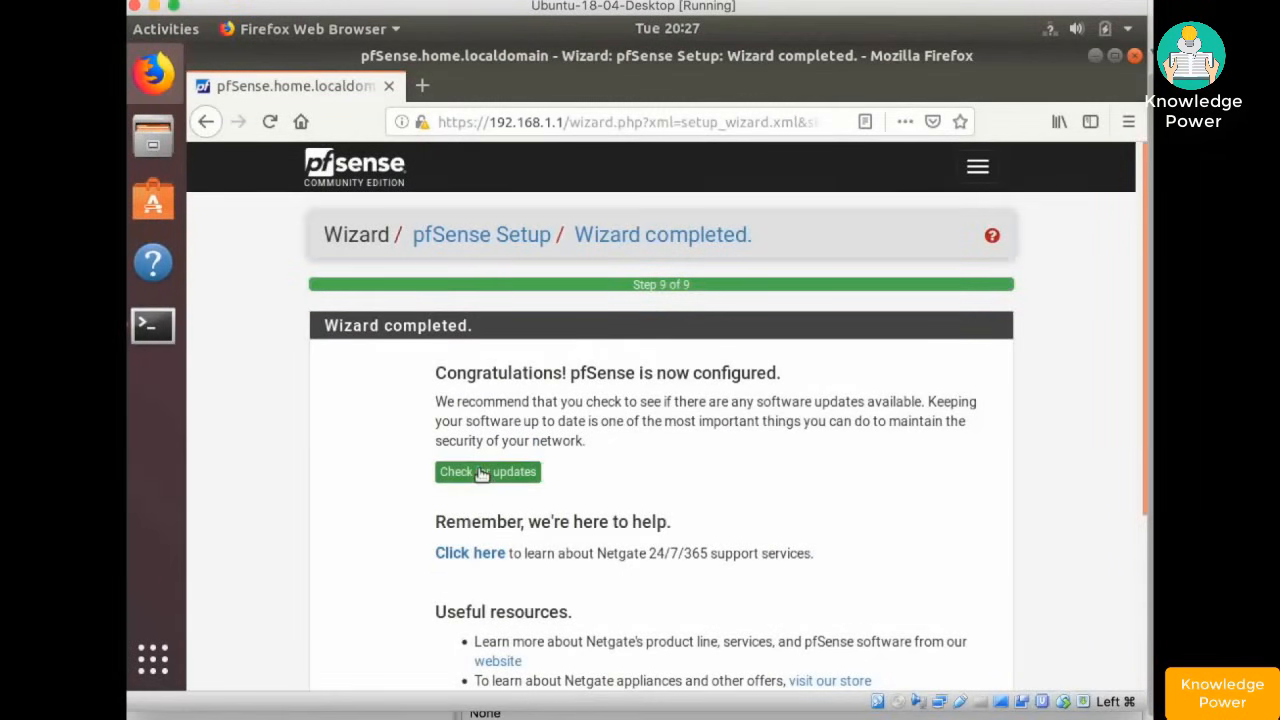
pyautogui.click(480, 472)
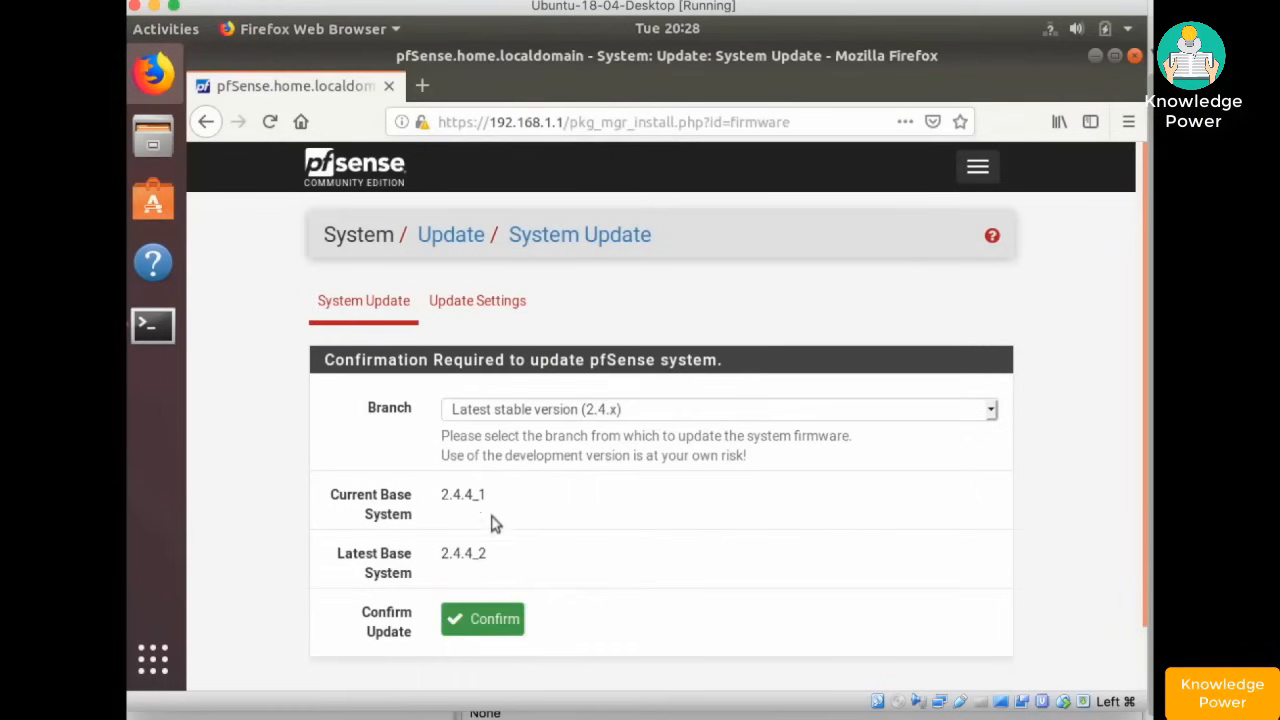
pyautogui.click(500, 620)
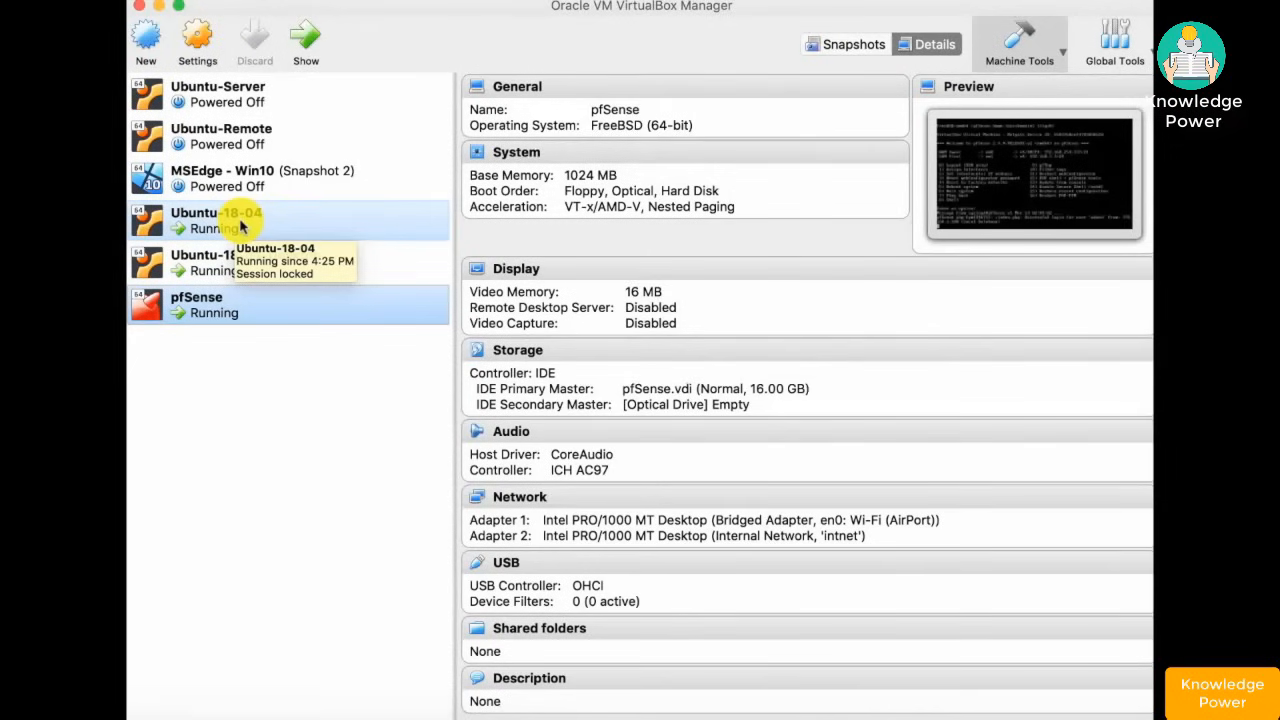
# - Restore the Ubuntu-18-04-Desktop VM window showing its Terminal
pyautogui.click(1150, 716)
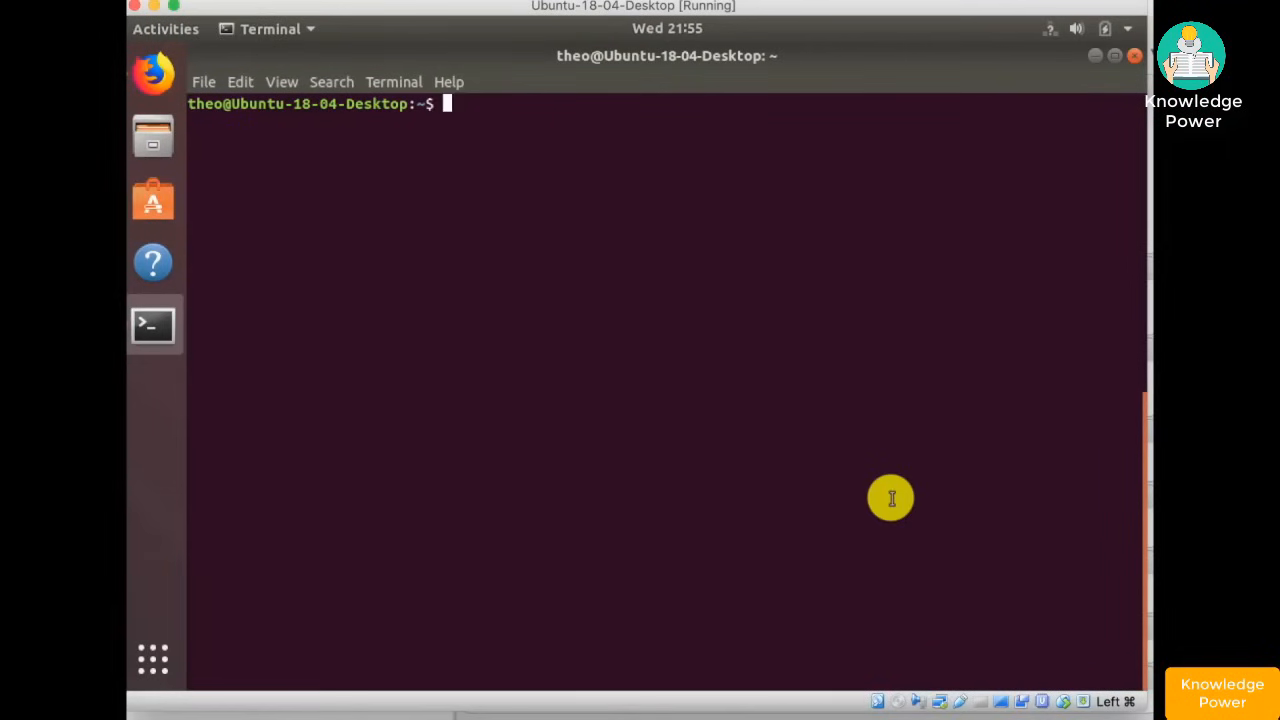
pyautogui.write('ping ww')
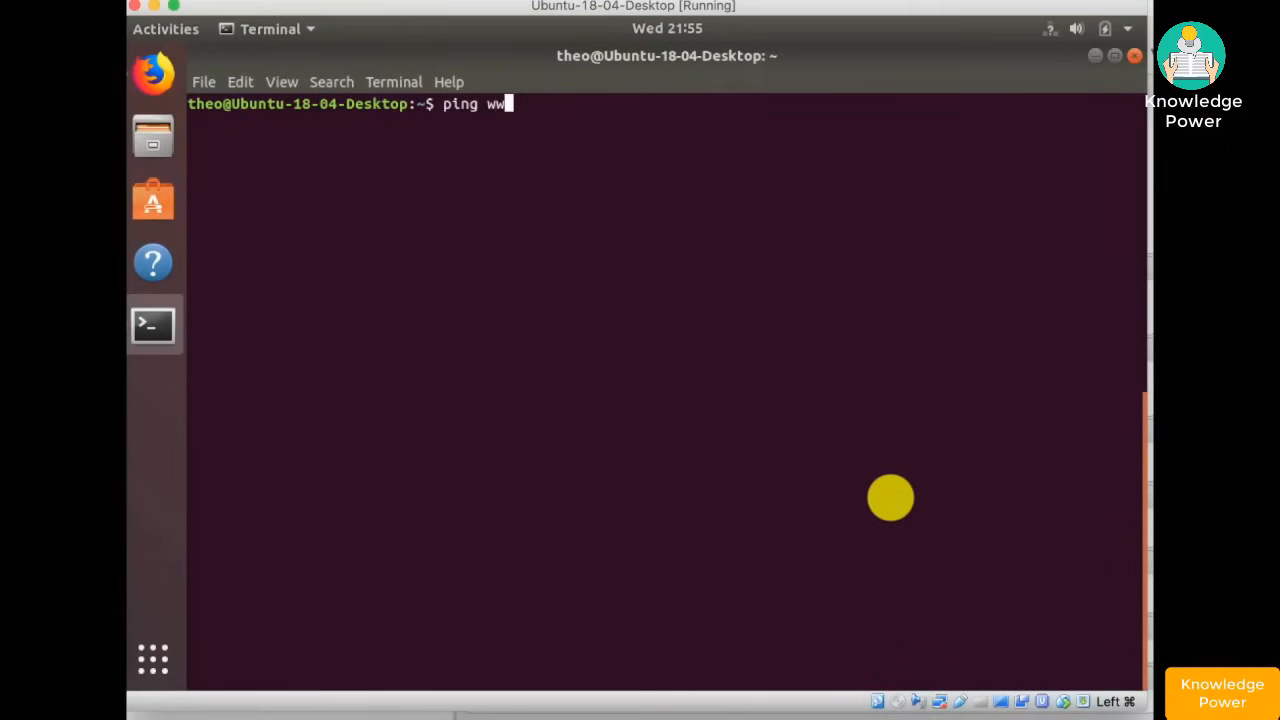
pyautogui.write('w.google.co')
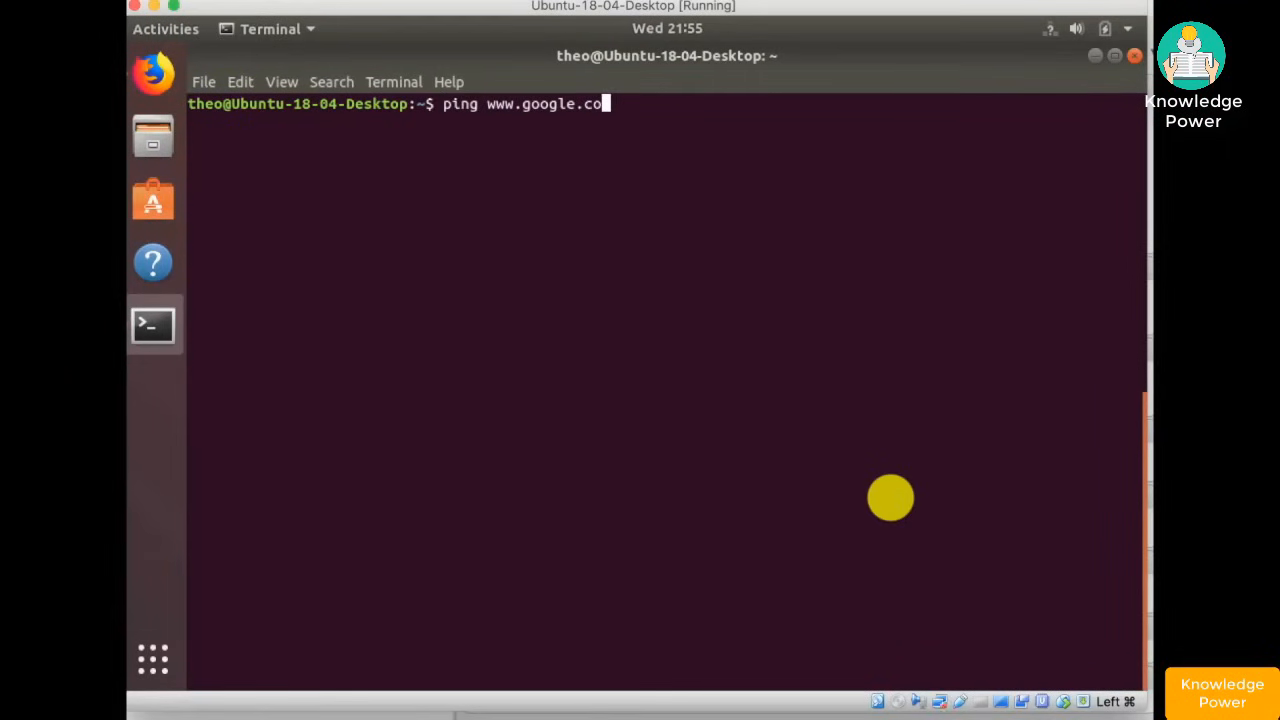
pyautogui.write('m')
pyautogui.press('Return')
pyautogui.hotkey('ctrl', 'c')
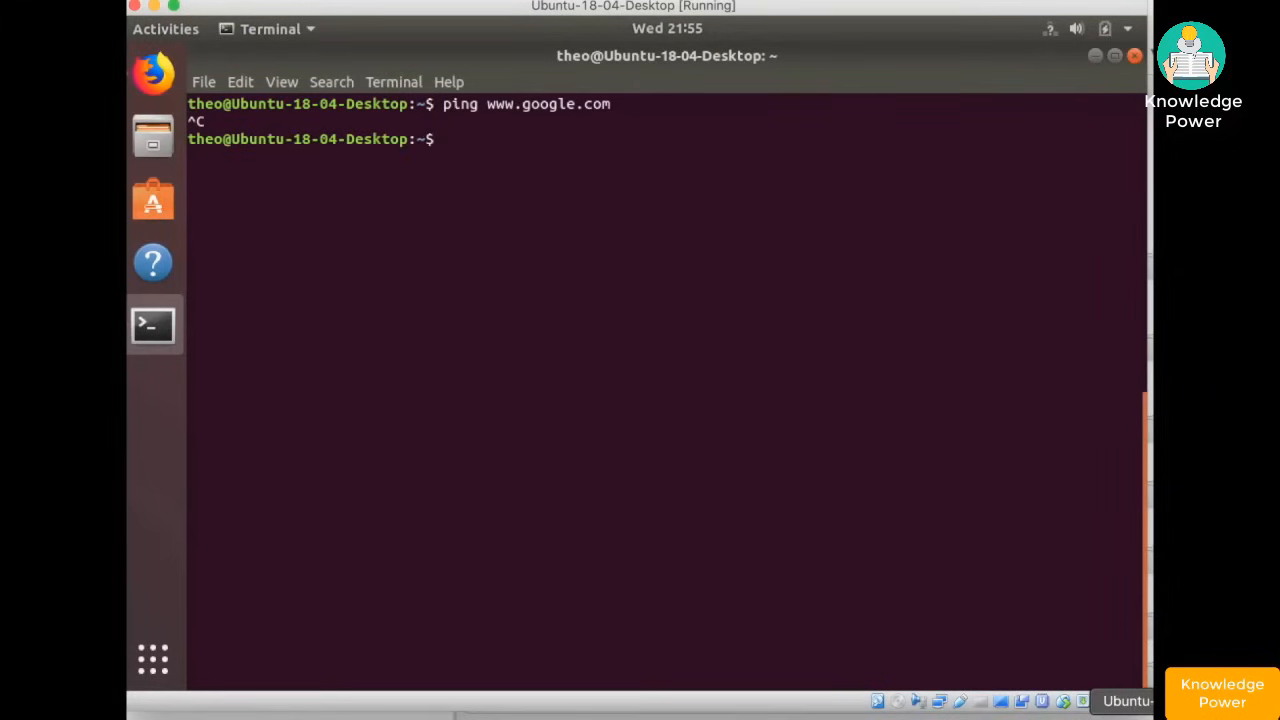
pyautogui.click(1128, 695)
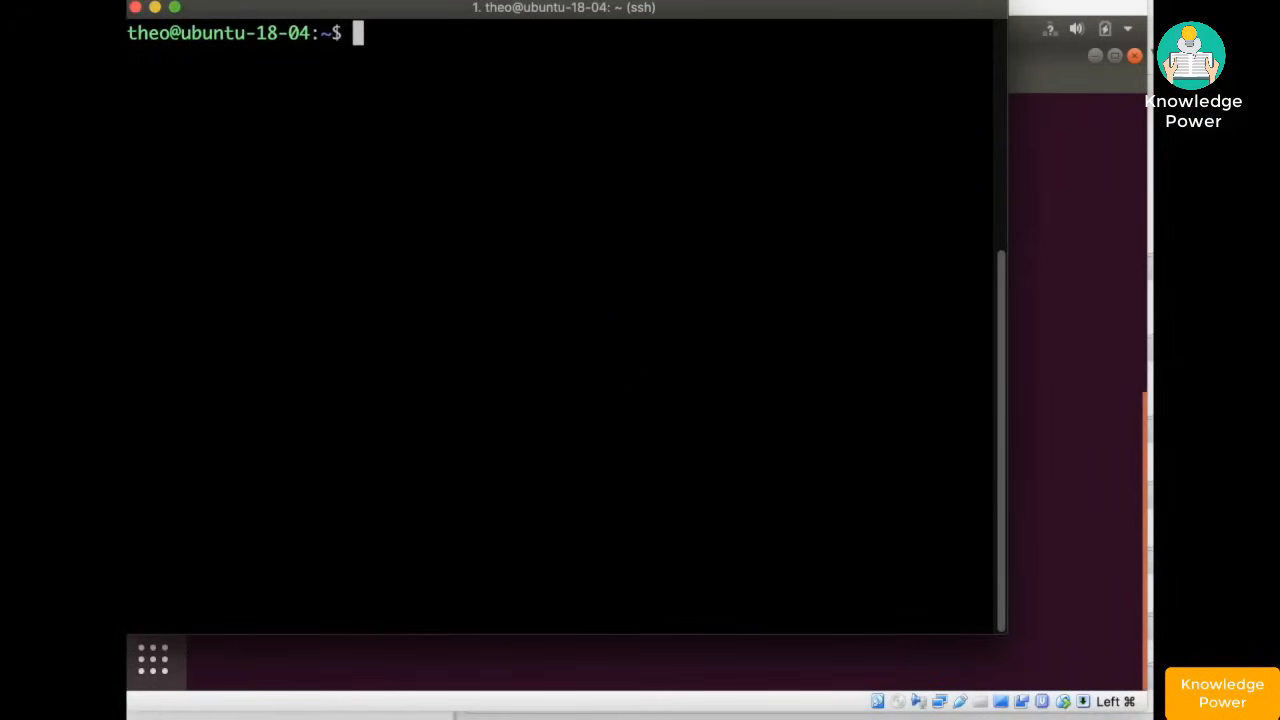
pyautogui.write('ping www')
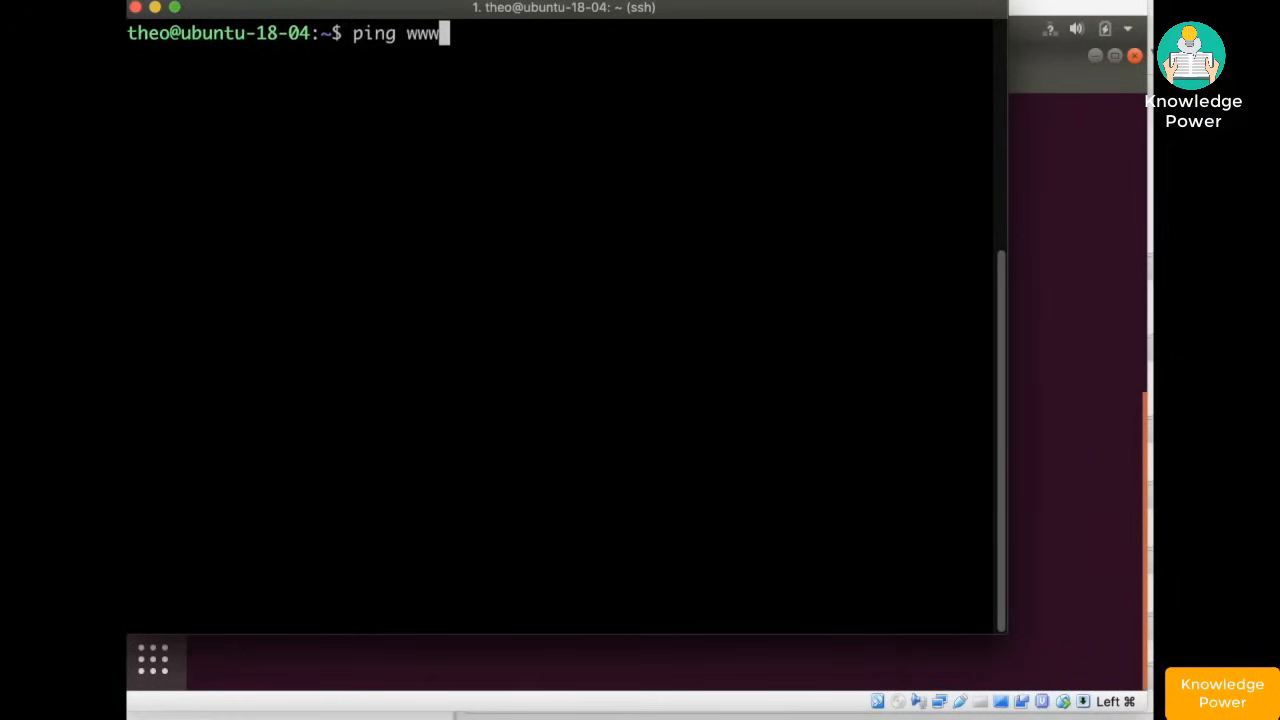
pyautogui.write('.google.com')
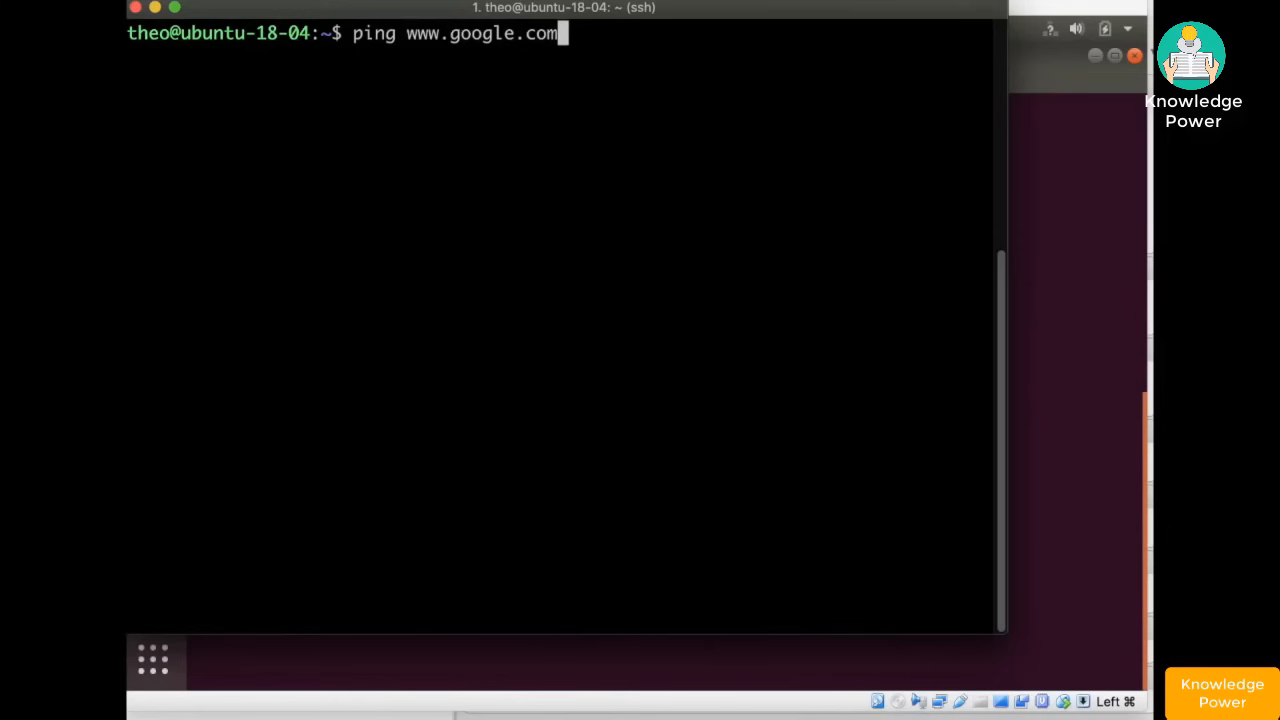
pyautogui.press('Return')
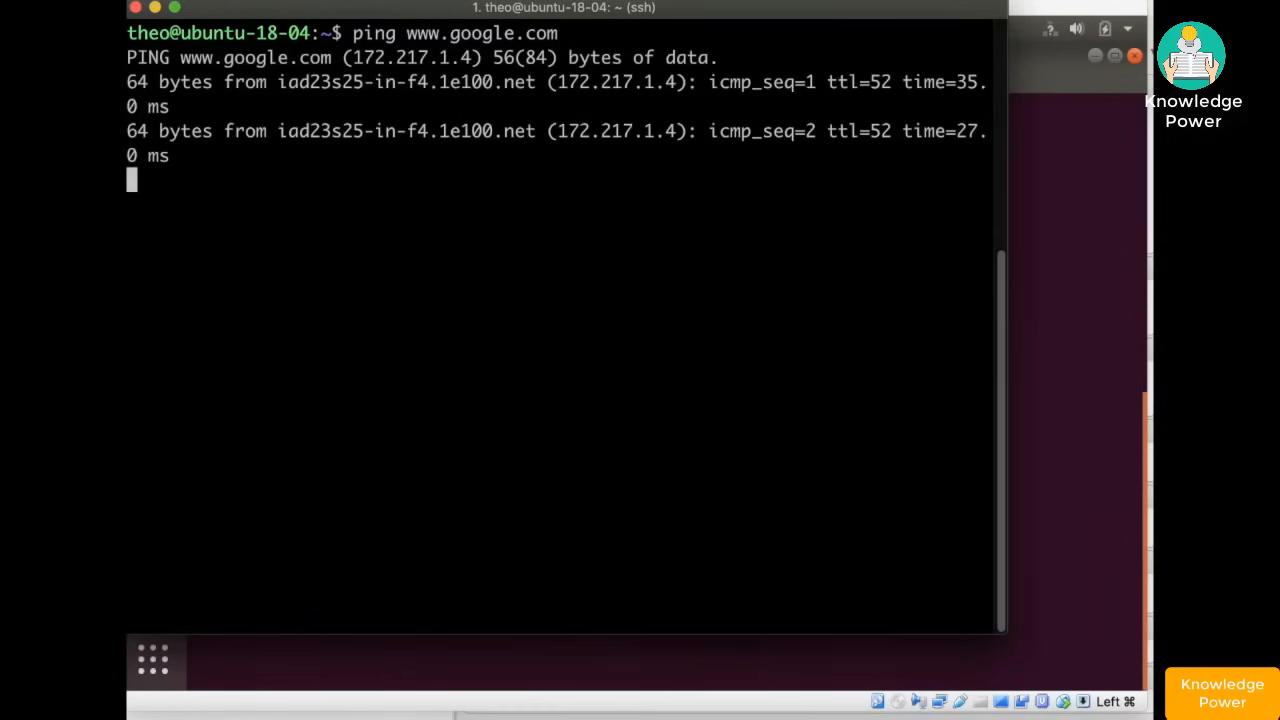
pyautogui.hotkey('ctrl', 'c')
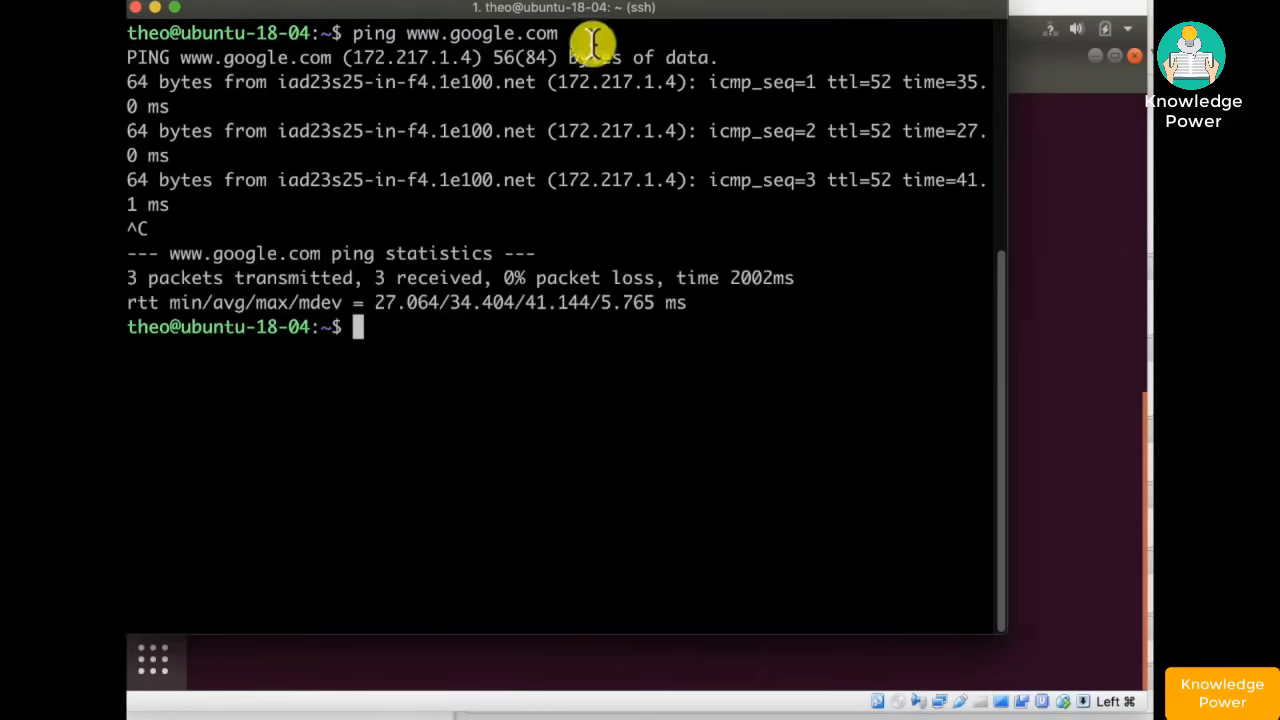
pyautogui.moveTo(354, 57); pyautogui.dragTo(458, 52)
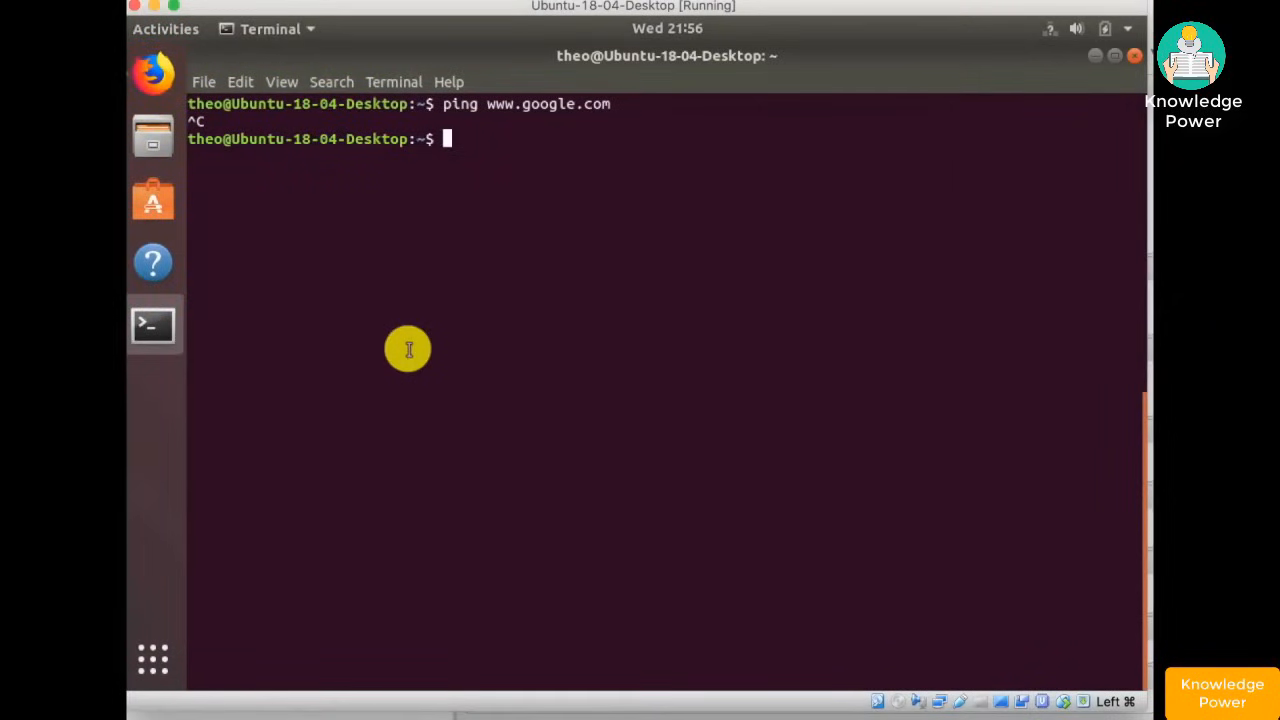
# - Ping 172.217.1.4 from the VM until 0% loss is shown, then switch to Firefox
pyautogui.write('ping 172.217.1.')
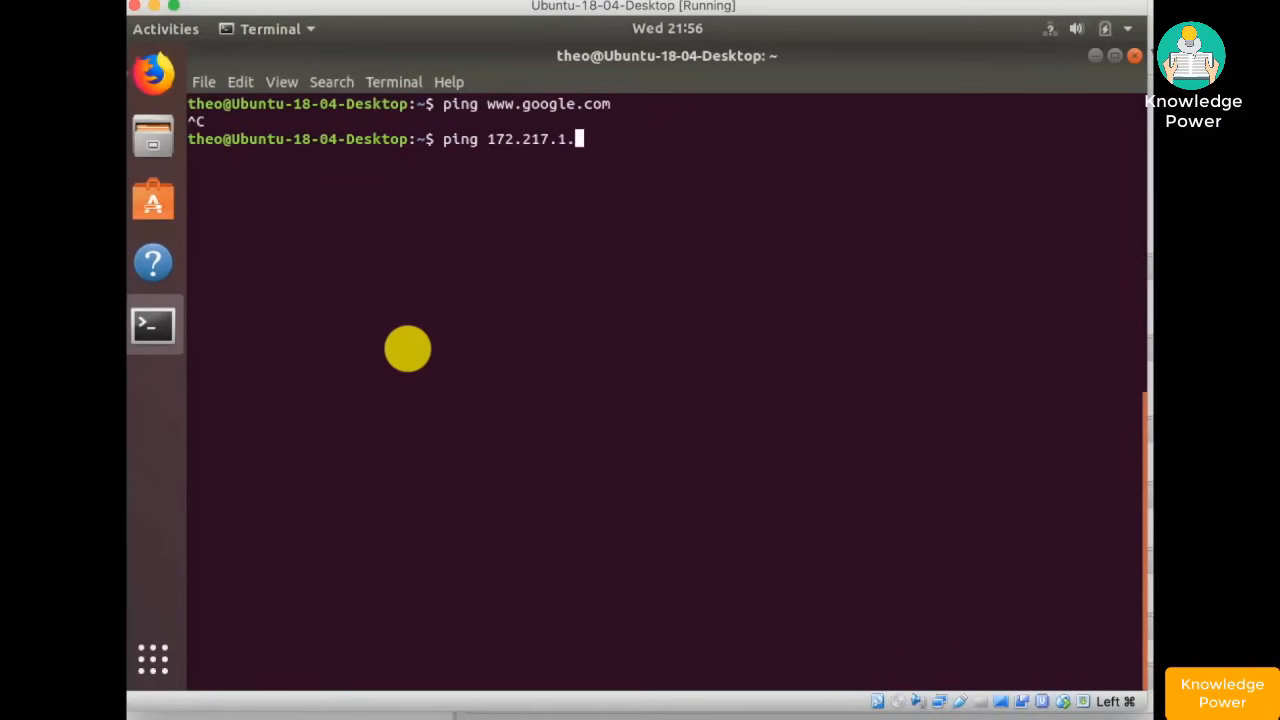
pyautogui.write('4')
pyautogui.press('Return')
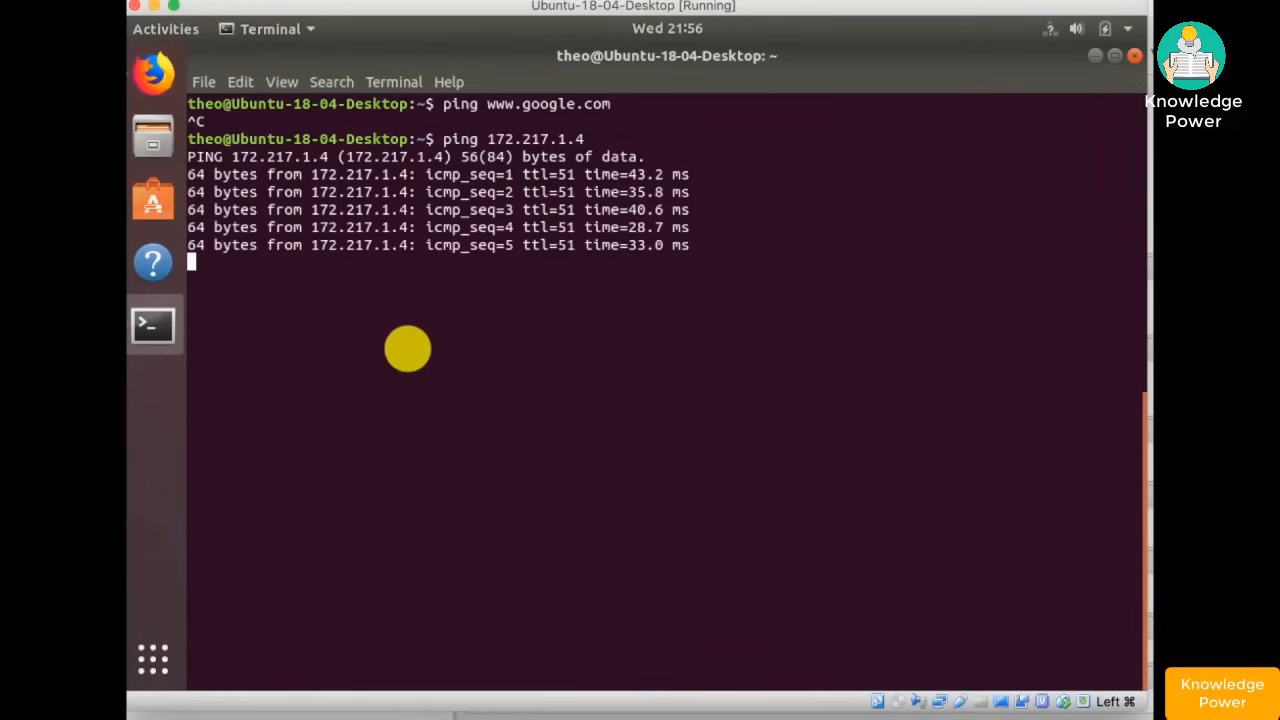
pyautogui.hotkey('ctrl', 'c')
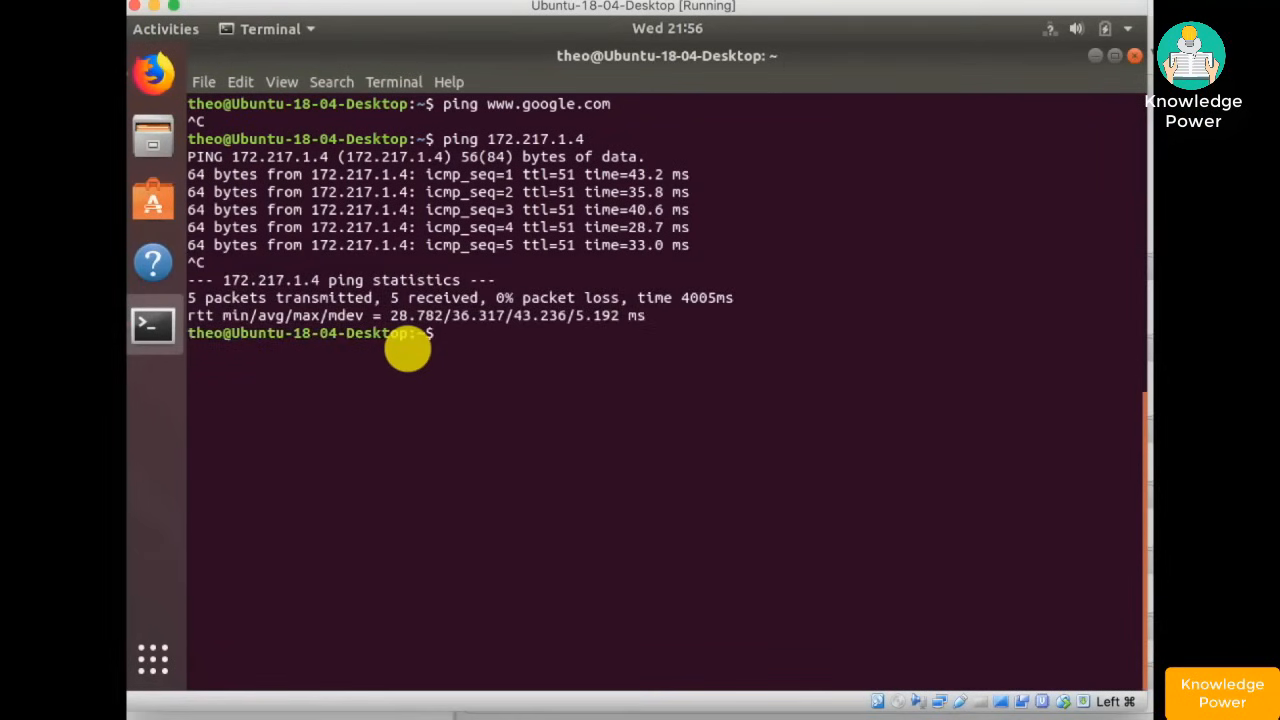
pyautogui.click(153, 73)
pyautogui.click(558, 130)
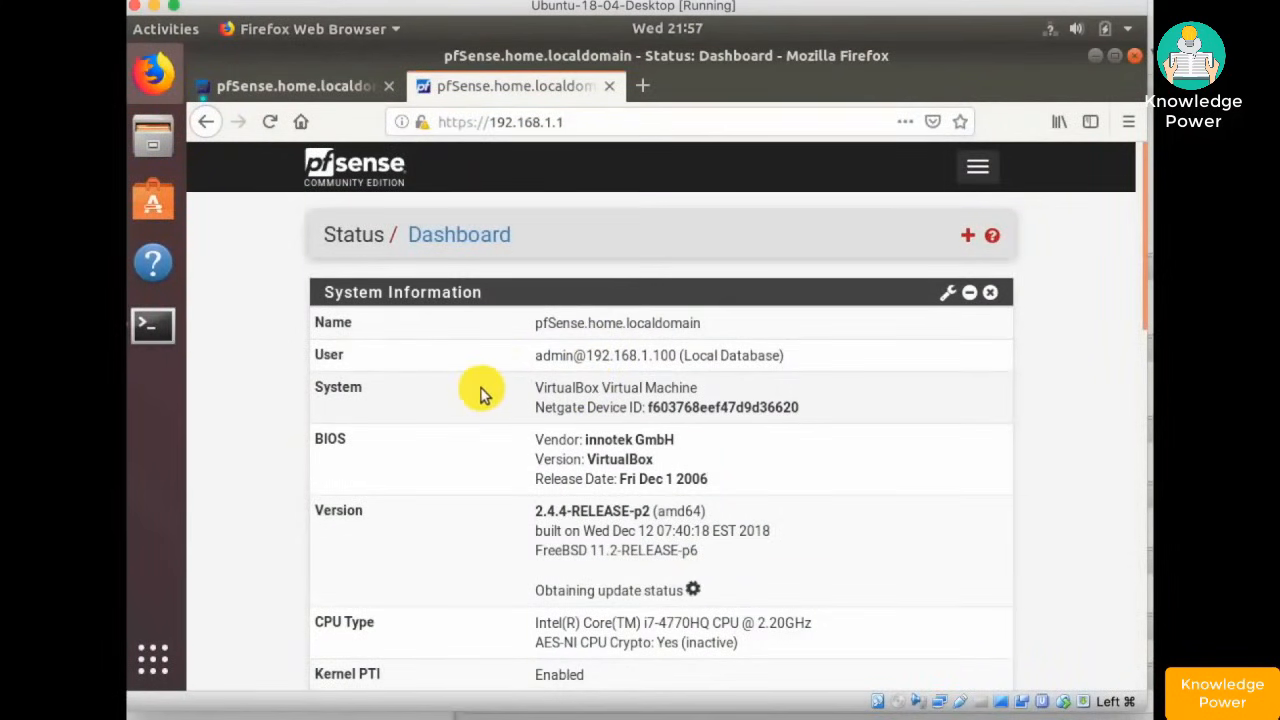
# - Go to Services > DHCP Server for LAN and scroll down to the blank DNS server fields
pyautogui.click(268, 310)
pyautogui.click(978, 172)
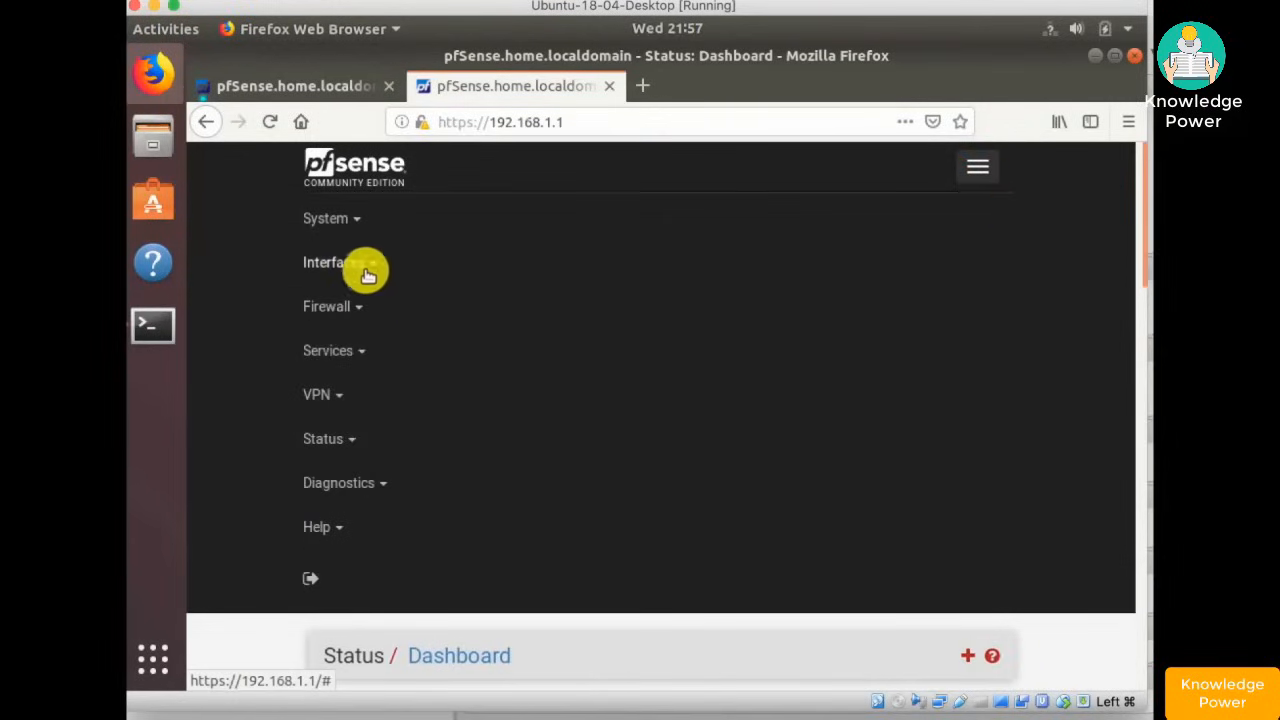
pyautogui.click(337, 348)
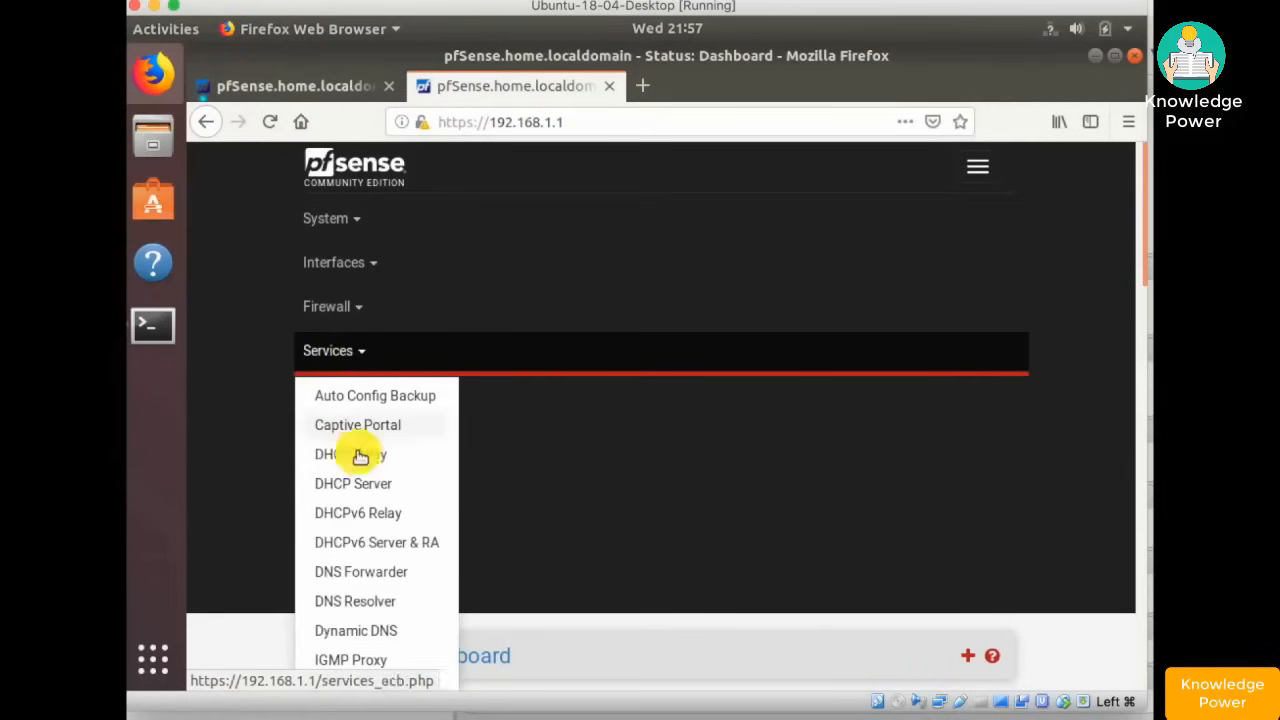
pyautogui.click(385, 485)
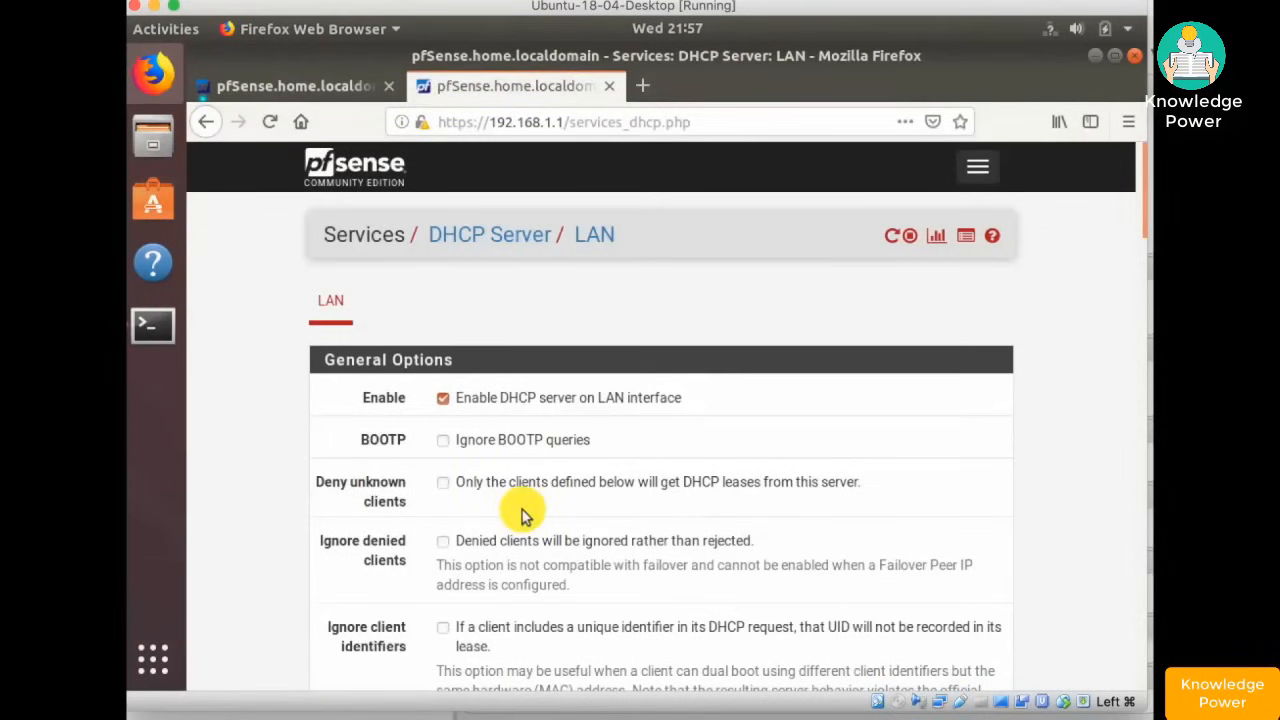
pyautogui.scroll(-1, 980, 451)
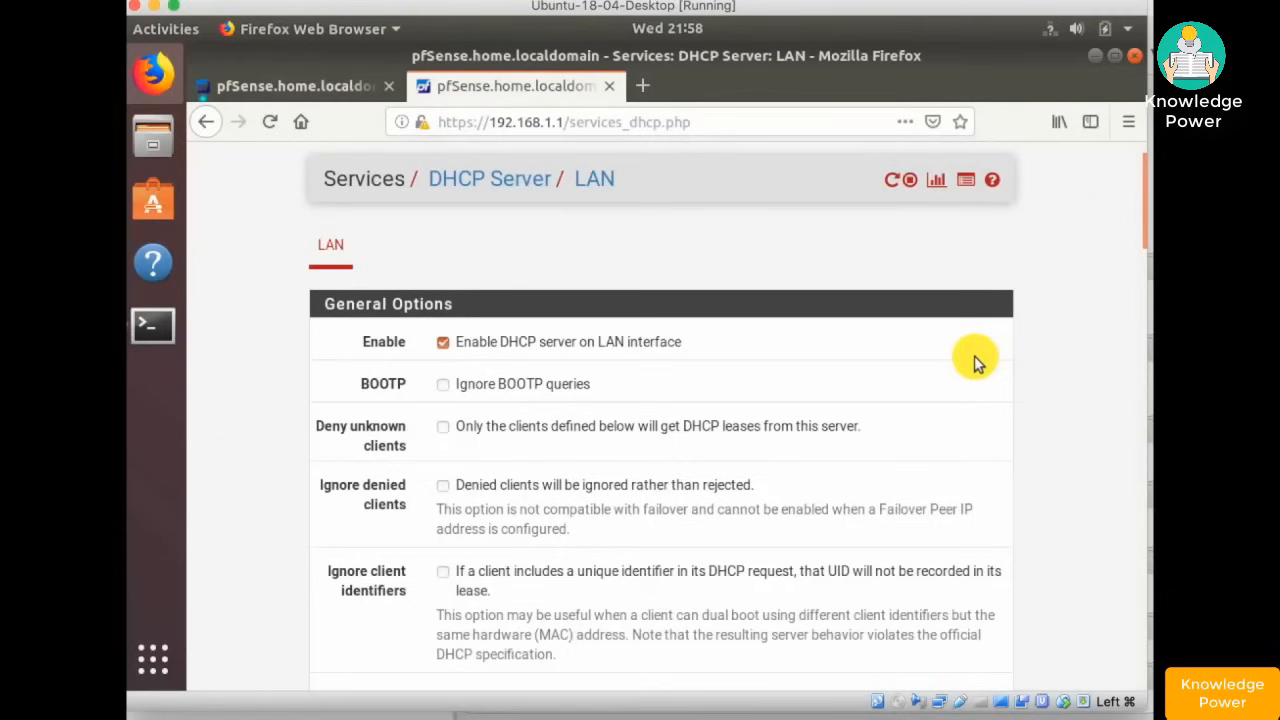
pyautogui.moveTo(1140, 236); pyautogui.dragTo(1143, 288)
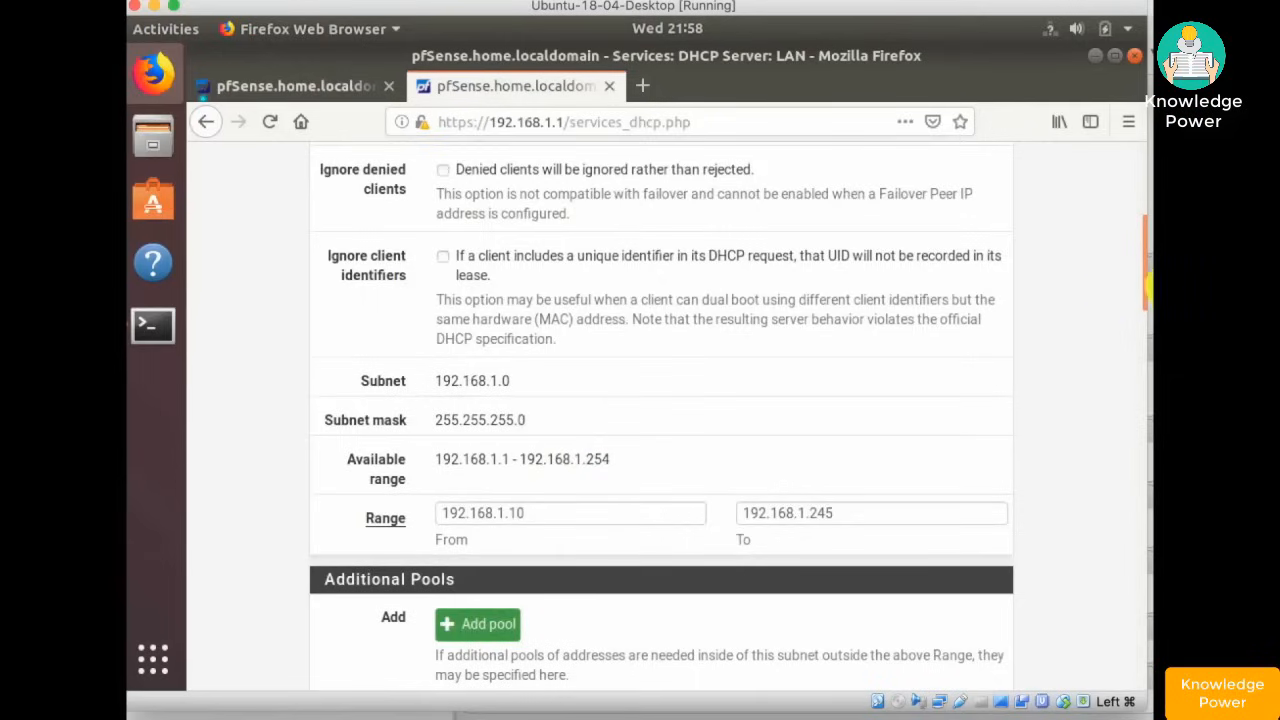
pyautogui.moveTo(1142, 288); pyautogui.dragTo(1145, 399)
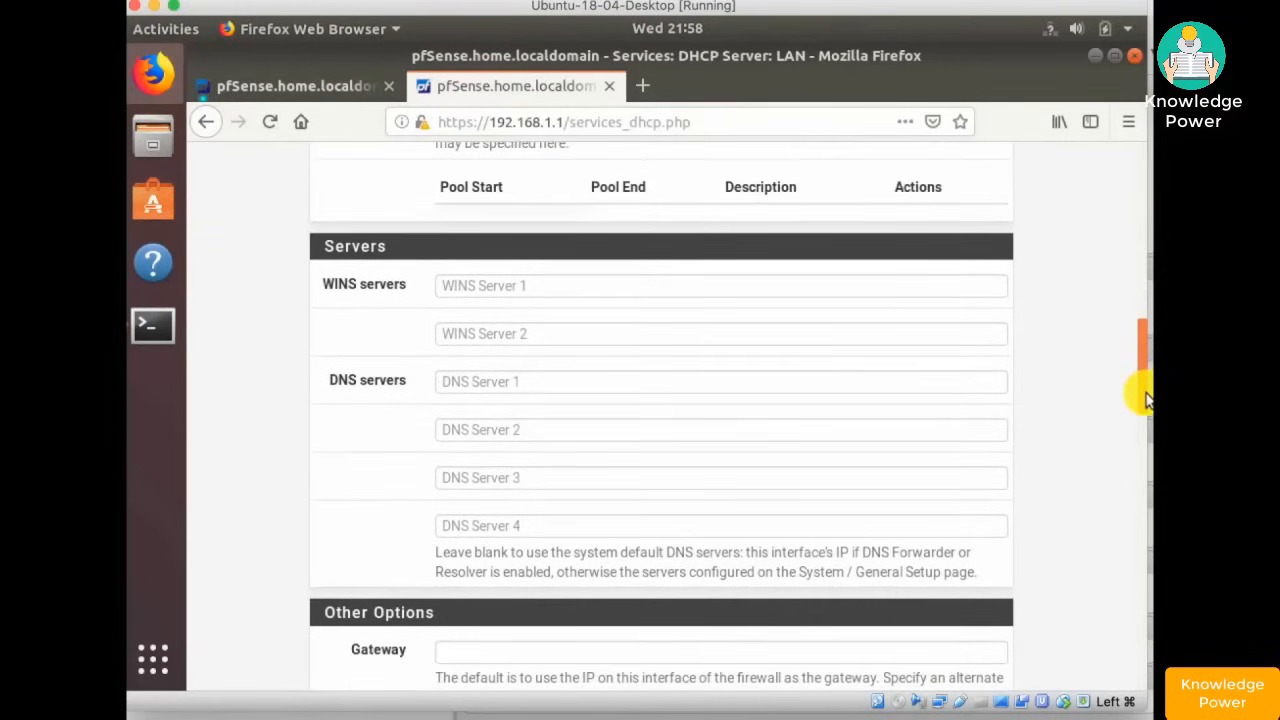
# - Enter 8.8.8.8 as DNS Server 1 and the secondary Google DNS address, then save the LAN DHCP settings
pyautogui.click(581, 381)
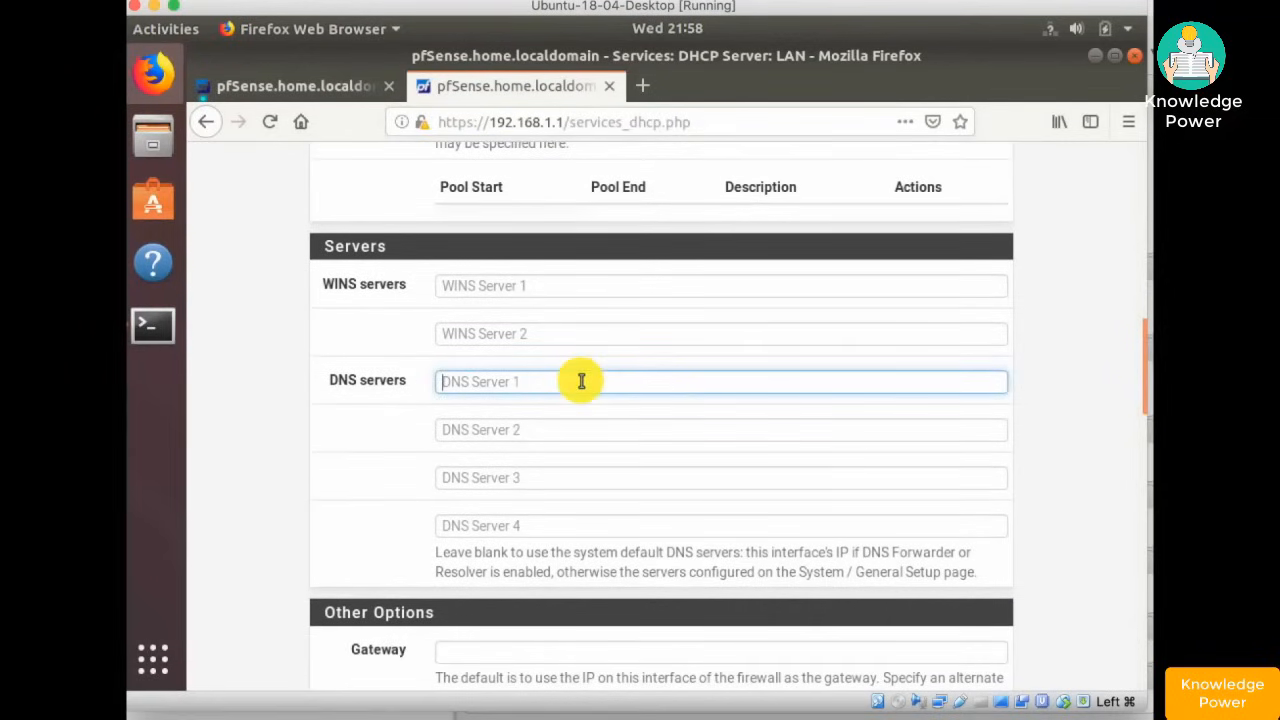
pyautogui.write('8.8.8.8')
pyautogui.press('Tab')
pyautogui.write('8')
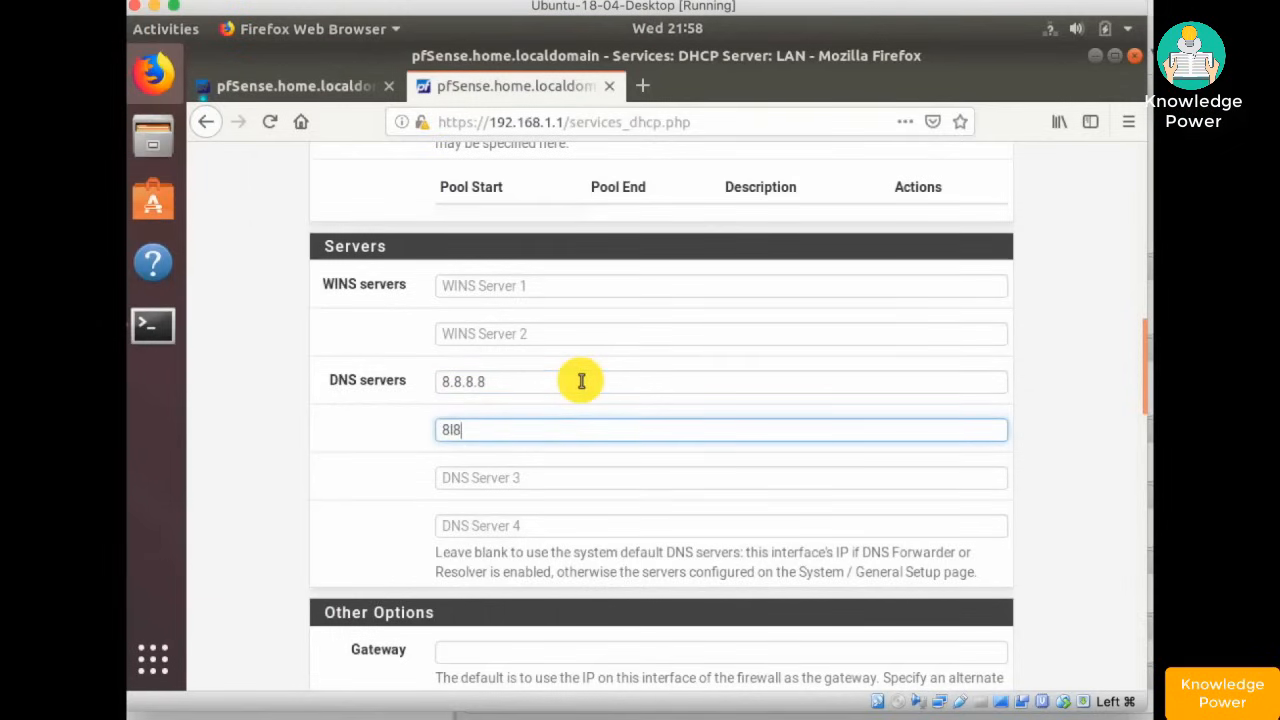
pyautogui.write('.8')
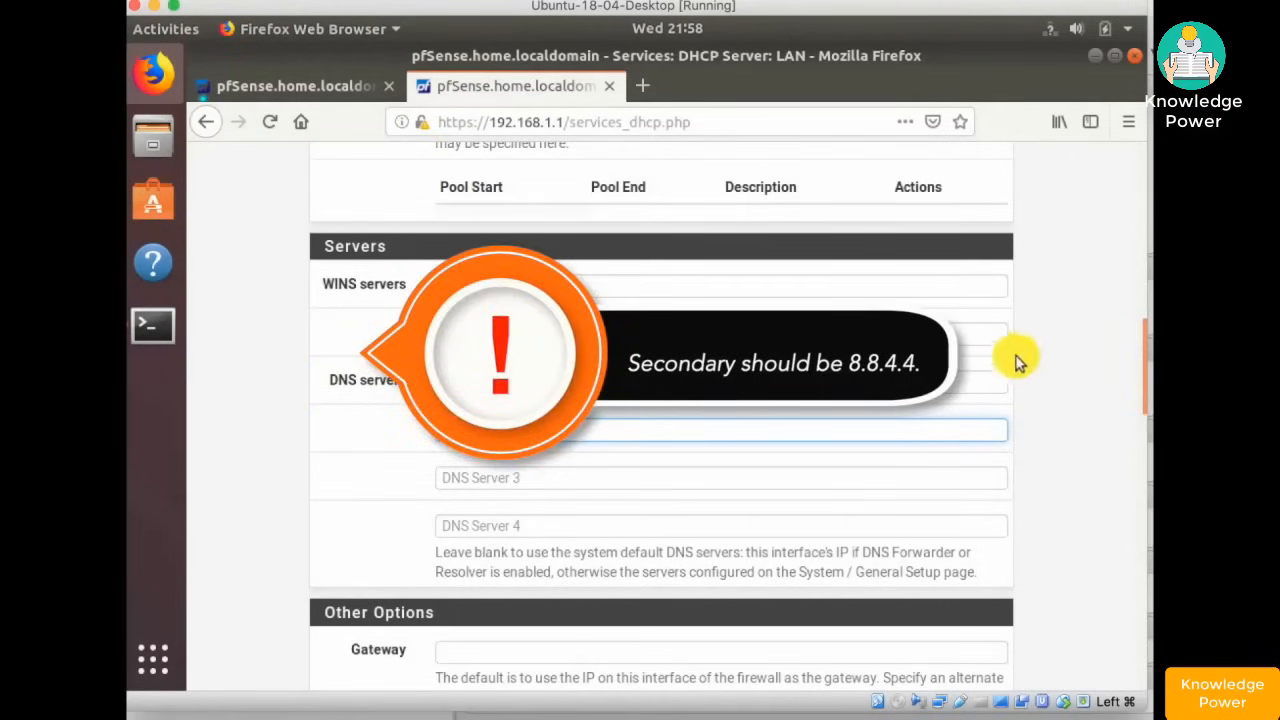
pyautogui.moveTo(1143, 366); pyautogui.dragTo(1145, 645)
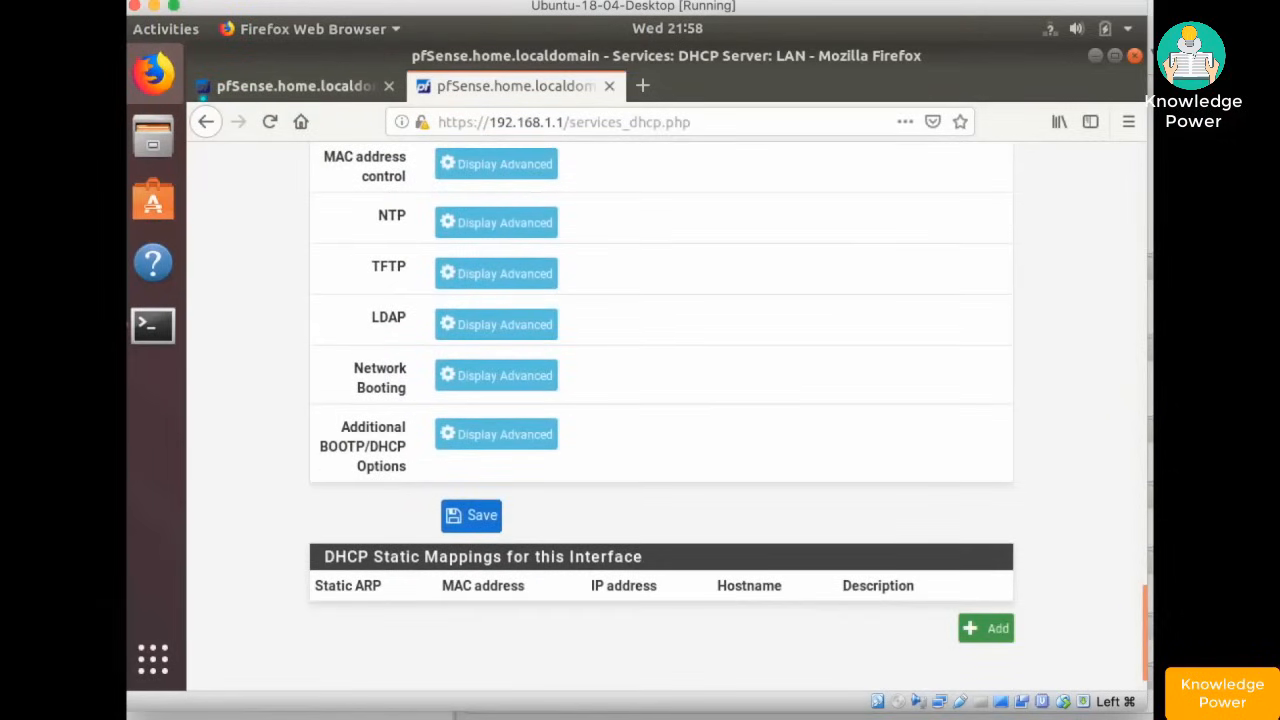
pyautogui.click(468, 515)
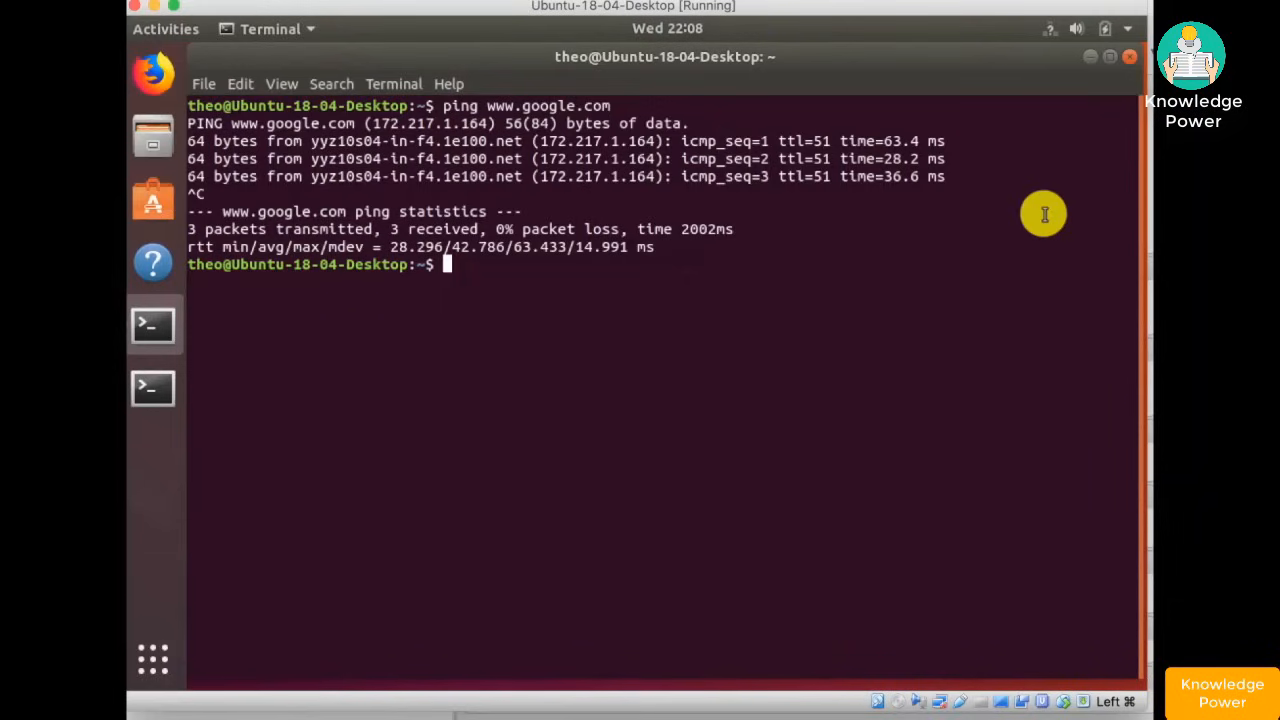
pyautogui.click(153, 72)
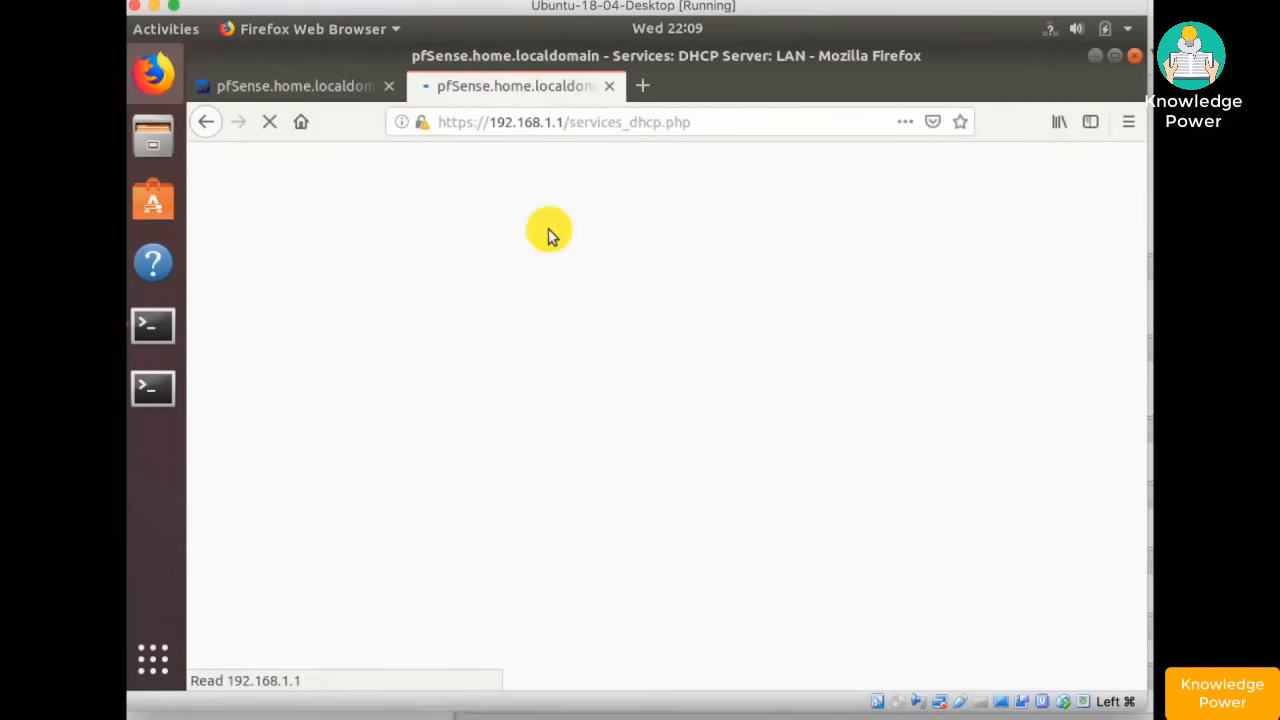
pyautogui.click(642, 91)
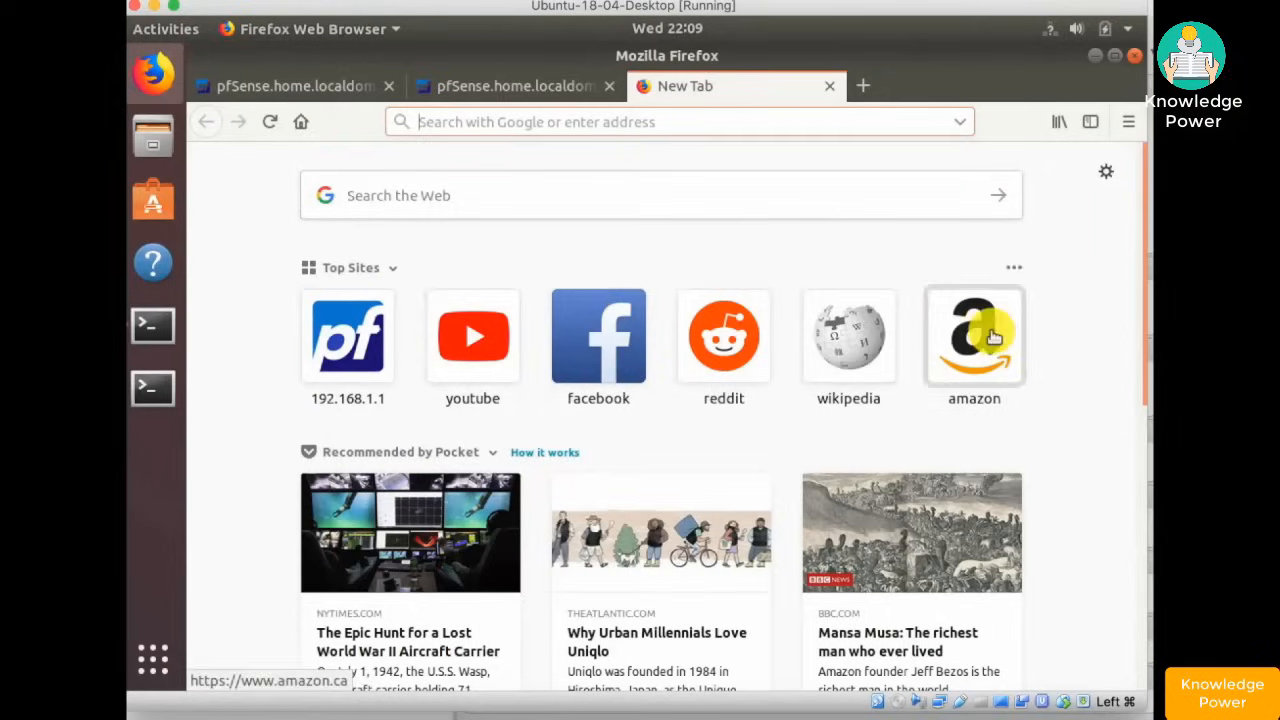
pyautogui.click(842, 346)
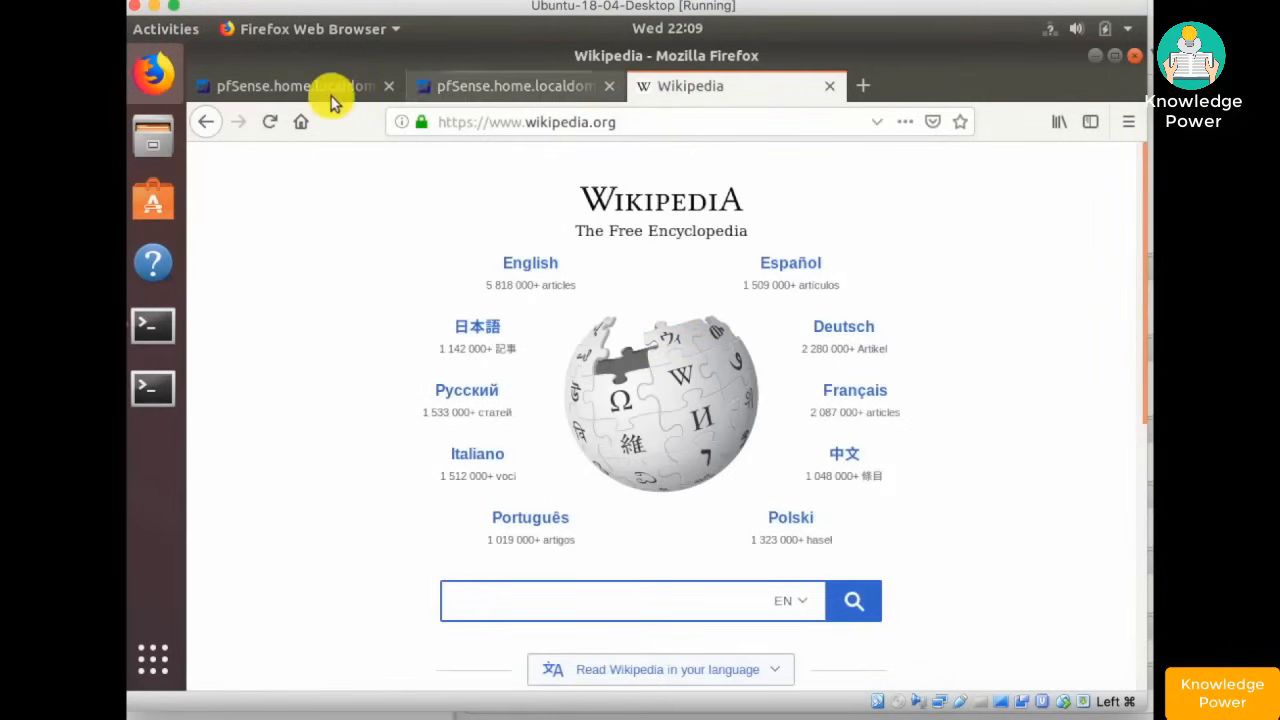
pyautogui.click(305, 90)
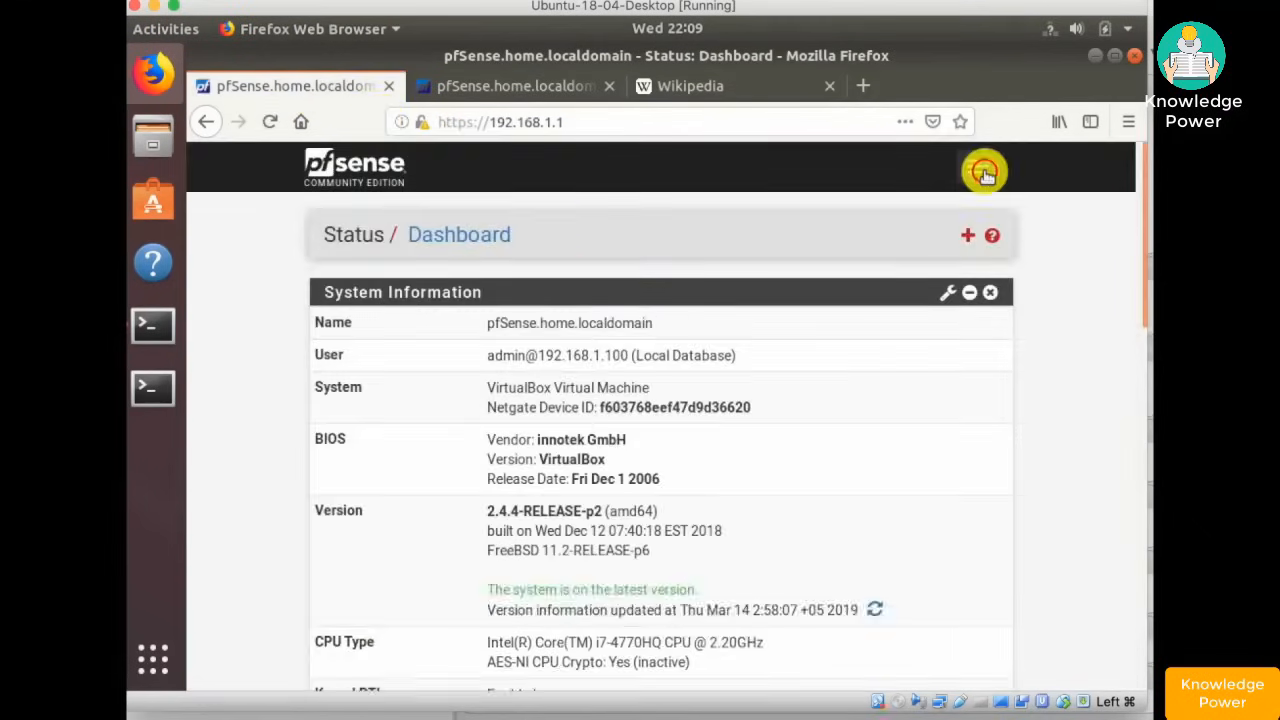
# - Go to Services > DHCP Server and check the LAN DNS servers 8.8.8.8 and 8.8.8.4
pyautogui.click(985, 172)
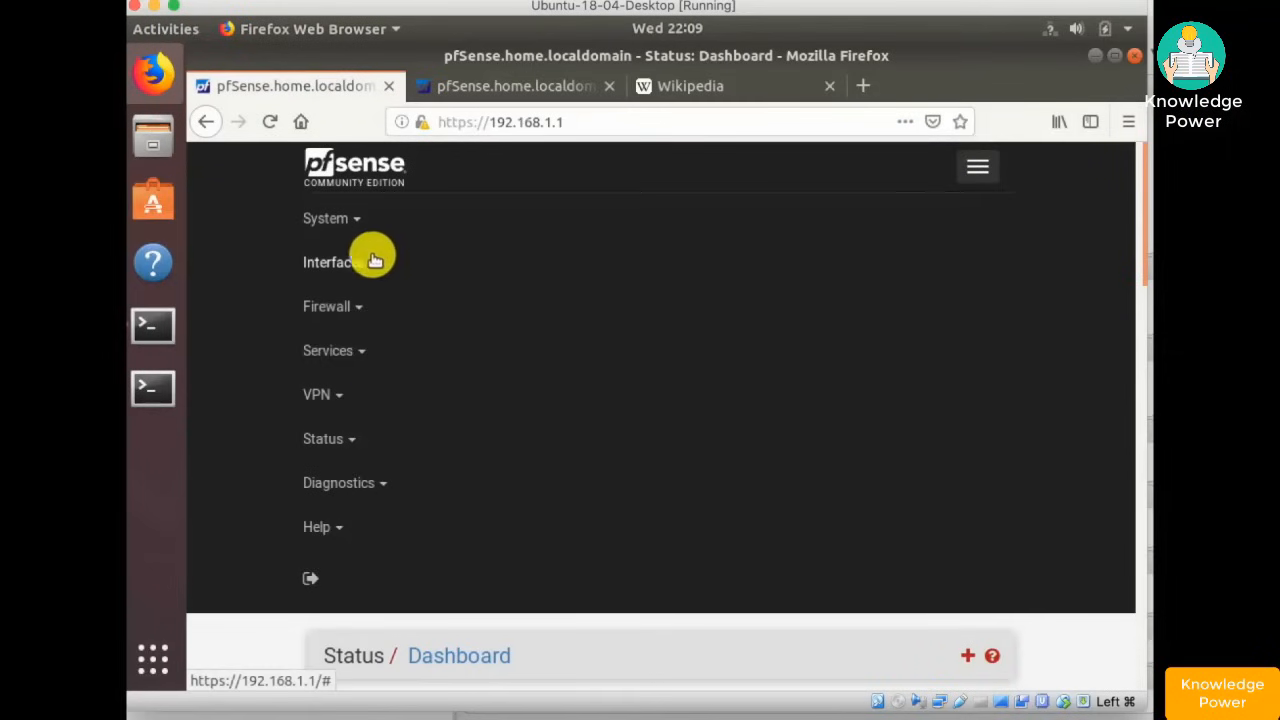
pyautogui.click(330, 350)
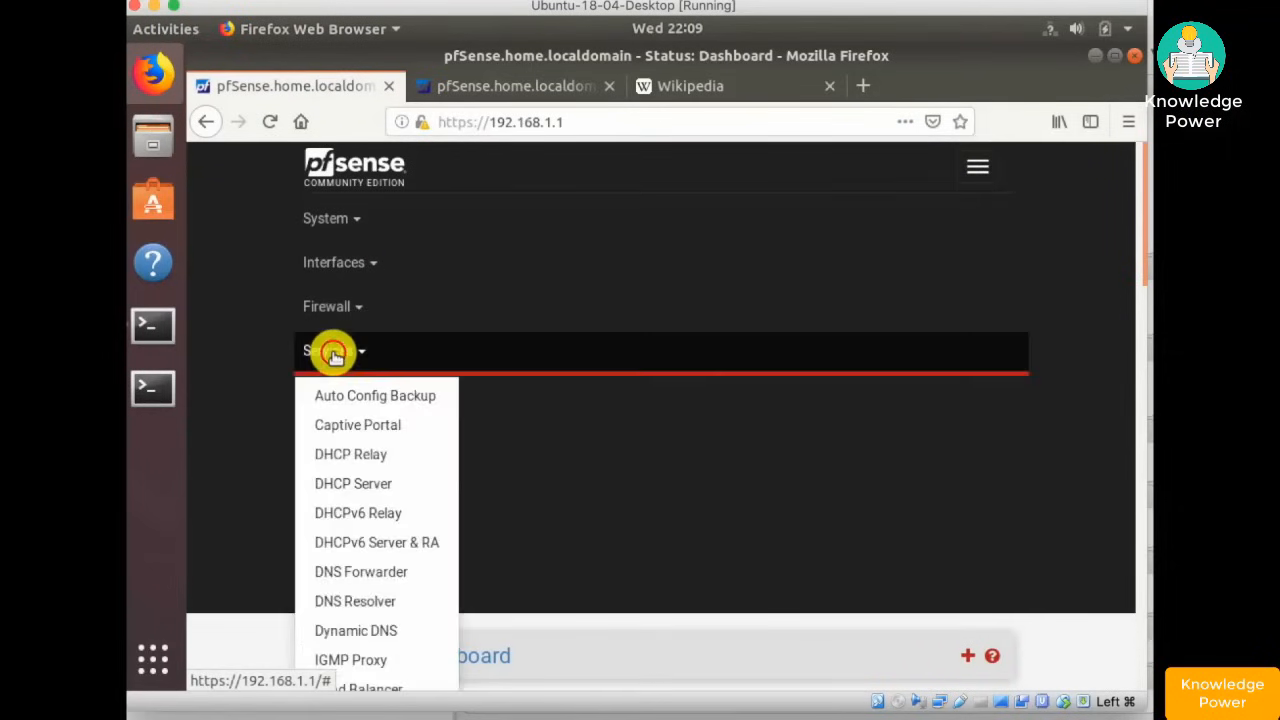
pyautogui.click(390, 484)
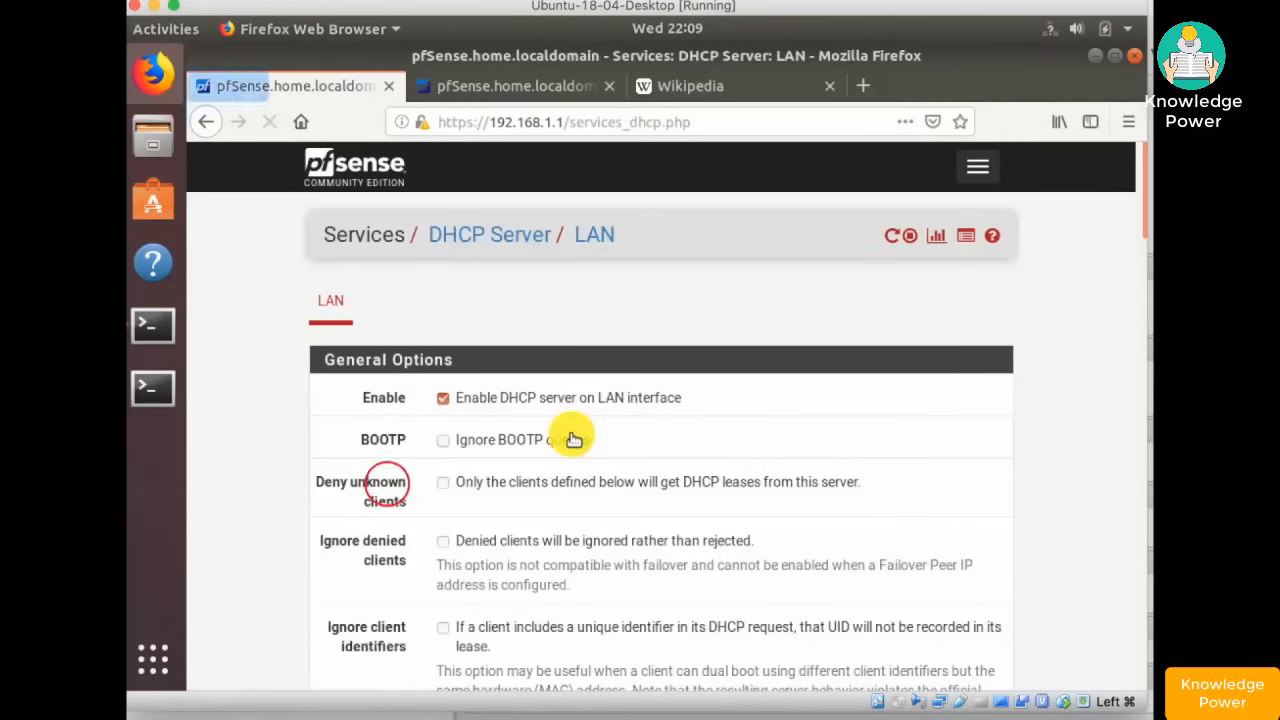
pyautogui.scroll(-5, 573, 440)
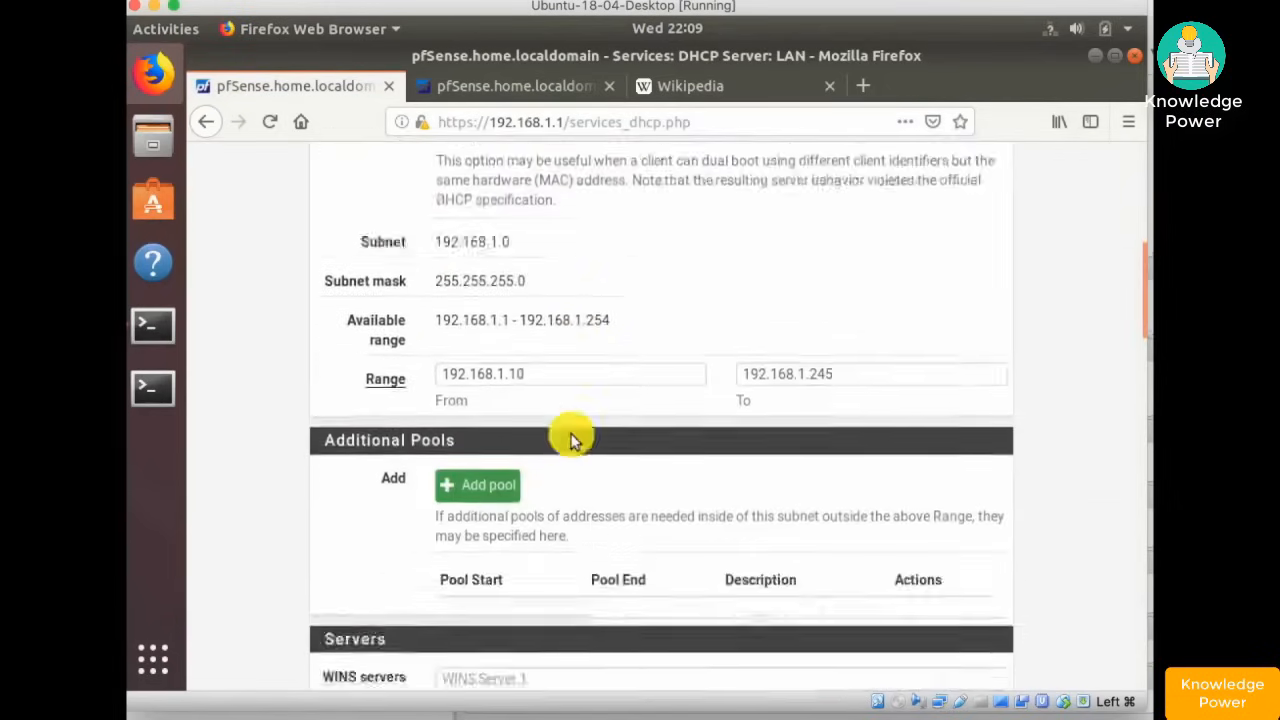
pyautogui.scroll(-1, 573, 440)
pyautogui.scroll(-3, 573, 440)
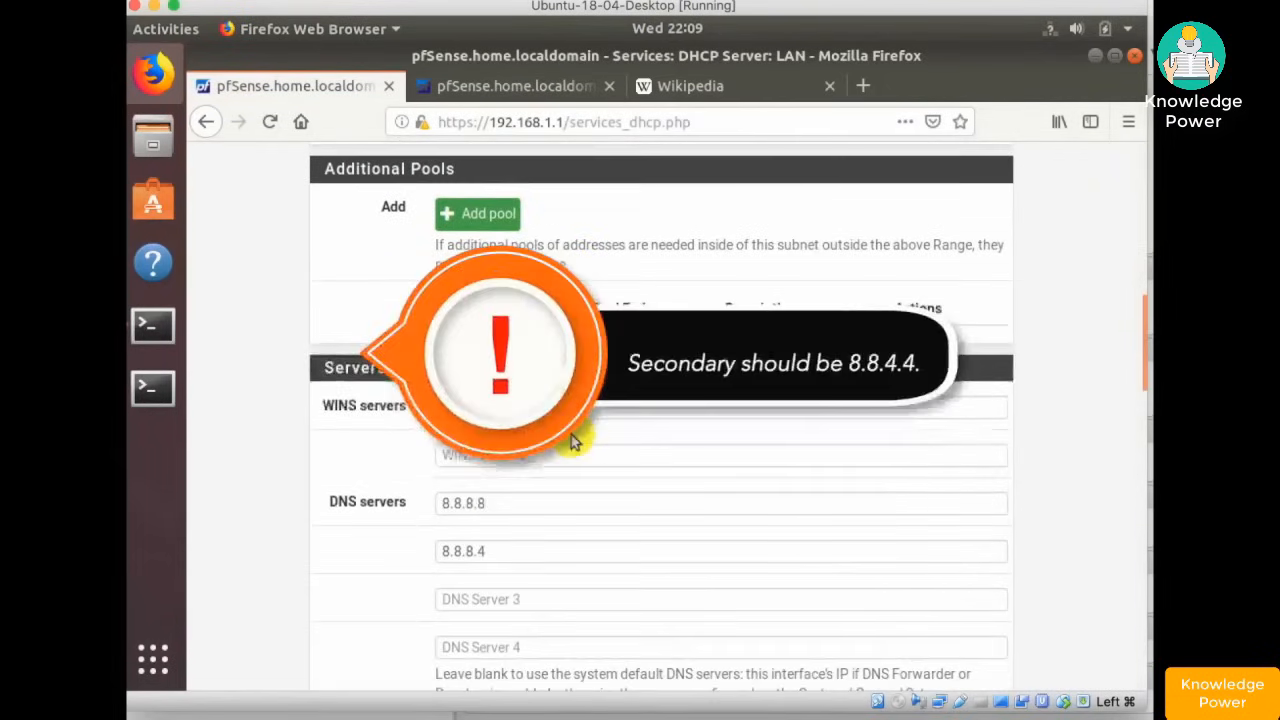
pyautogui.scroll(-3, 573, 440)
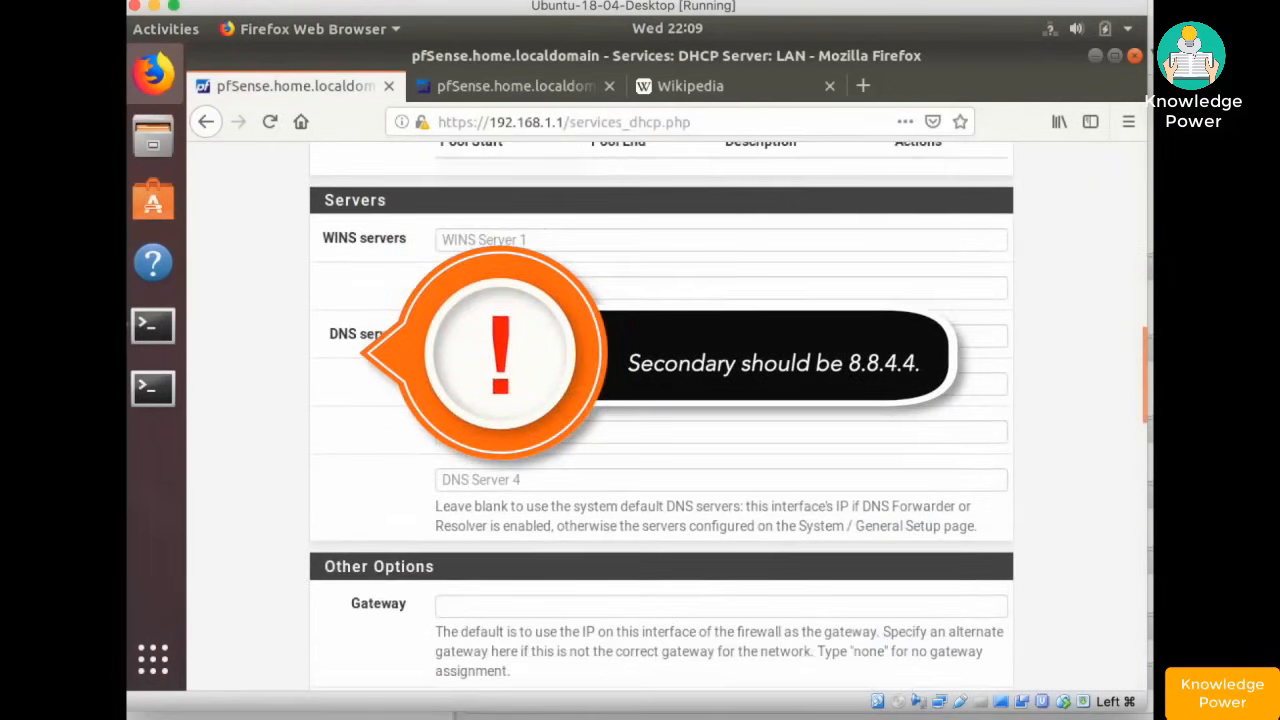
pyautogui.click(540, 336)
pyautogui.click(523, 383)
pyautogui.scroll(-10, 623, 349)
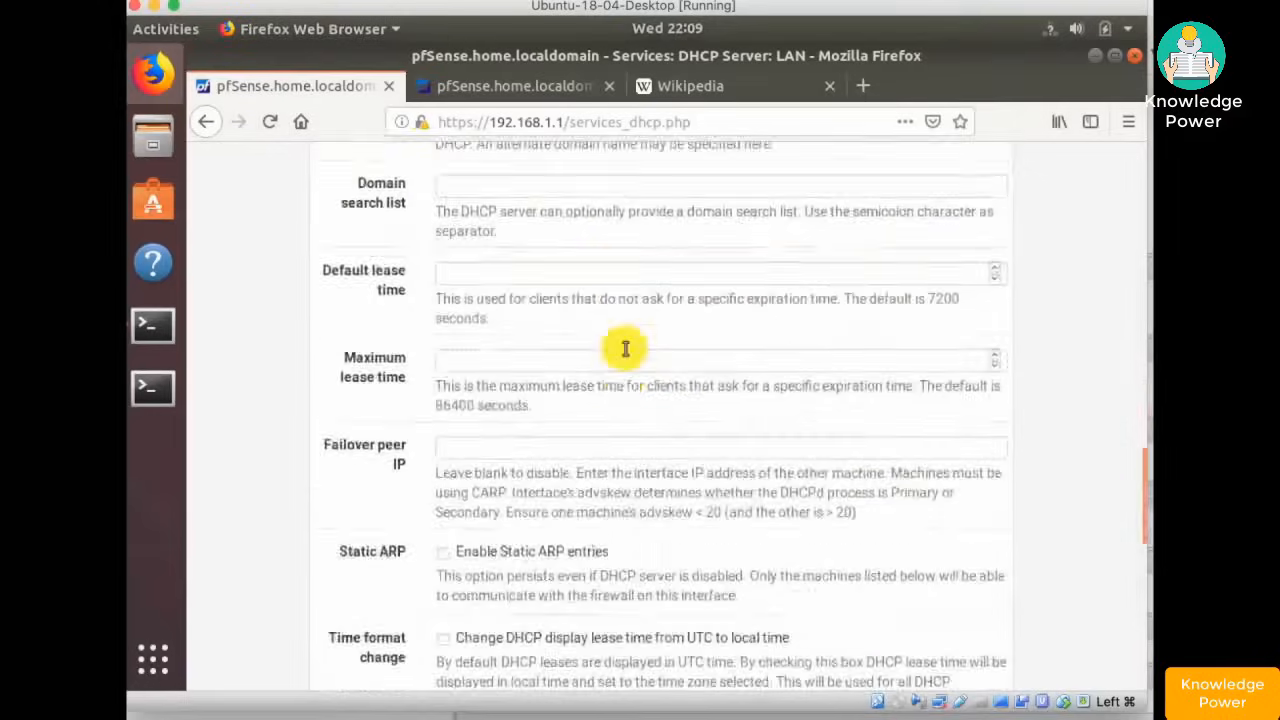
pyautogui.scroll(-5, 600, 390)
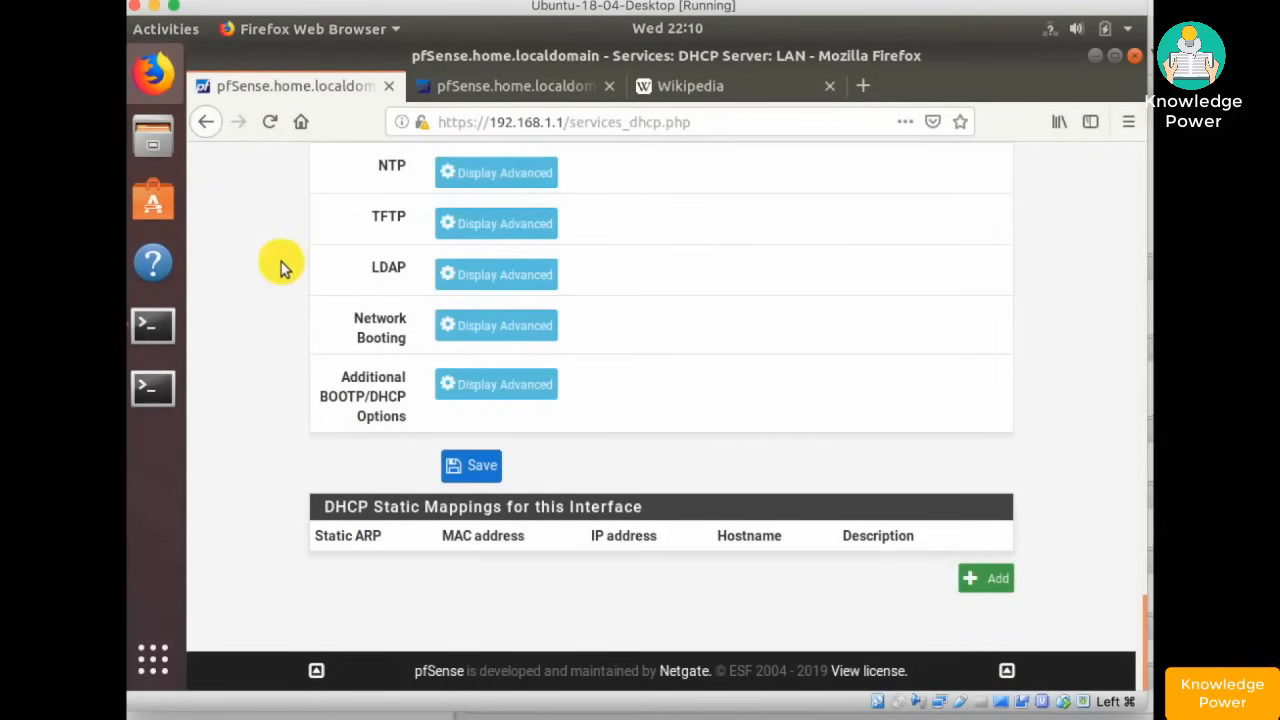
pyautogui.scroll(15, 280, 268)
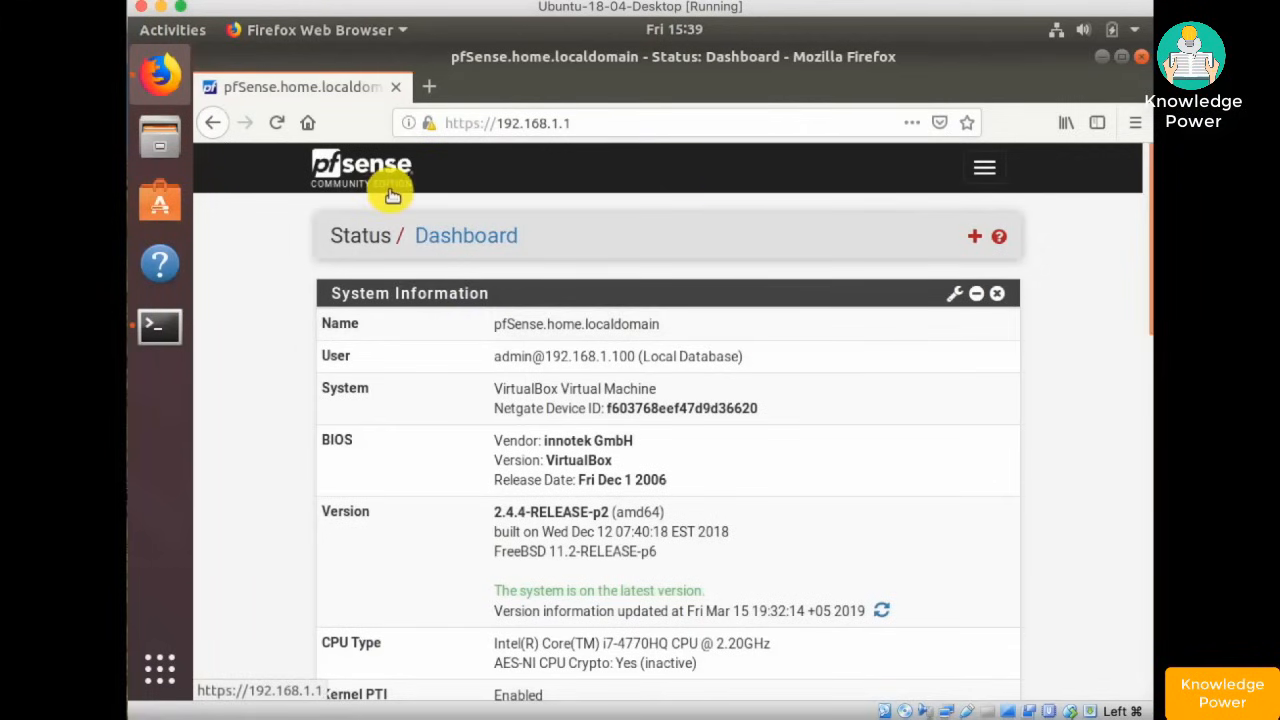
# - Go to System > User Manager and start adding a new user
pyautogui.click(985, 172)
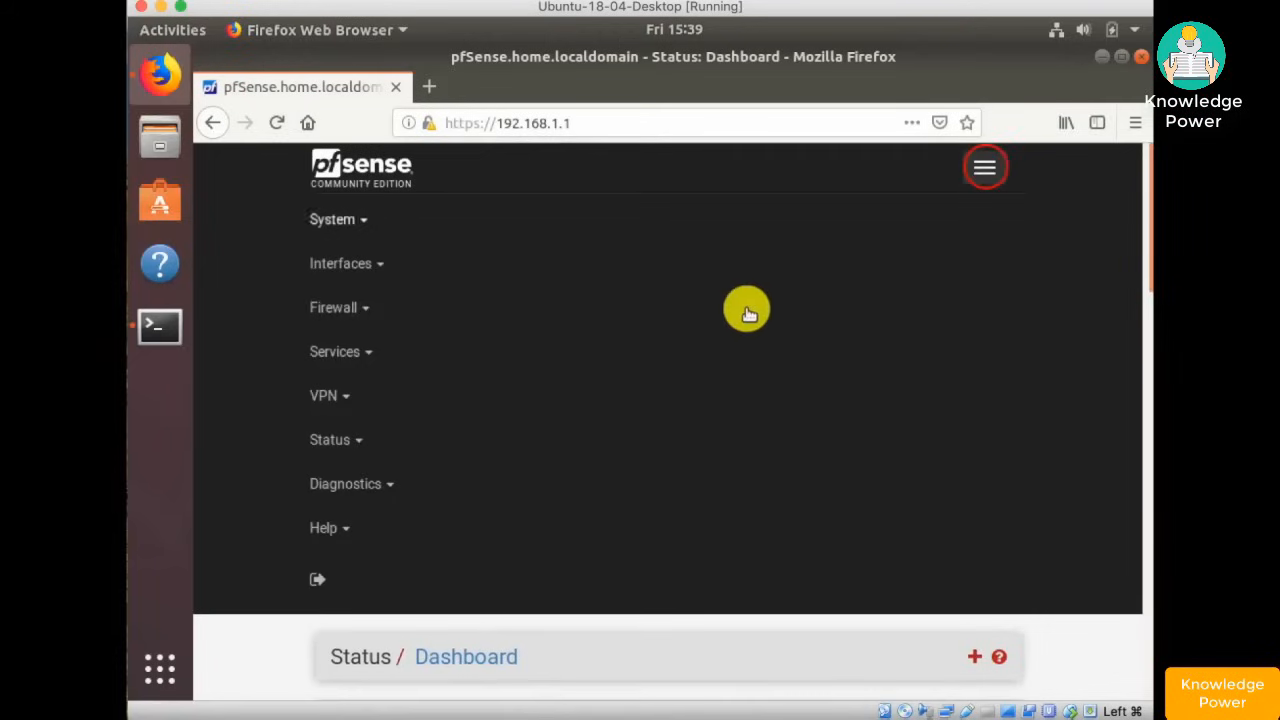
pyautogui.click(352, 222)
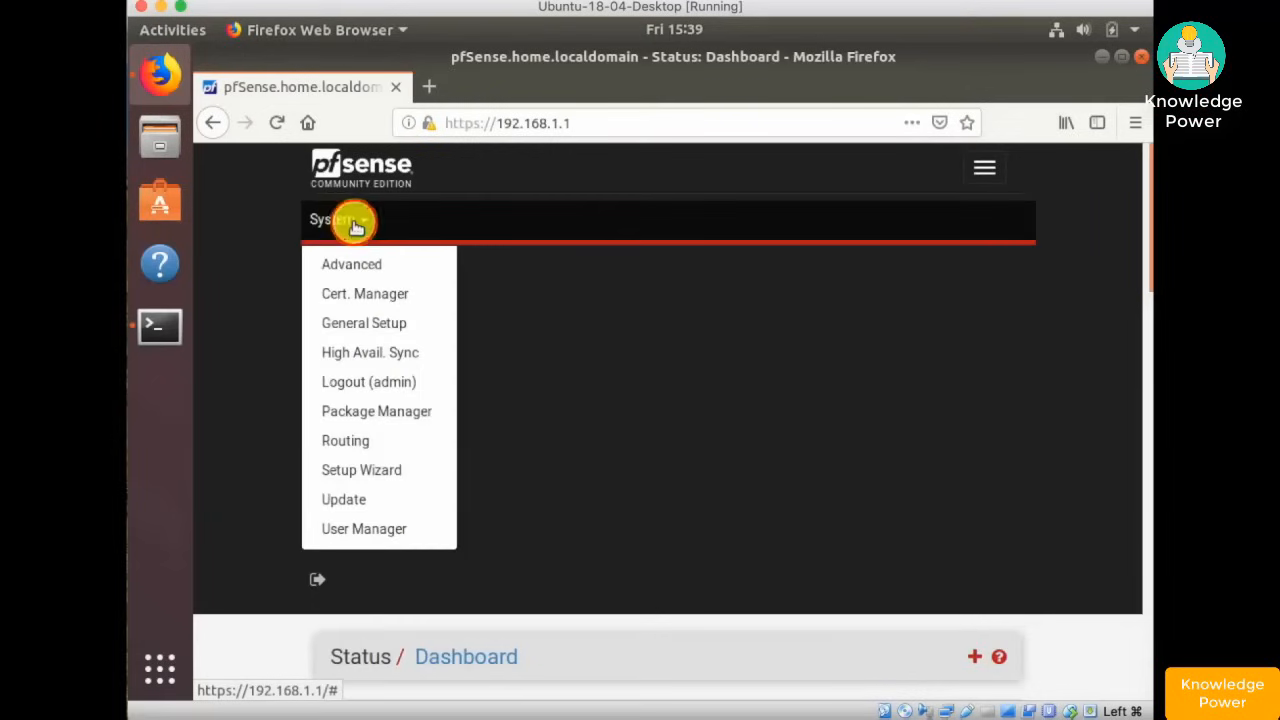
pyautogui.click(370, 533)
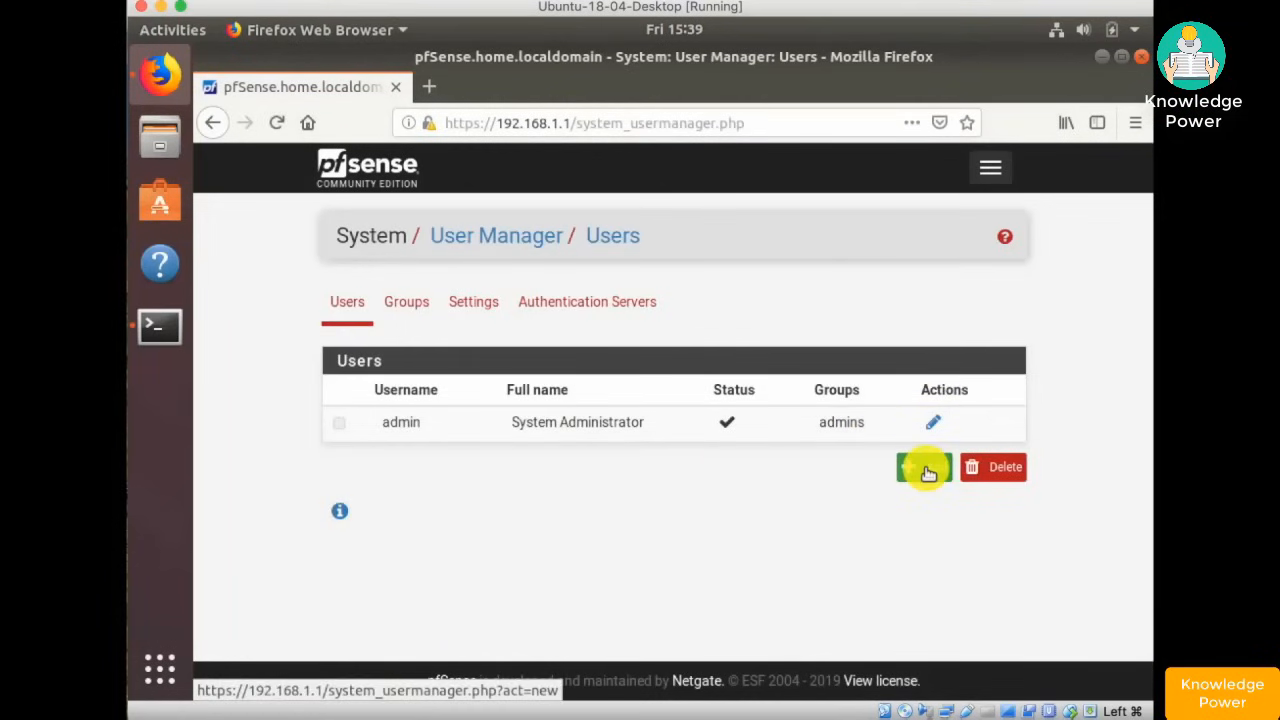
pyautogui.click(925, 468)
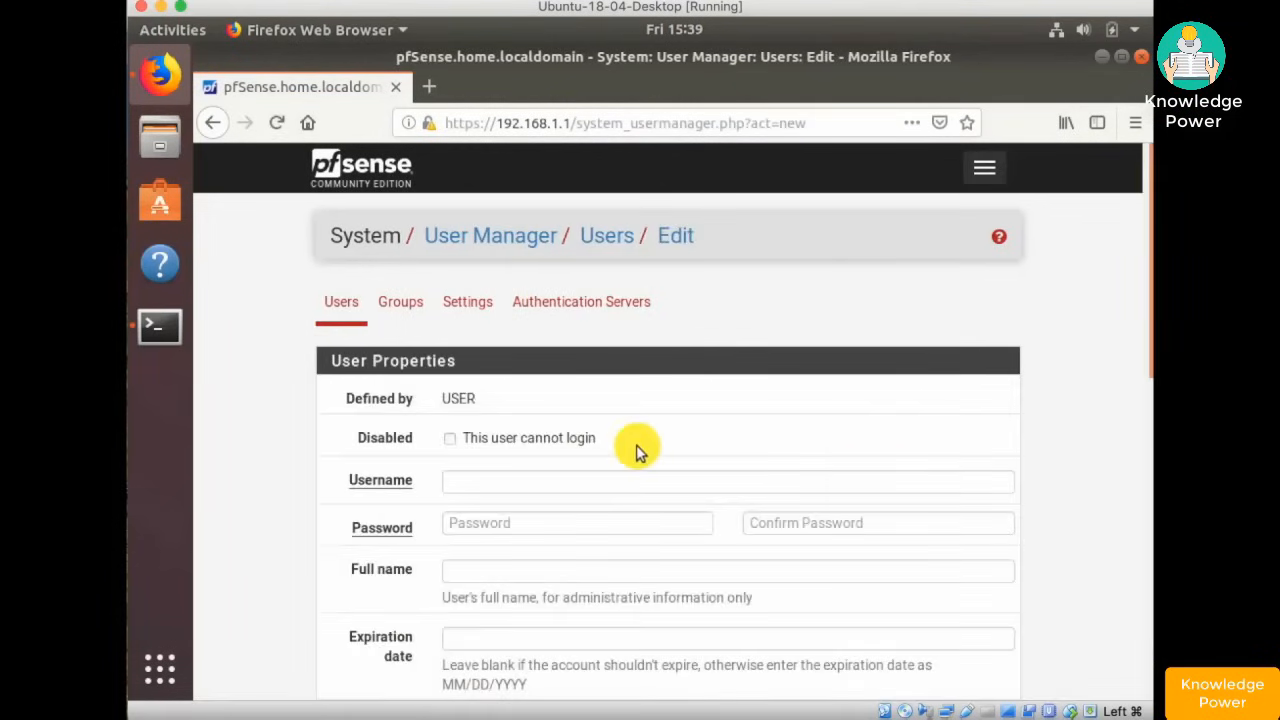
pyautogui.scroll(-1, 663, 449)
pyautogui.scroll(-3, 663, 449)
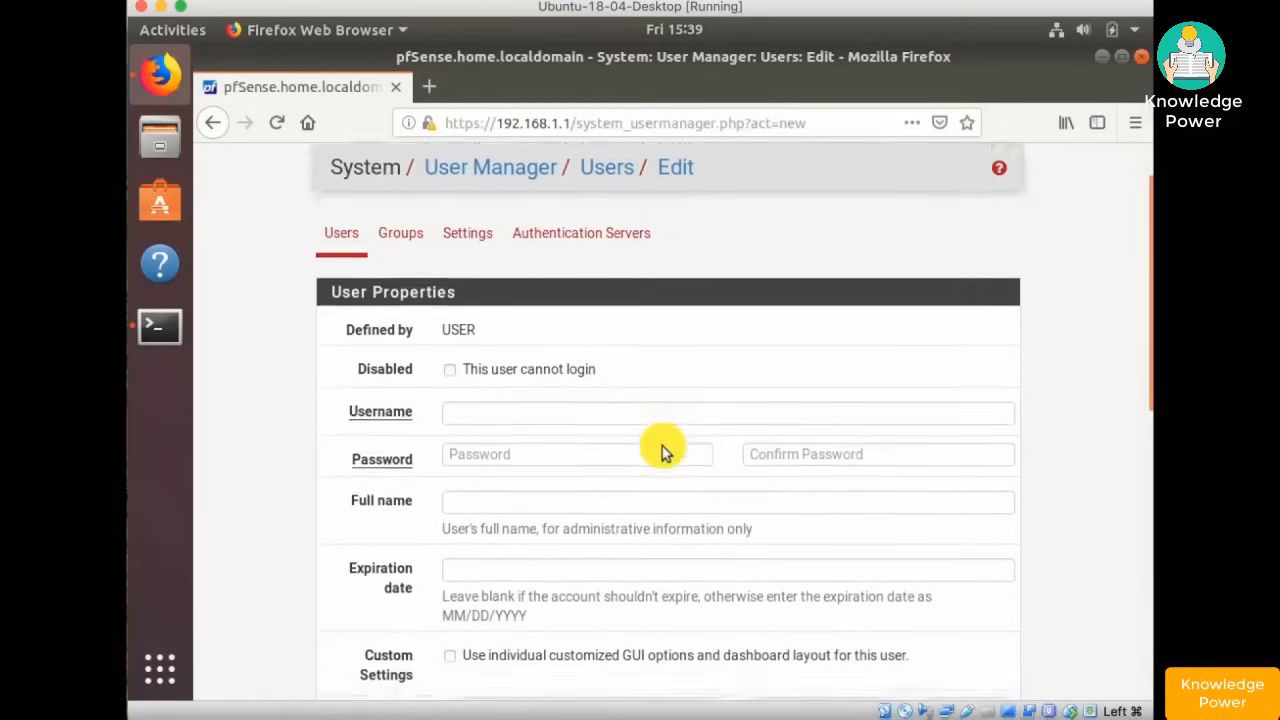
# - Fill in the new user's username, password and confirmation, and full name
pyautogui.click(536, 258)
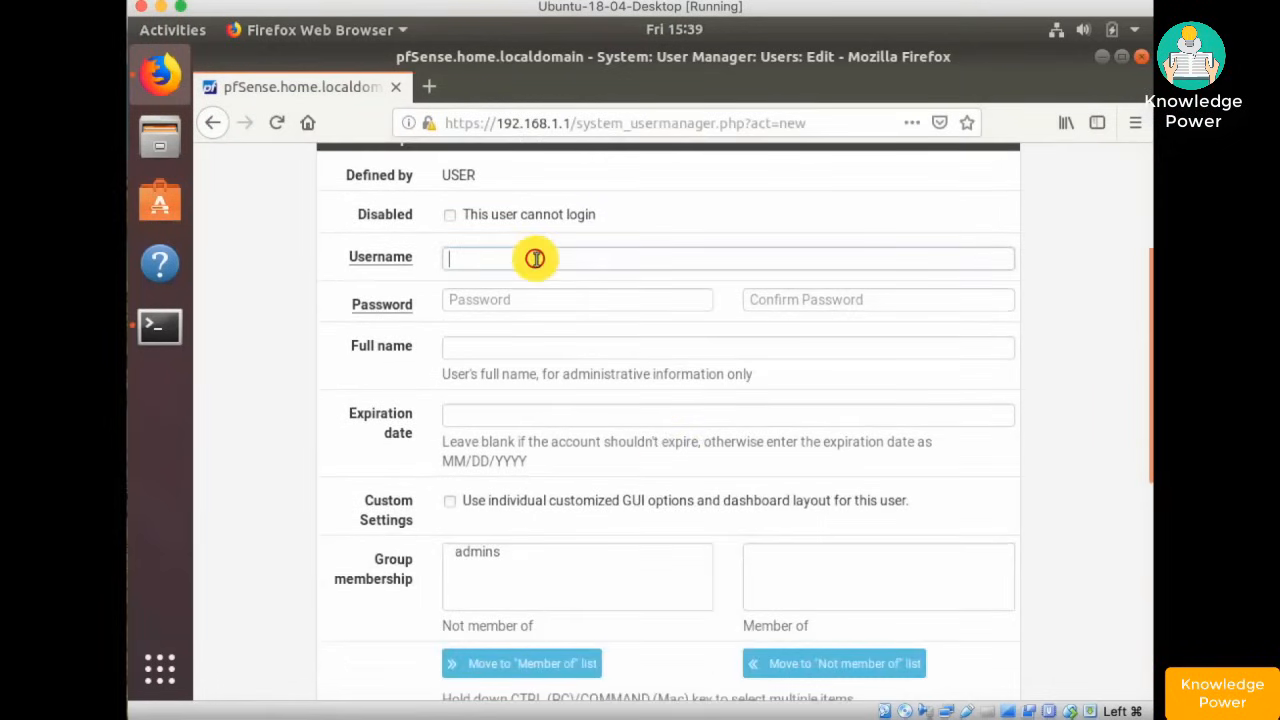
pyautogui.write('theo')
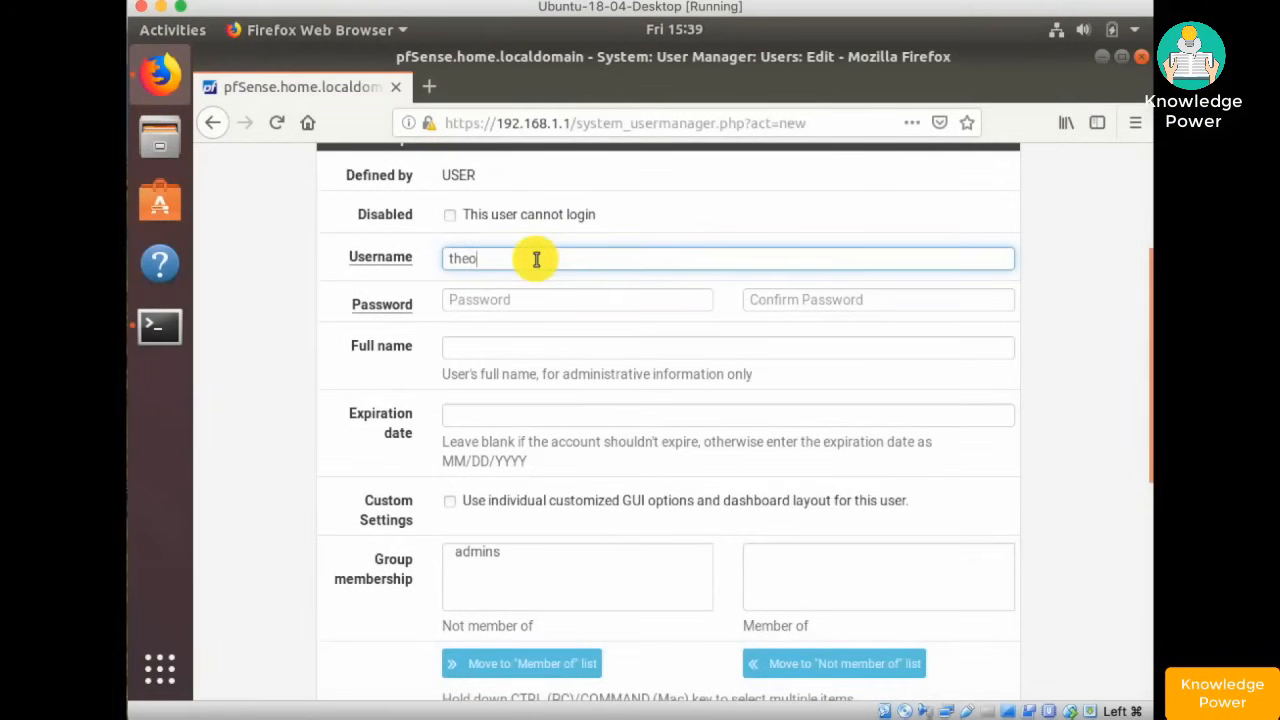
pyautogui.click(528, 302)
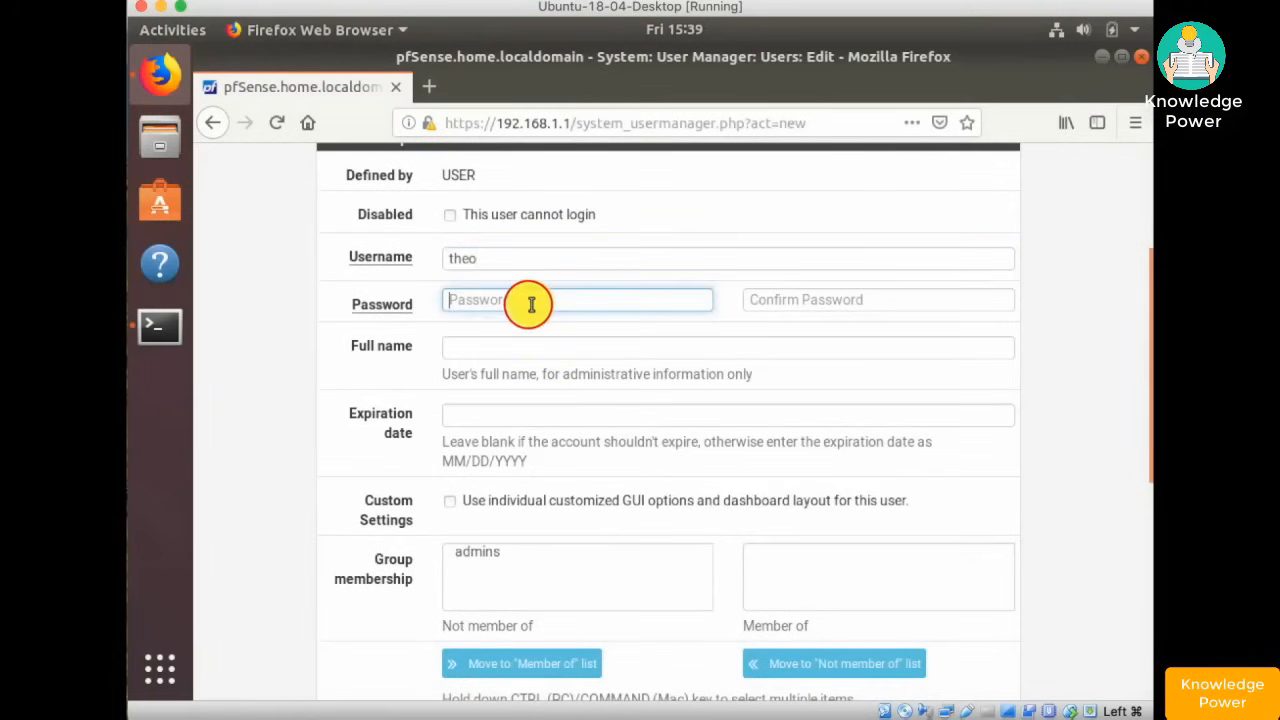
pyautogui.write('•••••')
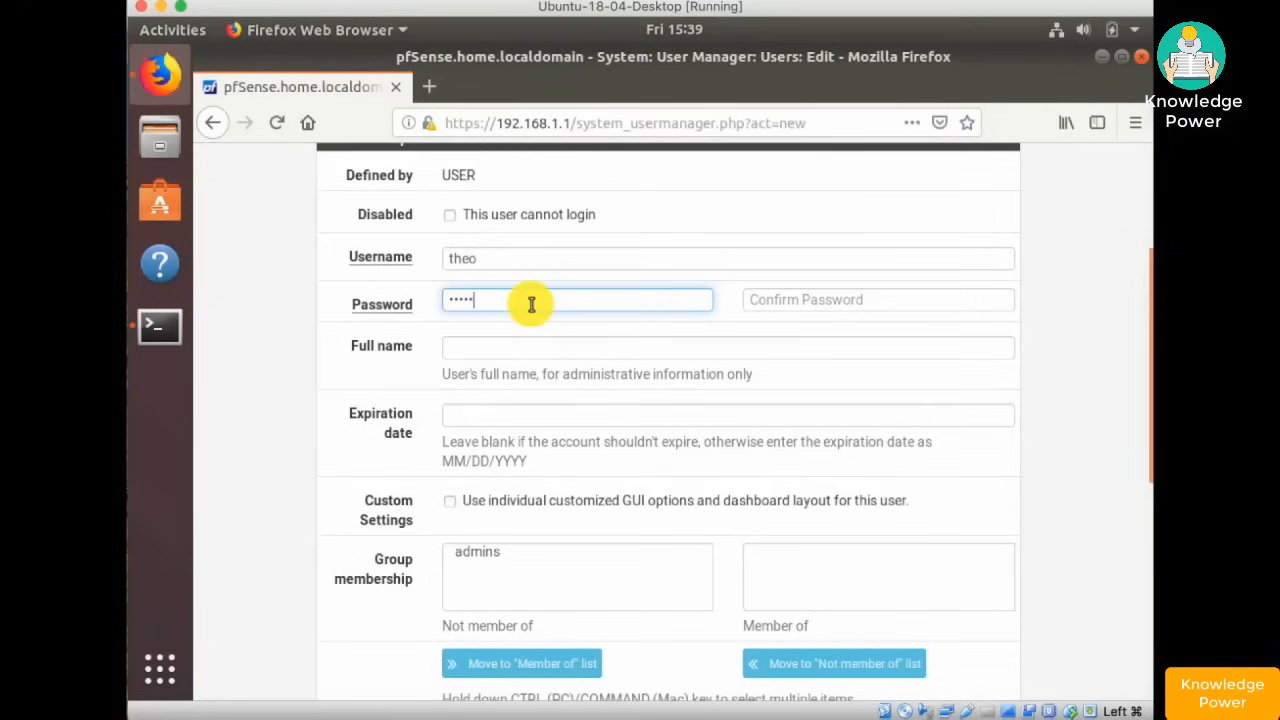
pyautogui.write('••••••')
pyautogui.press('Tab')
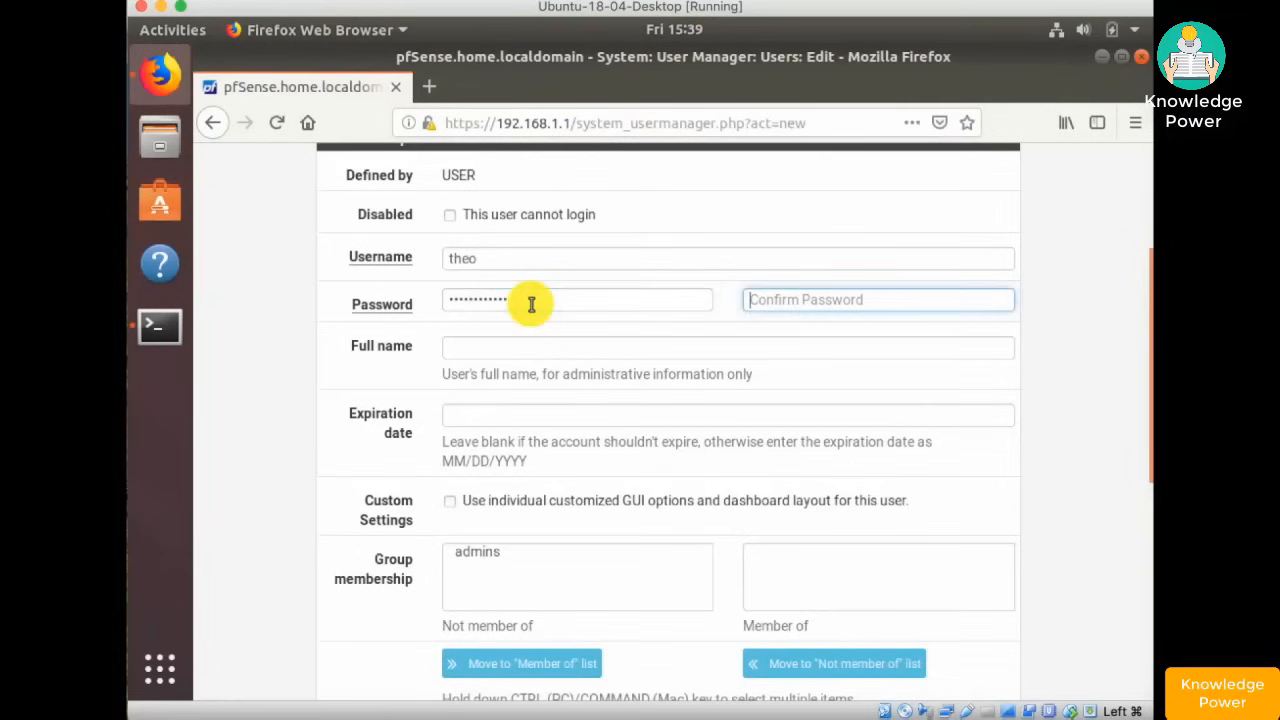
pyautogui.write('•••••••••••••')
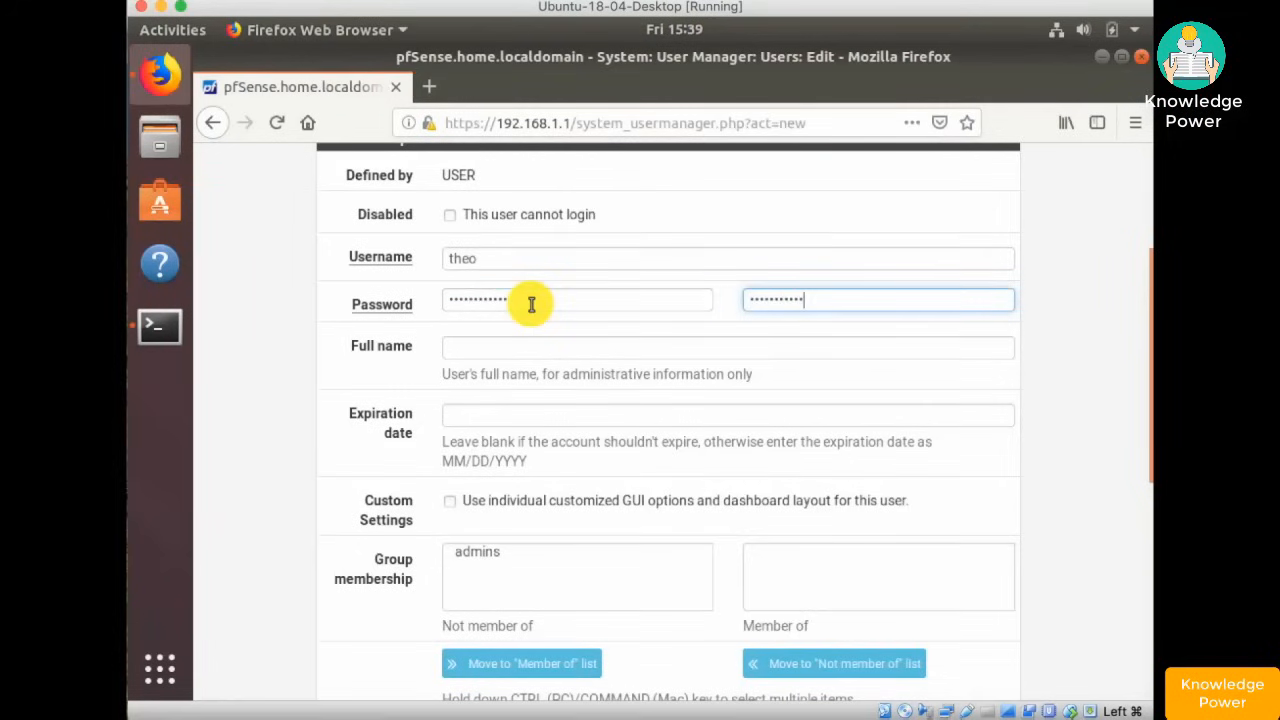
pyautogui.press('Tab')
pyautogui.write('T')
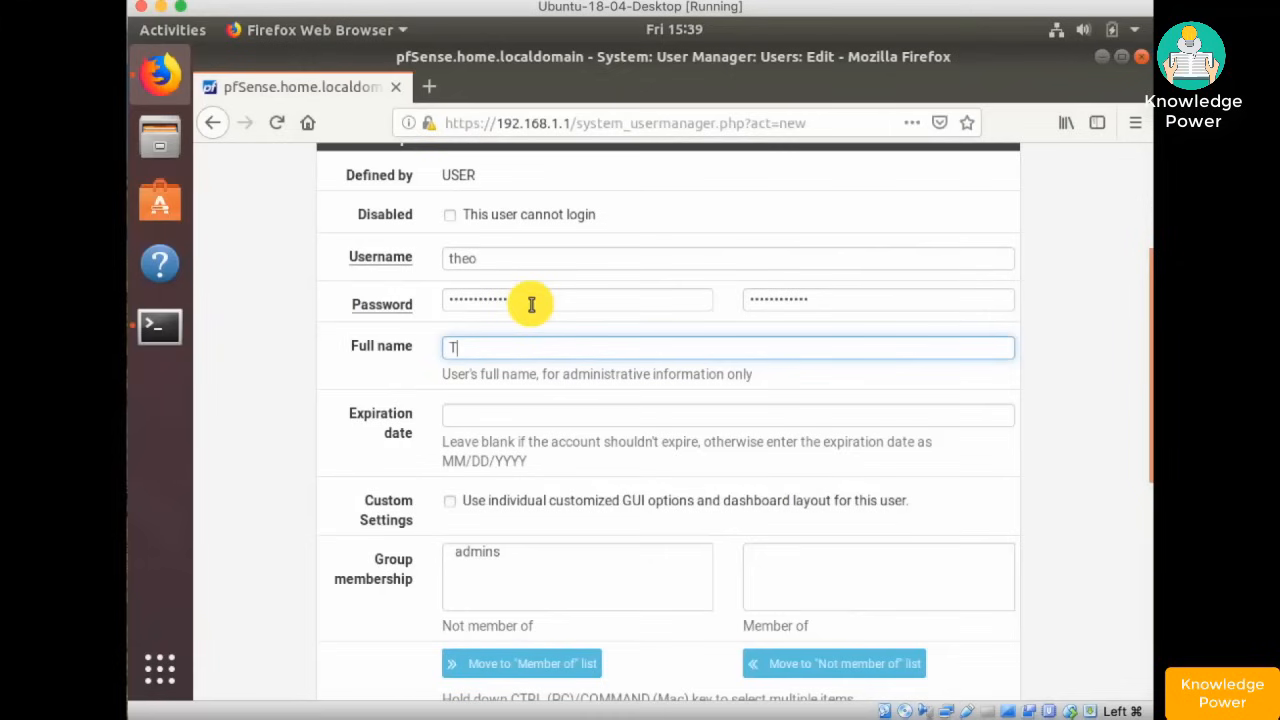
pyautogui.write('ed LeRoy')
pyautogui.press('Tab')
pyautogui.press('Tab')
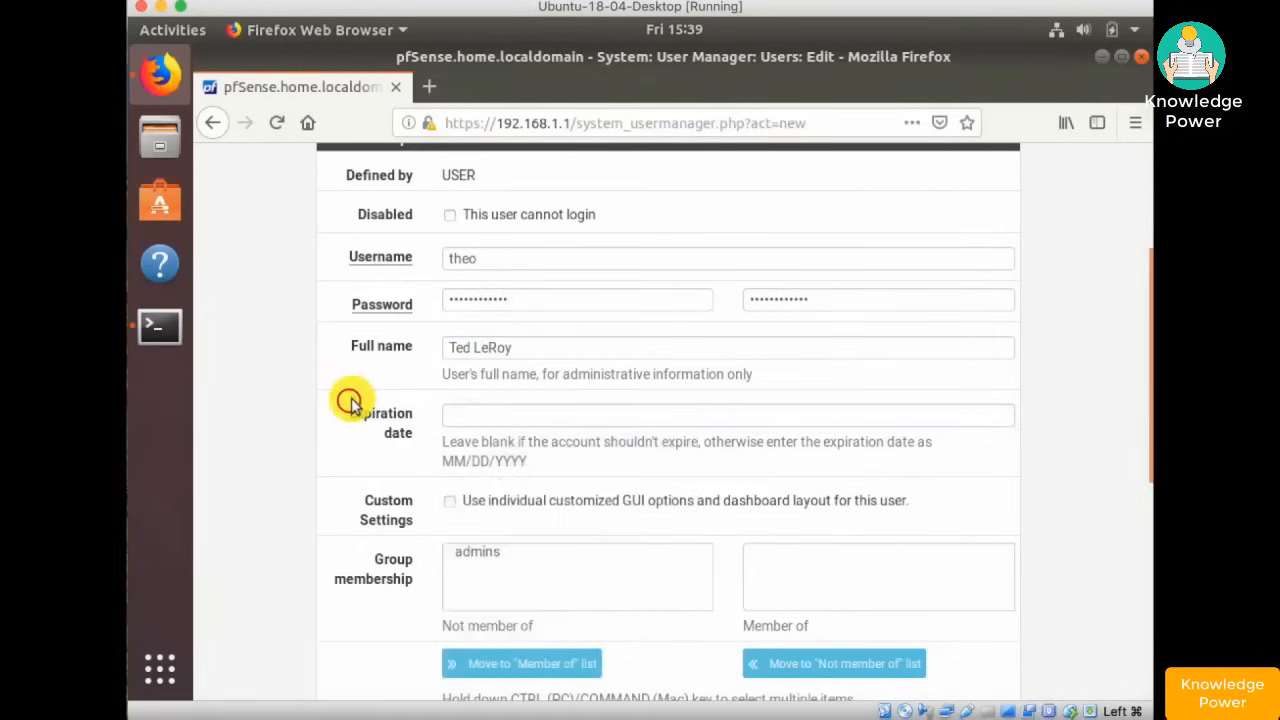
# - Make the user a member of the admins group and save the account
pyautogui.scroll(-5, 362, 400)
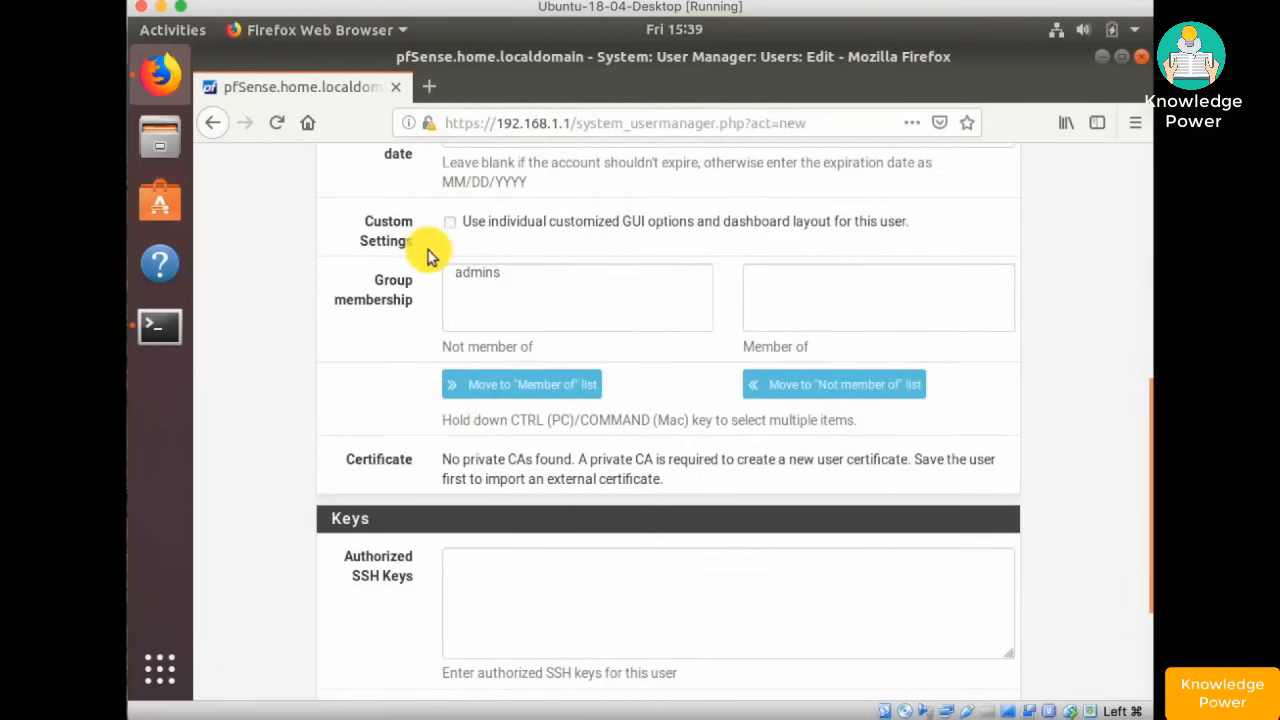
pyautogui.click(480, 273)
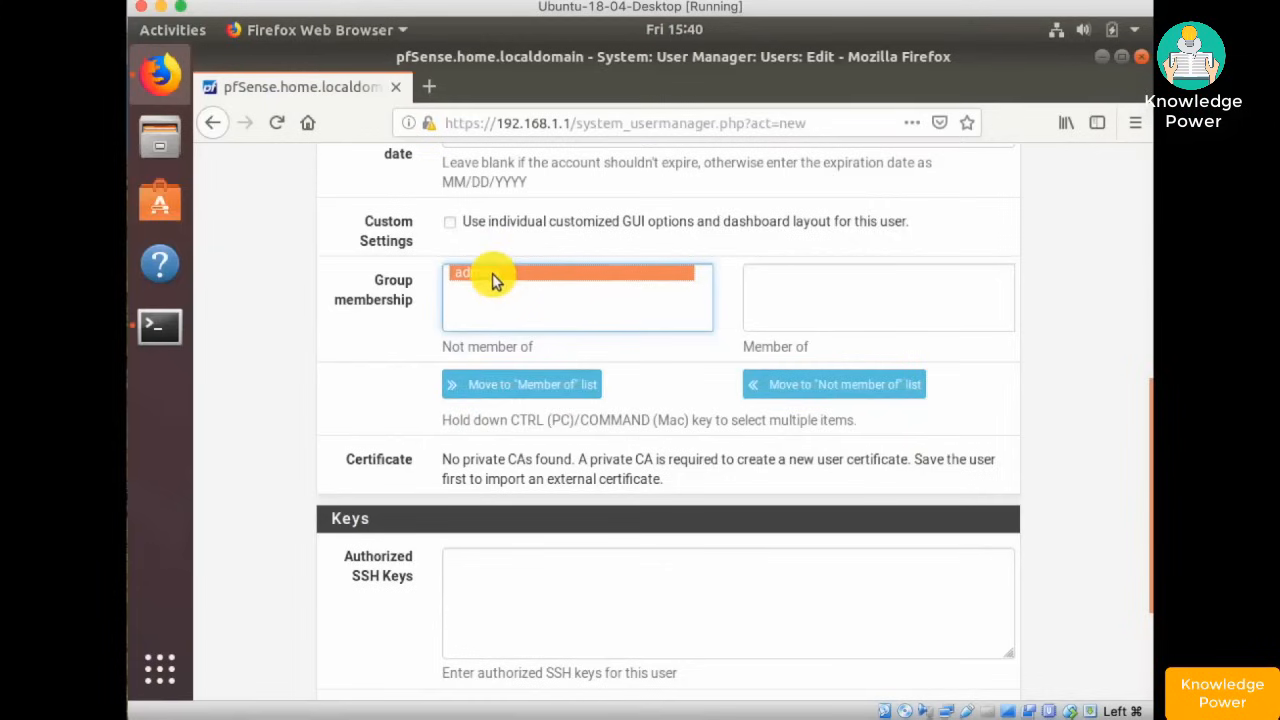
pyautogui.click(521, 392)
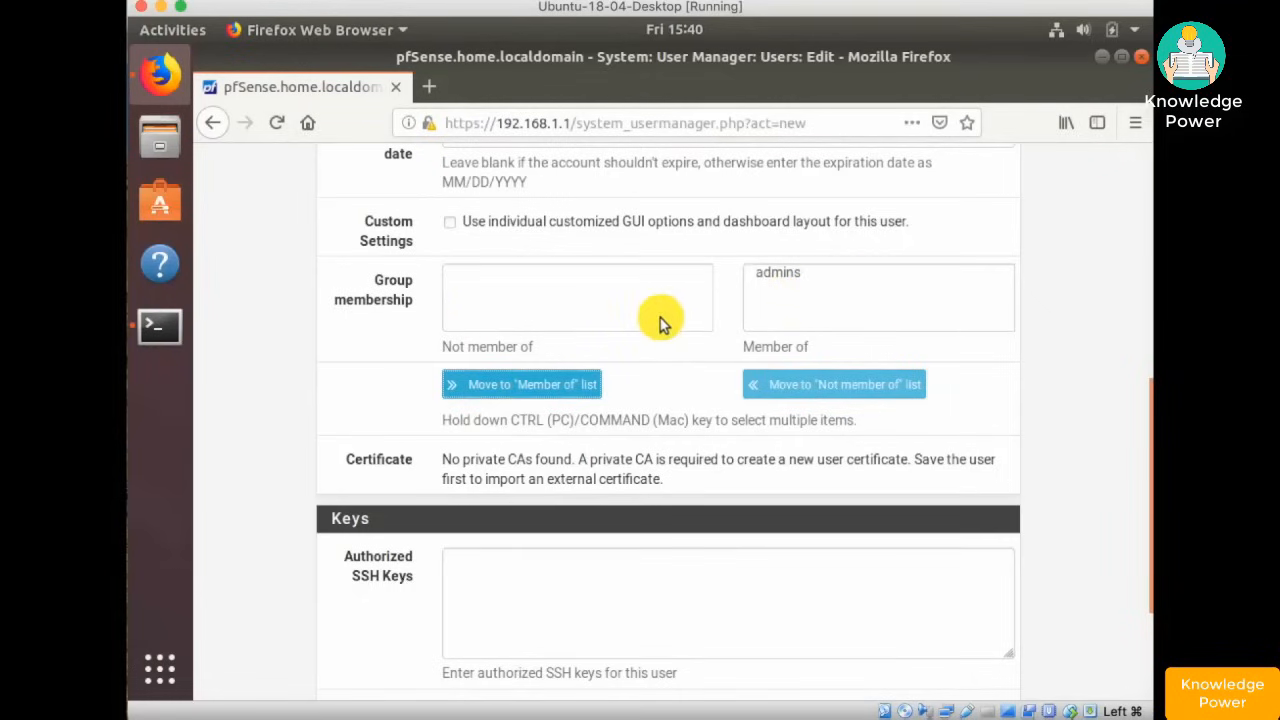
pyautogui.scroll(-2, 660, 322)
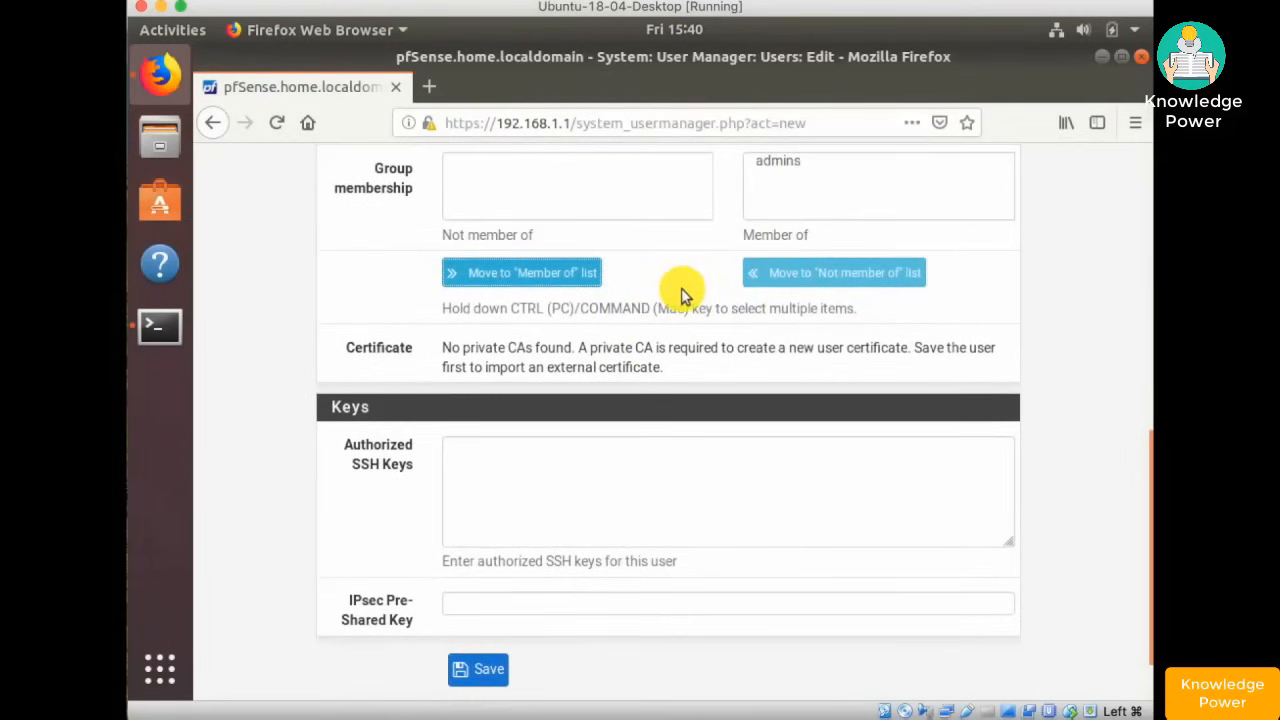
pyautogui.scroll(-2, 681, 288)
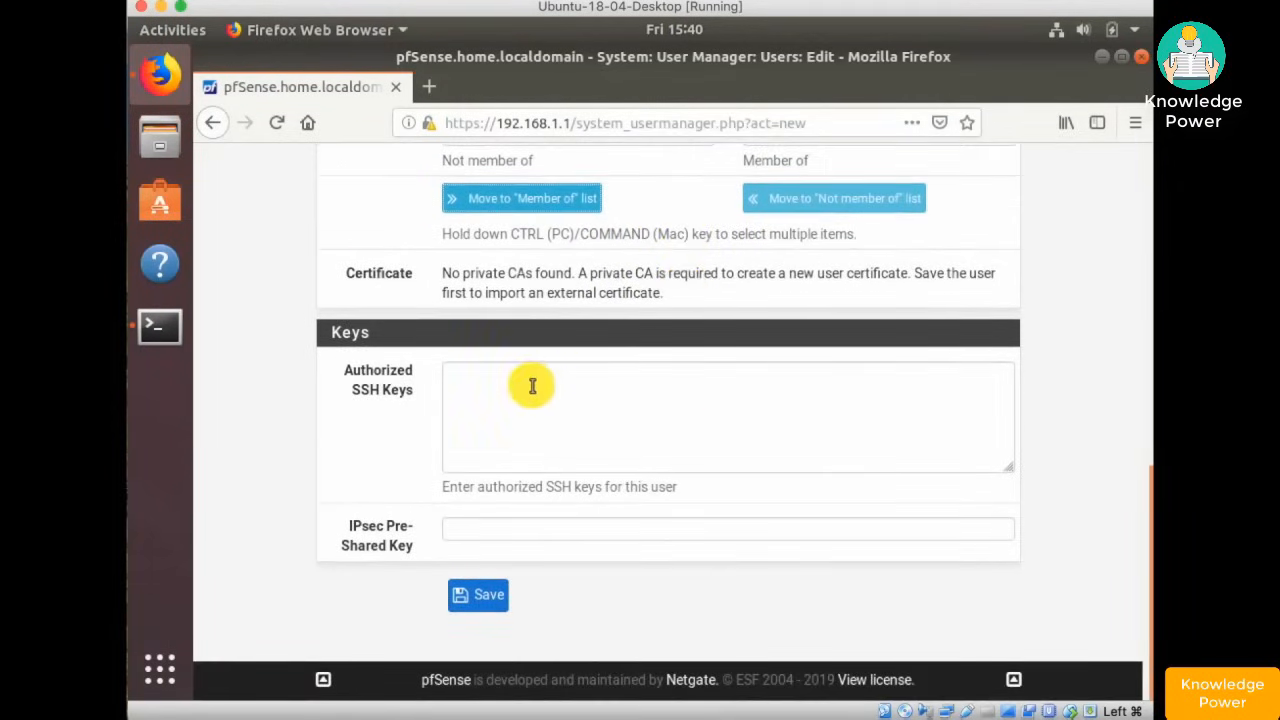
pyautogui.click(532, 386)
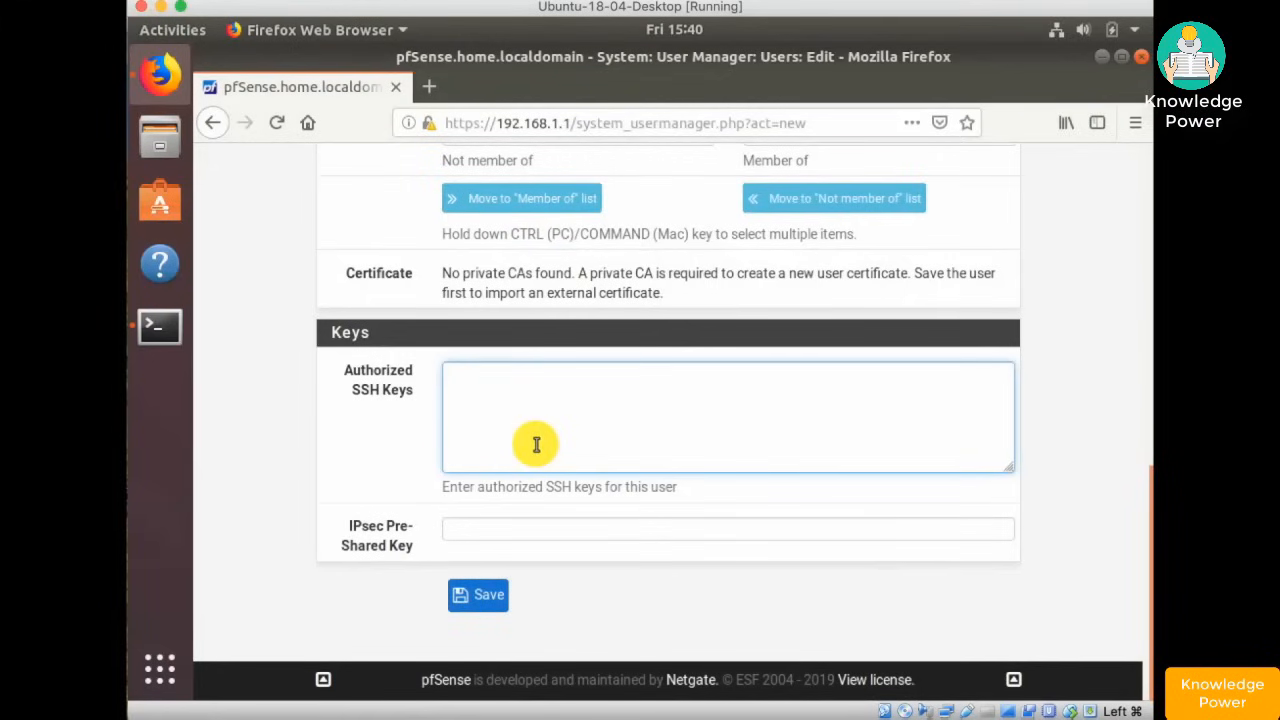
pyautogui.click(470, 530)
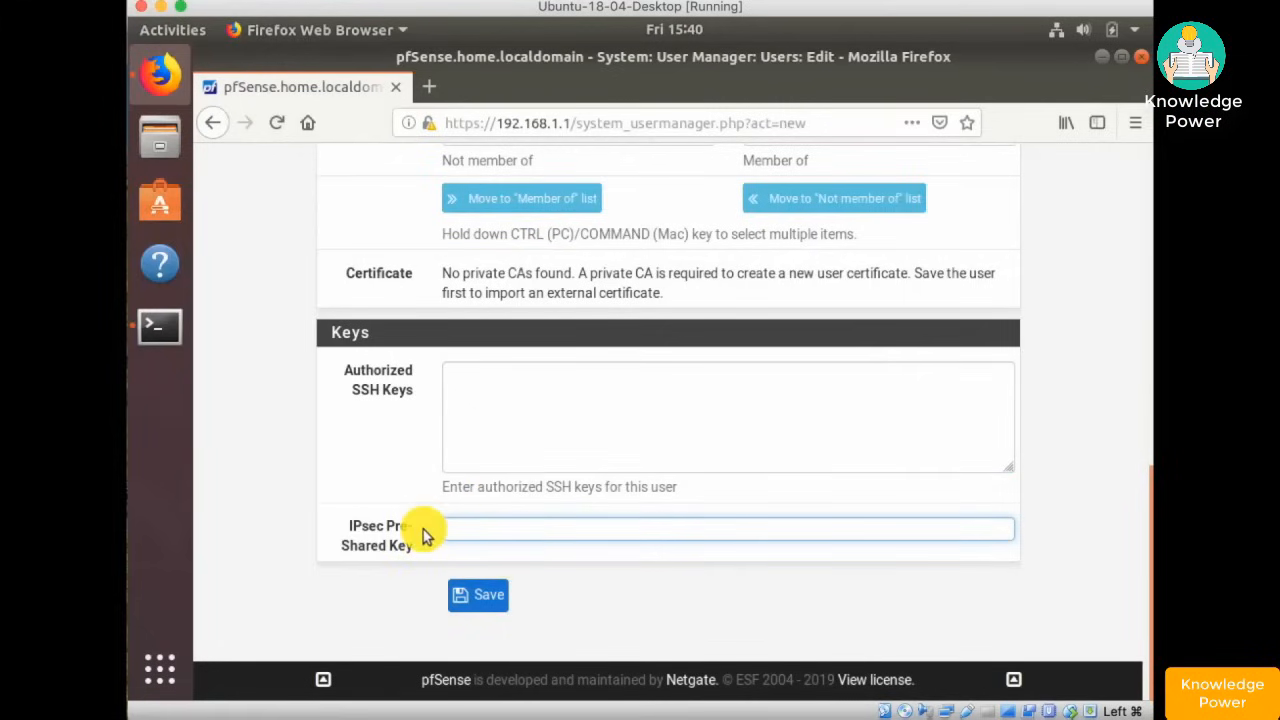
pyautogui.click(486, 597)
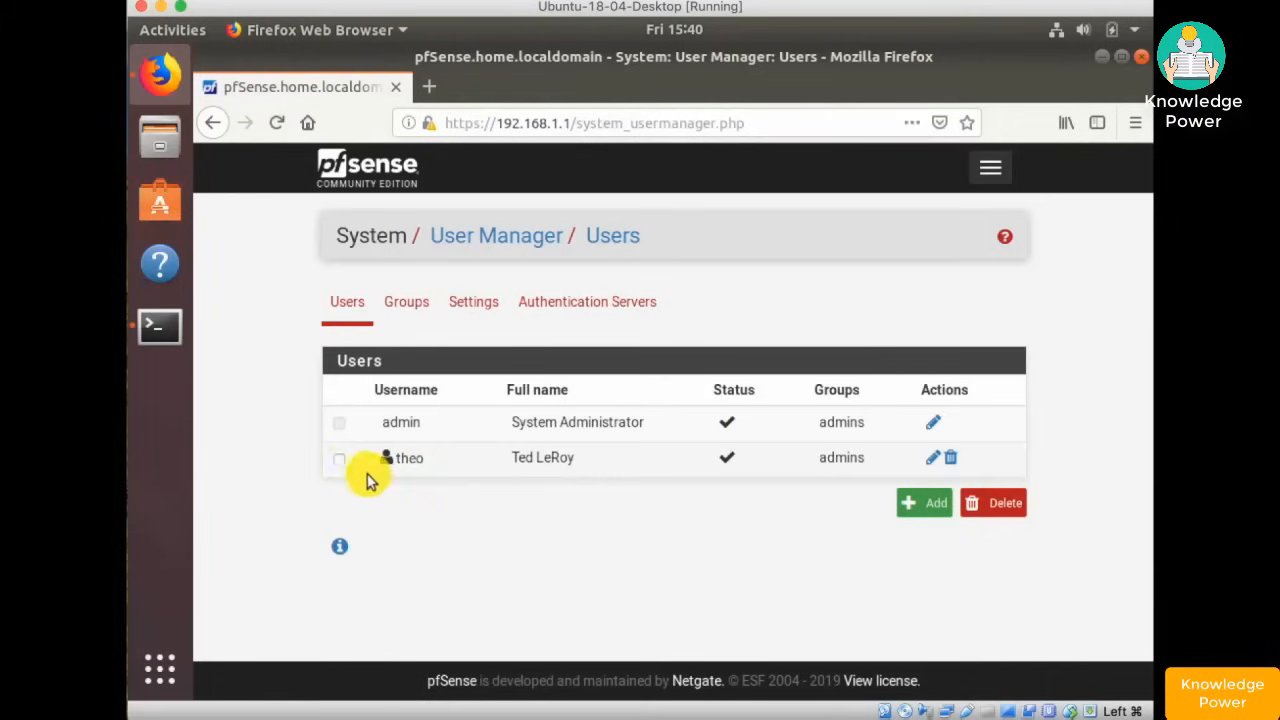
pyautogui.click(339, 458)
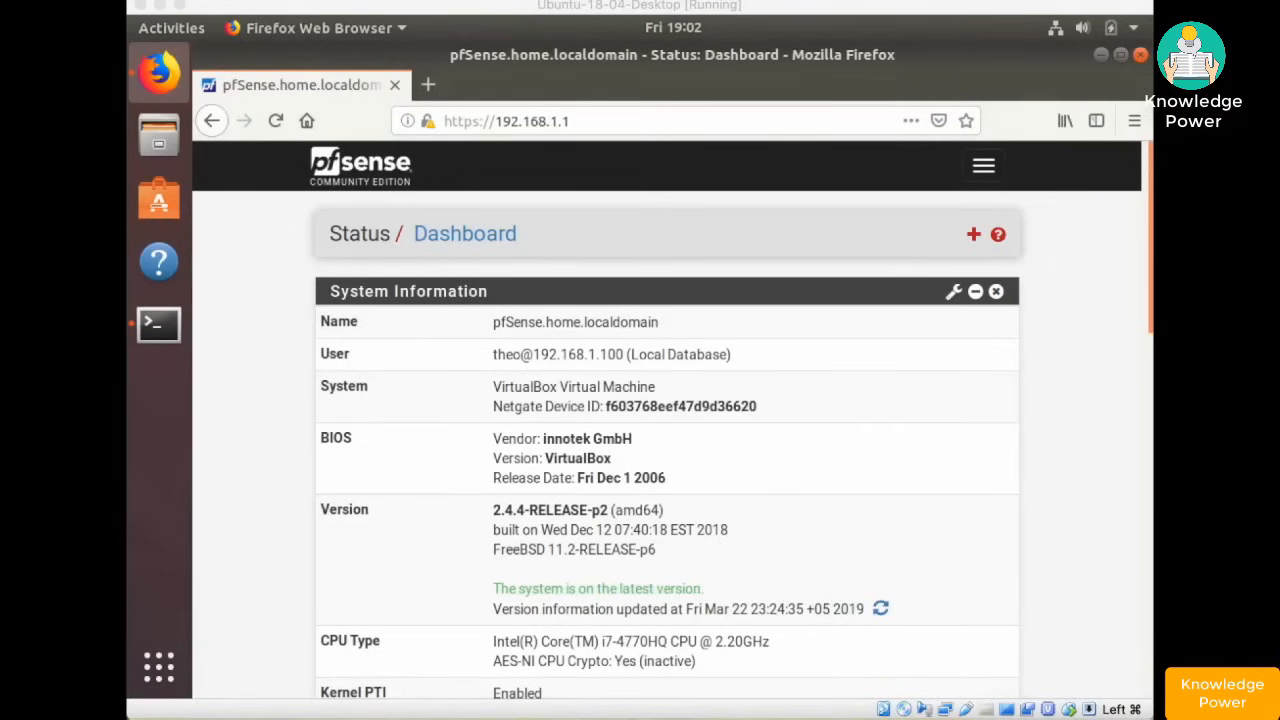
# - Uncheck Allow IPv6 under System > Advanced > Networking and save the settings
pyautogui.click(982, 170)
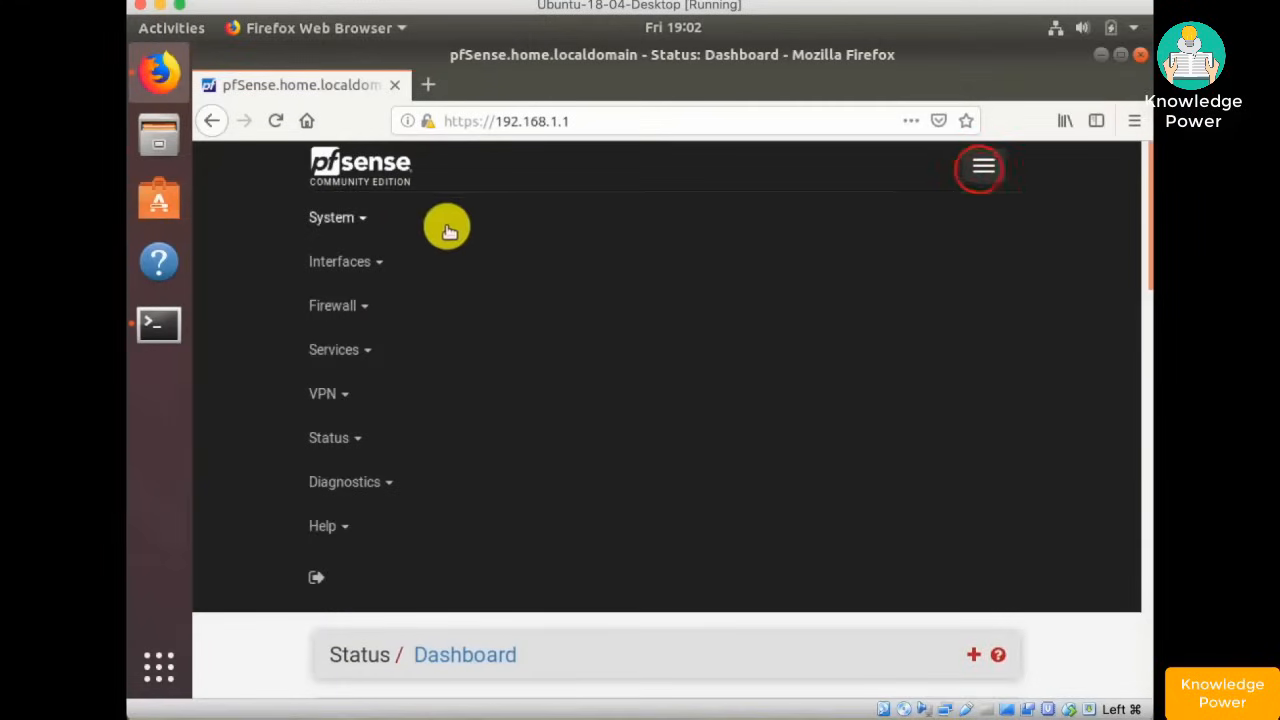
pyautogui.click(362, 222)
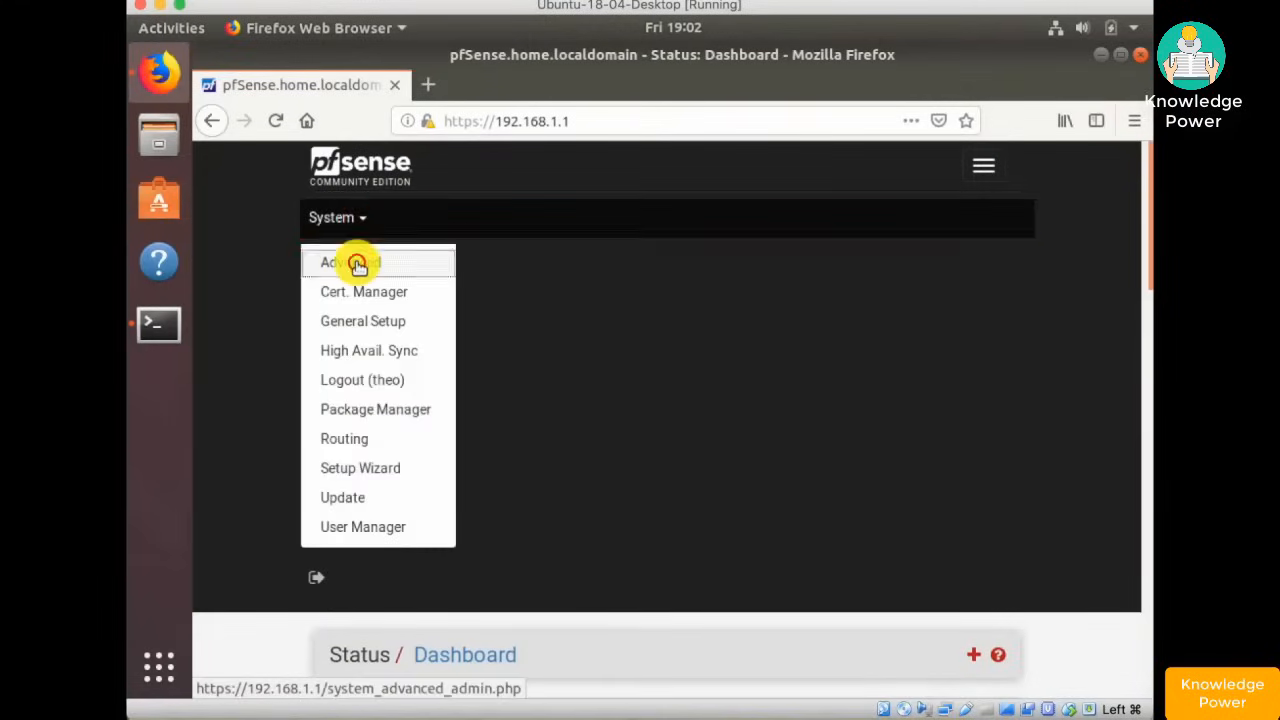
pyautogui.click(355, 263)
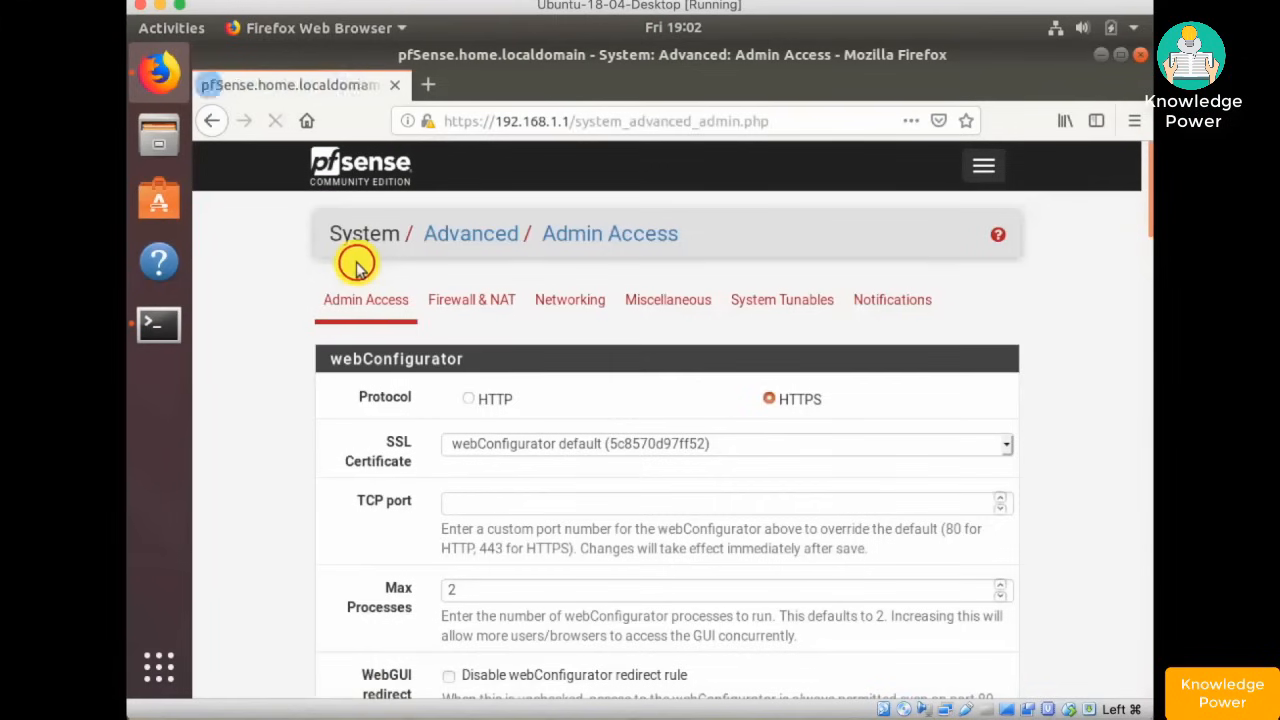
pyautogui.click(584, 310)
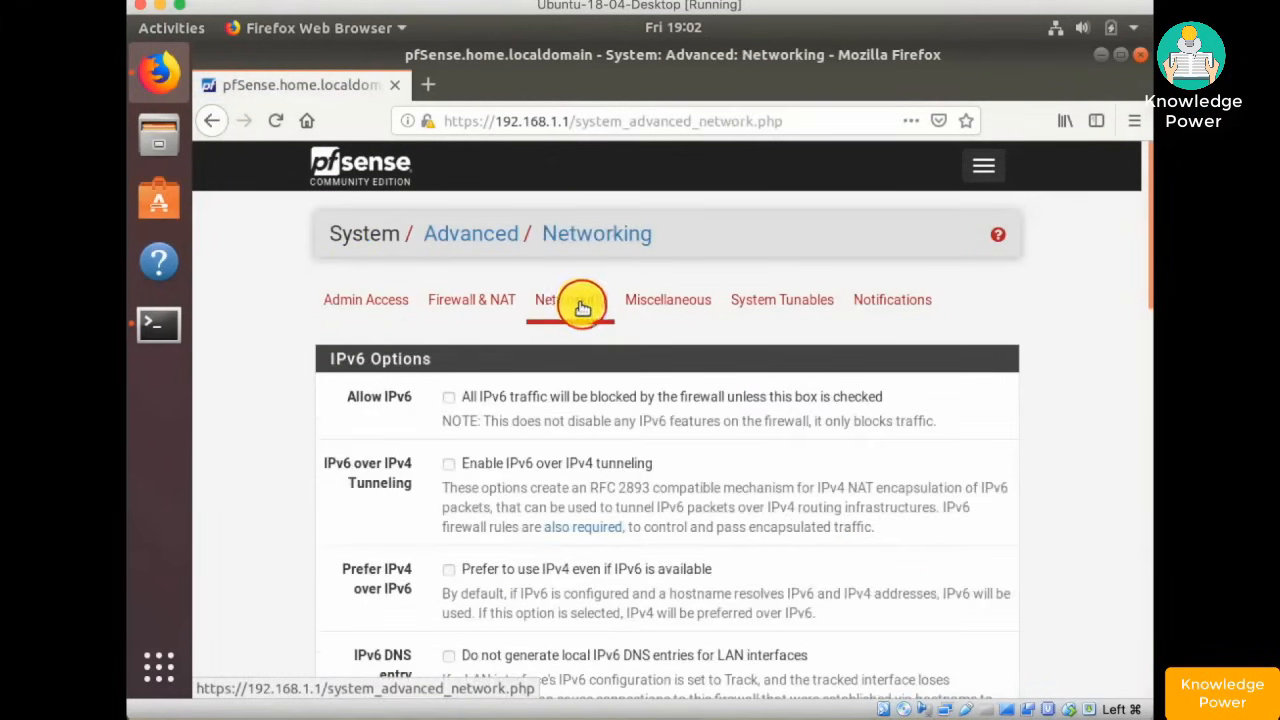
pyautogui.scroll(-2, 569, 494)
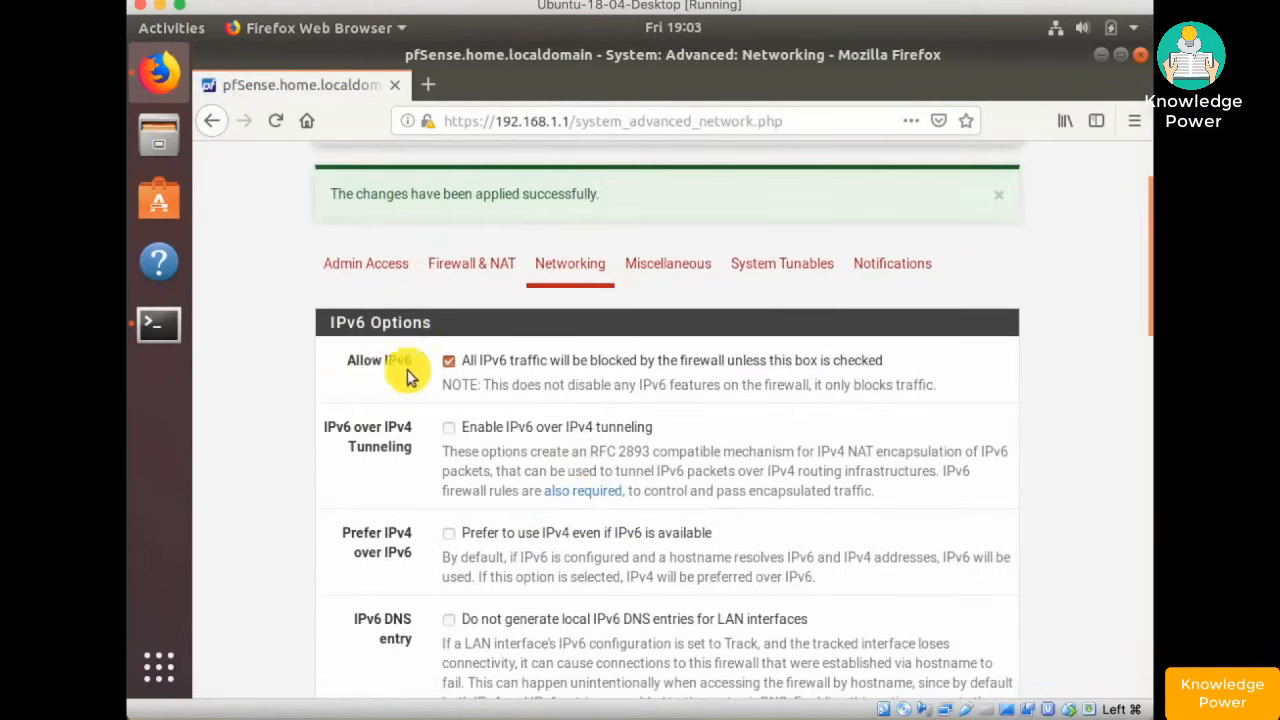
pyautogui.click(447, 362)
pyautogui.scroll(-7, 615, 437)
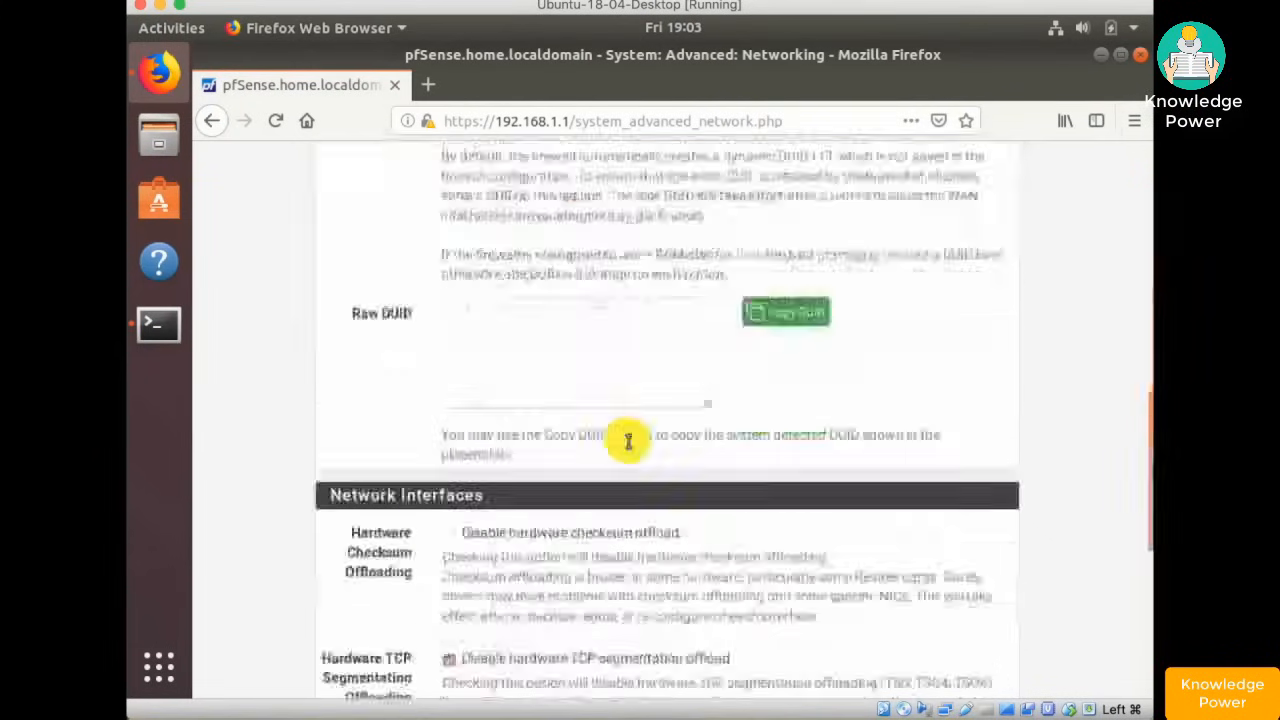
pyautogui.scroll(-5, 623, 440)
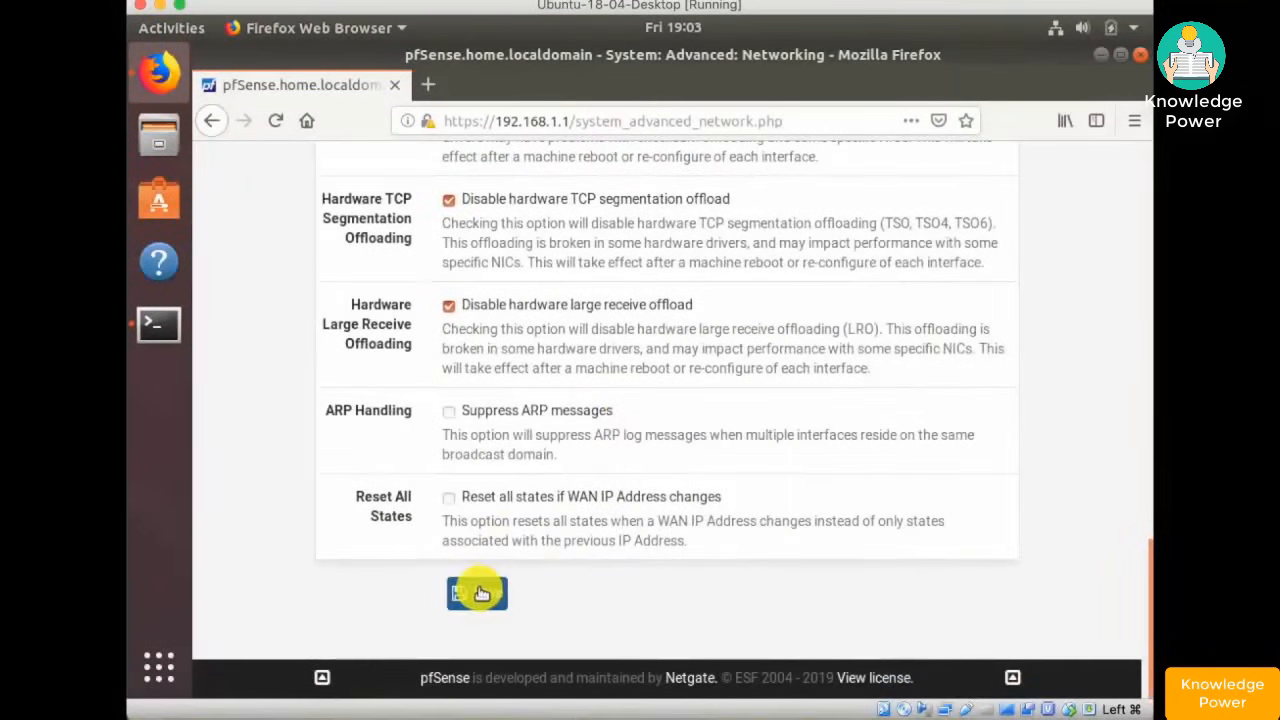
pyautogui.click(478, 592)
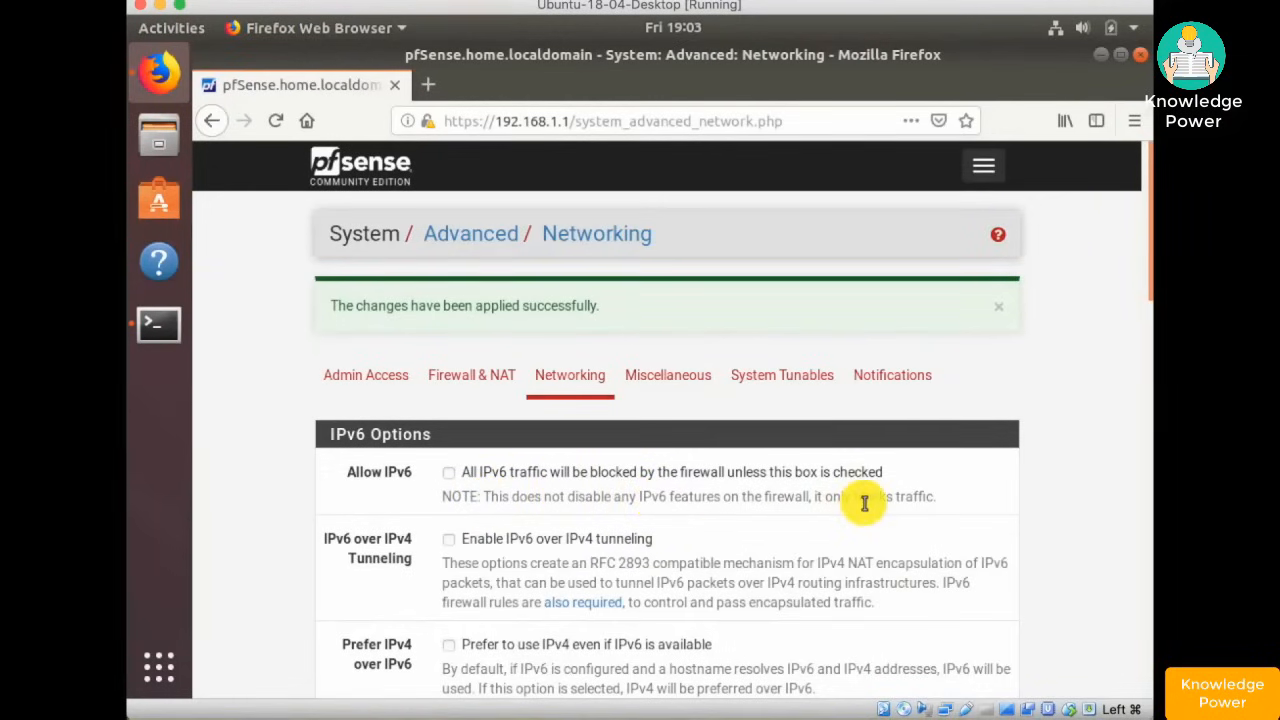
pyautogui.click(984, 166)
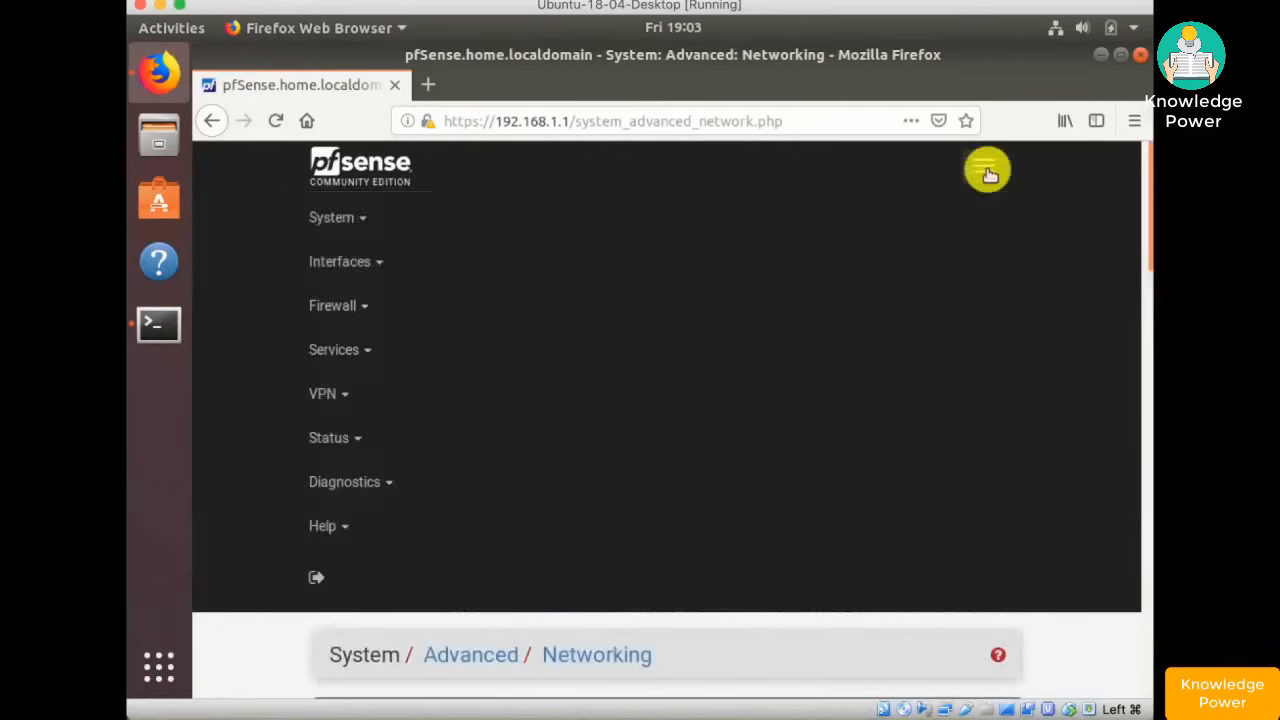
# - Set the WAN interface's IPv6 Configuration Type to None, then save and apply changes
pyautogui.click(343, 265)
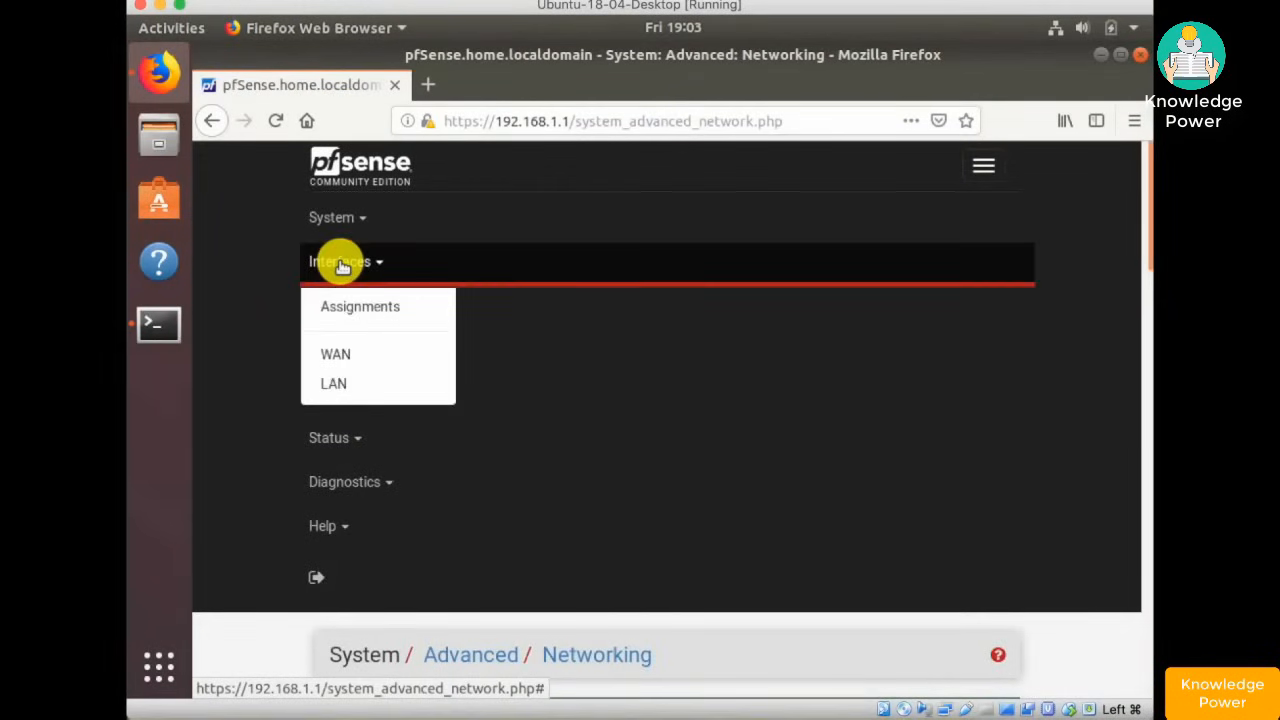
pyautogui.click(345, 356)
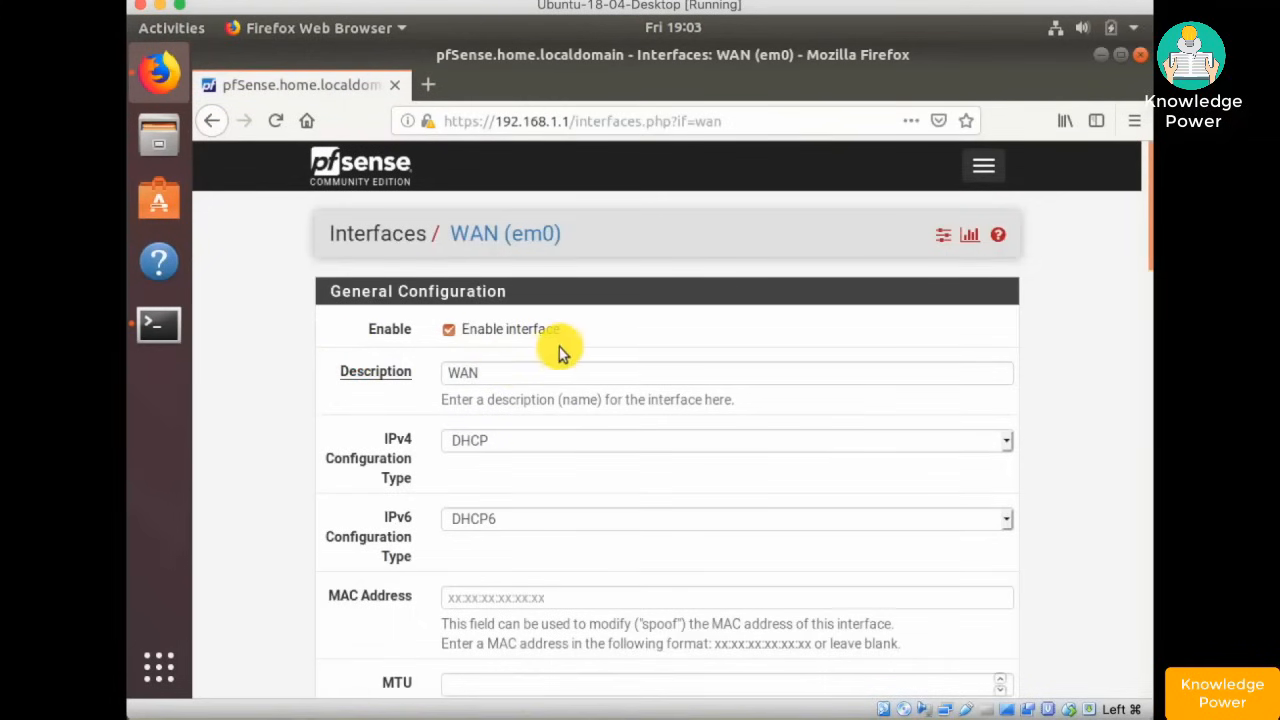
pyautogui.scroll(-2, 562, 345)
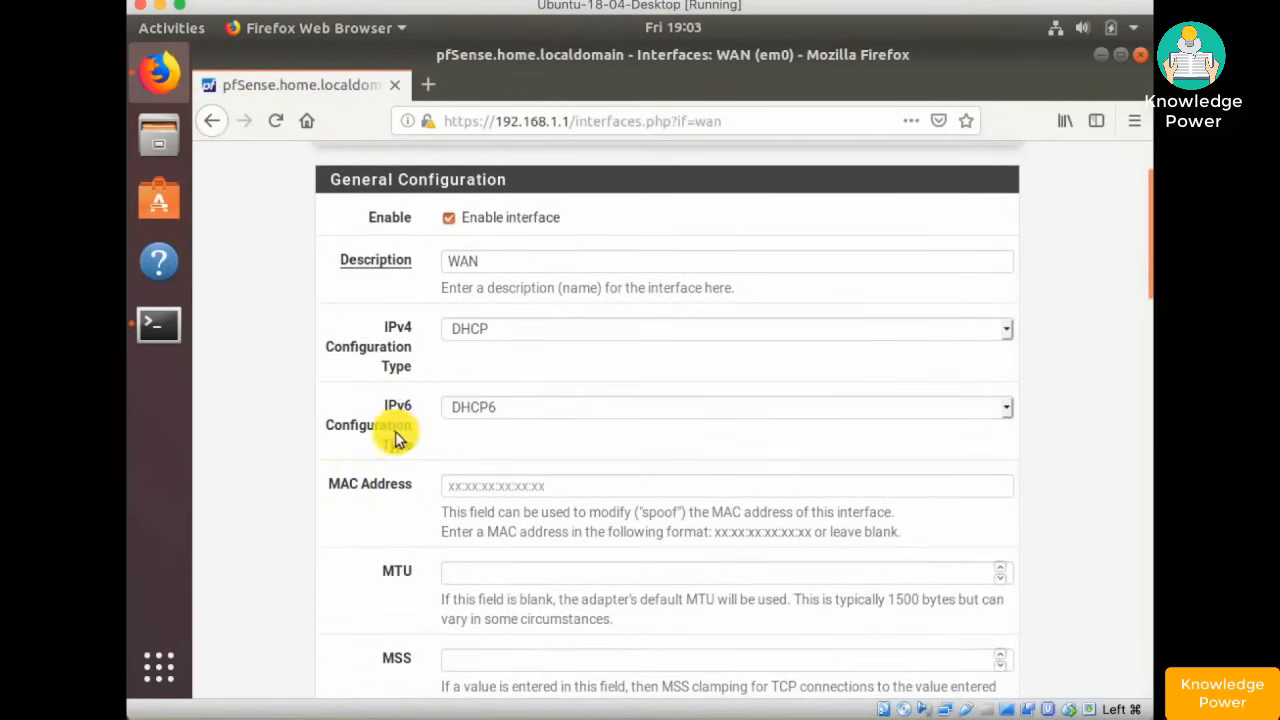
pyautogui.click(490, 412)
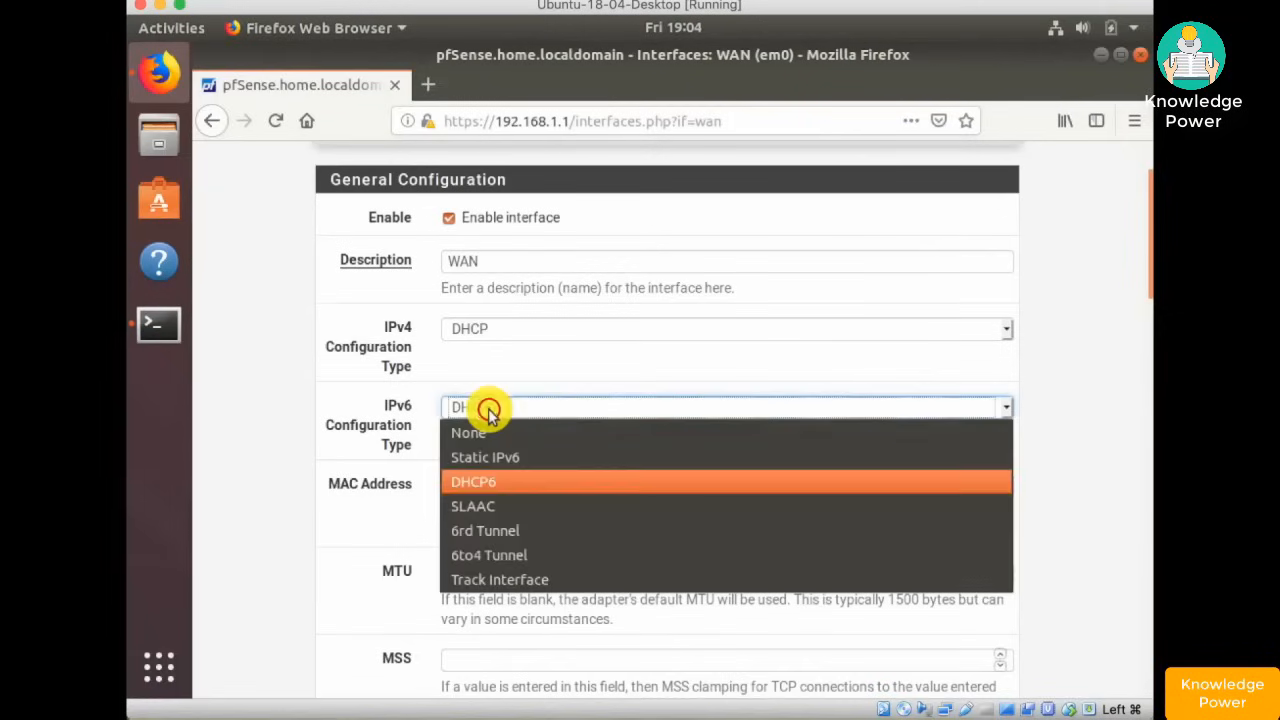
pyautogui.click(478, 432)
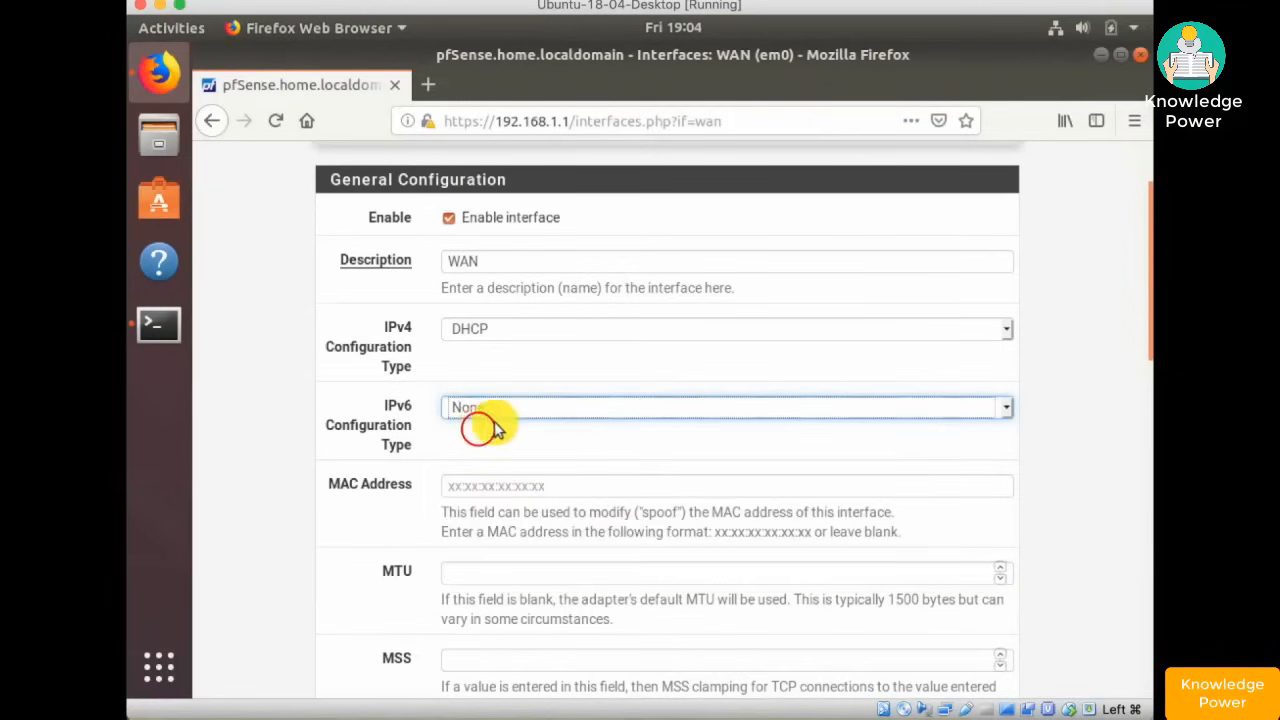
pyautogui.scroll(-15, 563, 427)
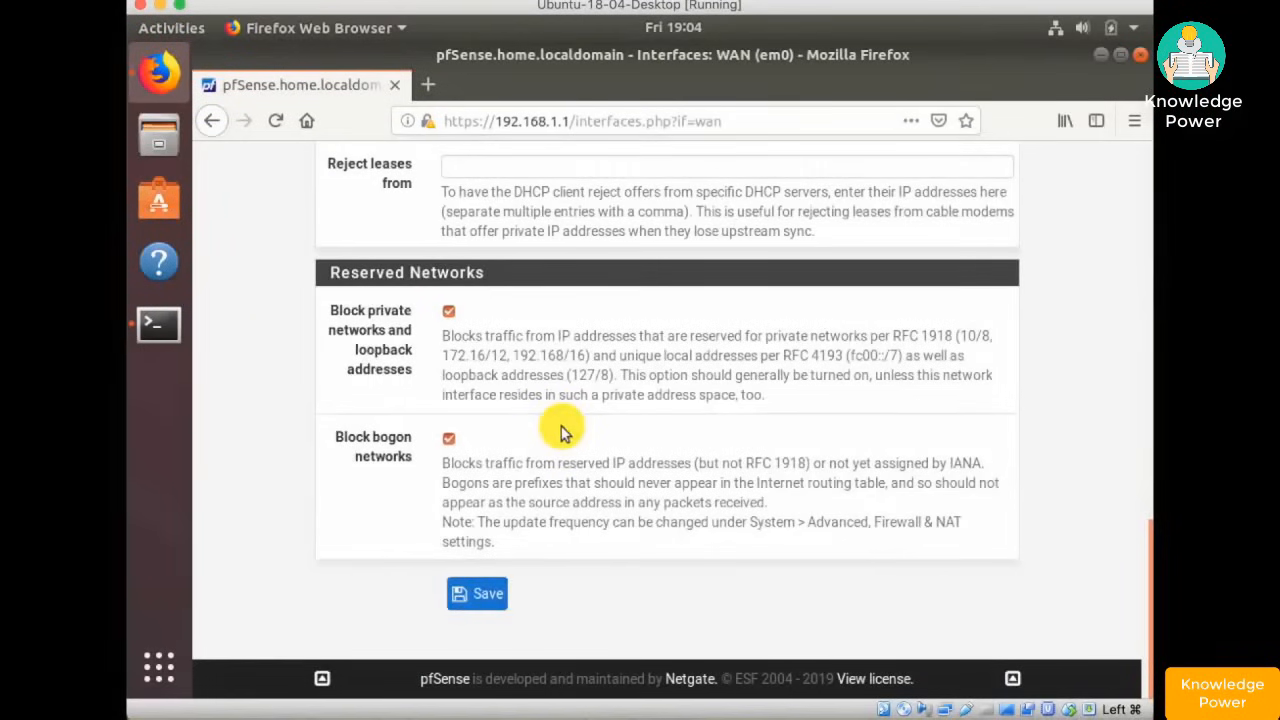
pyautogui.click(490, 593)
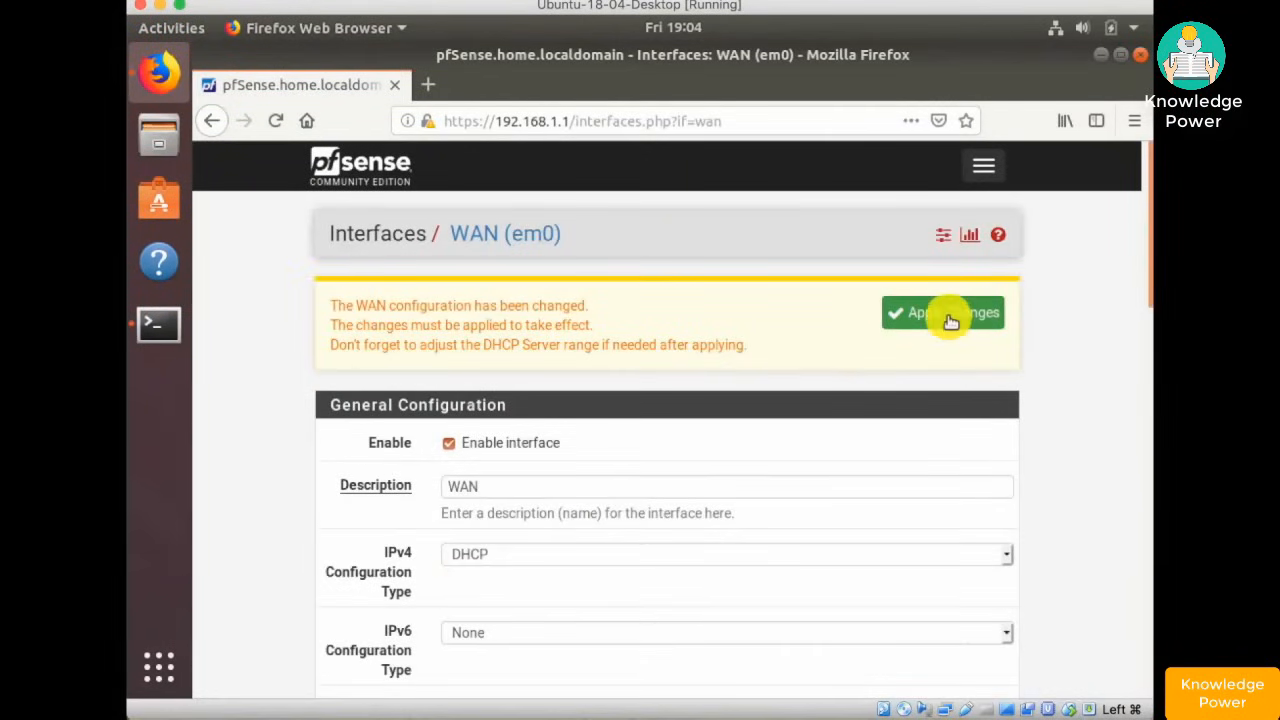
pyautogui.click(948, 316)
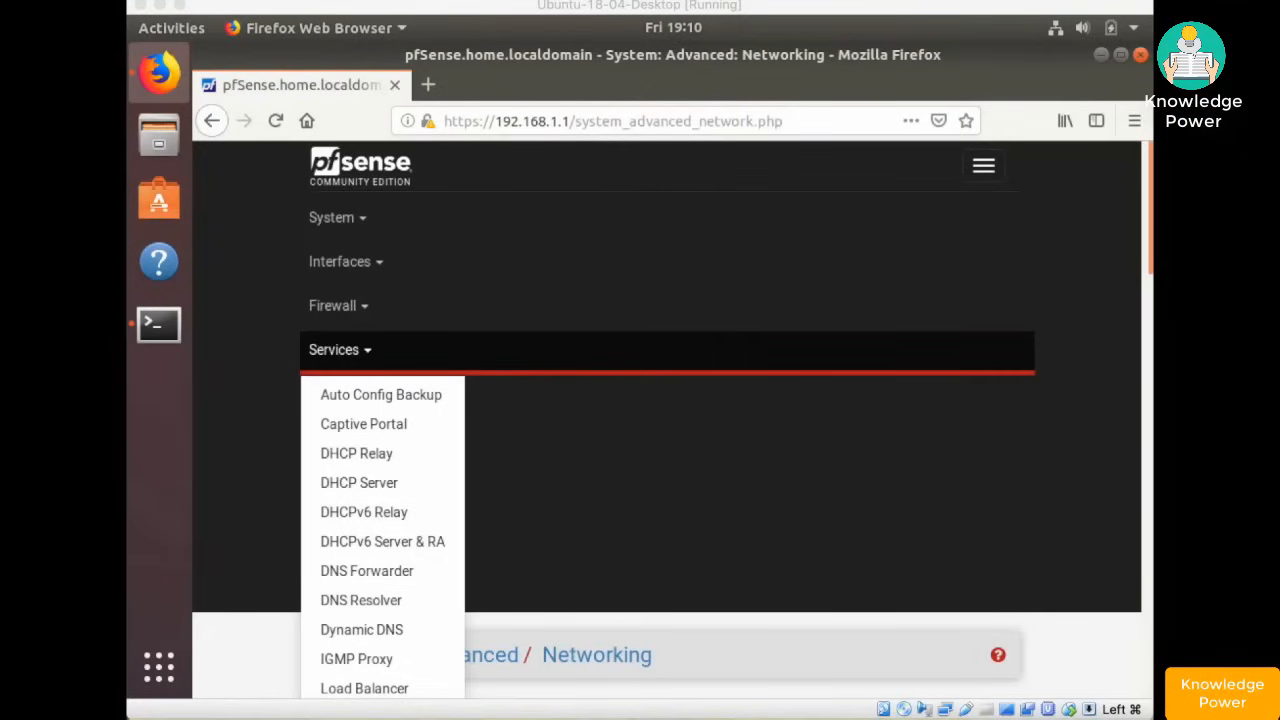
# - Under Services > DHCPv6 Server & RA, save the LAN settings with the DHCPv6 server disabled
pyautogui.click(986, 165)
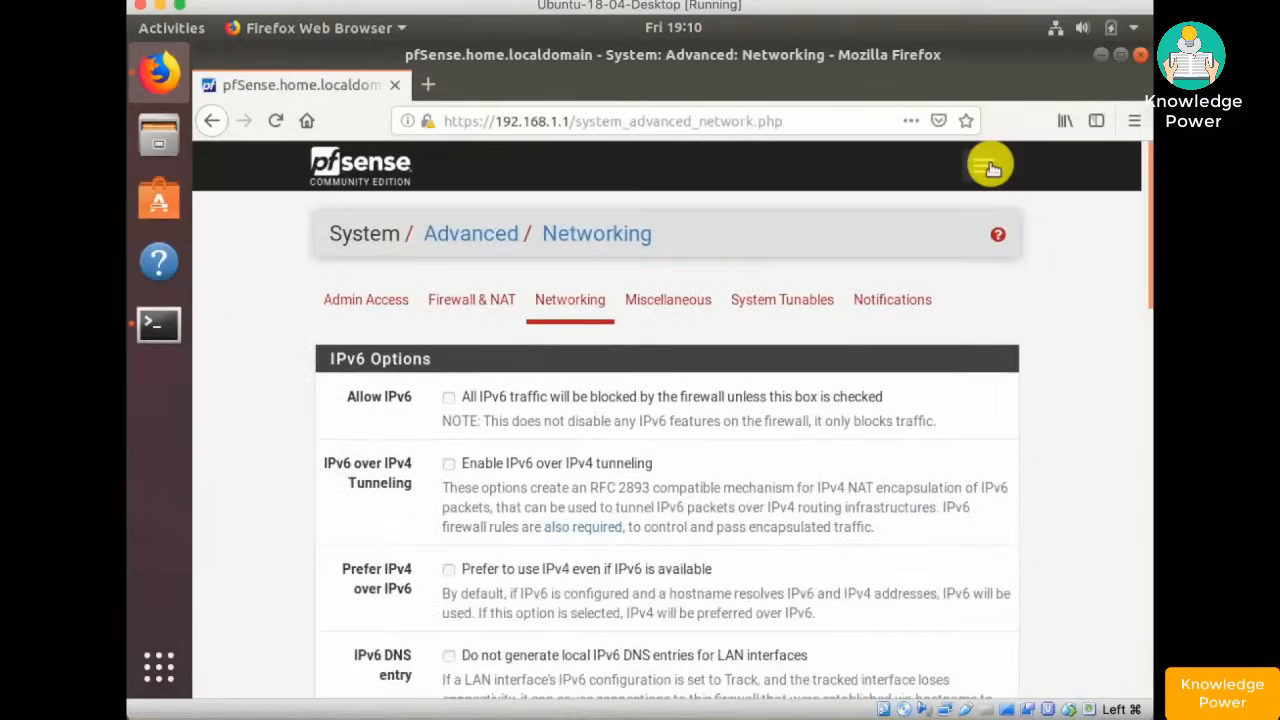
pyautogui.click(988, 166)
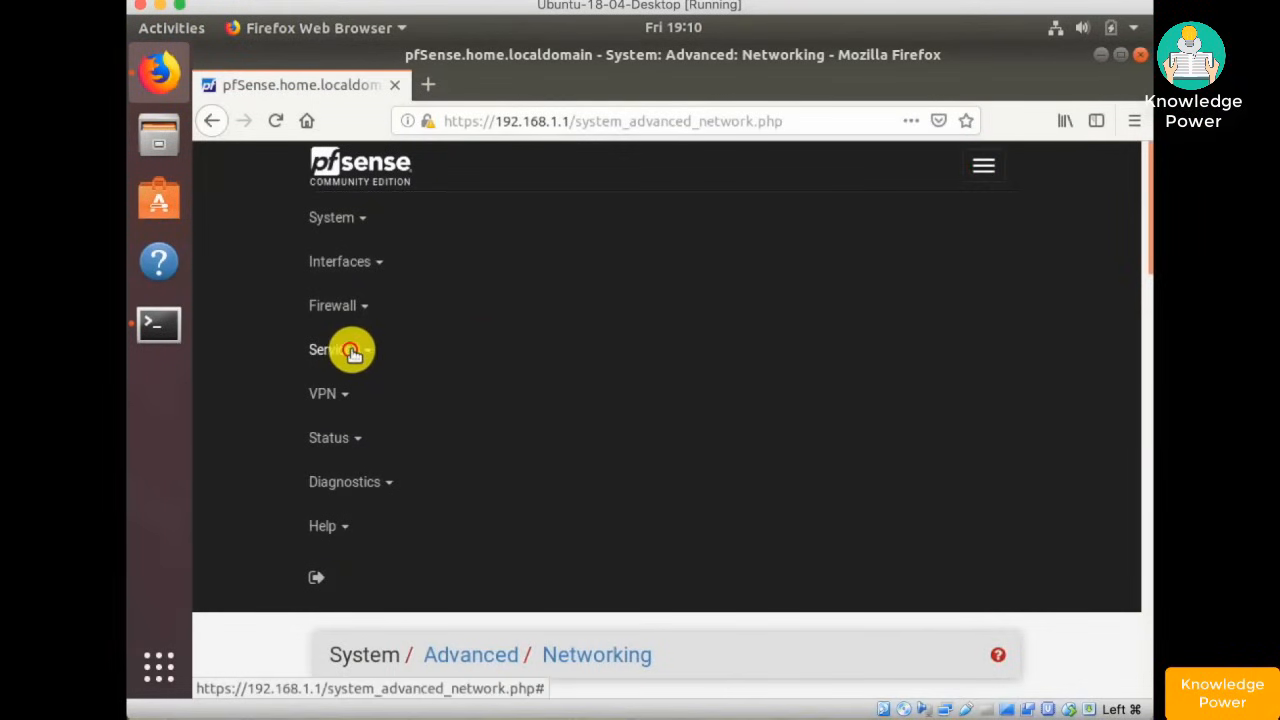
pyautogui.click(350, 350)
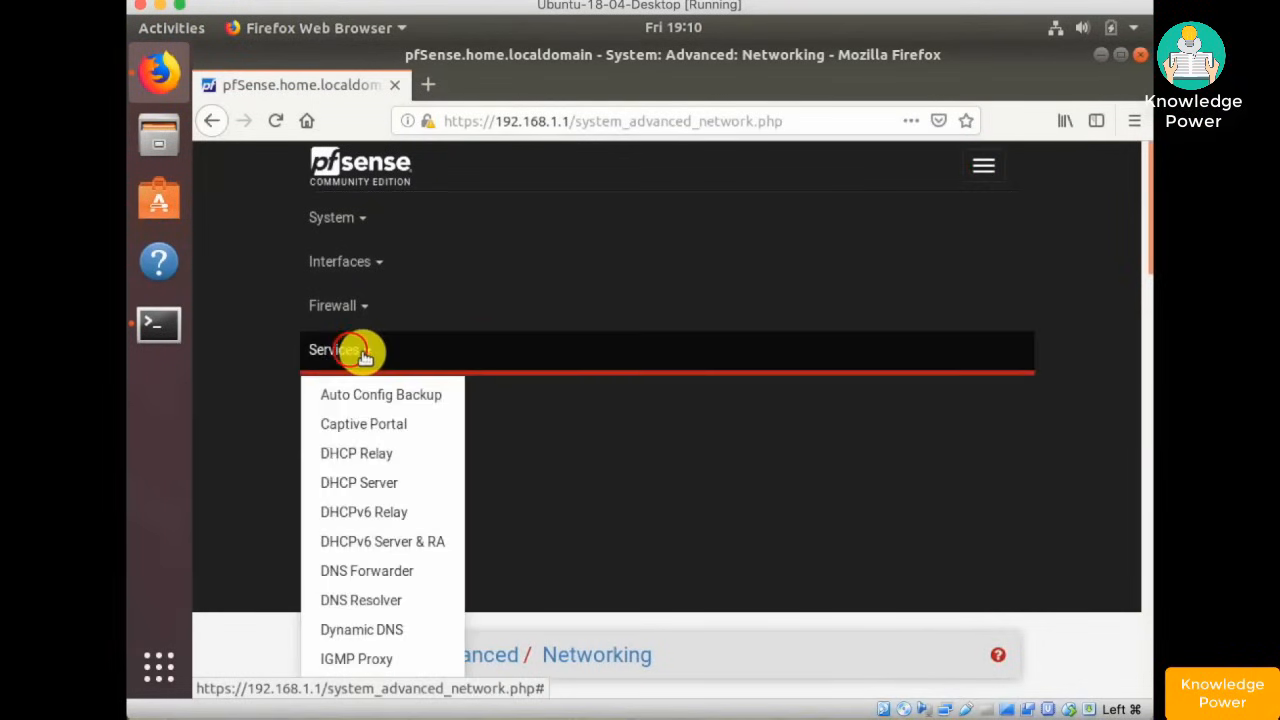
pyautogui.click(407, 548)
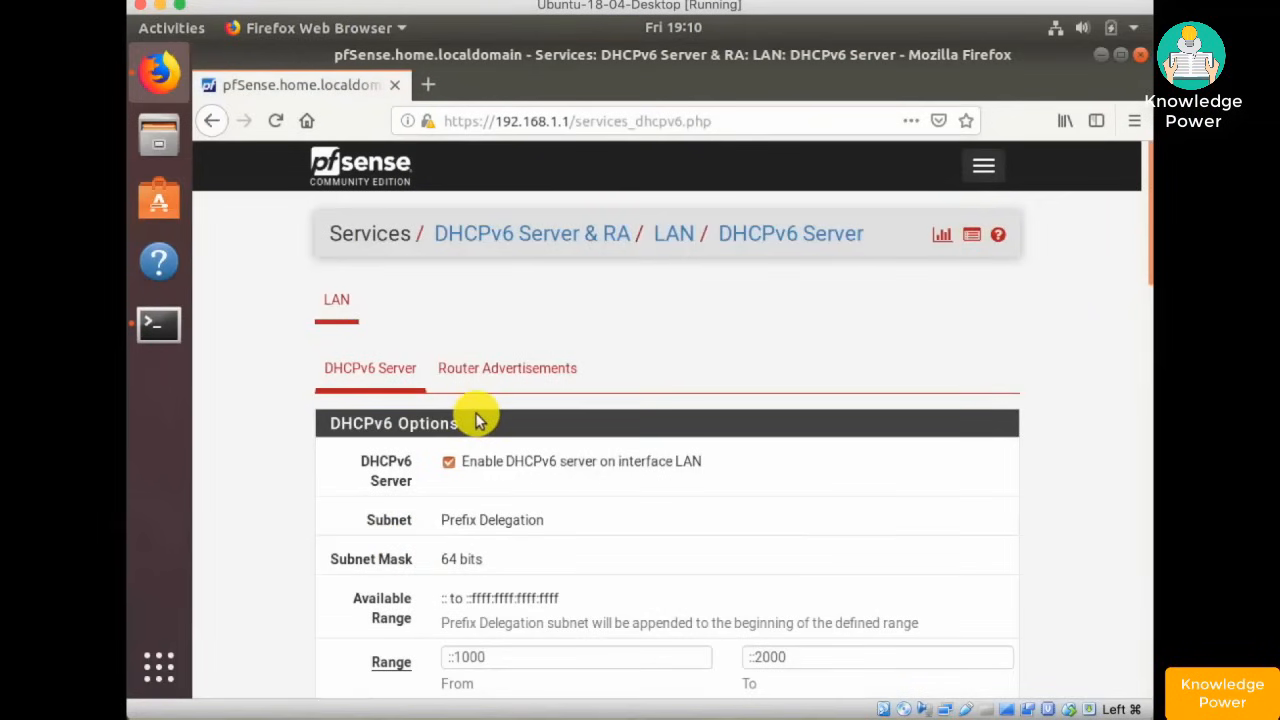
pyautogui.scroll(-1, 476, 420)
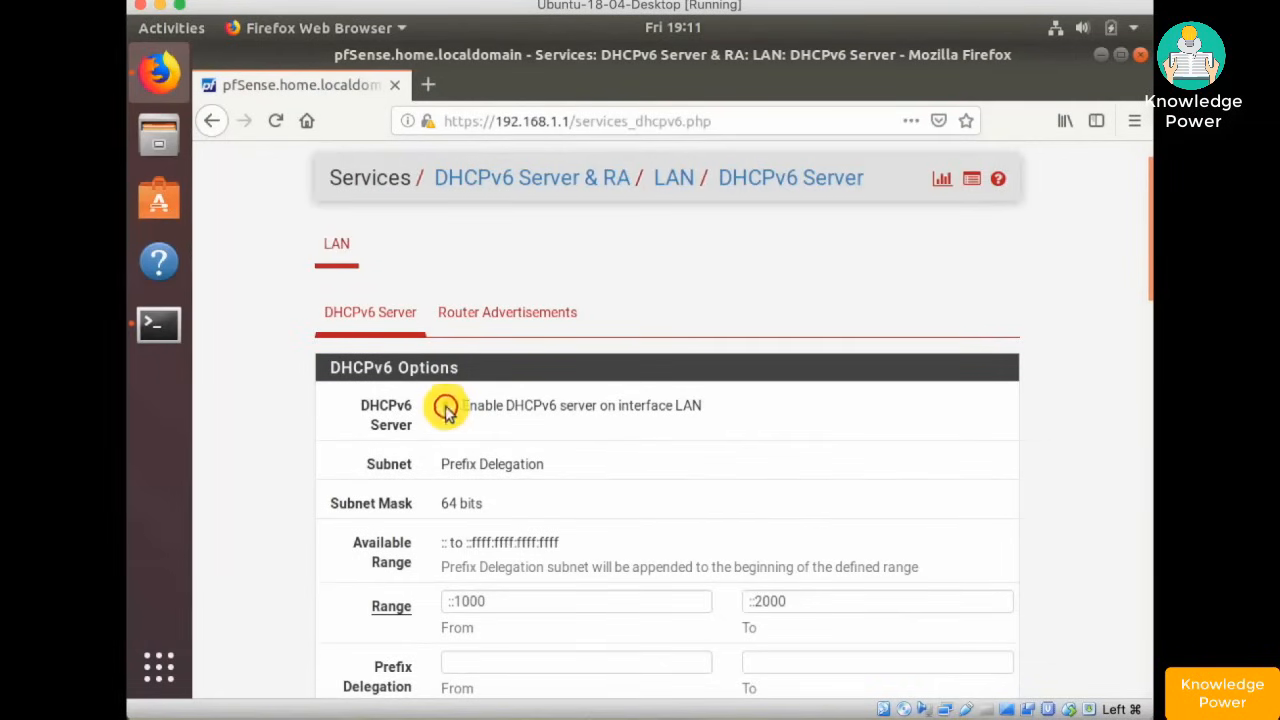
pyautogui.scroll(-20, 1107, 430)
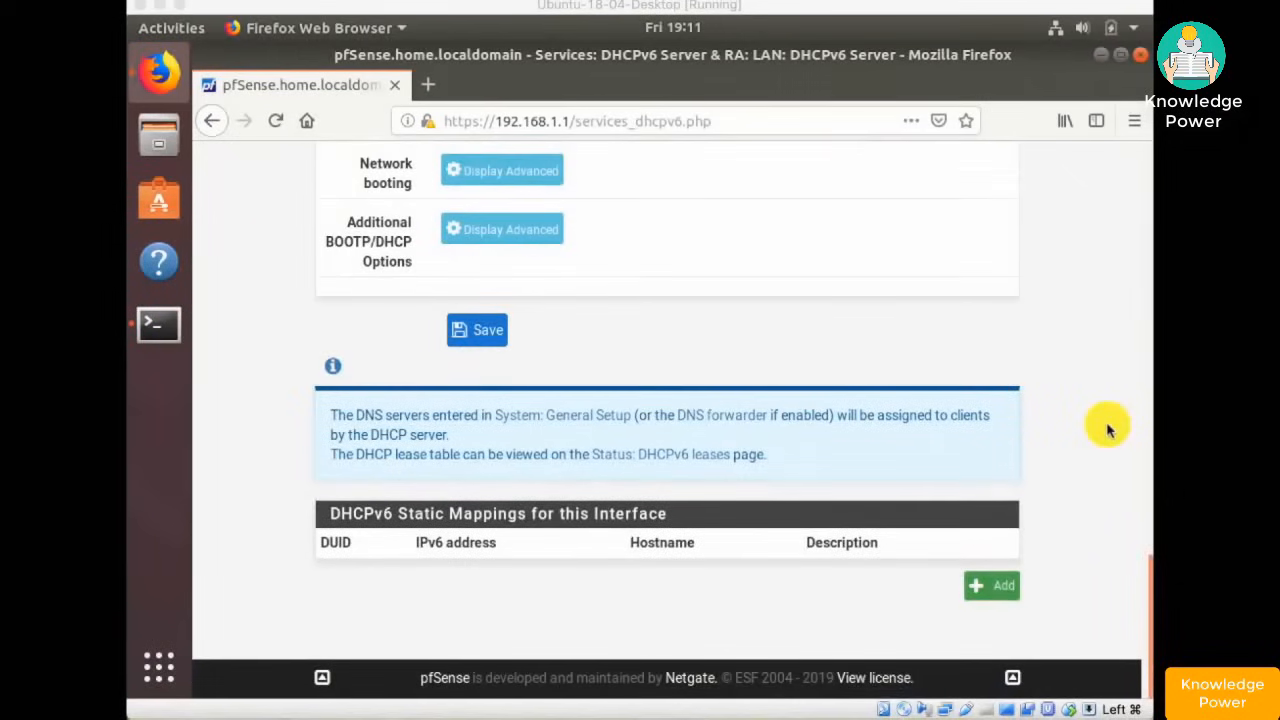
pyautogui.click(482, 333)
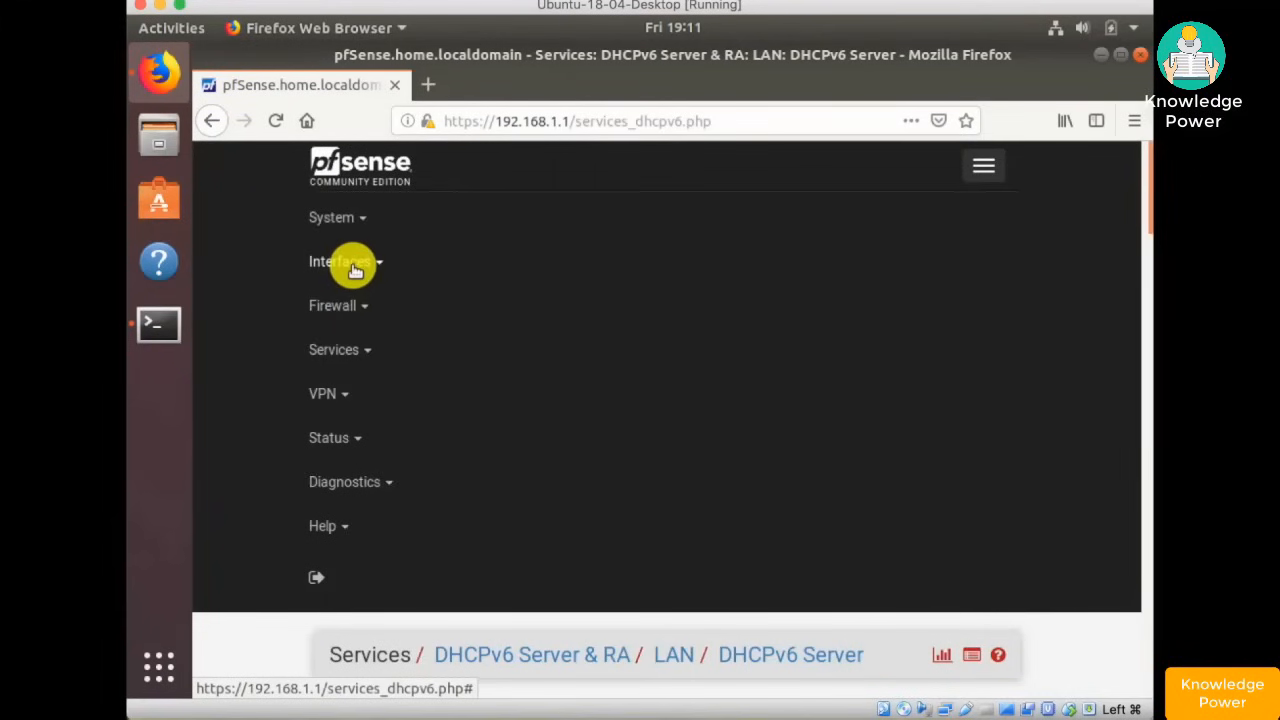
# - Set the LAN interface's IPv6 Configuration Type to None, then save and apply changes
pyautogui.click(352, 266)
pyautogui.click(341, 389)
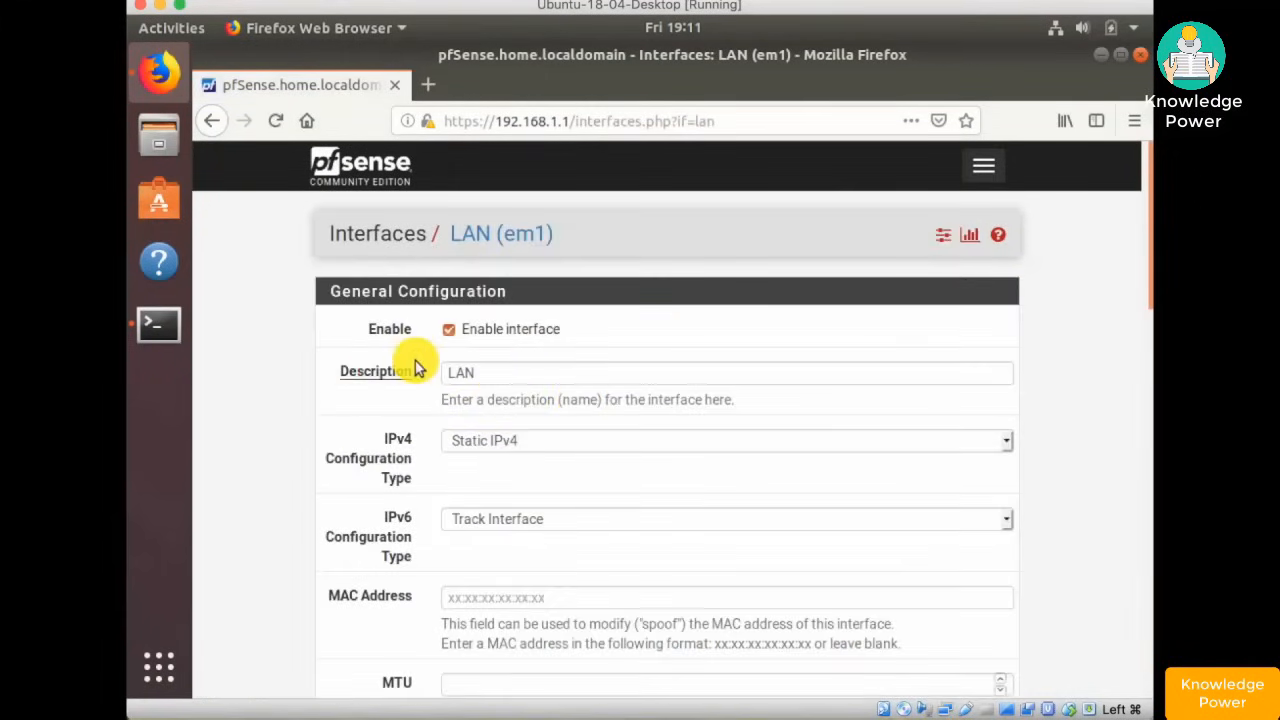
pyautogui.scroll(-3, 415, 367)
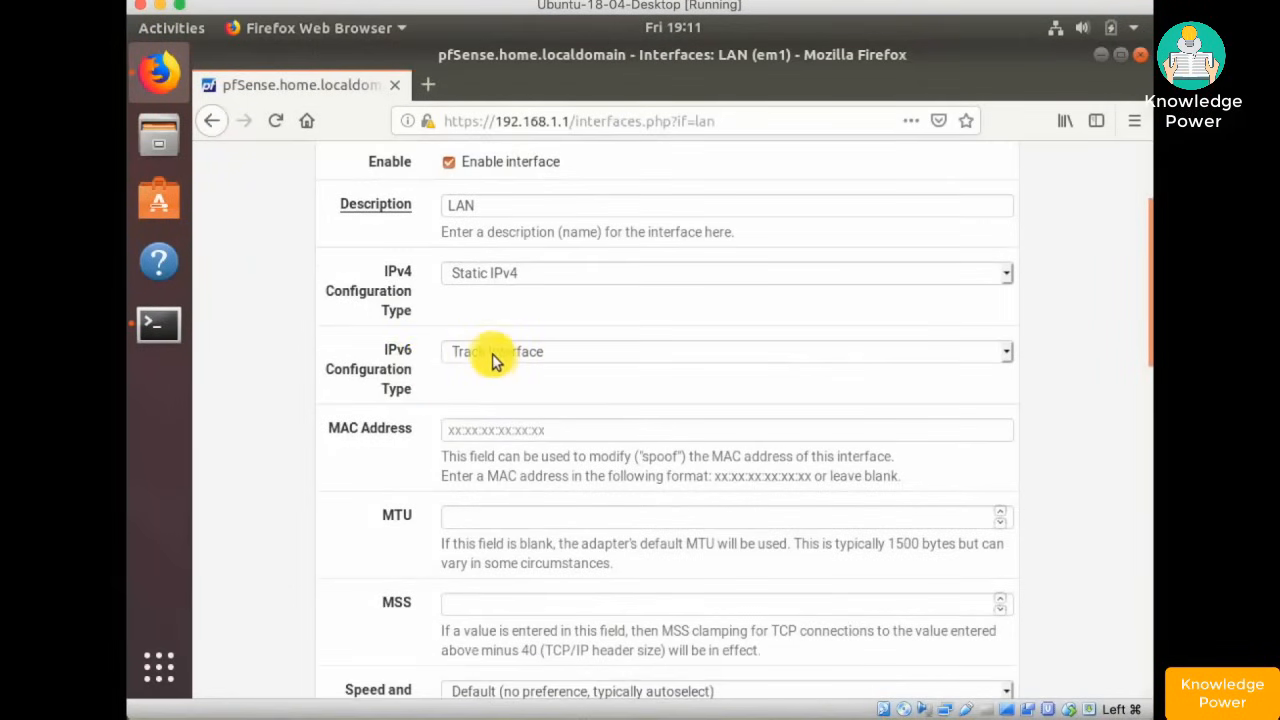
pyautogui.click(490, 358)
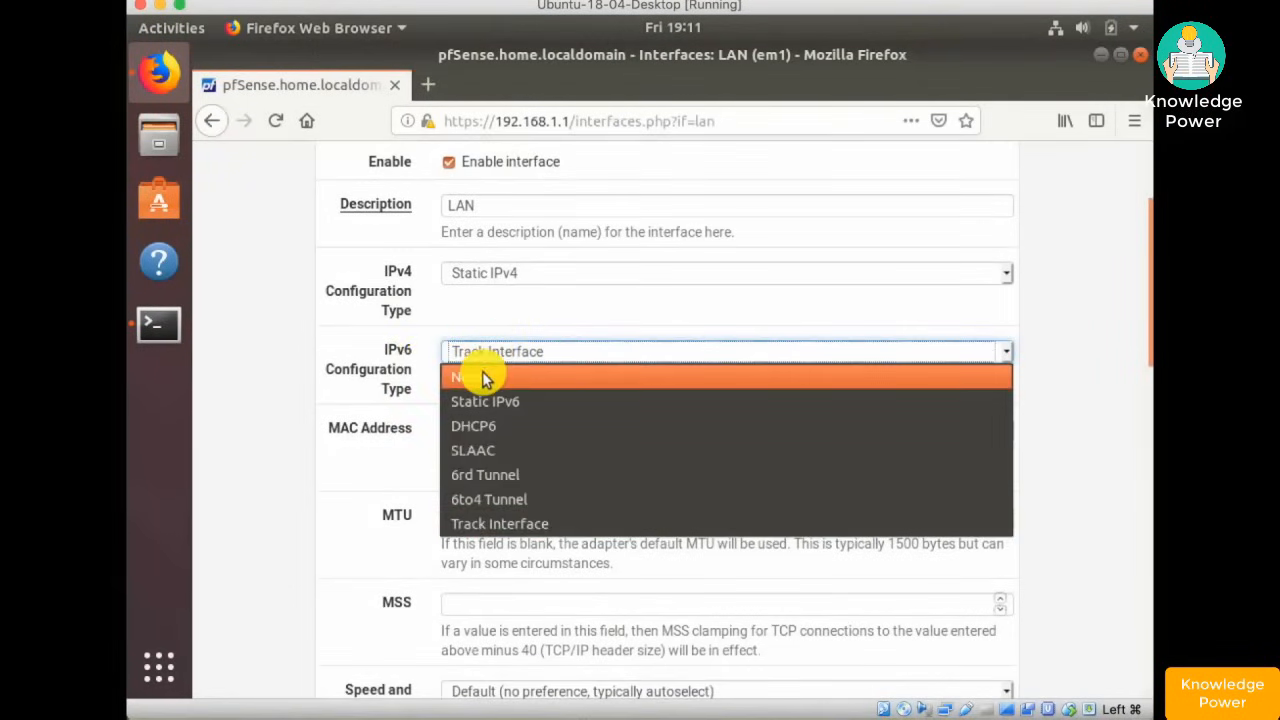
pyautogui.click(482, 376)
pyautogui.scroll(-9, 416, 385)
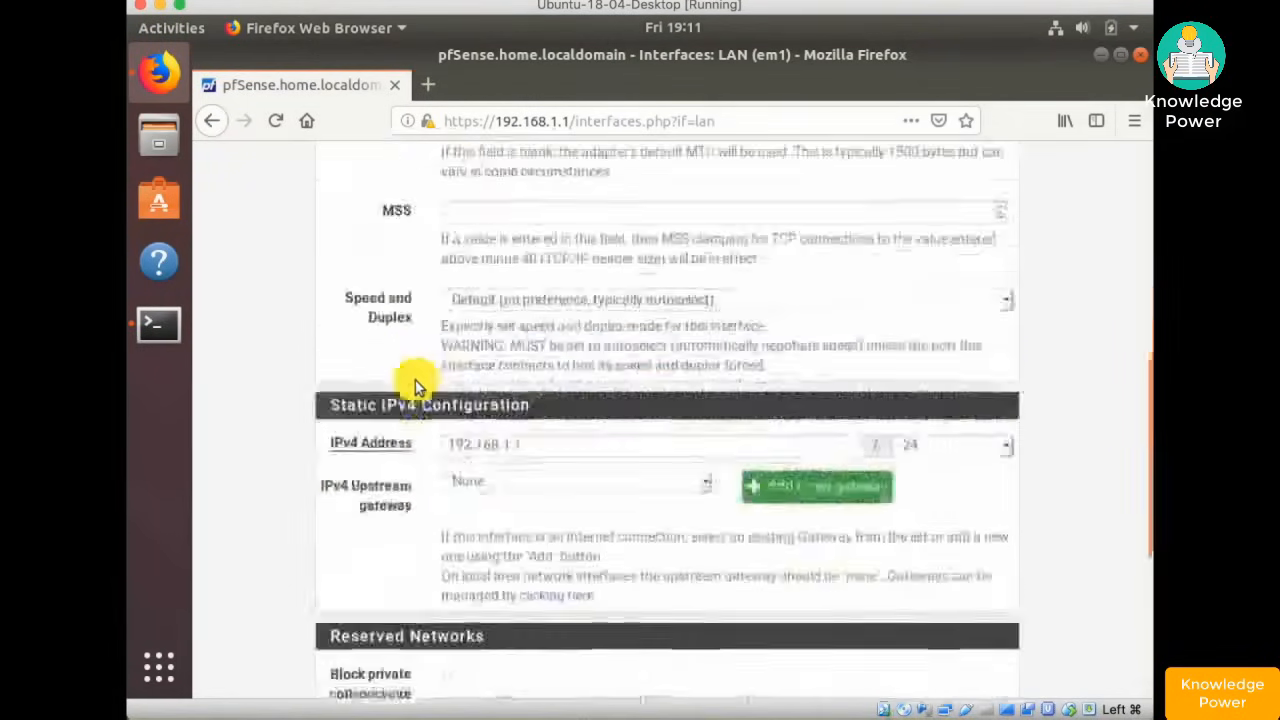
pyautogui.scroll(-5, 416, 385)
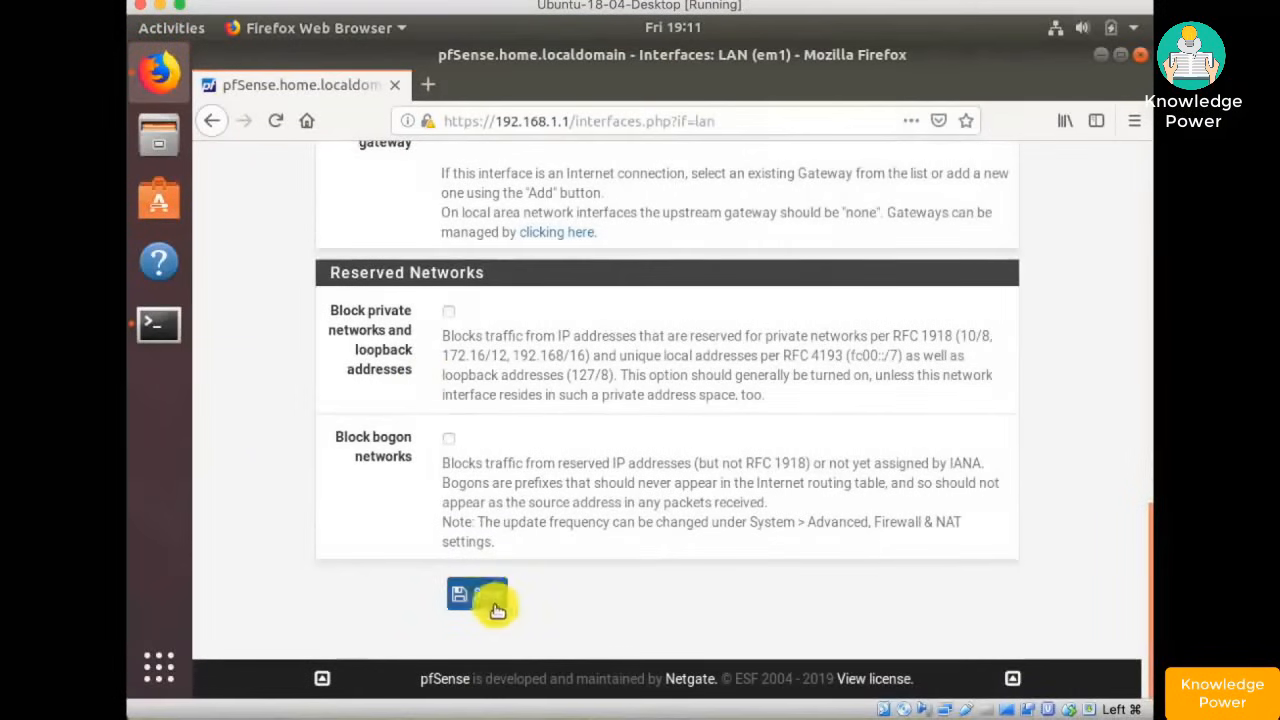
pyautogui.click(488, 597)
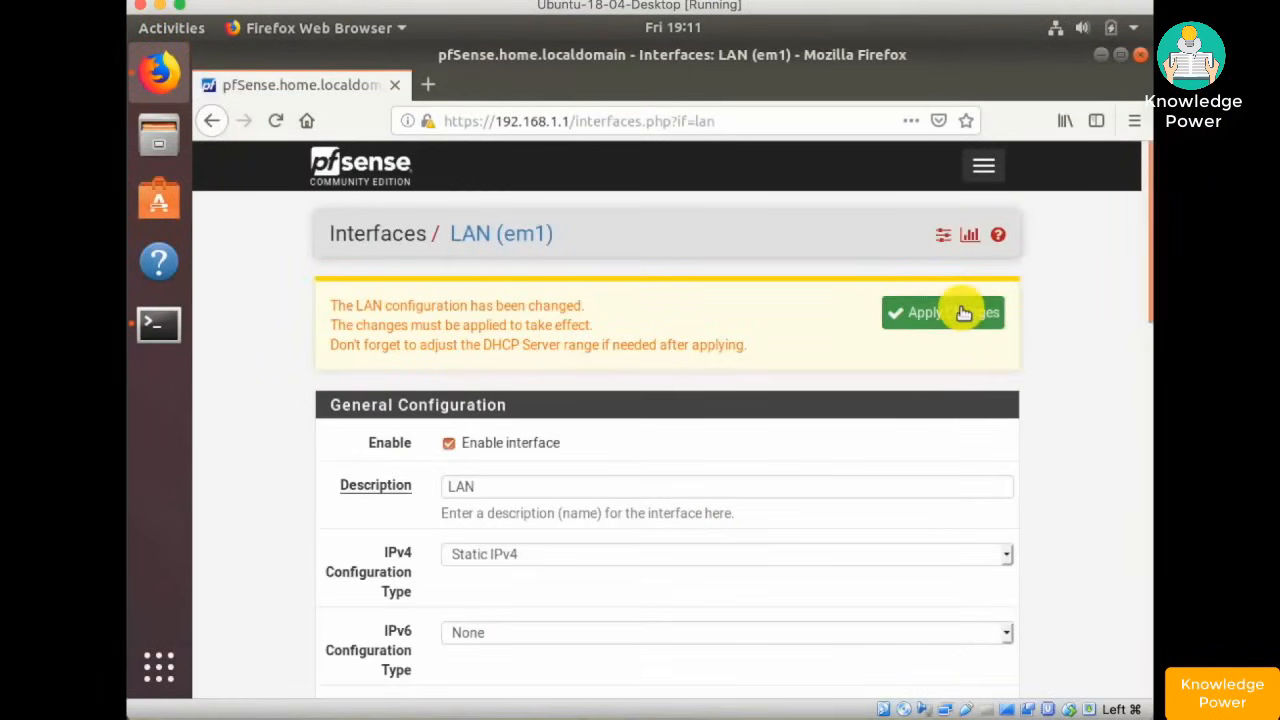
pyautogui.click(961, 311)
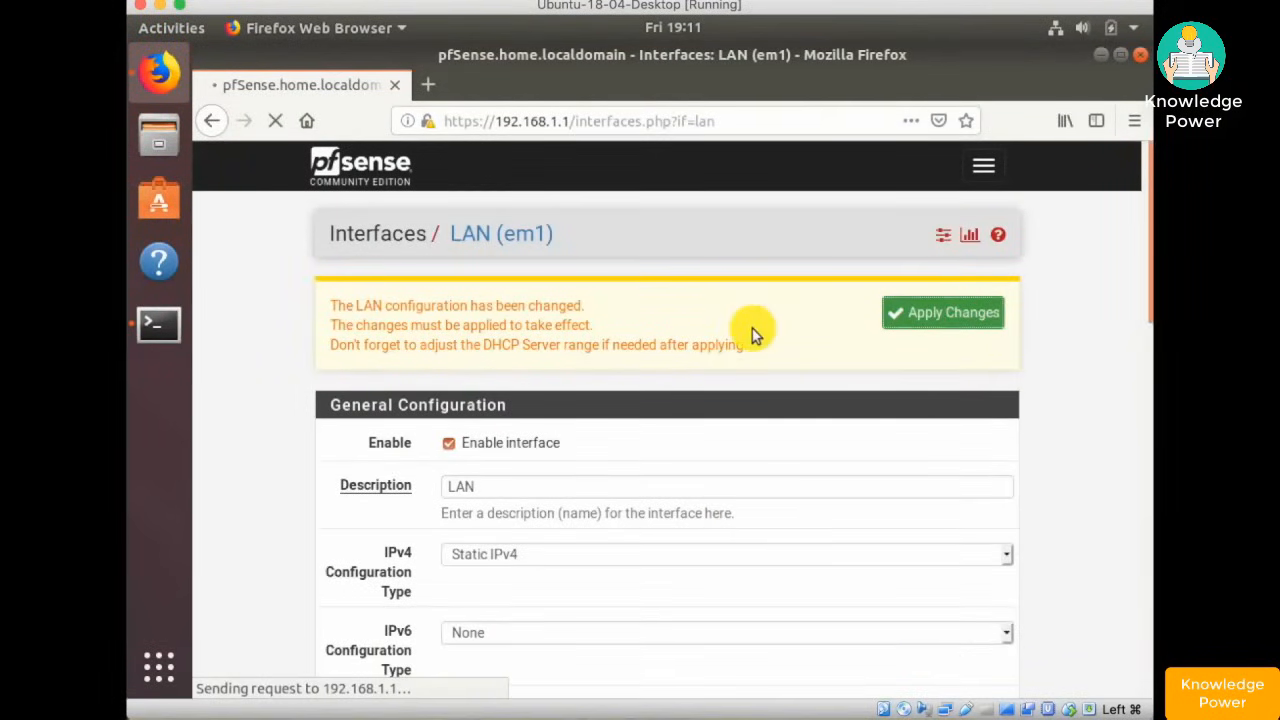
pyautogui.click(984, 167)
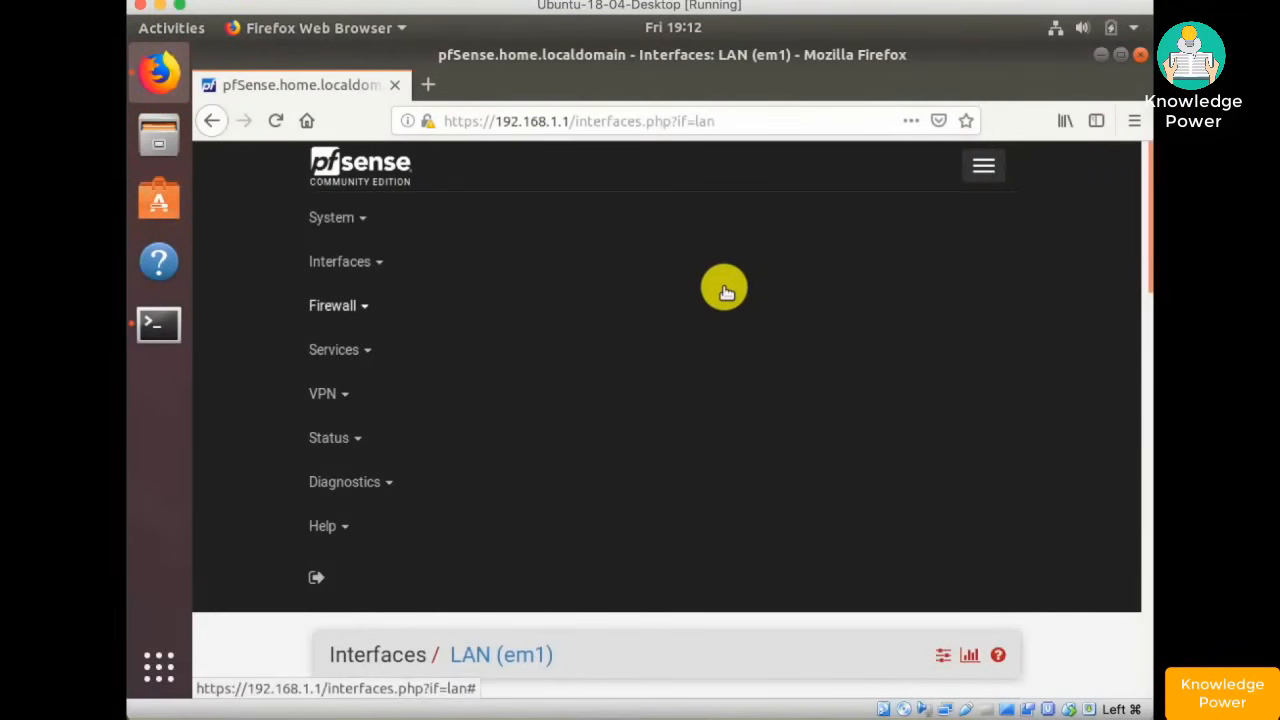
# - Disable the Default allow LAN IPv6 rule in Firewall > Rules > LAN, then save and apply
pyautogui.click(333, 312)
pyautogui.click(357, 411)
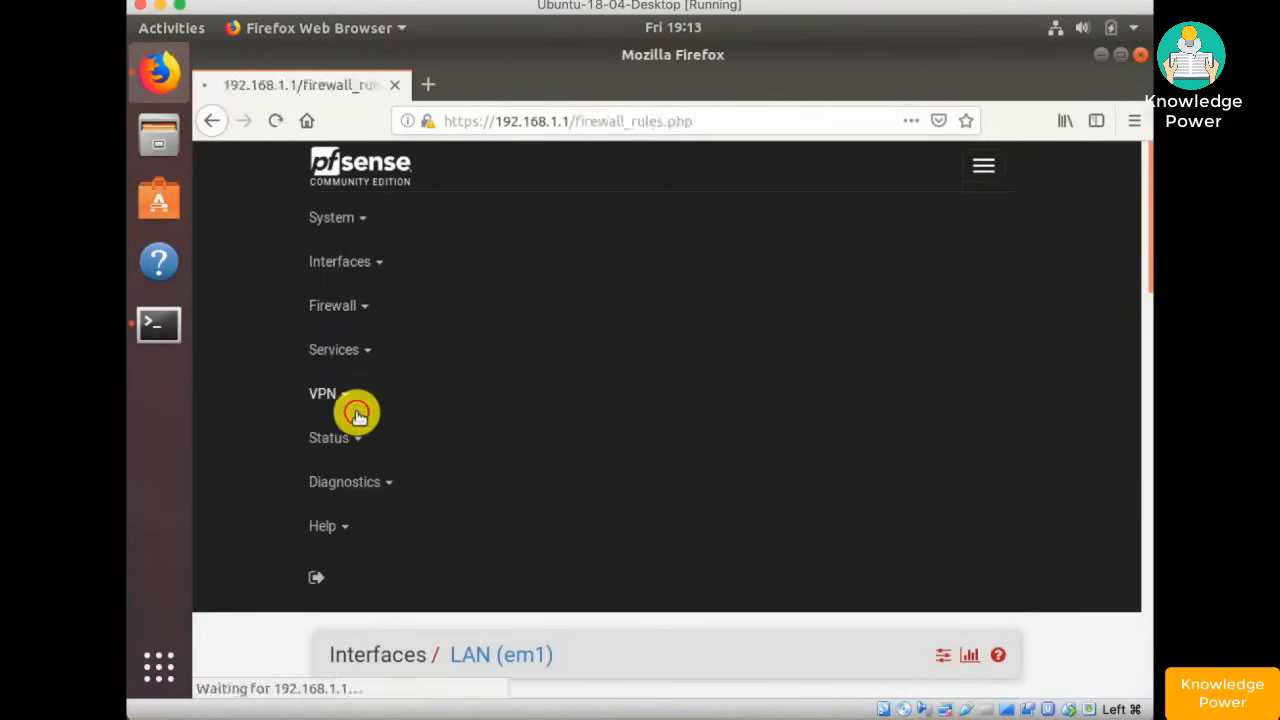
pyautogui.click(449, 303)
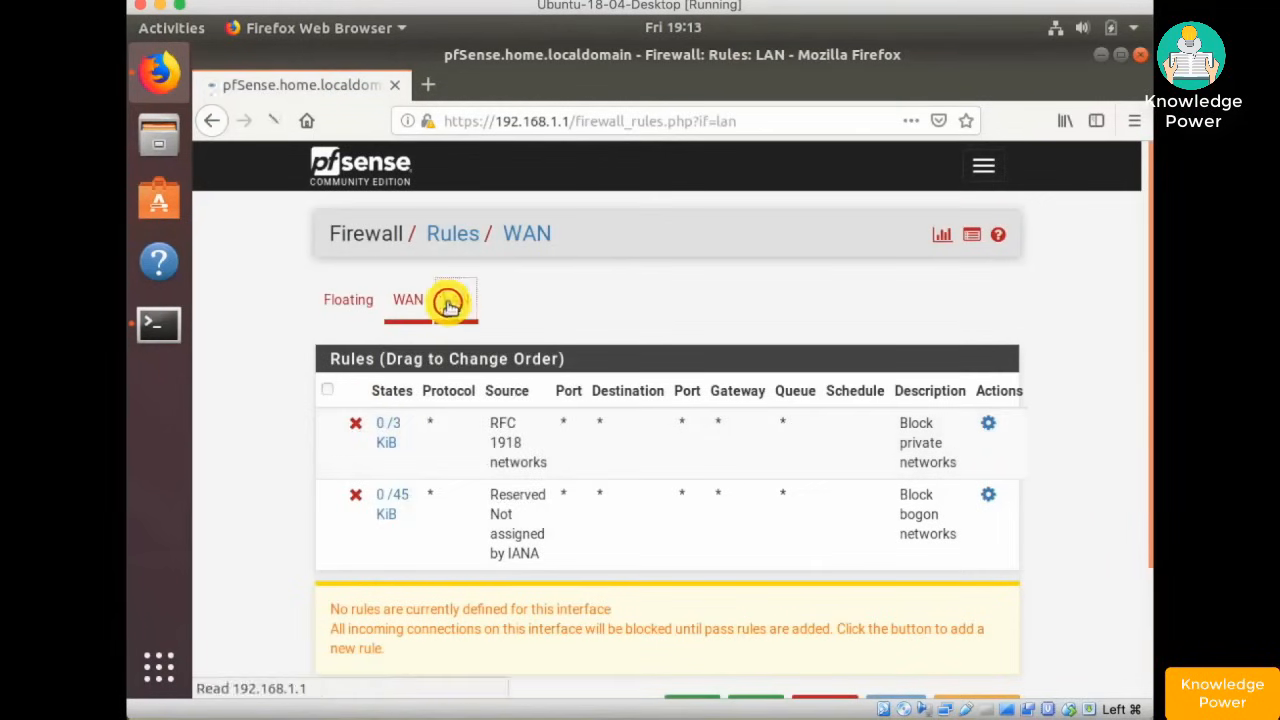
pyautogui.scroll(-5, 668, 507)
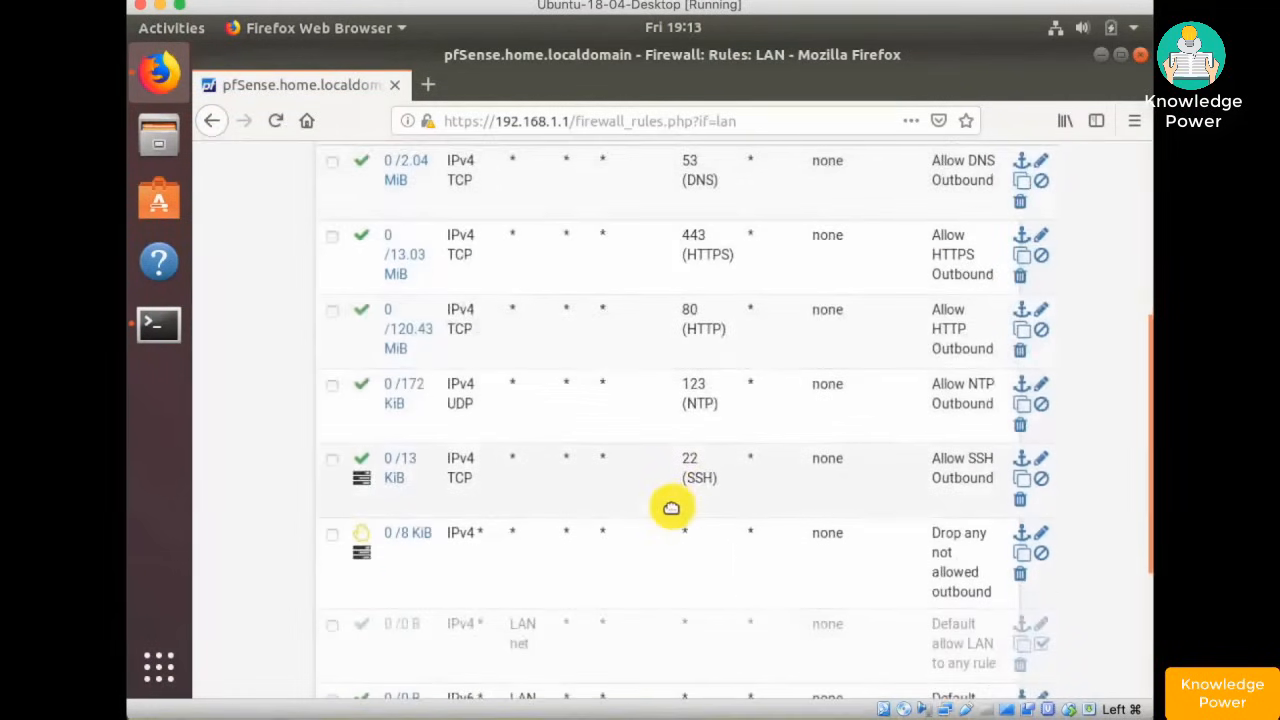
pyautogui.scroll(-3, 671, 507)
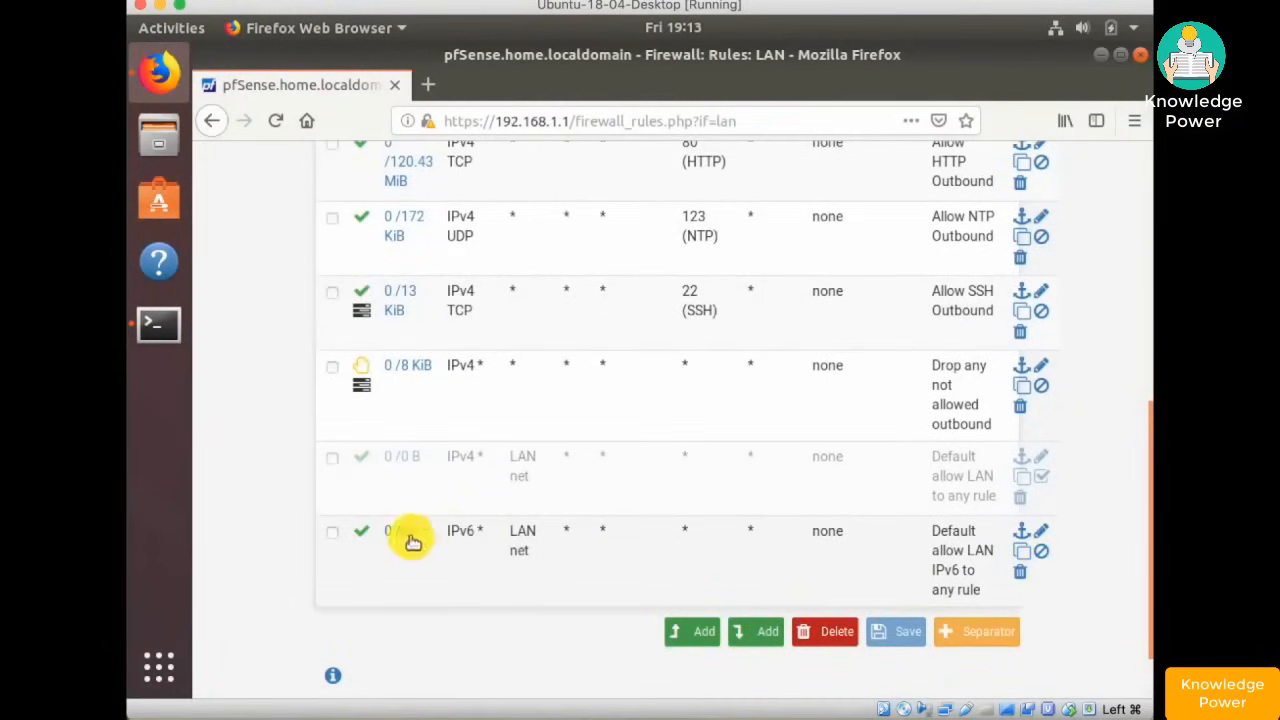
pyautogui.moveTo(403, 538)
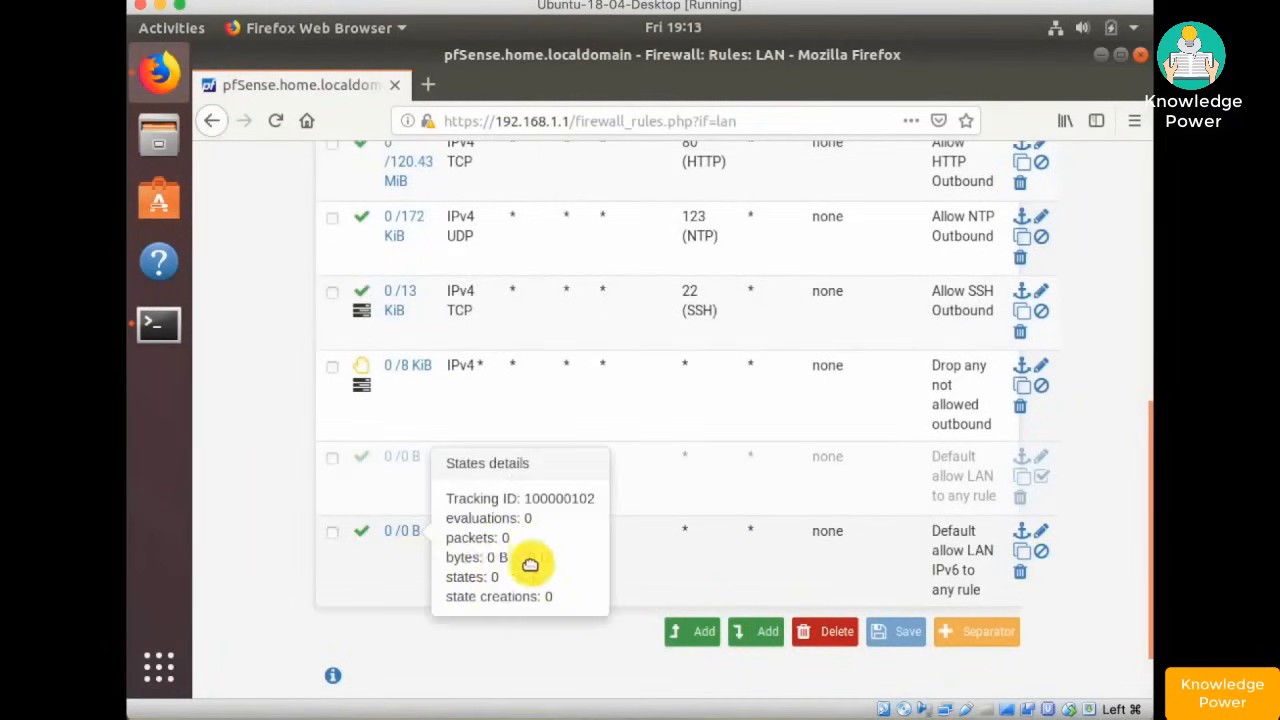
pyautogui.click(1043, 556)
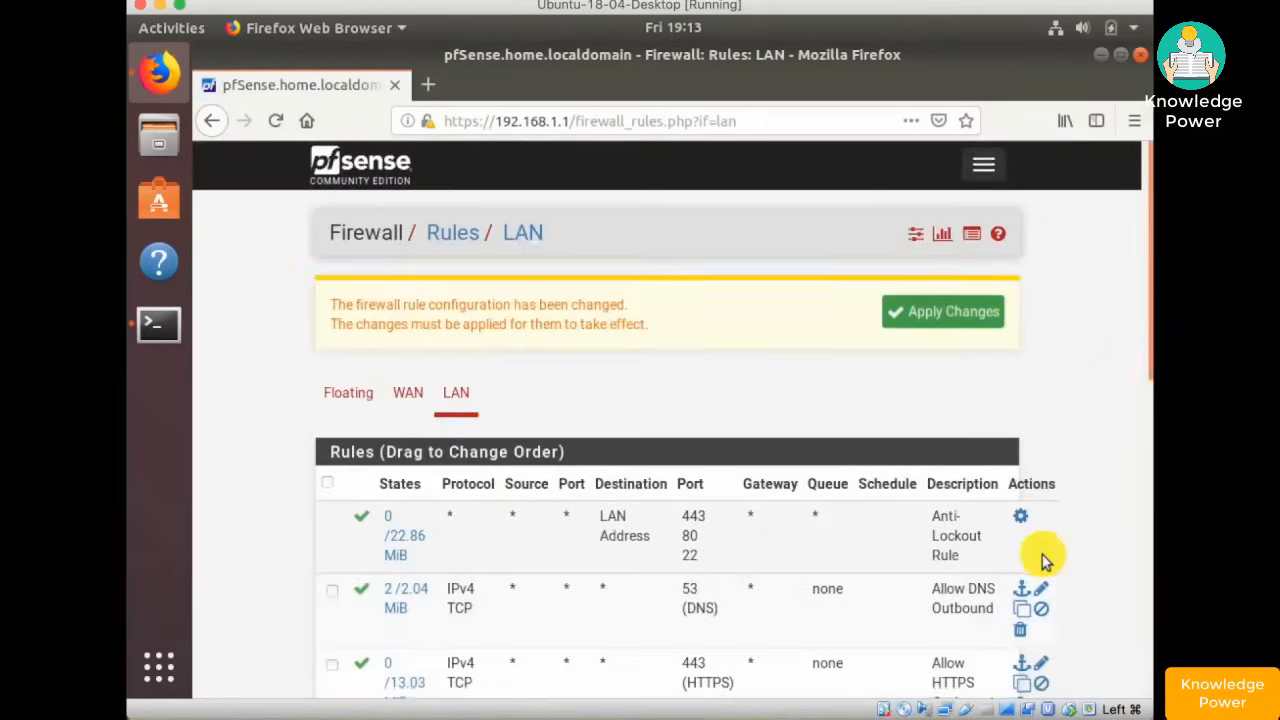
pyautogui.scroll(-10, 1042, 558)
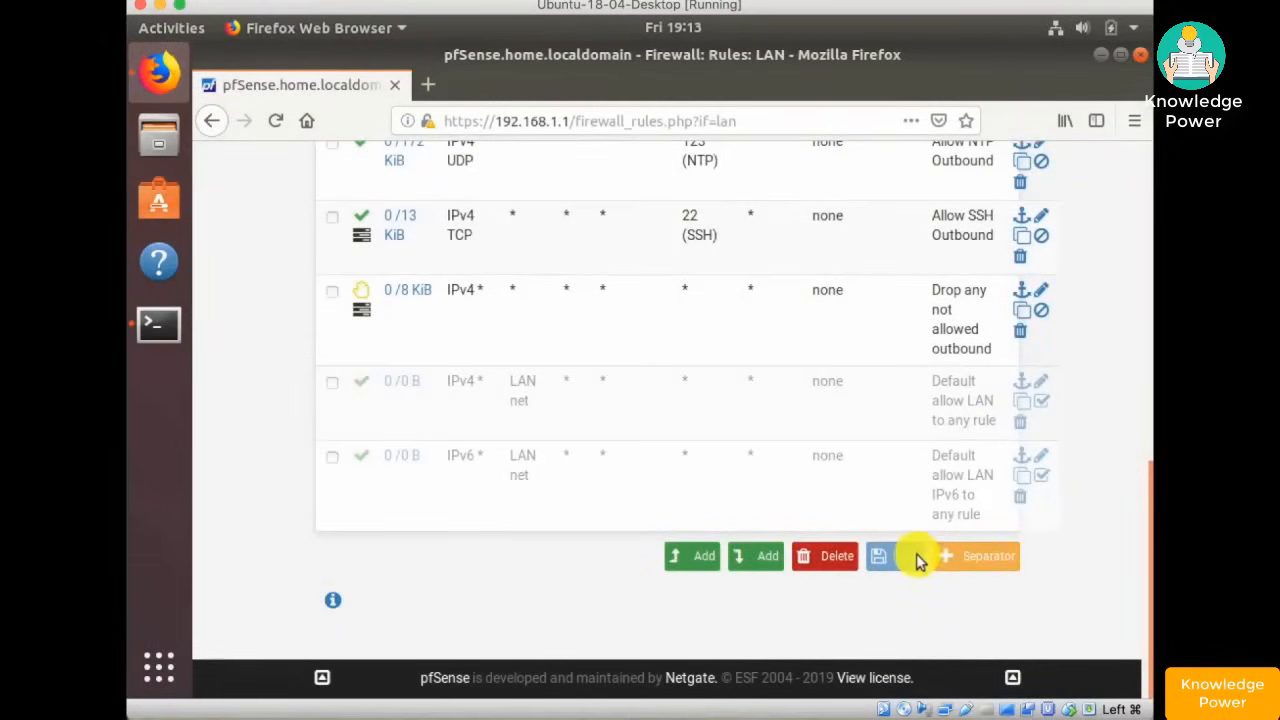
pyautogui.click(884, 556)
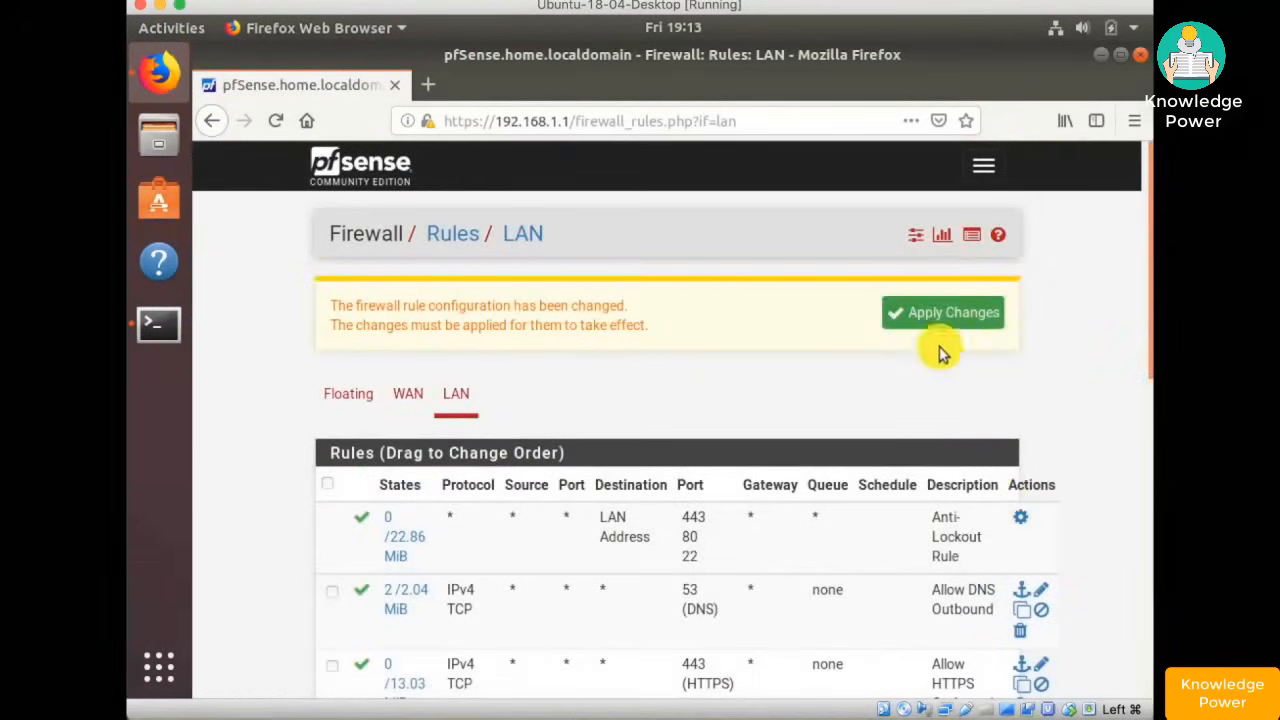
pyautogui.click(930, 312)
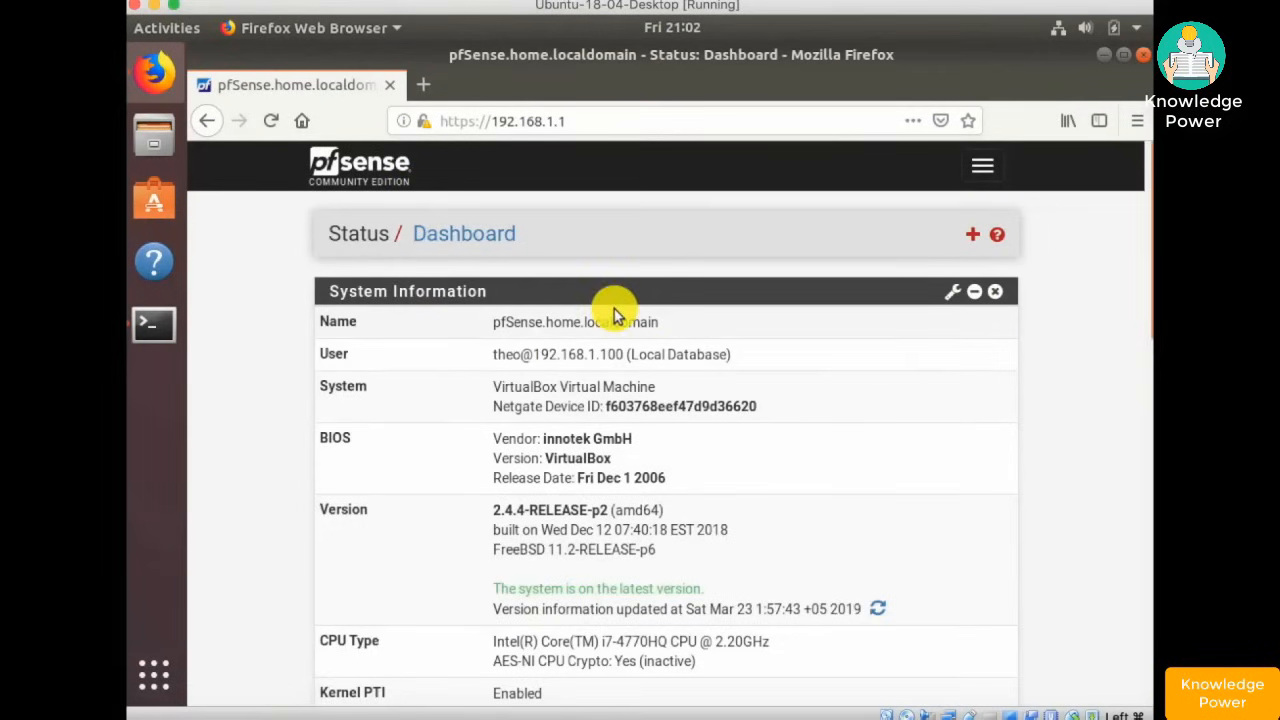
# - Close the Netgate Services And Support widget with its header X icon and return to the dashboard top
pyautogui.scroll(-5, 614, 309)
pyautogui.scroll(-8, 616, 309)
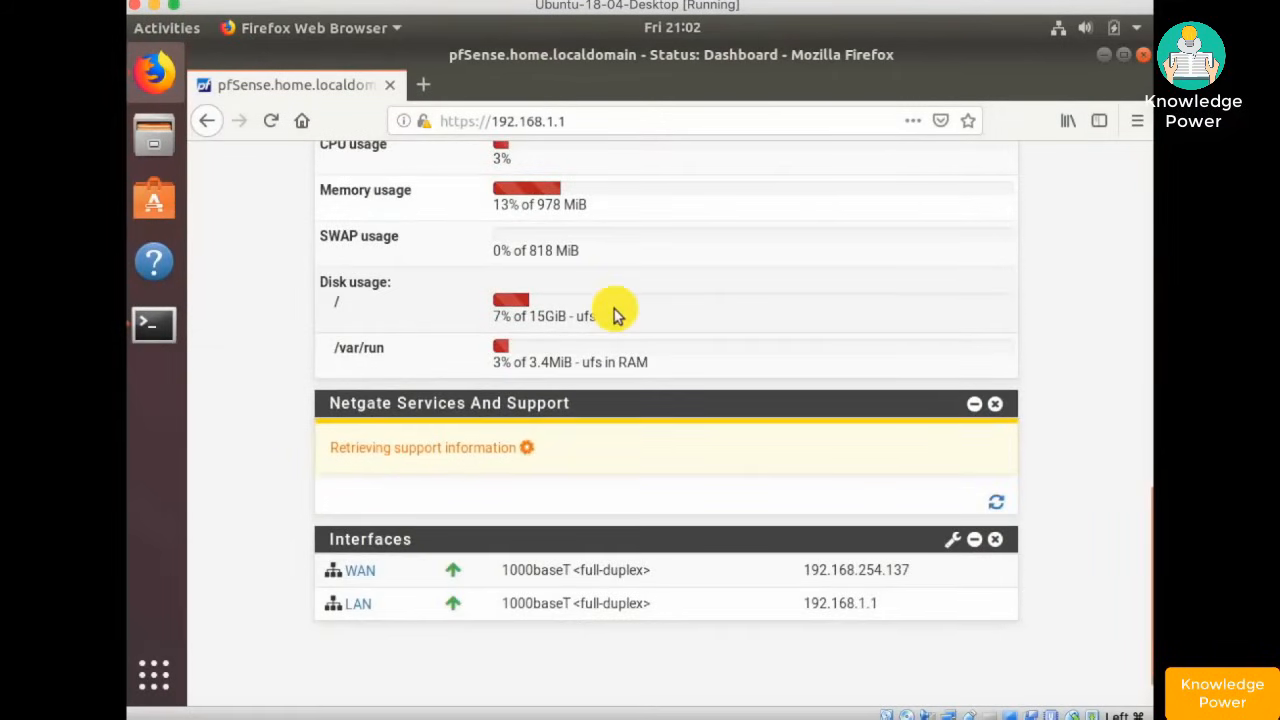
pyautogui.scroll(-1, 614, 309)
pyautogui.scroll(12, 614, 309)
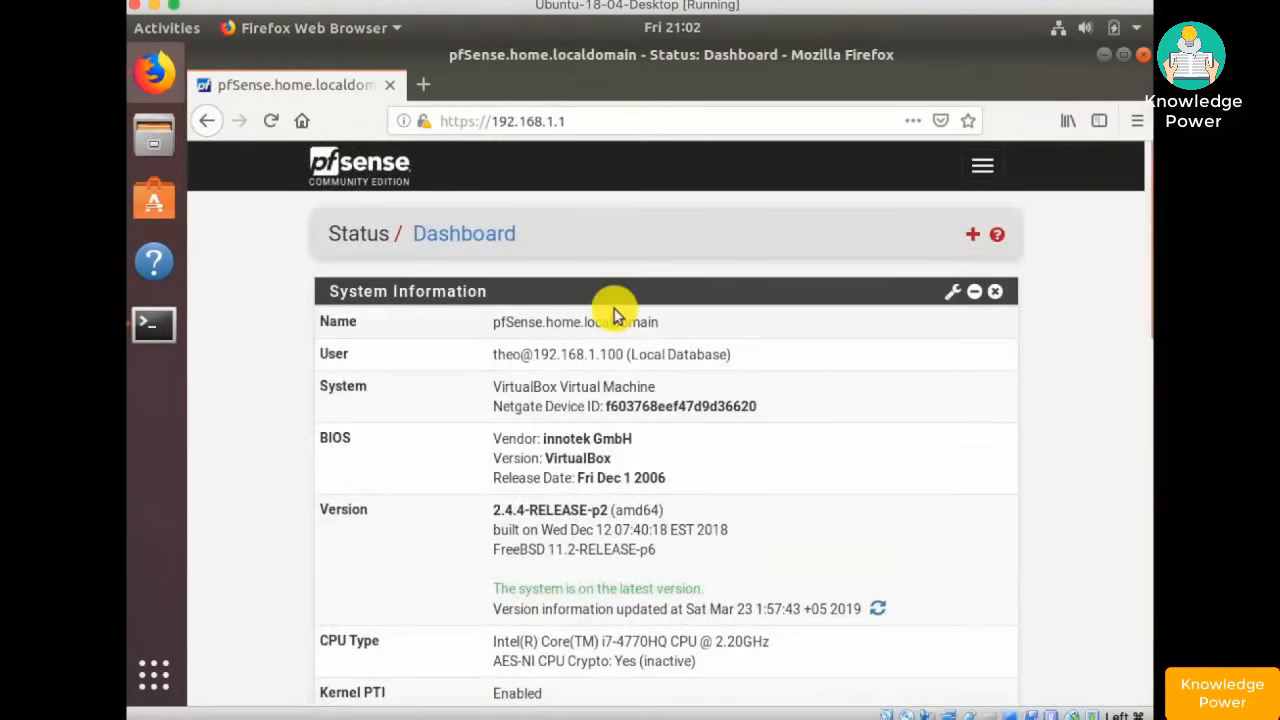
pyautogui.scroll(-10, 614, 309)
pyautogui.scroll(10, 614, 309)
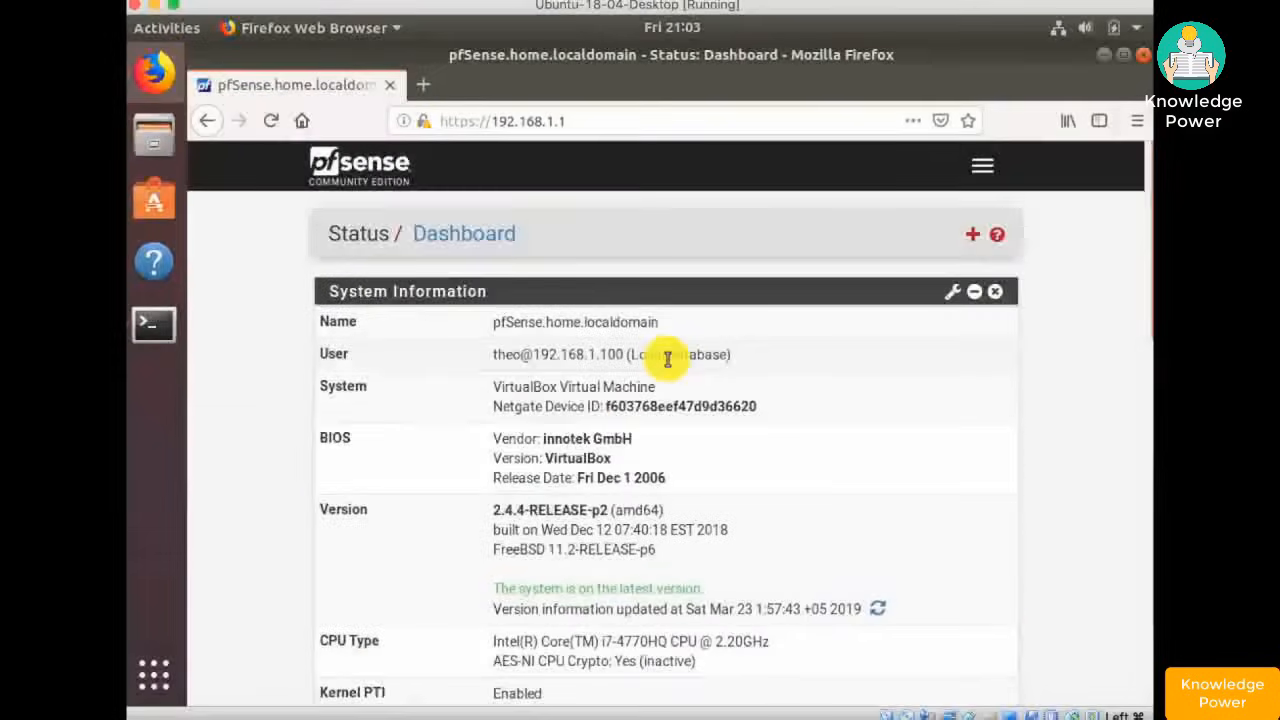
pyautogui.scroll(-2, 668, 360)
pyautogui.scroll(-10, 668, 360)
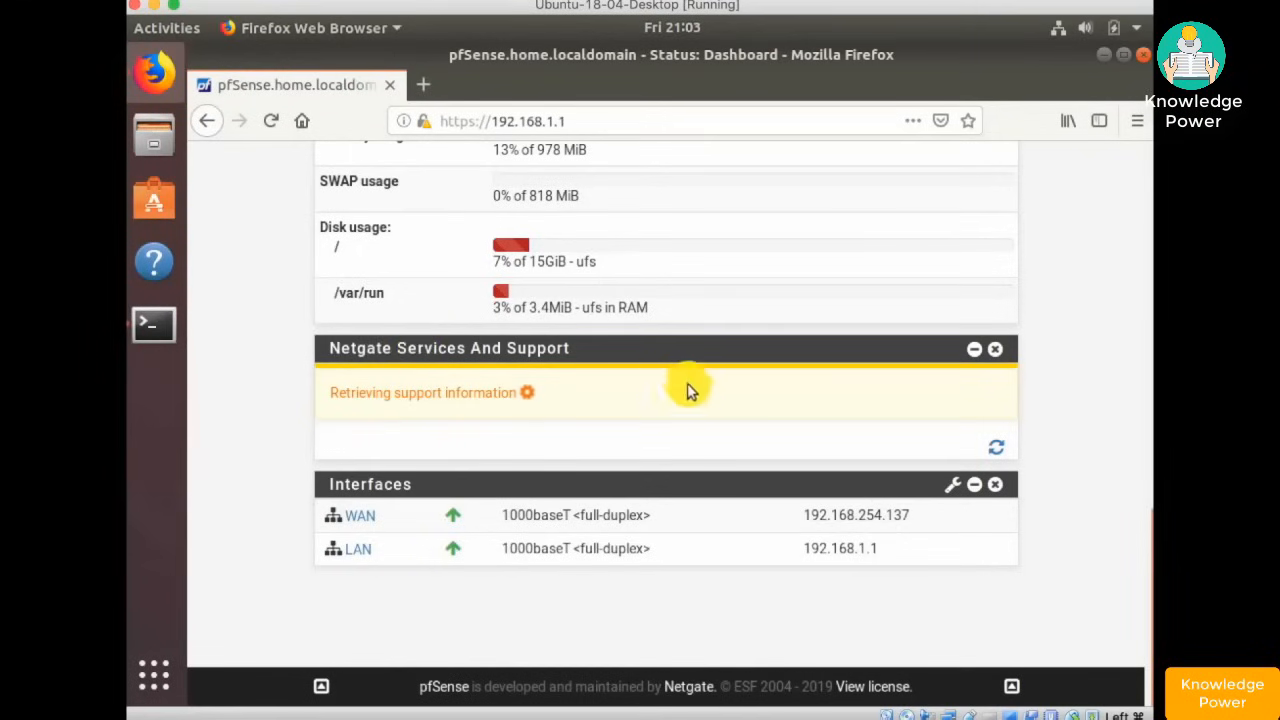
pyautogui.click(996, 349)
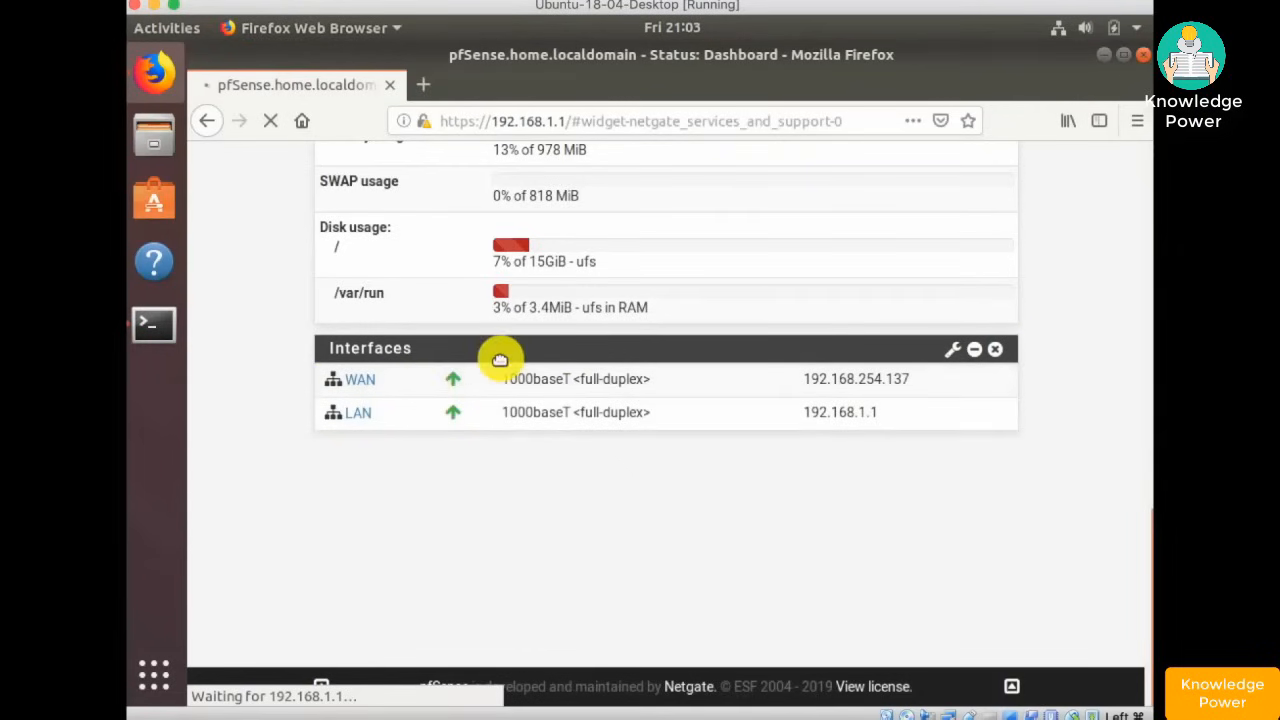
pyautogui.scroll(5, 500, 360)
pyautogui.scroll(6, 503, 365)
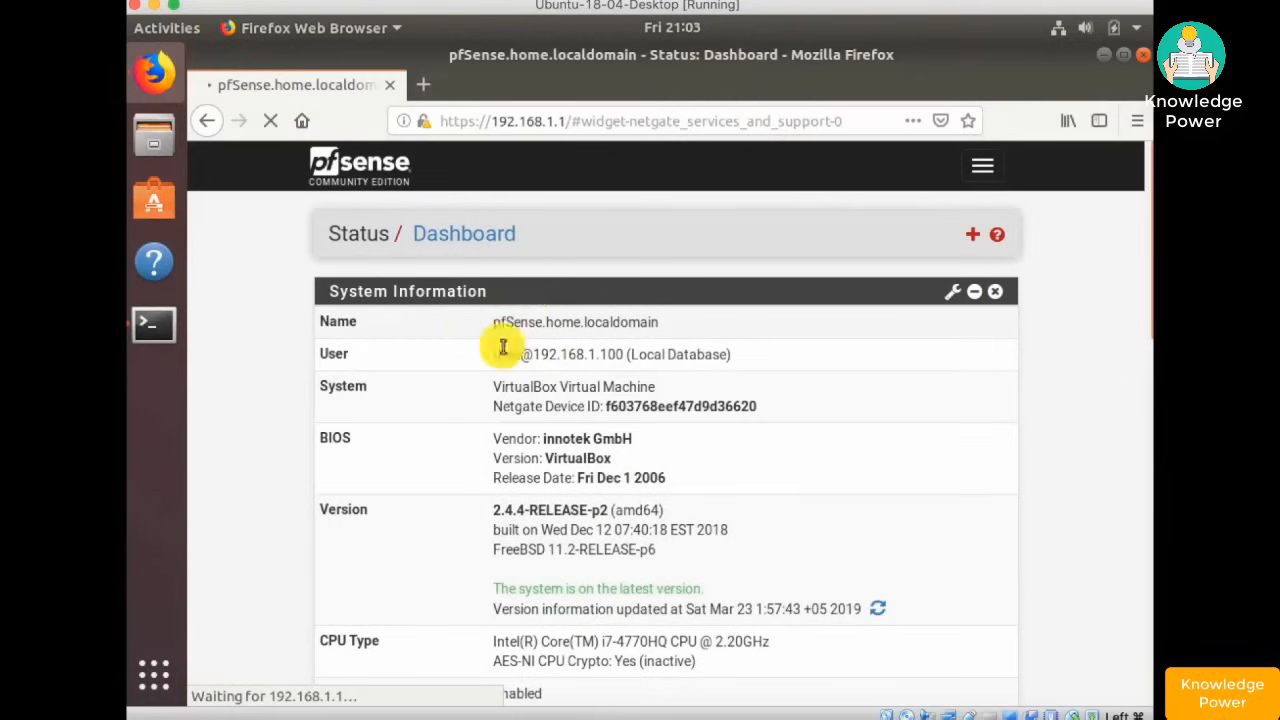
pyautogui.scroll(-1, 566, 420)
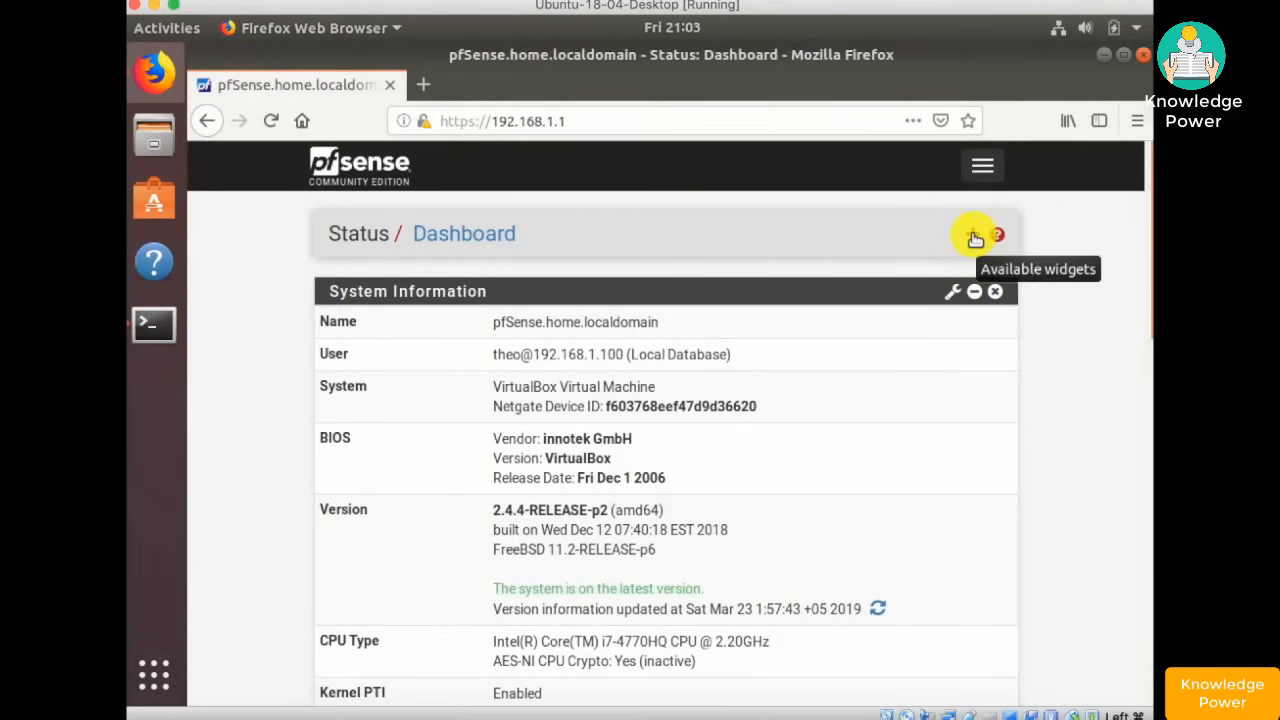
# - Add the Firewall Logs widget to the dashboard from the Available Widgets panel
pyautogui.click(975, 238)
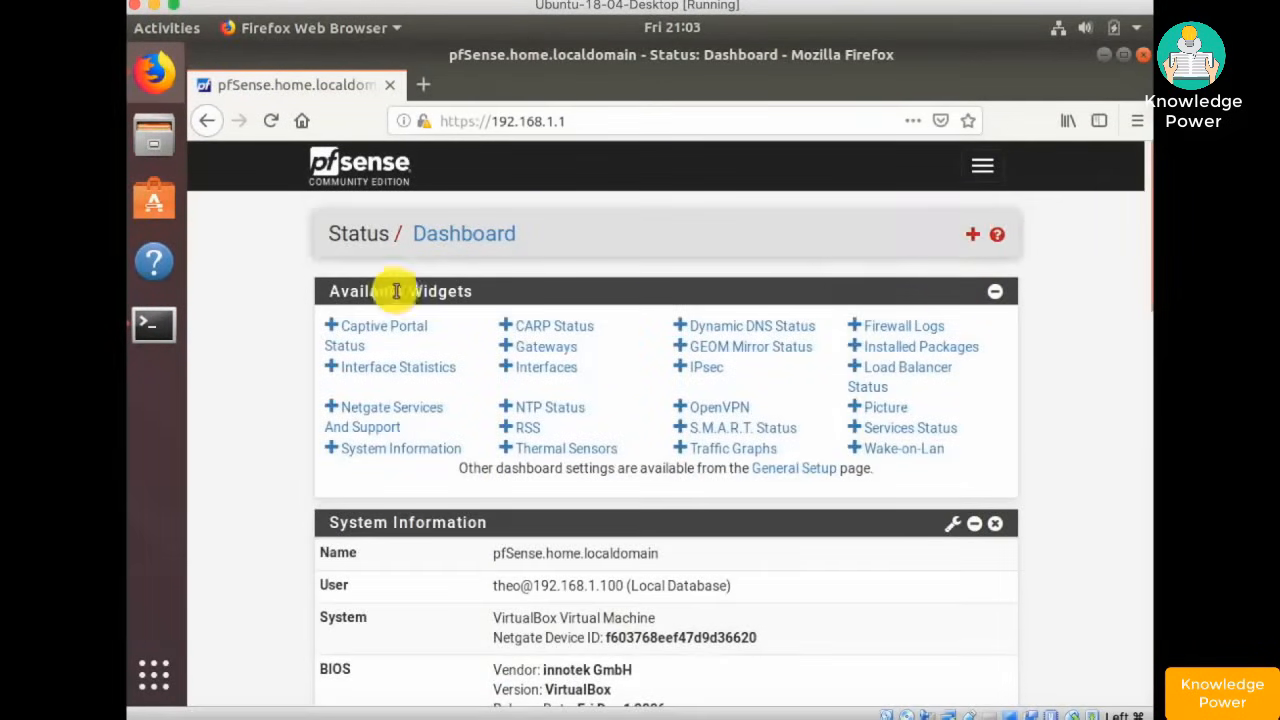
pyautogui.click(922, 326)
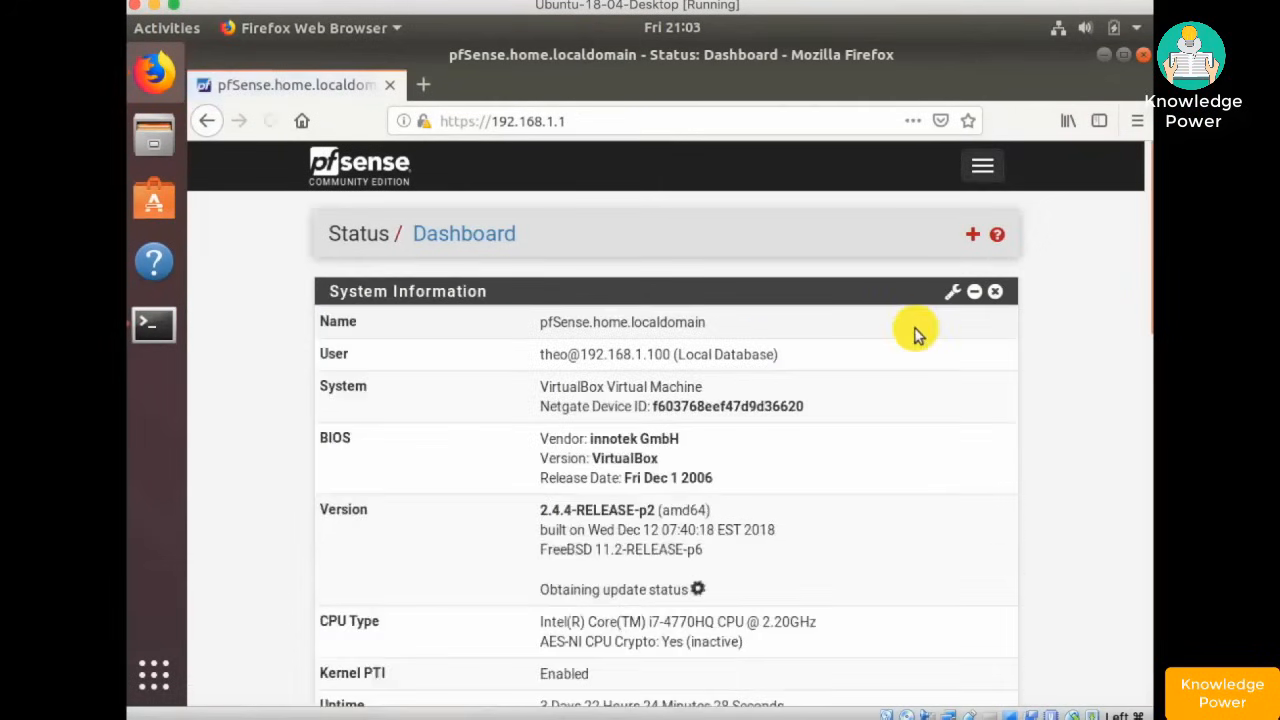
pyautogui.scroll(-10, 918, 335)
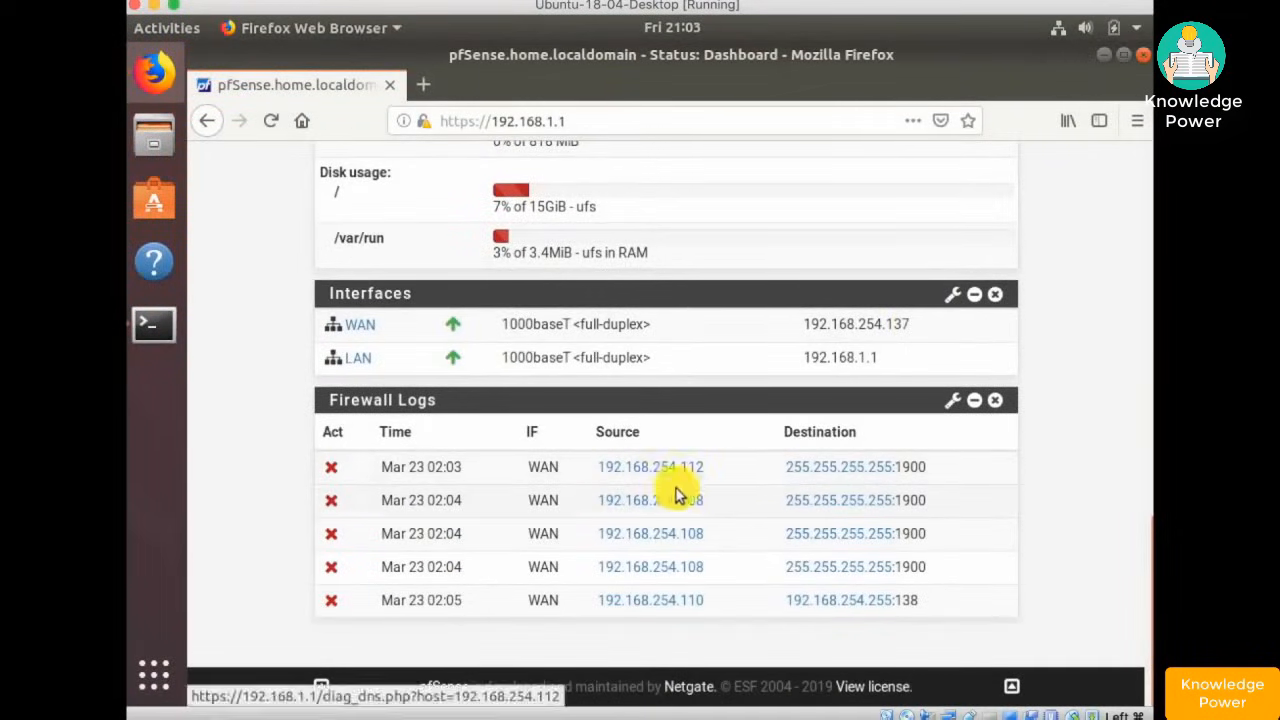
pyautogui.scroll(10, 718, 490)
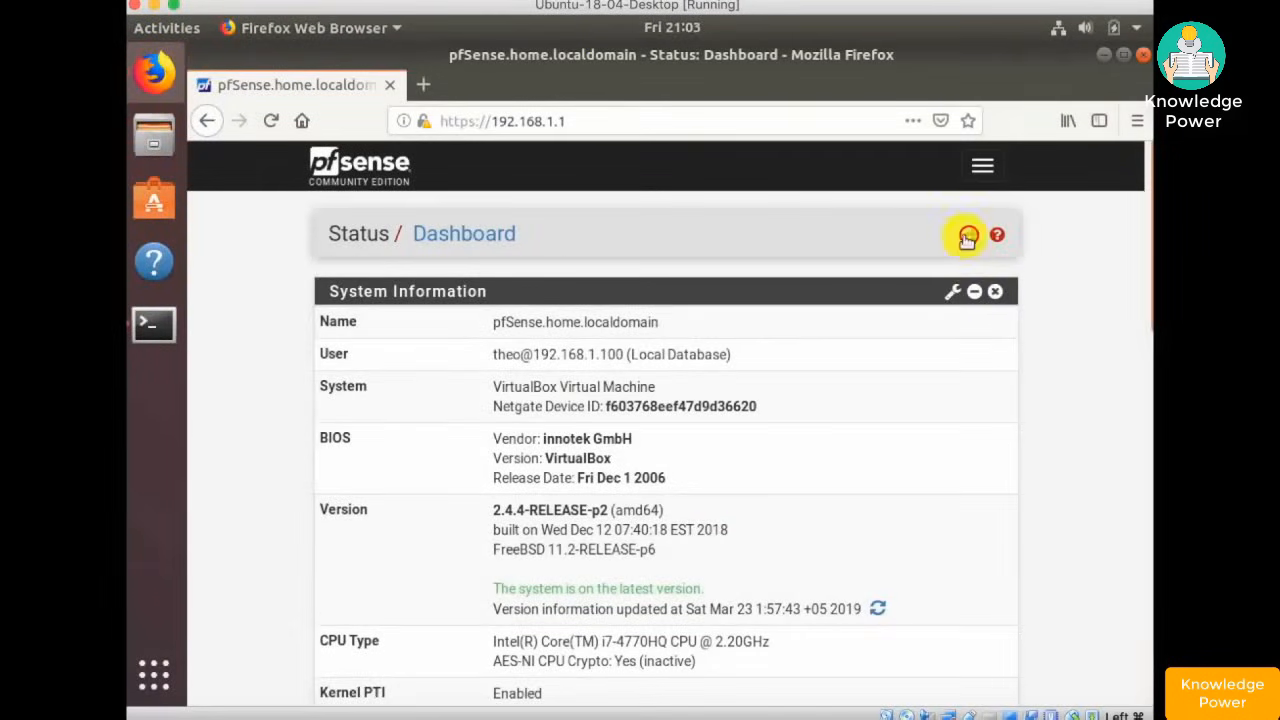
# - Reopen the Available Widgets panel and look over the remaining widgets
pyautogui.click(968, 237)
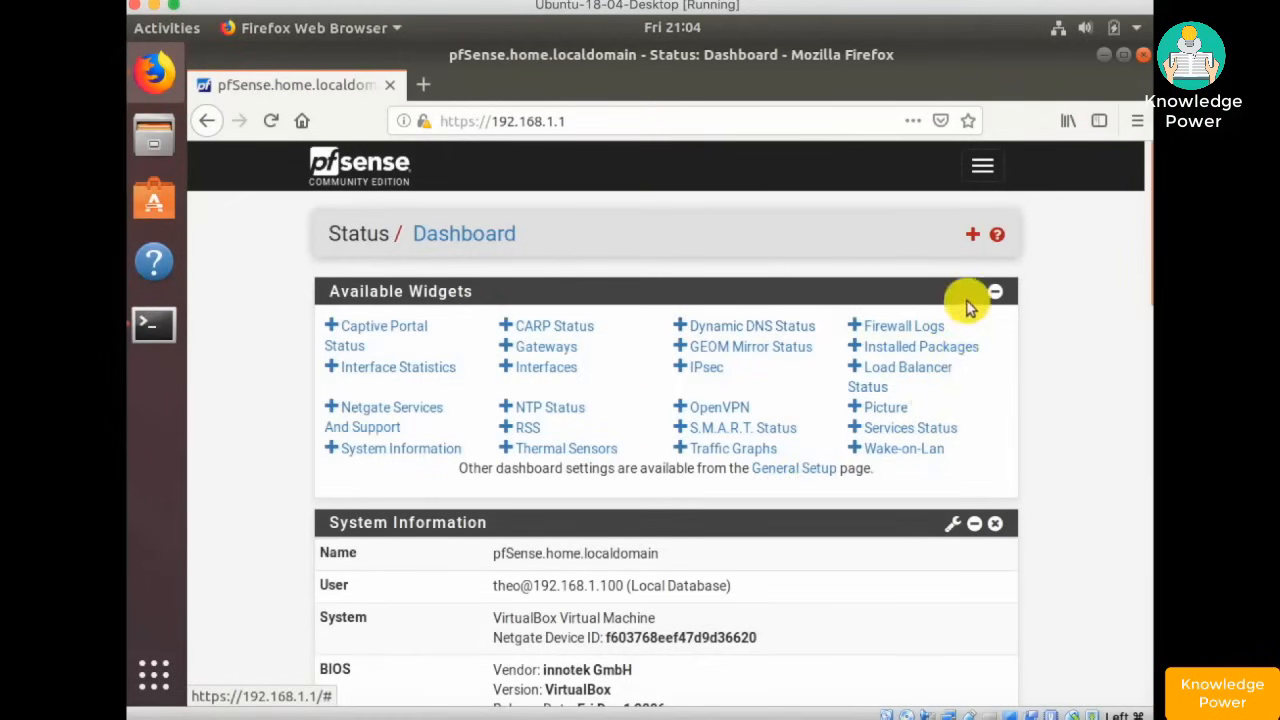
pyautogui.scroll(-10, 1027, 380)
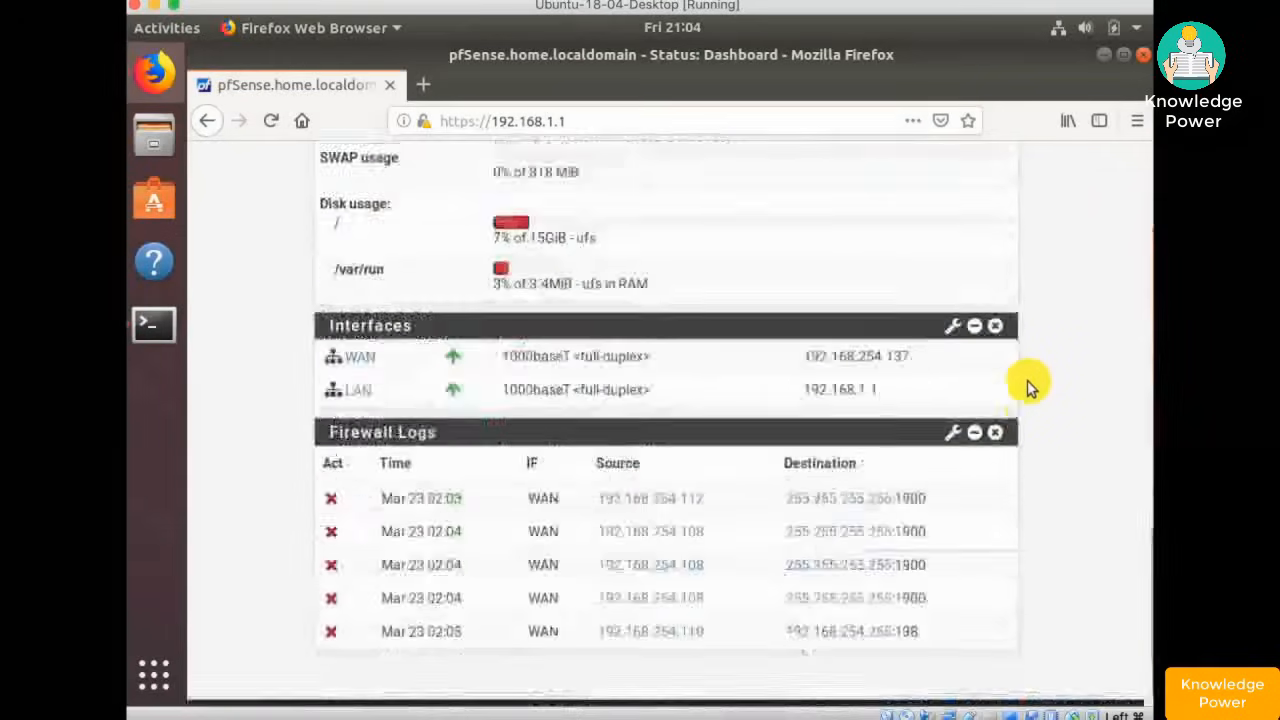
pyautogui.scroll(5, 1027, 380)
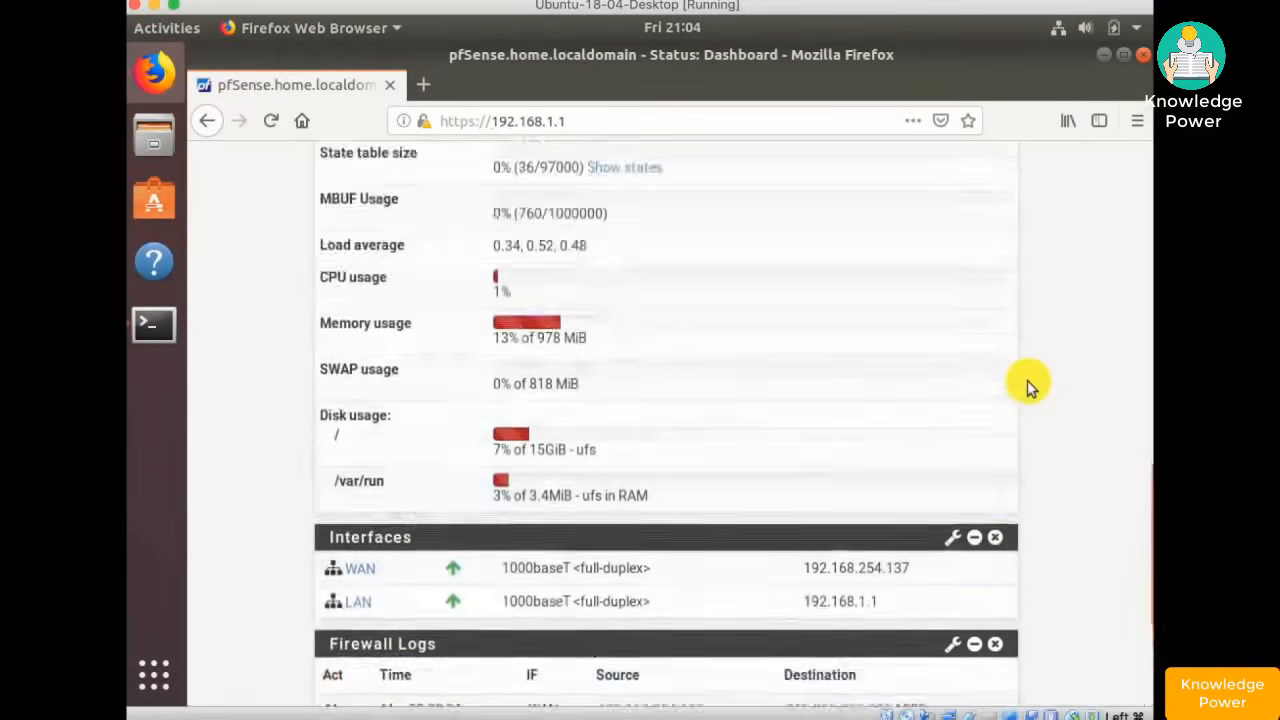
pyautogui.scroll(5, 1027, 380)
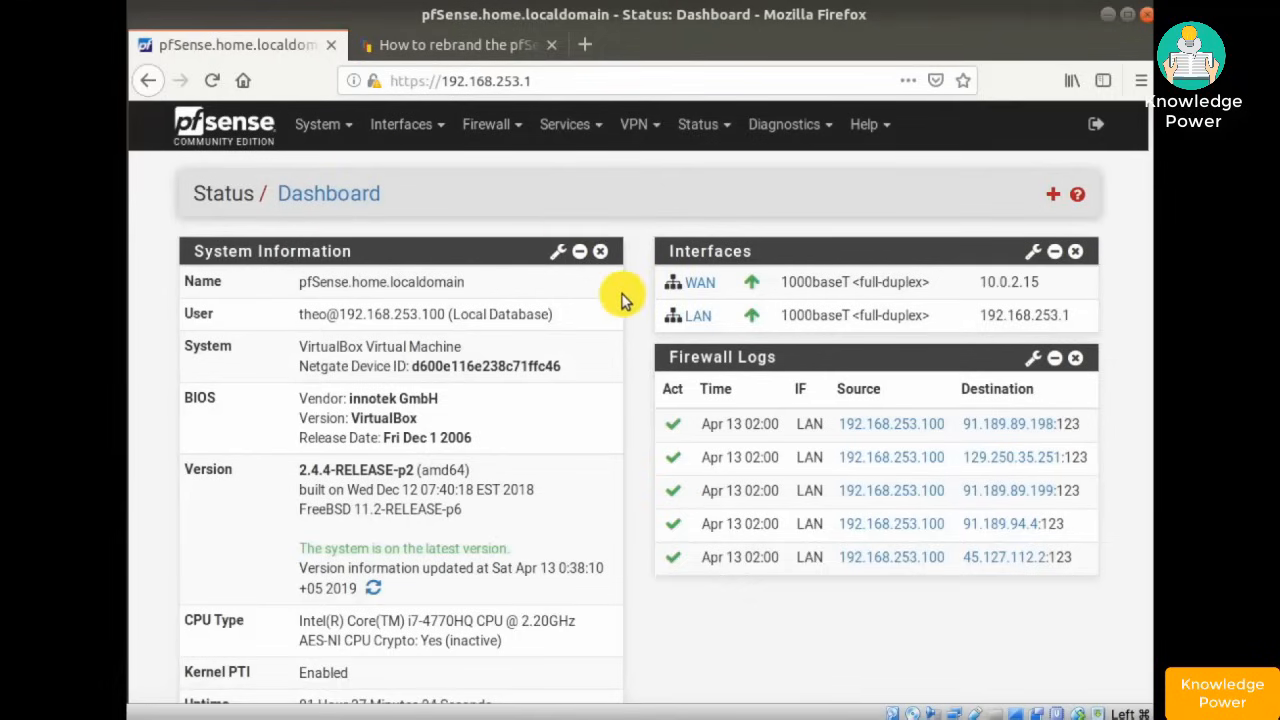
# - Go to System > General Setup and scroll down to the Theme setting
pyautogui.scroll(-10, 620, 298)
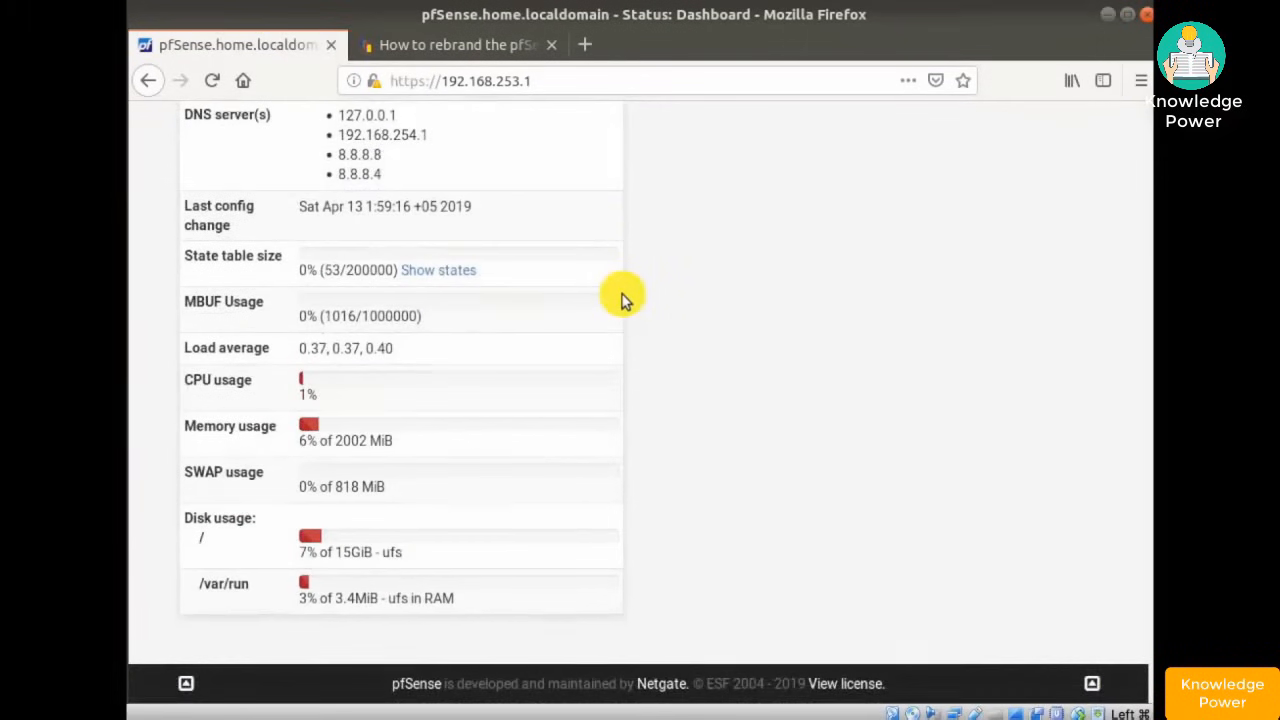
pyautogui.scroll(10, 620, 298)
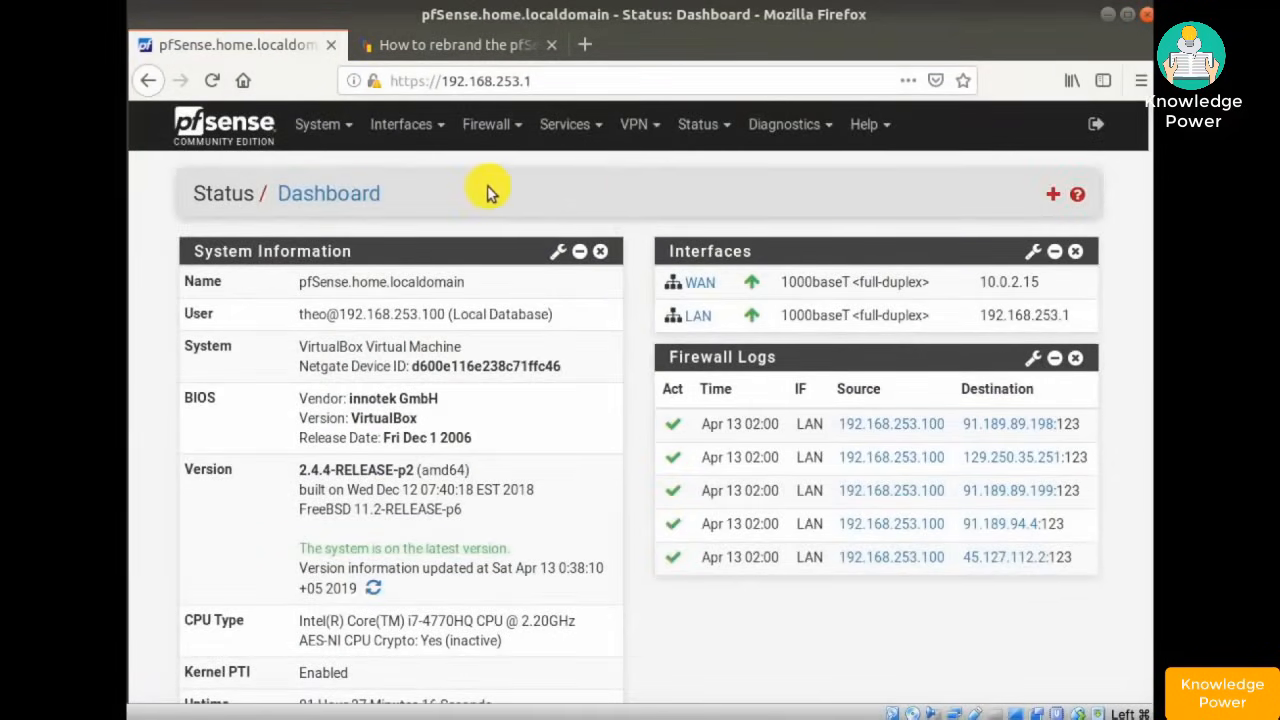
pyautogui.click(315, 130)
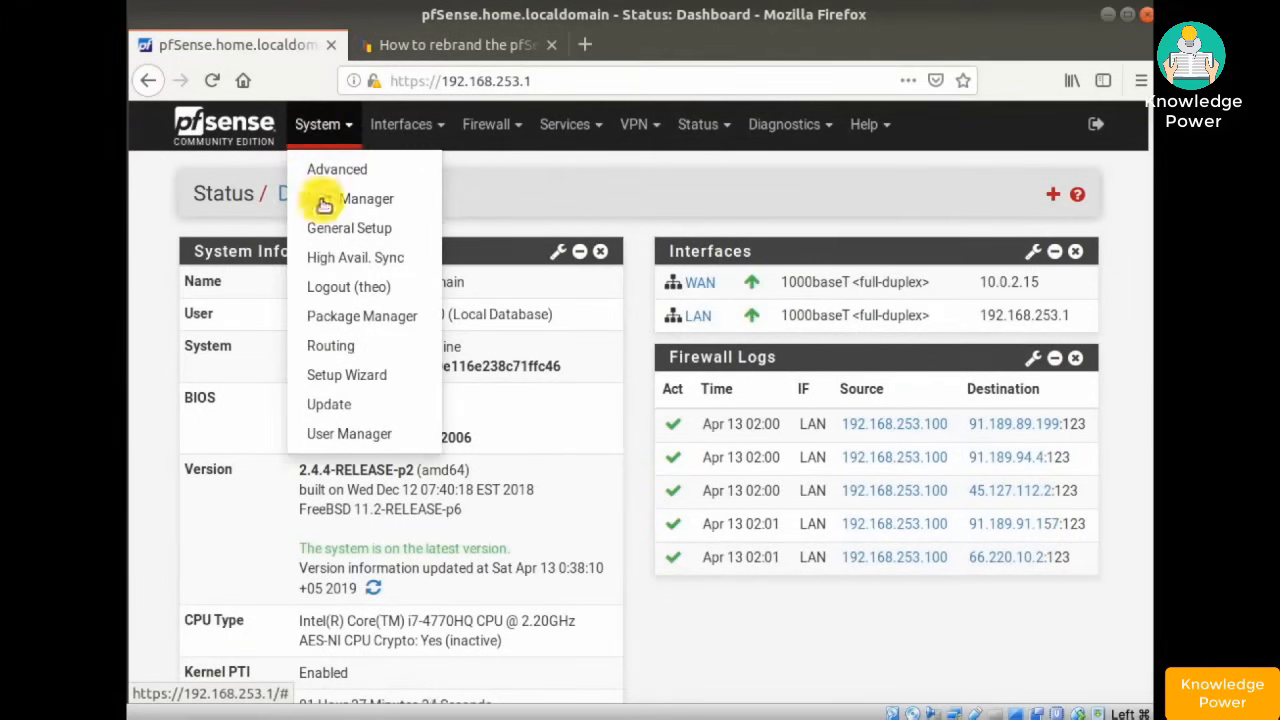
pyautogui.click(335, 230)
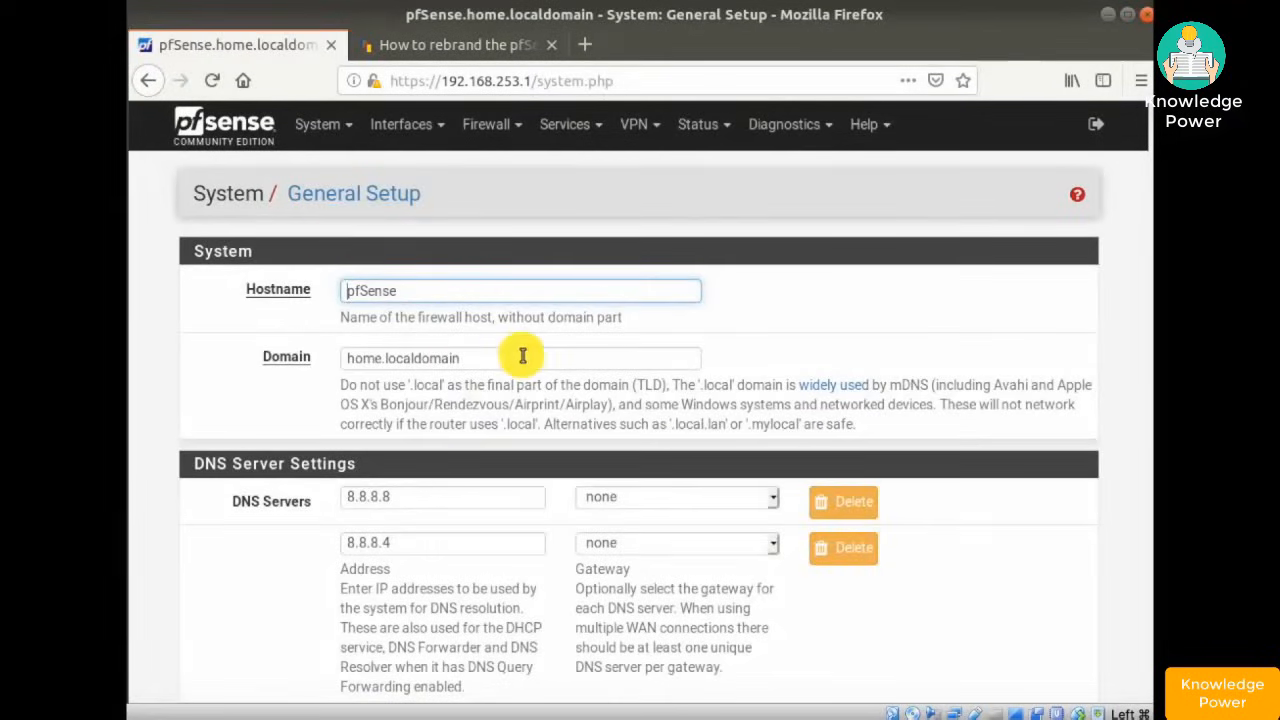
pyautogui.scroll(-7, 520, 355)
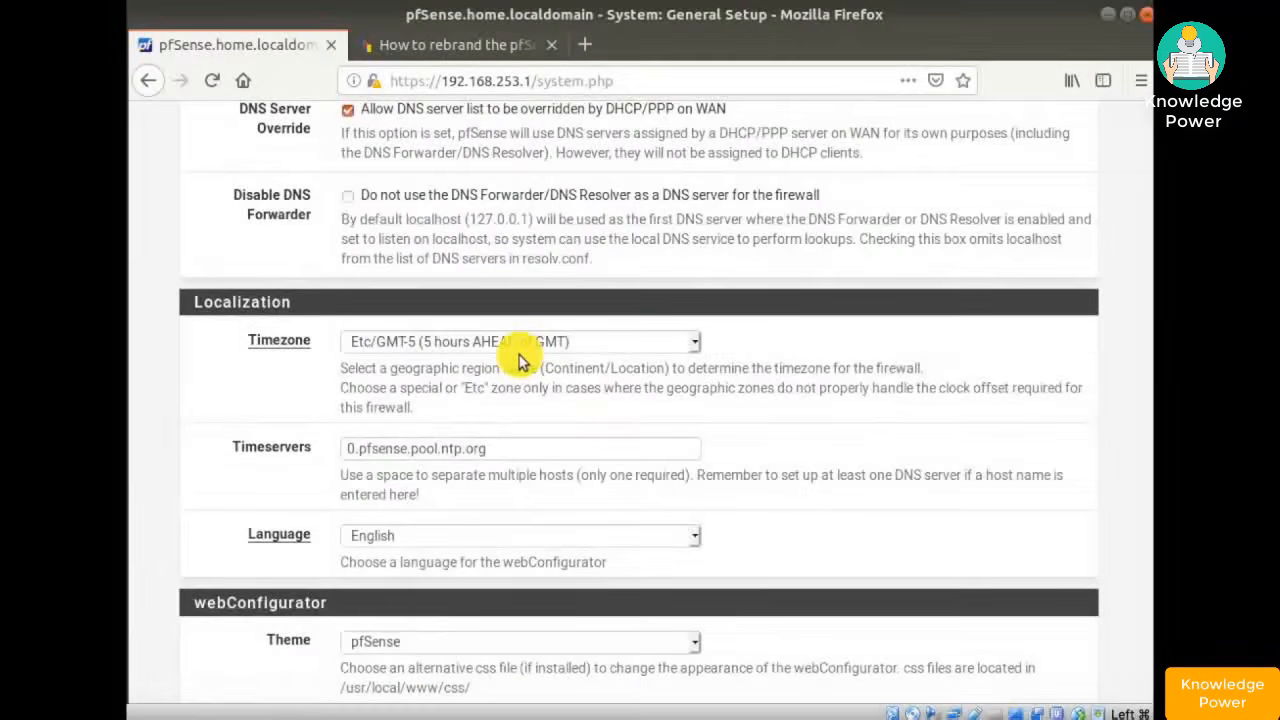
pyautogui.scroll(-4, 519, 355)
pyautogui.scroll(-1, 519, 355)
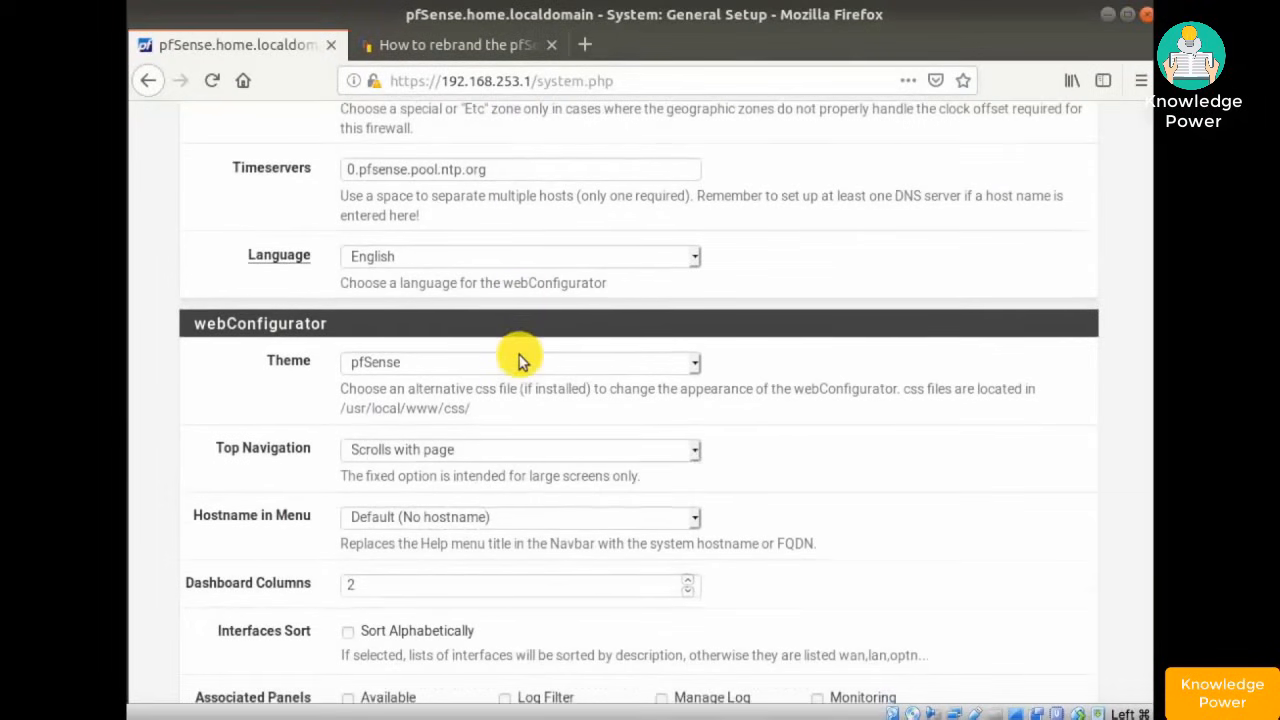
# - Set the theme to pfSense-dark, save, and return to the now-dark dashboard
pyautogui.click(693, 364)
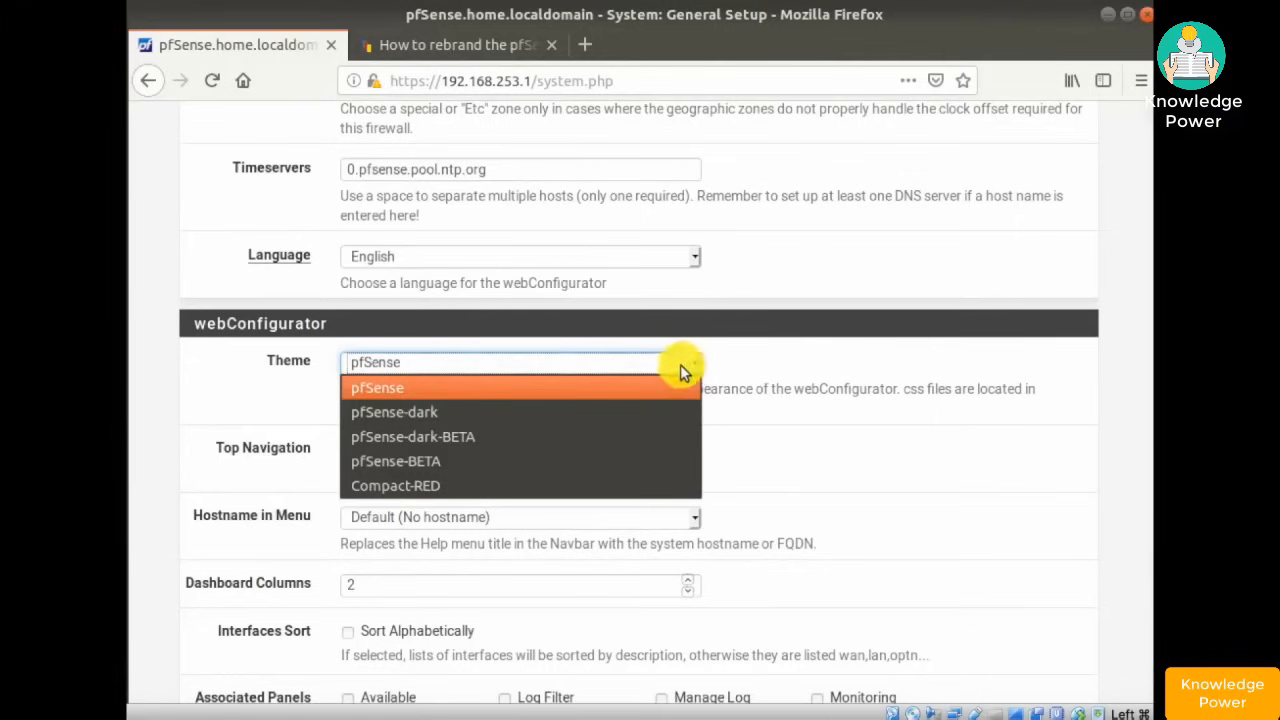
pyautogui.click(402, 415)
pyautogui.scroll(-10, 578, 378)
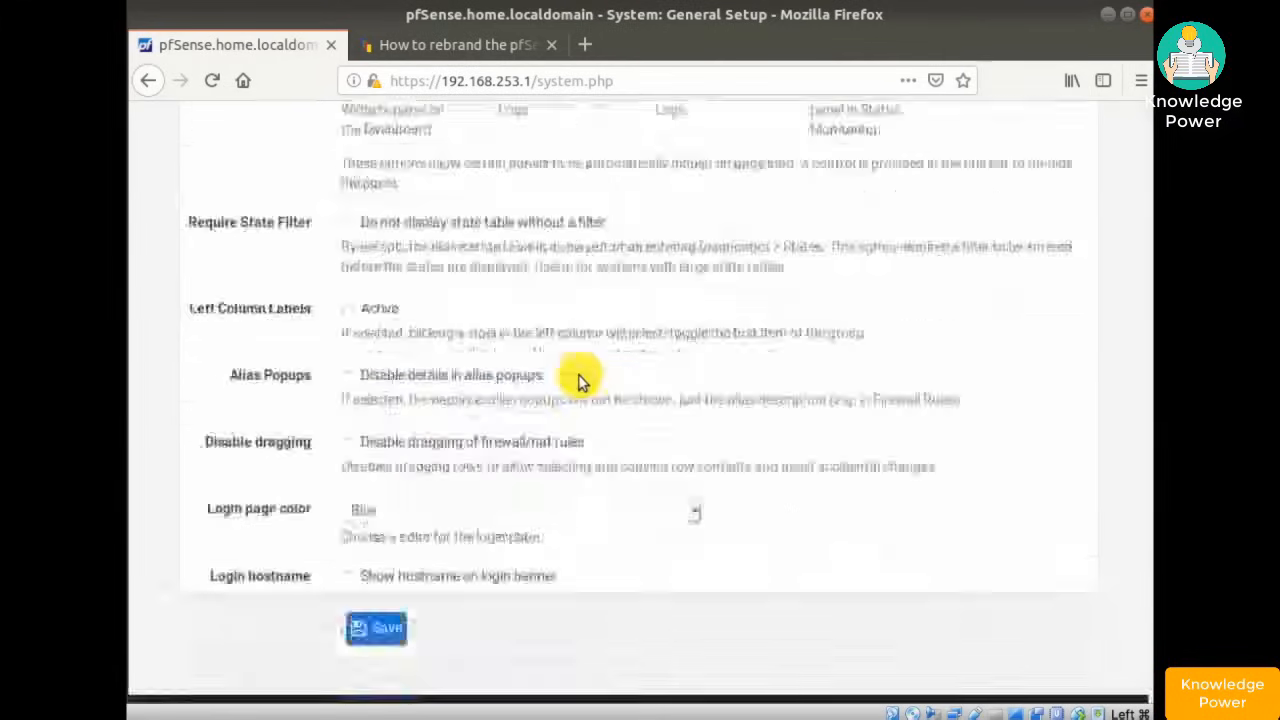
pyautogui.click(372, 603)
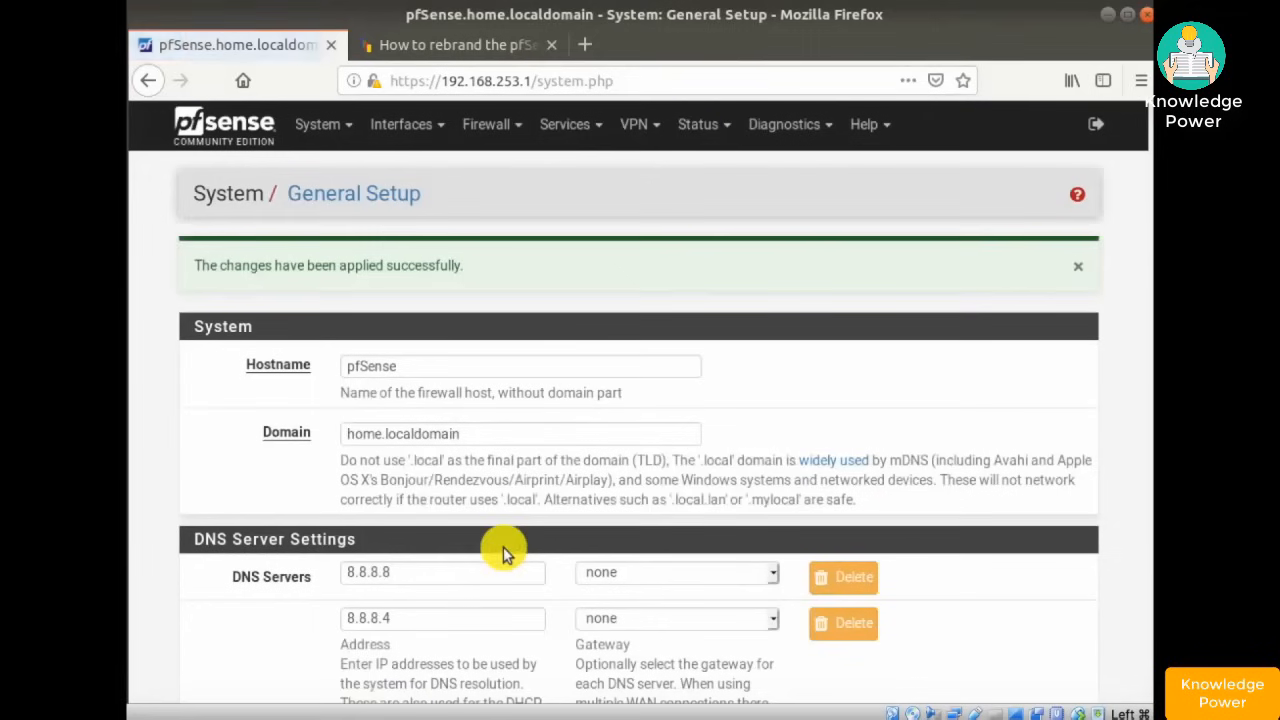
pyautogui.click(213, 127)
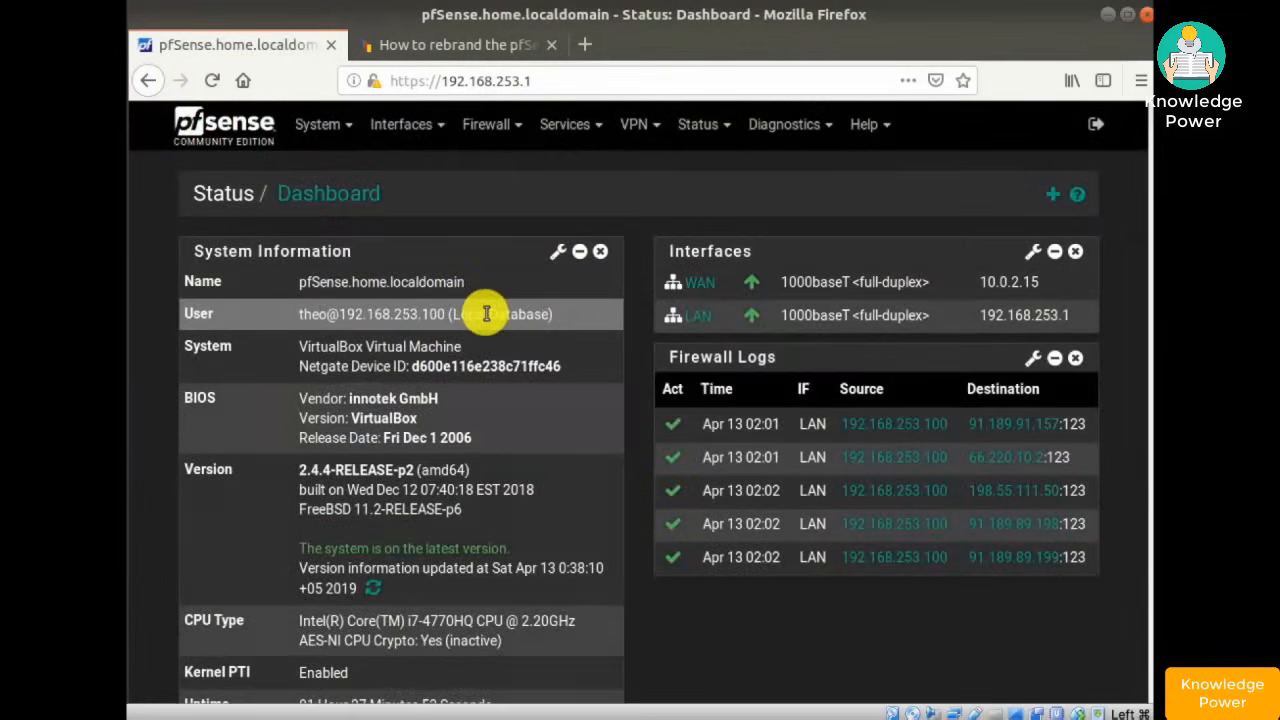
pyautogui.scroll(-10, 486, 314)
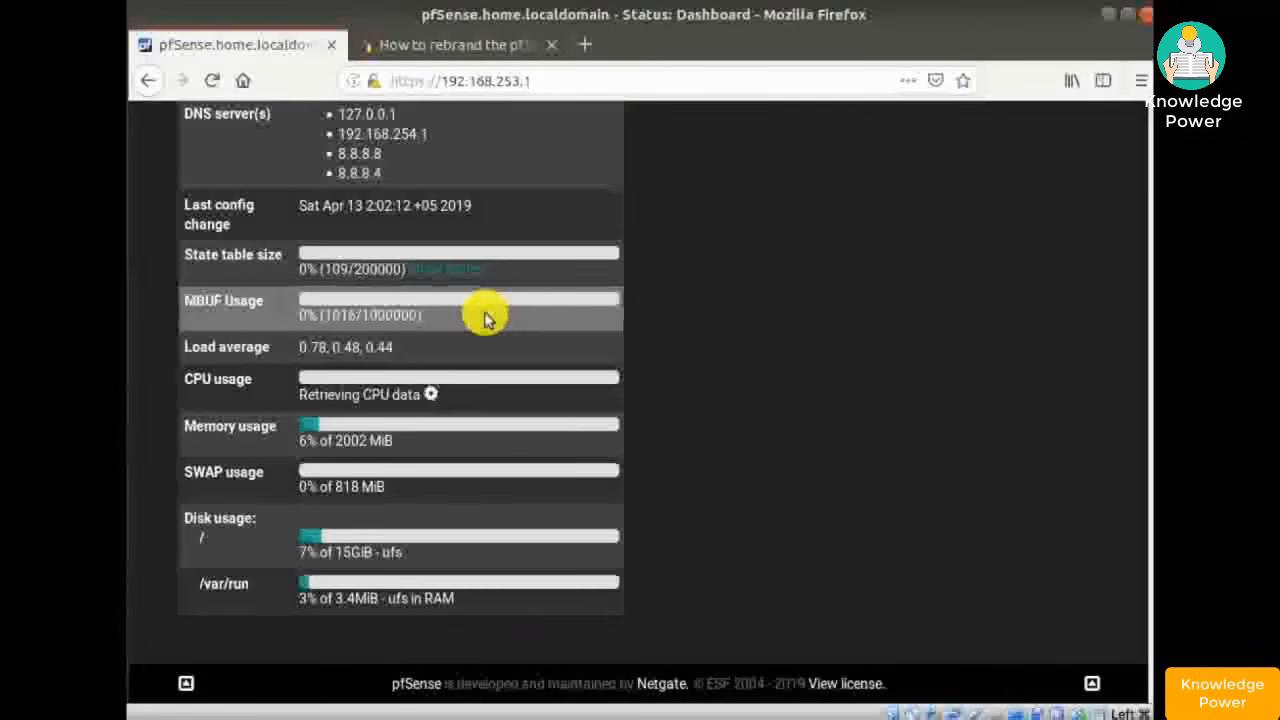
# - Go back to the System > General Setup page
pyautogui.scroll(10, 486, 316)
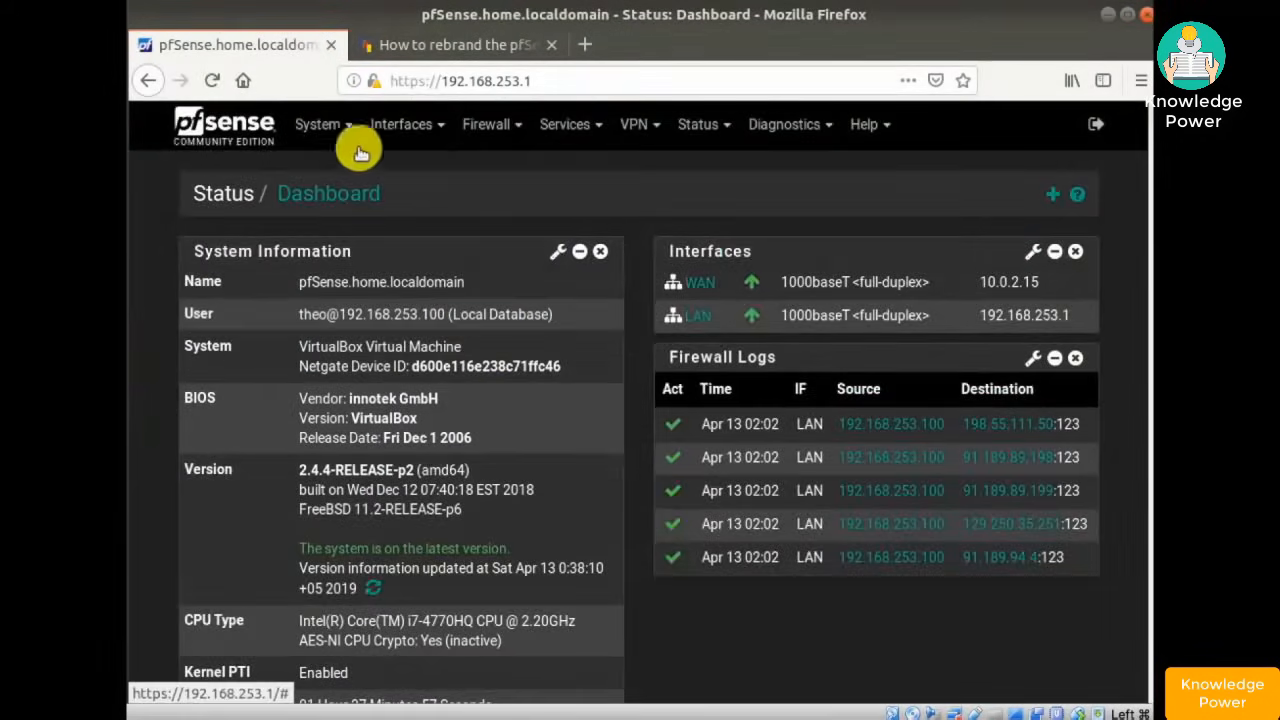
pyautogui.click(327, 130)
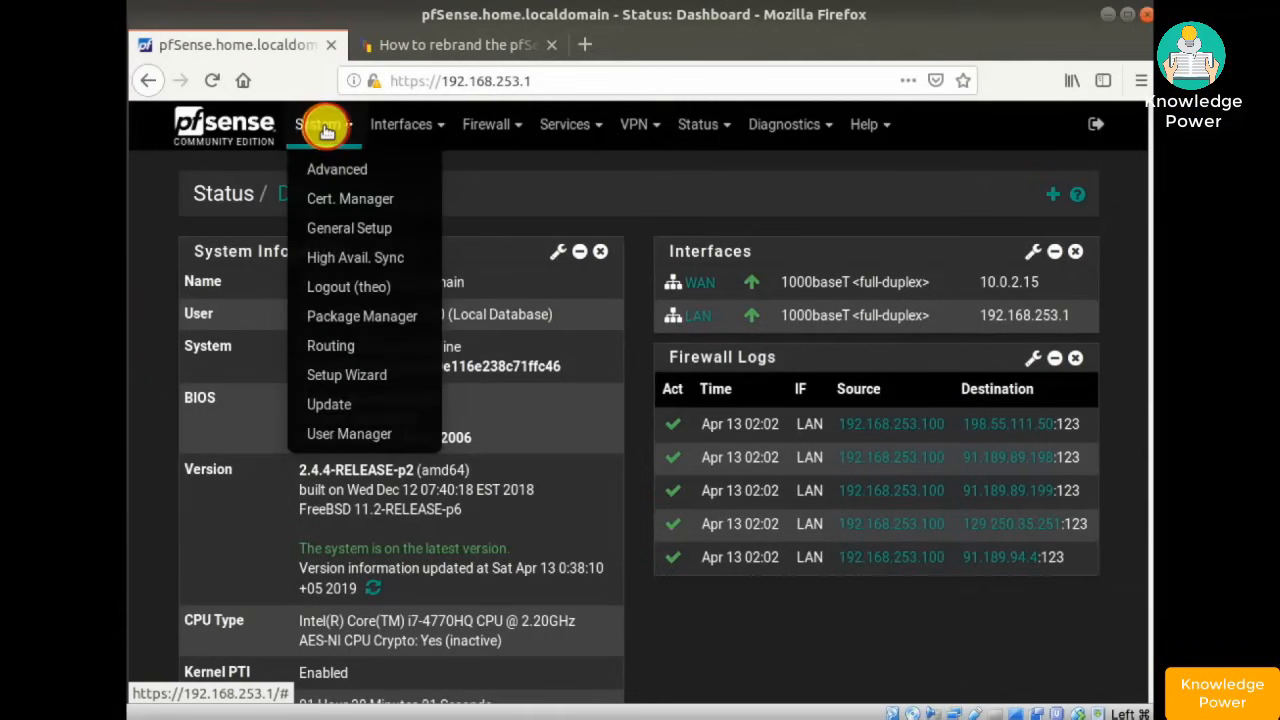
pyautogui.click(331, 229)
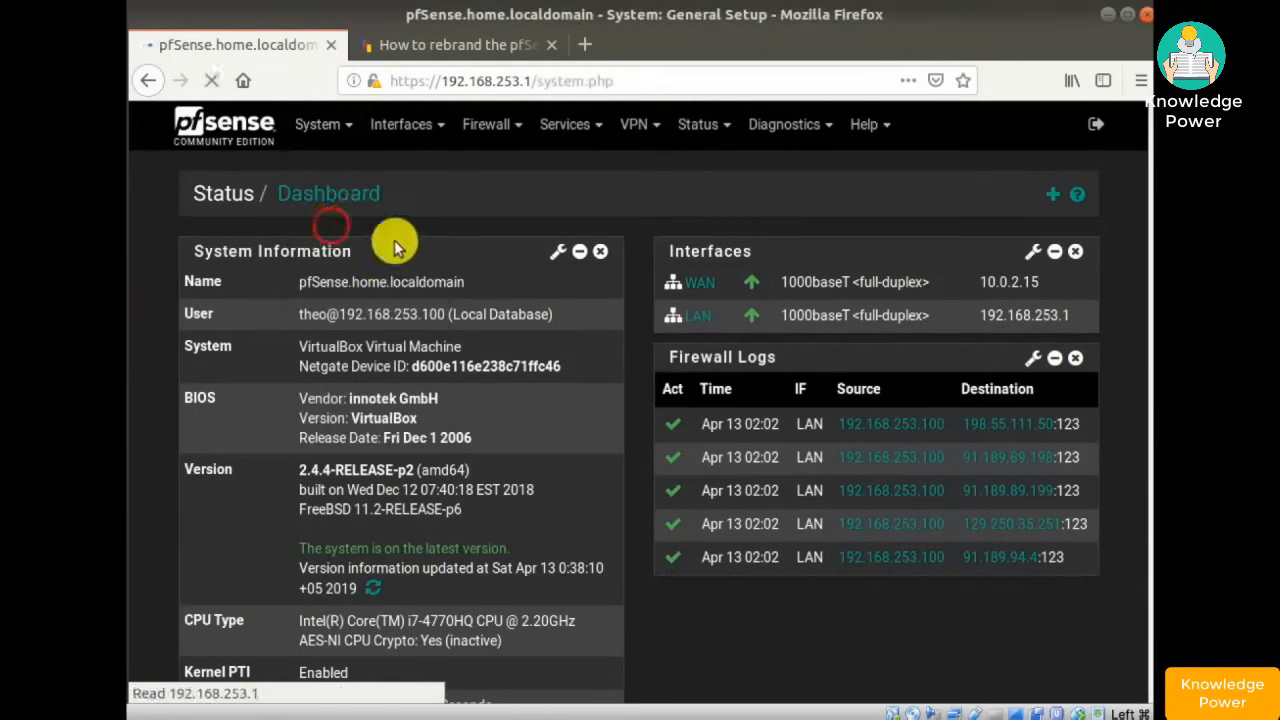
pyautogui.scroll(-15, 464, 240)
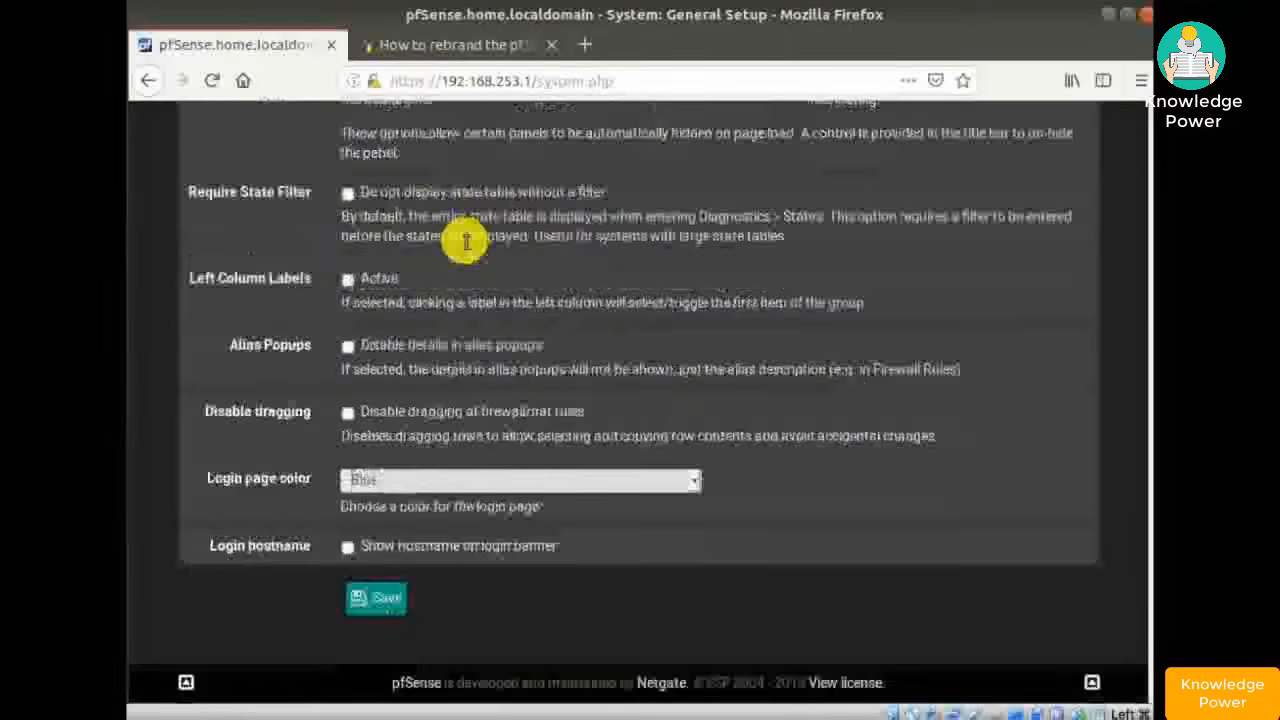
pyautogui.scroll(6, 465, 241)
pyautogui.scroll(2, 465, 241)
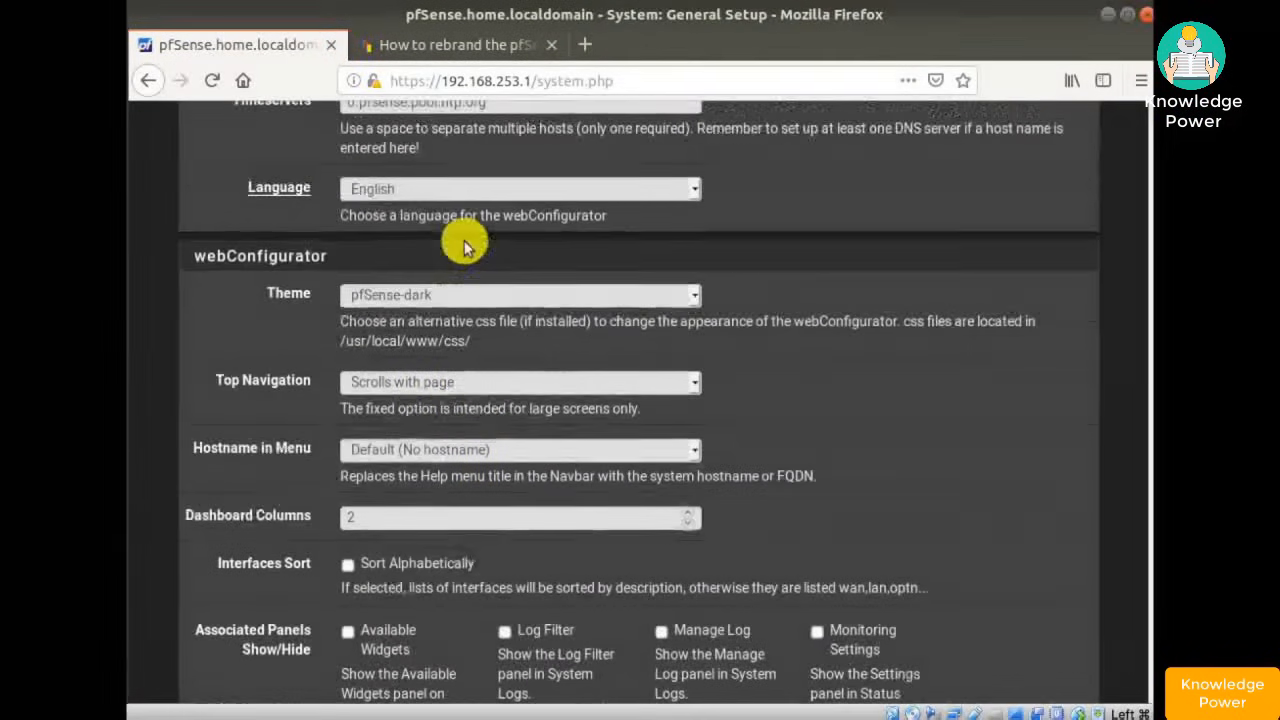
# - Change the theme to Compact-RED, save it, and view the red-headed dashboard
pyautogui.click(658, 300)
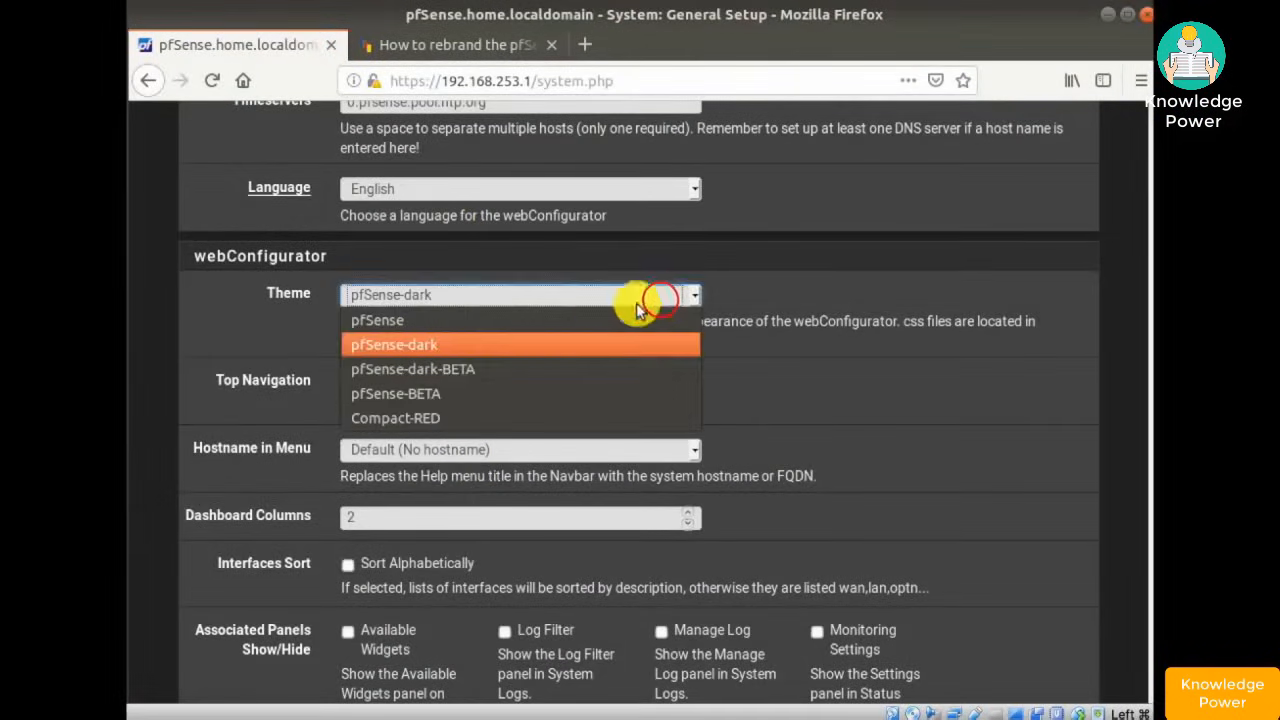
pyautogui.click(435, 419)
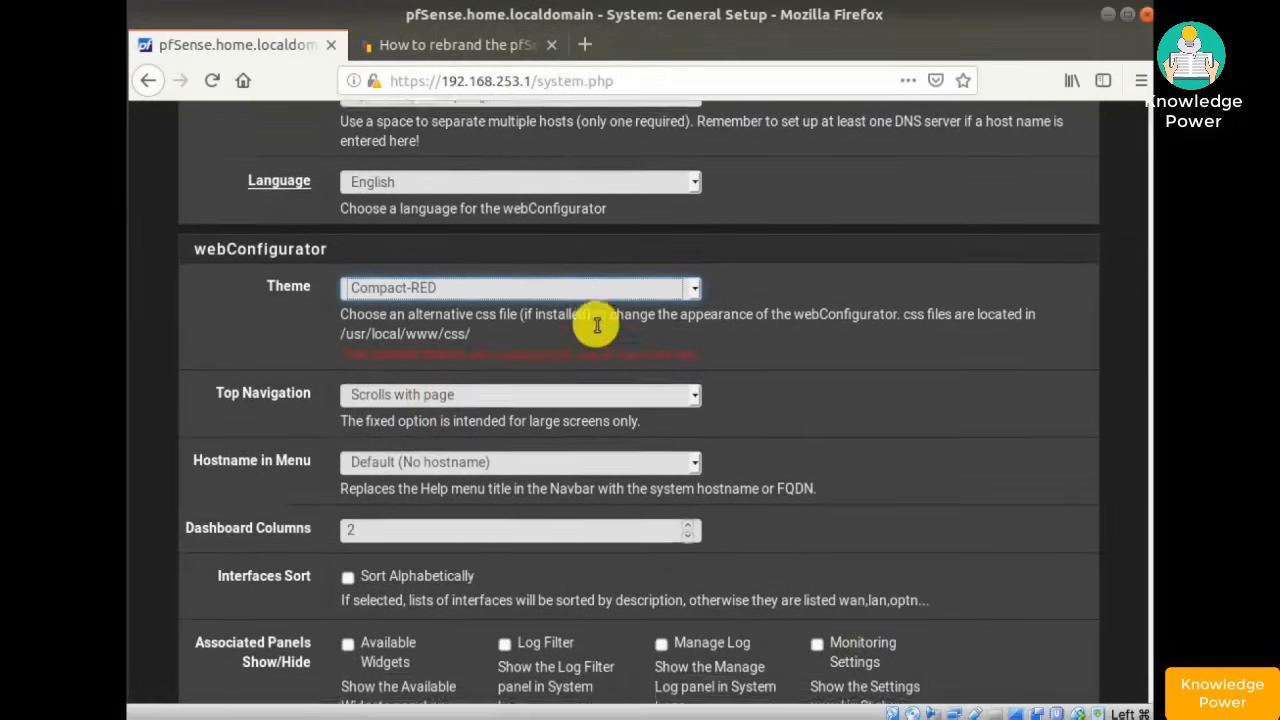
pyautogui.scroll(-1, 597, 325)
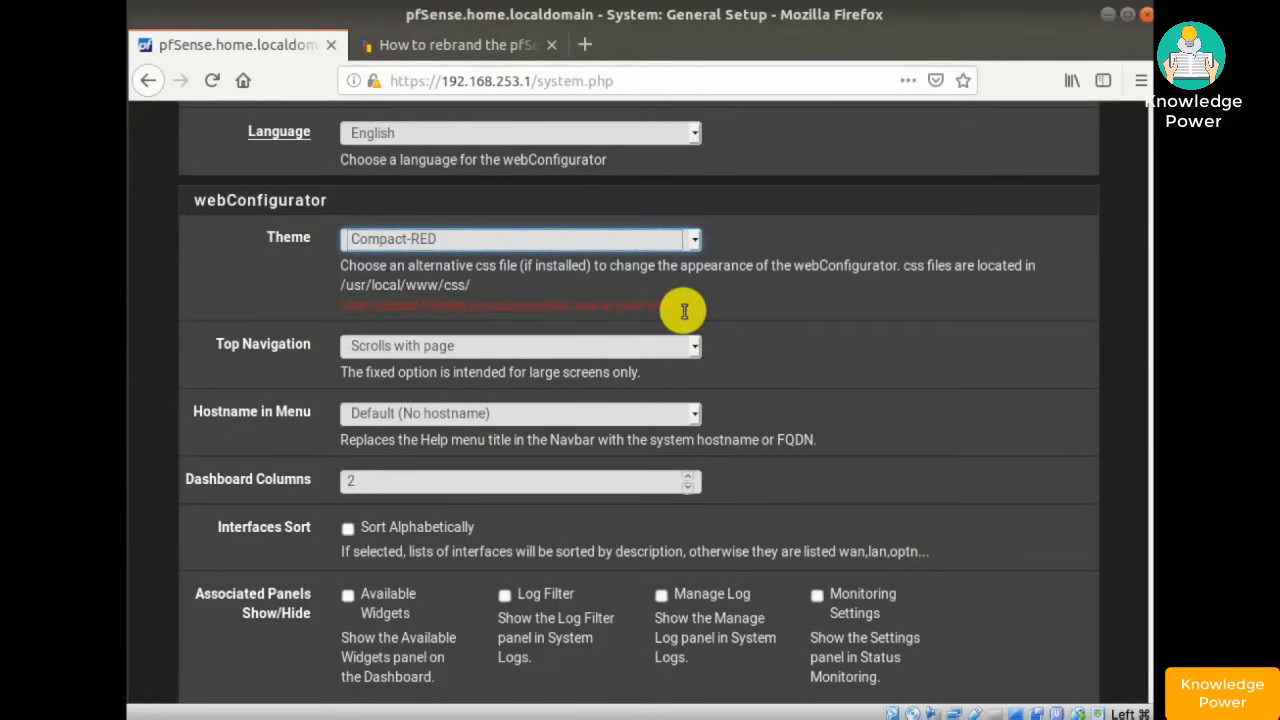
pyautogui.scroll(-10, 684, 311)
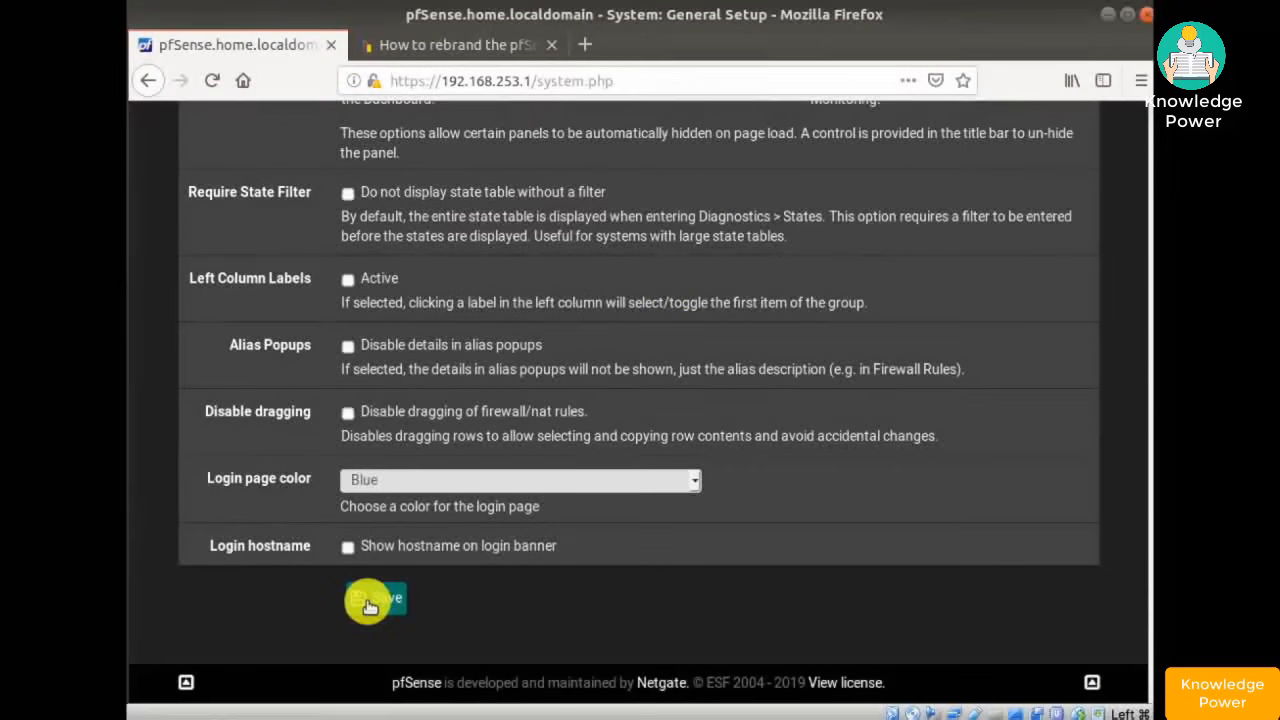
pyautogui.click(368, 600)
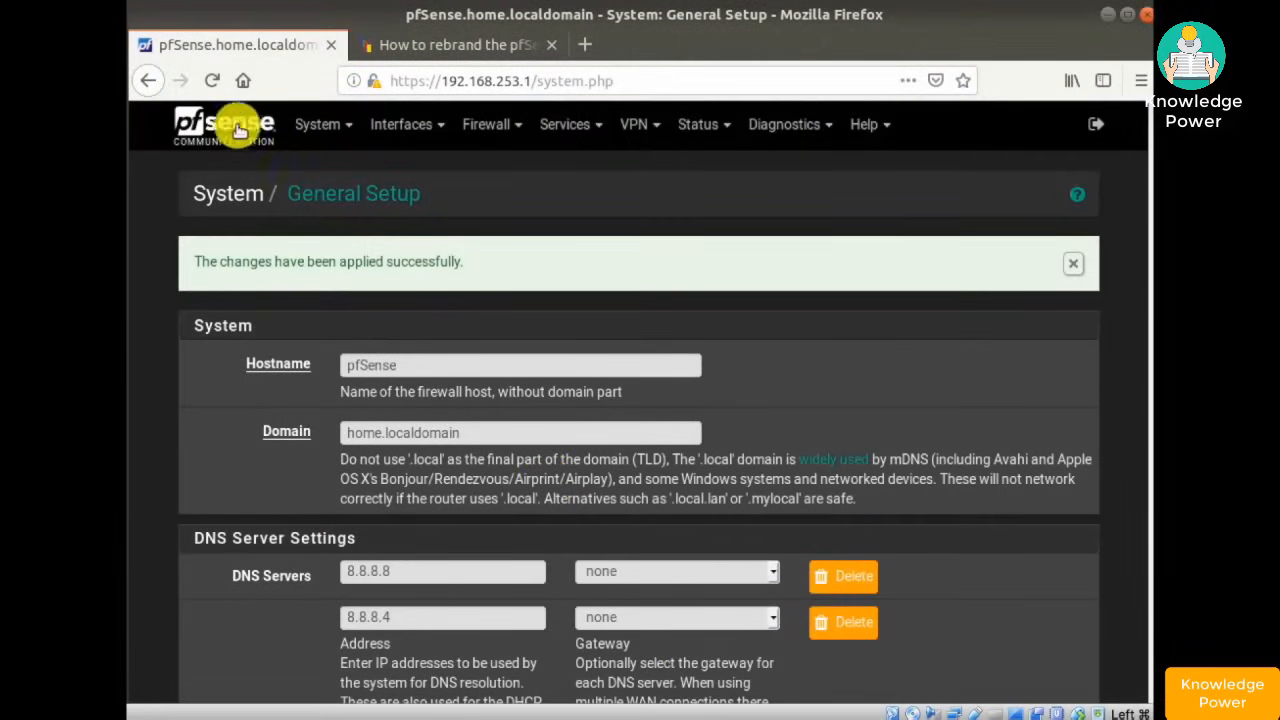
pyautogui.click(220, 125)
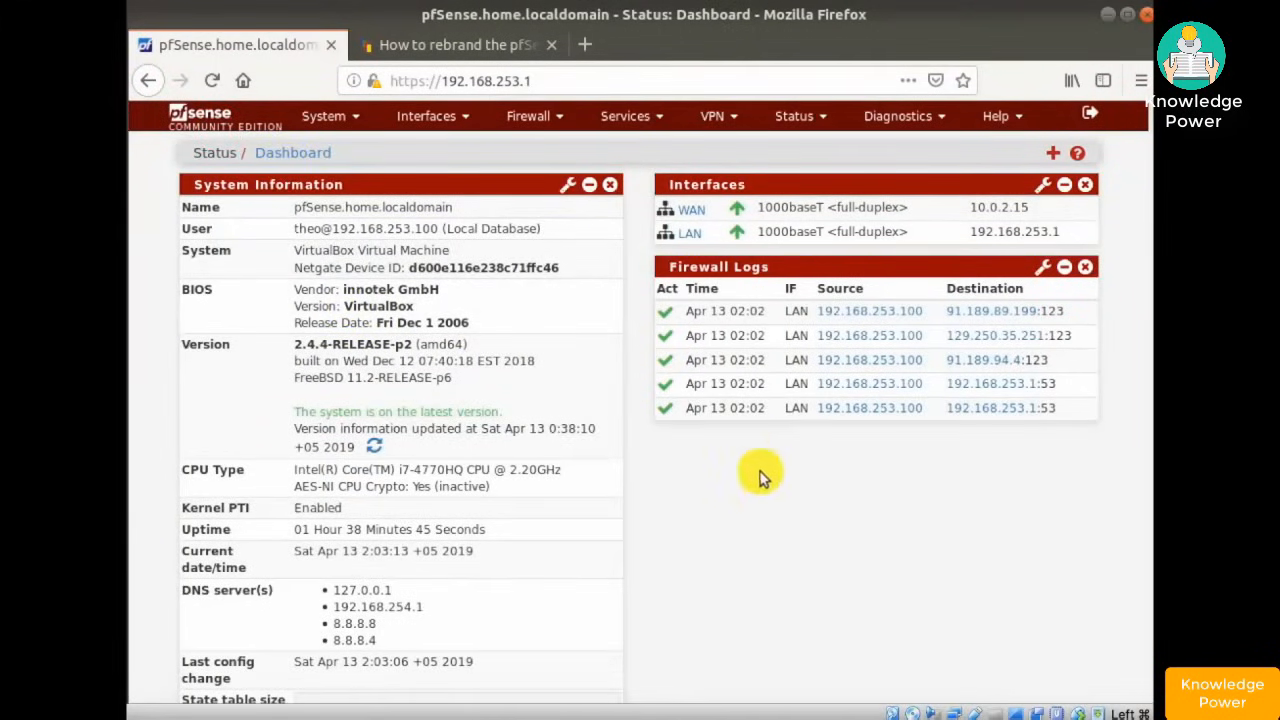
# - Go to the System > General Setup page
pyautogui.click(329, 118)
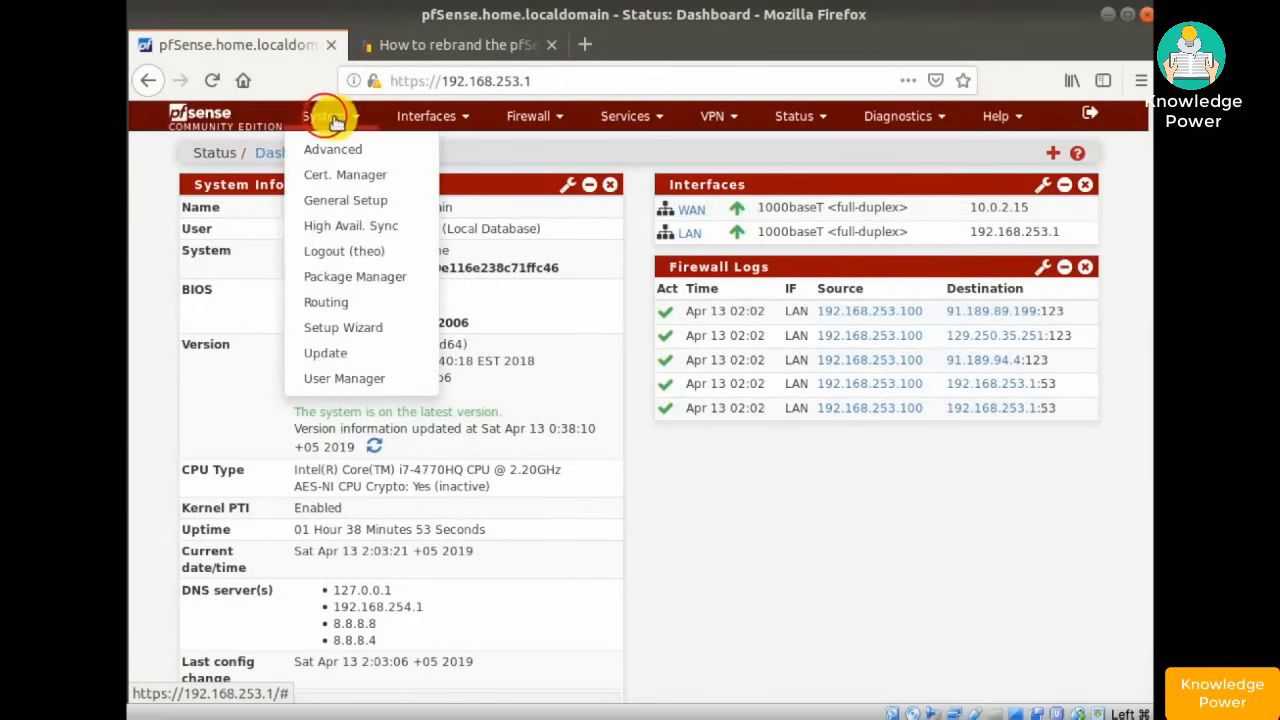
pyautogui.click(337, 203)
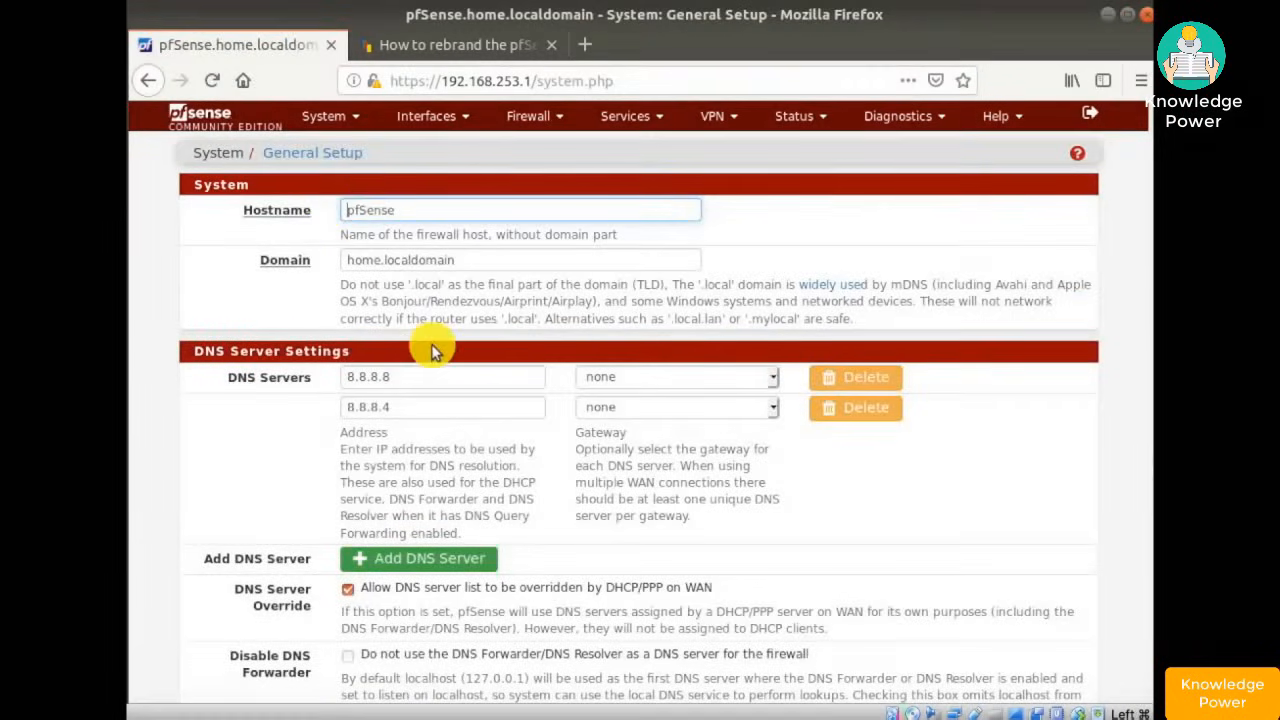
pyautogui.scroll(-15, 433, 349)
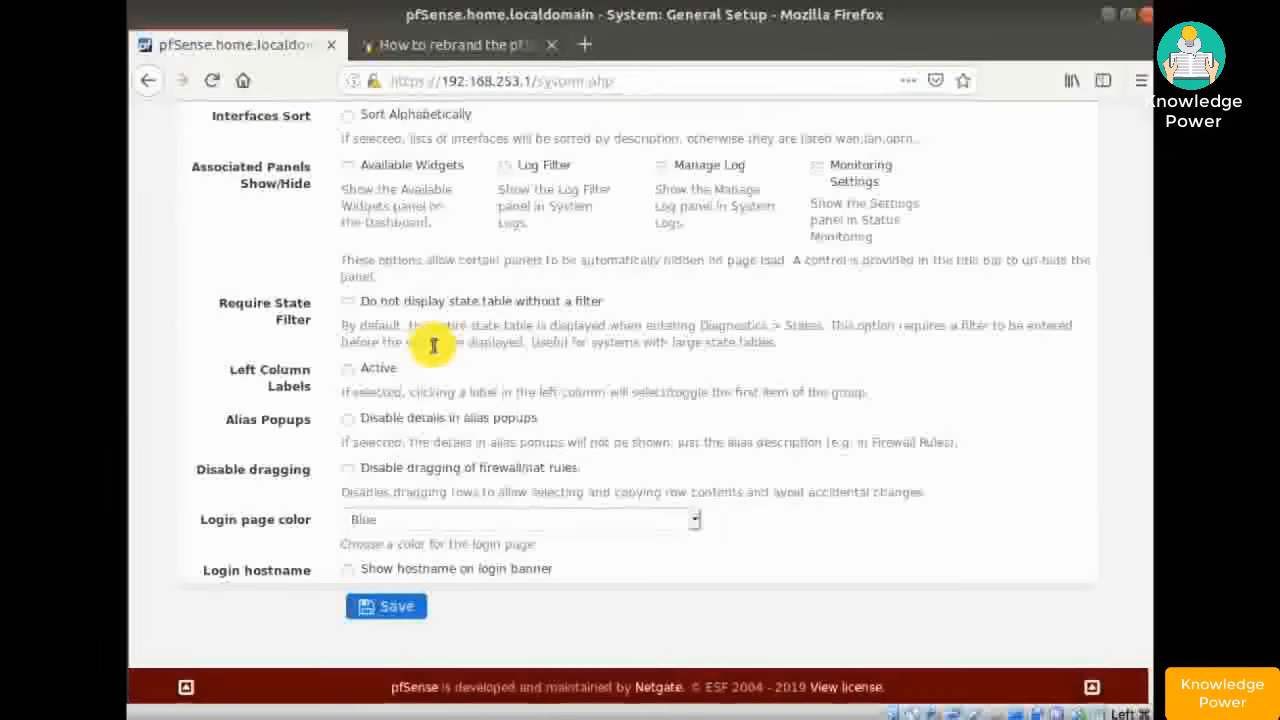
pyautogui.scroll(6, 433, 346)
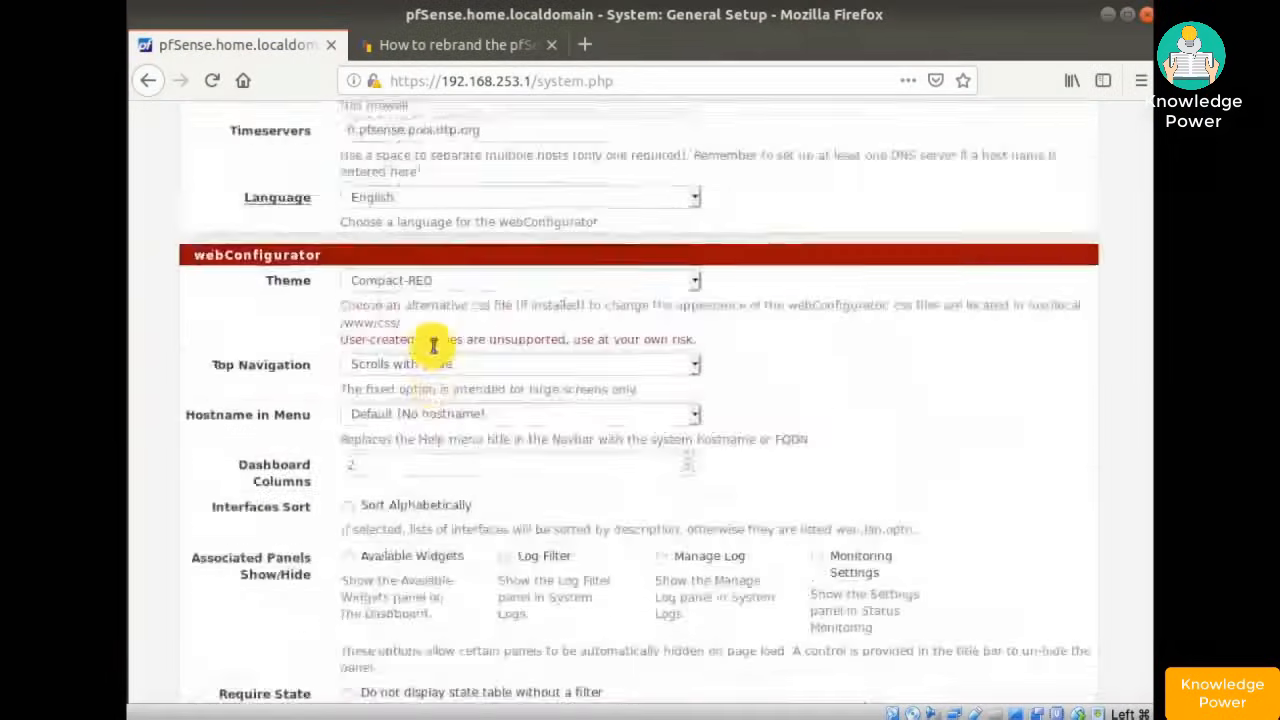
# - Set the theme back to pfSense-dark, save, then view the dashboard and the rebranding tutorial
pyautogui.click(443, 283)
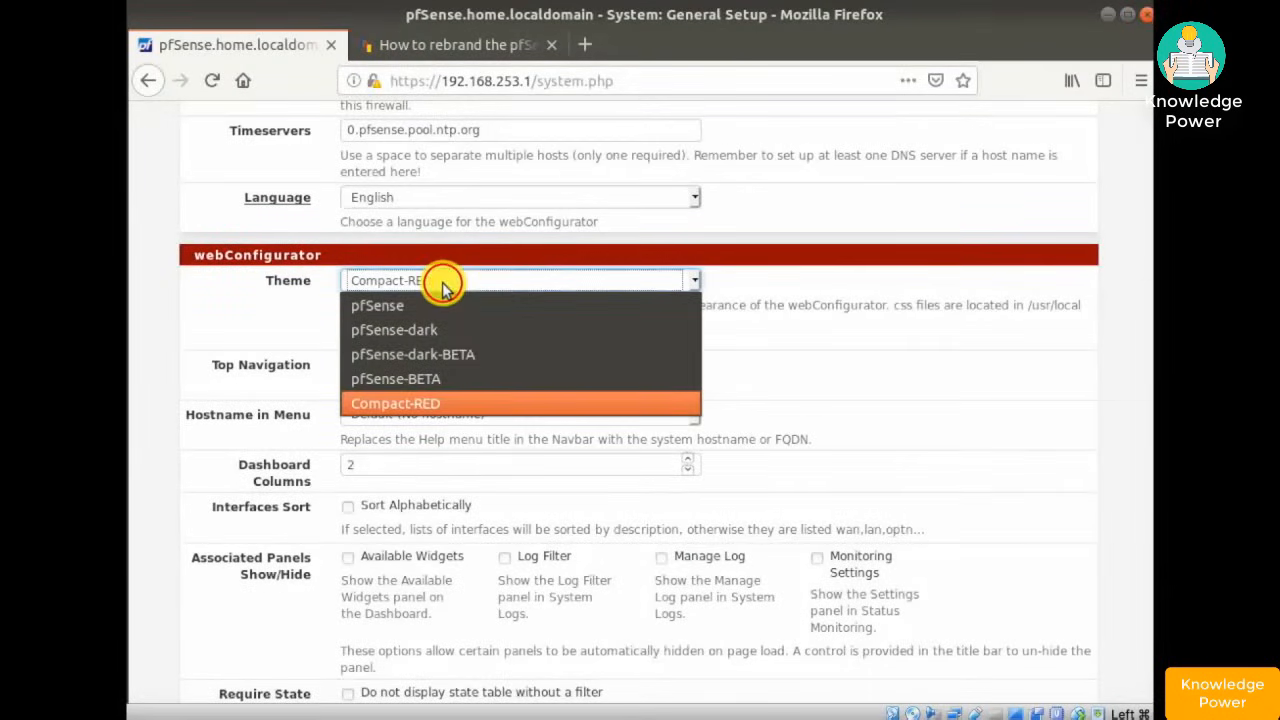
pyautogui.click(410, 328)
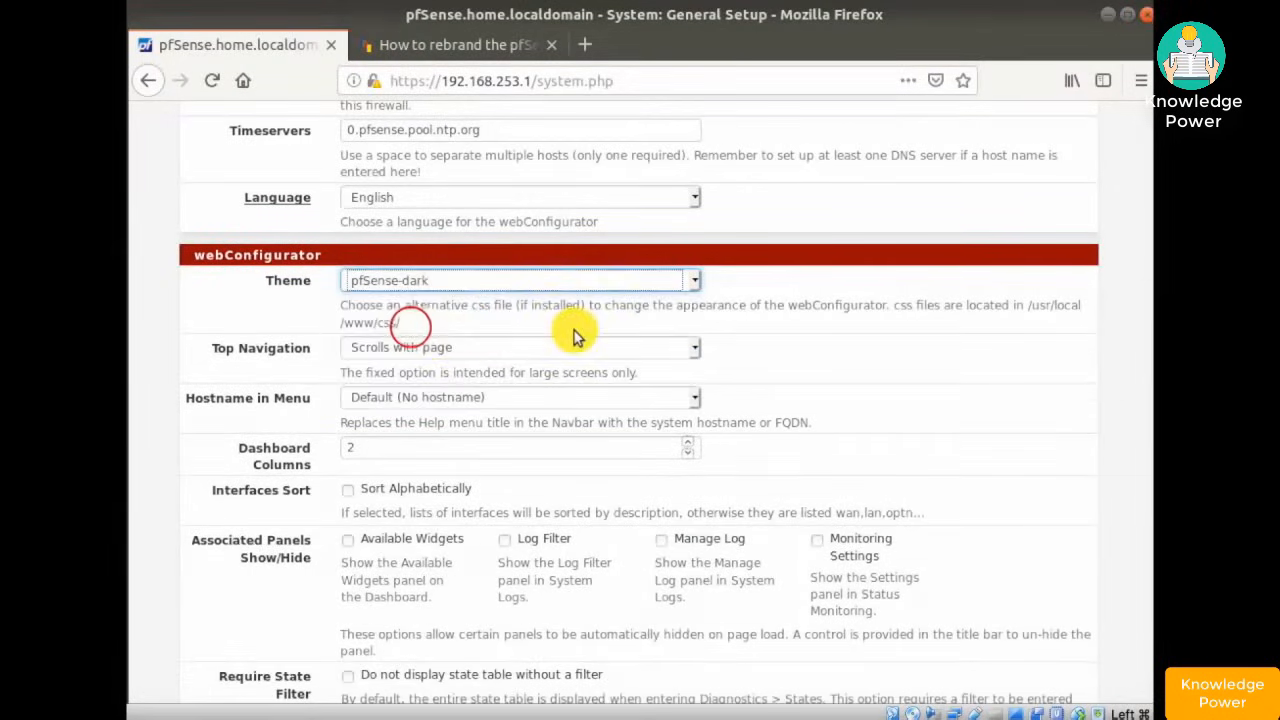
pyautogui.scroll(-5, 573, 335)
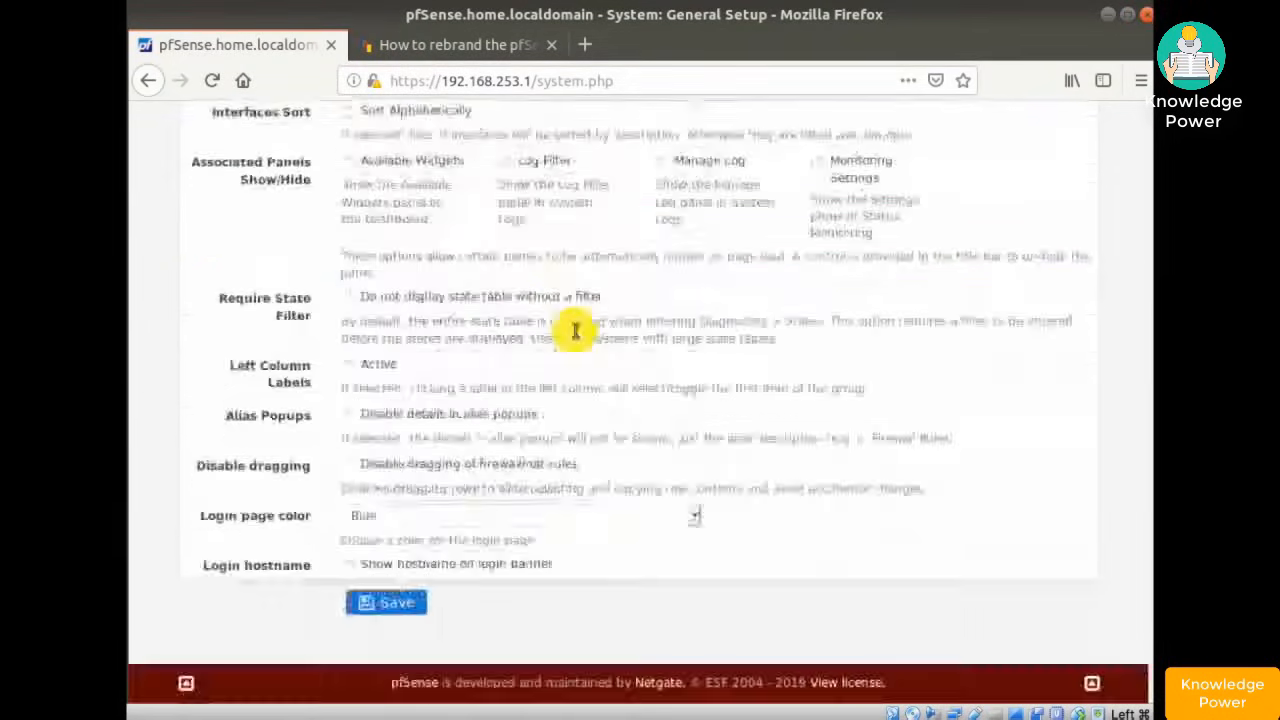
pyautogui.click(385, 602)
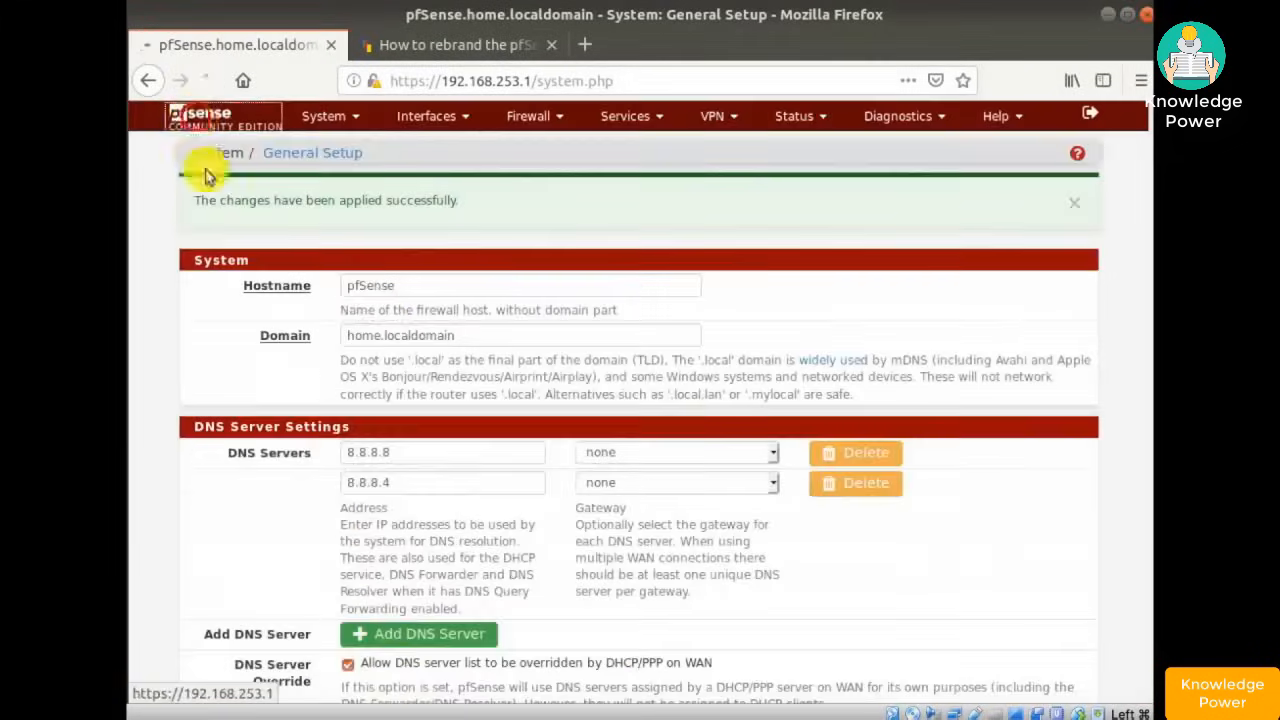
pyautogui.click(200, 162)
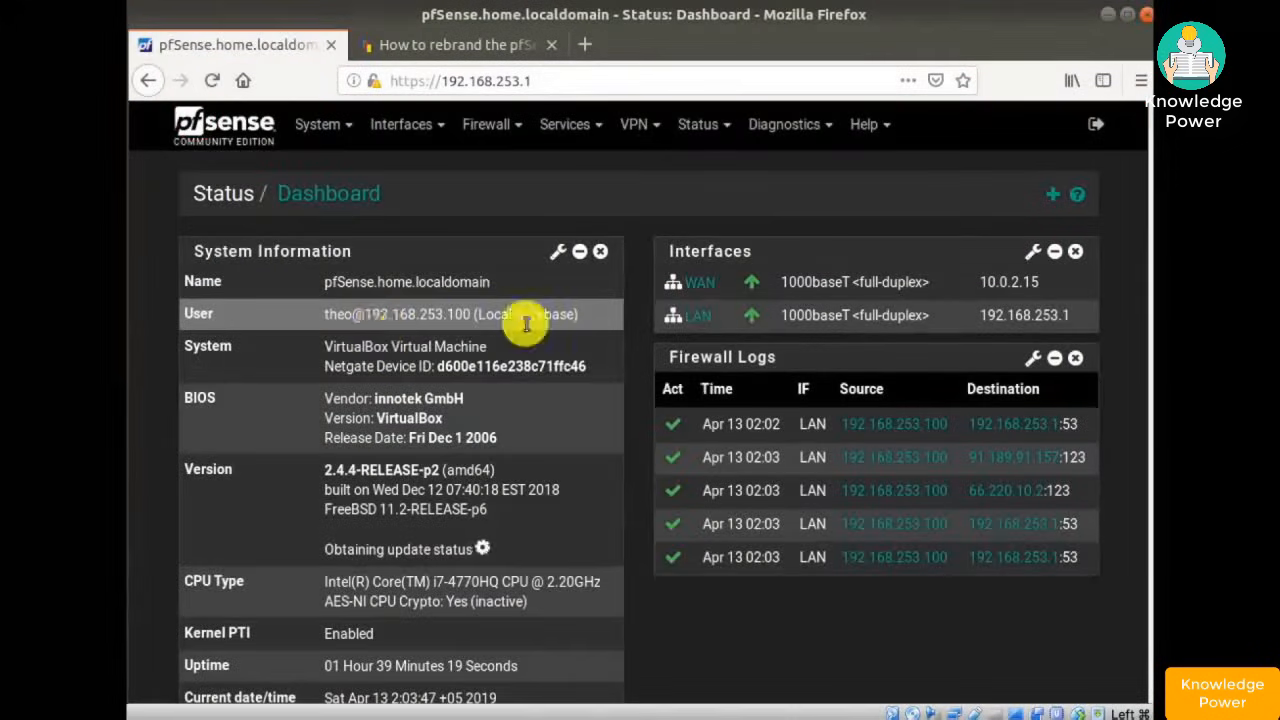
pyautogui.click(428, 48)
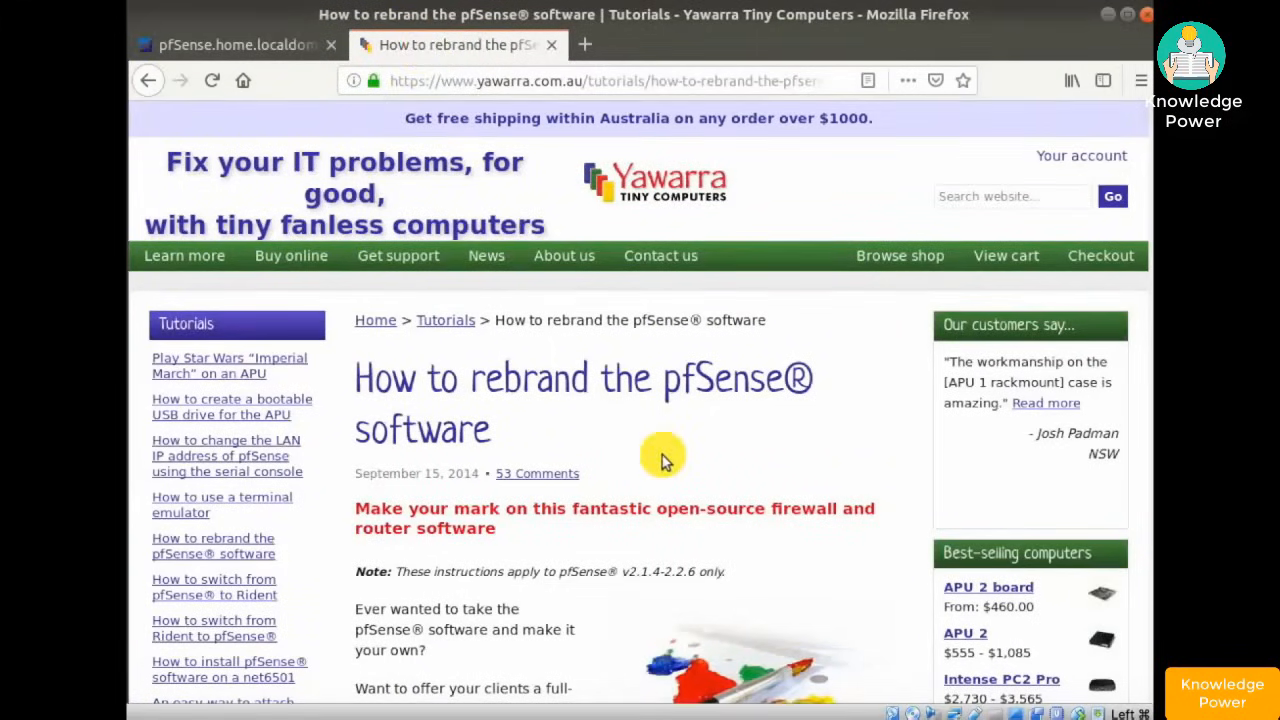
# - Scroll through the Yawarra rebranding tutorial, then start a new empty browser tab
pyautogui.scroll(-10, 662, 460)
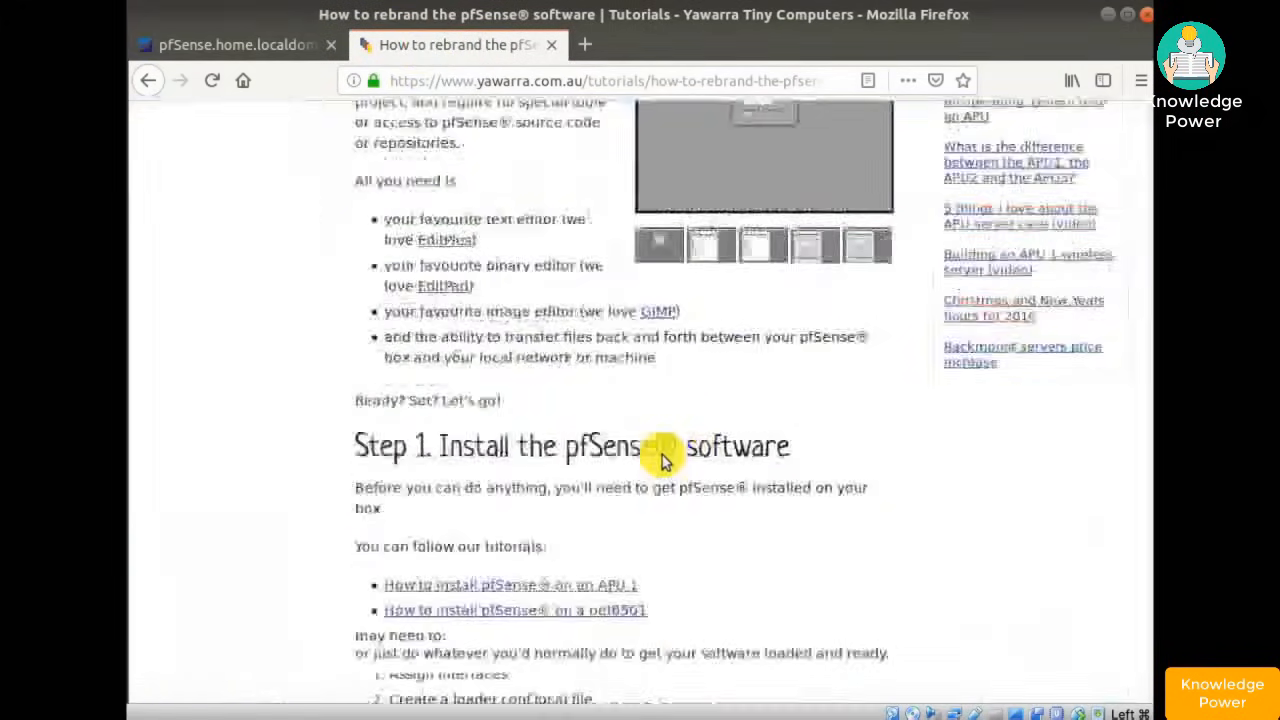
pyautogui.scroll(-5, 662, 458)
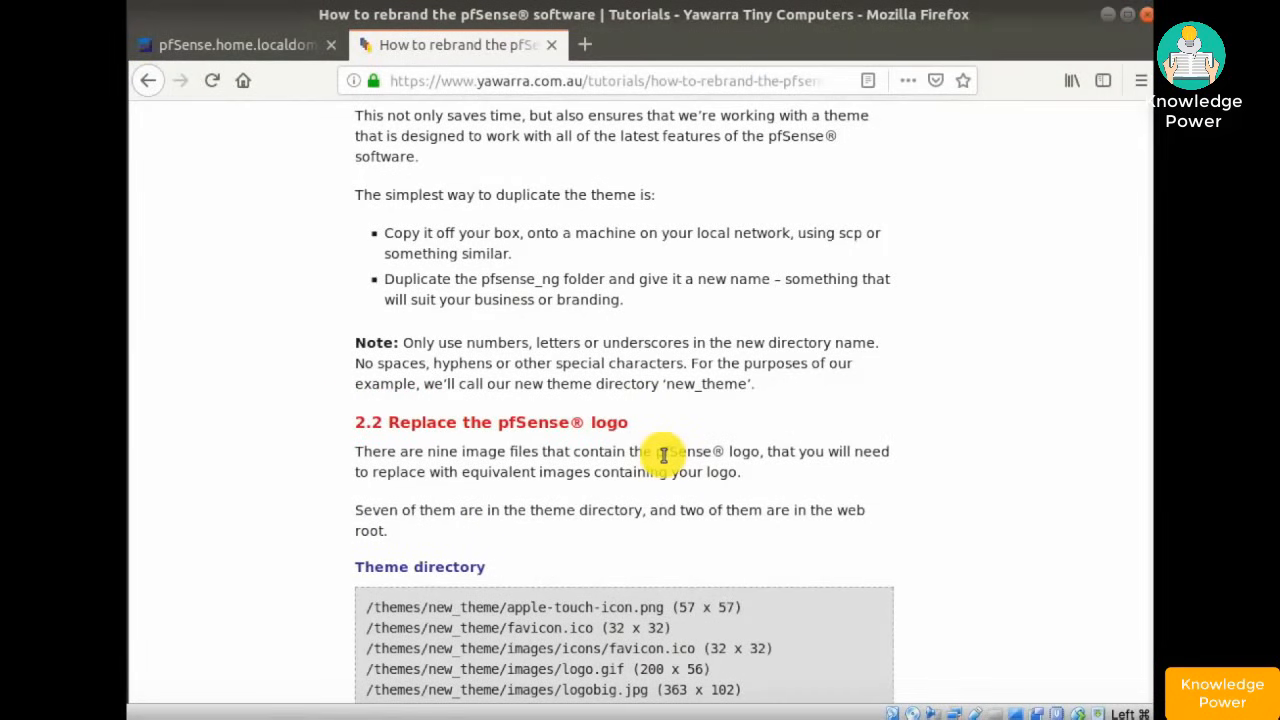
pyautogui.scroll(-10, 663, 455)
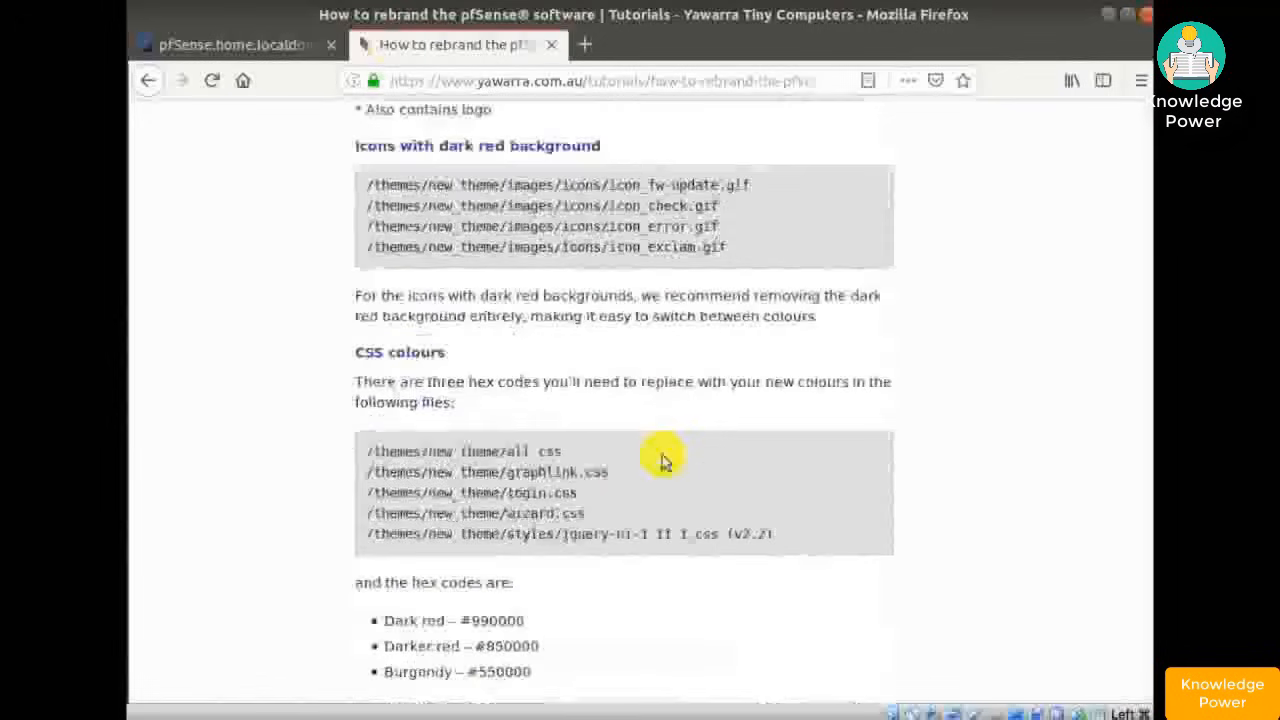
pyautogui.scroll(10, 662, 460)
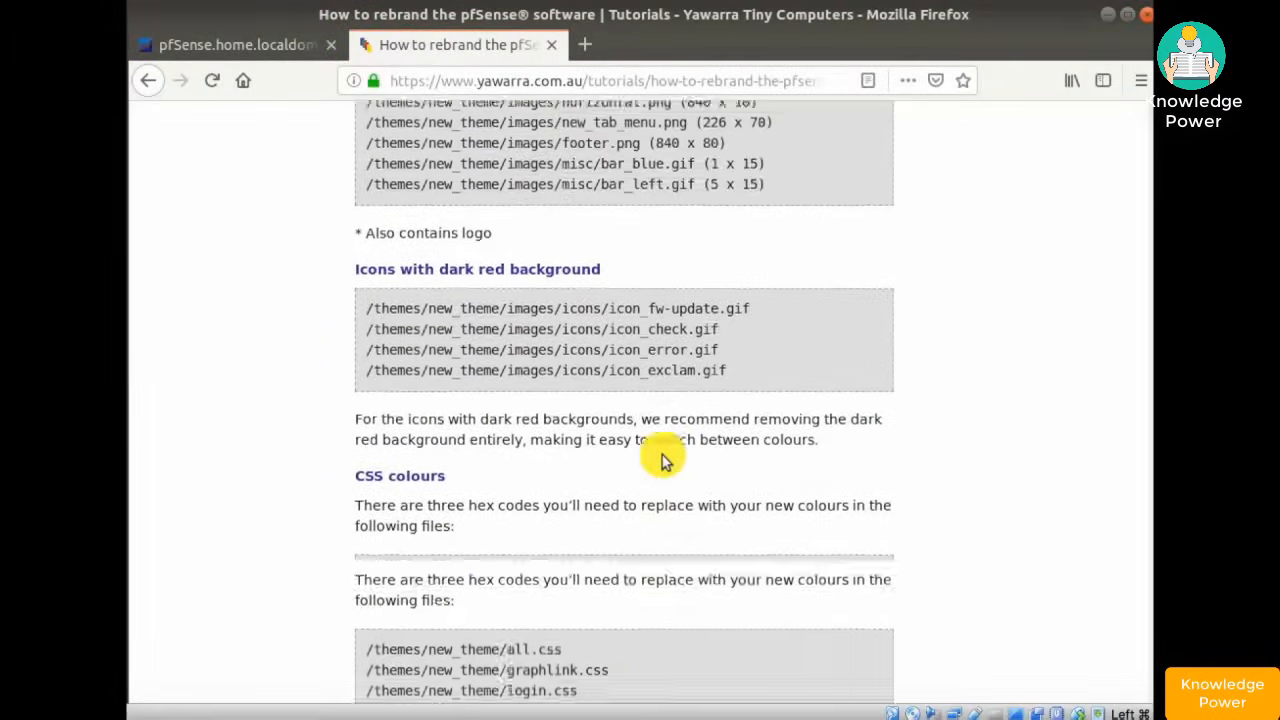
pyautogui.scroll(1, 662, 458)
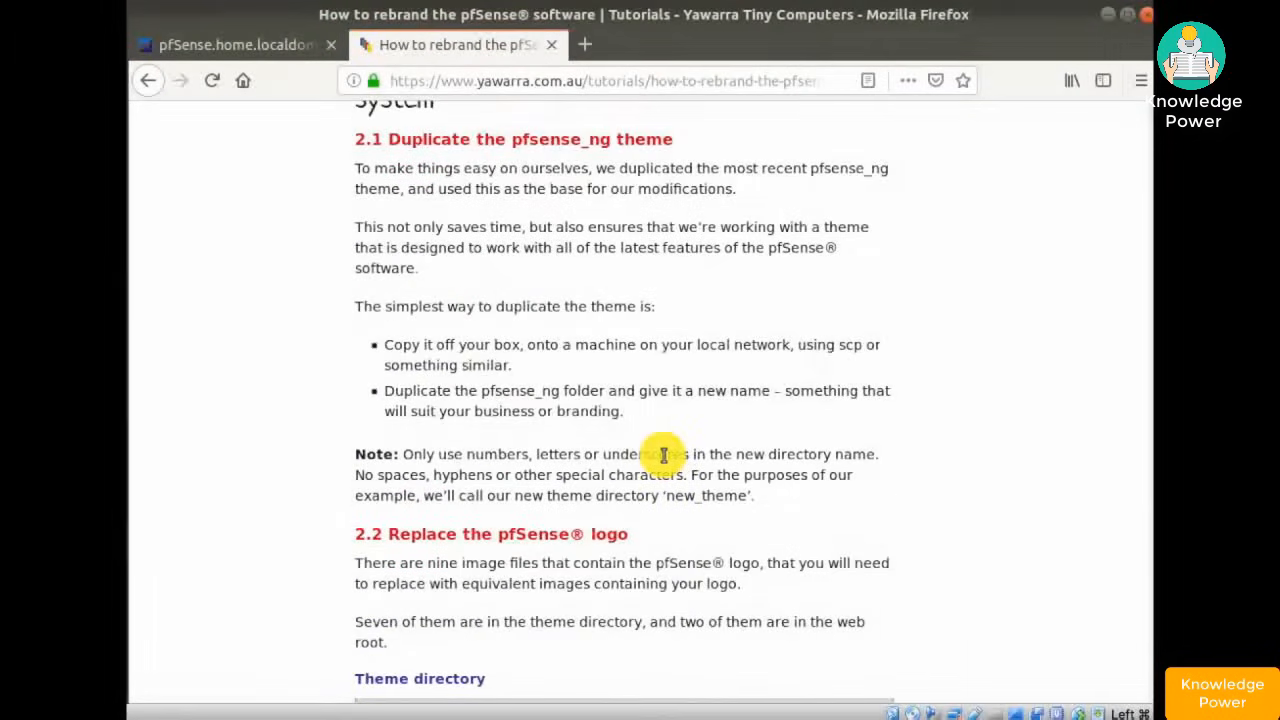
pyautogui.scroll(10, 663, 455)
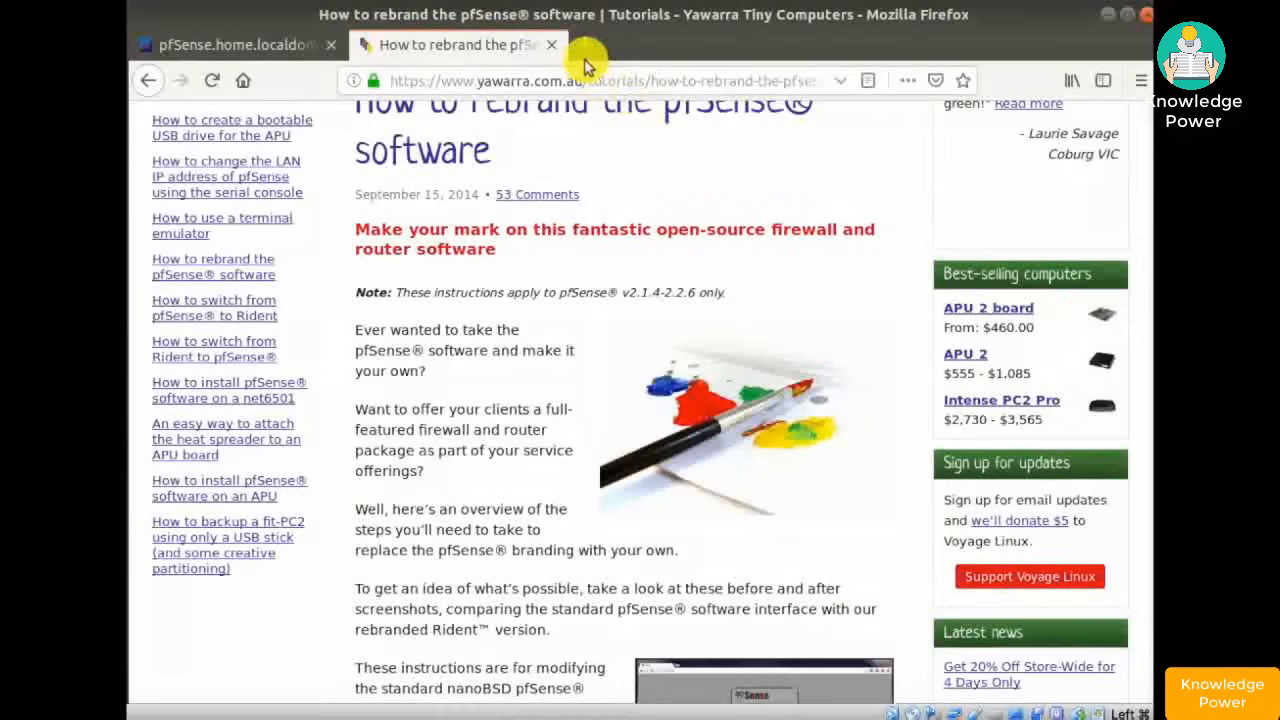
pyautogui.click(586, 46)
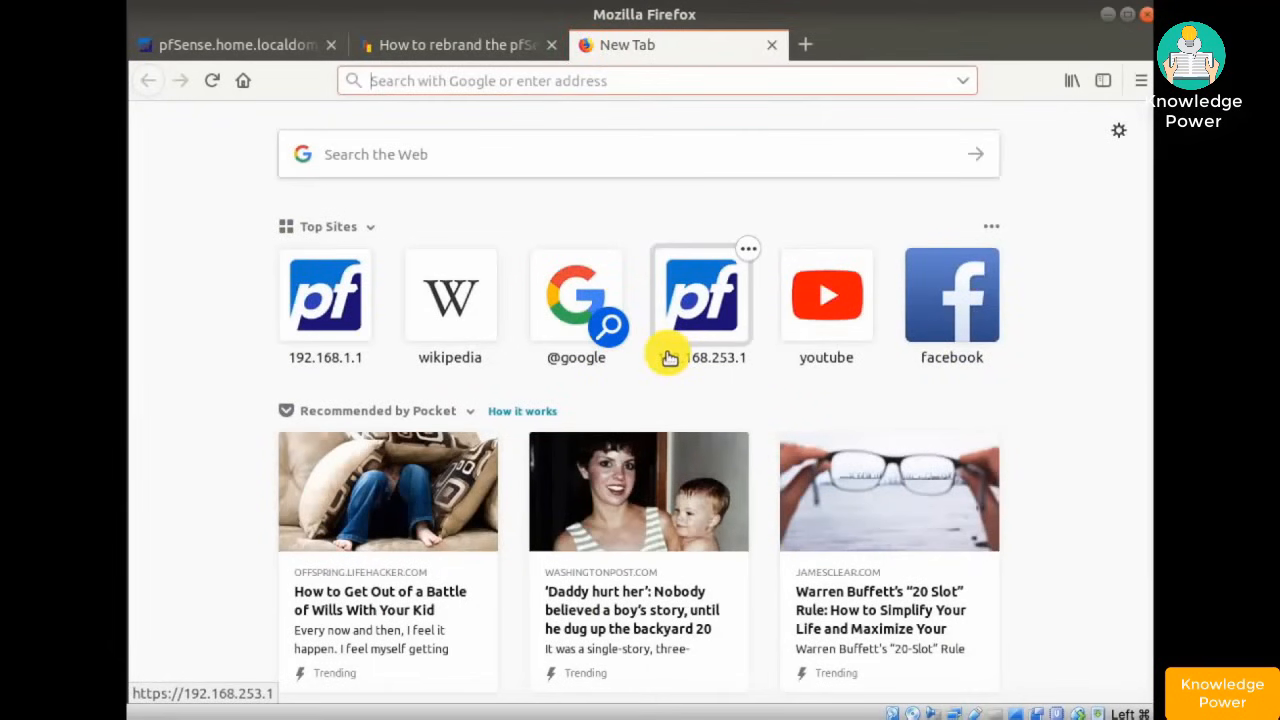
# - Search for 'pfsense theme github' and open the GitHub pfsense-themes topic page
pyautogui.write('pfsense')
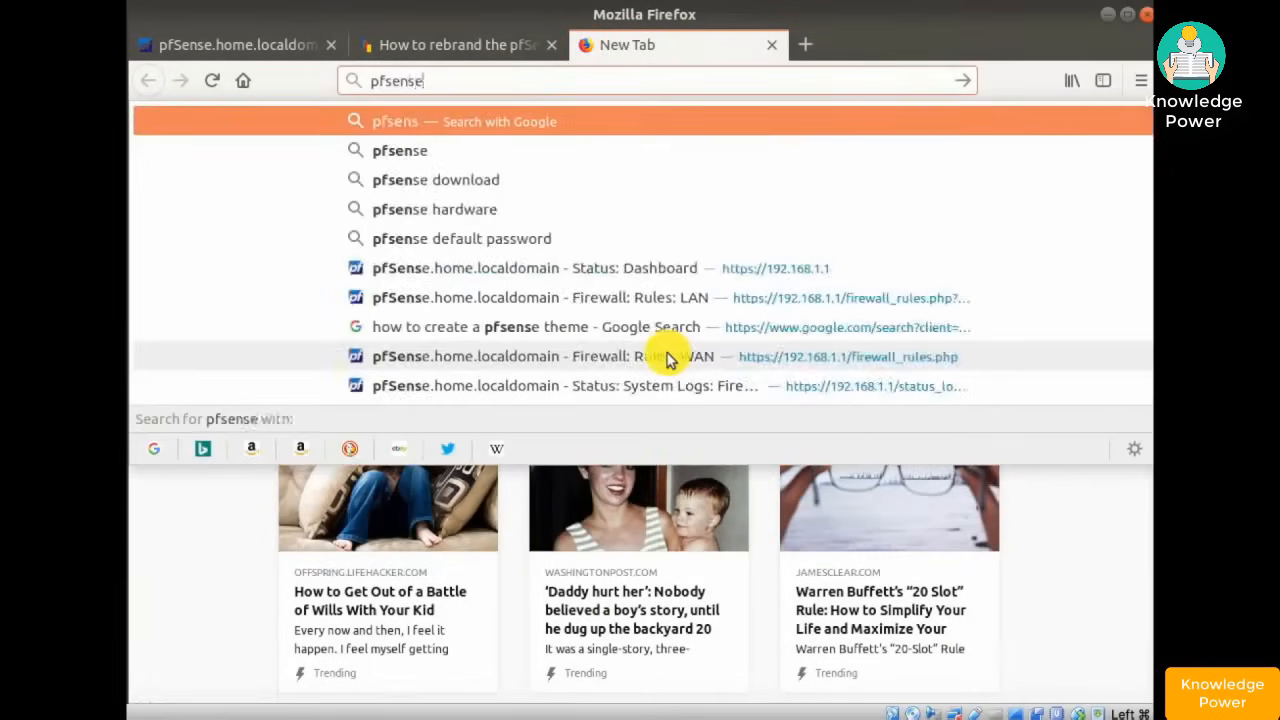
pyautogui.write(' theme git')
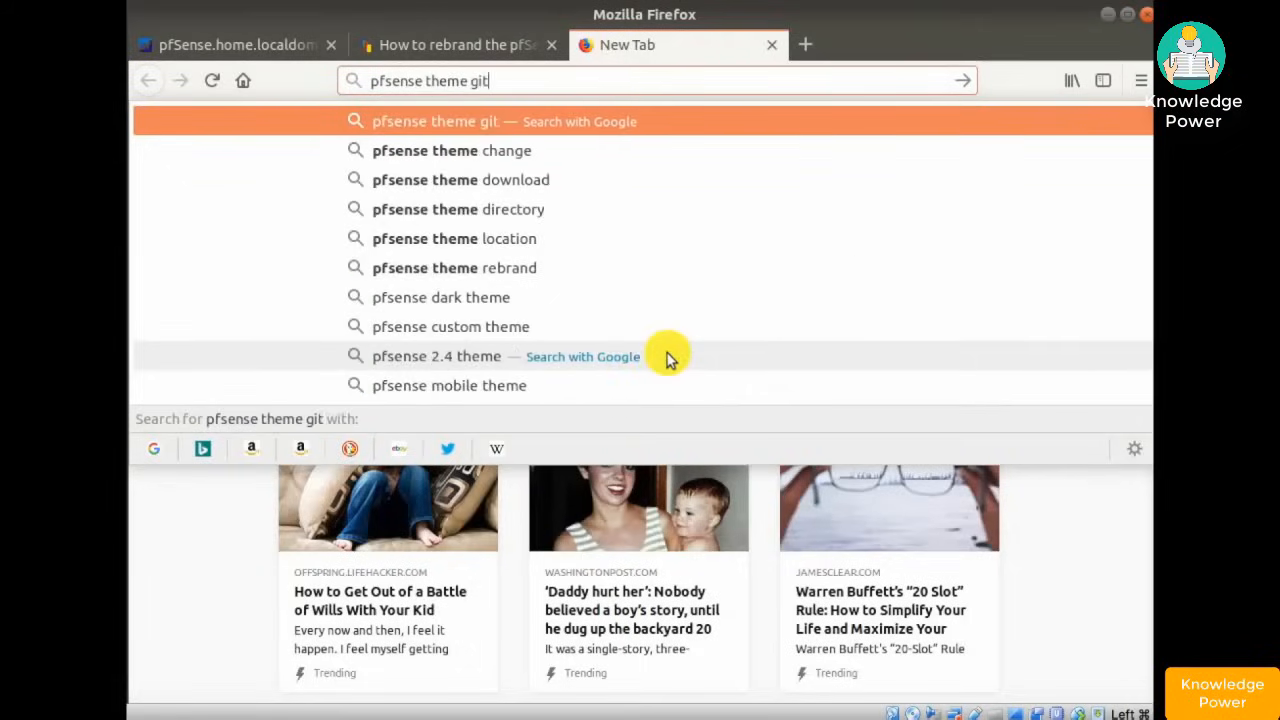
pyautogui.write('hub')
pyautogui.press('Return')
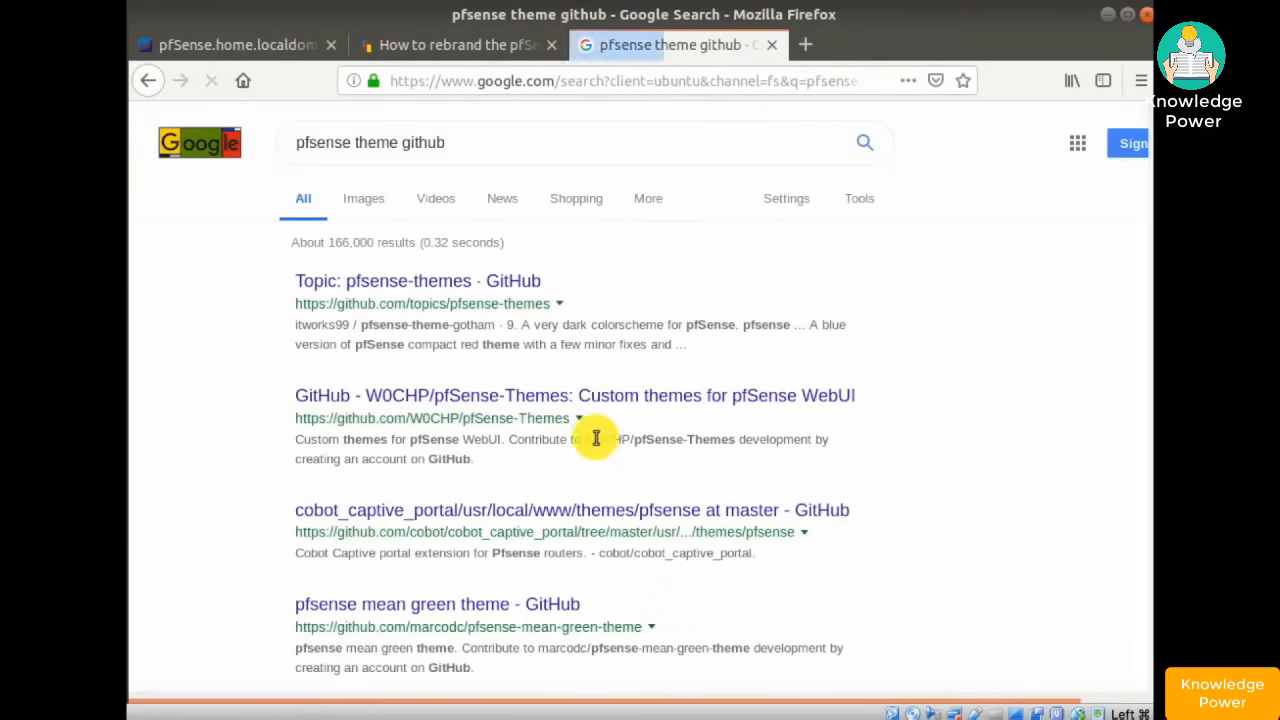
pyautogui.click(447, 281)
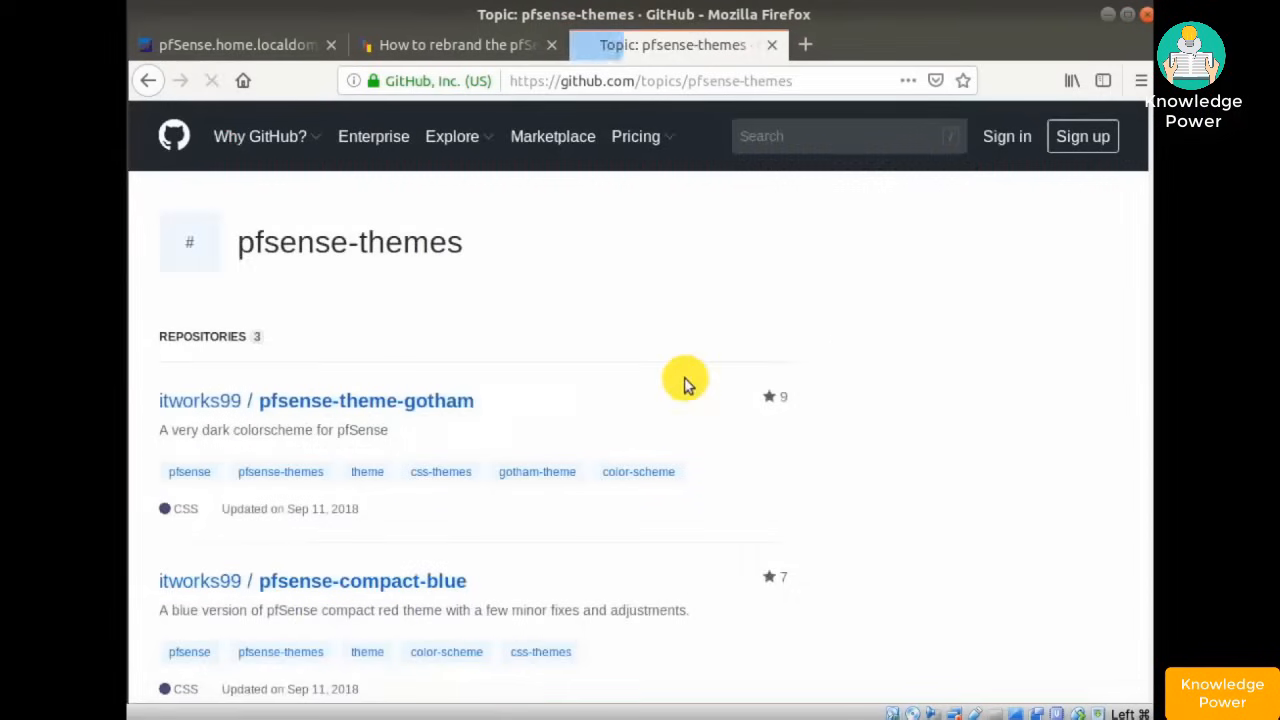
# - Browse the three pfsense-themes repositories, then return to the pfSense dashboard tab
pyautogui.scroll(-5, 686, 385)
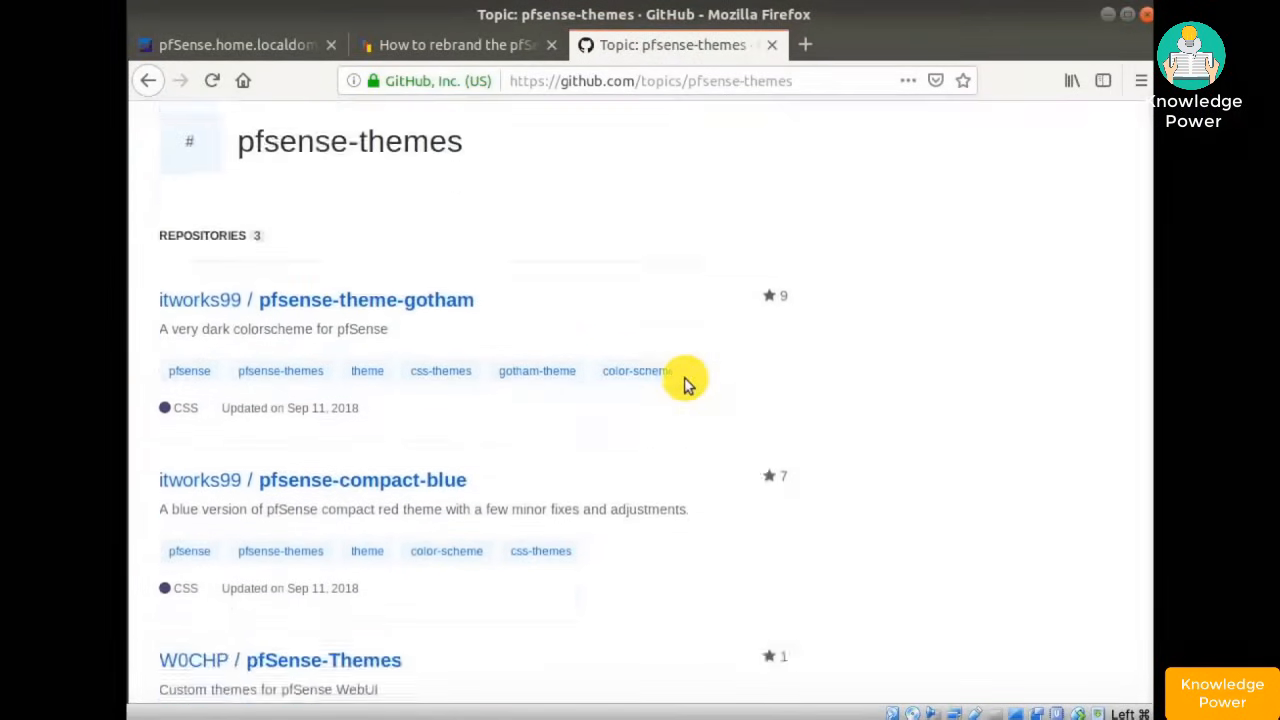
pyautogui.scroll(-5, 686, 385)
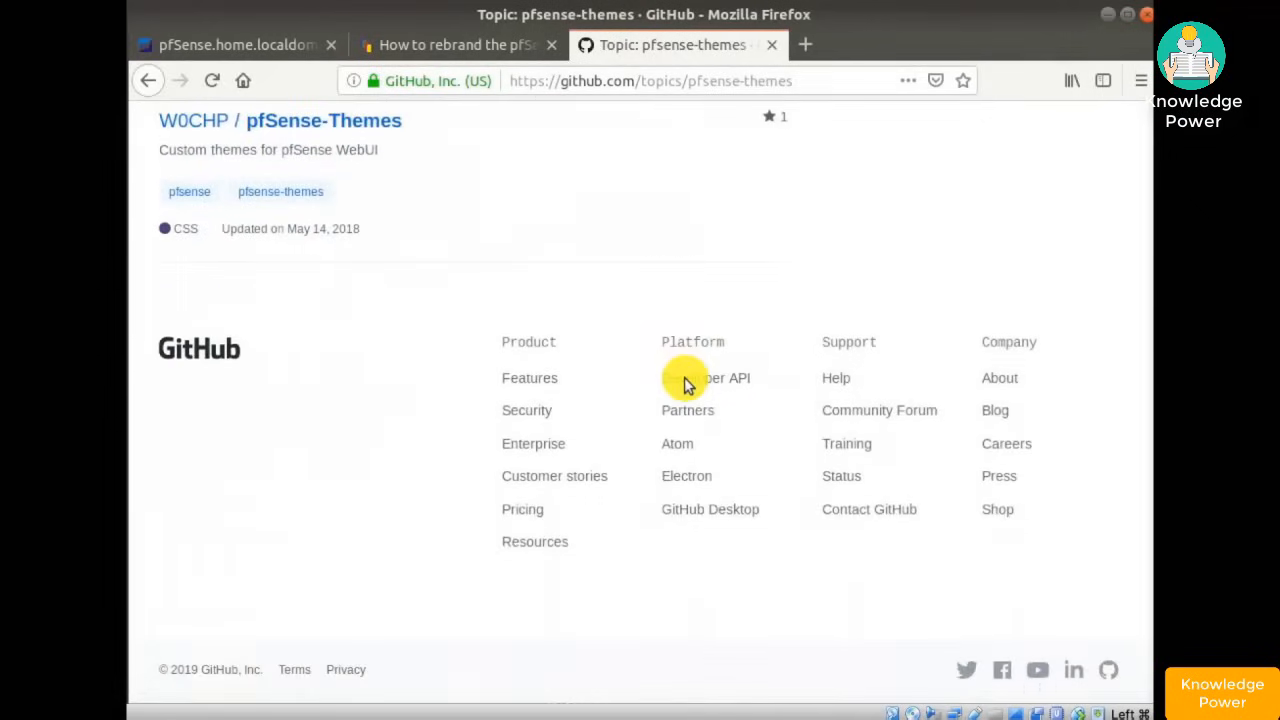
pyautogui.scroll(10, 686, 385)
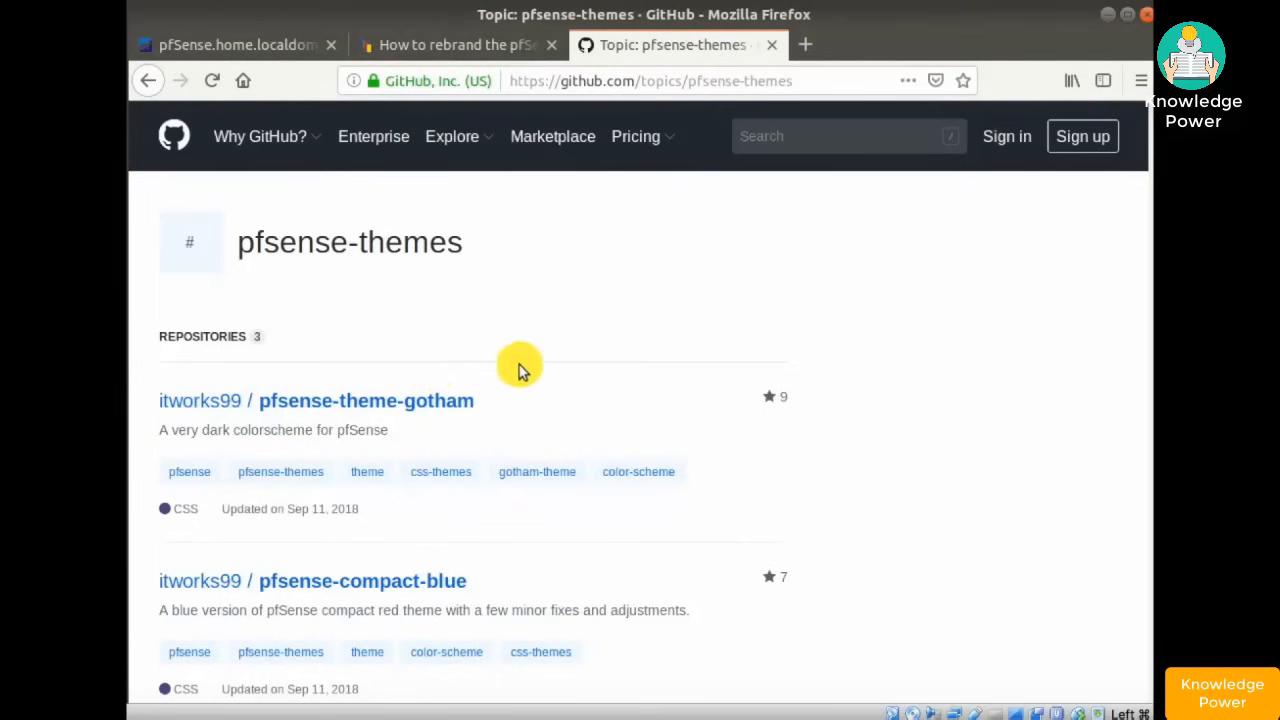
pyautogui.scroll(-5, 517, 369)
pyautogui.click(202, 48)
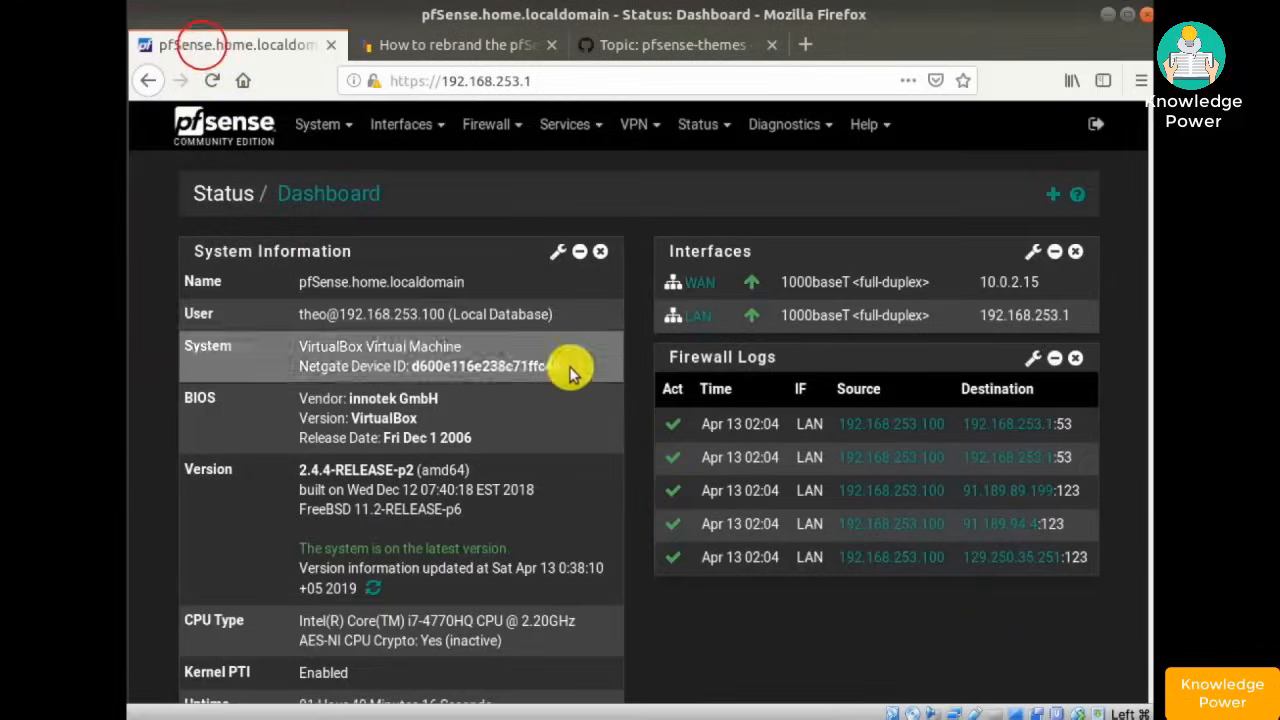
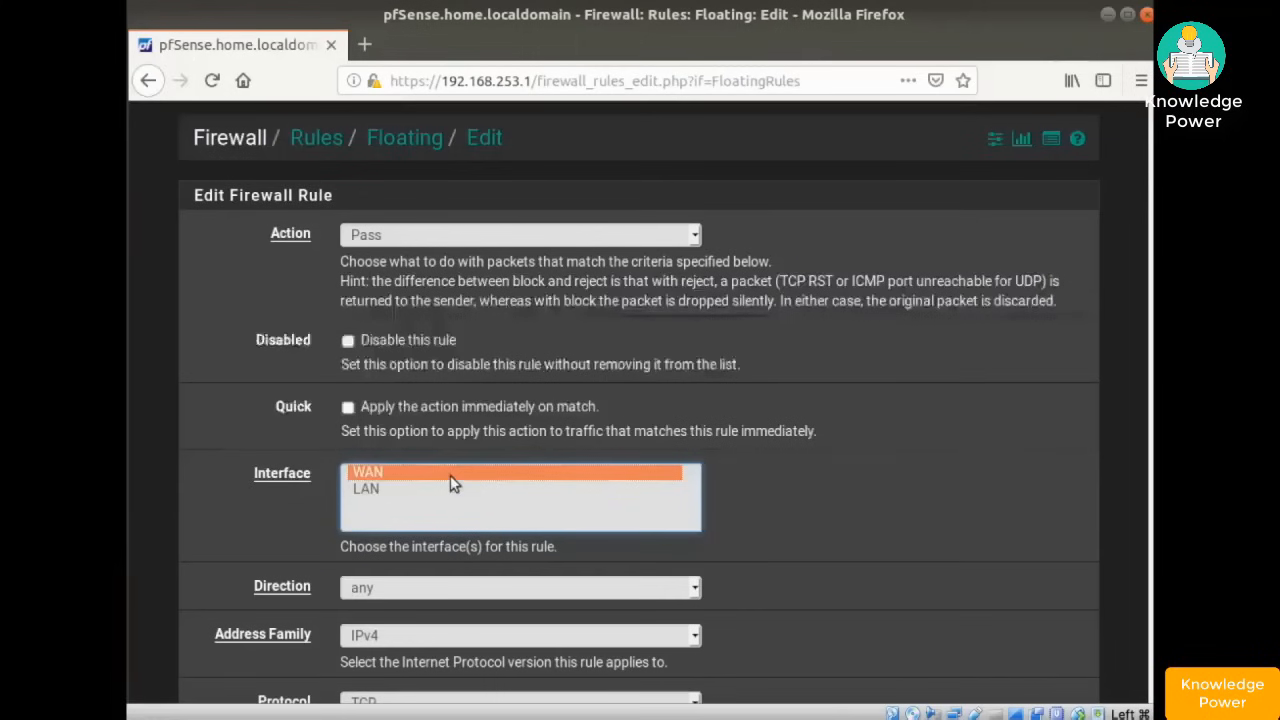
# - Set the floating rule's Interface to LAN and its Direction to 'in'
pyautogui.click(372, 487)
pyautogui.click(370, 472)
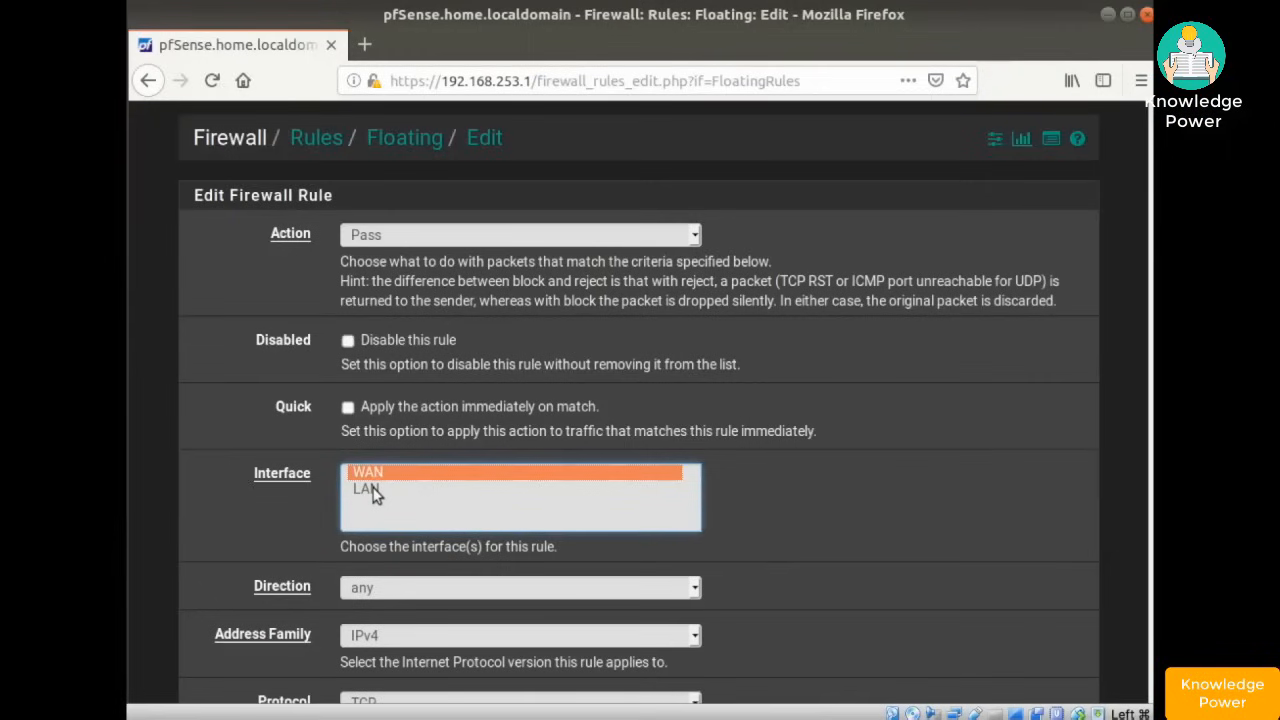
pyautogui.click(372, 490)
pyautogui.click(515, 592)
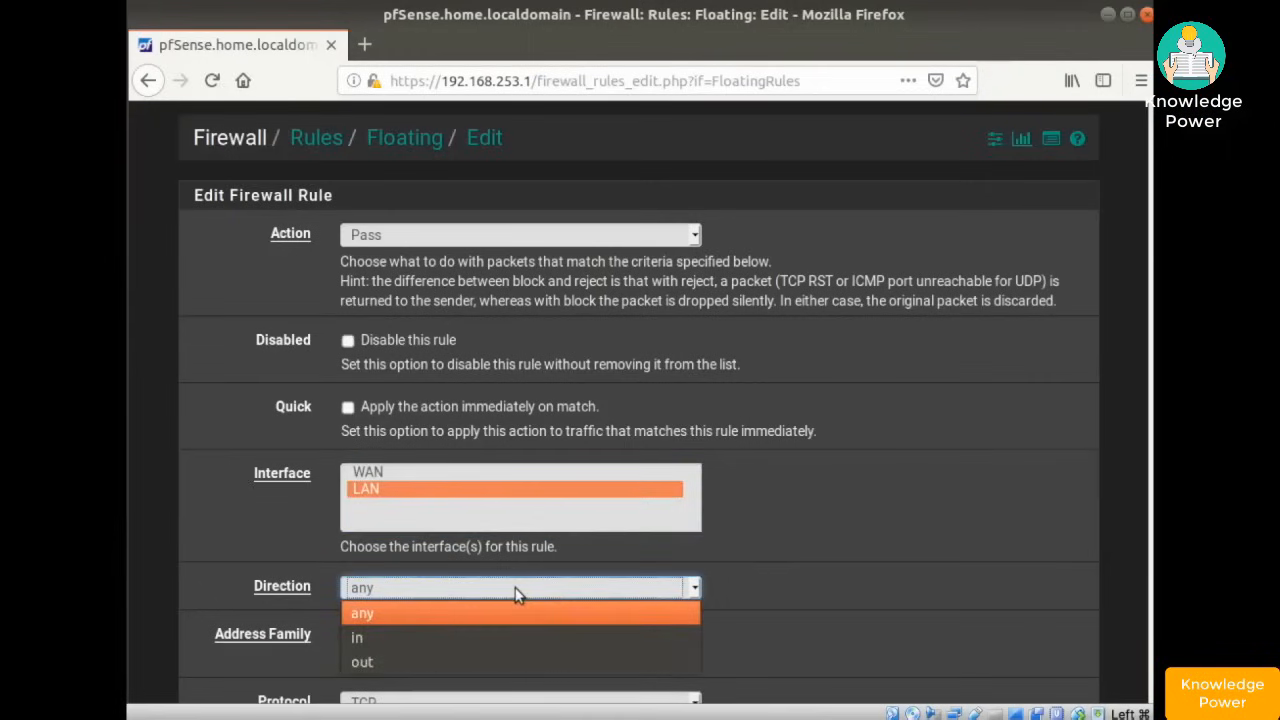
pyautogui.click(362, 639)
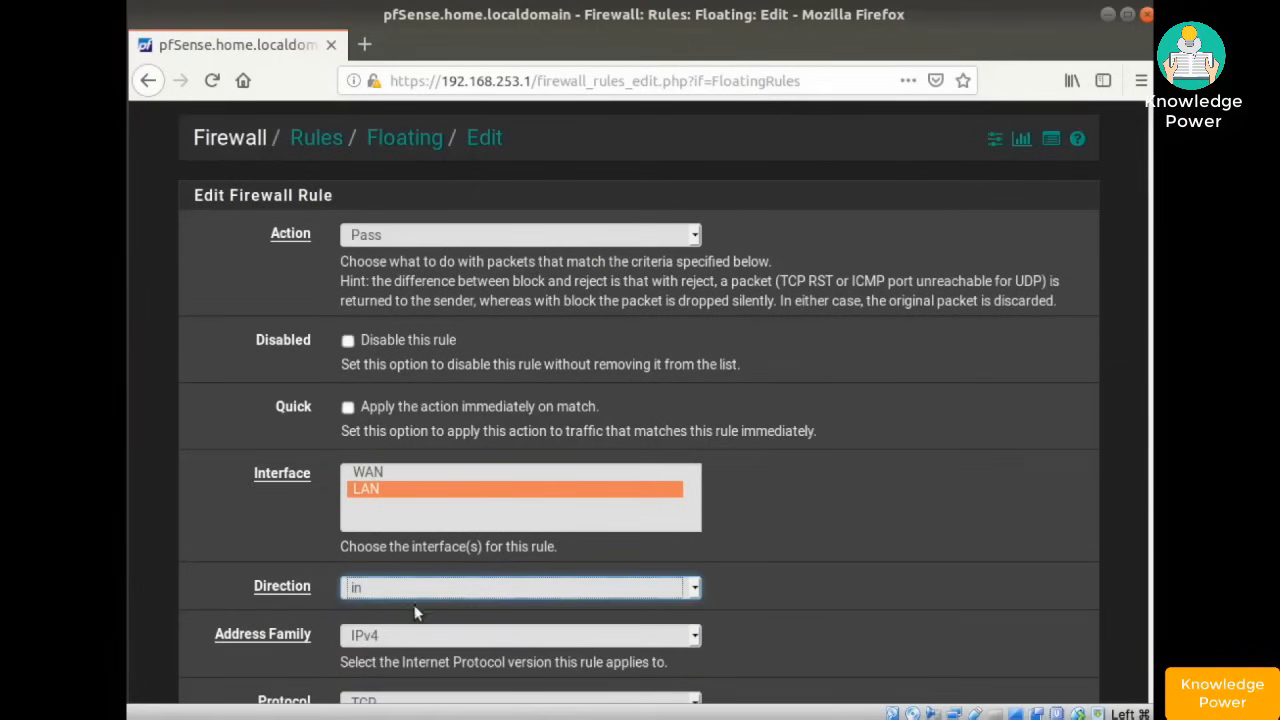
pyautogui.click(407, 594)
pyautogui.click(375, 661)
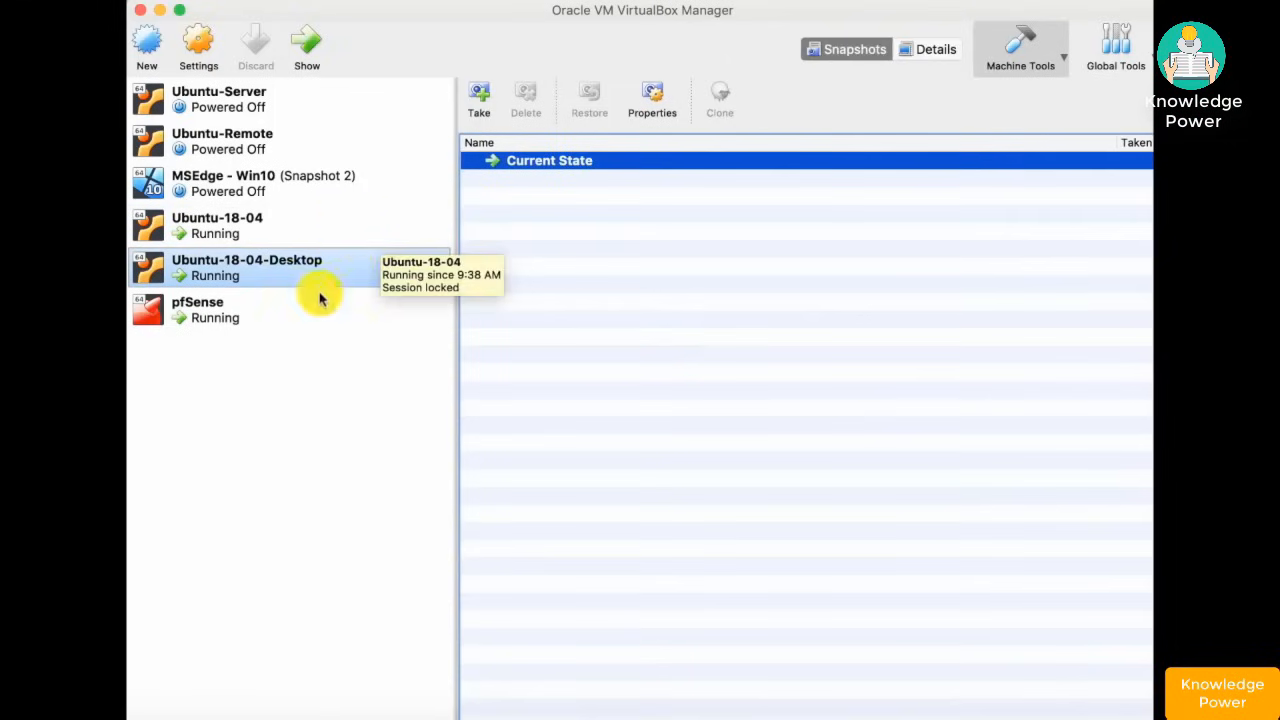
# - Select the running Ubuntu-18-04-Desktop VM in VirtualBox Manager to show its Firefox pfSense dashboard
pyautogui.click(236, 316)
pyautogui.keyDown('shift'); pyautogui.click(234, 272); pyautogui.keyUp('shift')
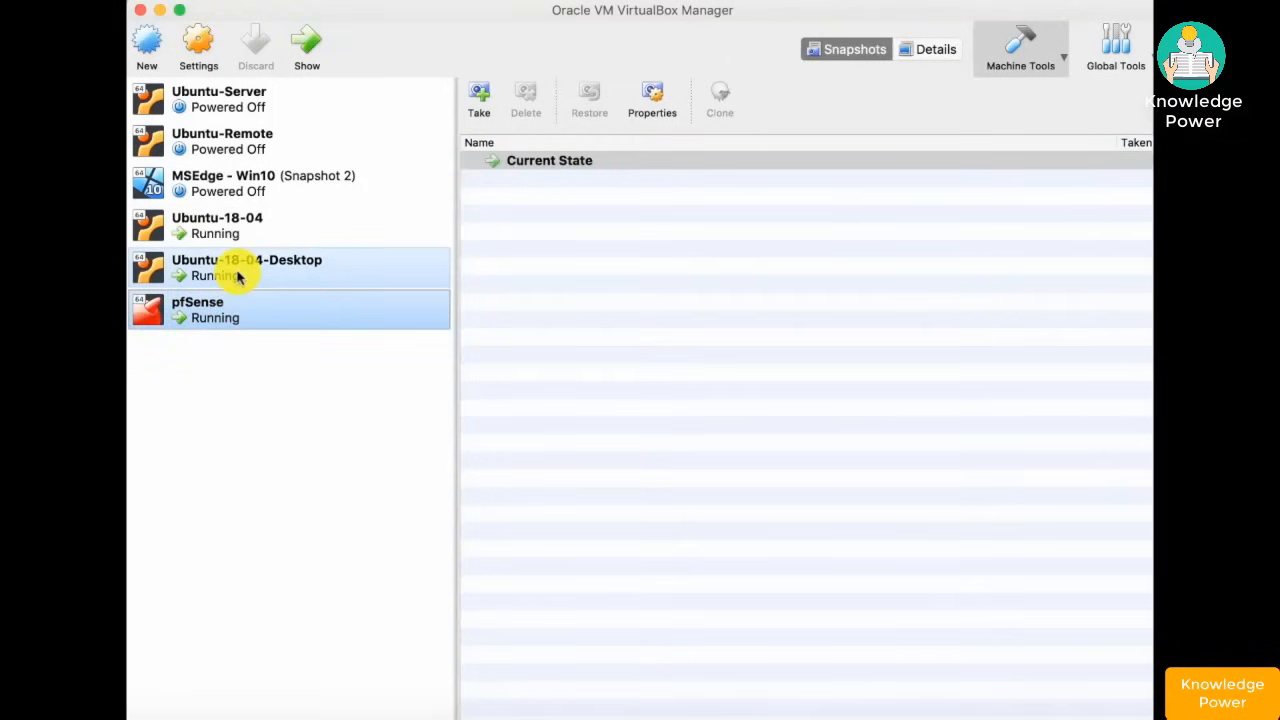
pyautogui.click(236, 275)
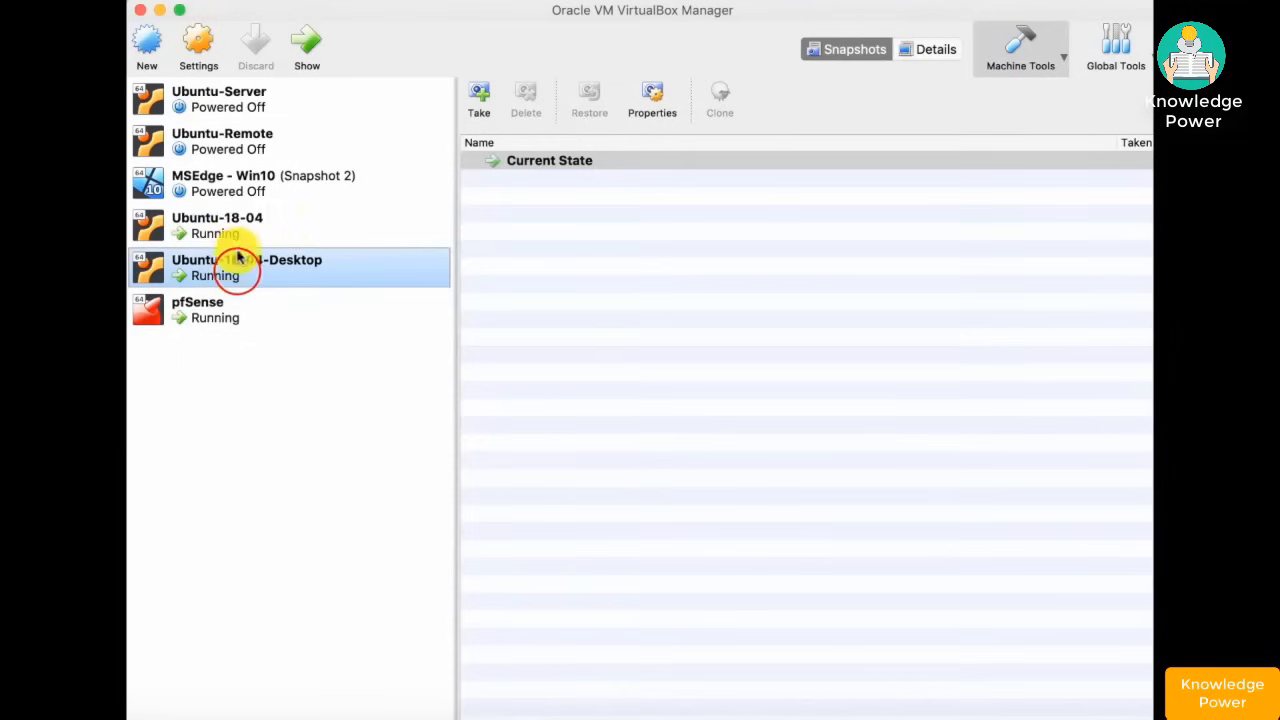
pyautogui.keyDown('shift'); pyautogui.click(240, 232); pyautogui.keyUp('shift')
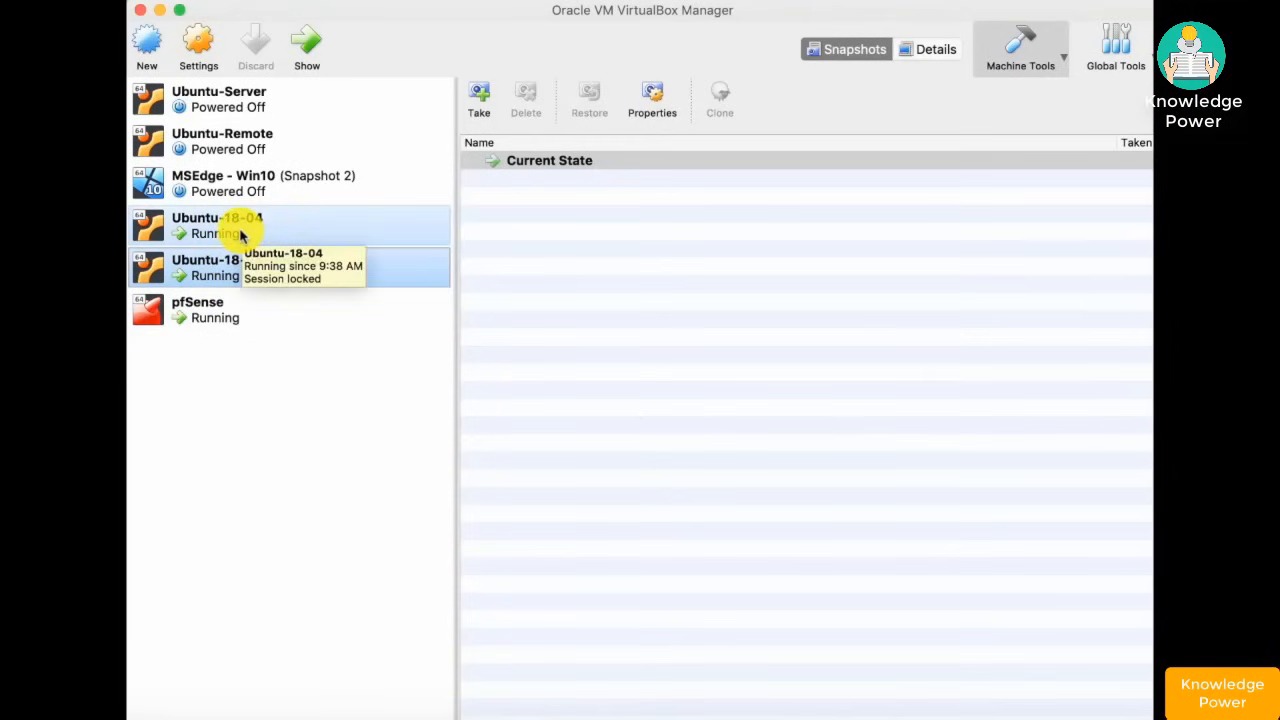
pyautogui.click(238, 232)
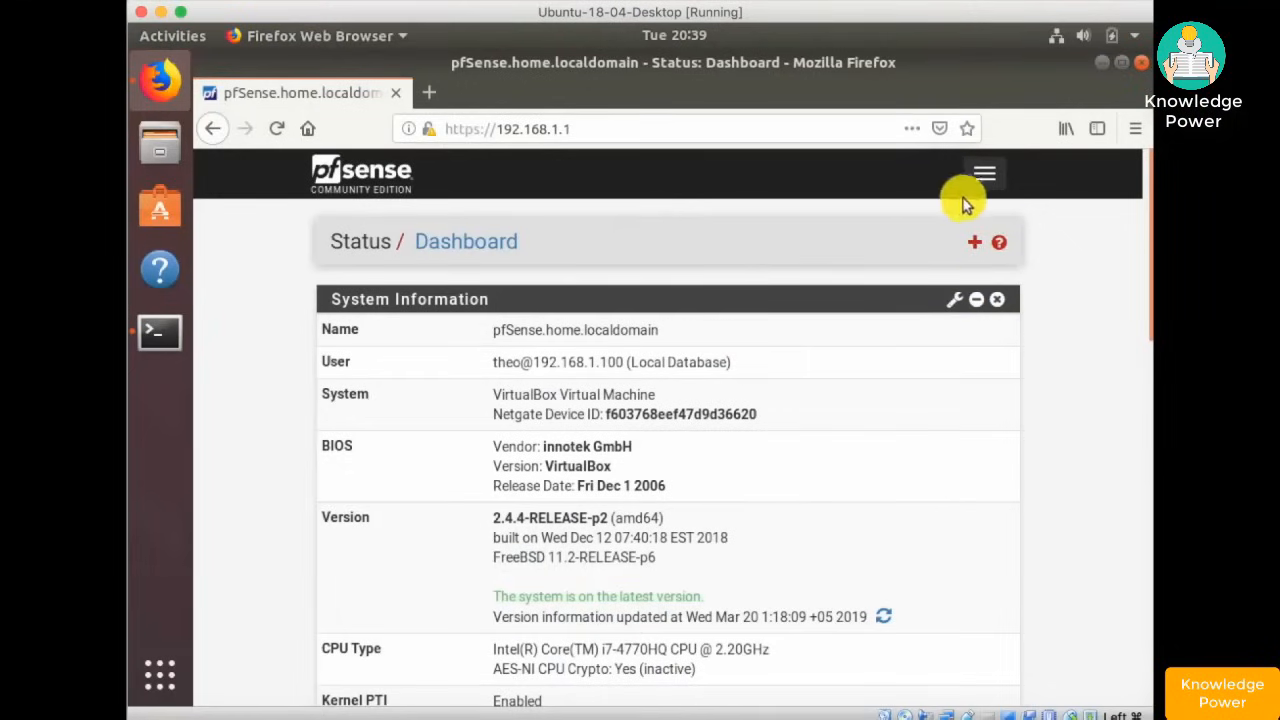
# - Open pfSense Firewall > Rules to view the WAN rules, then bring the desktop VM's terminal forward
pyautogui.click(985, 173)
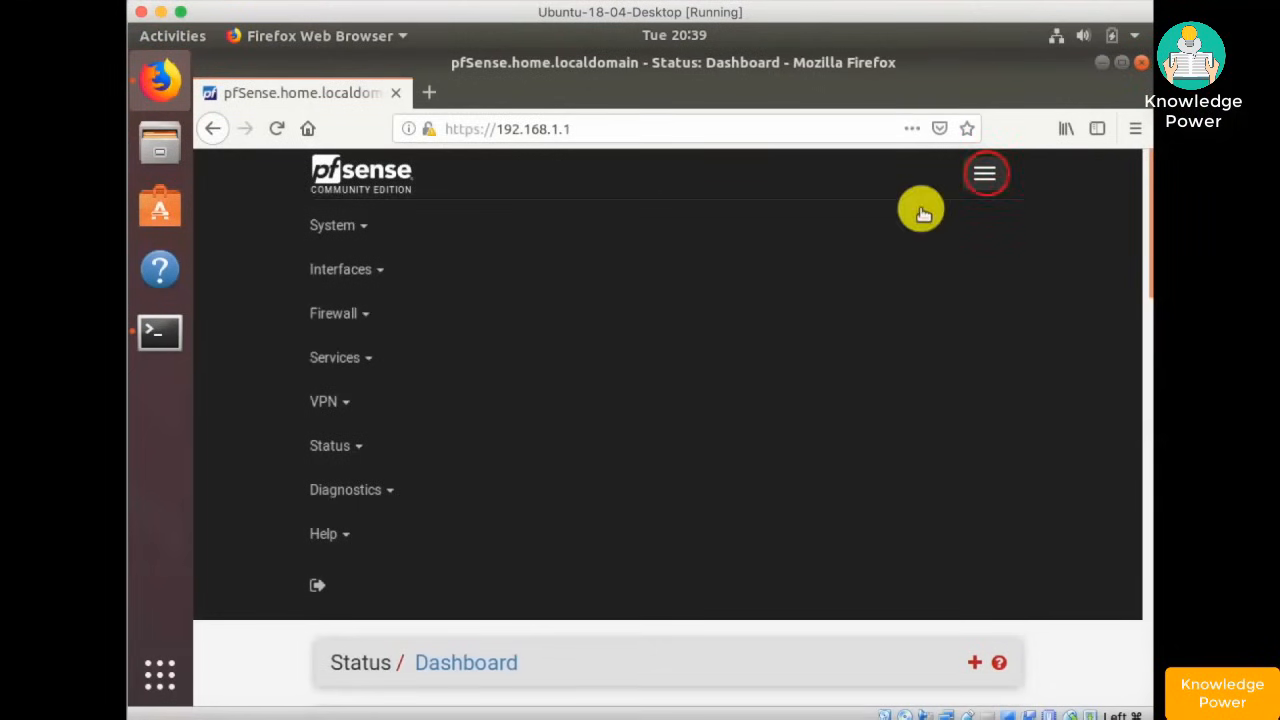
pyautogui.click(340, 312)
pyautogui.click(360, 417)
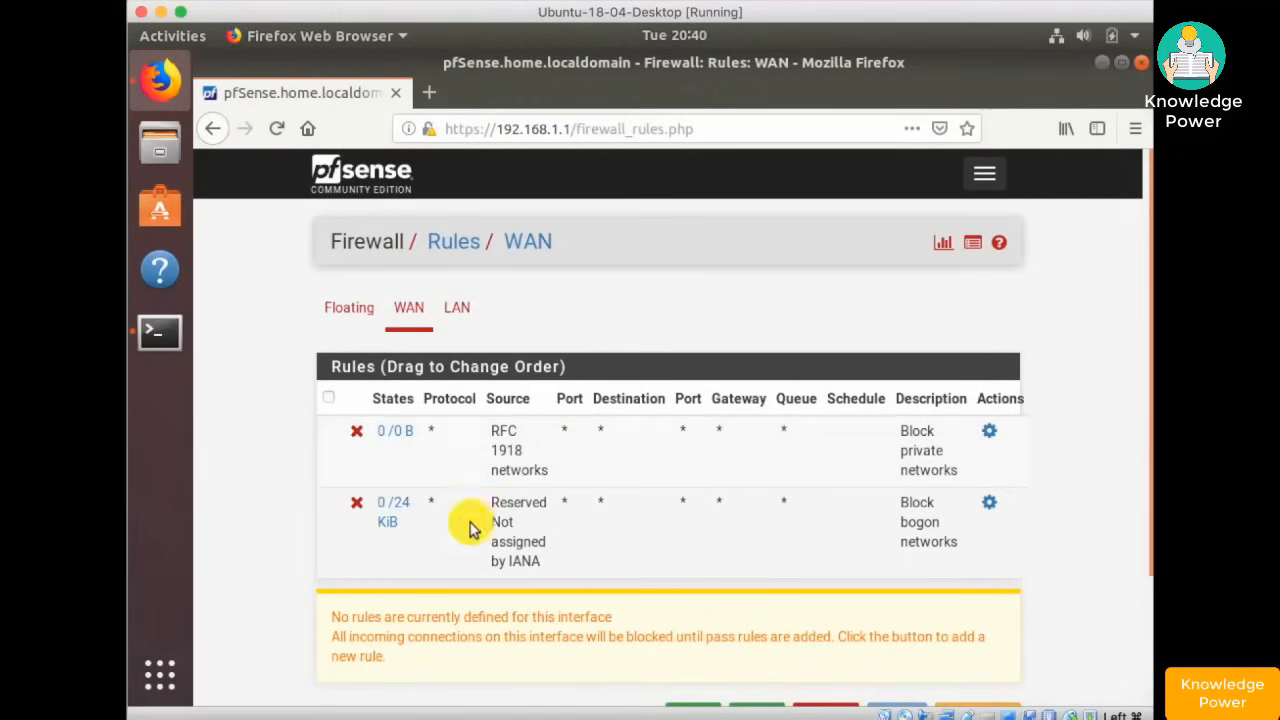
pyautogui.click(160, 333)
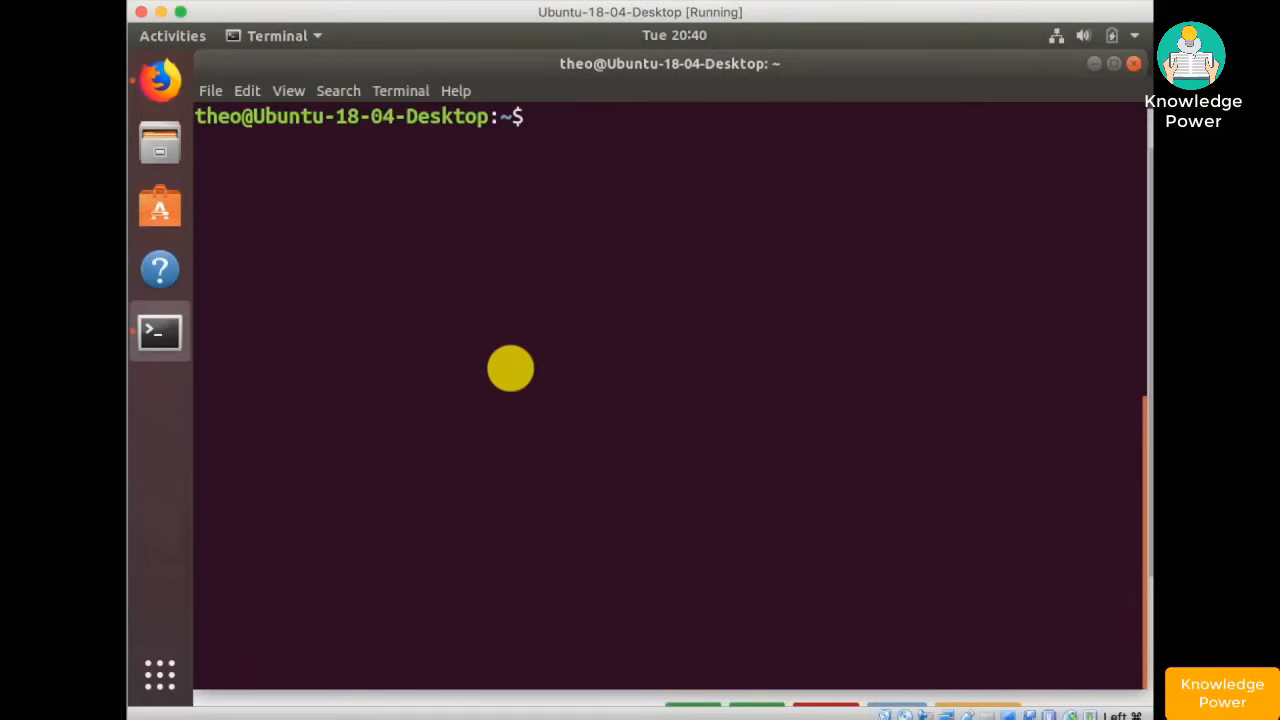
# - Run 'nc -l 1337' in the ubuntu-18-04 ssh session, then recall 'telnet 192.168.254.143 1337' on the desktop VM
pyautogui.click(905, 712)
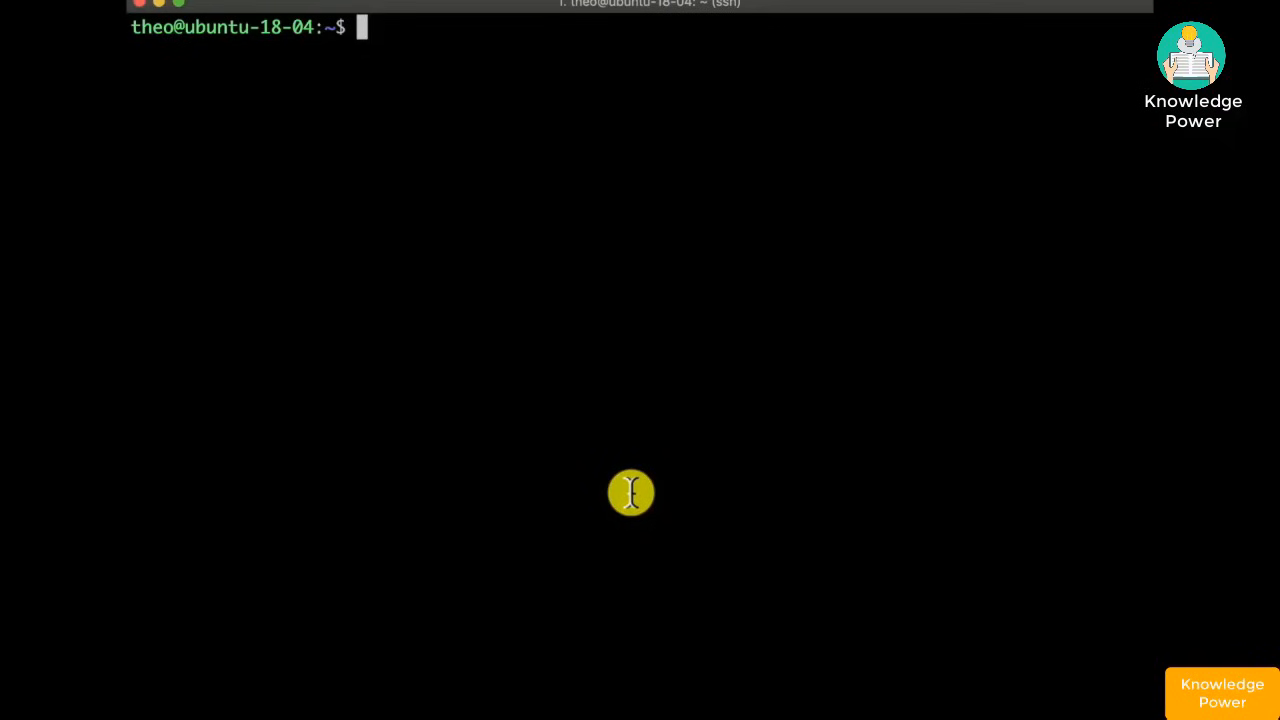
pyautogui.write('nc')
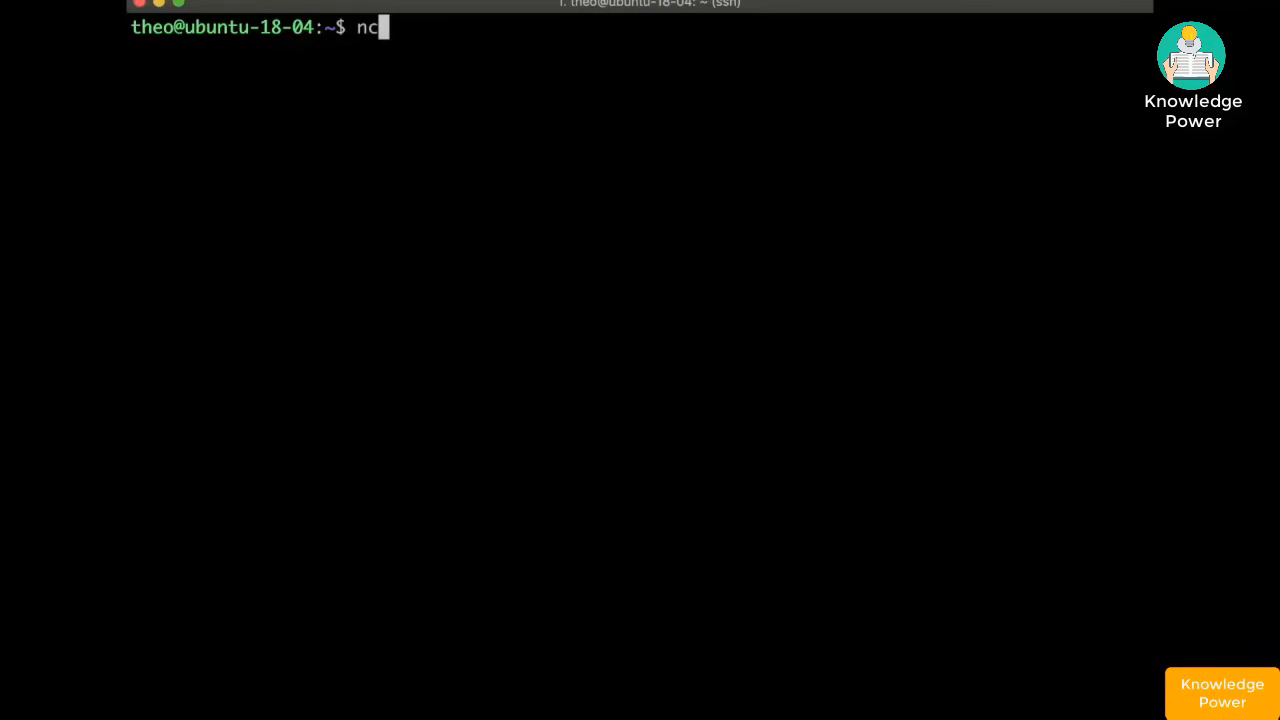
pyautogui.write(' -l 1337')
pyautogui.press('Return')
pyautogui.click(1035, 717)
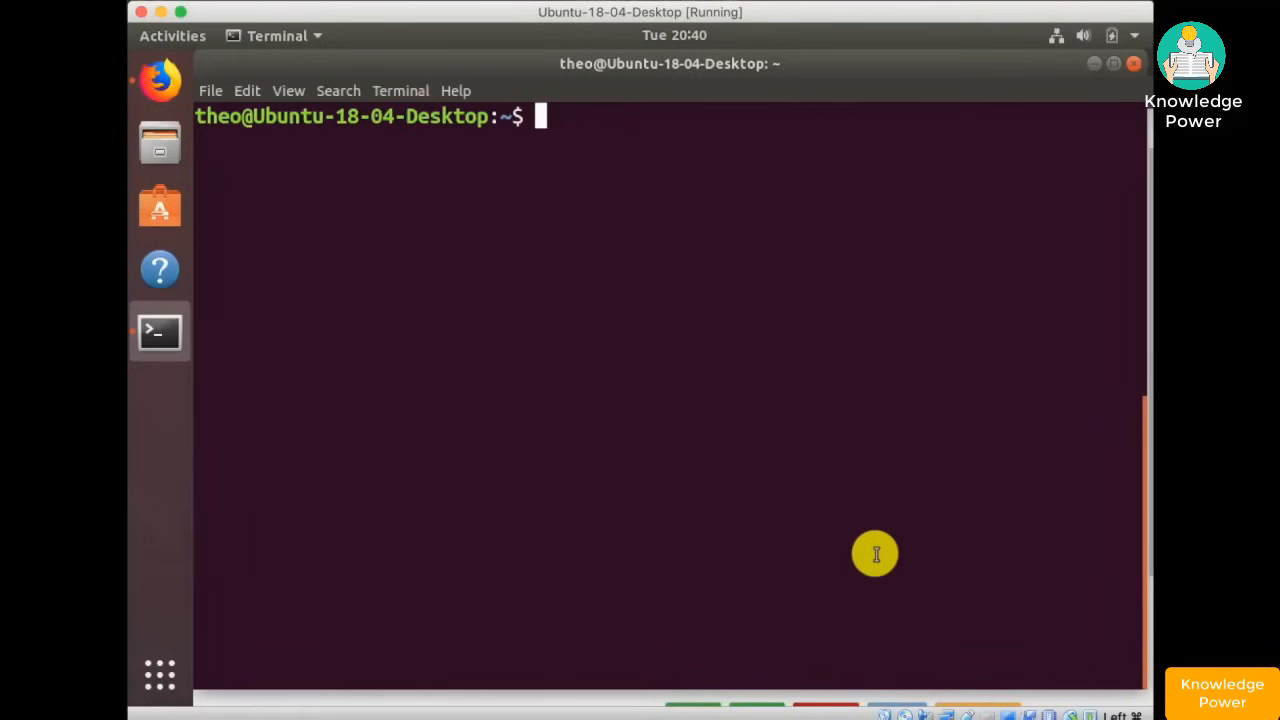
pyautogui.press('Up')
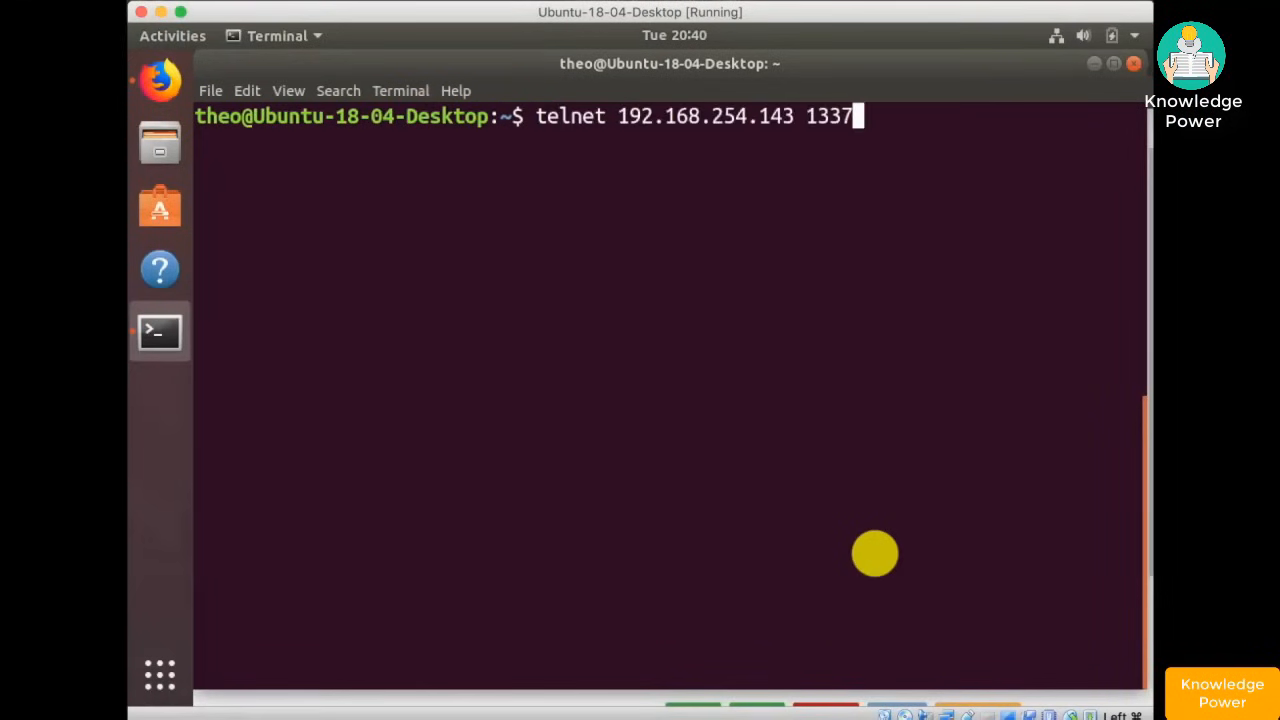
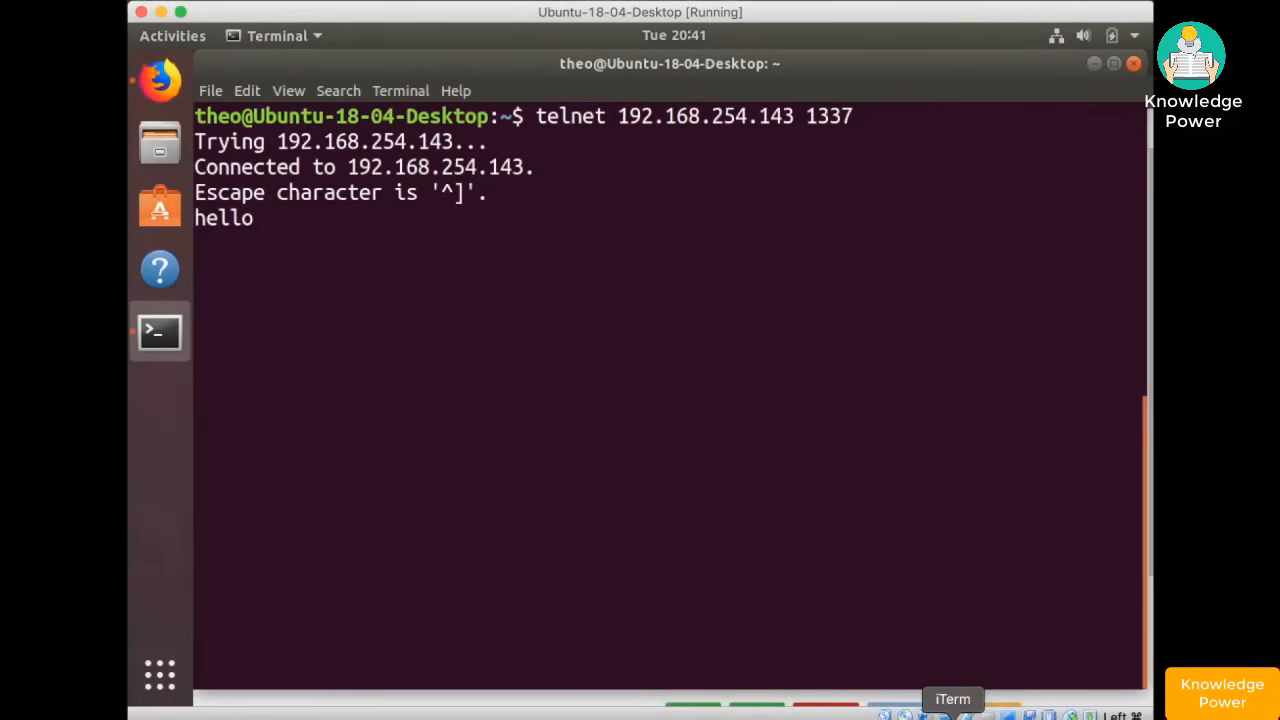
# - Reply 'Howdy' from the host listener to the telnet client
pyautogui.click(953, 714)
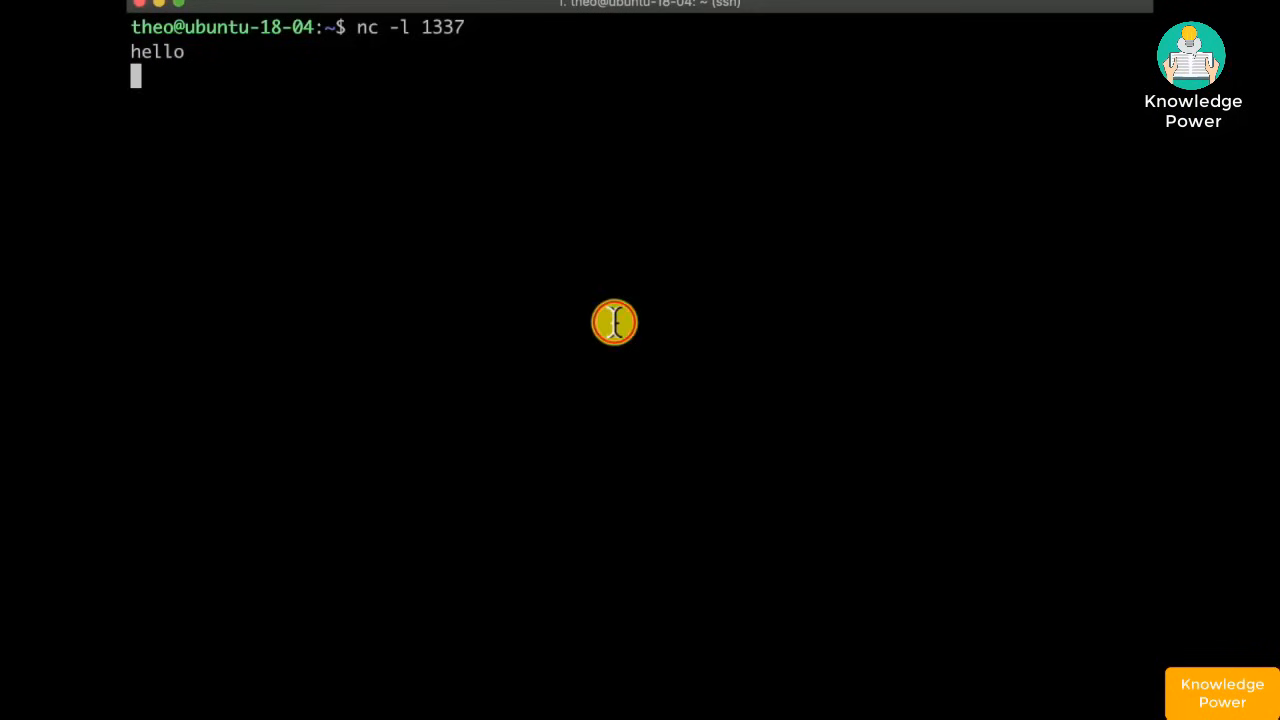
pyautogui.write('Howdy')
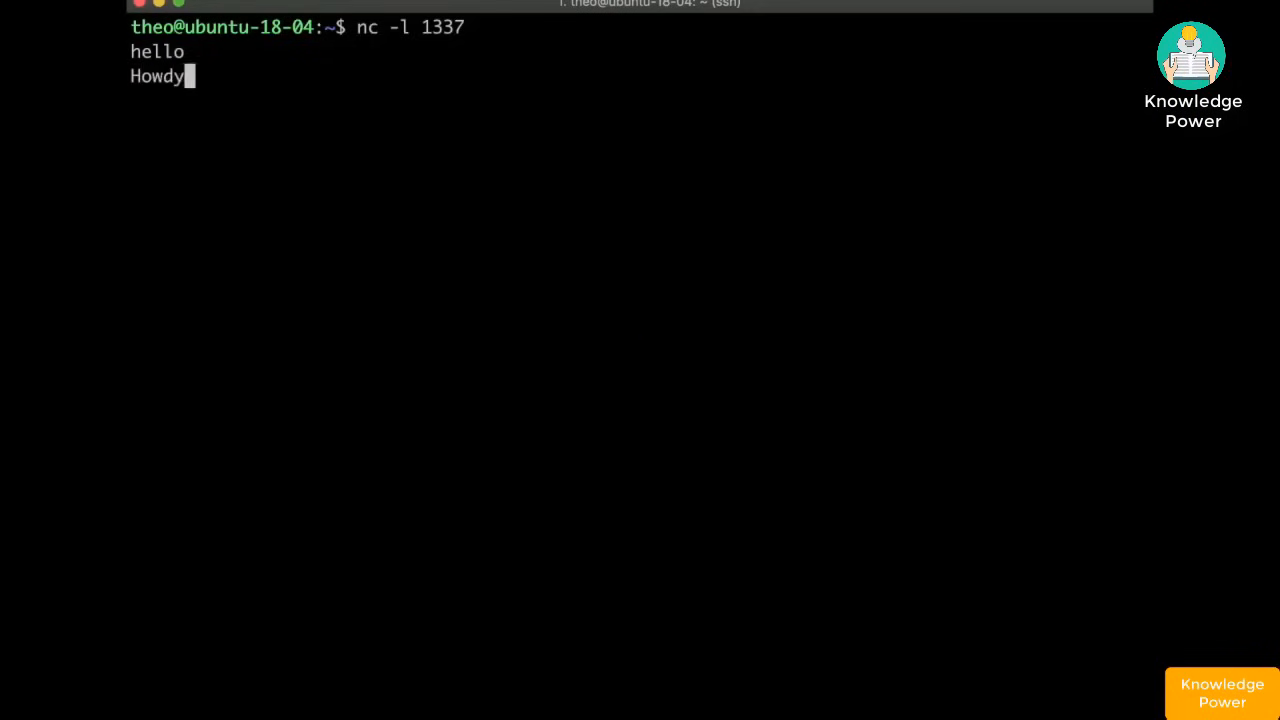
pyautogui.press('Return')
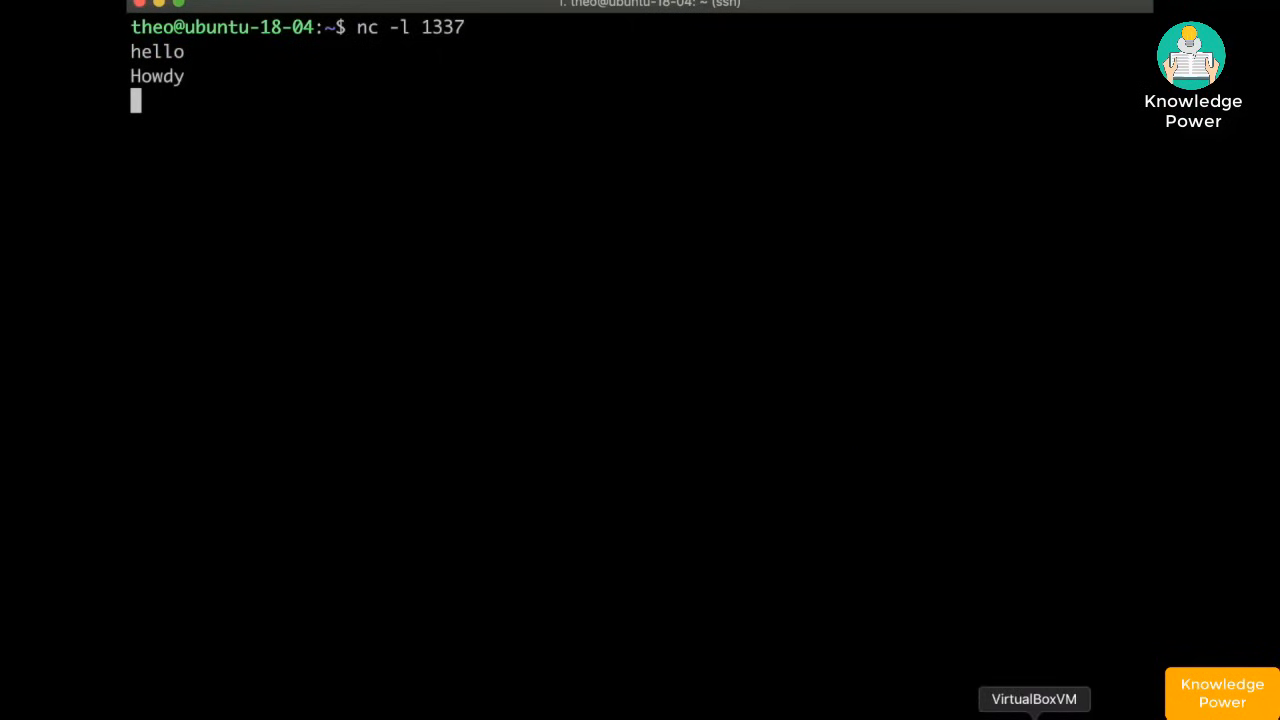
# - Quit the telnet session on the Ubuntu VM and return to the pfSense WAN rules in Firefox
pyautogui.click(1034, 712)
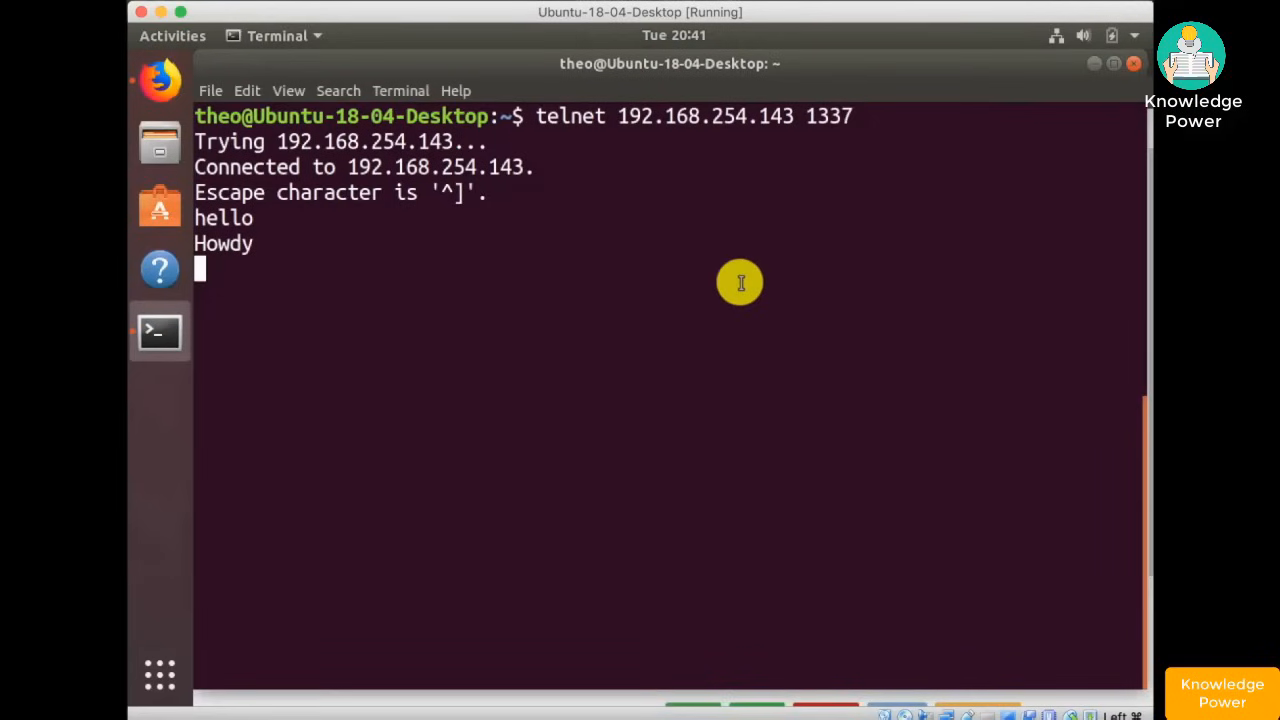
pyautogui.hotkey('ctrl', ']')
pyautogui.write('quit')
pyautogui.press('Return')
pyautogui.click(162, 80)
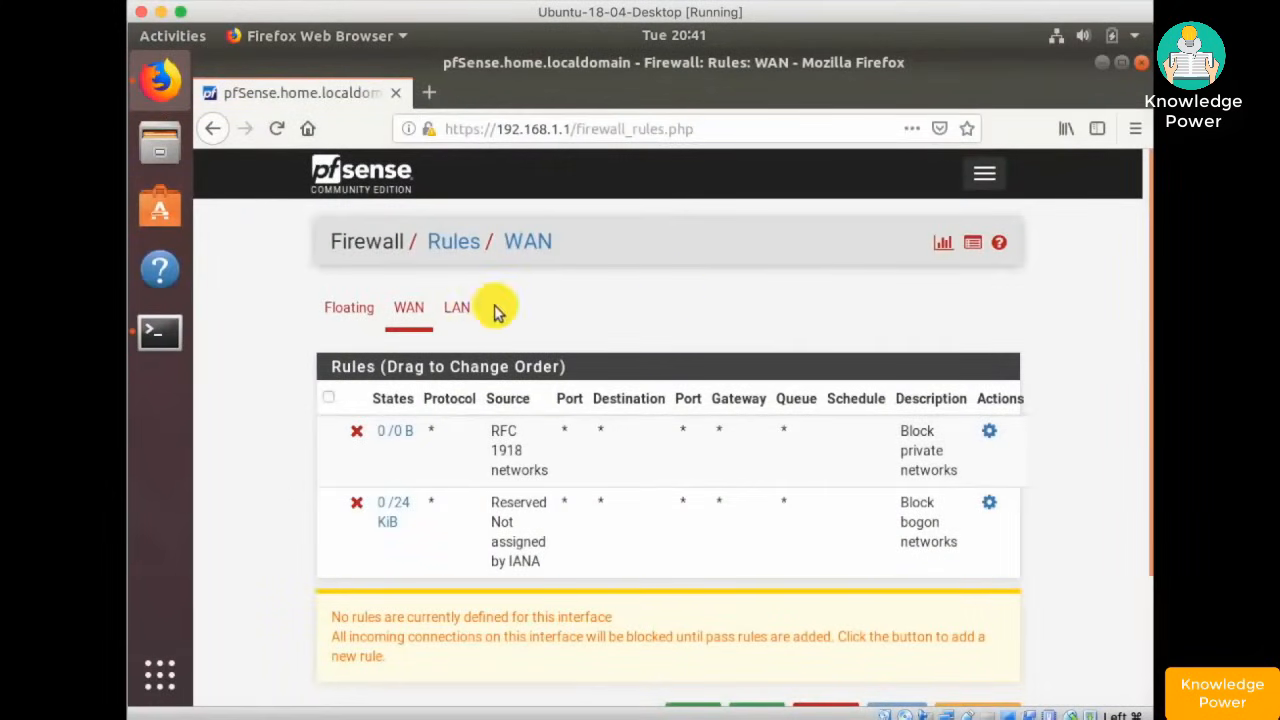
# - Add a new LAN firewall rule at the bottom with Action set to Reject
pyautogui.click(462, 310)
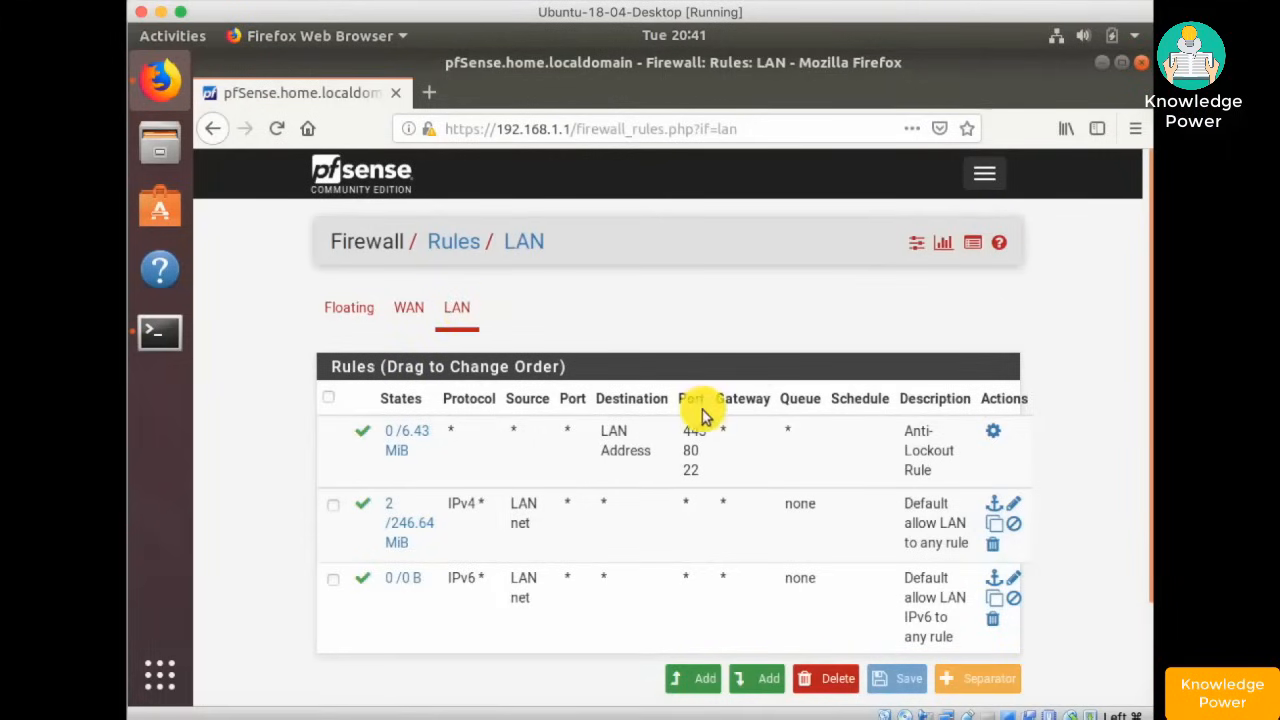
pyautogui.click(765, 685)
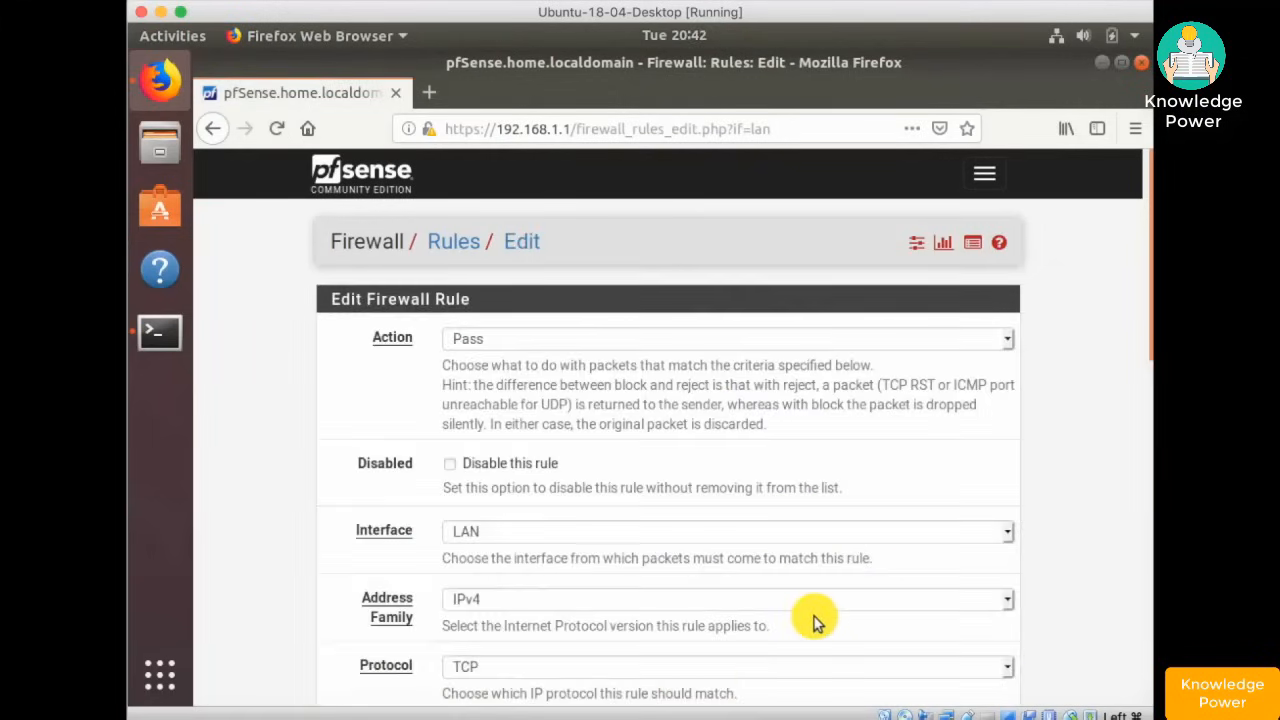
pyautogui.scroll(-3, 815, 620)
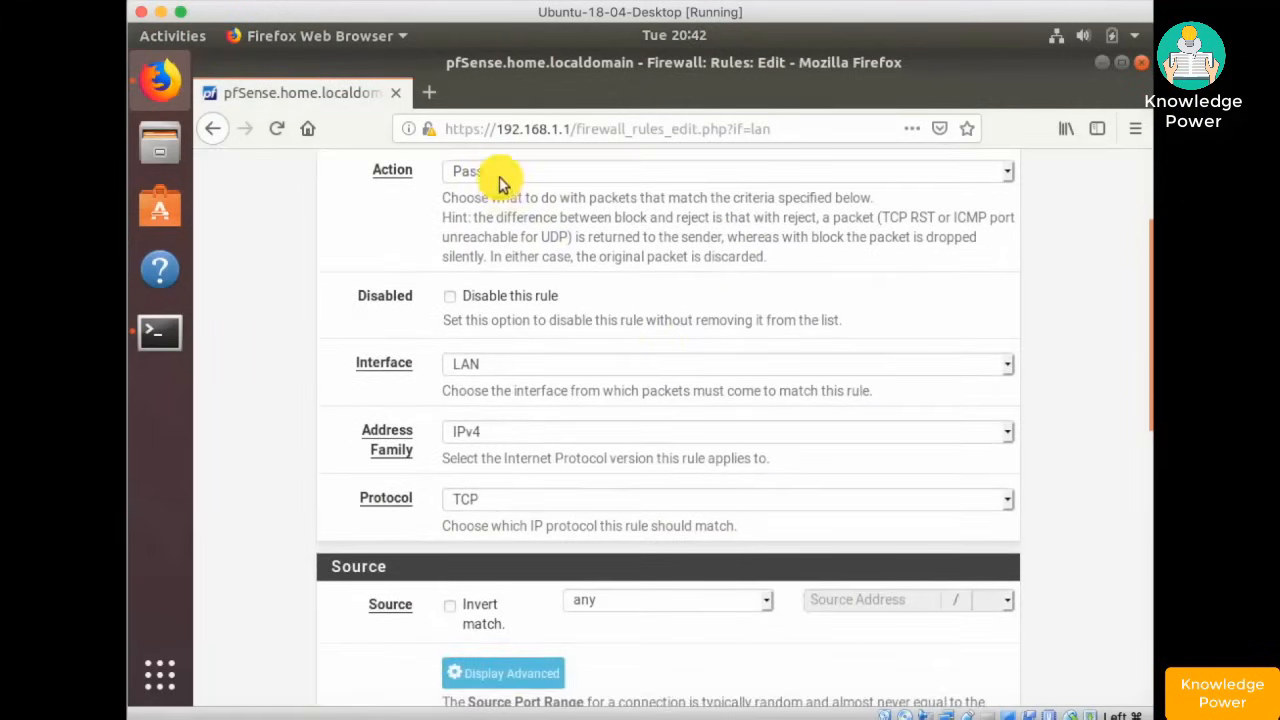
pyautogui.click(499, 176)
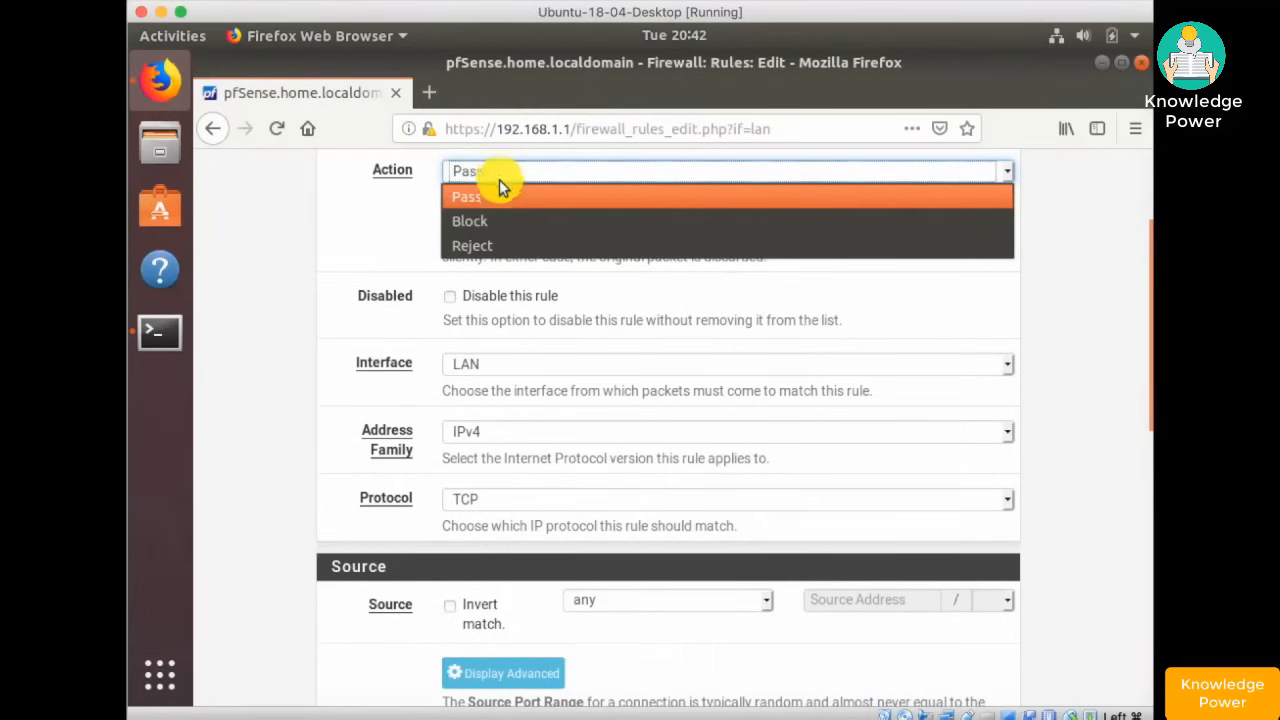
pyautogui.click(493, 243)
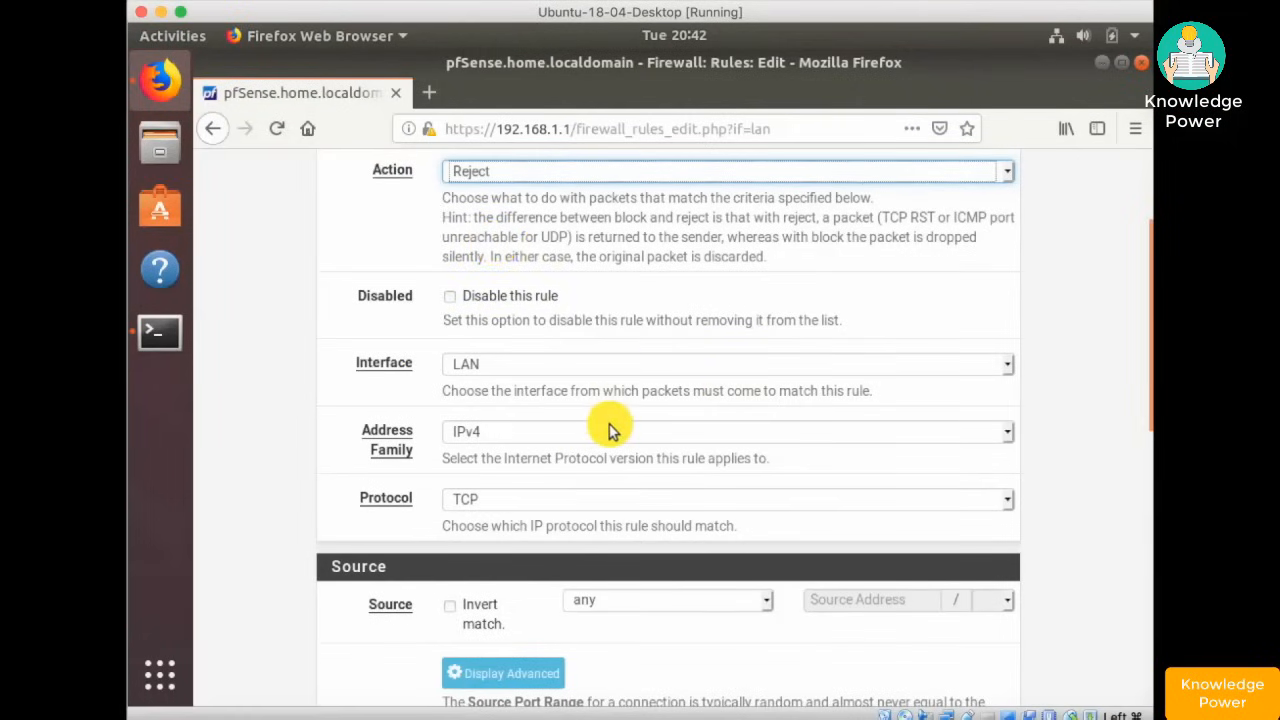
# - Set the rule's destination port to 1337
pyautogui.scroll(-5, 611, 429)
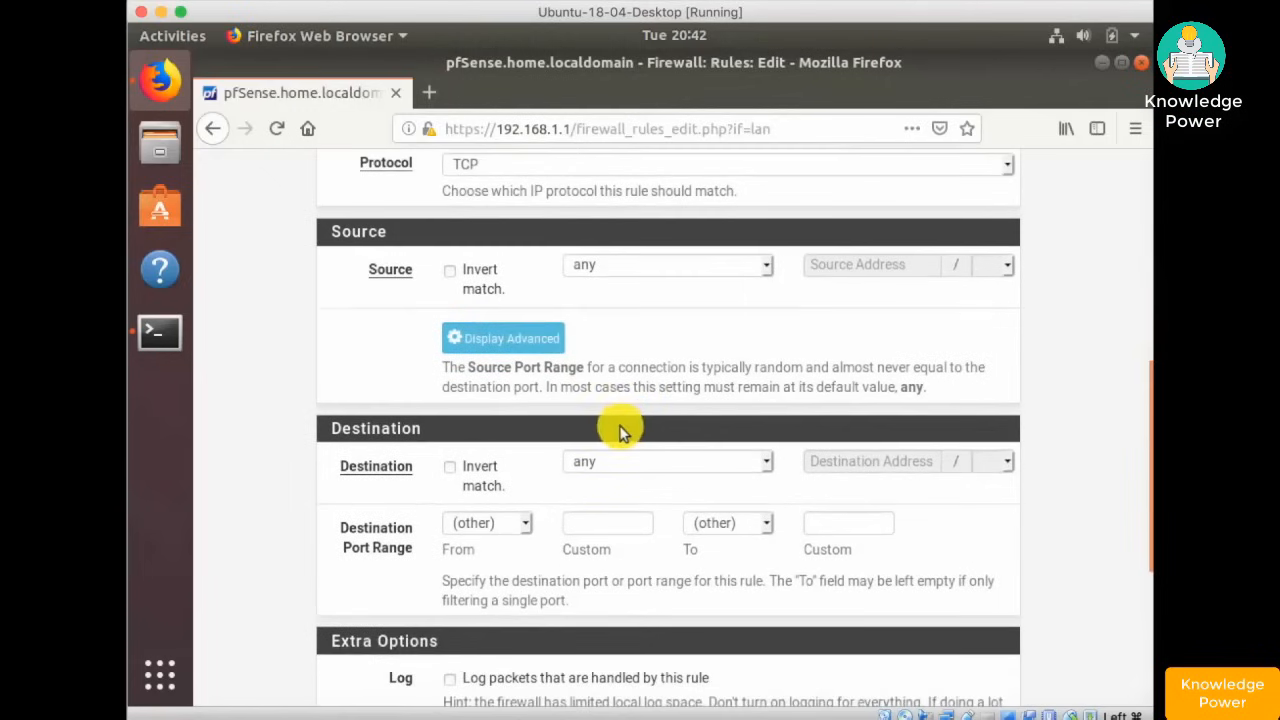
pyautogui.scroll(8, 617, 429)
pyautogui.scroll(-3, 617, 421)
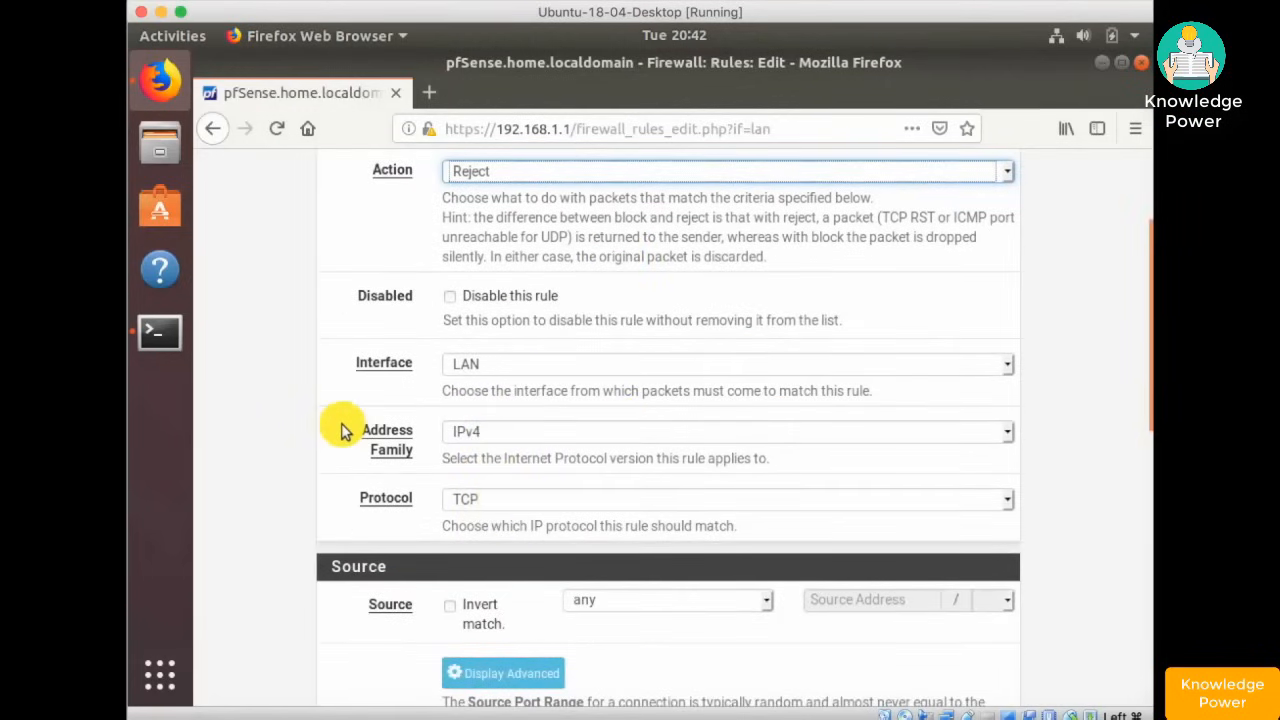
pyautogui.scroll(-7, 343, 430)
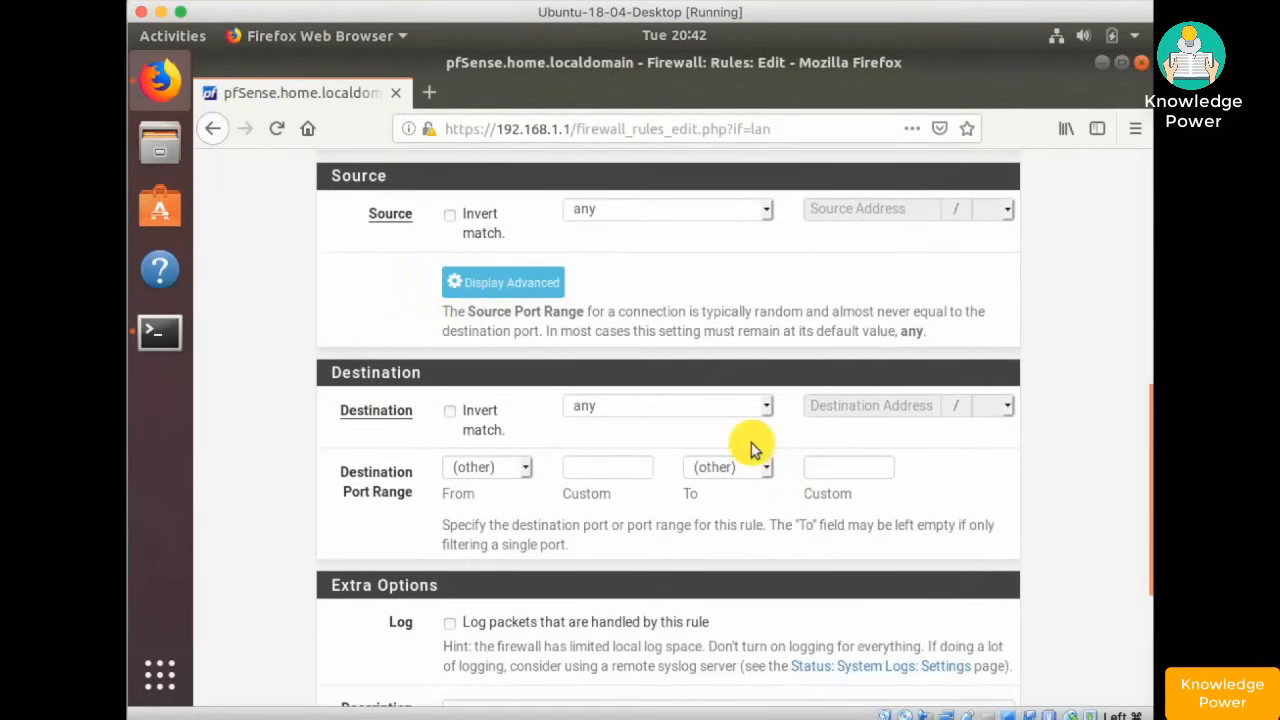
pyautogui.scroll(-1, 745, 450)
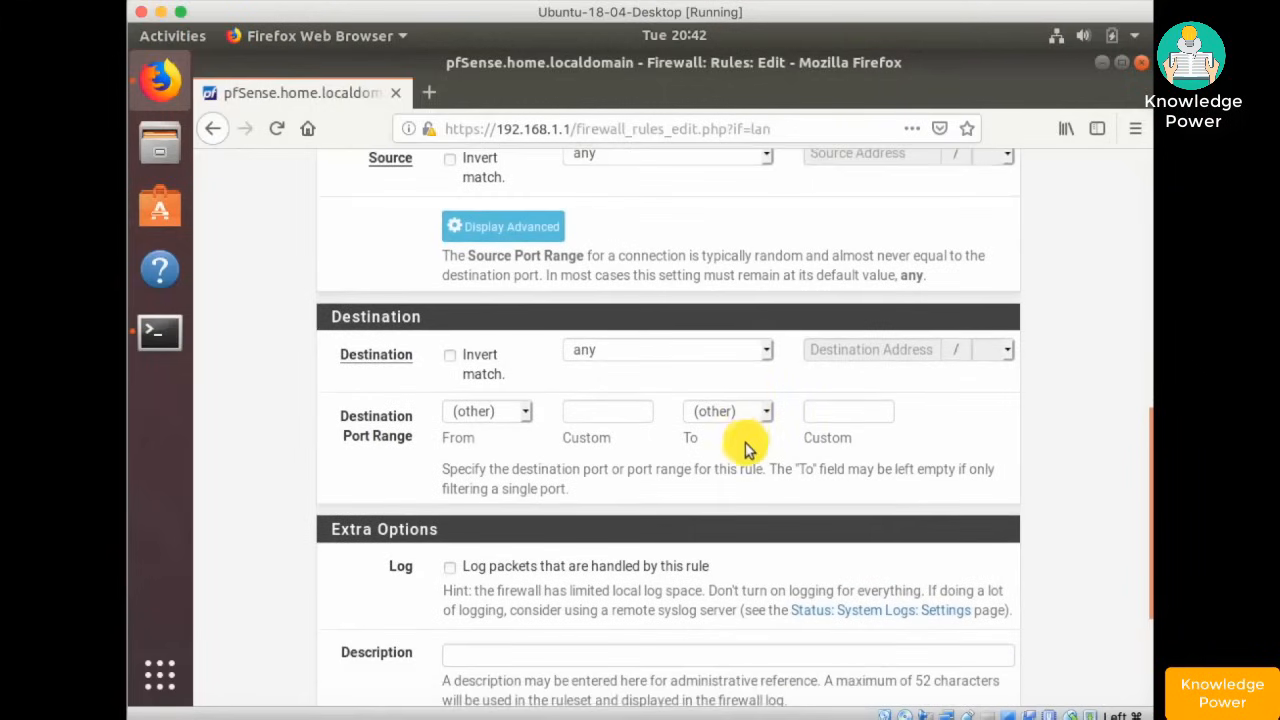
pyautogui.click(608, 411)
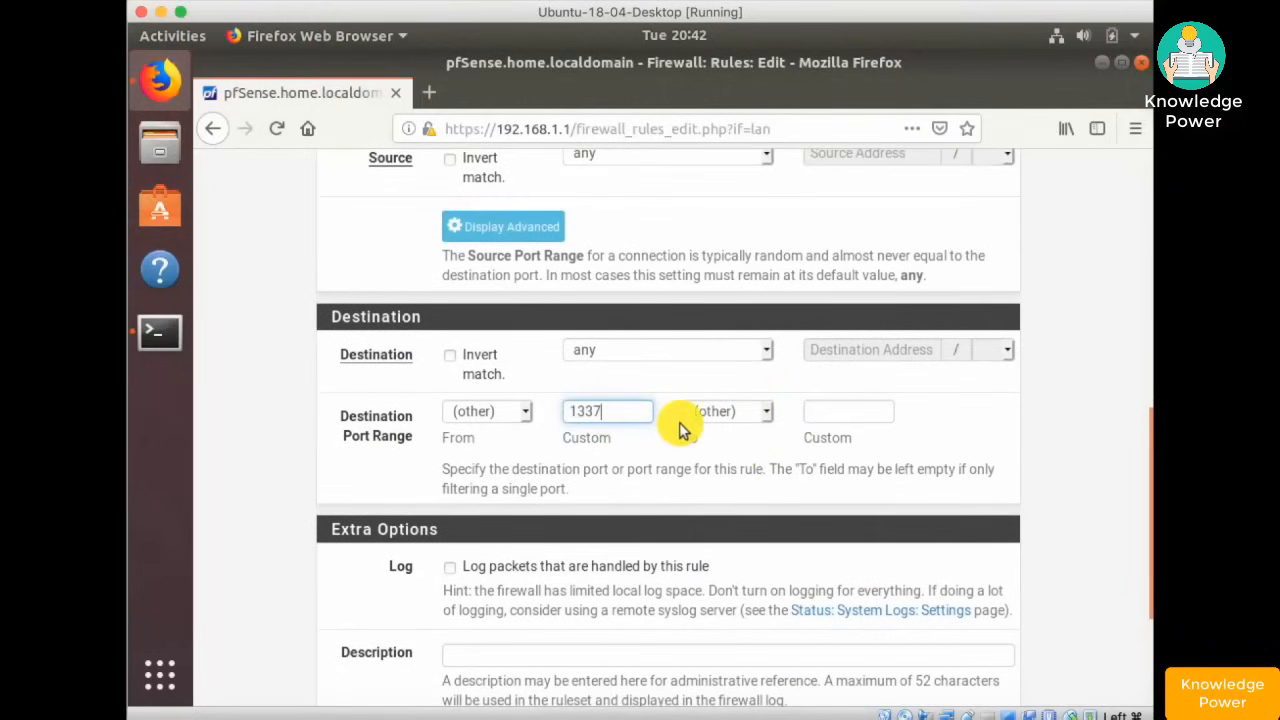
pyautogui.click(623, 412)
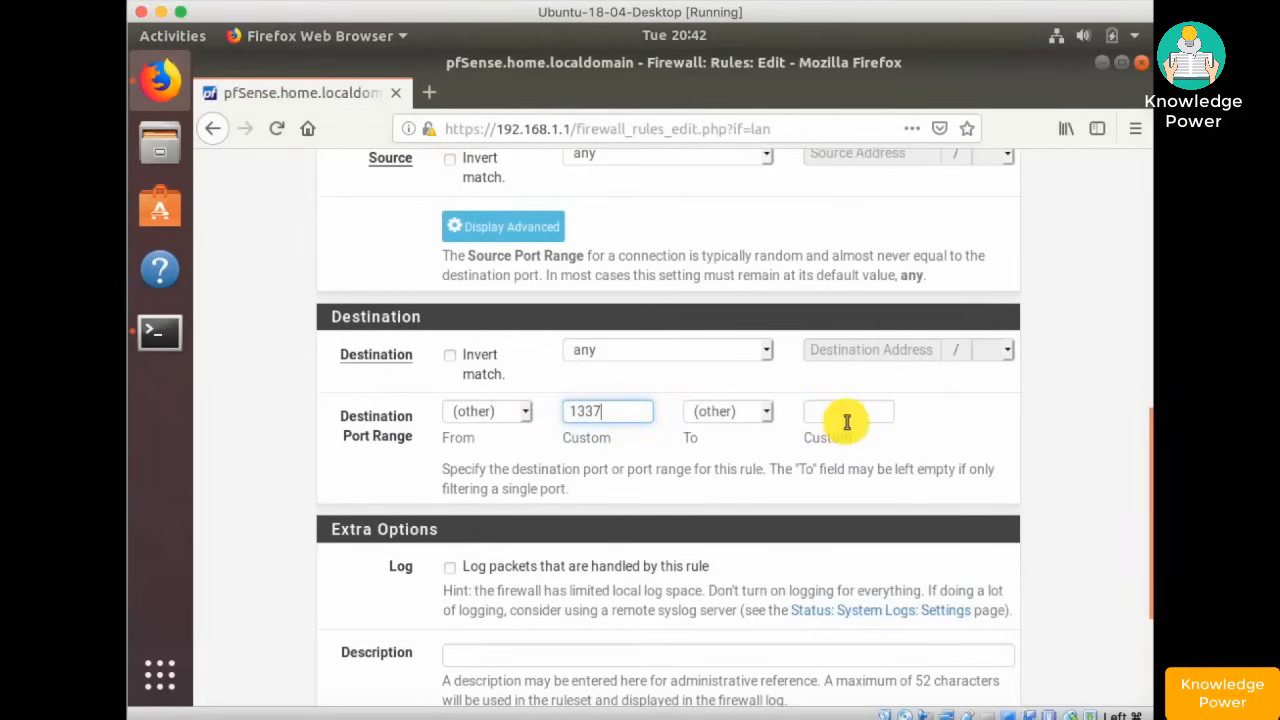
# - Enable logging, describe the rule 'Reject 1337 - shadyshell', and save it
pyautogui.scroll(-5, 846, 422)
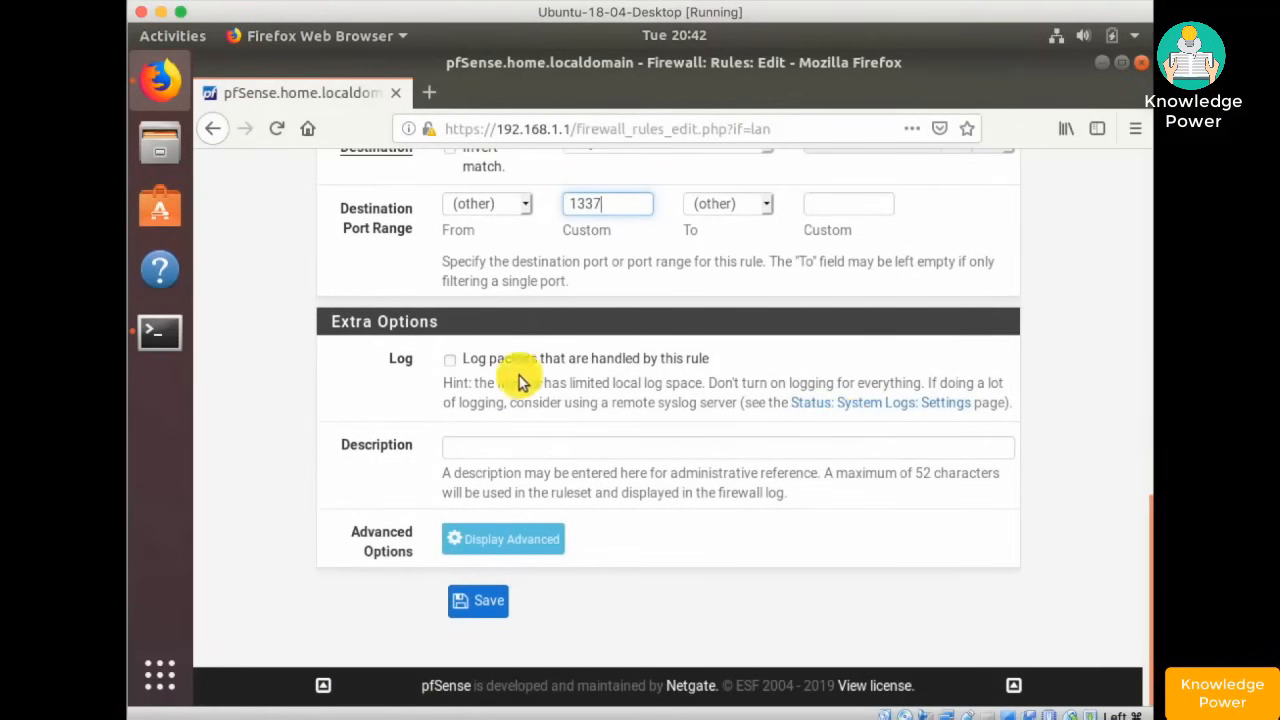
pyautogui.click(449, 359)
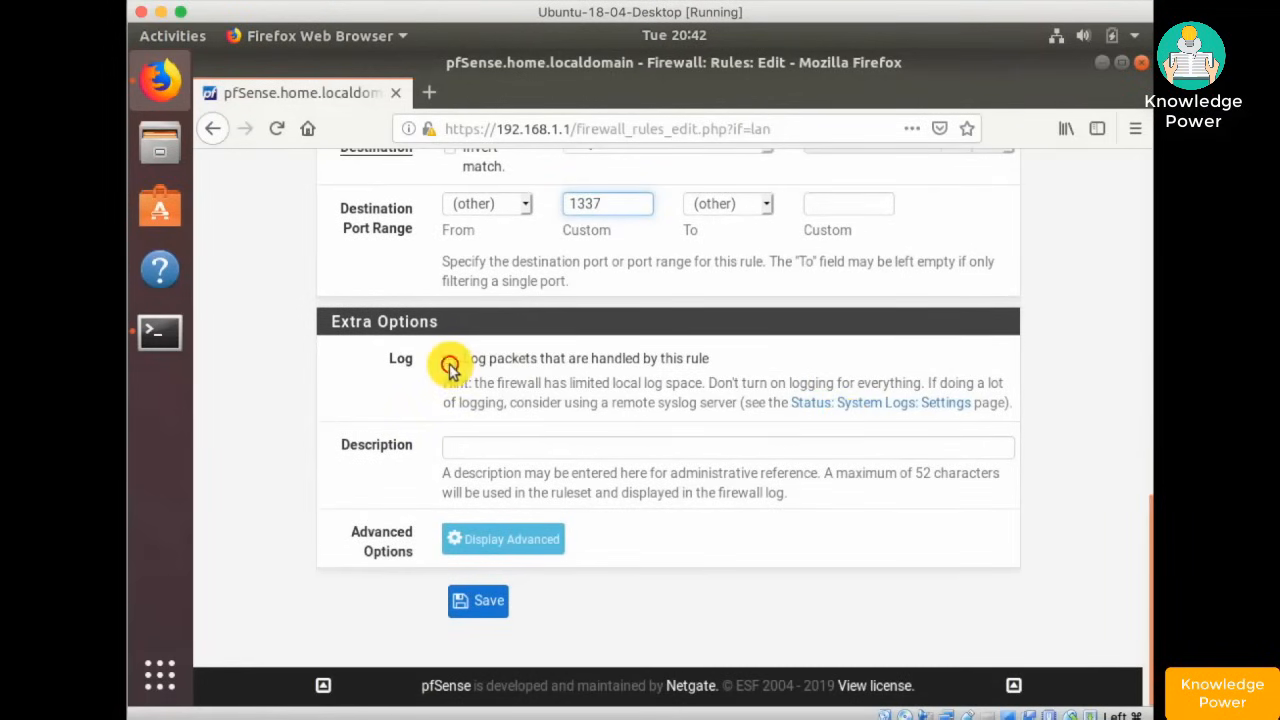
pyautogui.click(528, 448)
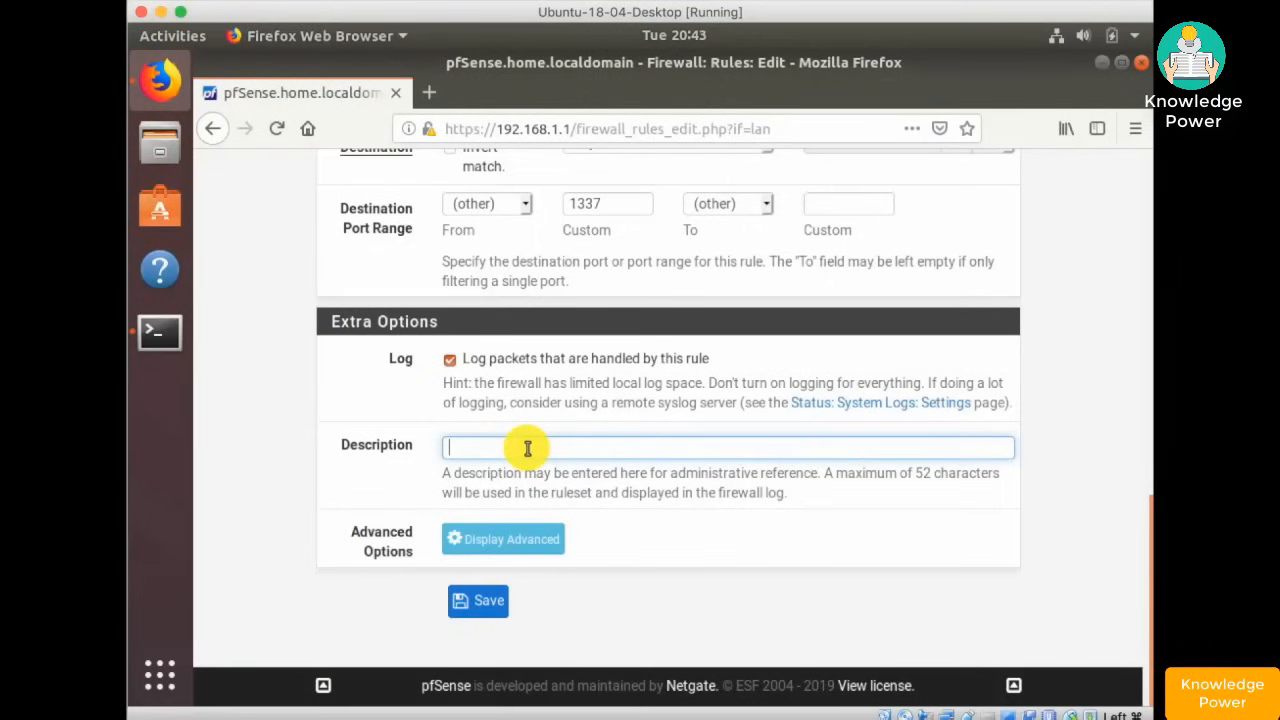
pyautogui.write('Reject')
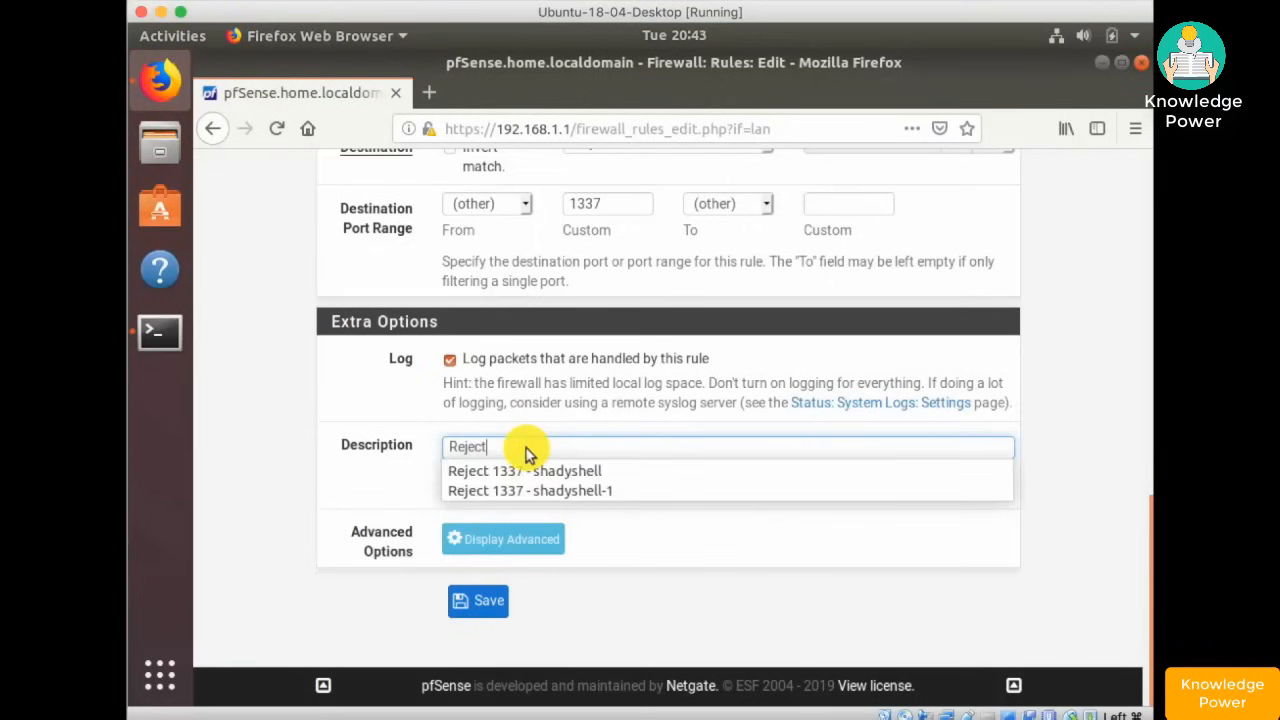
pyautogui.press('Down')
pyautogui.press('Return')
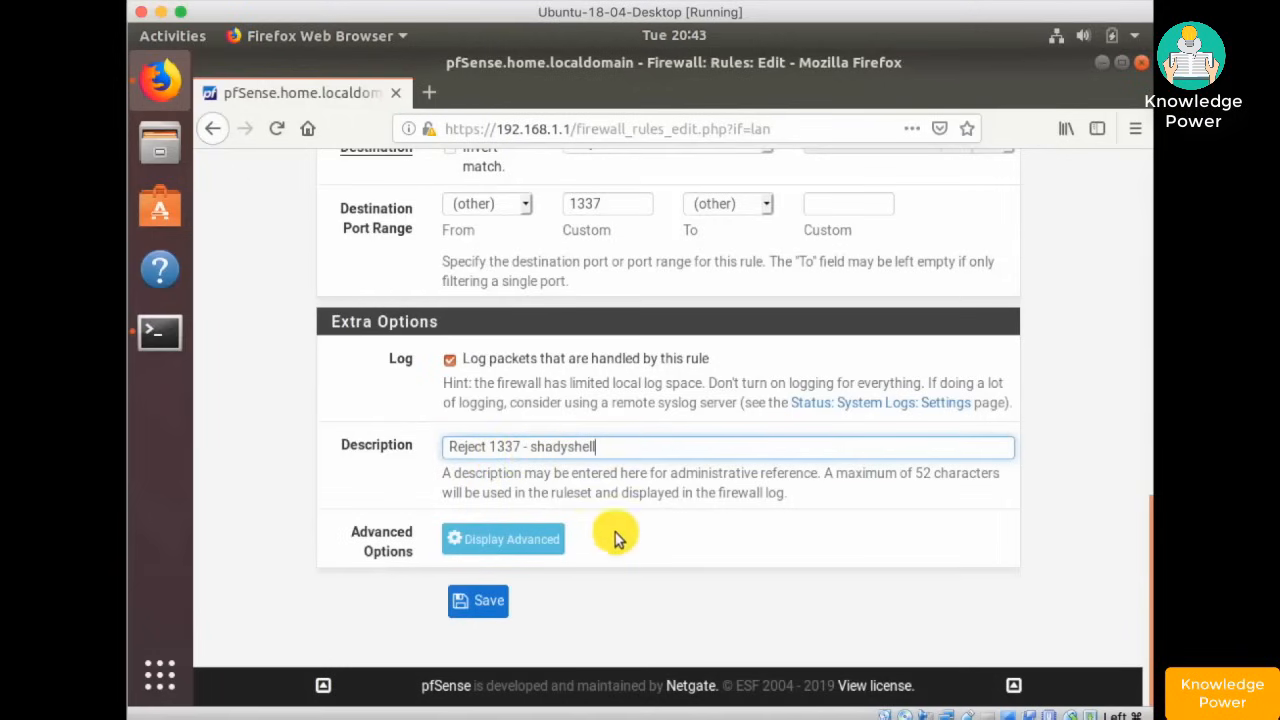
pyautogui.click(480, 603)
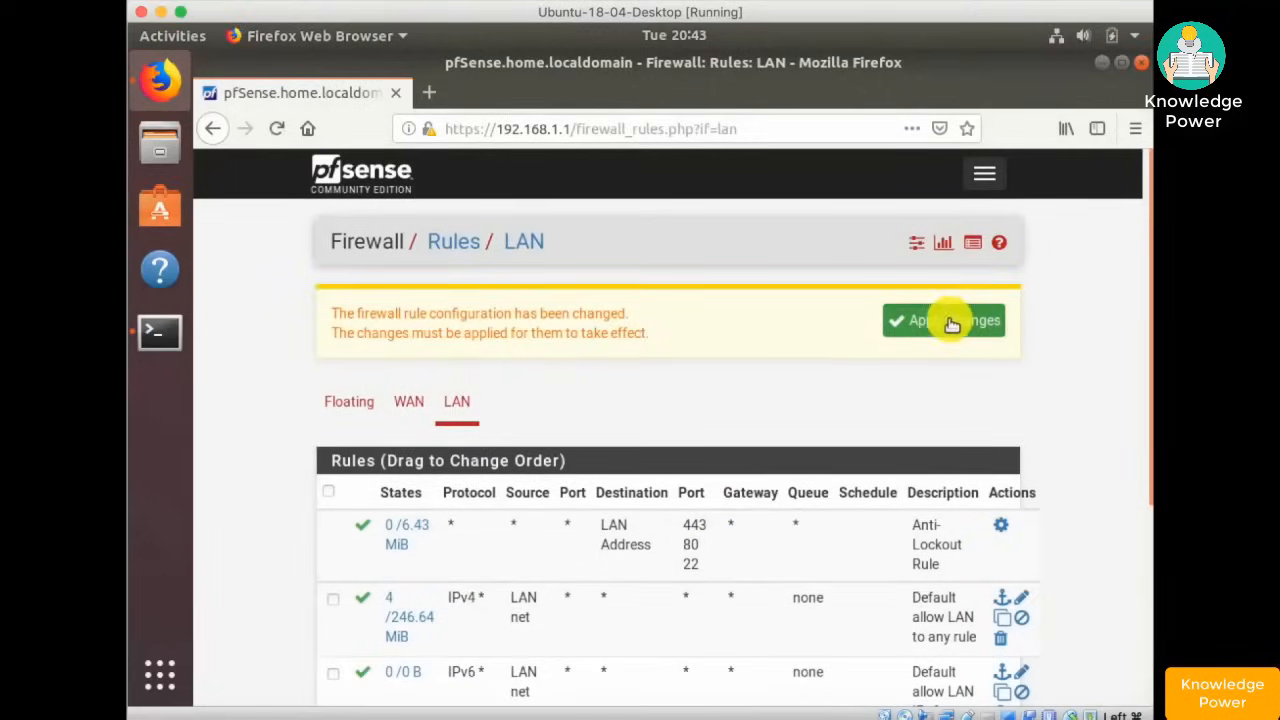
# - Apply the firewall changes, restart the nc listener, and reconnect telnet to port 1337
pyautogui.click(948, 322)
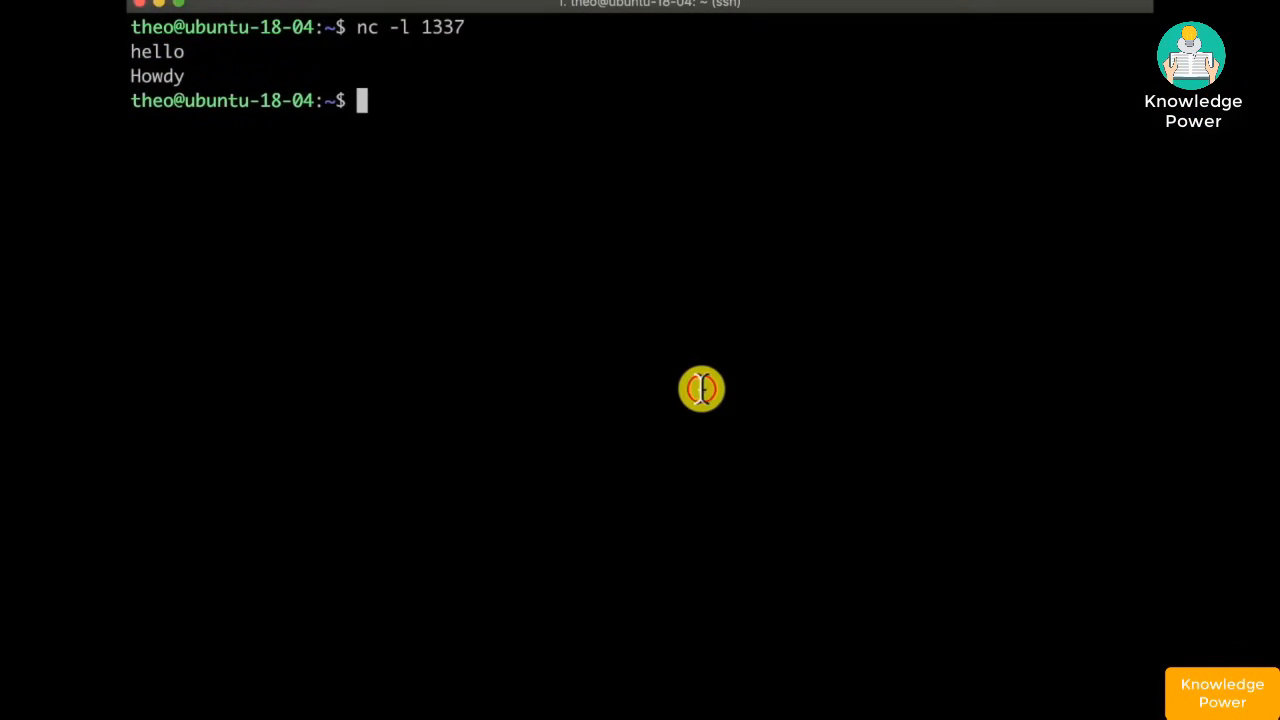
pyautogui.press('Up')
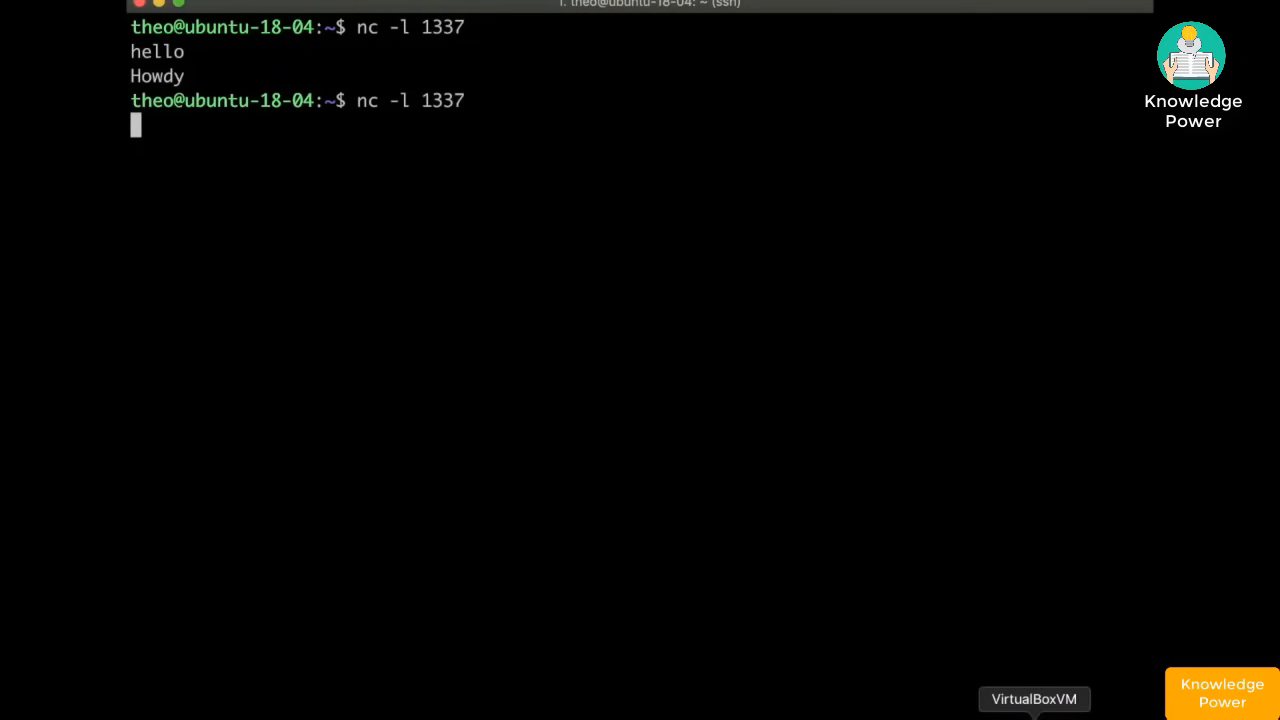
pyautogui.click(1034, 714)
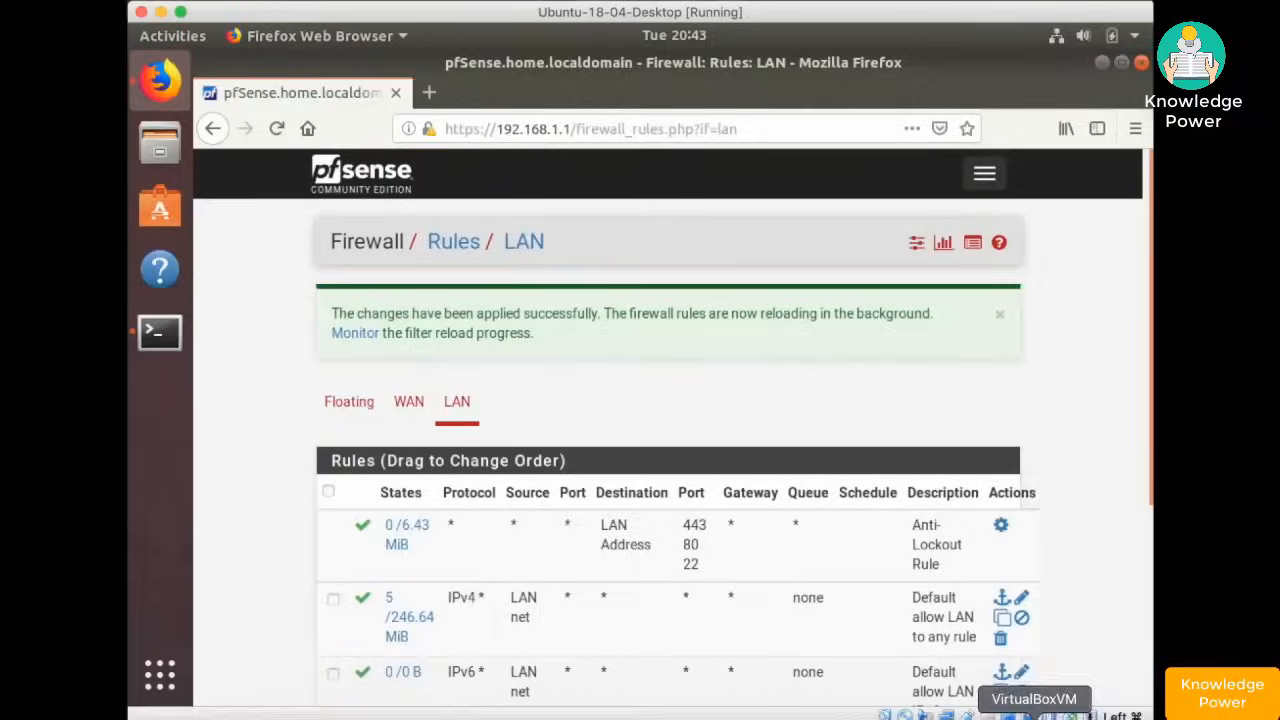
pyautogui.click(160, 338)
pyautogui.press('Up')
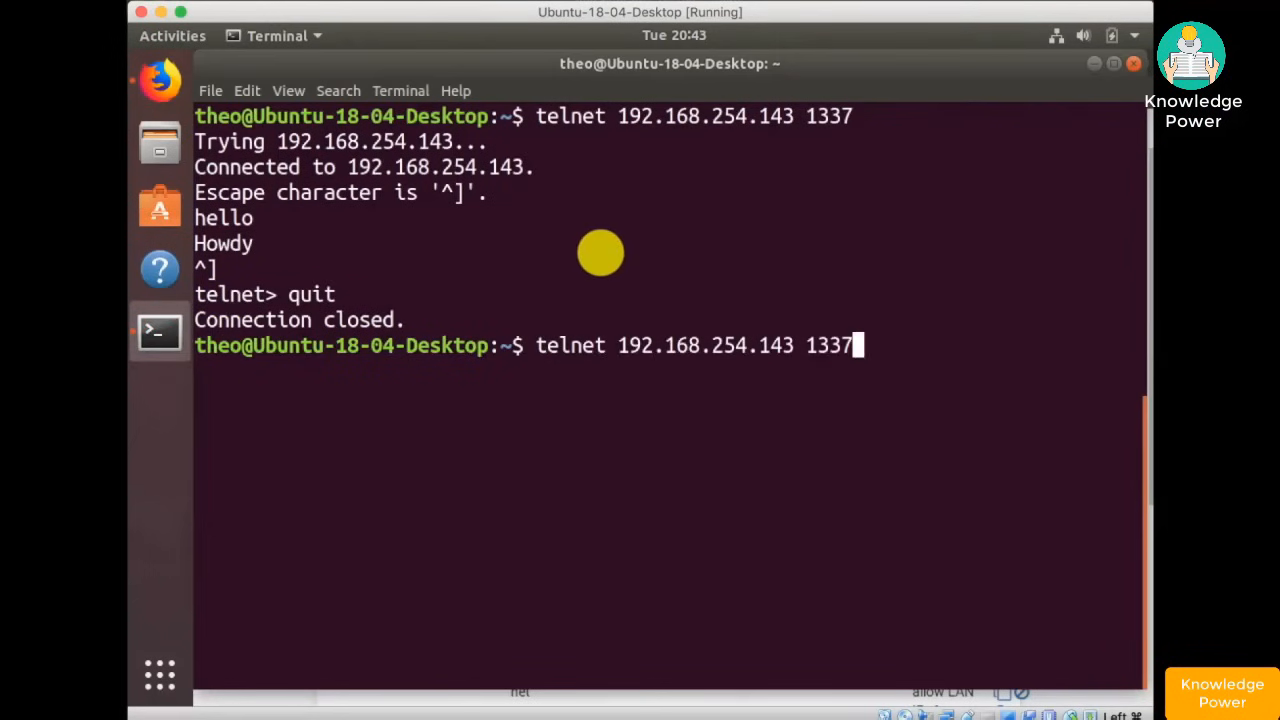
pyautogui.press('Return')
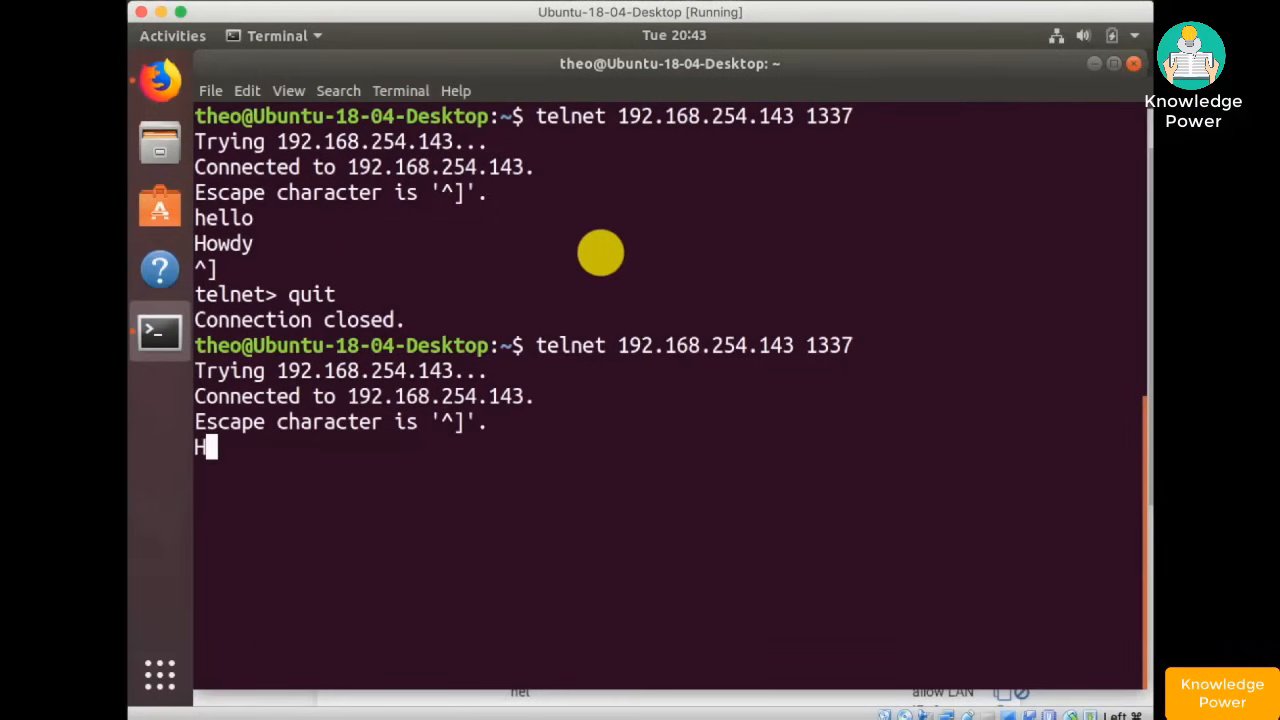
# - Send 'Hello' from the VM and reply 'Howdy again' from the host listener
pyautogui.write('Hello')
pyautogui.press('Return')
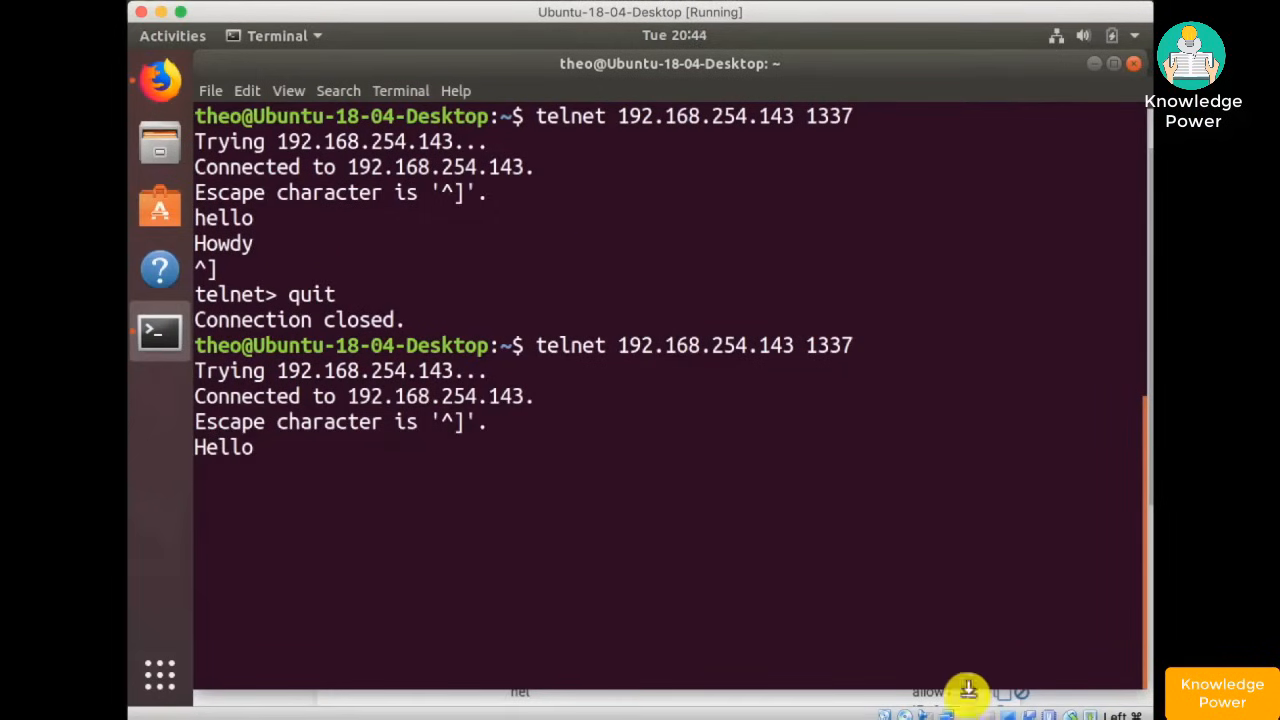
pyautogui.click(950, 712)
pyautogui.write('Howdy again')
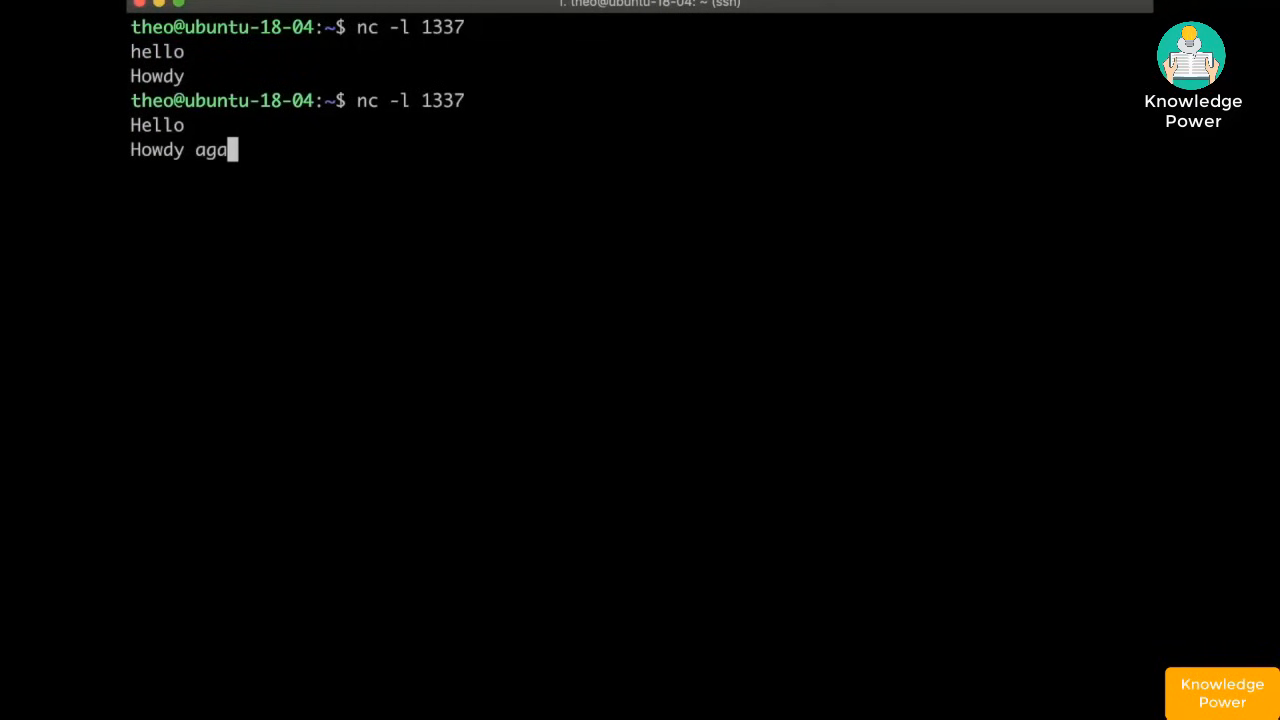
pyautogui.press('Return')
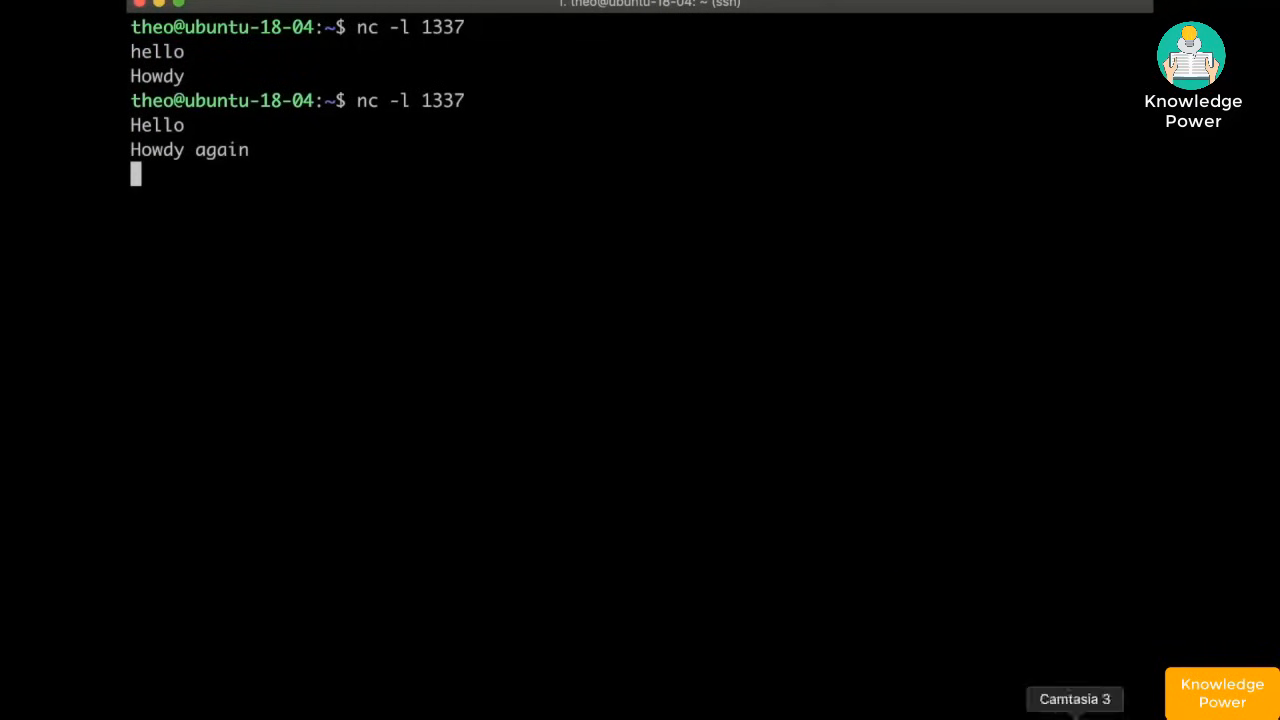
pyautogui.click(1034, 712)
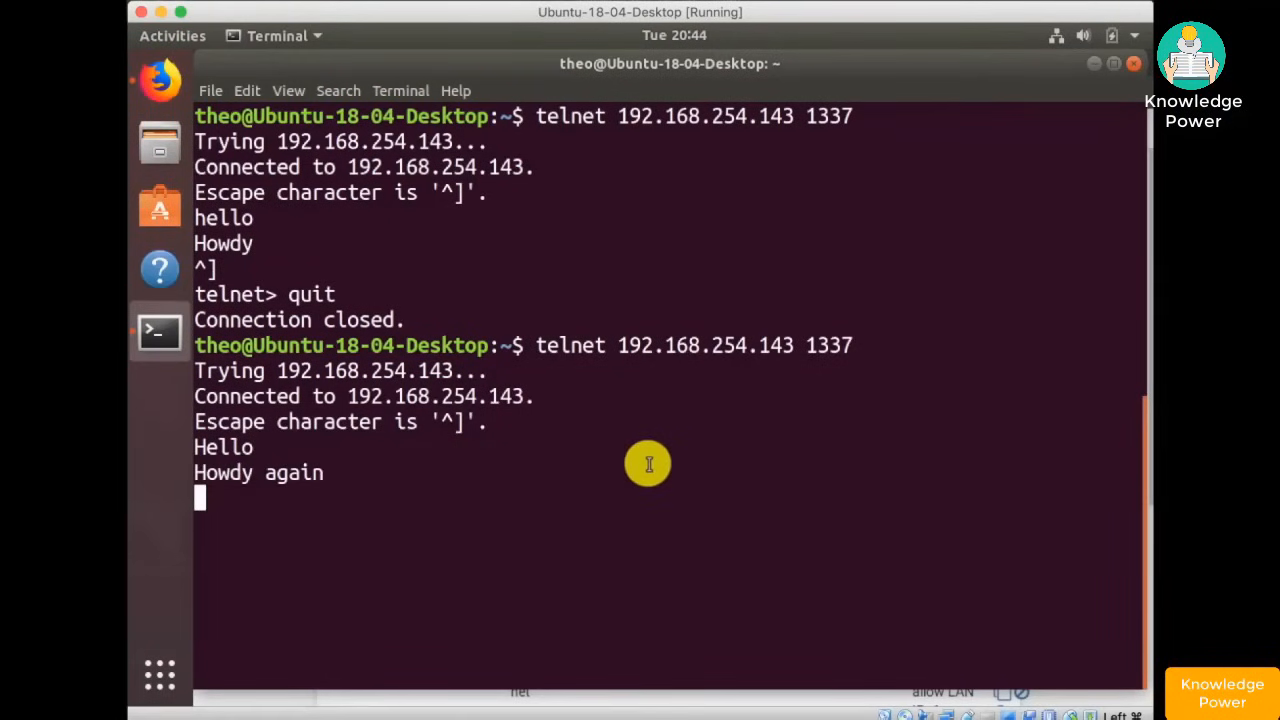
pyautogui.click(160, 80)
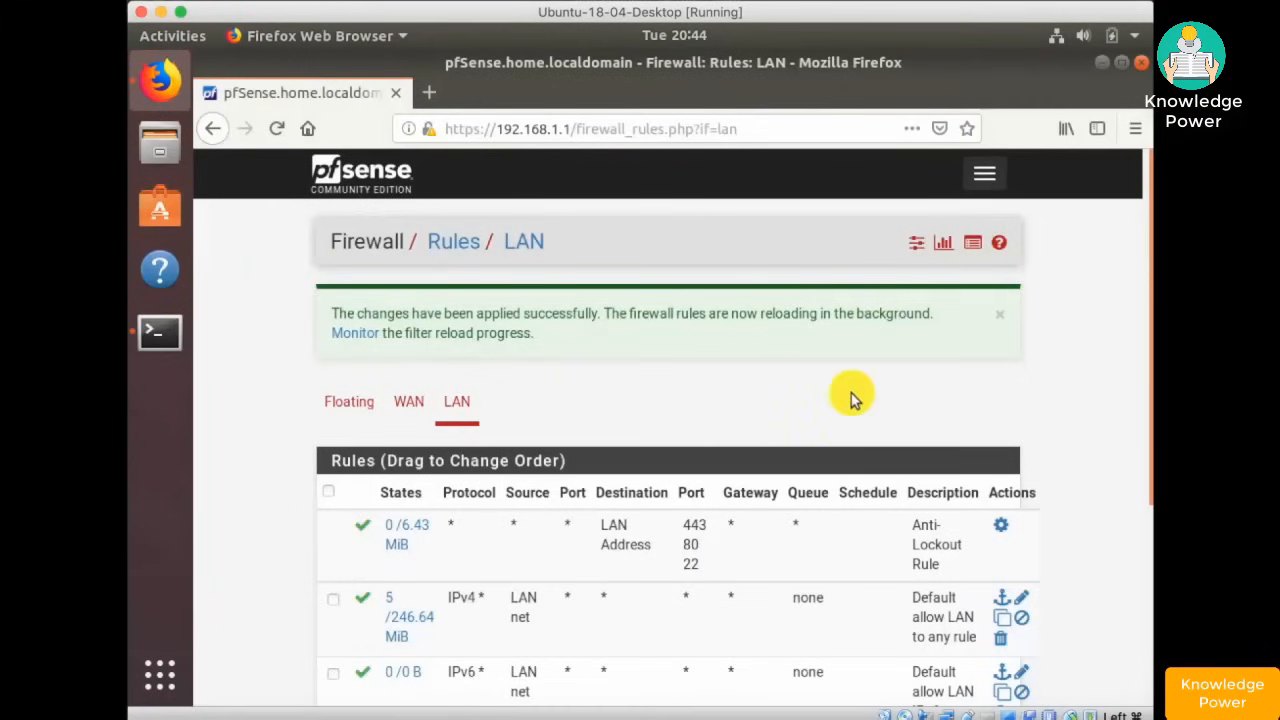
# - Move both Default allow LAN rules (IPv4 and IPv6) below the Reject 1337 rule
pyautogui.scroll(-4, 851, 393)
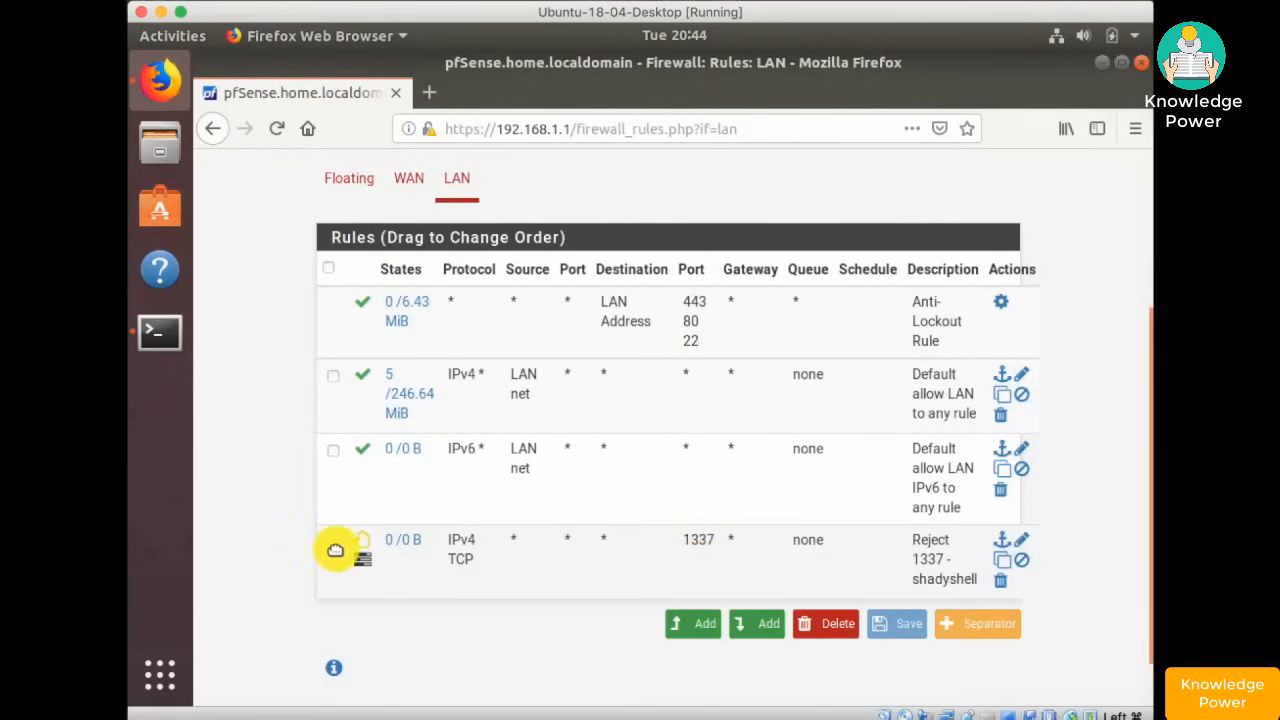
pyautogui.click(333, 376)
pyautogui.click(335, 450)
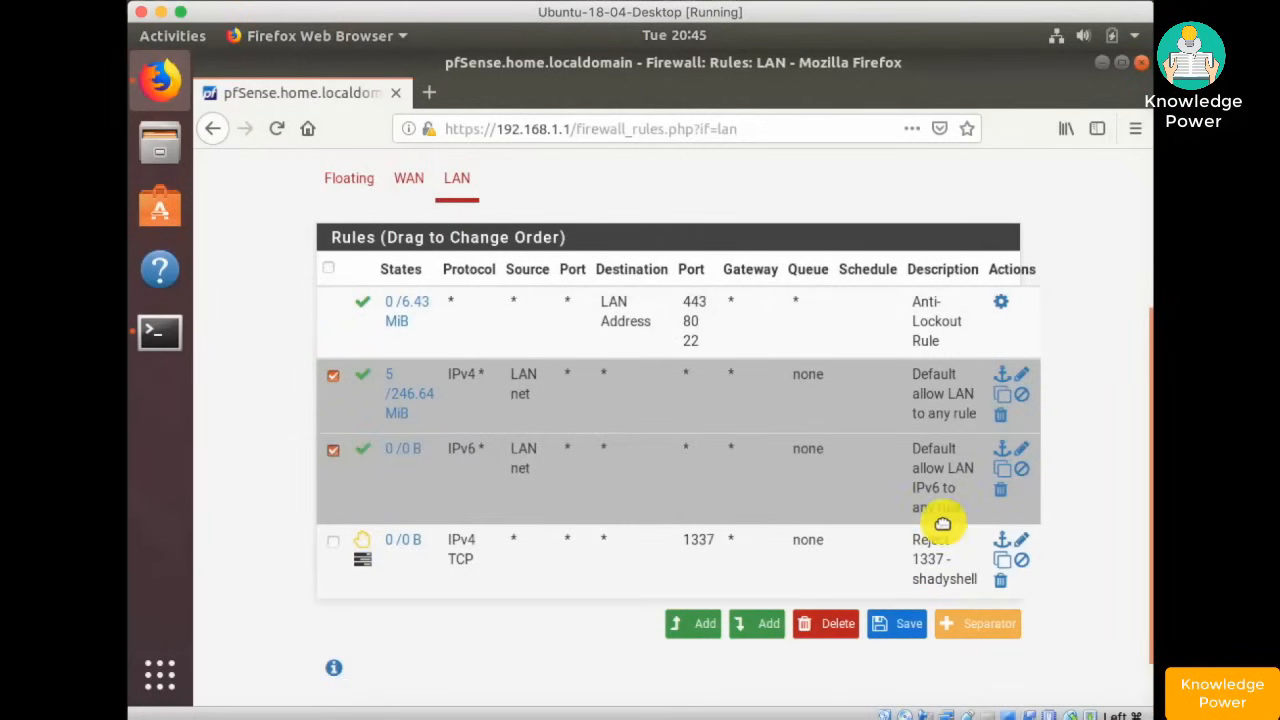
pyautogui.click(1003, 545)
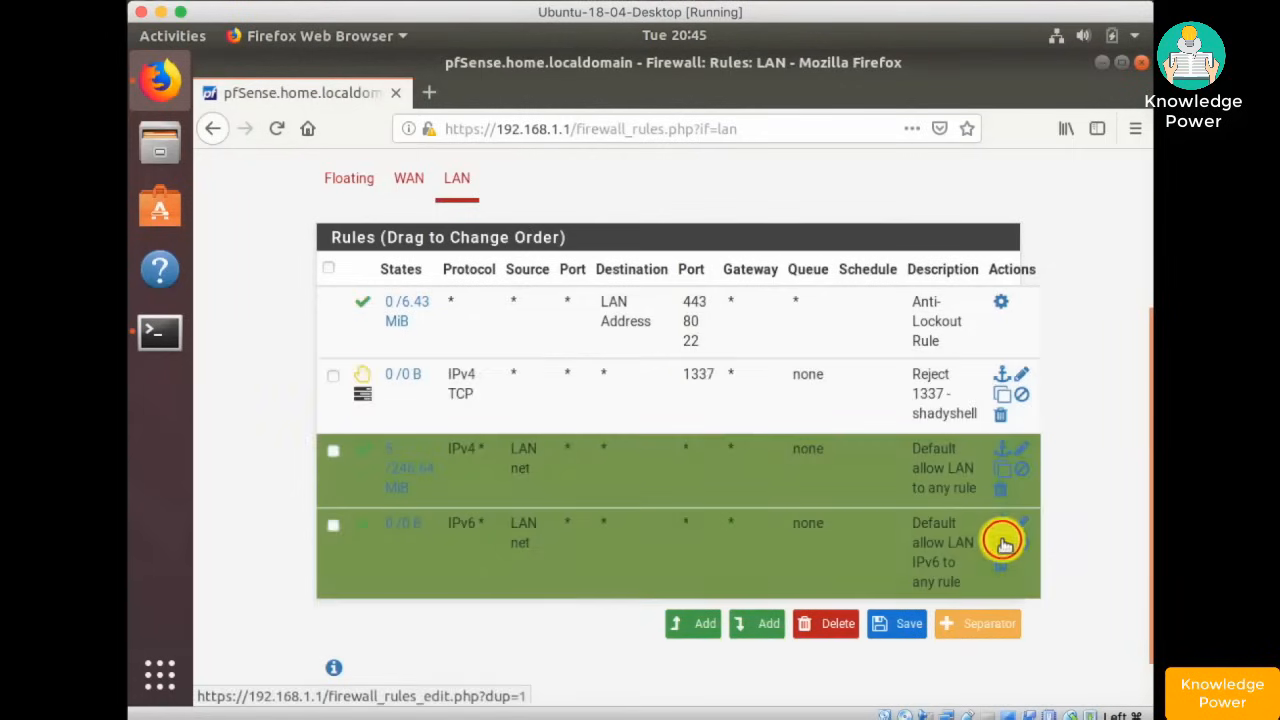
# - Save and apply the new LAN rule order
pyautogui.click(908, 628)
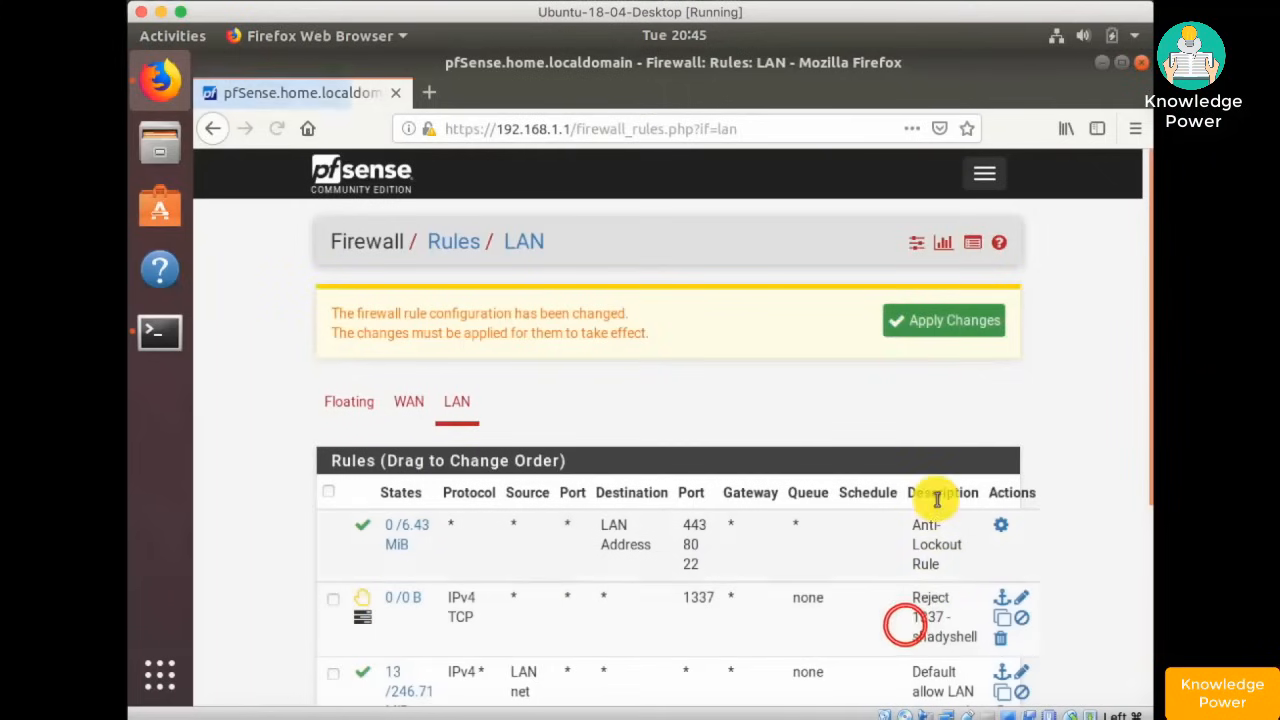
pyautogui.click(955, 319)
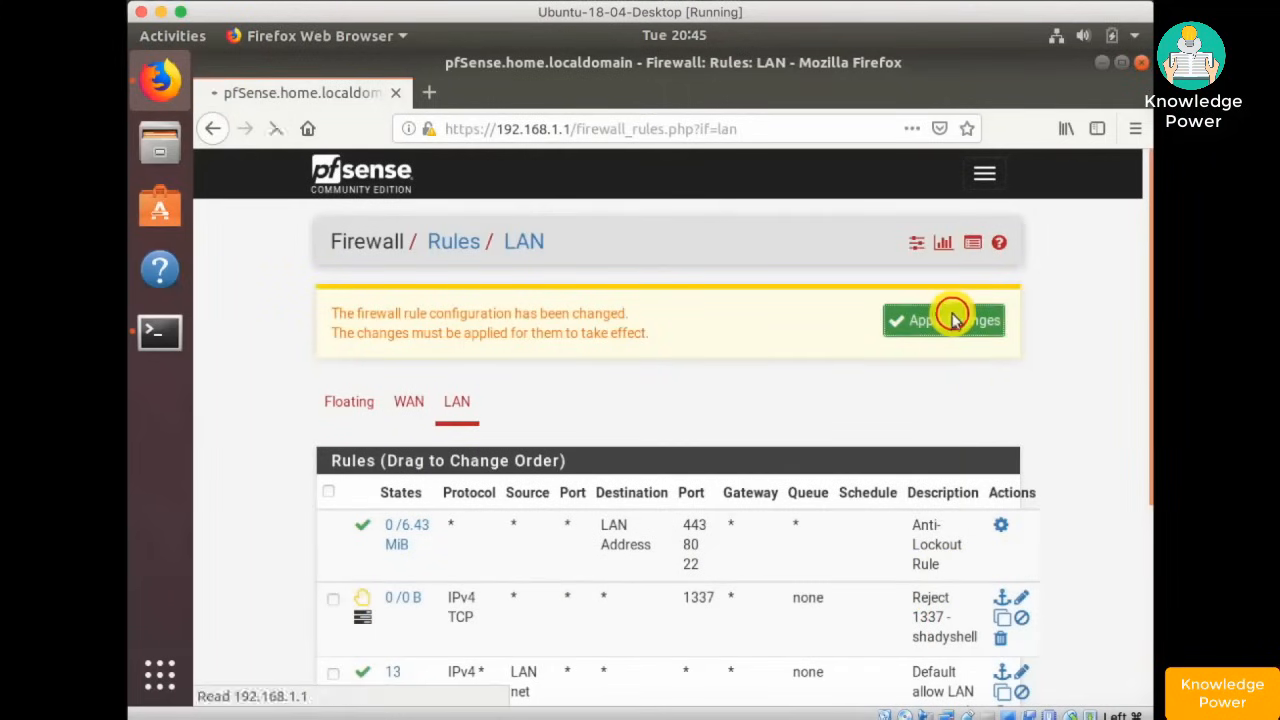
pyautogui.click(160, 335)
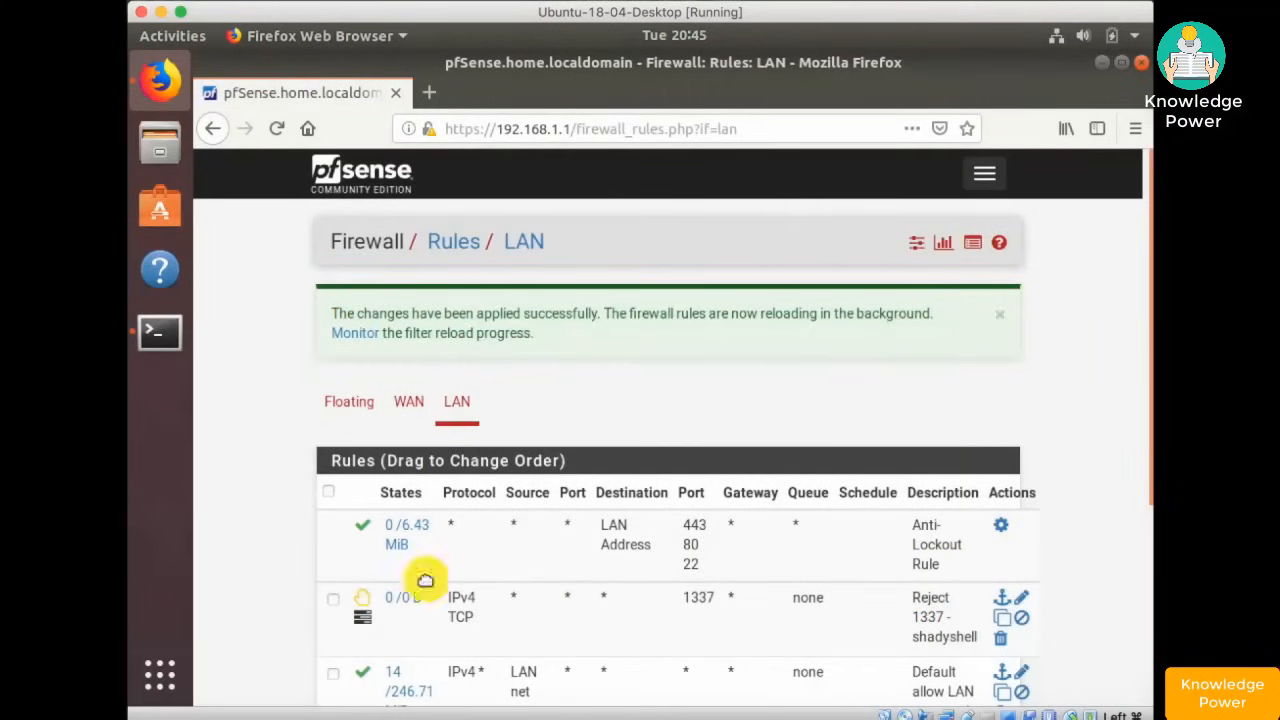
pyautogui.click(955, 716)
# - Restart the listener and rerun telnet 192.168.254.143 1337 from the VM, now getting Connection refused
pyautogui.press('Up')
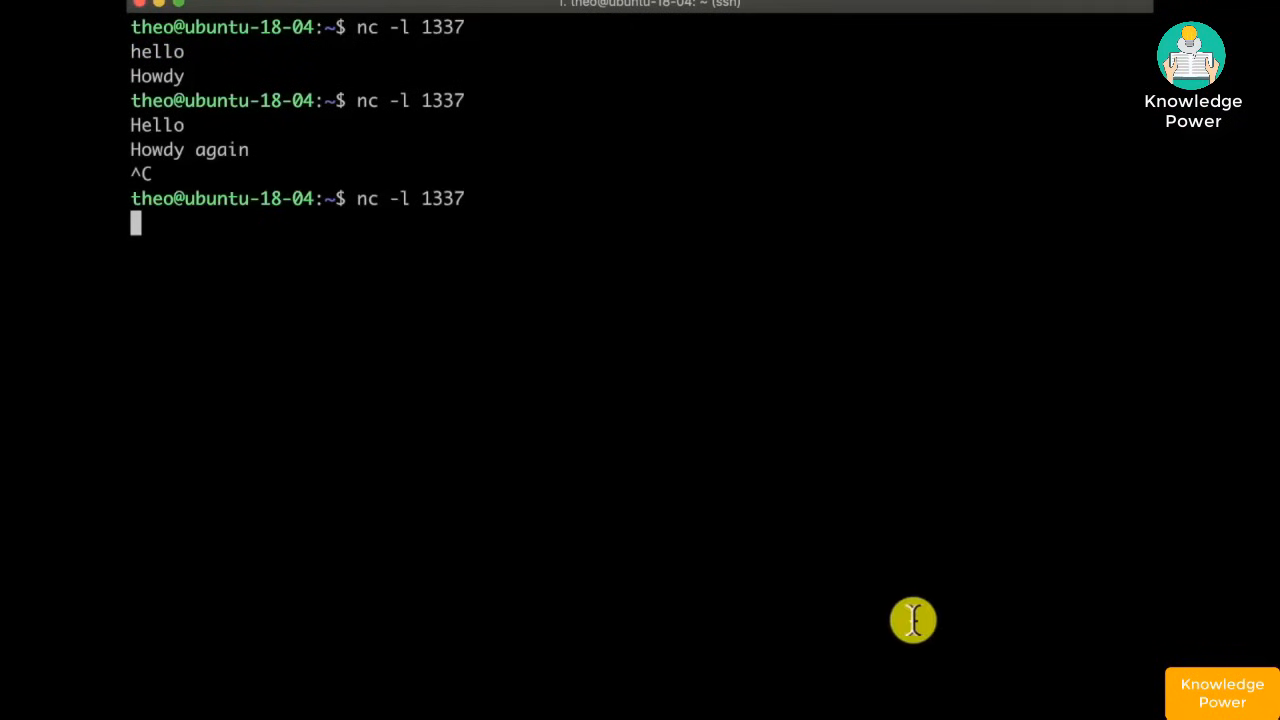
pyautogui.click(994, 714)
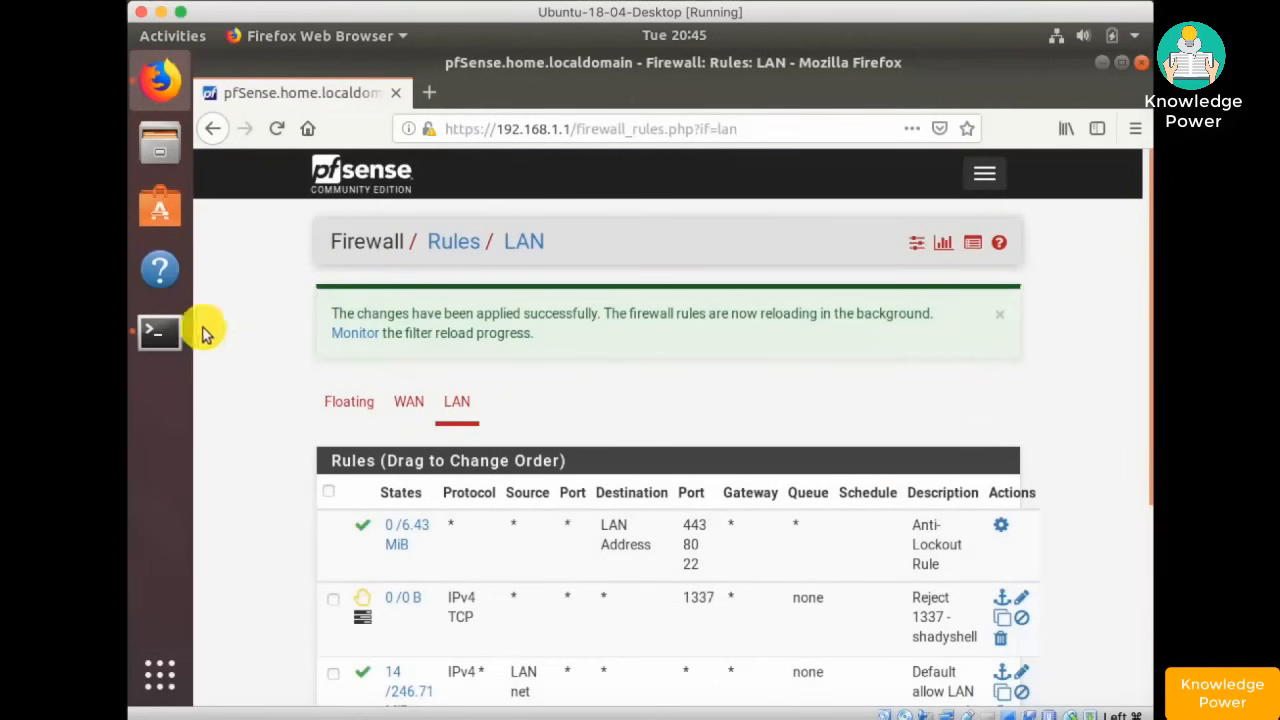
pyautogui.click(162, 328)
pyautogui.press('Up')
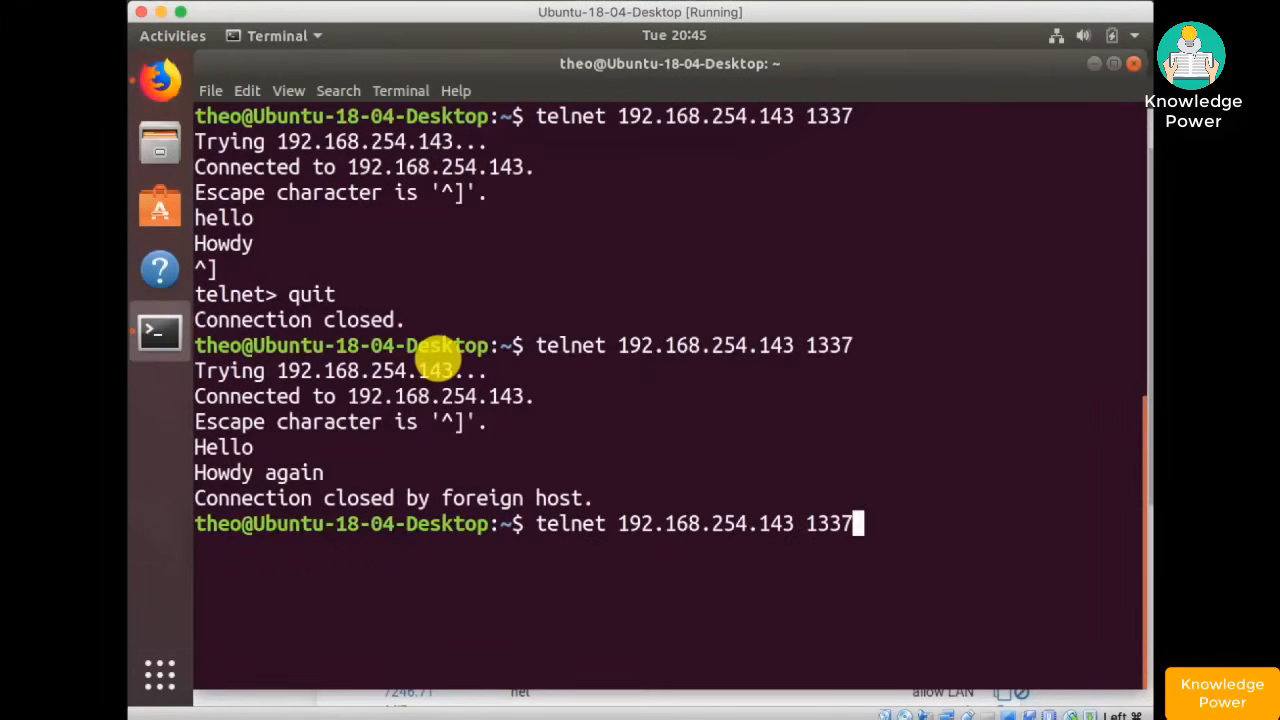
pyautogui.press('Return')
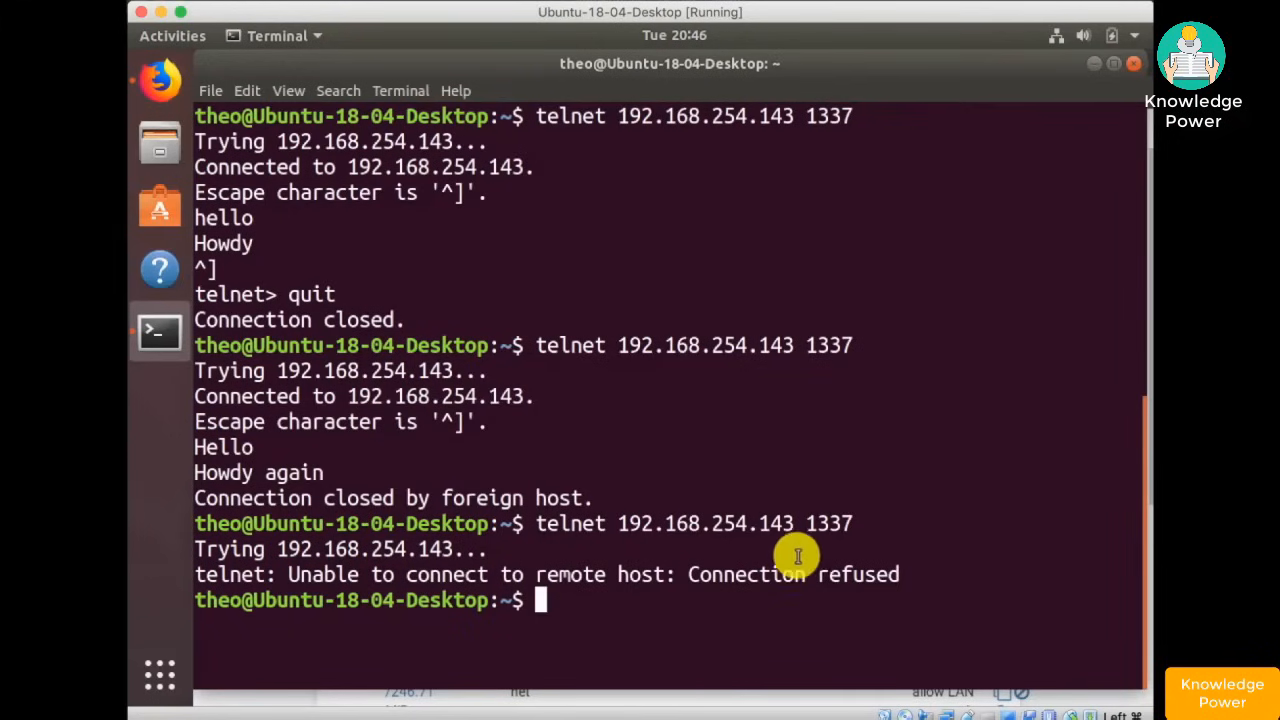
pyautogui.click(160, 80)
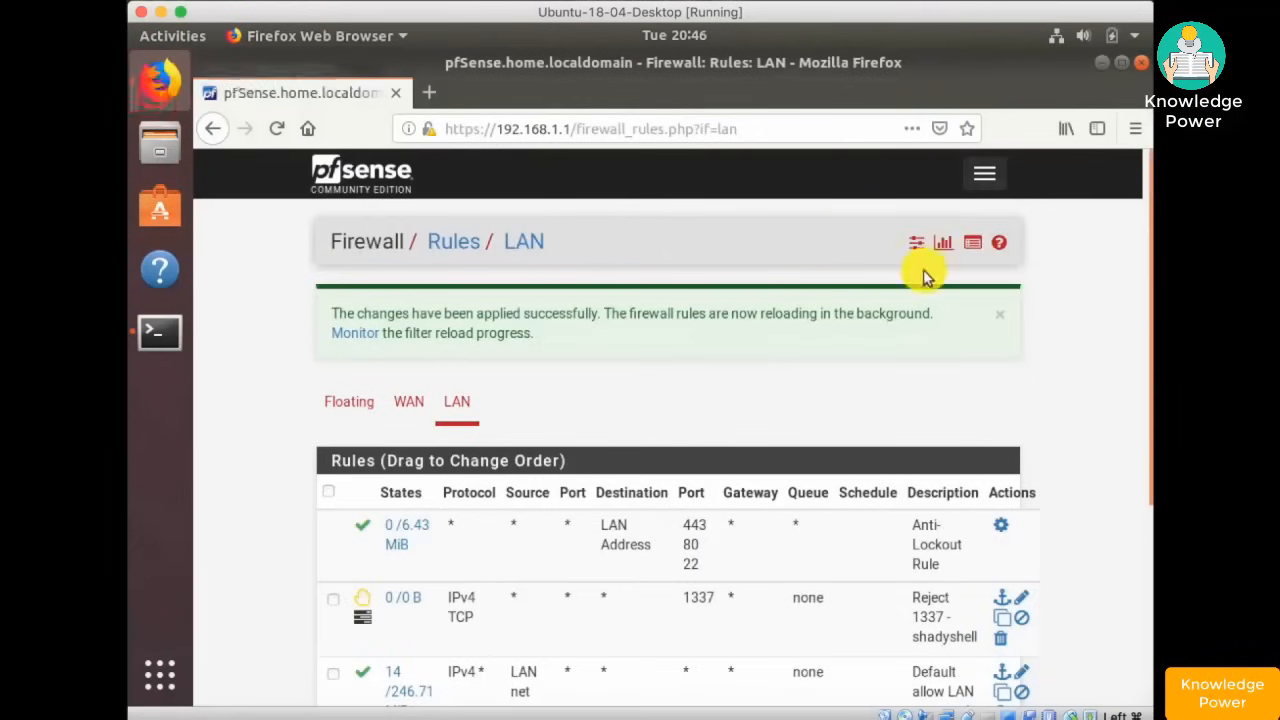
# - Filter the related firewall log entries by destination port 1337, leaving only the Reject 1337 - shadyshell entry
pyautogui.click(975, 247)
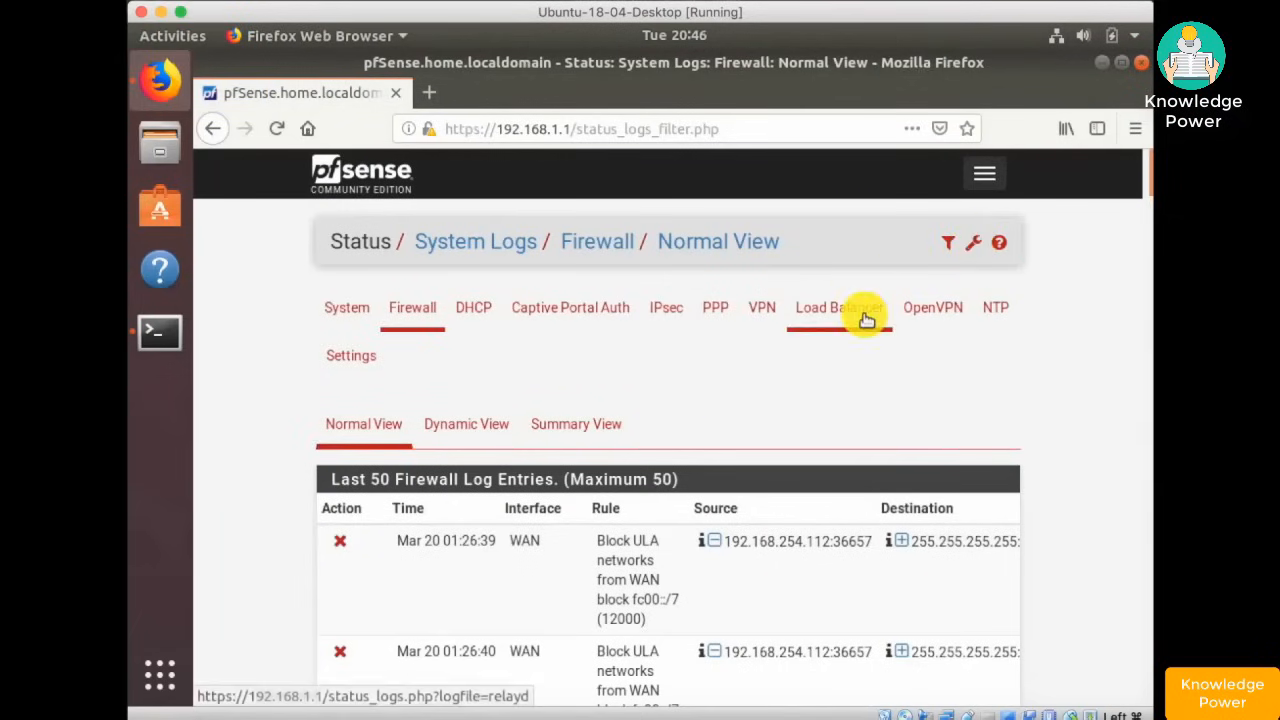
pyautogui.scroll(-10, 864, 316)
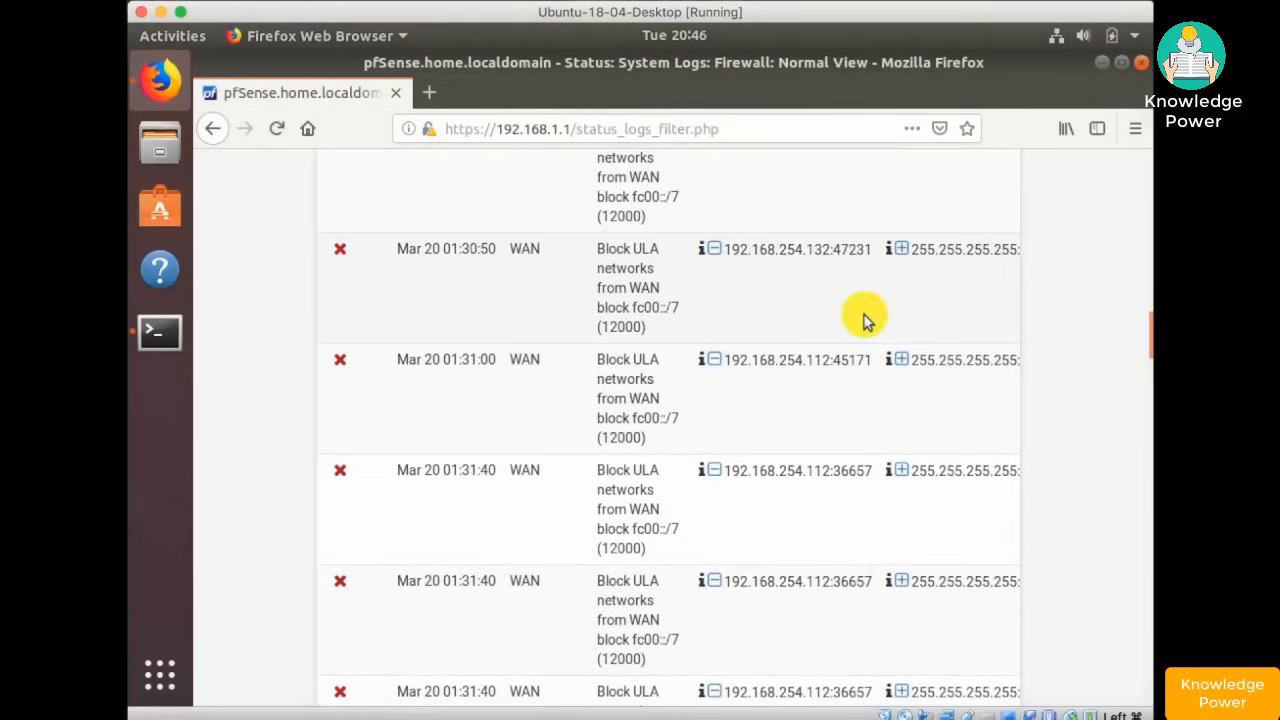
pyautogui.scroll(10, 864, 315)
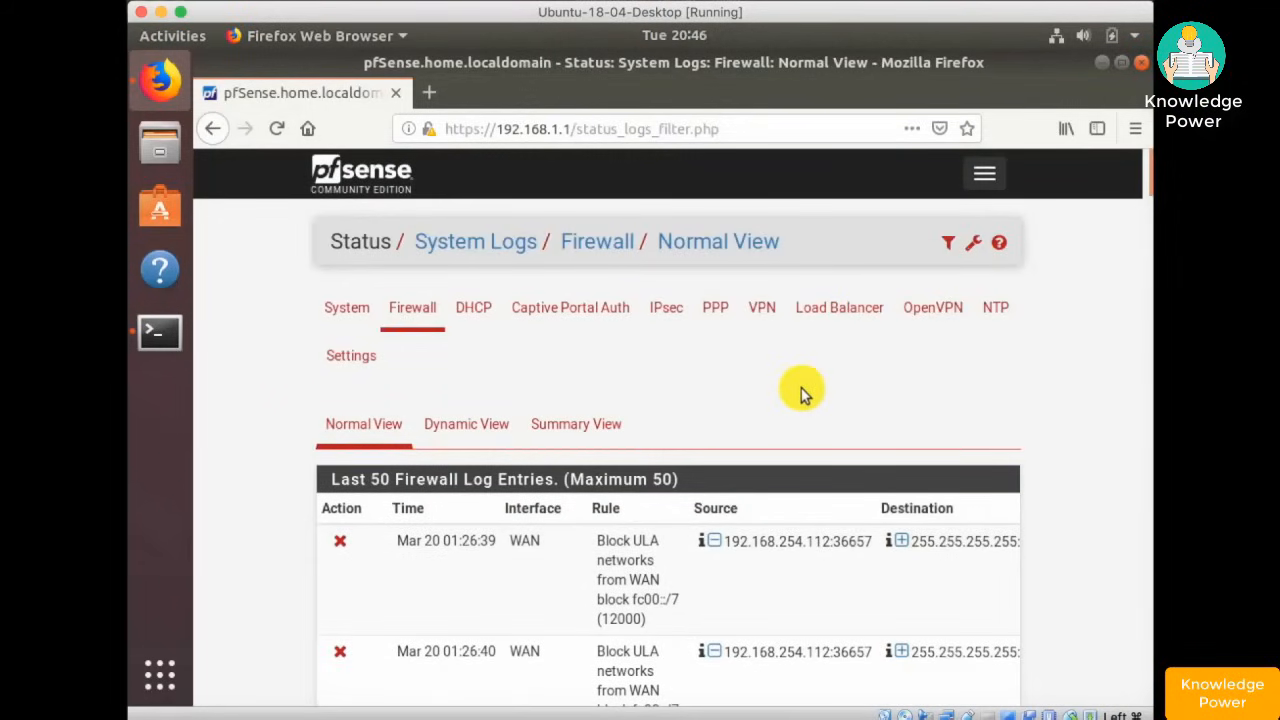
pyautogui.click(948, 244)
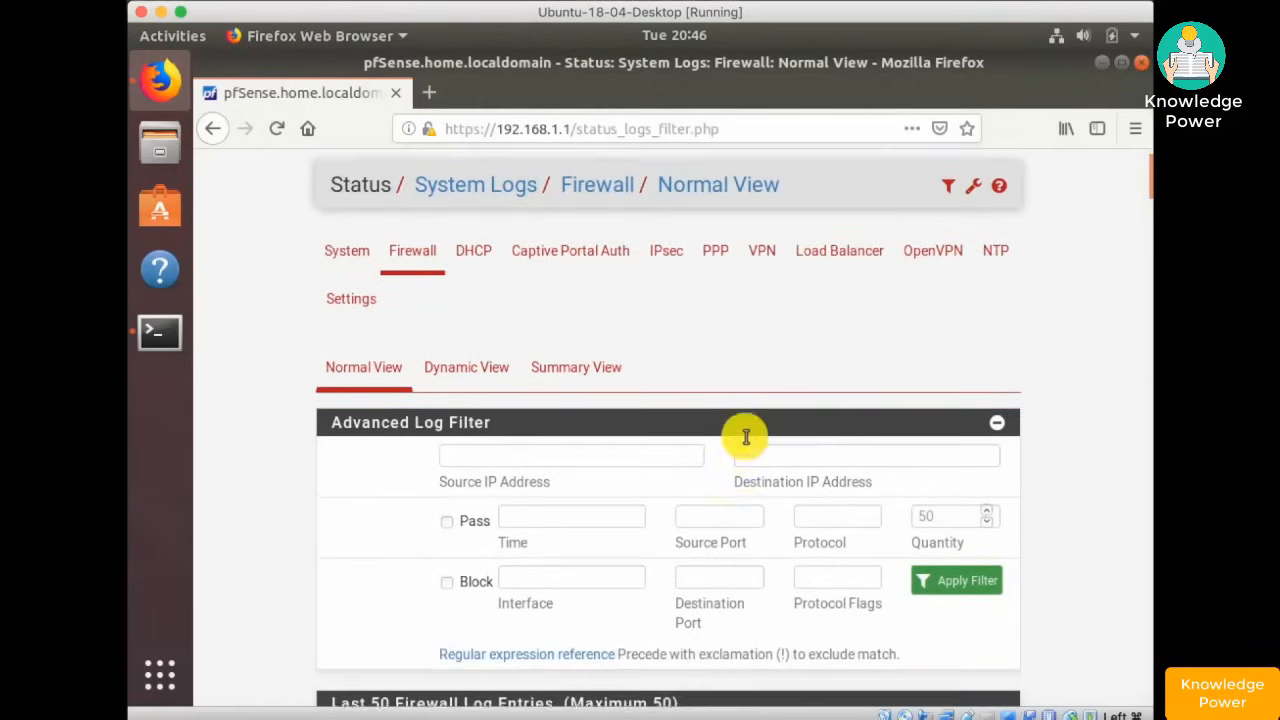
pyautogui.scroll(-3, 743, 434)
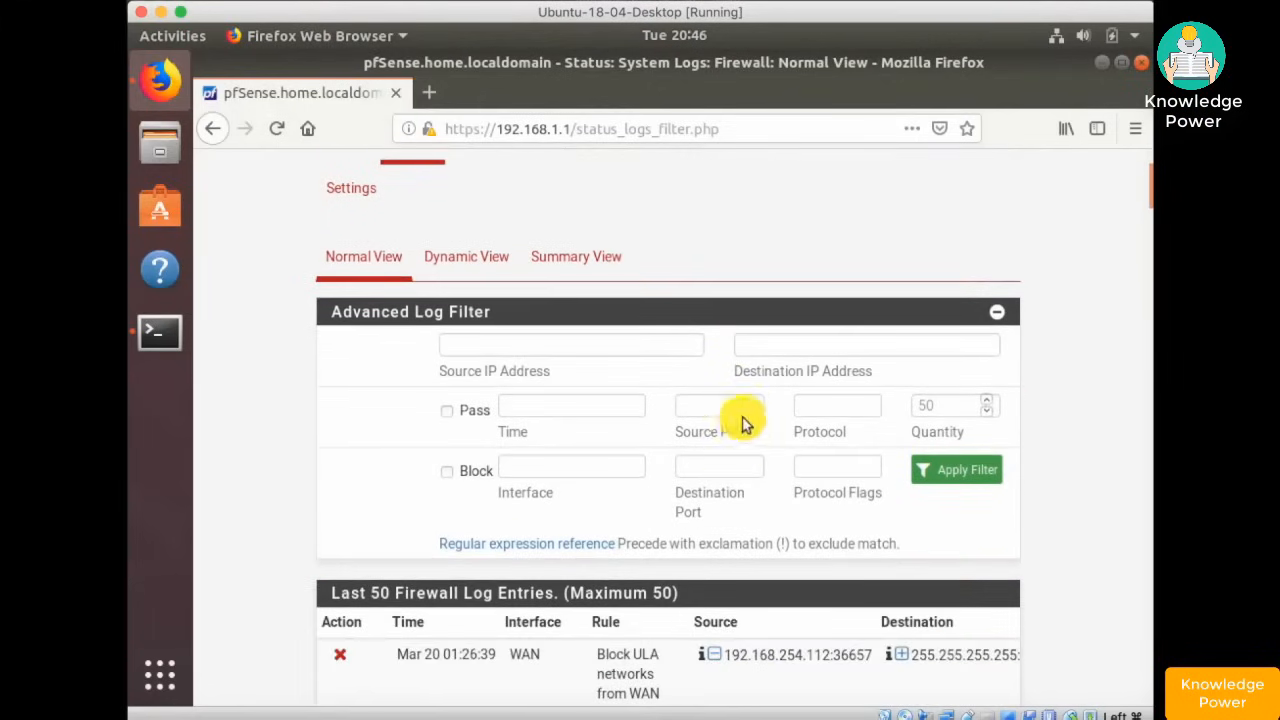
pyautogui.click(712, 466)
pyautogui.write('1')
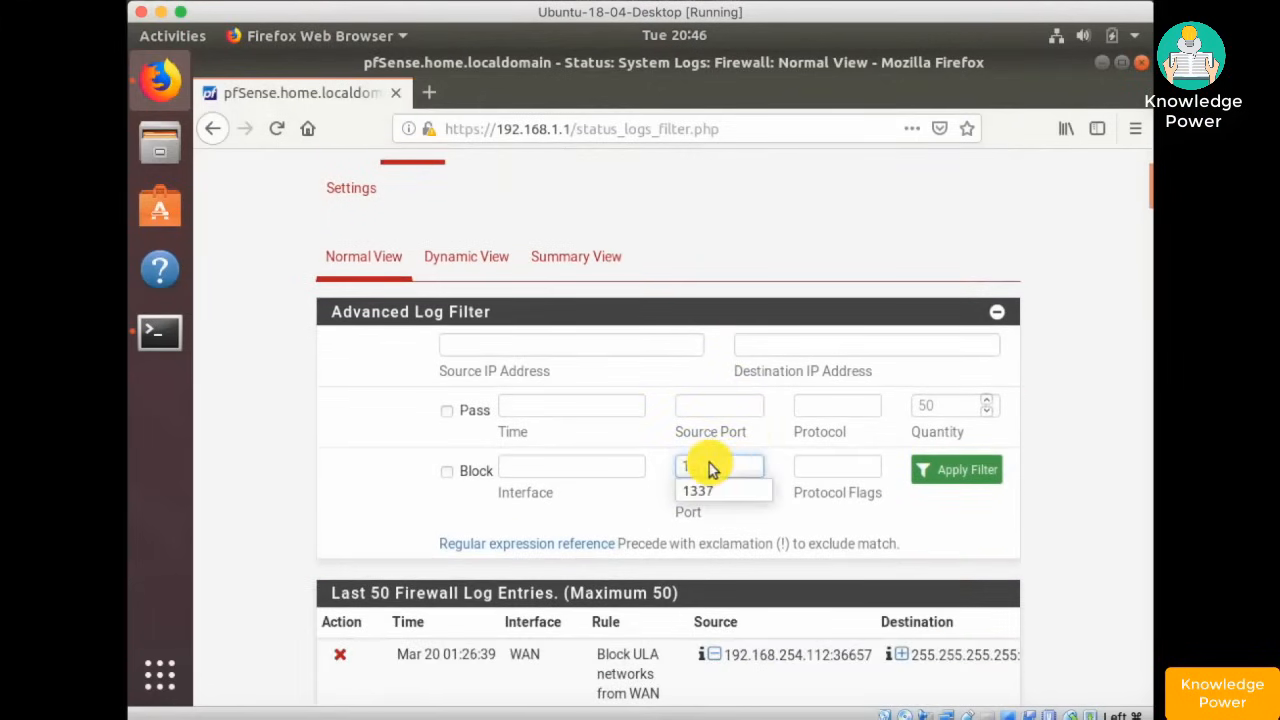
pyautogui.write('337')
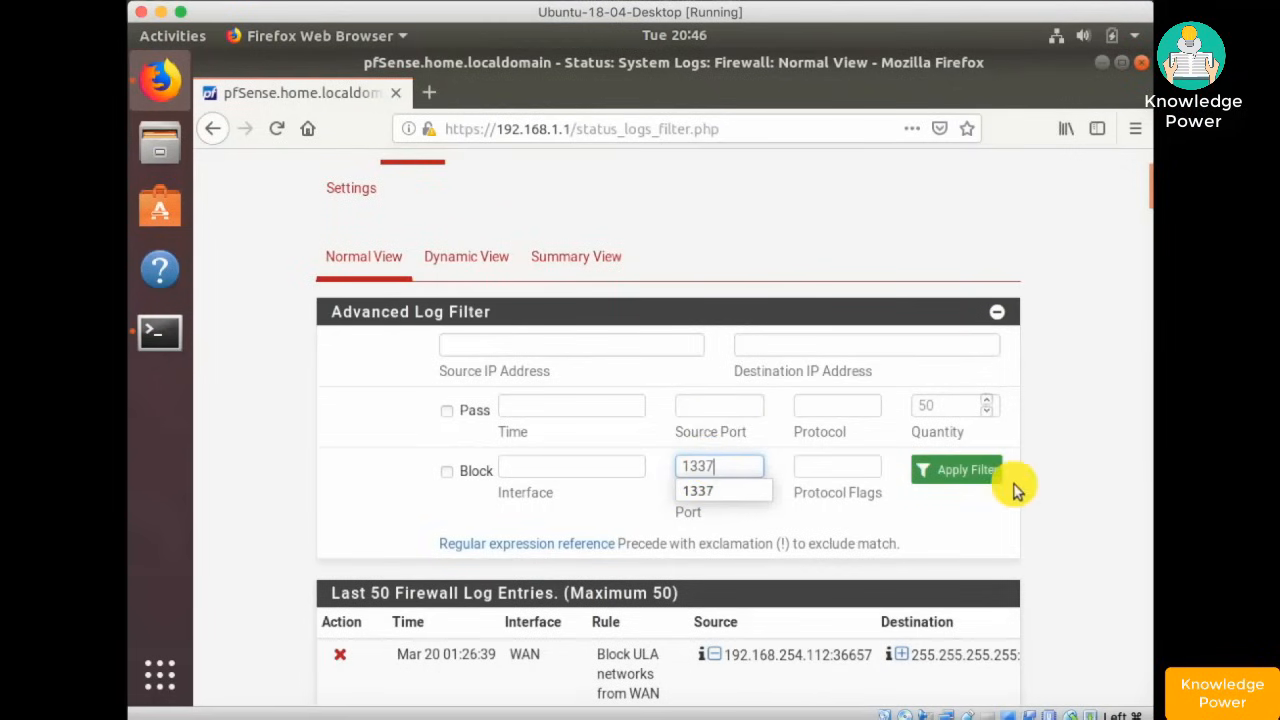
pyautogui.click(958, 474)
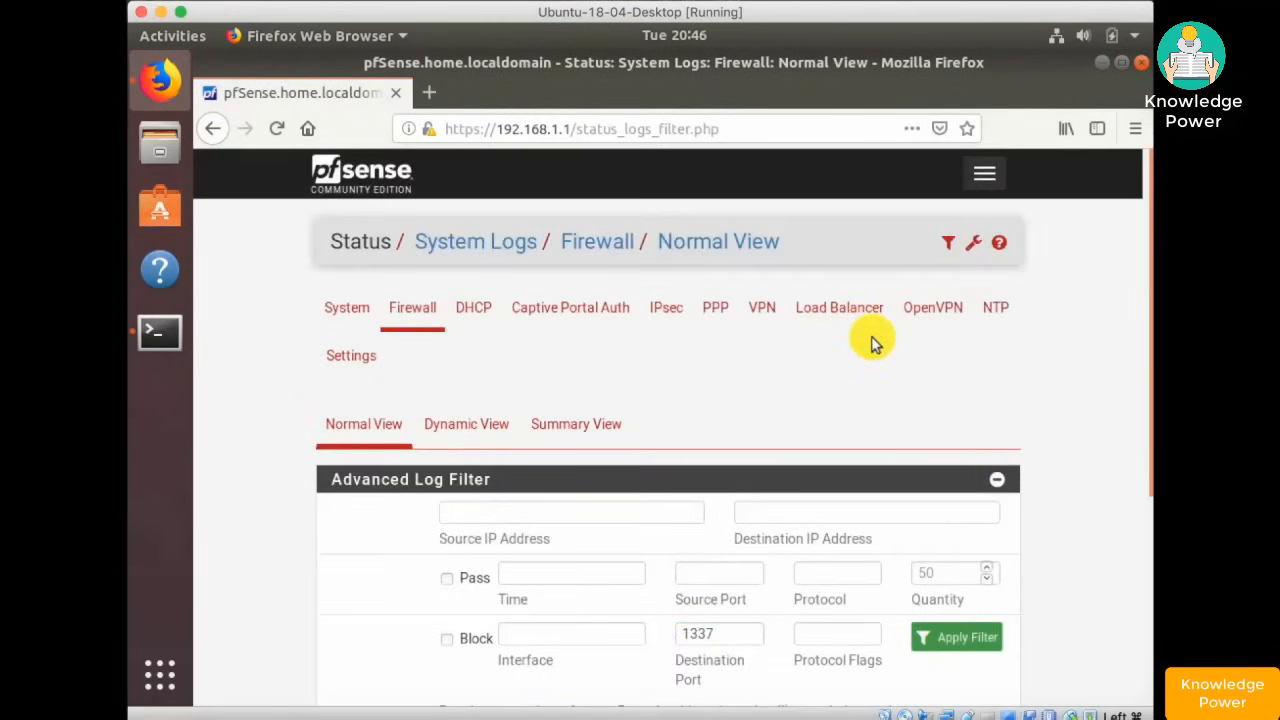
pyautogui.scroll(-3, 885, 380)
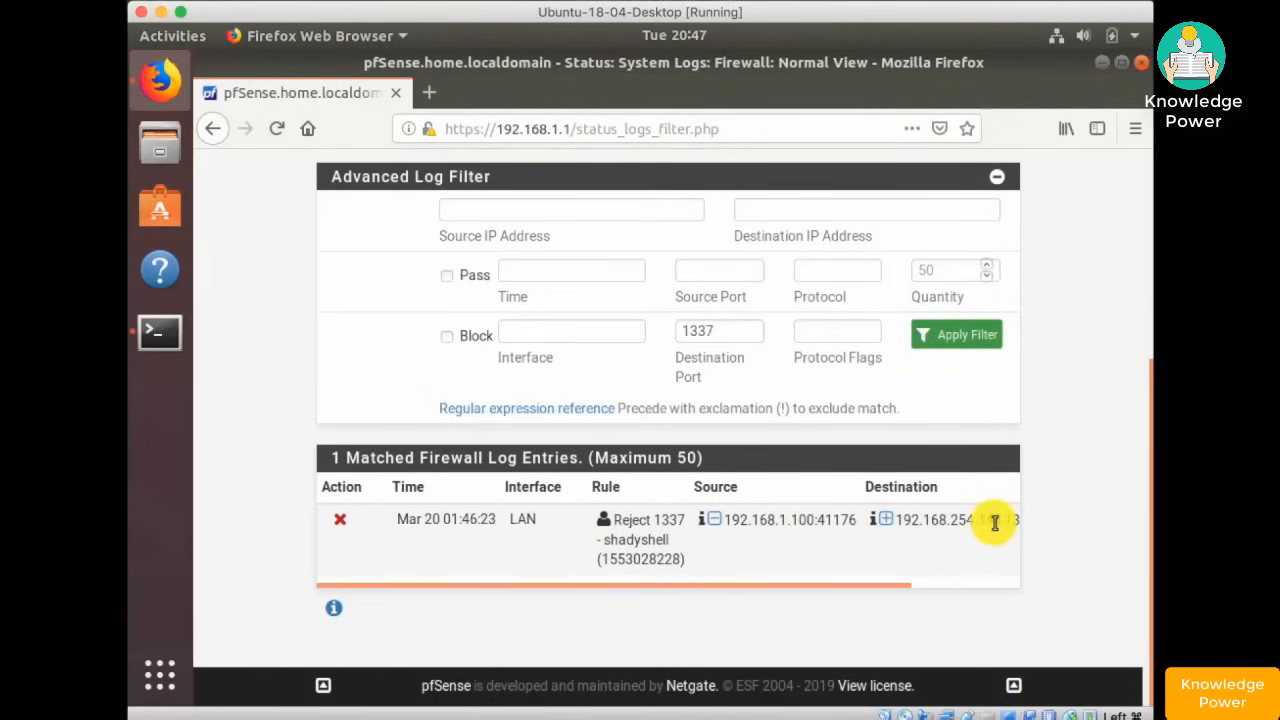
pyautogui.moveTo(878, 582); pyautogui.dragTo(320, 305)
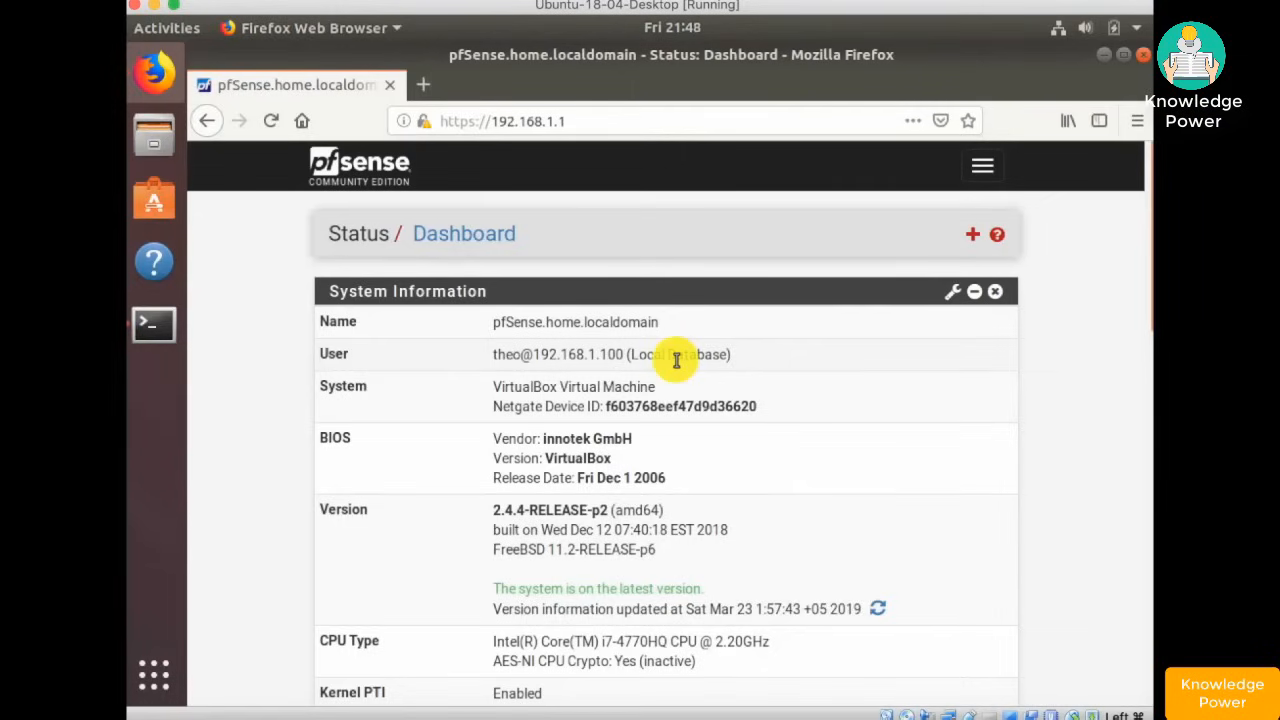
# - Open Firewall > Aliases and browse the IP, URLs and All tabs, ending on Ports
pyautogui.click(985, 168)
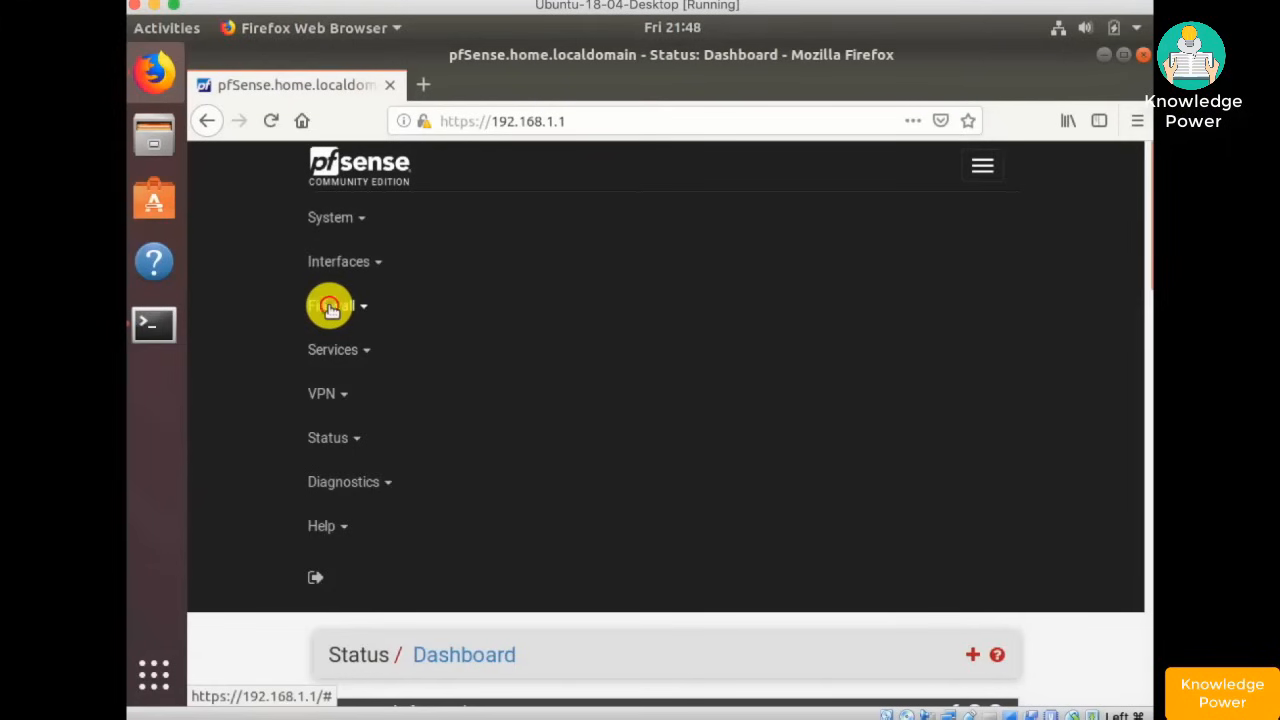
pyautogui.click(330, 308)
pyautogui.click(338, 349)
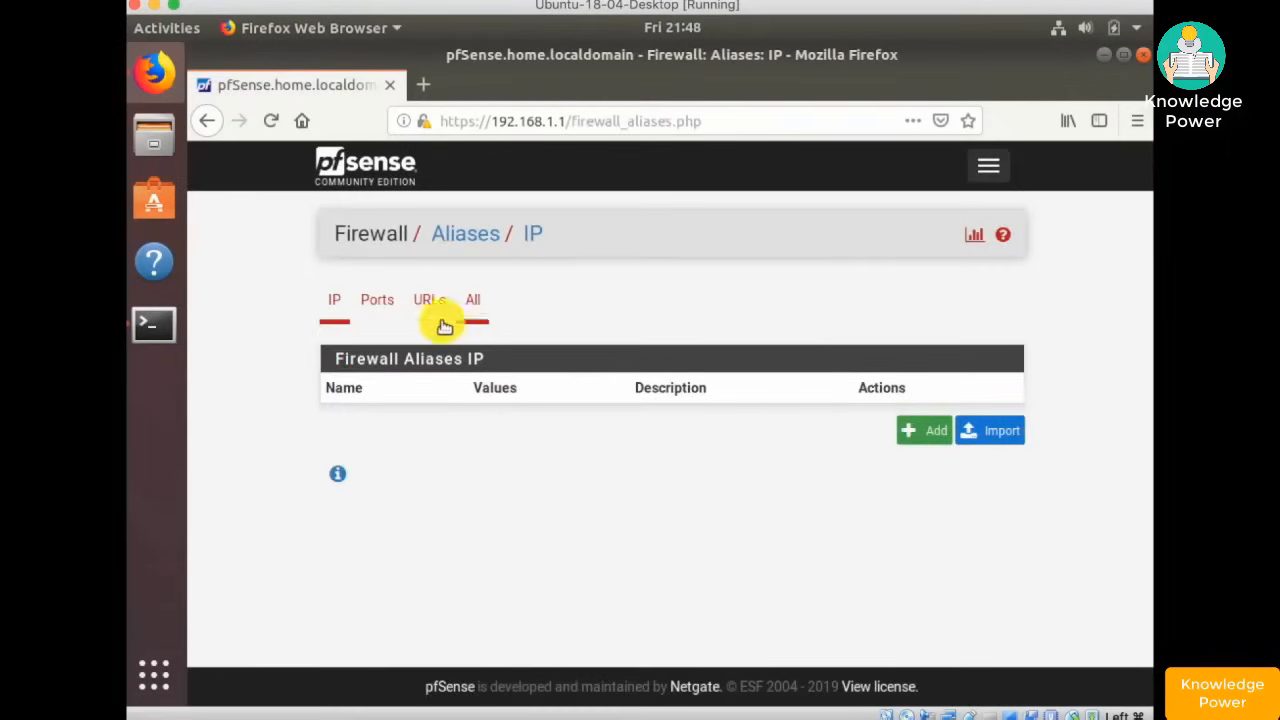
pyautogui.click(384, 308)
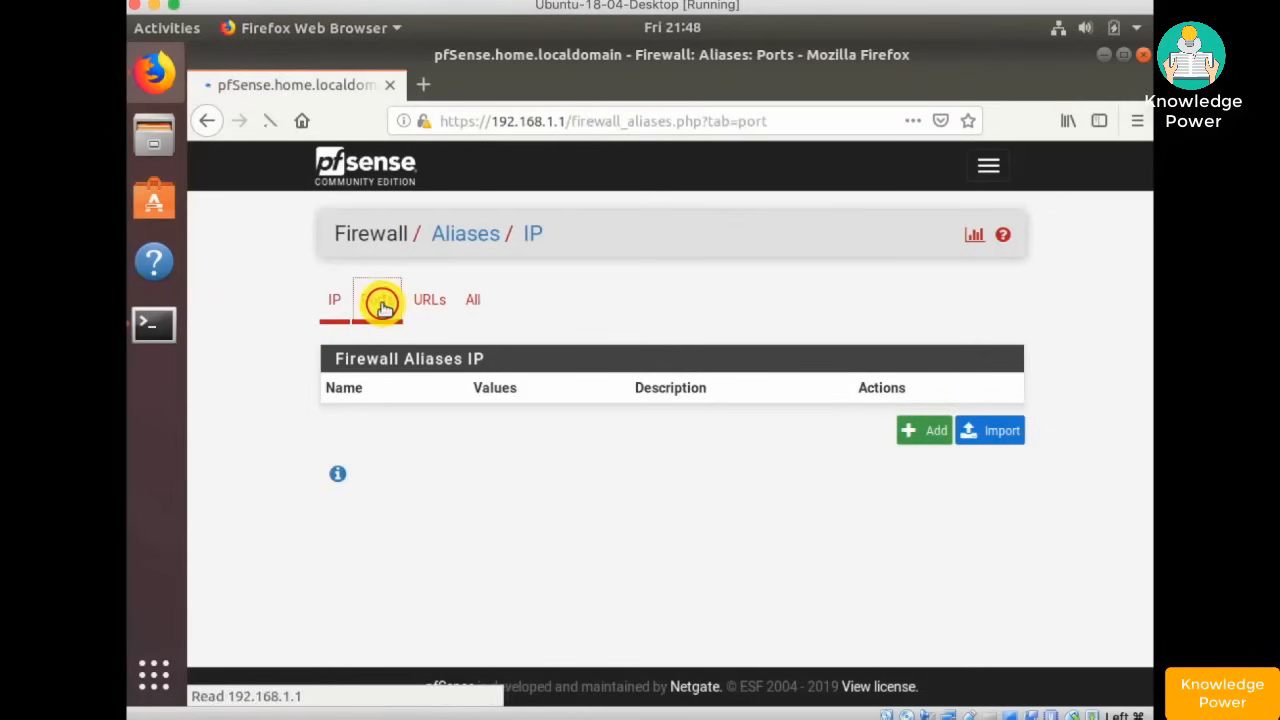
pyautogui.click(338, 304)
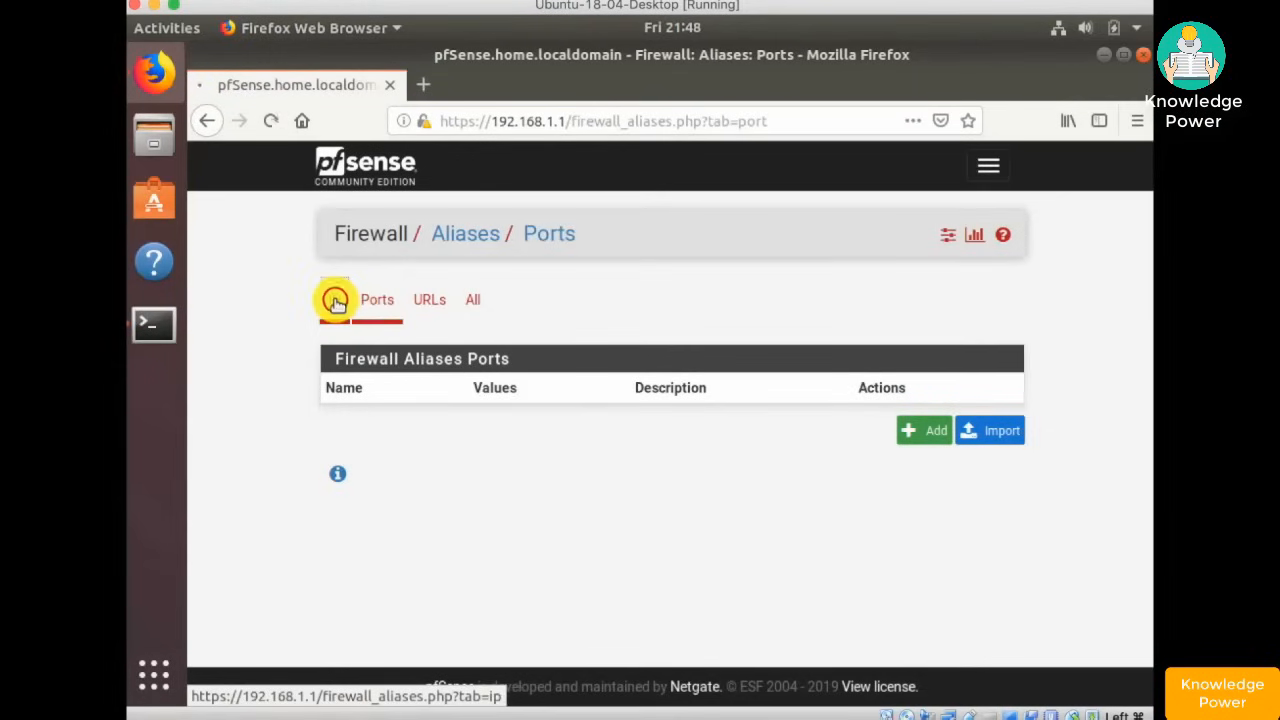
pyautogui.click(429, 301)
pyautogui.click(472, 302)
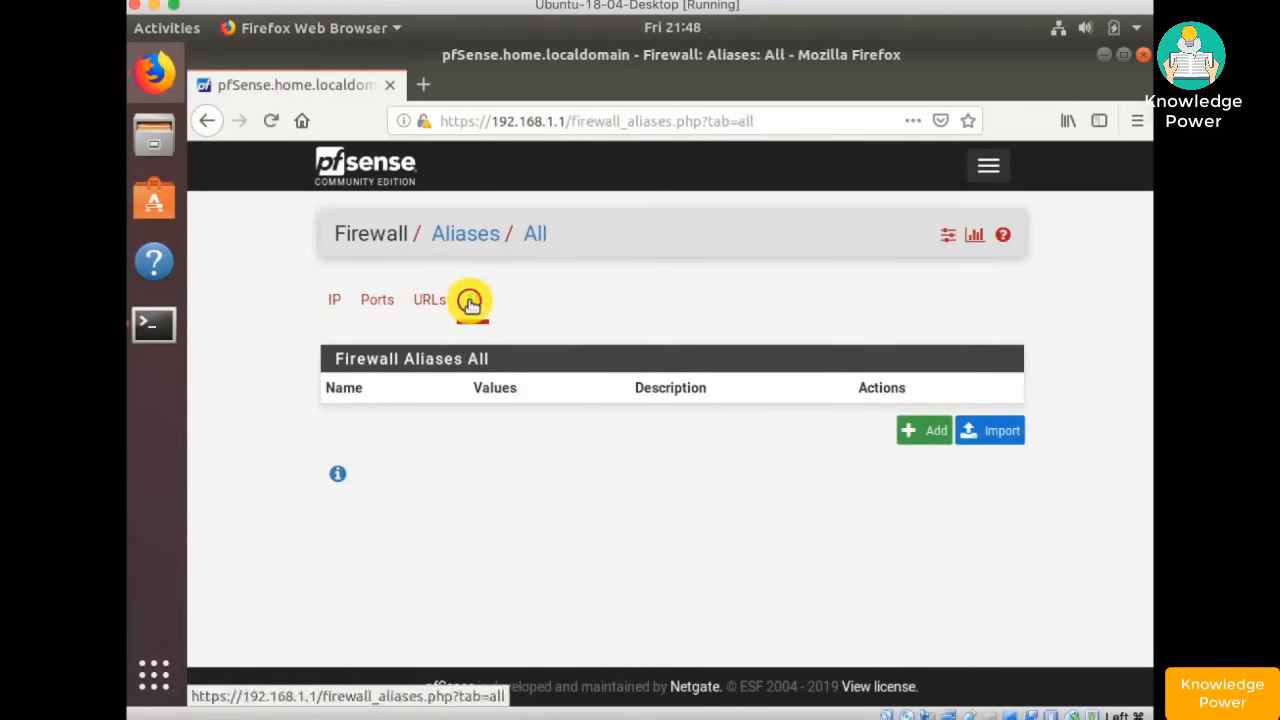
pyautogui.click(380, 302)
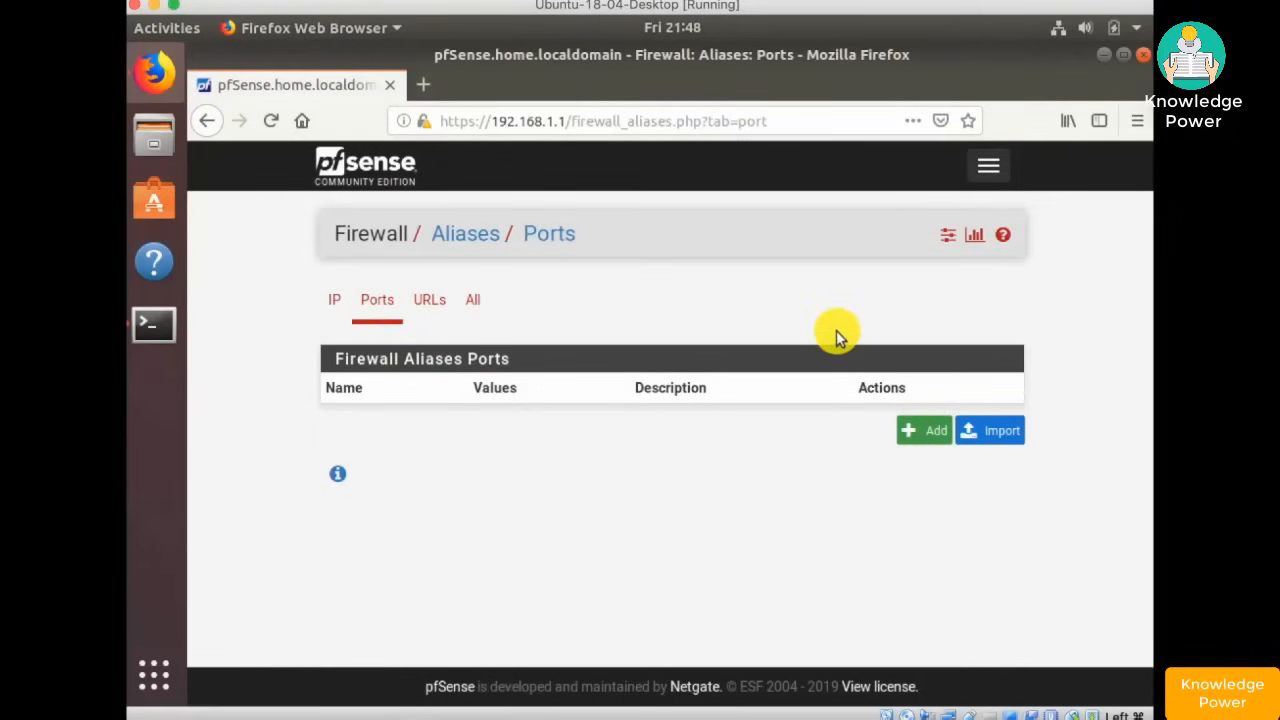
# - Start a new Ports-type alias named TCP_Standard_Outbound with a description
pyautogui.click(920, 436)
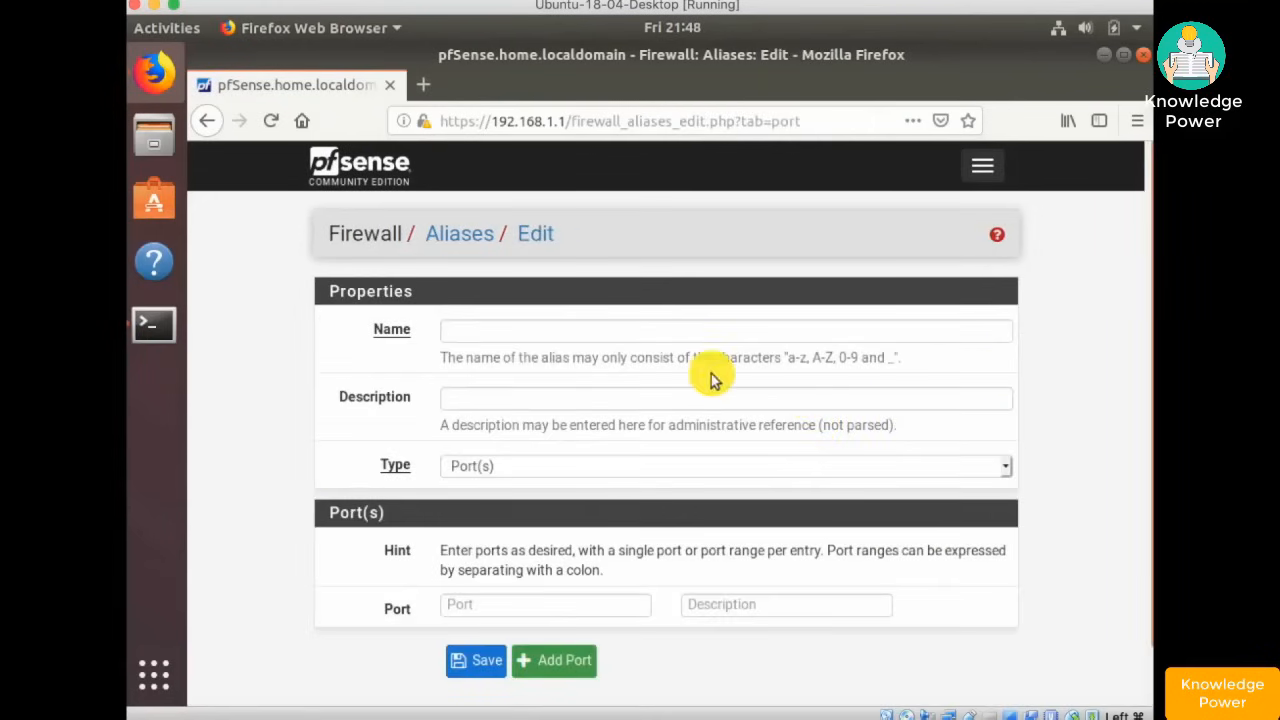
pyautogui.click(515, 328)
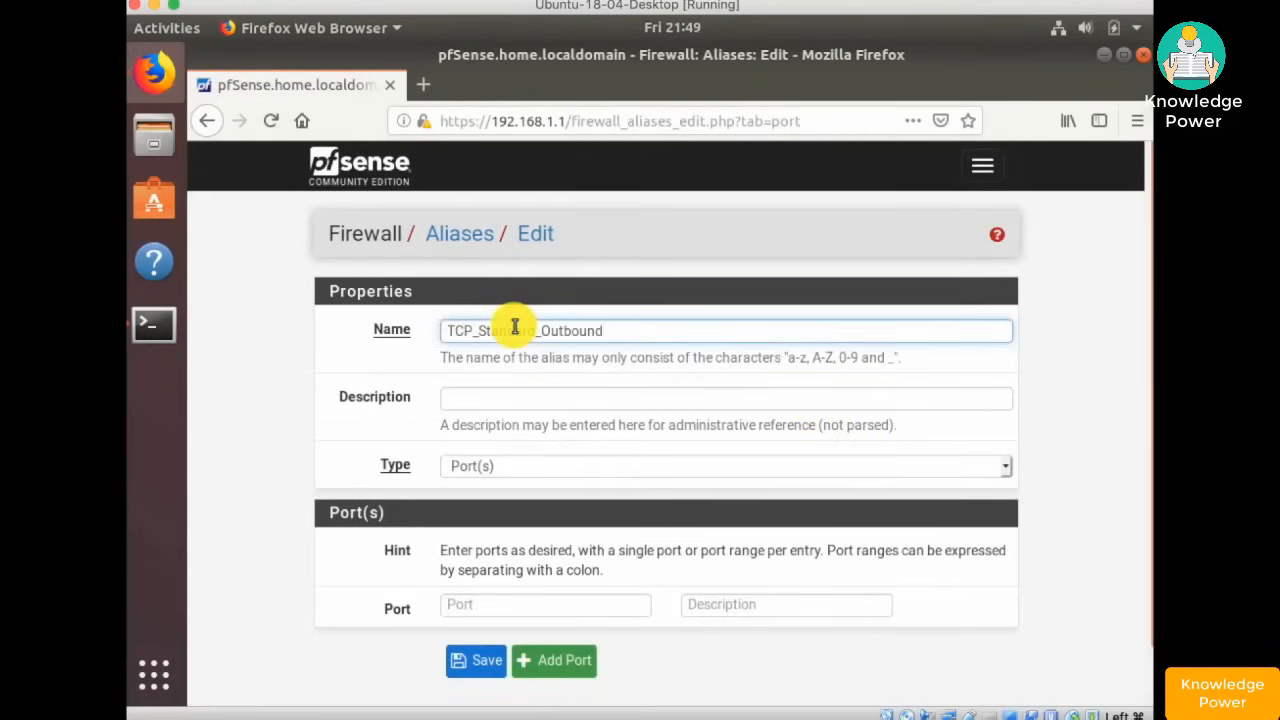
pyautogui.click(515, 403)
pyautogui.write('TCP Standard Outbound for LAN')
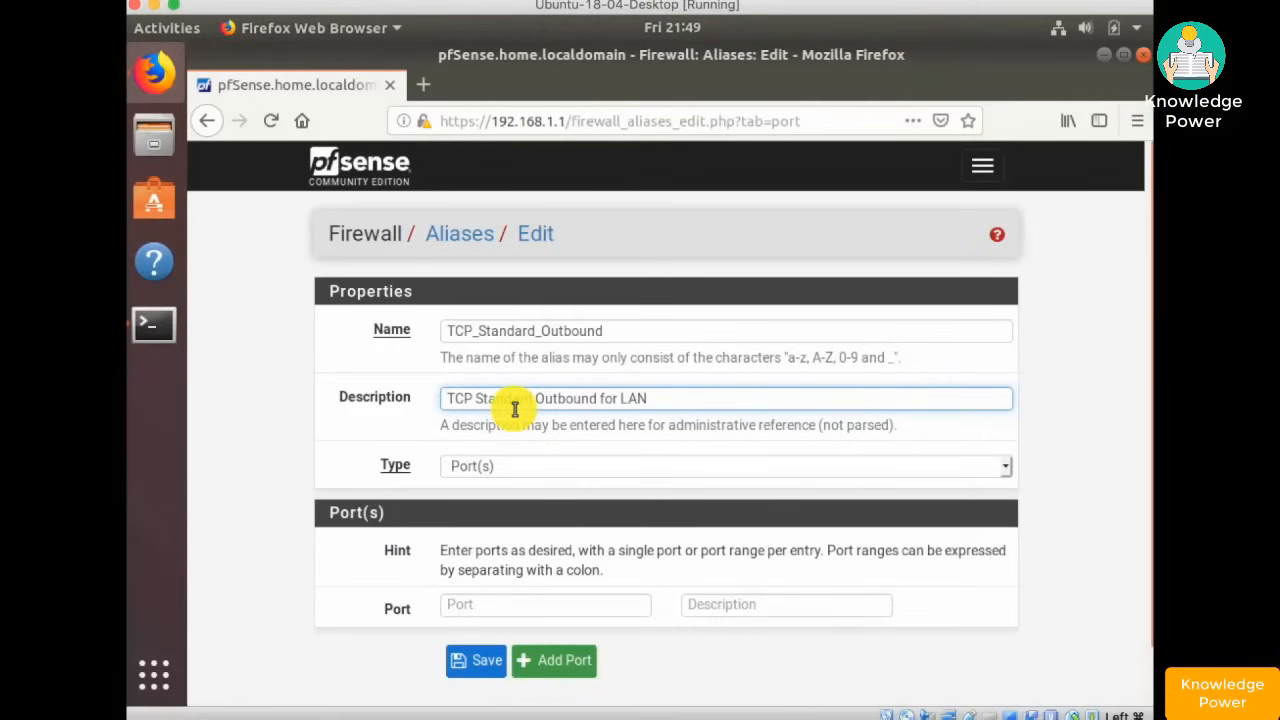
pyautogui.click(535, 465)
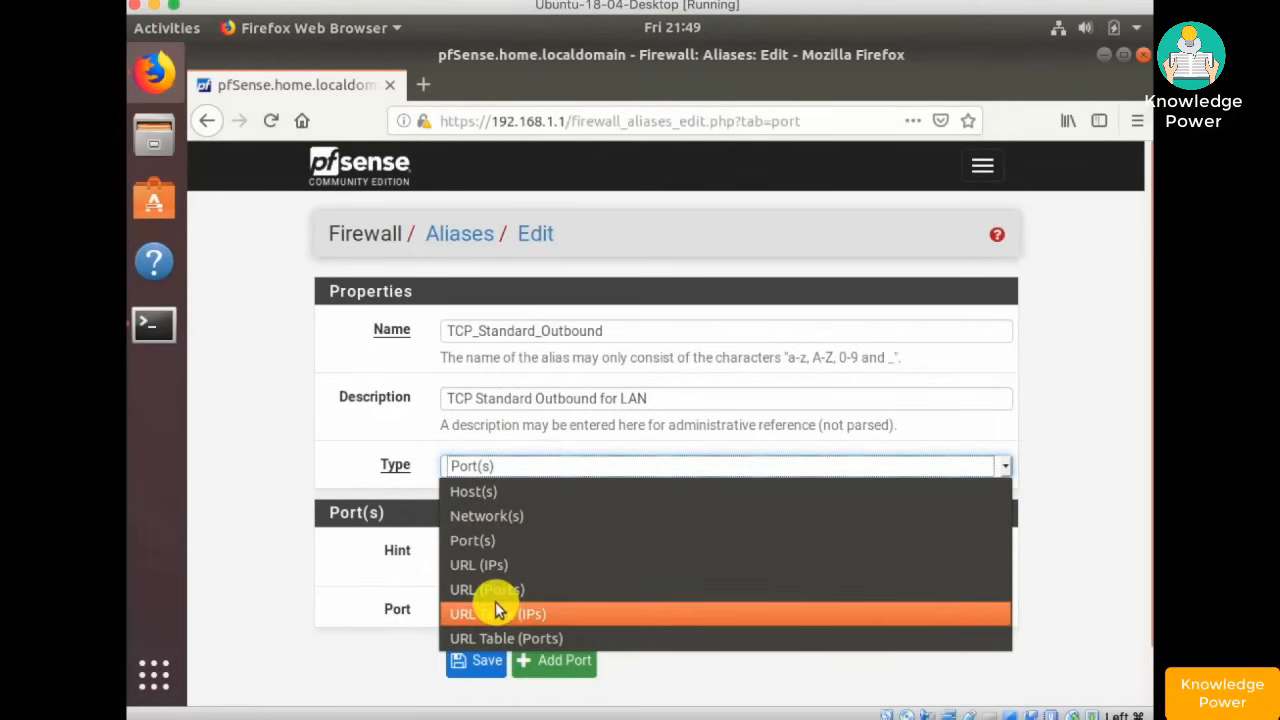
pyautogui.click(268, 470)
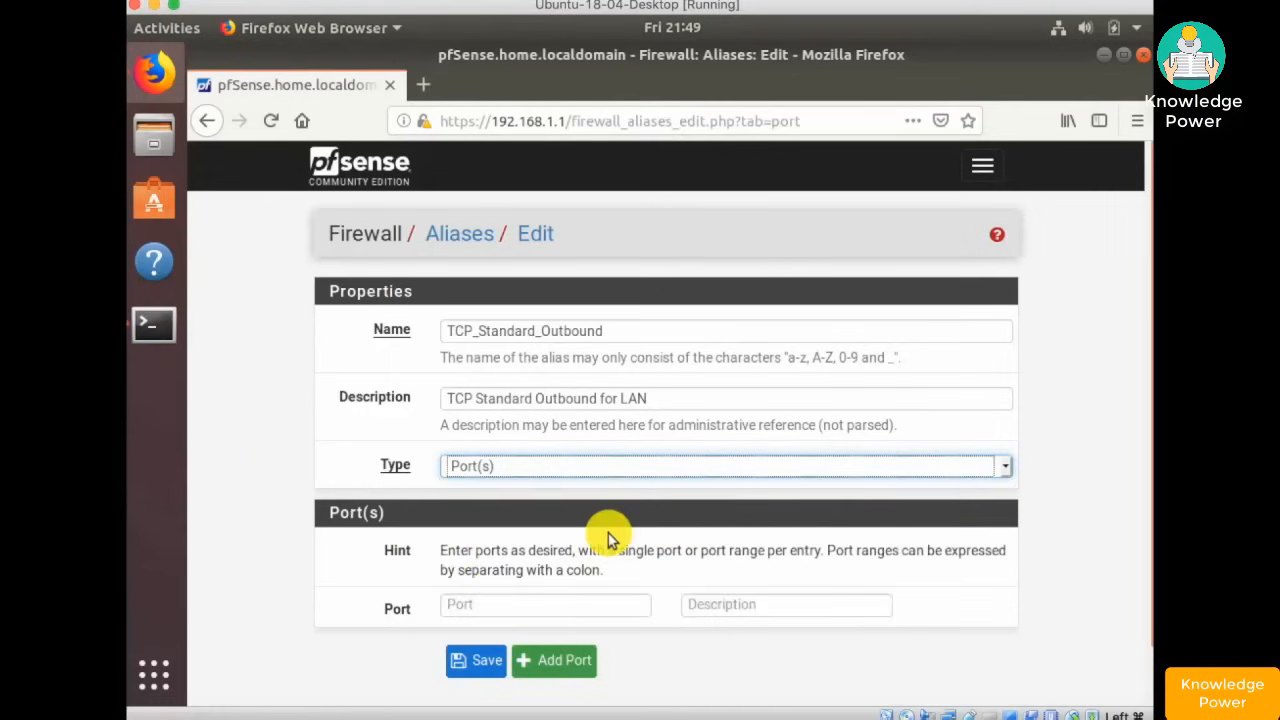
pyautogui.scroll(-1, 608, 535)
# - Add ports 80 (HTTP) and 443 (HTTPS) to the alias
pyautogui.click(543, 544)
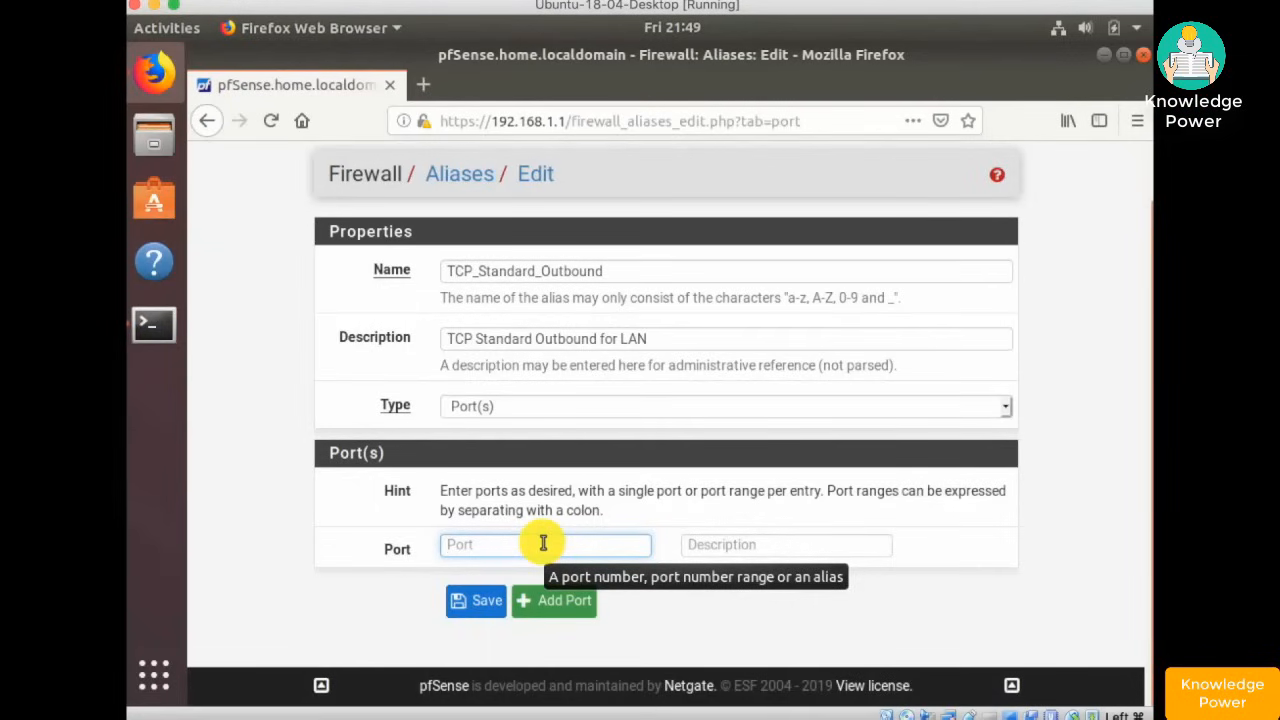
pyautogui.write('80')
pyautogui.press('Tab')
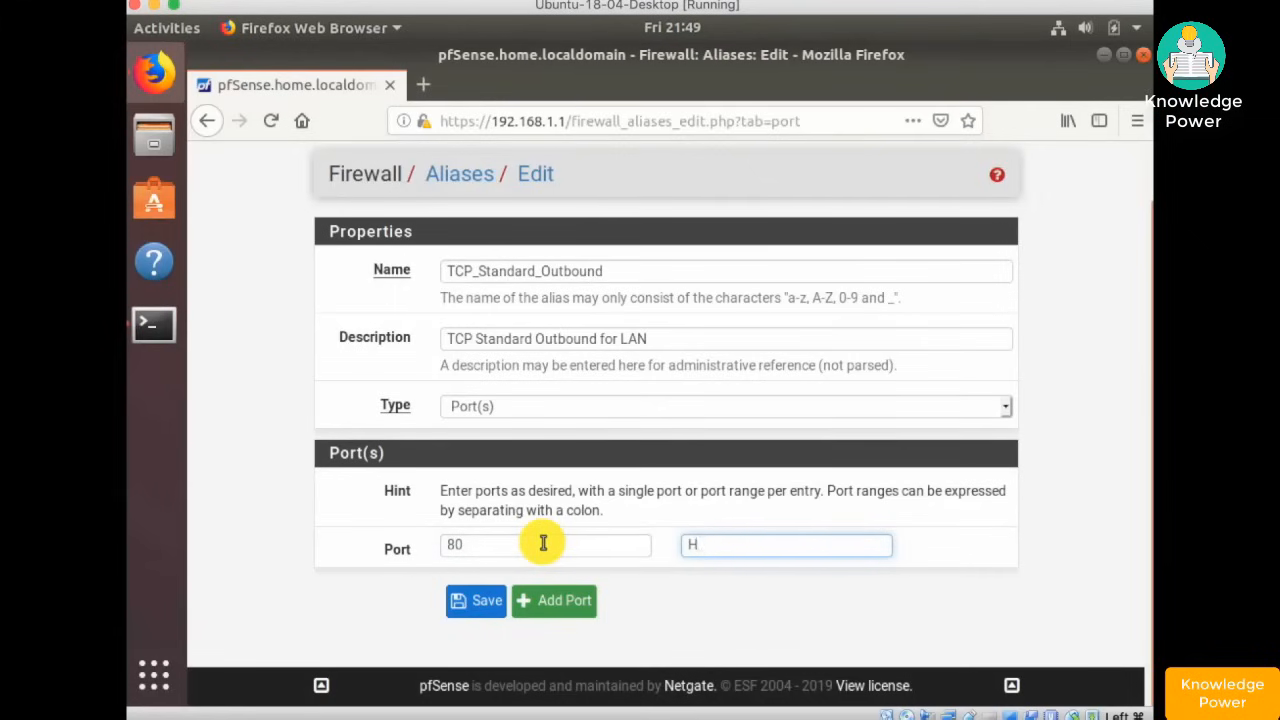
pyautogui.click(557, 600)
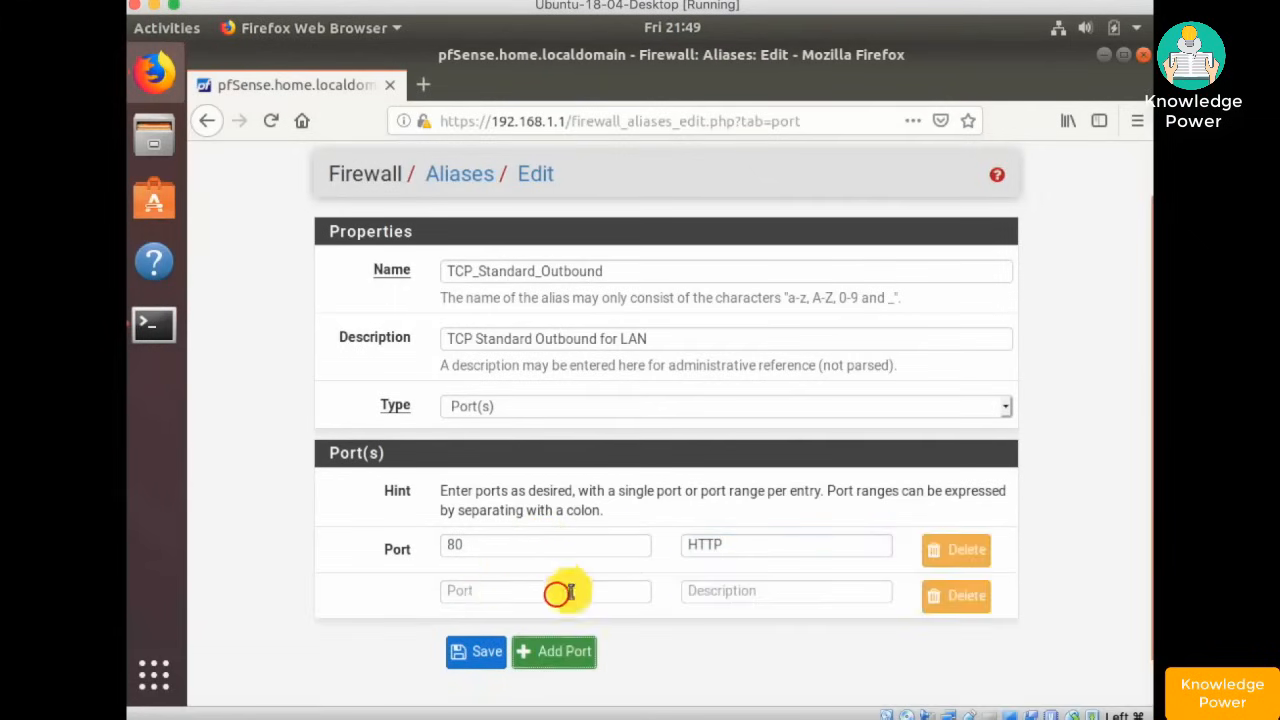
pyautogui.click(493, 592)
pyautogui.write('443')
pyautogui.press('Tab')
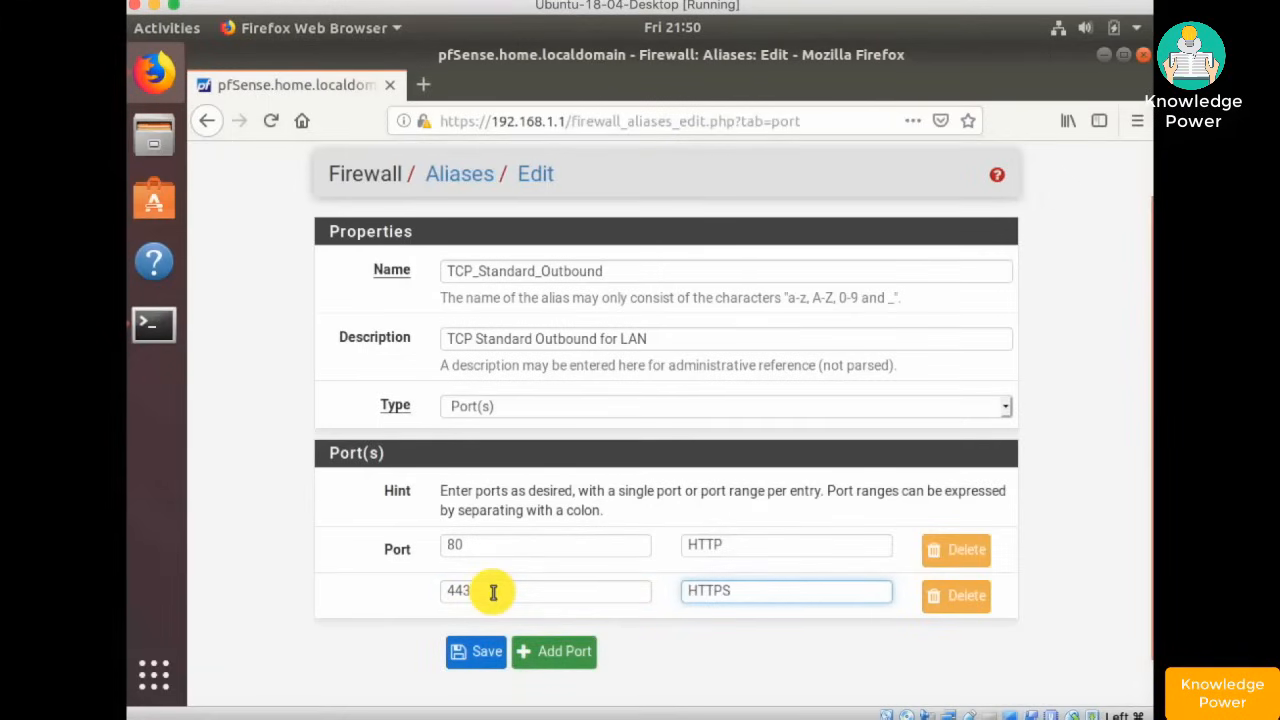
pyautogui.write('HTTPS')
# - Add ports 22 (SSH) and 53 (DNS) and save the alias
pyautogui.click(553, 651)
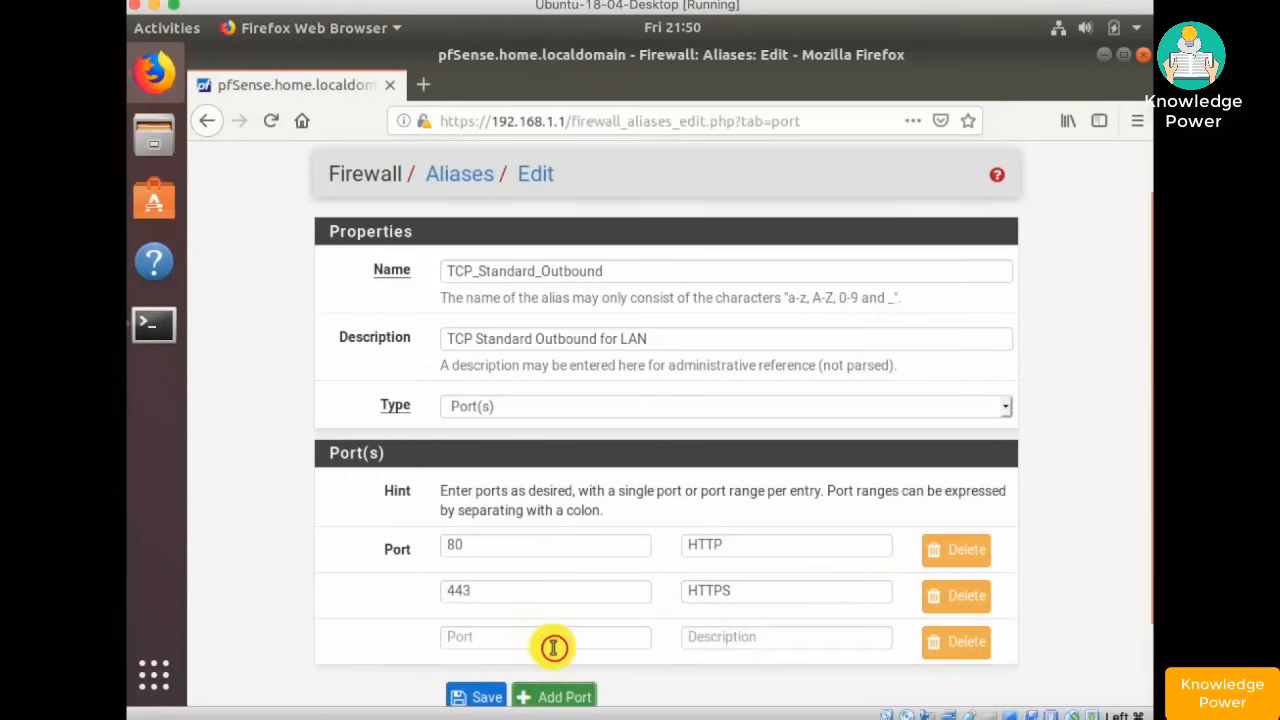
pyautogui.click(530, 640)
pyautogui.write('22')
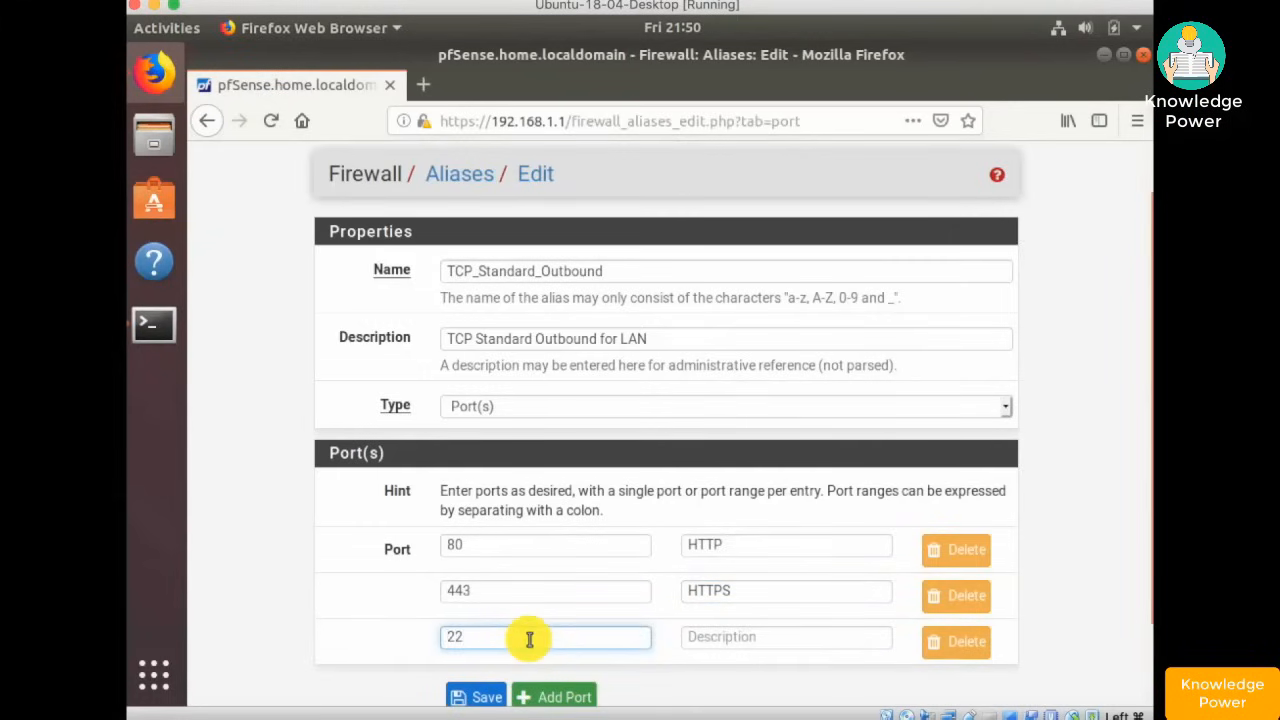
pyautogui.click(706, 638)
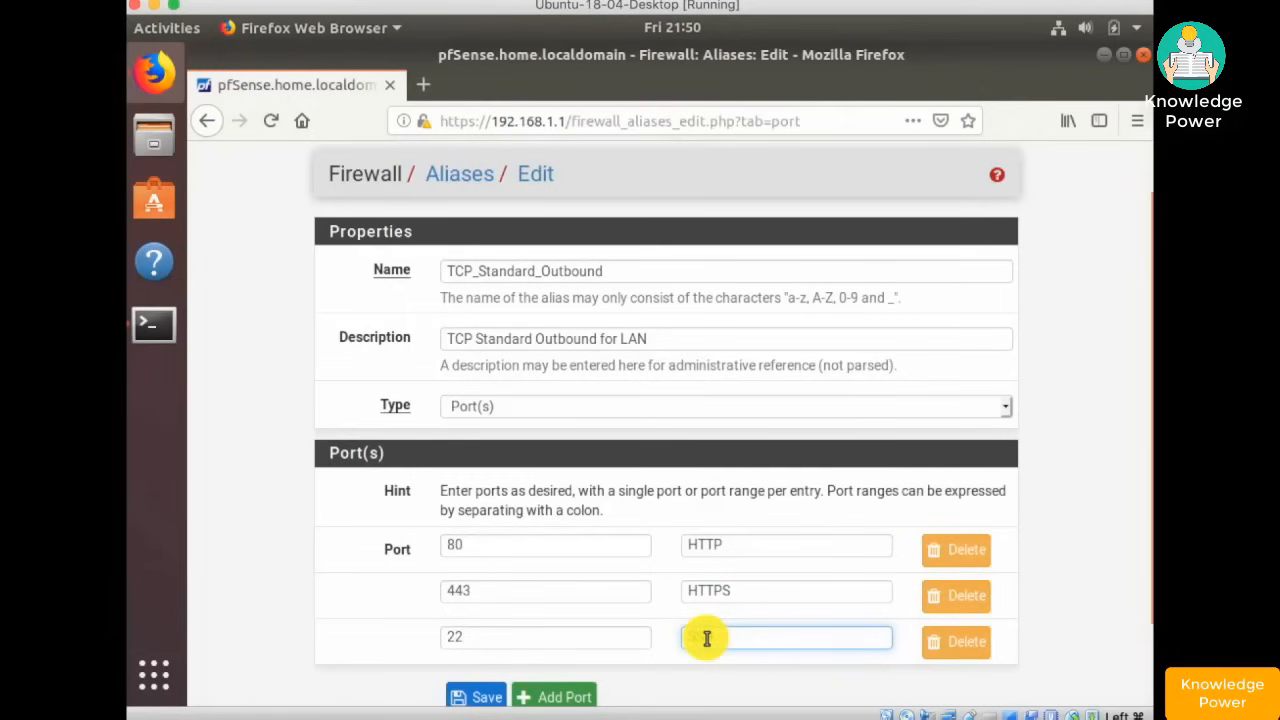
pyautogui.write('SSH')
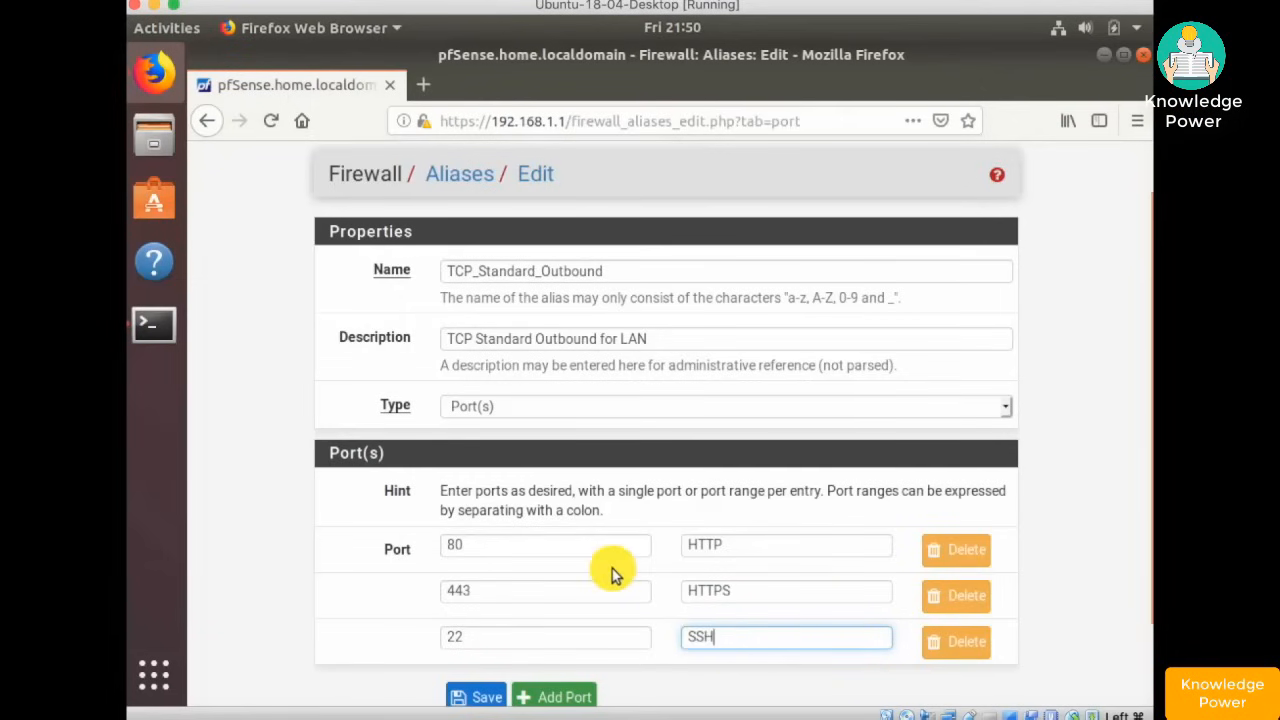
pyautogui.scroll(-2, 612, 573)
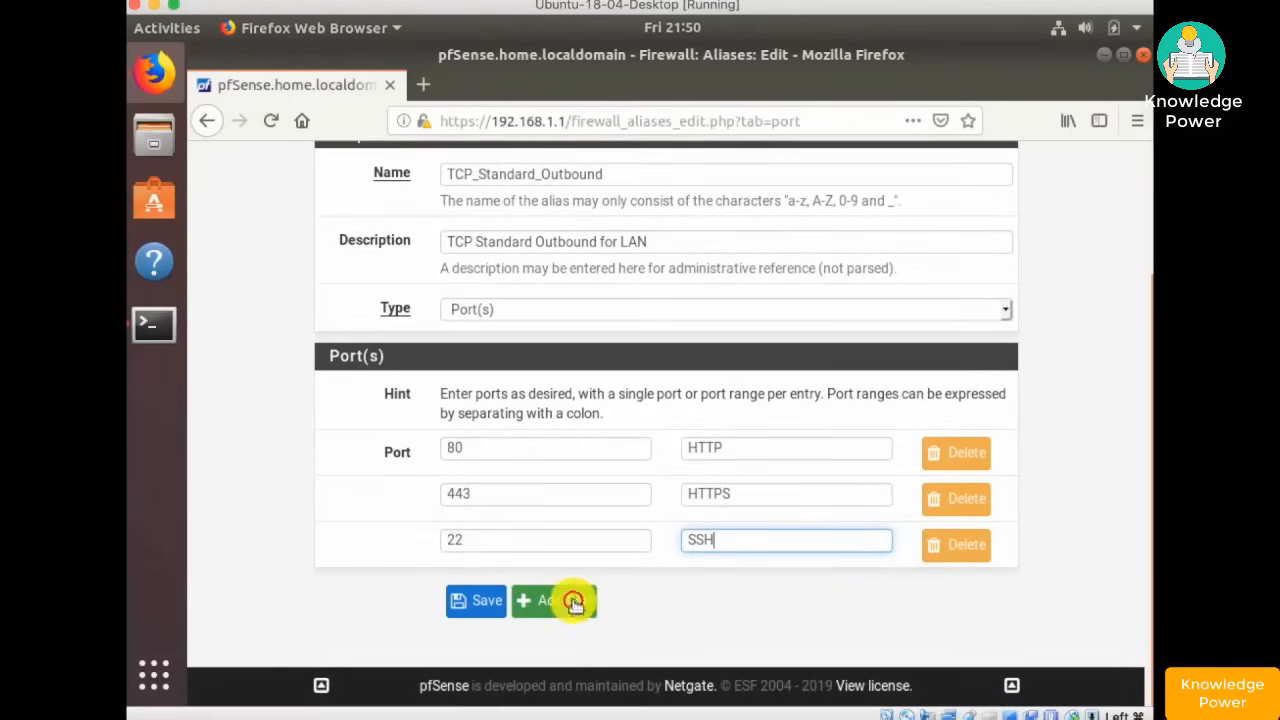
pyautogui.click(573, 601)
pyautogui.click(535, 586)
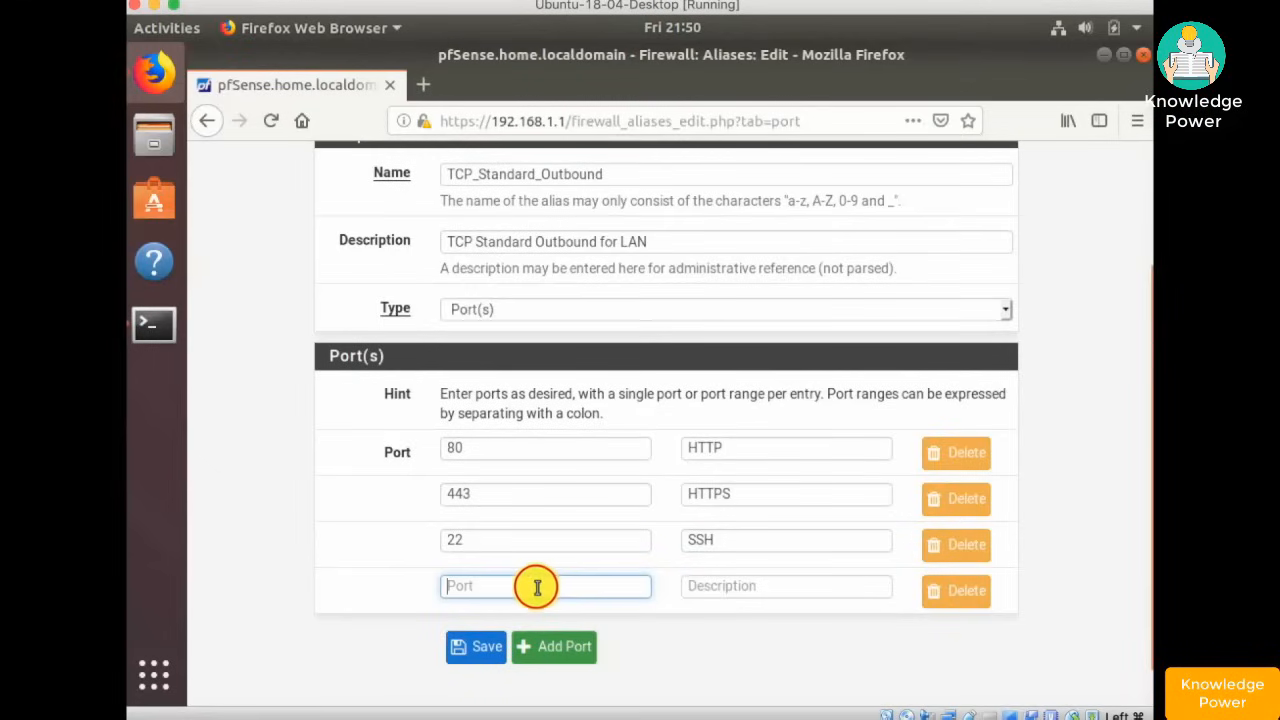
pyautogui.press('Tab')
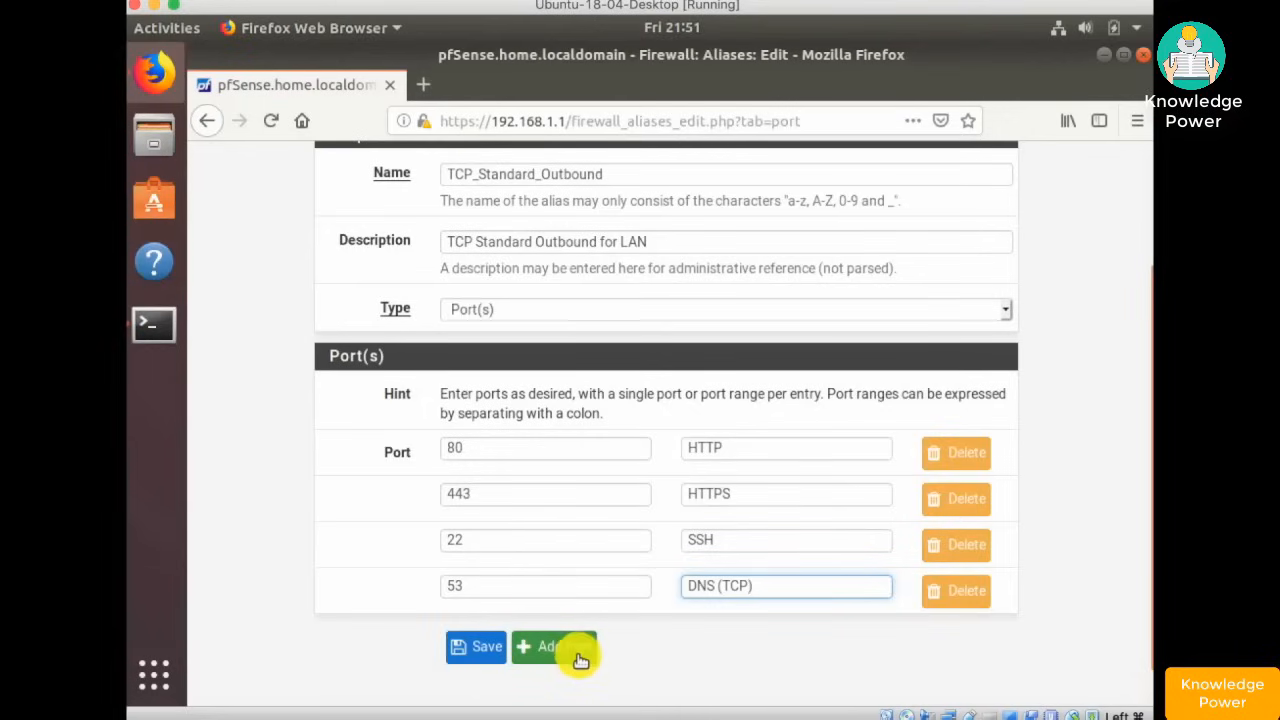
pyautogui.click(478, 648)
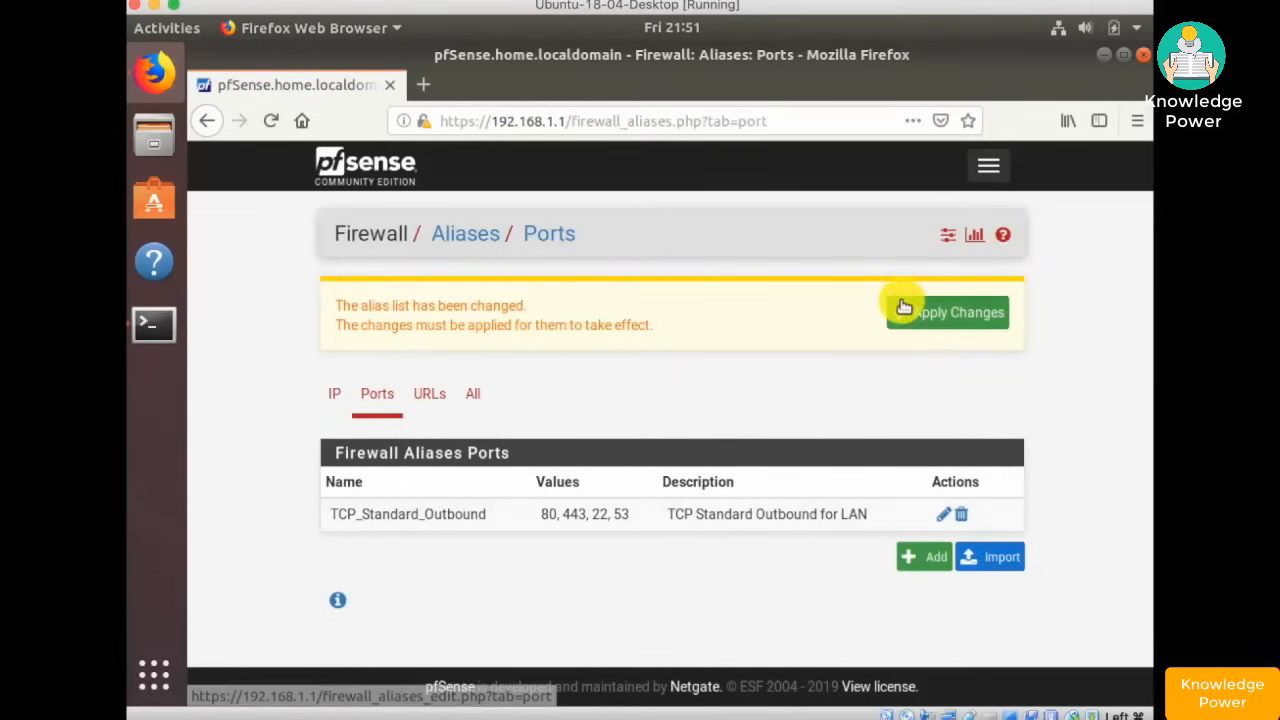
# - Create a UDP_Standard_Out port alias listing 53 (DNS) and 123 (NTP)
pyautogui.click(914, 557)
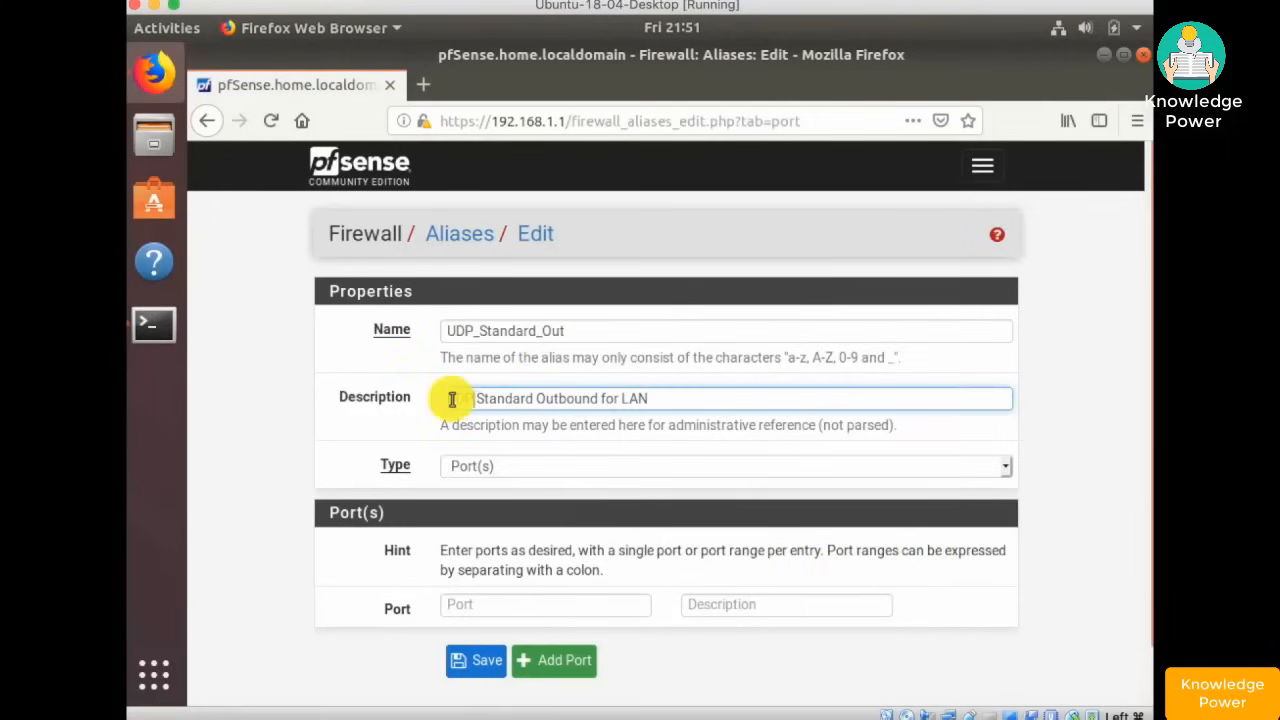
pyautogui.press('Tab')
pyautogui.press('Tab')
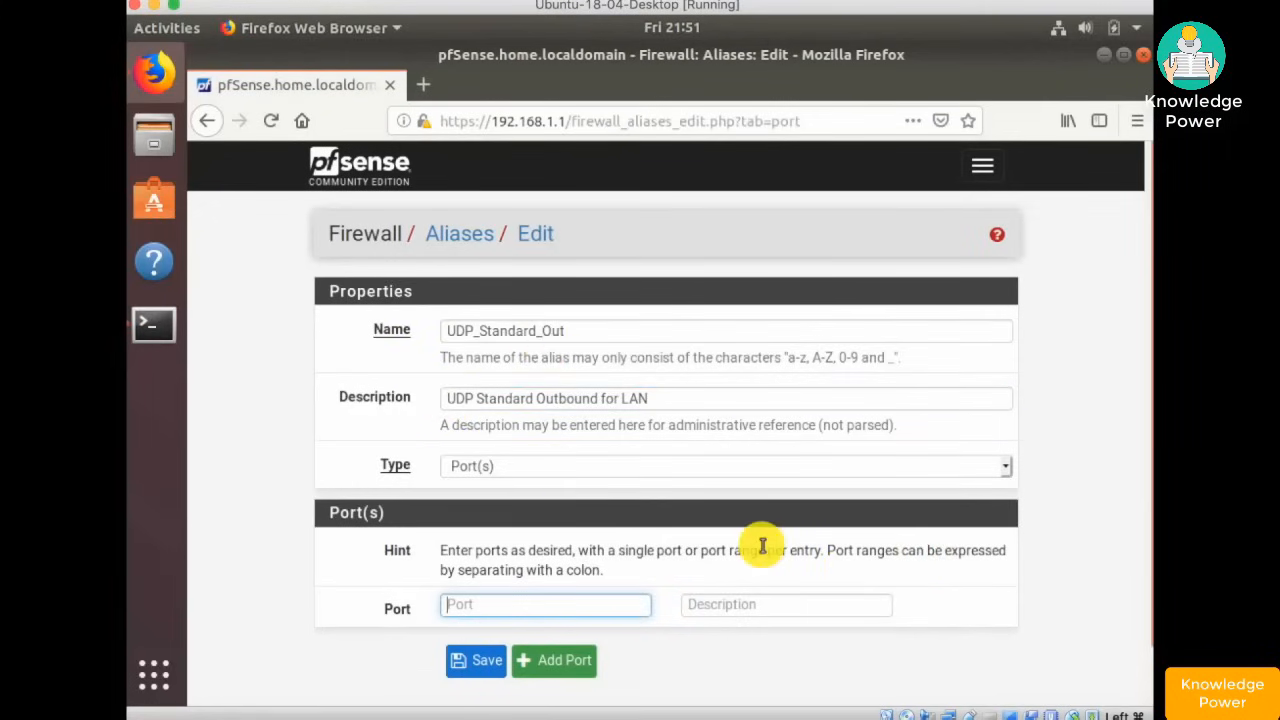
pyautogui.press('Tab')
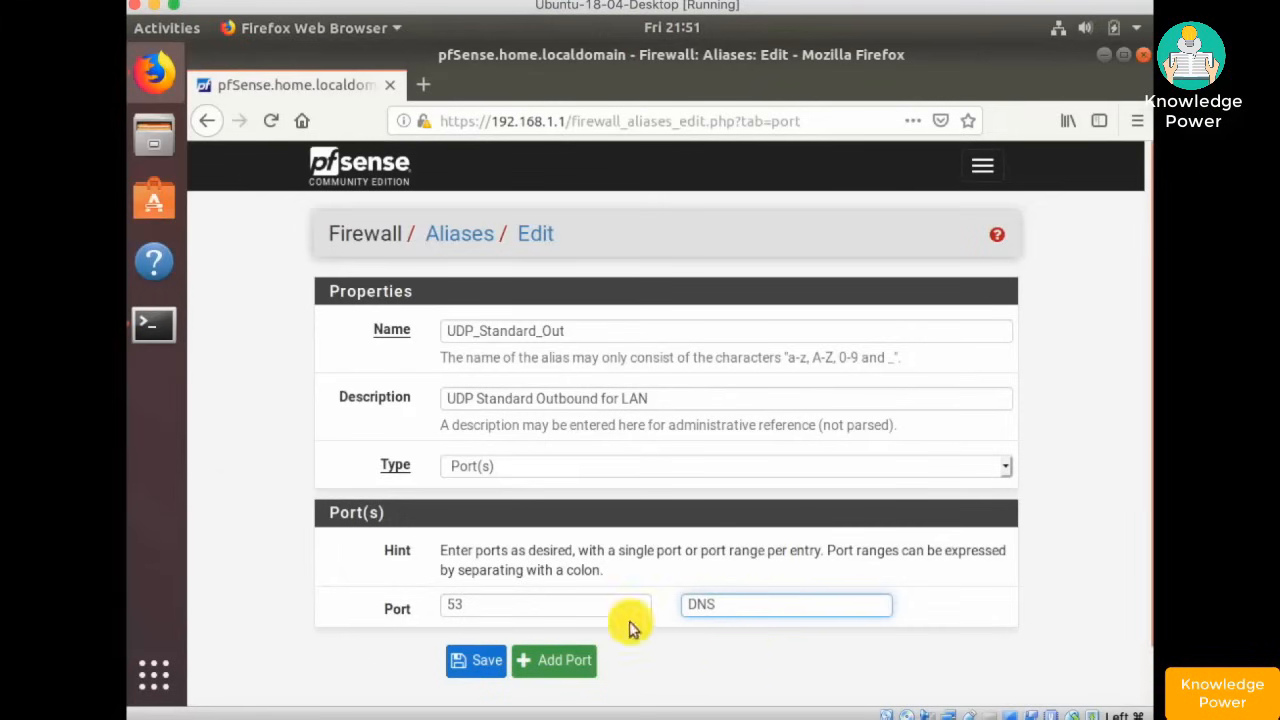
pyautogui.click(546, 660)
pyautogui.click(506, 656)
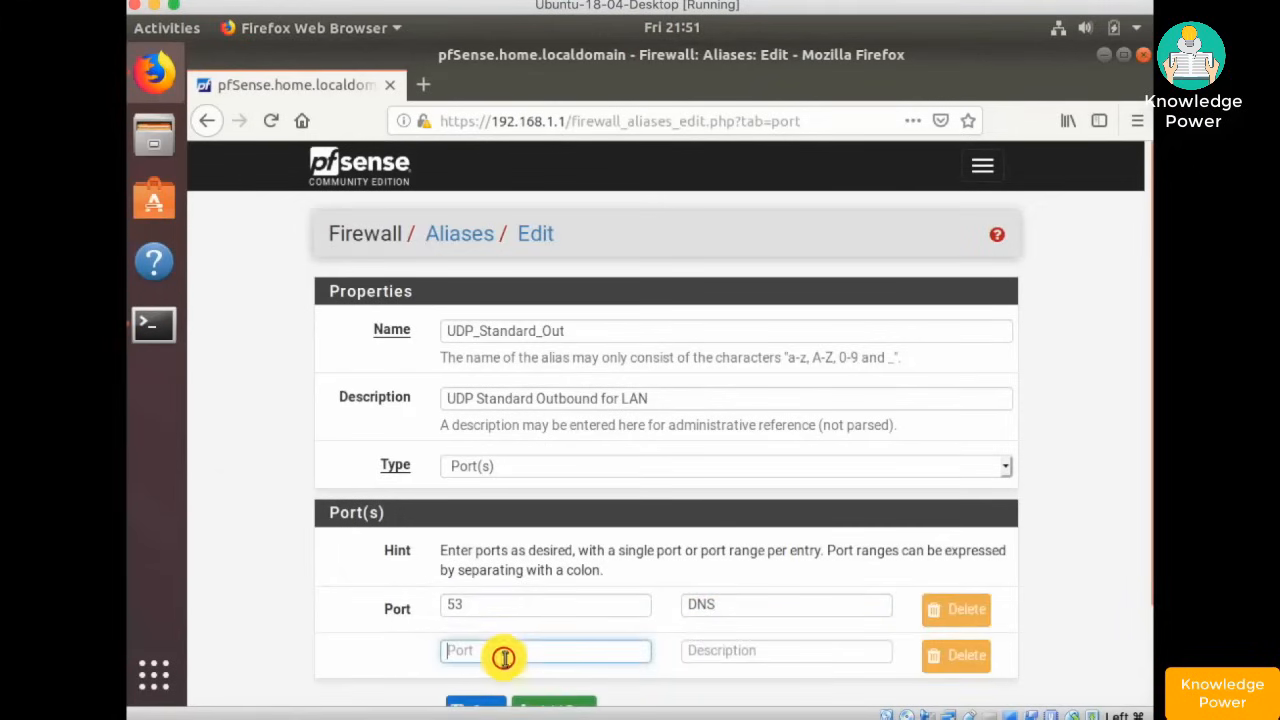
pyautogui.write('123')
pyautogui.click(697, 652)
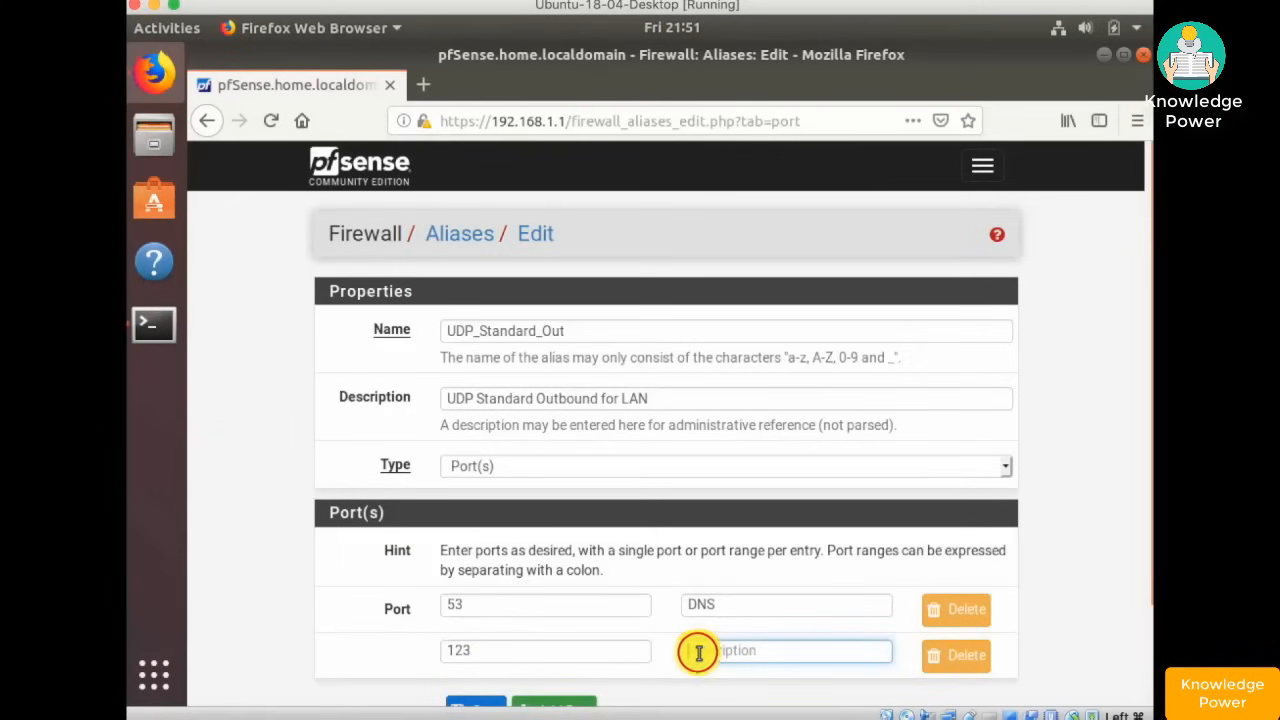
pyautogui.write('NTP')
# - Save the UDP_Standard_Out alias and apply the alias changes
pyautogui.scroll(-2, 738, 579)
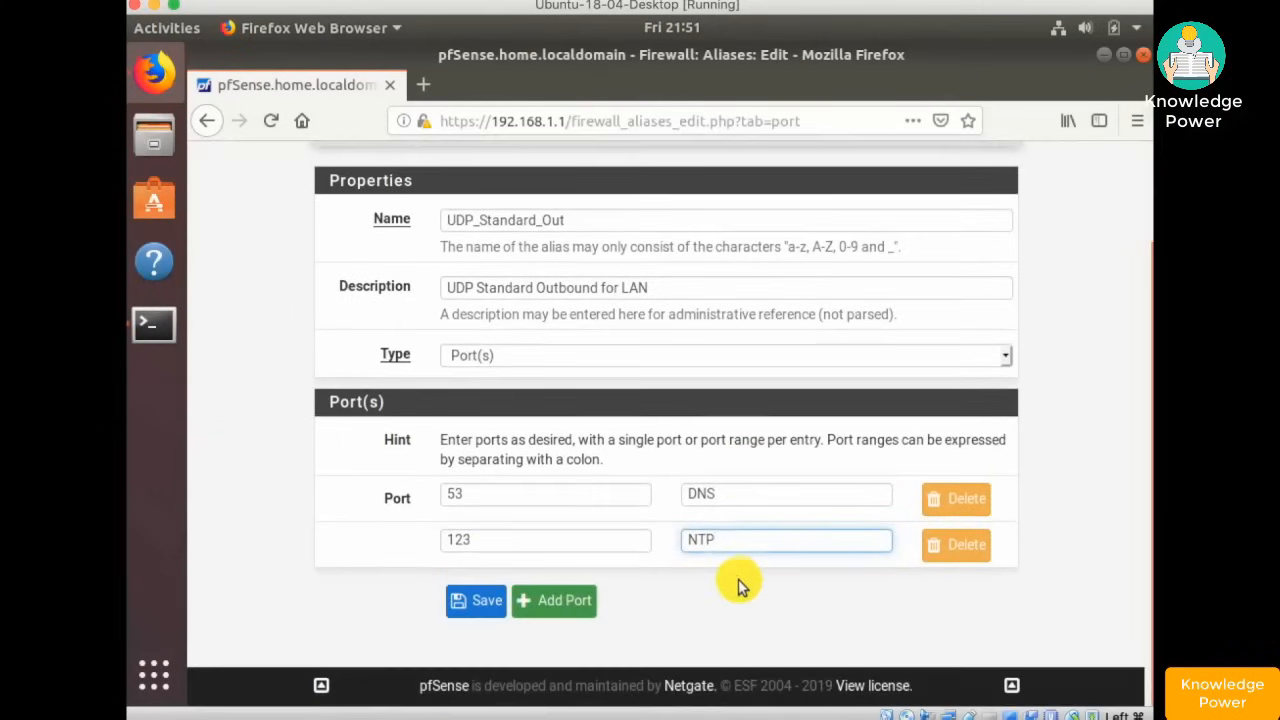
pyautogui.click(474, 602)
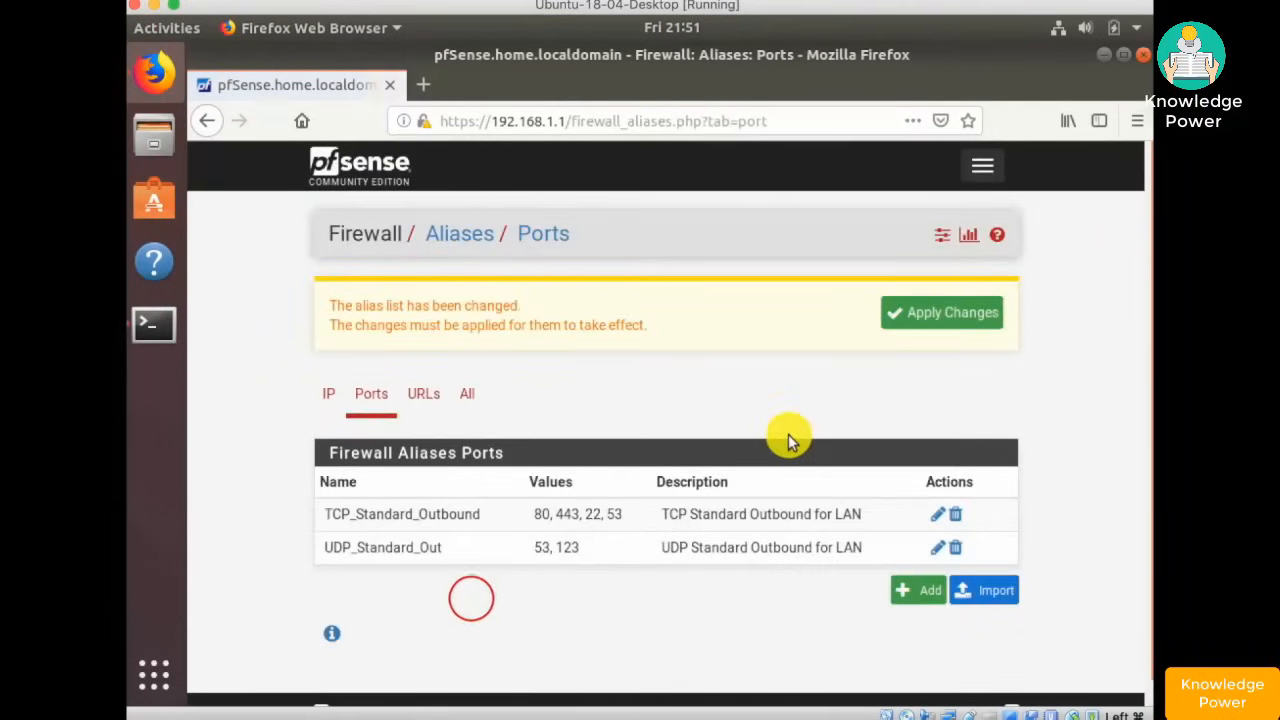
pyautogui.click(938, 320)
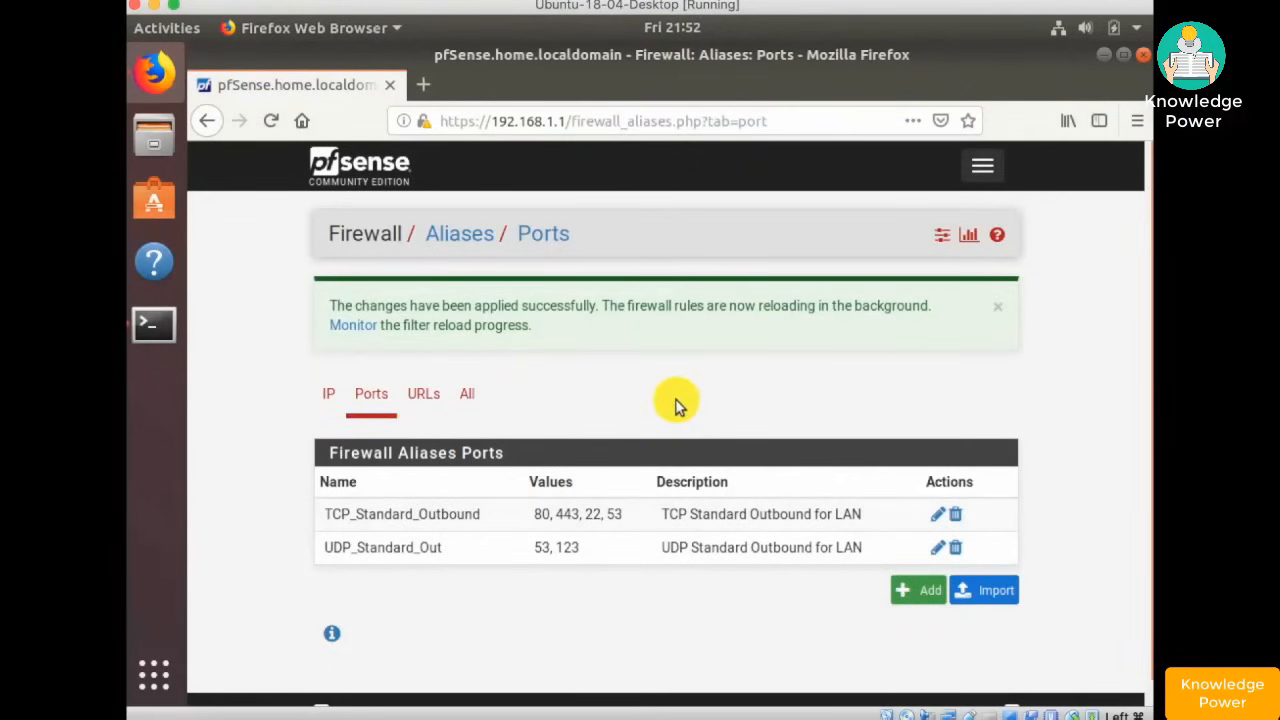
pyautogui.click(986, 168)
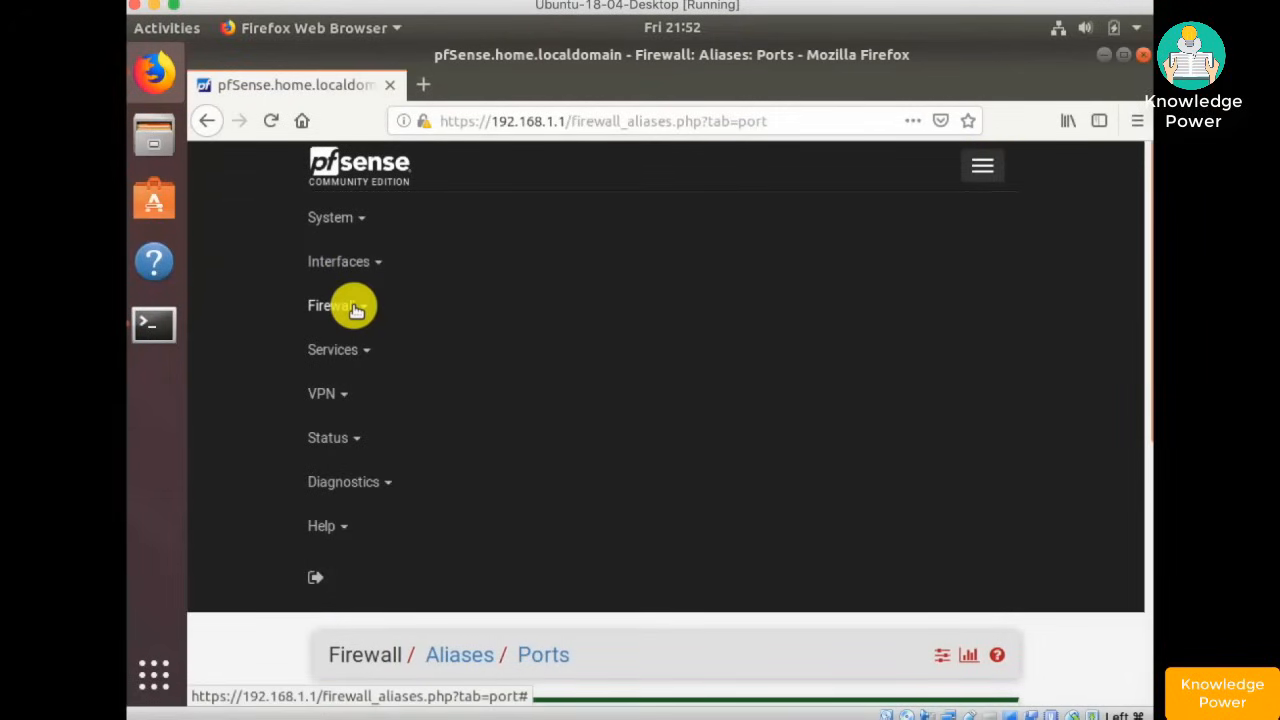
# - Go to Firewall > Rules and select the LAN tab to list its anti-lockout and default allow rules
pyautogui.click(986, 170)
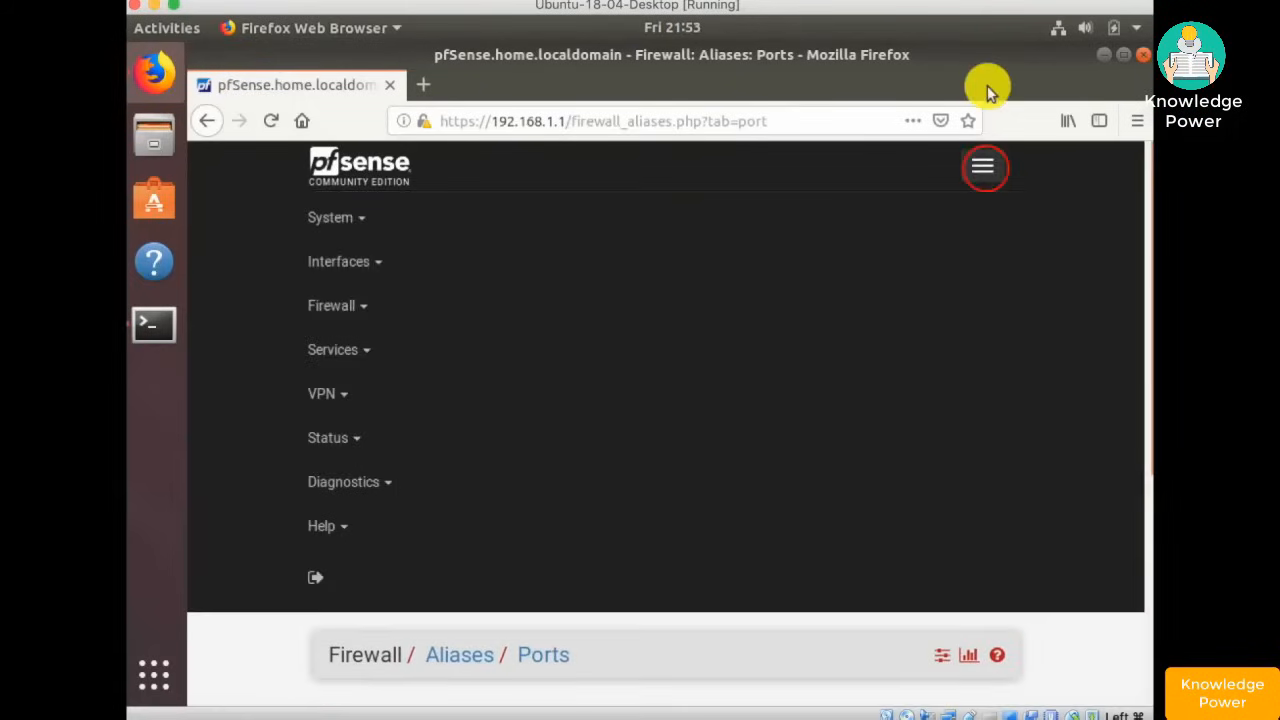
pyautogui.click(340, 307)
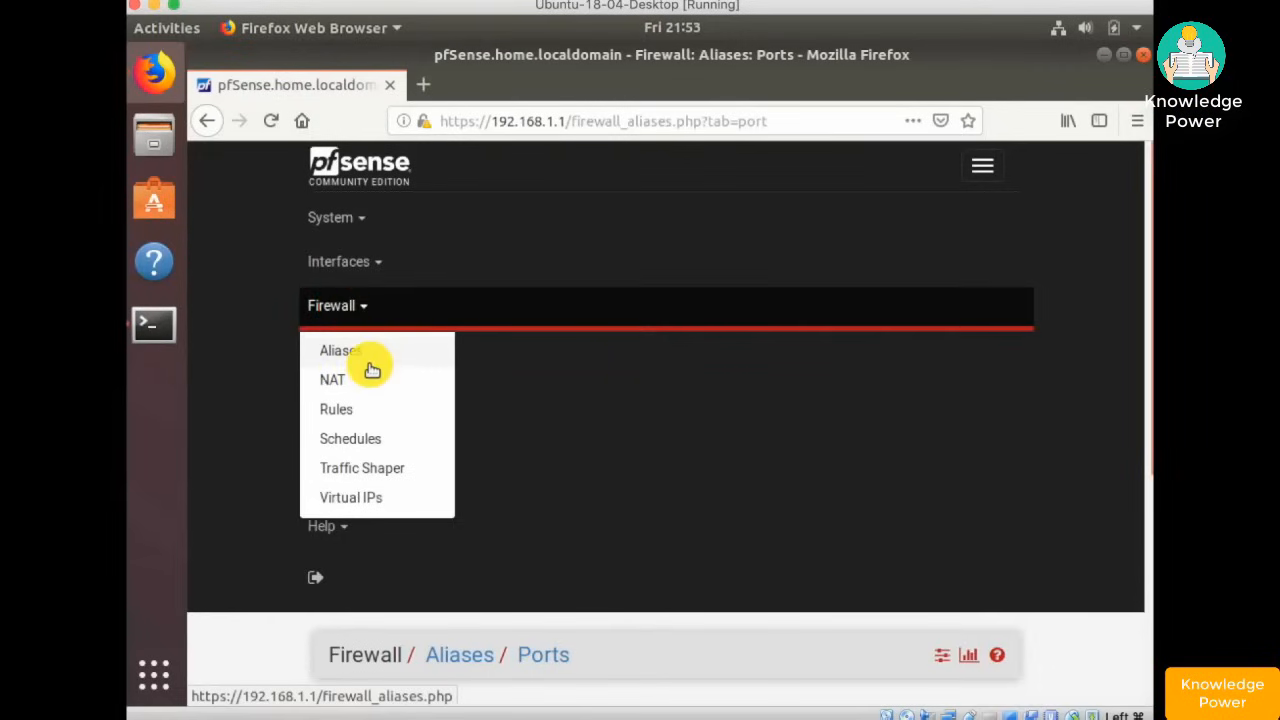
pyautogui.click(338, 409)
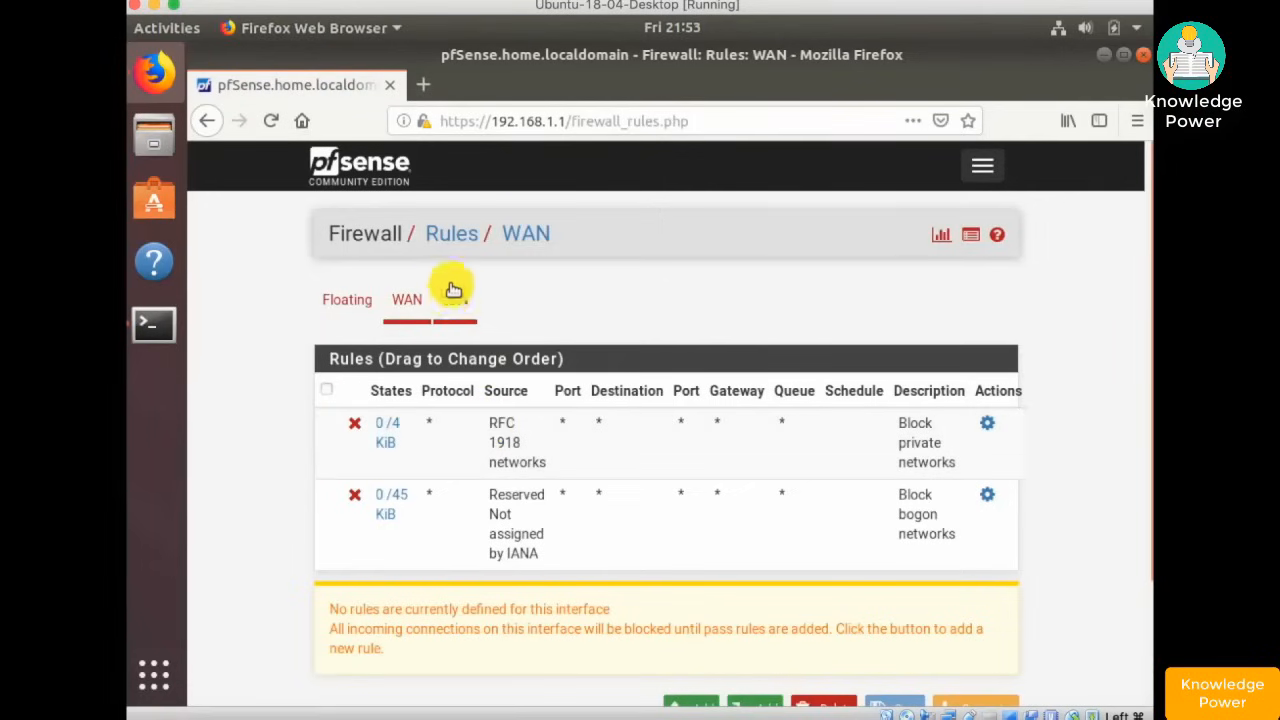
pyautogui.click(455, 300)
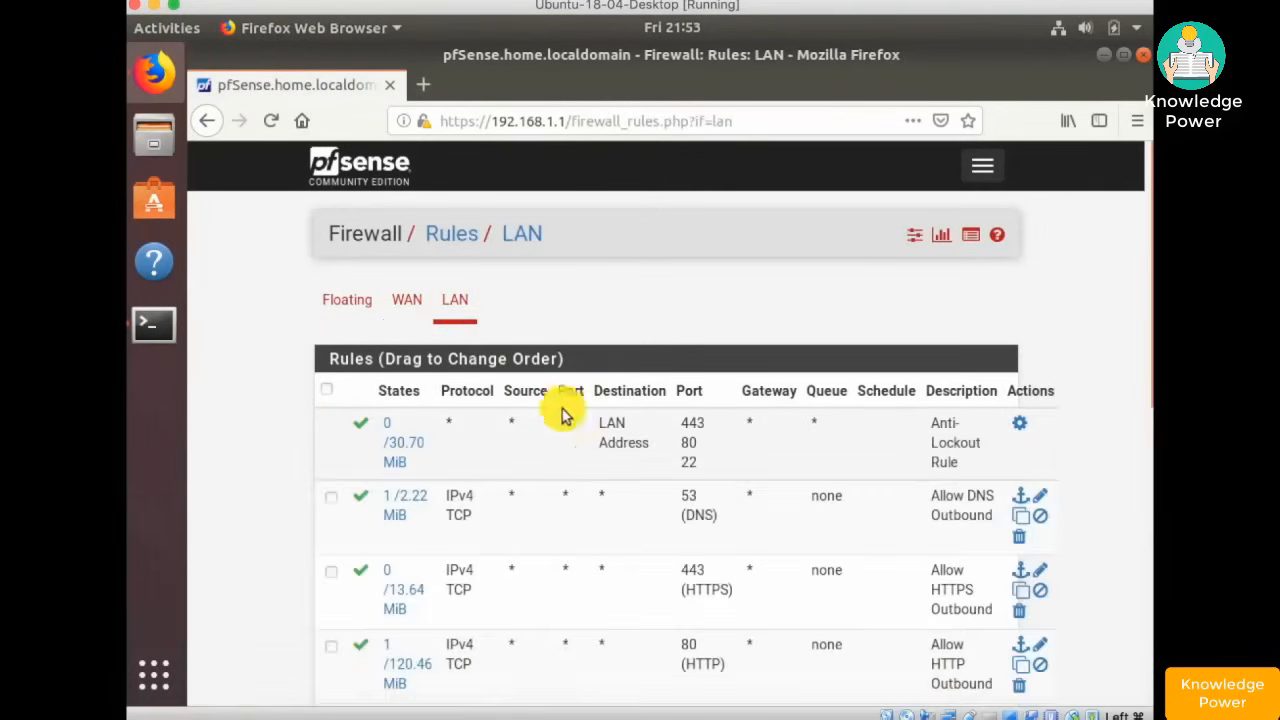
pyautogui.scroll(-2, 755, 370)
pyautogui.scroll(-1, 755, 370)
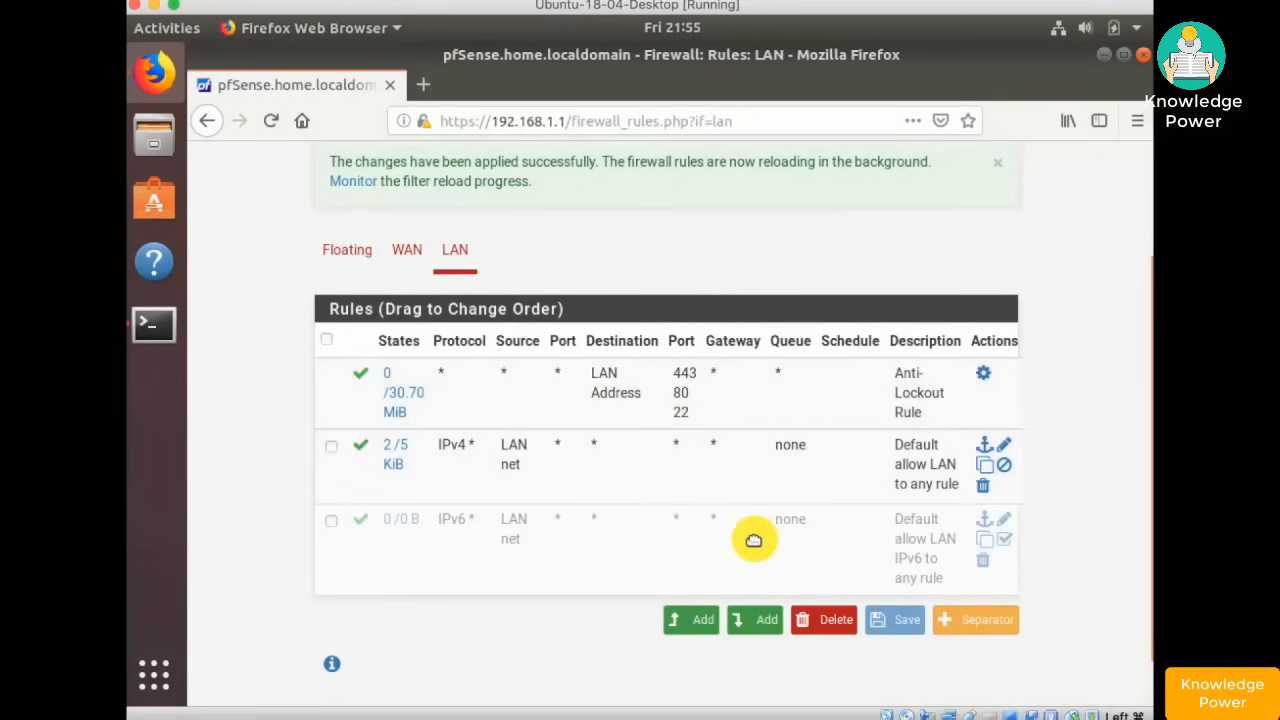
# - Start a new LAN rule with destination port alias TCP_Standard_Outbound
pyautogui.click(694, 618)
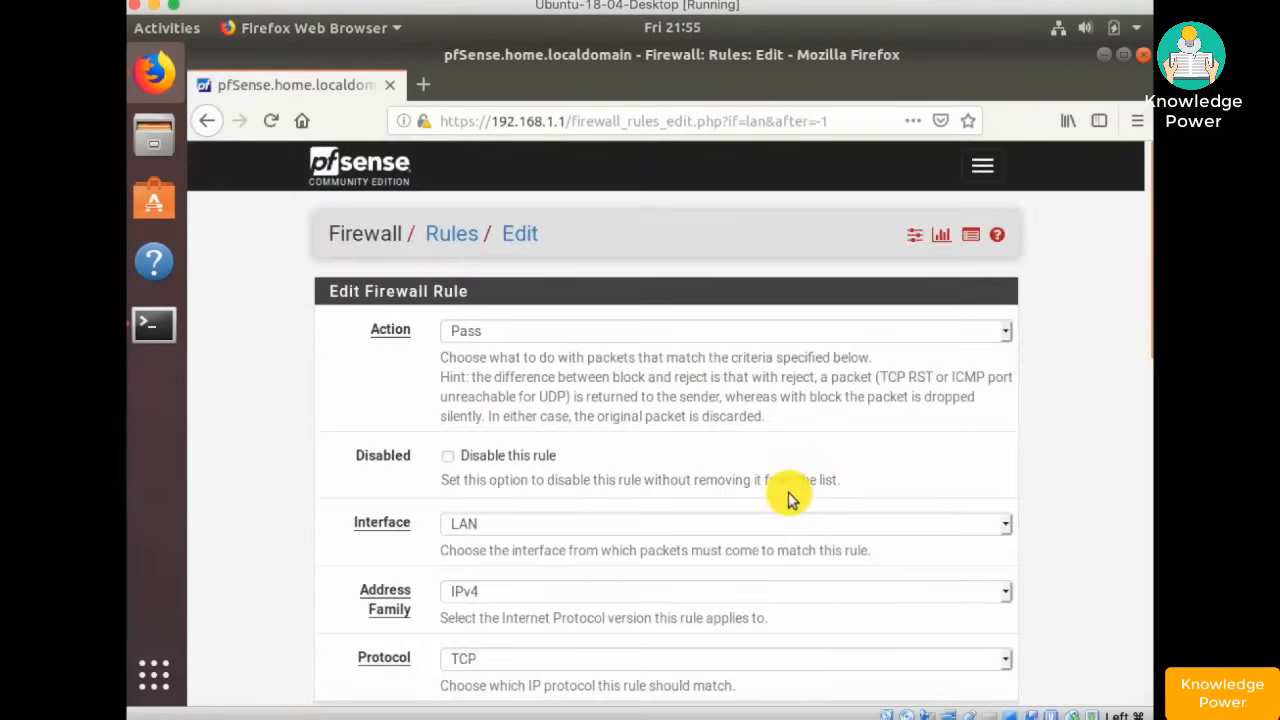
pyautogui.scroll(-2, 787, 500)
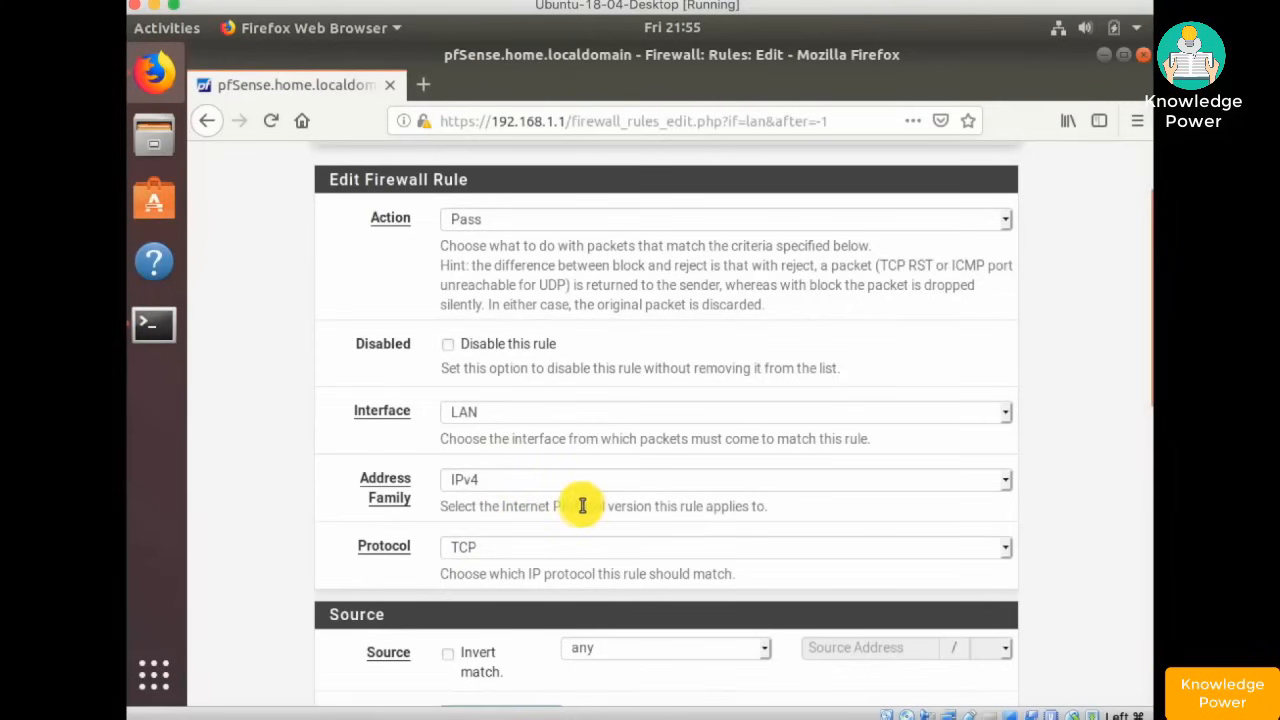
pyautogui.scroll(-3, 584, 503)
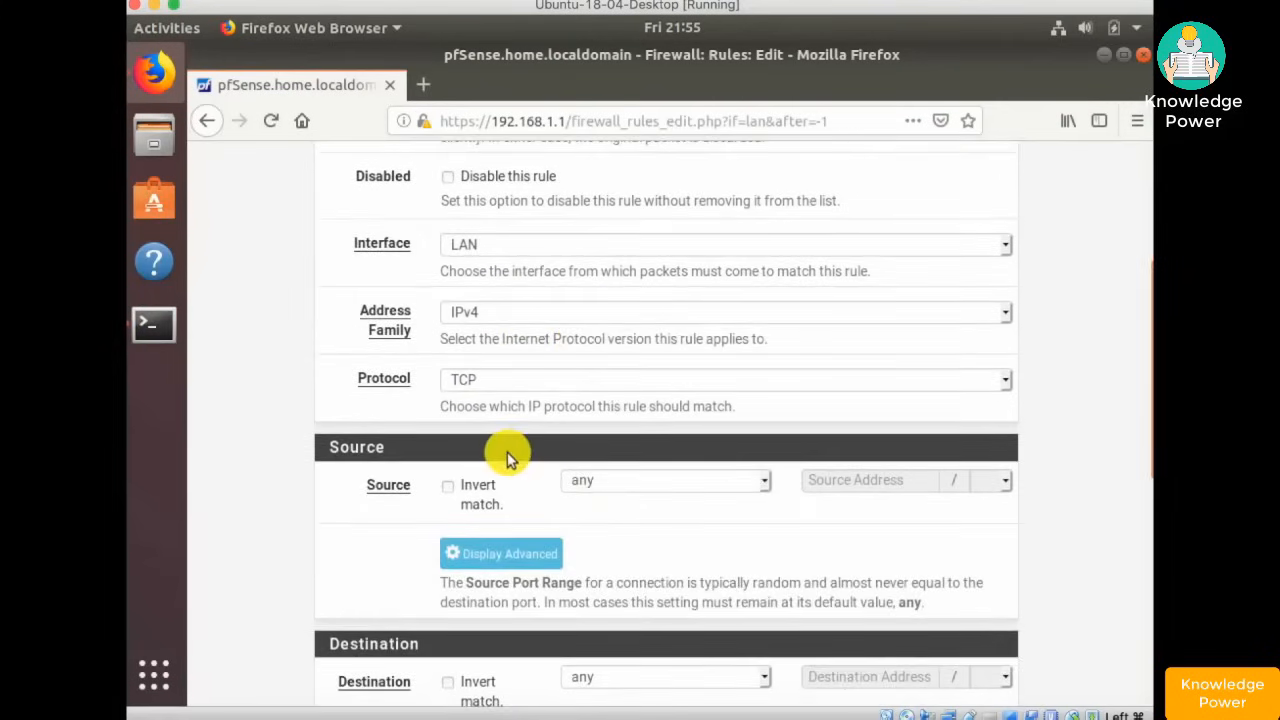
pyautogui.scroll(-10, 507, 457)
pyautogui.scroll(5, 506, 451)
pyautogui.click(594, 488)
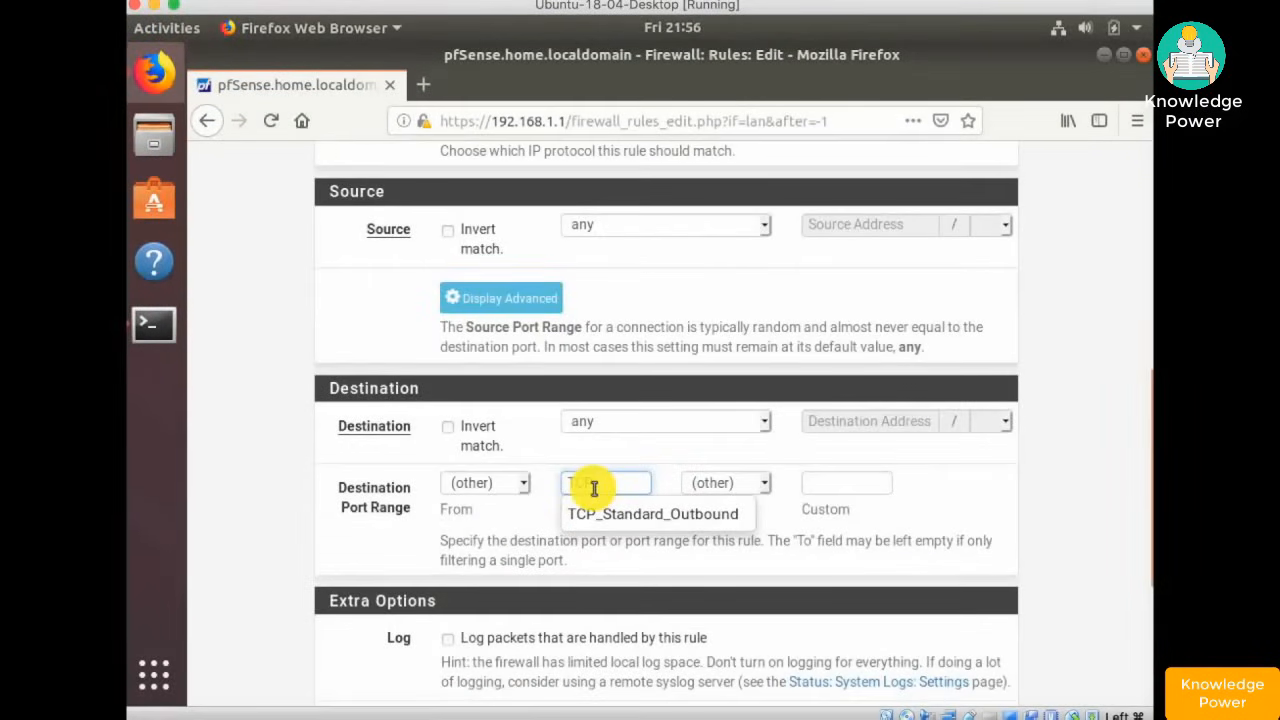
pyautogui.write('TCP')
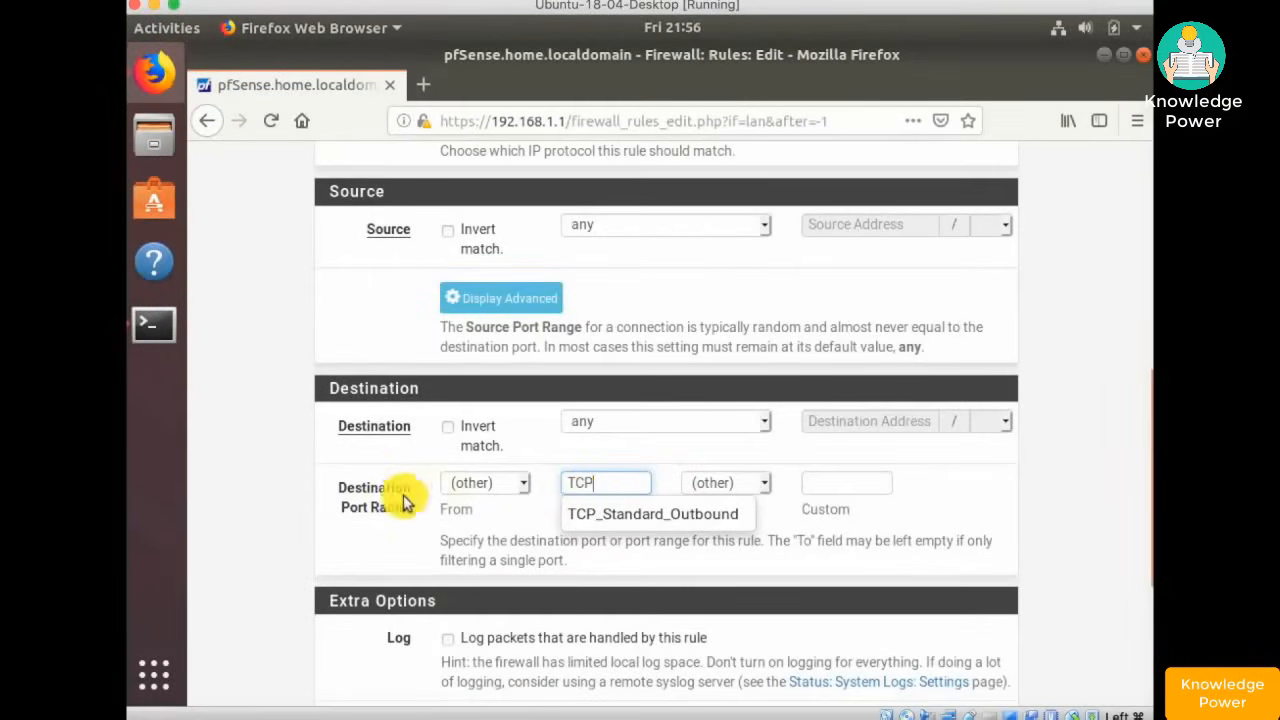
pyautogui.click(620, 521)
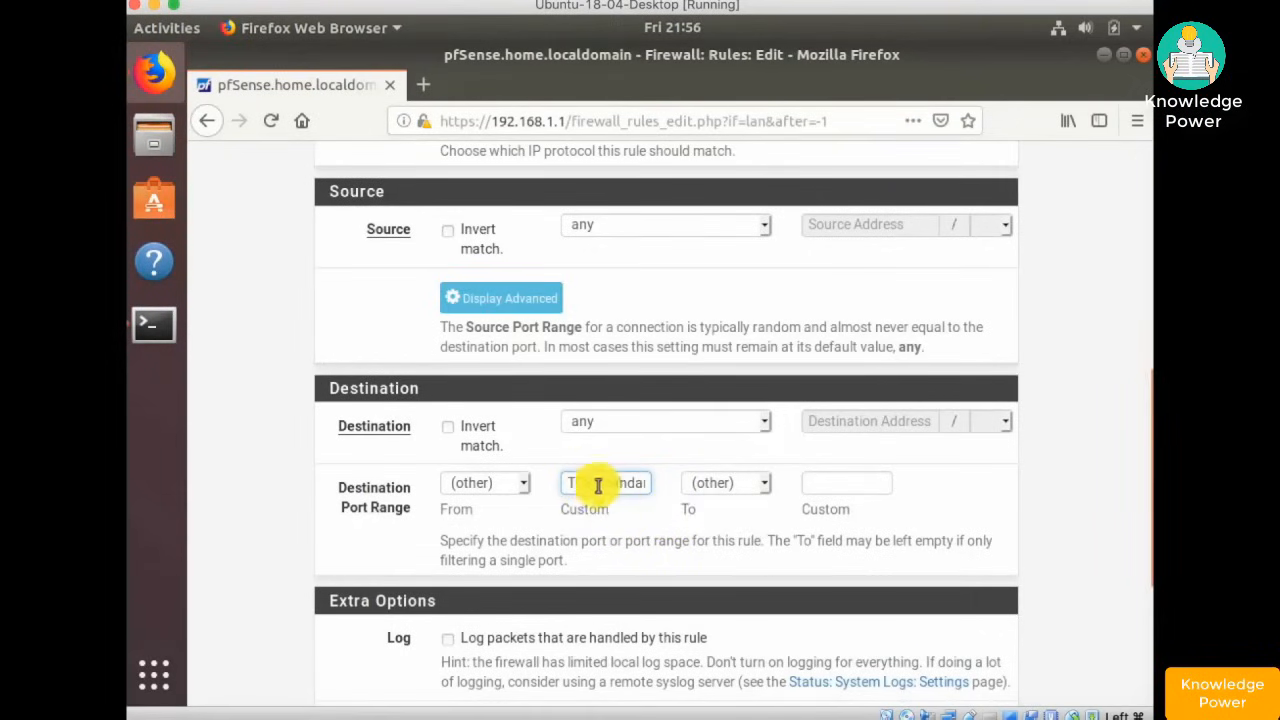
# - Describe the rule as 'TCP Standard Outbound for LAN', save it, and apply the changes
pyautogui.scroll(-5, 630, 530)
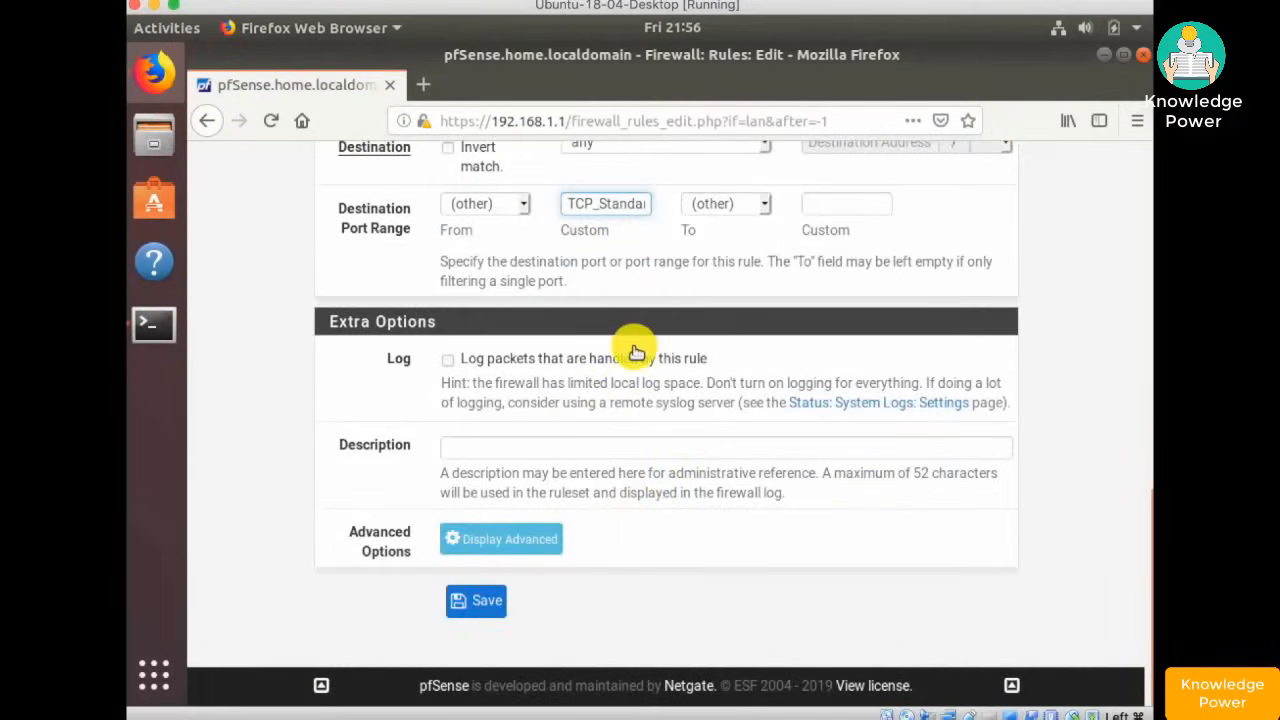
pyautogui.scroll(3, 629, 340)
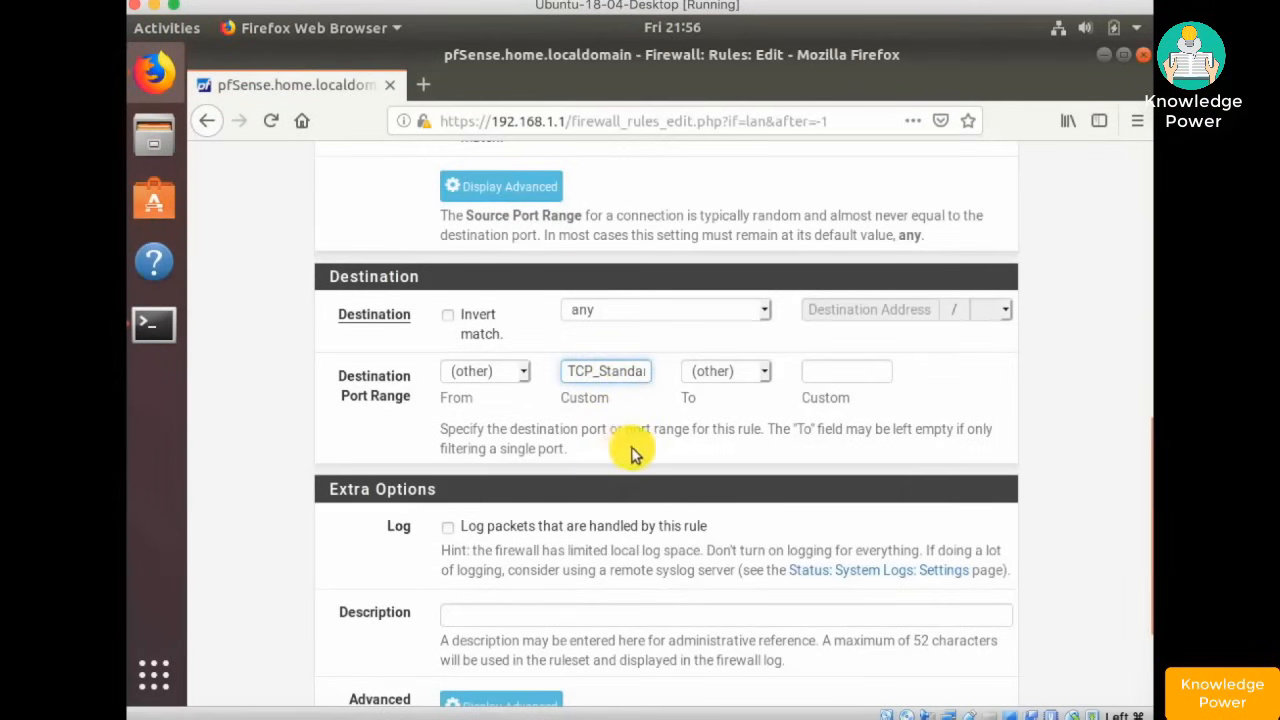
pyautogui.scroll(-2, 627, 458)
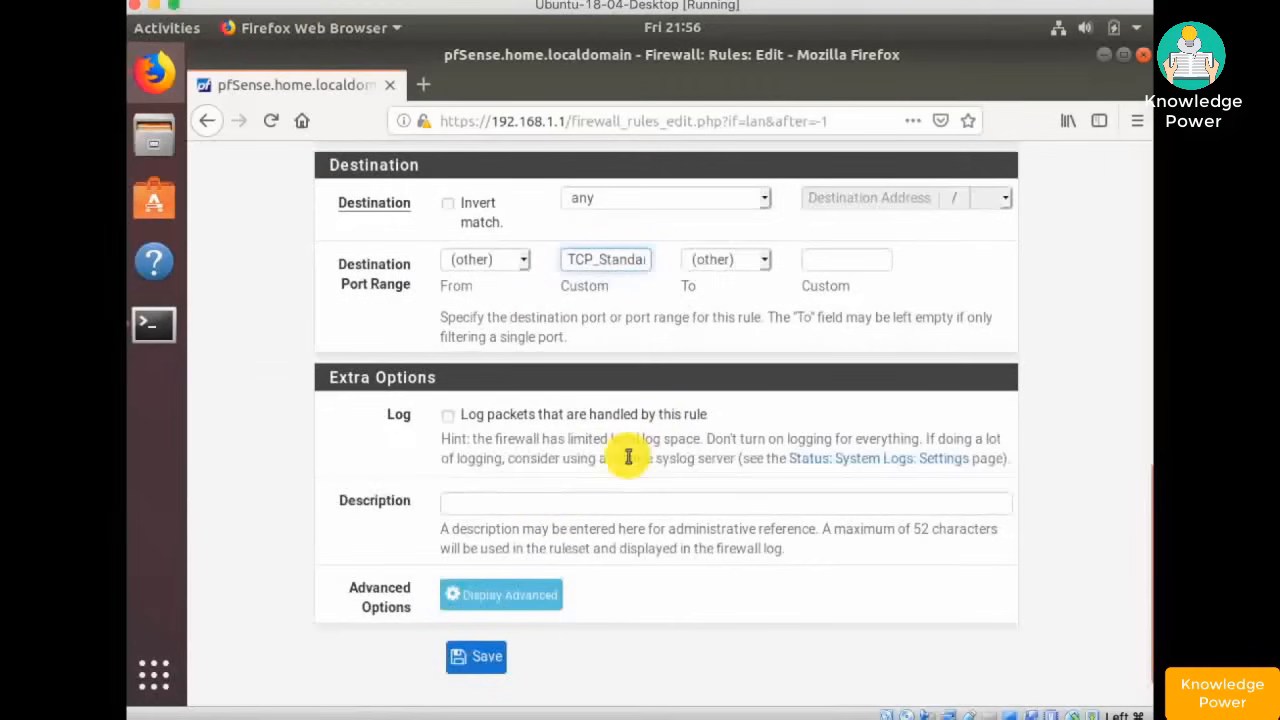
pyautogui.click(530, 500)
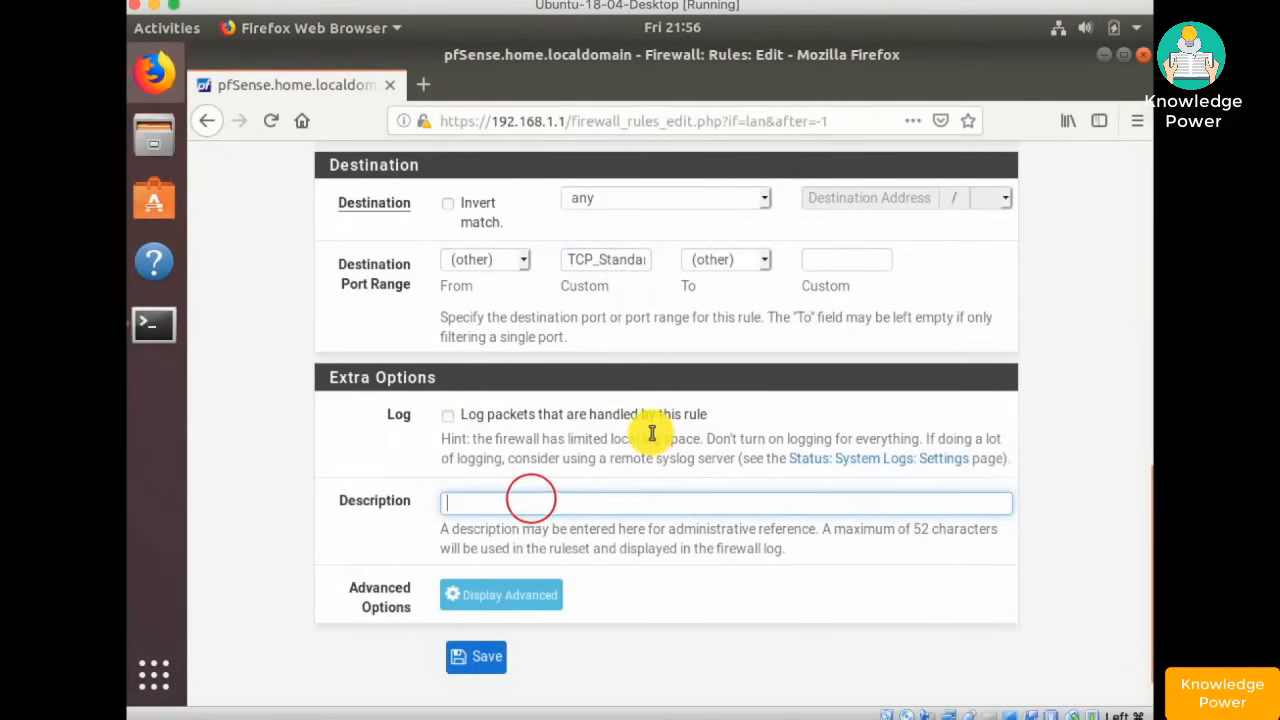
pyautogui.write('TCP')
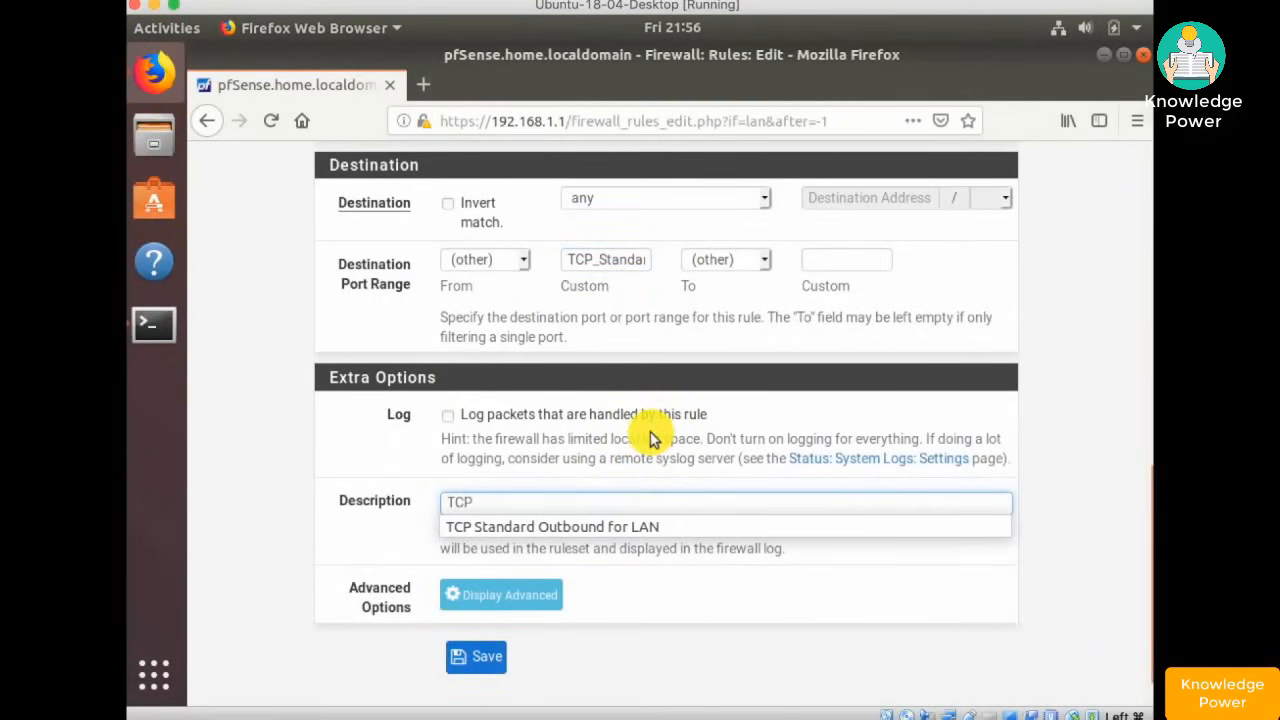
pyautogui.click(623, 526)
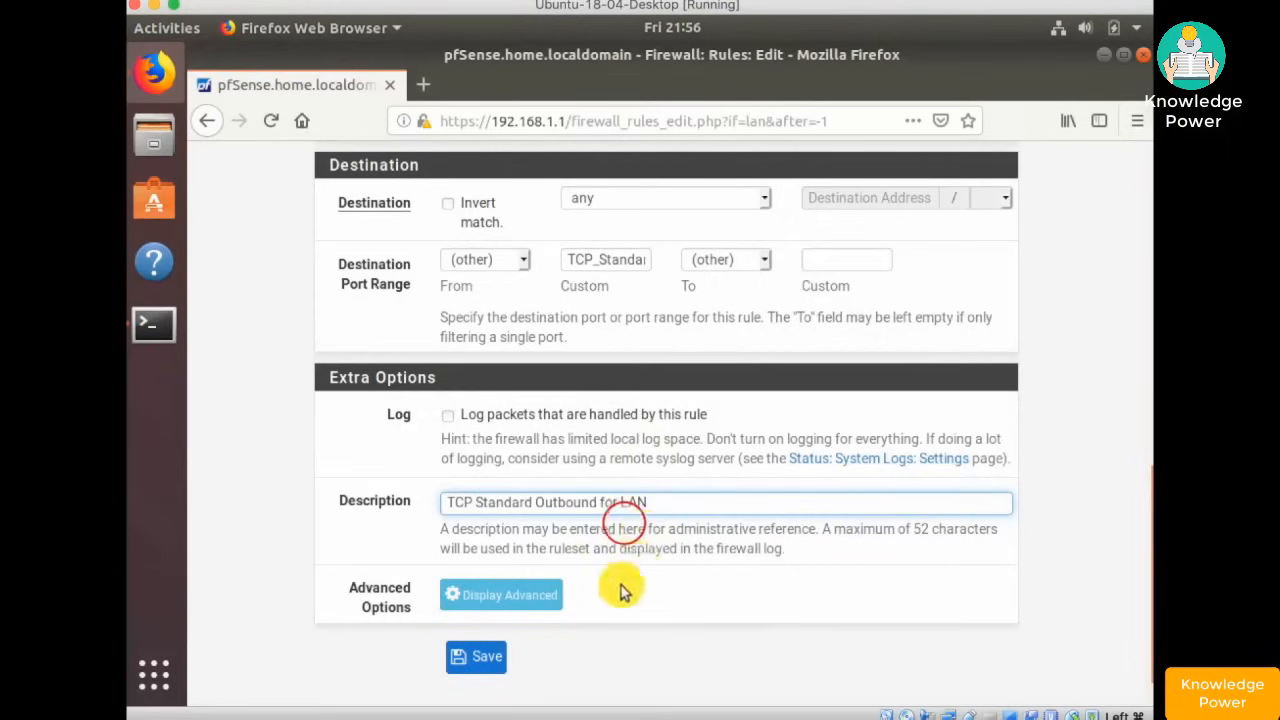
pyautogui.click(482, 657)
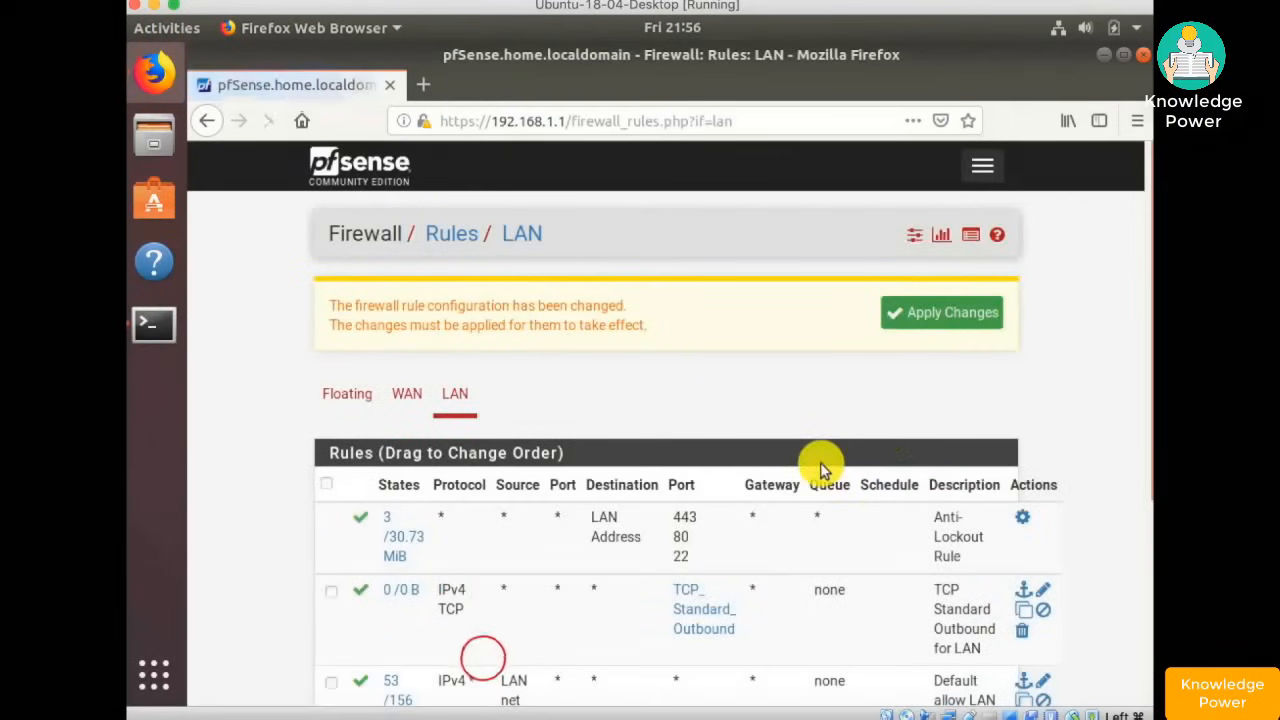
pyautogui.click(940, 312)
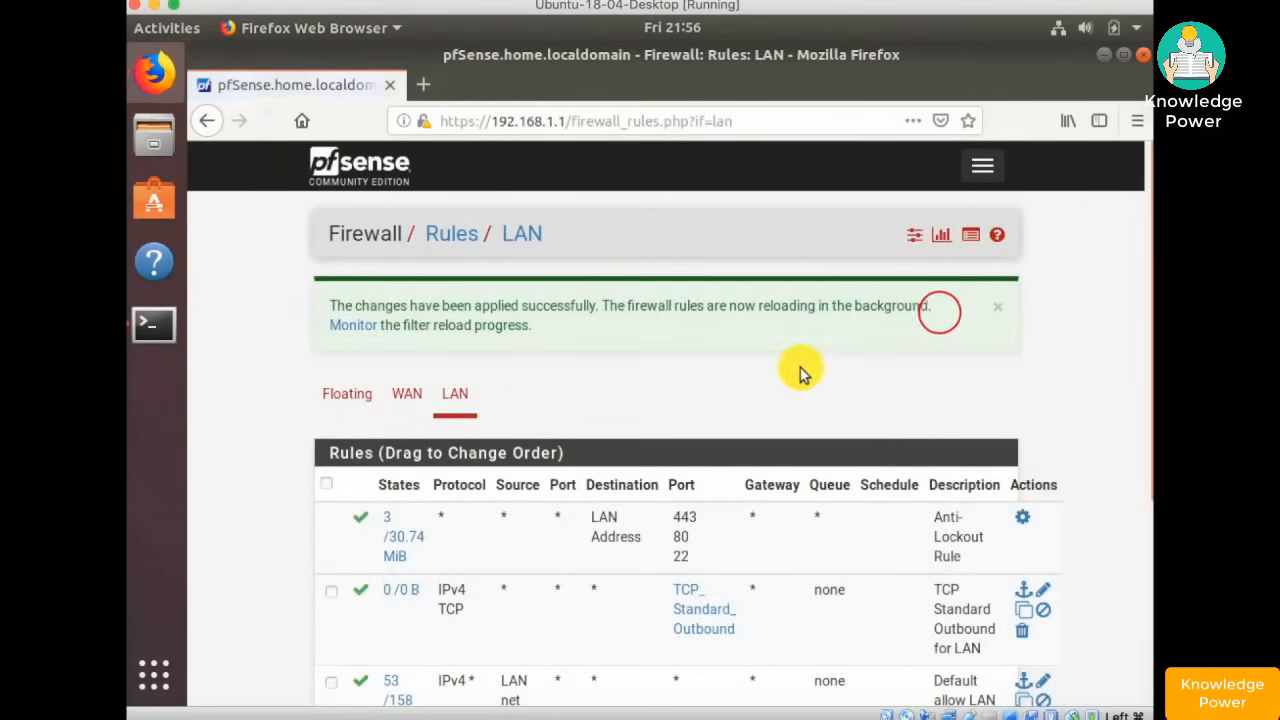
pyautogui.scroll(-3, 798, 385)
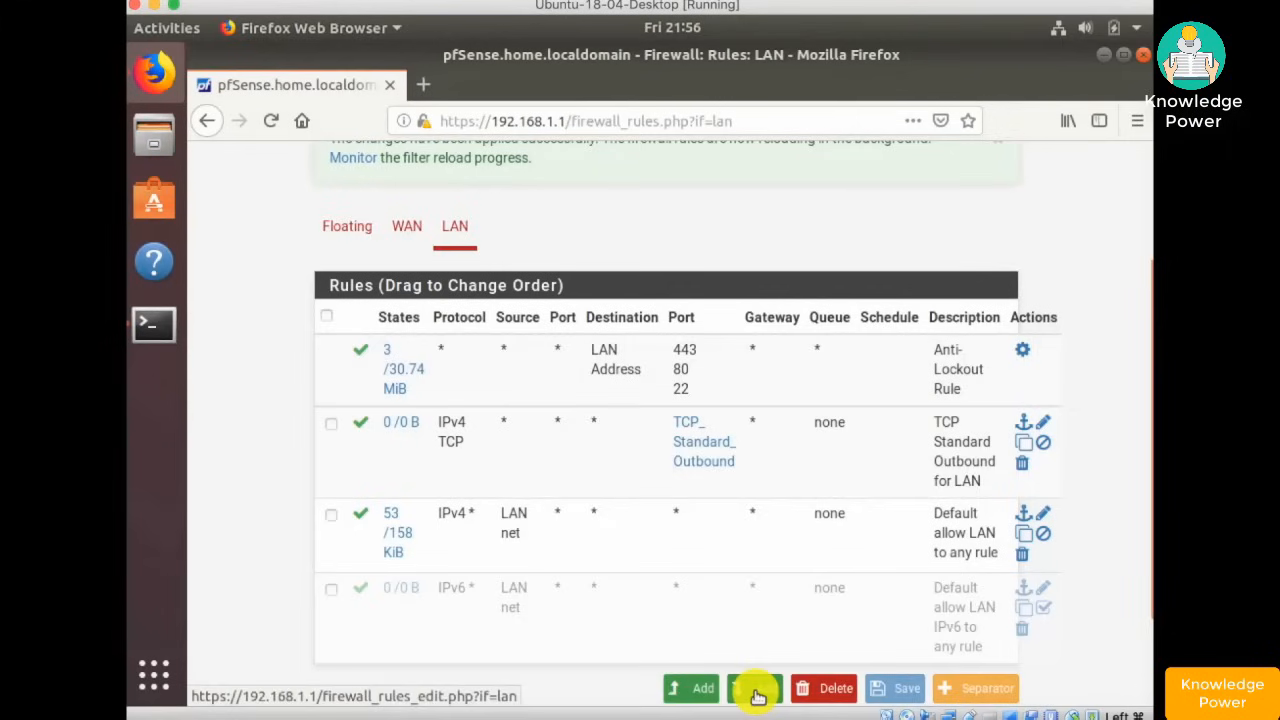
# - Add a new top LAN rule matching UDP to the UDP_Standard_Out port alias
pyautogui.click(684, 690)
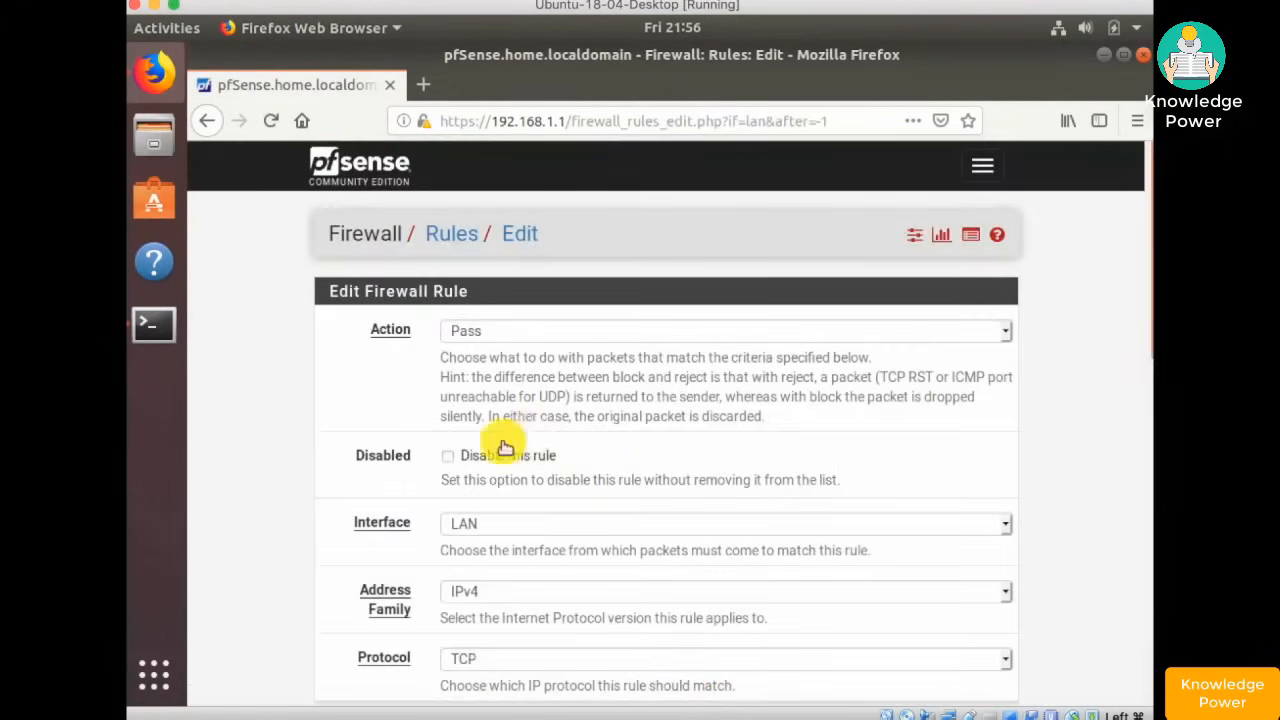
pyautogui.scroll(-5, 586, 449)
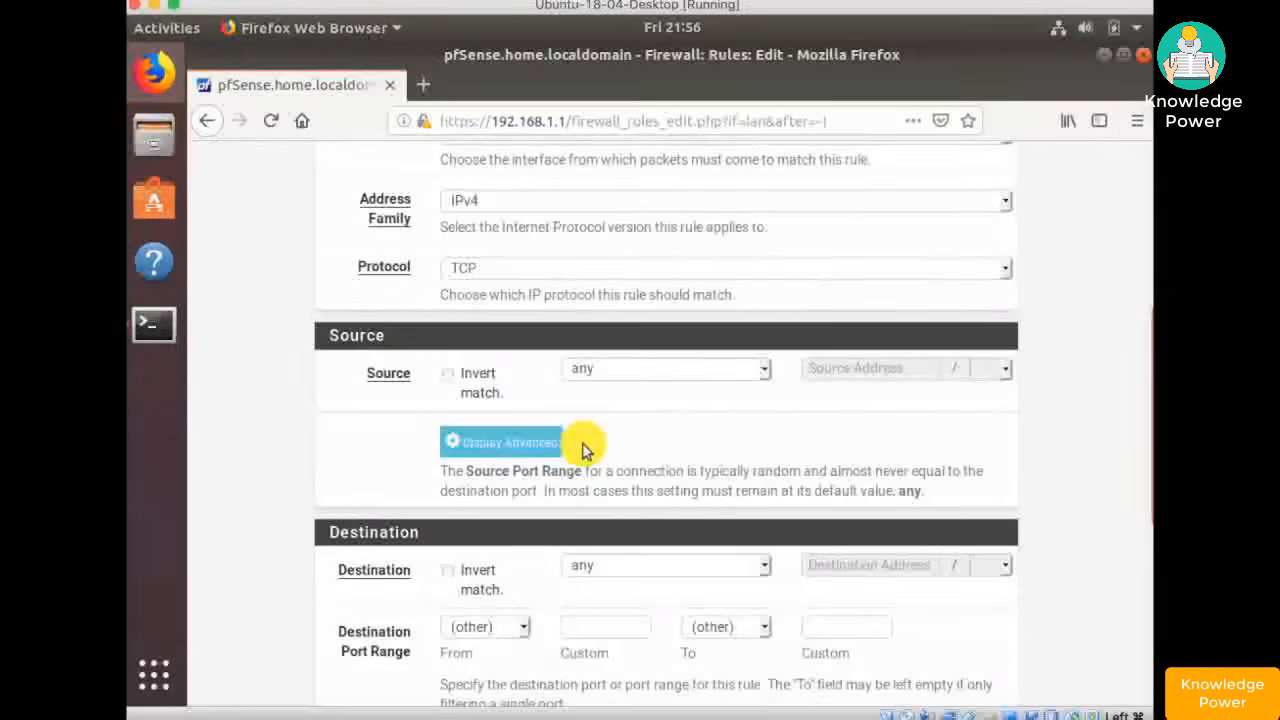
pyautogui.click(488, 272)
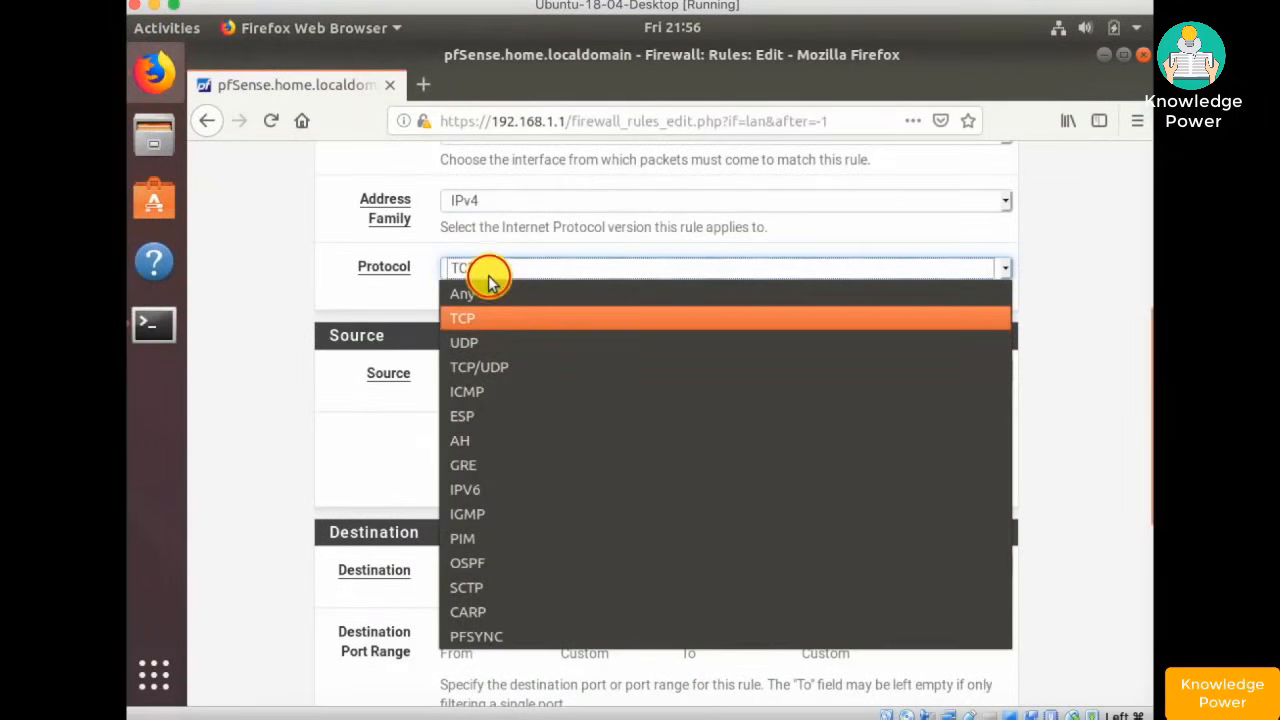
pyautogui.click(479, 342)
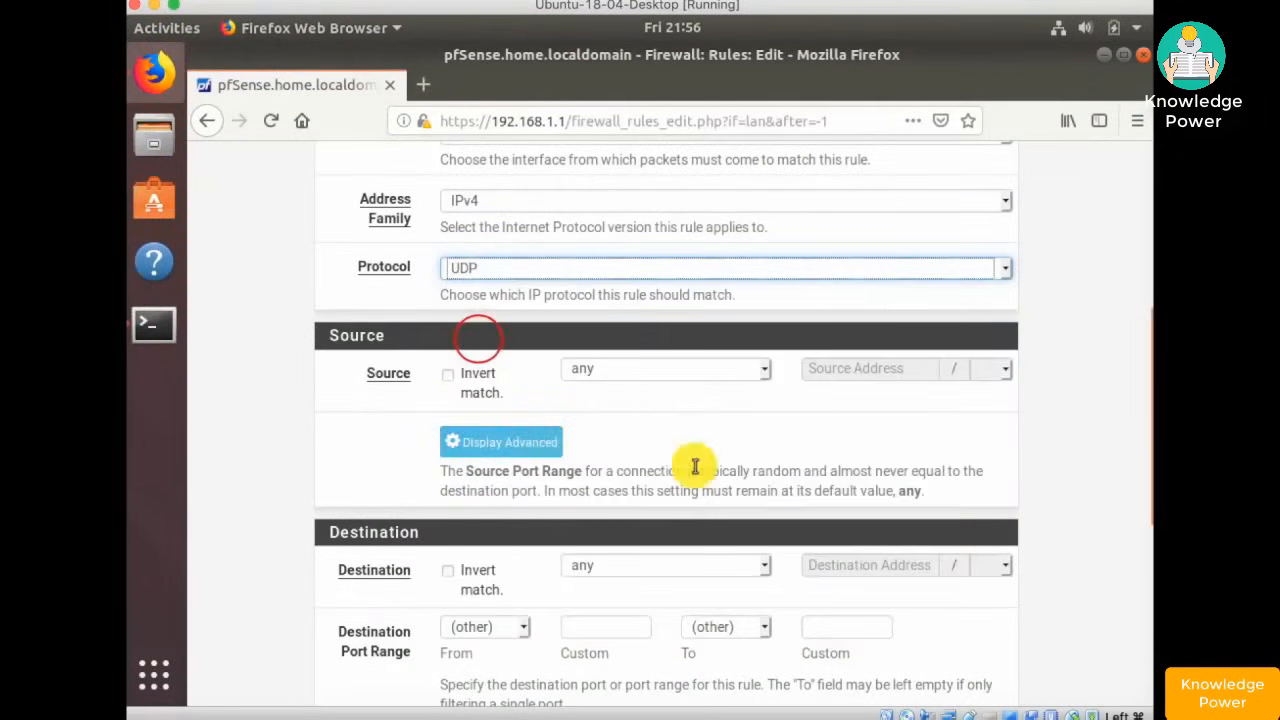
pyautogui.scroll(-2, 677, 472)
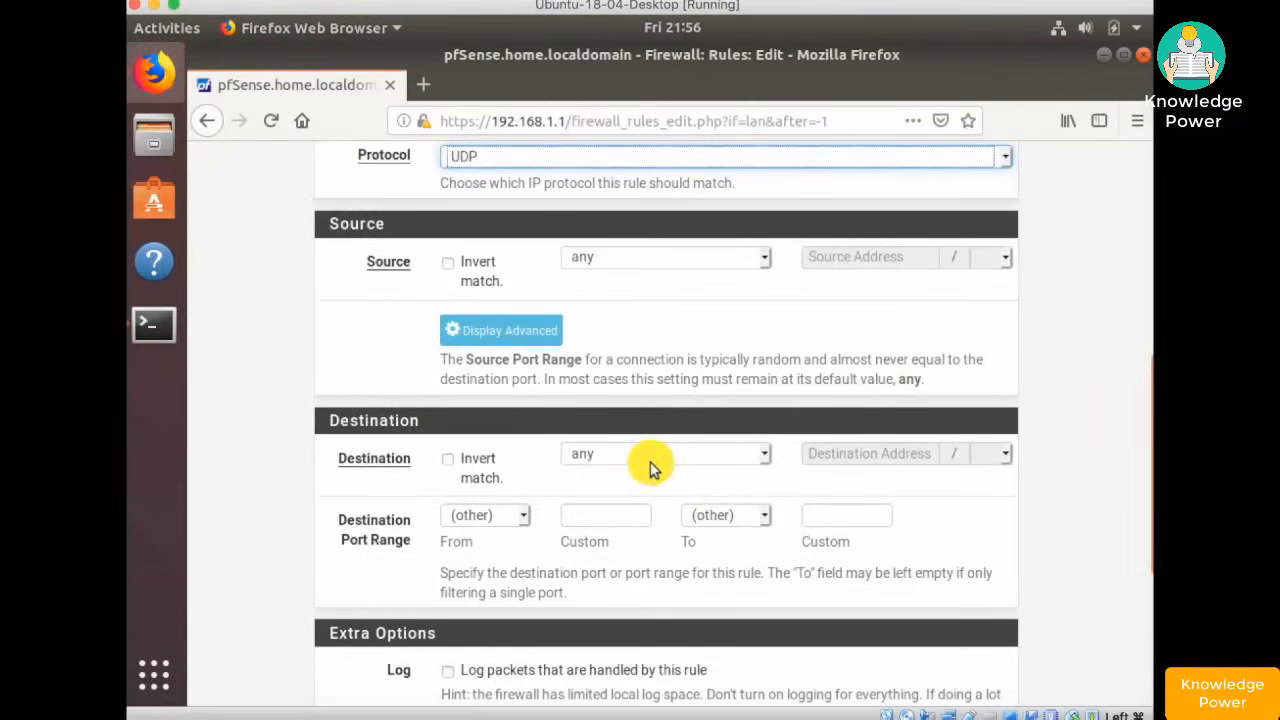
pyautogui.click(603, 517)
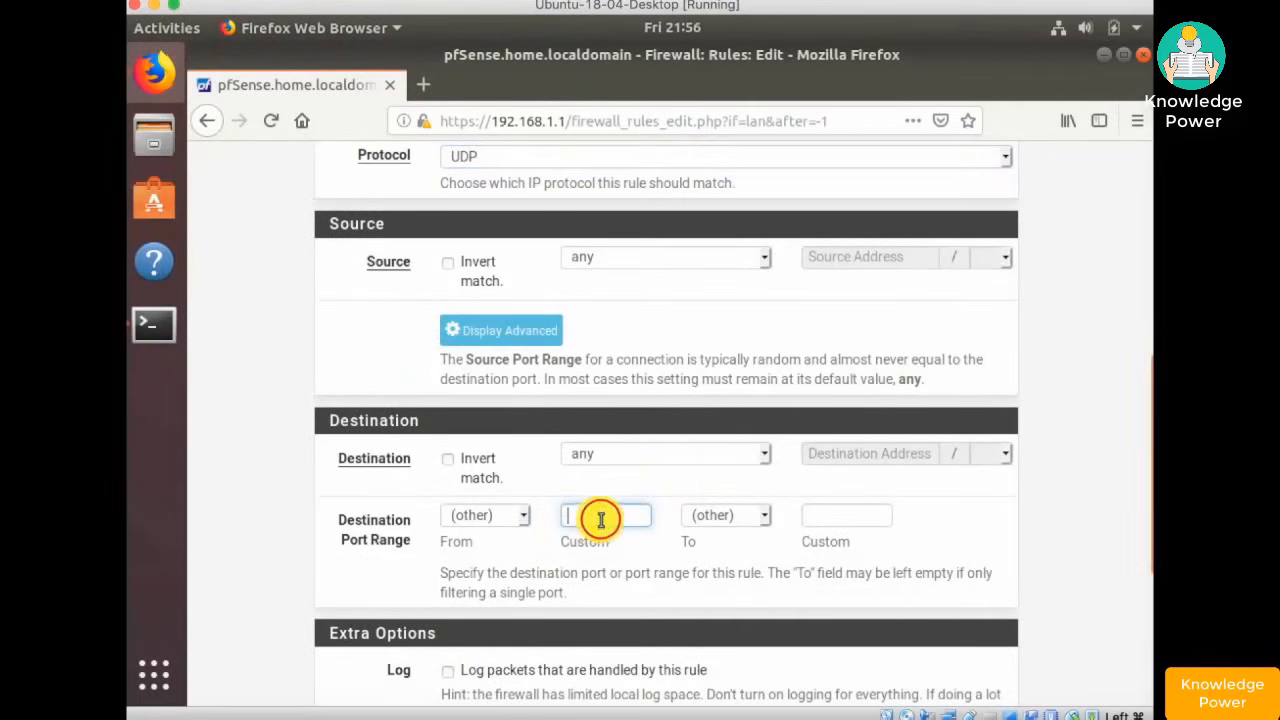
pyautogui.write('UD')
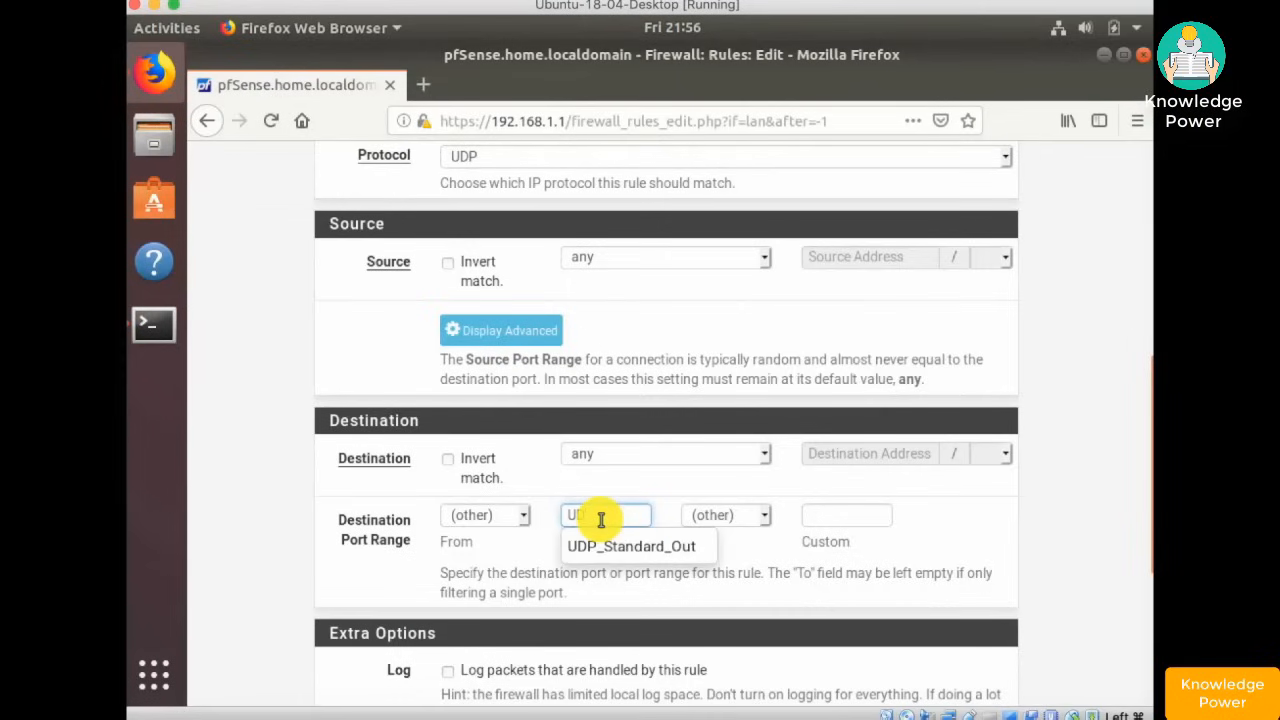
pyautogui.click(607, 548)
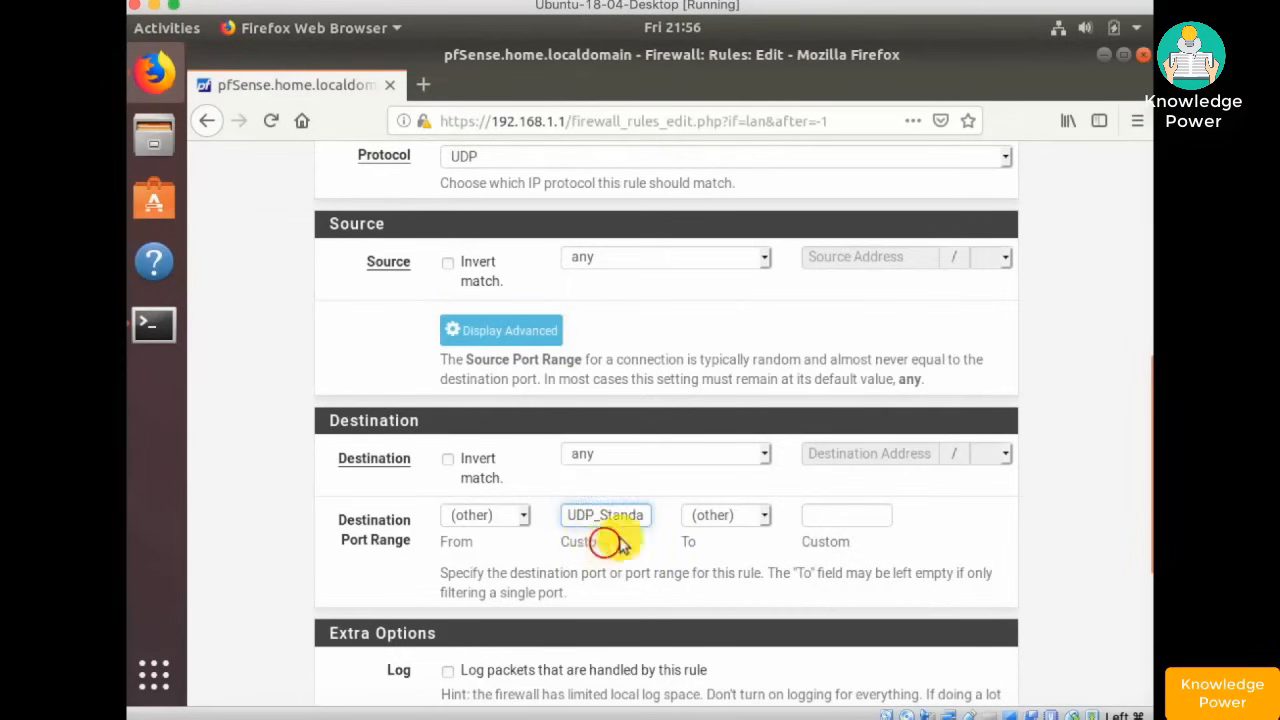
# - Enable logging, describe it 'UDP Standard Outbound for LAN', then save and apply
pyautogui.scroll(-5, 632, 525)
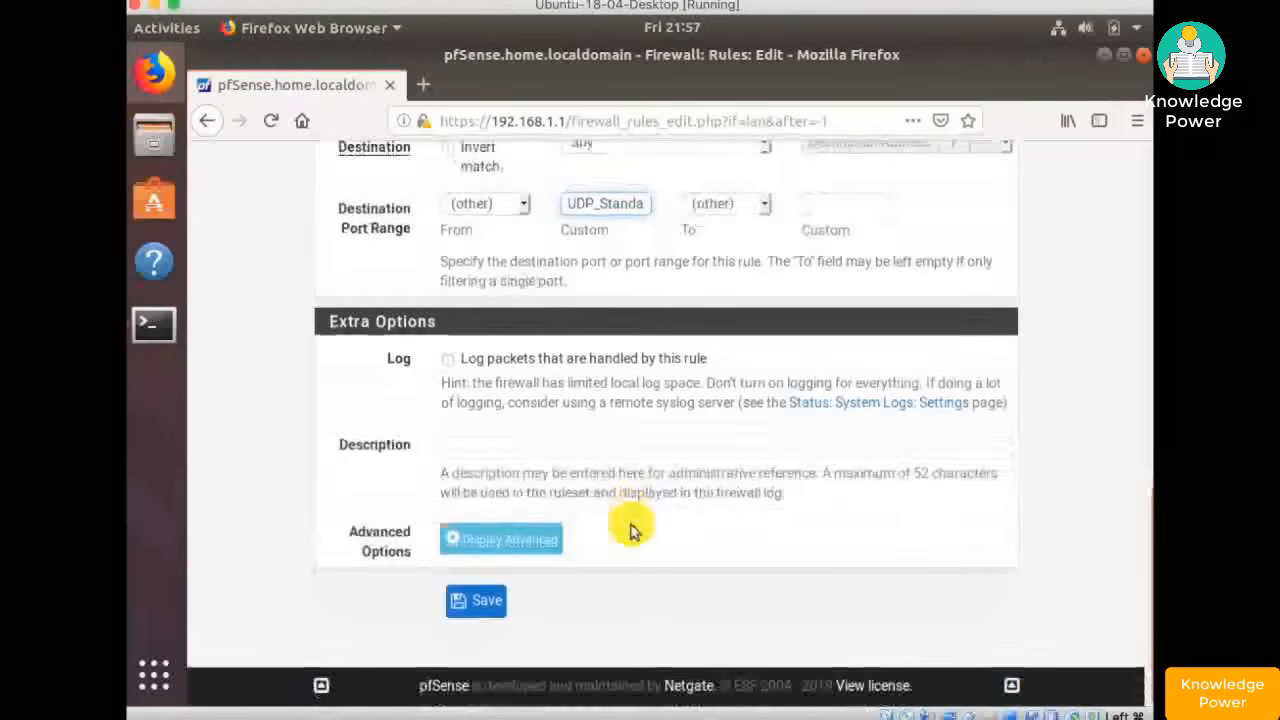
pyautogui.click(447, 363)
pyautogui.click(485, 447)
pyautogui.write('udp')
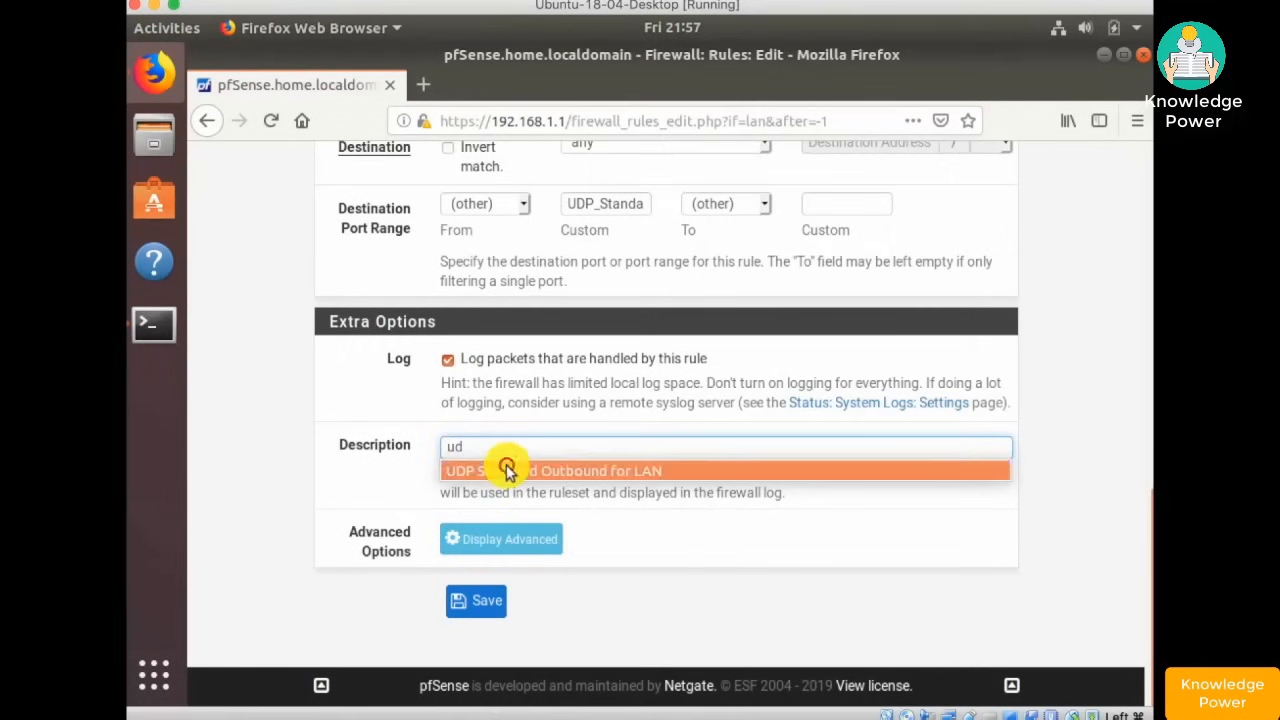
pyautogui.click(500, 469)
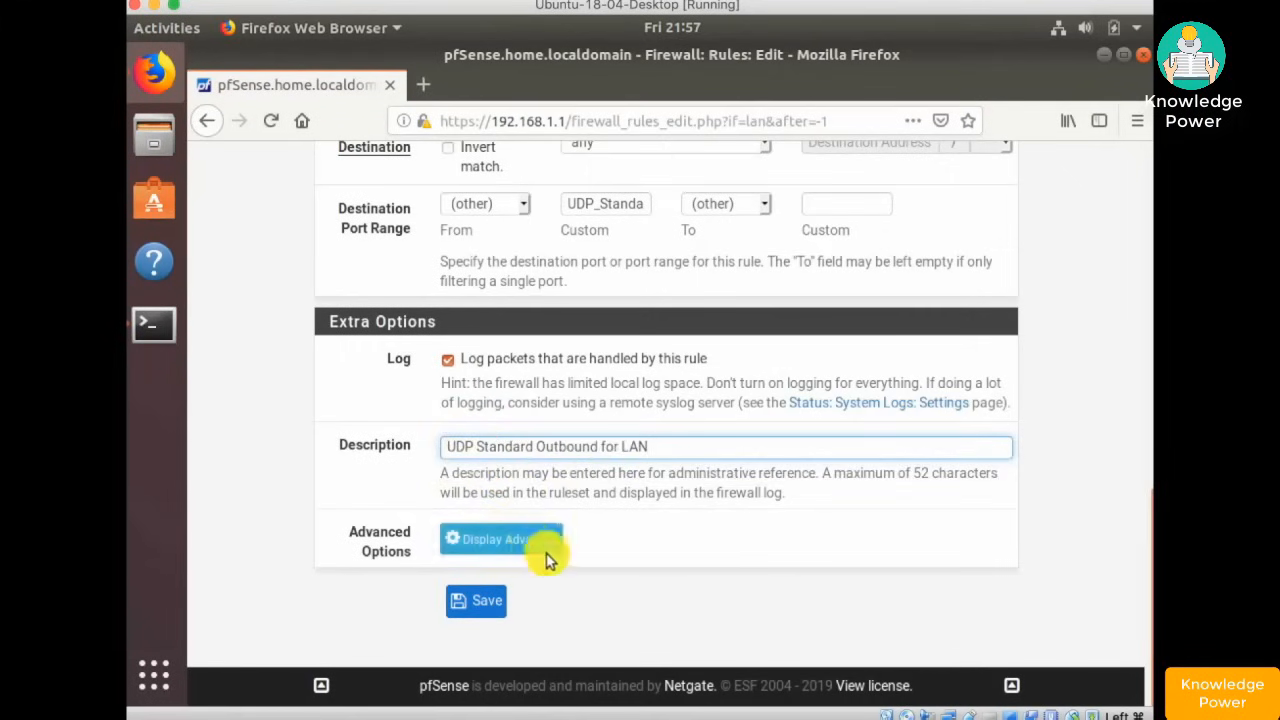
pyautogui.click(487, 601)
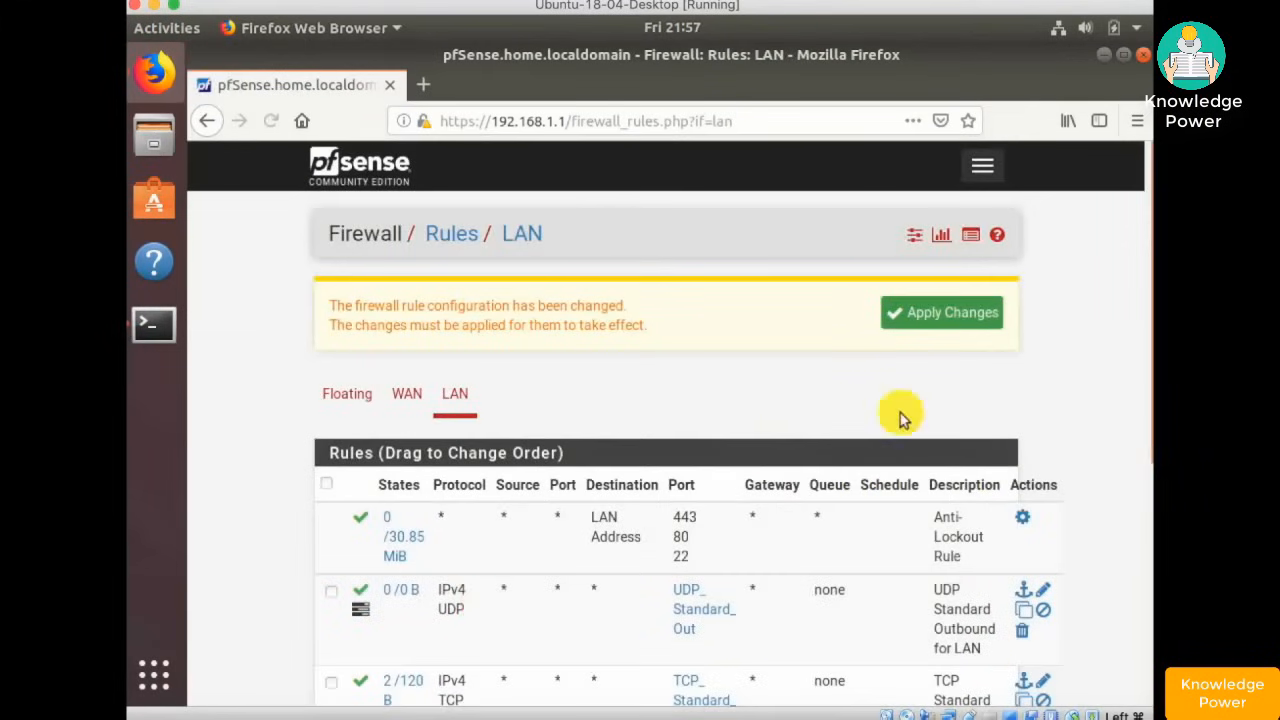
pyautogui.click(946, 312)
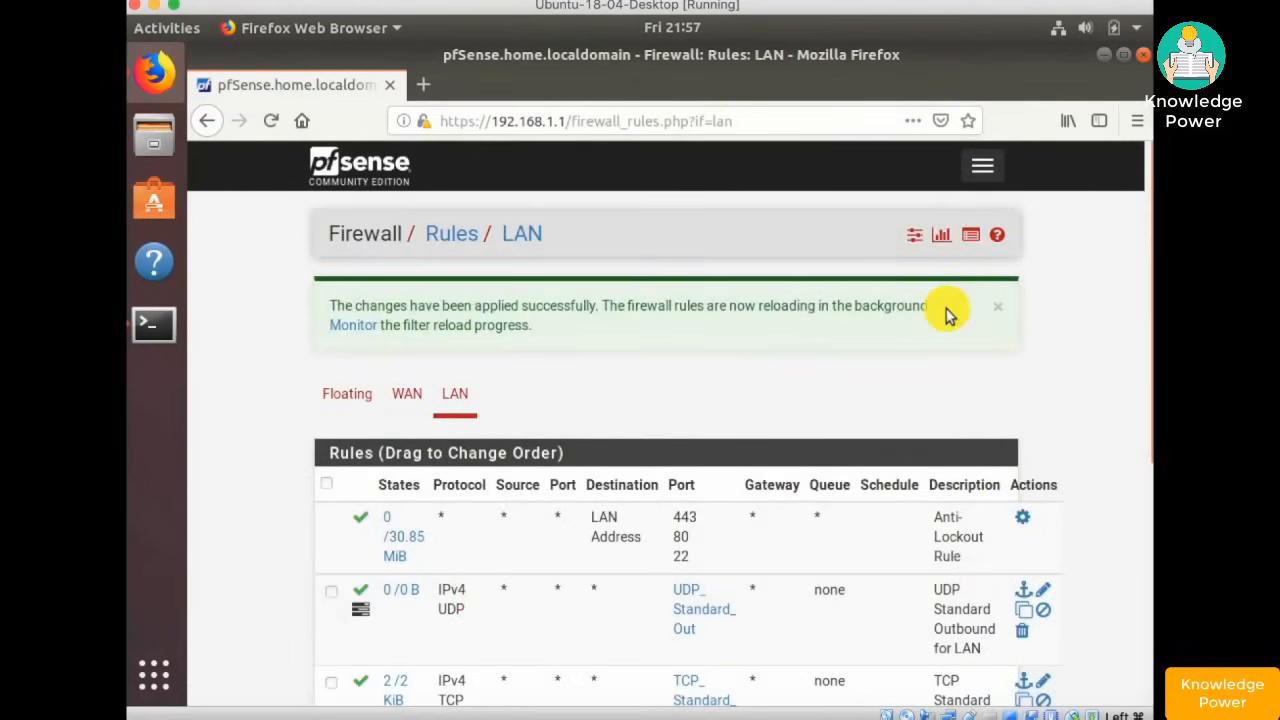
pyautogui.scroll(-3, 333, 265)
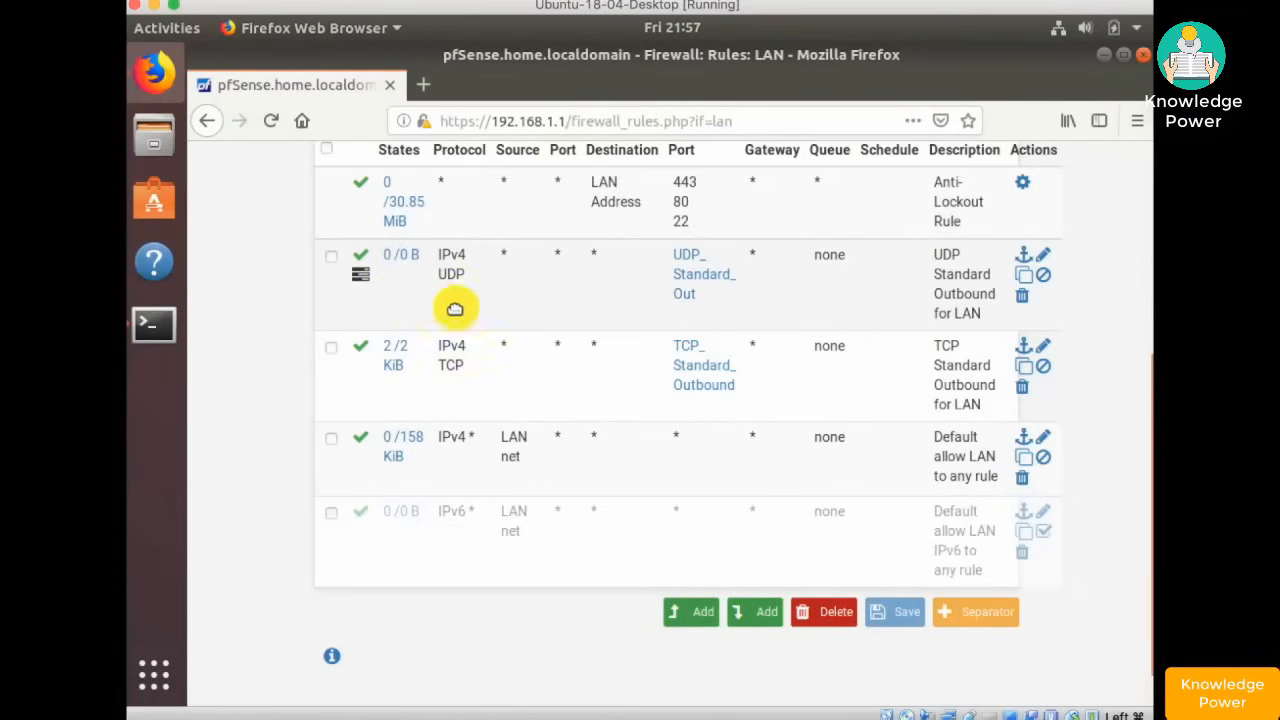
# - Add a new bottom LAN rule with action Reject and protocol any
pyautogui.click(750, 612)
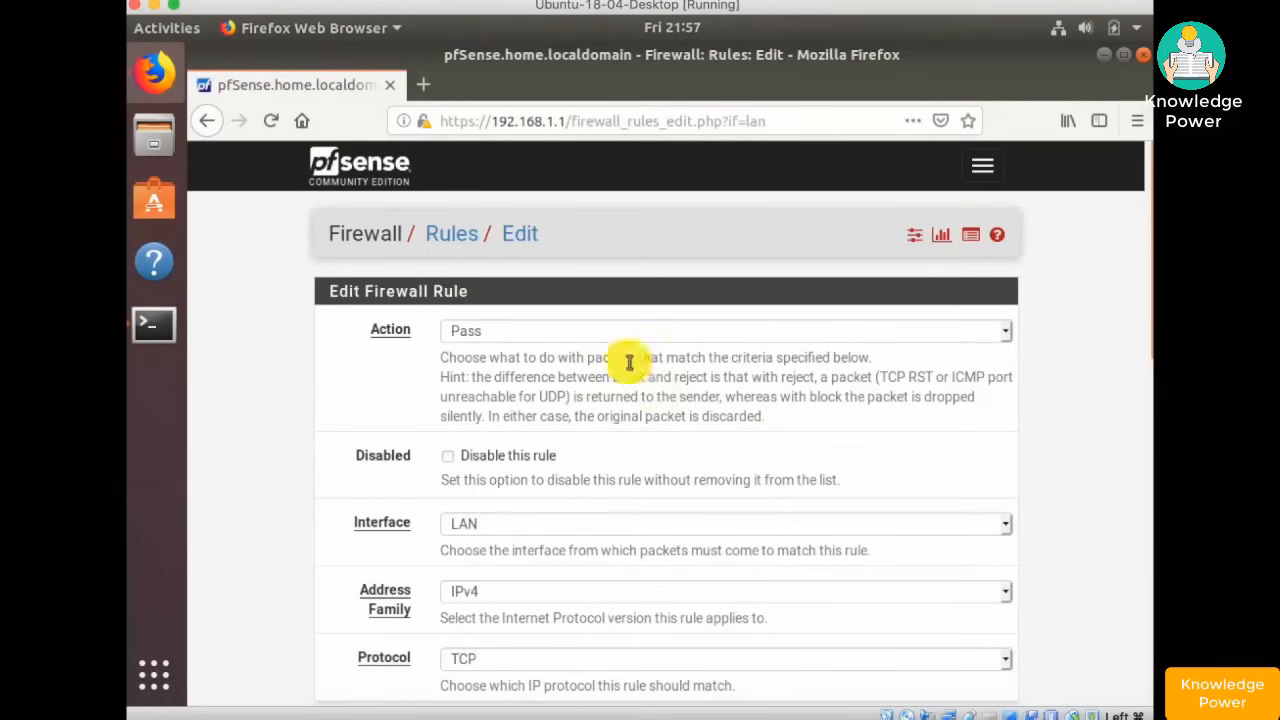
pyautogui.click(585, 335)
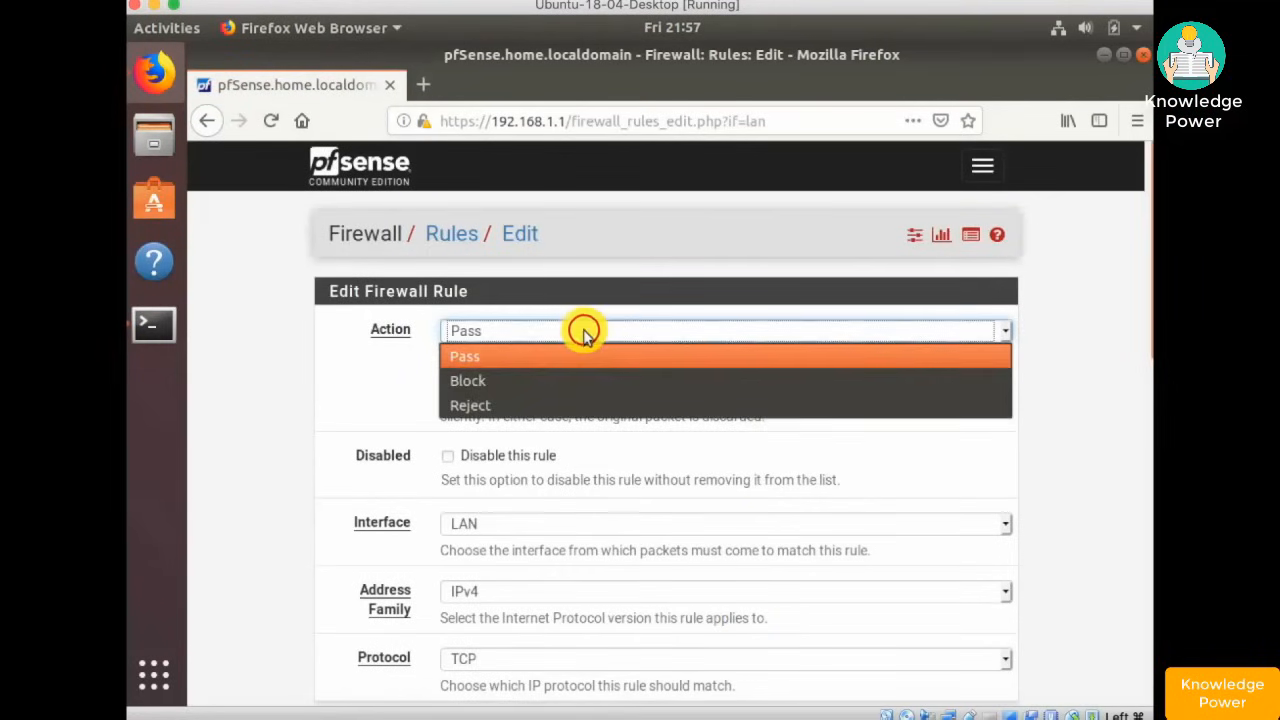
pyautogui.click(527, 380)
pyautogui.click(531, 335)
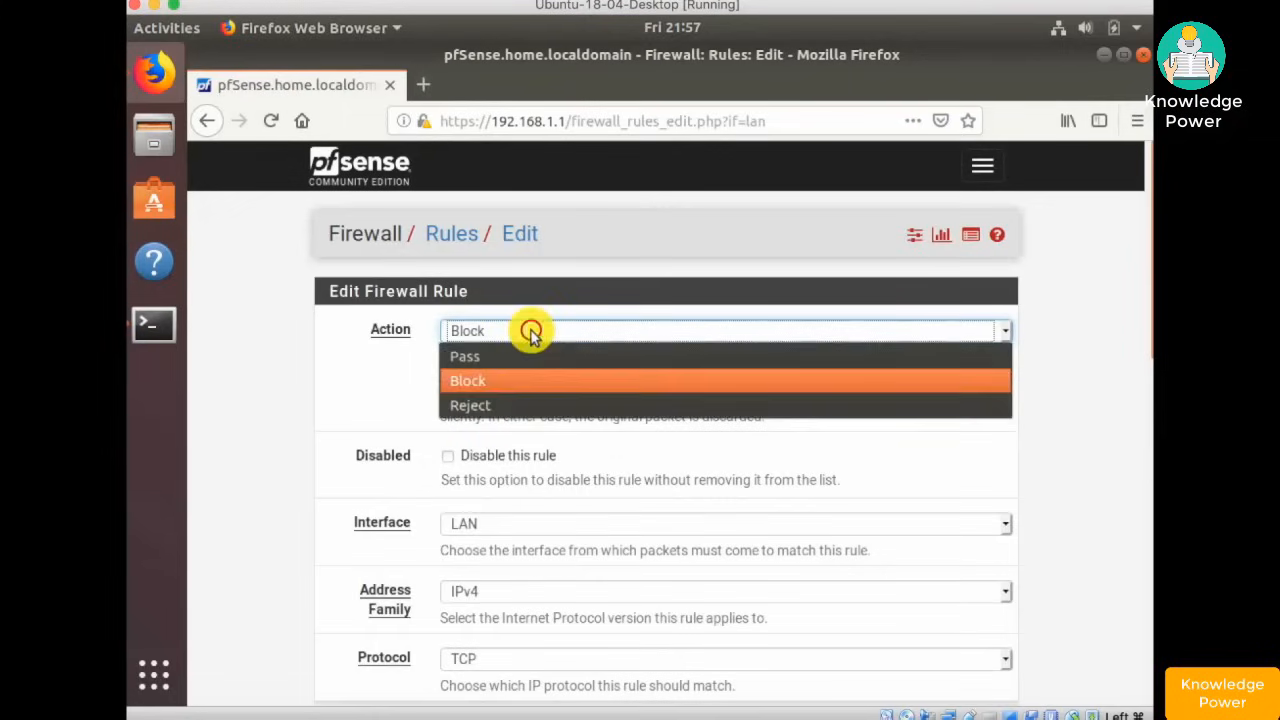
pyautogui.click(515, 405)
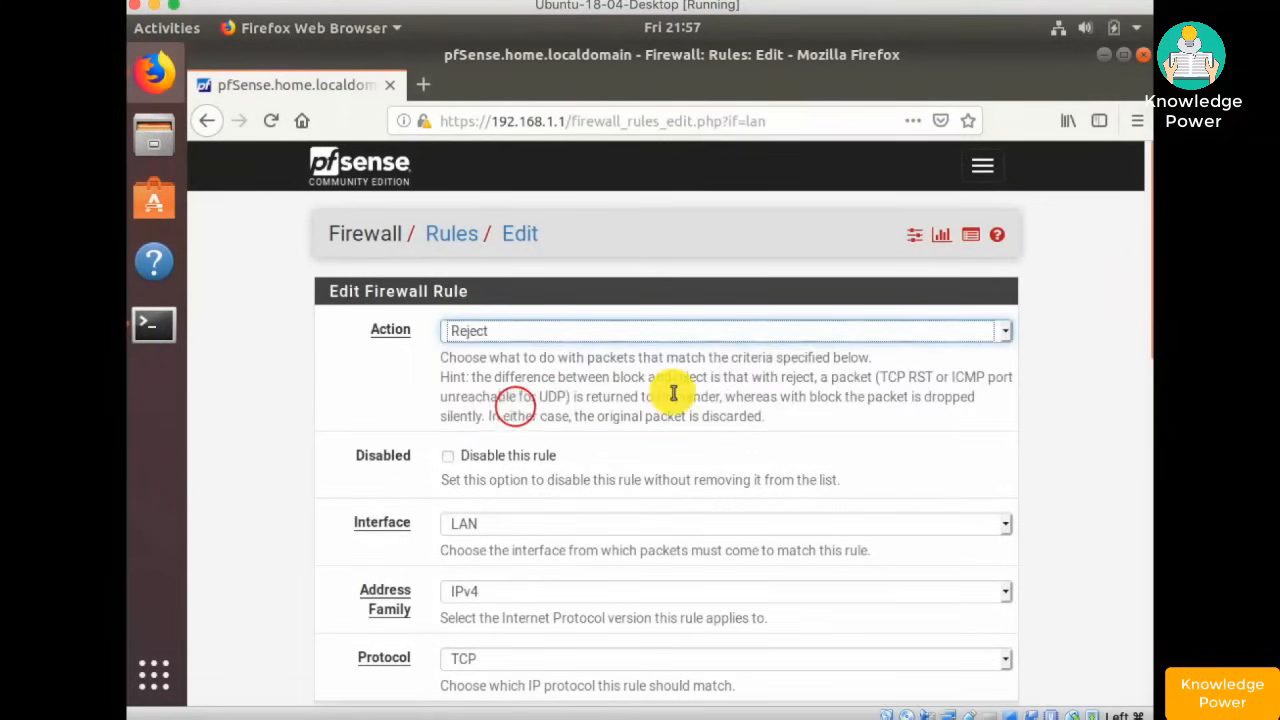
pyautogui.scroll(-4, 673, 393)
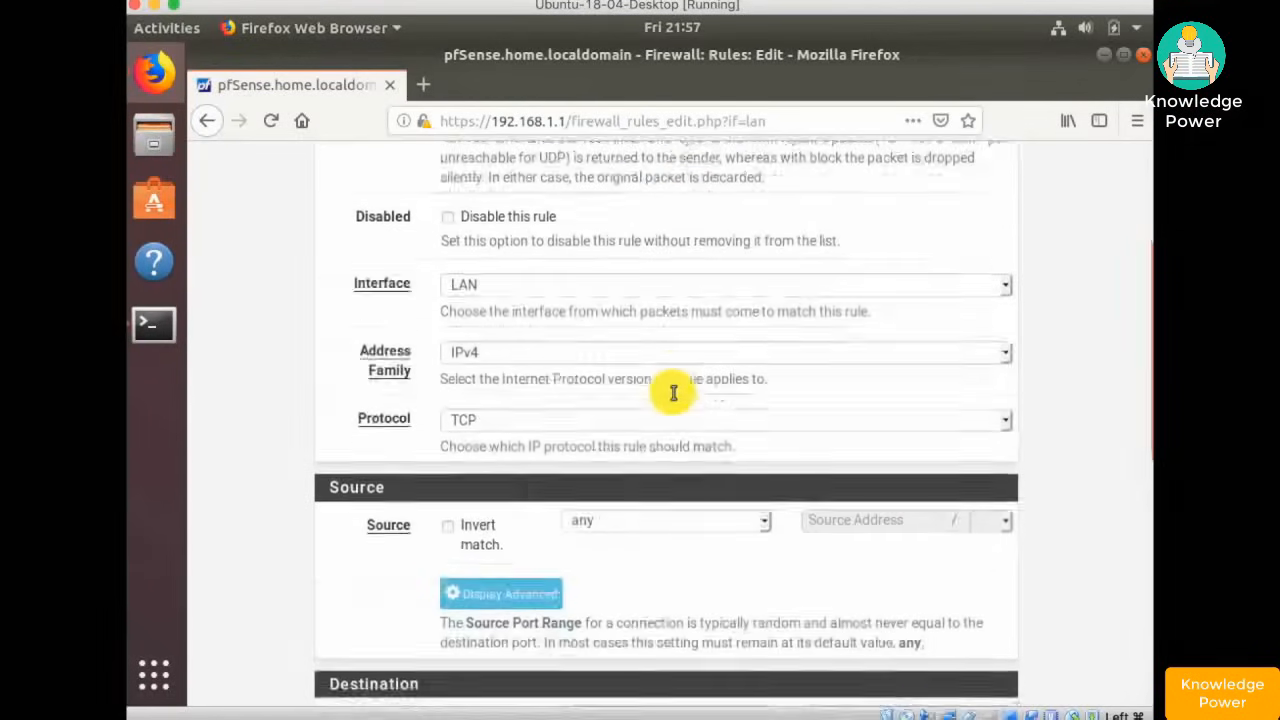
pyautogui.click(543, 385)
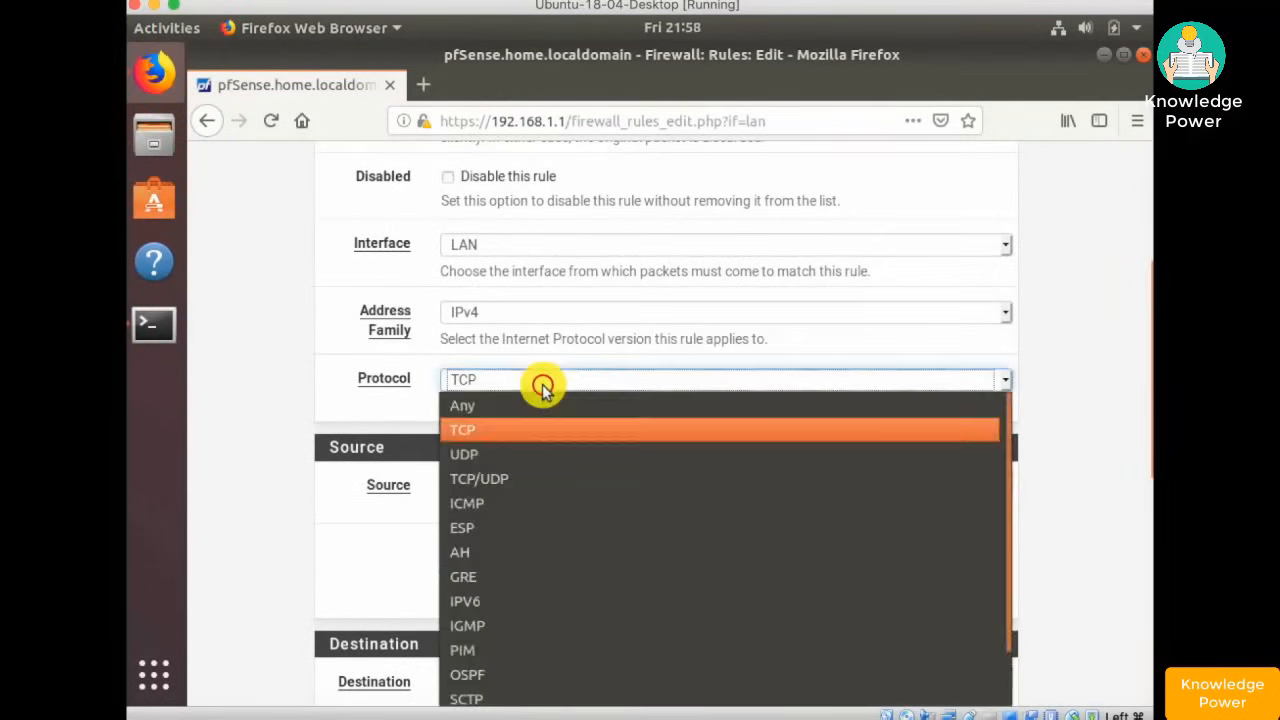
pyautogui.click(474, 405)
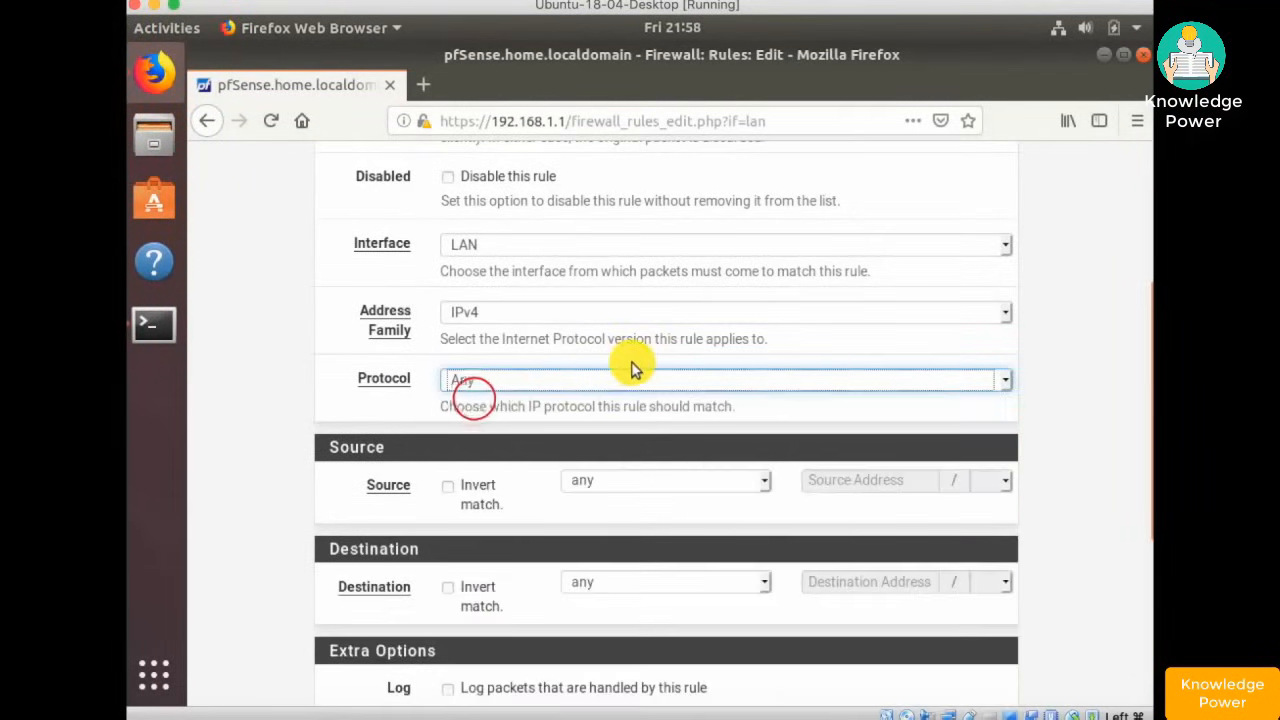
# - Set source to LAN net, enable logging, describe it 'Reject any not allowed outbound', save and apply
pyautogui.scroll(-5, 633, 366)
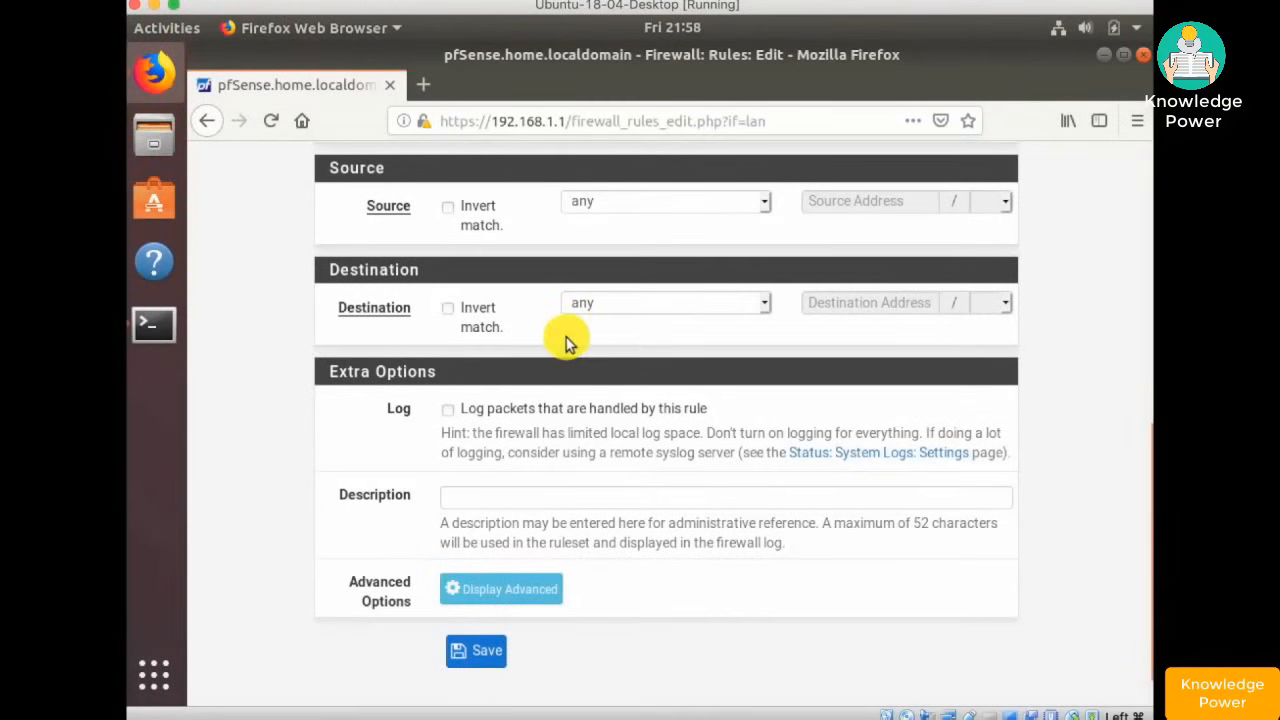
pyautogui.click(762, 204)
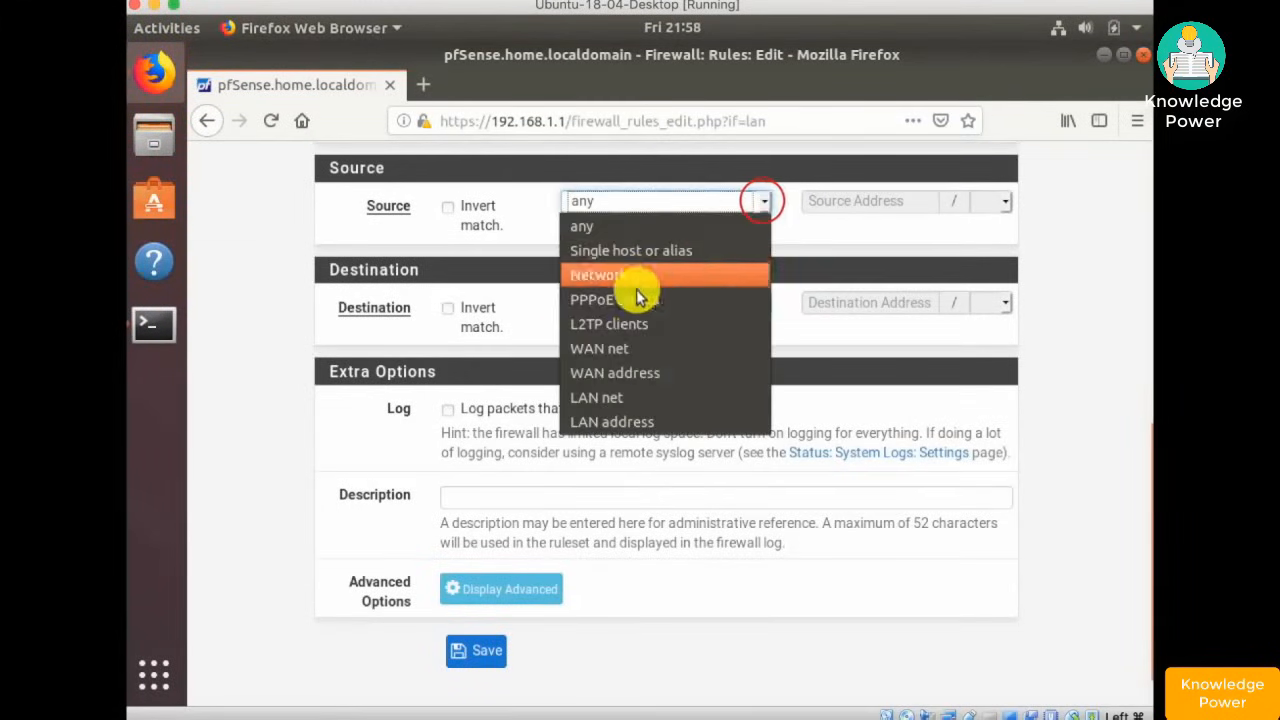
pyautogui.click(621, 400)
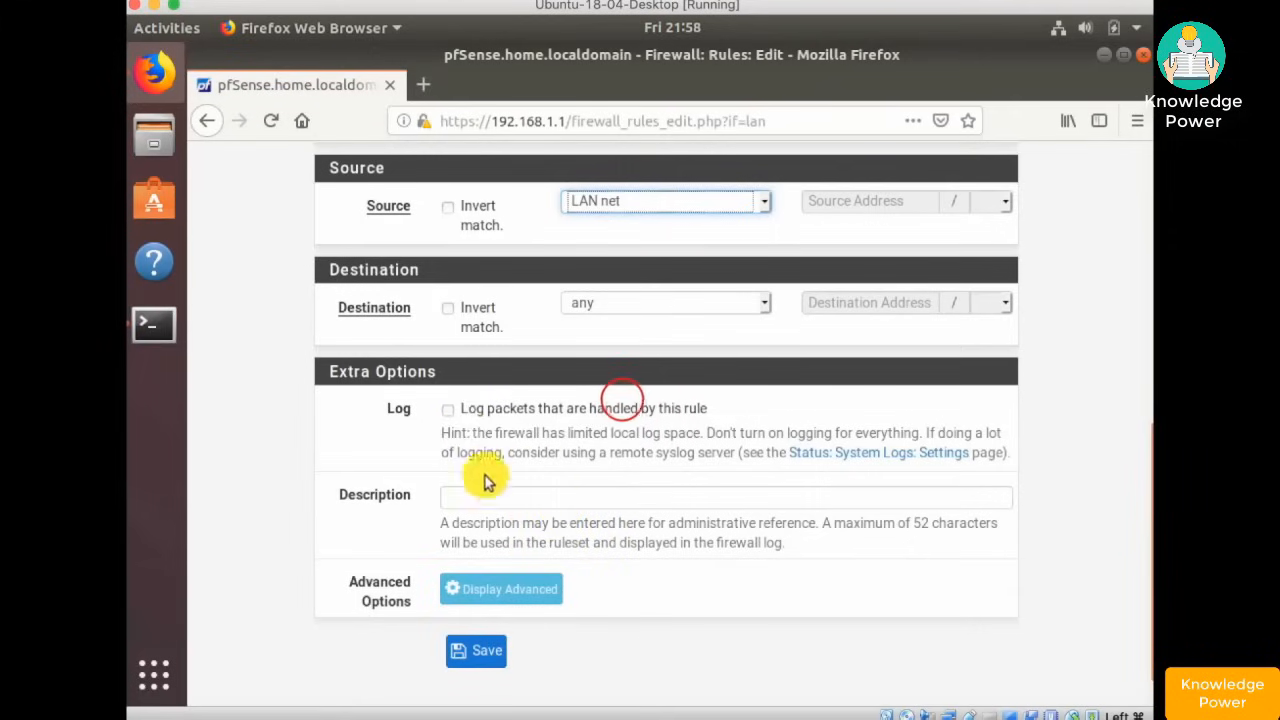
pyautogui.click(447, 410)
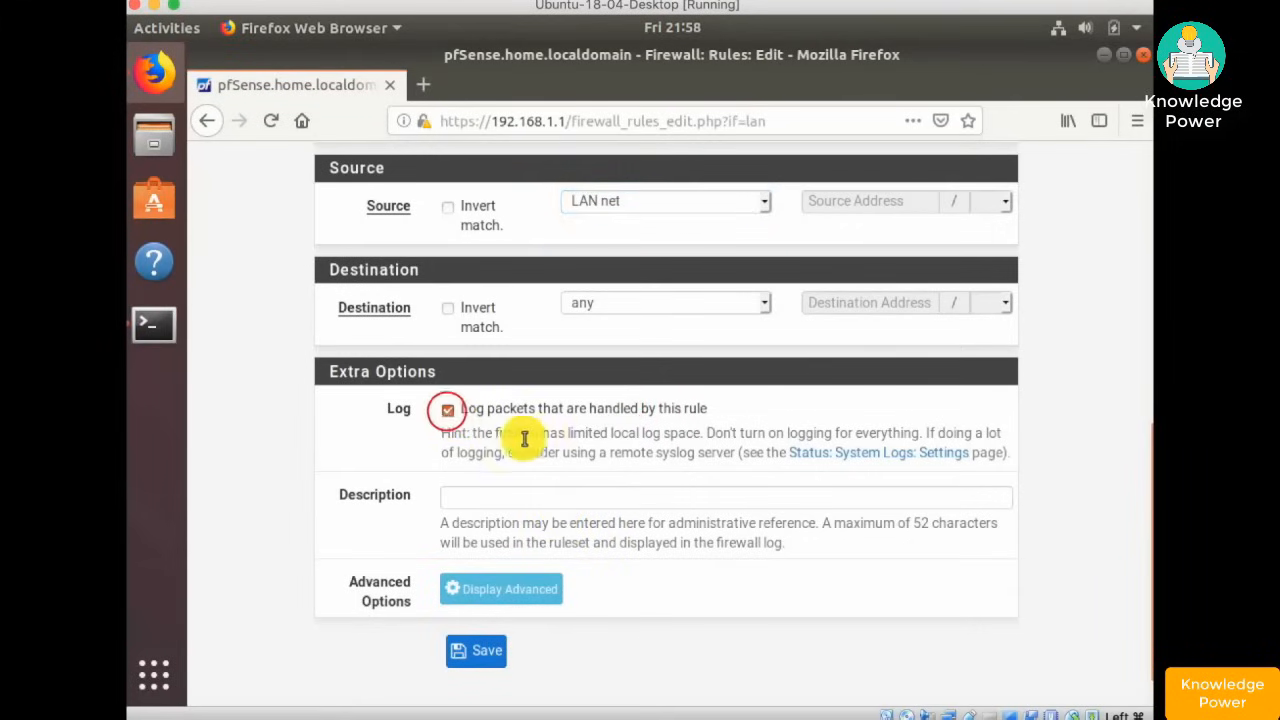
pyautogui.click(551, 497)
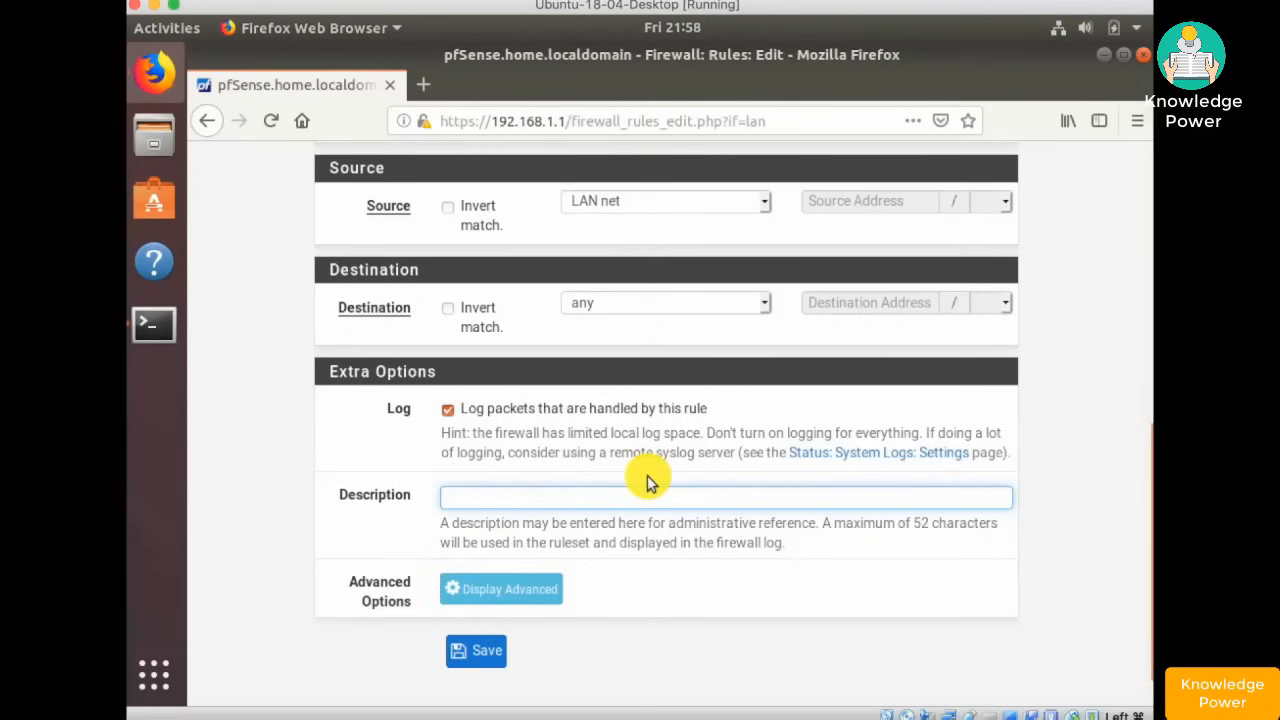
pyautogui.write('Reject any not allowed outbound')
pyautogui.scroll(-1, 560, 540)
pyautogui.click(484, 611)
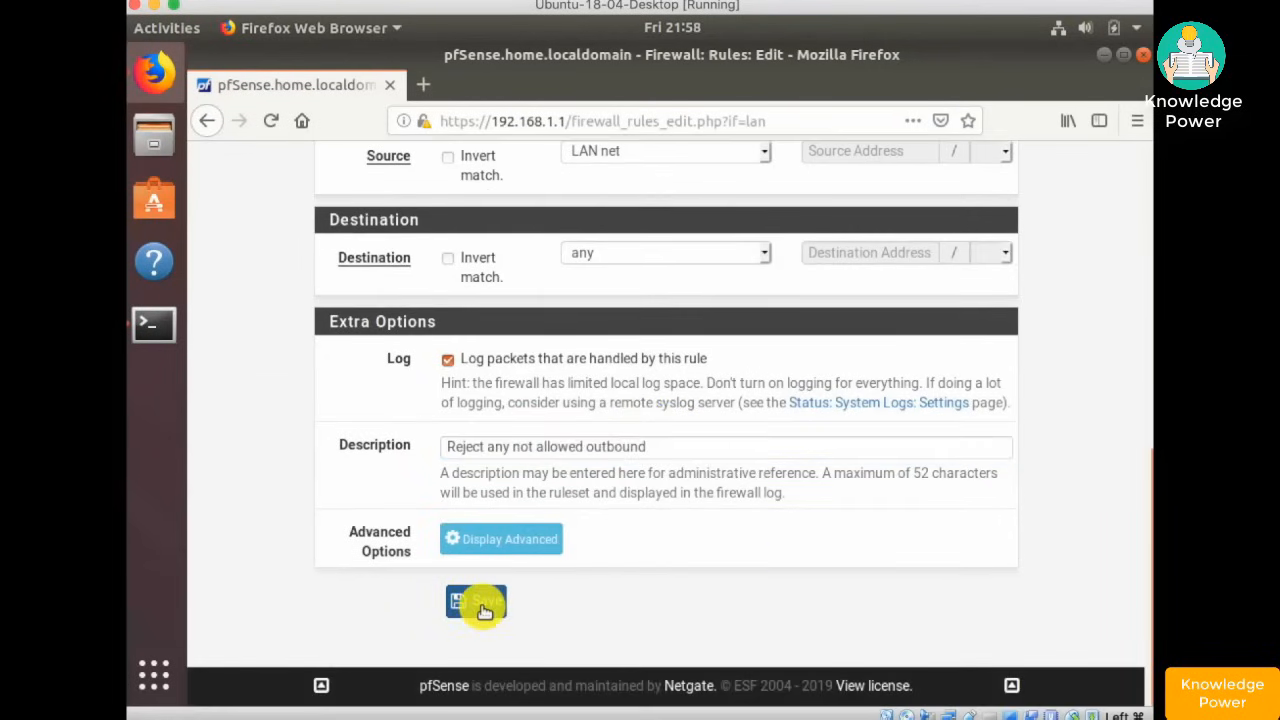
pyautogui.click(964, 315)
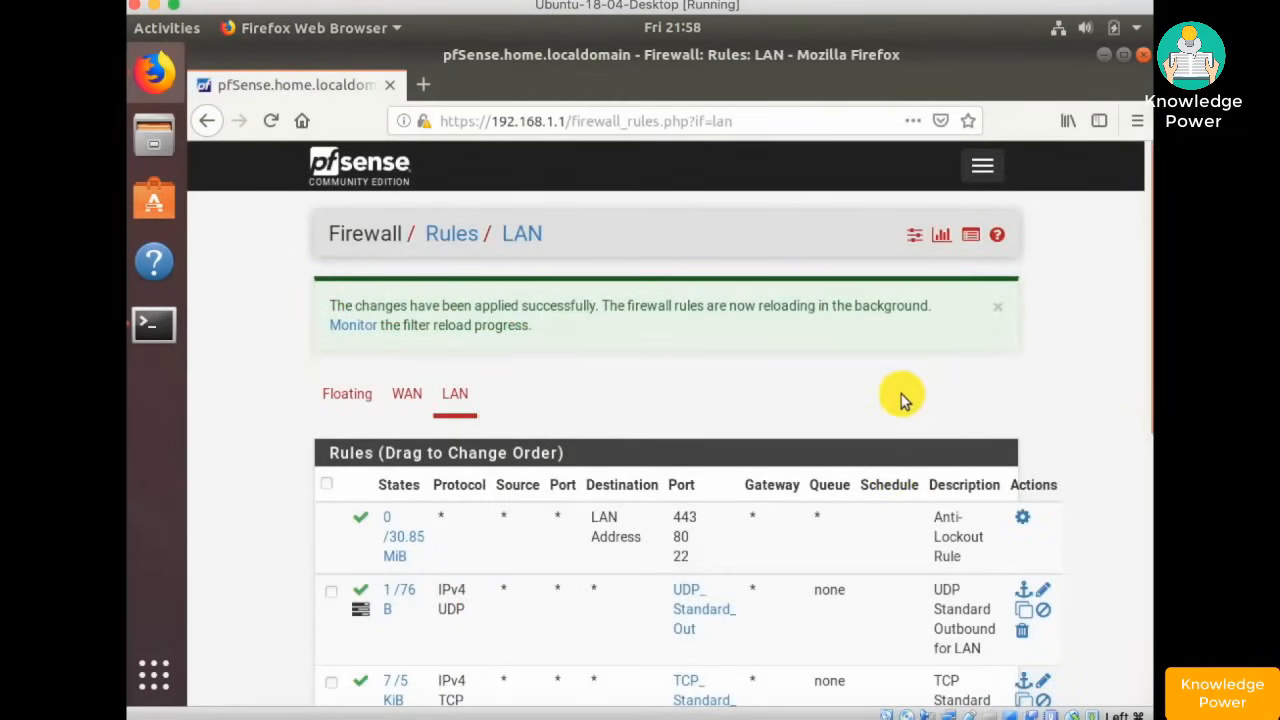
# - Move the IPv4 default-allow LAN rule below the Reject rule, then disable it and apply
pyautogui.scroll(-1, 901, 394)
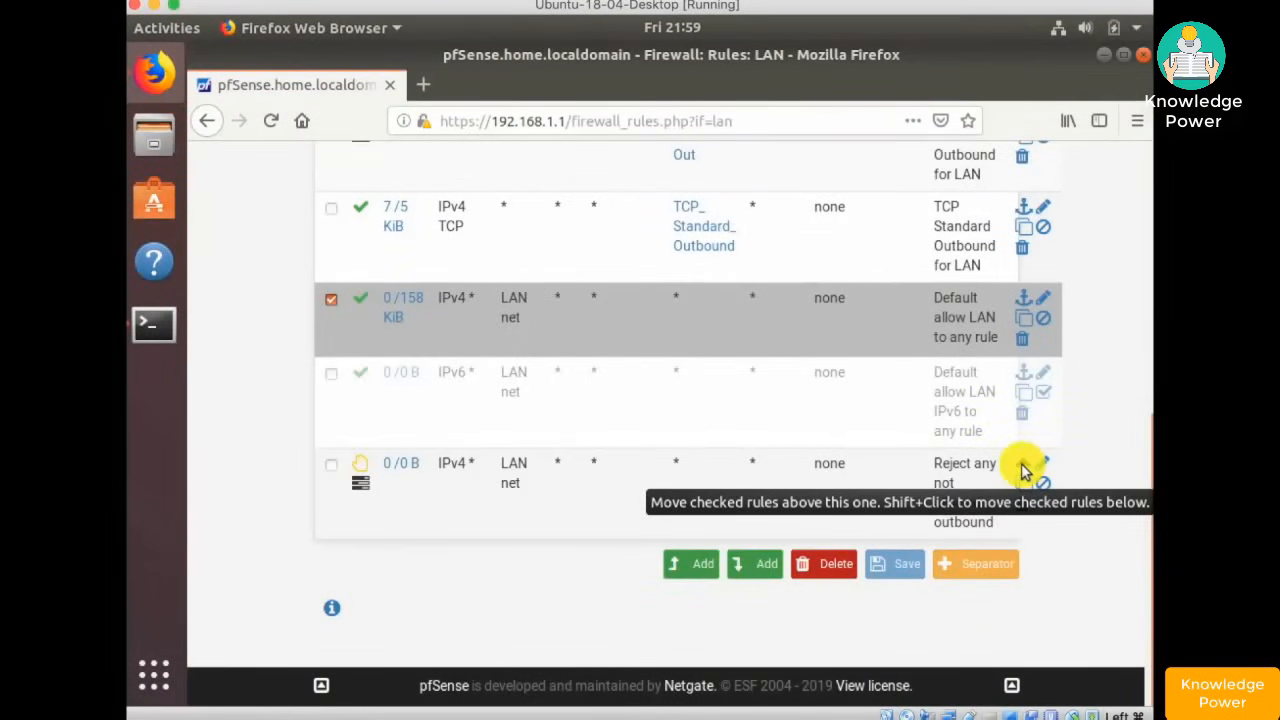
pyautogui.keyDown('shift'); pyautogui.click(1022, 465); pyautogui.keyUp('shift')
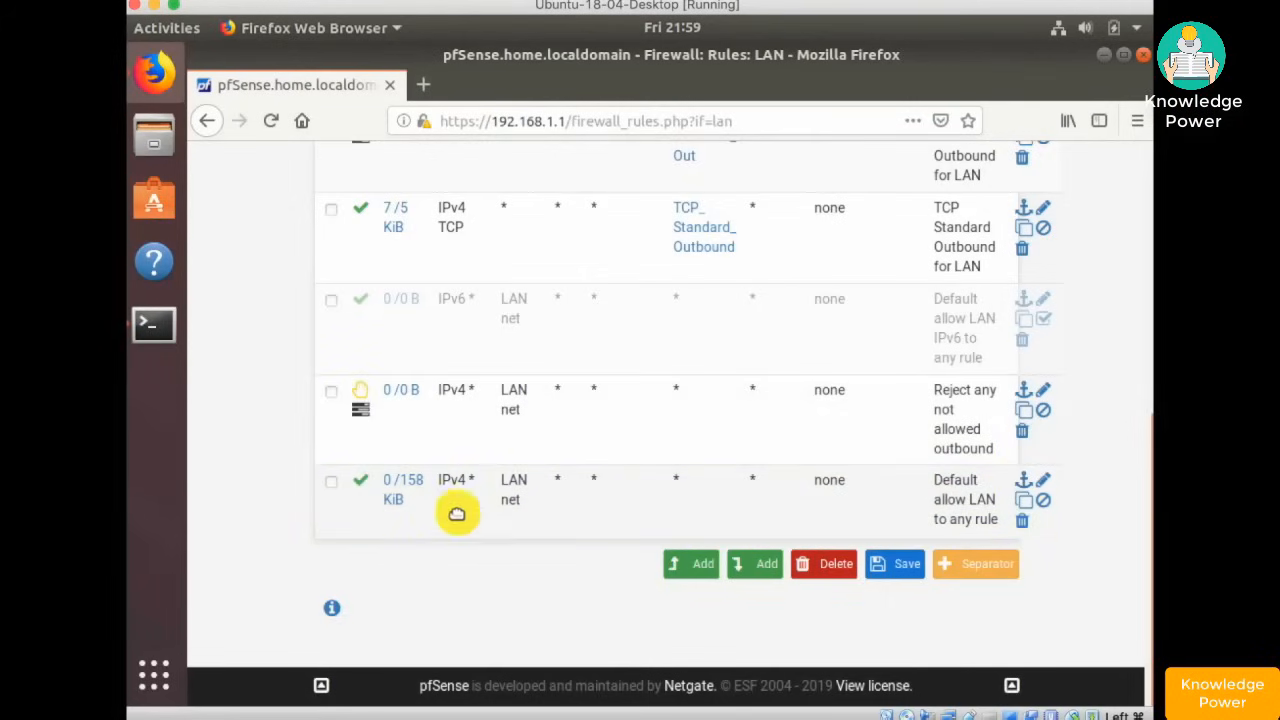
pyautogui.click(895, 563)
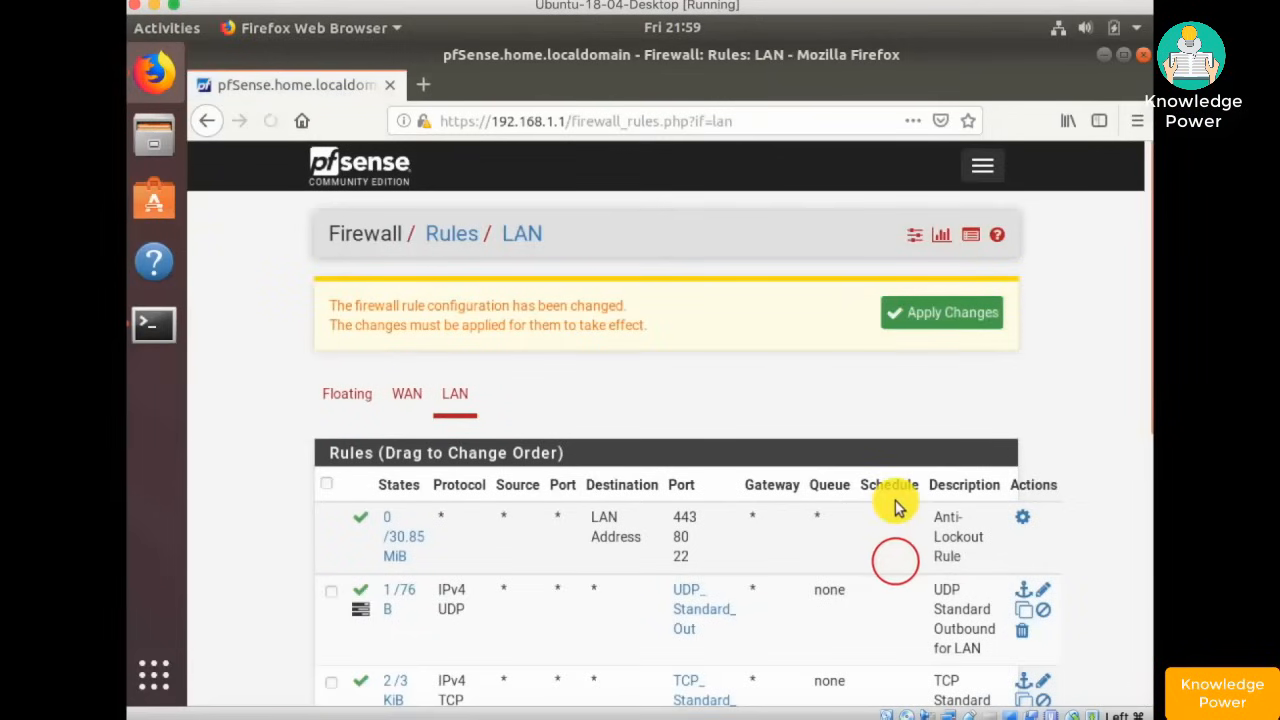
pyautogui.click(922, 311)
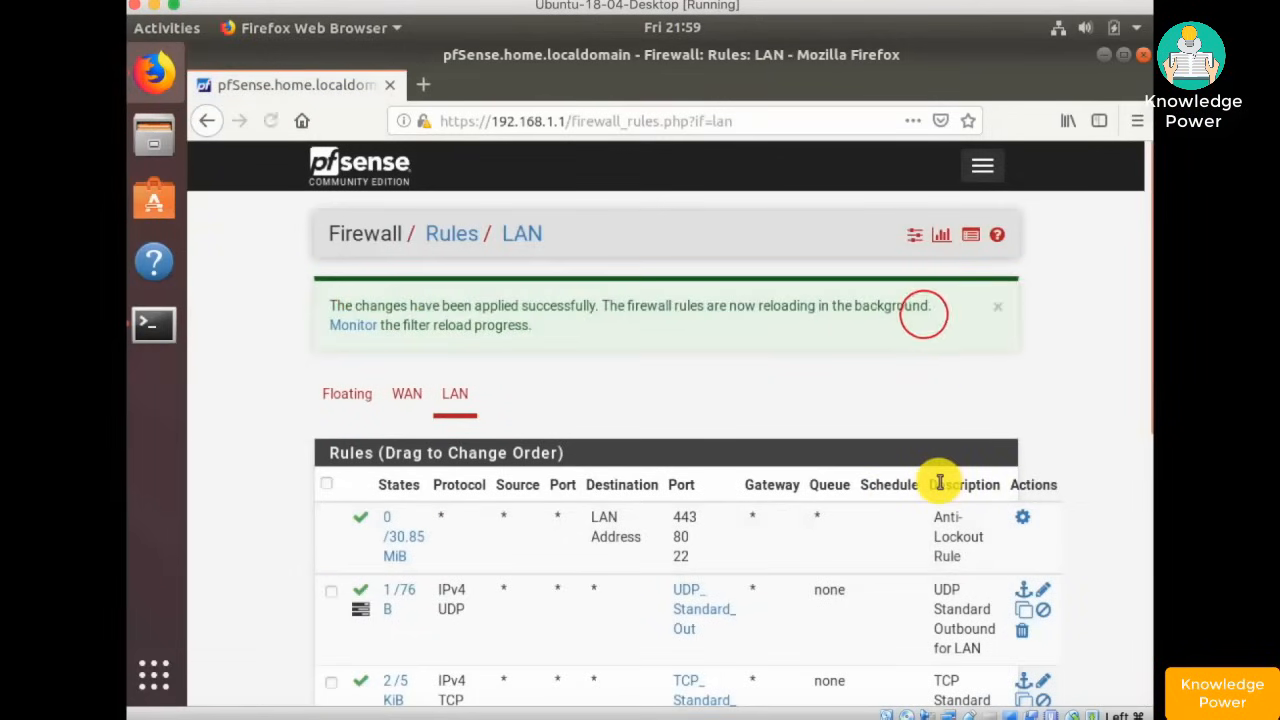
pyautogui.scroll(-5, 940, 483)
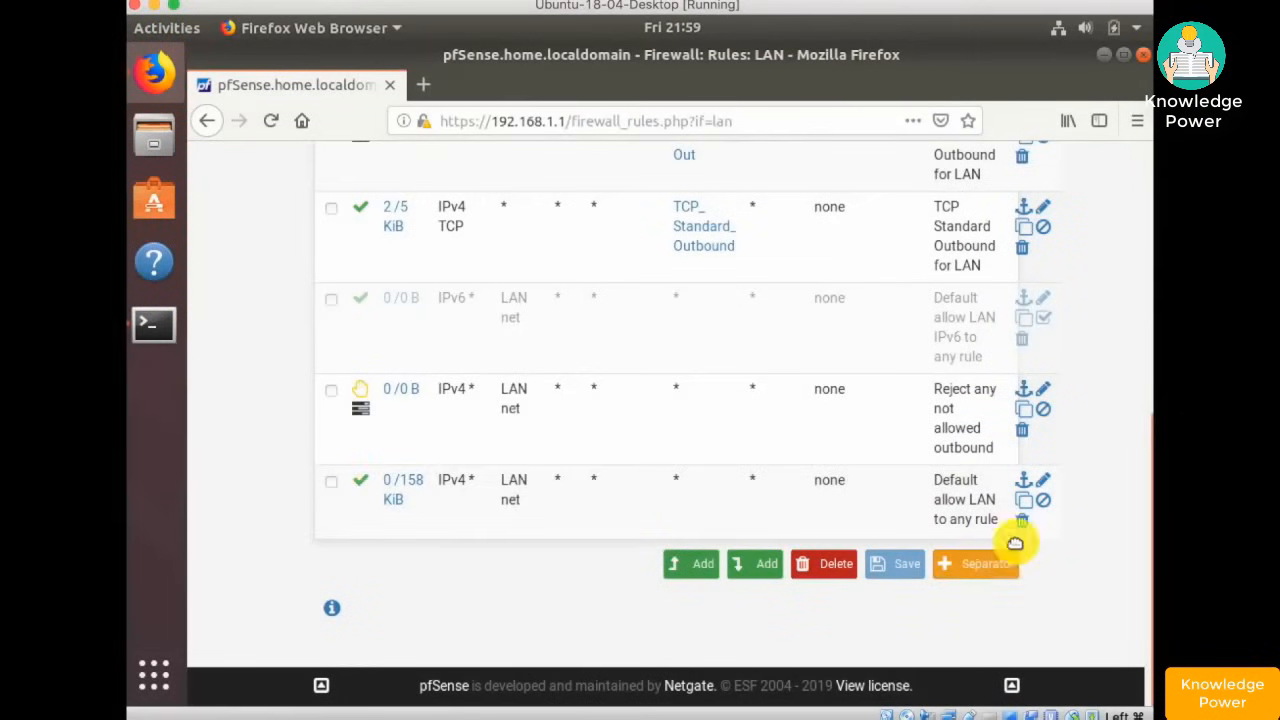
pyautogui.click(1044, 502)
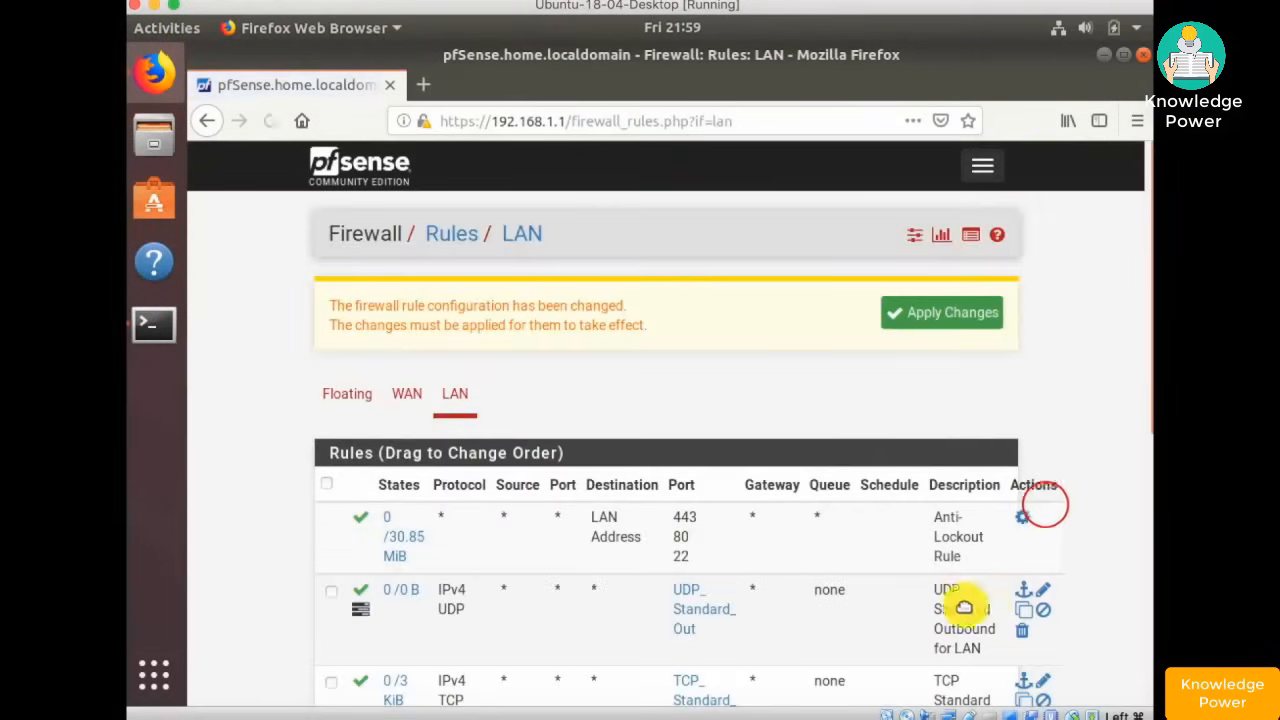
pyautogui.click(927, 310)
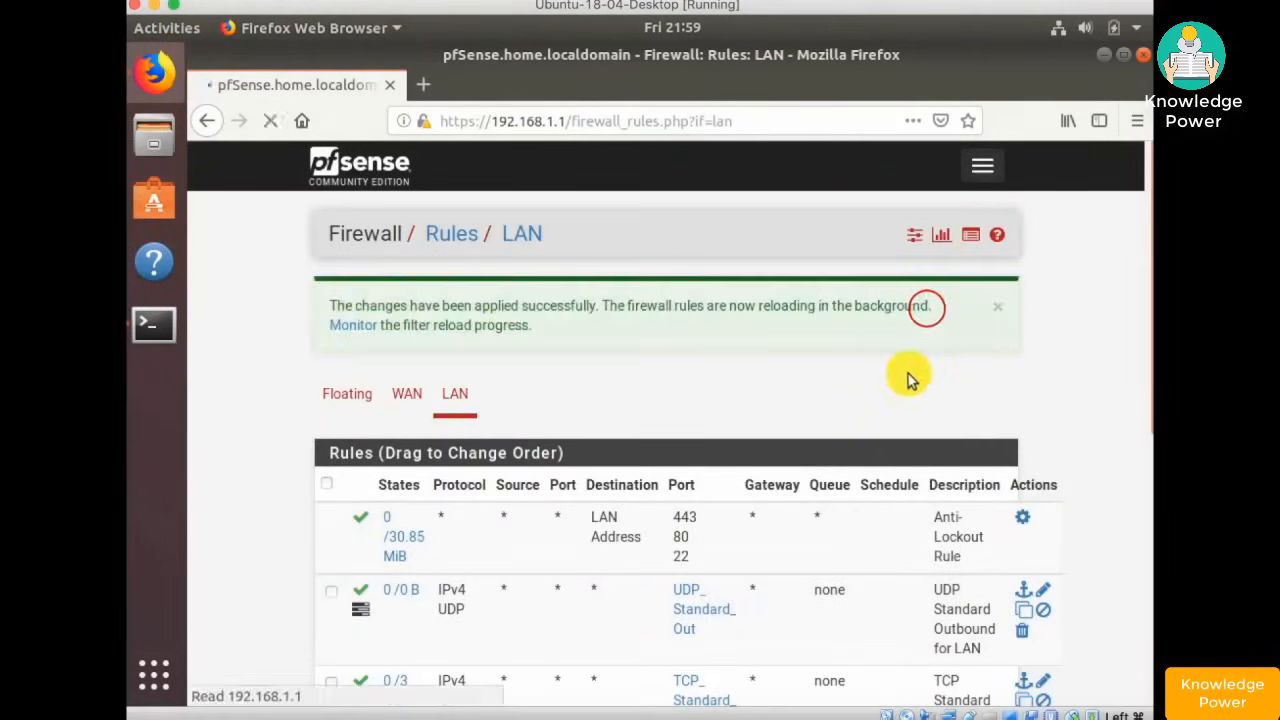
# - Move the IPv6 default-allow LAN rule below the Reject rule, save and apply
pyautogui.scroll(-5, 910, 376)
pyautogui.click(930, 390)
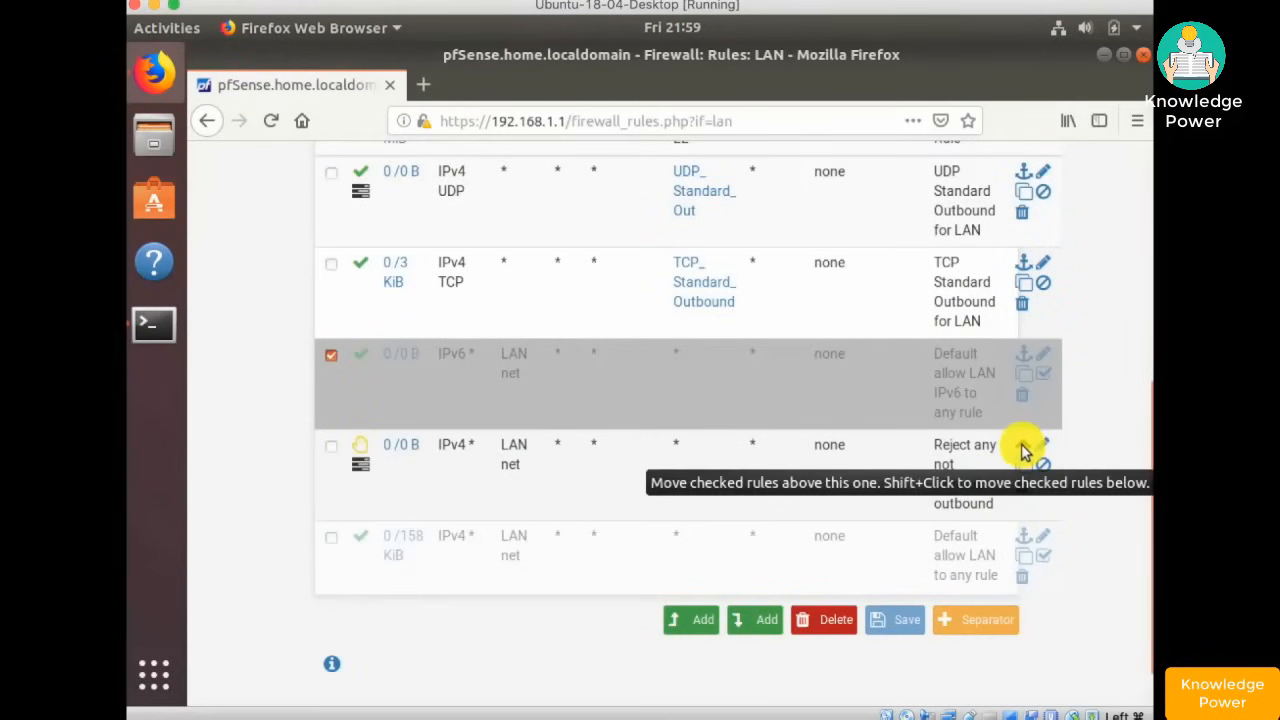
pyautogui.click(1023, 446)
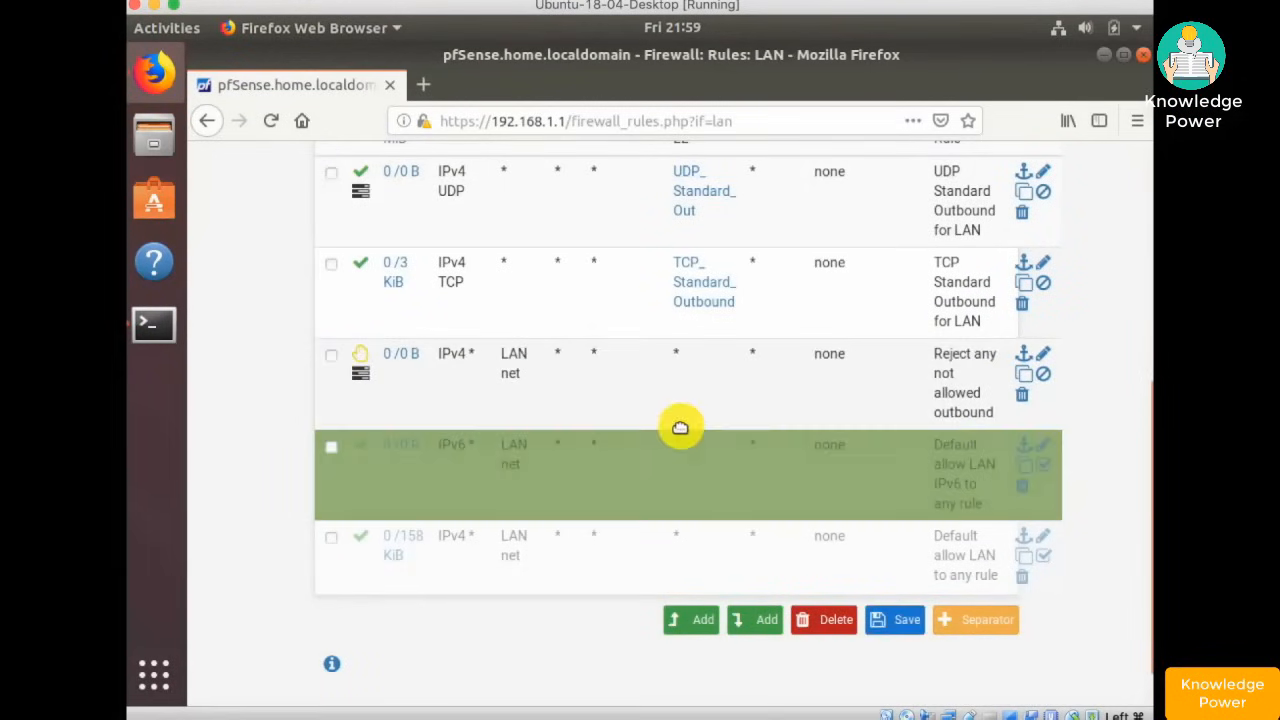
pyautogui.click(896, 621)
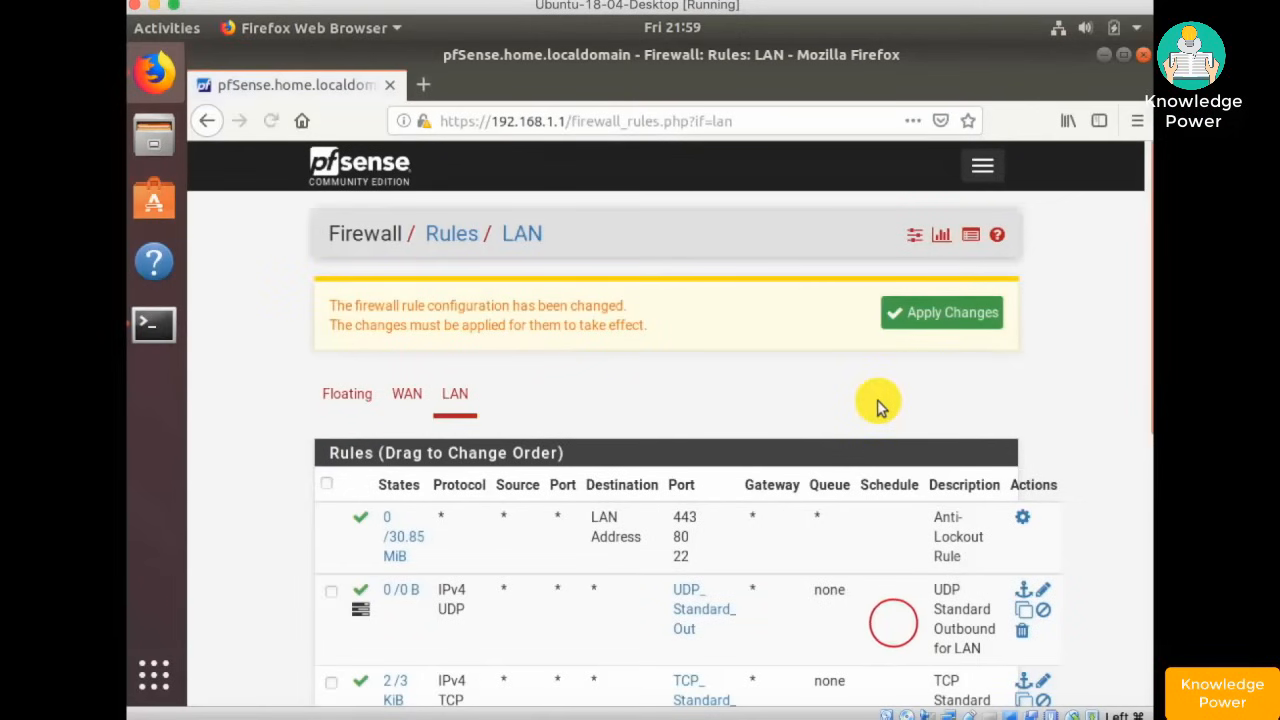
pyautogui.click(955, 312)
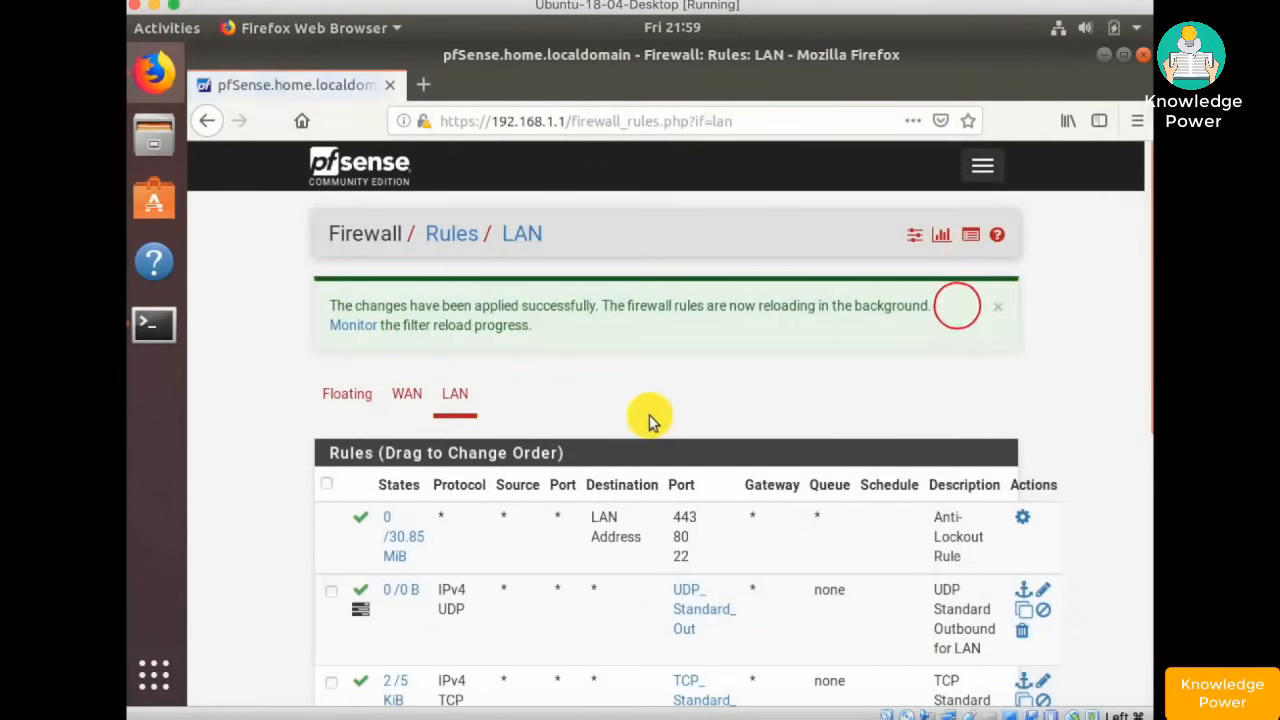
pyautogui.scroll(-7, 649, 421)
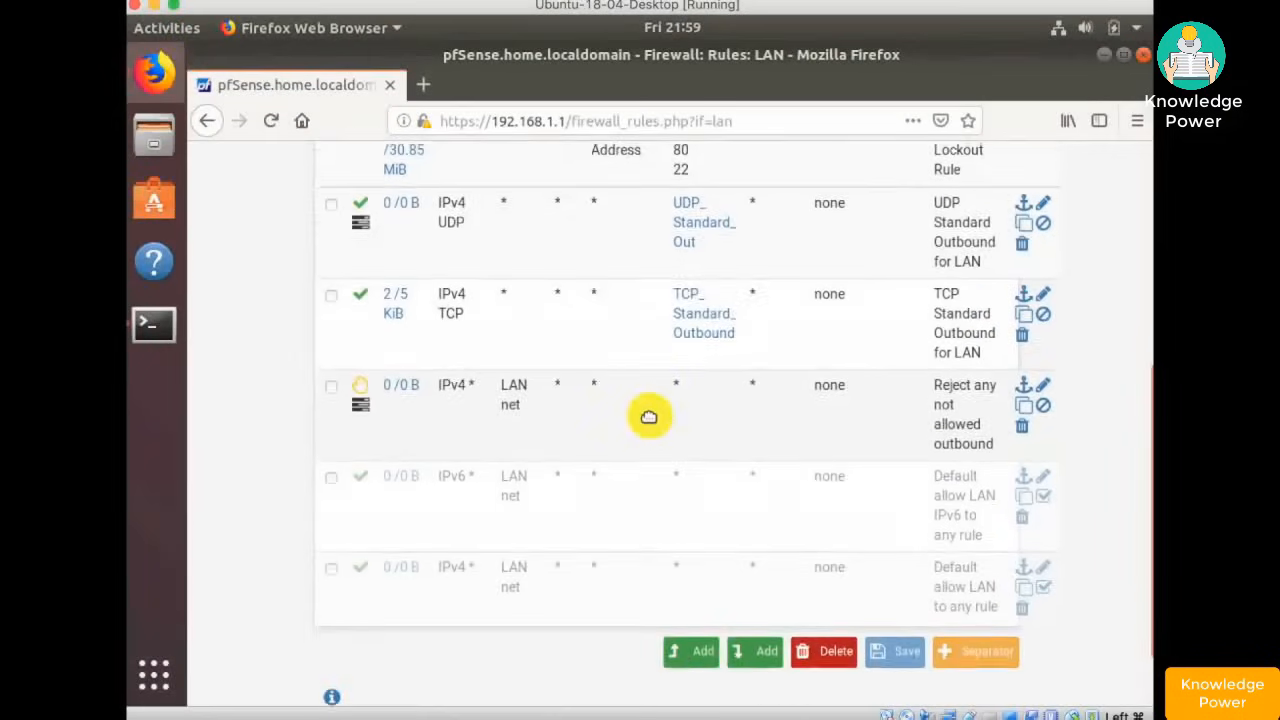
pyautogui.scroll(1, 649, 416)
pyautogui.scroll(1, 649, 416)
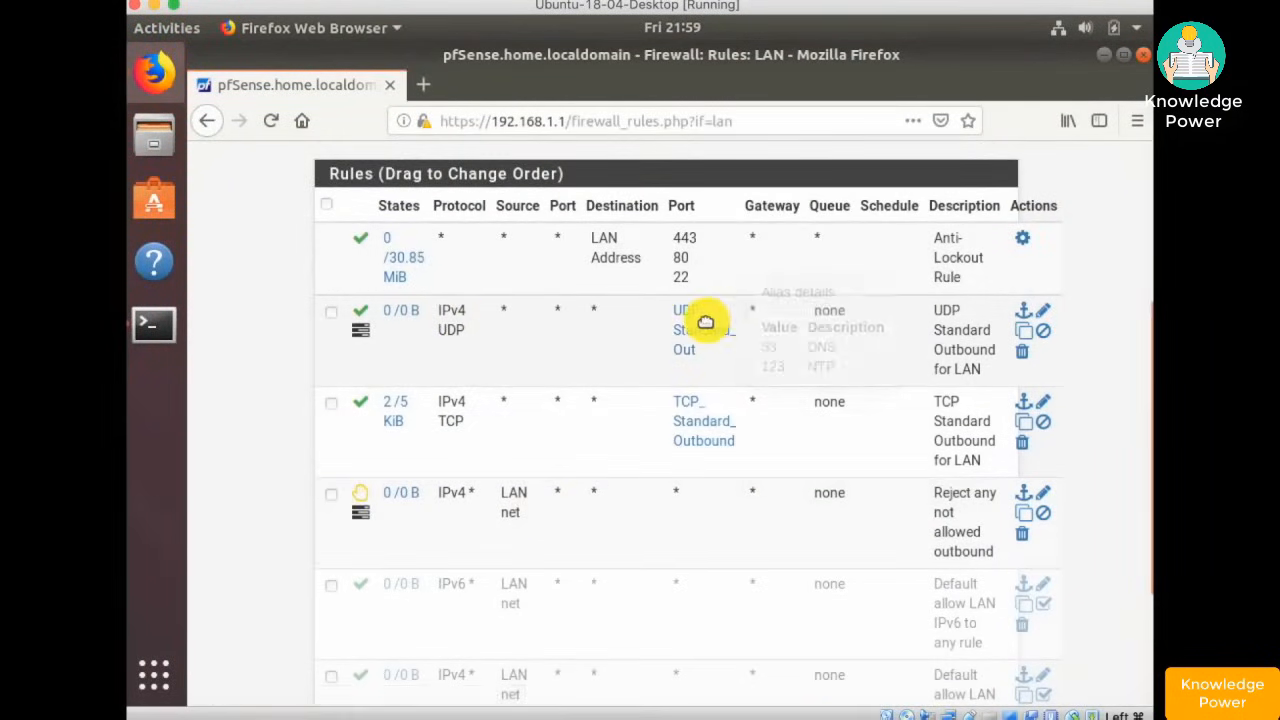
# - Test outbound access by loading Wikipedia in a new tab, then return to the terminal
pyautogui.moveTo(709, 340)
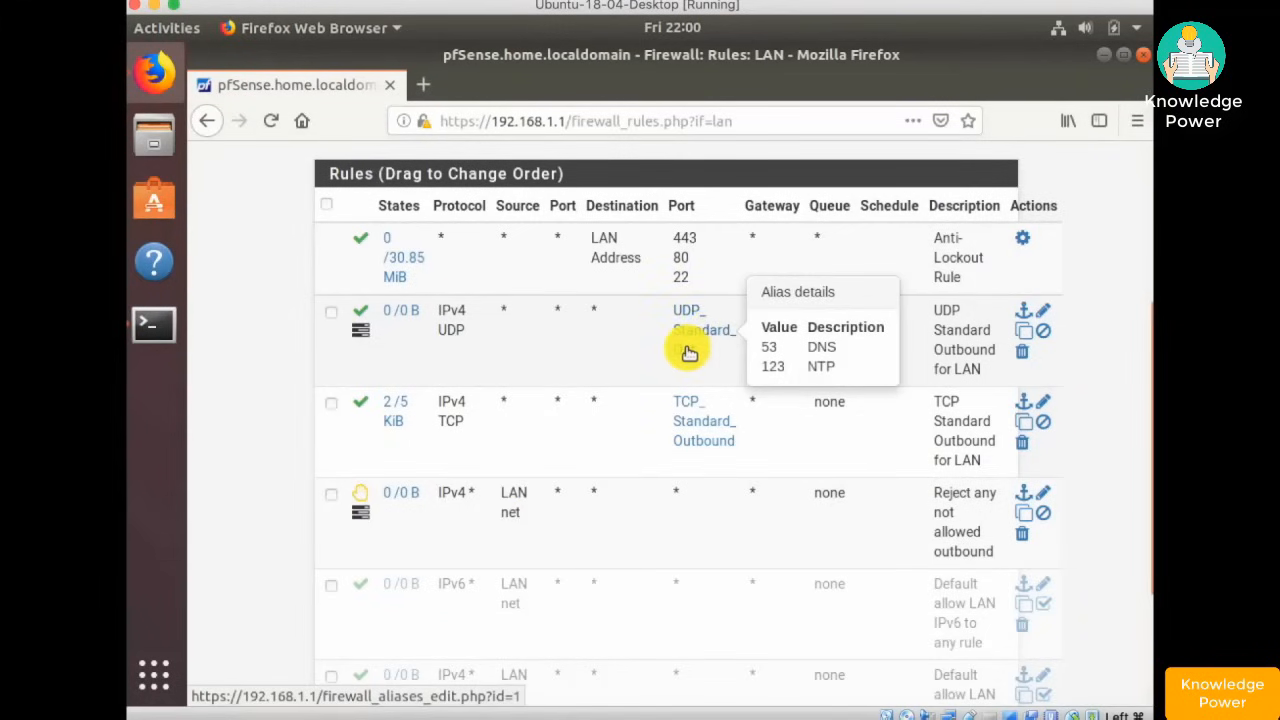
pyautogui.moveTo(694, 418)
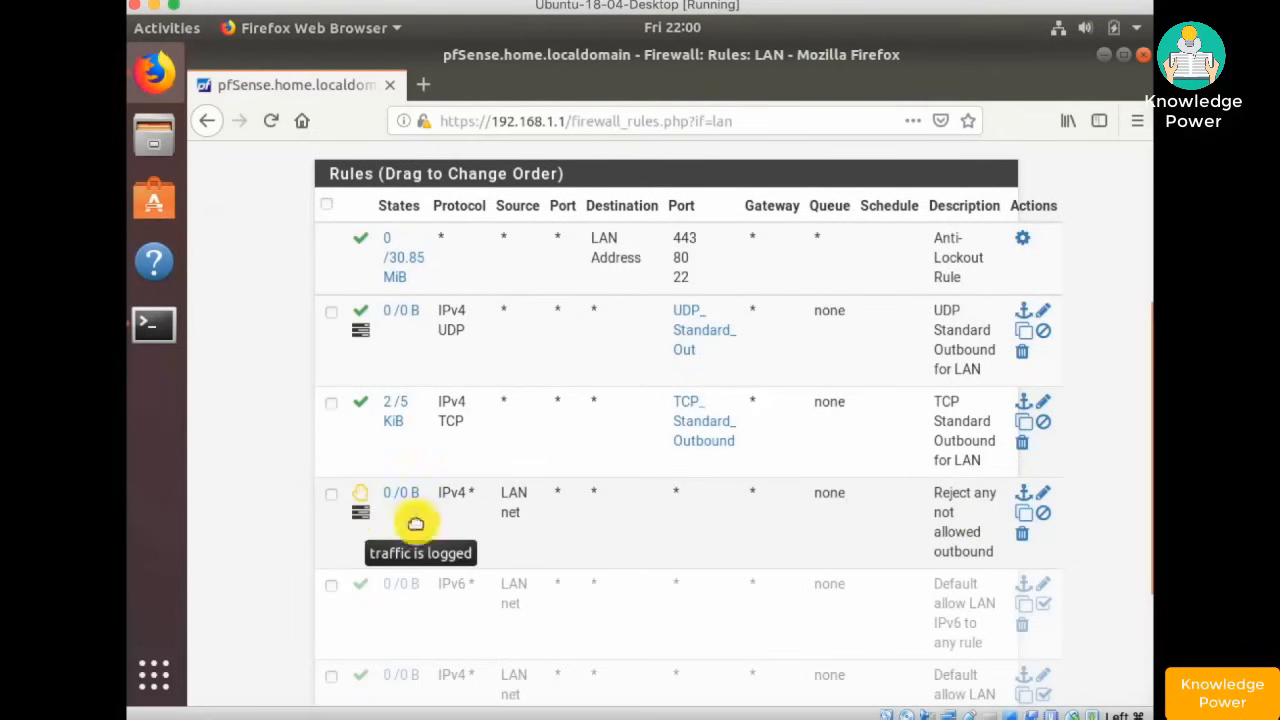
pyautogui.scroll(-3, 745, 490)
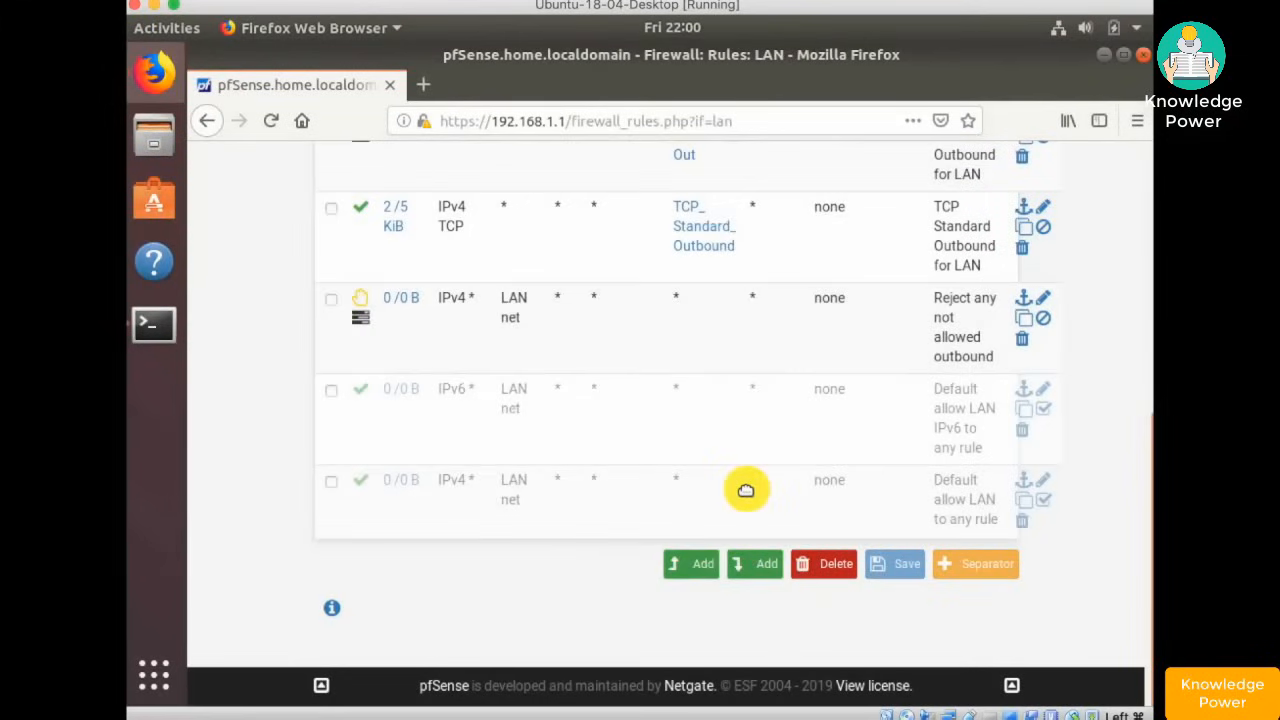
pyautogui.scroll(5, 745, 490)
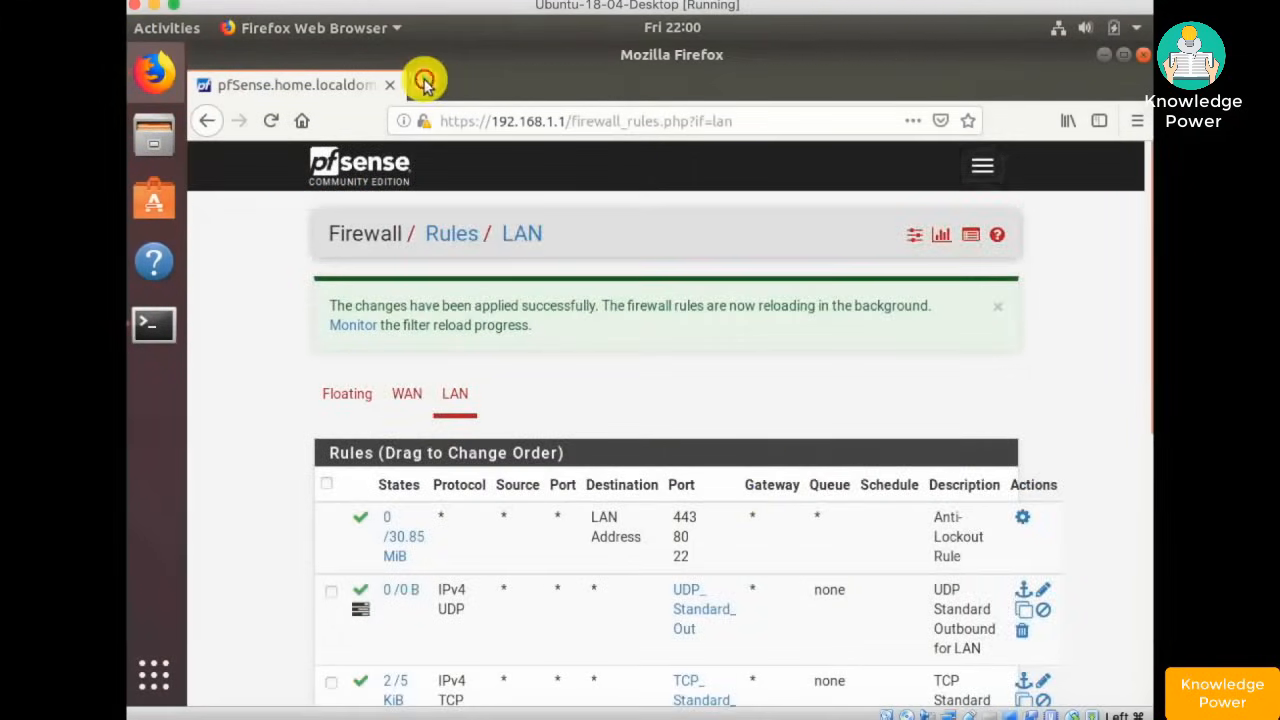
pyautogui.click(424, 84)
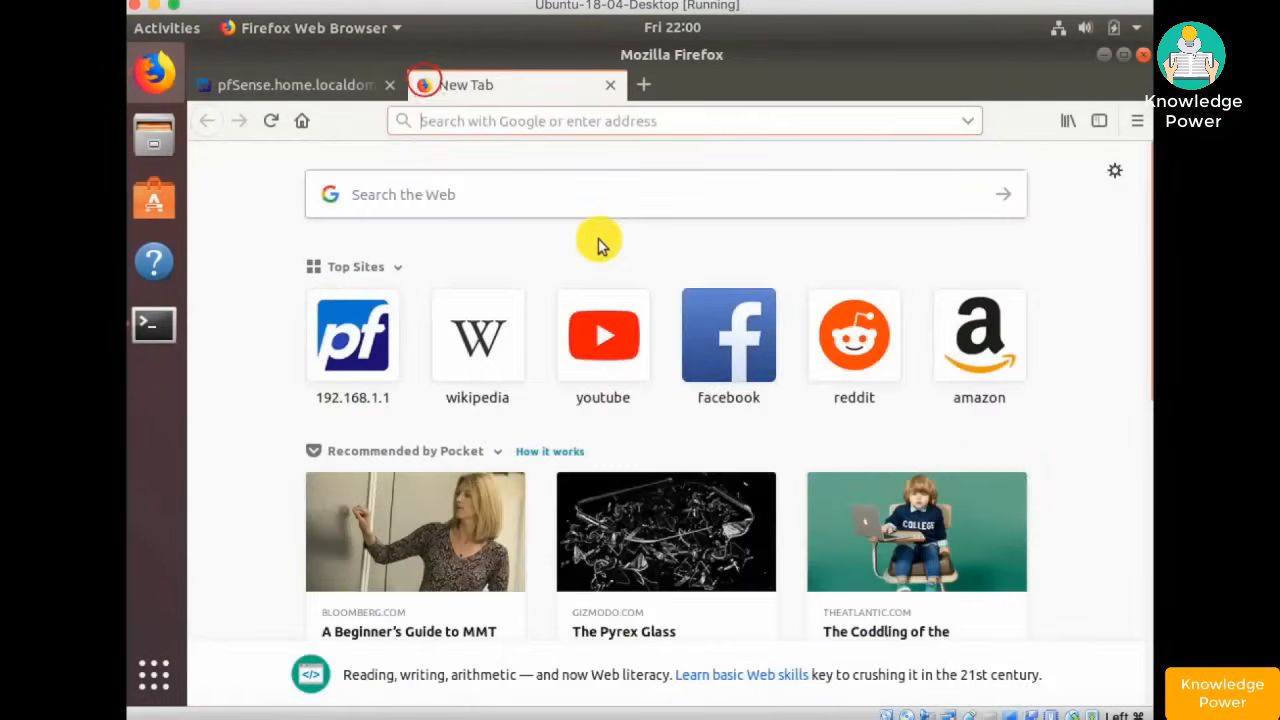
pyautogui.click(485, 336)
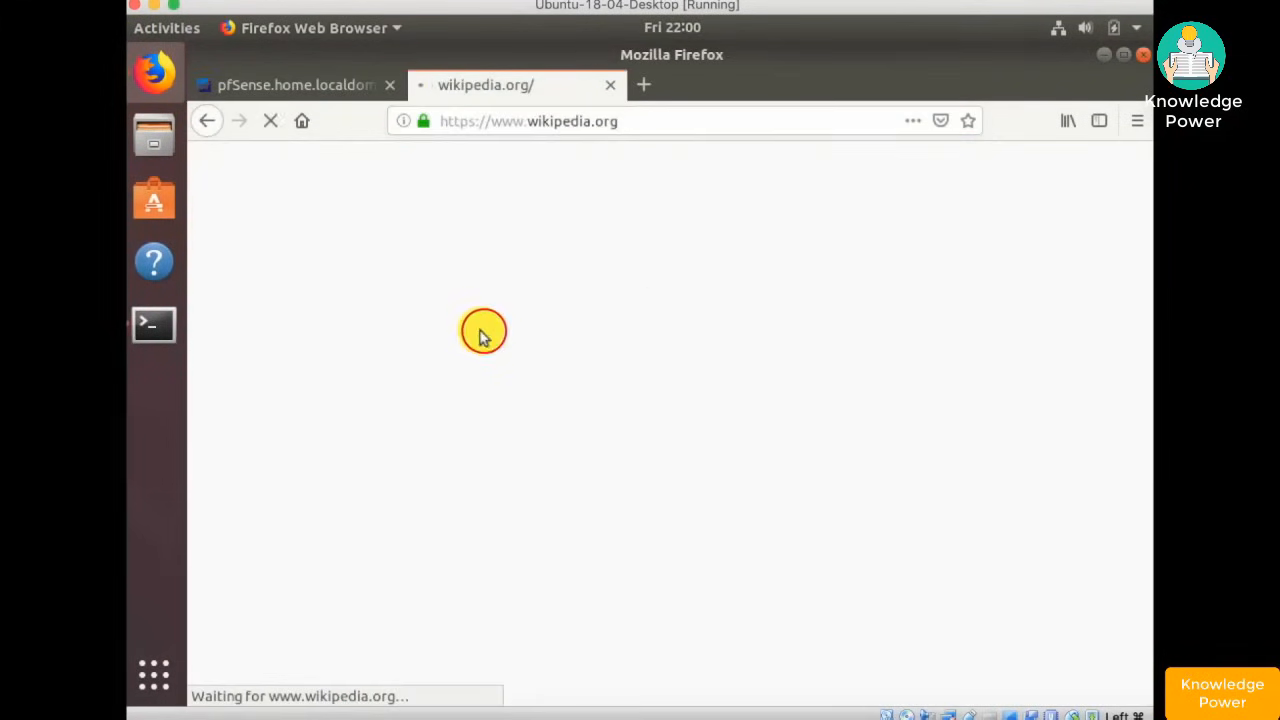
pyautogui.click(612, 85)
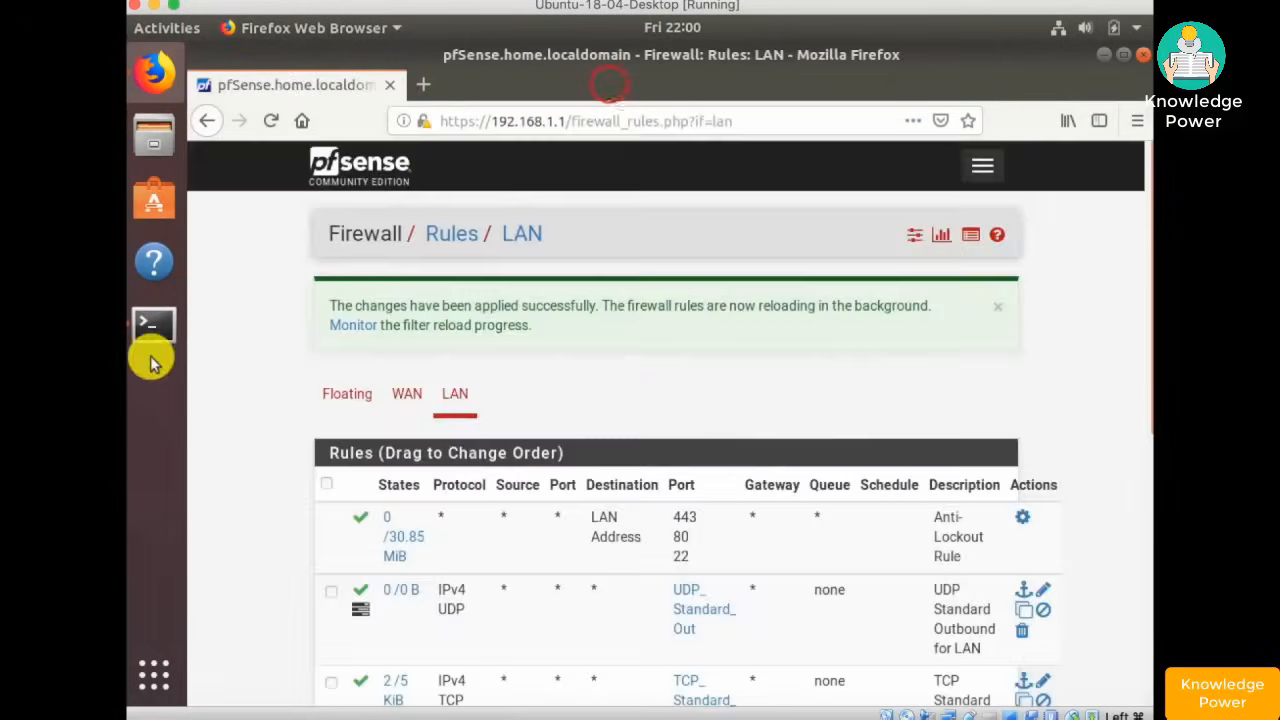
pyautogui.click(155, 324)
# - Clear the terminal and rerun the ntp service status check with the admin password
pyautogui.click(501, 380)
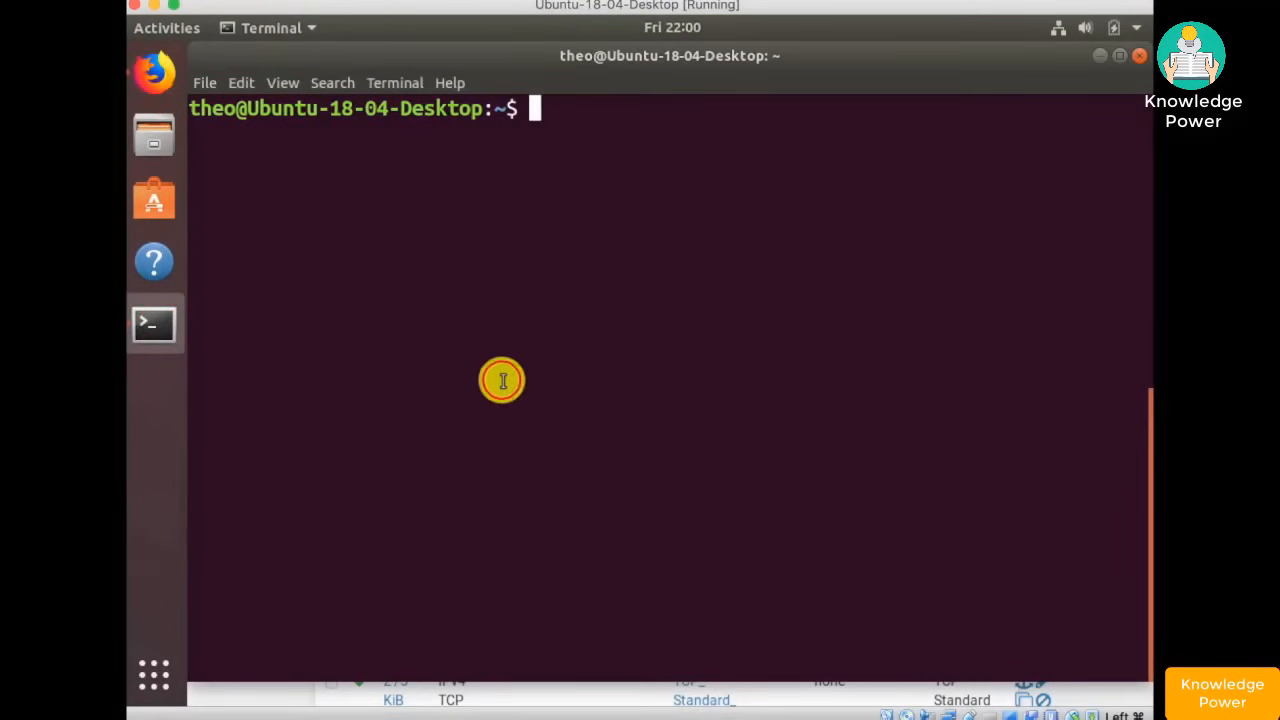
pyautogui.write('clear')
pyautogui.press('Up')
pyautogui.press('Up')
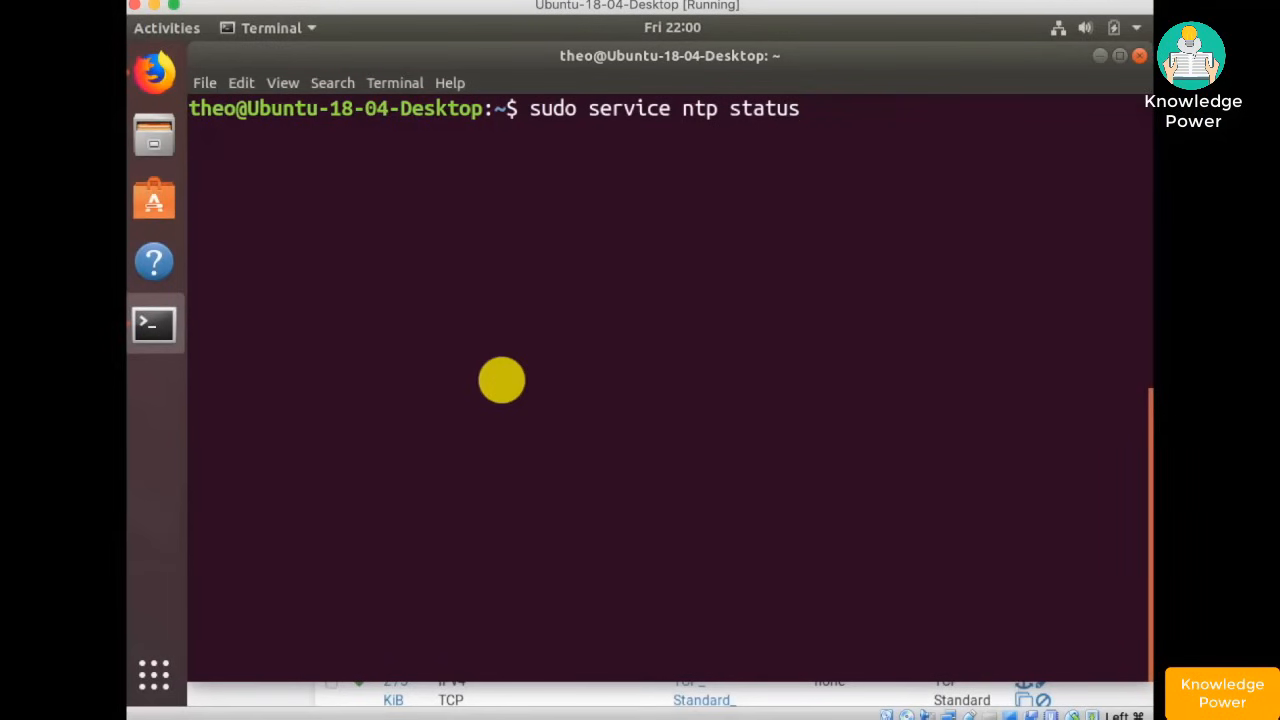
pyautogui.press('Return')
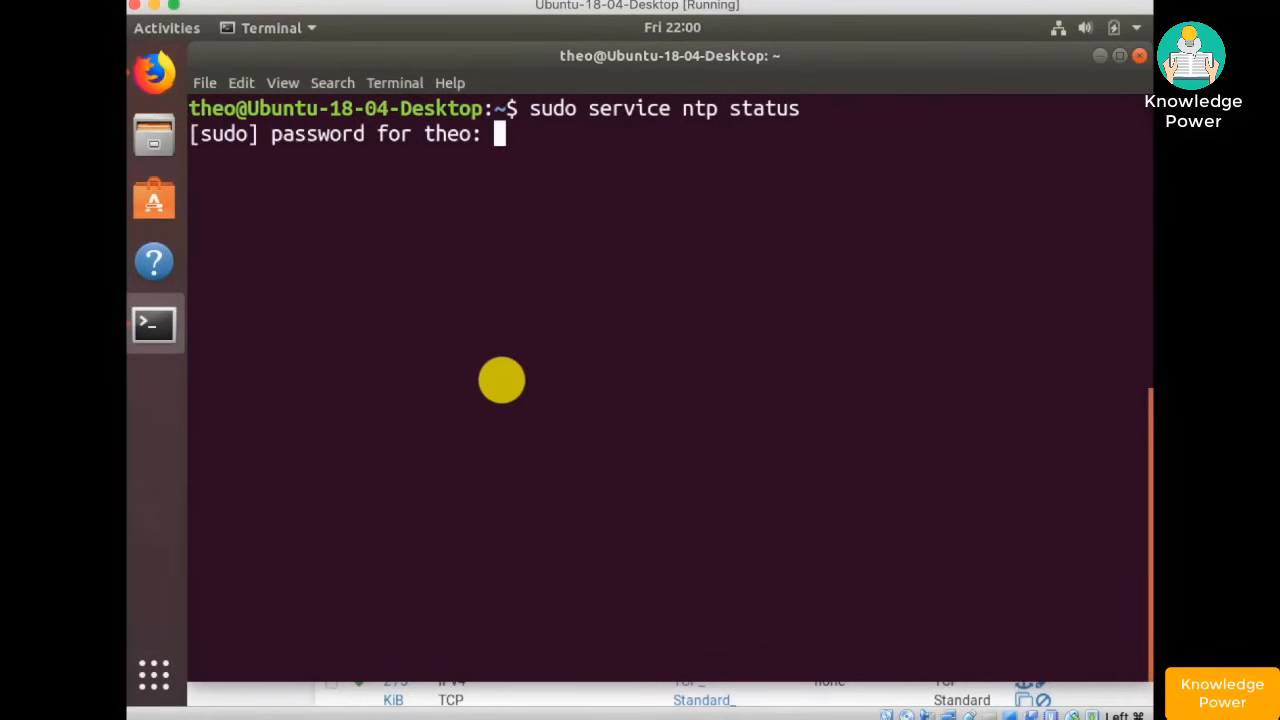
pyautogui.press('Return')
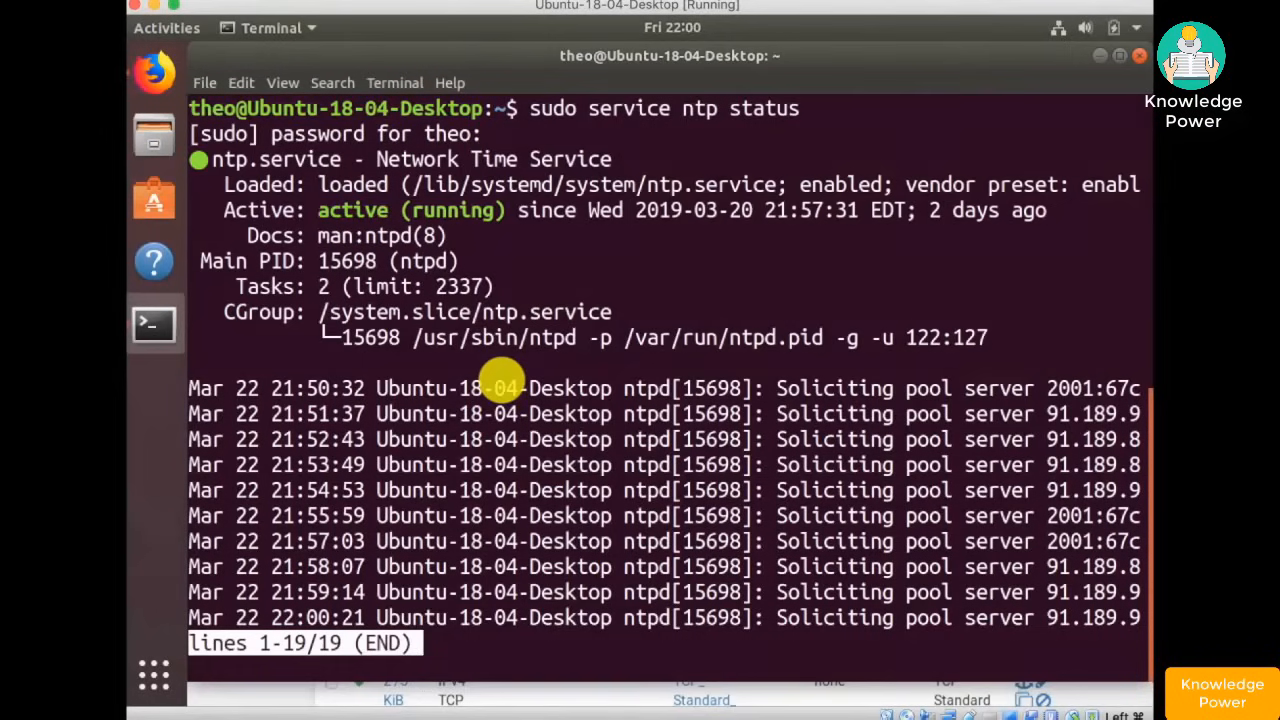
pyautogui.press('q')
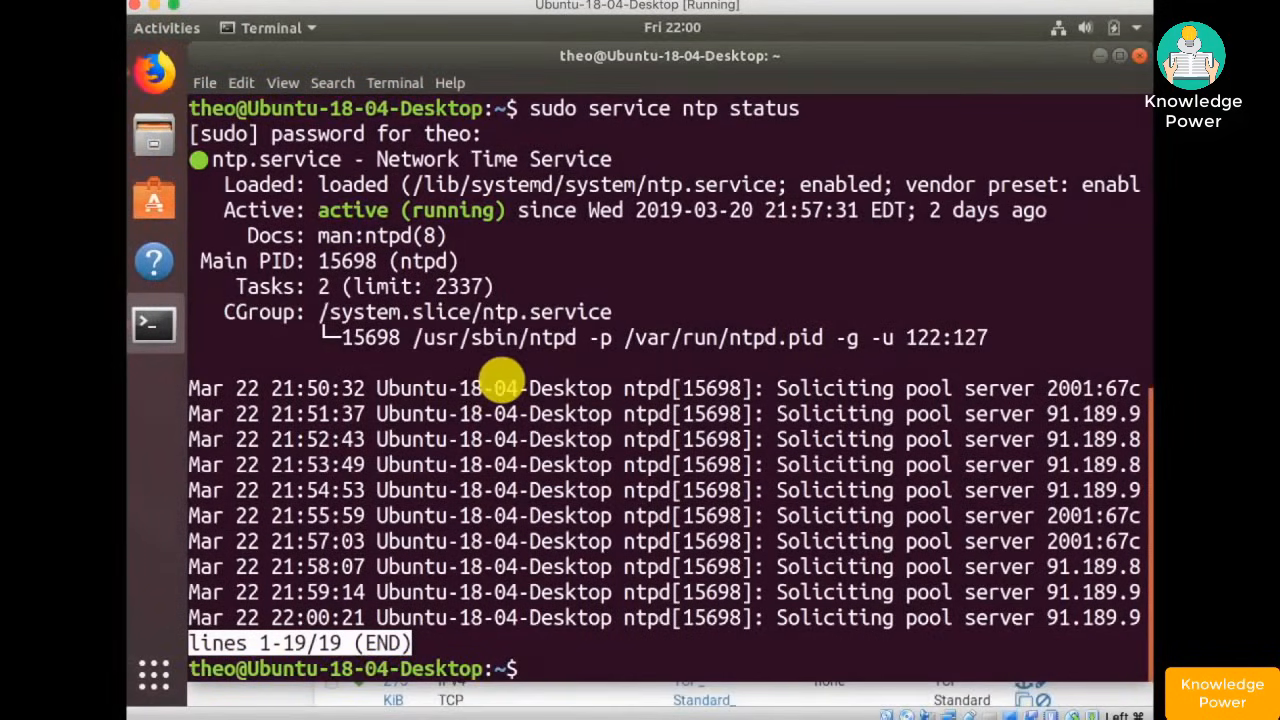
# - SSH into the remote host, log out with exit, then run sudo apt update
pyautogui.write('ssh theo@192.168.254.143')
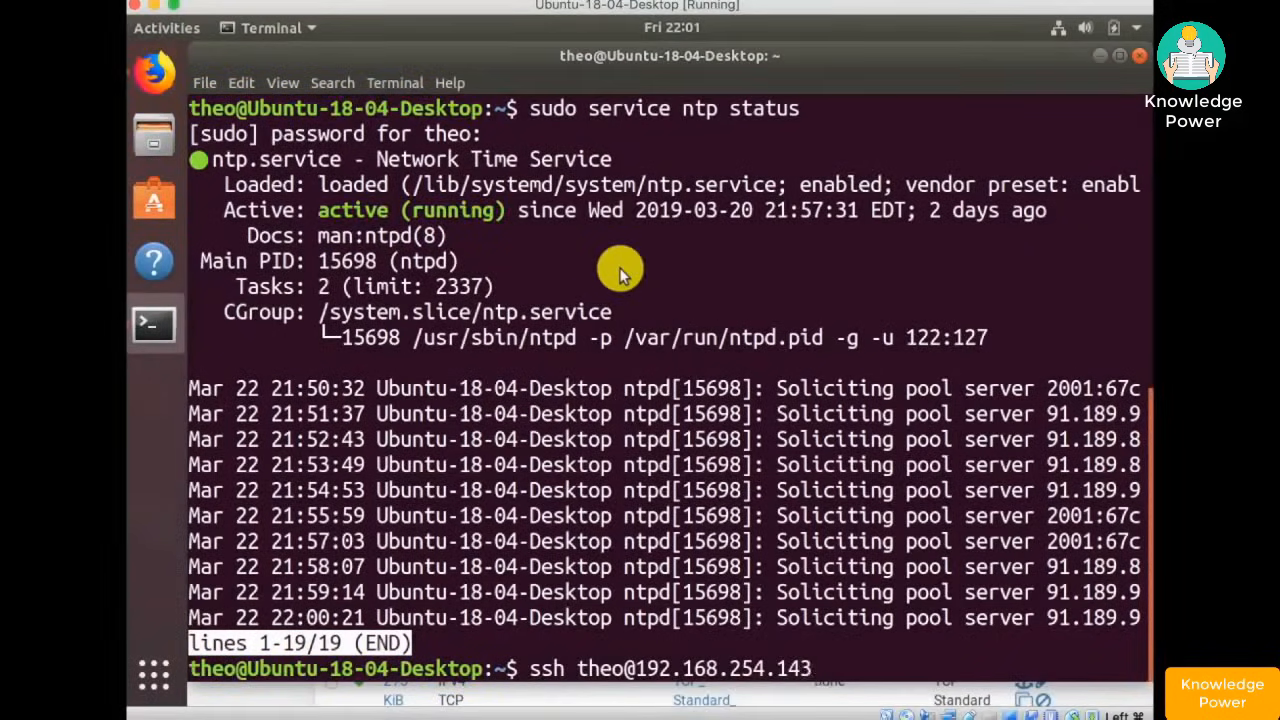
pyautogui.press('Return')
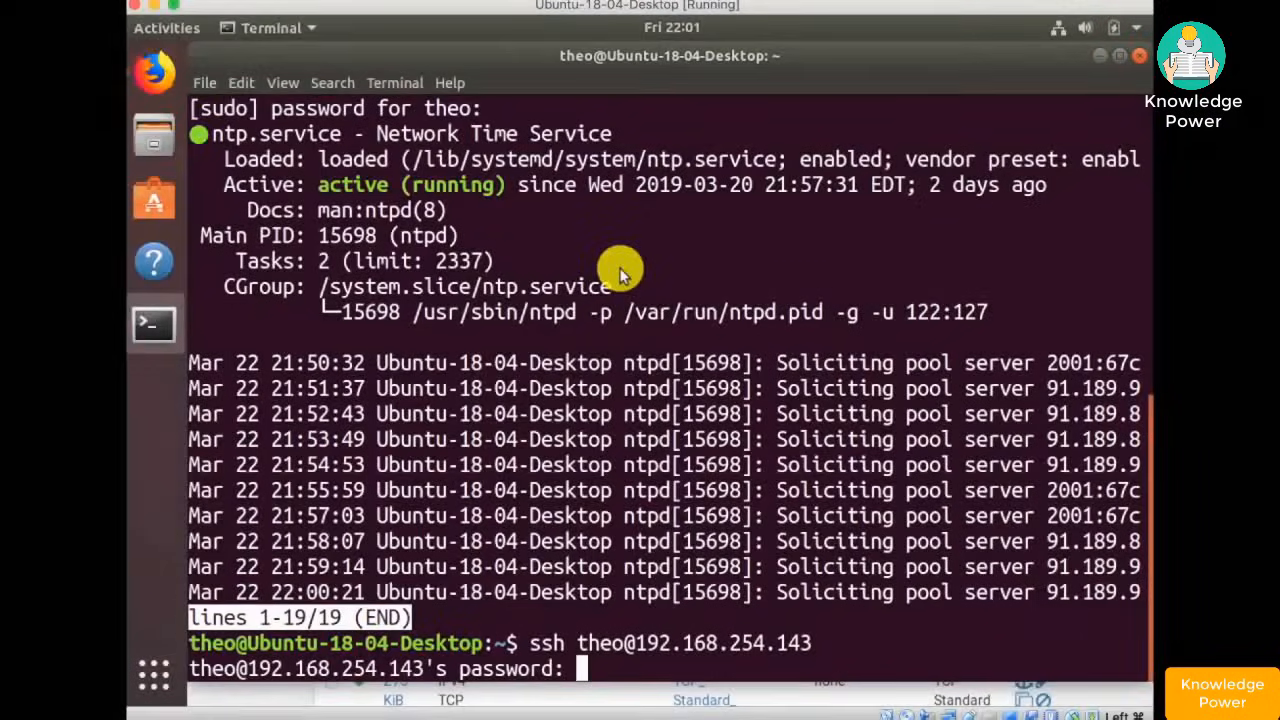
pyautogui.press('Return')
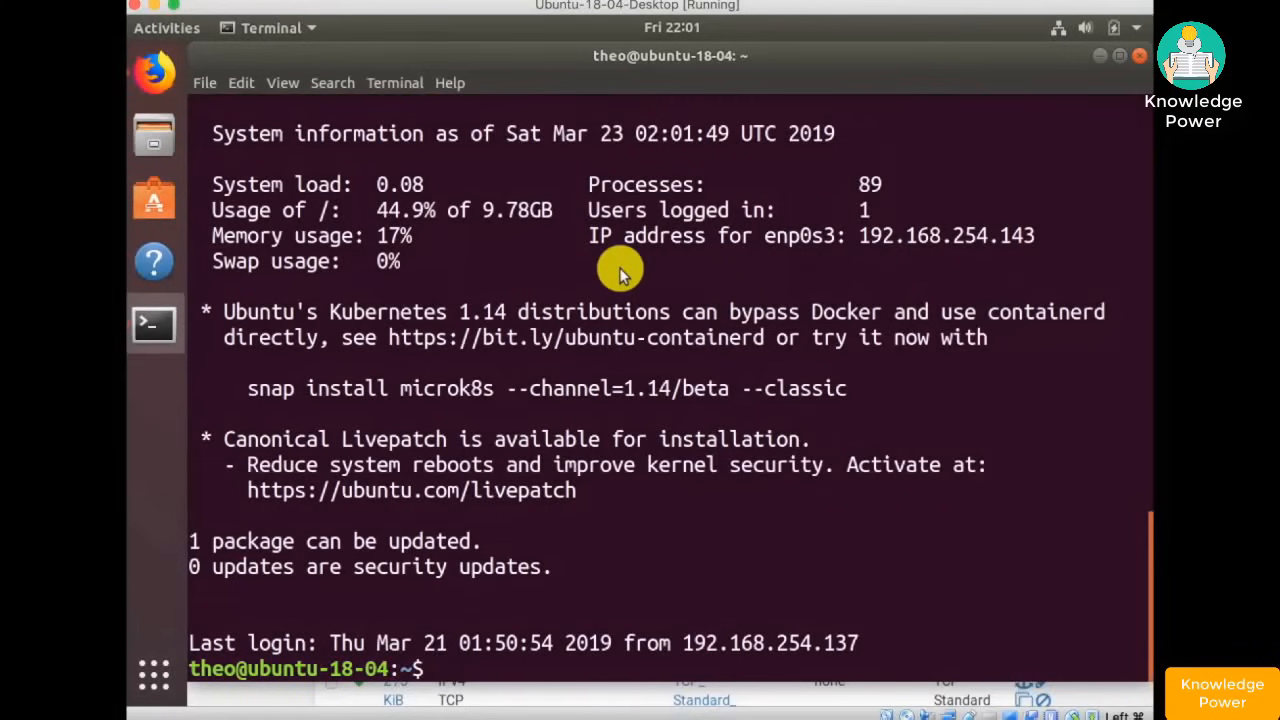
pyautogui.write('exit')
pyautogui.press('Return')
pyautogui.write('sudo ap')
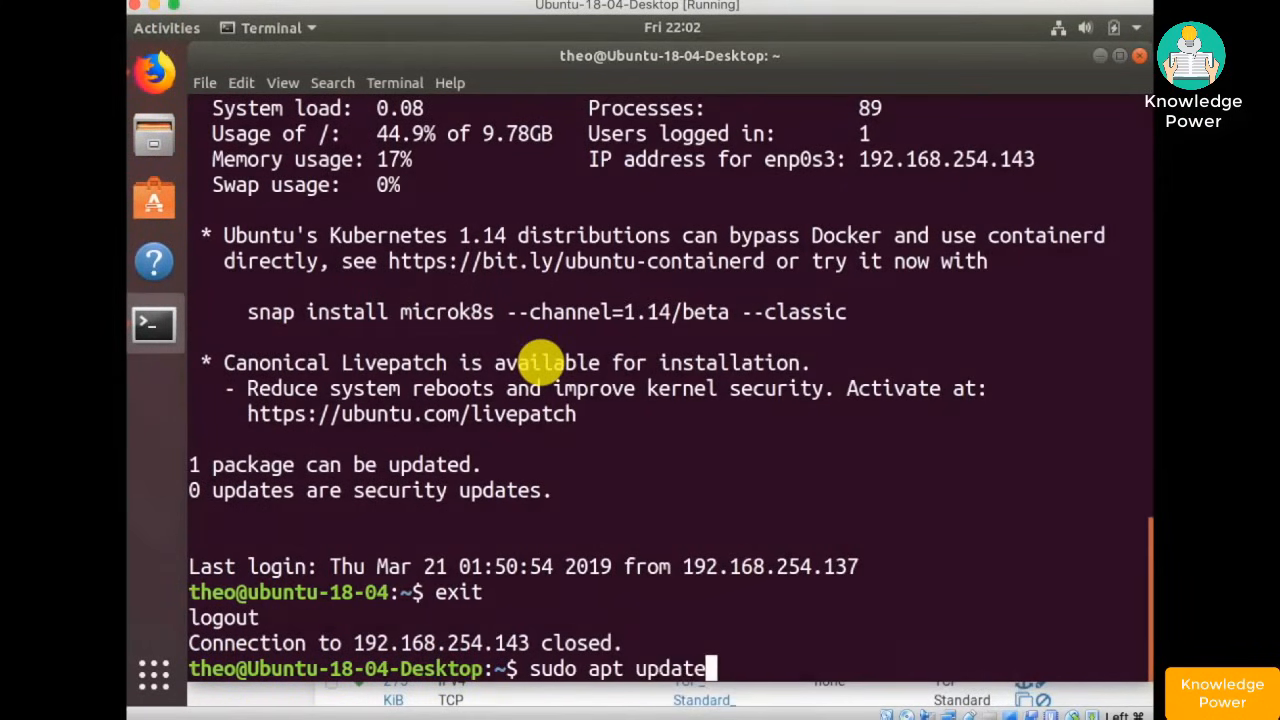
pyautogui.write('t update')
pyautogui.press('Return')
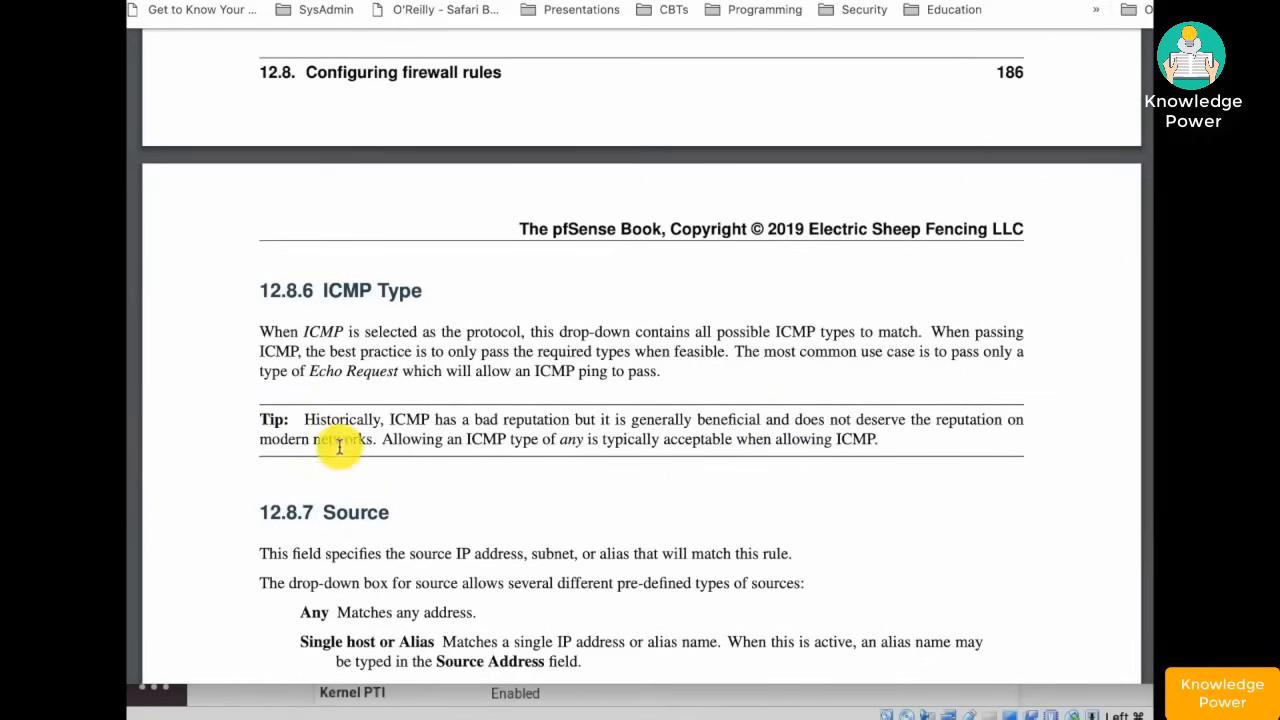
# - Select the Tip paragraph about ICMP's reputation under 12.8.6 ICMP Type
pyautogui.moveTo(258, 418); pyautogui.dragTo(895, 442)
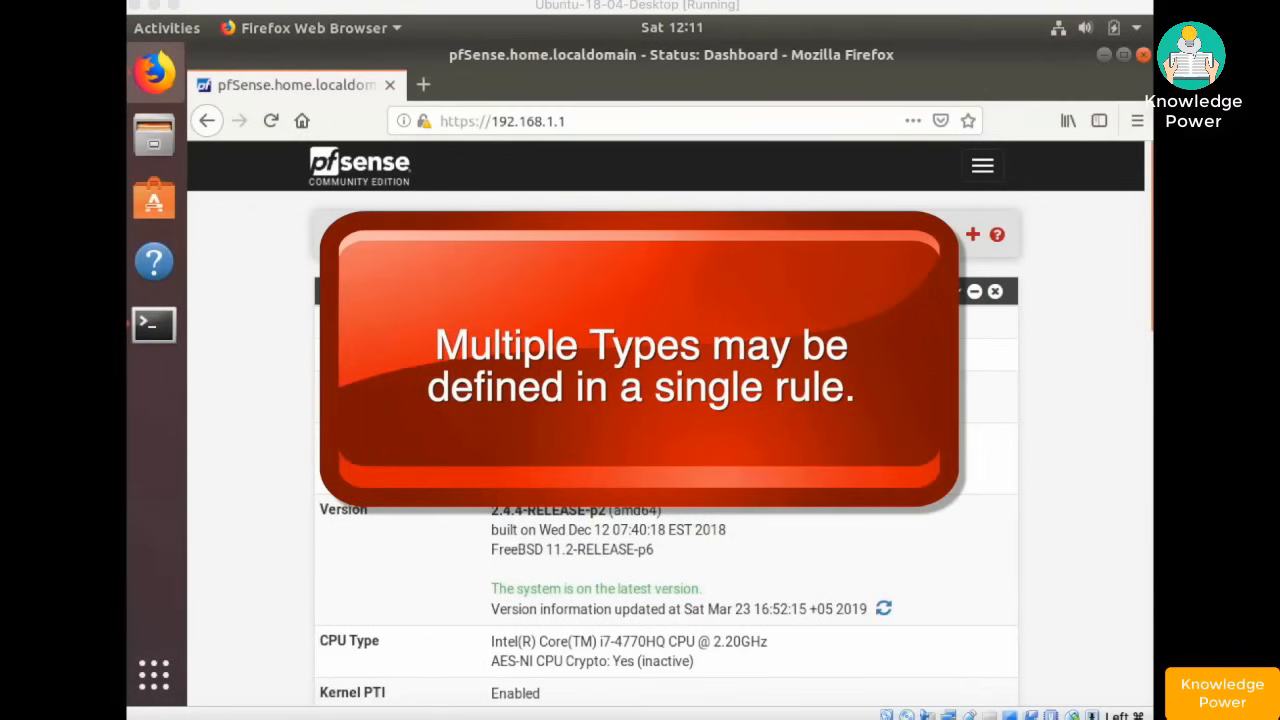
# - Go to Firewall > Rules > LAN and add a new rule at the top of the list
pyautogui.click(982, 167)
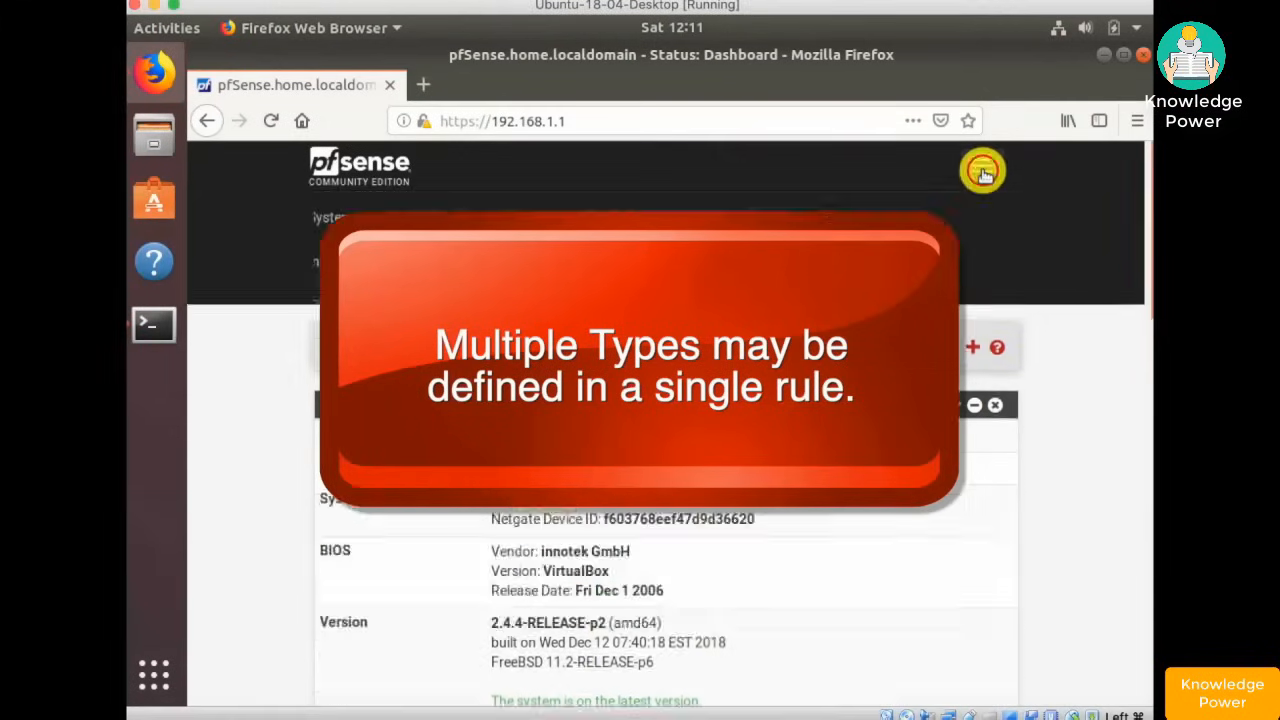
pyautogui.click(353, 306)
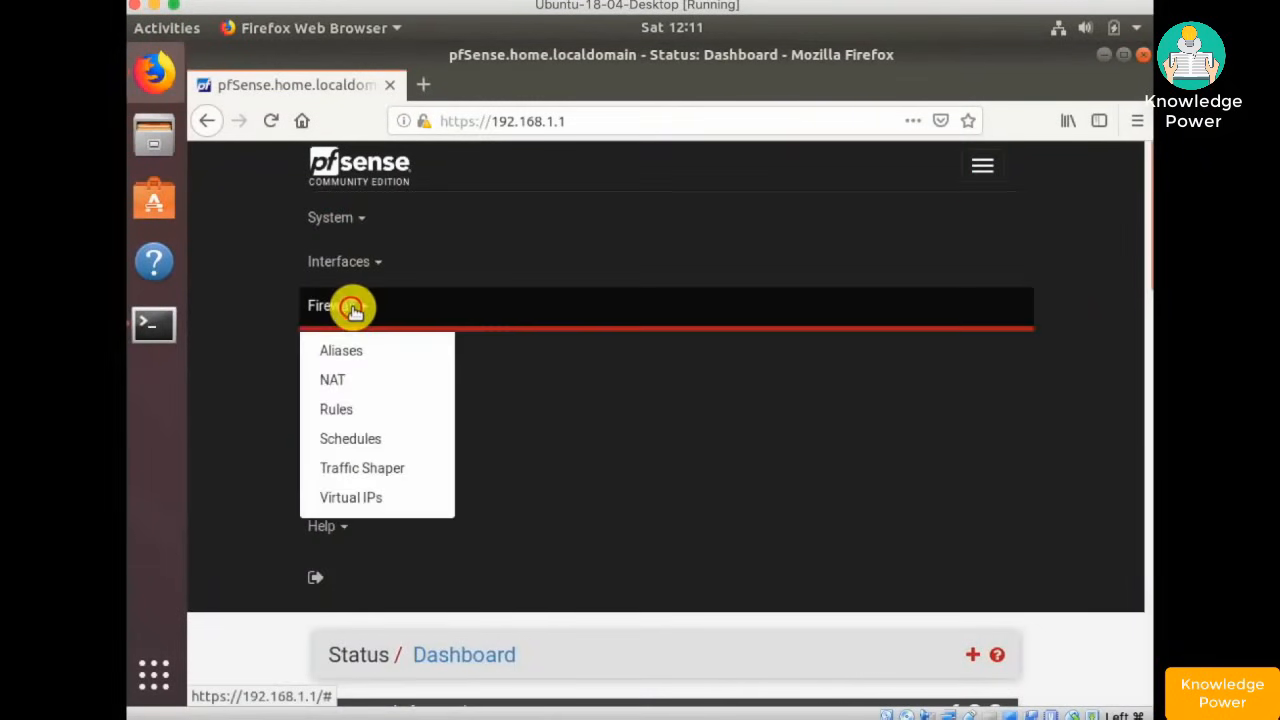
pyautogui.click(351, 409)
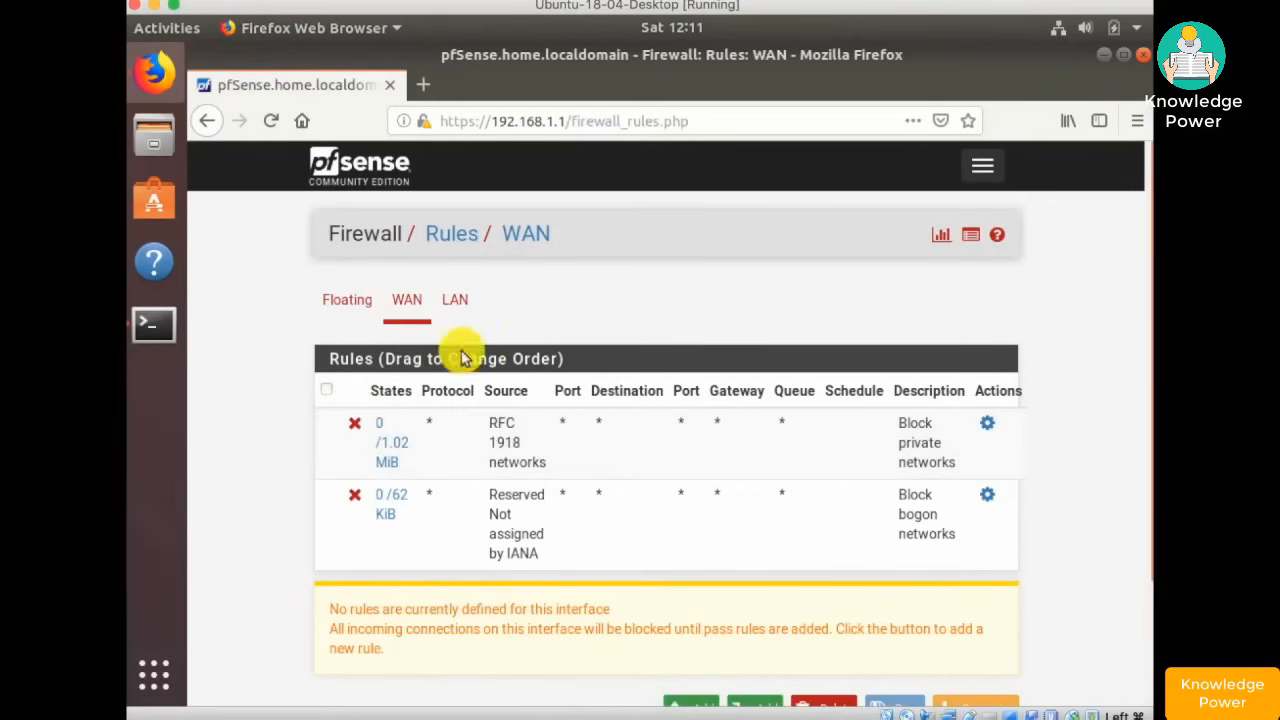
pyautogui.click(455, 300)
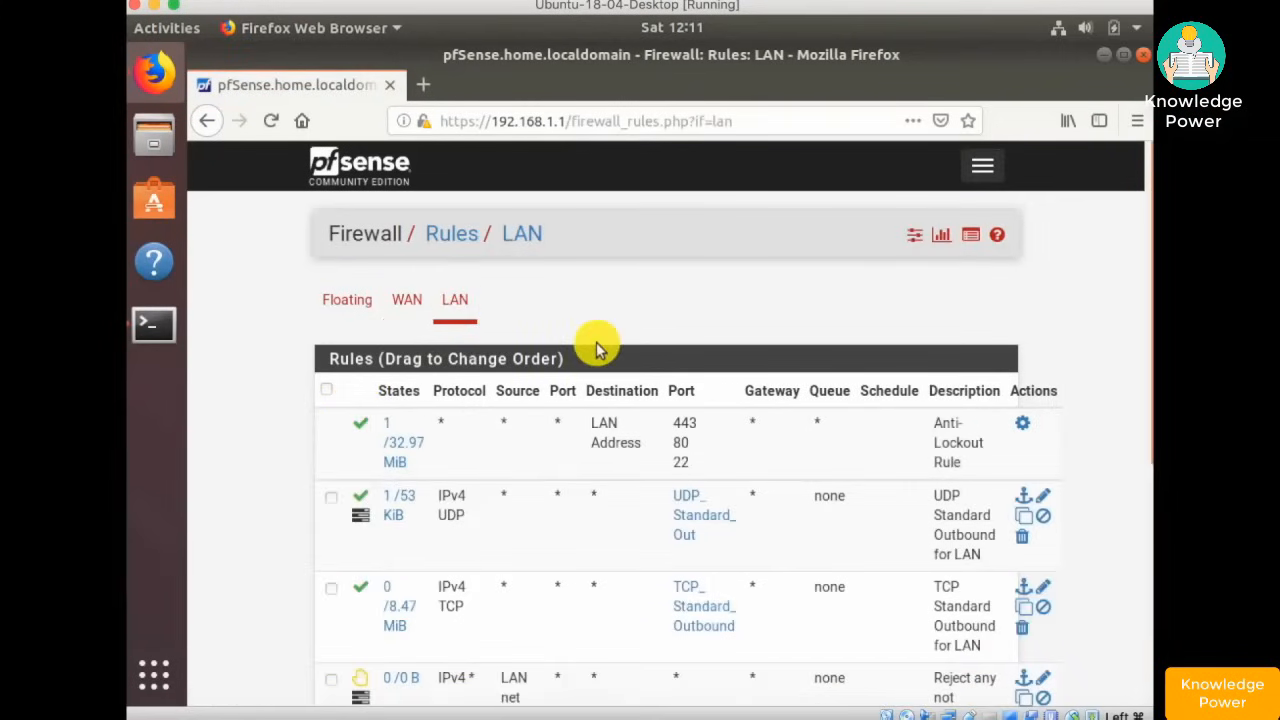
pyautogui.scroll(-5, 595, 345)
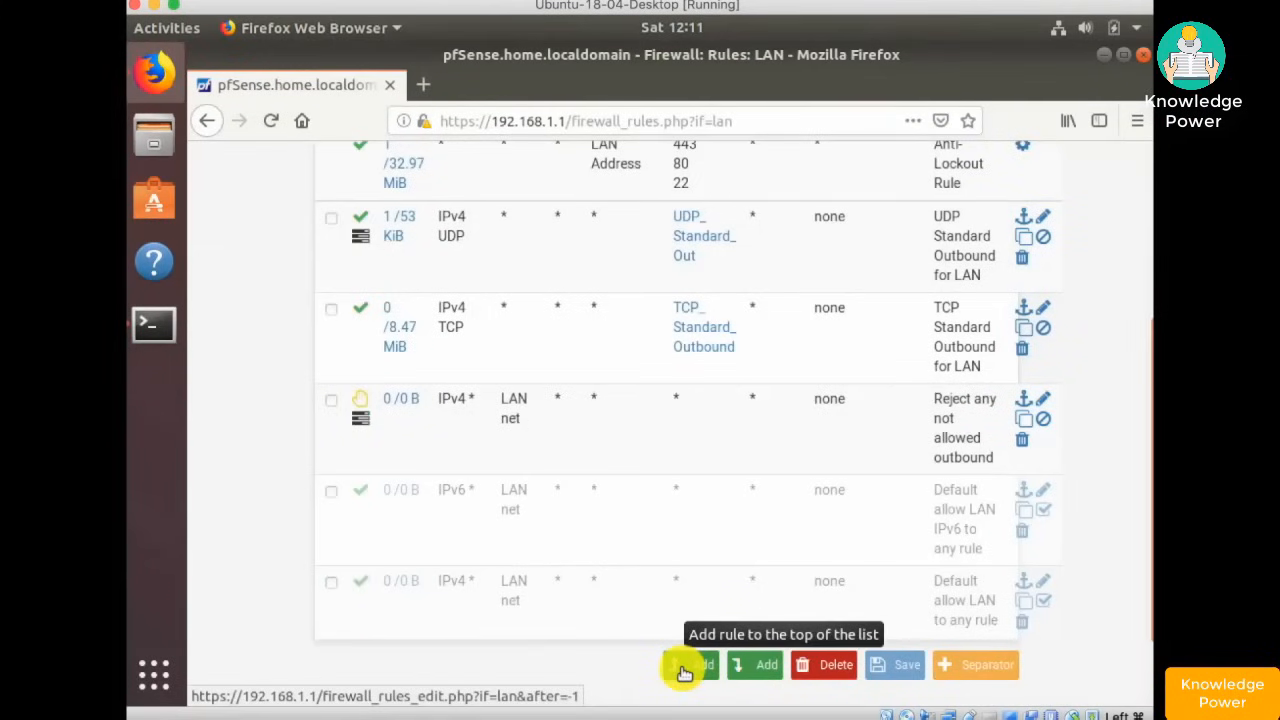
pyautogui.click(684, 668)
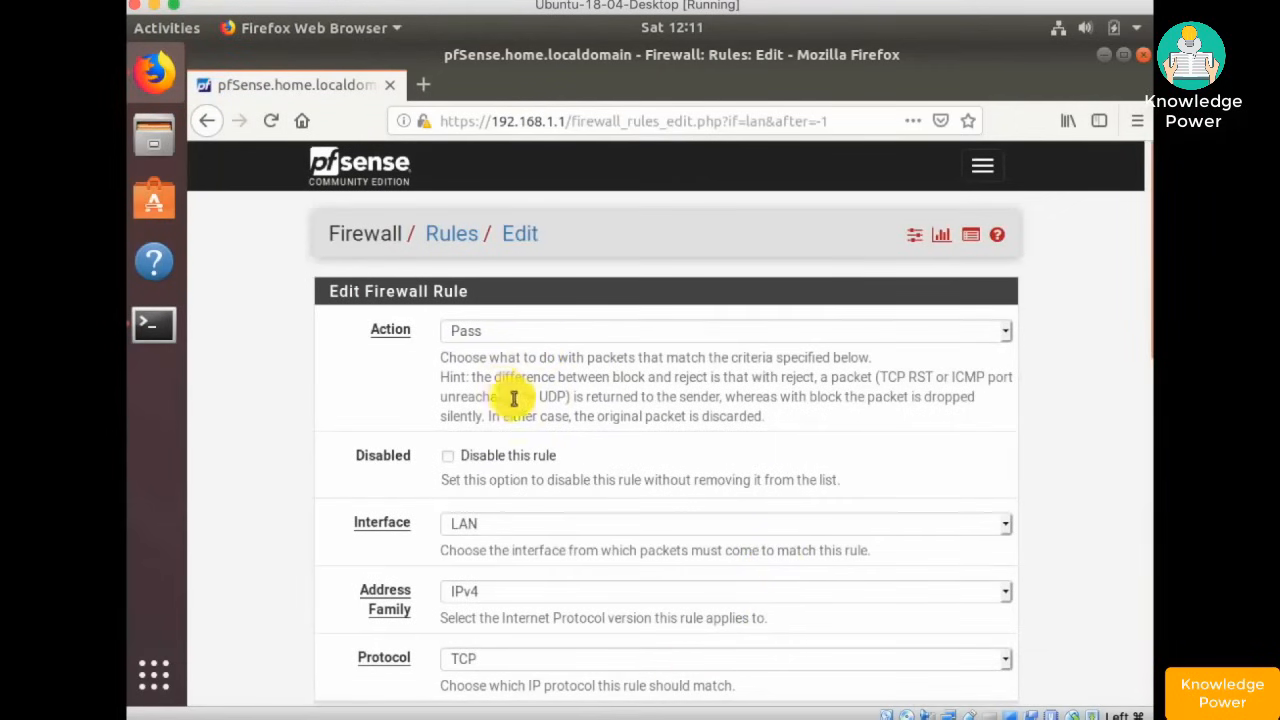
# - Set protocol to ICMP with subtypes destination unreachable, time exceeded, parameter problem and echo request
pyautogui.scroll(-3, 558, 532)
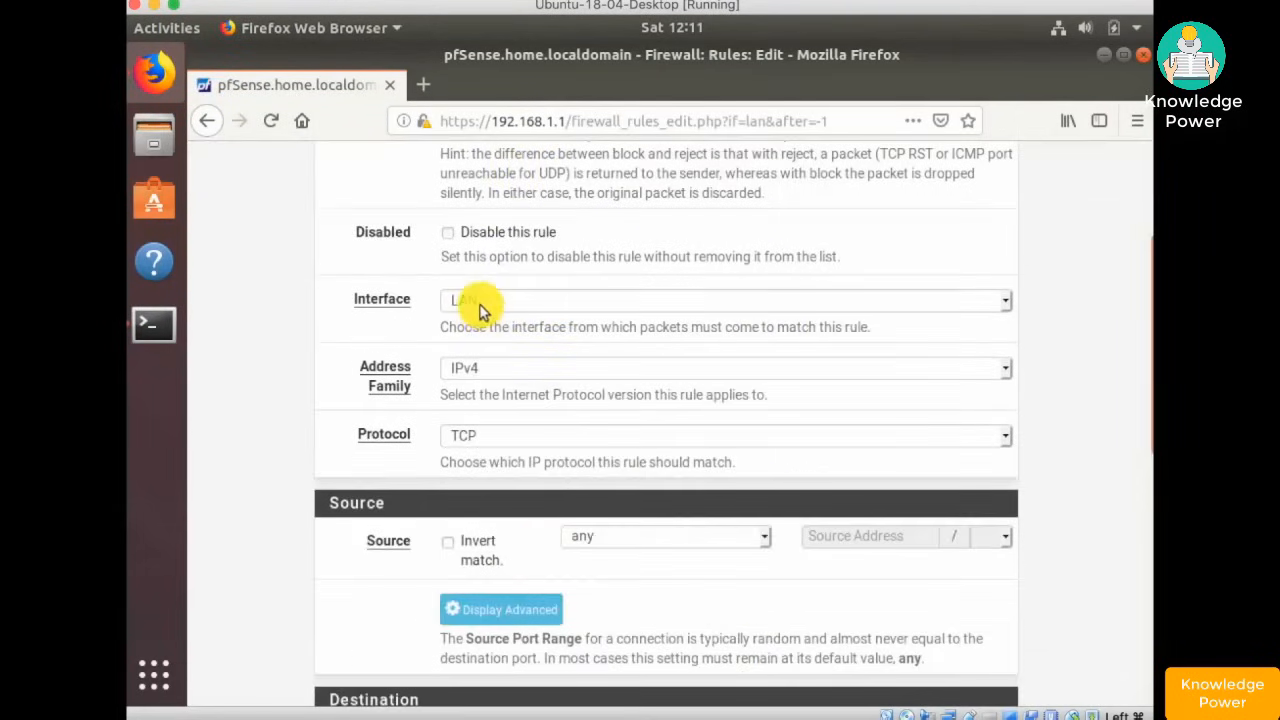
pyautogui.click(491, 434)
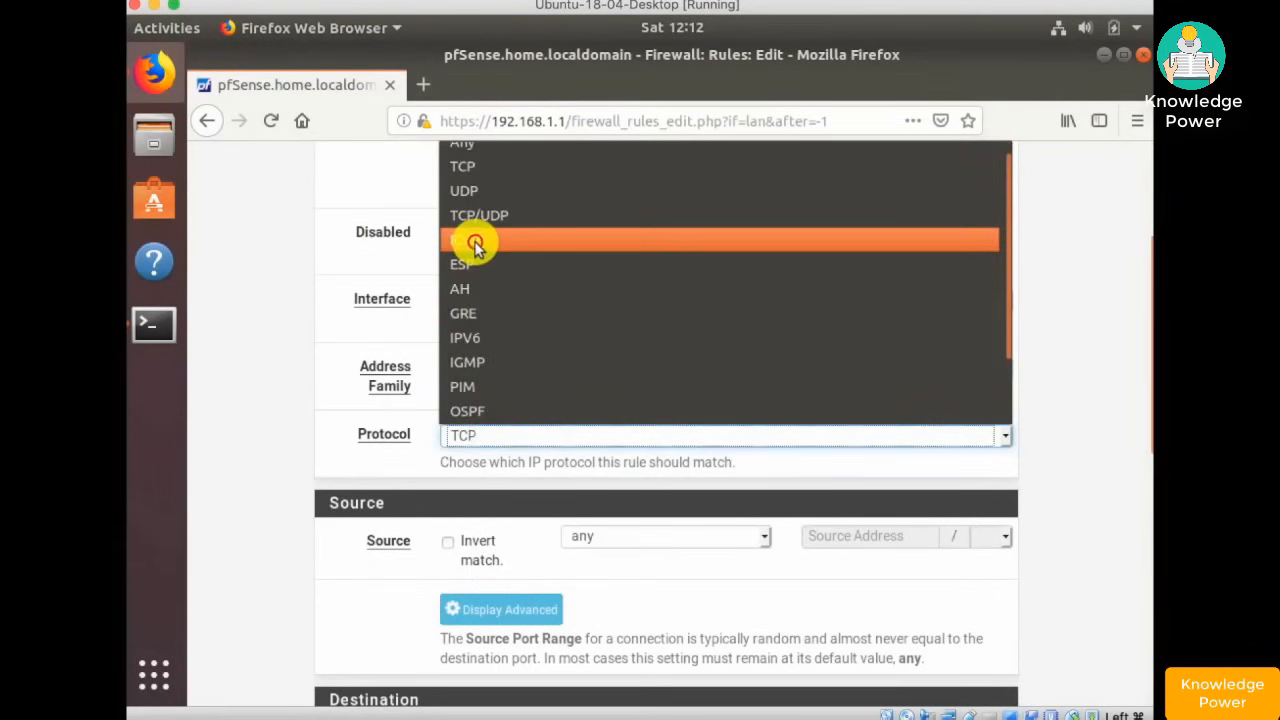
pyautogui.click(472, 241)
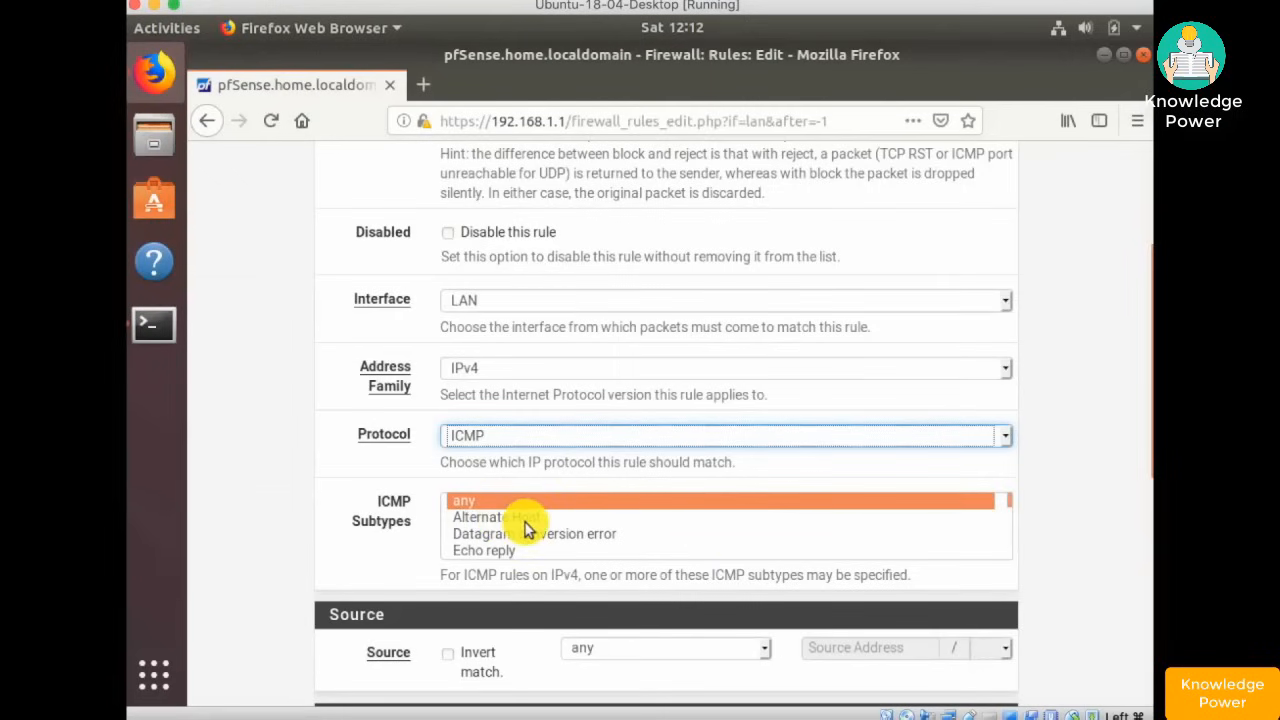
pyautogui.scroll(-7, 524, 529)
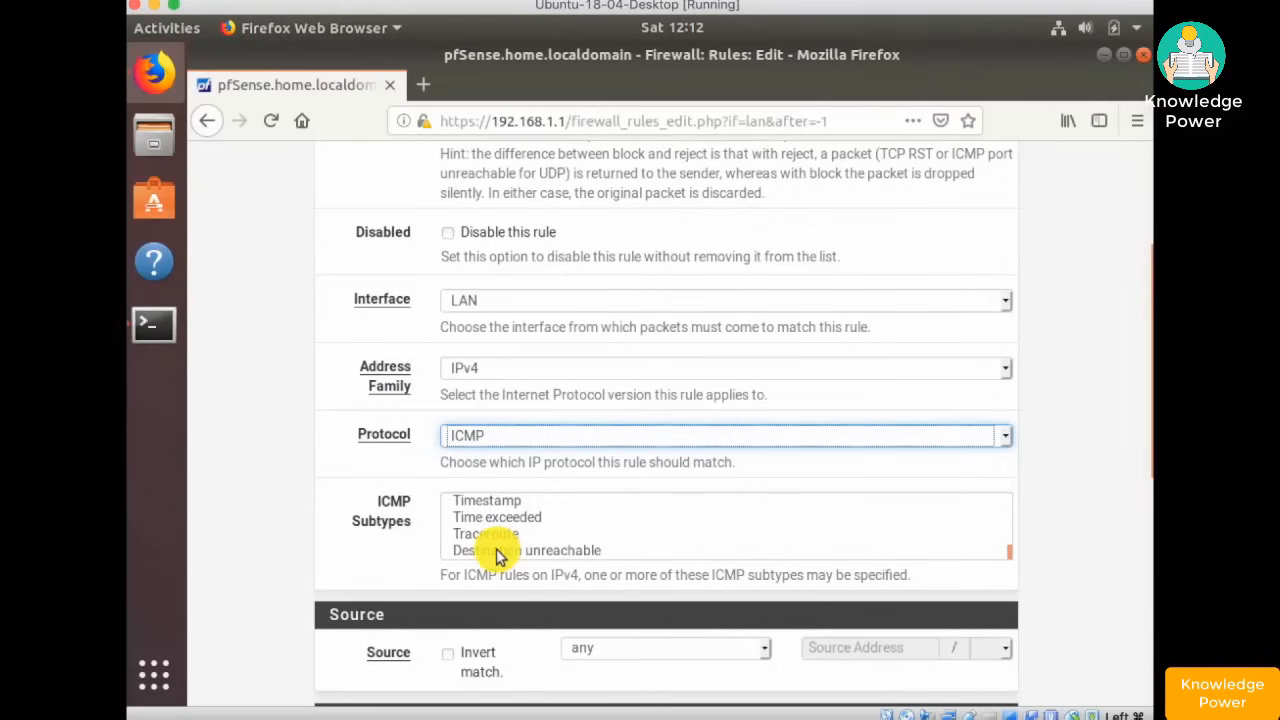
pyautogui.click(519, 555)
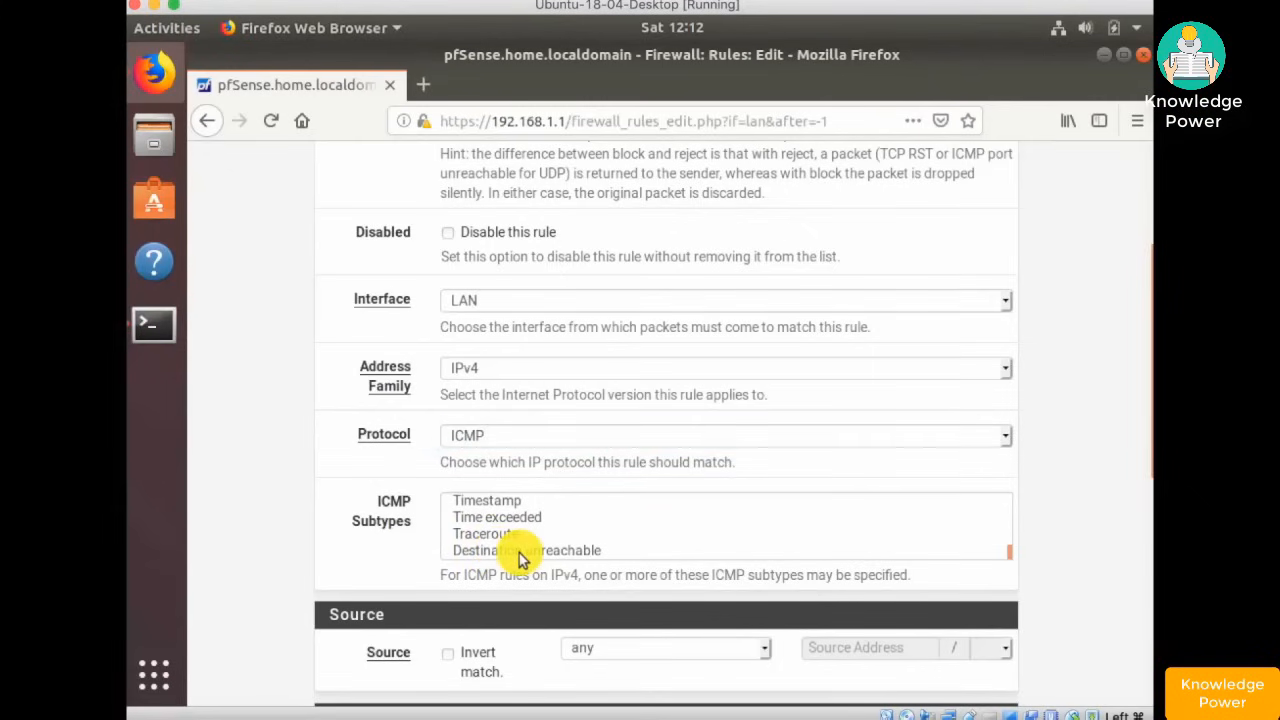
pyautogui.click(519, 552)
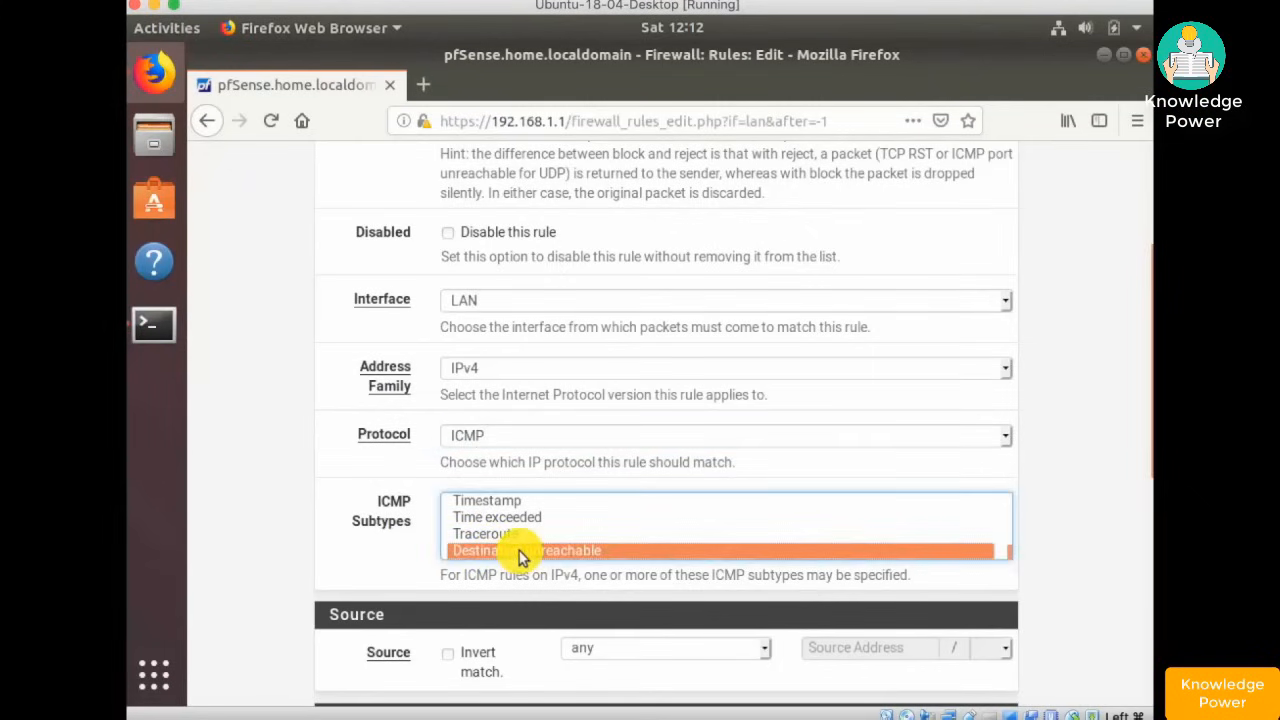
pyautogui.keyDown('ctrl'); pyautogui.click(504, 519); pyautogui.keyUp('ctrl')
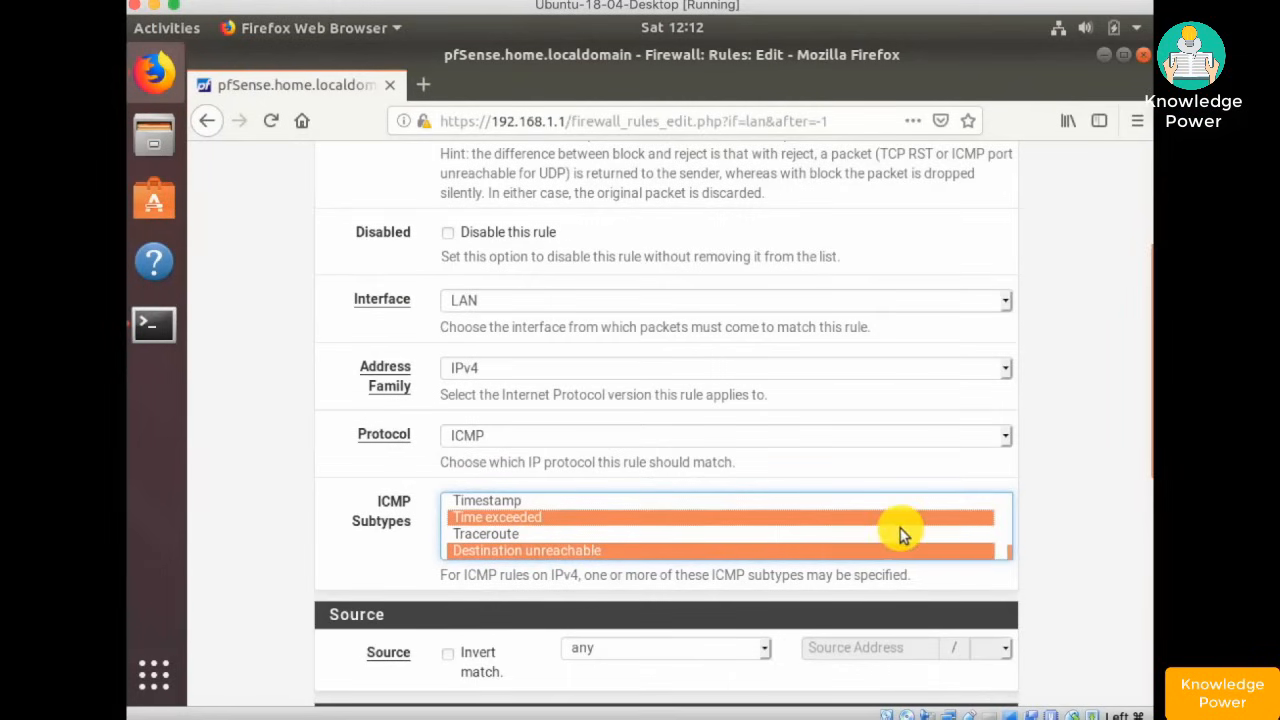
pyautogui.scroll(1, 900, 530)
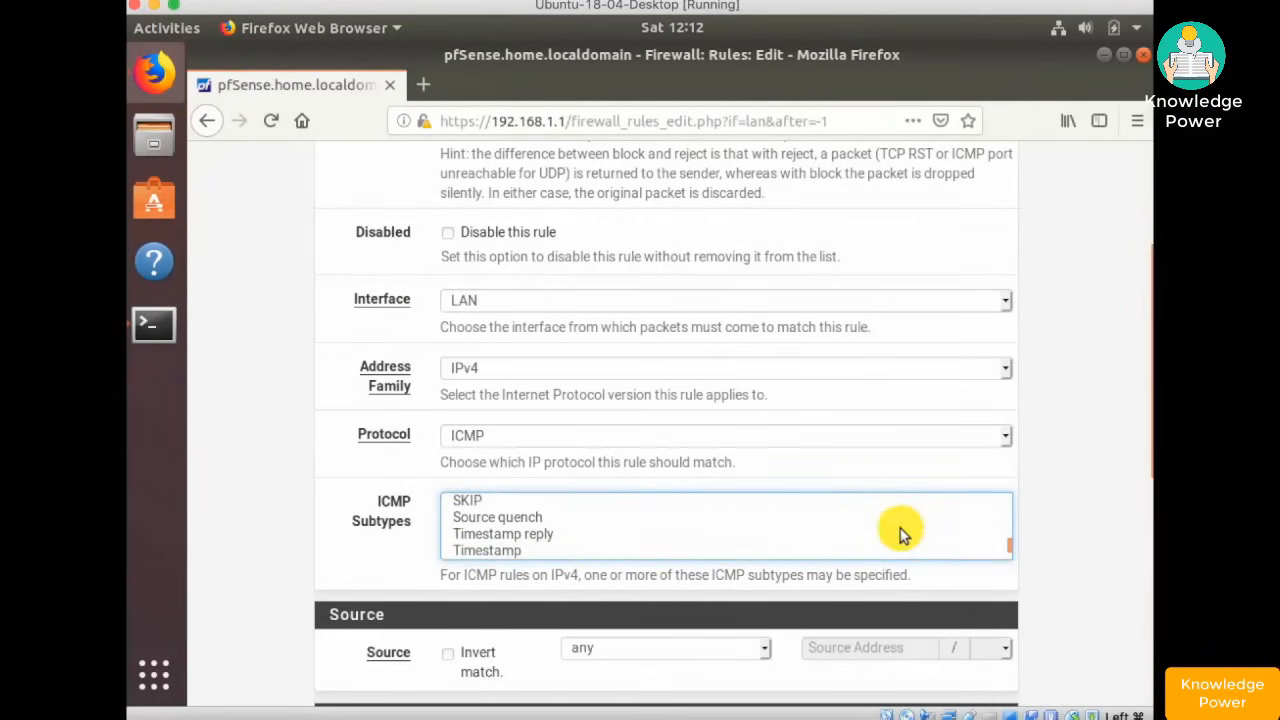
pyautogui.scroll(2, 514, 528)
pyautogui.keyDown('ctrl'); pyautogui.click(512, 520); pyautogui.keyUp('ctrl')
pyautogui.scroll(3, 510, 528)
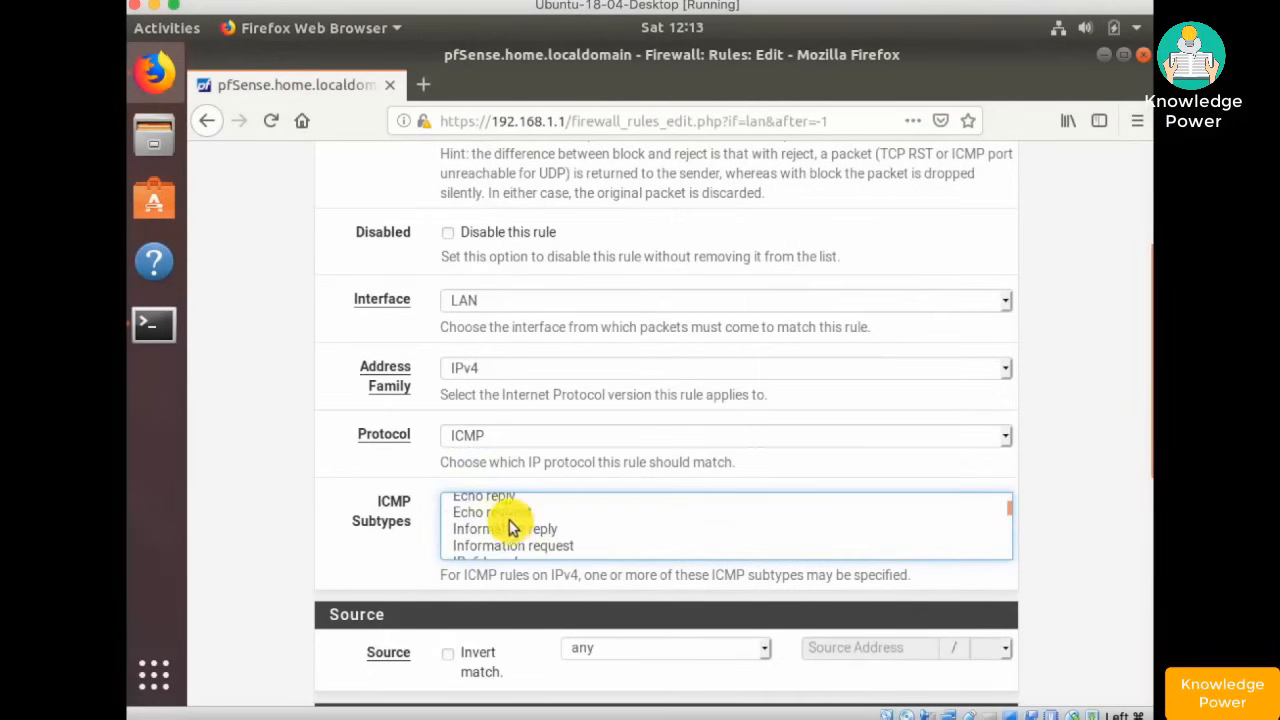
pyautogui.keyDown('ctrl'); pyautogui.click(500, 513); pyautogui.keyUp('ctrl')
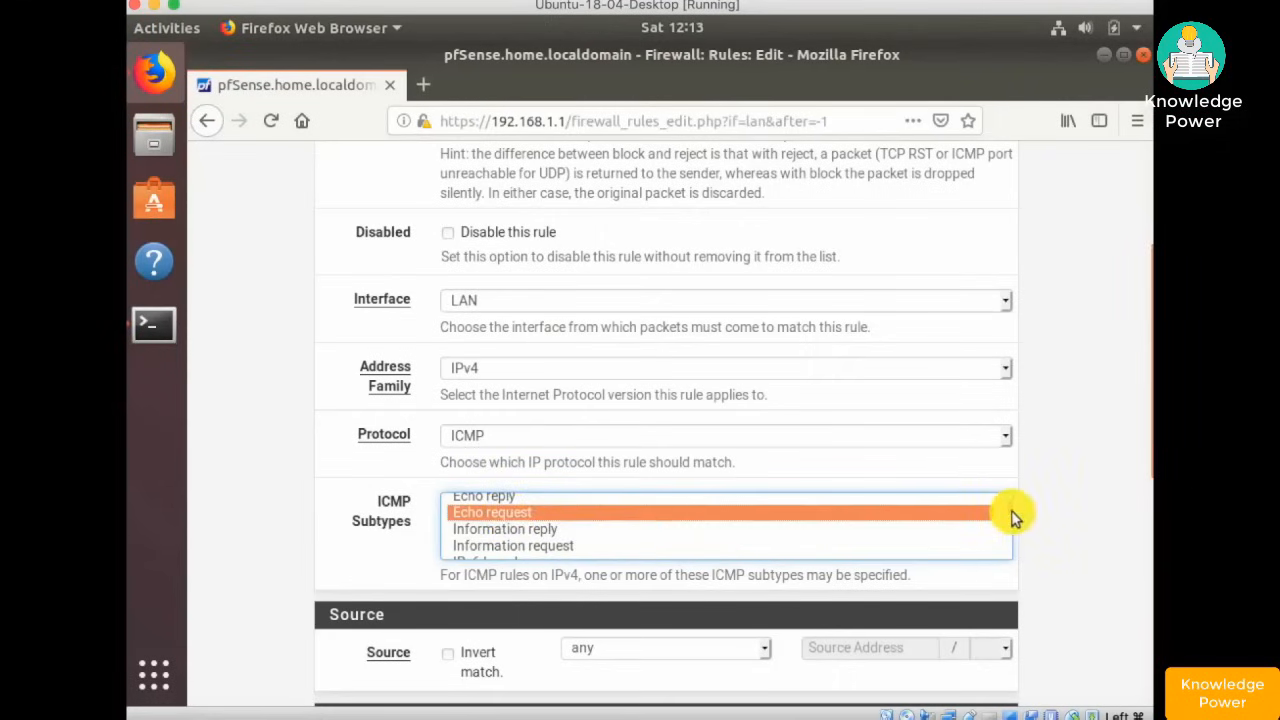
pyautogui.scroll(-4, 1010, 520)
pyautogui.scroll(-2, 1005, 540)
pyautogui.scroll(-5, 634, 506)
# - Enable logging, describe it 'ICMP Allowed Outbound', then save and apply
pyautogui.click(447, 410)
pyautogui.click(502, 492)
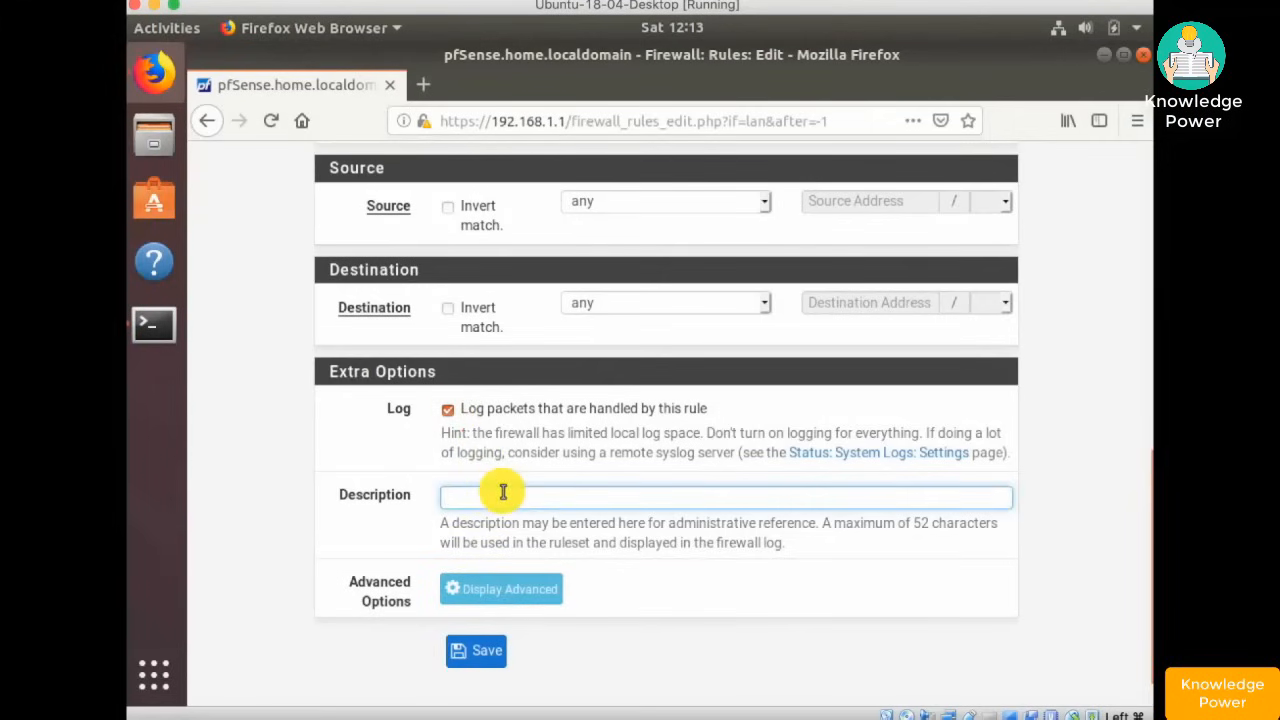
pyautogui.write('ICMP Allowed Outbound')
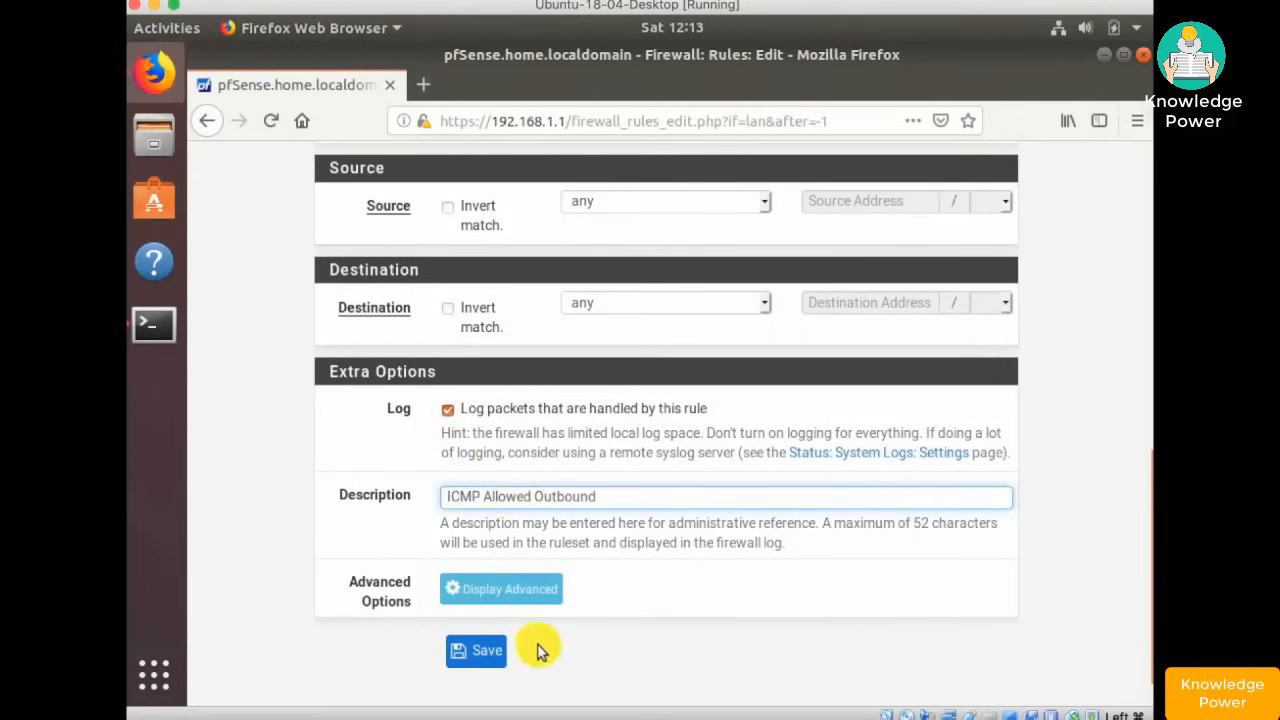
pyautogui.click(472, 650)
pyautogui.click(958, 313)
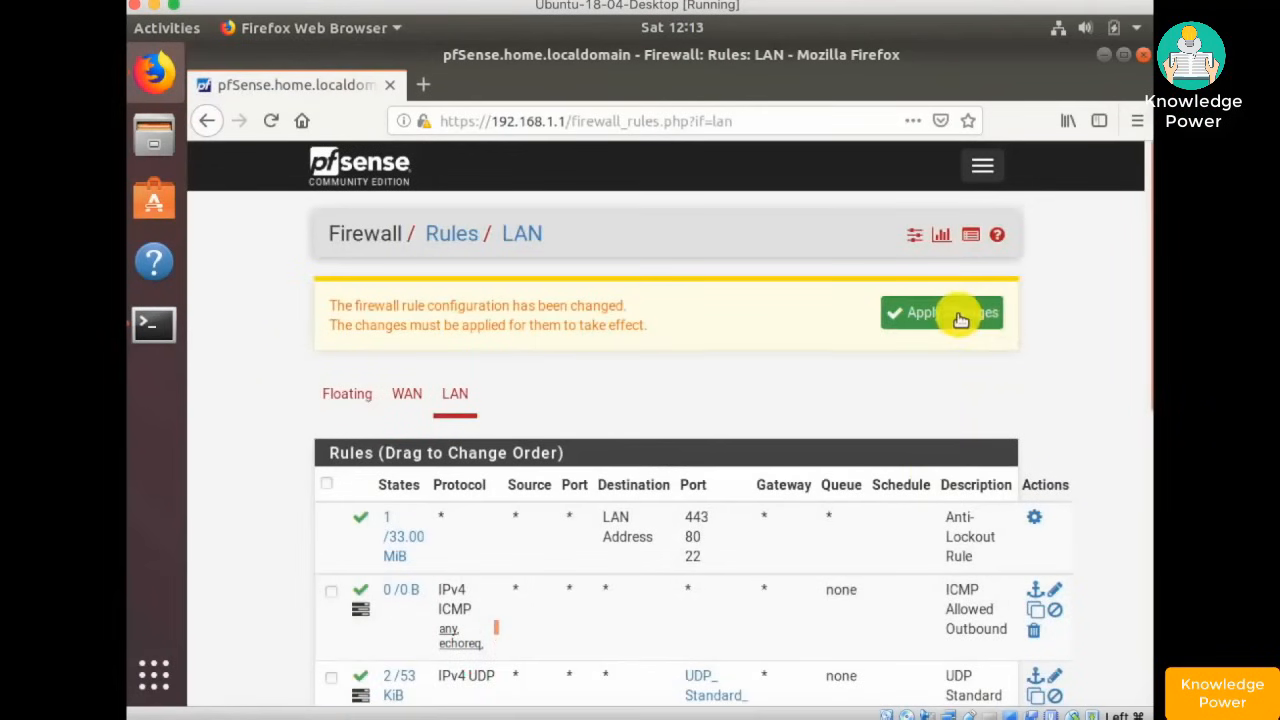
# - Move the UDP and TCP outbound rules above ICMP Allowed Outbound, then save and apply
pyautogui.scroll(-5, 330, 320)
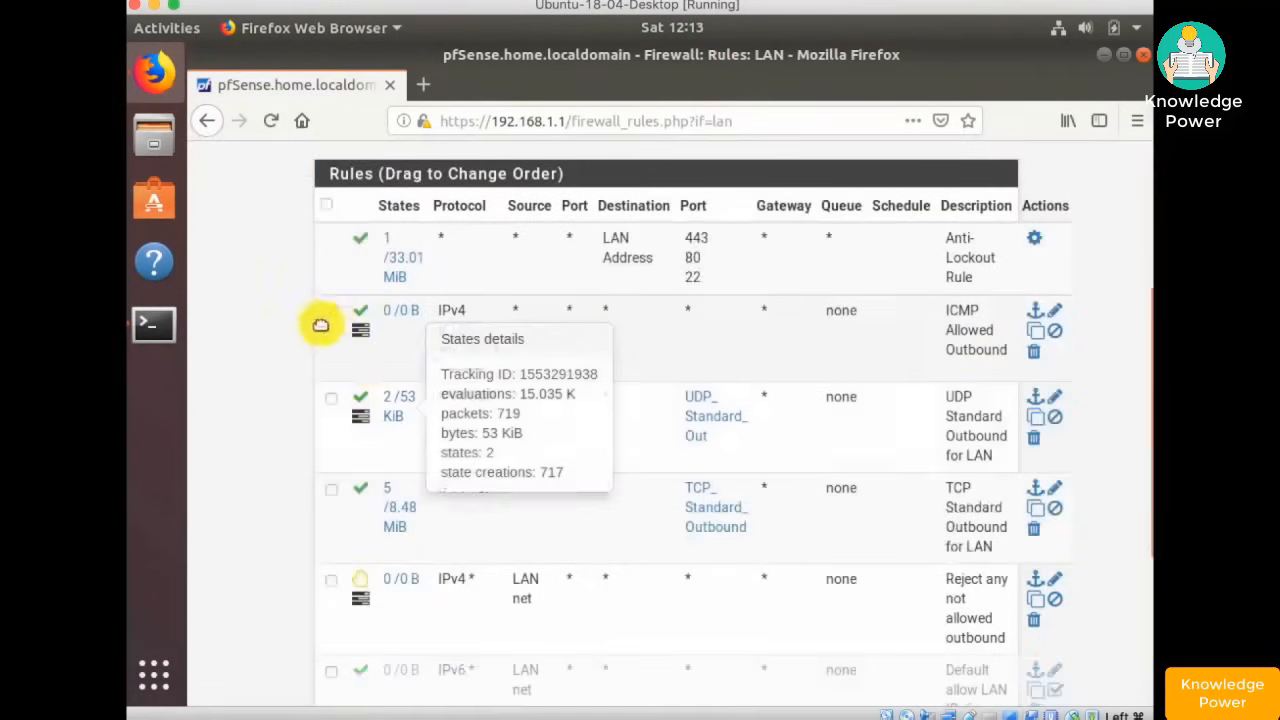
pyautogui.click(331, 314)
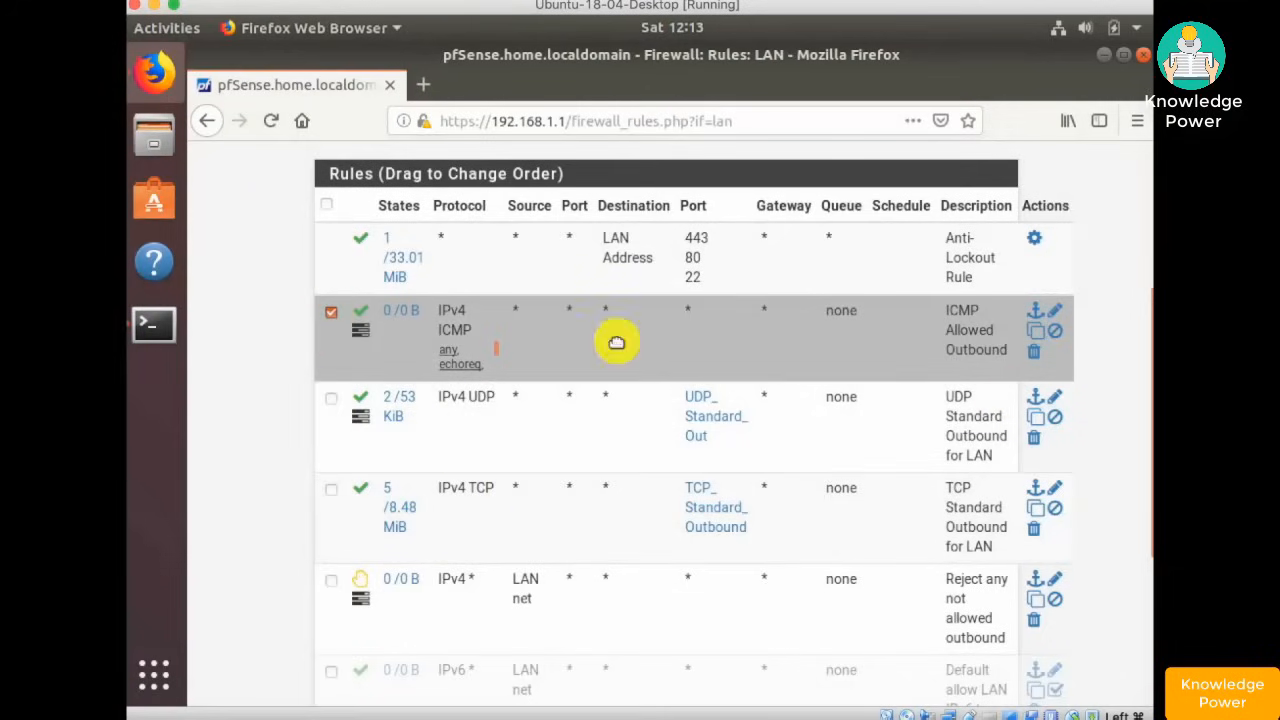
pyautogui.click(331, 398)
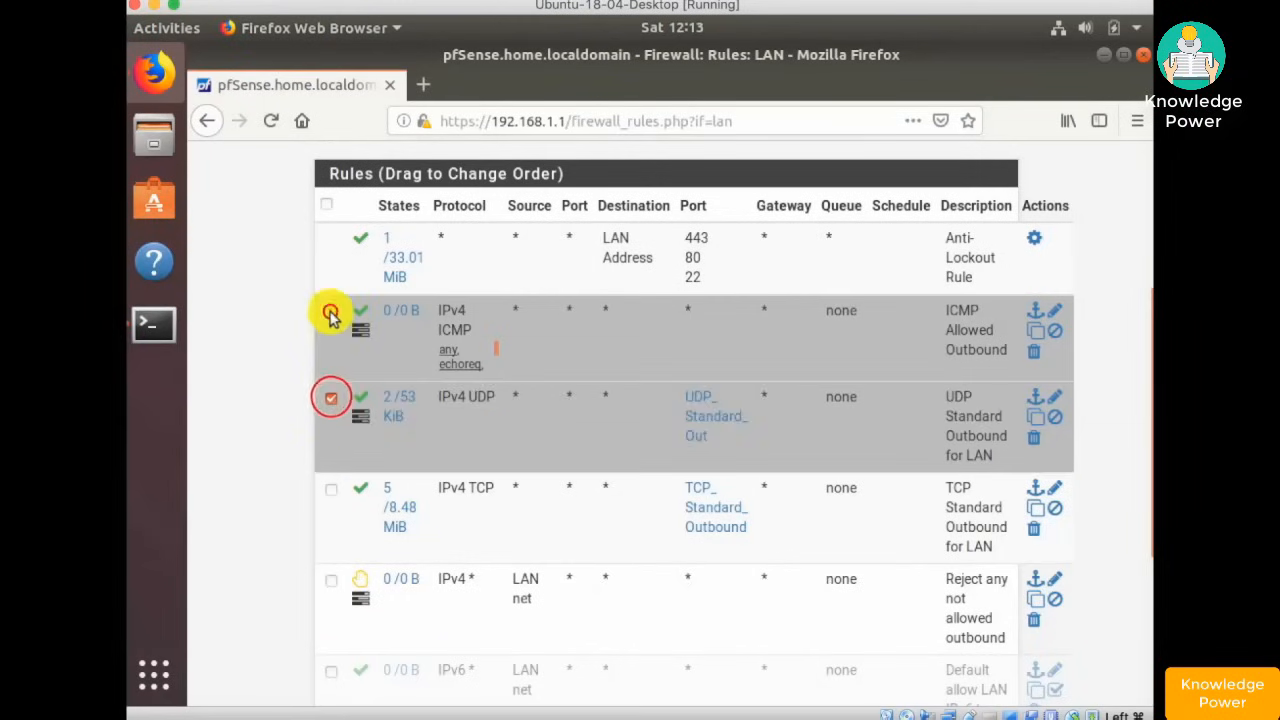
pyautogui.click(331, 312)
pyautogui.click(331, 490)
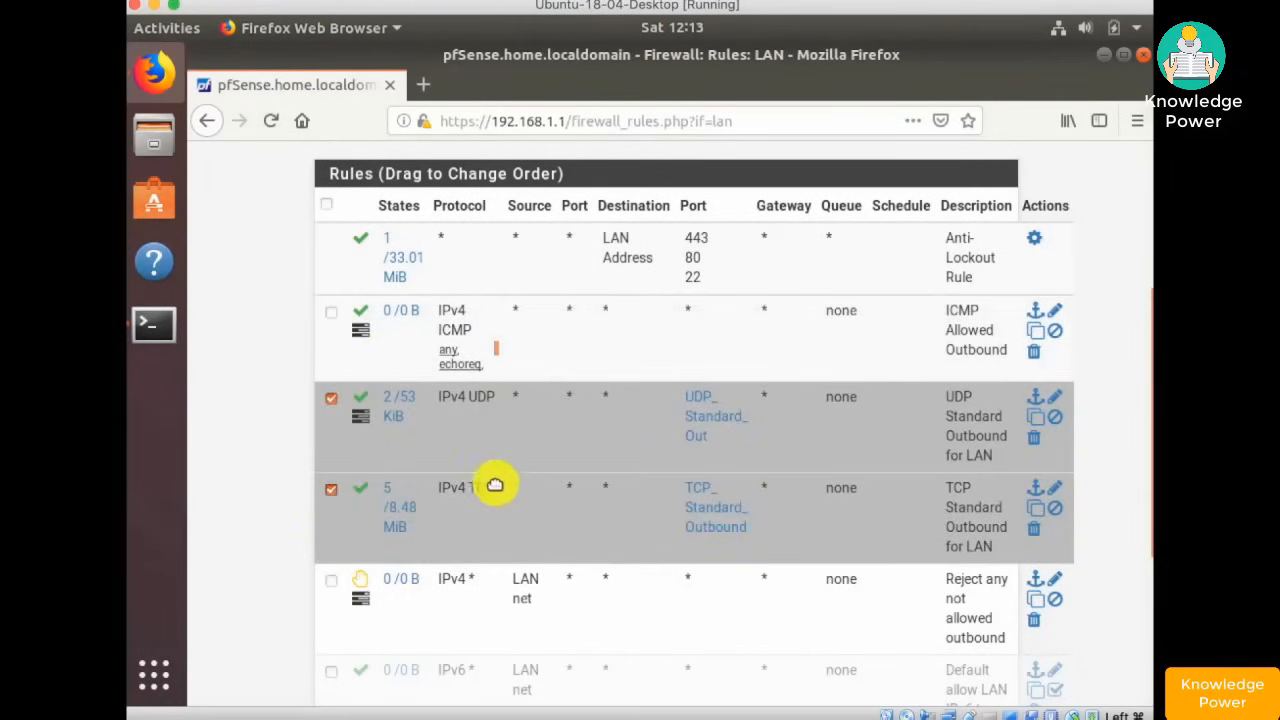
pyautogui.click(1036, 316)
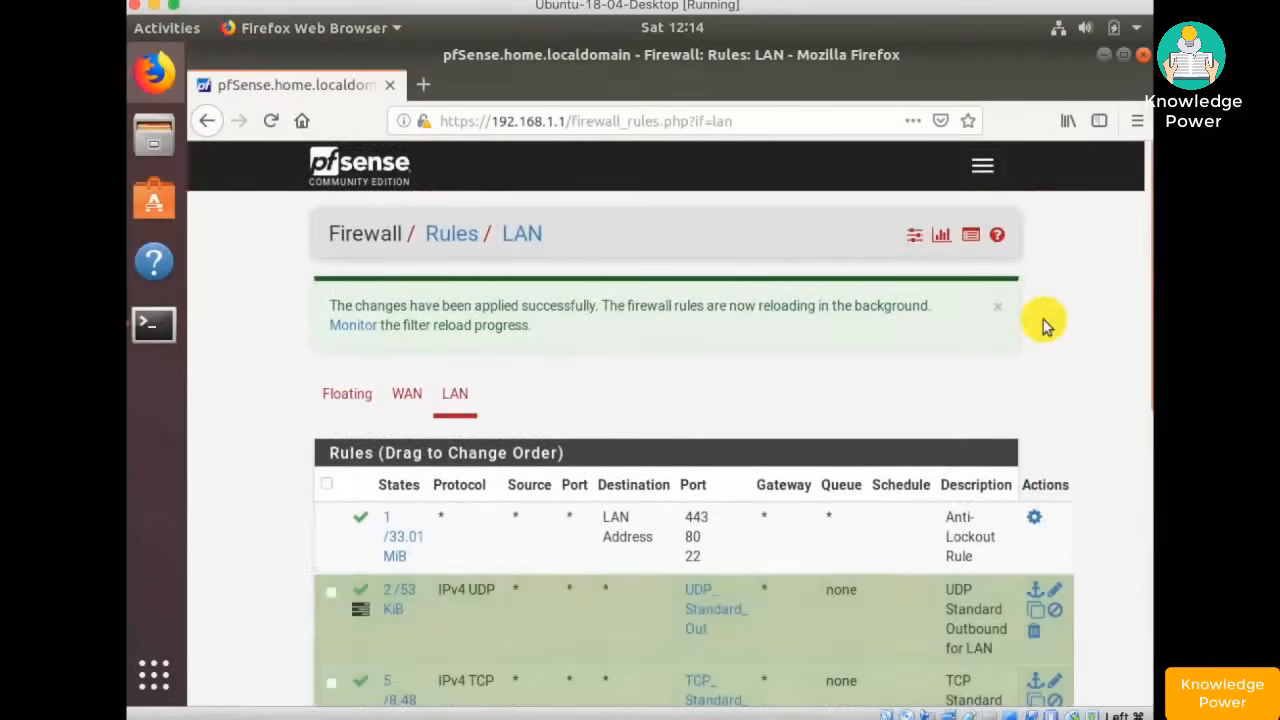
pyautogui.scroll(-5, 1046, 320)
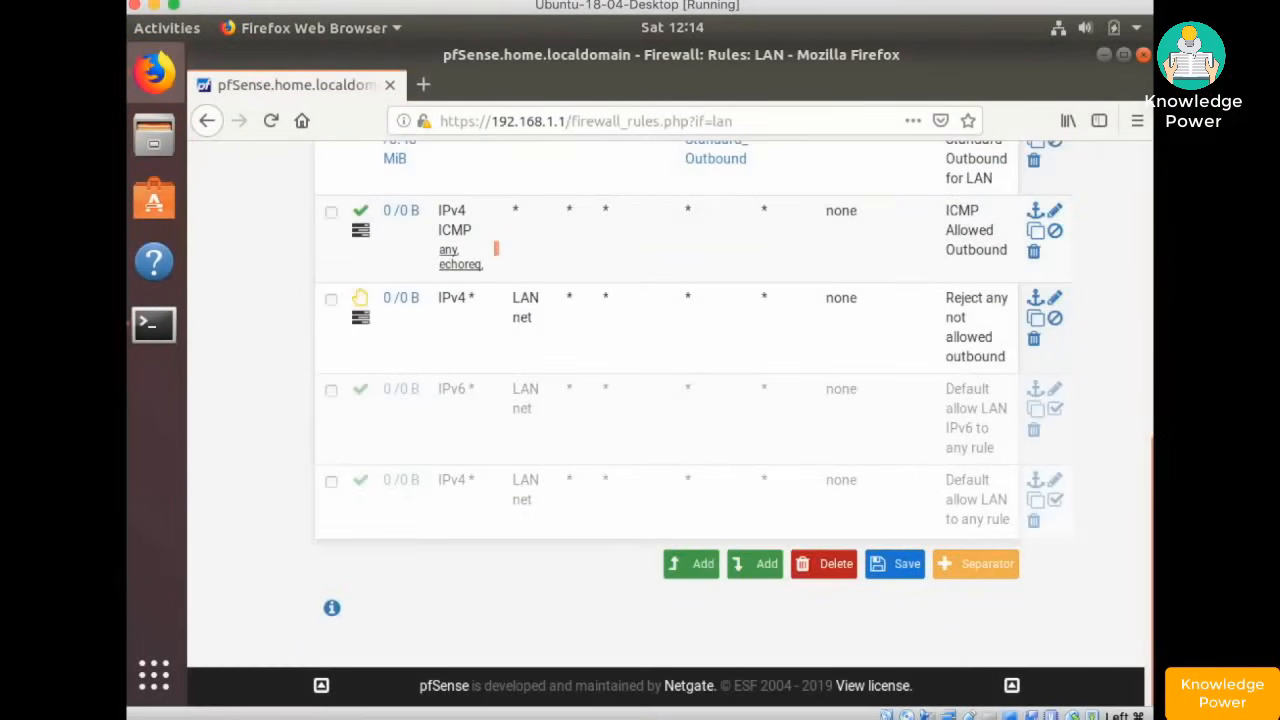
pyautogui.click(897, 566)
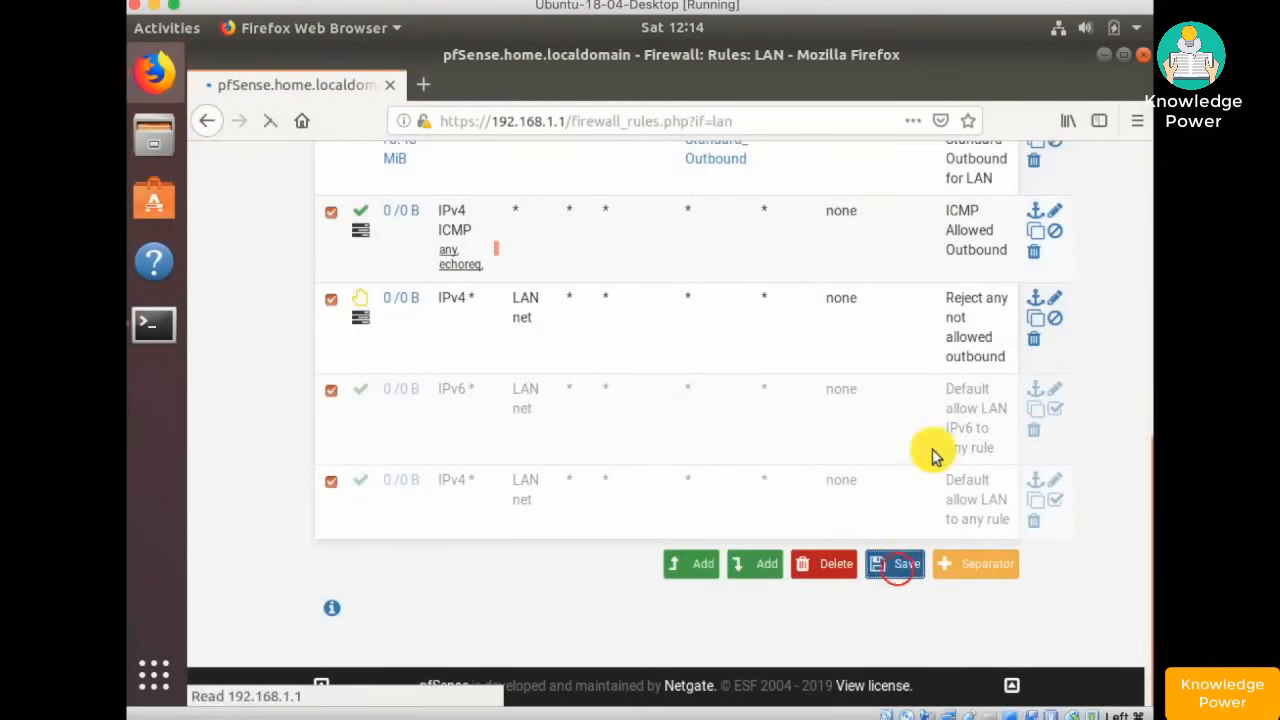
pyautogui.click(953, 316)
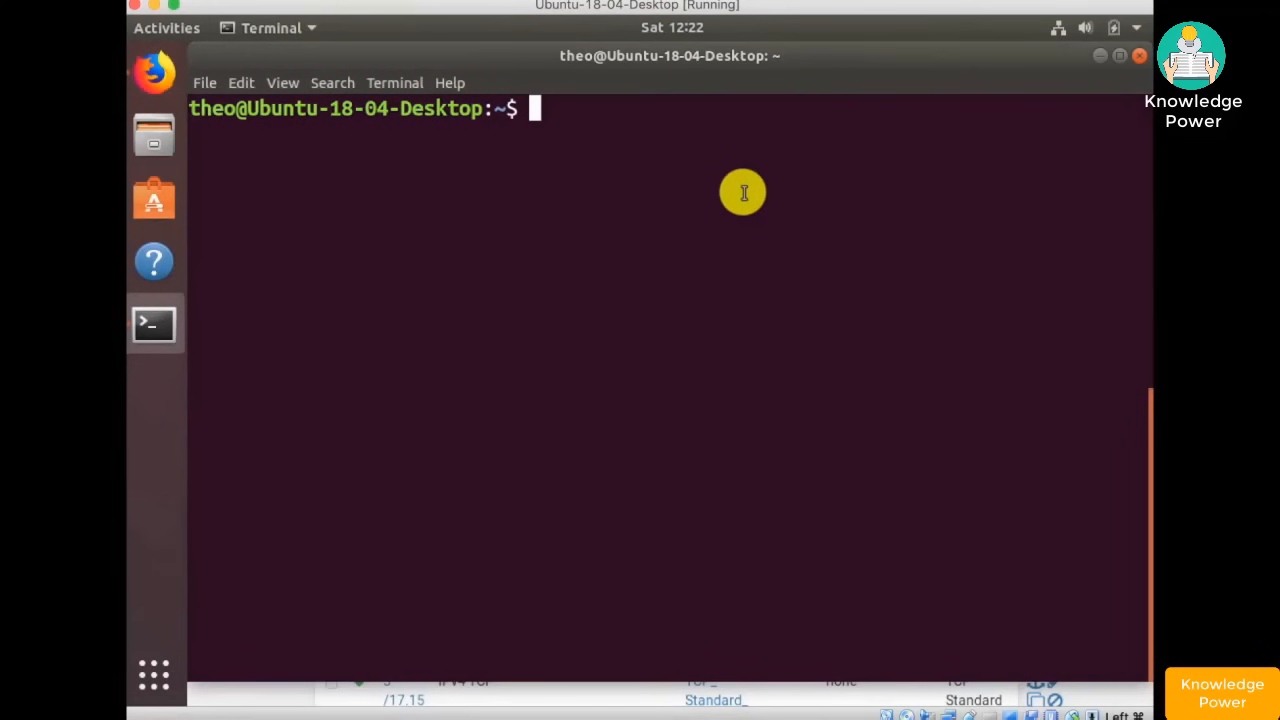
# - Clear the terminal and review the LAN rules list, checking the ICMP subtypes and rule states
pyautogui.write('clear')
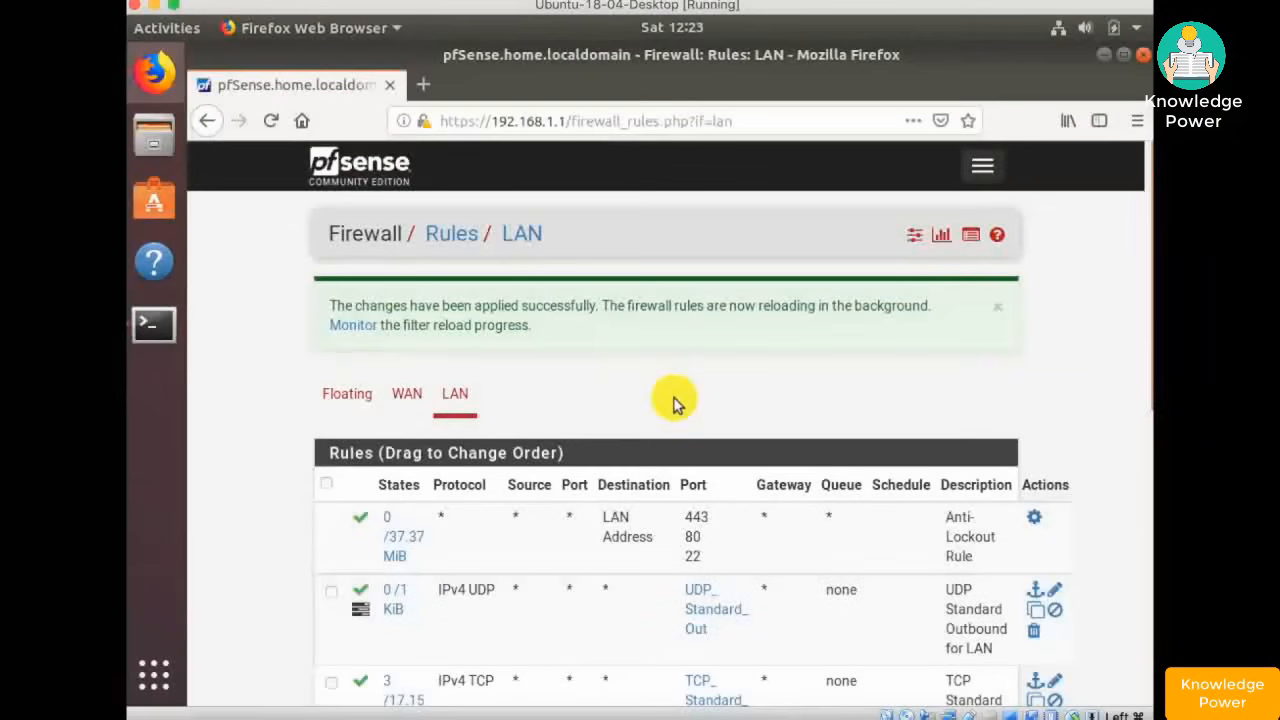
pyautogui.scroll(-1, 675, 402)
pyautogui.scroll(-4, 675, 402)
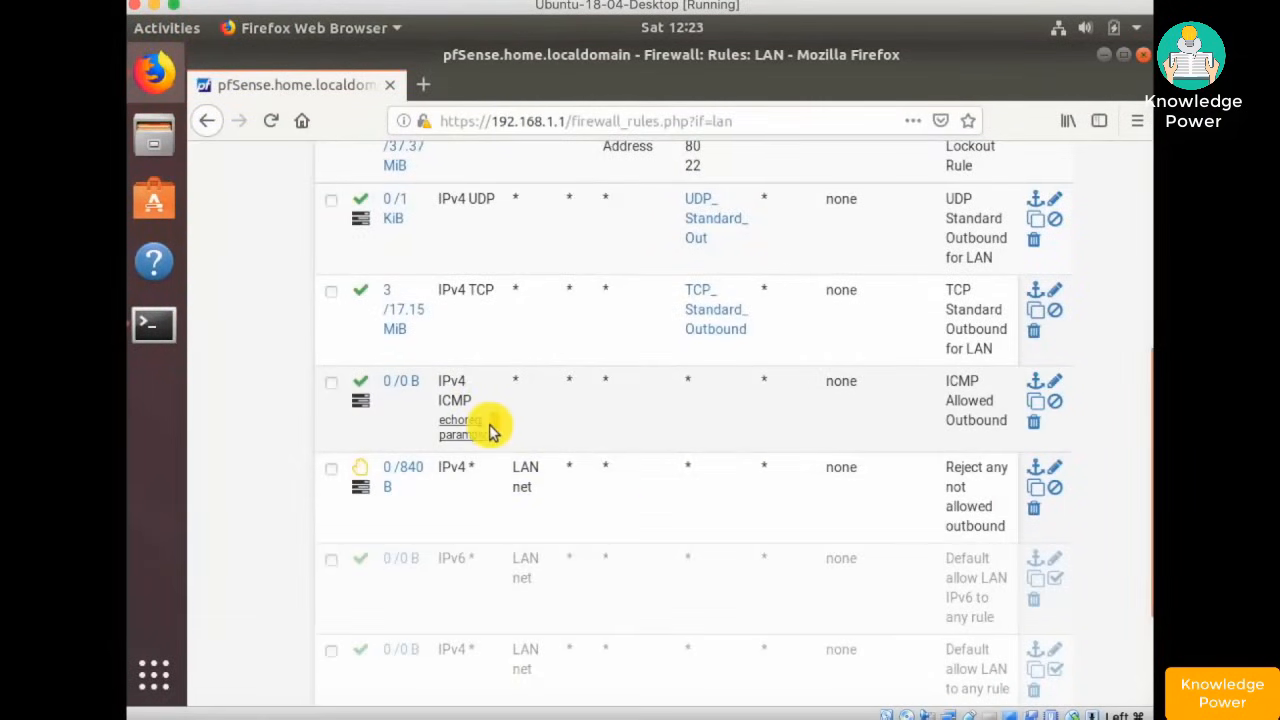
pyautogui.moveTo(463, 425)
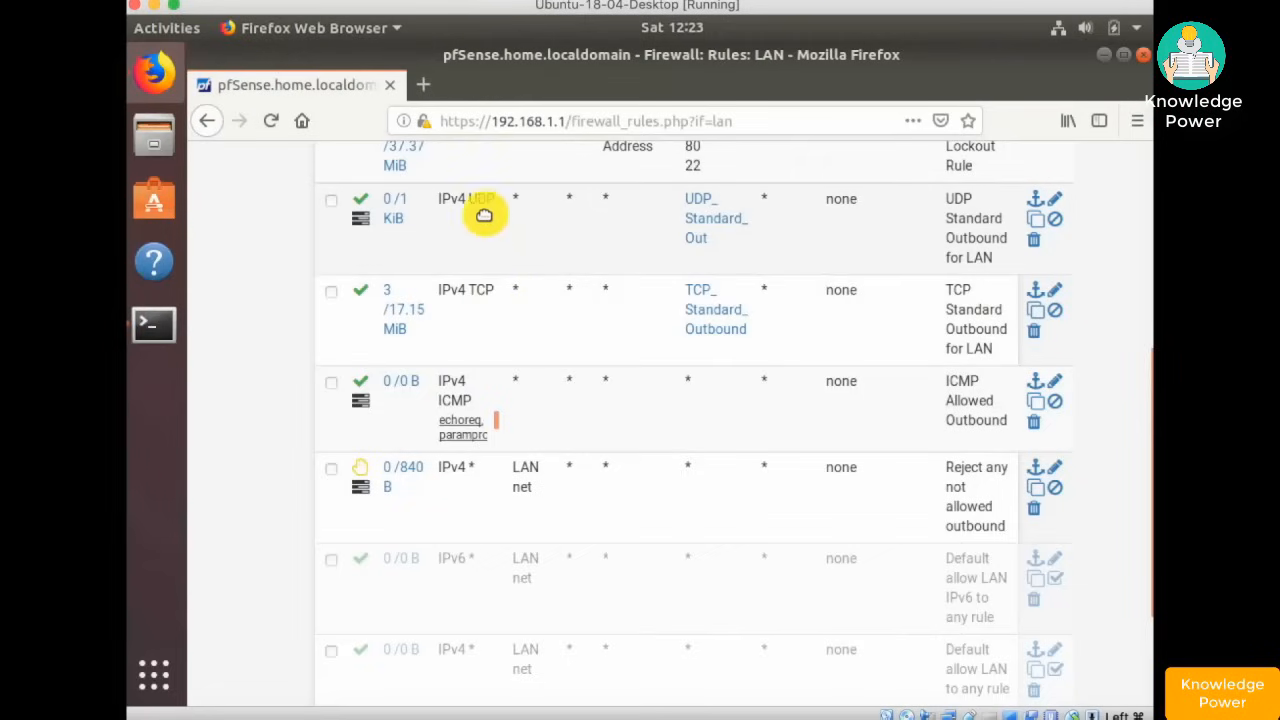
pyautogui.scroll(5, 487, 265)
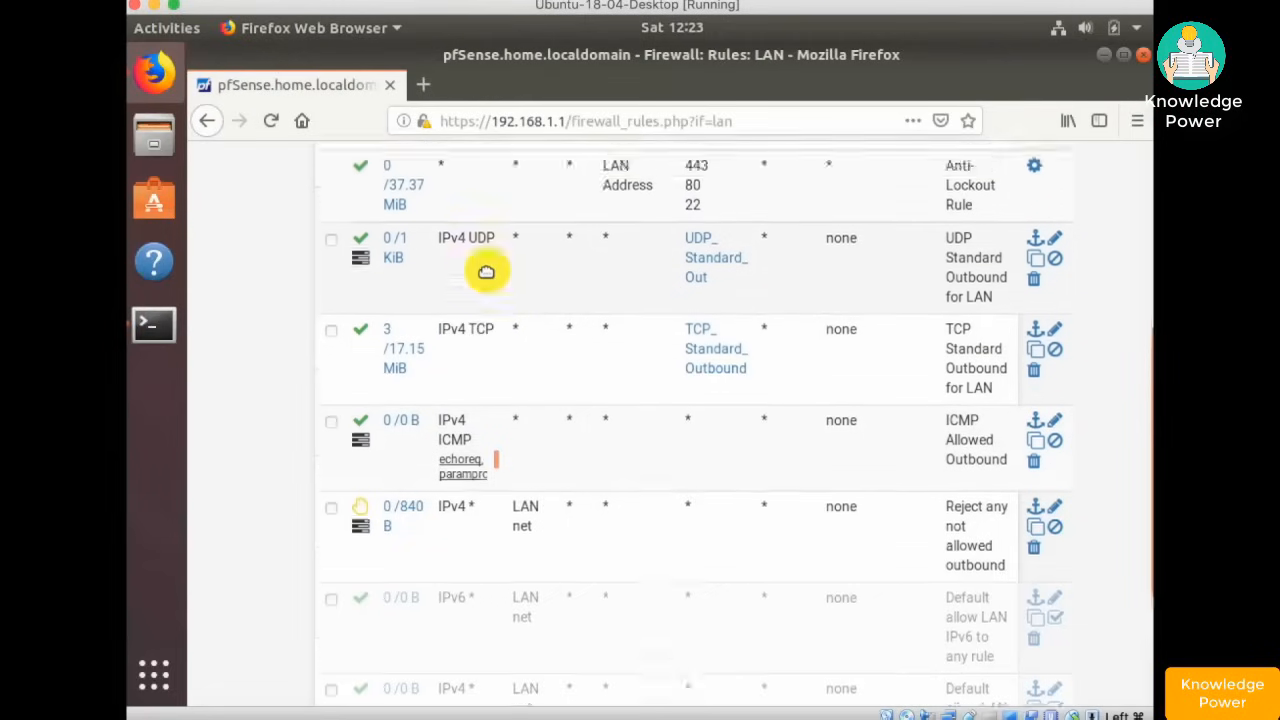
pyautogui.scroll(-5, 487, 272)
pyautogui.scroll(2, 455, 258)
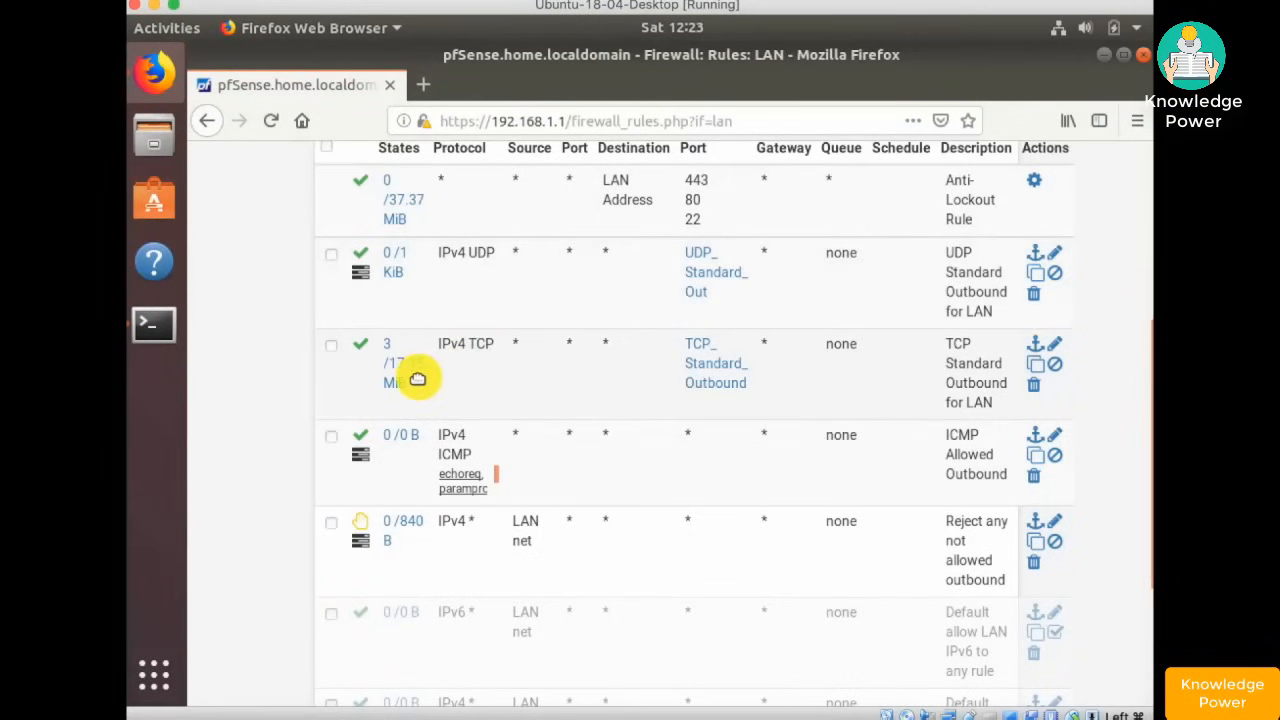
pyautogui.moveTo(403, 380)
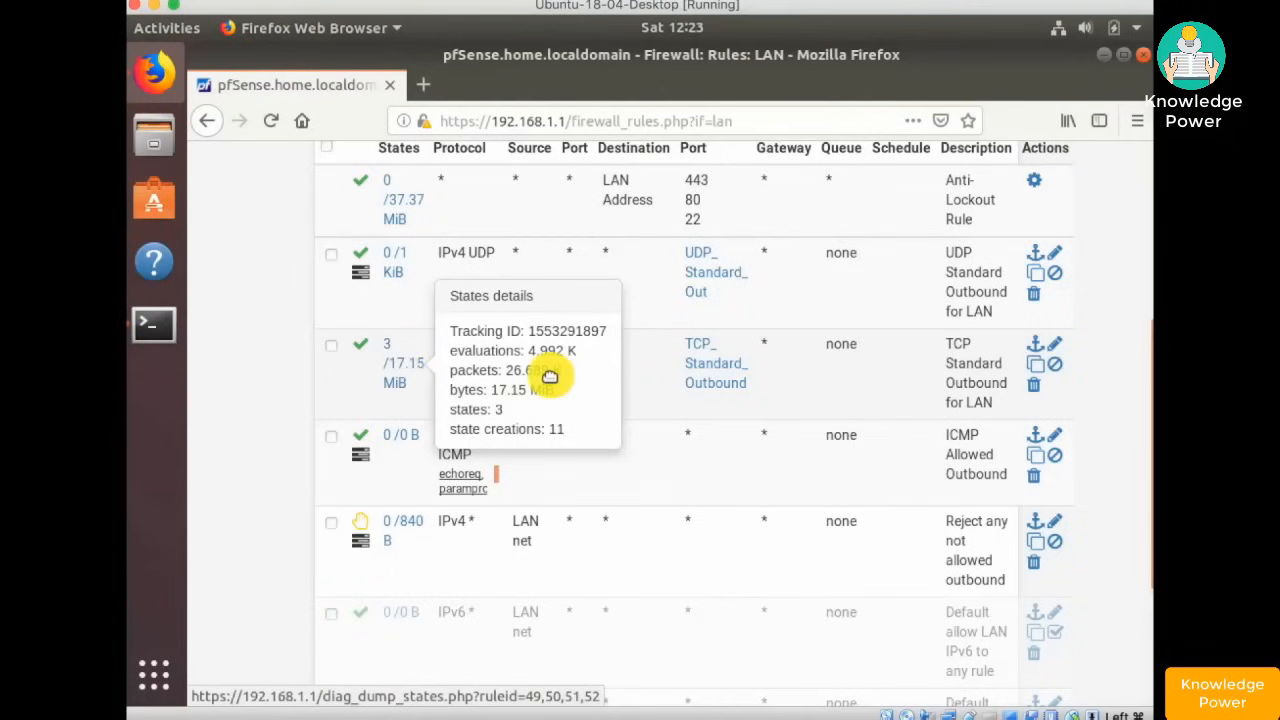
# - Reorder the LAN rules so TCP Standard Outbound sits above UDP, then save and apply
pyautogui.click(330, 346)
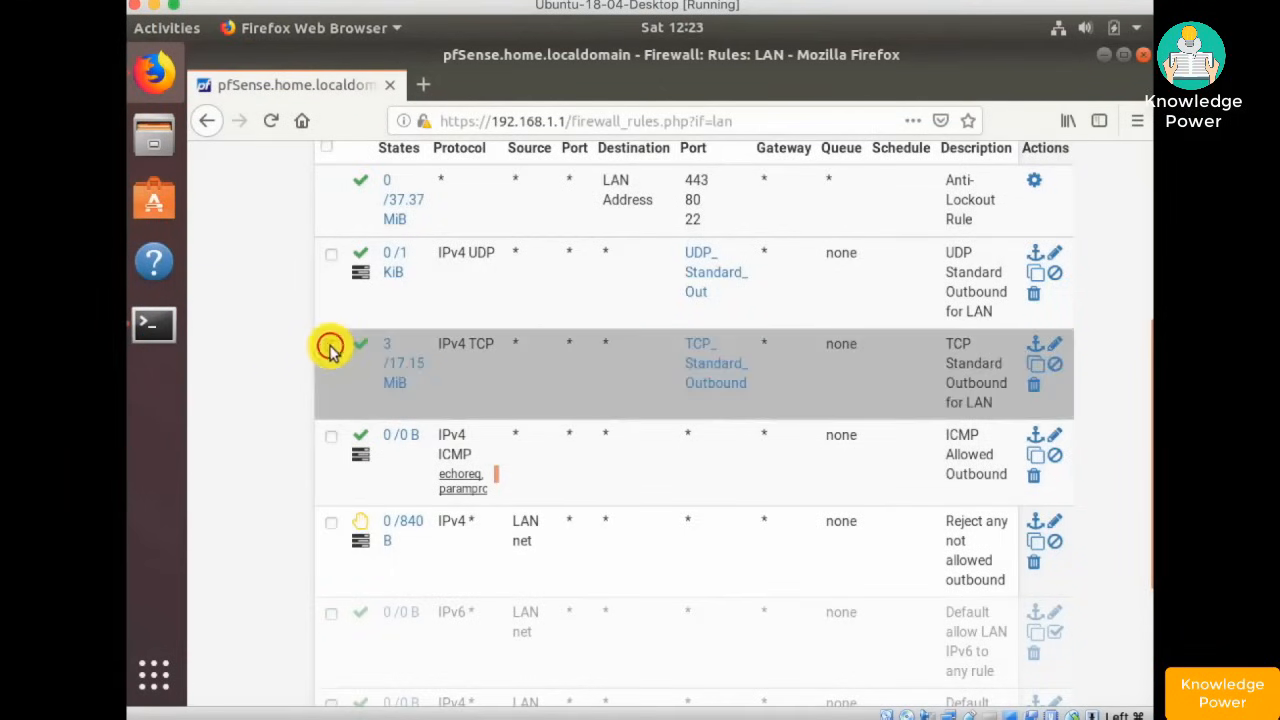
pyautogui.click(331, 254)
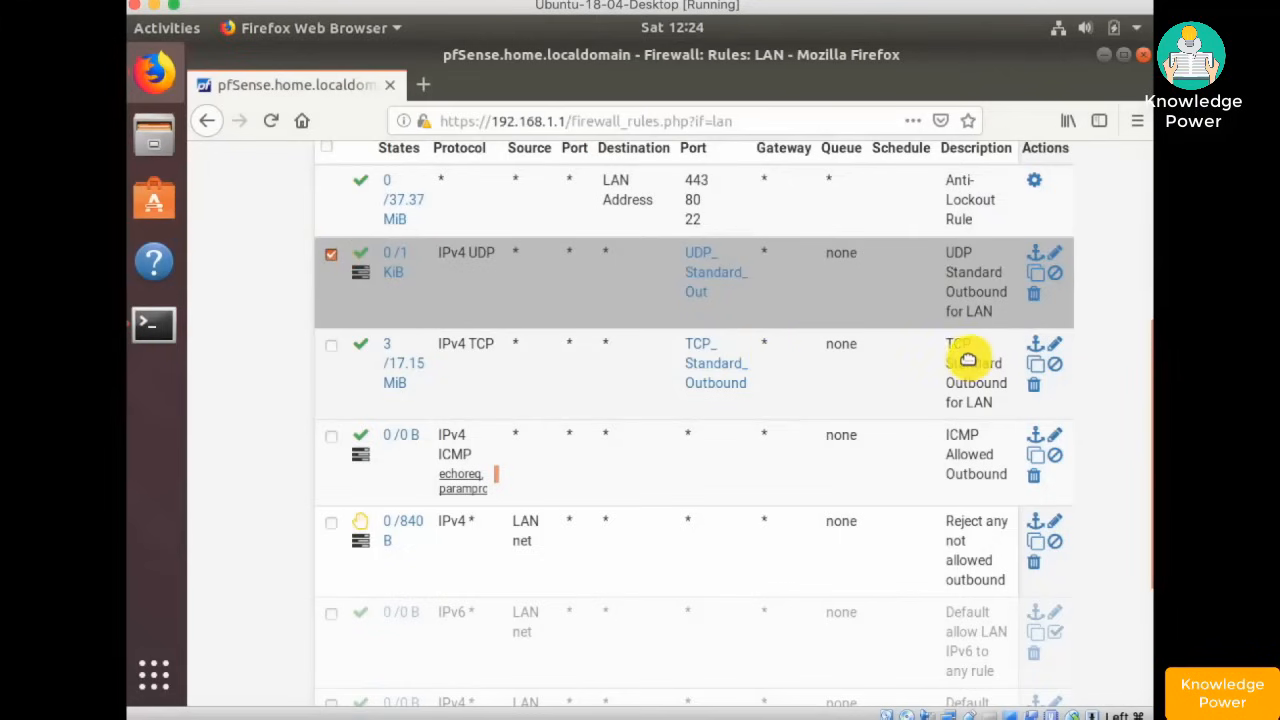
pyautogui.keyDown('shift'); pyautogui.click(1035, 343); pyautogui.keyUp('shift')
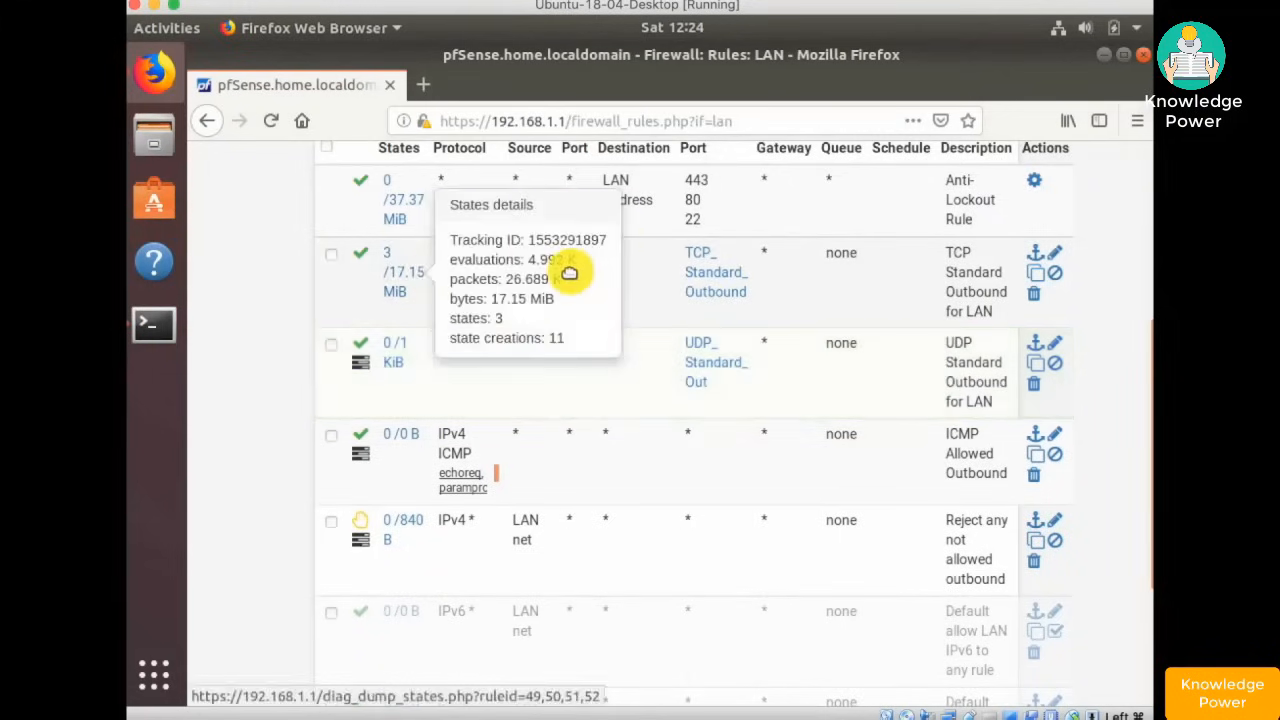
pyautogui.scroll(6, 456, 352)
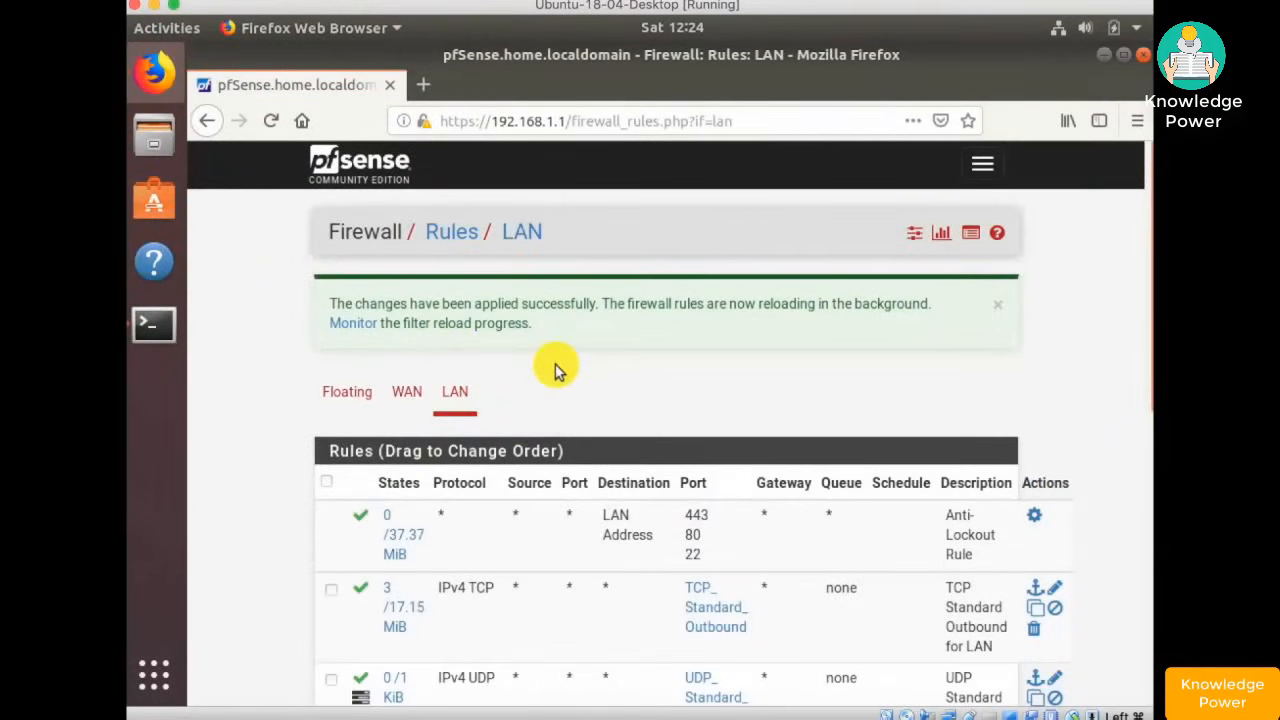
pyautogui.scroll(-10, 610, 347)
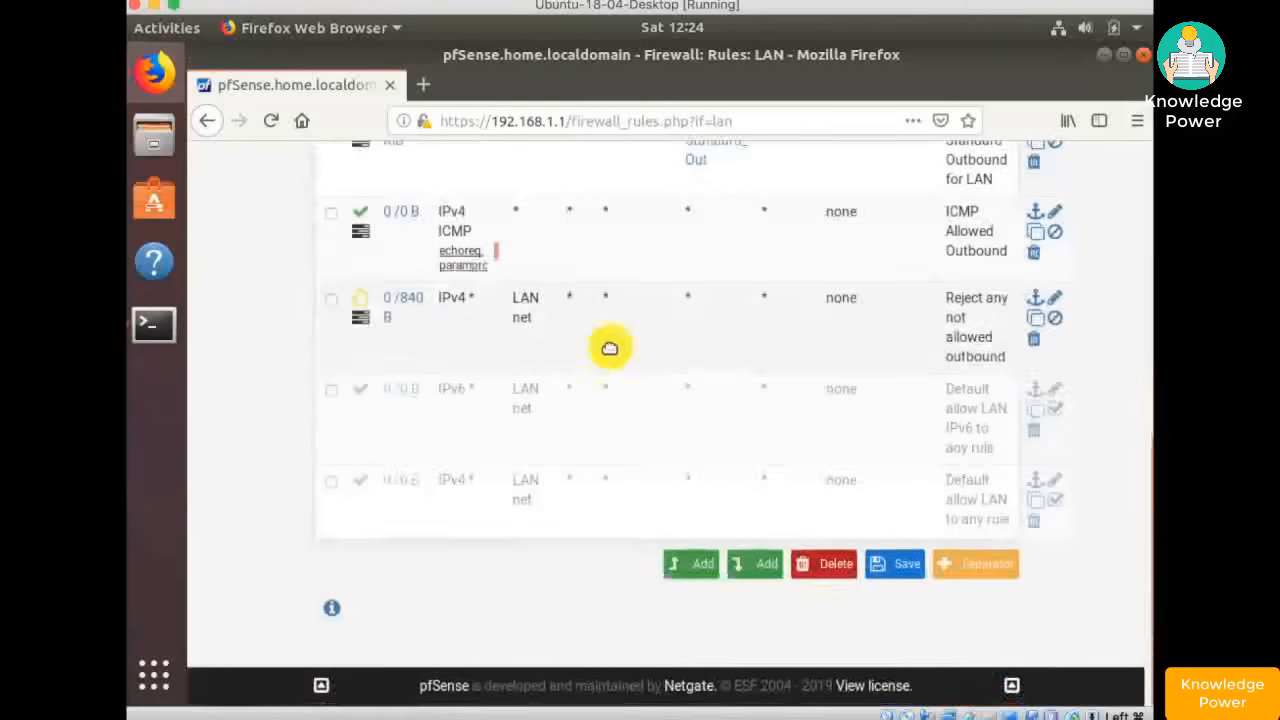
pyautogui.click(900, 563)
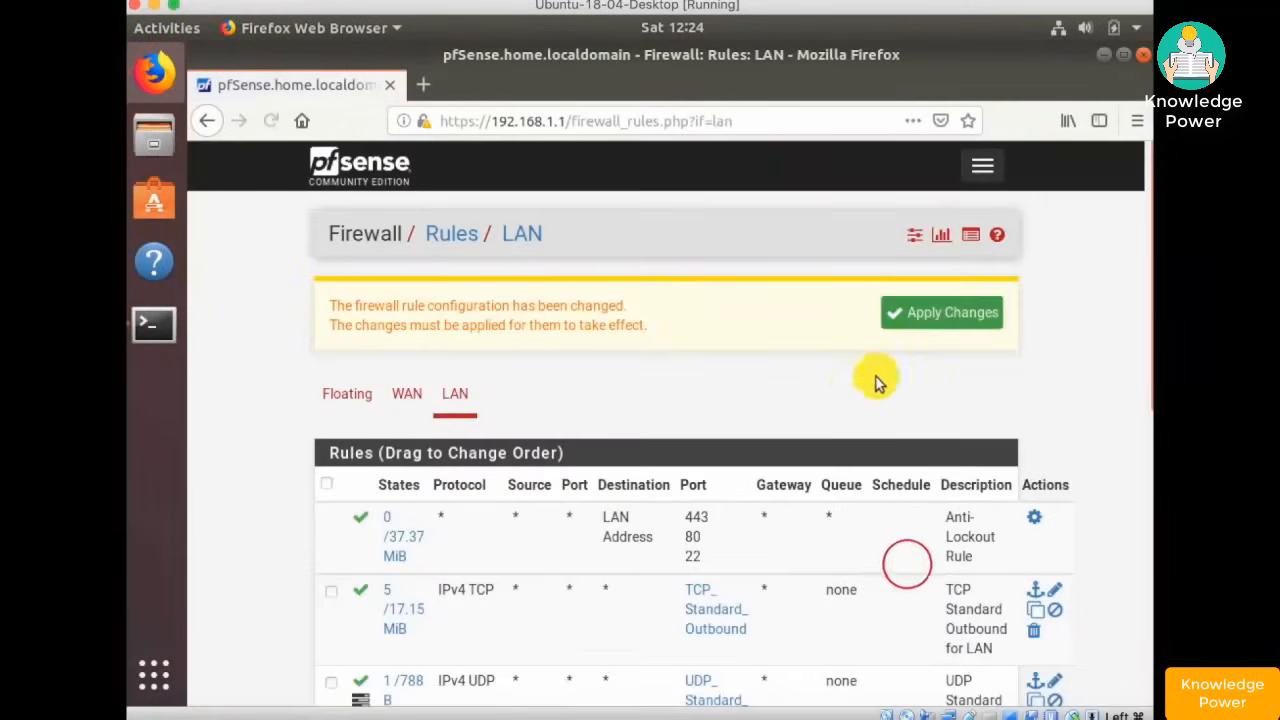
pyautogui.click(954, 300)
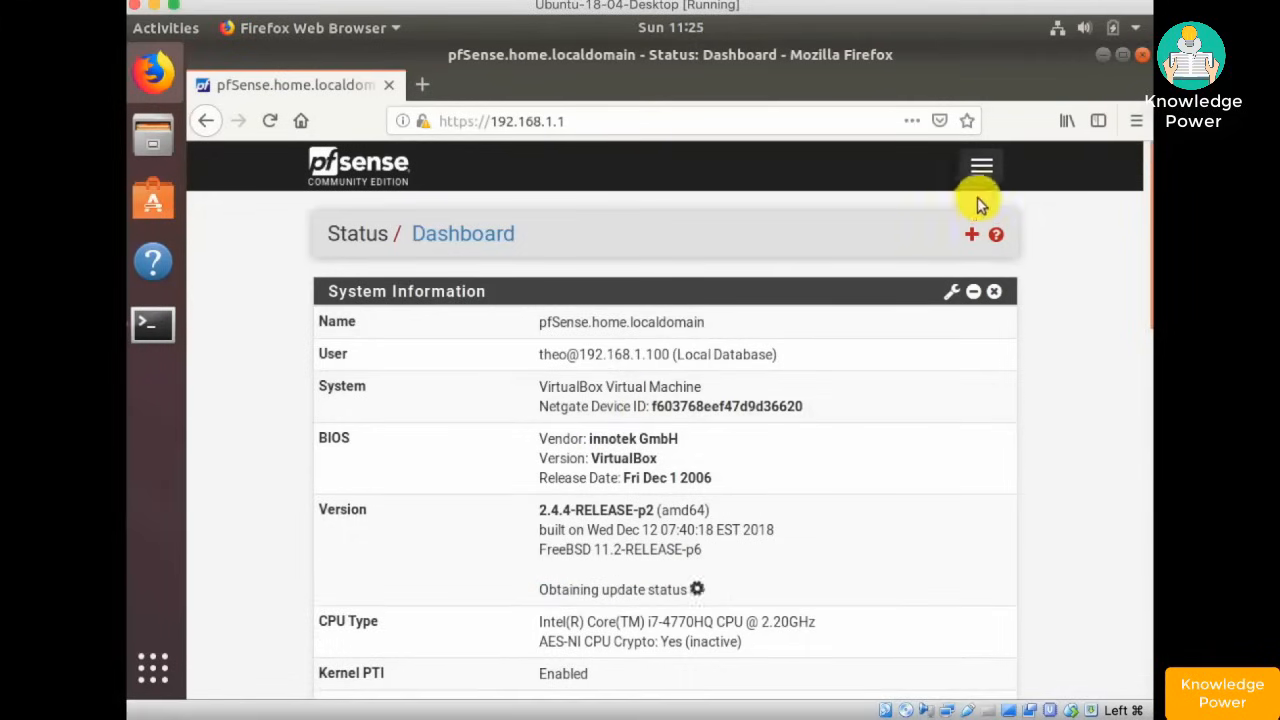
# - Go through Firewall > Rules to the LAN tab and scroll down its rule list
pyautogui.click(981, 166)
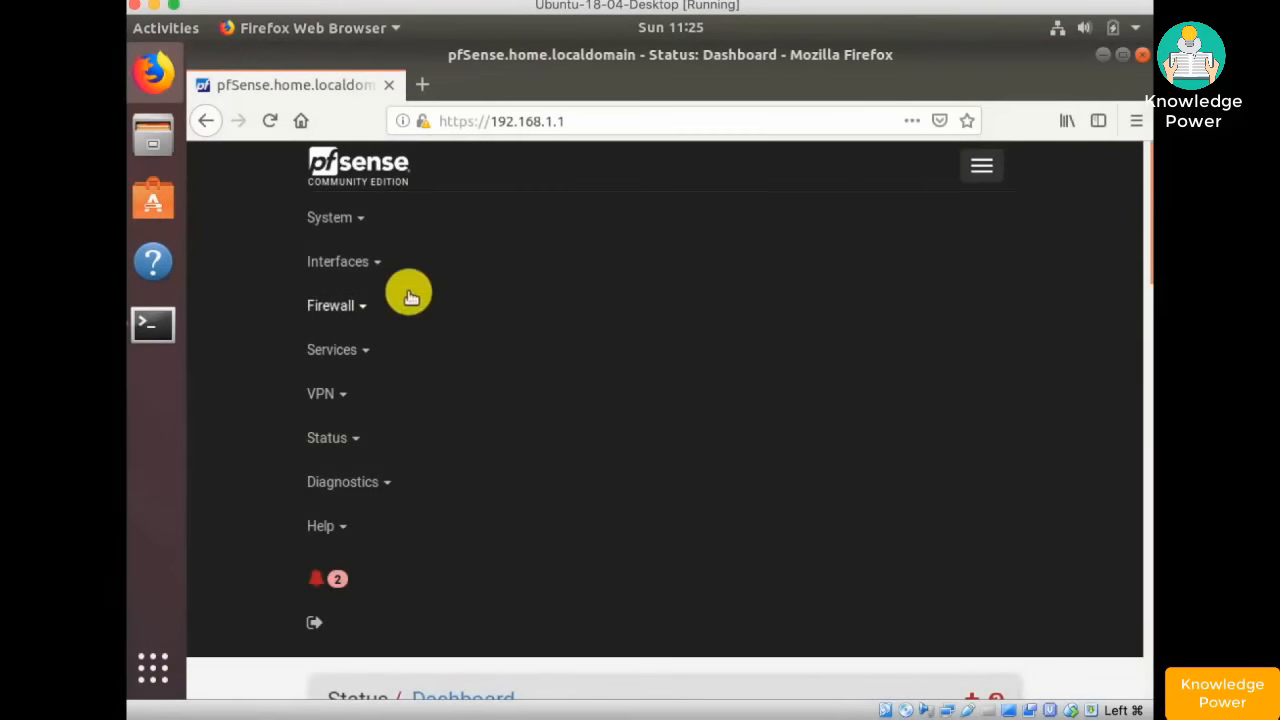
pyautogui.click(330, 305)
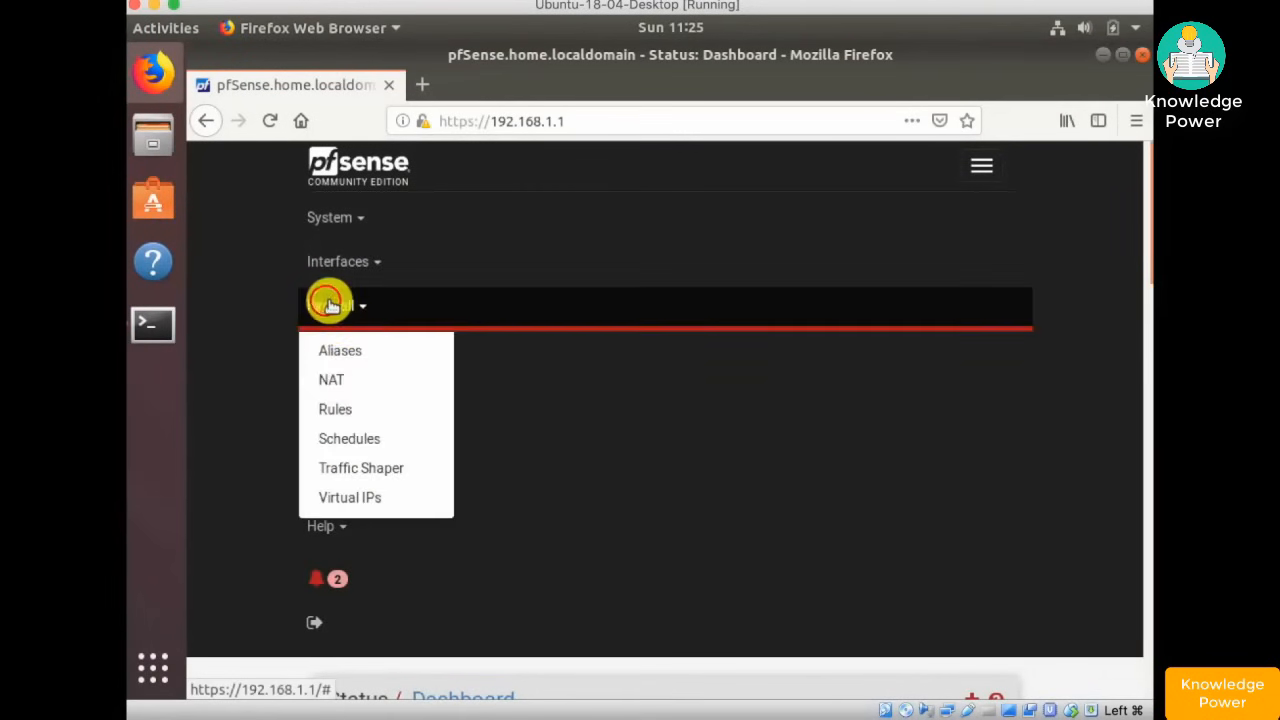
pyautogui.click(336, 409)
pyautogui.click(453, 303)
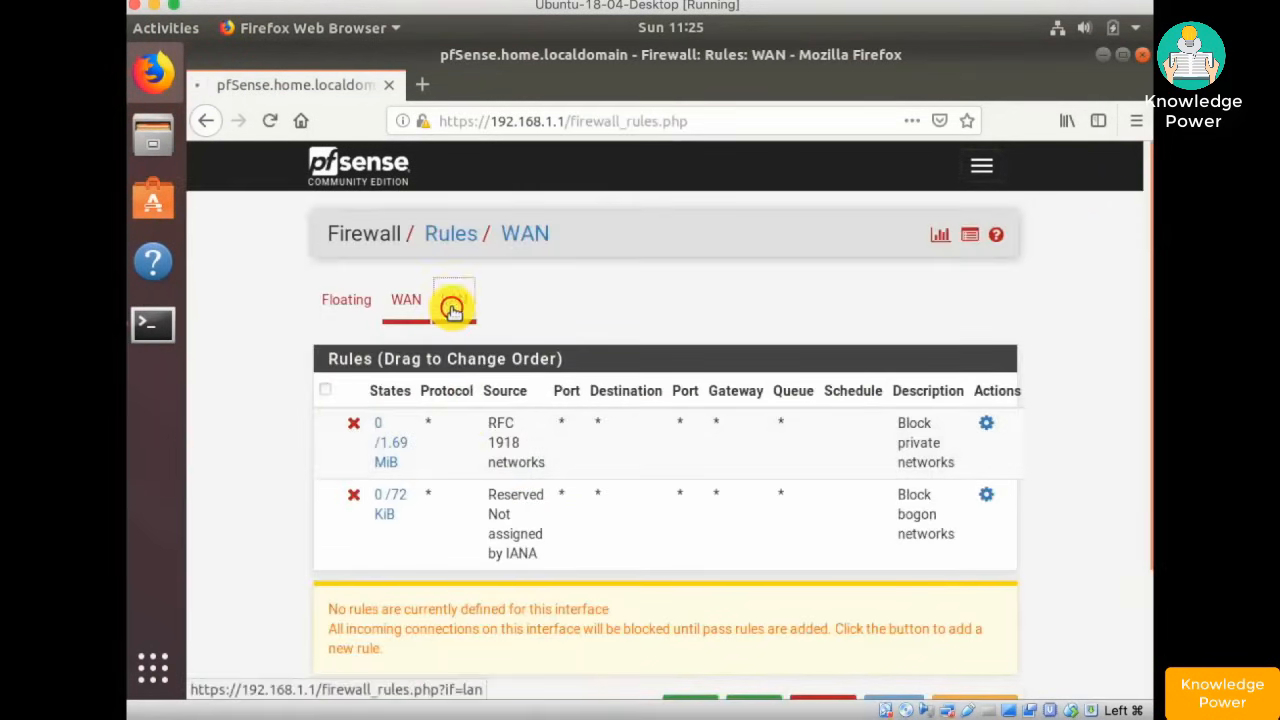
pyautogui.scroll(-5, 713, 432)
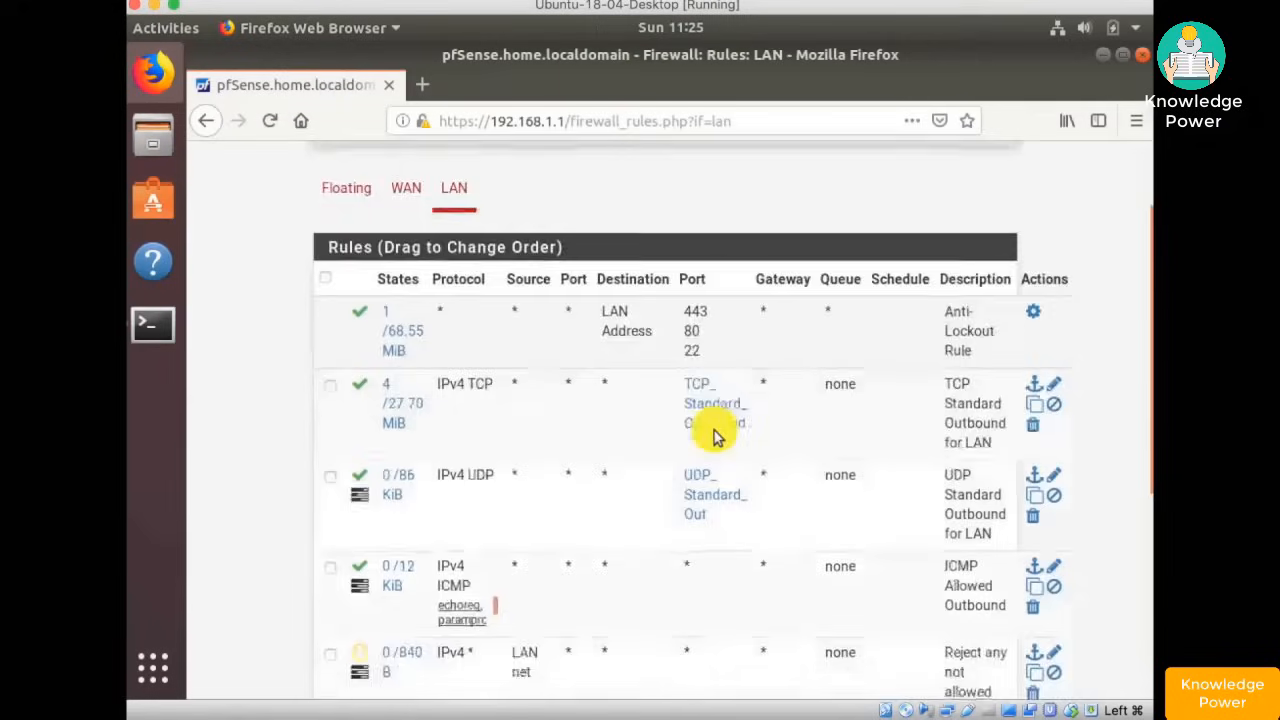
pyautogui.scroll(-1, 713, 432)
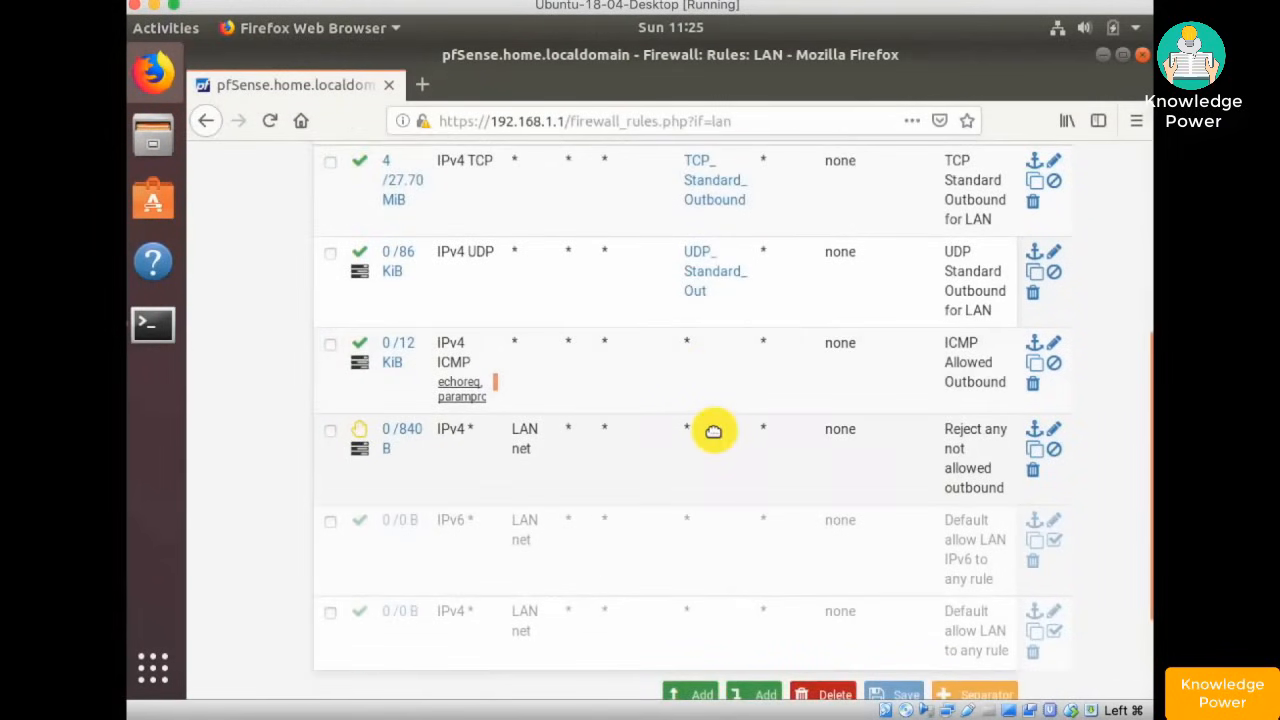
pyautogui.scroll(4, 713, 432)
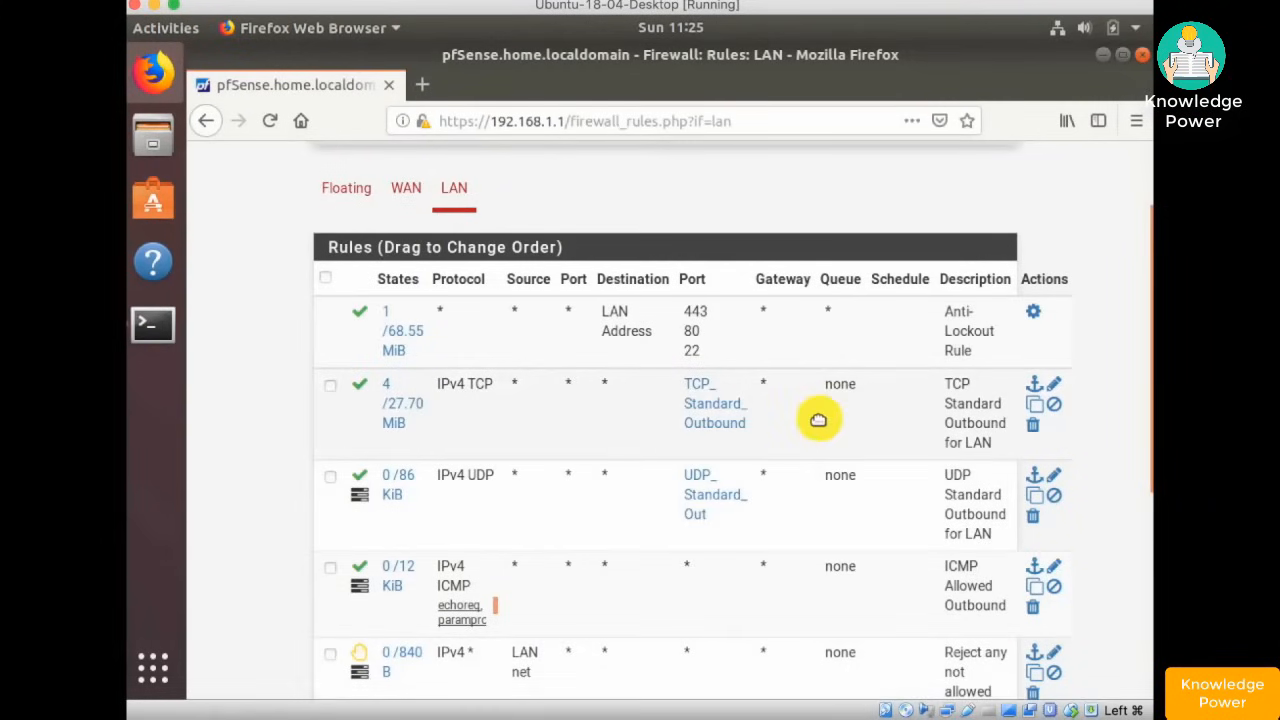
pyautogui.scroll(-3, 811, 430)
pyautogui.scroll(-3, 811, 430)
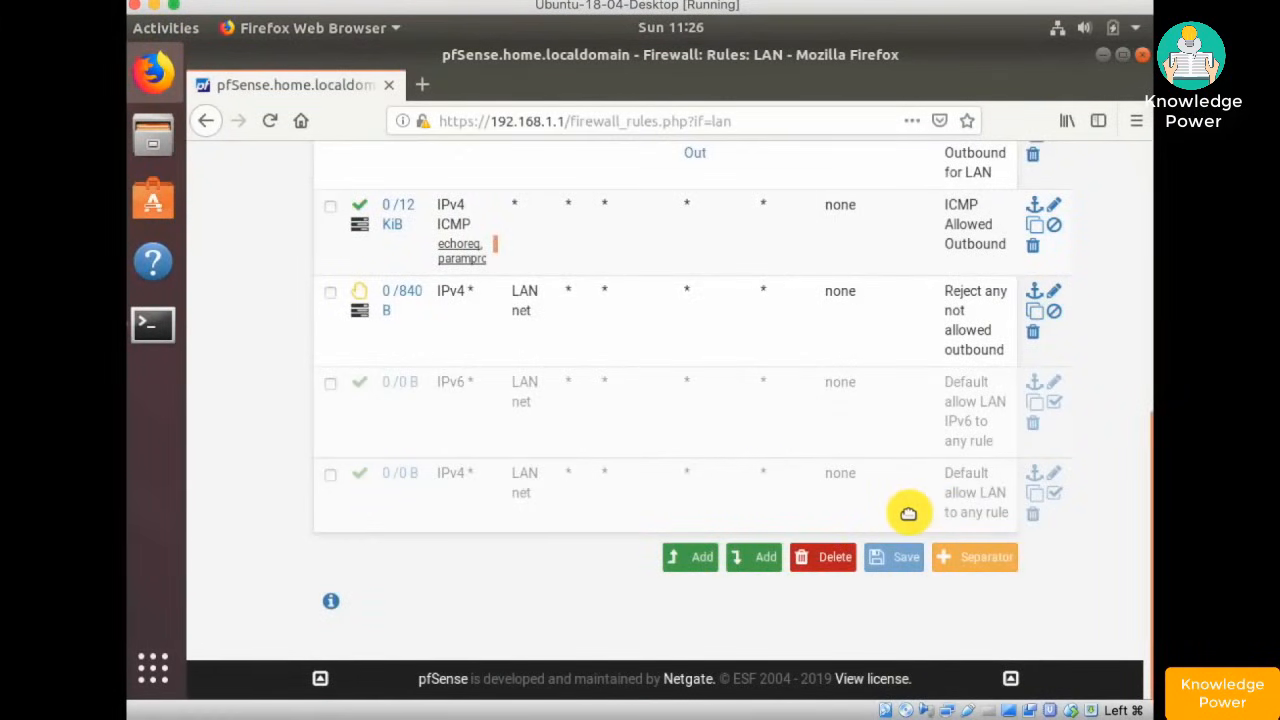
# - Duplicate the disabled Default allow LAN to any rule, then save and apply
pyautogui.click(1037, 501)
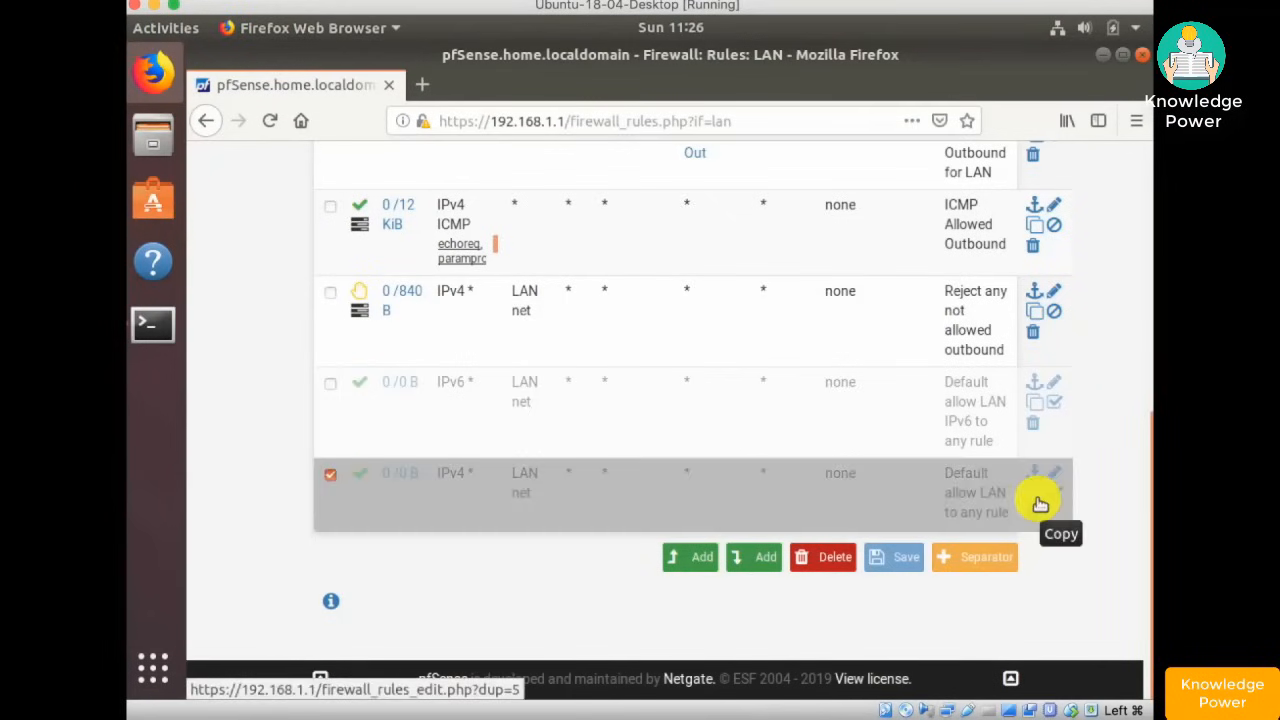
pyautogui.click(1037, 501)
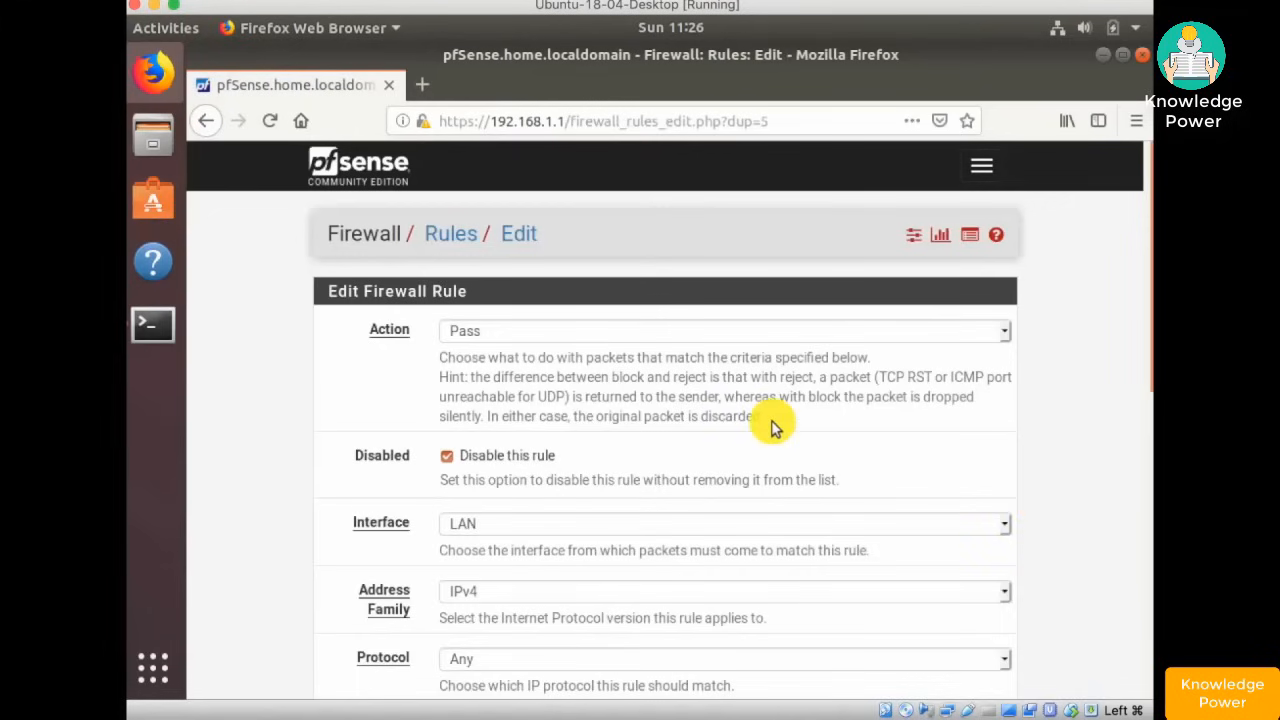
pyautogui.scroll(-10, 771, 427)
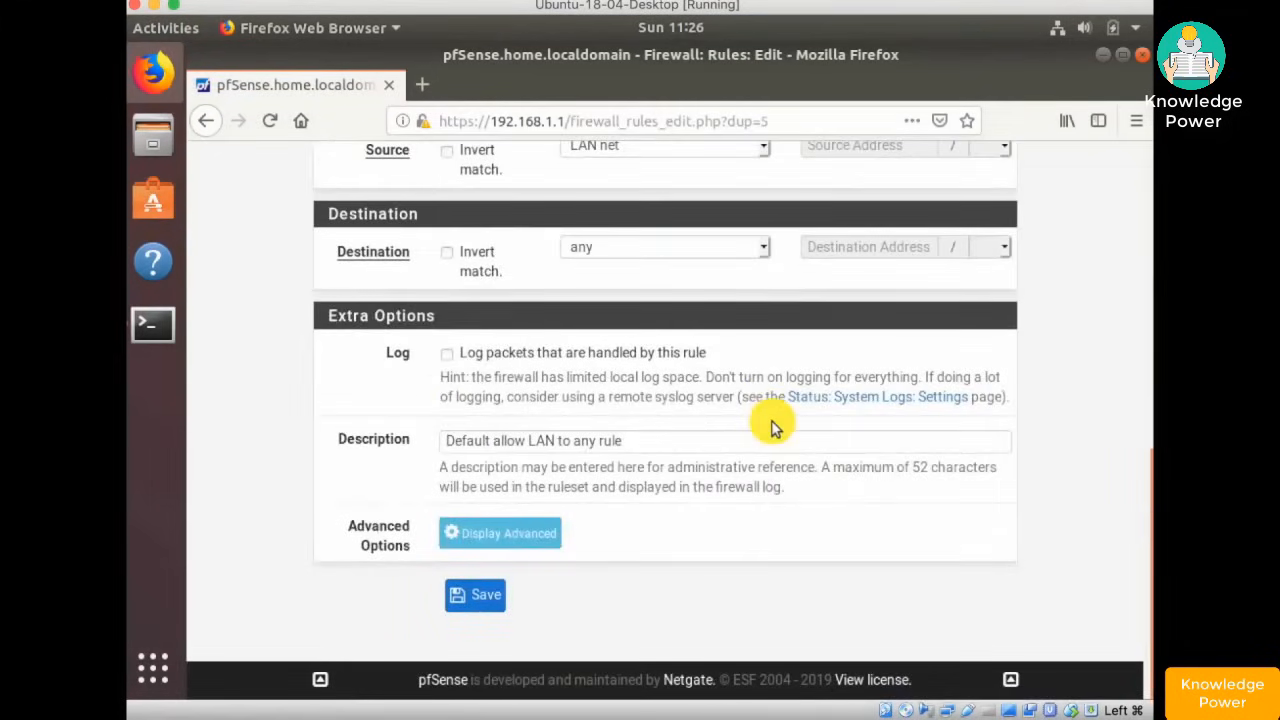
pyautogui.click(475, 594)
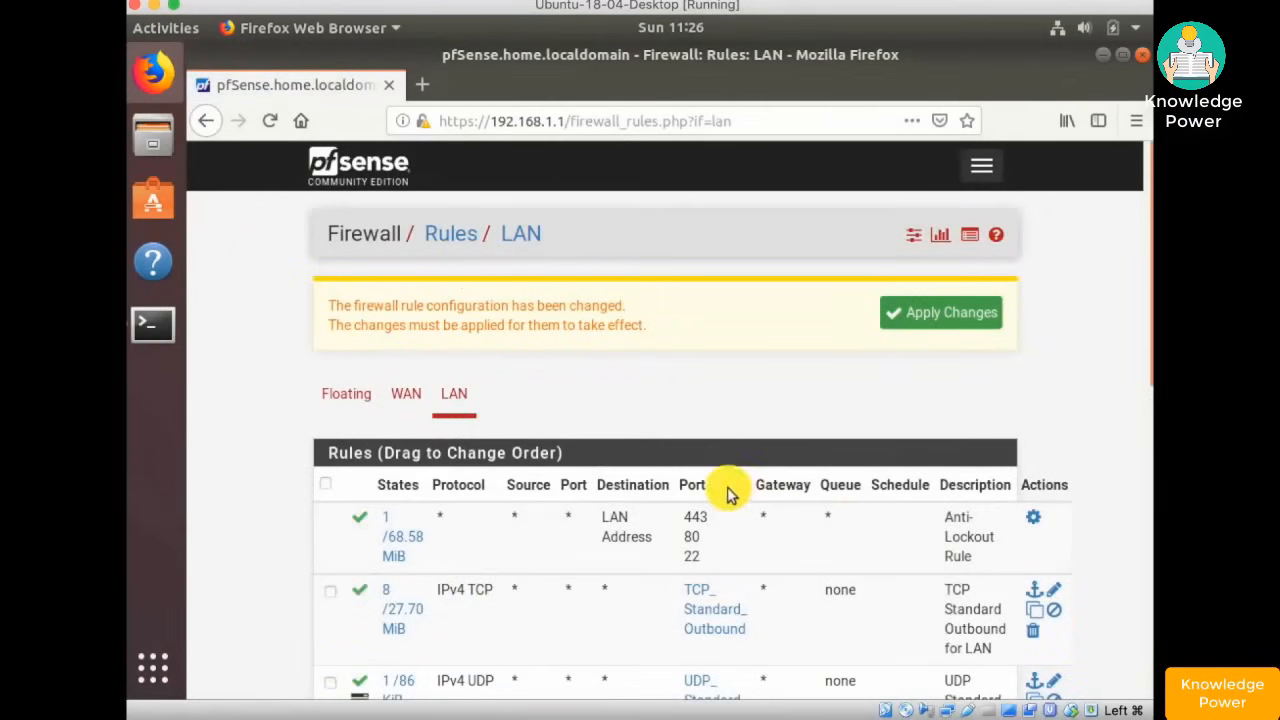
pyautogui.click(937, 320)
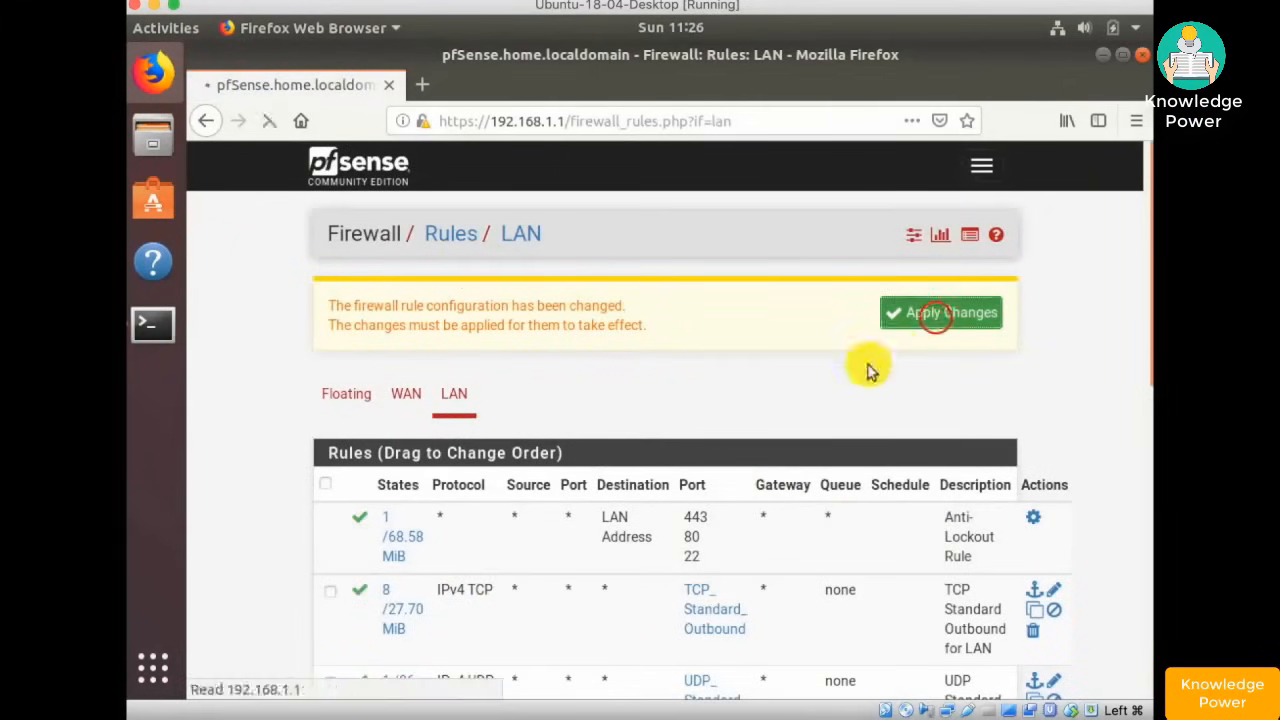
# - Edit the copied rule to untick Disable this rule, tick Log, and save it
pyautogui.scroll(-5, 931, 340)
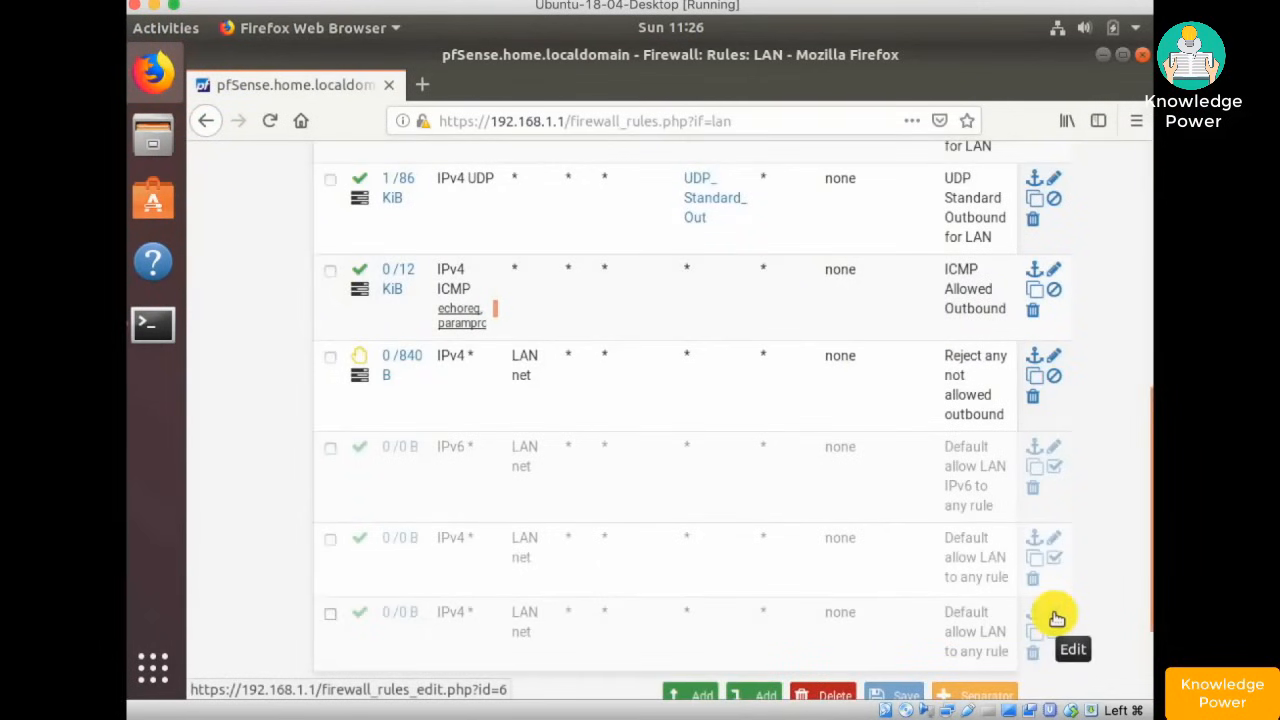
pyautogui.click(1056, 616)
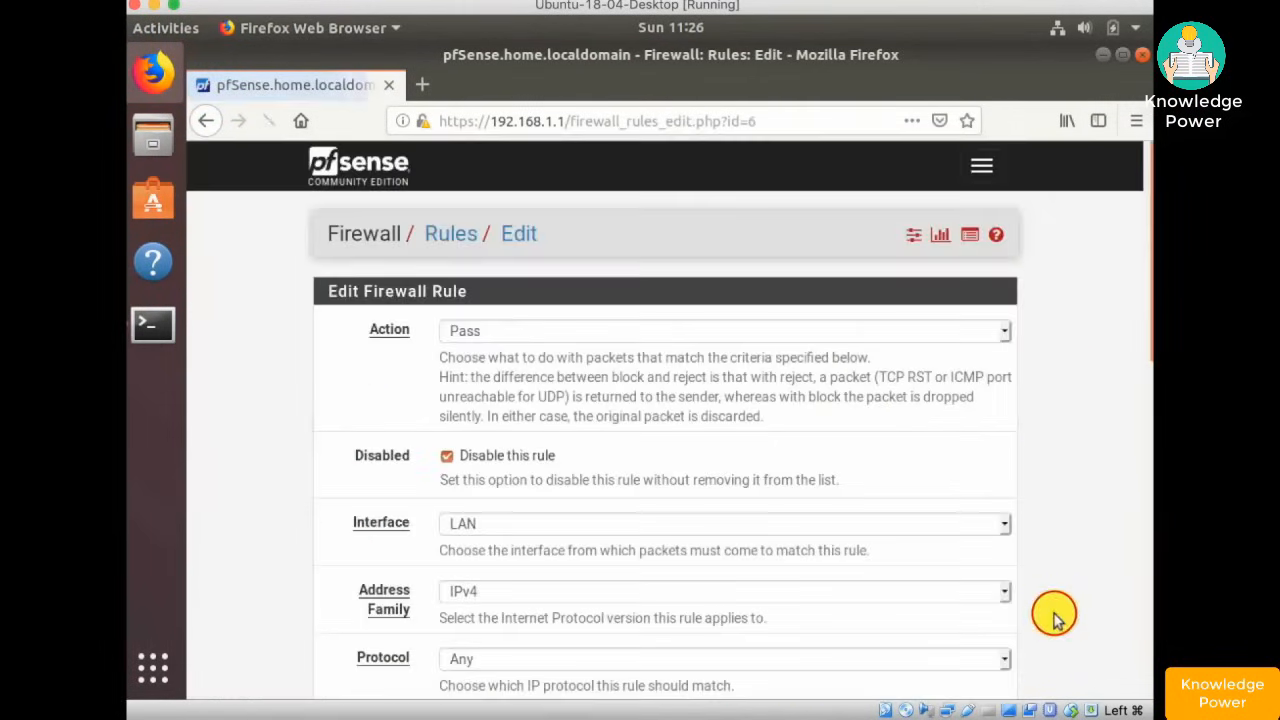
pyautogui.scroll(-2, 794, 452)
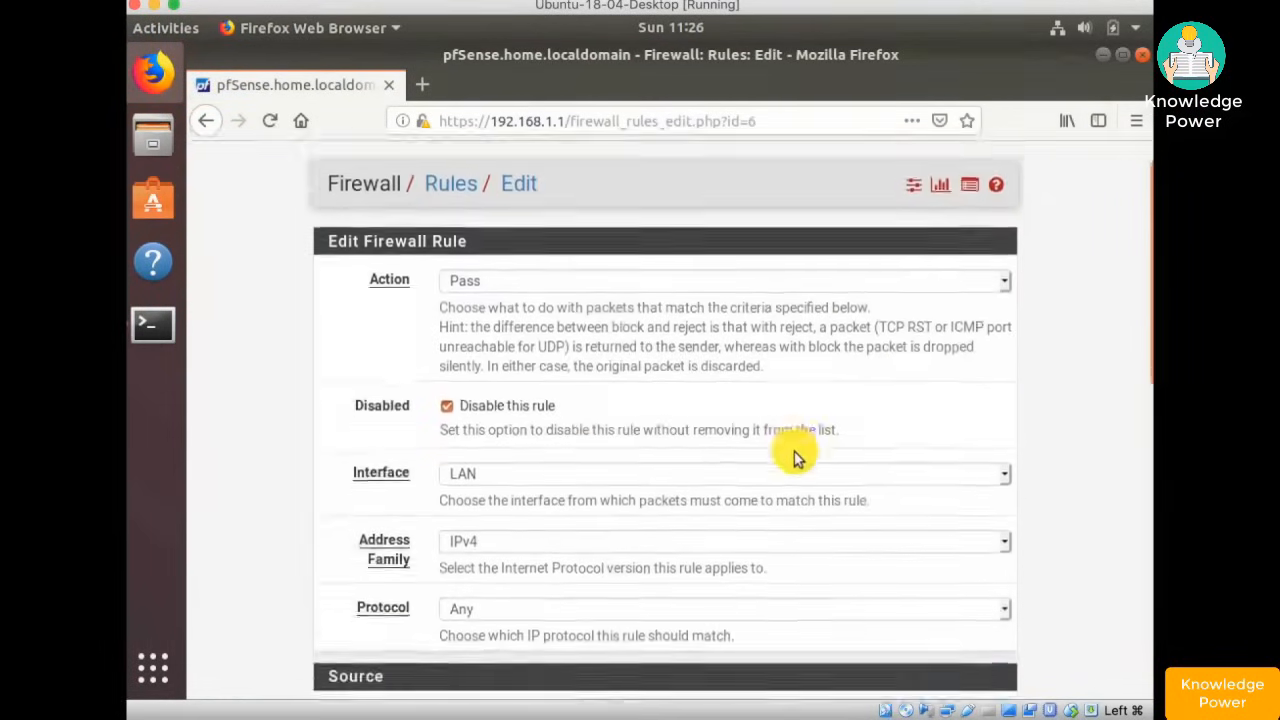
pyautogui.click(446, 347)
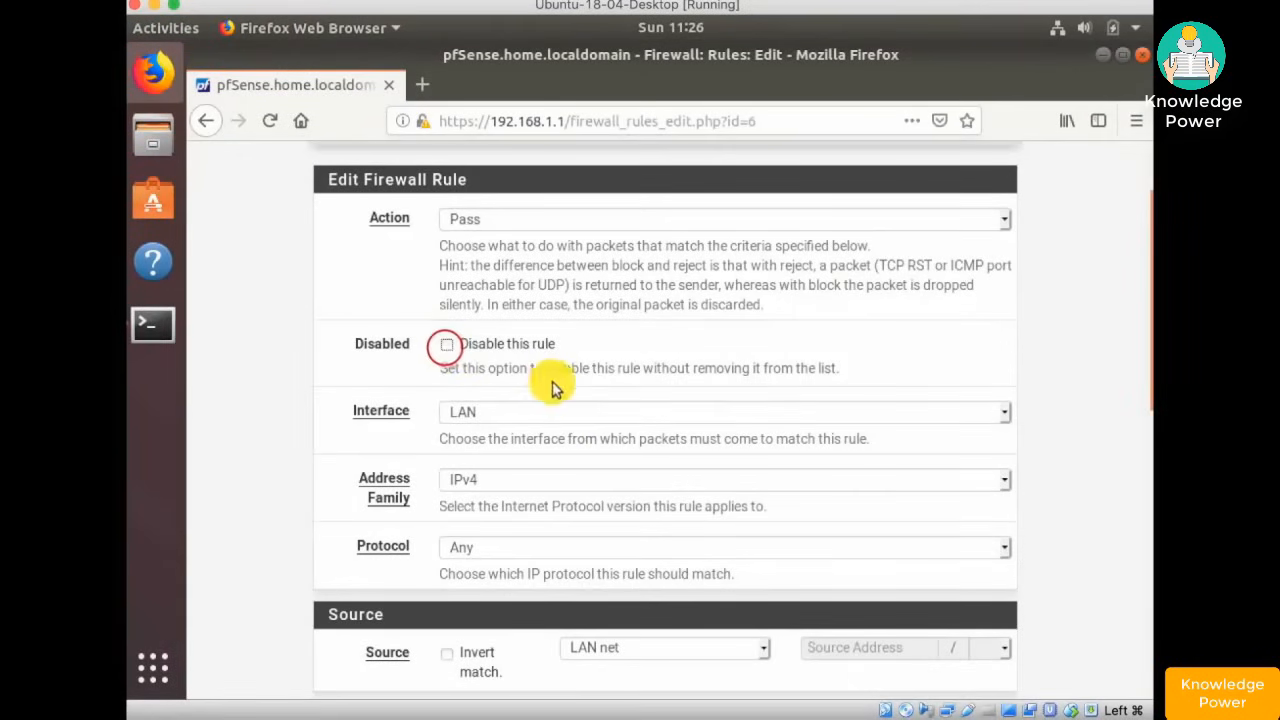
pyautogui.scroll(-8, 668, 347)
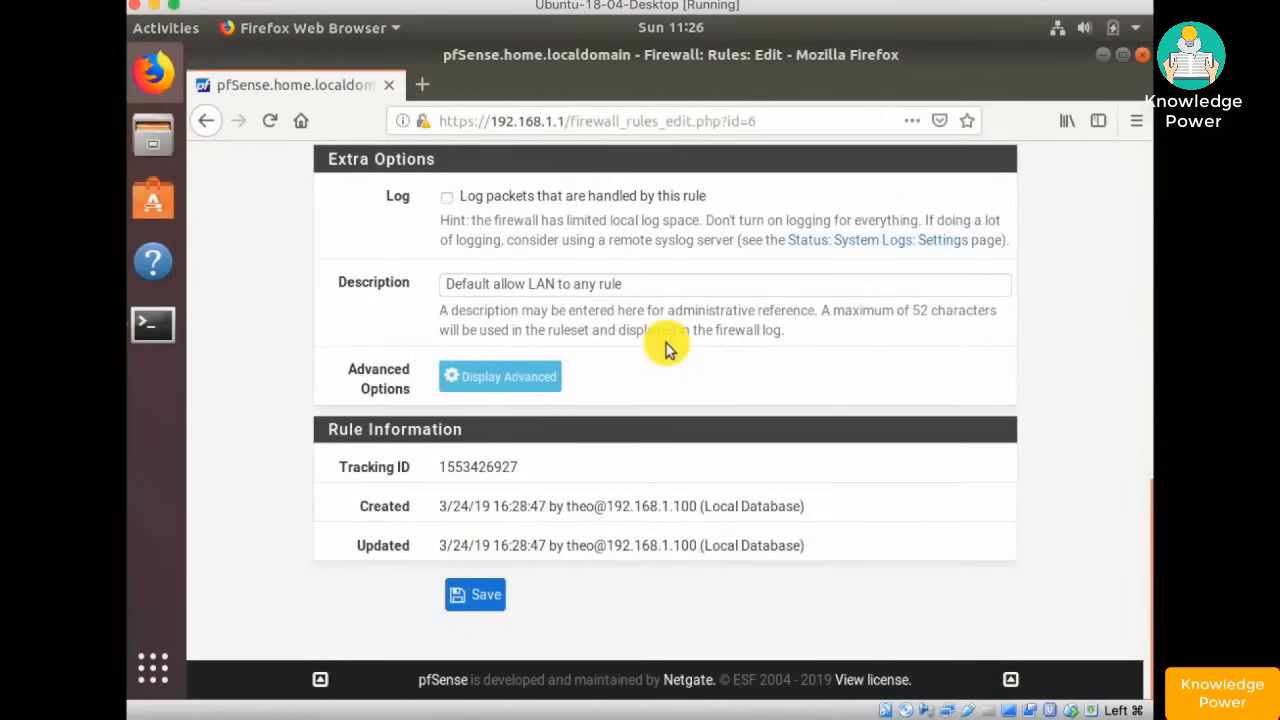
pyautogui.click(446, 198)
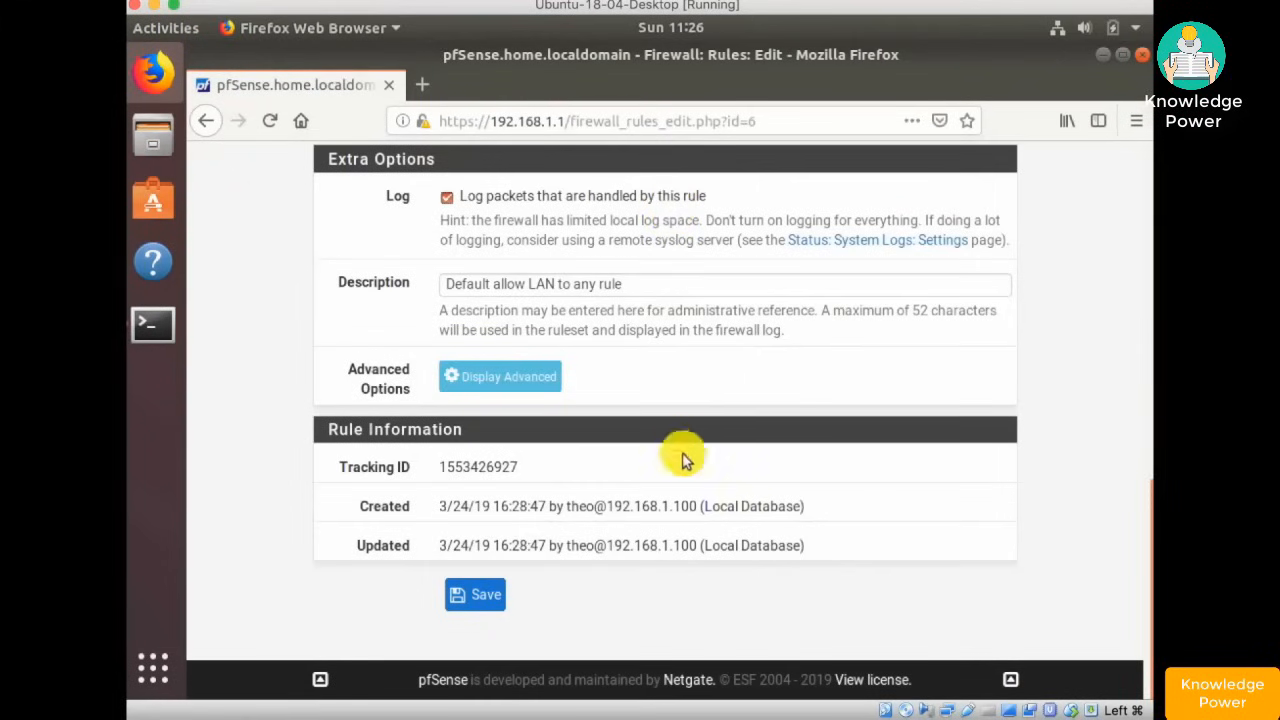
pyautogui.click(476, 596)
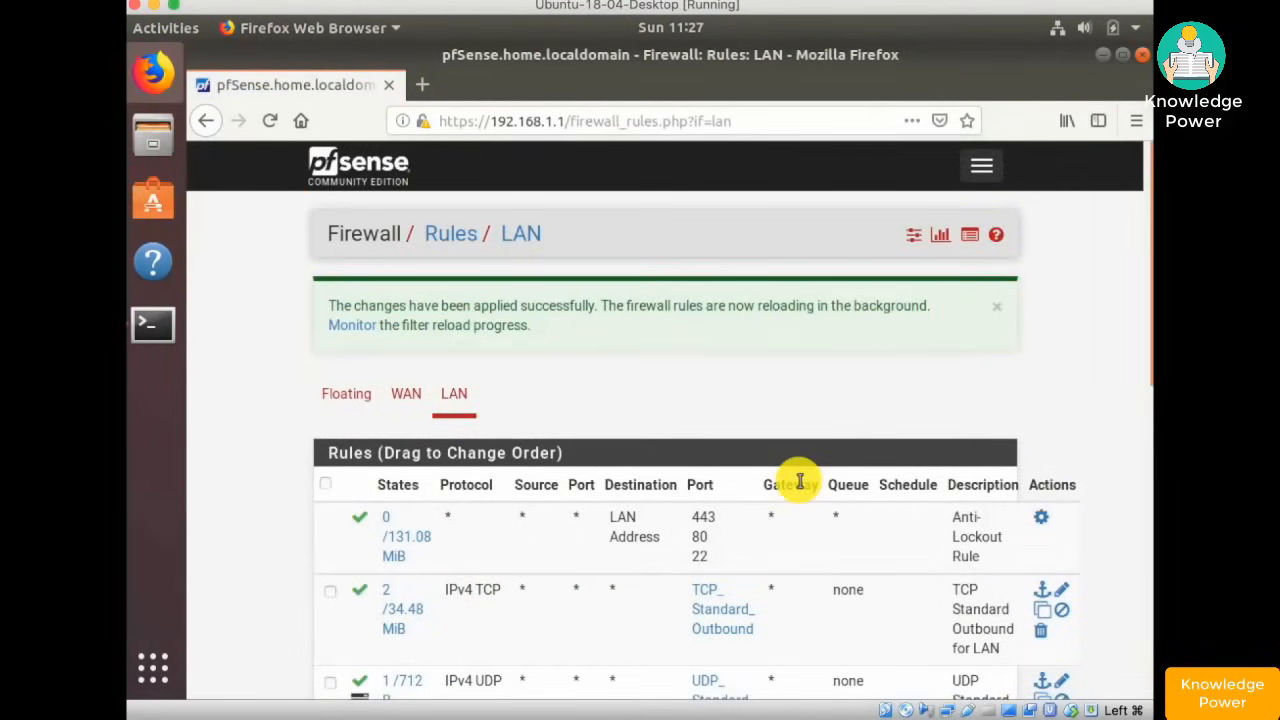
pyautogui.scroll(-2, 797, 480)
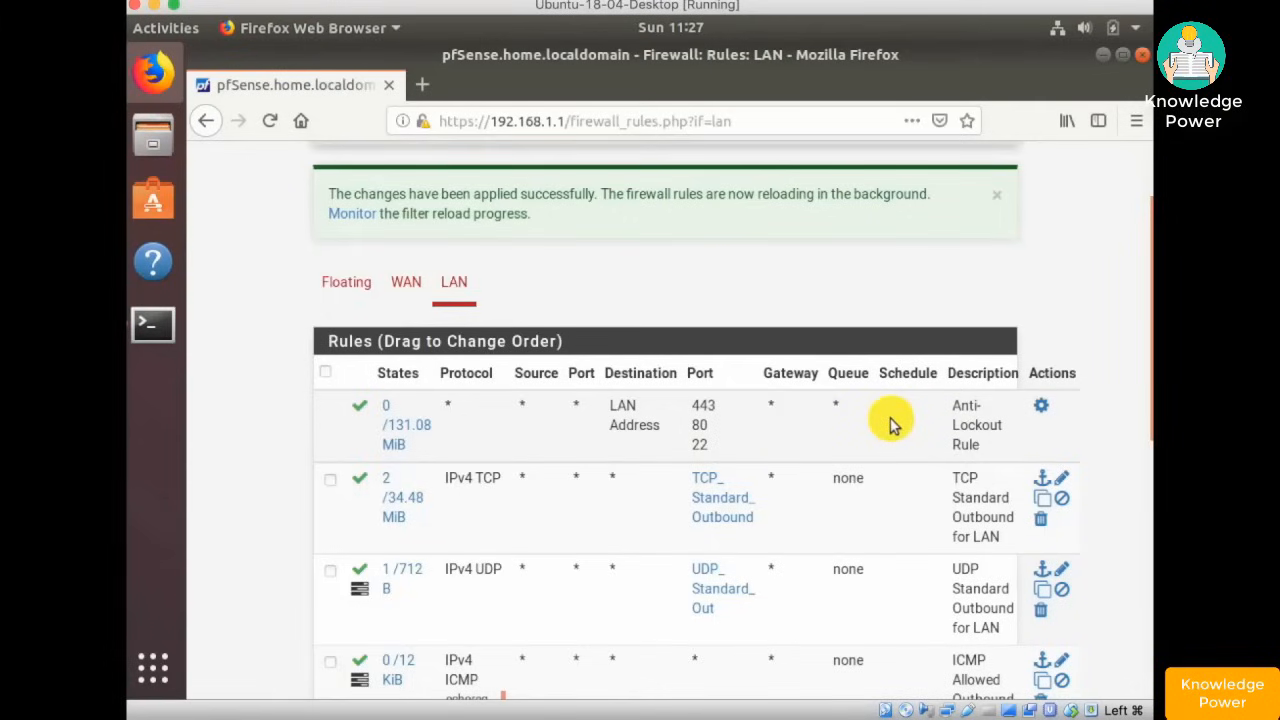
pyautogui.scroll(-5, 891, 422)
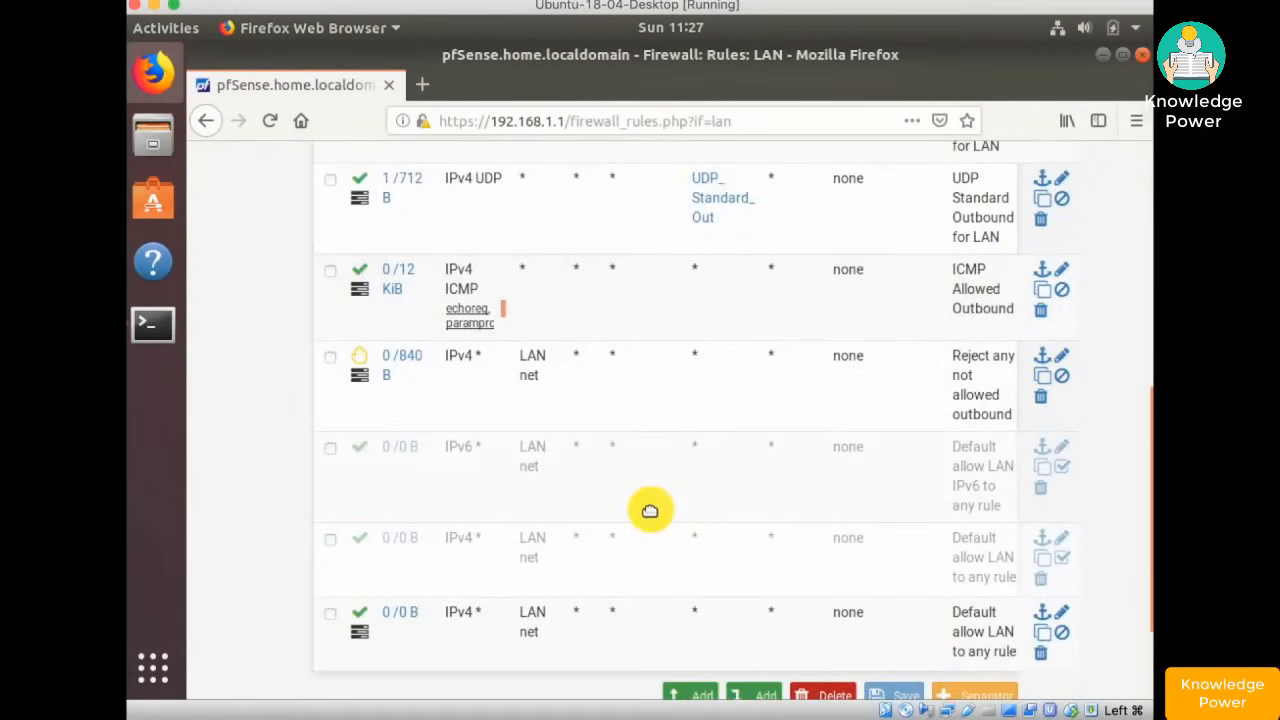
# - Move the six rules from TCP Standard Outbound through the disabled defaults below the enabled allow rule
pyautogui.click(331, 538)
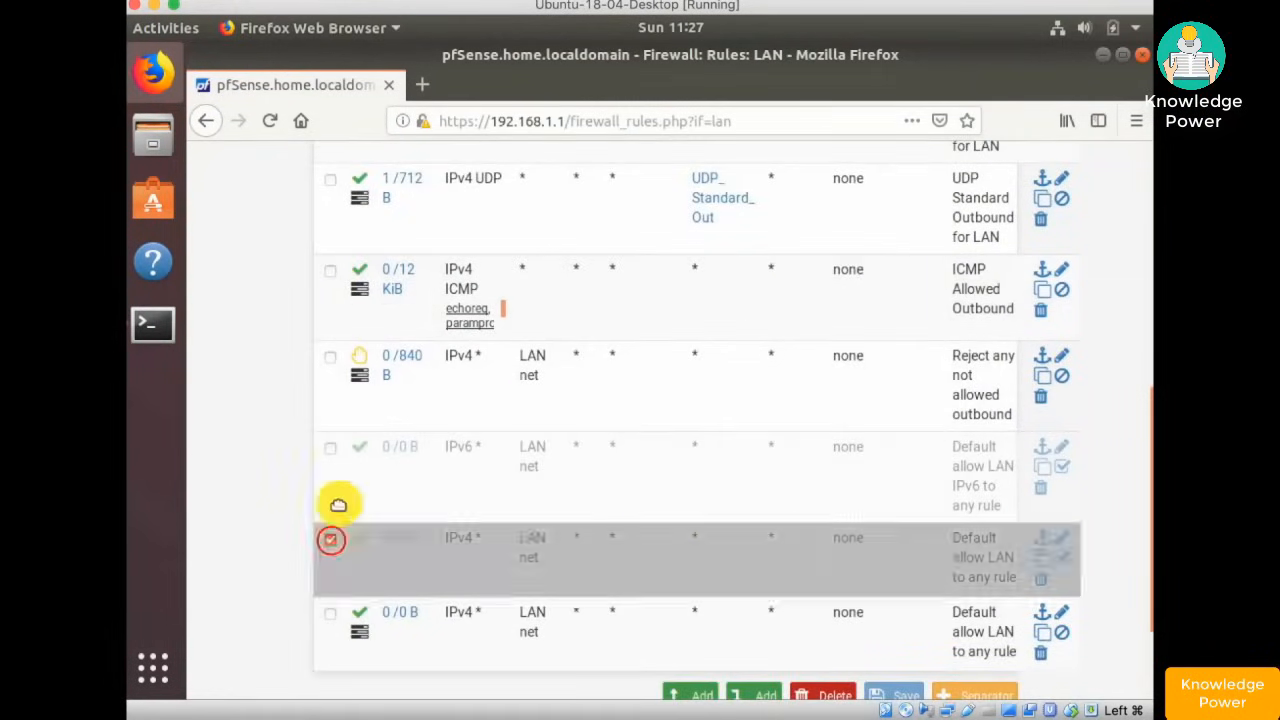
pyautogui.click(331, 449)
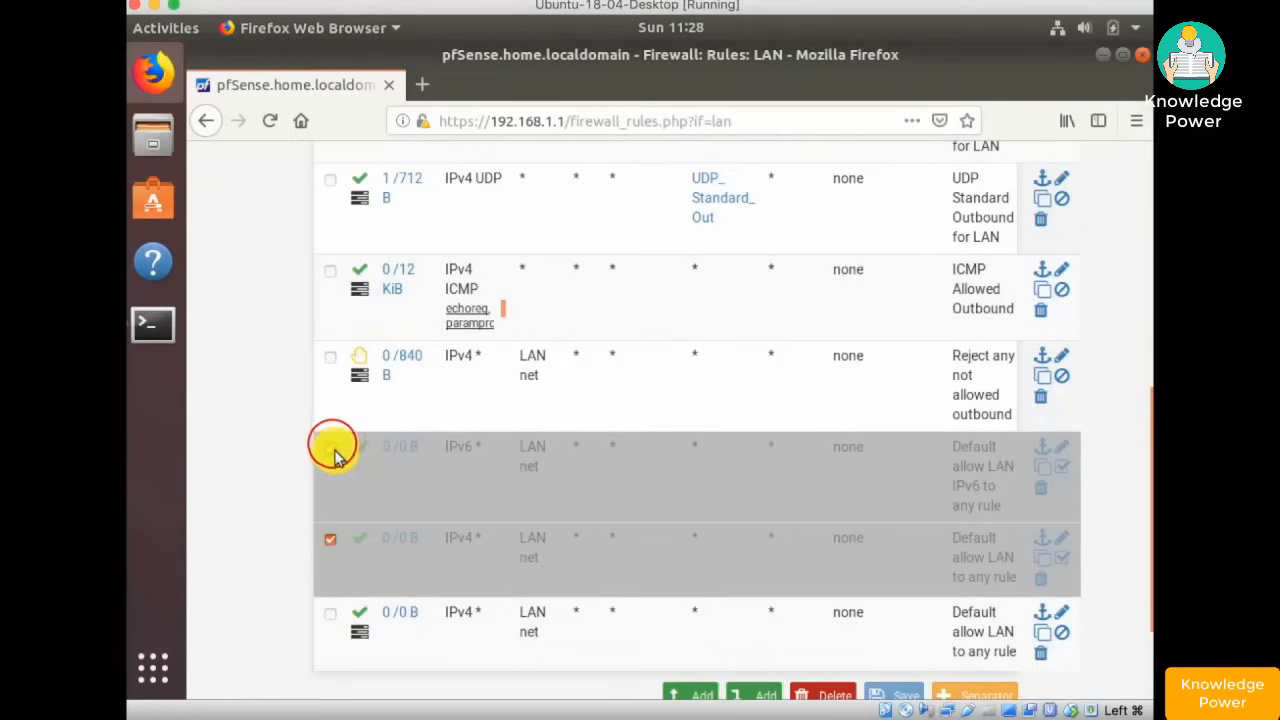
pyautogui.scroll(1, 334, 455)
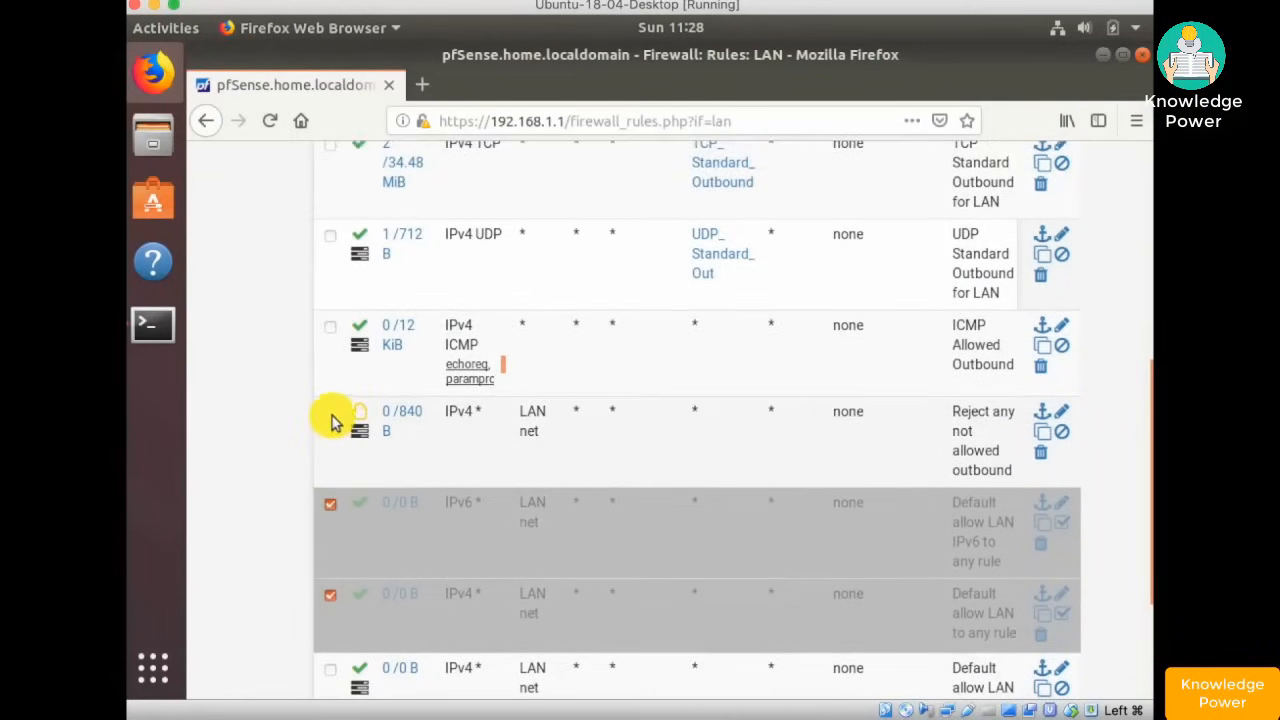
pyautogui.click(331, 413)
pyautogui.scroll(1, 346, 466)
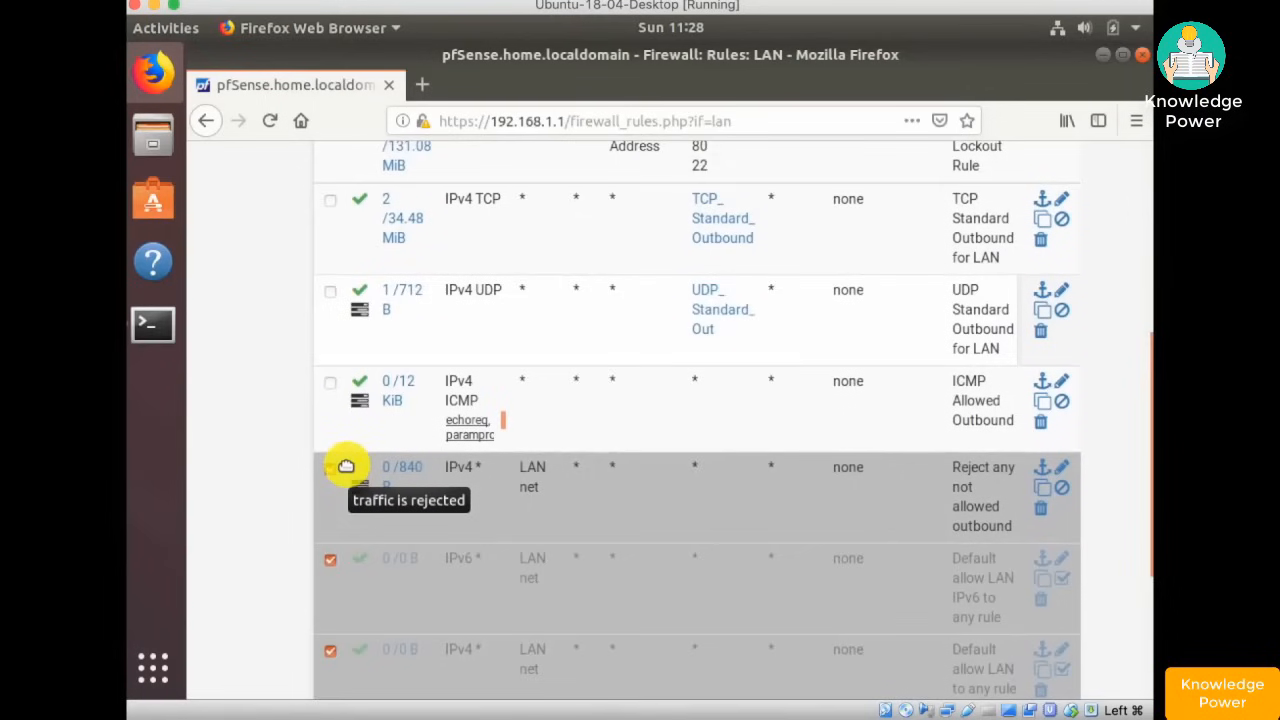
pyautogui.scroll(2, 346, 466)
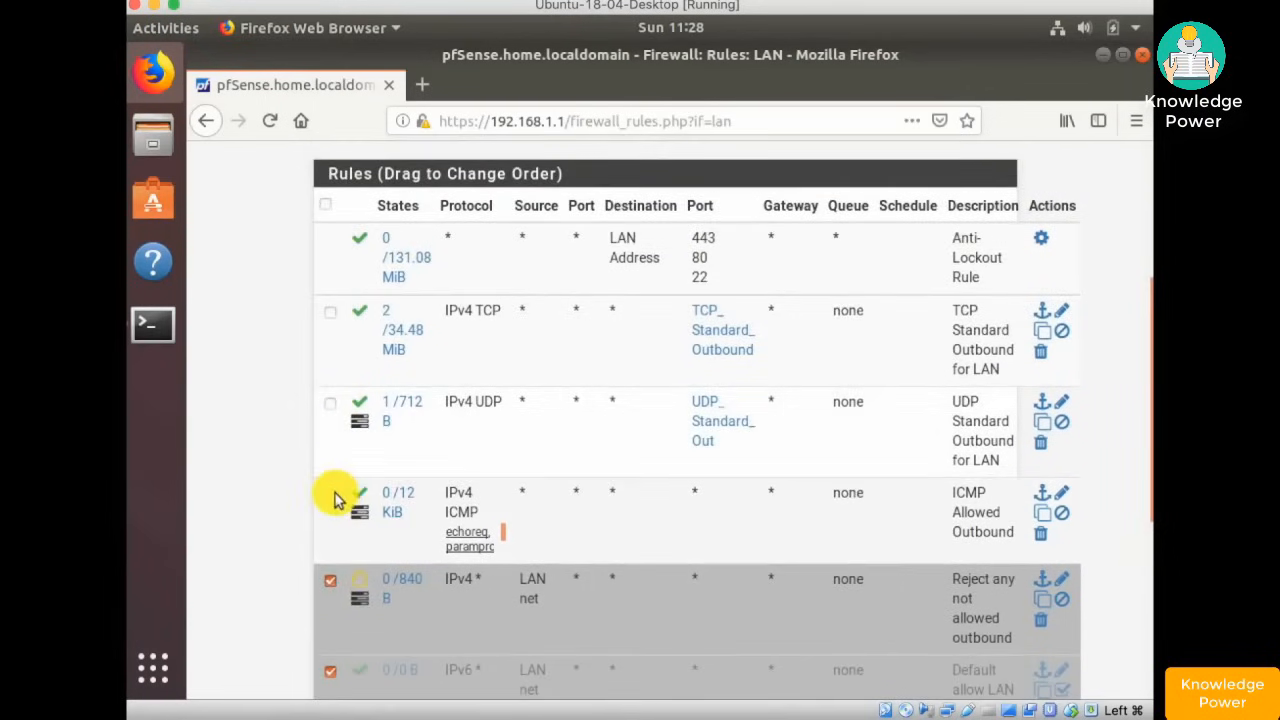
pyautogui.click(331, 495)
pyautogui.click(330, 404)
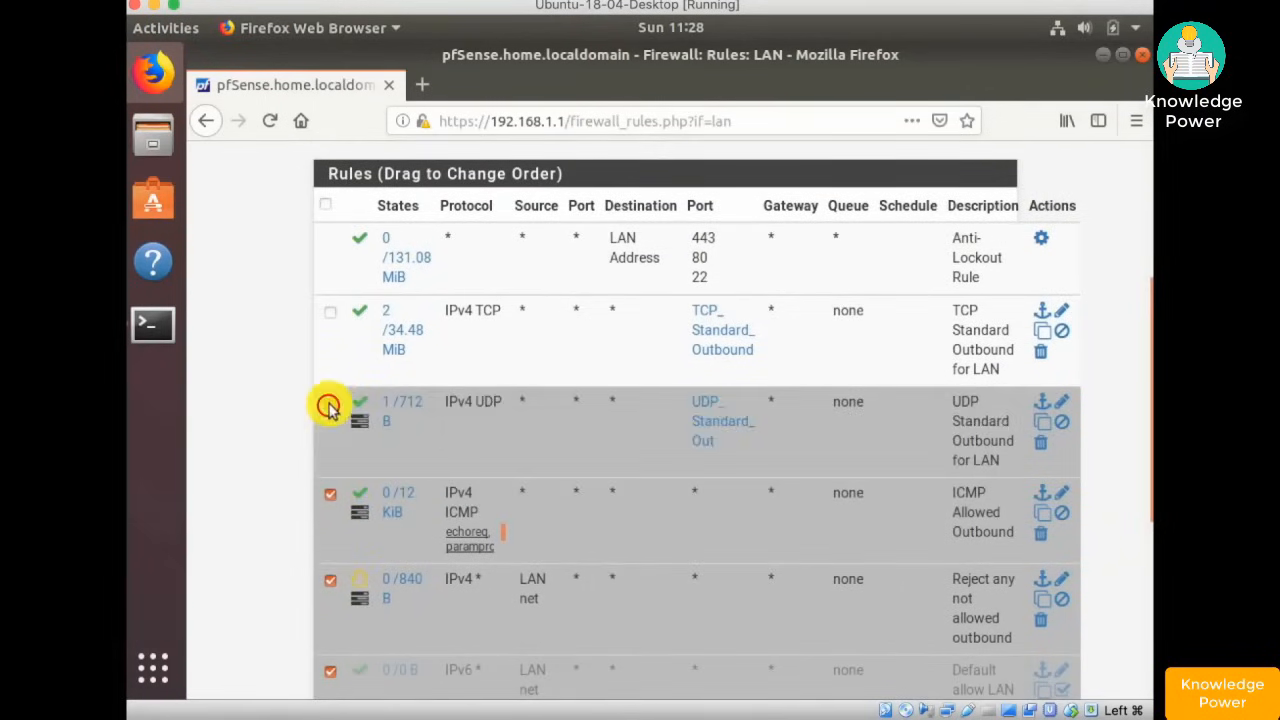
pyautogui.click(330, 311)
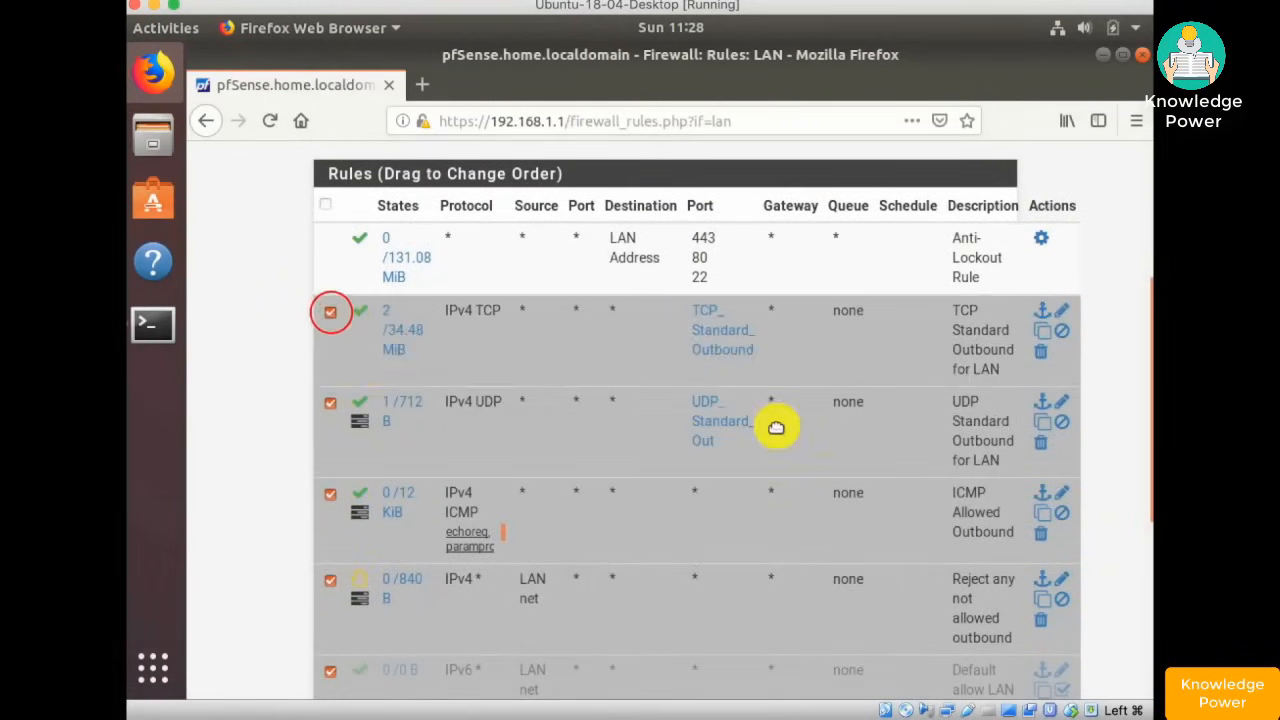
pyautogui.scroll(-7, 776, 428)
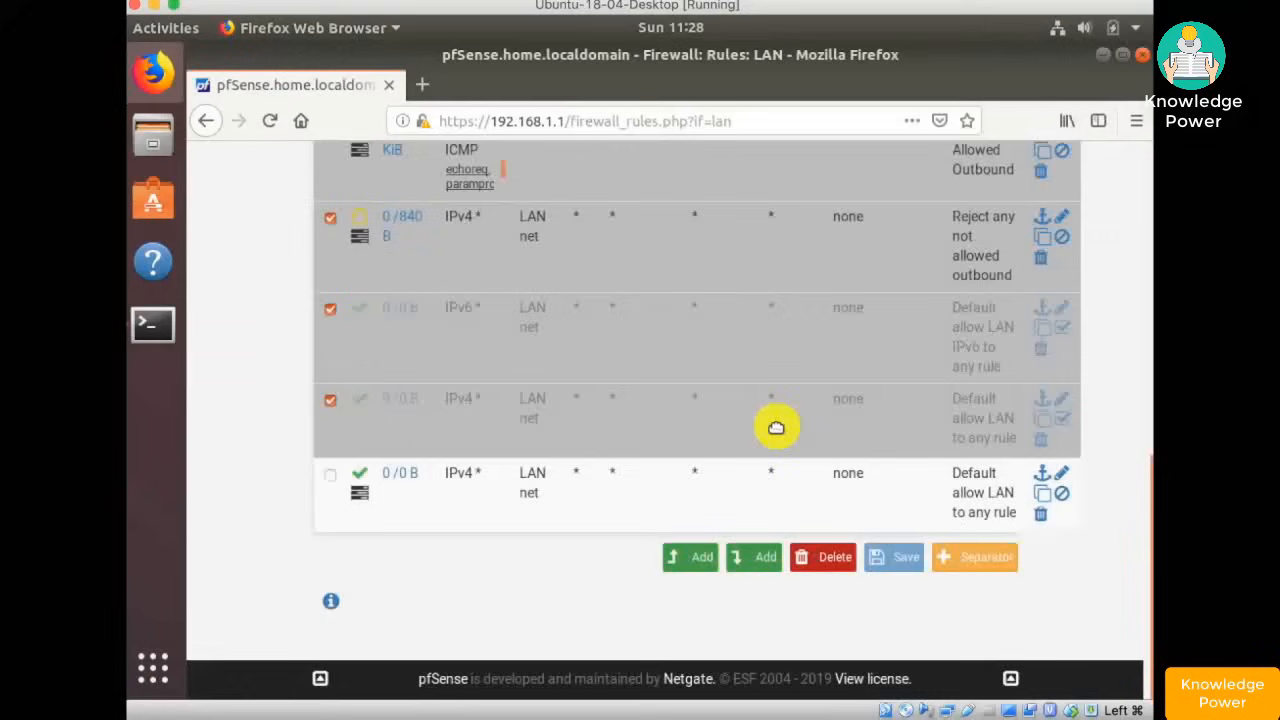
pyautogui.click(1042, 481)
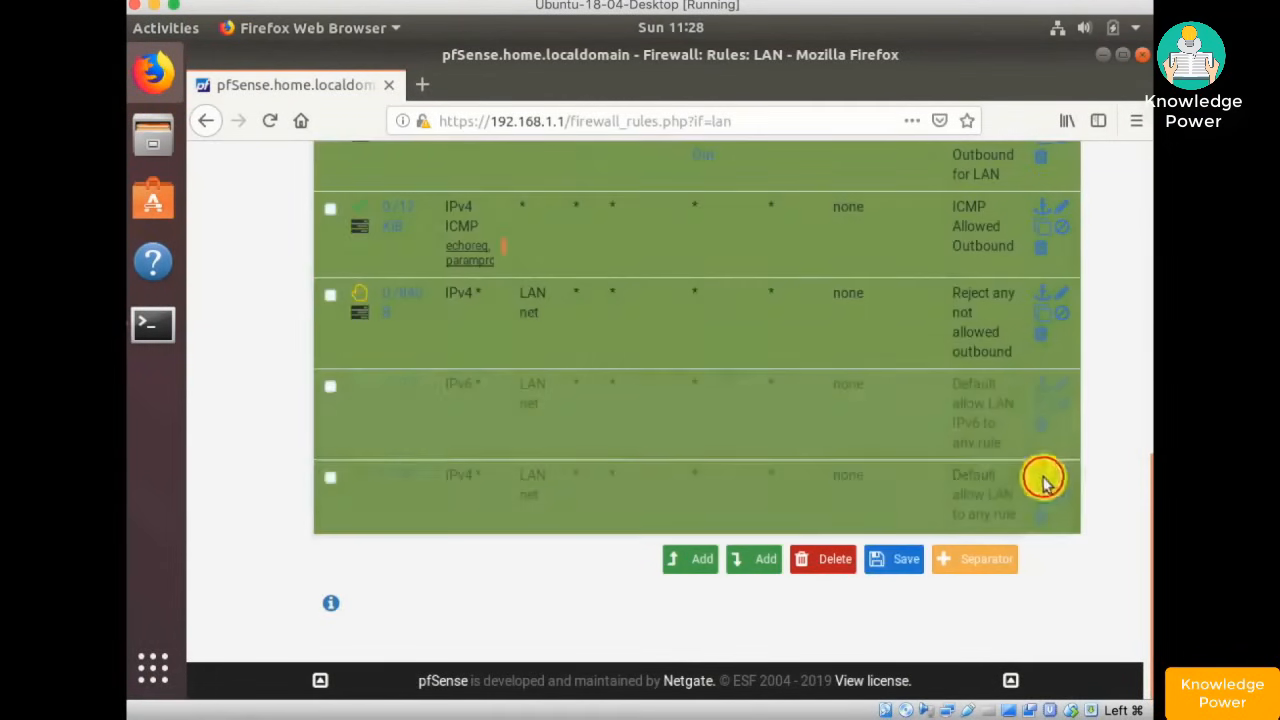
# - Review the reordered list, choosing to stay on the rules page instead of opening its log entries
pyautogui.scroll(5, 881, 456)
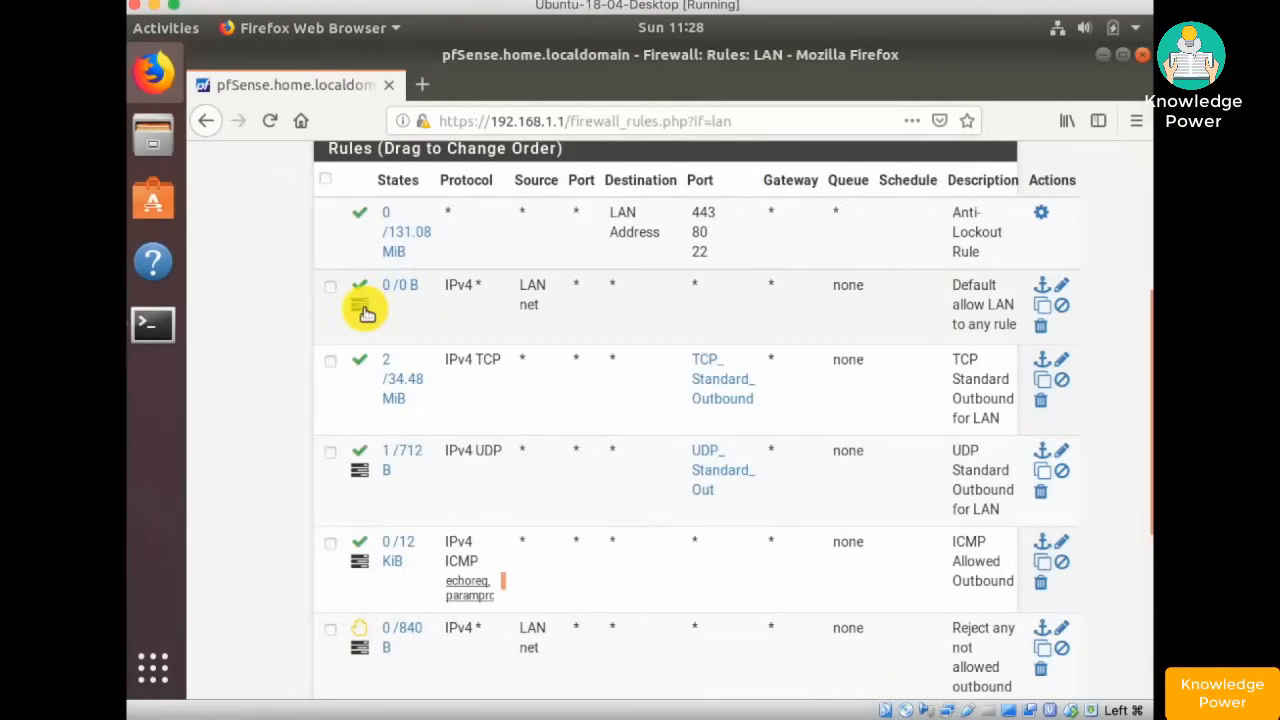
pyautogui.moveTo(367, 313)
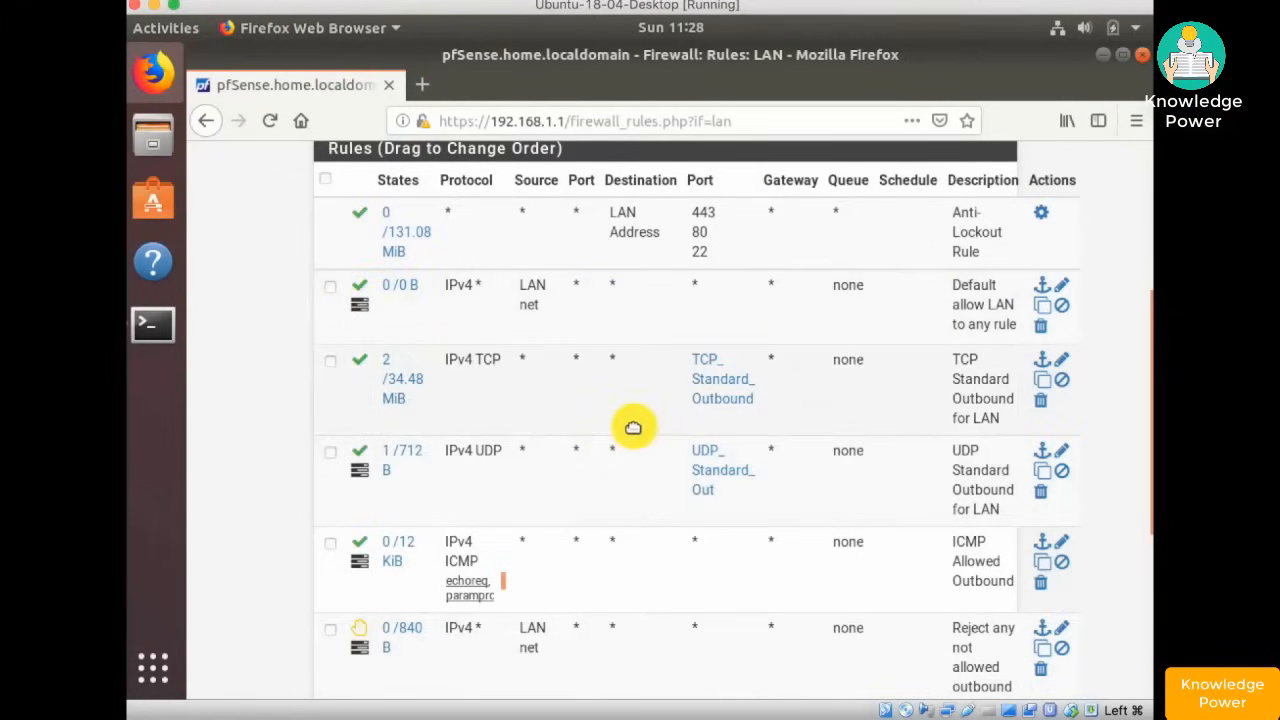
pyautogui.scroll(-4, 633, 427)
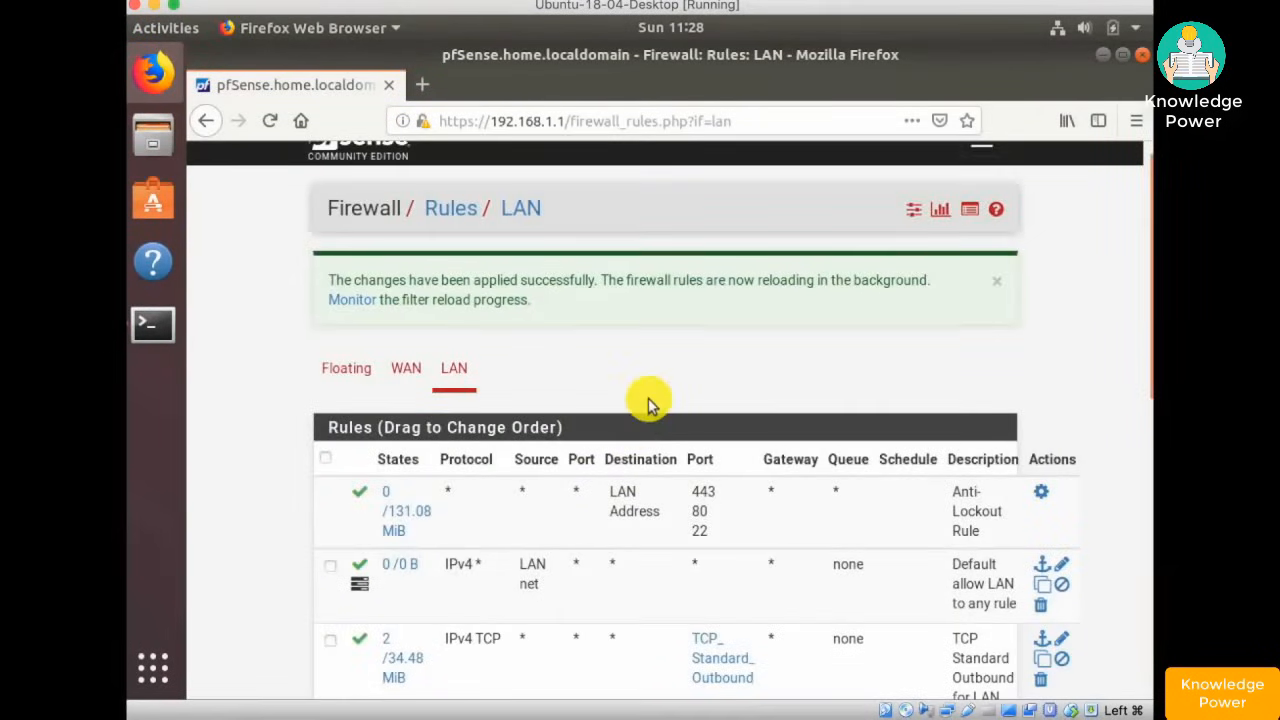
pyautogui.scroll(-1, 648, 404)
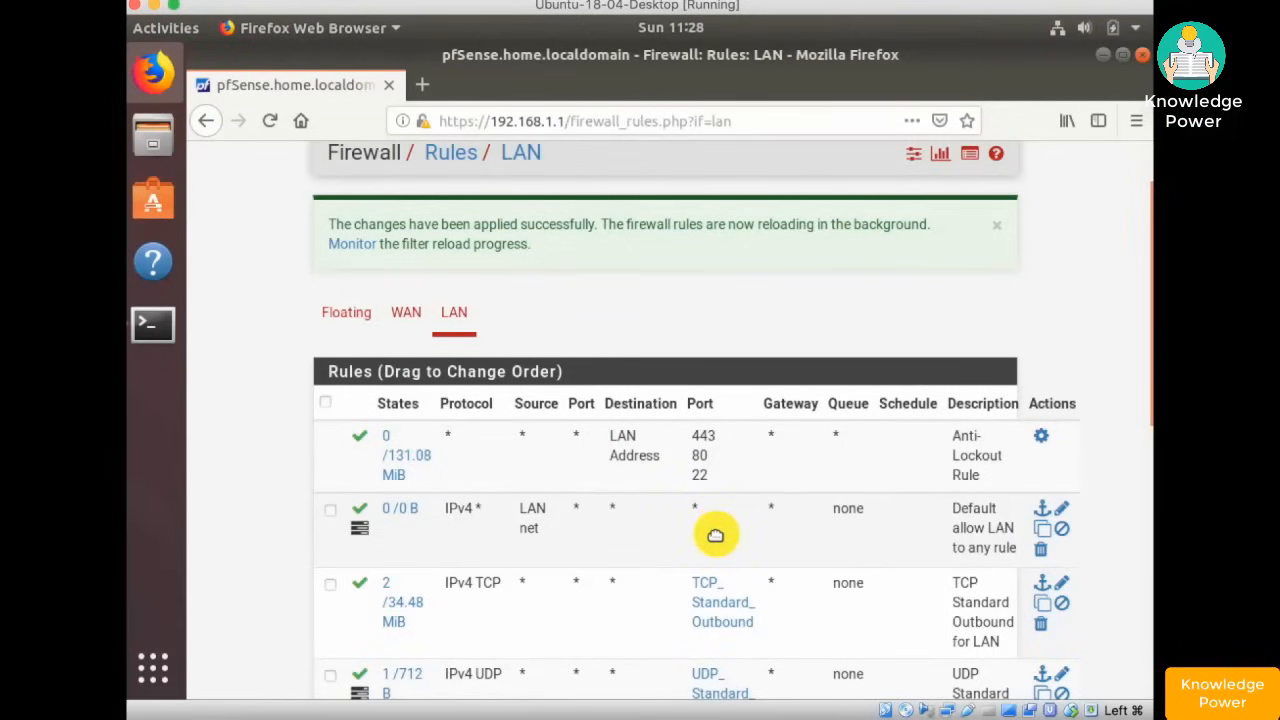
pyautogui.scroll(-8, 715, 535)
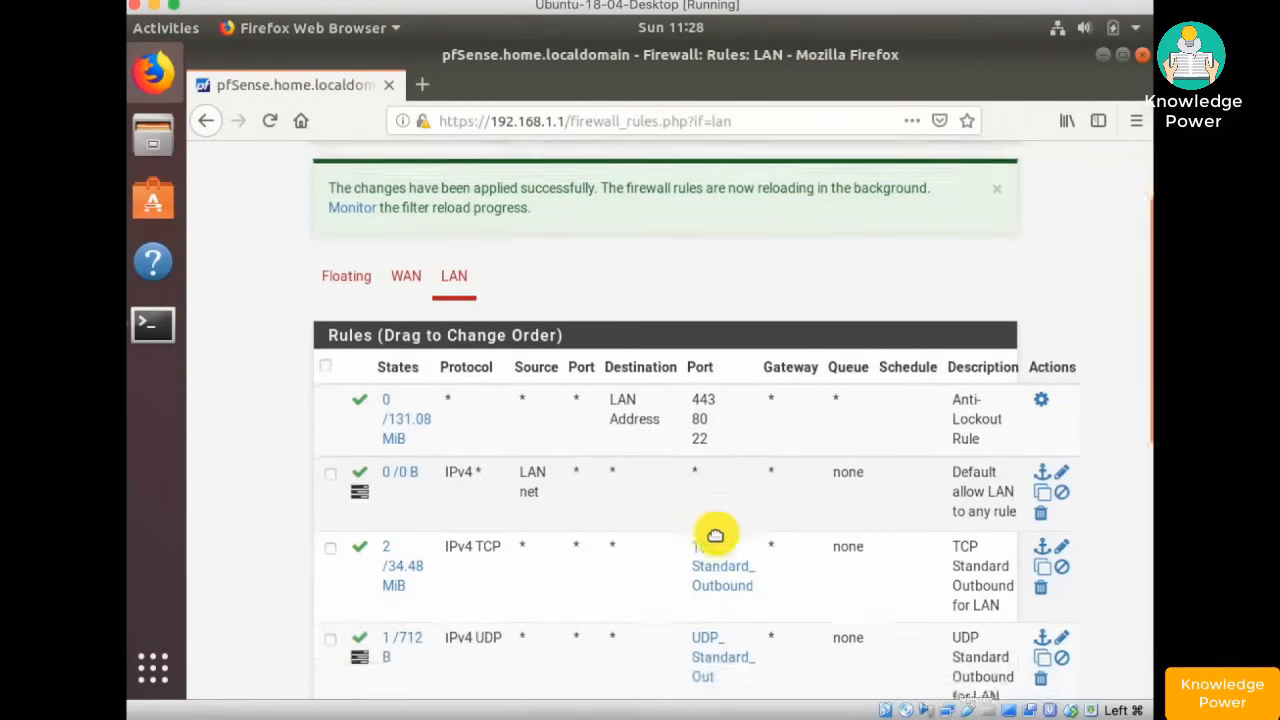
pyautogui.scroll(-2, 715, 535)
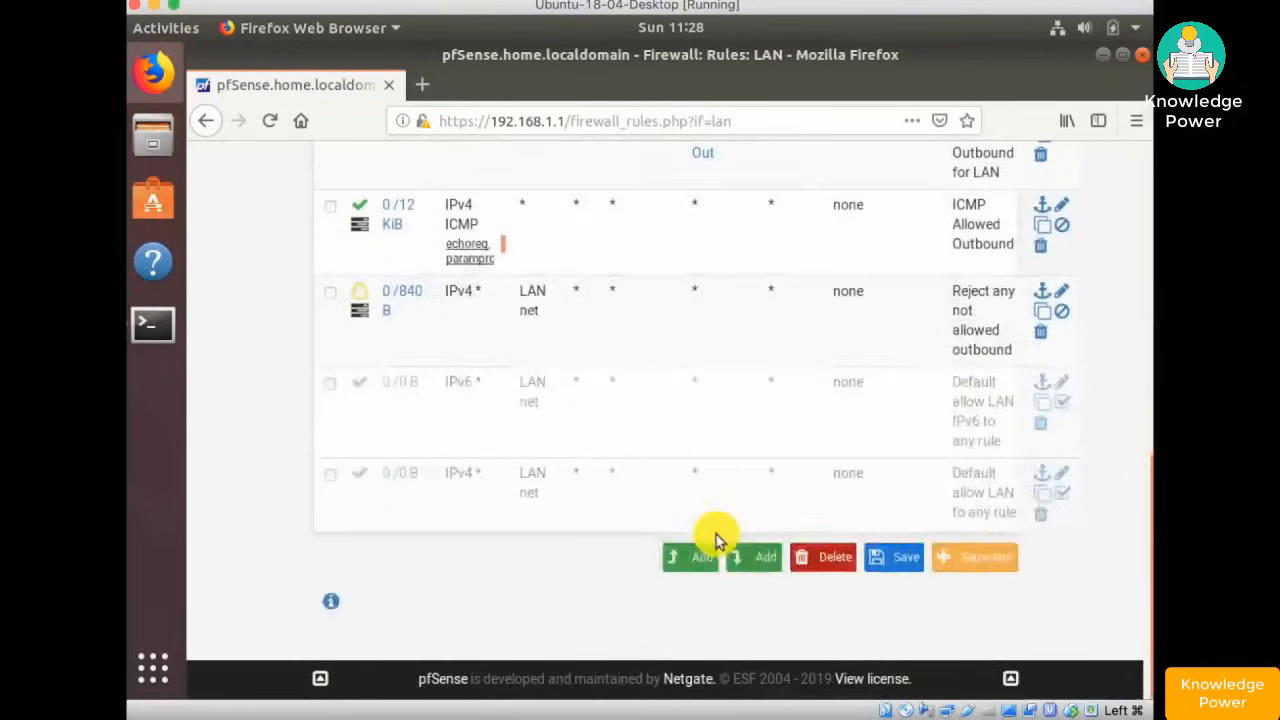
pyautogui.scroll(11, 715, 537)
pyautogui.scroll(-4, 715, 540)
pyautogui.scroll(-1, 715, 540)
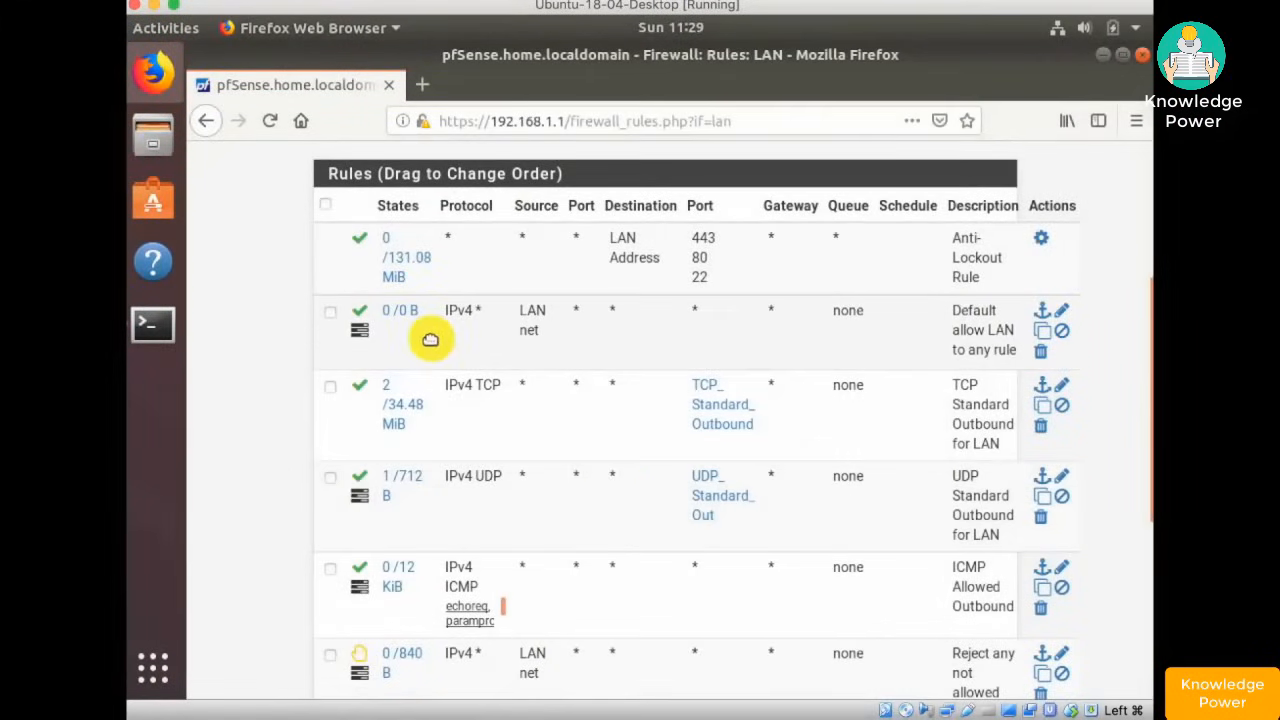
pyautogui.scroll(4, 800, 360)
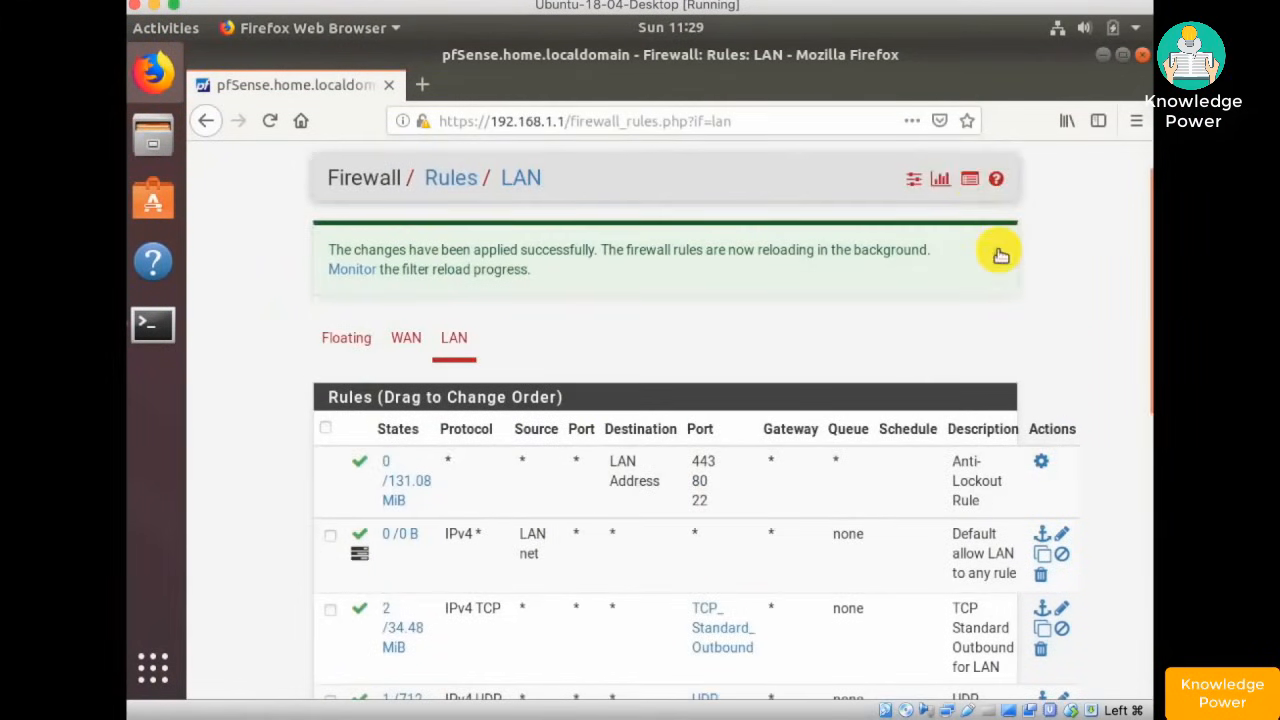
pyautogui.click(971, 182)
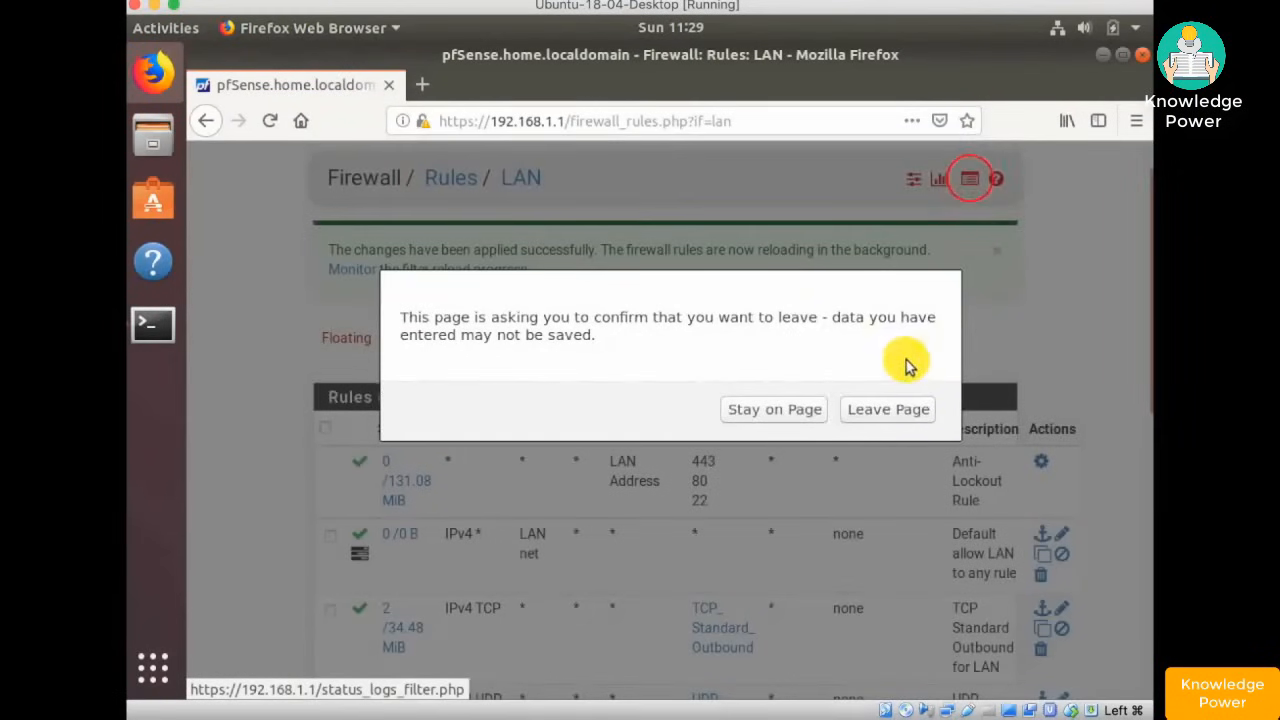
pyautogui.click(802, 416)
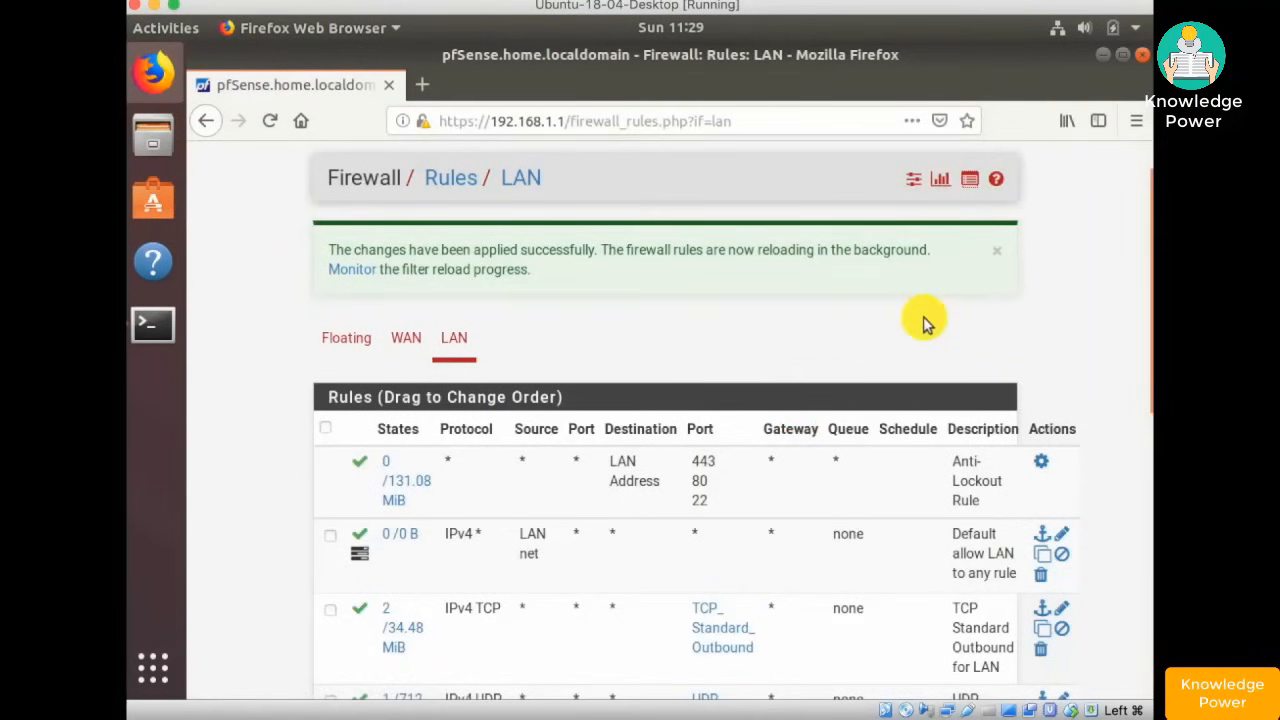
# - Save and apply the LAN rule order with the enabled allow rule on top
pyautogui.scroll(-10, 923, 322)
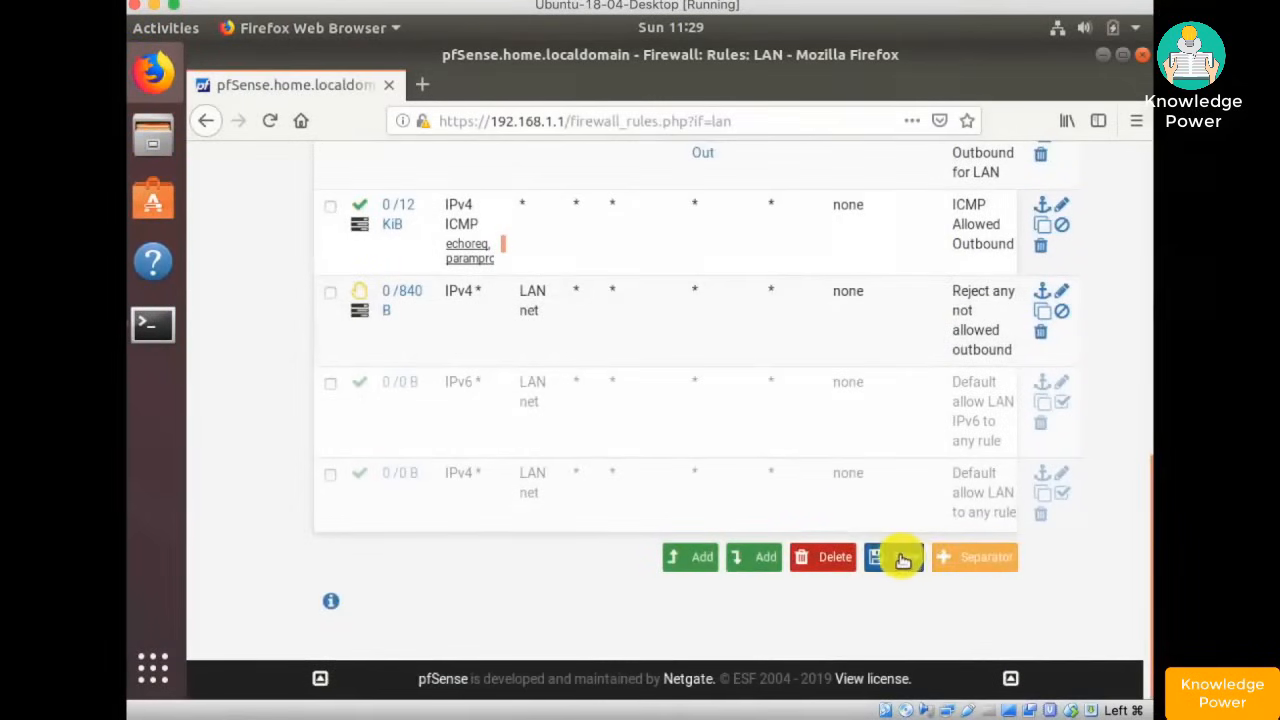
pyautogui.click(904, 561)
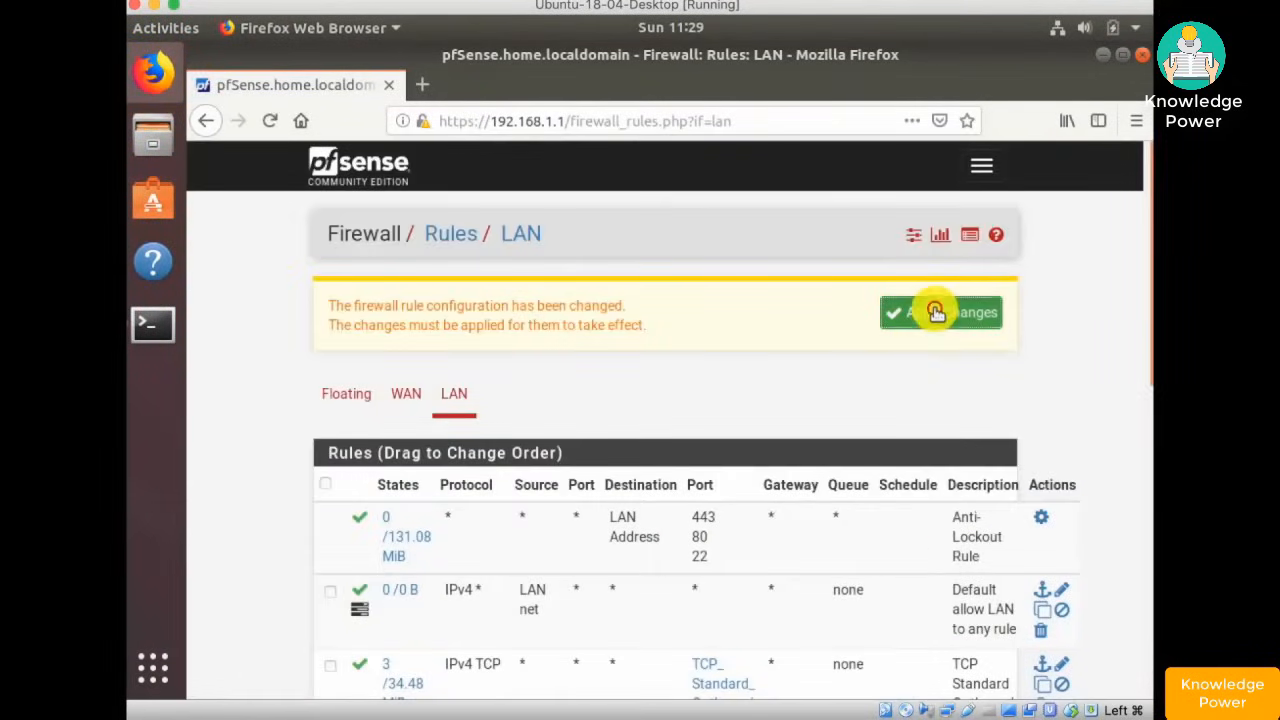
pyautogui.click(935, 313)
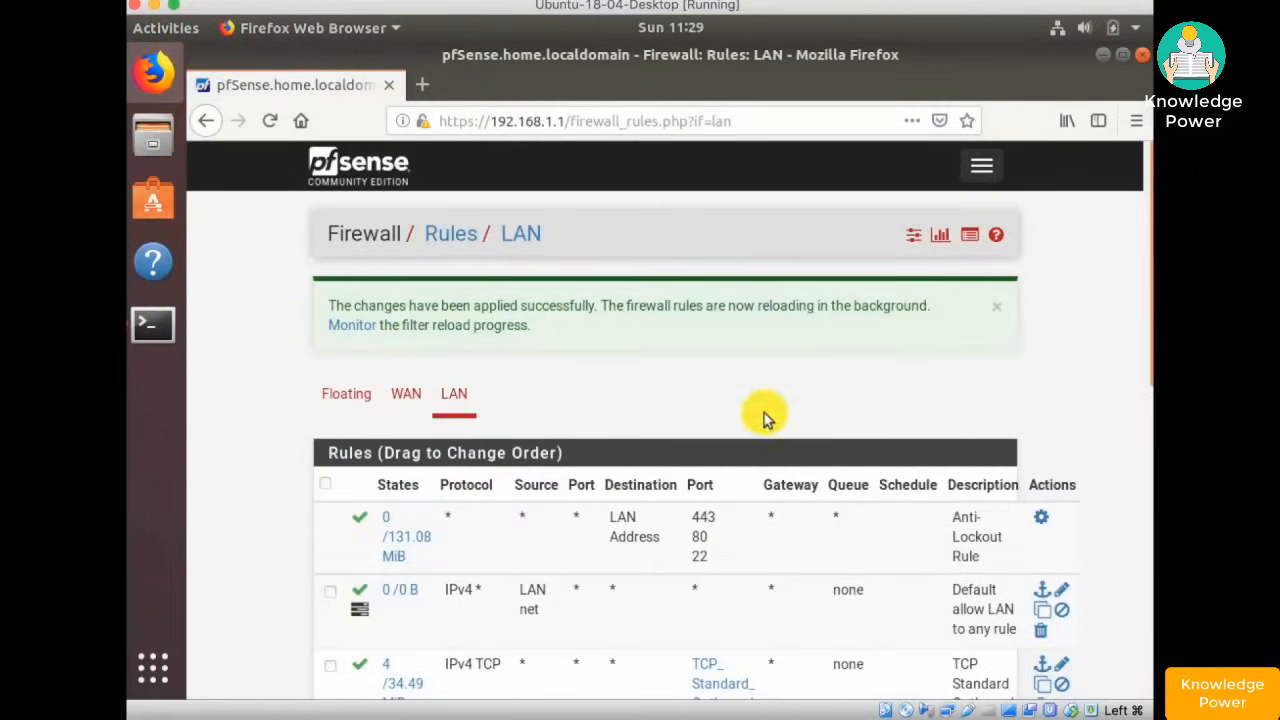
# - Open the firewall log, load google.com in a new tab, then reload the log's Normal View
pyautogui.click(971, 236)
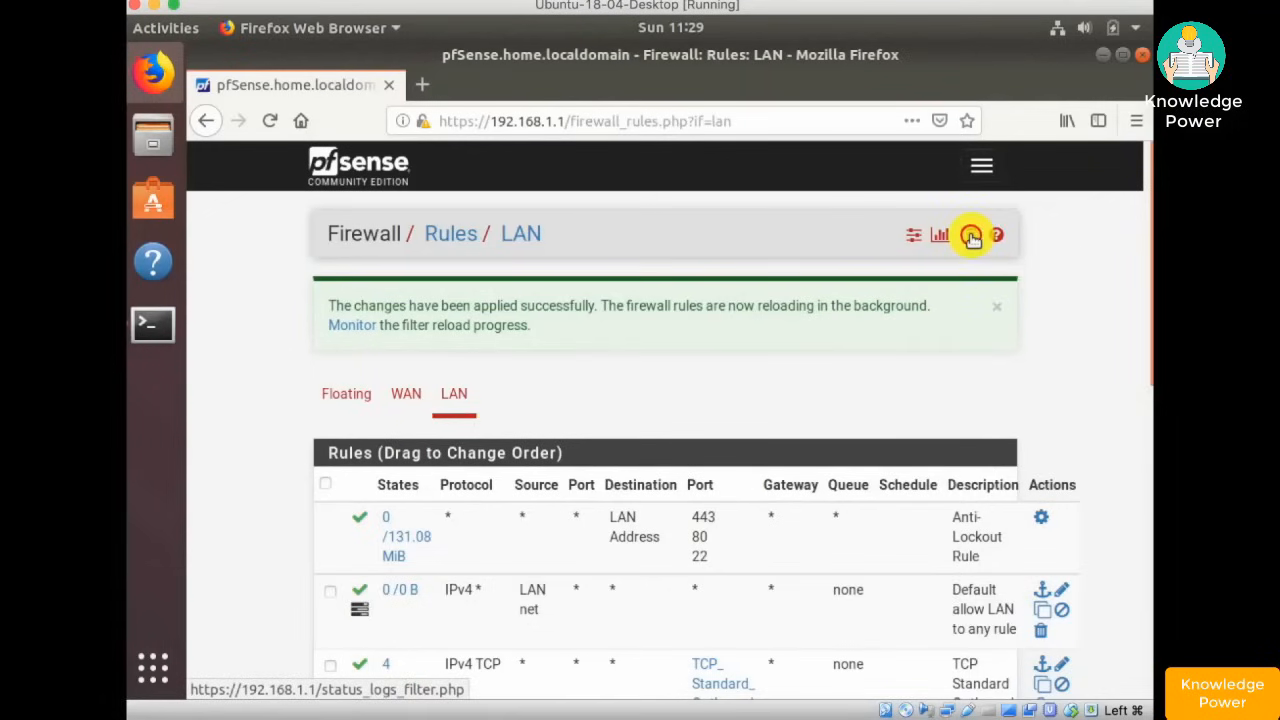
pyautogui.scroll(-3, 766, 340)
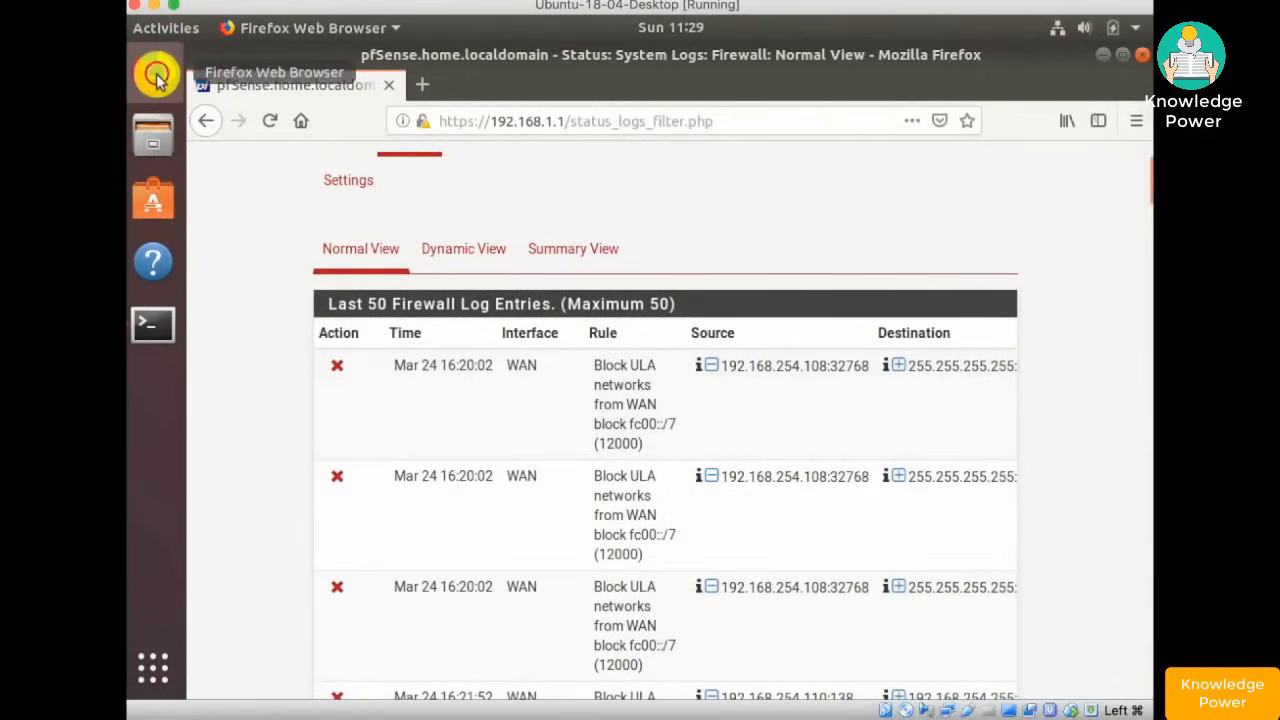
pyautogui.click(428, 86)
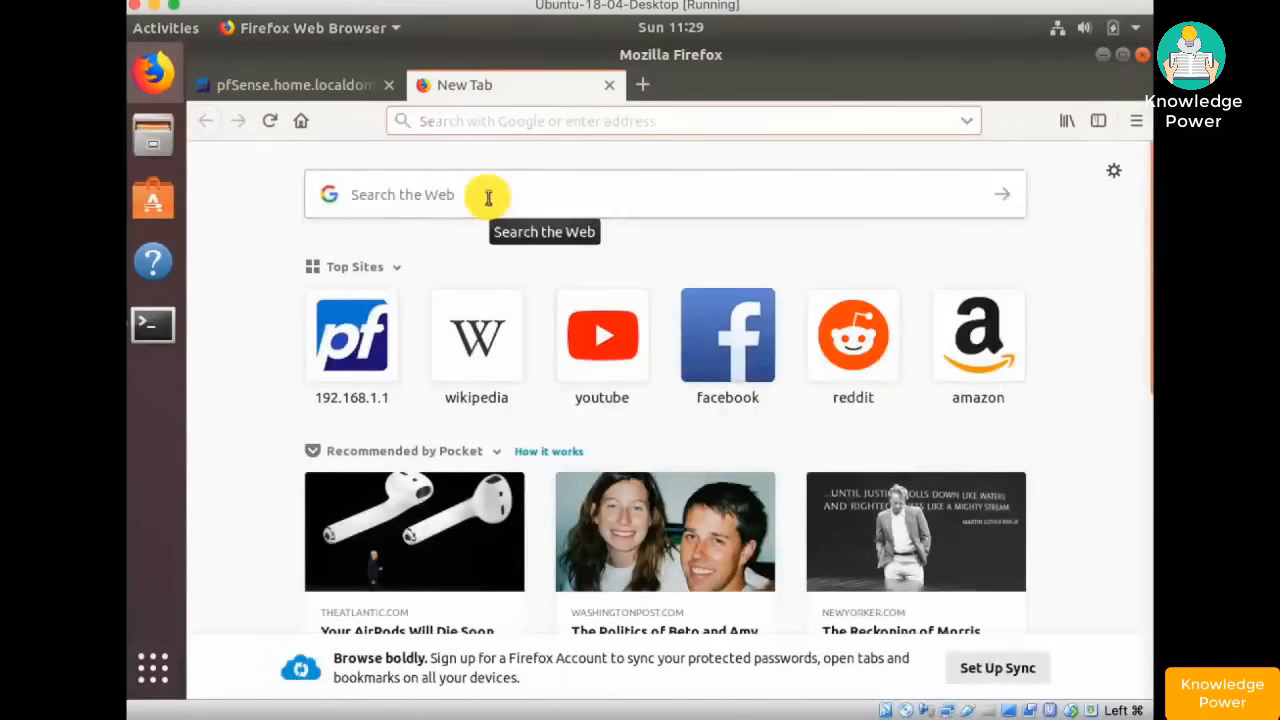
pyautogui.write('google.')
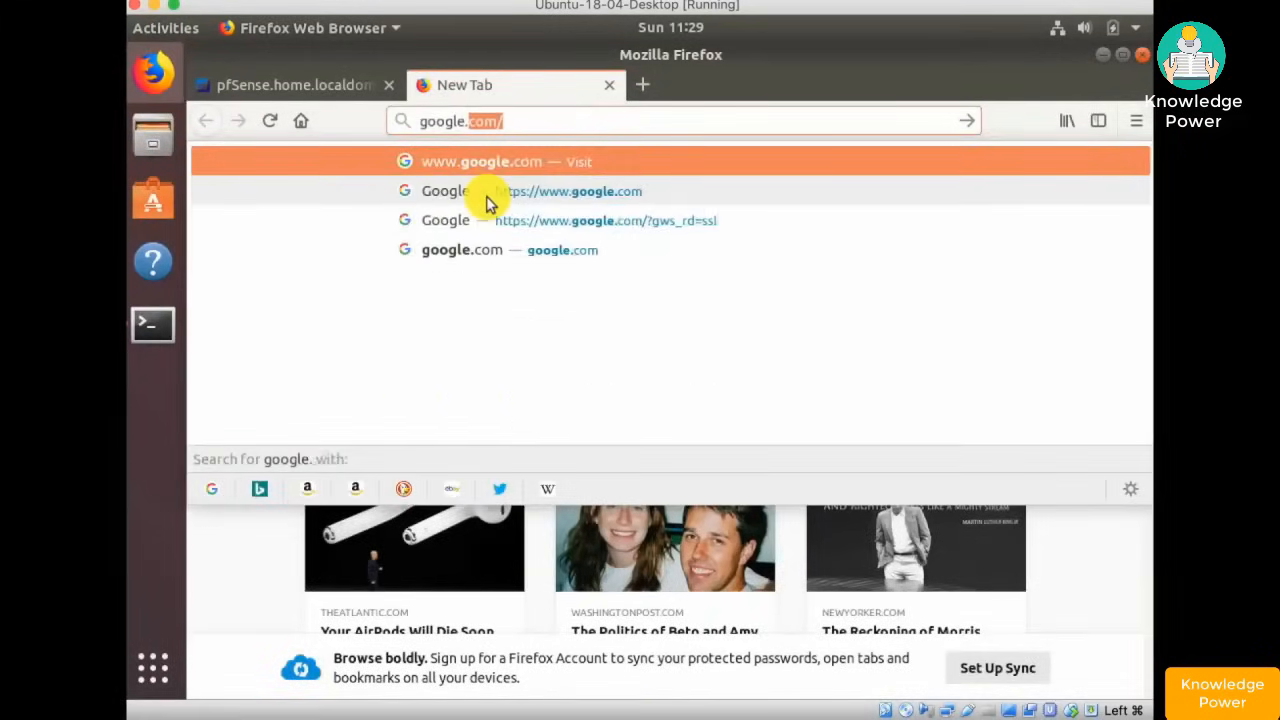
pyautogui.write('com')
pyautogui.press('Return')
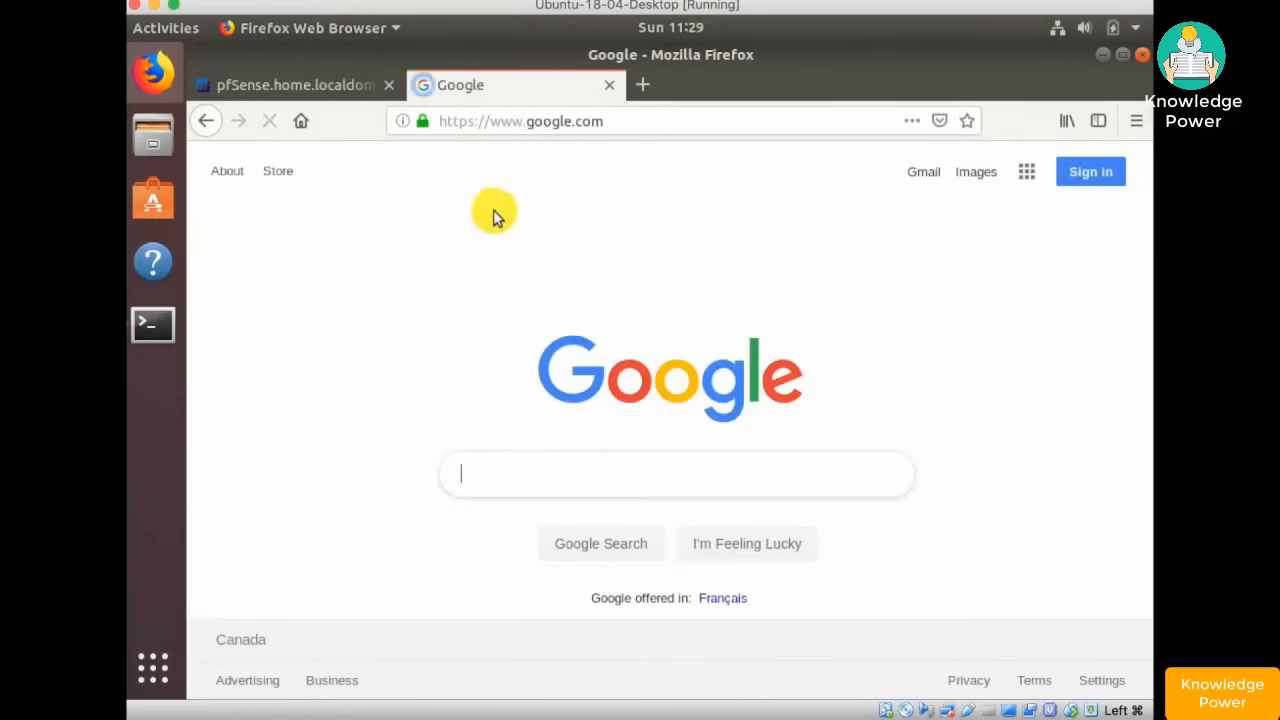
pyautogui.click(272, 82)
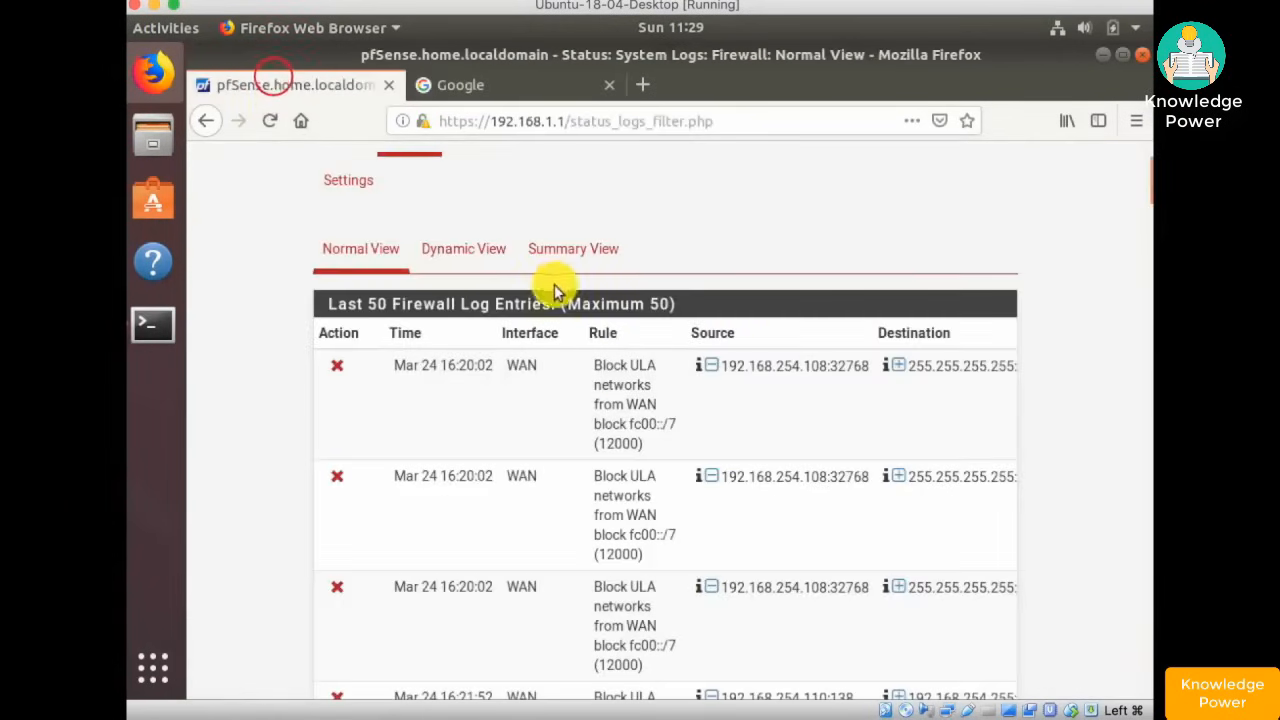
pyautogui.click(362, 250)
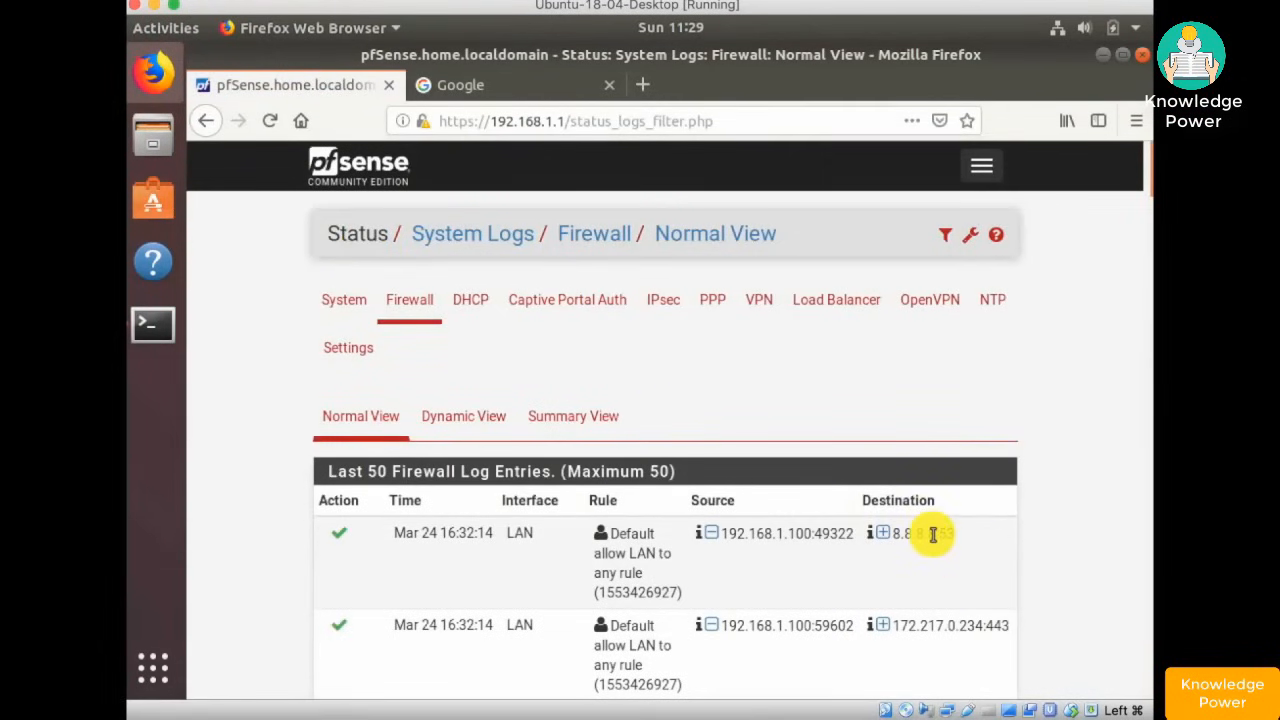
# - Scroll through the firewall log entries to review the passed LAN traffic
pyautogui.scroll(-1, 930, 532)
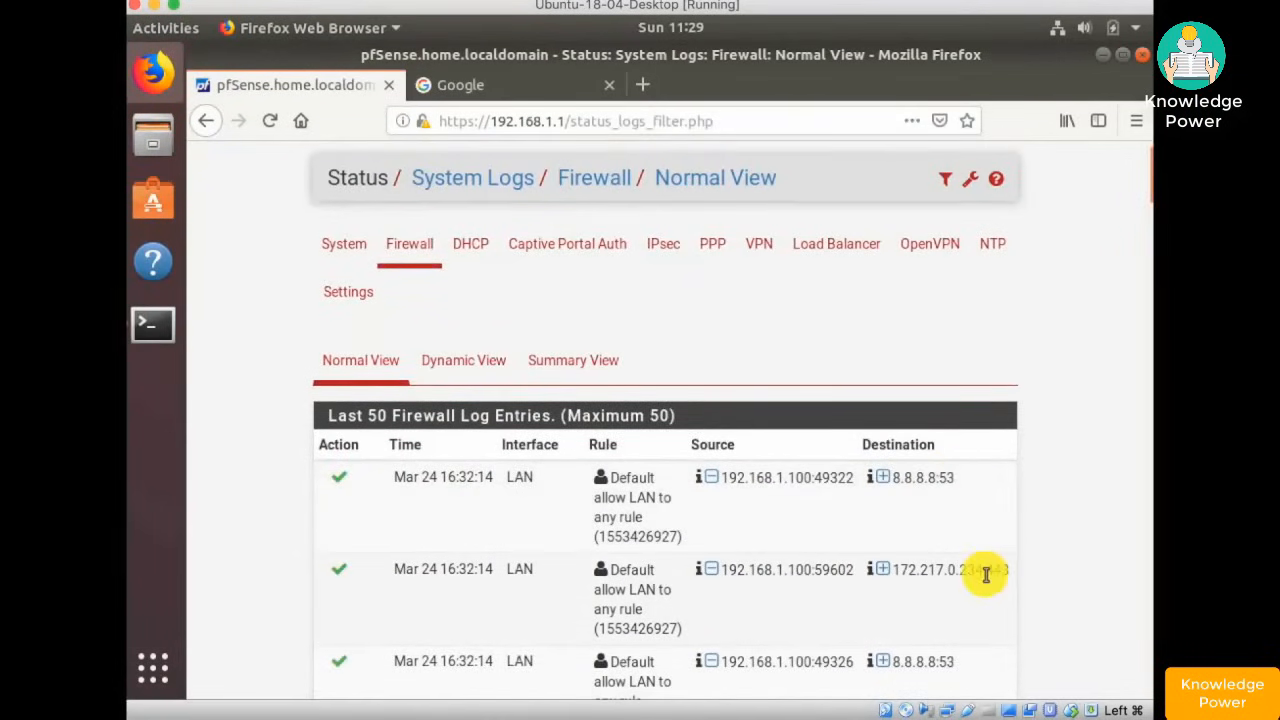
pyautogui.scroll(-1, 988, 574)
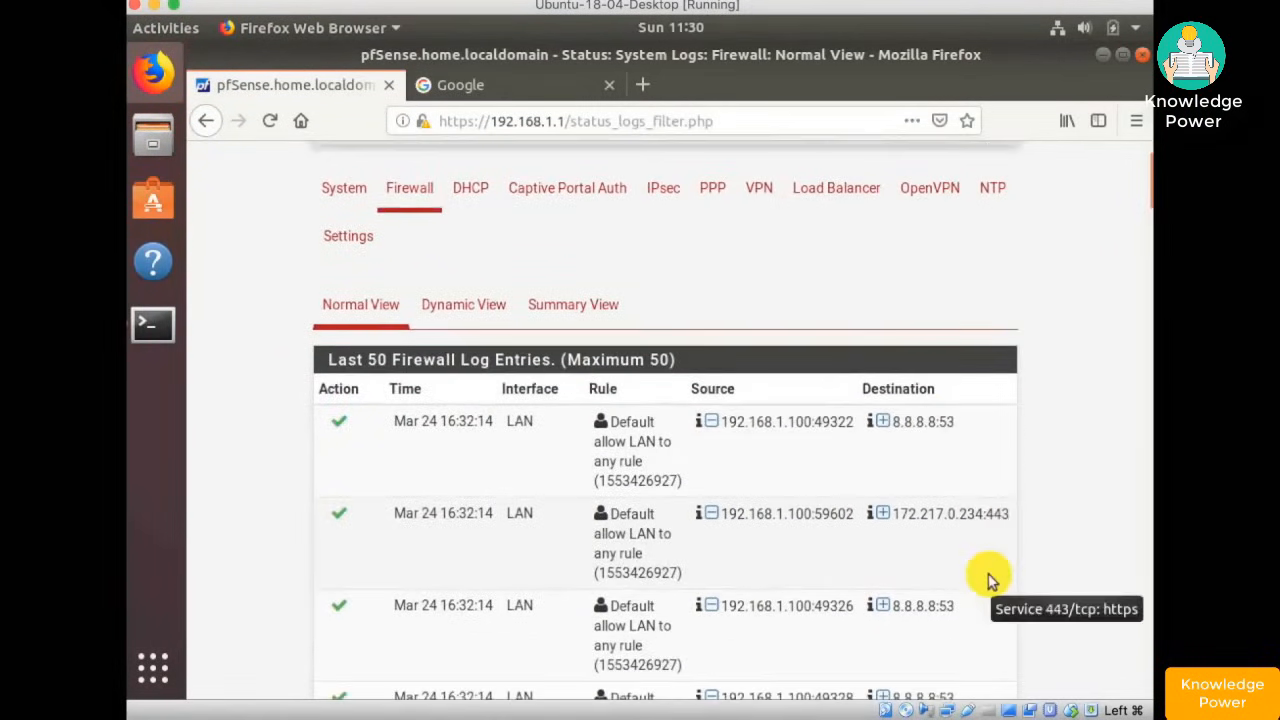
pyautogui.scroll(-1, 990, 578)
pyautogui.scroll(3, 990, 580)
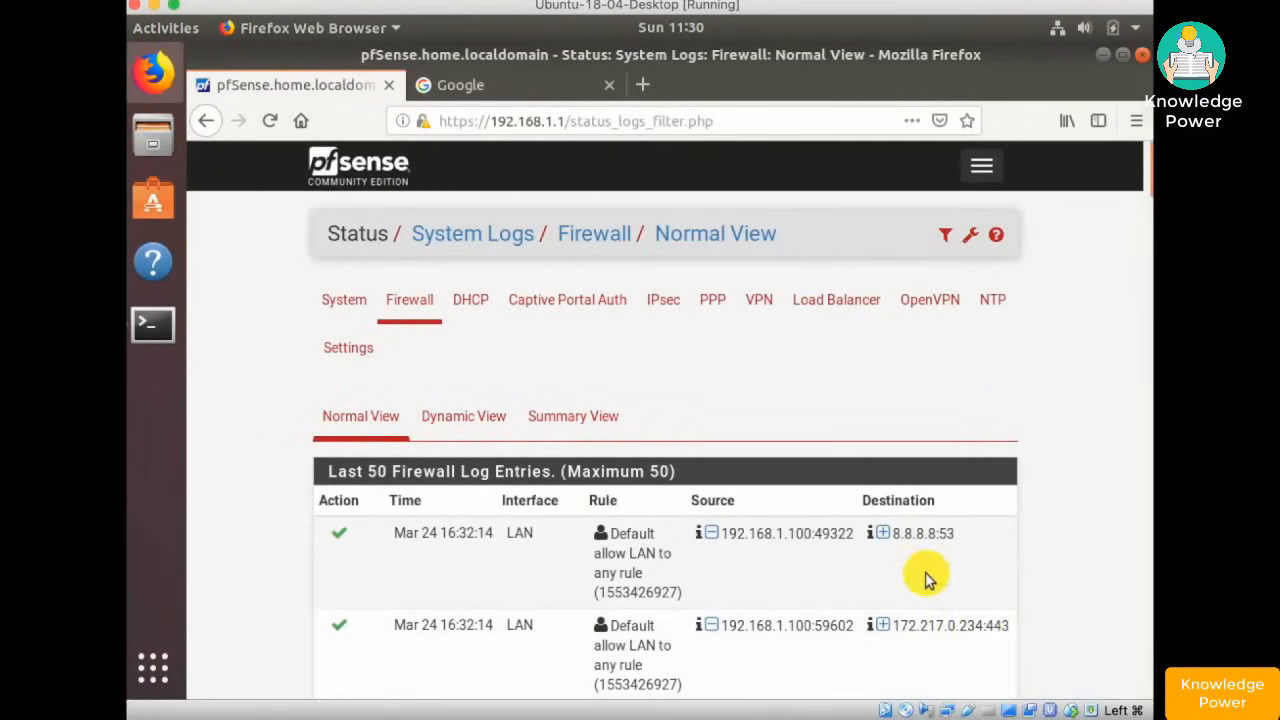
pyautogui.scroll(-15, 925, 578)
pyautogui.scroll(-10, 927, 573)
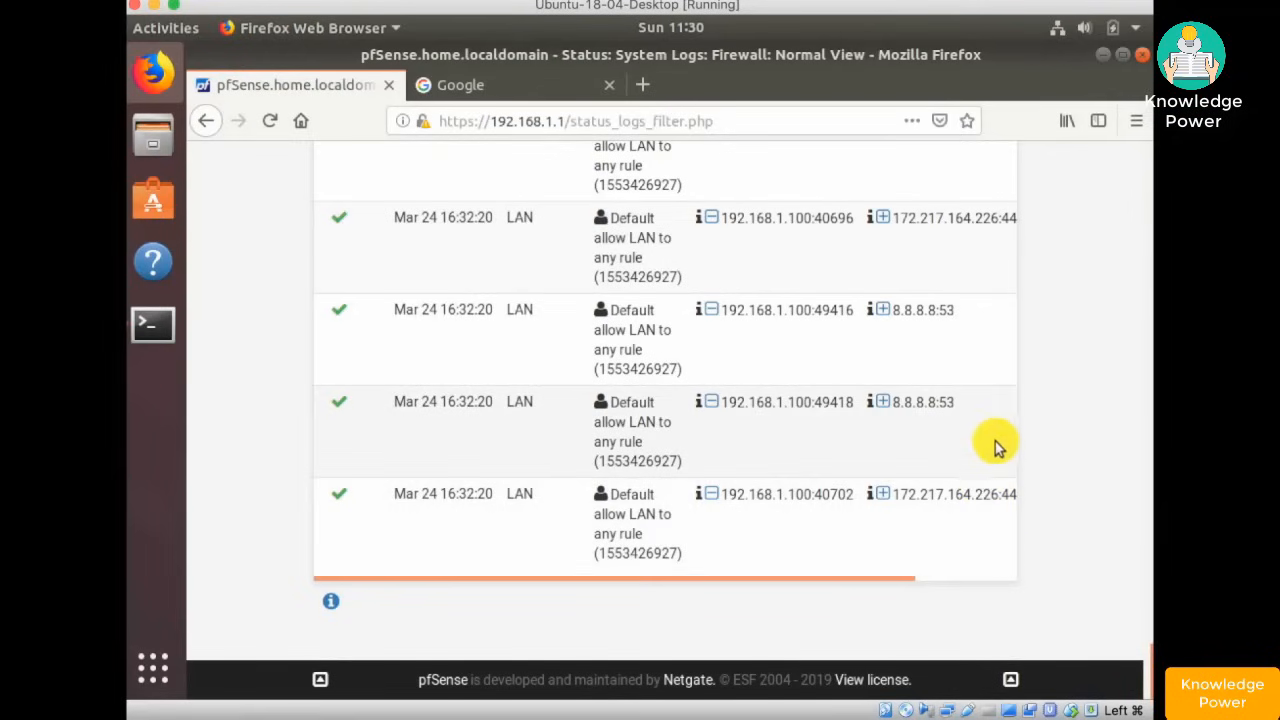
pyautogui.scroll(20, 908, 303)
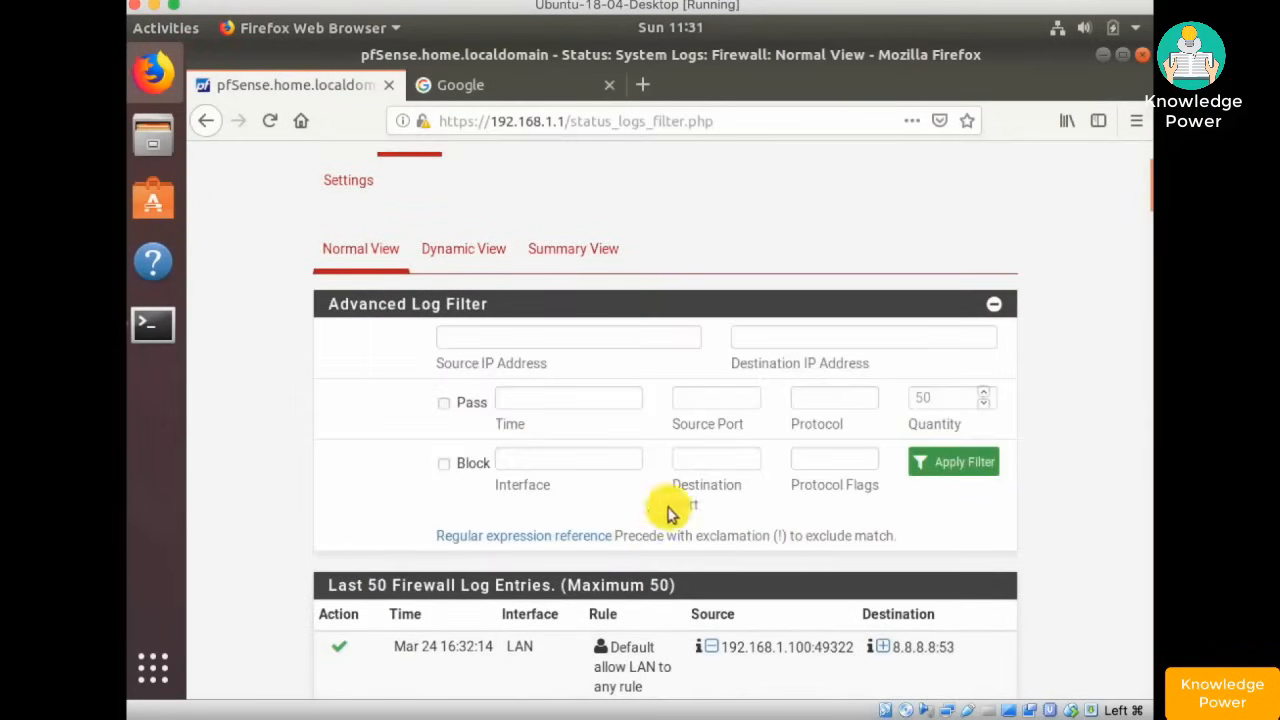
# - Filter the firewall log with destination port !53 and apply the filter
pyautogui.scroll(-4, 957, 528)
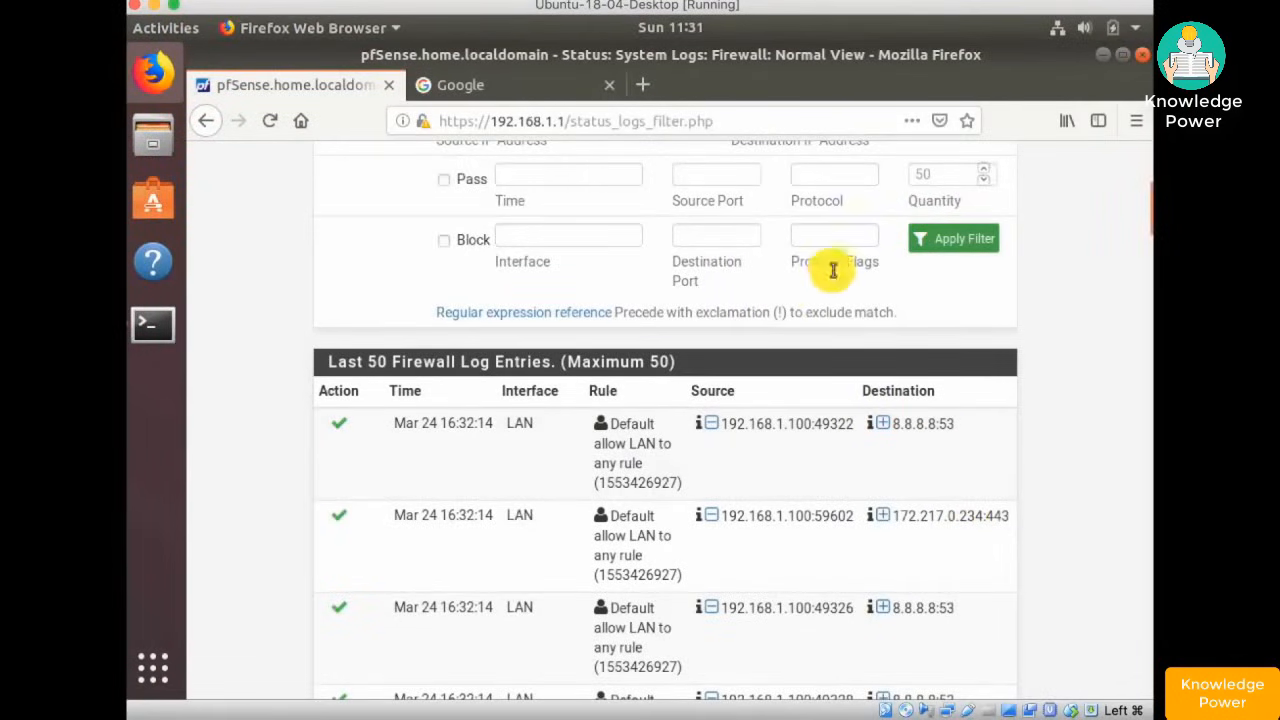
pyautogui.click(690, 240)
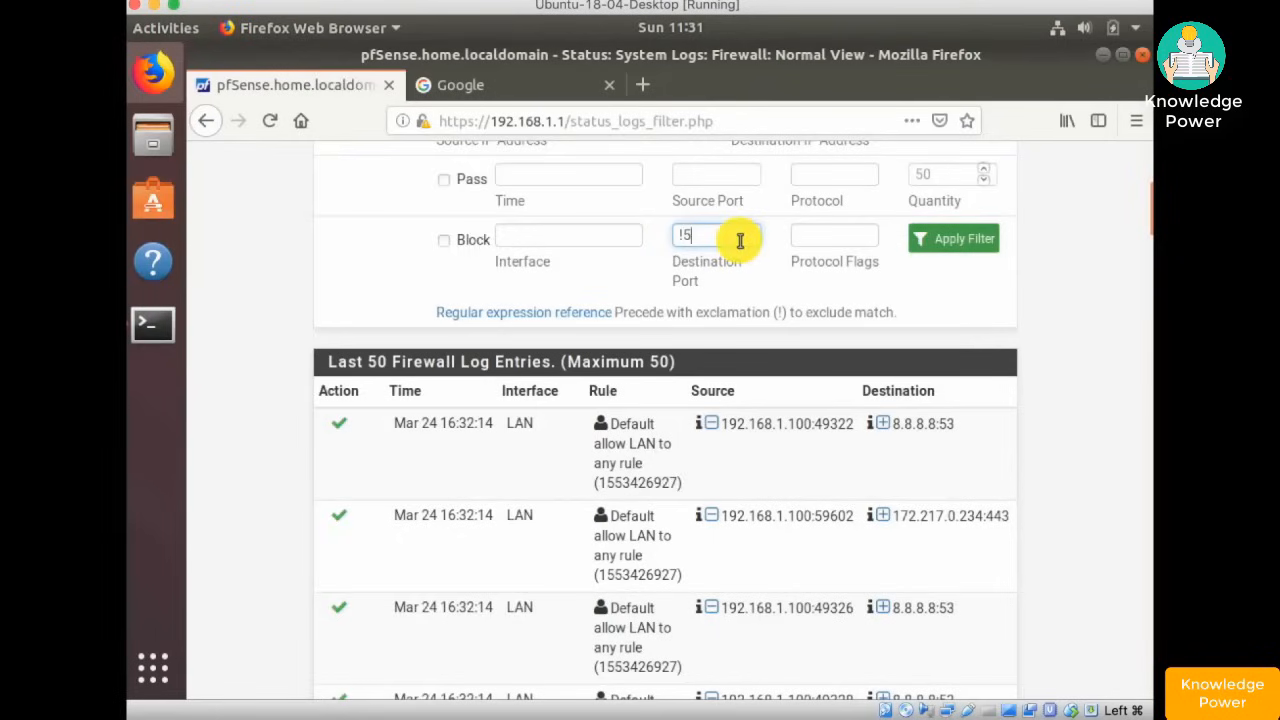
pyautogui.write('!53')
pyautogui.click(960, 240)
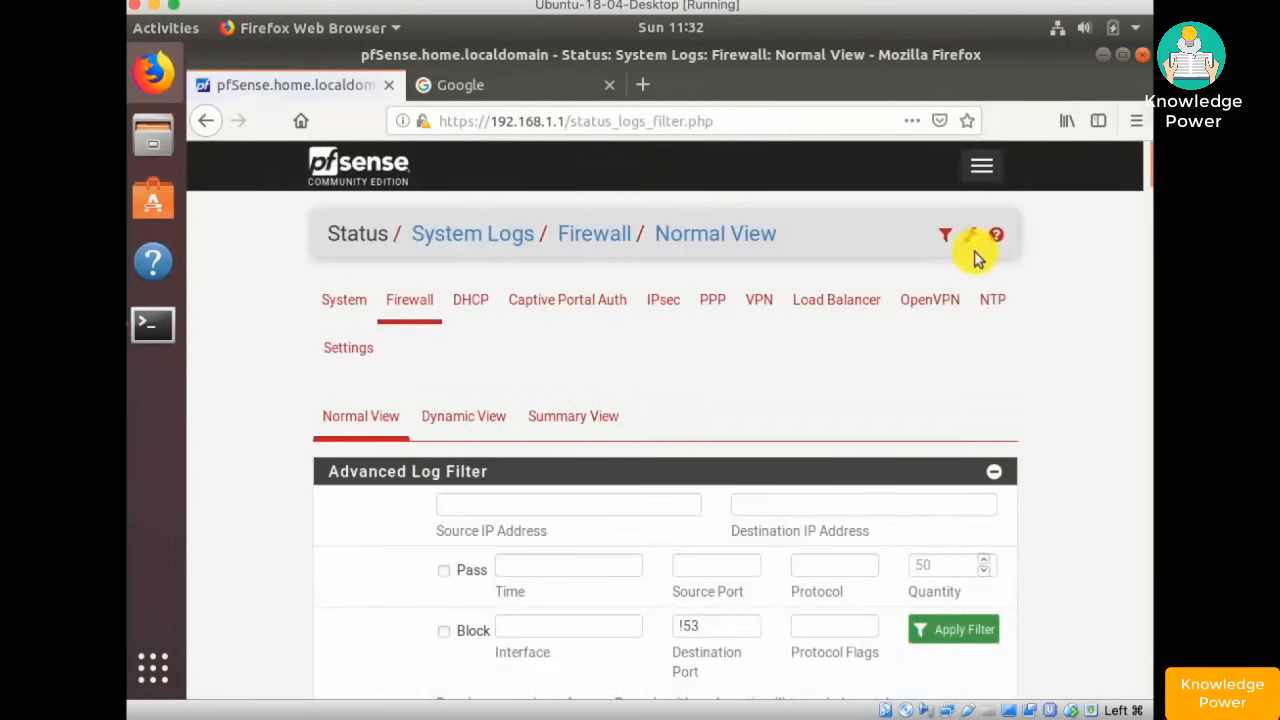
pyautogui.scroll(-10, 978, 370)
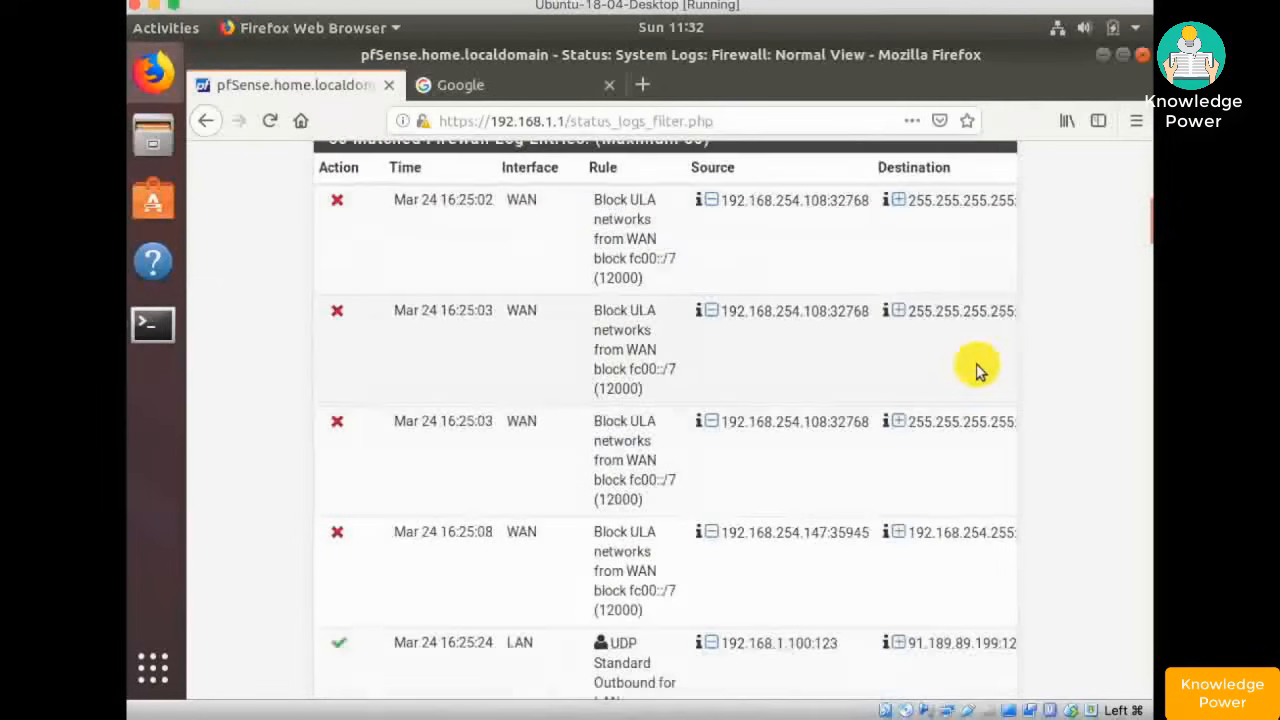
pyautogui.scroll(5, 978, 370)
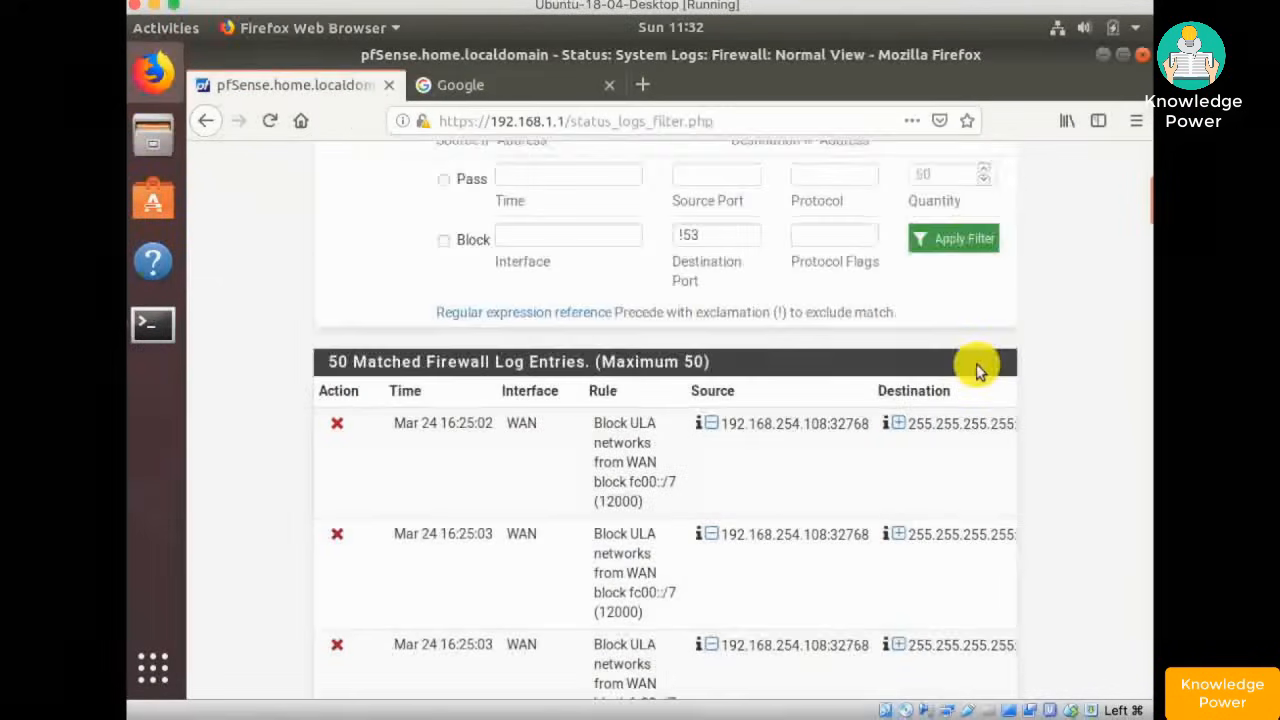
# - Change the destination port filter to !443 and review the resulting entries
pyautogui.click(716, 236)
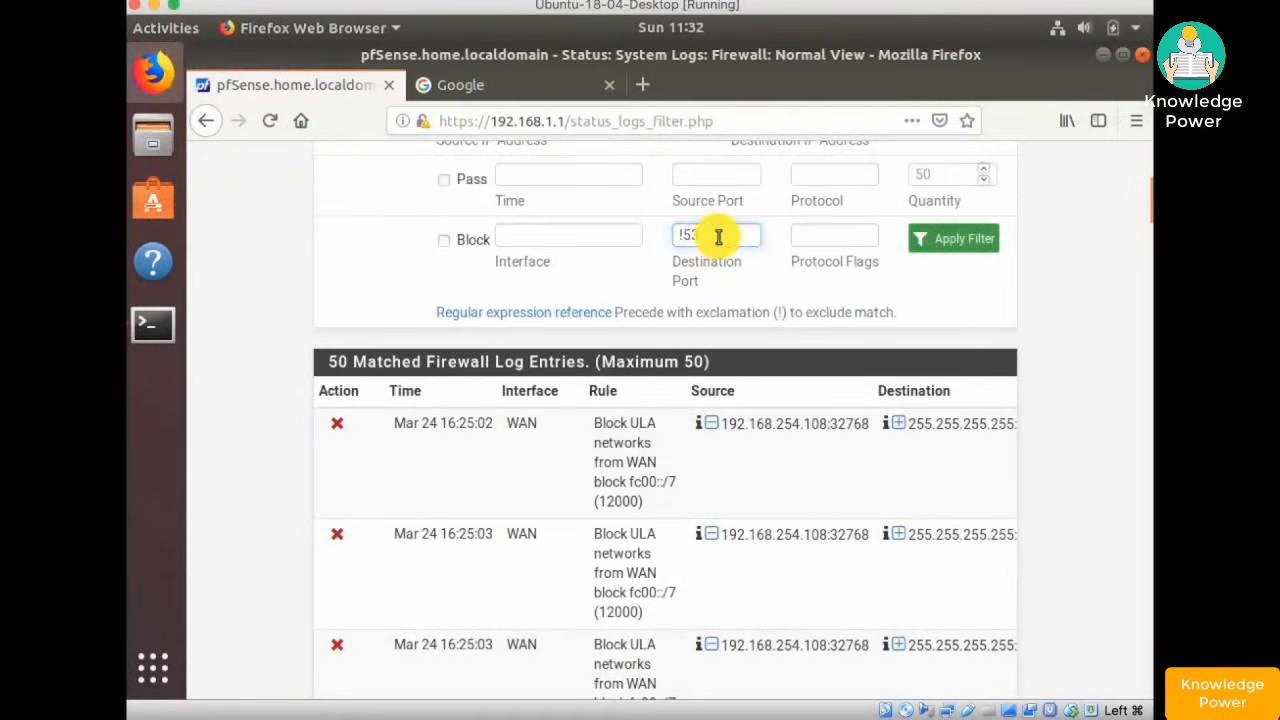
pyautogui.press('BackSpace')
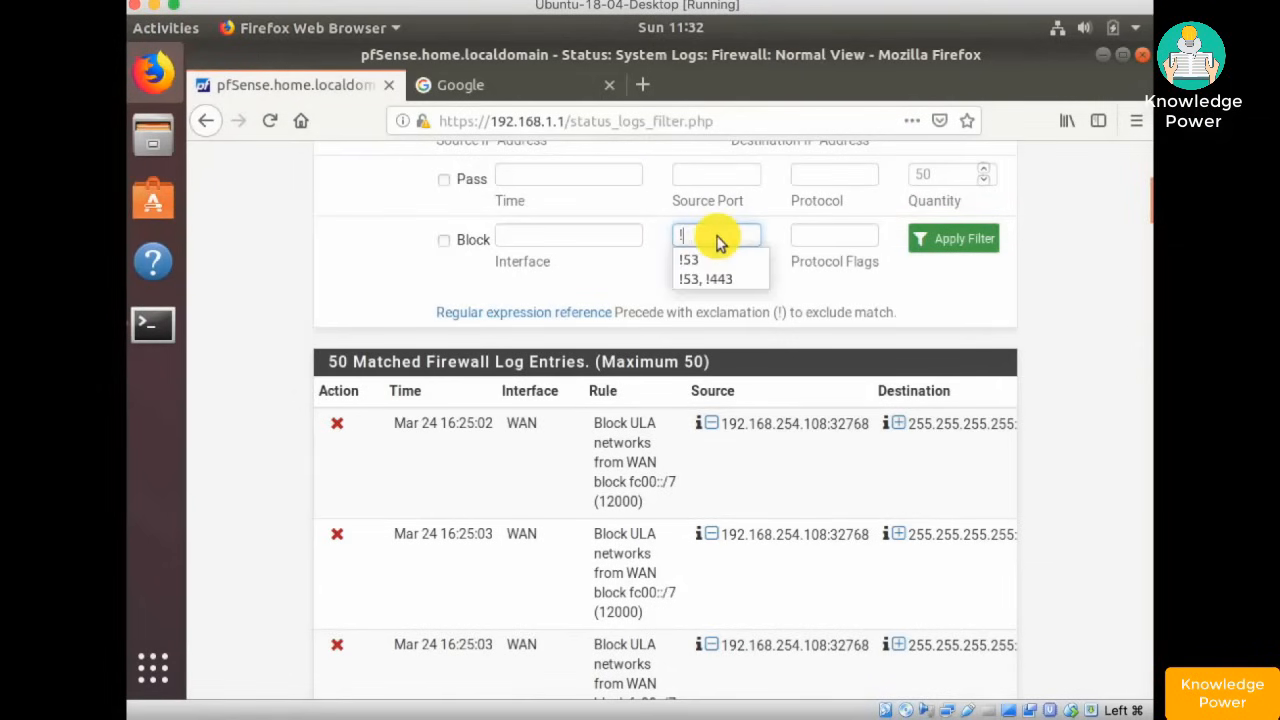
pyautogui.write('443')
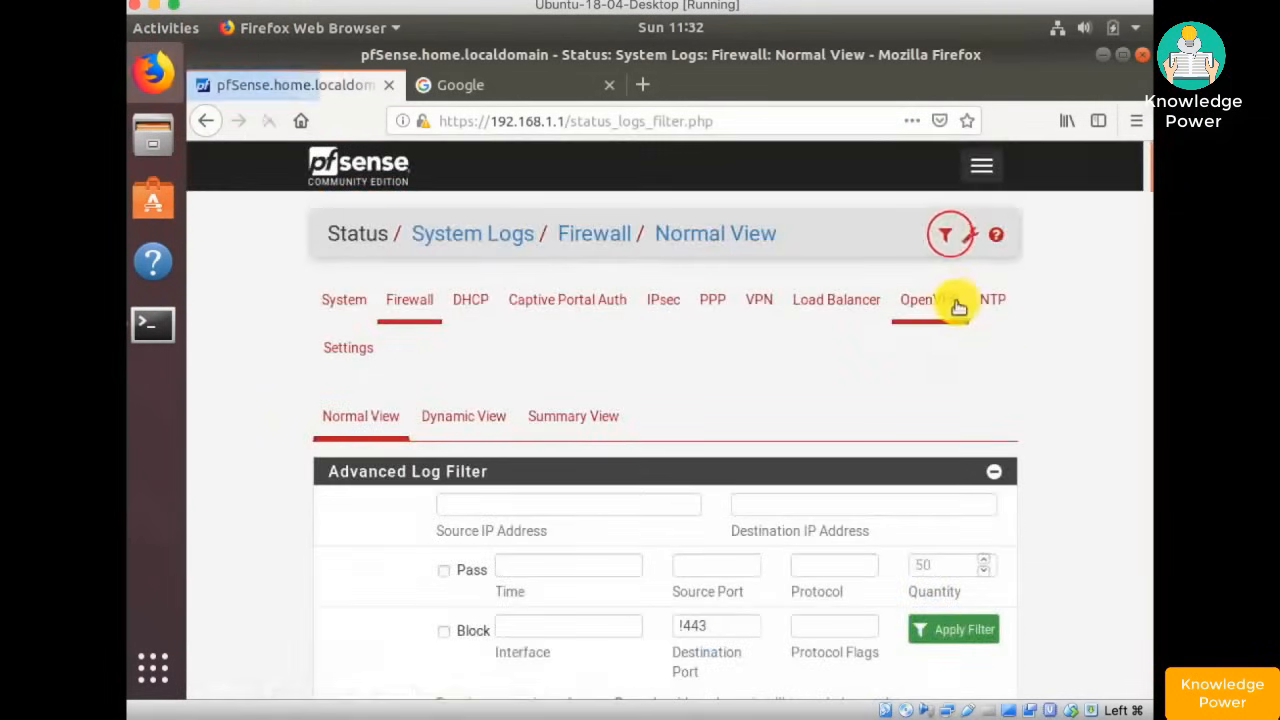
pyautogui.scroll(-8, 951, 306)
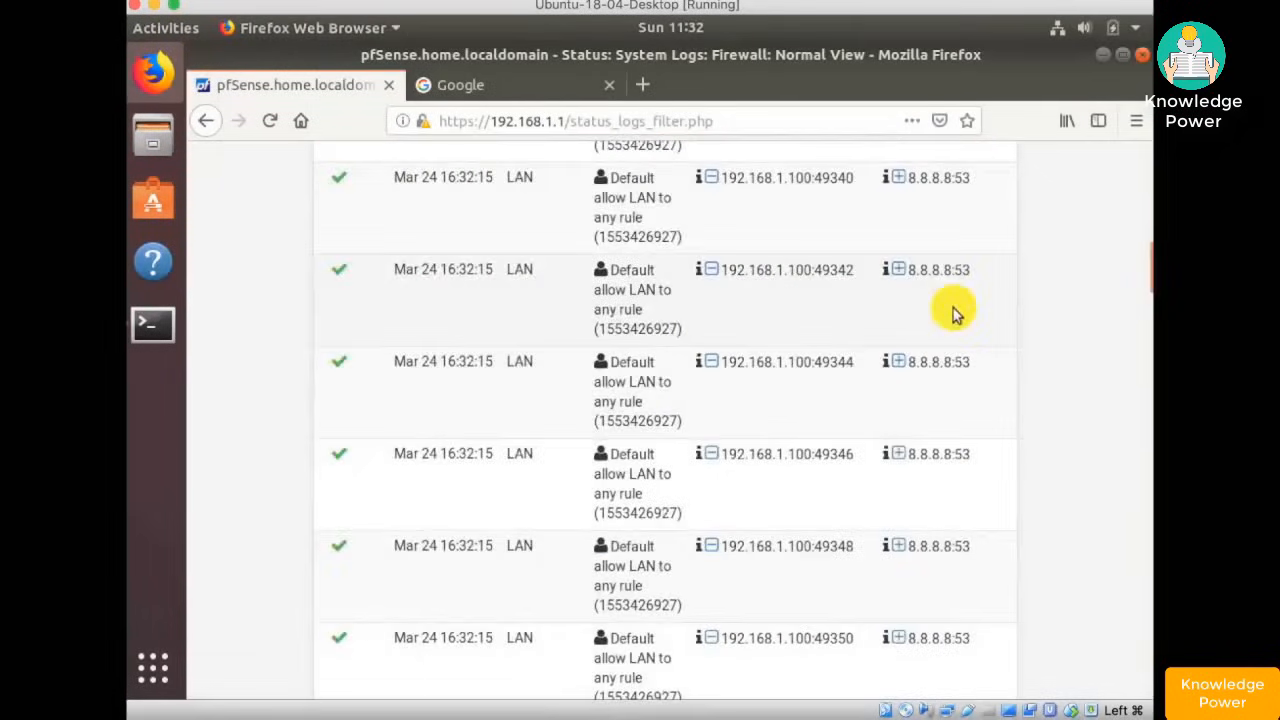
pyautogui.scroll(-6, 953, 313)
pyautogui.scroll(-10, 953, 310)
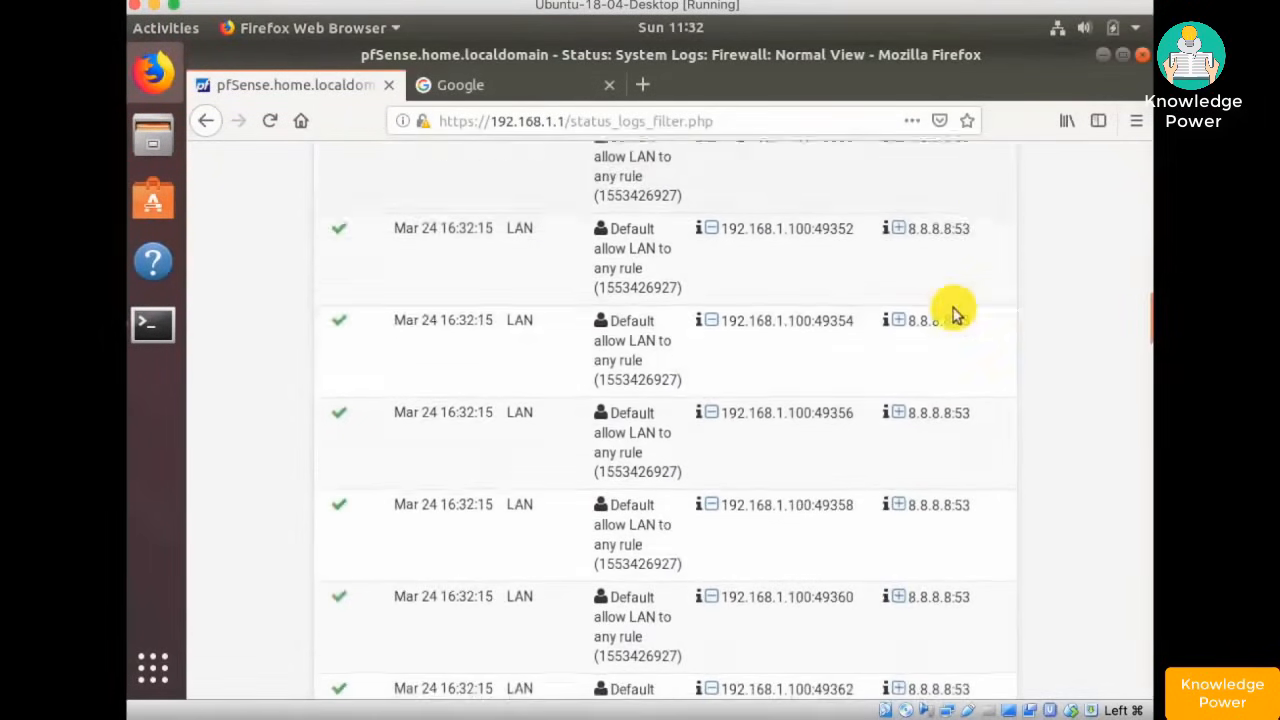
pyautogui.scroll(-6, 953, 313)
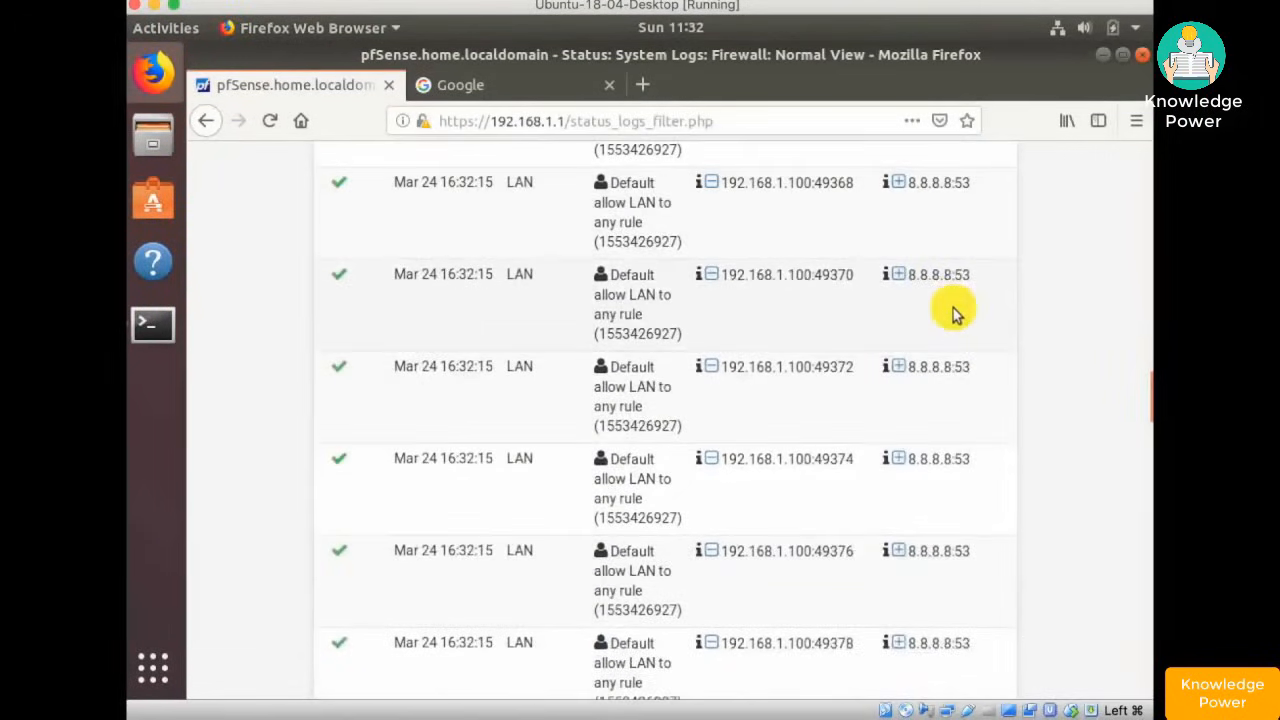
pyautogui.scroll(-20, 953, 313)
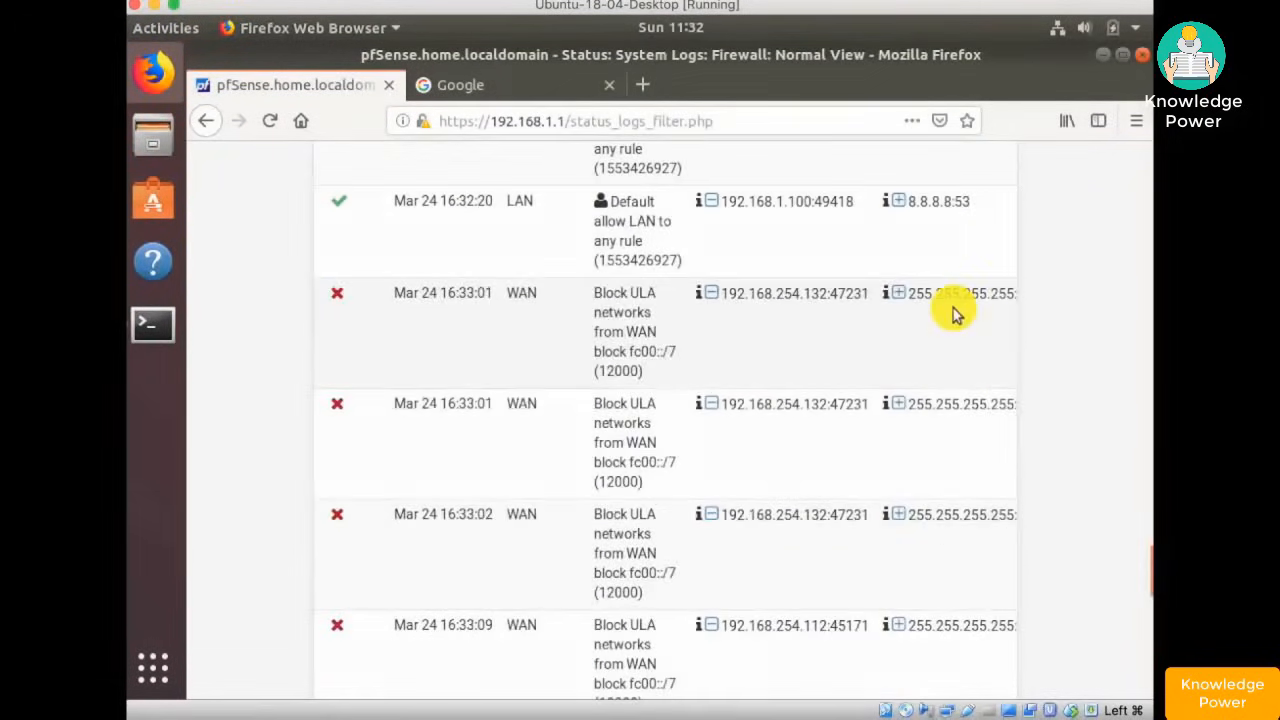
pyautogui.scroll(20, 953, 313)
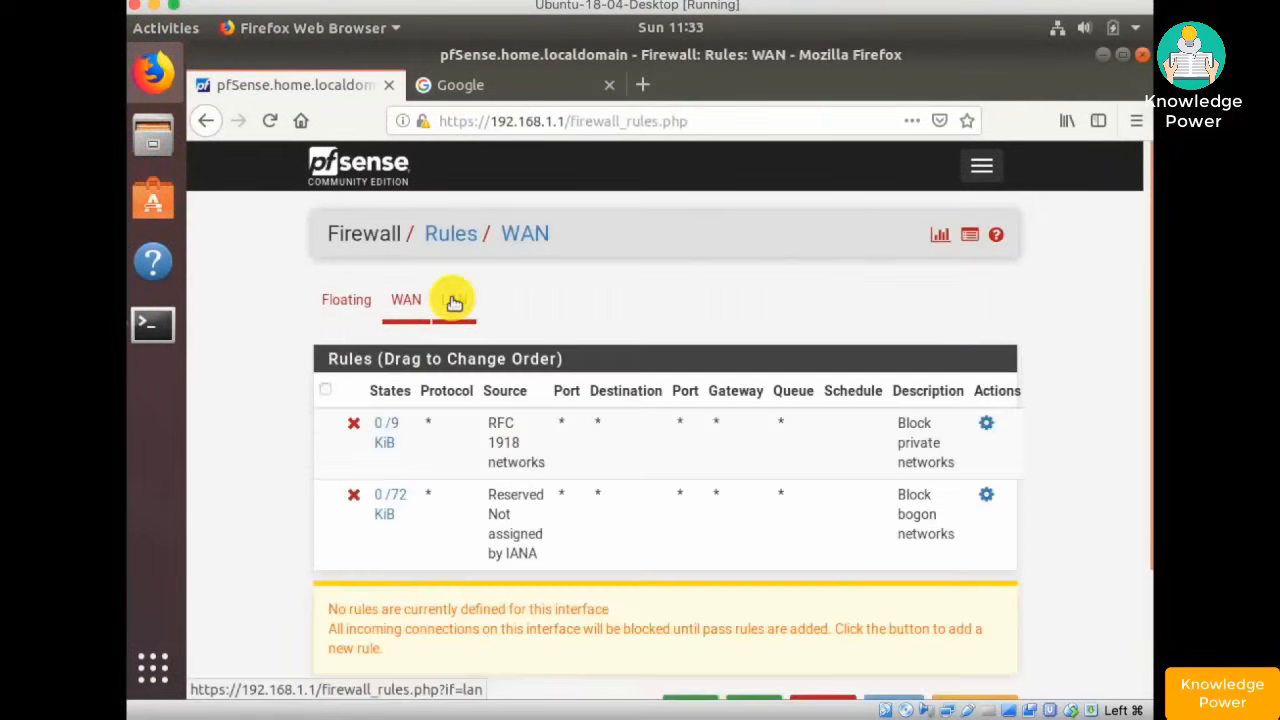
# - On the LAN tab, delete the Default allow LAN to any rule, confirm, and apply
pyautogui.click(451, 299)
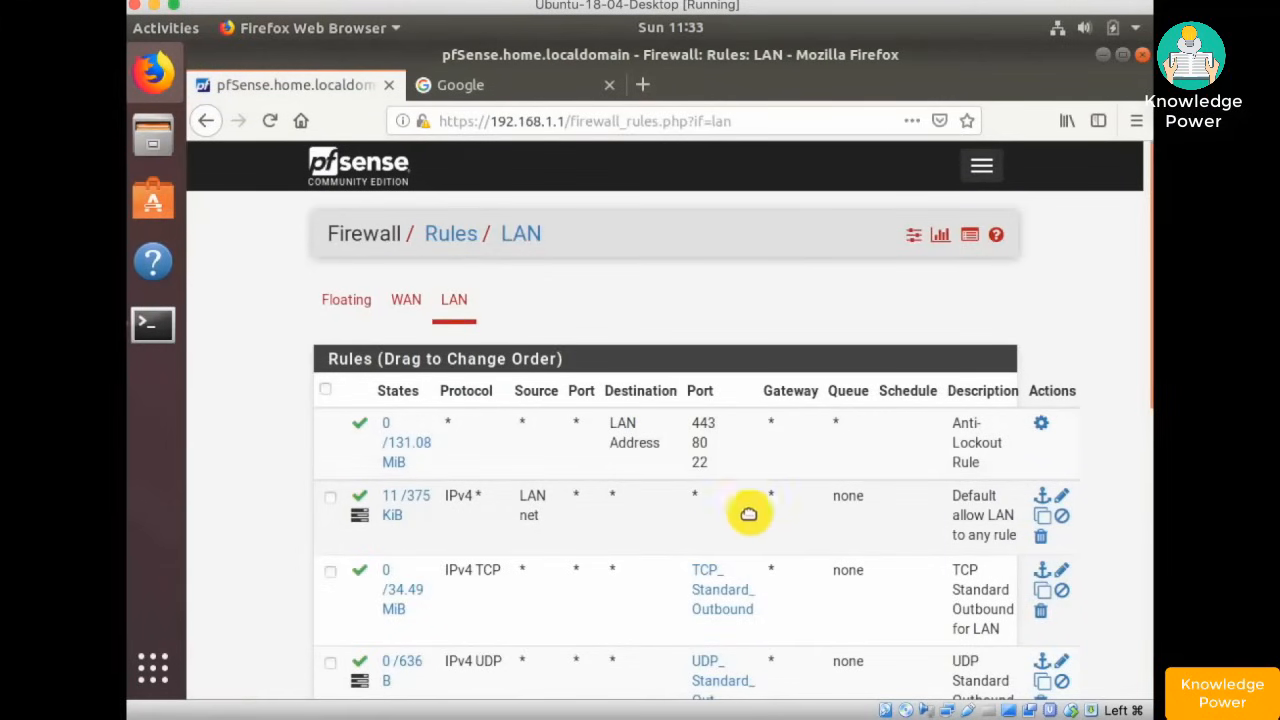
pyautogui.scroll(-3, 734, 509)
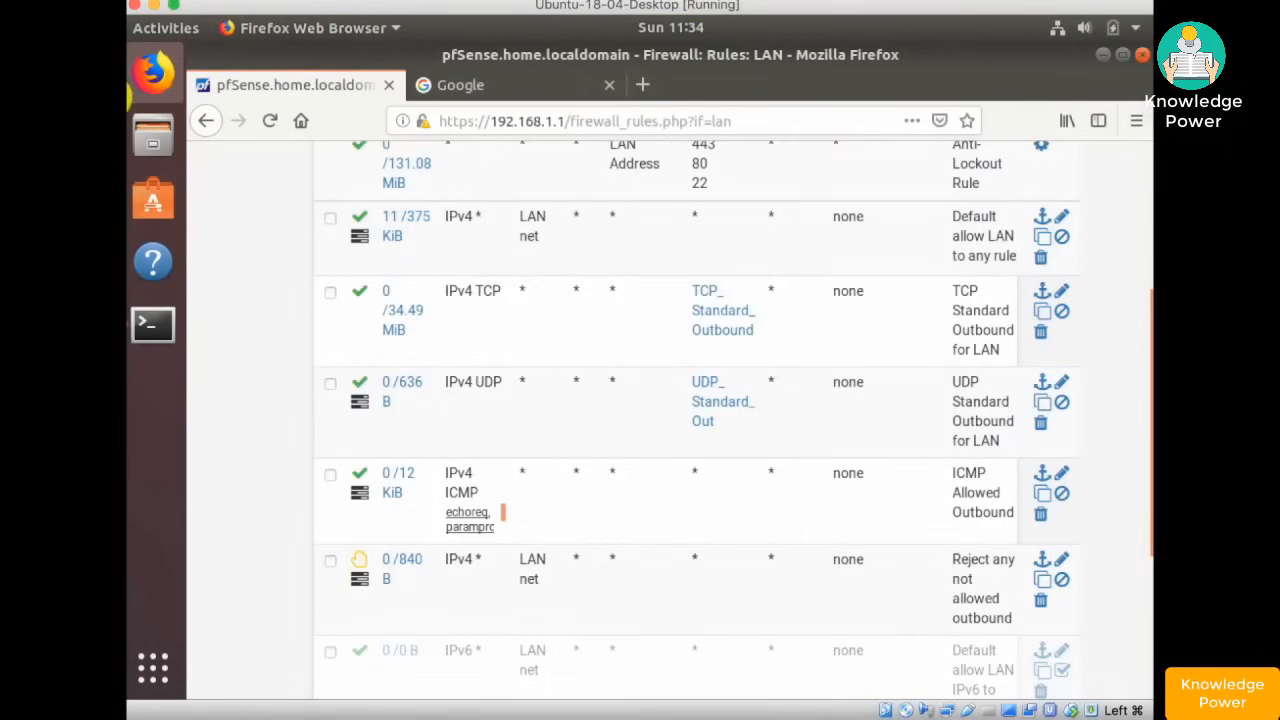
pyautogui.click(1042, 259)
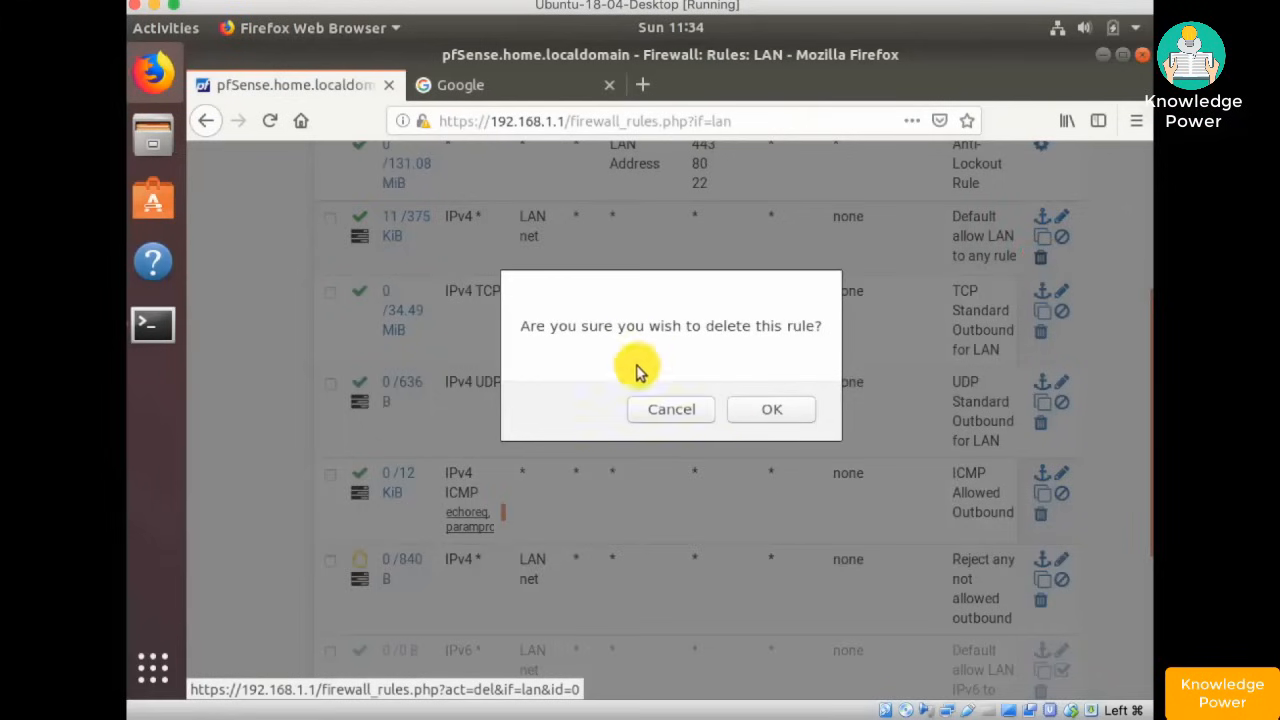
pyautogui.click(768, 406)
pyautogui.click(950, 309)
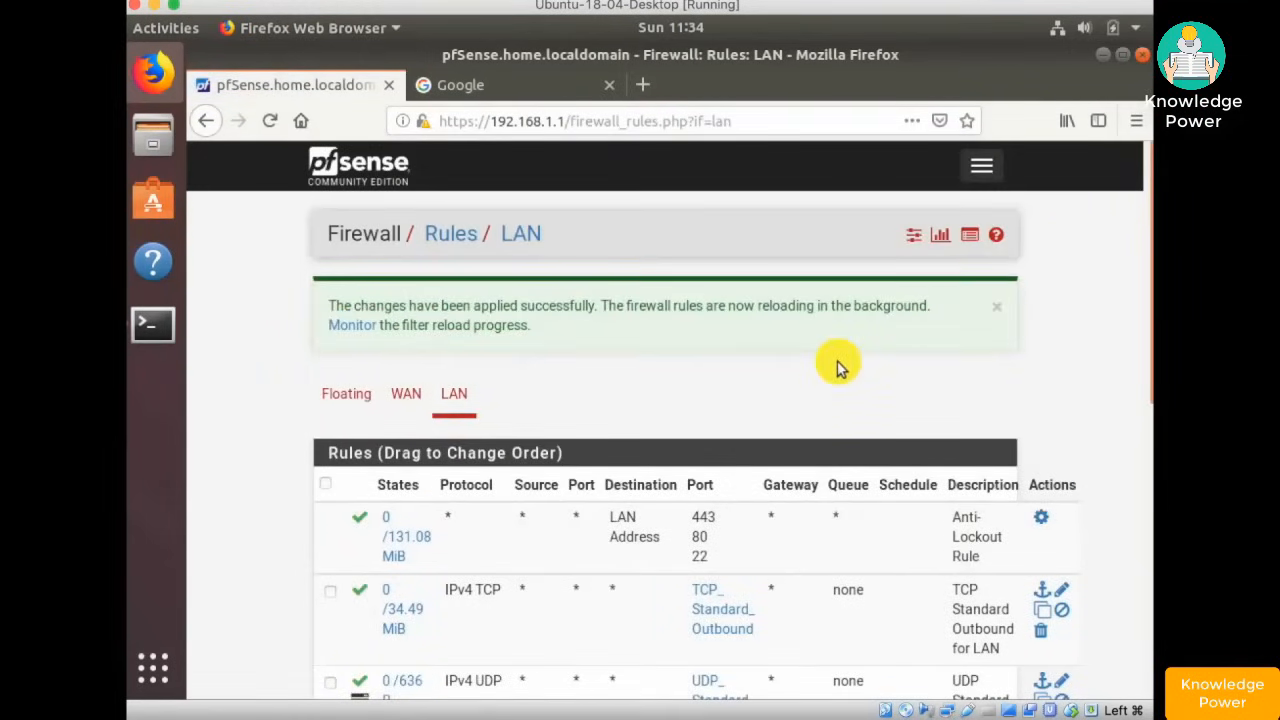
pyautogui.scroll(-5, 838, 367)
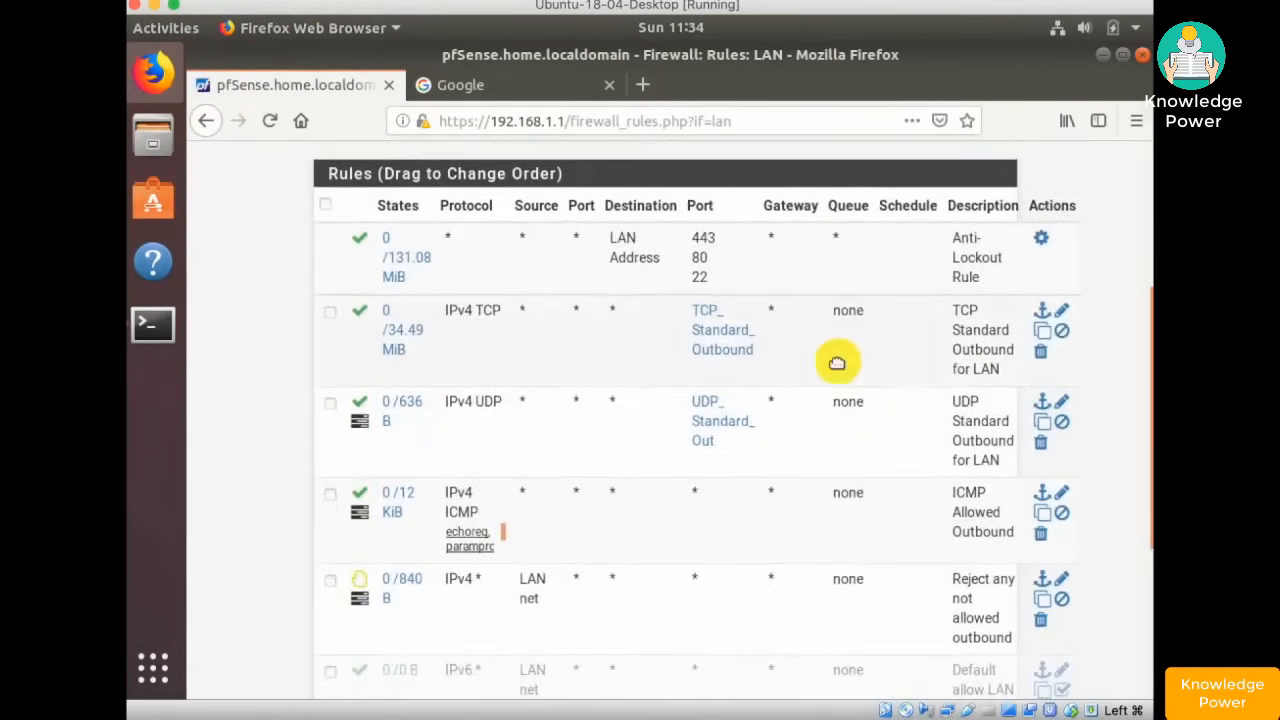
pyautogui.scroll(5, 837, 363)
# - Open Diagnostics > Packet Capture and set the capture Interface to LAN
pyautogui.click(983, 164)
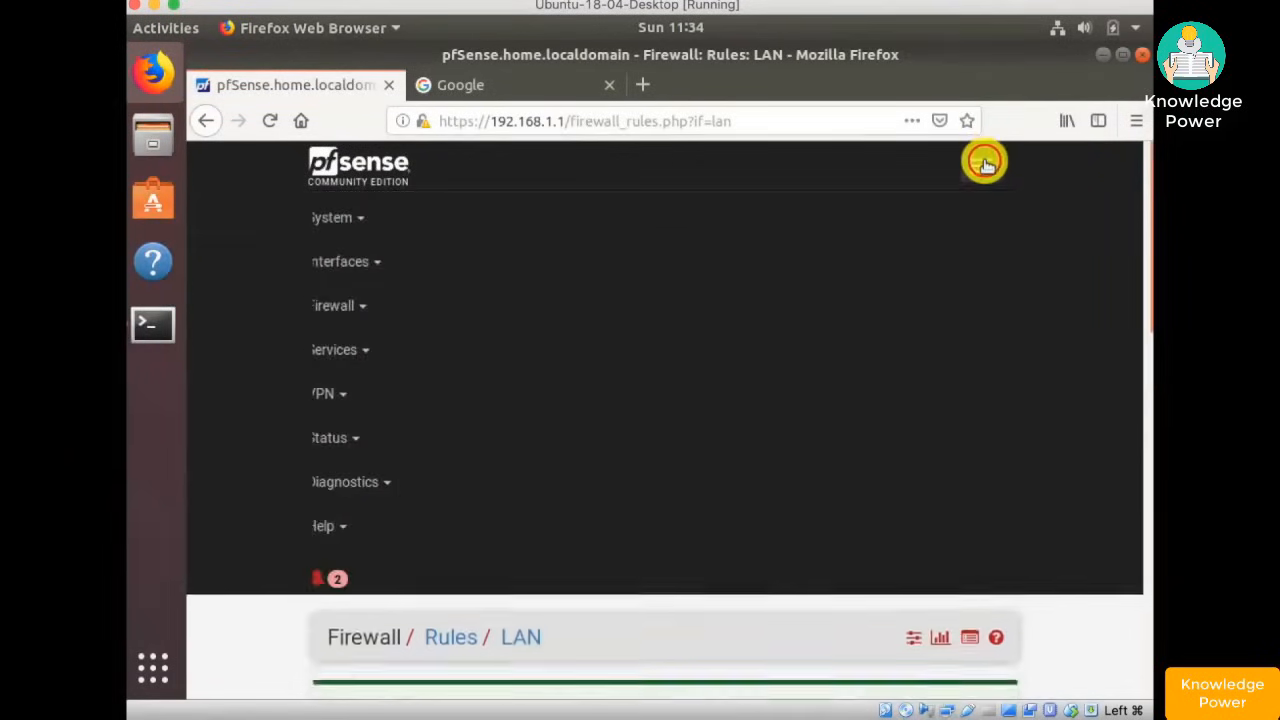
pyautogui.click(349, 481)
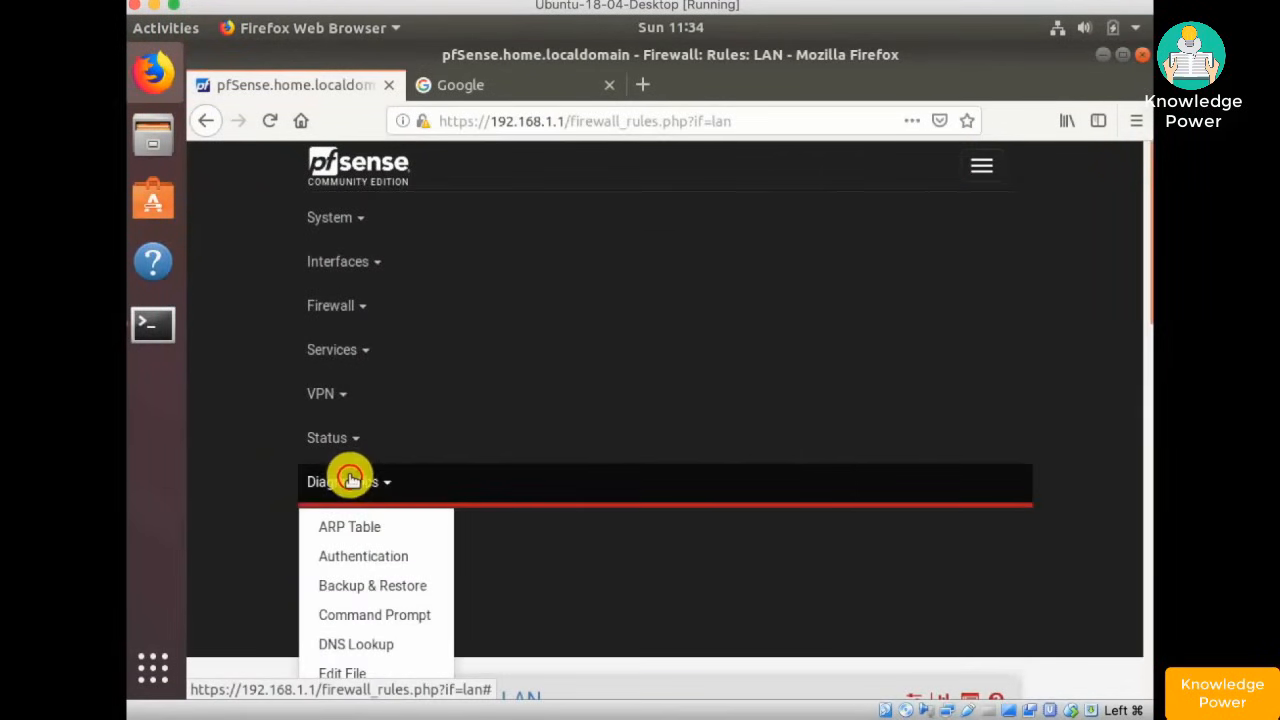
pyautogui.scroll(-5, 386, 463)
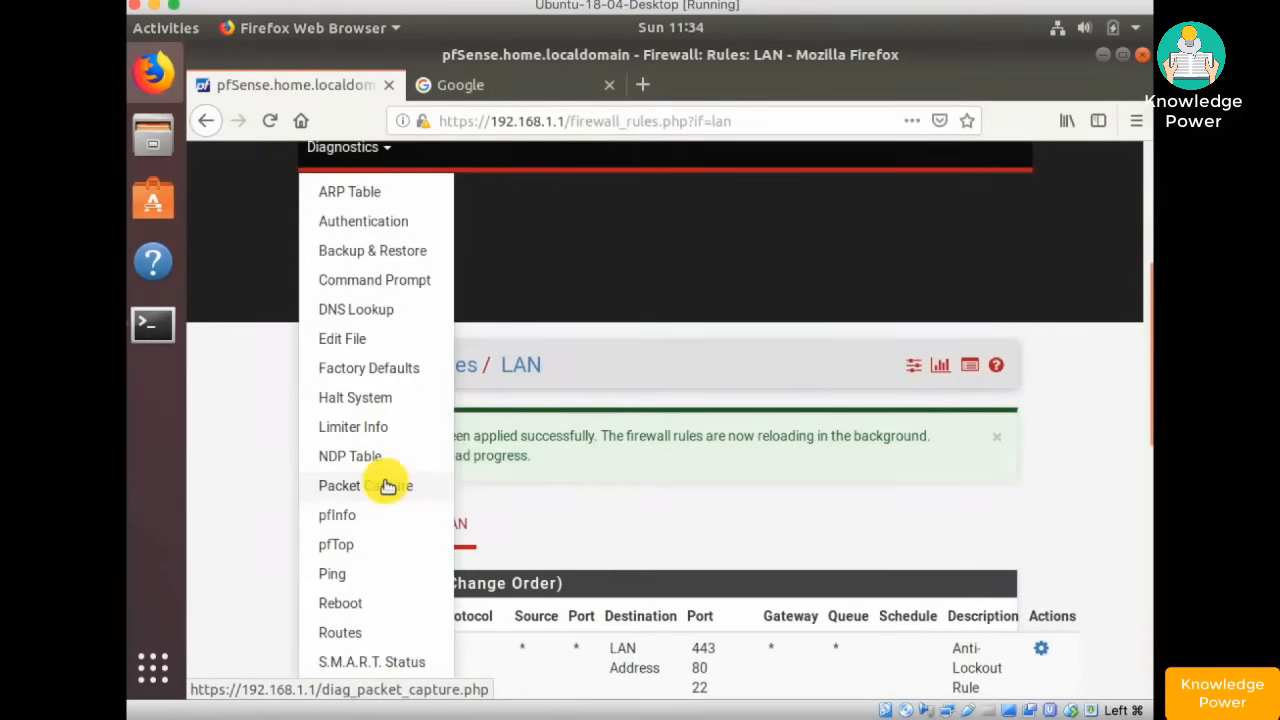
pyautogui.click(388, 486)
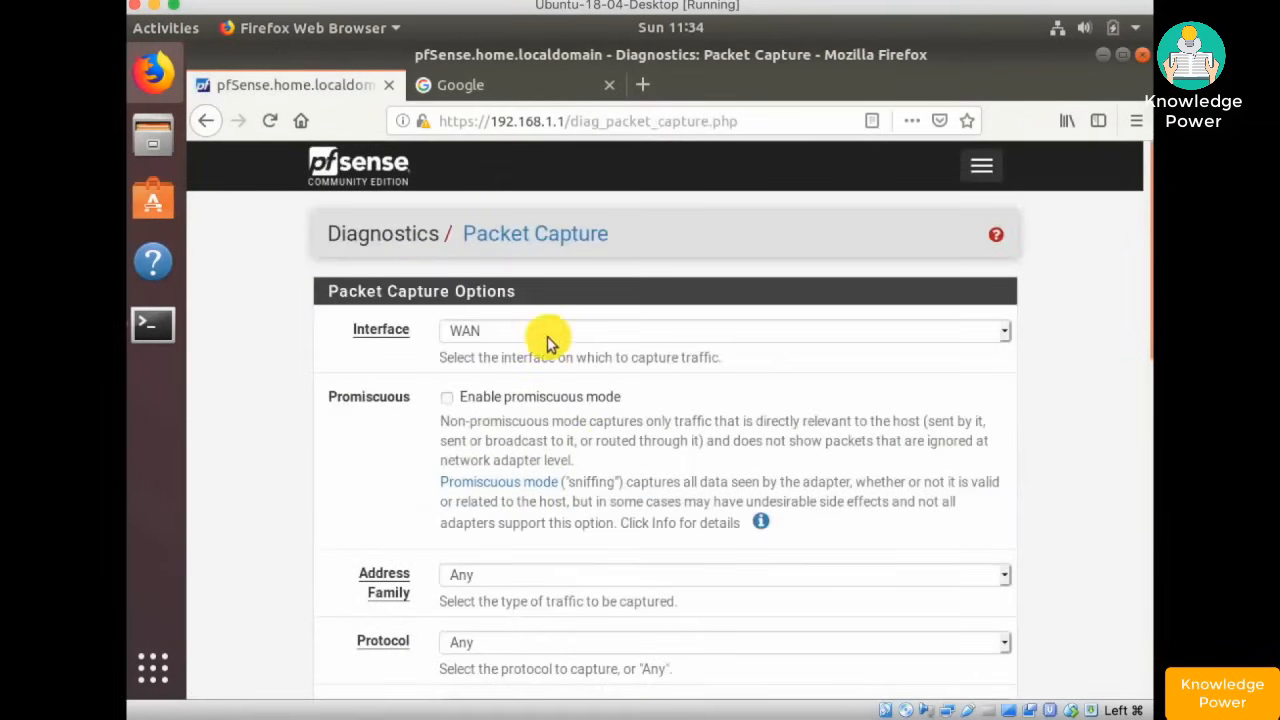
pyautogui.click(538, 328)
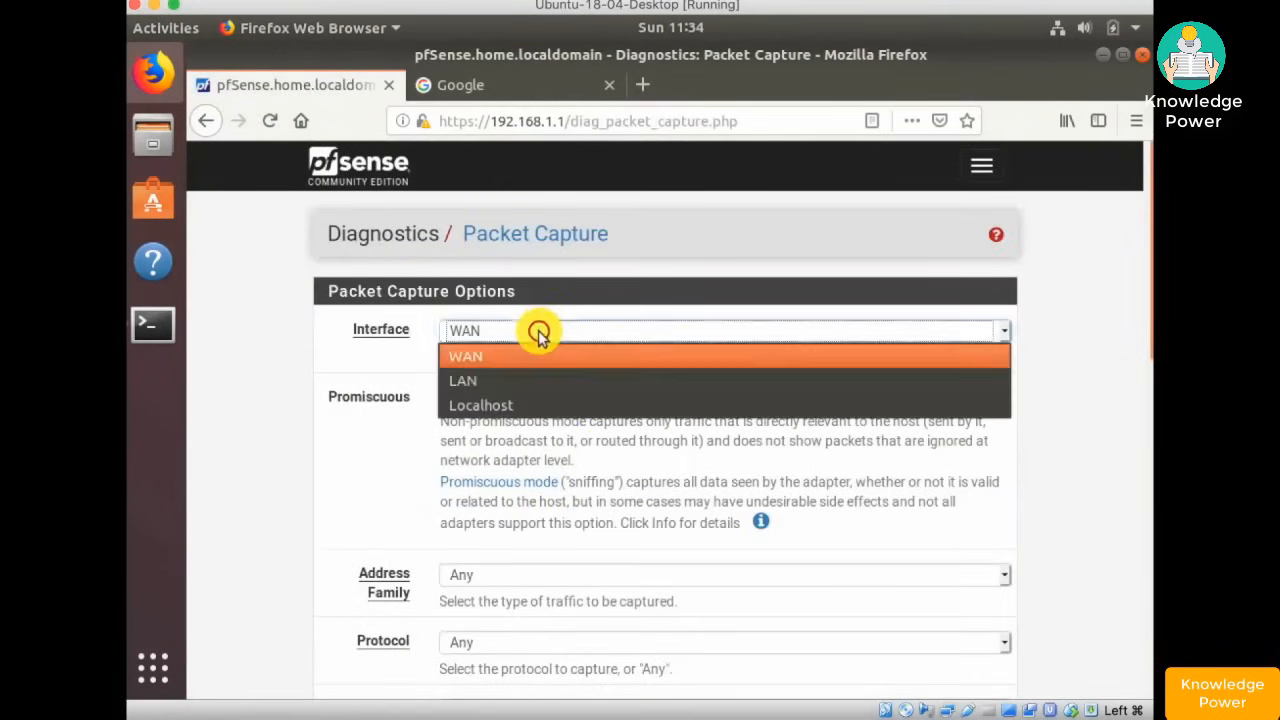
pyautogui.click(507, 379)
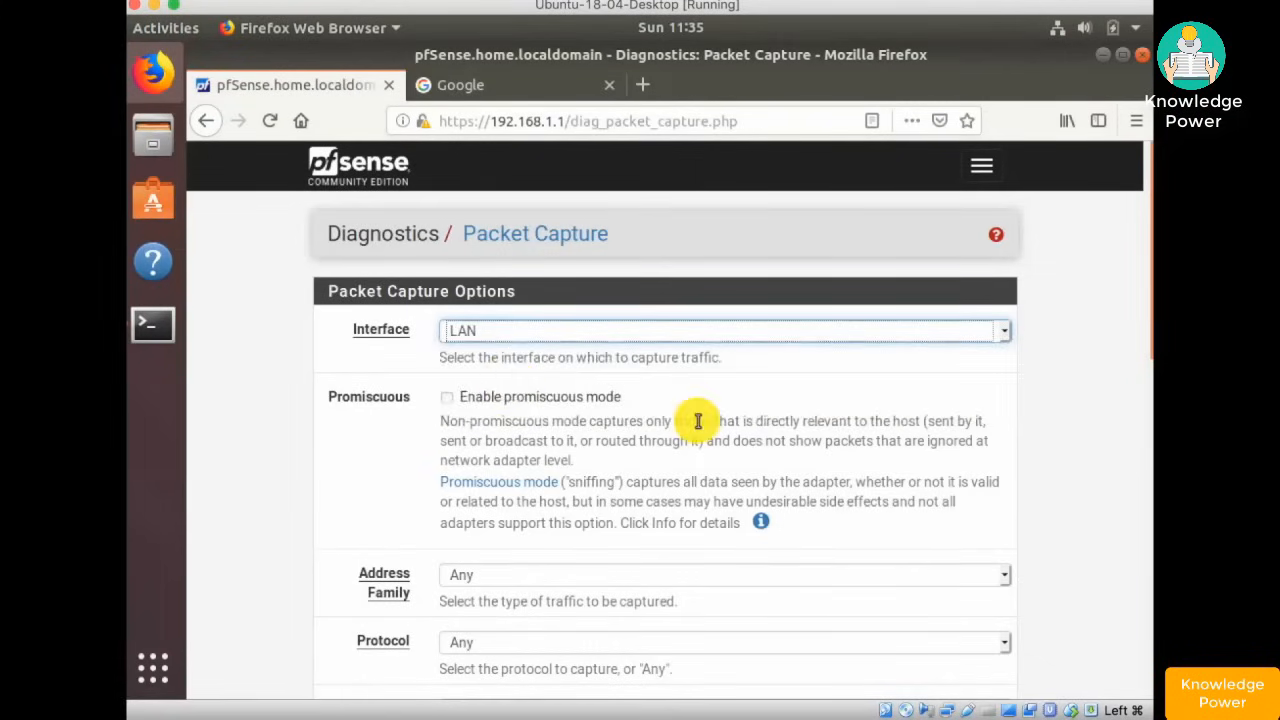
pyautogui.scroll(-12, 698, 421)
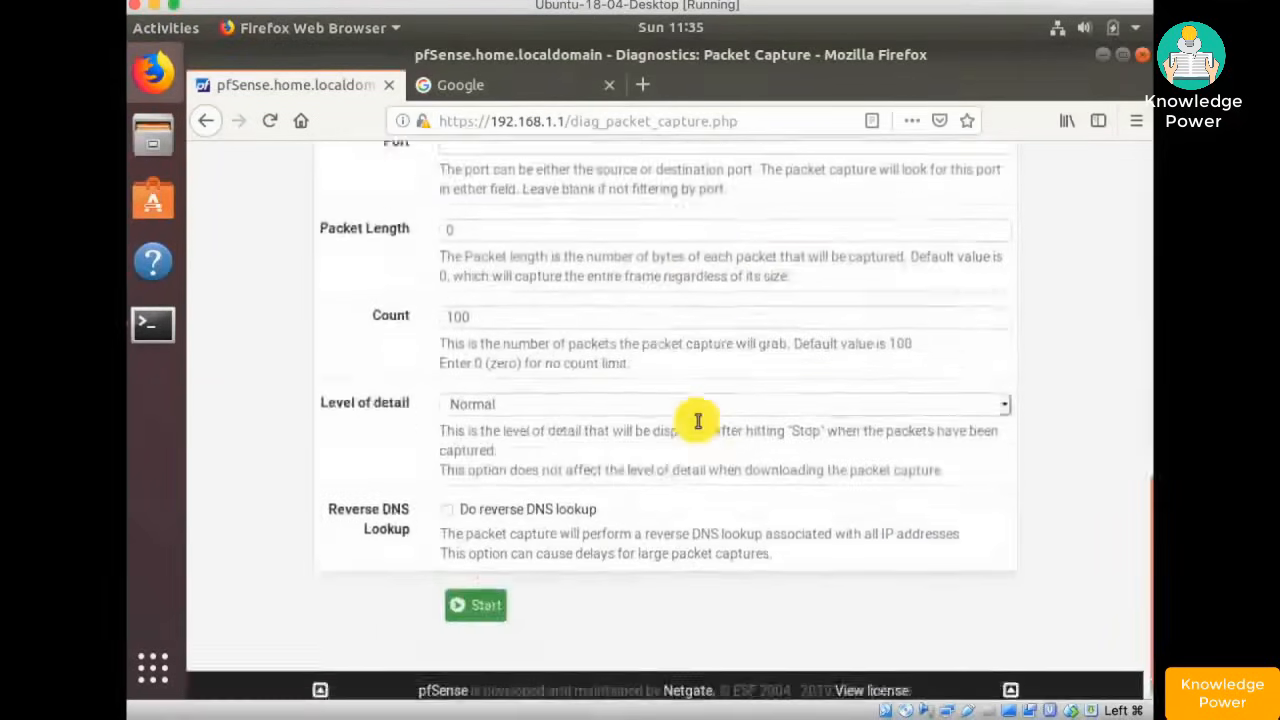
pyautogui.scroll(12, 698, 421)
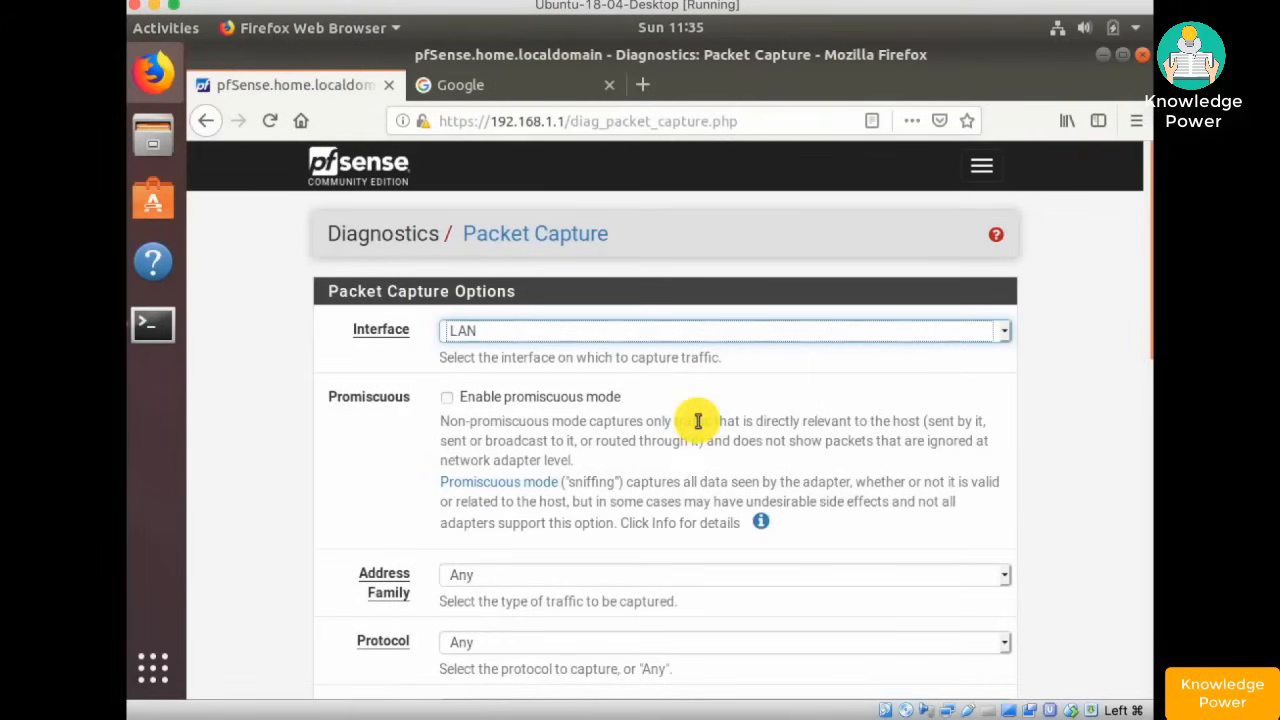
pyautogui.scroll(-10, 698, 421)
pyautogui.scroll(10, 698, 421)
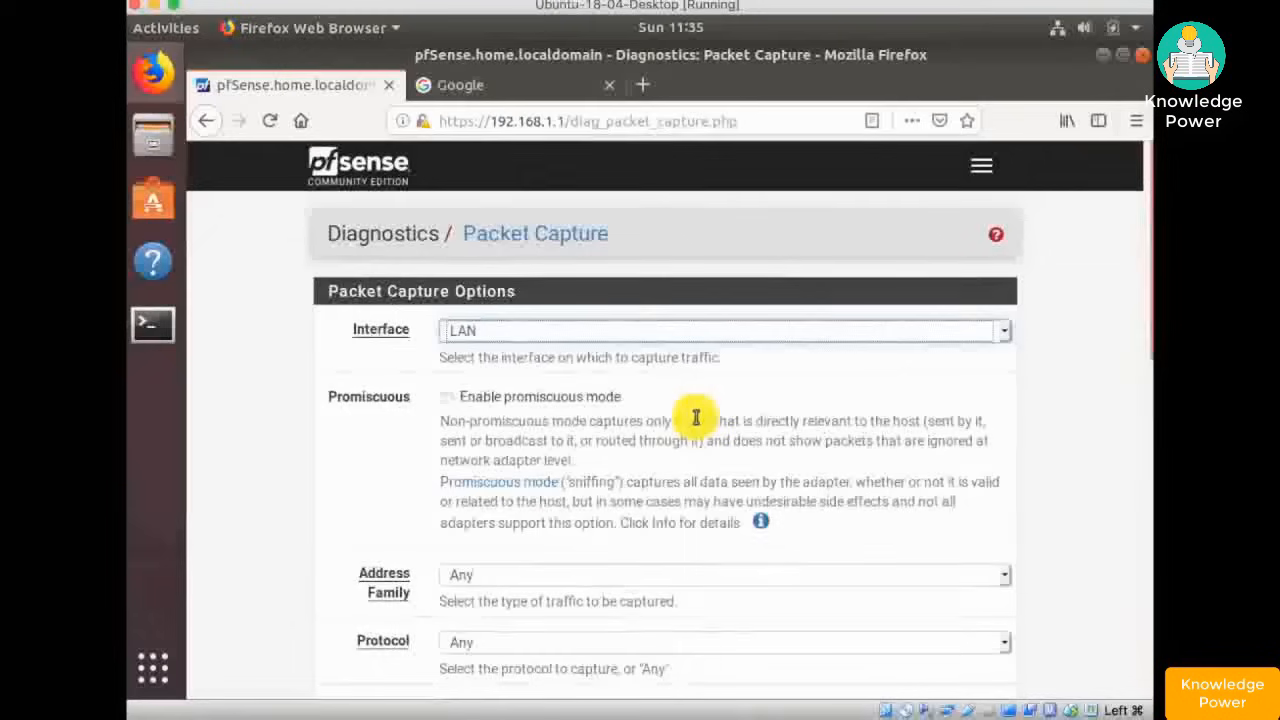
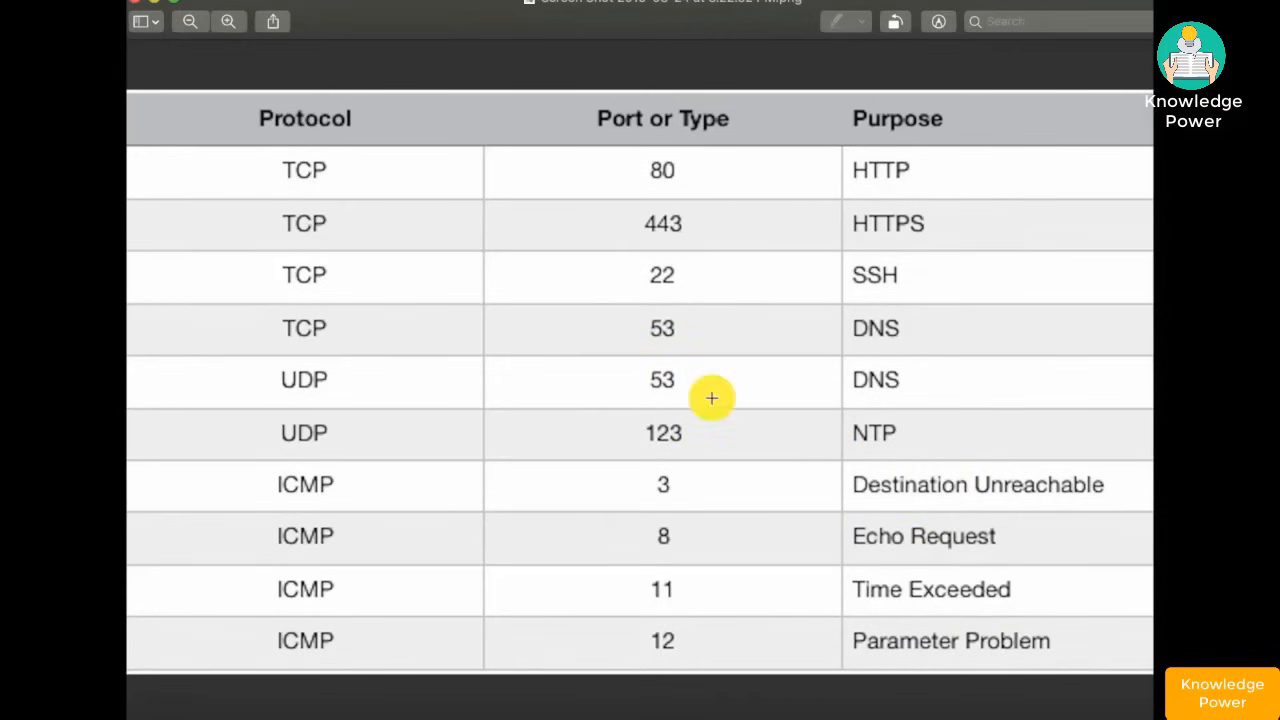
# - Close the port reference image in Preview so the pfSense dashboard shows
pyautogui.click(135, 4)
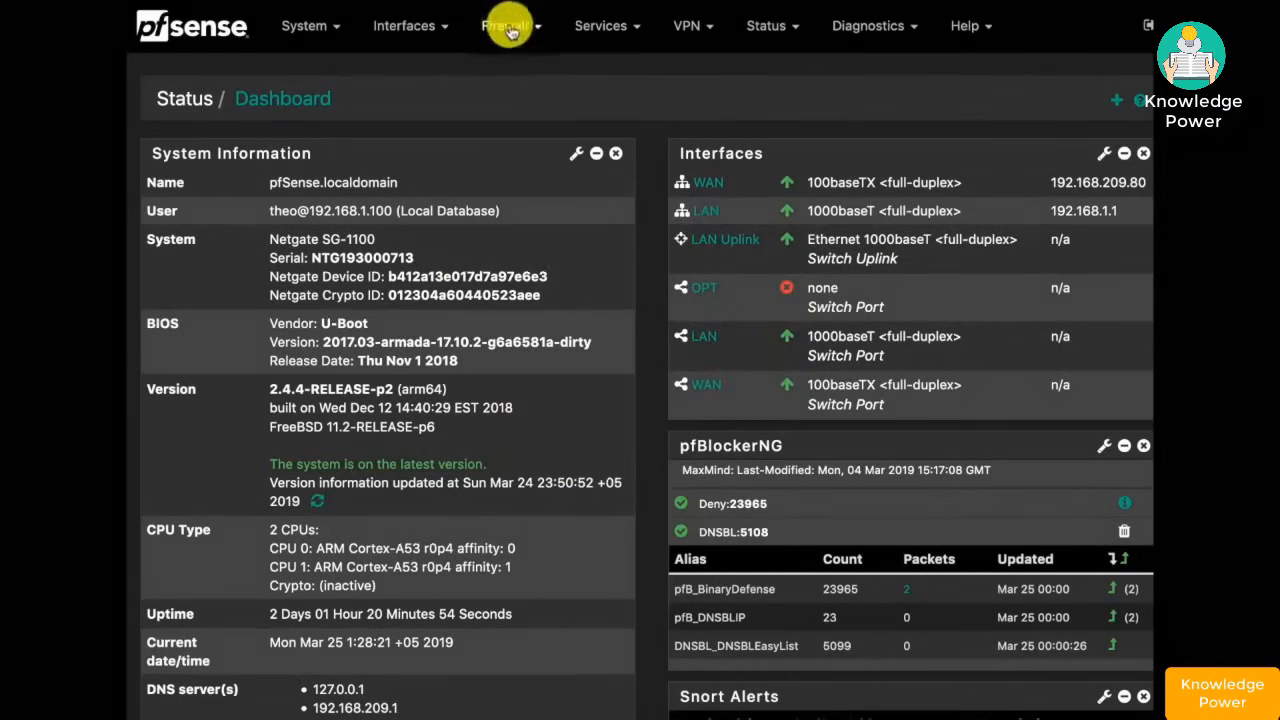
# - Open the LAN firewall rules and inspect the aliases of the whitelist, ICMP and BanList rules
pyautogui.click(516, 36)
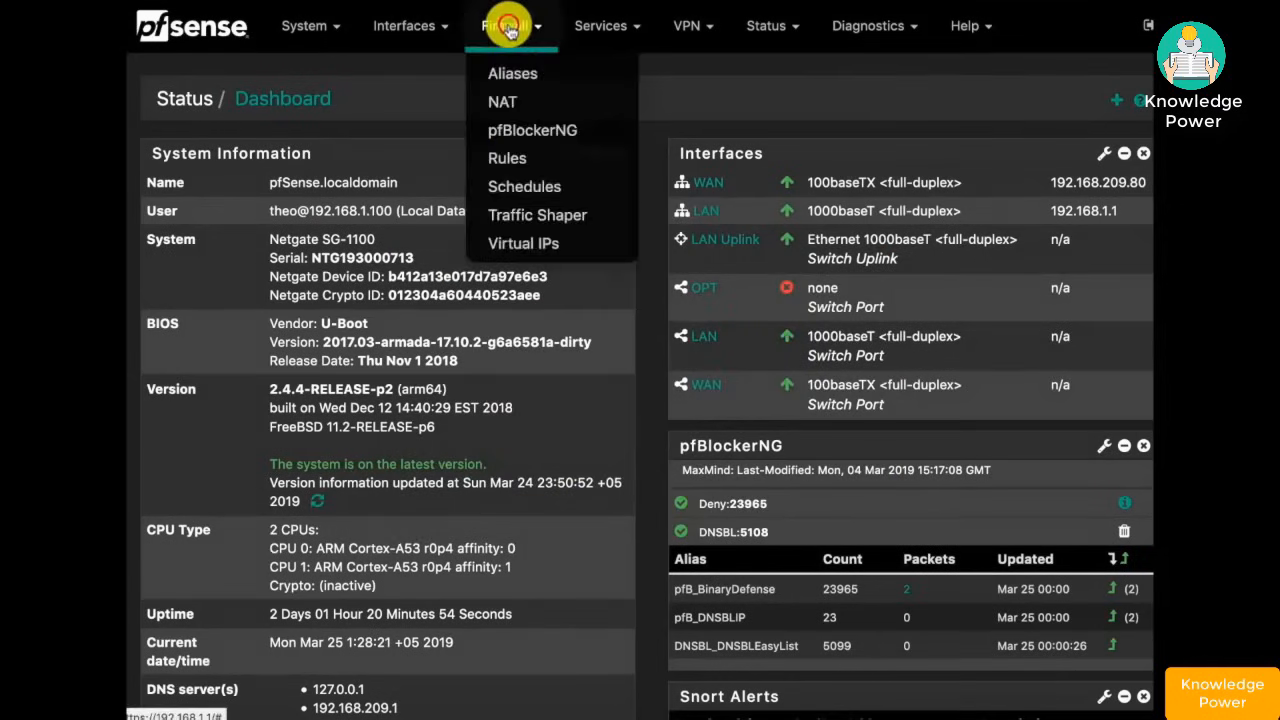
pyautogui.click(508, 158)
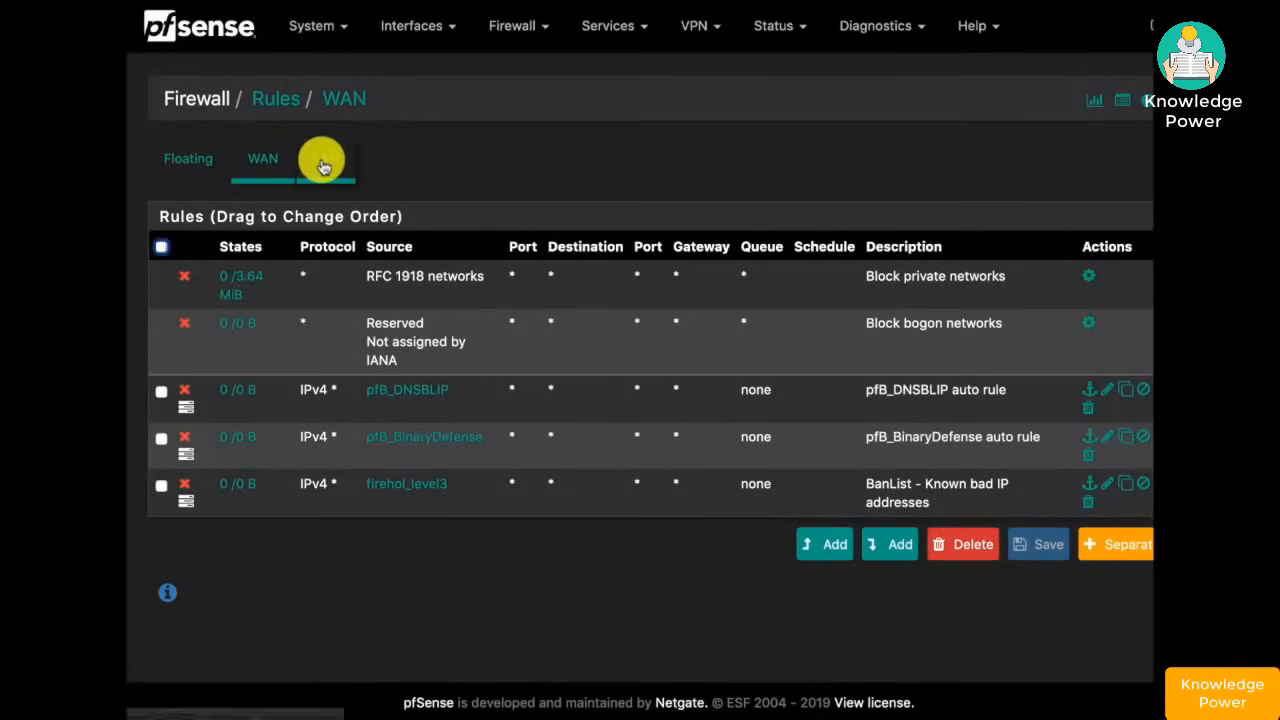
pyautogui.click(324, 162)
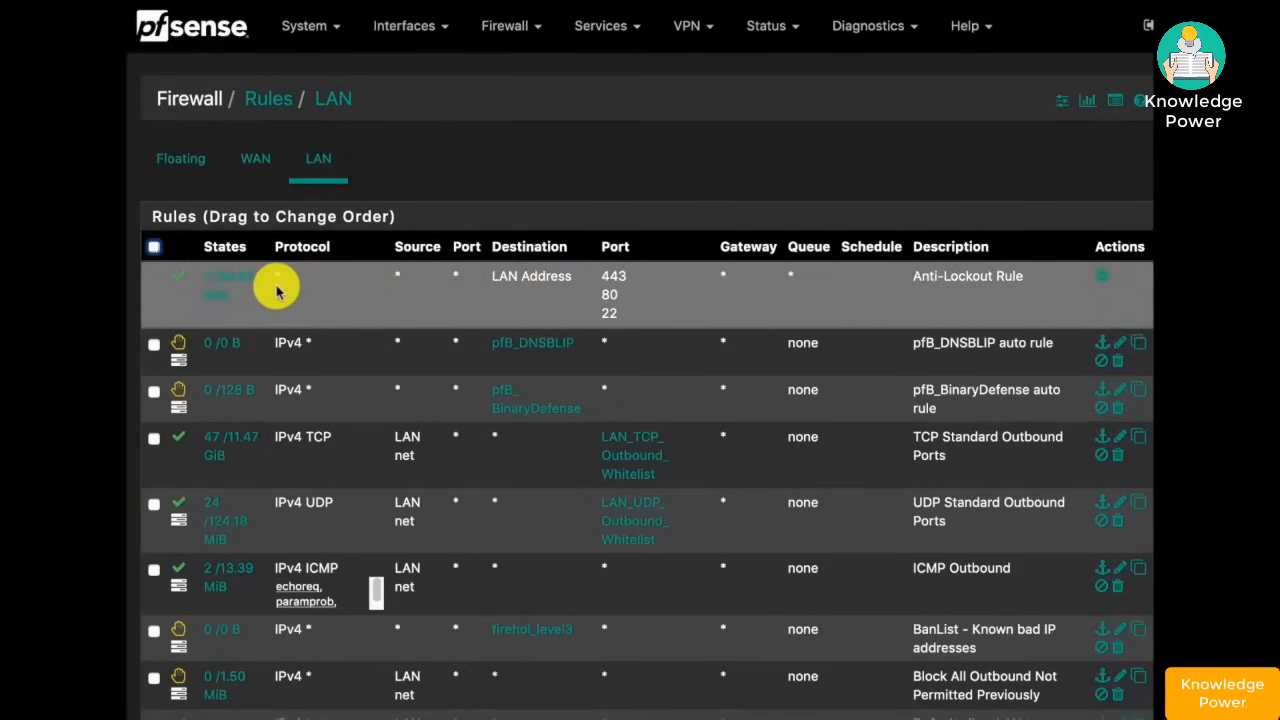
pyautogui.scroll(-1, 601, 417)
pyautogui.scroll(-3, 601, 417)
pyautogui.scroll(1, 601, 417)
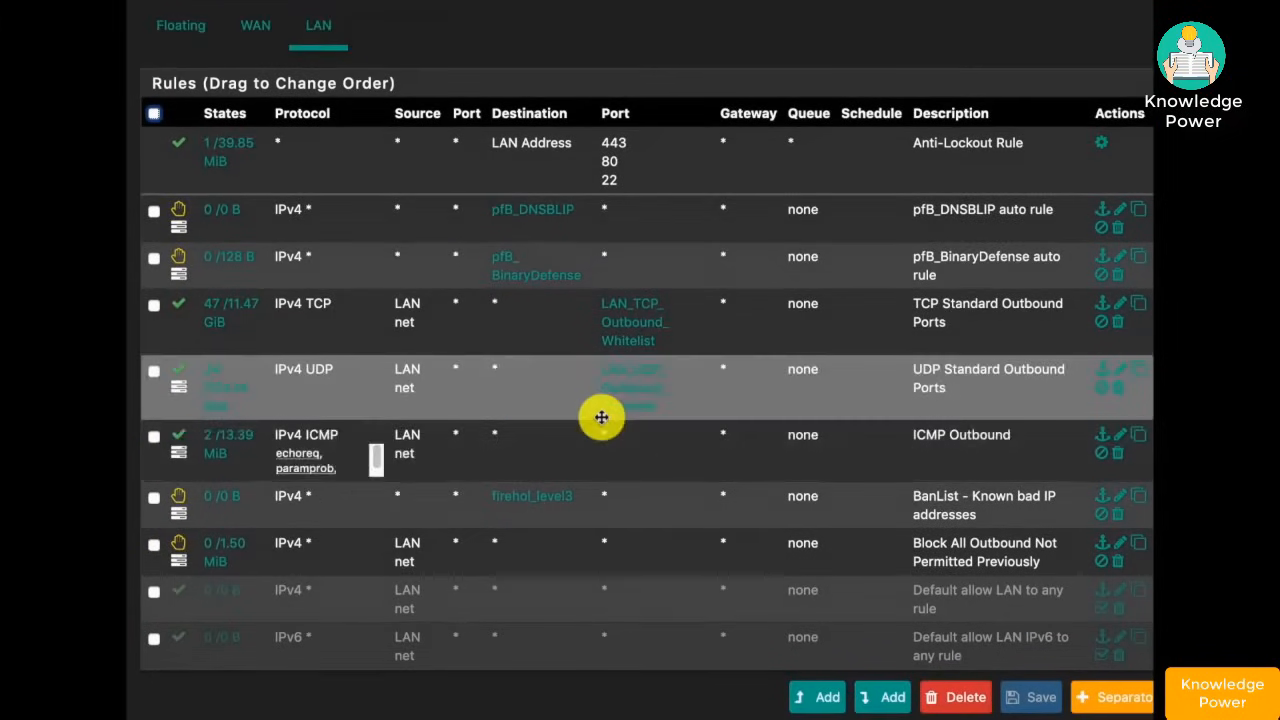
pyautogui.moveTo(529, 221)
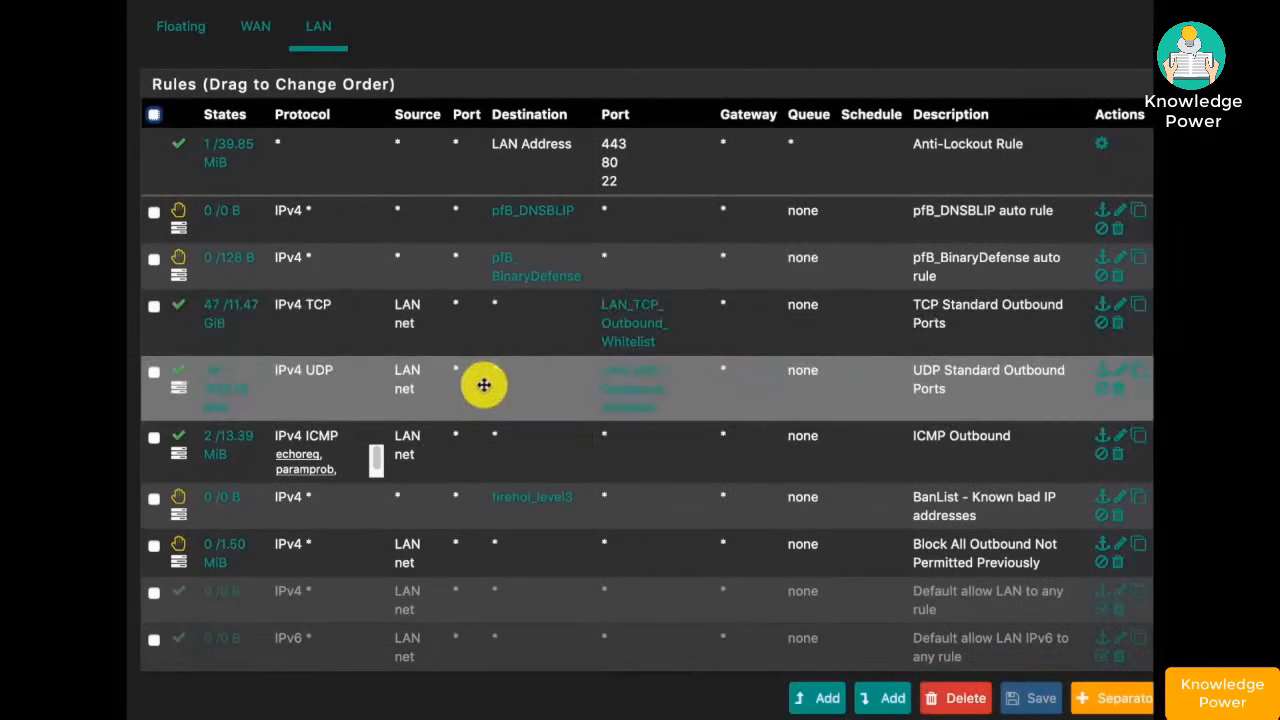
pyautogui.moveTo(648, 350)
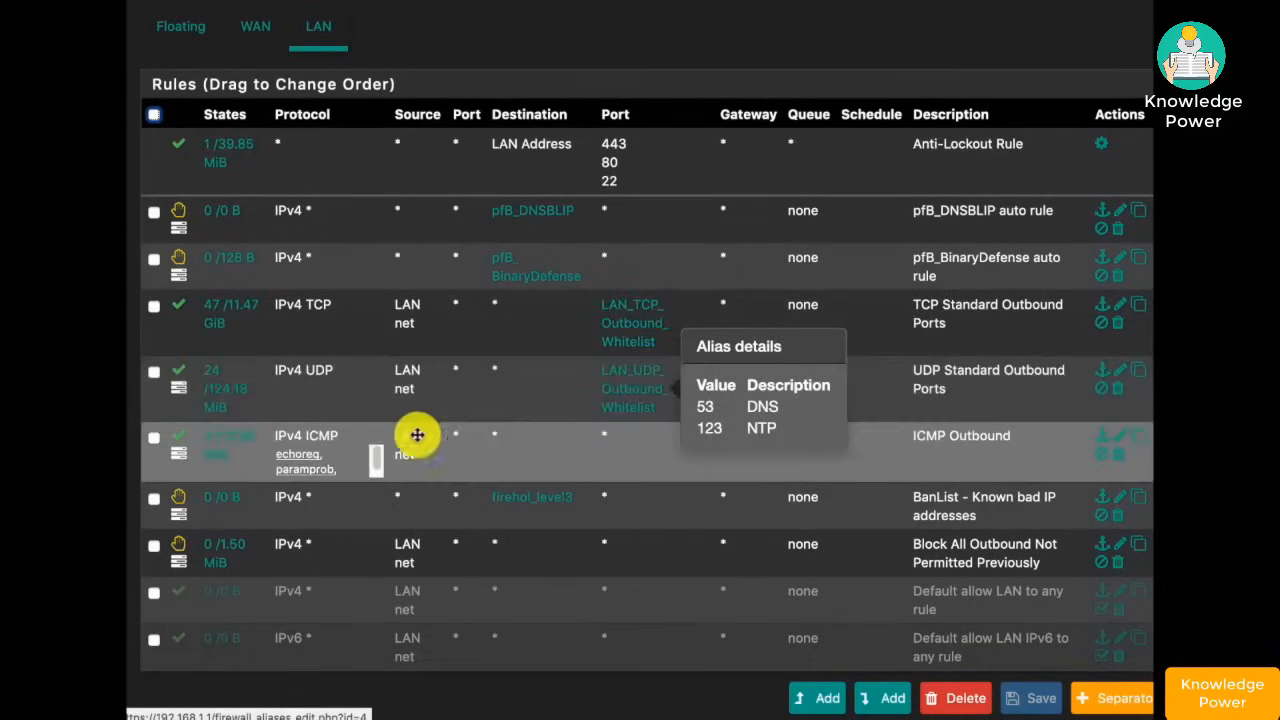
pyautogui.moveTo(301, 461)
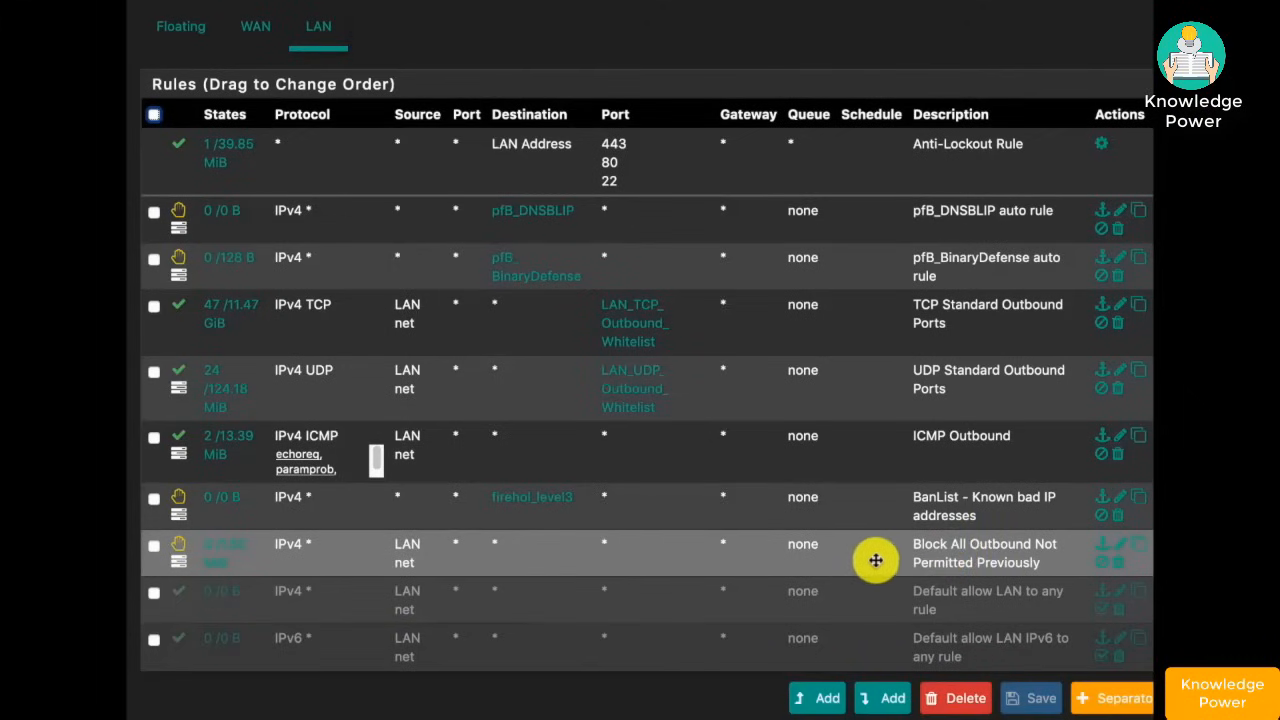
pyautogui.scroll(2, 891, 497)
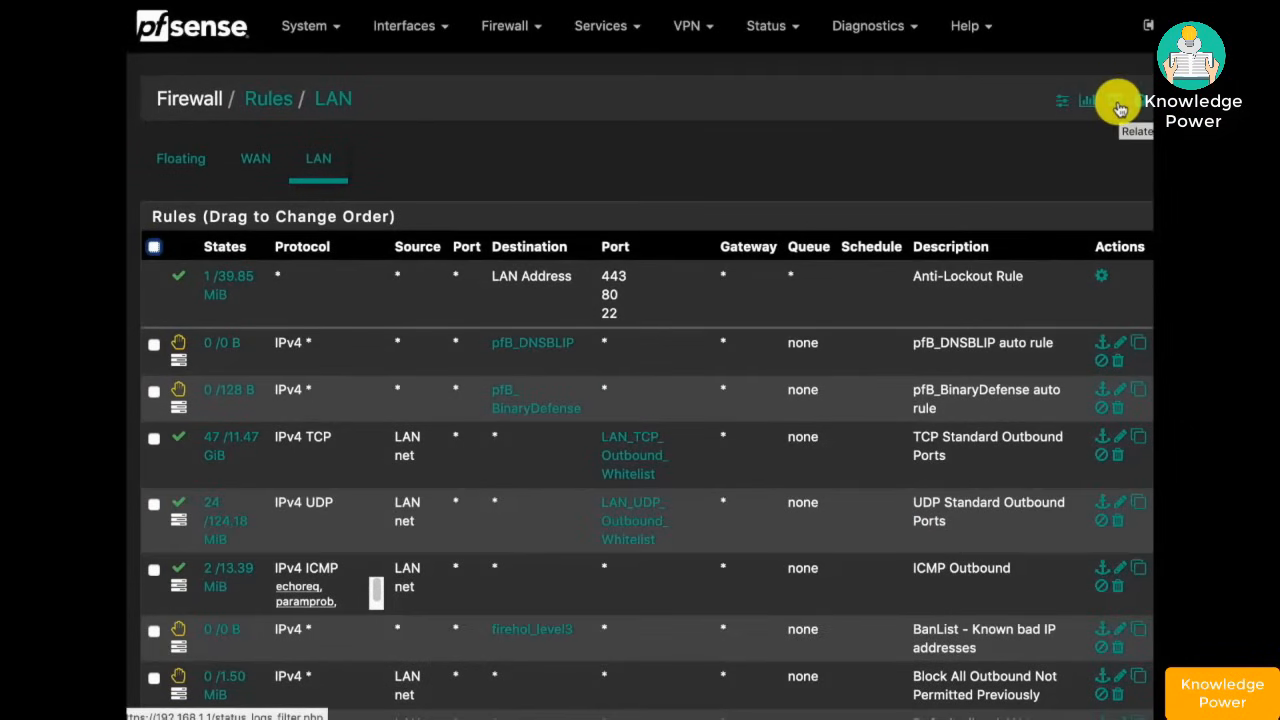
# - Filter the related firewall log to Block entries, protocol UDP, destination port 443
pyautogui.click(1120, 108)
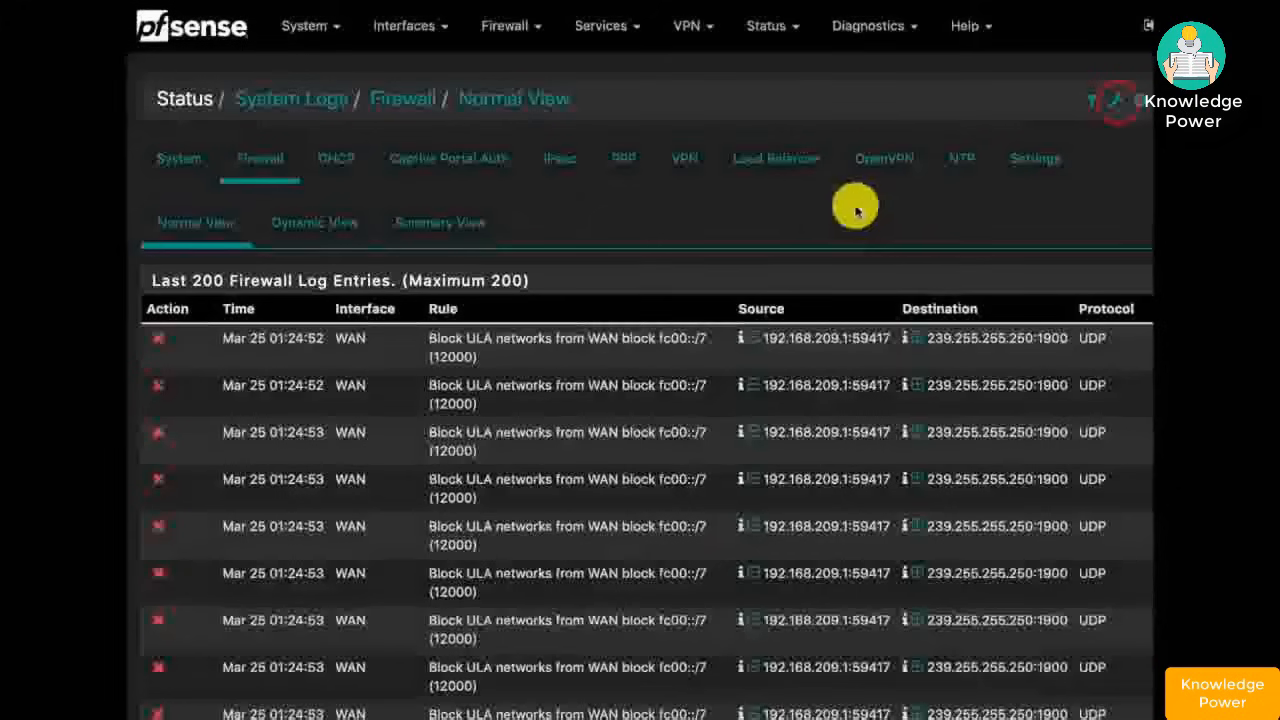
pyautogui.click(1092, 103)
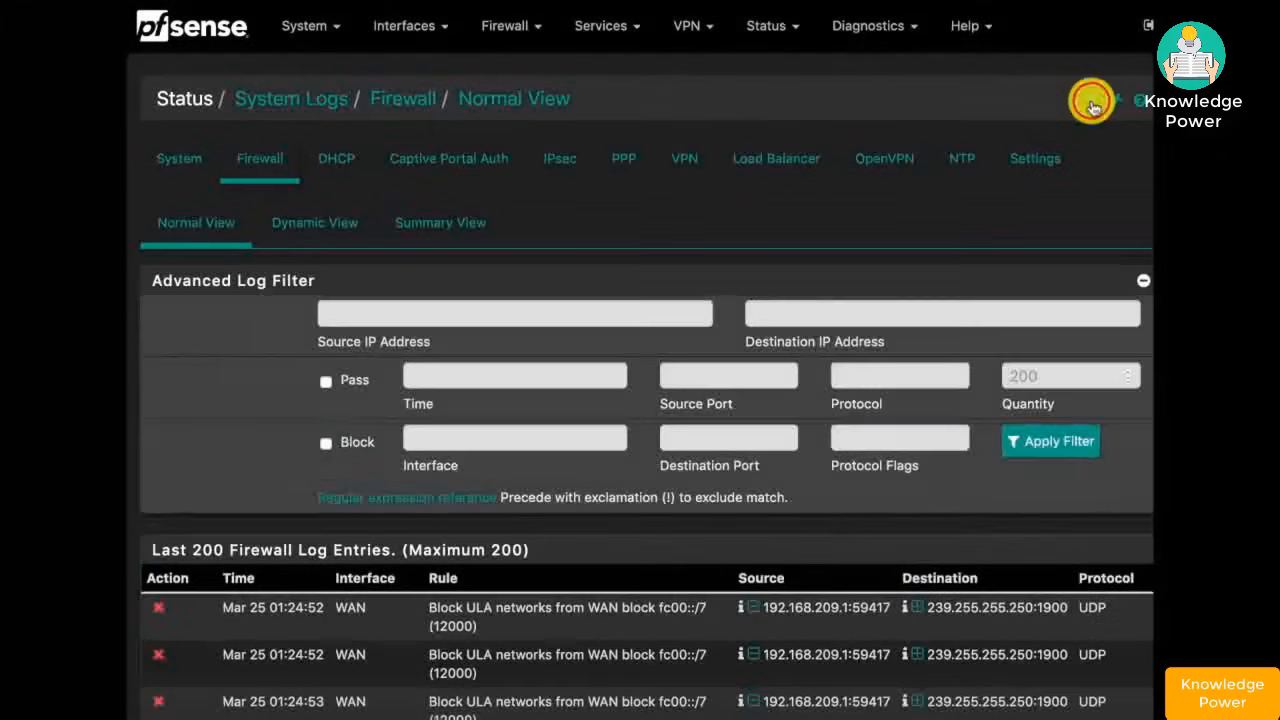
pyautogui.click(325, 443)
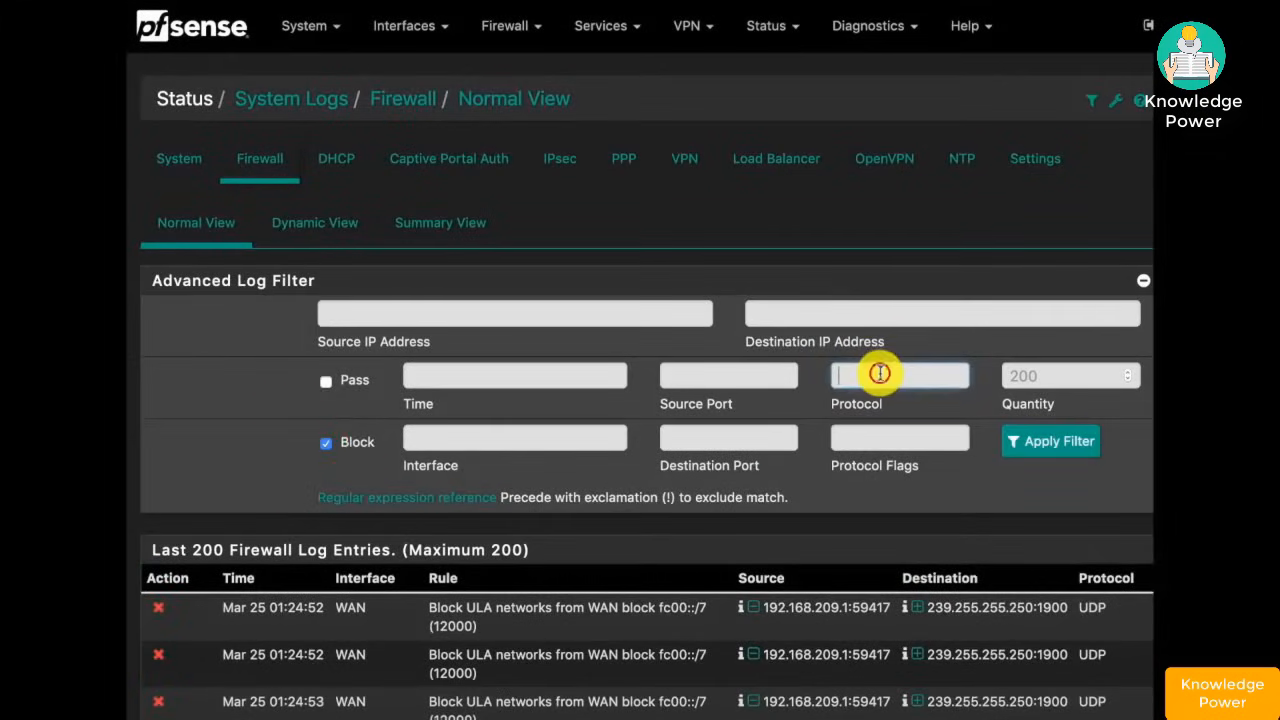
pyautogui.write('UDP')
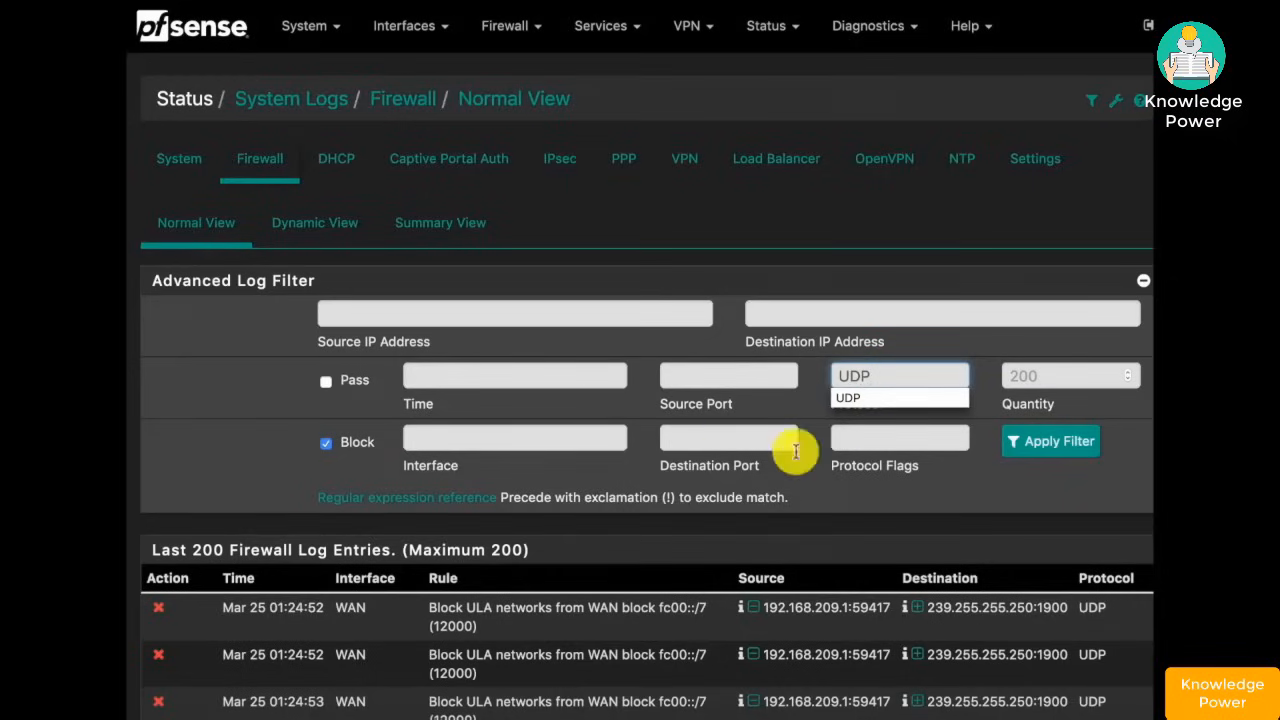
pyautogui.doubleClick(732, 441)
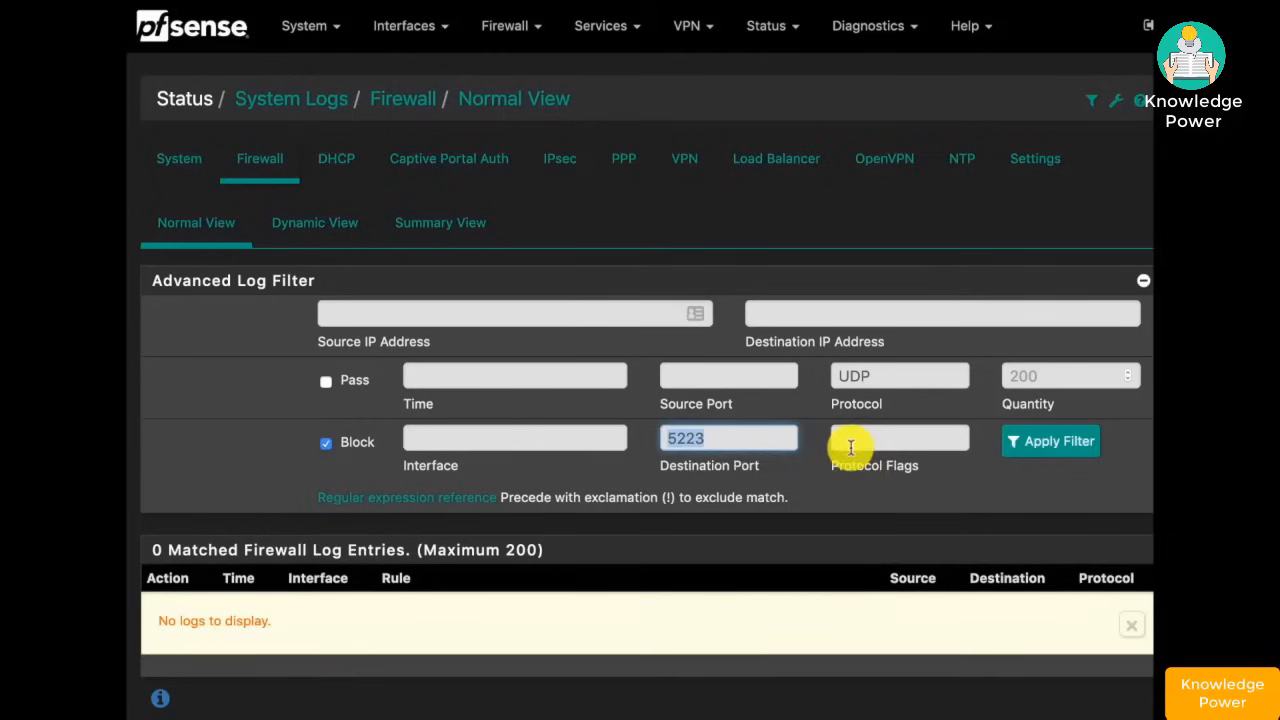
pyautogui.write('443')
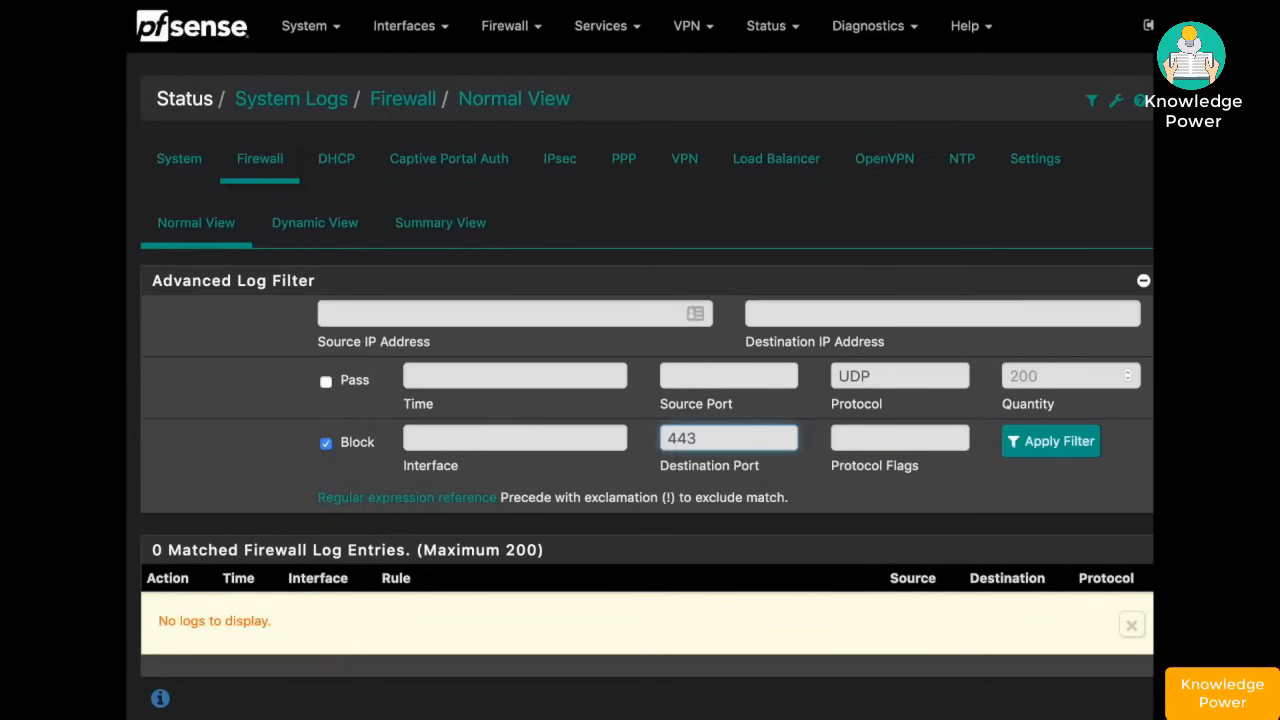
pyautogui.click(1031, 455)
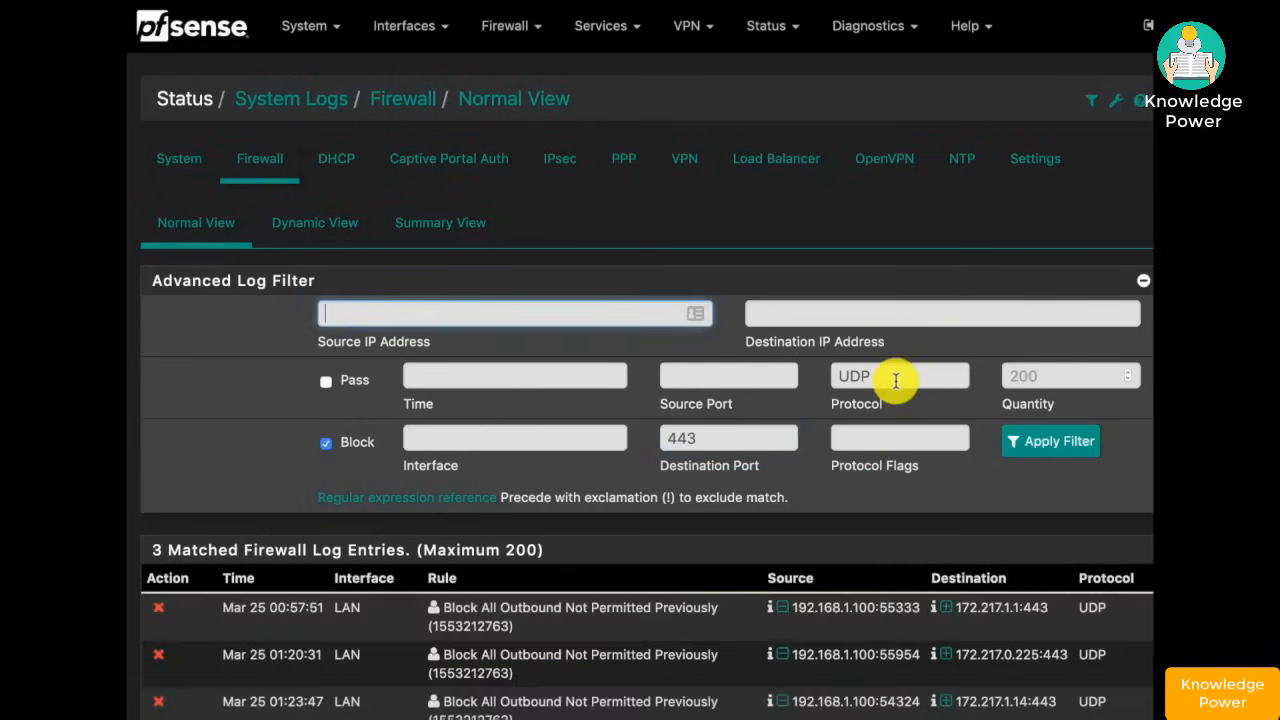
pyautogui.scroll(-2, 894, 376)
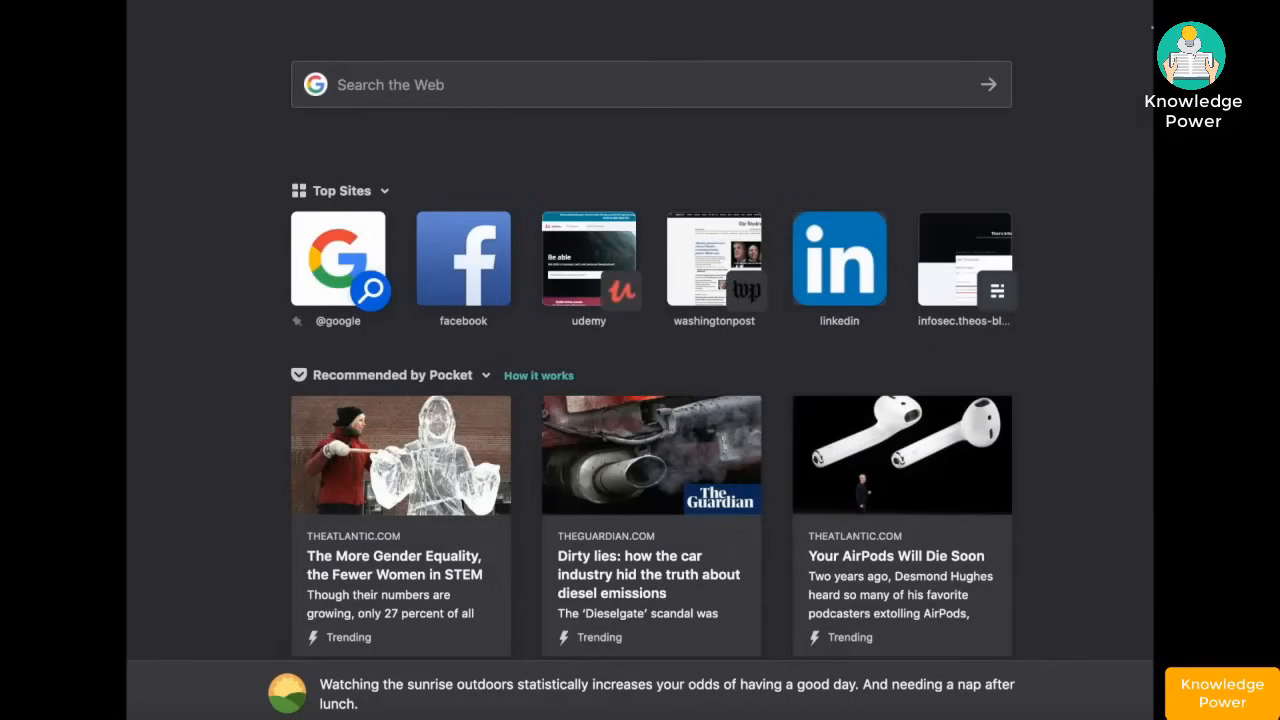
# - Search 'udp port 443', check the Wikipedia port list, then open the QUIC protocol article
pyautogui.write('udp port')
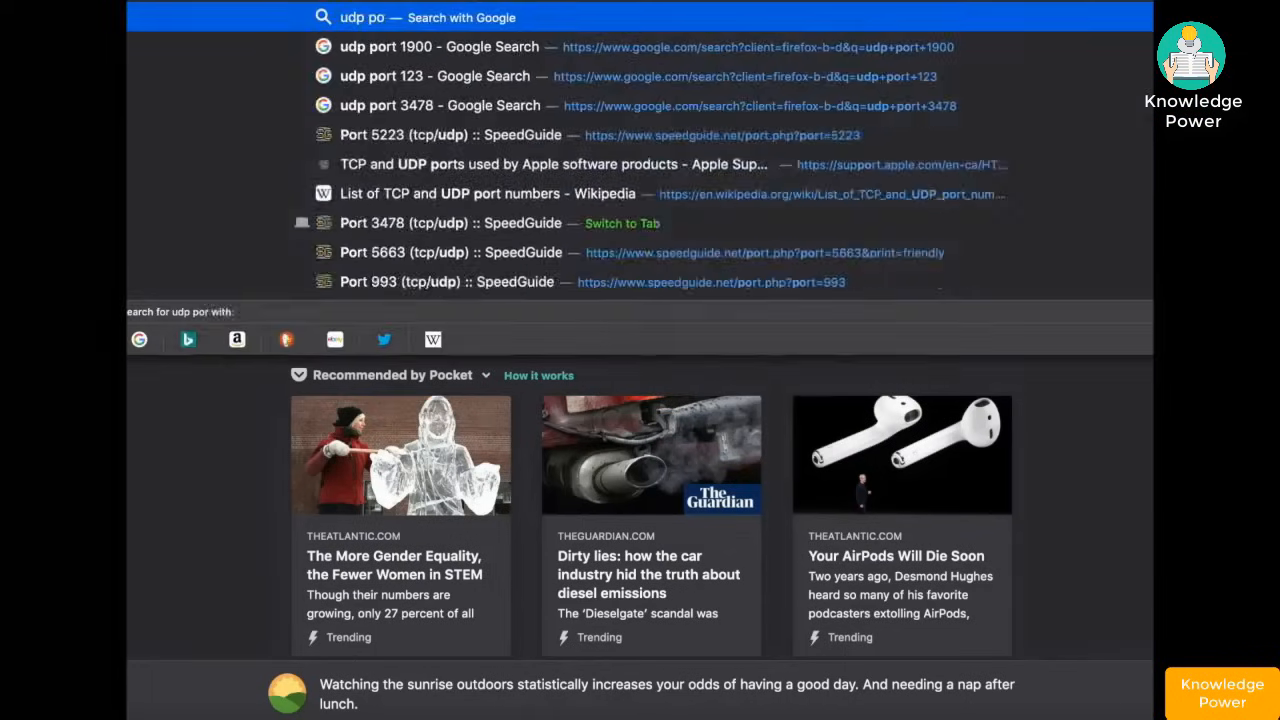
pyautogui.write(' 443')
pyautogui.press('Return')
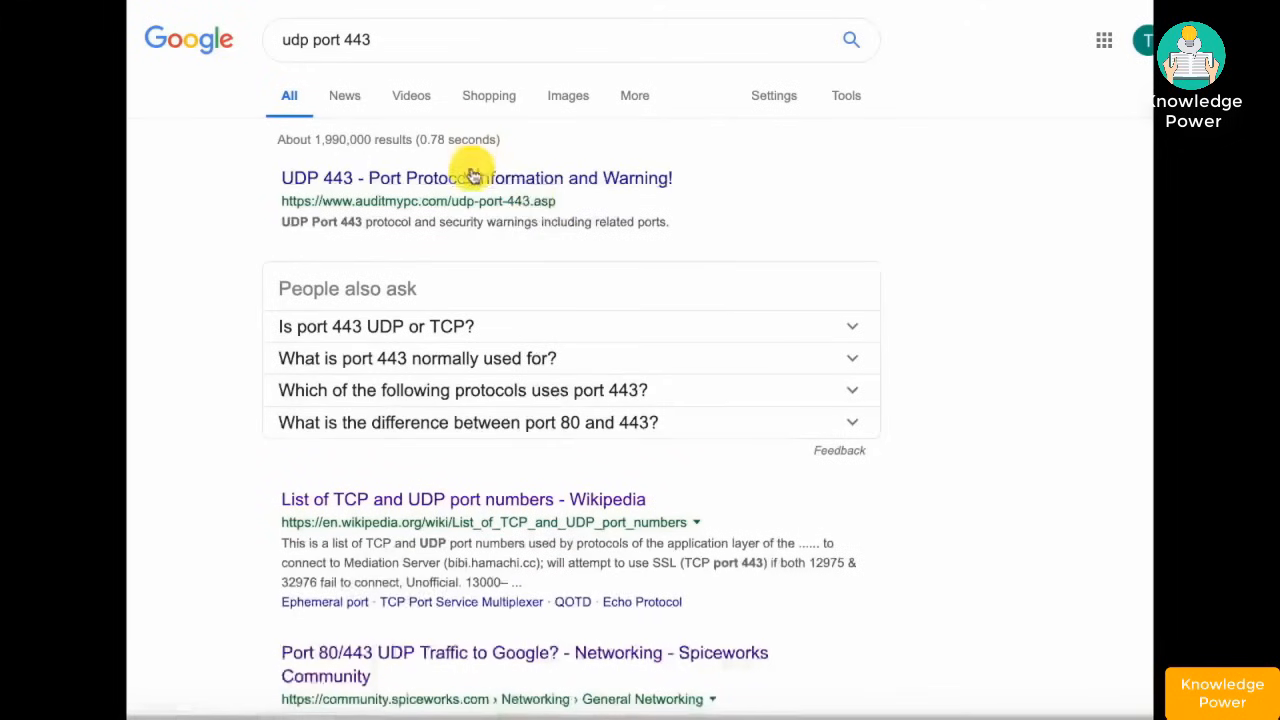
pyautogui.scroll(-1, 607, 392)
pyautogui.click(551, 436)
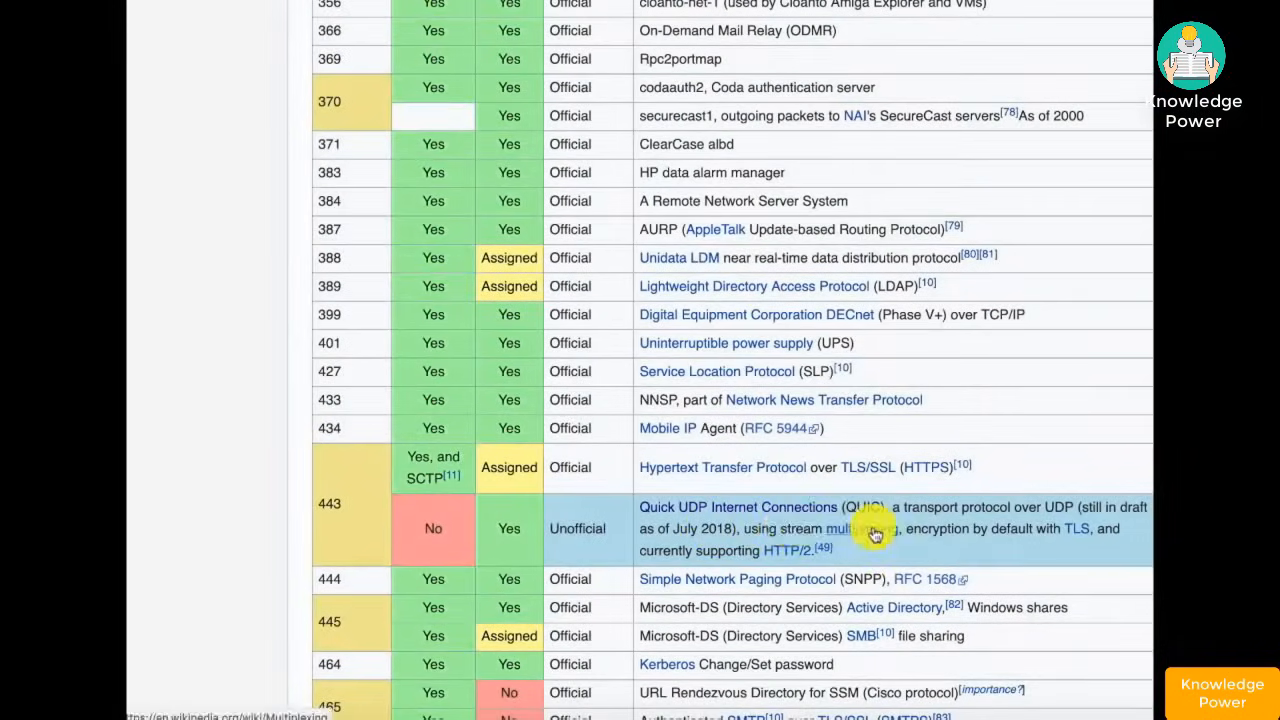
pyautogui.click(633, 584)
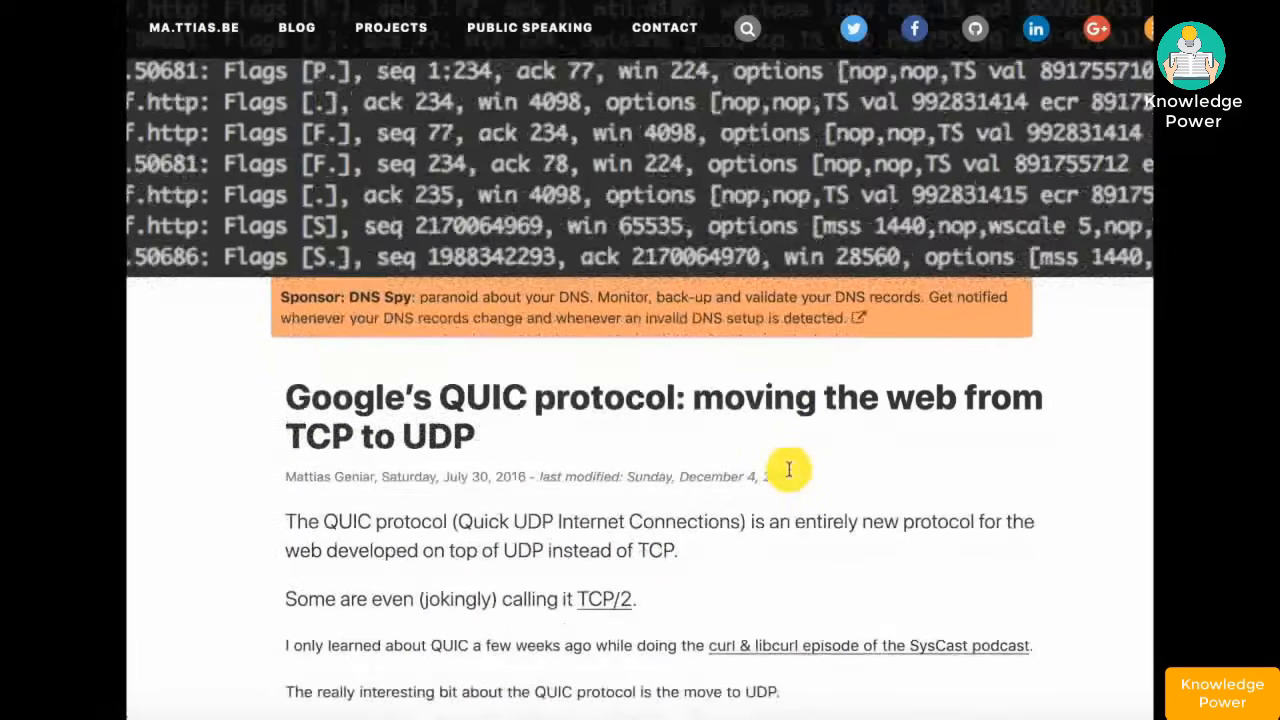
# - Read through the QUIC article, then return to the pfSense WAN firewall rules
pyautogui.scroll(-6, 789, 469)
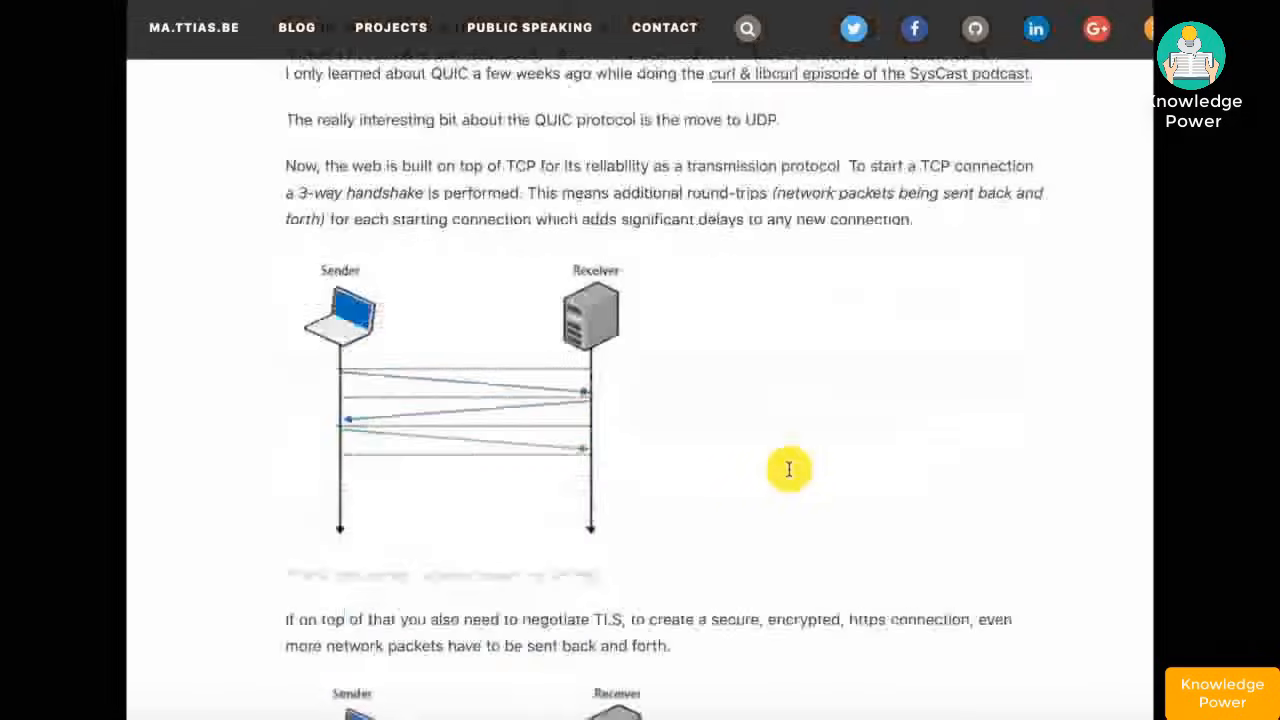
pyautogui.scroll(-5, 789, 469)
pyautogui.scroll(-9, 789, 469)
pyautogui.scroll(18, 789, 469)
pyautogui.scroll(-10, 789, 469)
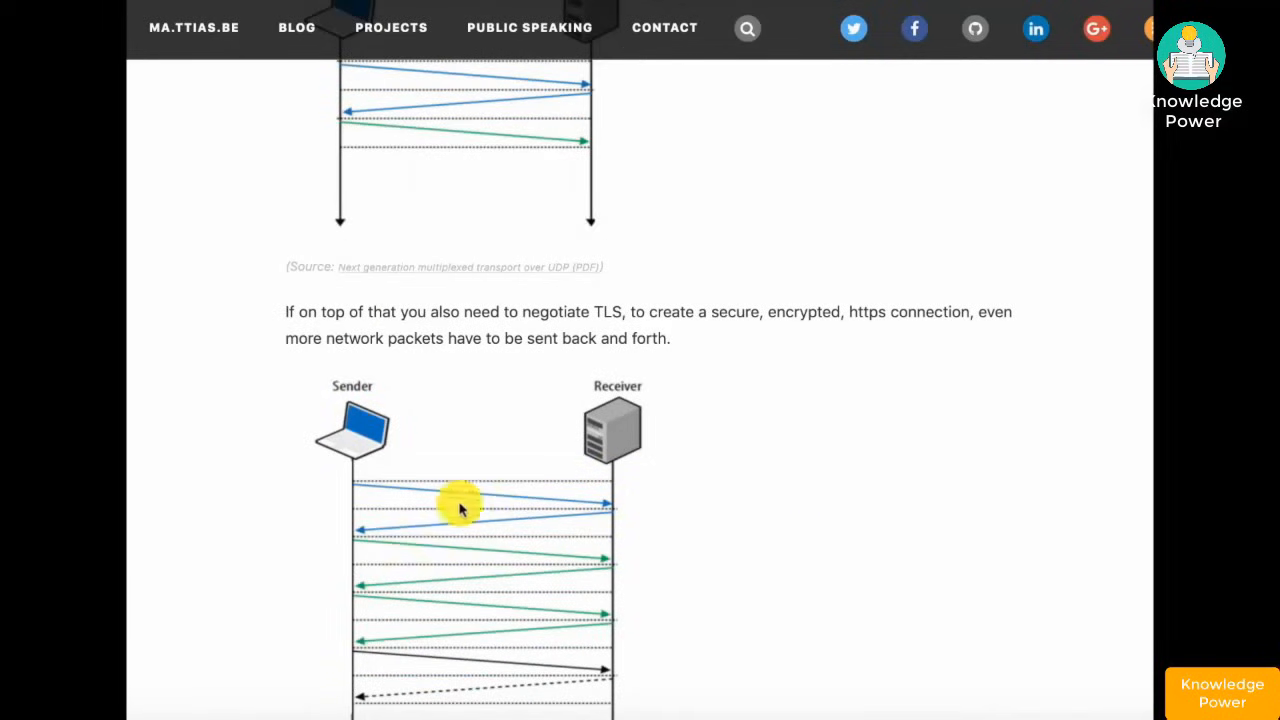
pyautogui.scroll(-4, 665, 530)
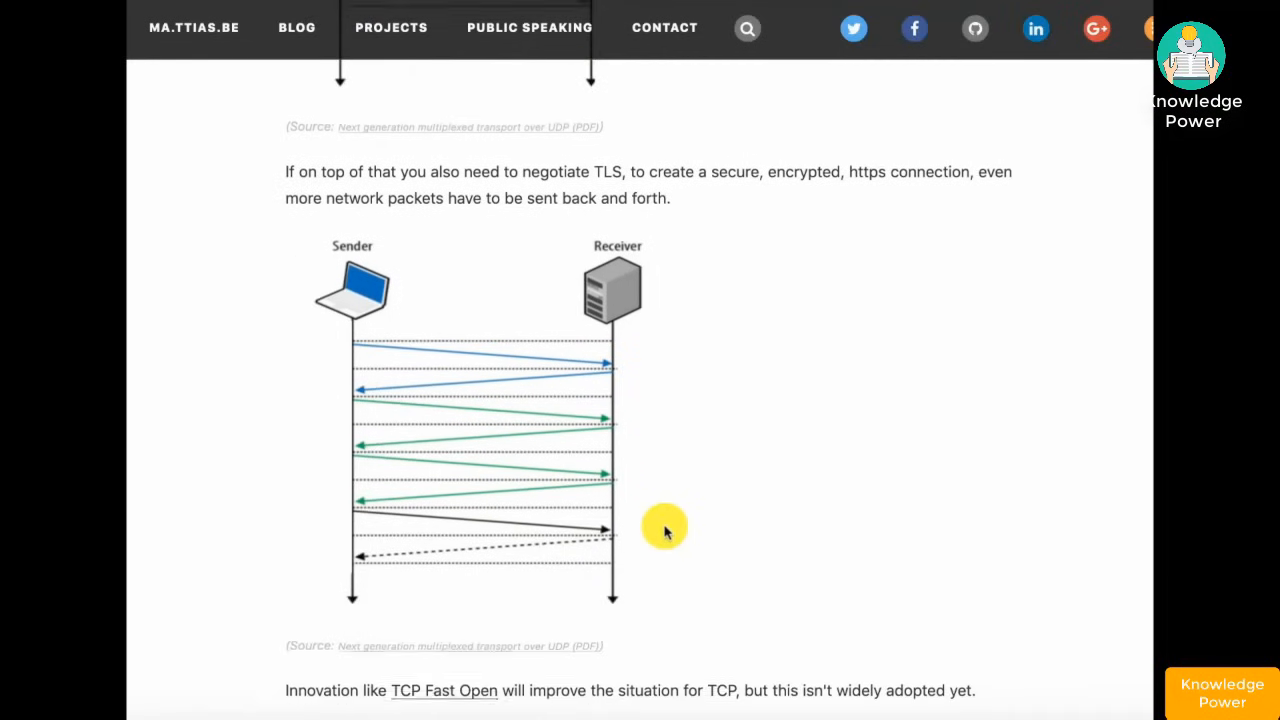
pyautogui.scroll(-3, 665, 530)
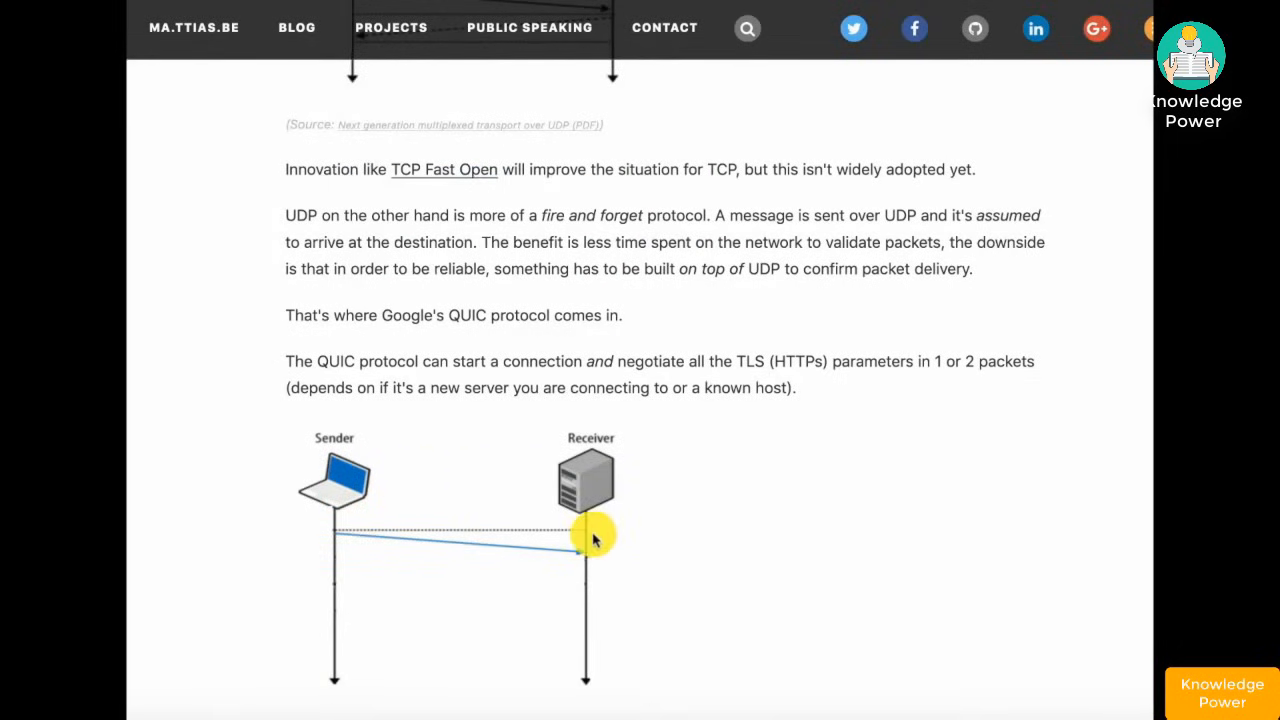
pyautogui.scroll(-6, 677, 488)
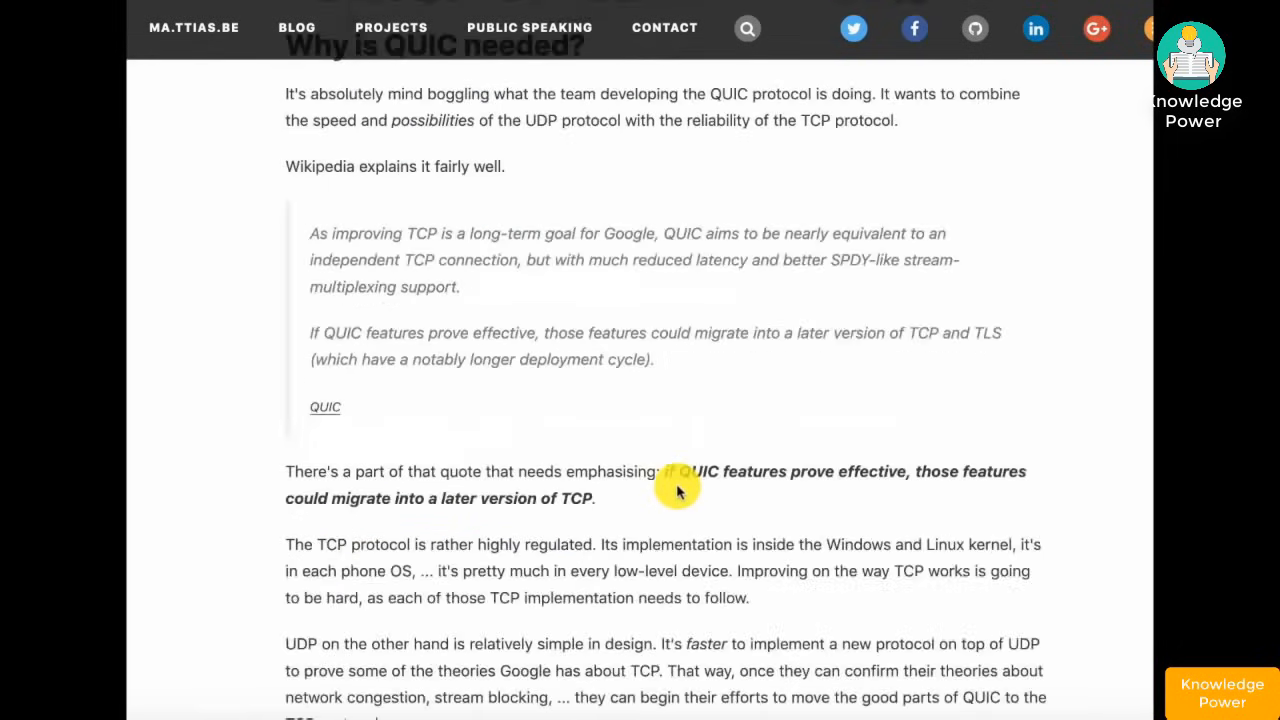
pyautogui.scroll(-5, 677, 490)
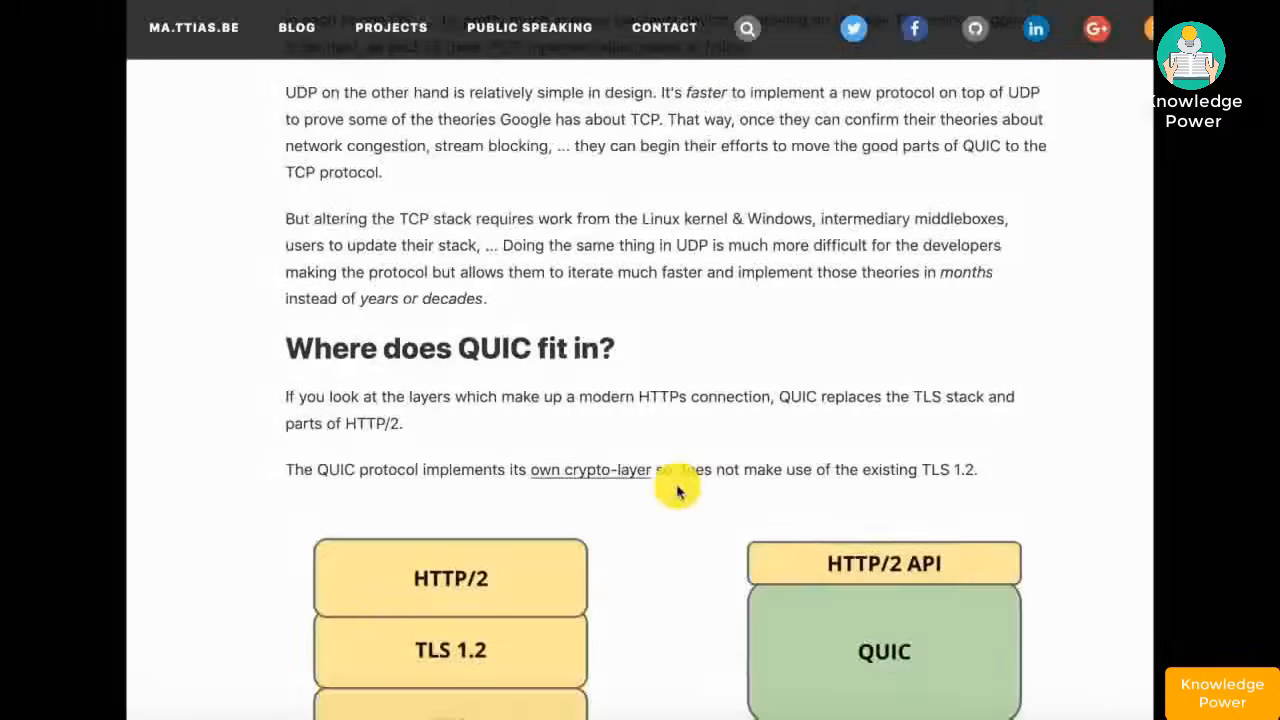
pyautogui.scroll(-8, 677, 490)
pyautogui.scroll(-10, 677, 490)
pyautogui.scroll(20, 677, 490)
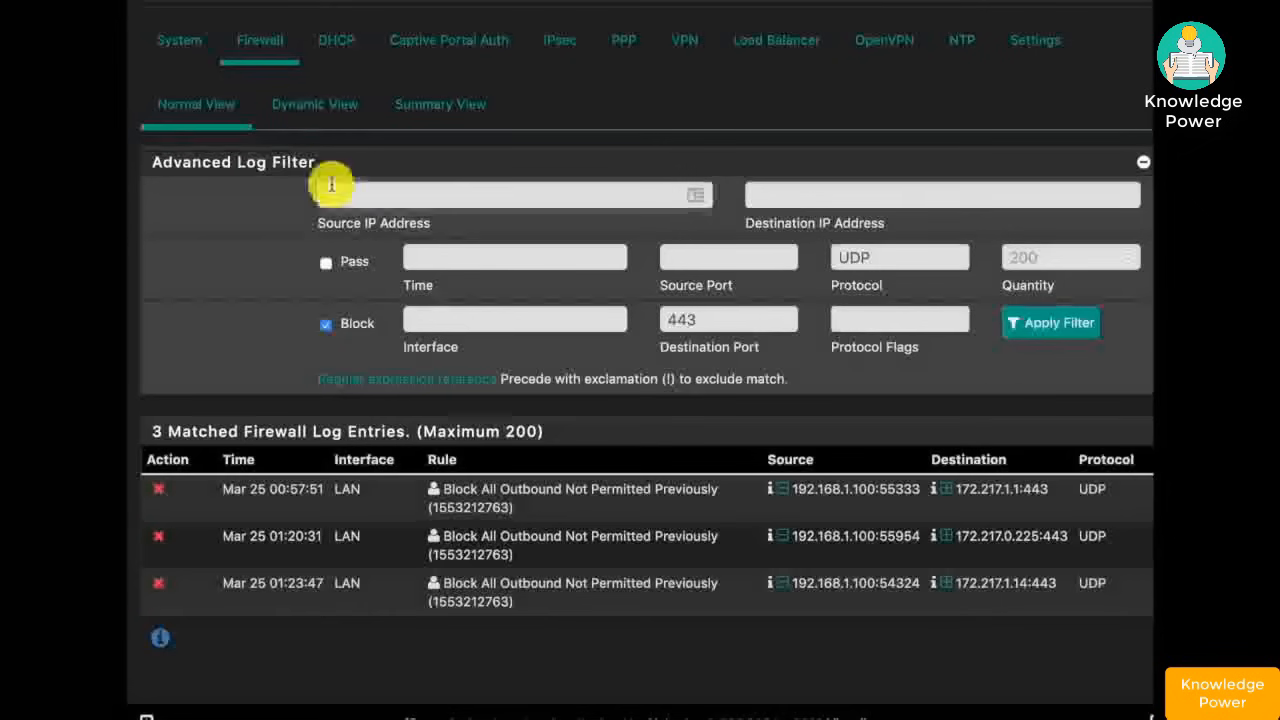
pyautogui.click(336, 194)
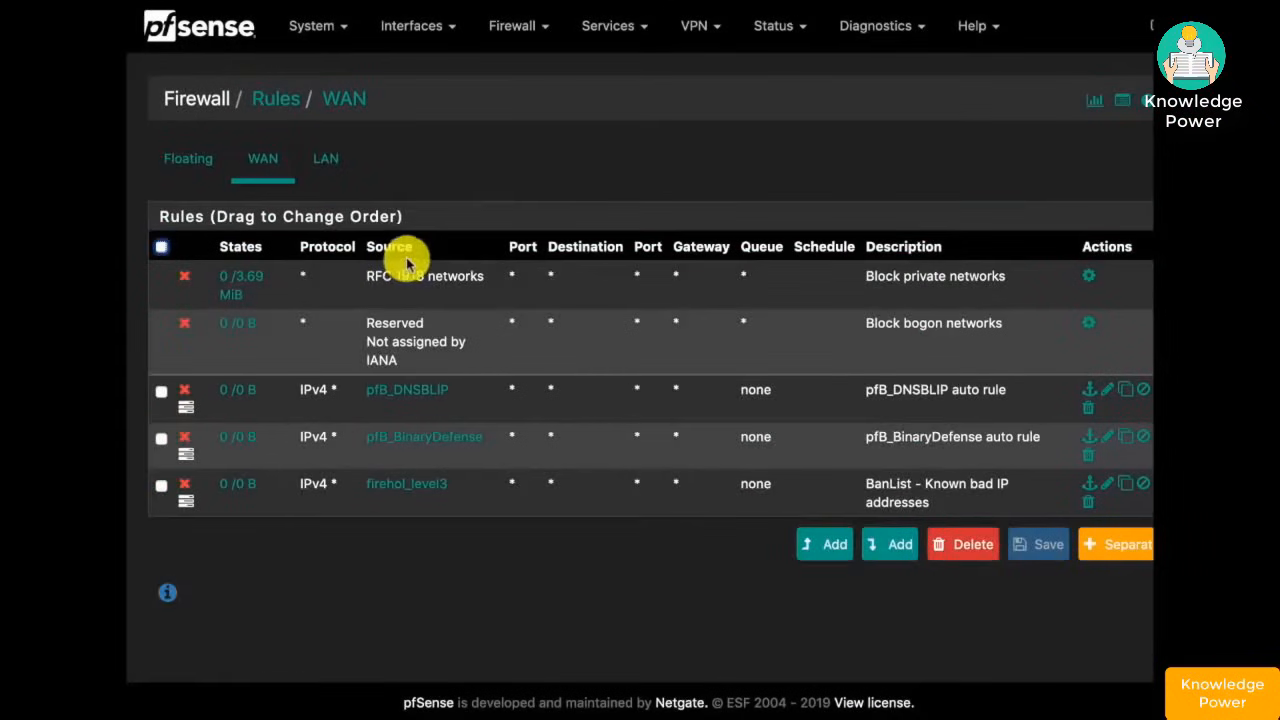
# - Check the ports in the LAN_TCP_Outbound alias, then open the firewall system log
pyautogui.click(336, 165)
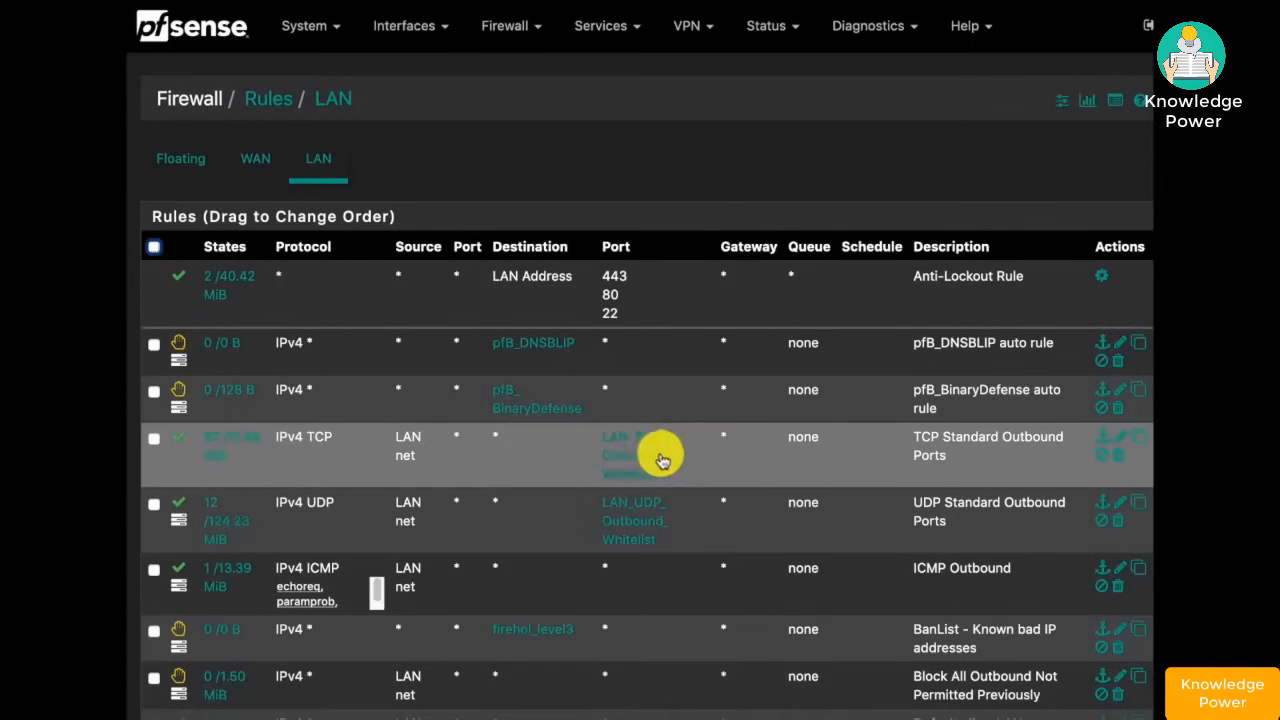
pyautogui.moveTo(640, 452)
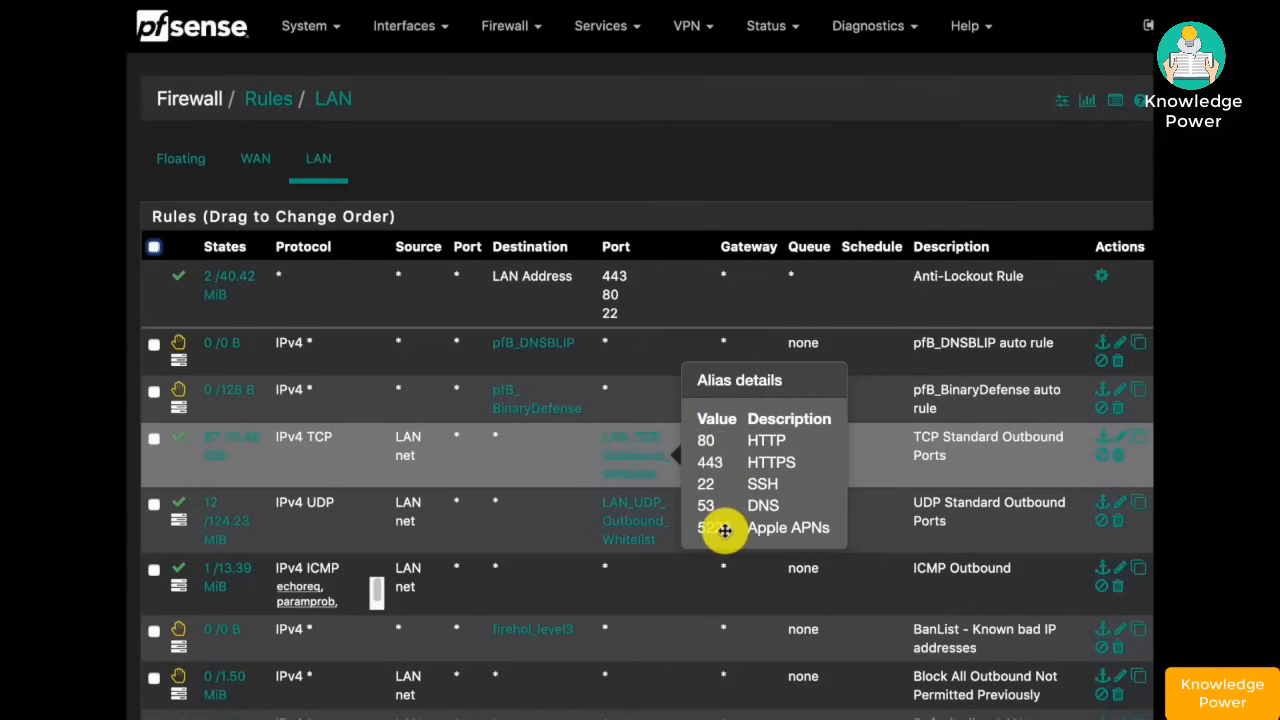
pyautogui.click(1115, 100)
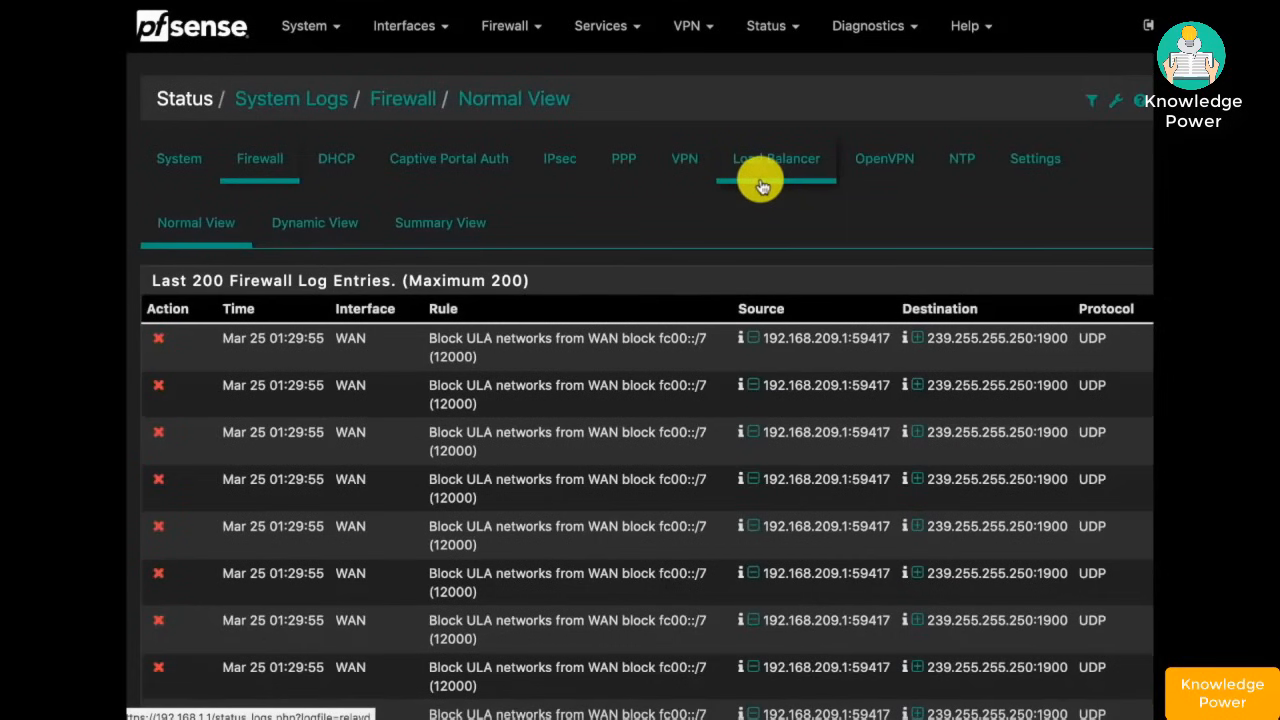
# - Scroll the firewall log to the LAN entry blocked by Block All Outbound on port 3478
pyautogui.scroll(-3, 914, 395)
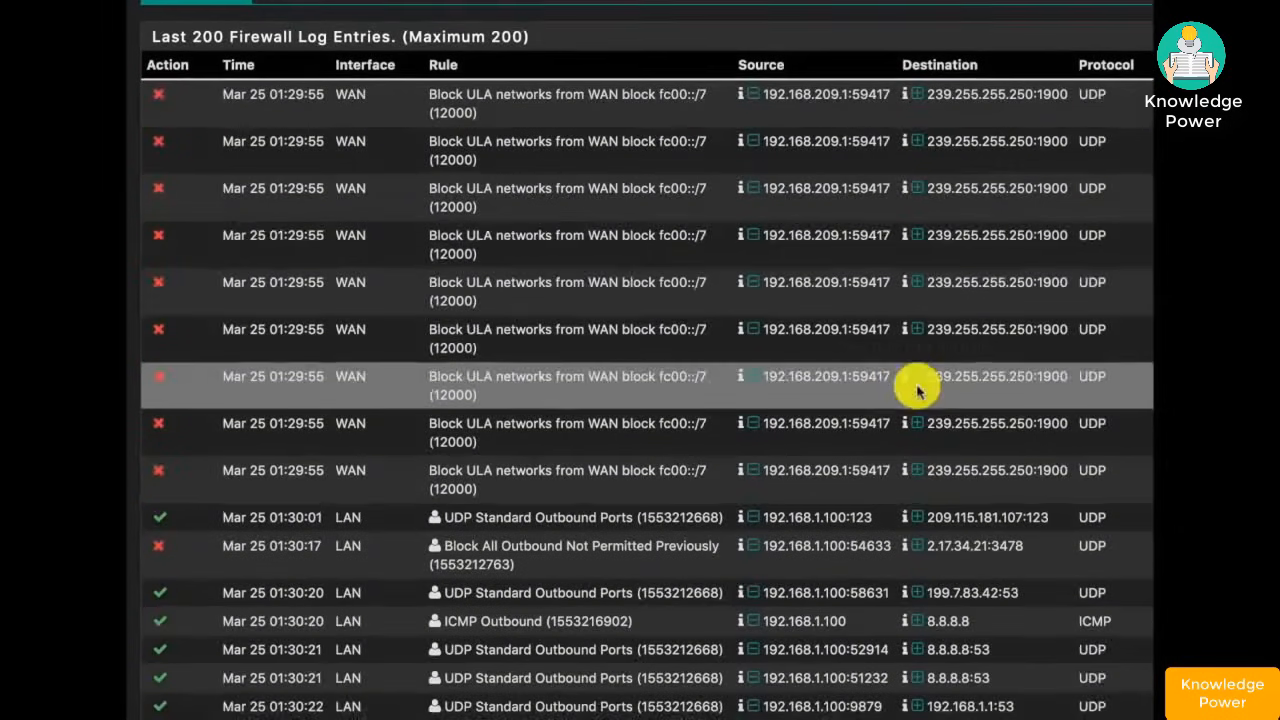
pyautogui.scroll(-1, 937, 417)
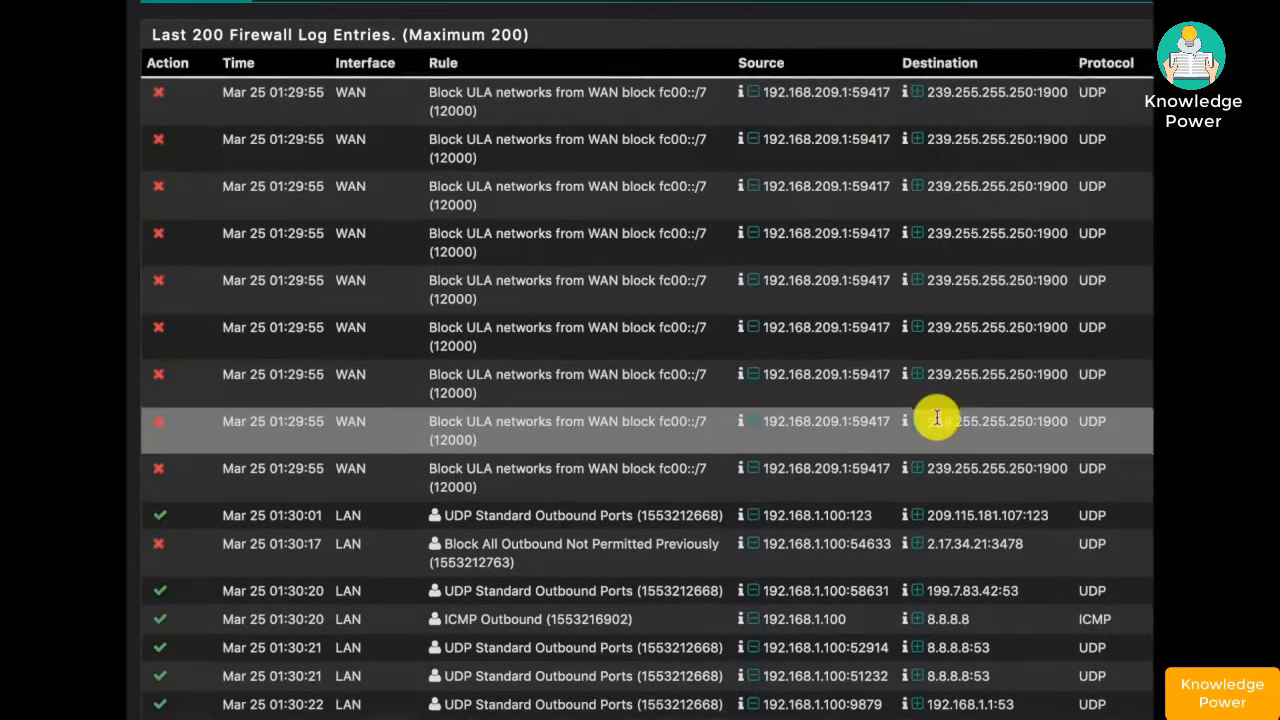
pyautogui.scroll(-2, 937, 417)
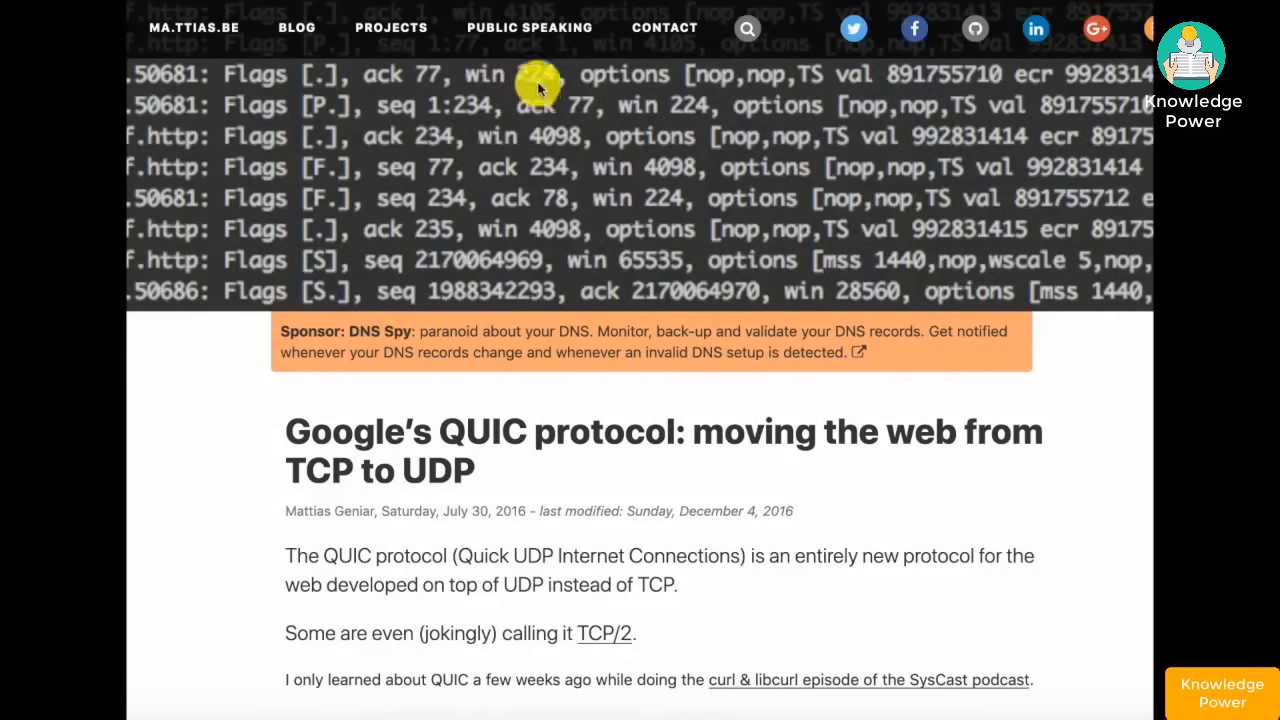
# - Search 'udp port3478' and read the SpeedGuide page identifying it as STUN
pyautogui.press('super+l')
pyautogui.write('udp port')
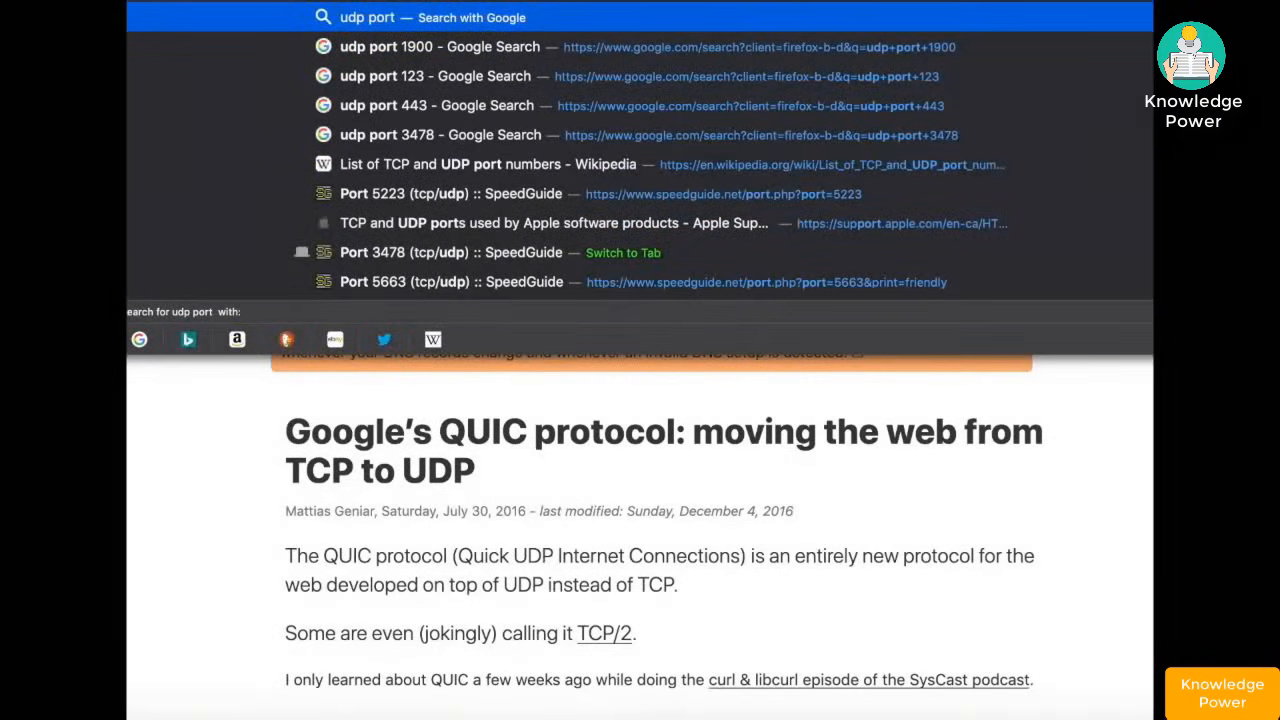
pyautogui.write('3478')
pyautogui.press('Return')
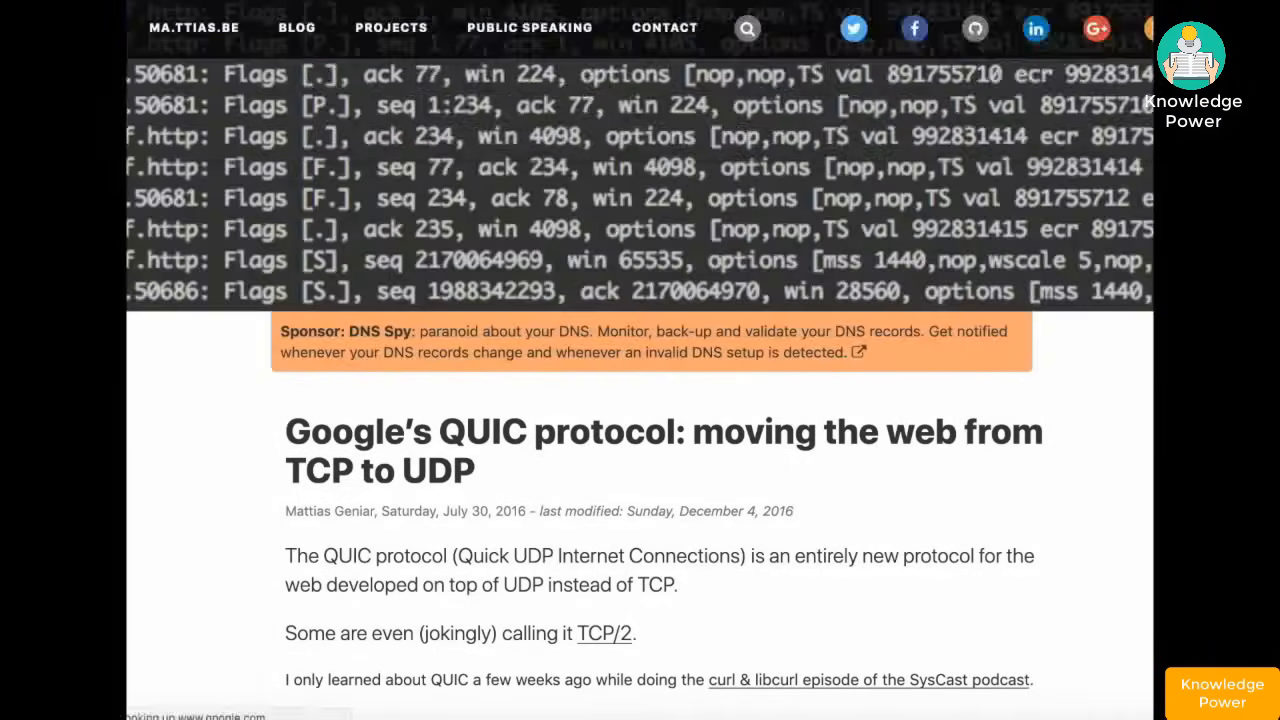
pyautogui.click(491, 177)
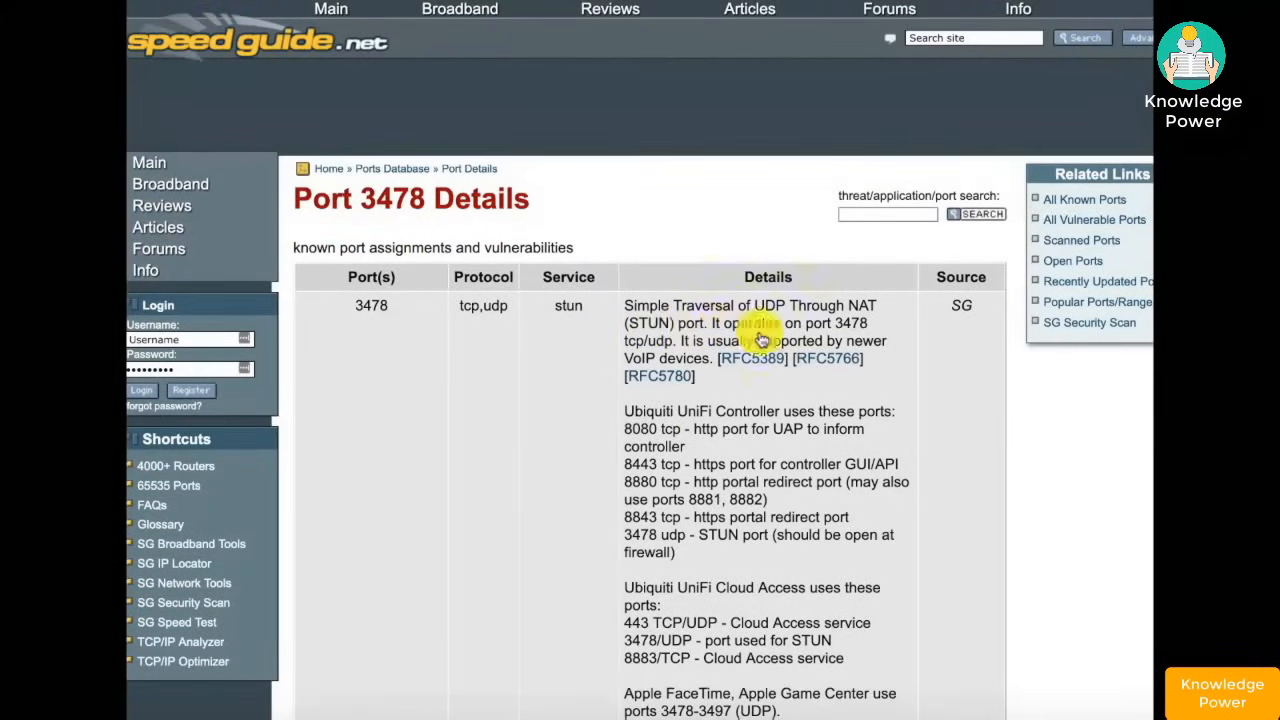
pyautogui.scroll(-3, 757, 430)
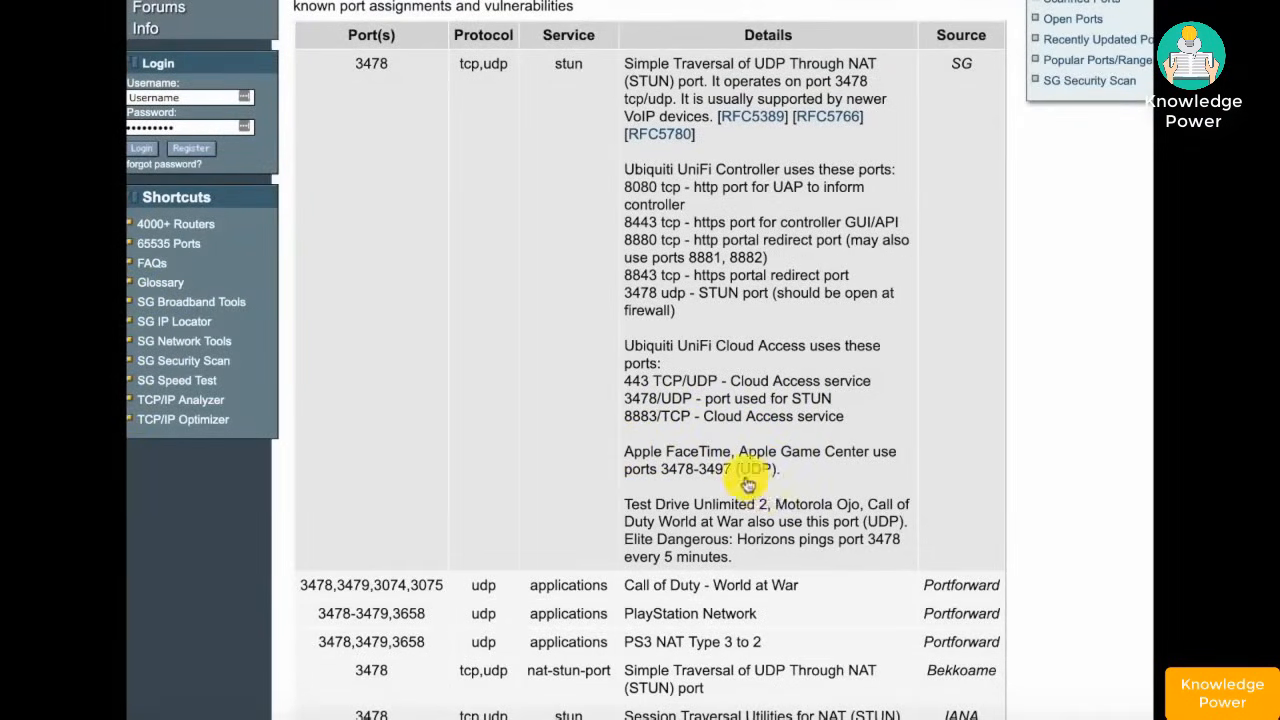
pyautogui.scroll(3, 737, 363)
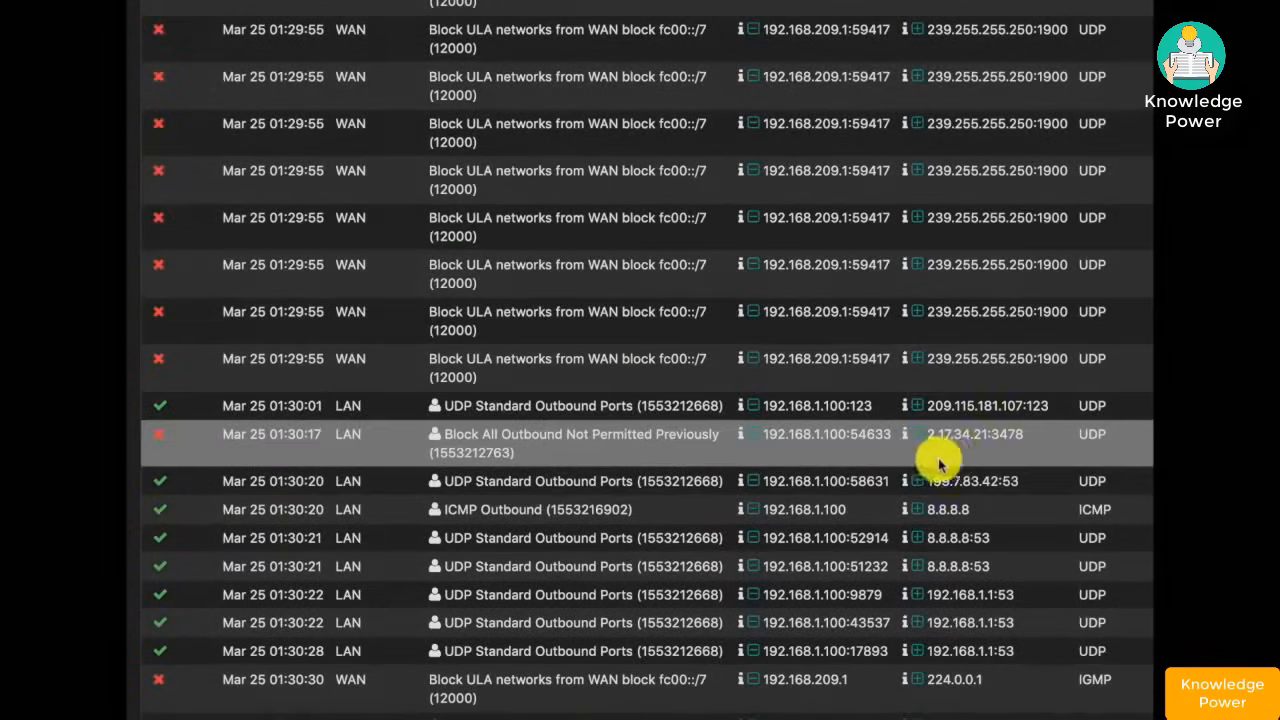
# - Scroll the firewall log back to the top
pyautogui.scroll(1, 951, 443)
pyautogui.scroll(5, 951, 443)
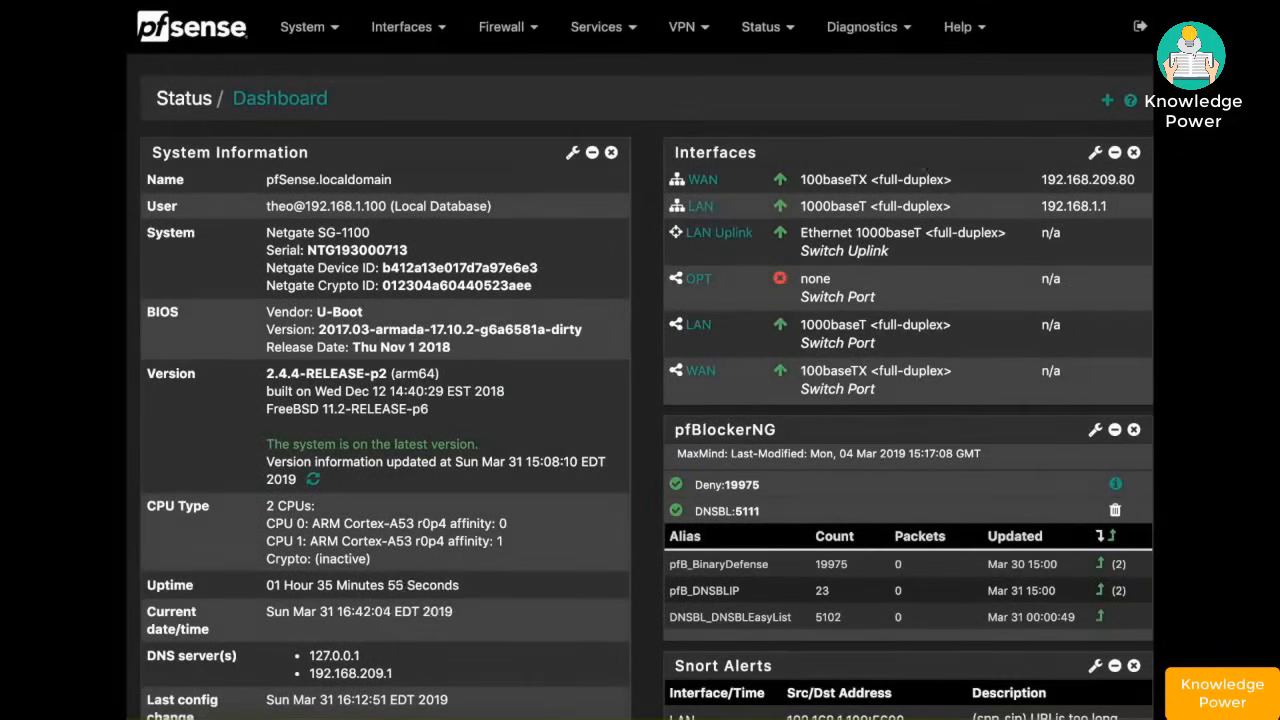
# - Open the LAN rules and check the state counters of the XBox and Block All Outbound rules
pyautogui.click(503, 30)
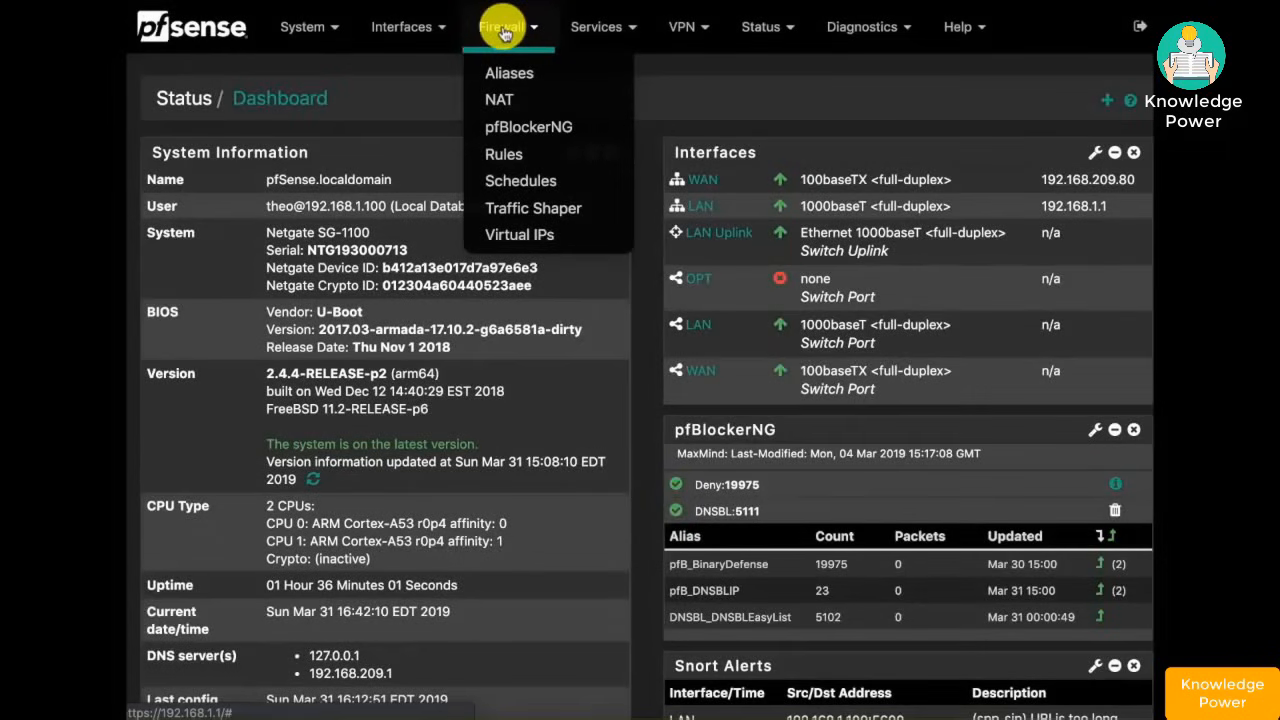
pyautogui.click(512, 153)
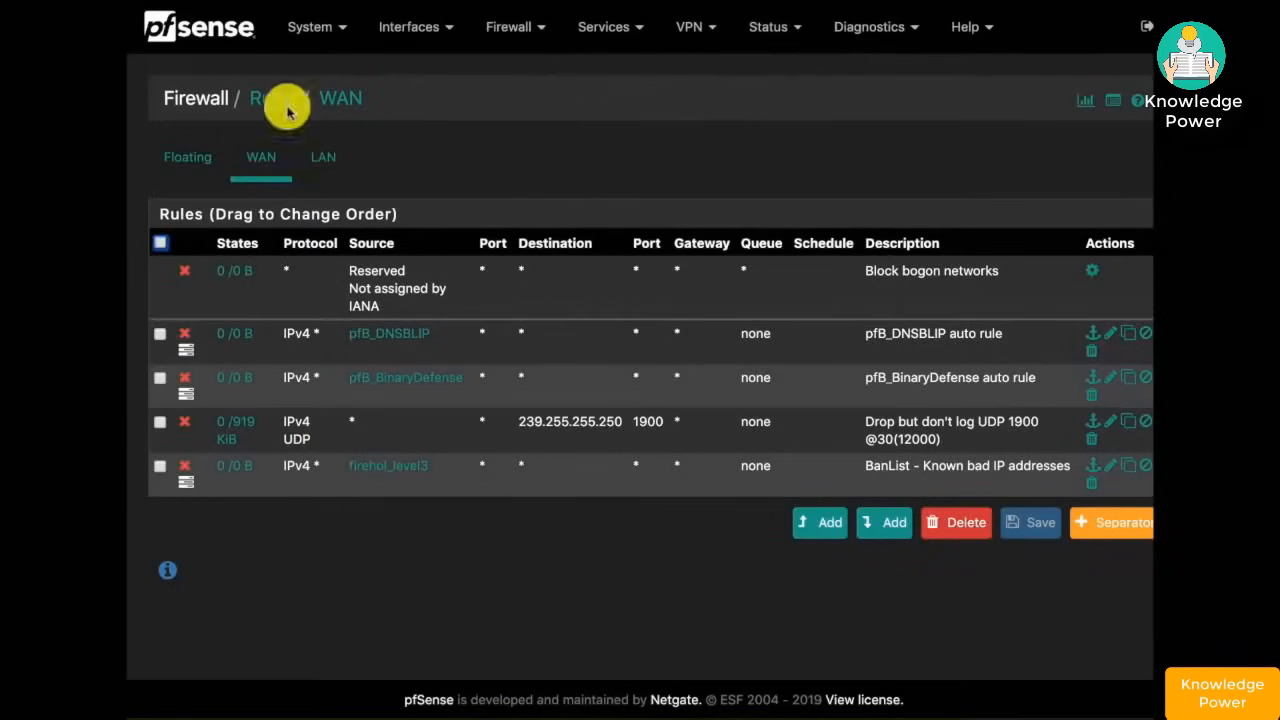
pyautogui.click(330, 170)
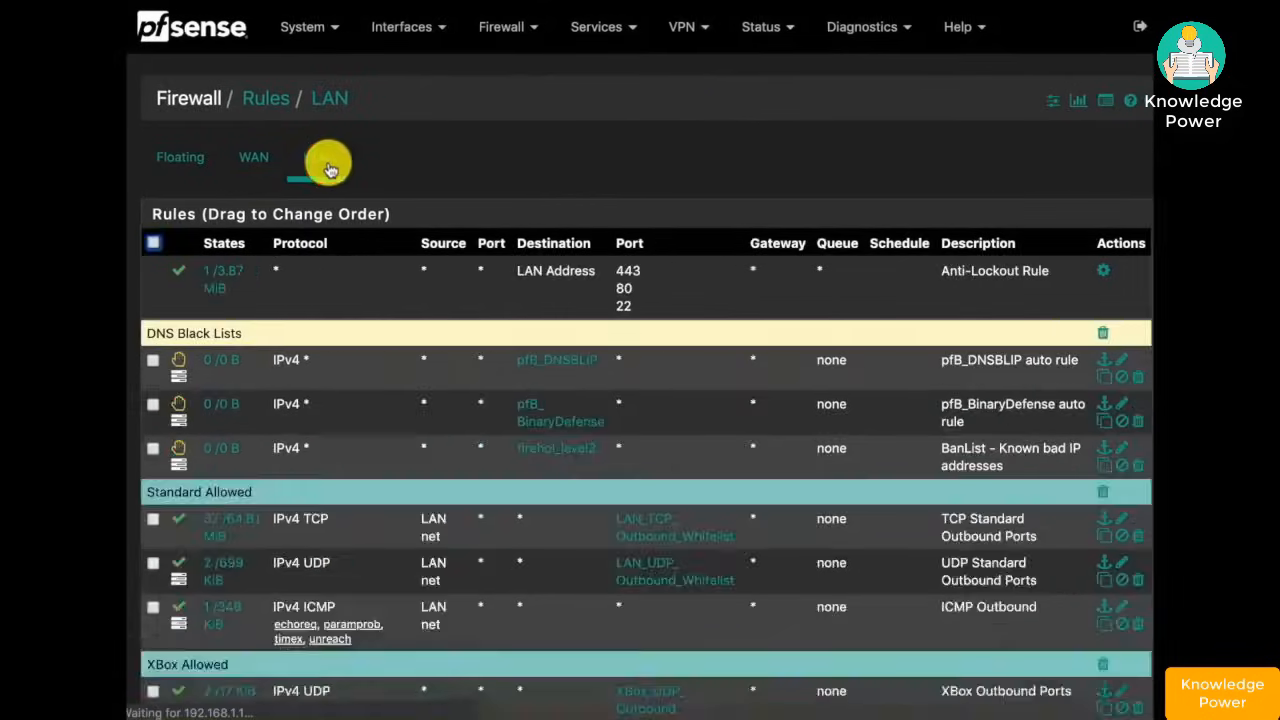
pyautogui.scroll(-3, 241, 577)
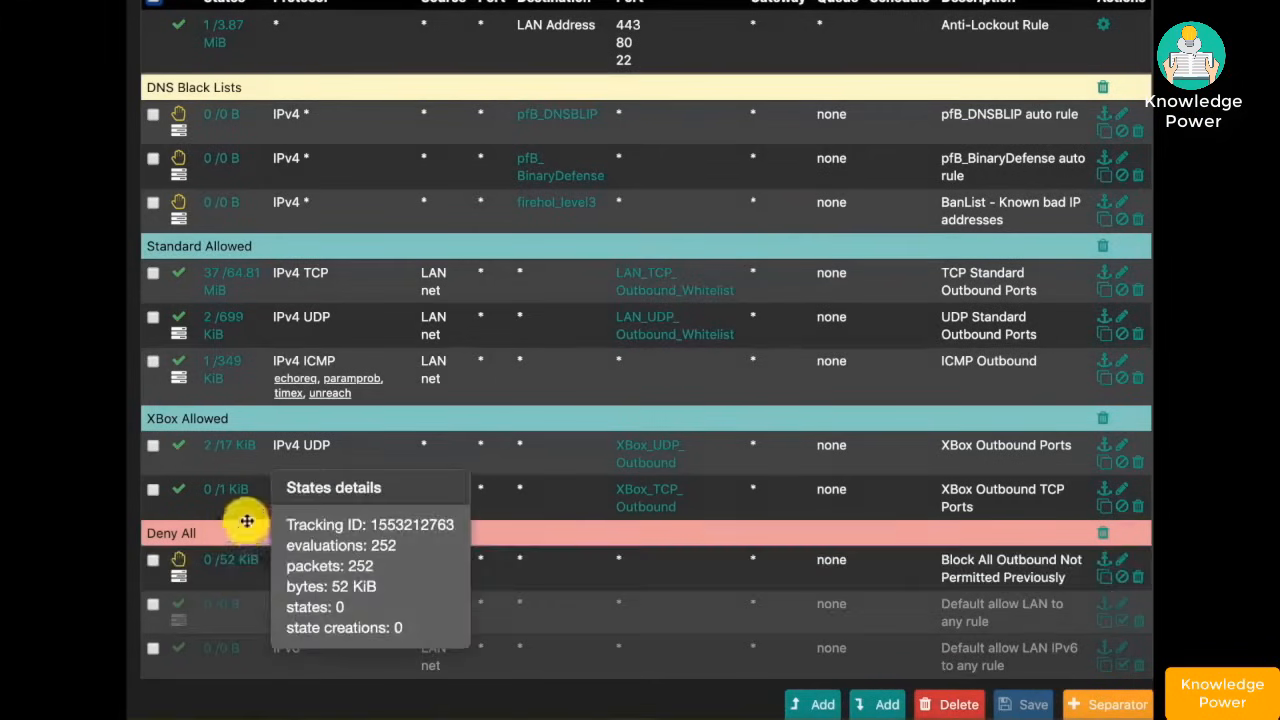
pyautogui.moveTo(243, 460)
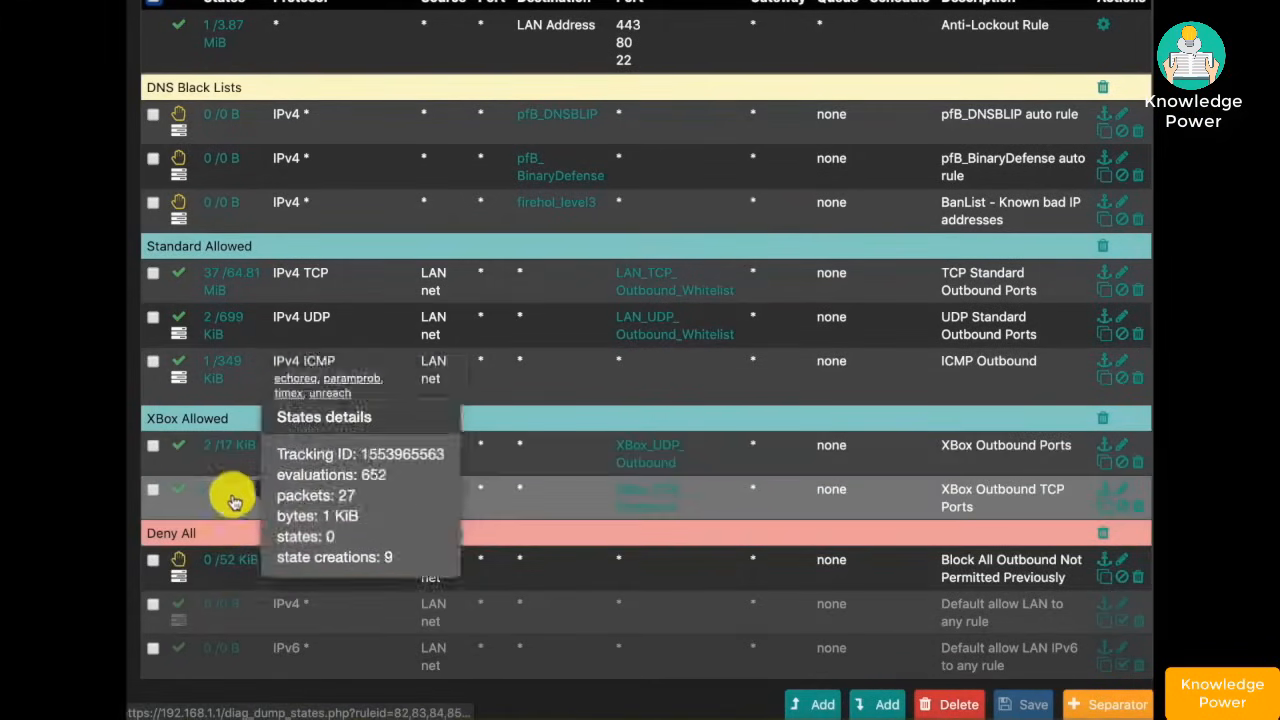
pyautogui.moveTo(235, 566)
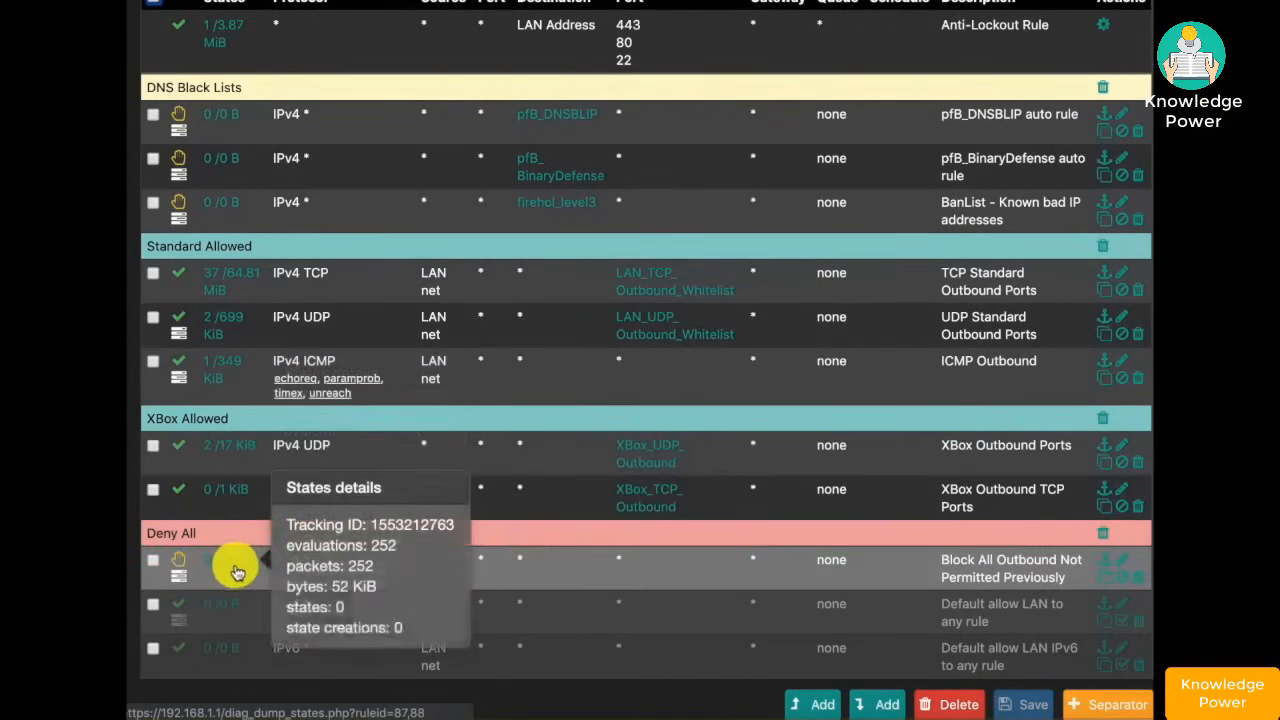
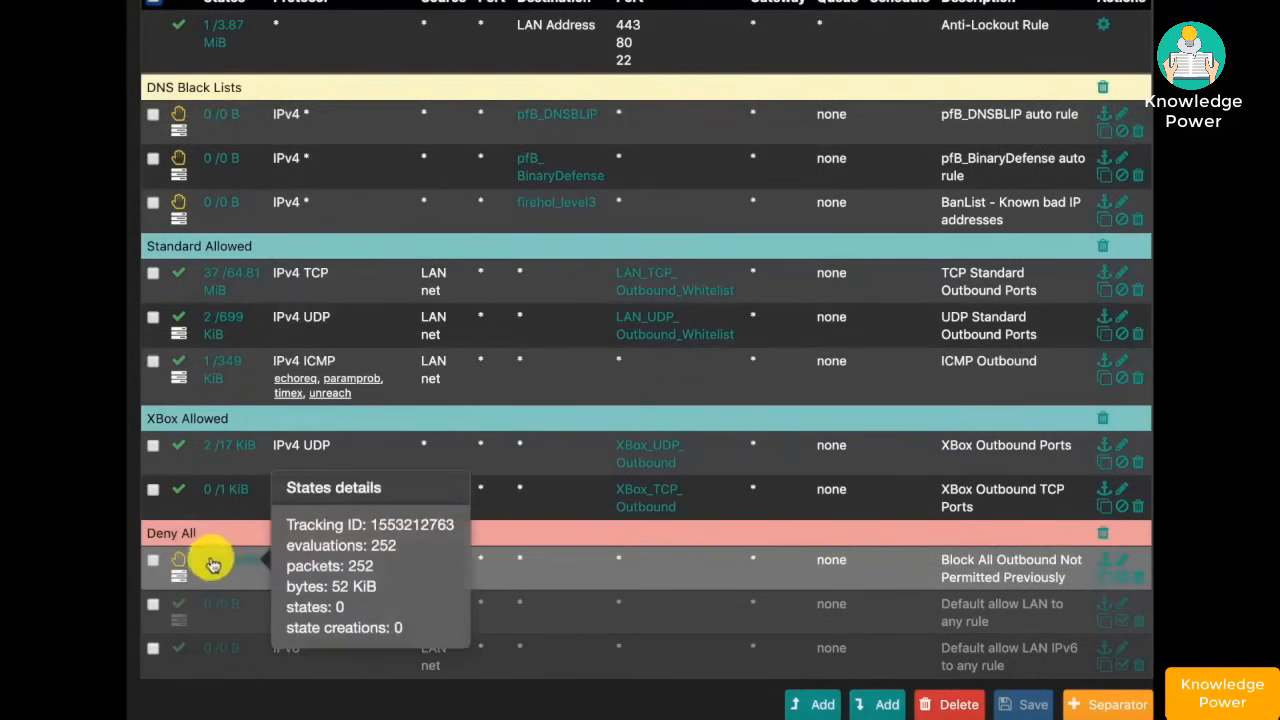
# - Leave the example rules page and return to the pfSense Status / Dashboard
pyautogui.moveTo(659, 452)
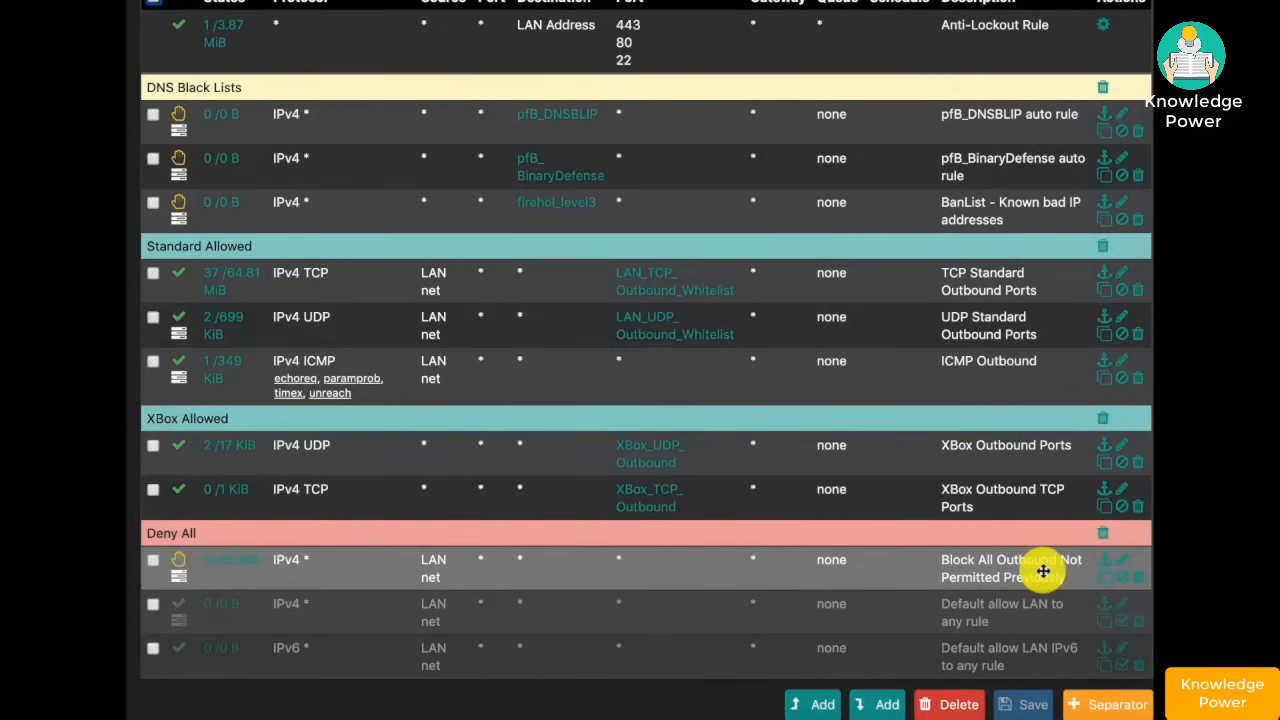
pyautogui.scroll(5, 663, 449)
pyautogui.click(251, 160)
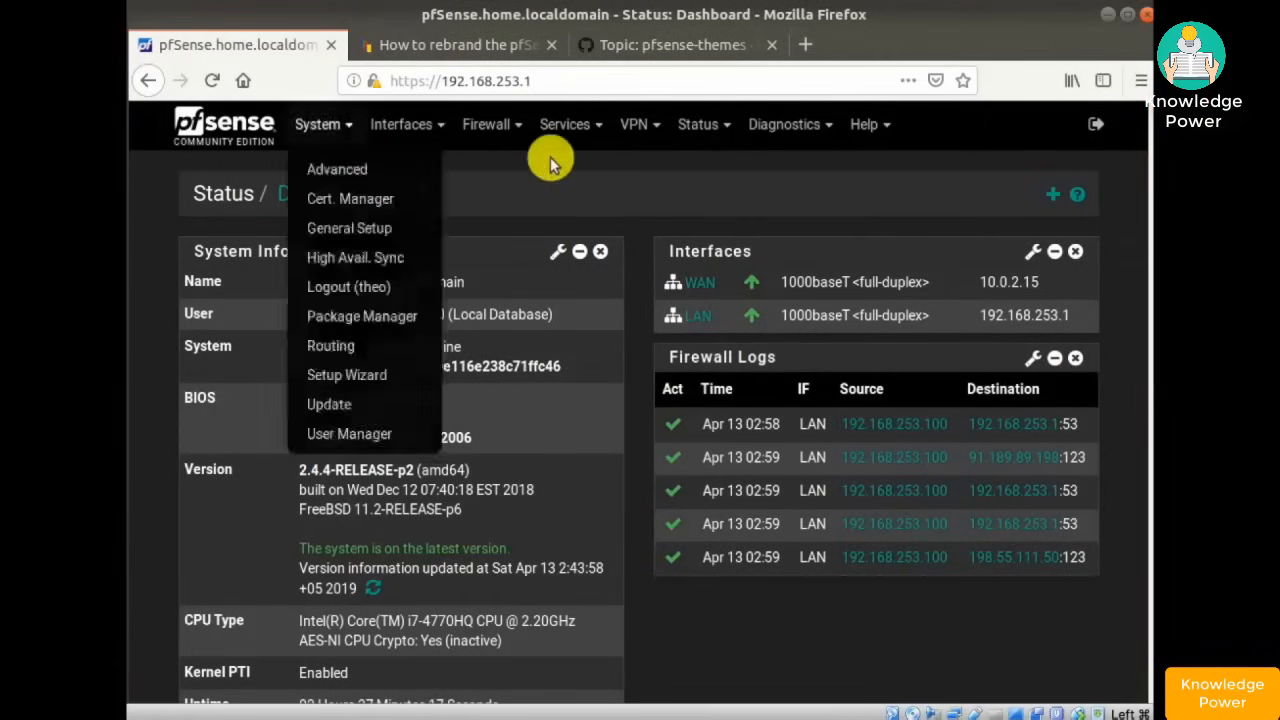
# - Go to Firewall > Rules > LAN and review the TCP, UDP, ICMP allow and reject rules
pyautogui.click(487, 126)
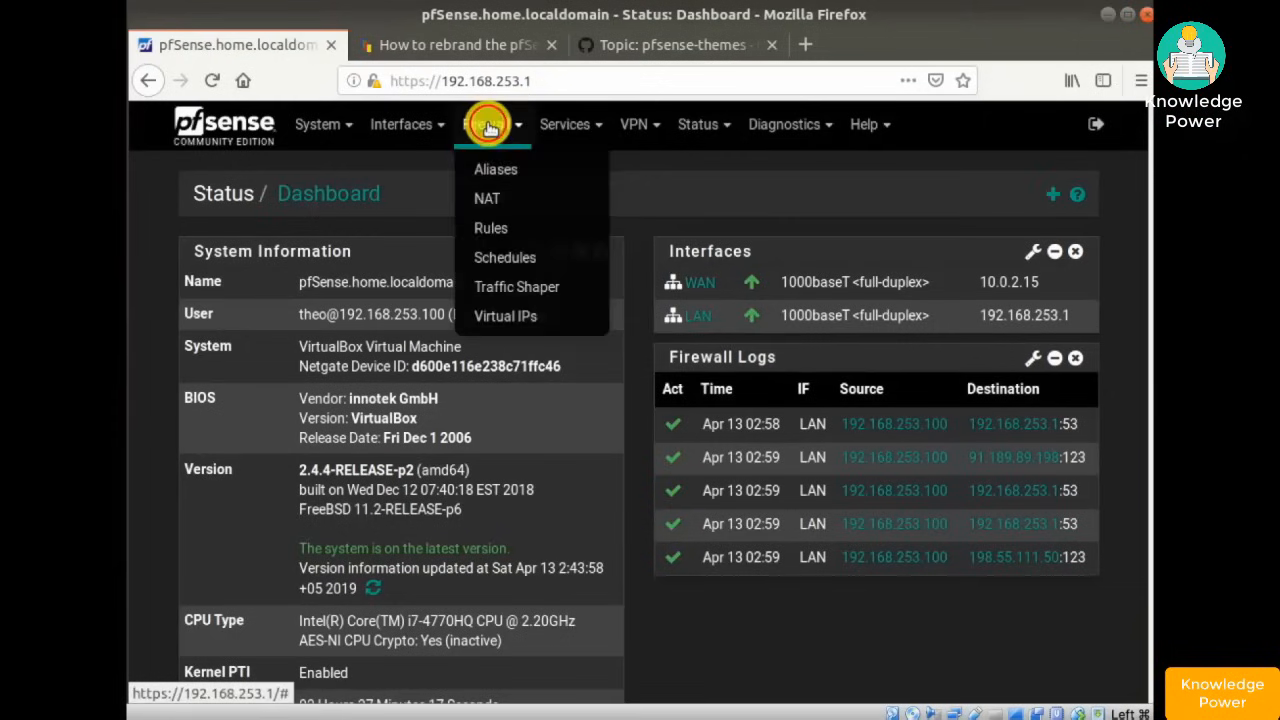
pyautogui.click(491, 229)
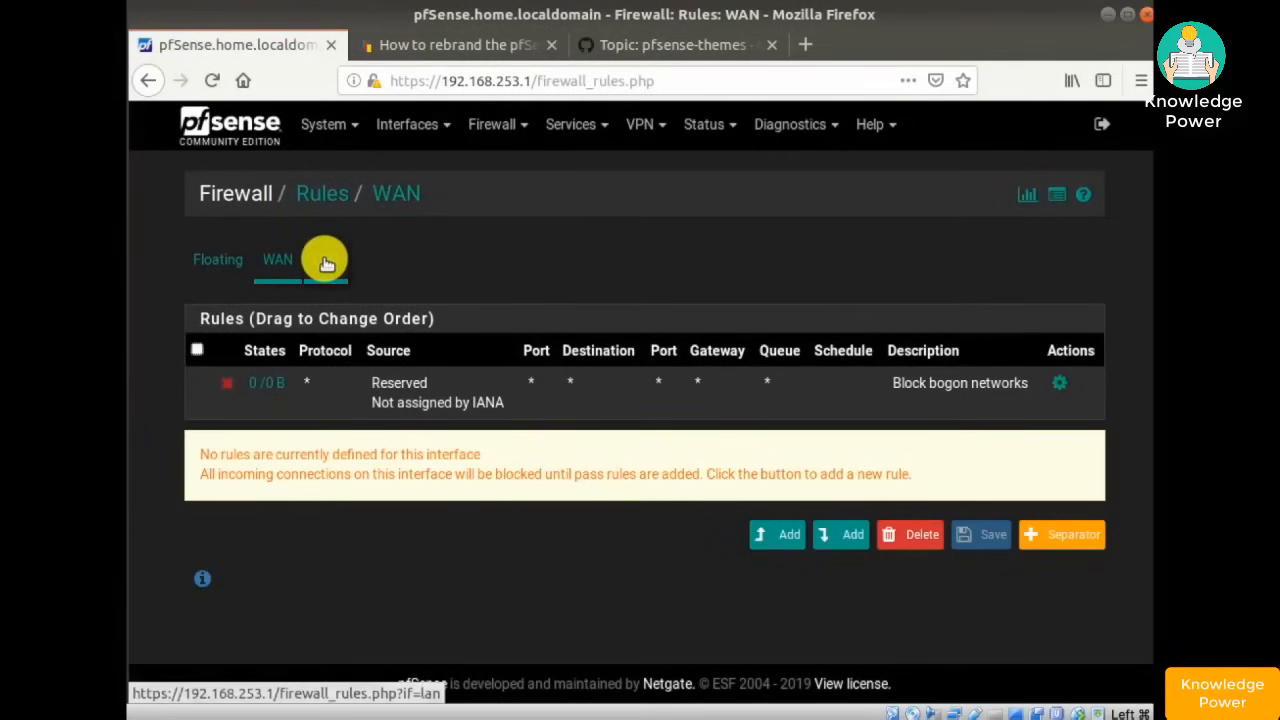
pyautogui.click(325, 259)
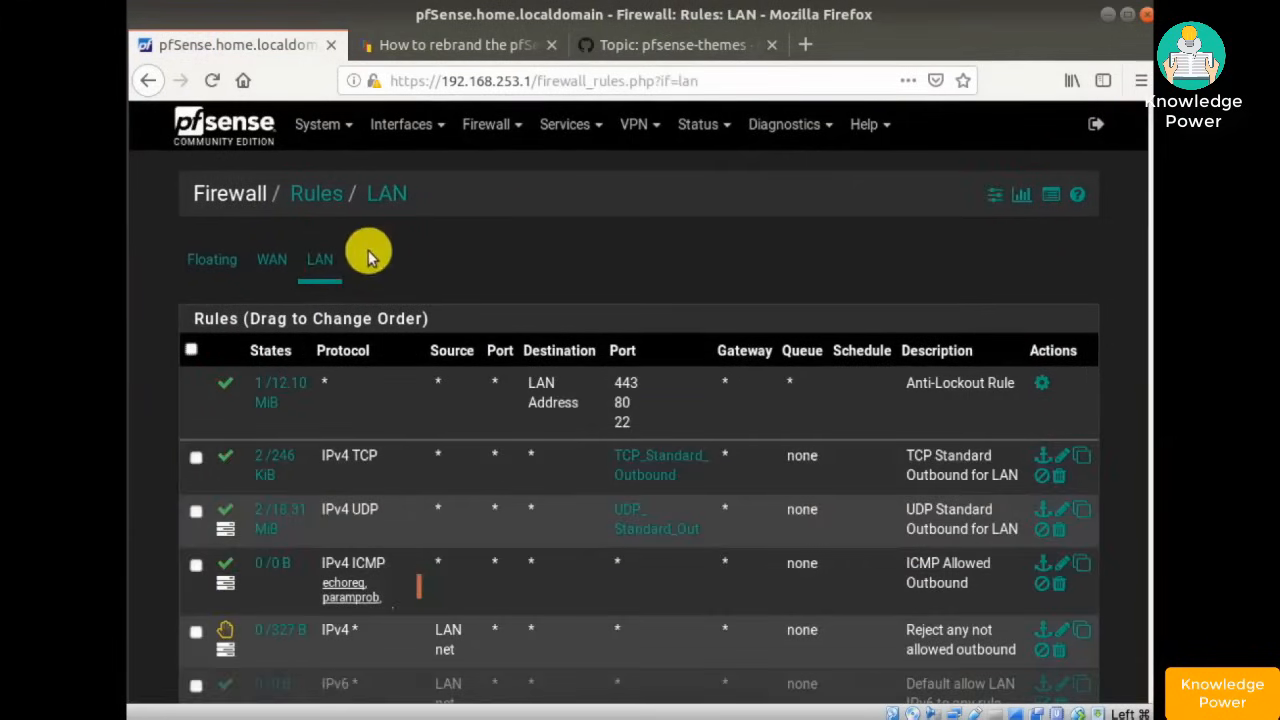
pyautogui.scroll(-2, 371, 290)
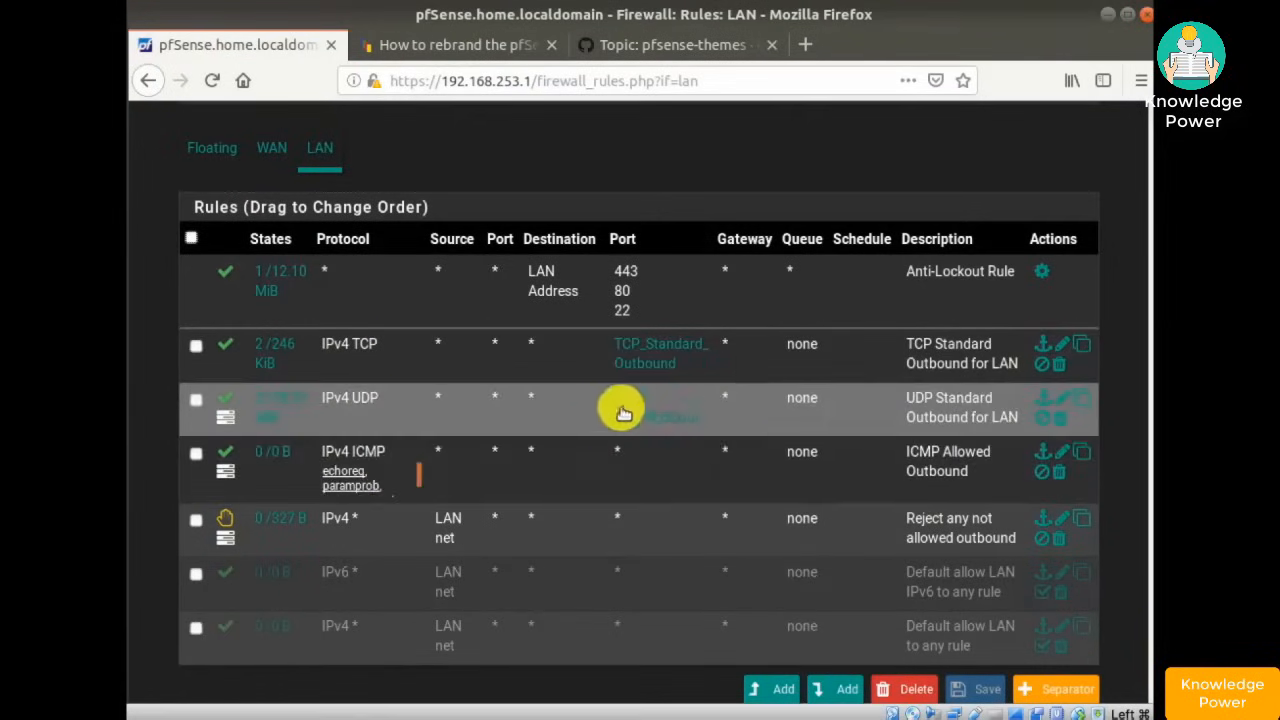
pyautogui.moveTo(636, 402)
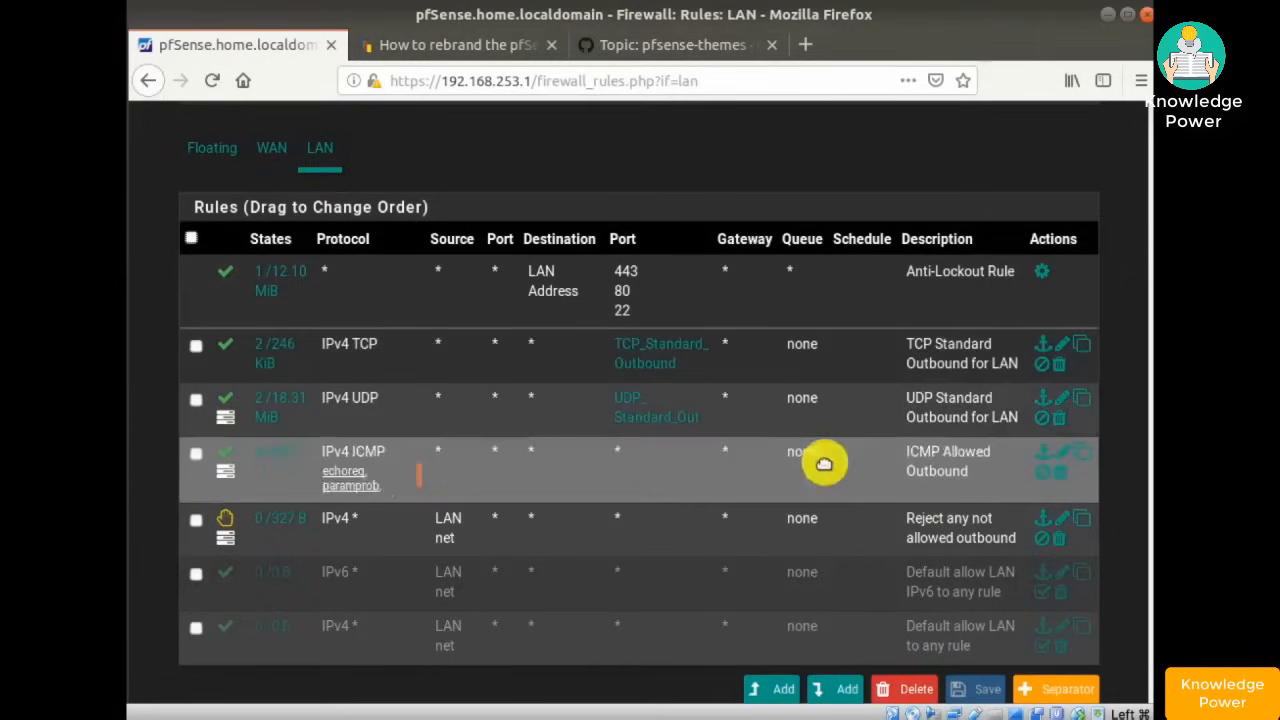
pyautogui.scroll(-2, 897, 457)
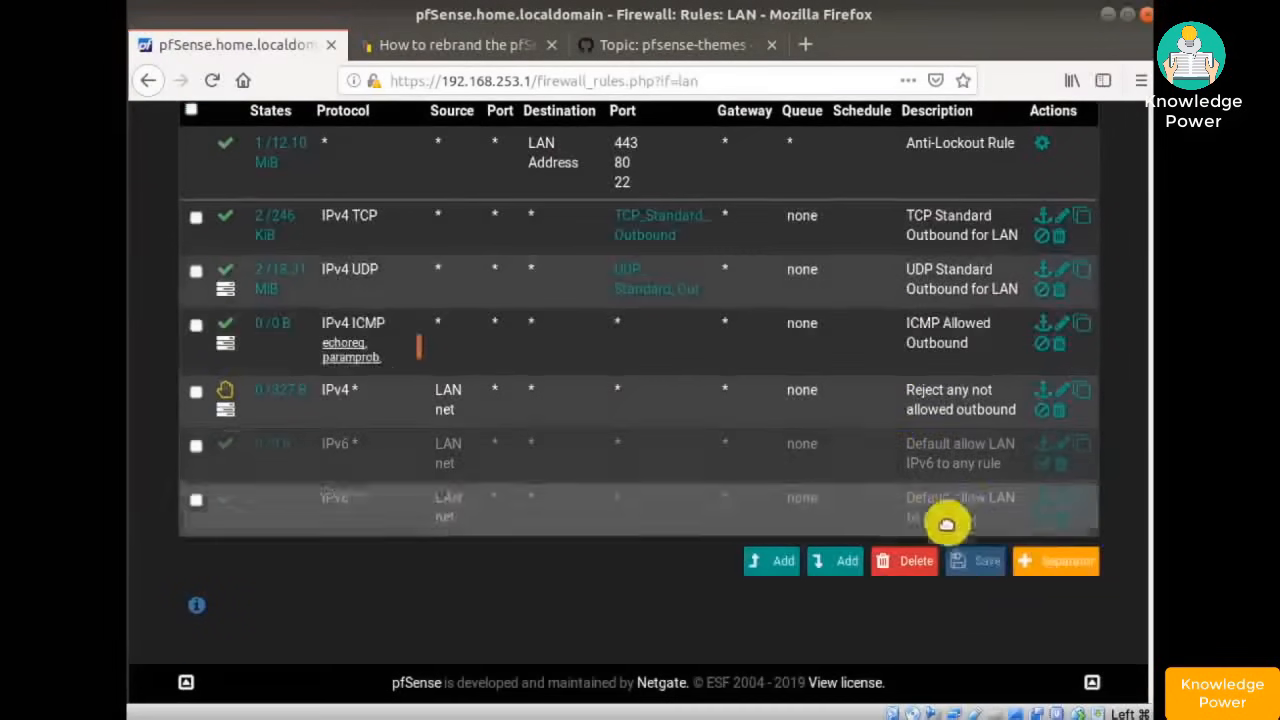
# - Add a teal 'Standard Outbound - TCP, UDP, ICMP' separator and drag it above the TCP rule
pyautogui.click(1030, 567)
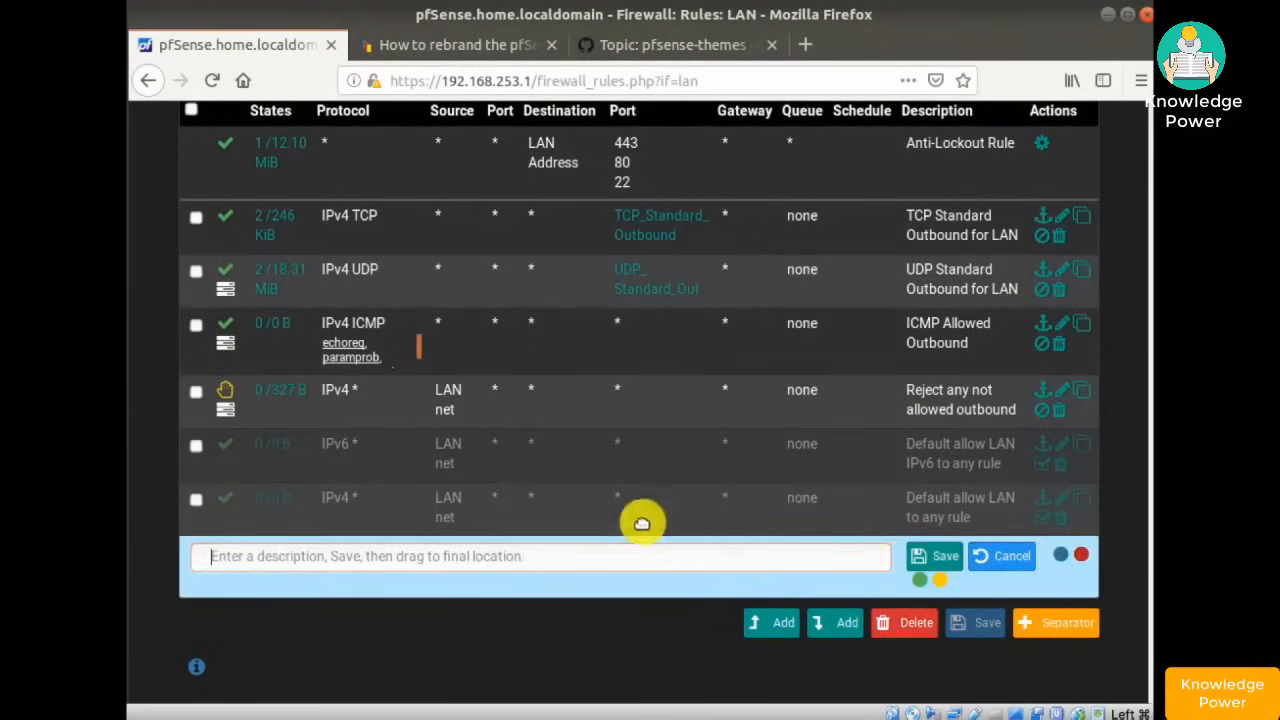
pyautogui.click(540, 560)
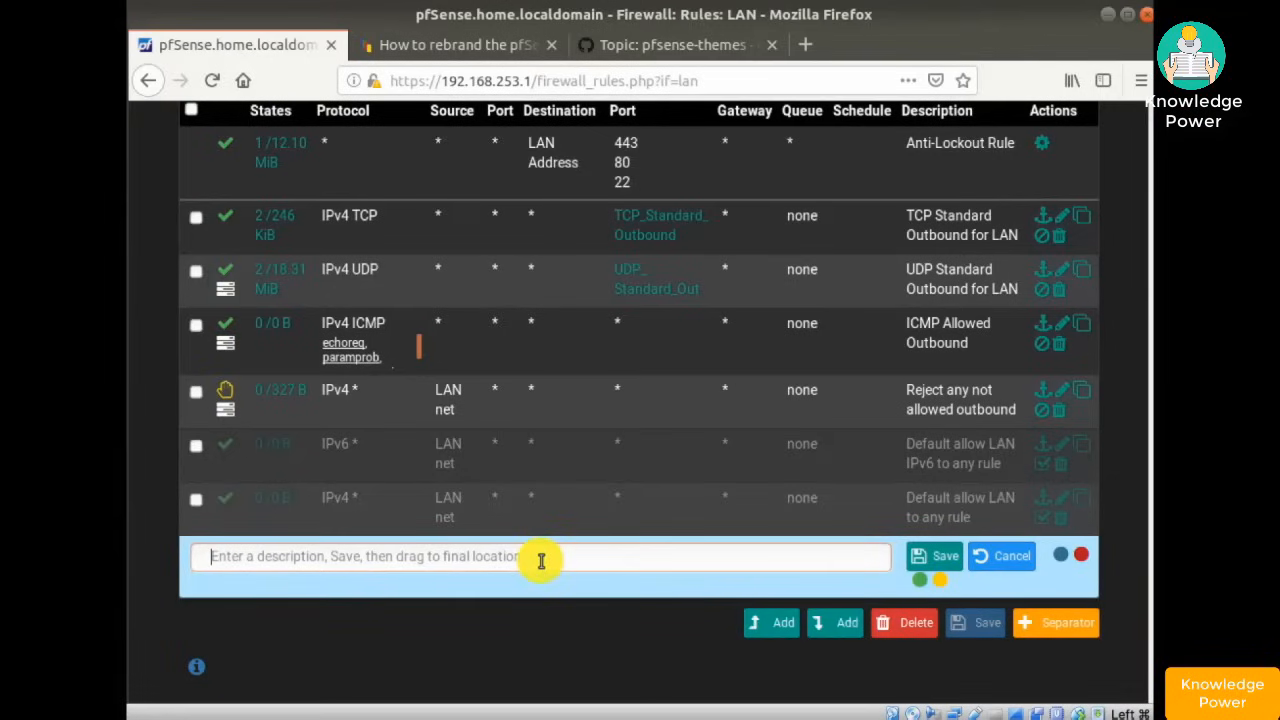
pyautogui.write('Standard Outbound - TCP, UDP, ICMP')
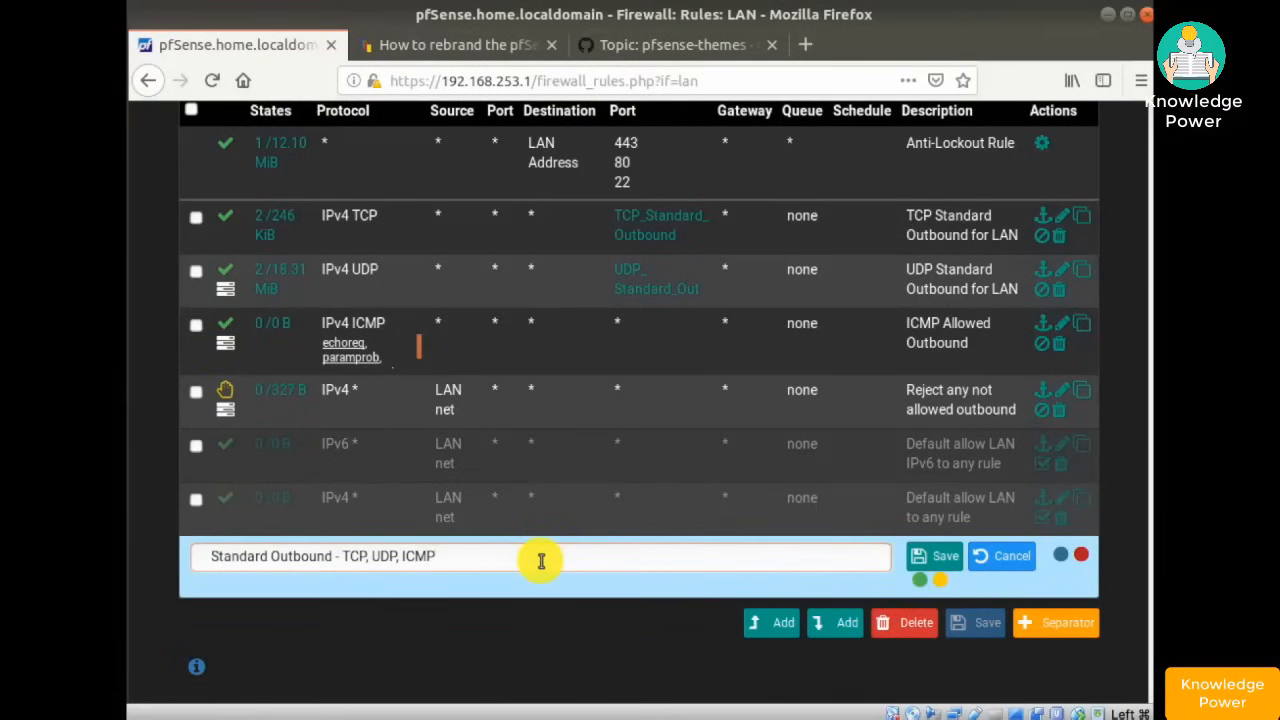
pyautogui.click(917, 576)
pyautogui.click(929, 553)
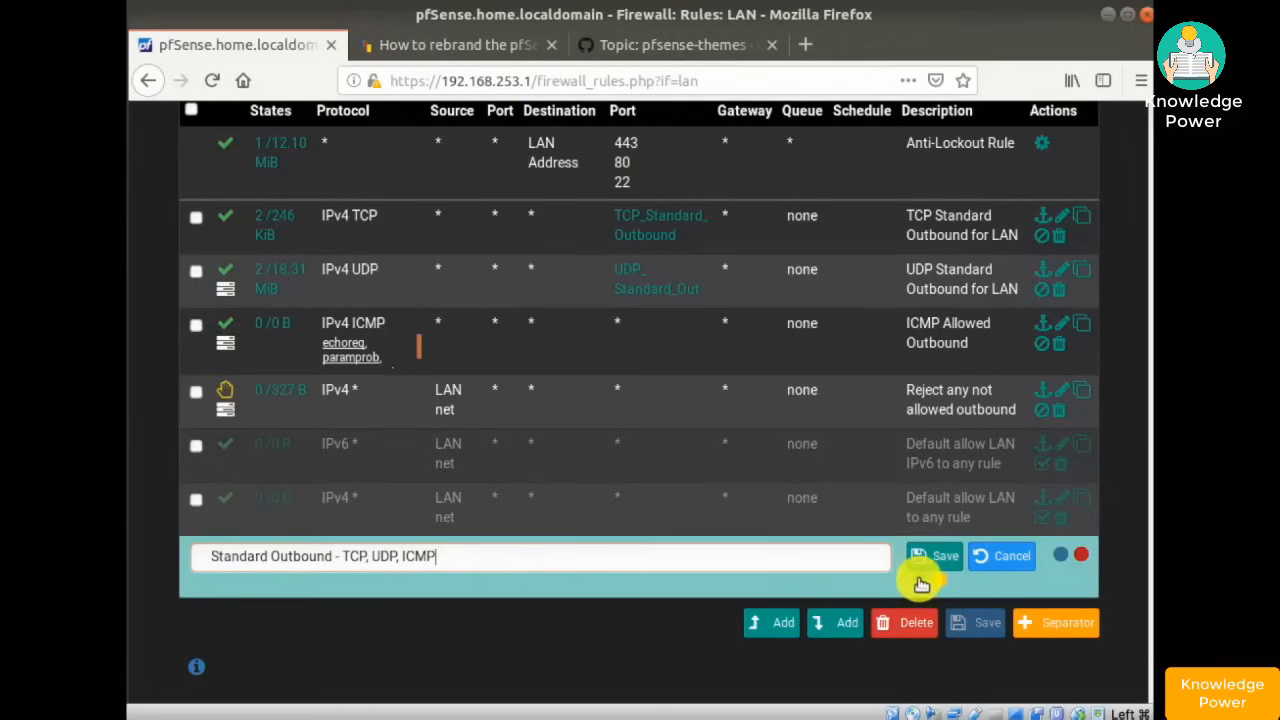
pyautogui.click(932, 560)
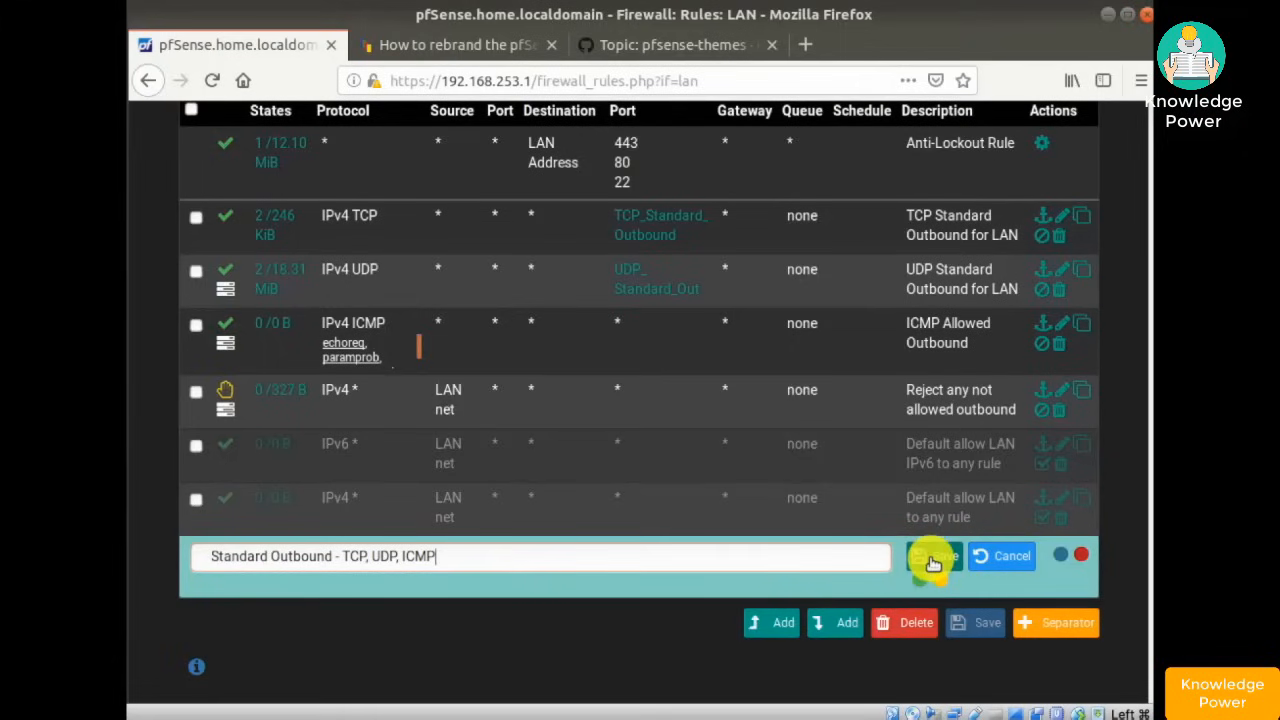
pyautogui.click(932, 560)
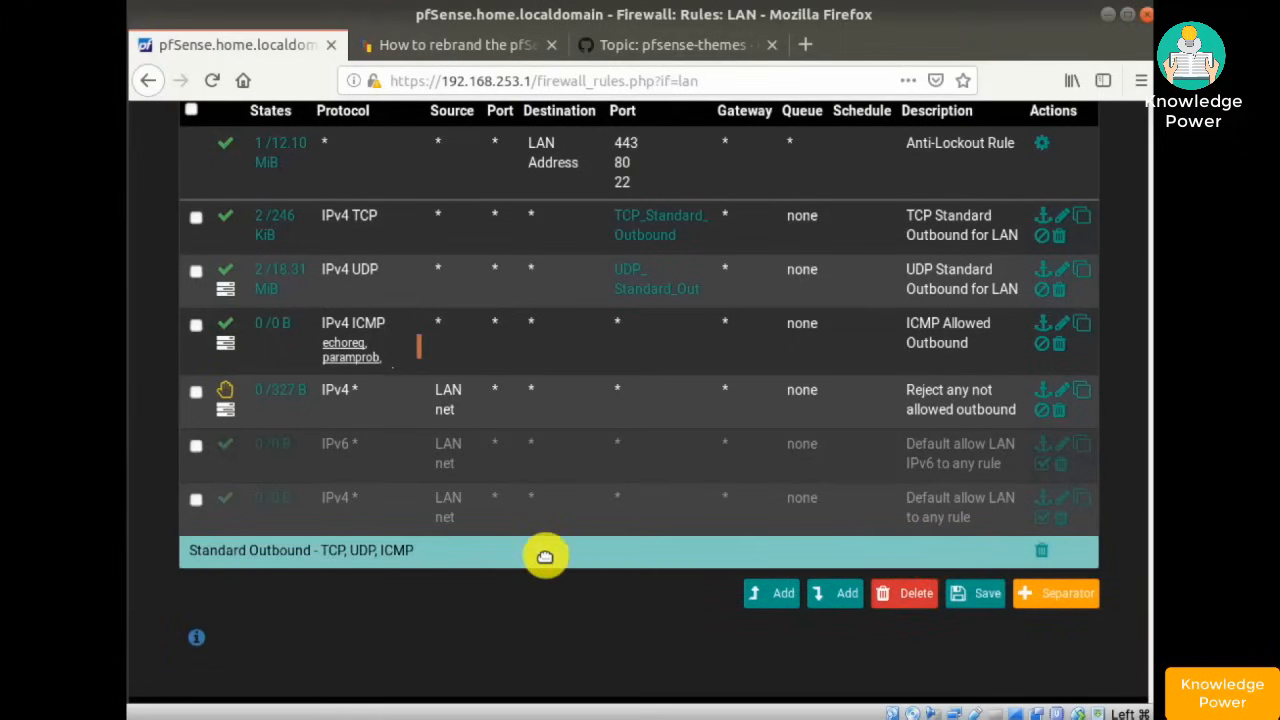
pyautogui.moveTo(545, 556); pyautogui.dragTo(519, 215)
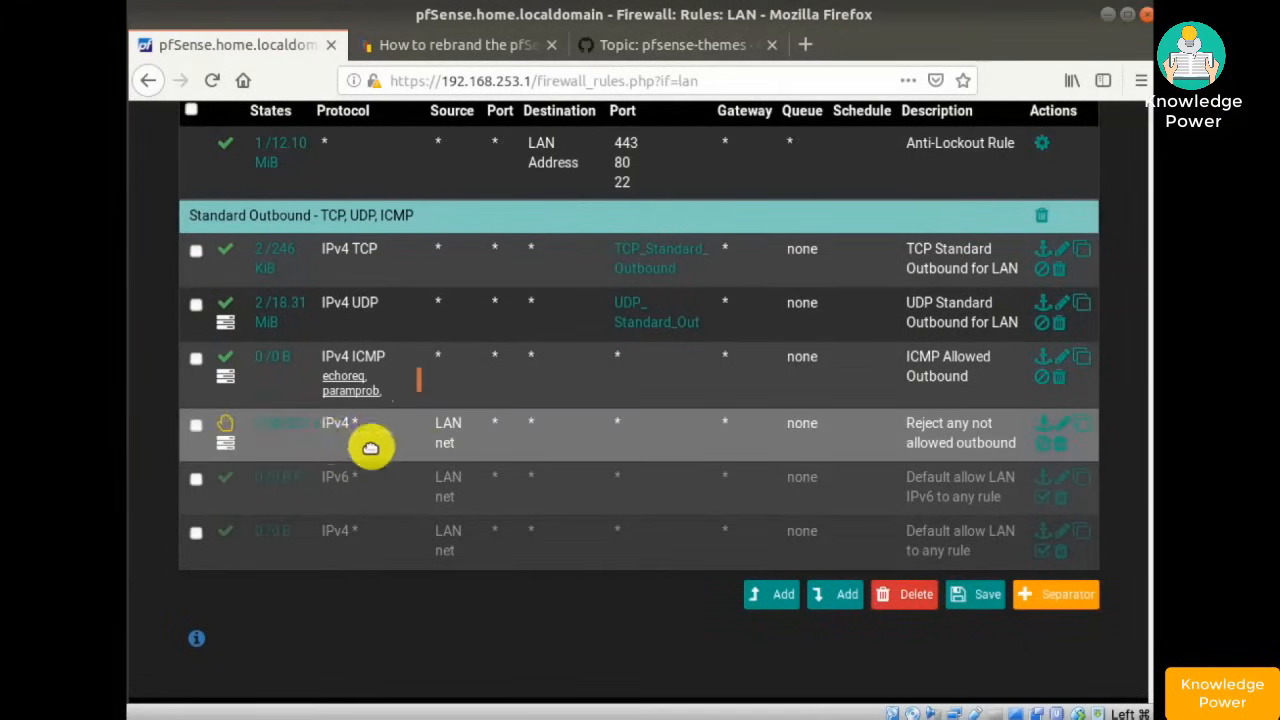
# - Add a red 'Deny any not allowed above' separator and drag it above the Reject rule
pyautogui.click(1060, 595)
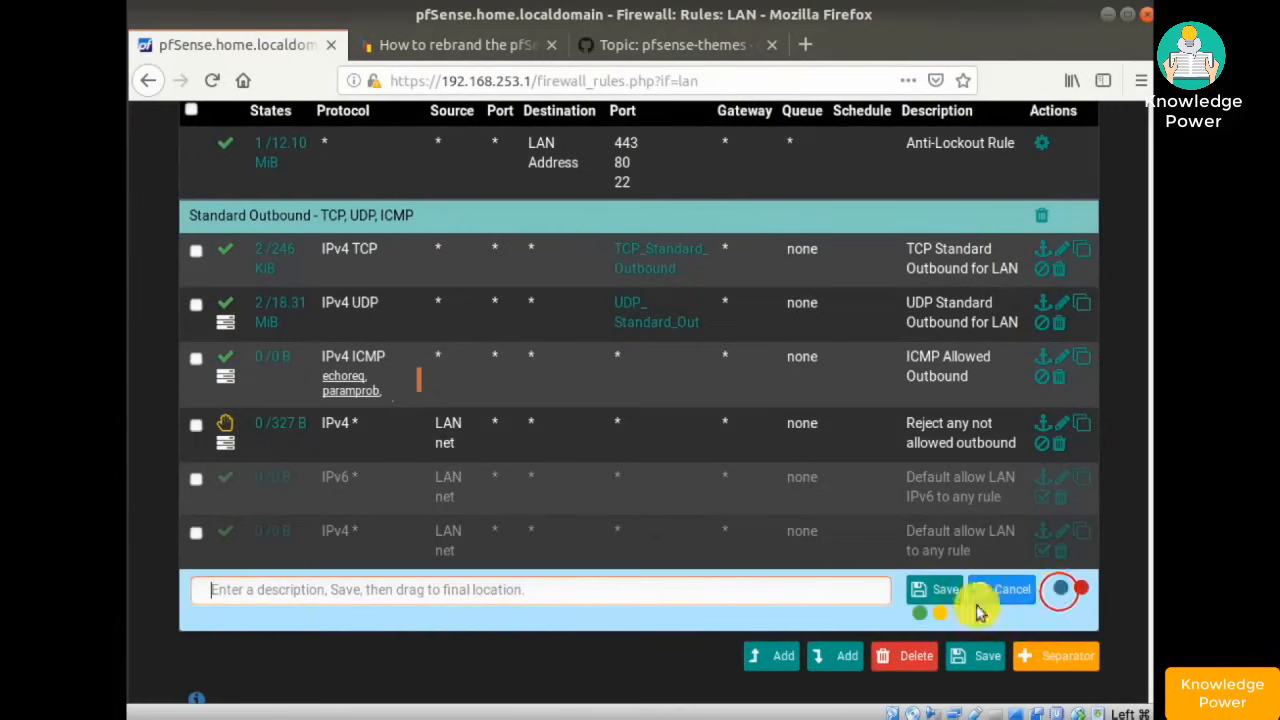
pyautogui.click(658, 591)
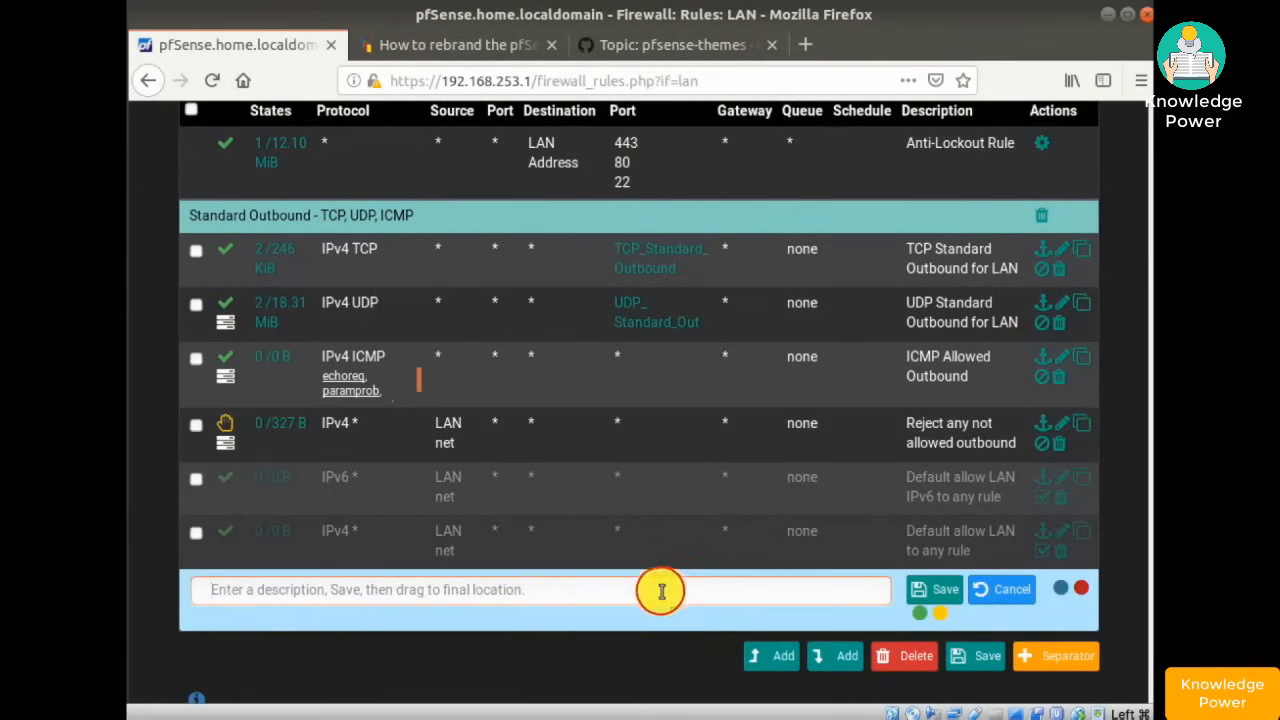
pyautogui.write('Deny any not allowed above')
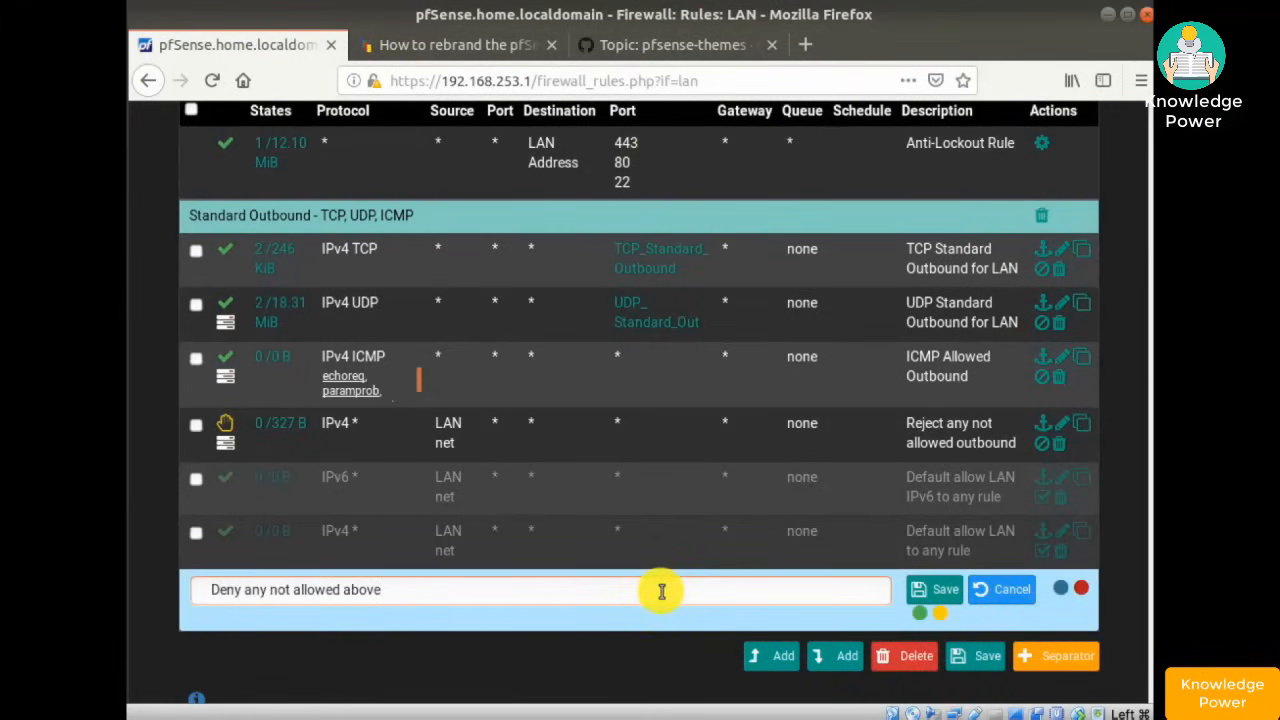
pyautogui.click(1078, 590)
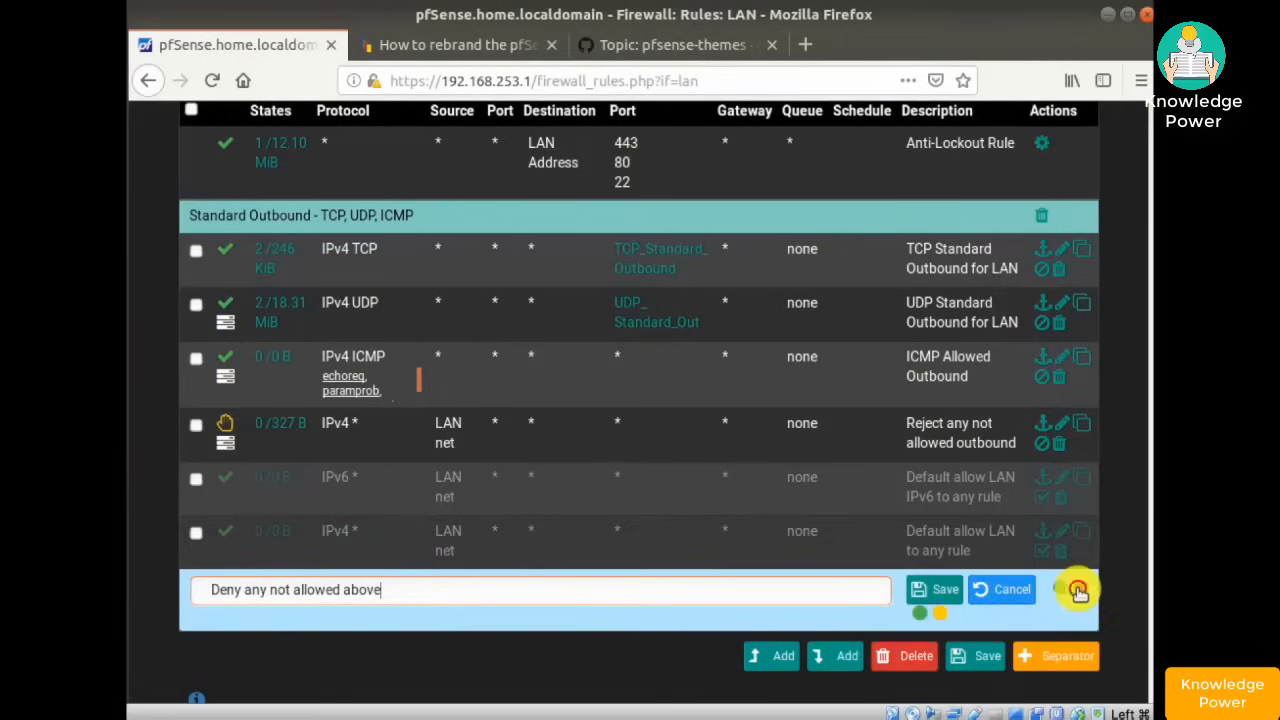
pyautogui.click(930, 589)
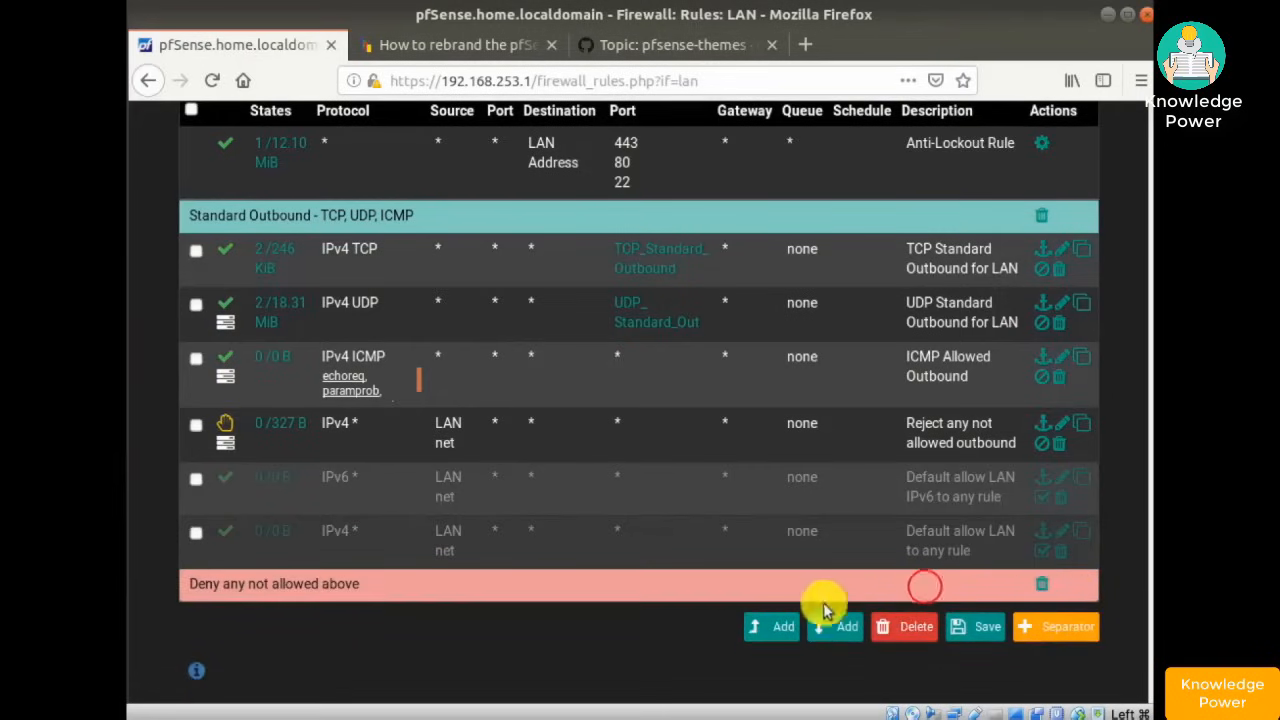
pyautogui.moveTo(731, 587); pyautogui.dragTo(730, 414)
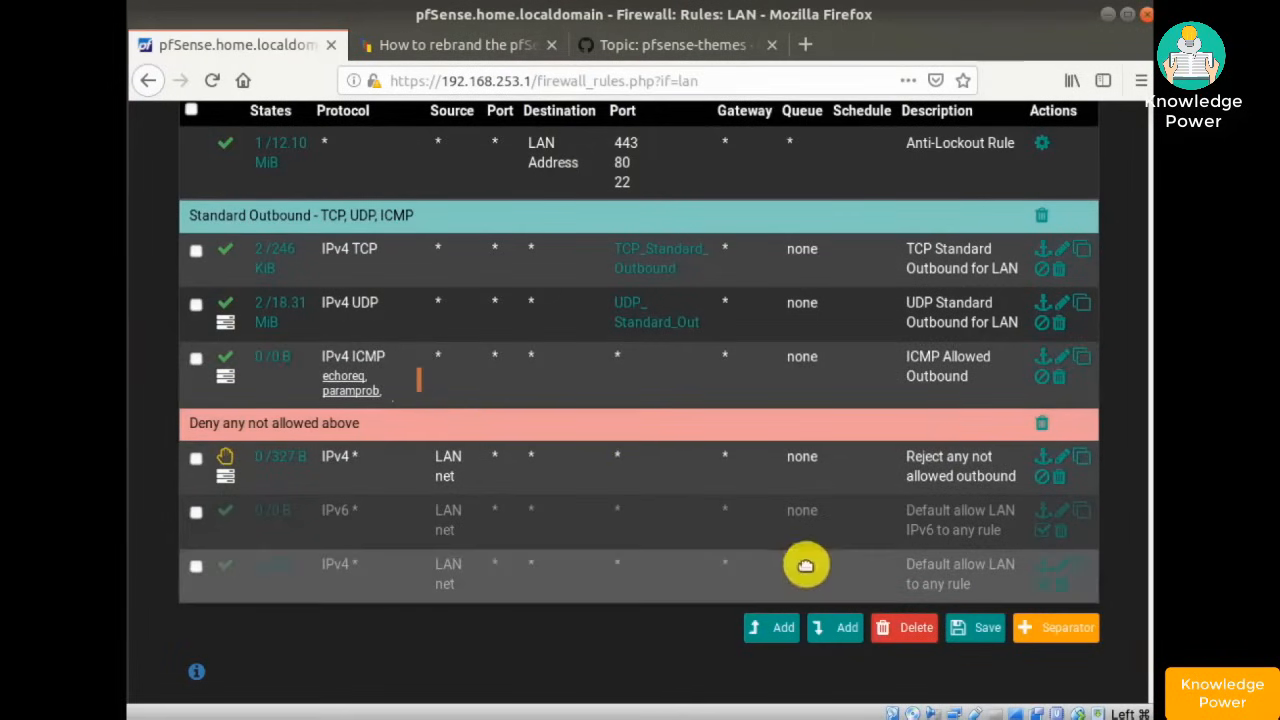
# - Save the LAN rule order with both separators and apply the firewall changes
pyautogui.click(975, 630)
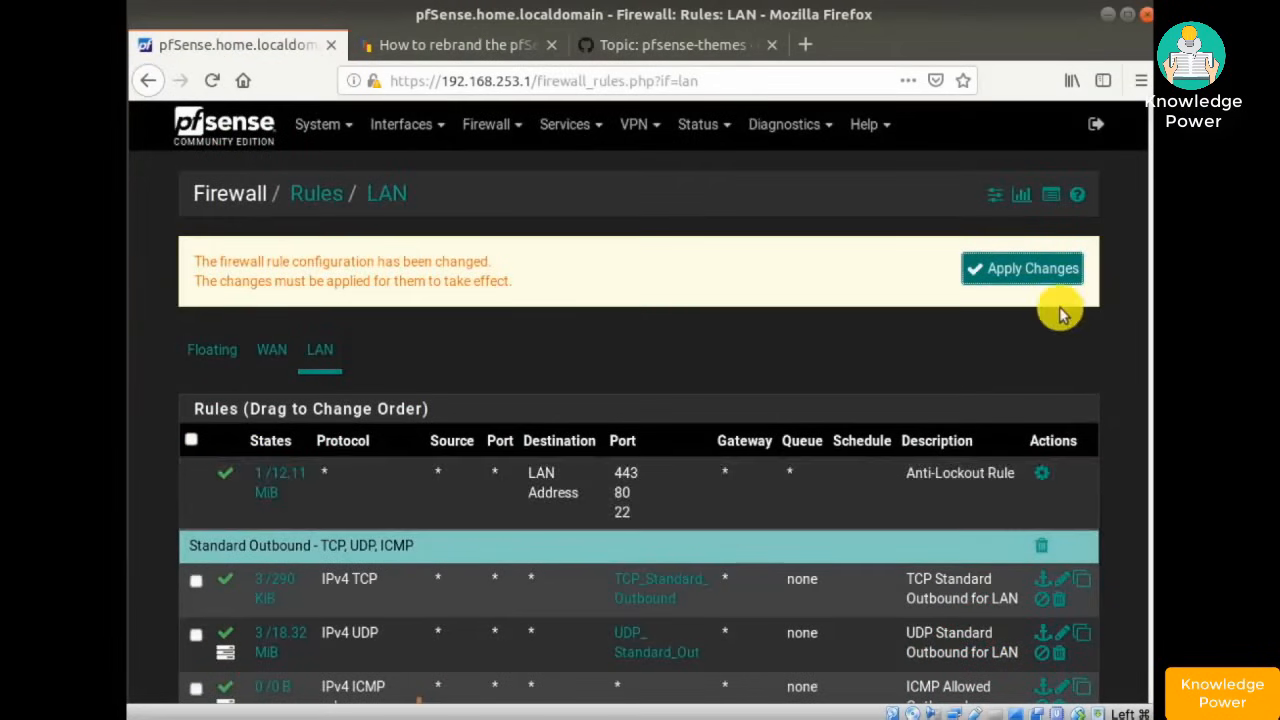
pyautogui.click(1020, 267)
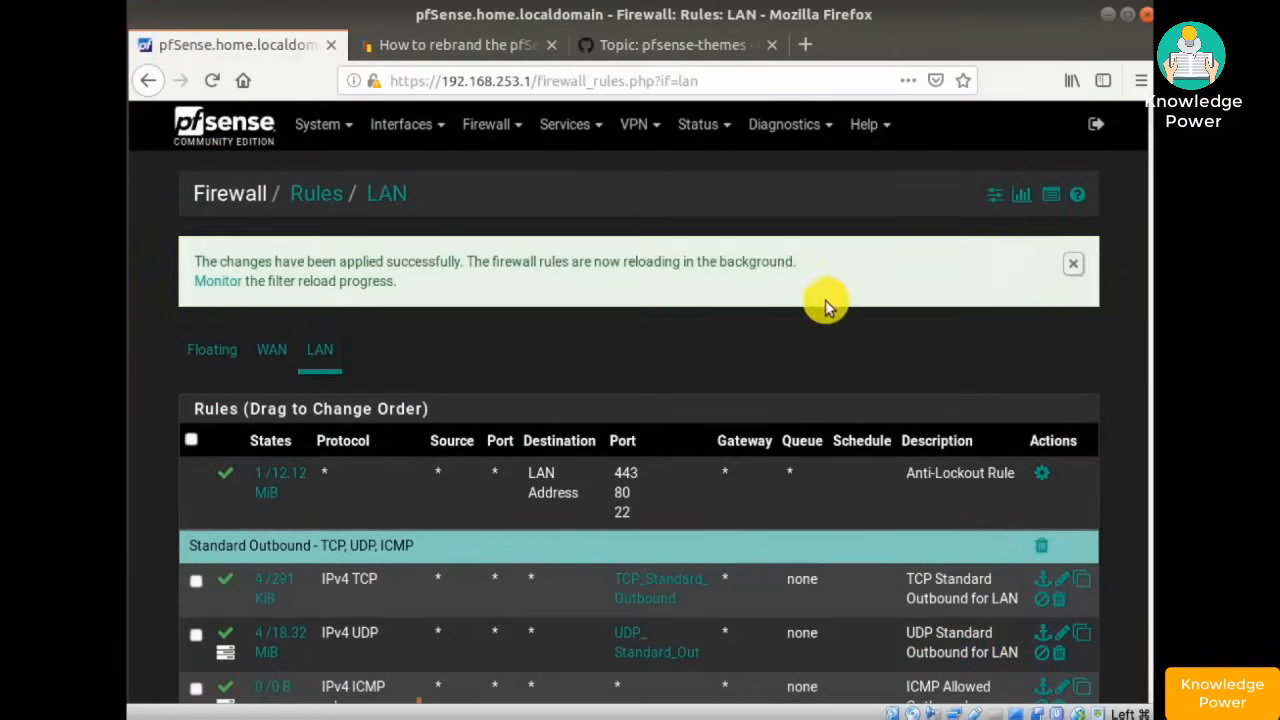
pyautogui.scroll(-5, 816, 305)
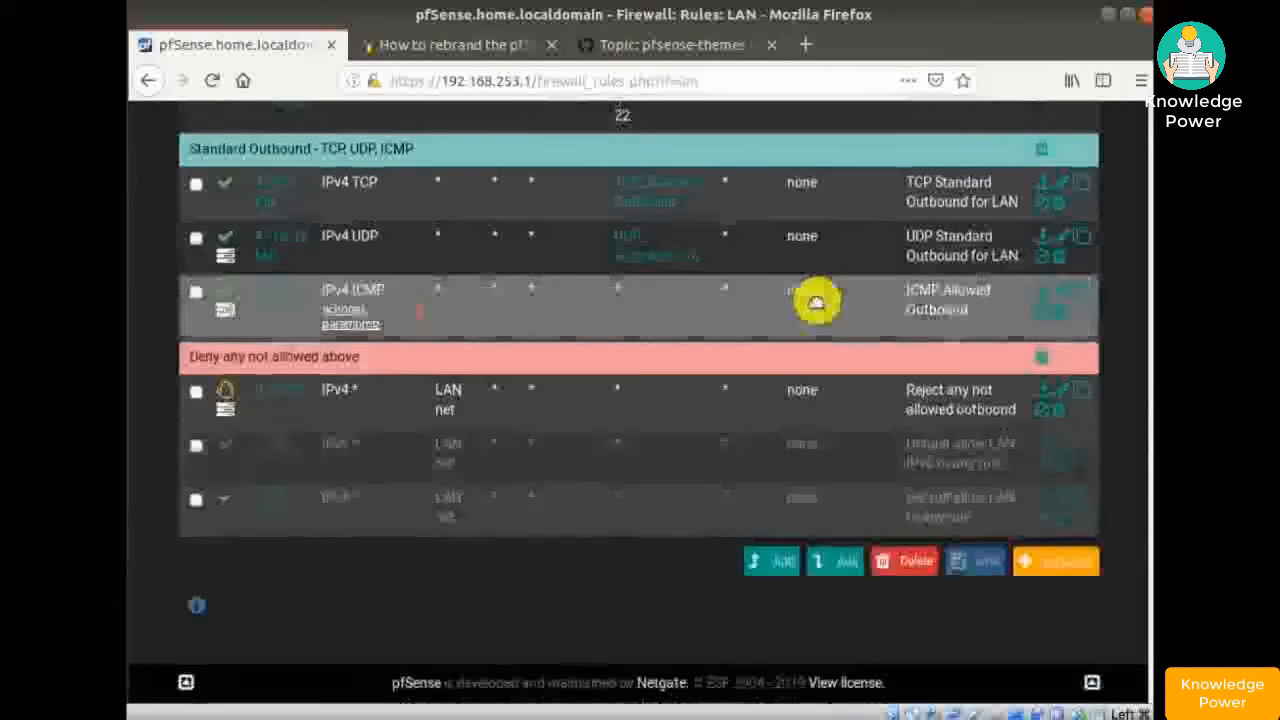
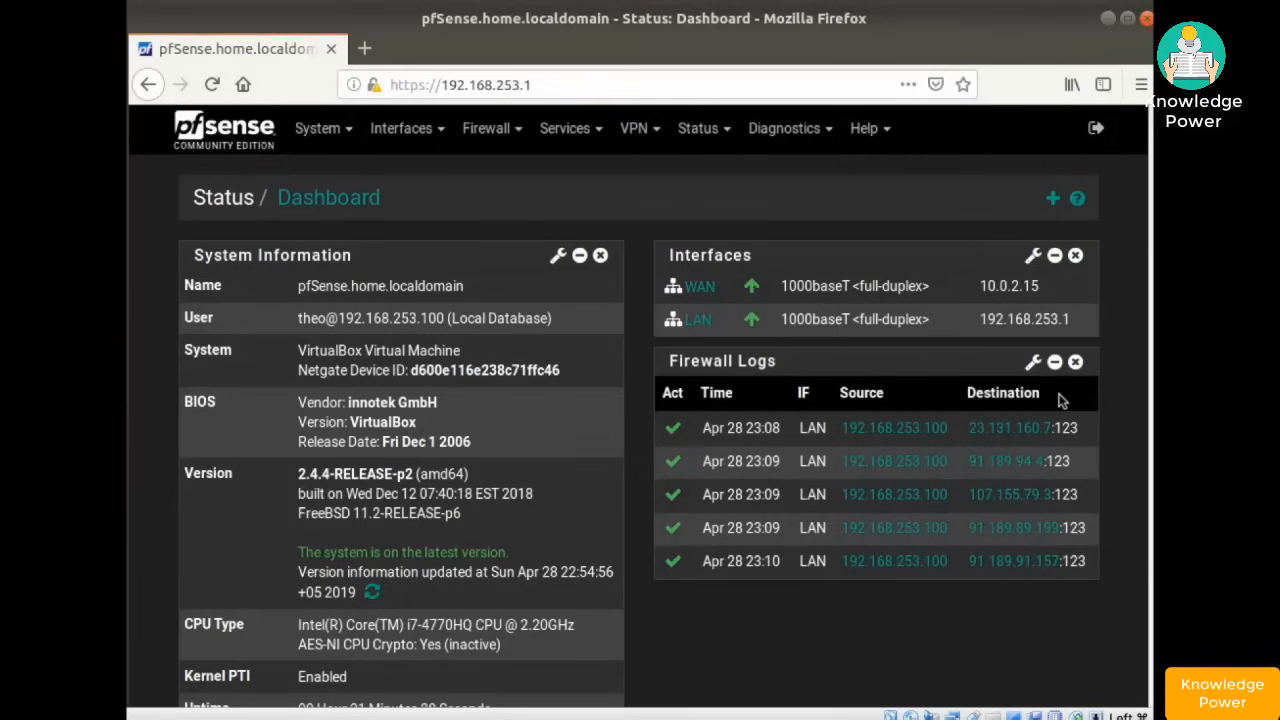
# - From the pfSense dashboard, open the System menu
pyautogui.click(317, 133)
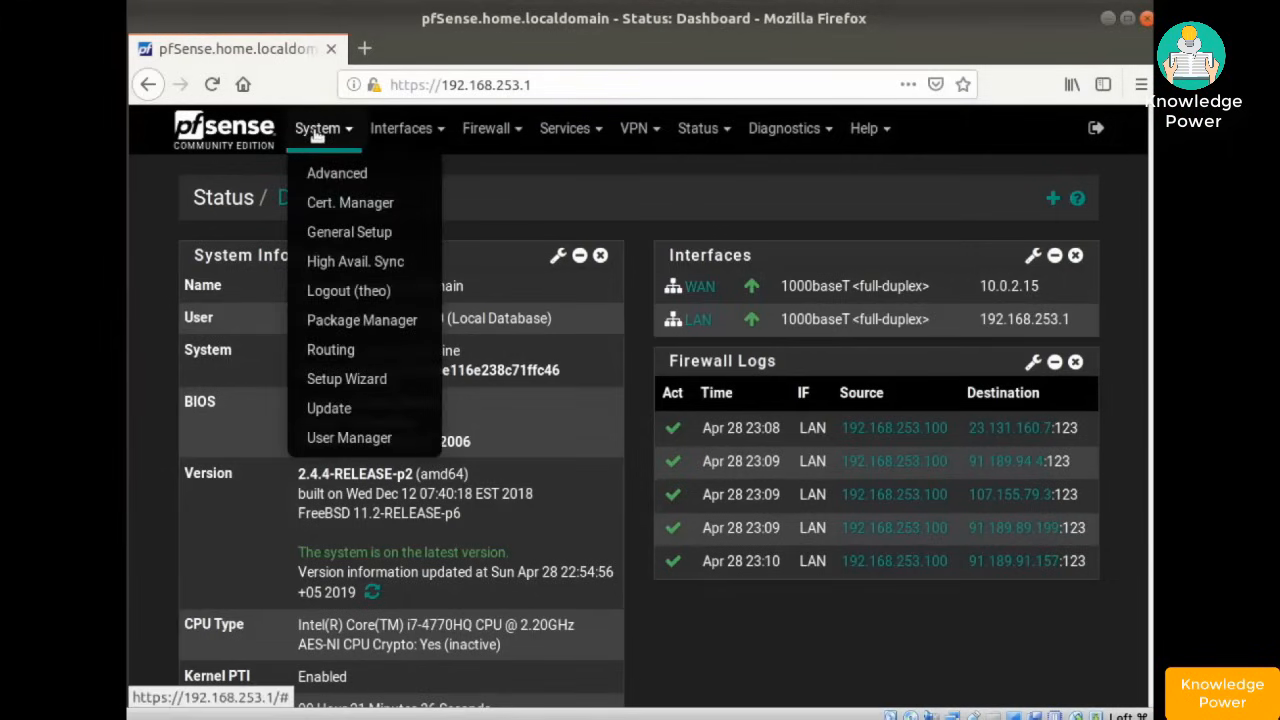
# - In Package Manager's Available Packages, find pfBlockerNG-devel 2.2.5_22 and start installing it
pyautogui.click(360, 320)
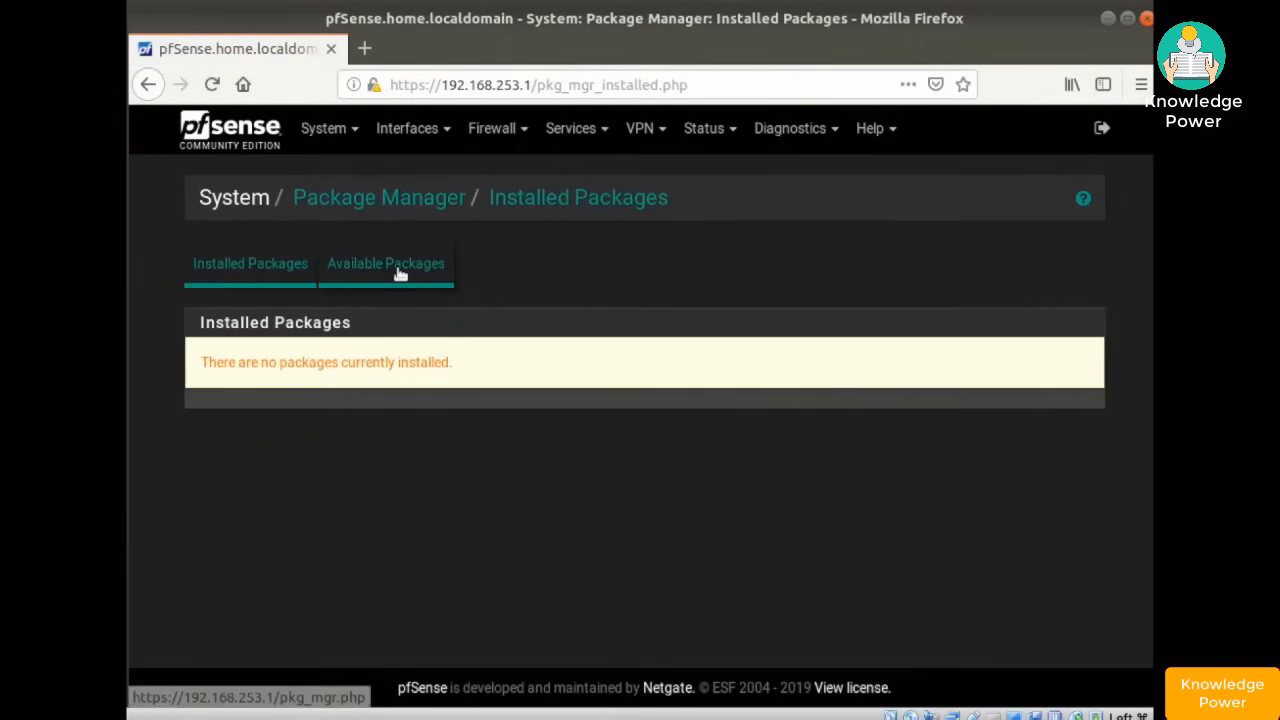
pyautogui.click(400, 274)
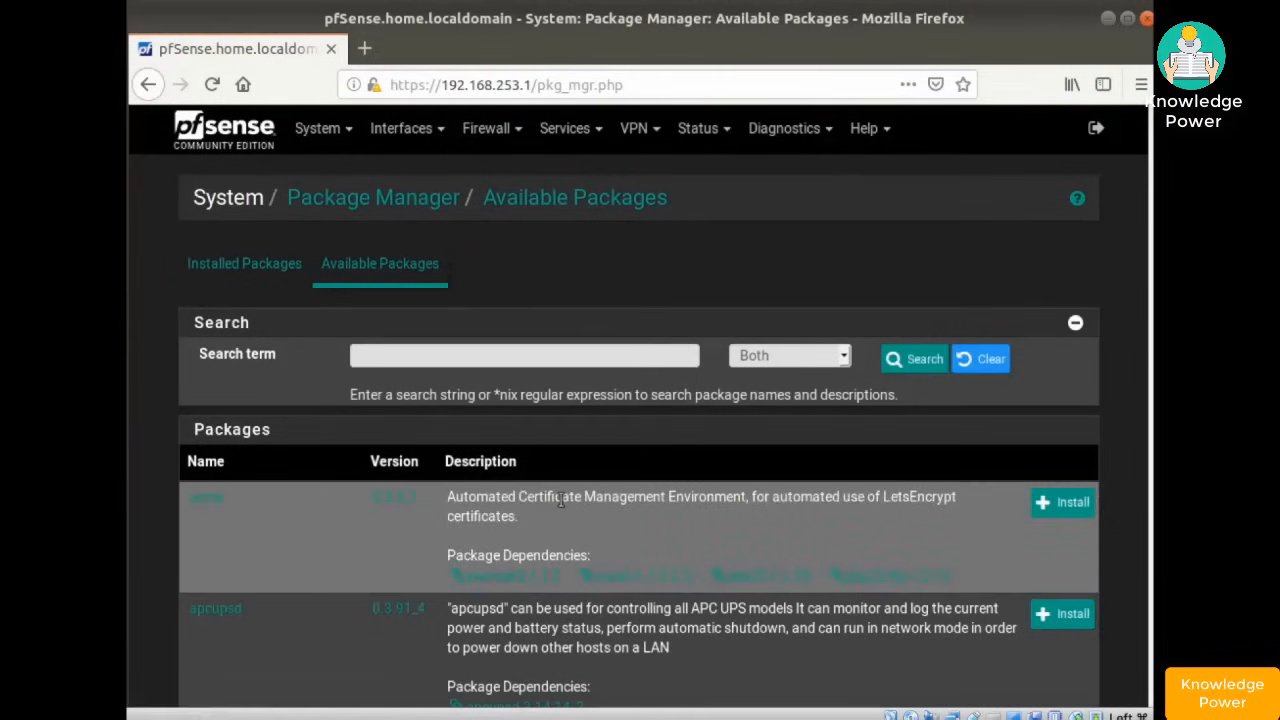
pyautogui.scroll(-5, 562, 500)
pyautogui.scroll(-20, 562, 500)
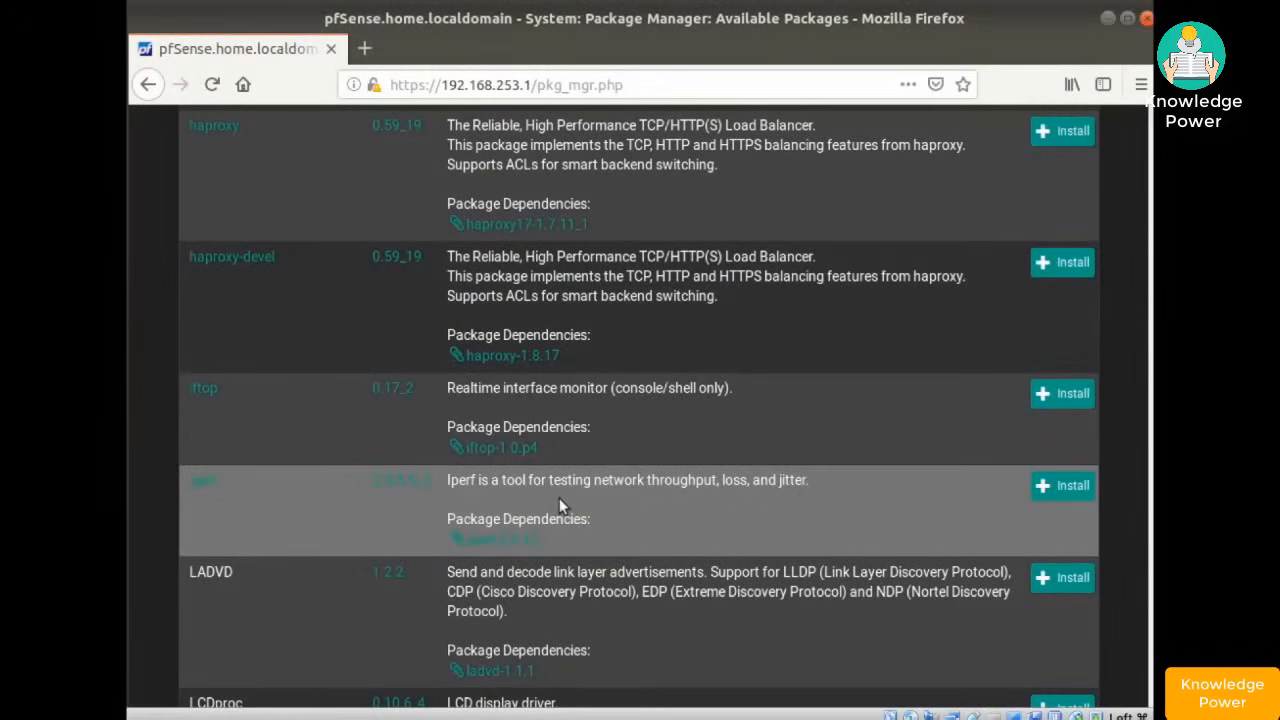
pyautogui.scroll(-7, 559, 503)
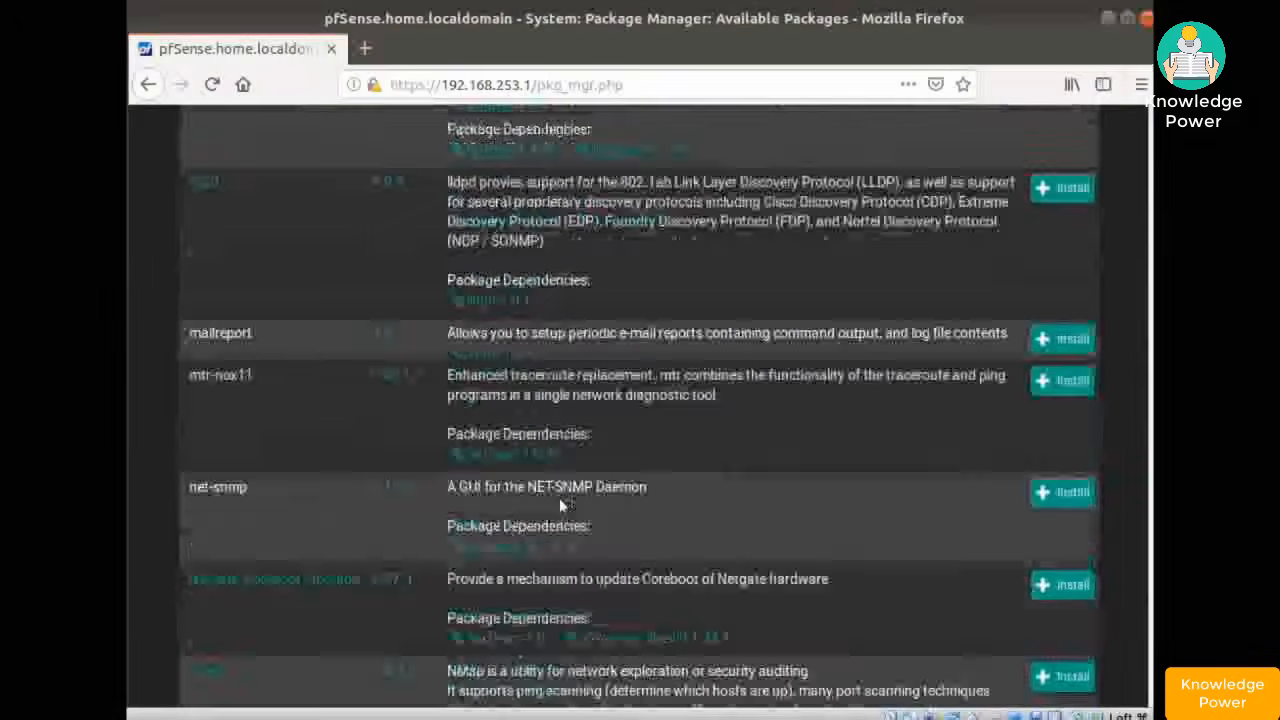
pyautogui.scroll(-15, 559, 505)
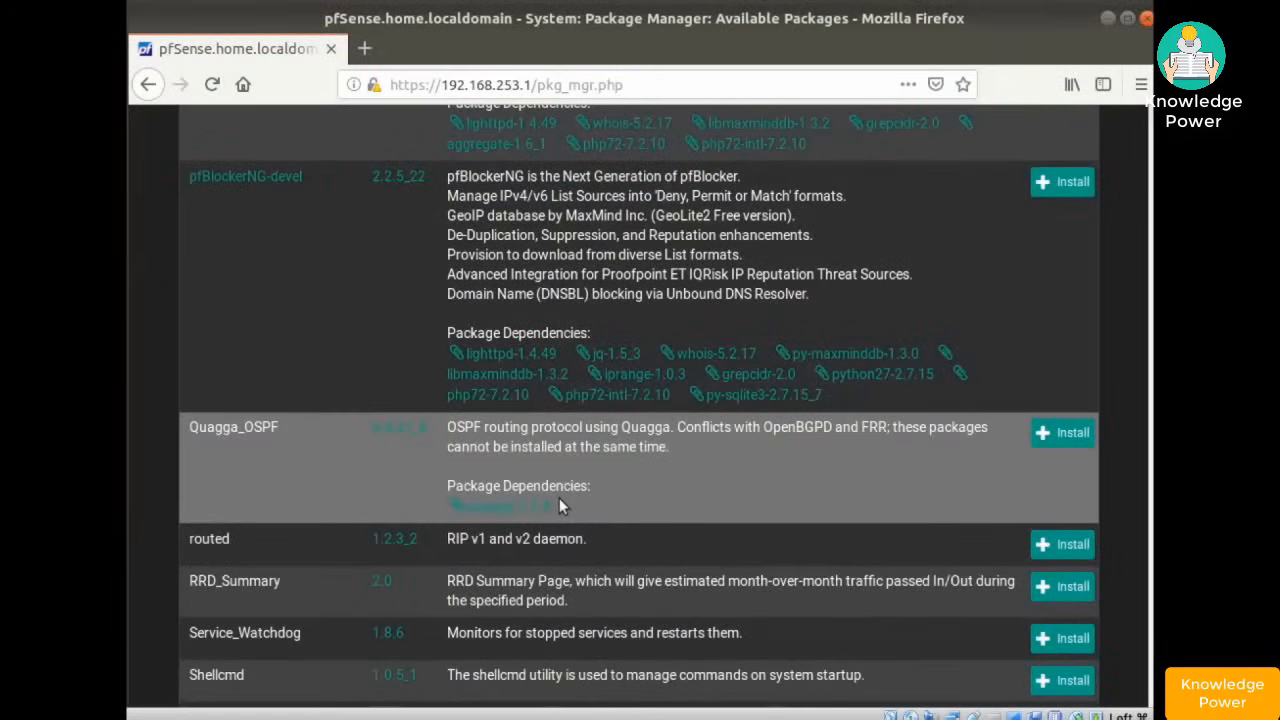
pyautogui.scroll(2, 559, 505)
pyautogui.scroll(5, 561, 503)
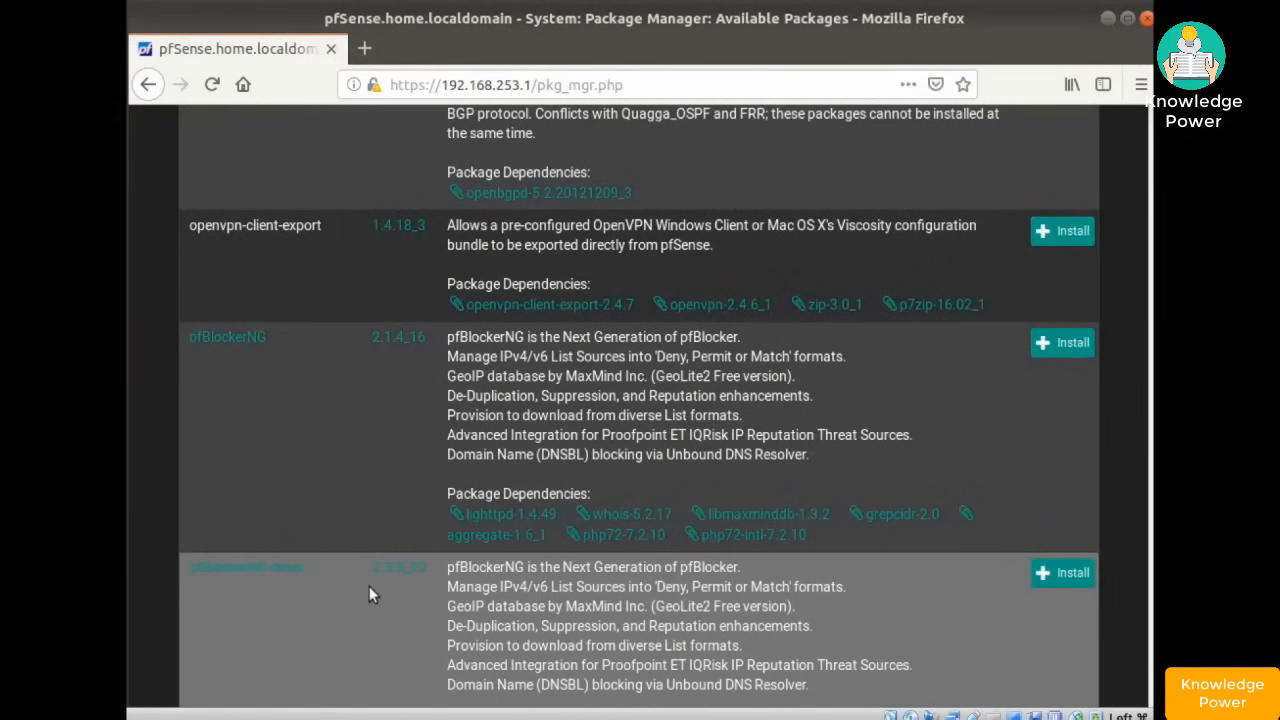
pyautogui.scroll(-1, 369, 590)
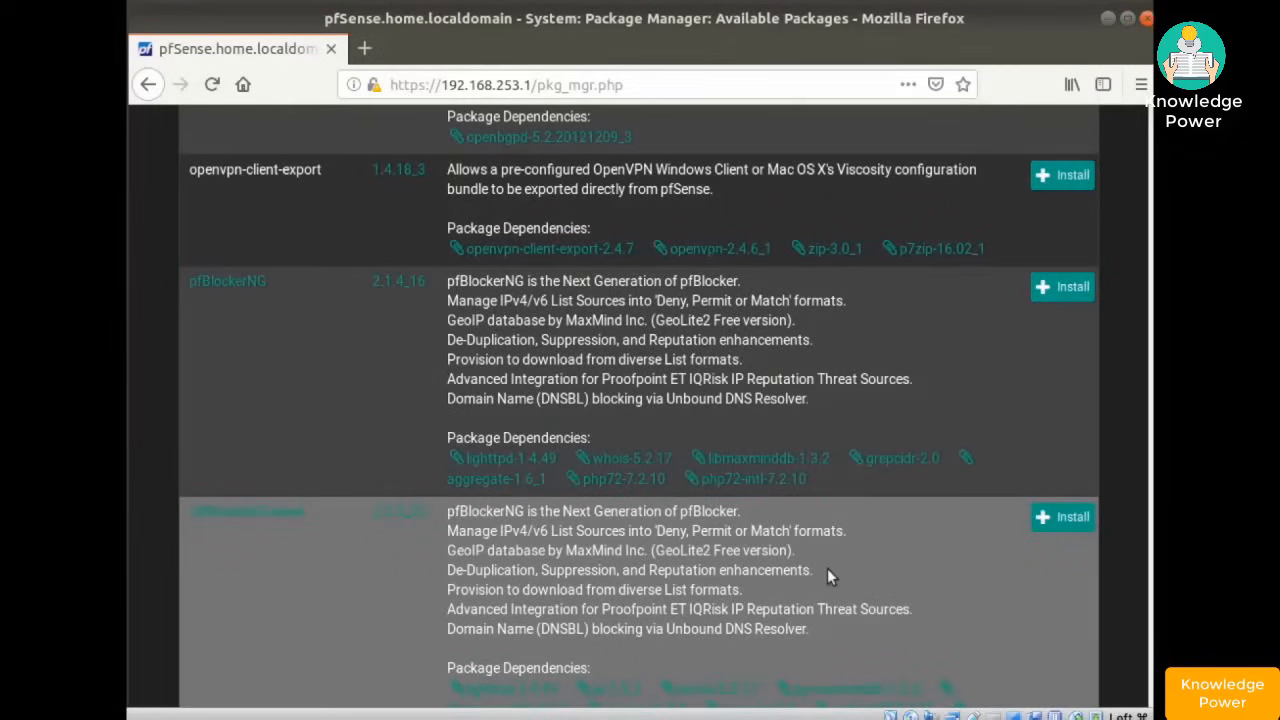
pyautogui.scroll(-2, 827, 572)
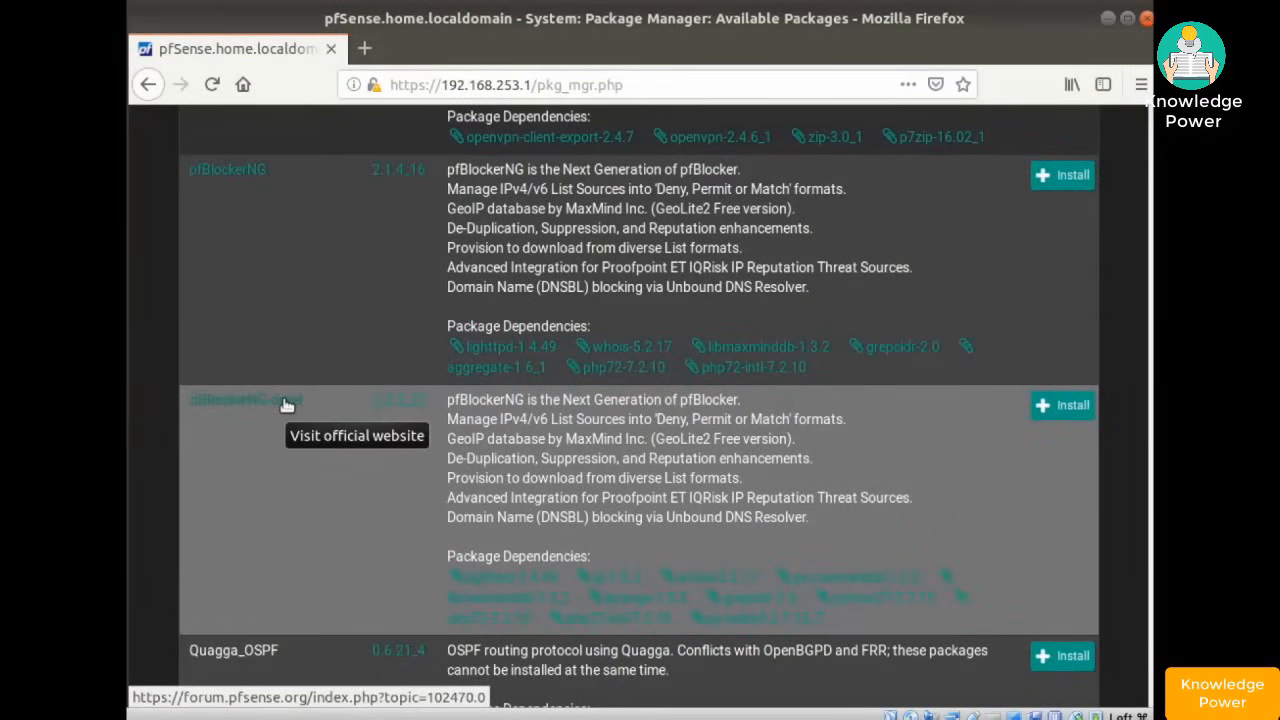
pyautogui.click(1058, 410)
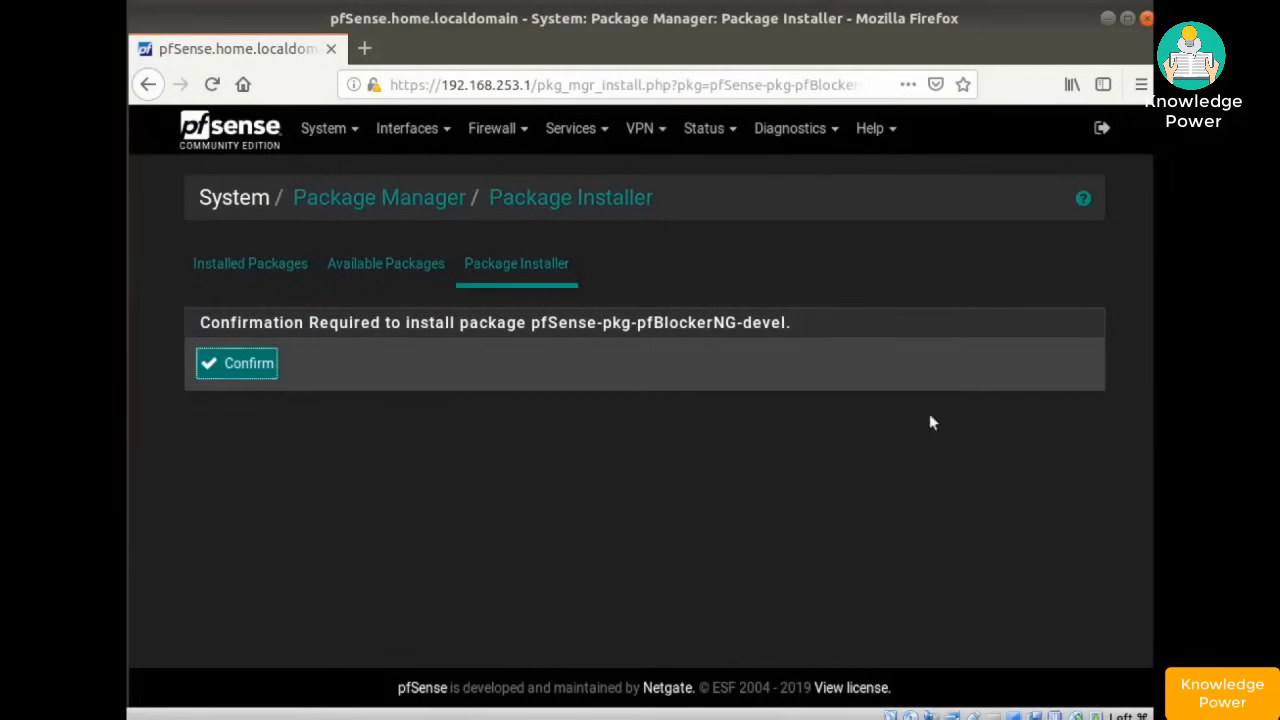
# - Confirm the pfBlockerNG-devel install and verify it under Installed Packages as 2.2.5_22
pyautogui.click(243, 365)
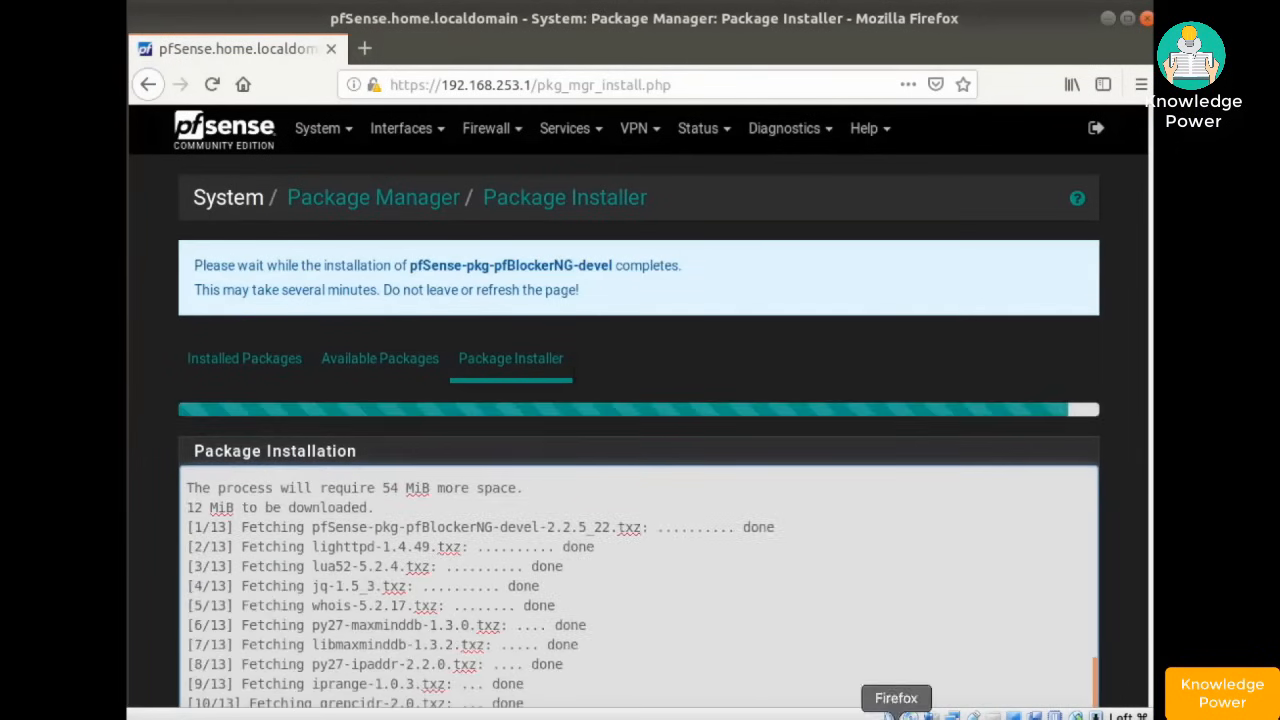
pyautogui.scroll(-2, 913, 653)
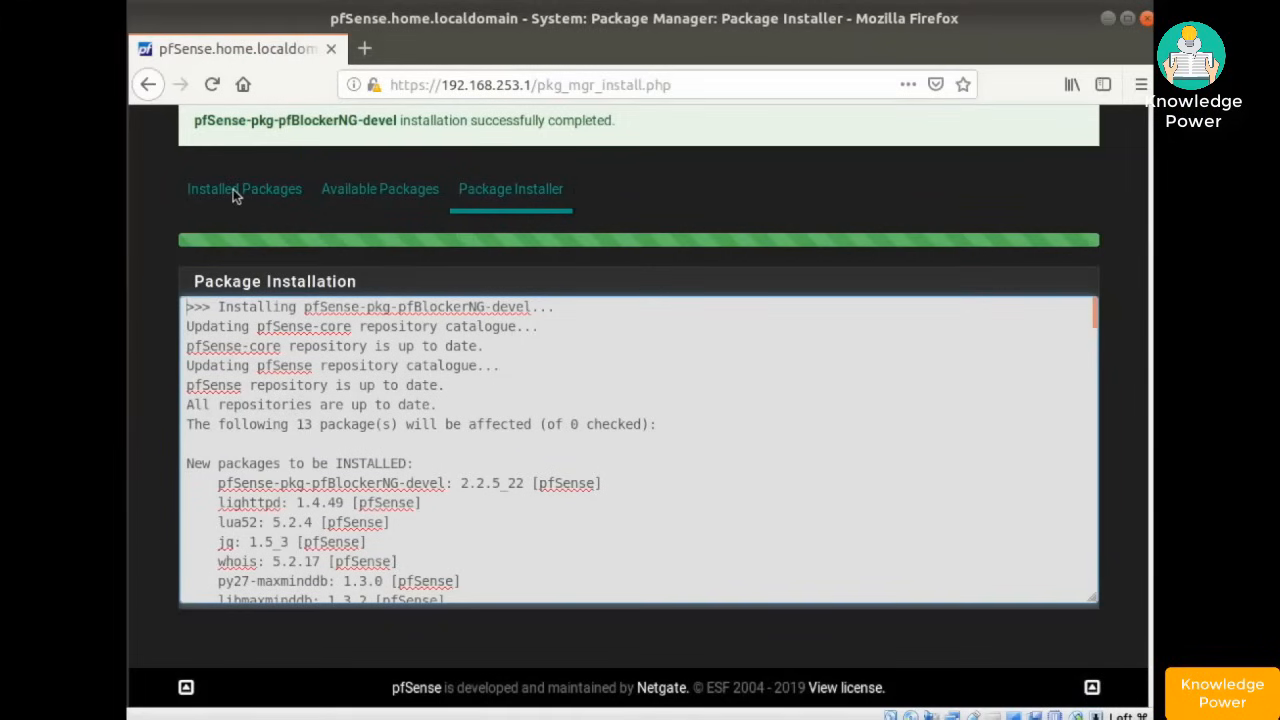
pyautogui.click(233, 189)
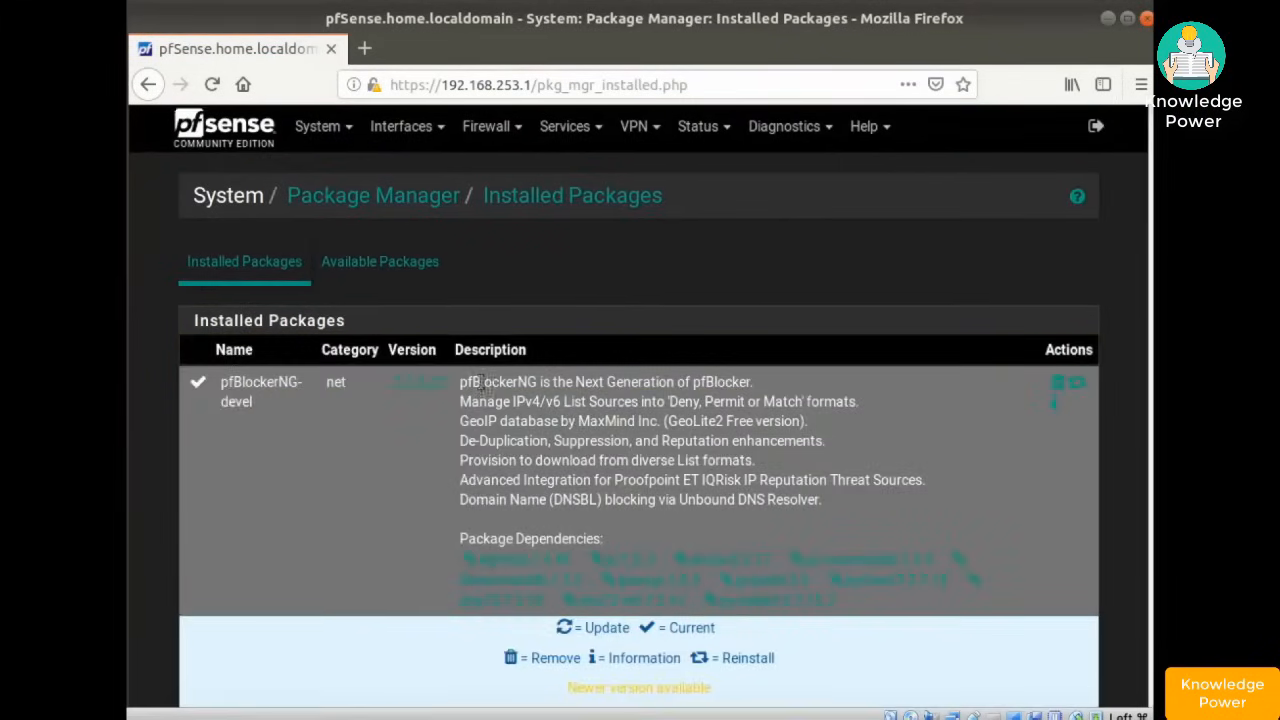
pyautogui.scroll(-2, 479, 384)
pyautogui.scroll(2, 479, 381)
pyautogui.scroll(1, 479, 381)
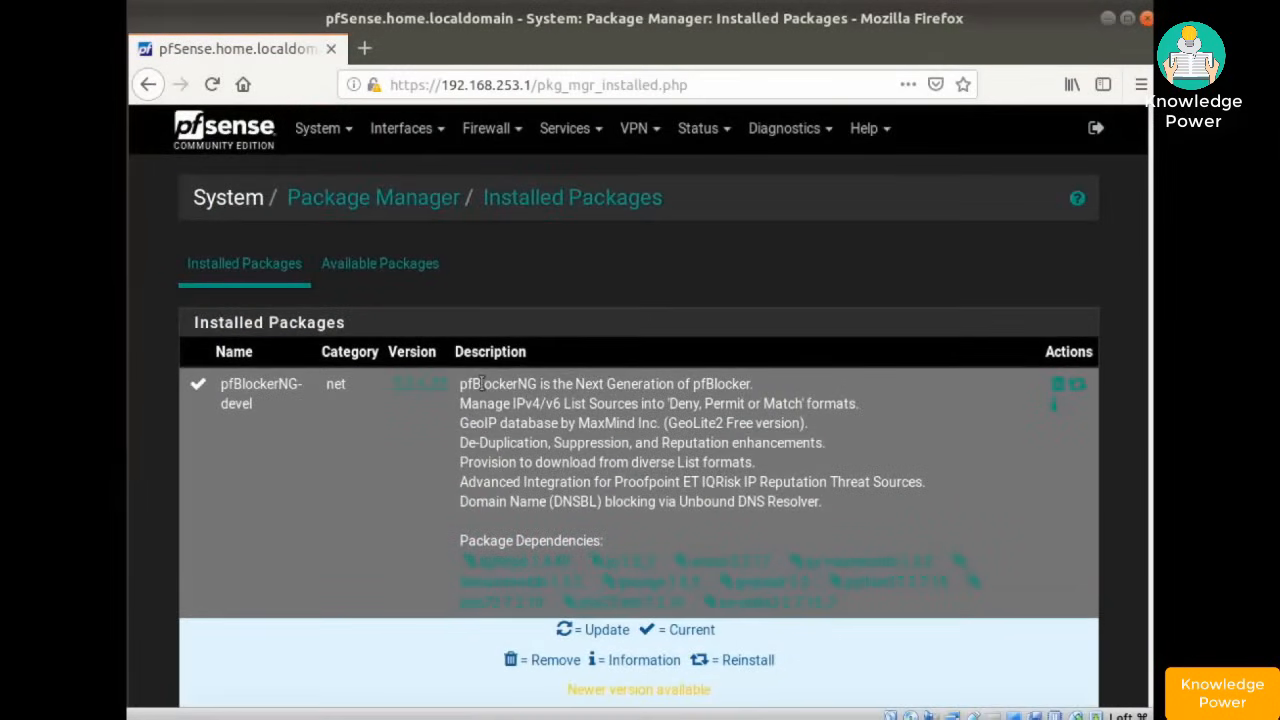
pyautogui.click(485, 130)
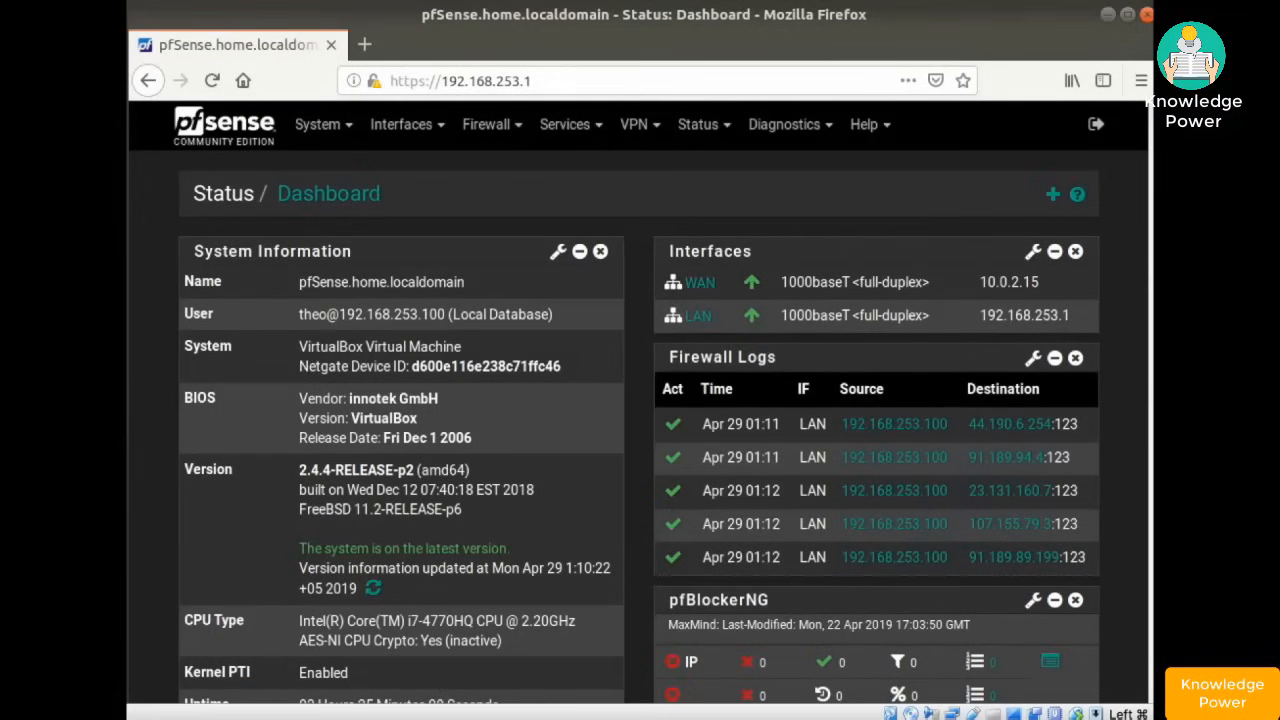
# - Check the new pfBlockerNG dashboard widget, then launch Firewall > pfBlockerNG
pyautogui.scroll(-5, 632, 271)
pyautogui.scroll(4, 700, 420)
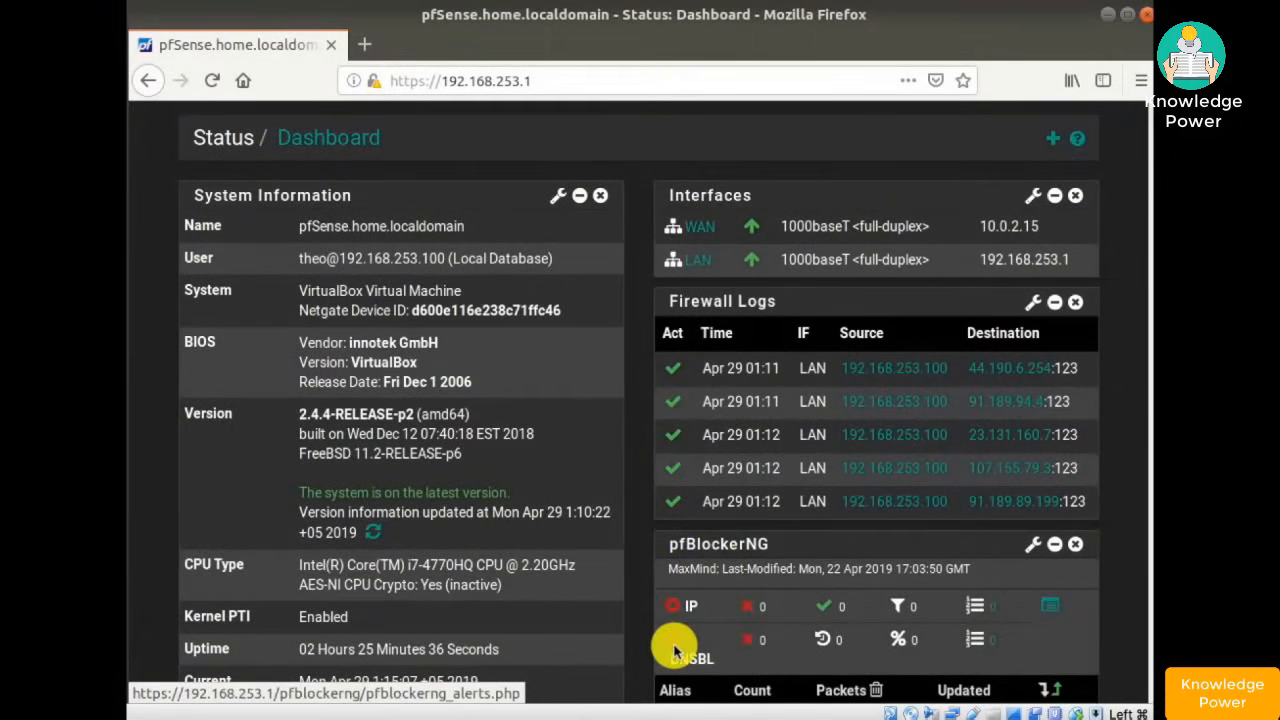
pyautogui.scroll(1, 763, 522)
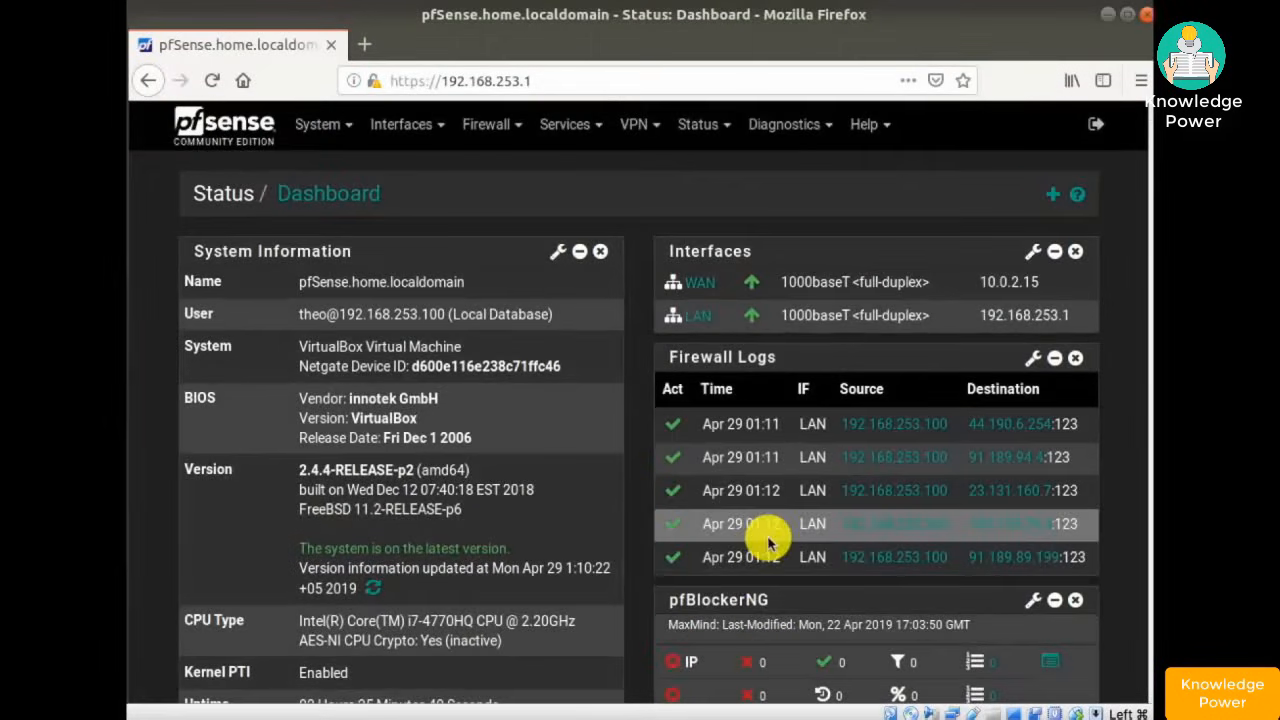
pyautogui.click(482, 127)
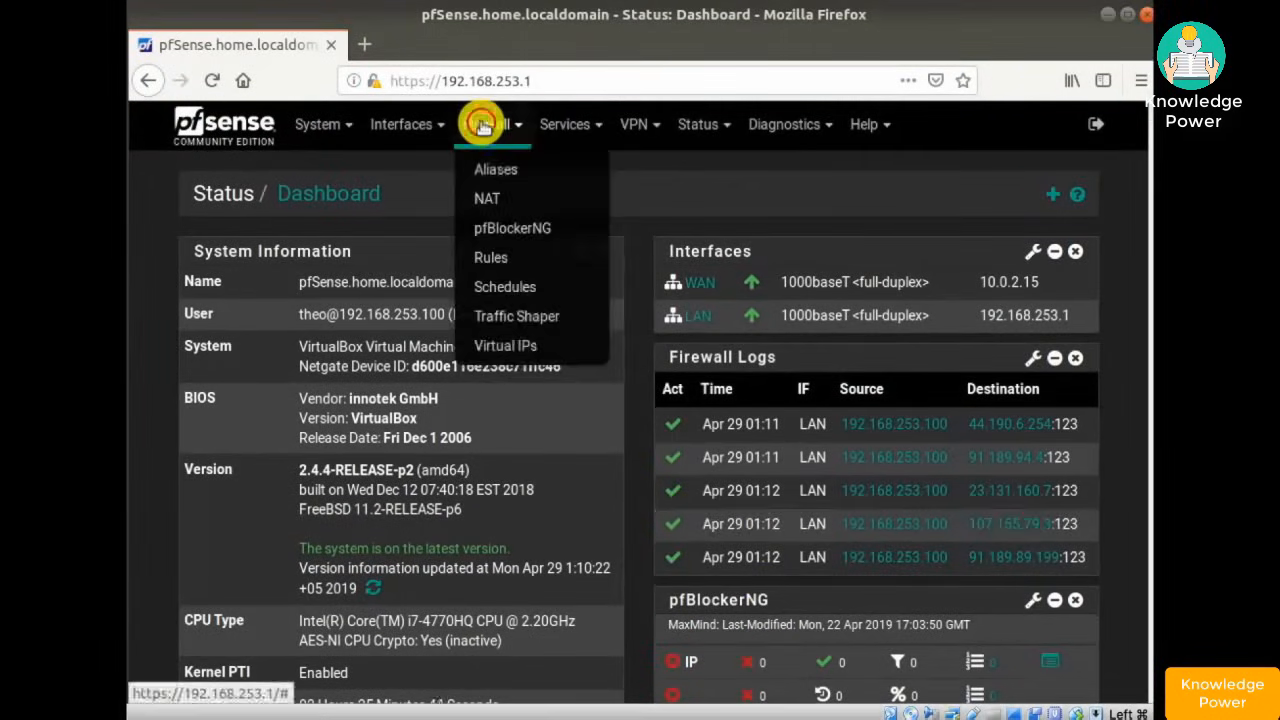
pyautogui.click(517, 230)
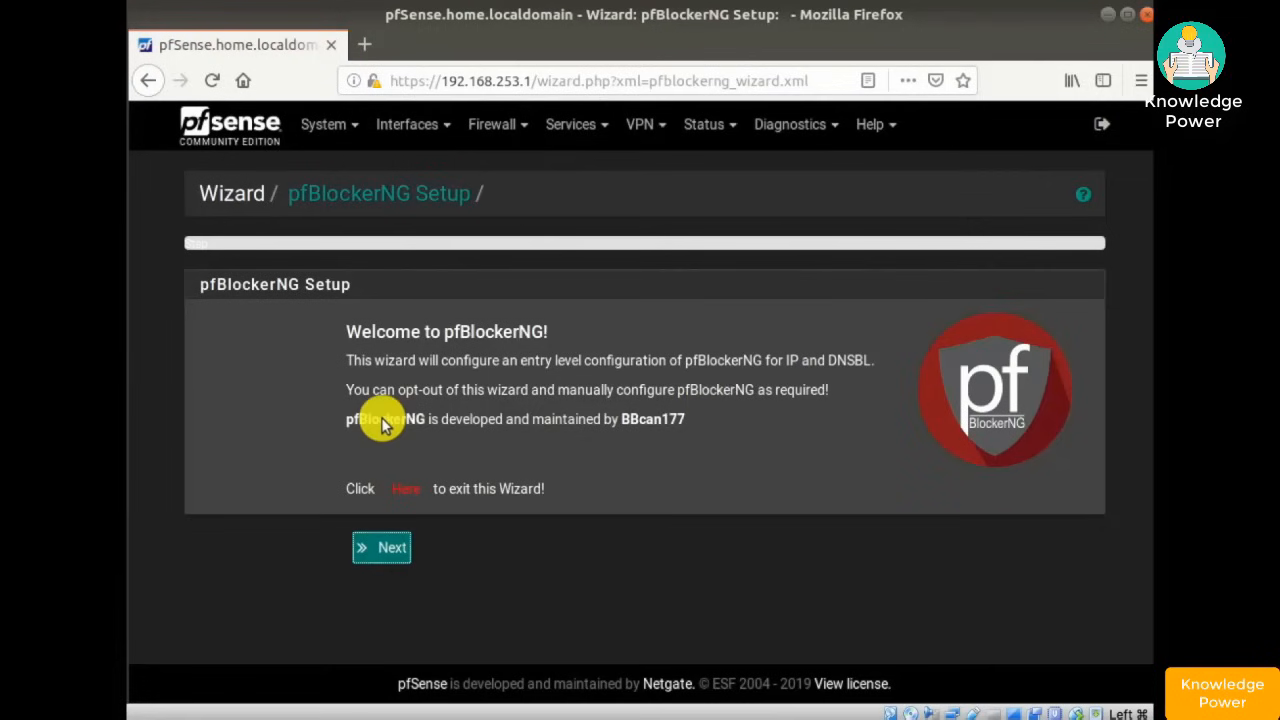
# - Start the pfBlockerNG wizard, accept the caution, and keep WAN inbound and LAN outbound
pyautogui.click(381, 549)
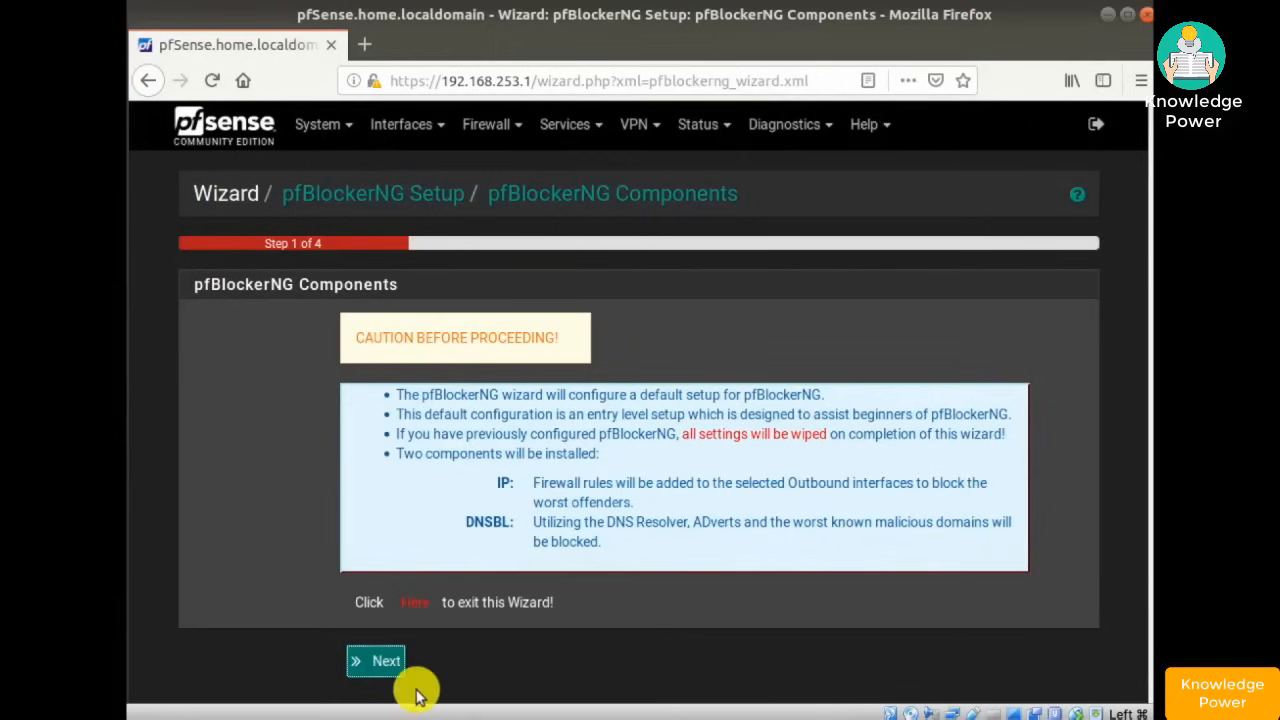
pyautogui.click(376, 661)
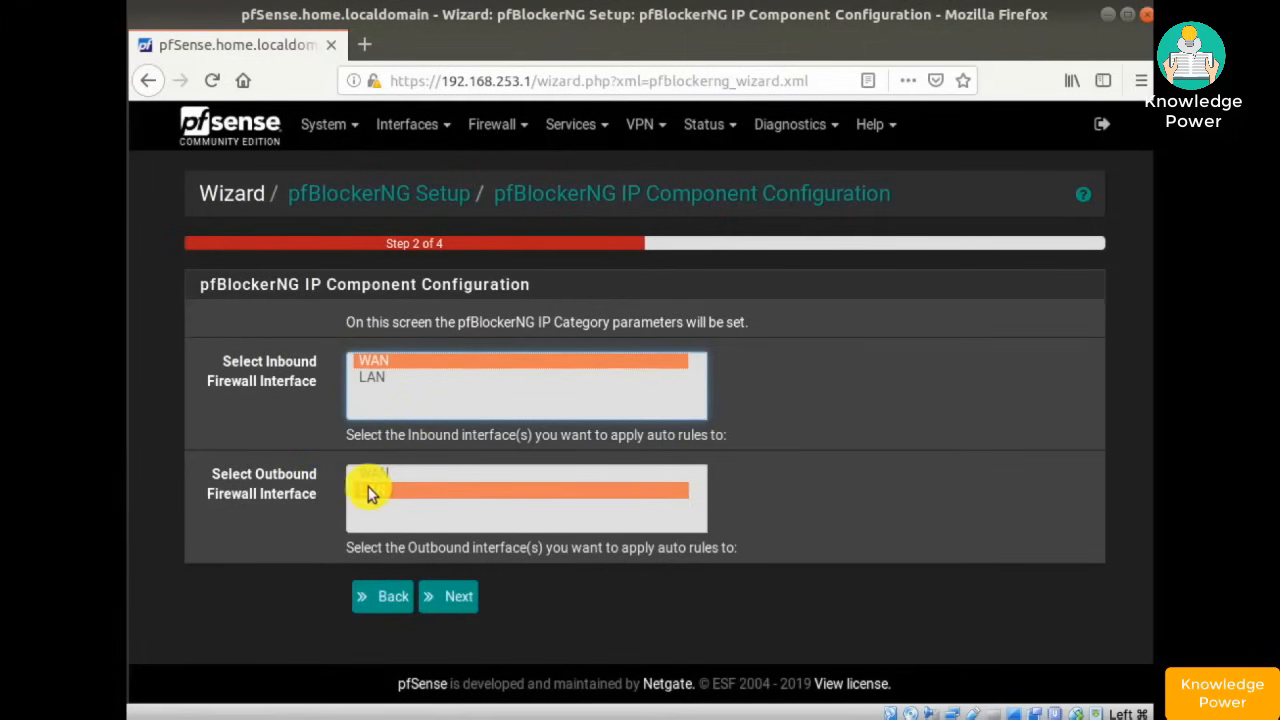
pyautogui.click(462, 597)
# - Keep DNSBL VIP 10.10.10.1 with default webserver ports 8081/8443 and finish the wizard
pyautogui.moveTo(437, 401); pyautogui.dragTo(336, 400)
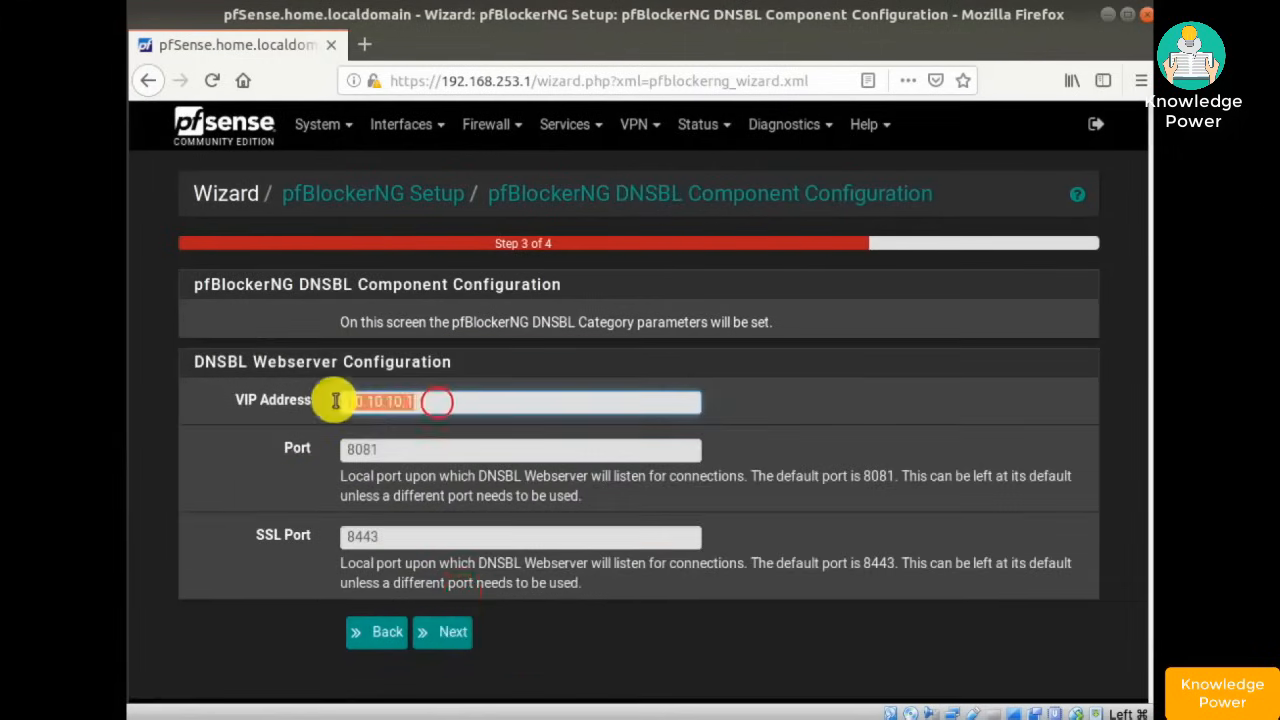
pyautogui.click(285, 420)
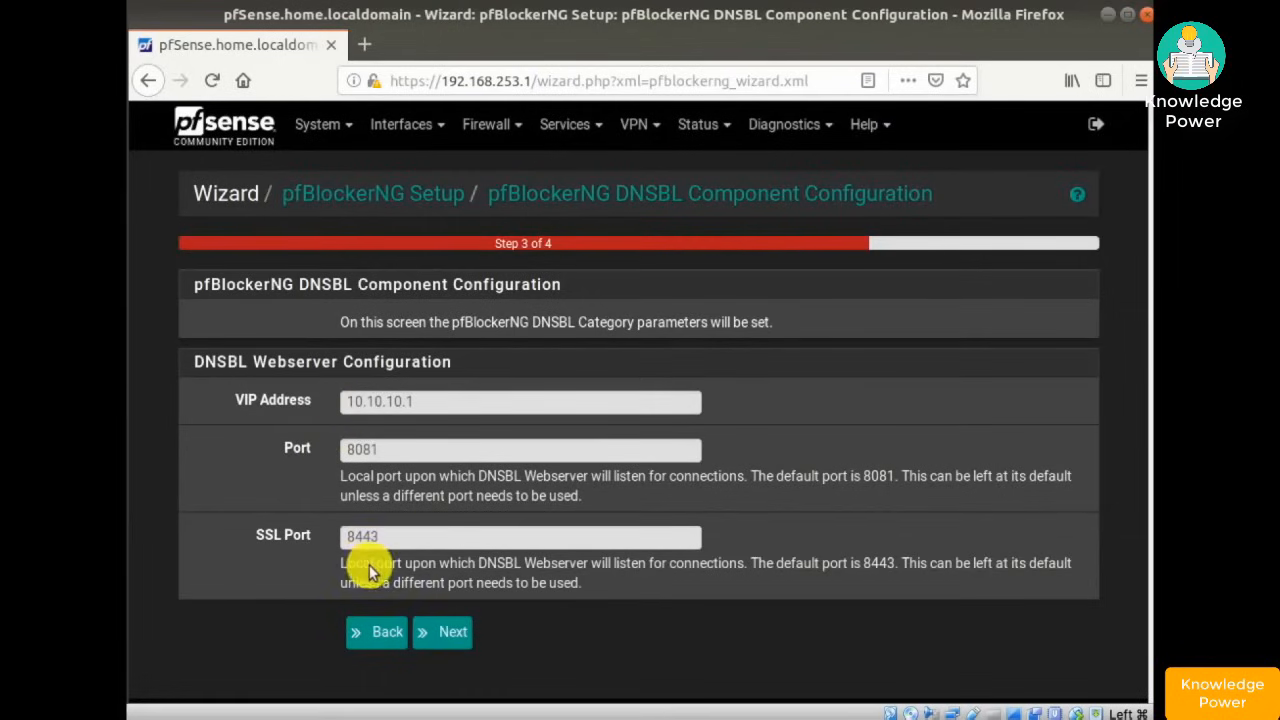
pyautogui.click(450, 636)
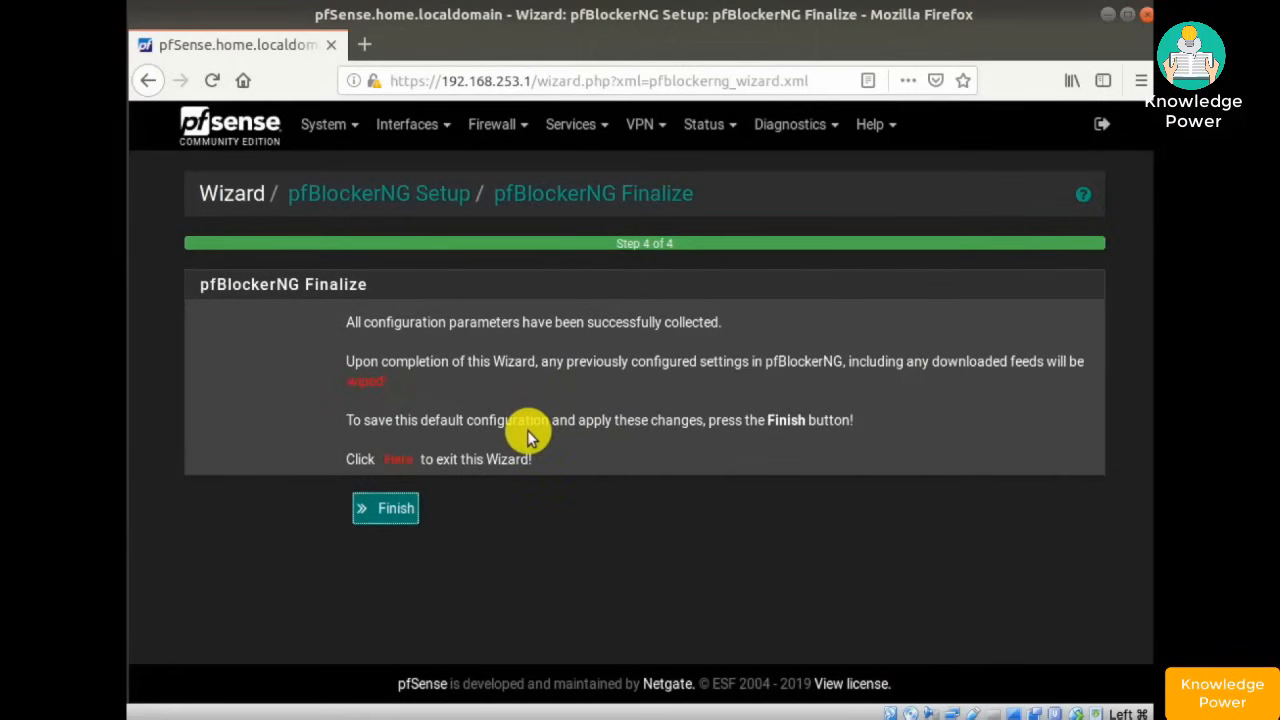
pyautogui.click(385, 510)
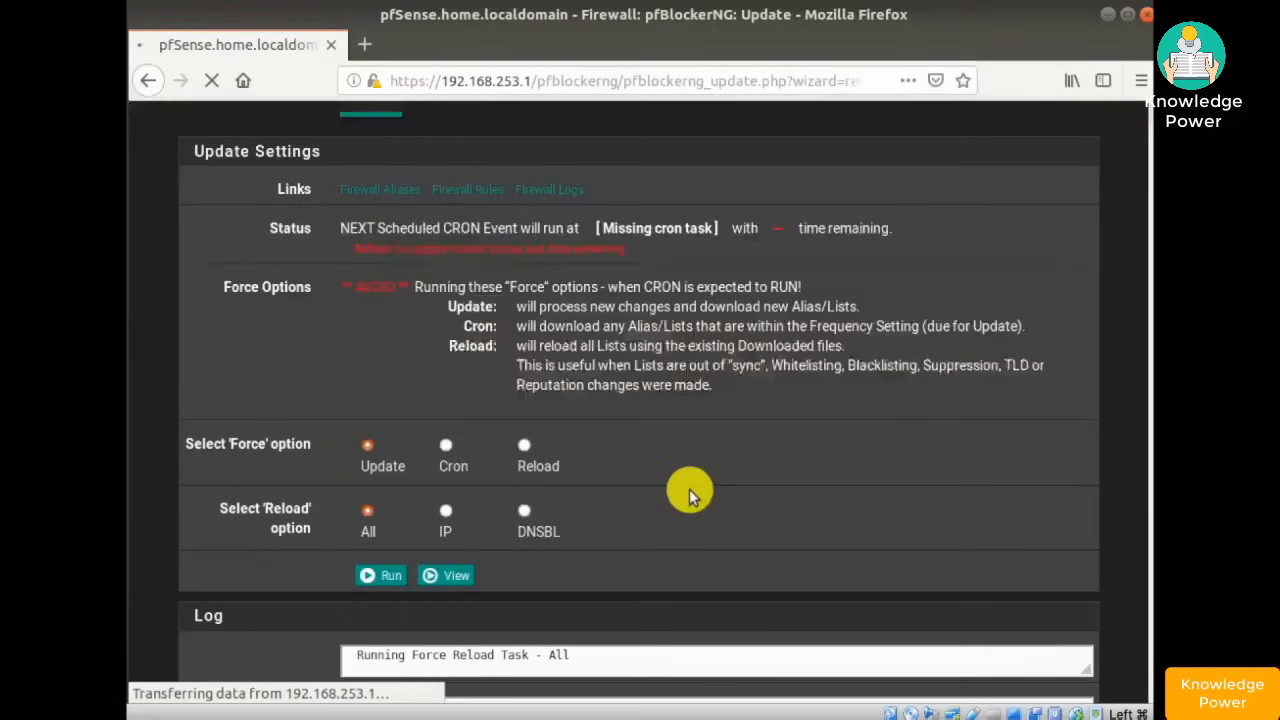
# - Follow the forced feed reload log down to the passed sanity check and configured confirmation
pyautogui.scroll(-3, 689, 489)
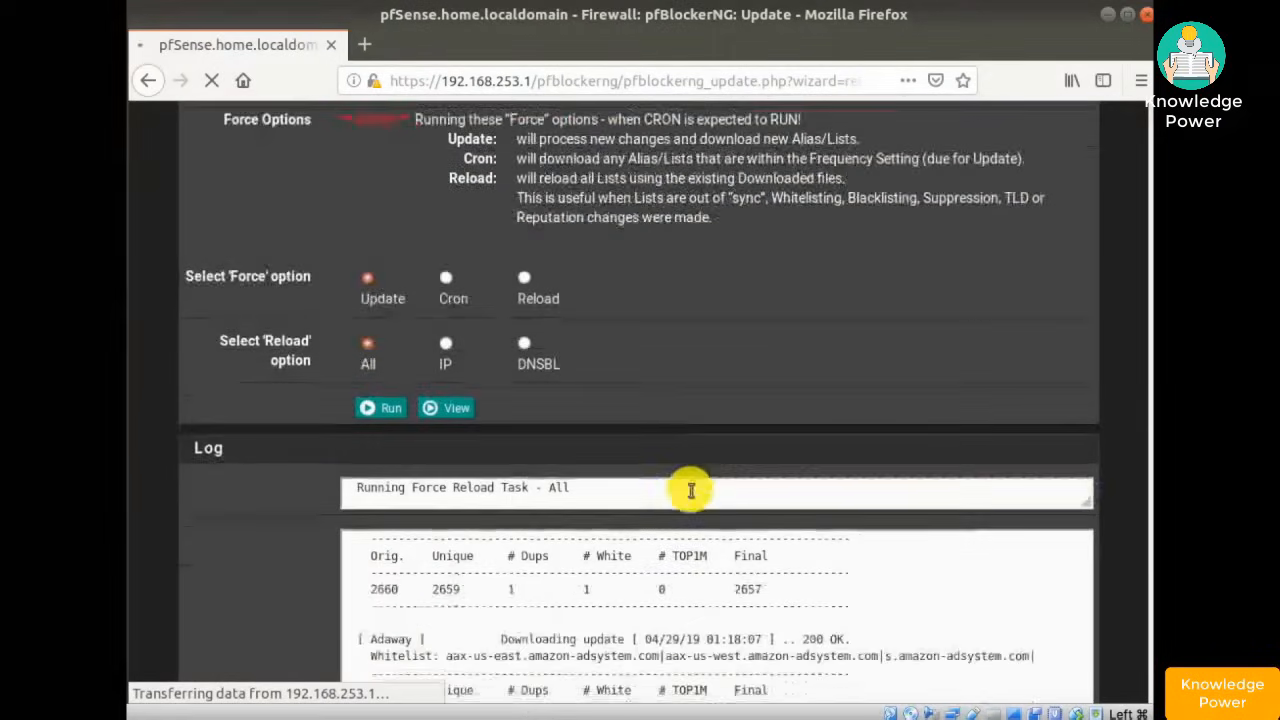
pyautogui.scroll(-2, 690, 490)
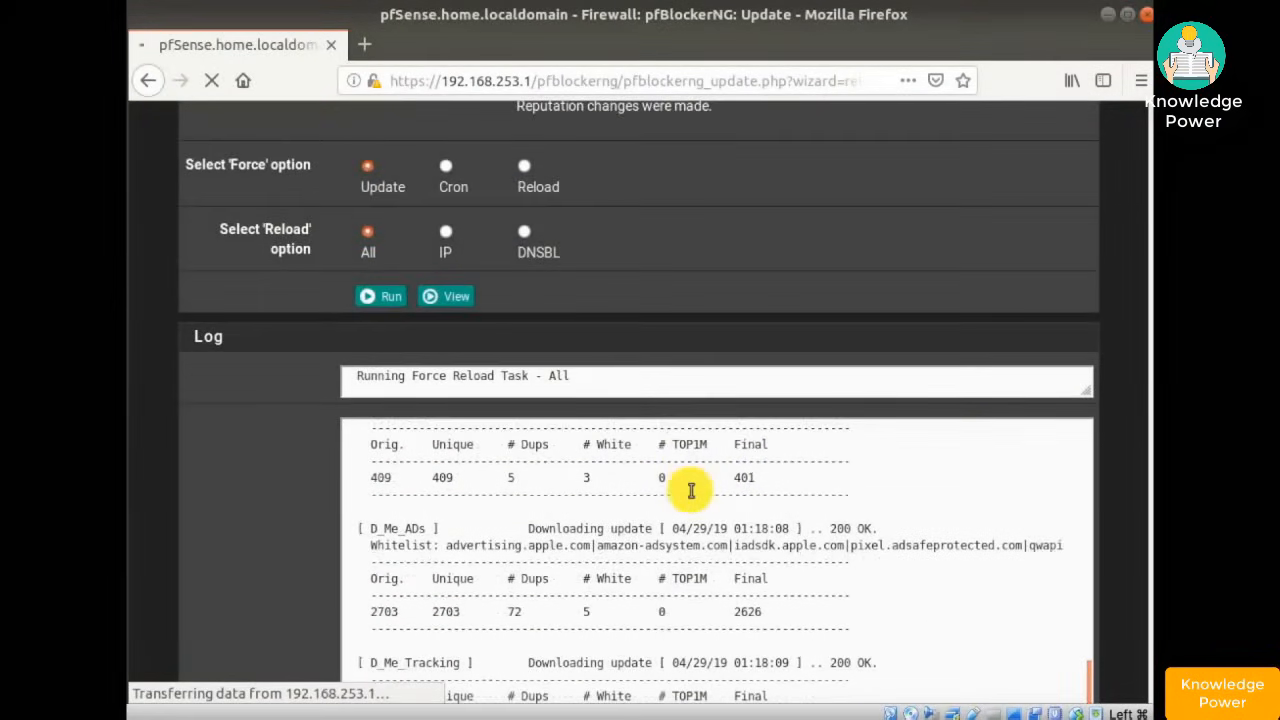
pyautogui.scroll(-5, 690, 490)
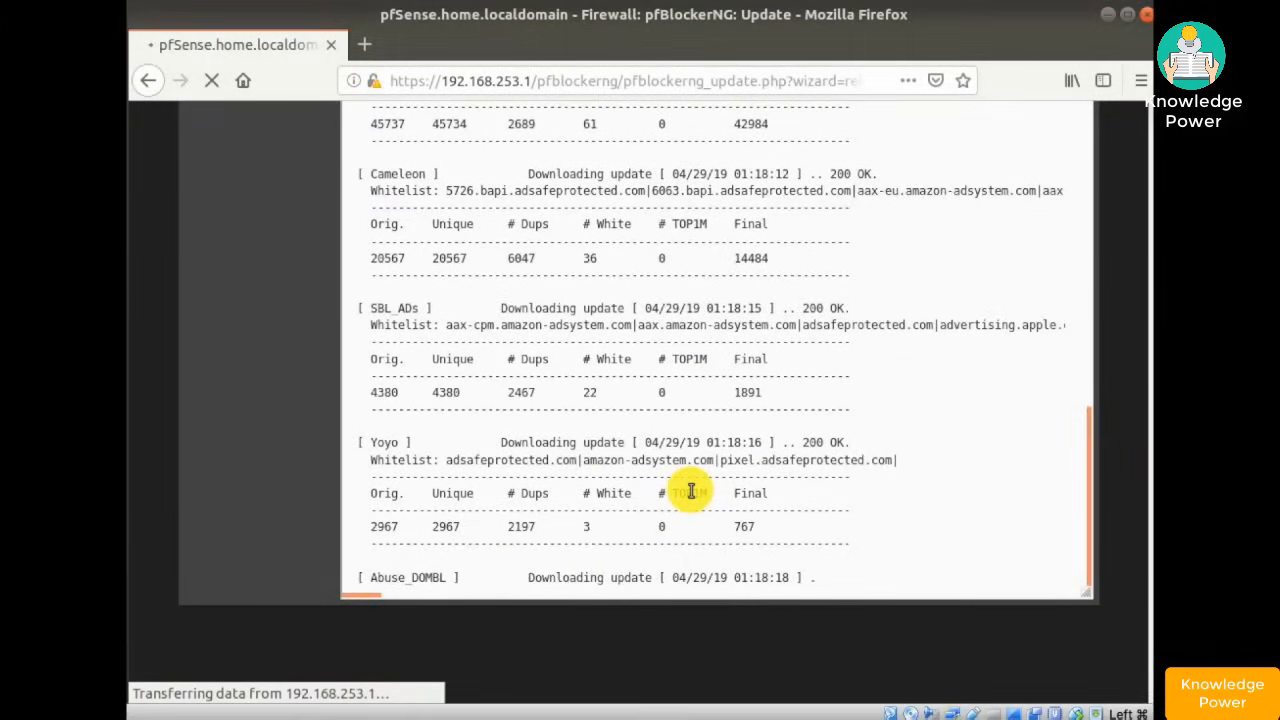
pyautogui.scroll(-5, 691, 491)
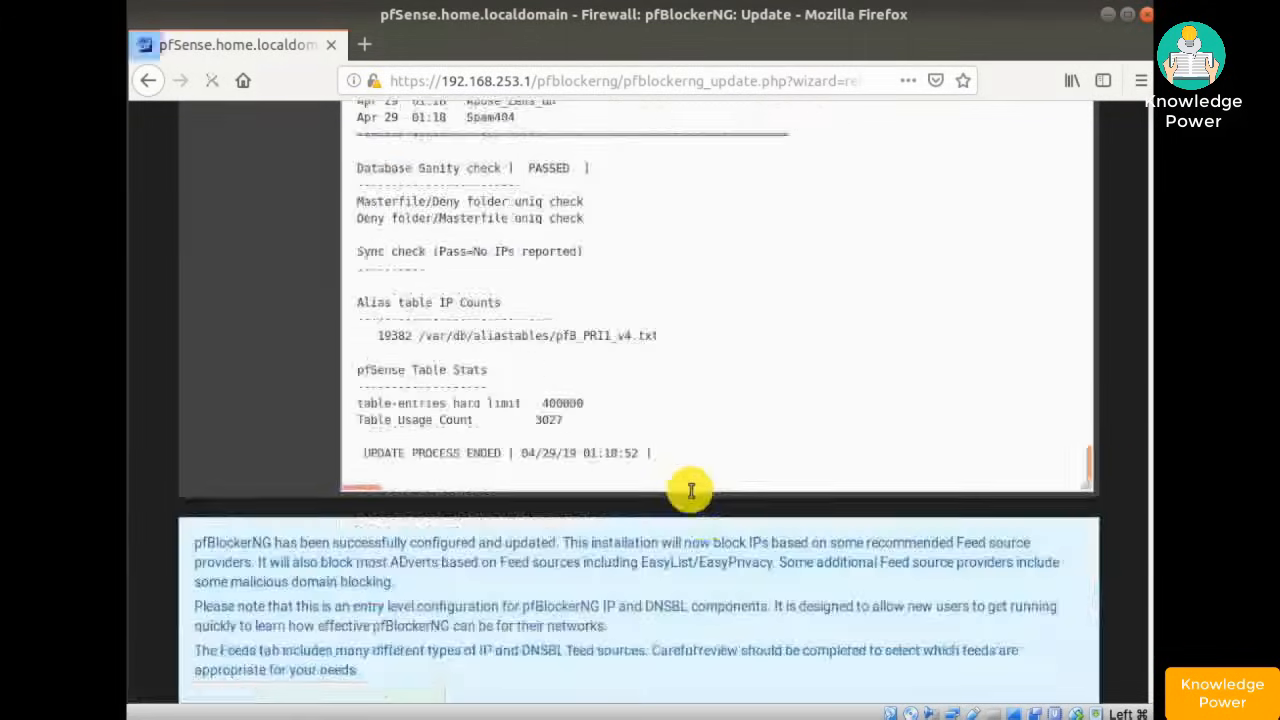
pyautogui.scroll(5, 691, 491)
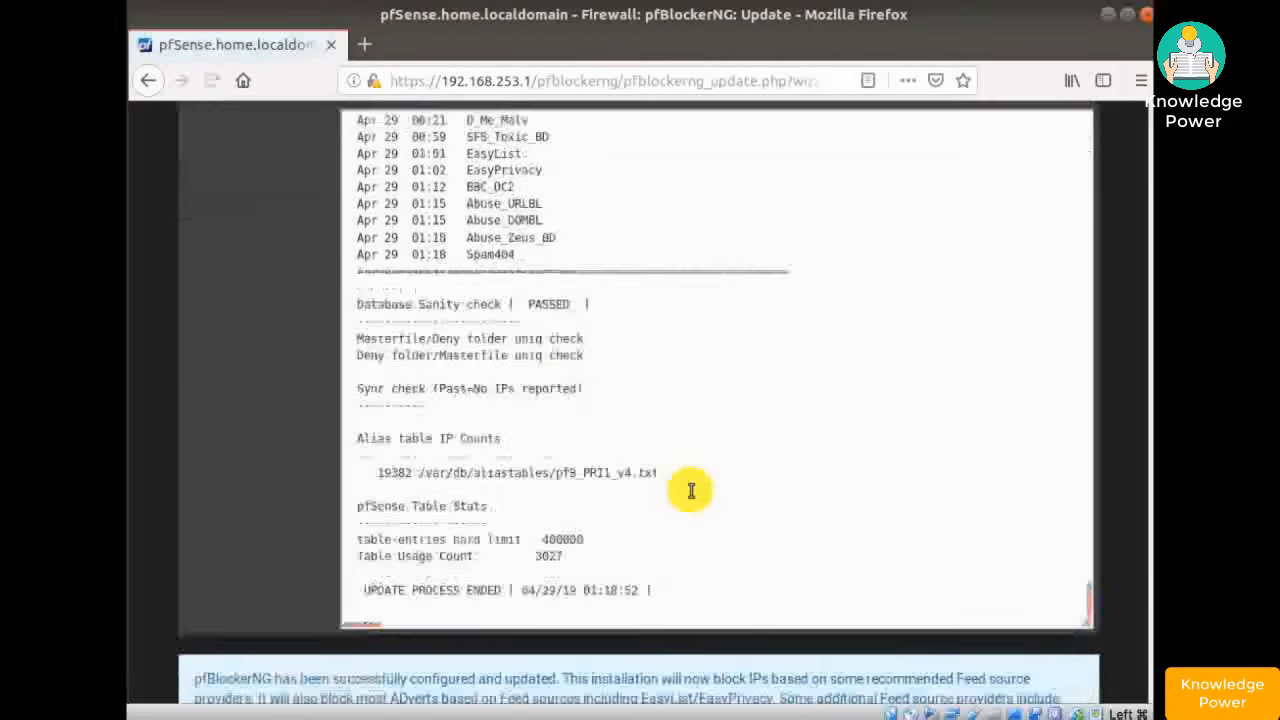
pyautogui.scroll(-5, 691, 491)
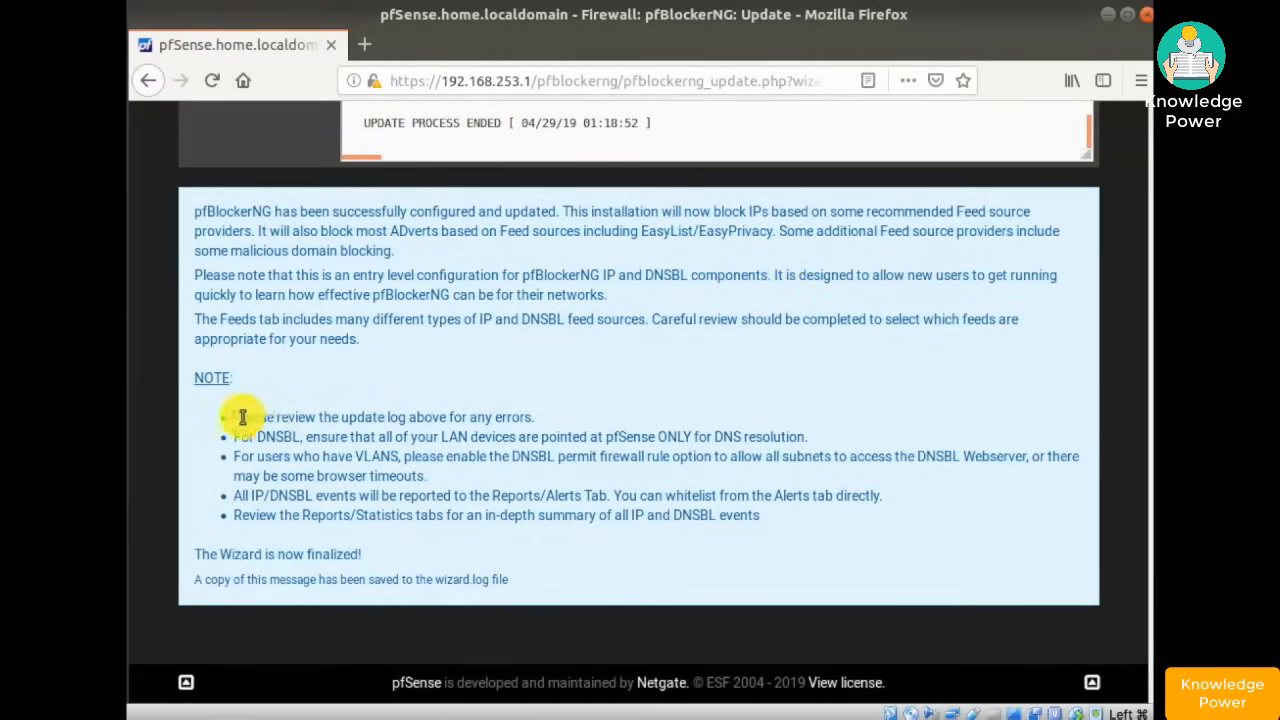
pyautogui.moveTo(242, 417); pyautogui.dragTo(525, 417)
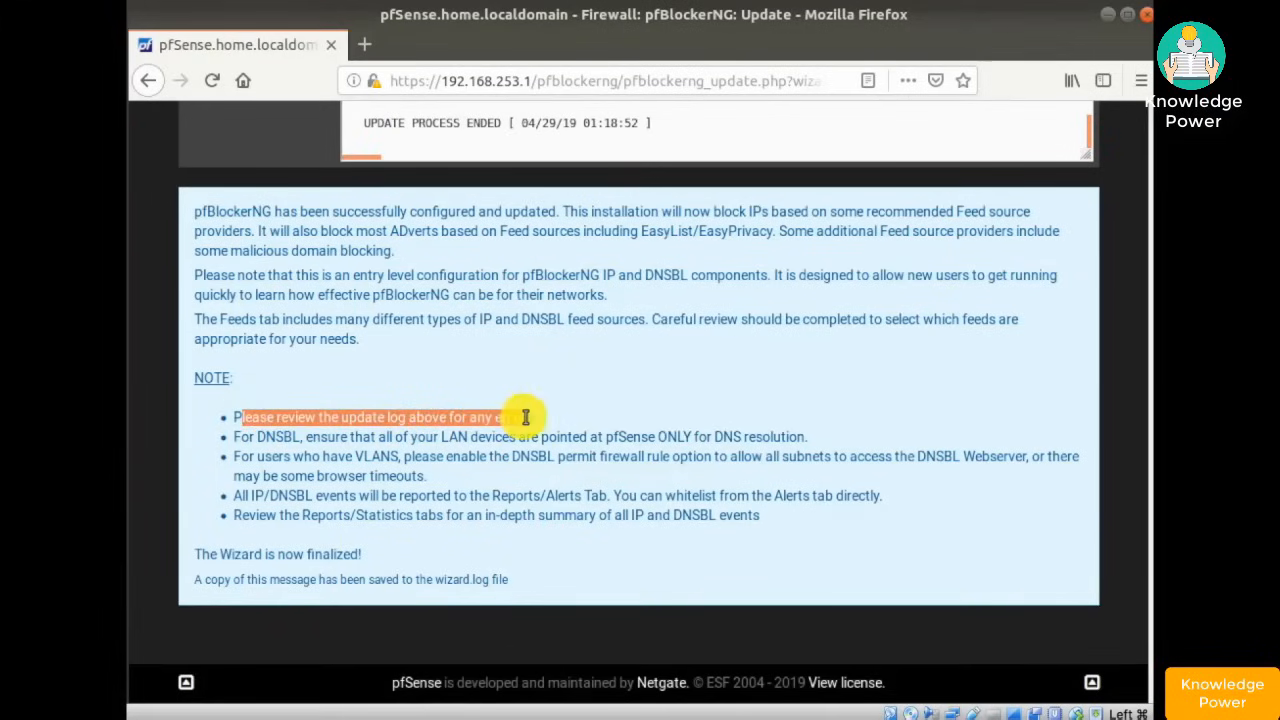
pyautogui.click(462, 436)
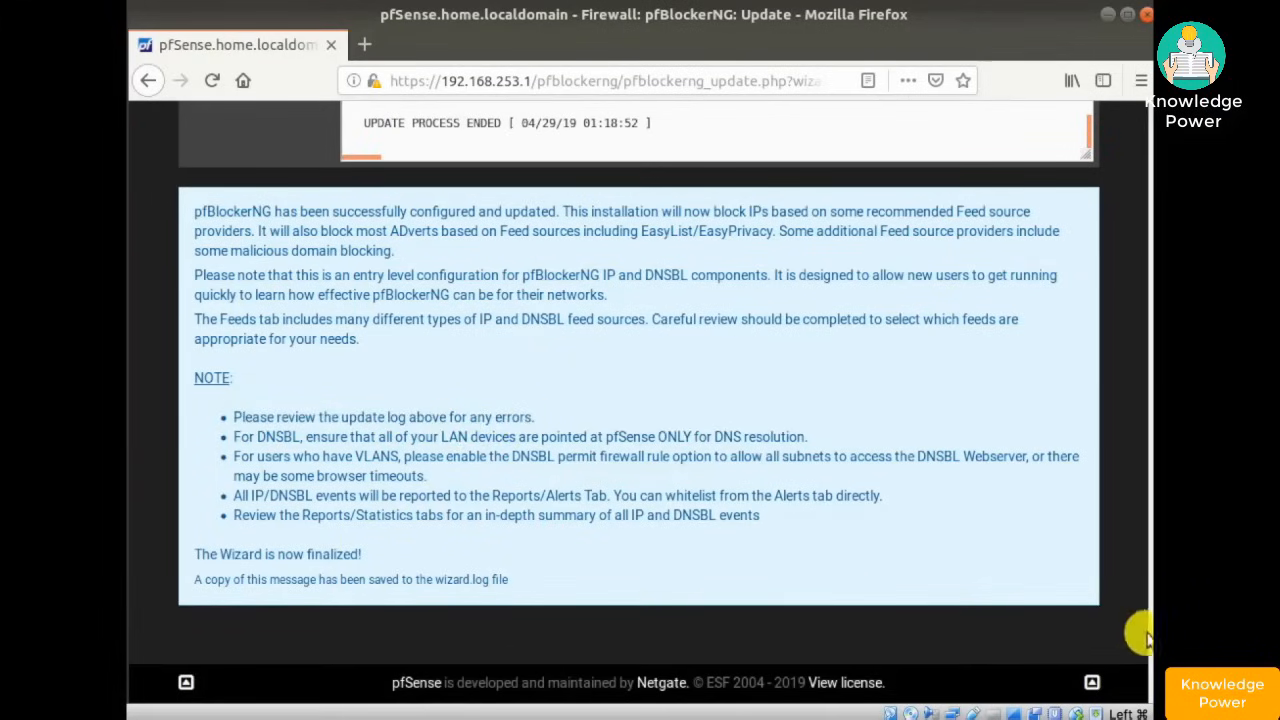
pyautogui.moveTo(1146, 638); pyautogui.dragTo(1130, 471)
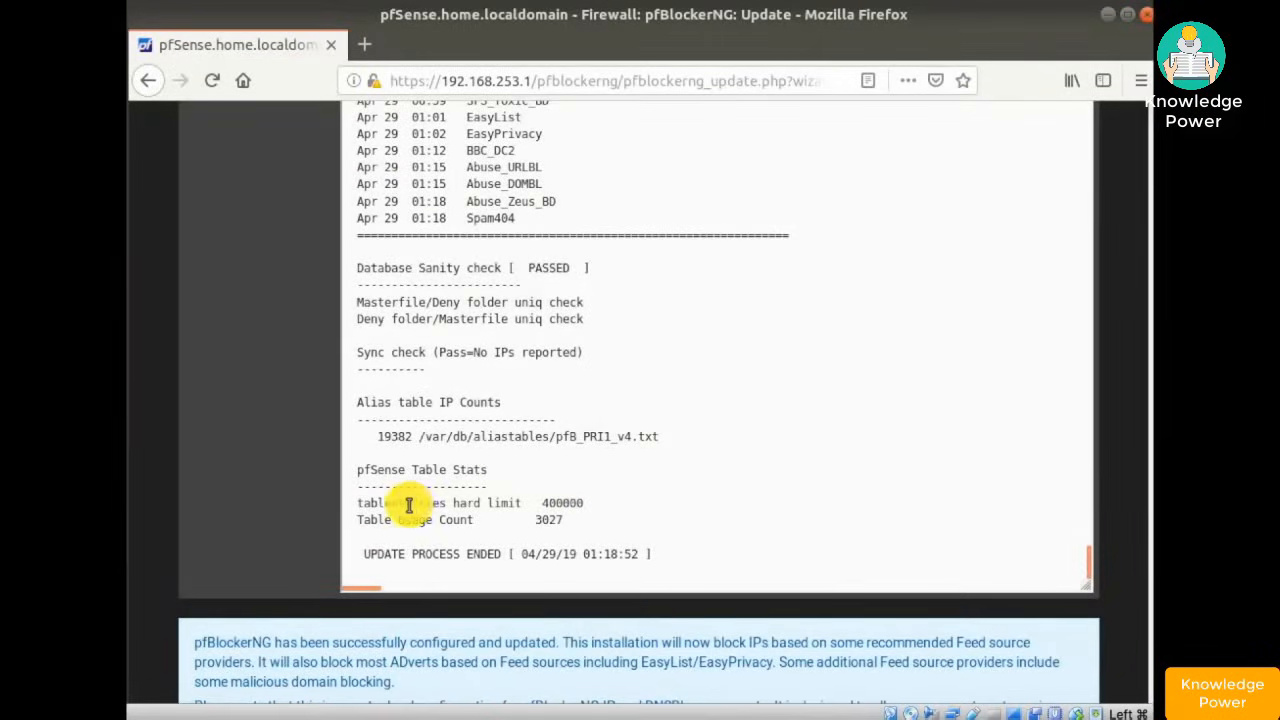
pyautogui.click(586, 503)
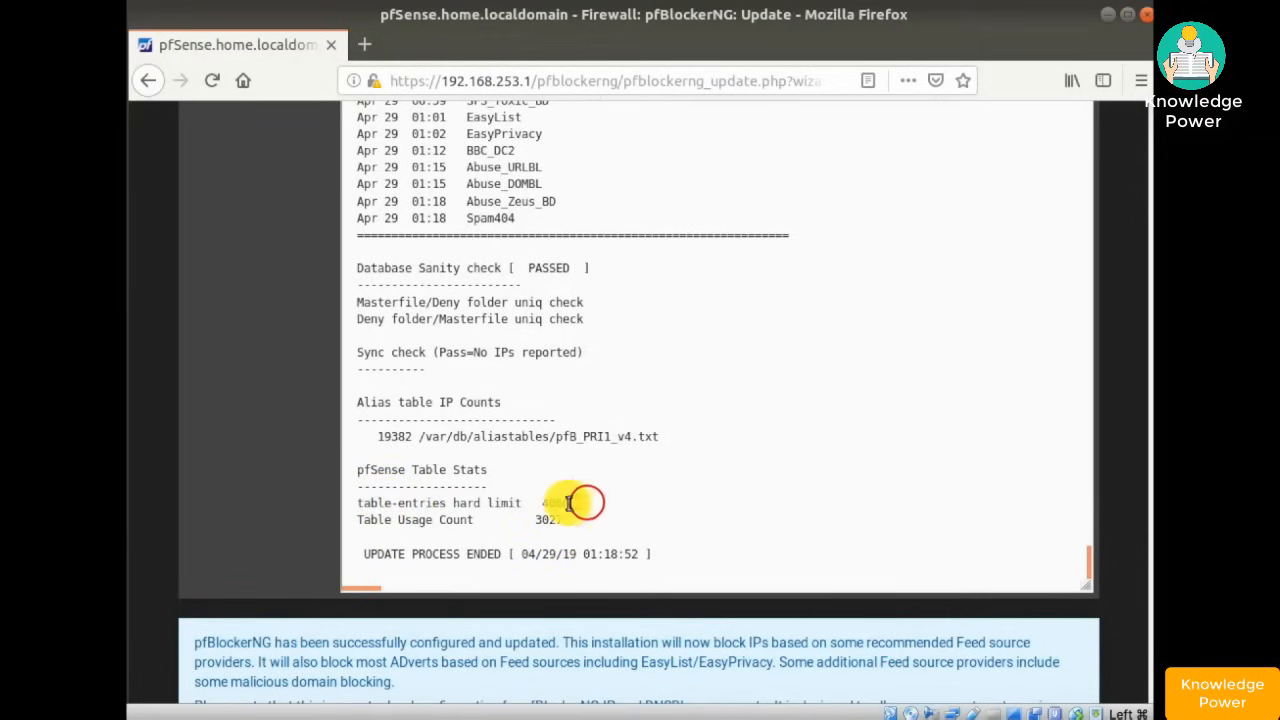
pyautogui.click(554, 499)
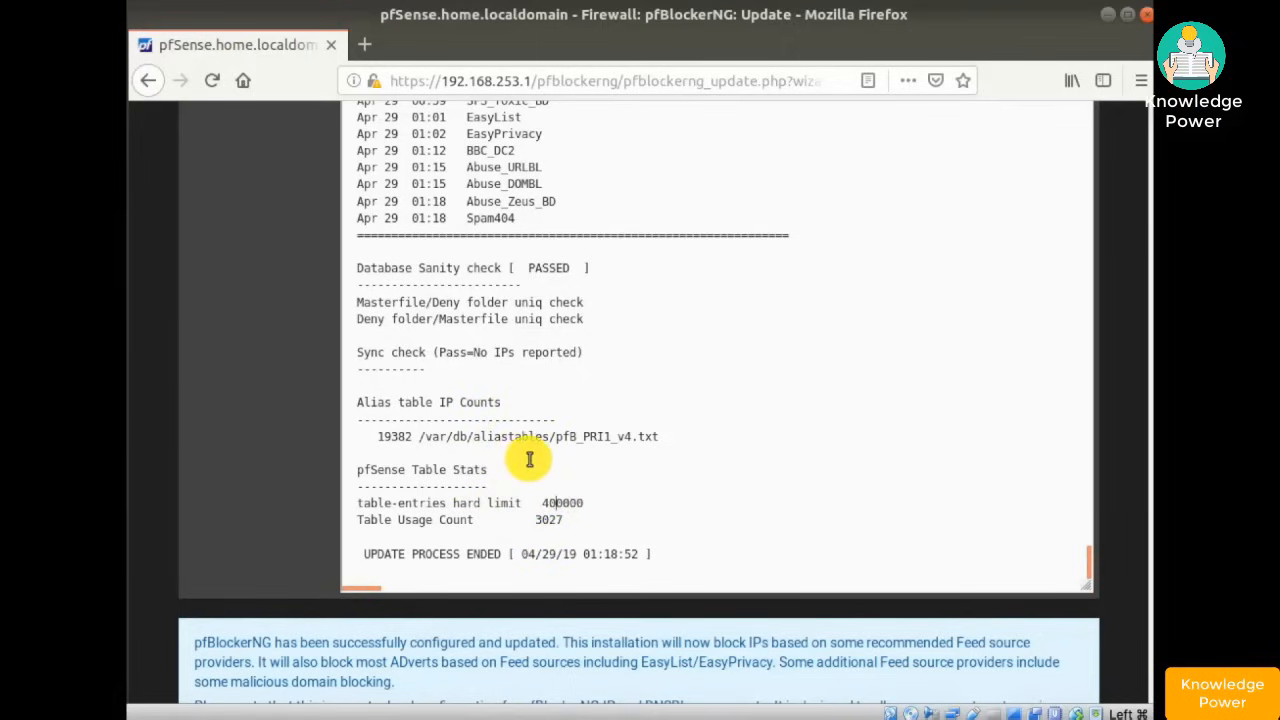
pyautogui.scroll(3, 832, 402)
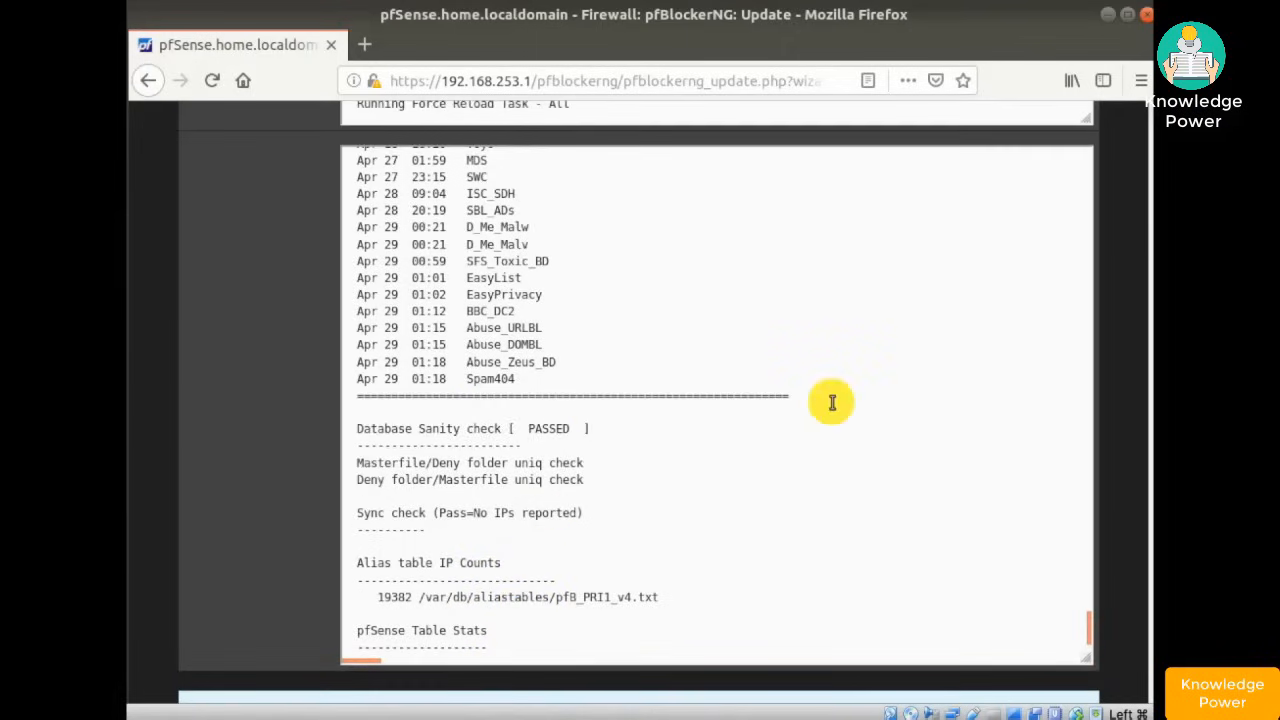
pyautogui.scroll(1, 832, 402)
pyautogui.scroll(5, 832, 402)
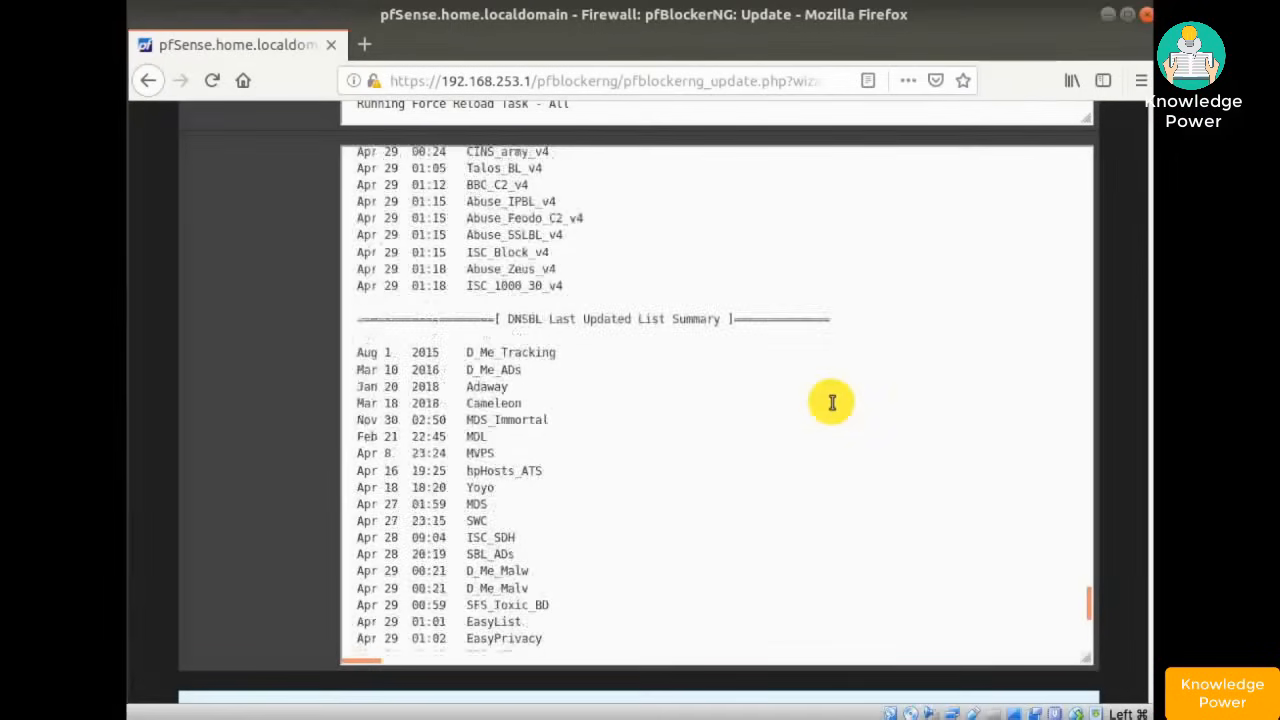
pyautogui.scroll(14, 832, 402)
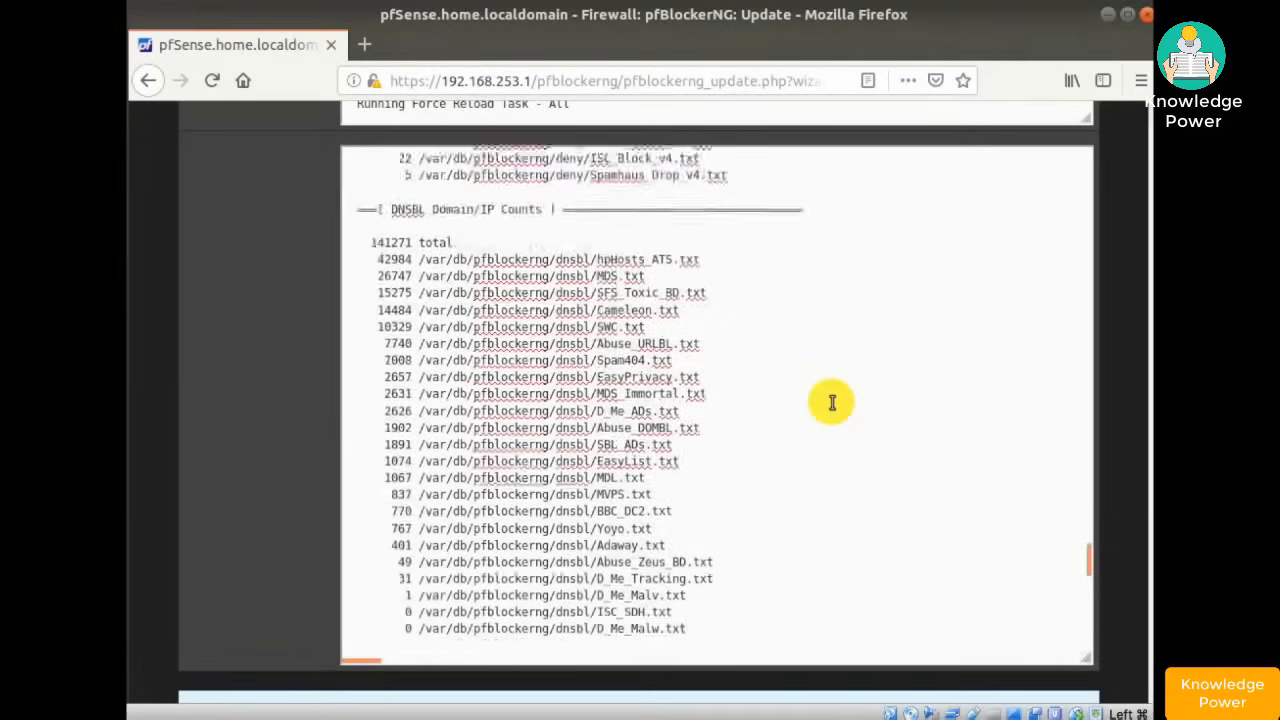
pyautogui.scroll(5, 832, 402)
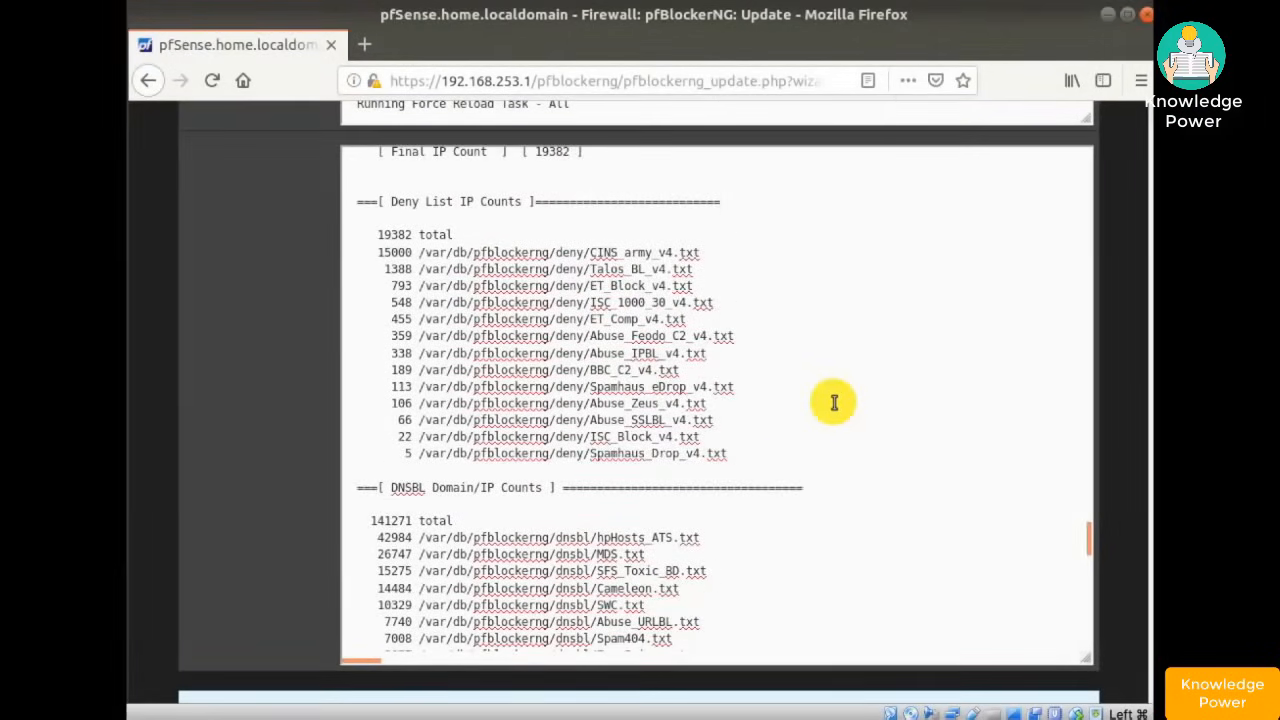
pyautogui.scroll(7, 832, 402)
pyautogui.scroll(20, 834, 402)
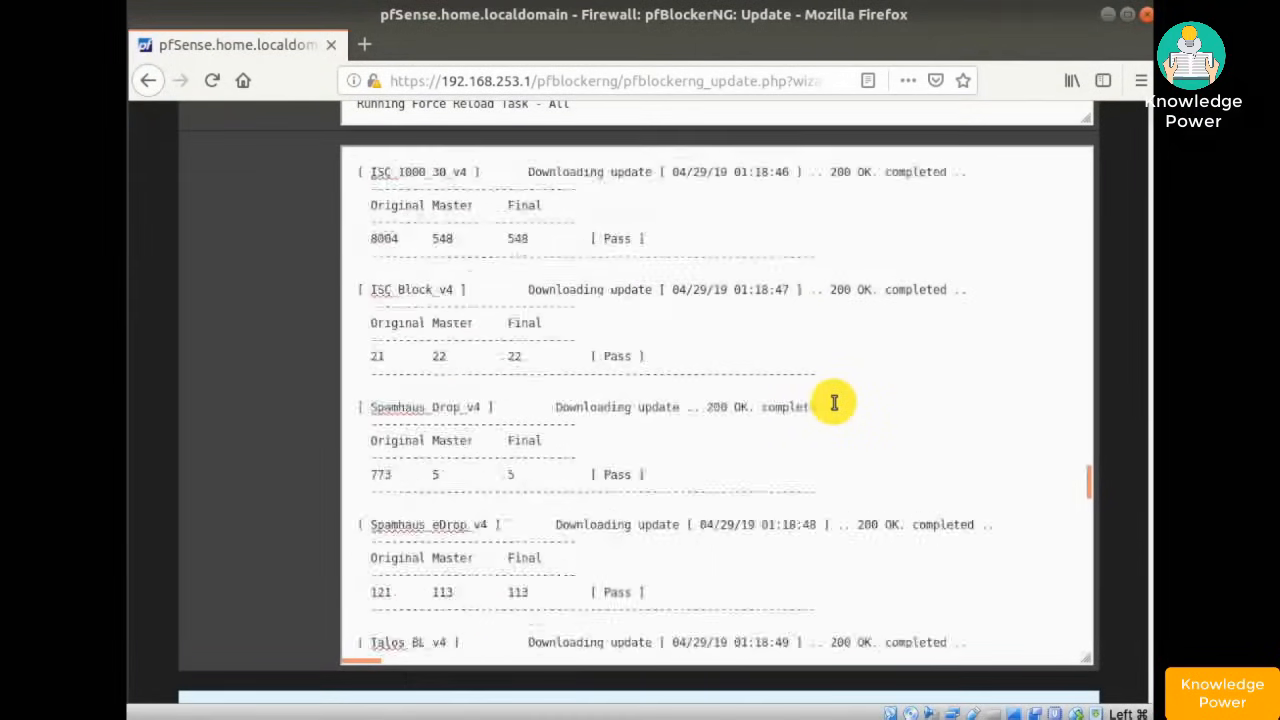
pyautogui.scroll(20, 834, 402)
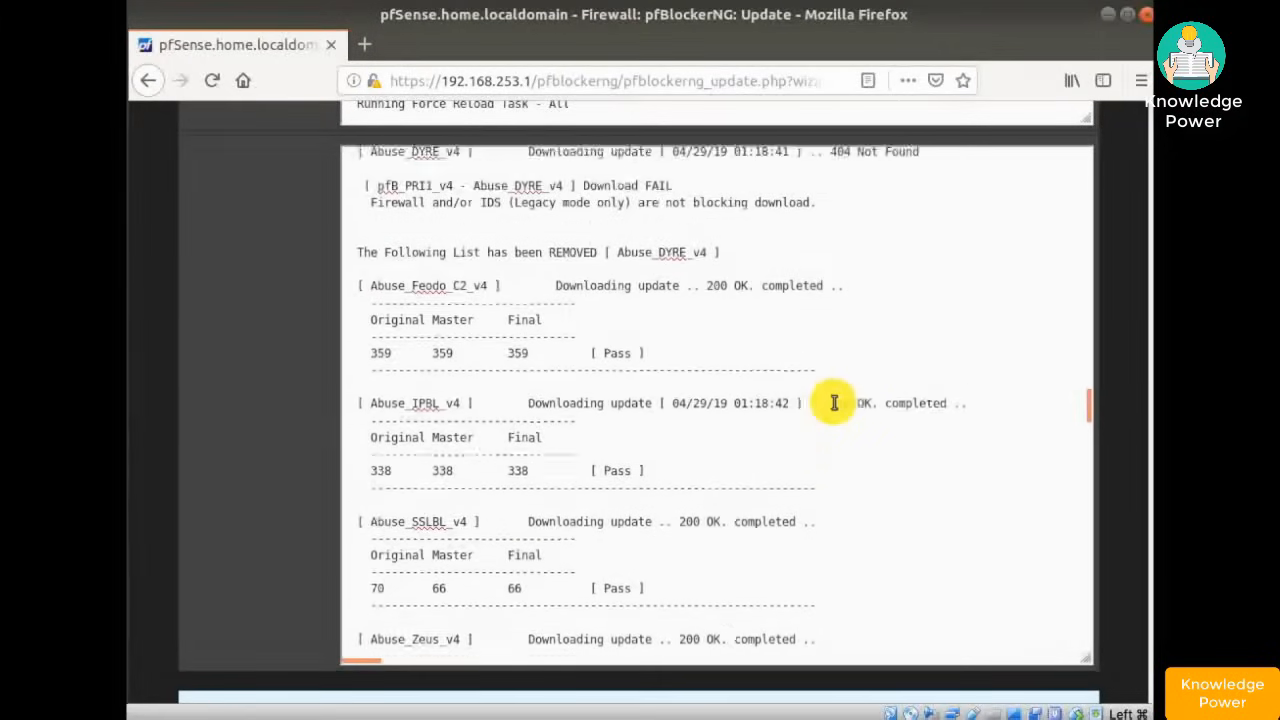
pyautogui.scroll(20, 834, 402)
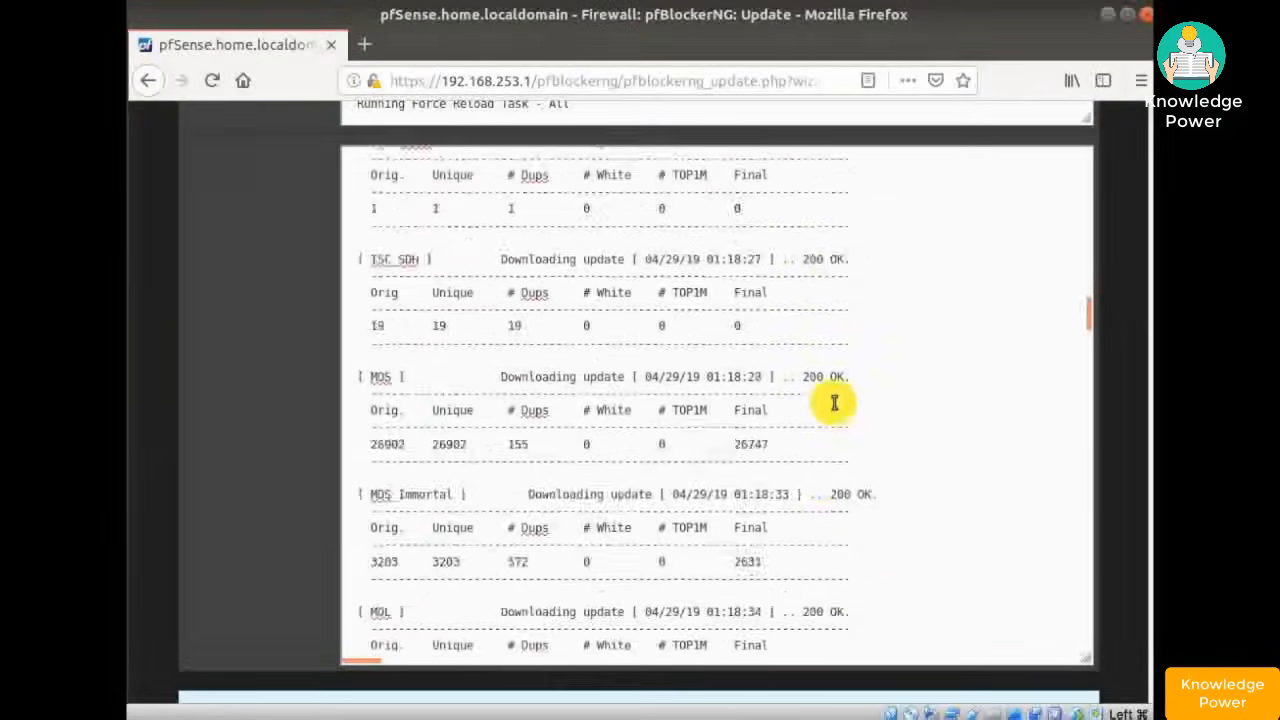
pyautogui.scroll(3, 834, 402)
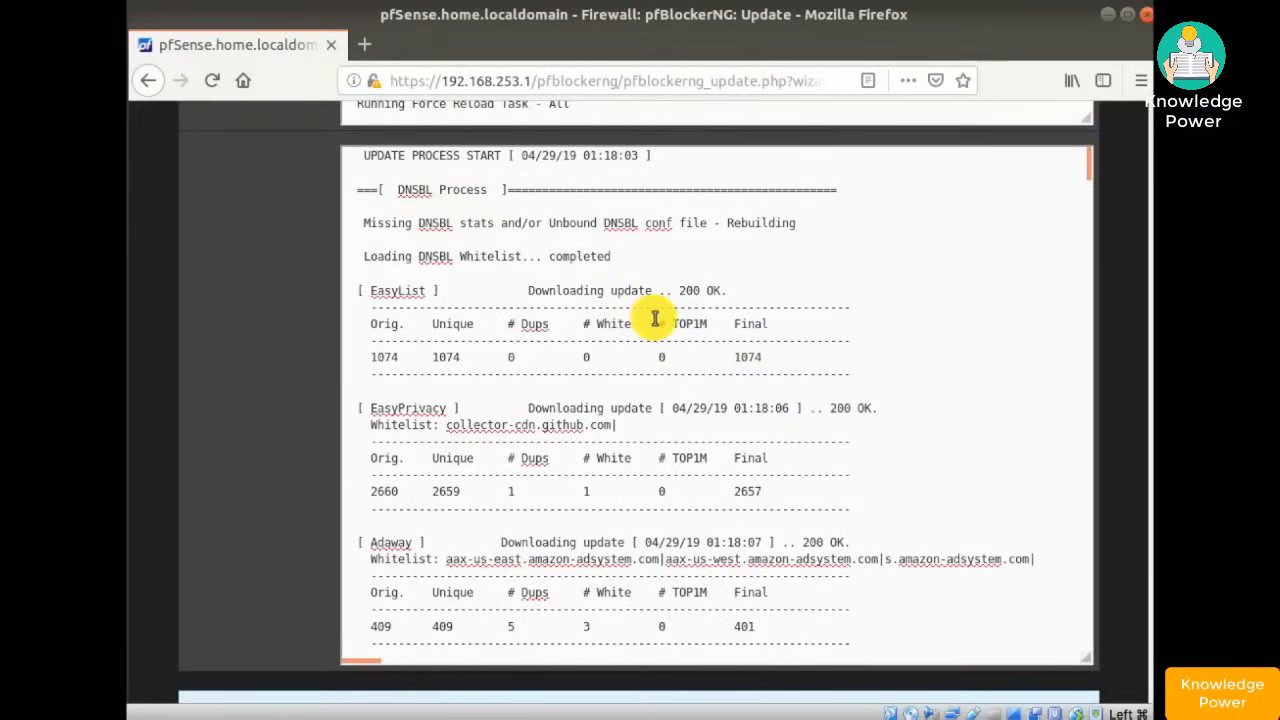
pyautogui.scroll(-15, 654, 318)
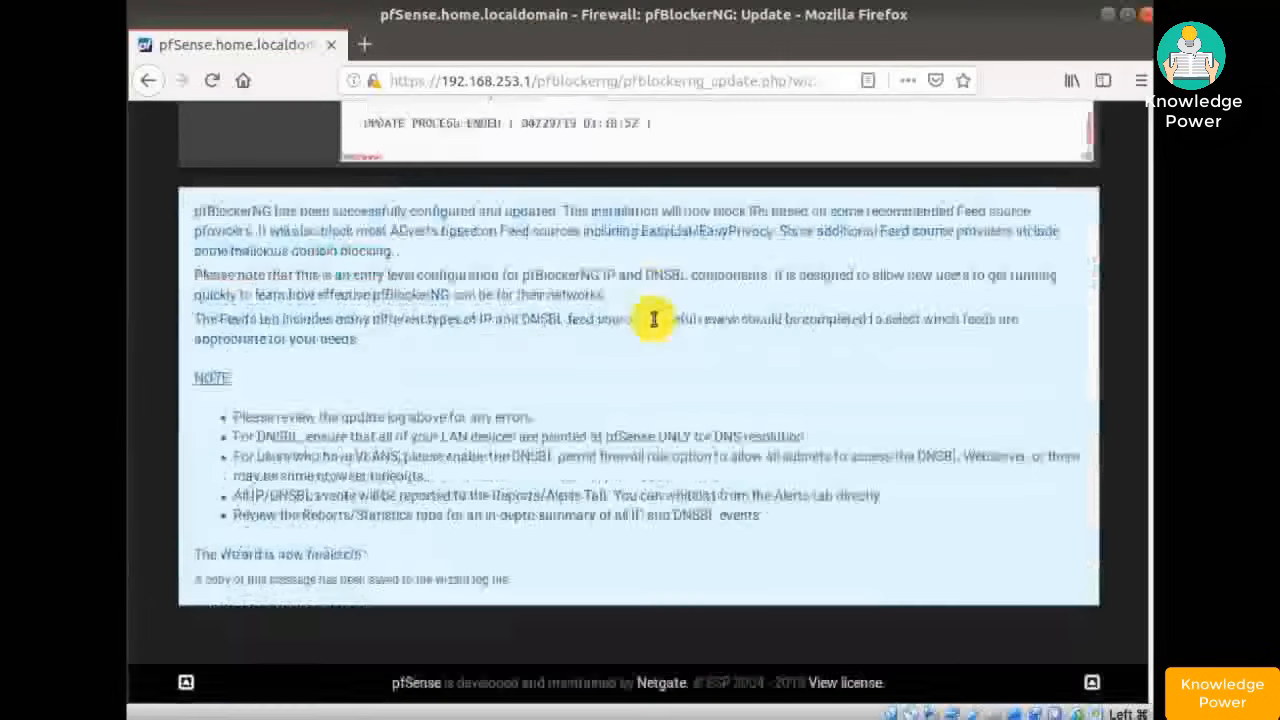
pyautogui.scroll(10, 654, 318)
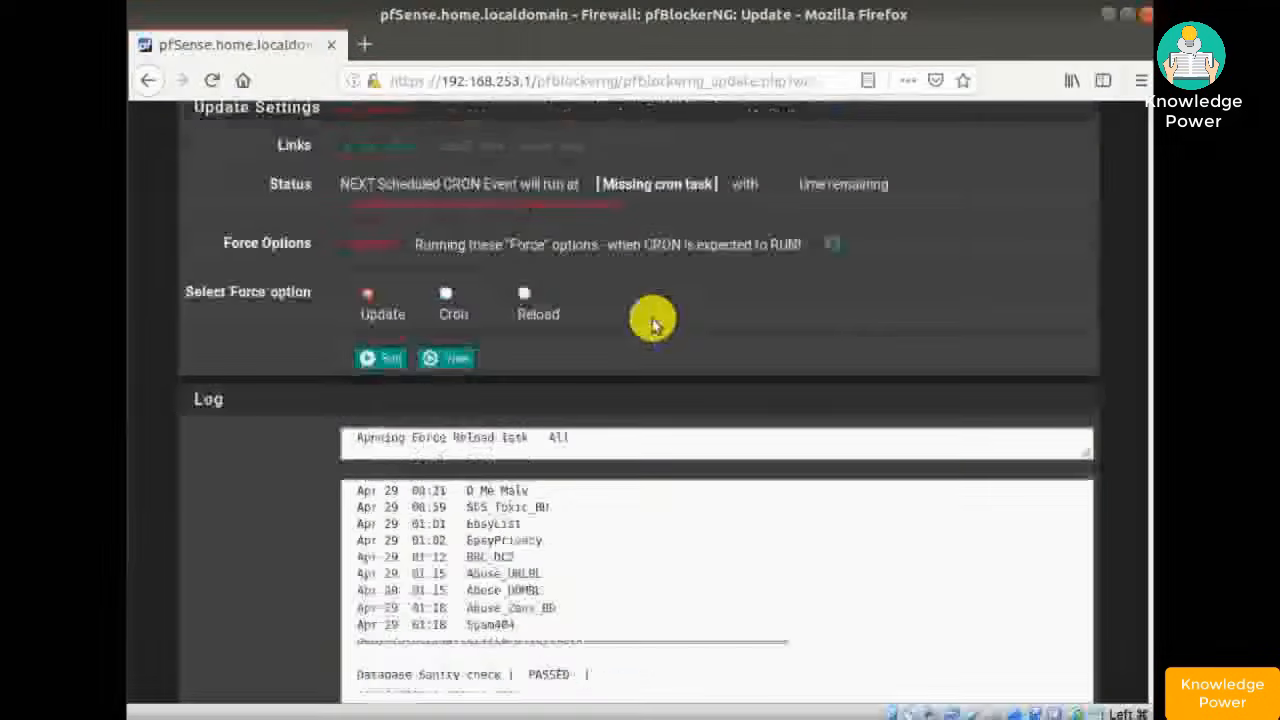
pyautogui.scroll(-7, 654, 318)
pyautogui.scroll(-5, 654, 318)
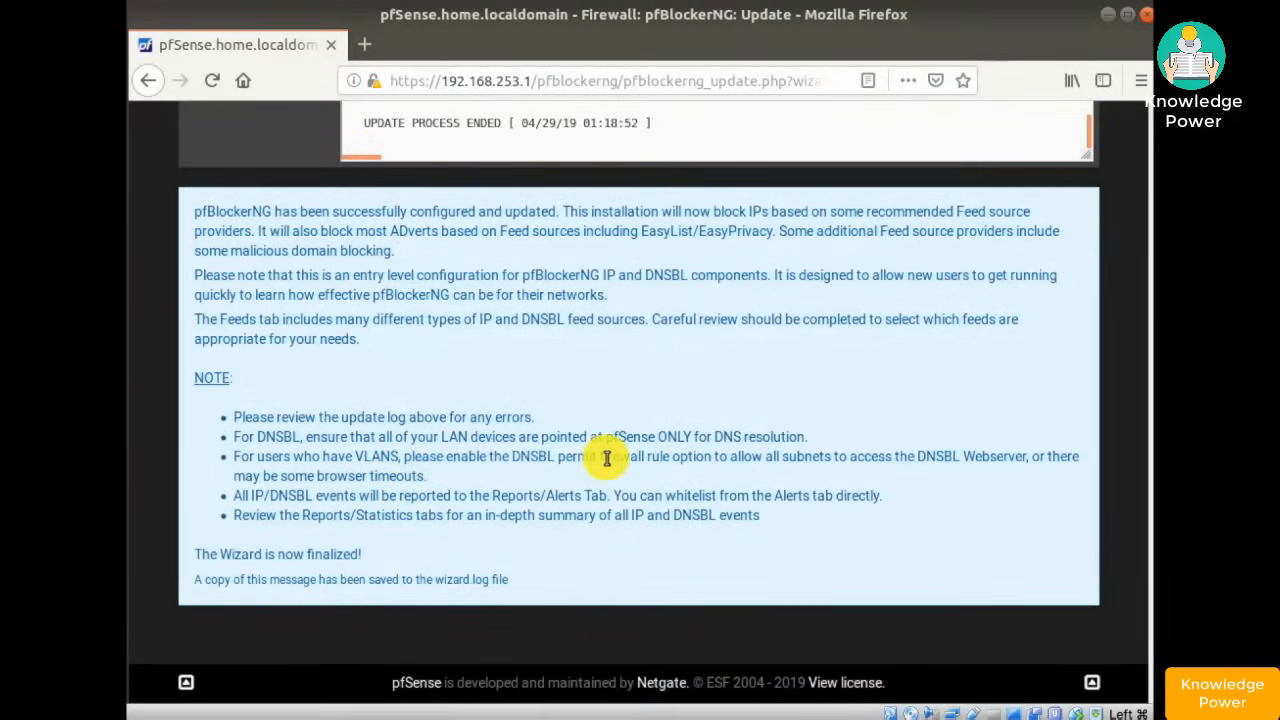
pyautogui.moveTo(603, 457); pyautogui.dragTo(428, 478)
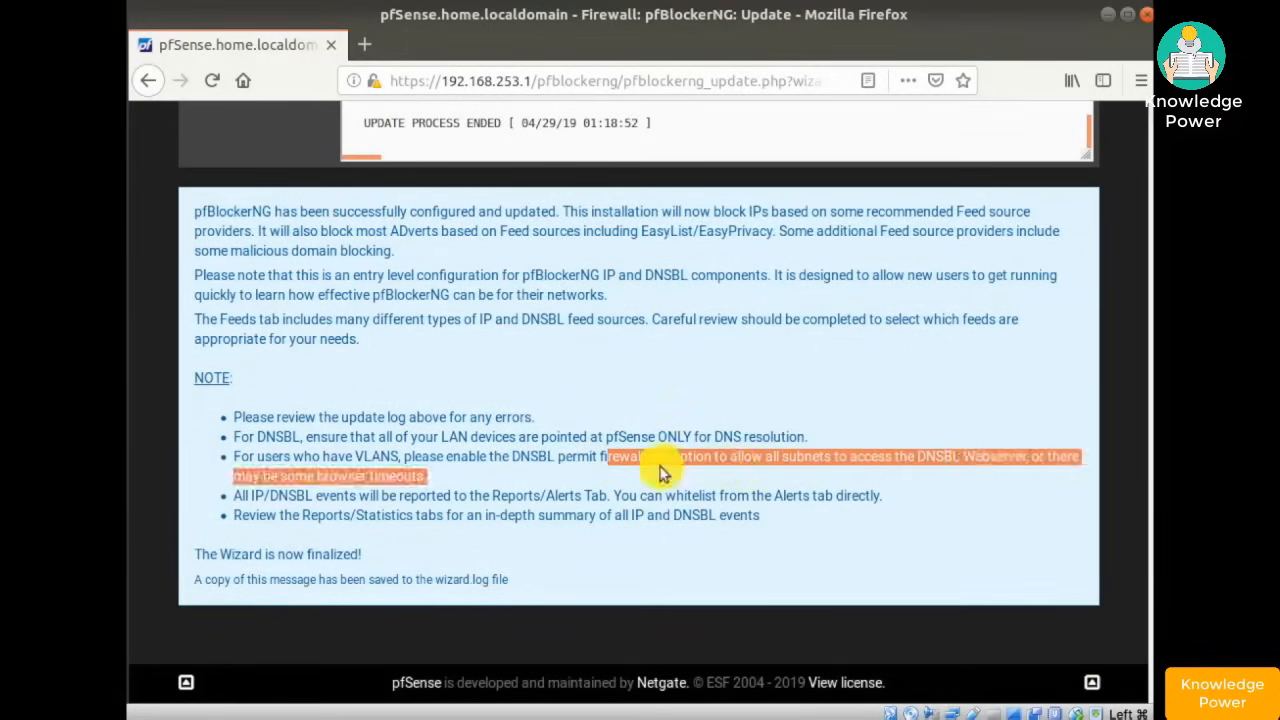
pyautogui.click(383, 478)
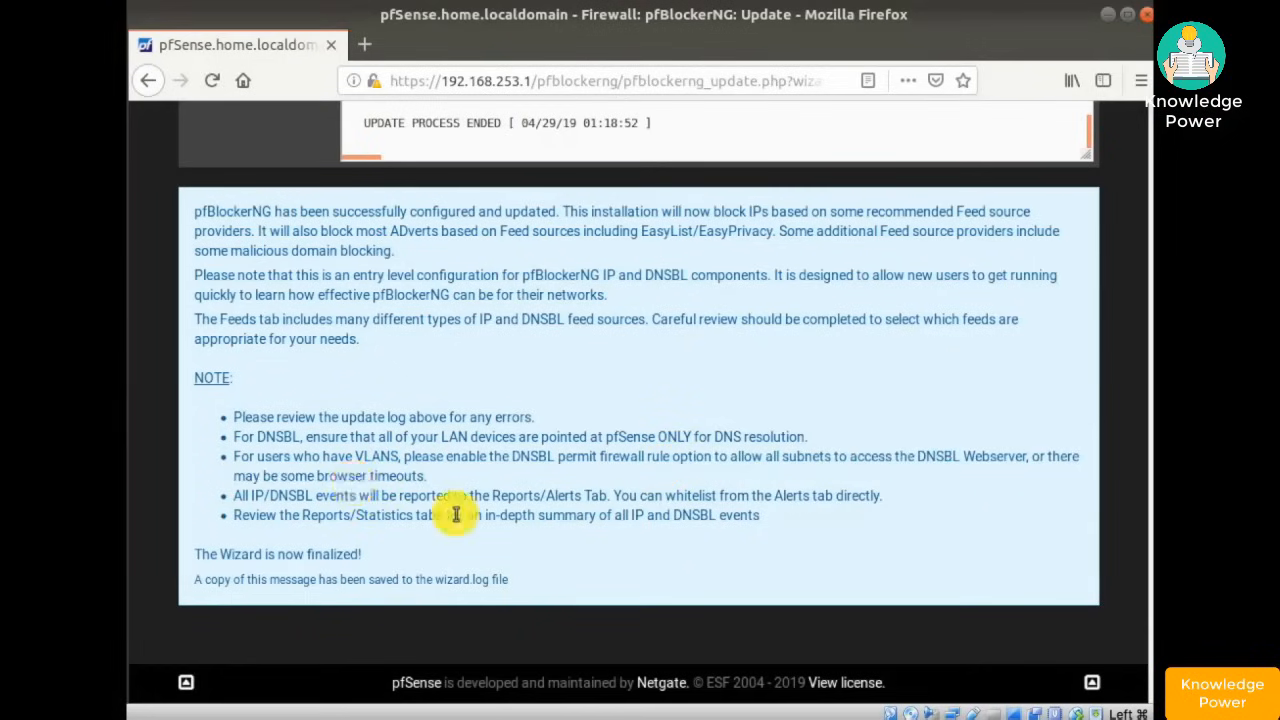
pyautogui.moveTo(287, 496); pyautogui.dragTo(601, 493)
pyautogui.click(763, 530)
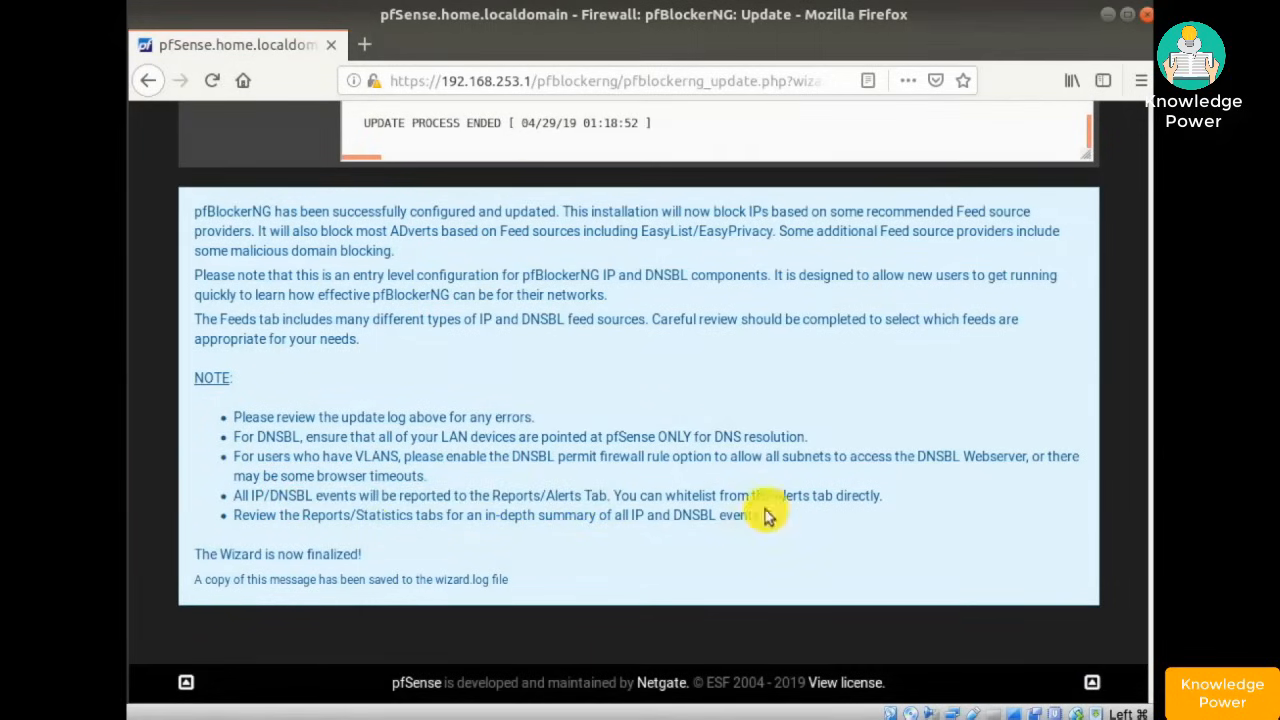
pyautogui.moveTo(757, 497); pyautogui.dragTo(809, 497)
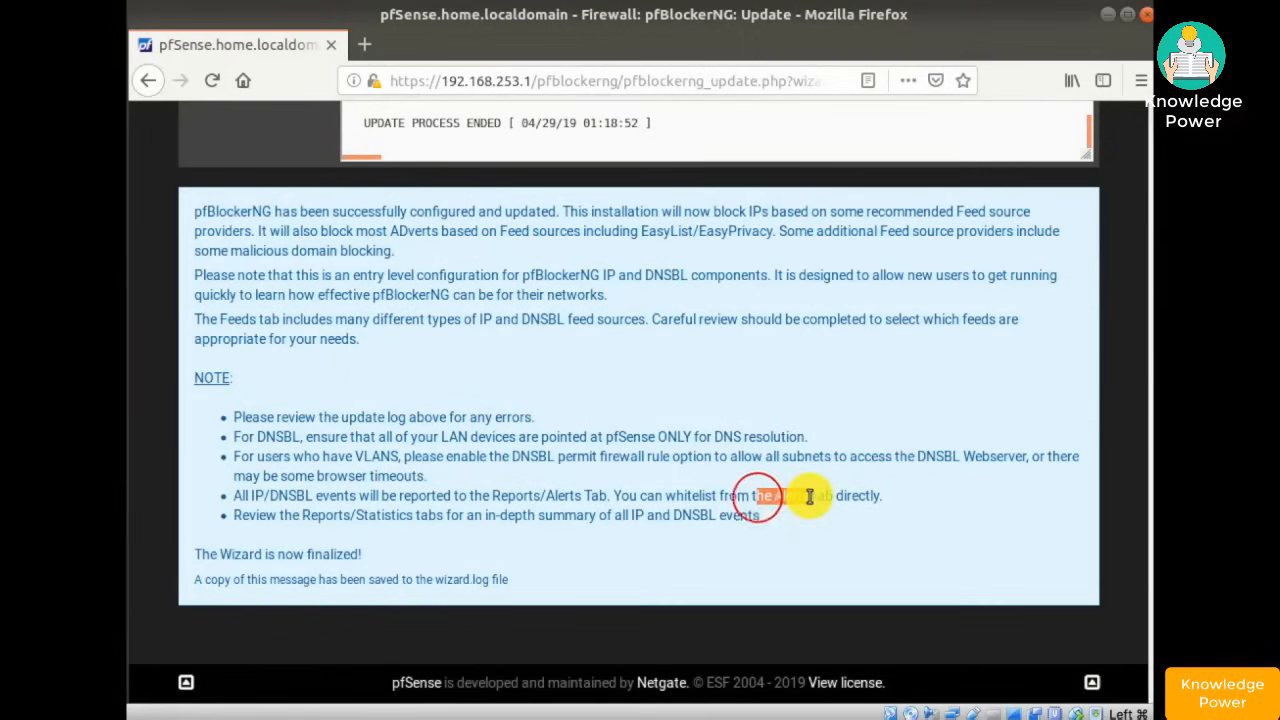
pyautogui.click(766, 501)
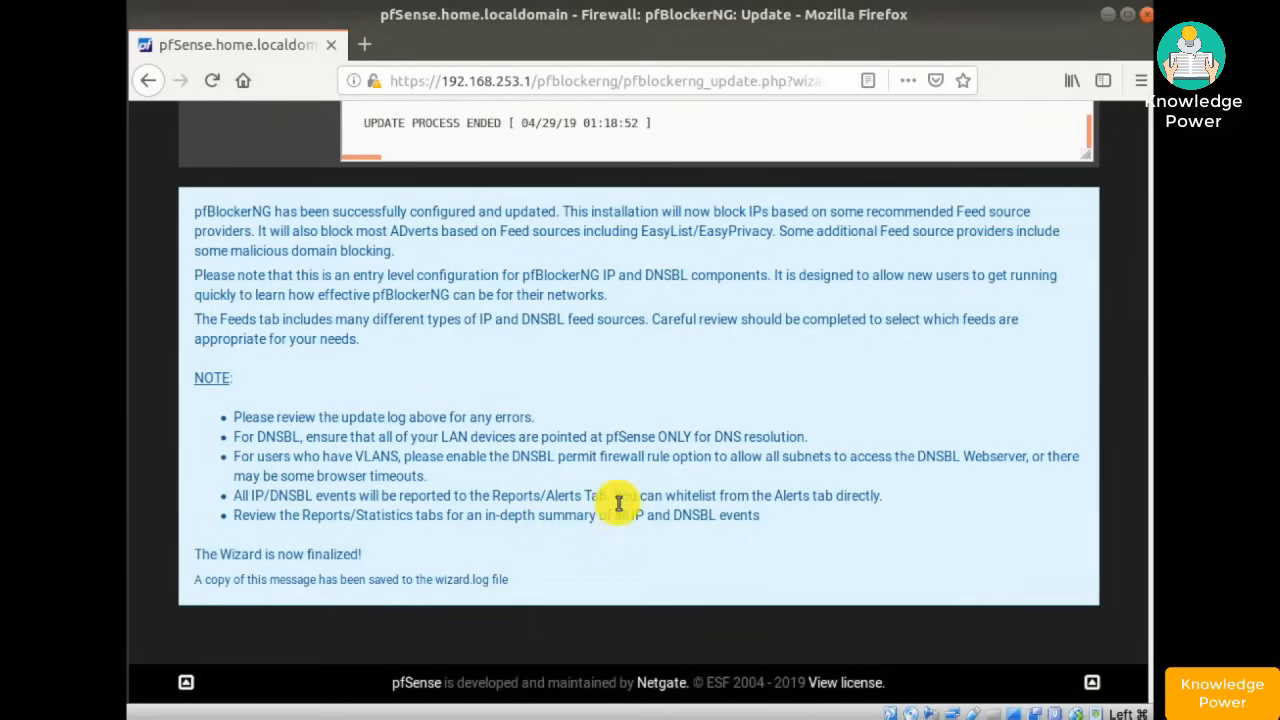
pyautogui.scroll(10, 619, 503)
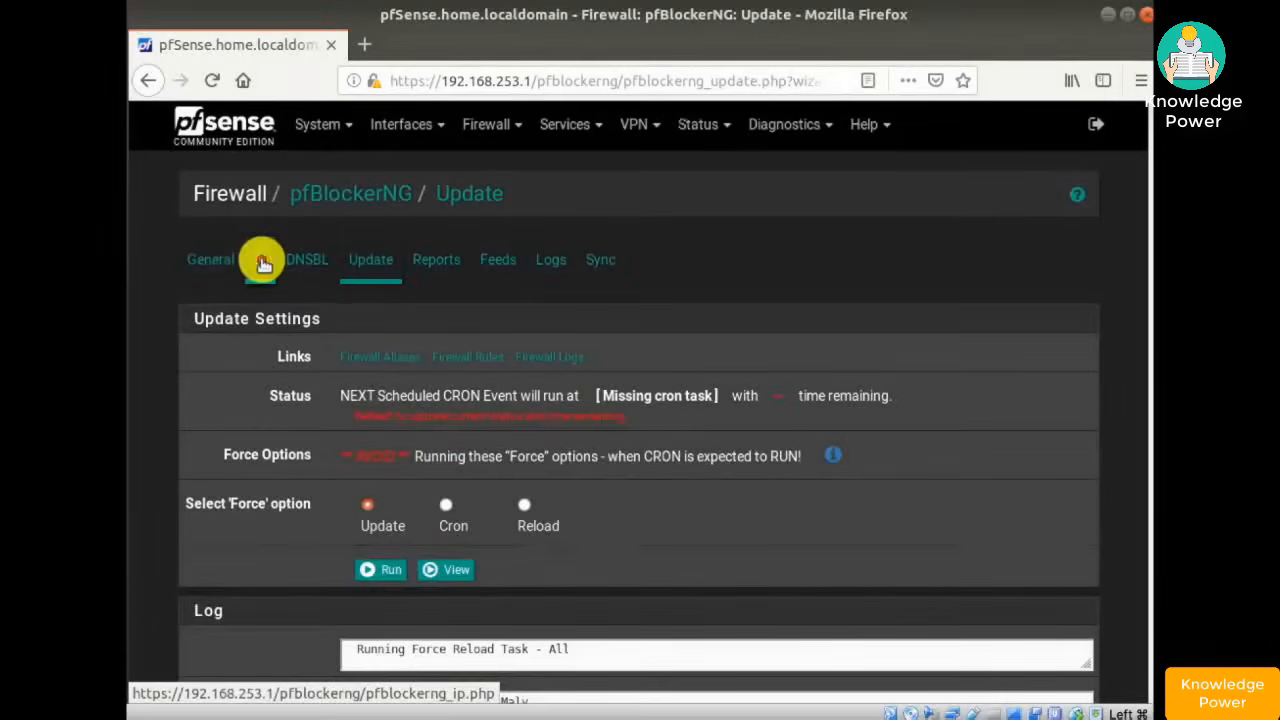
# - Review pfBlockerNG's IP tab: De-Duplication and Suppression on, CIDR Aggregation off
pyautogui.click(262, 262)
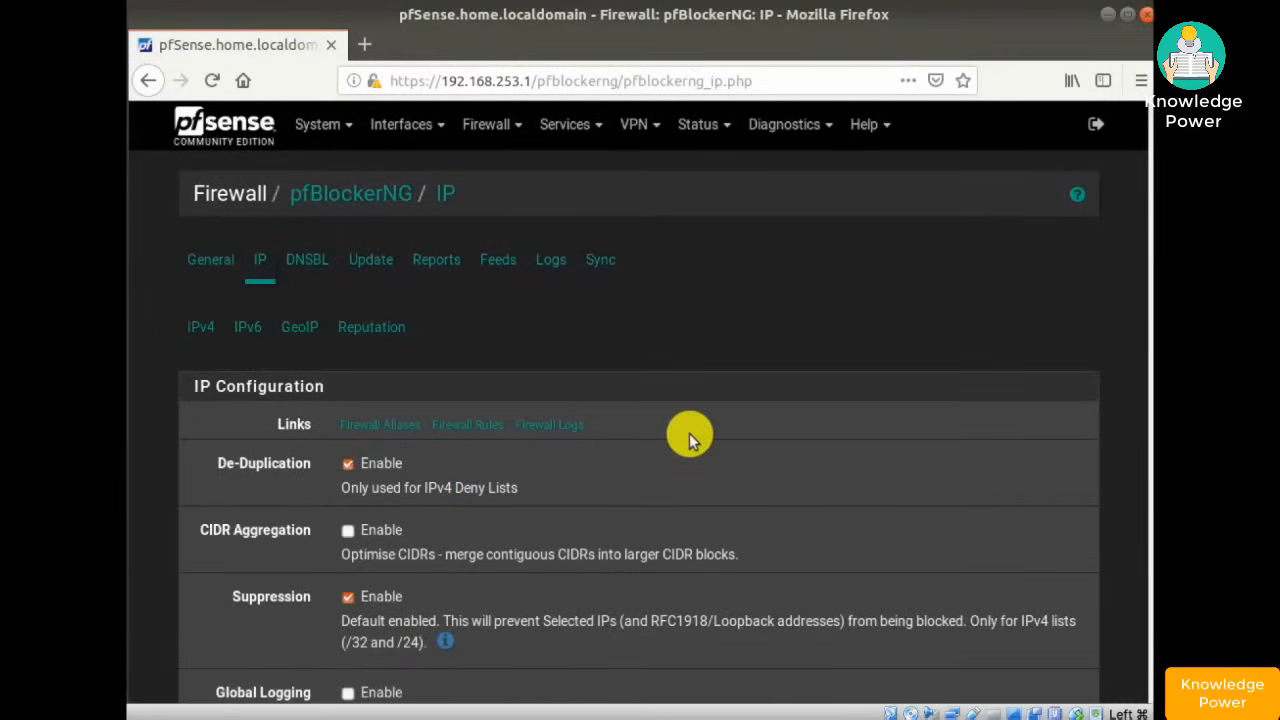
pyautogui.scroll(-15, 689, 433)
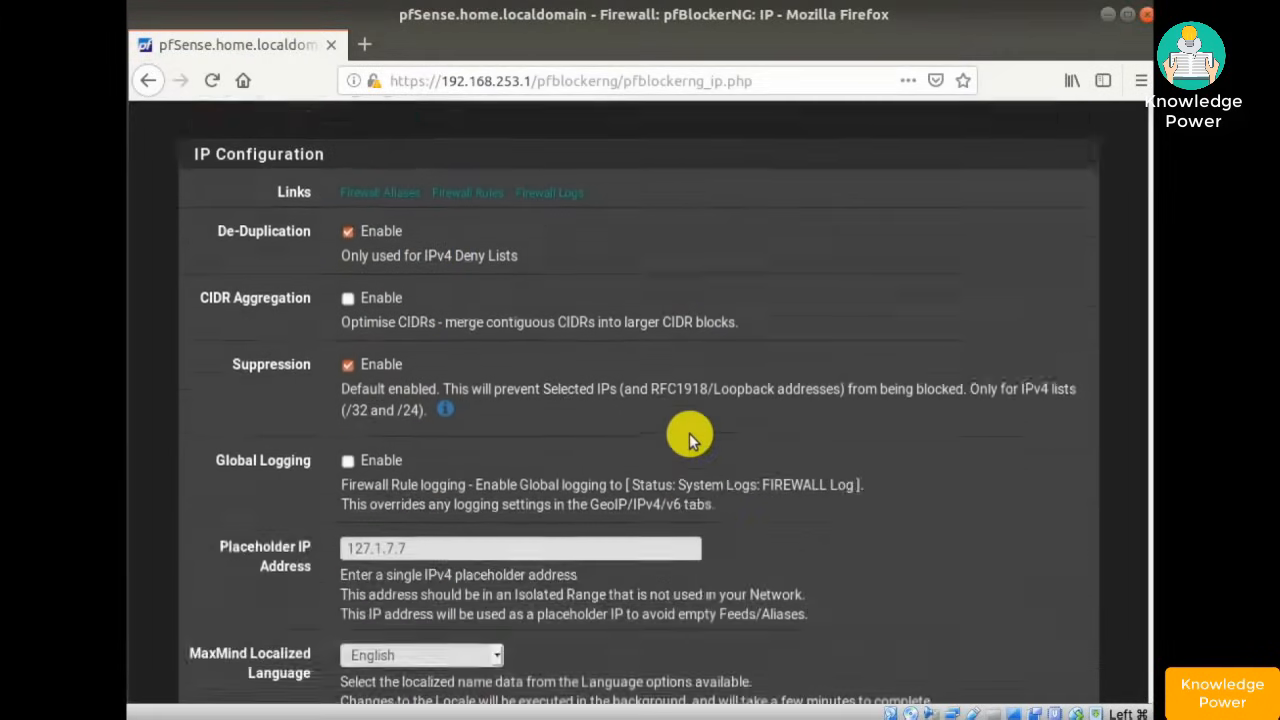
pyautogui.scroll(15, 686, 434)
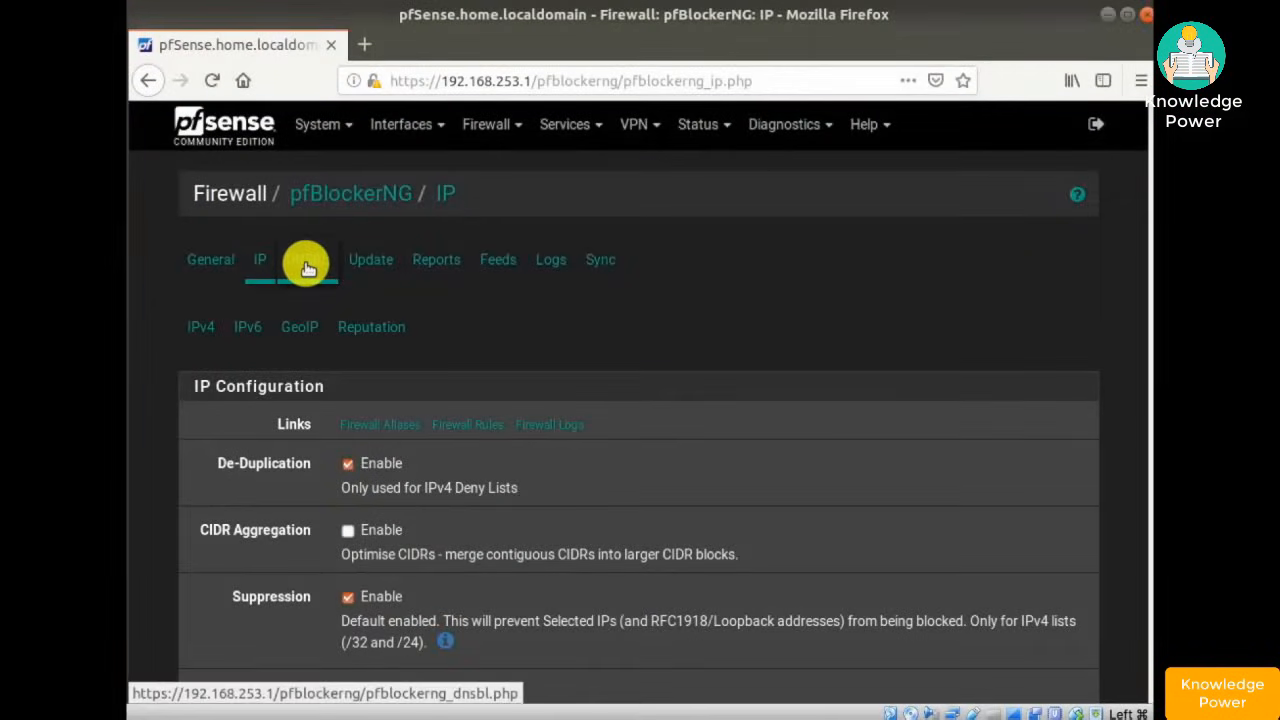
# - Review pfBlockerNG's DNSBL tab: DNSBL enabled, TLD off, Virtual IP 10.10.10.1
pyautogui.click(307, 262)
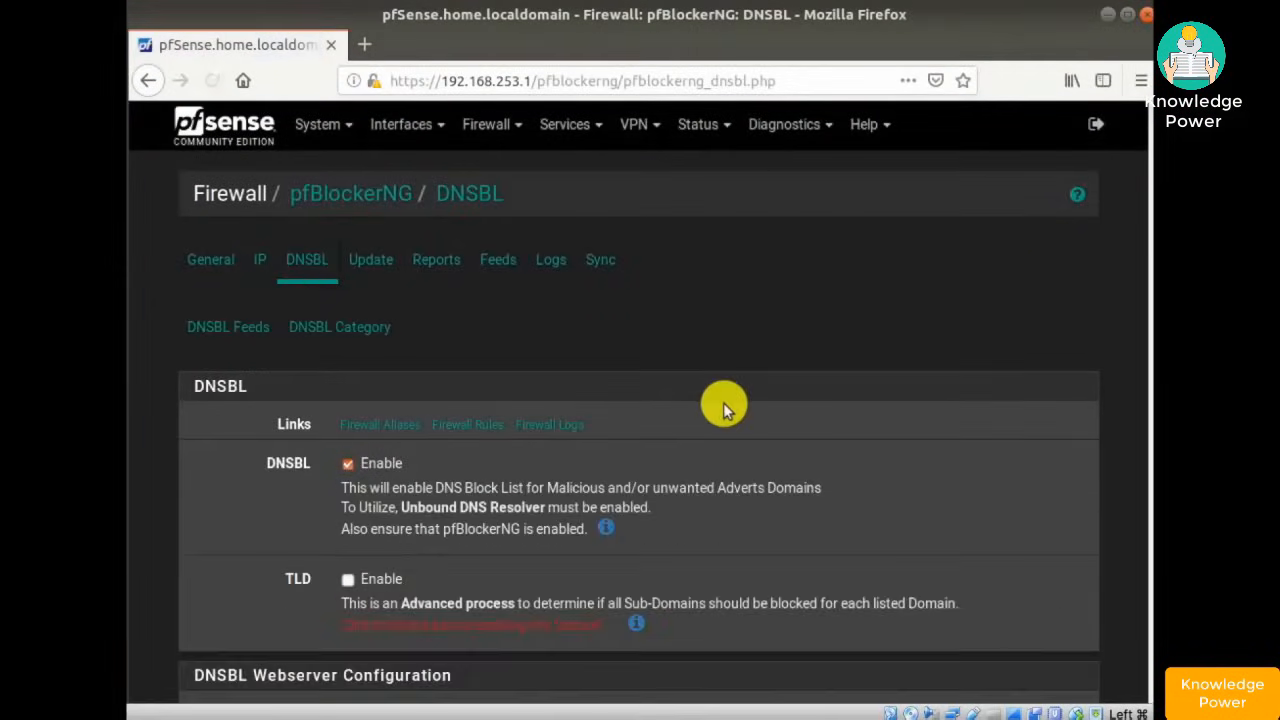
pyautogui.scroll(-5, 658, 435)
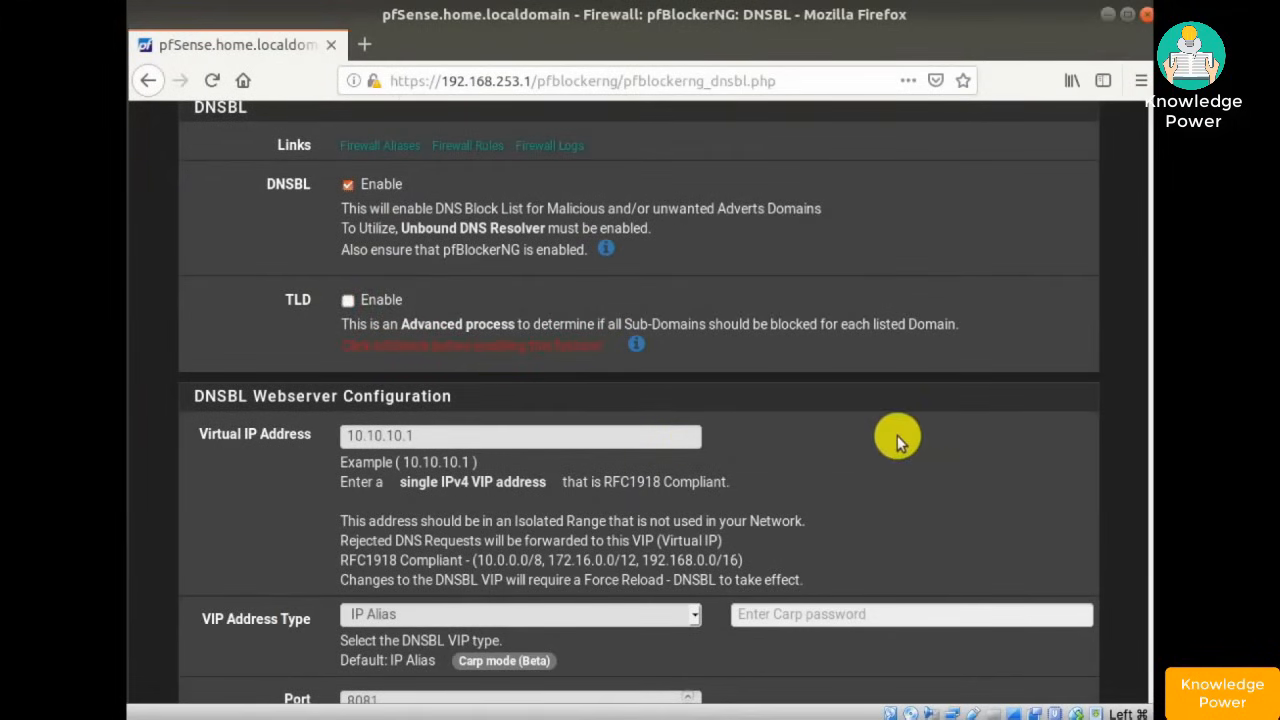
pyautogui.scroll(-3, 895, 433)
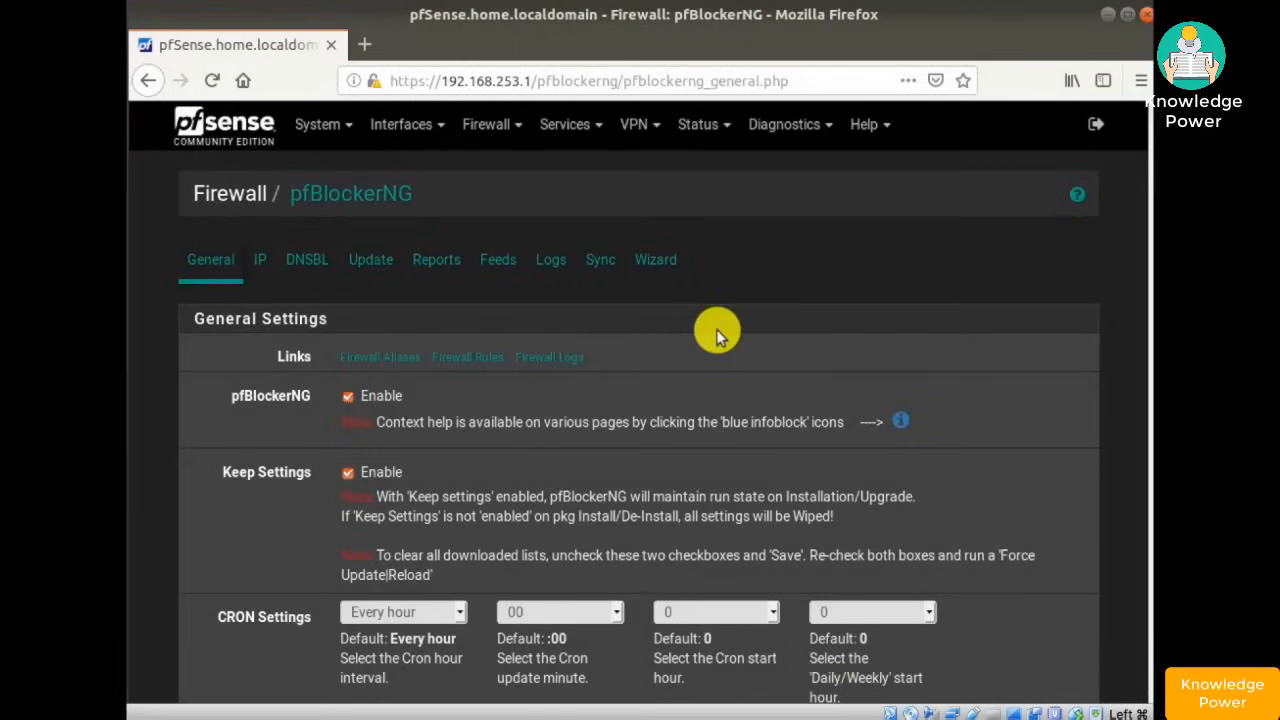
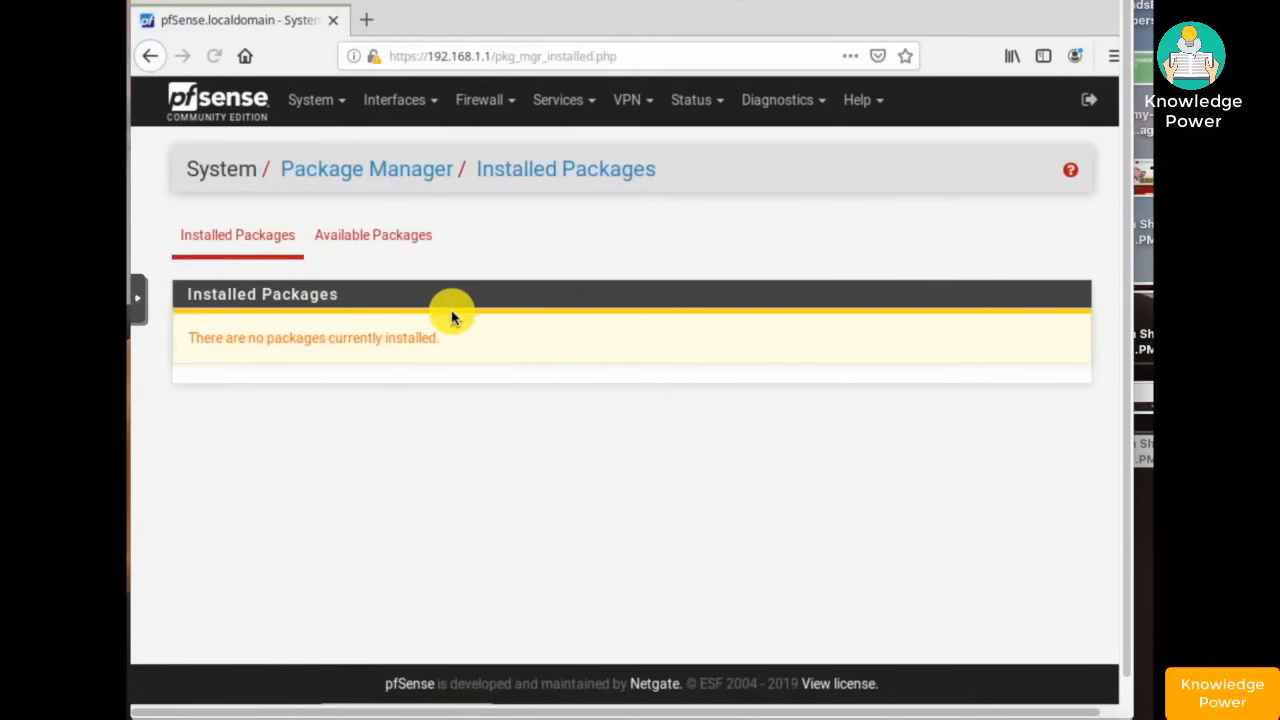
# - List the Available Packages and scroll down to the snort 3.2.9.9_1 entry
pyautogui.click(388, 241)
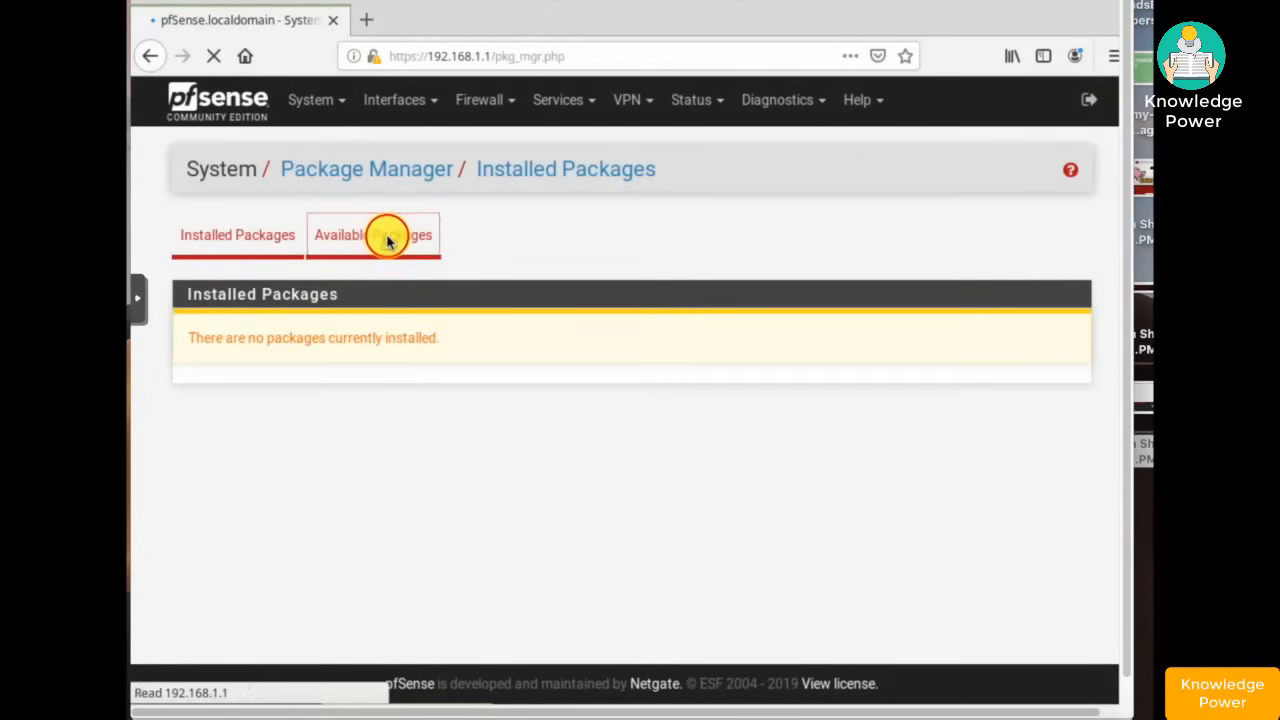
pyautogui.scroll(-5, 497, 385)
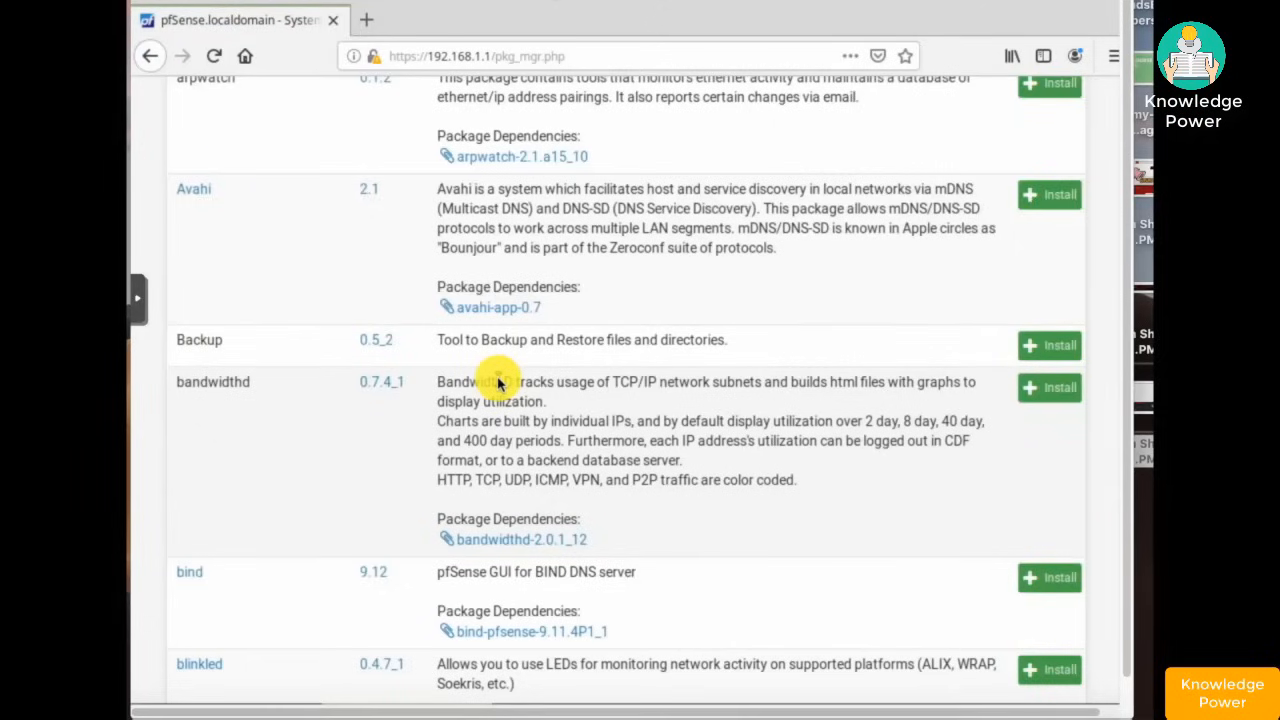
pyautogui.scroll(-10, 497, 383)
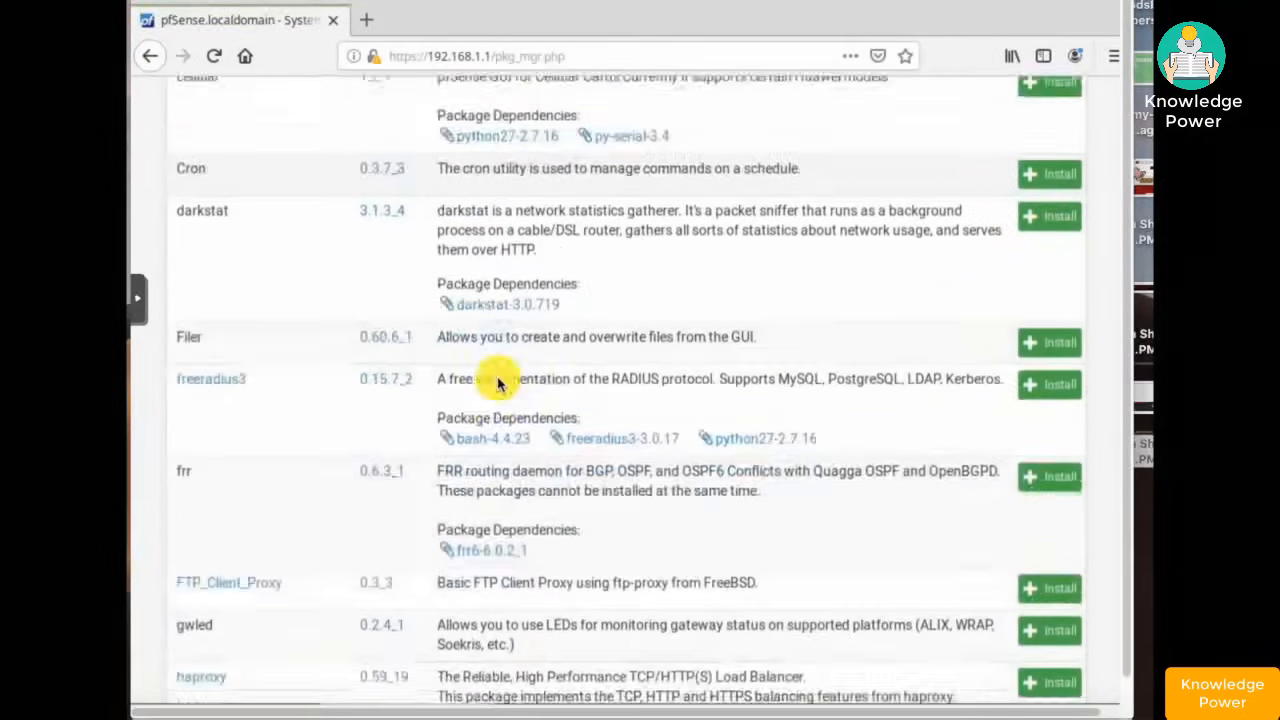
pyautogui.scroll(-8, 497, 383)
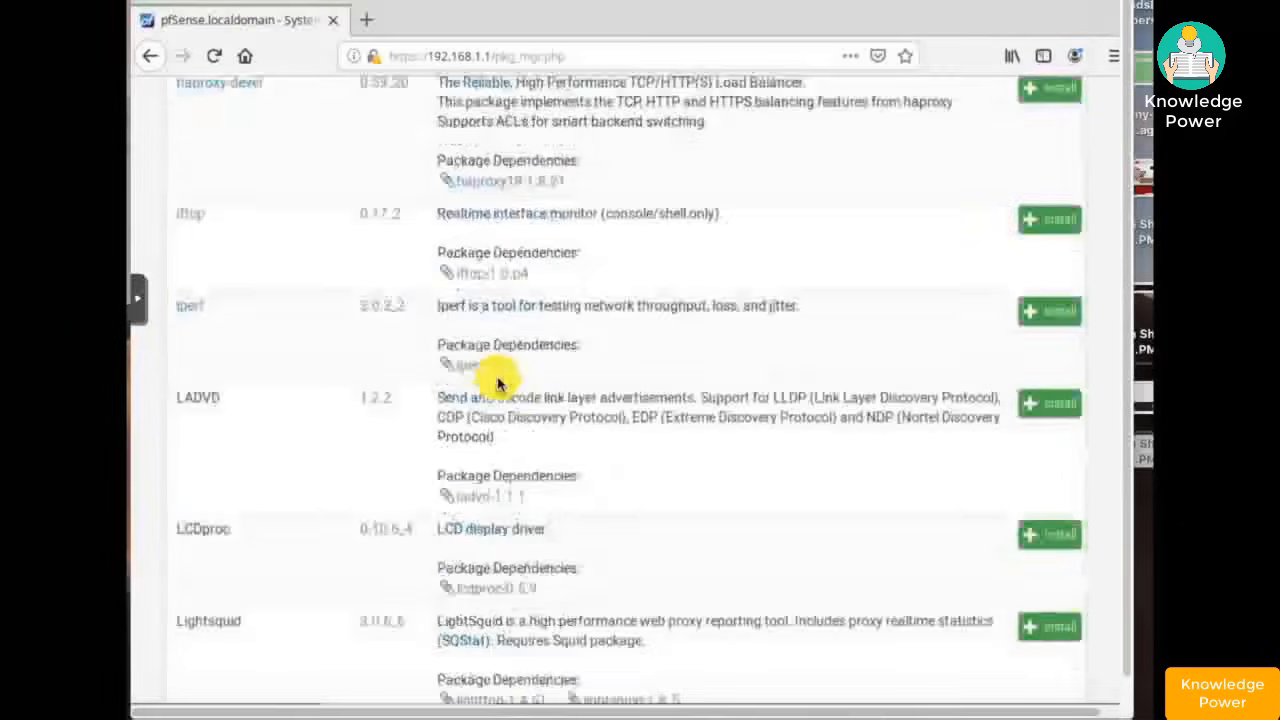
pyautogui.scroll(-8, 497, 383)
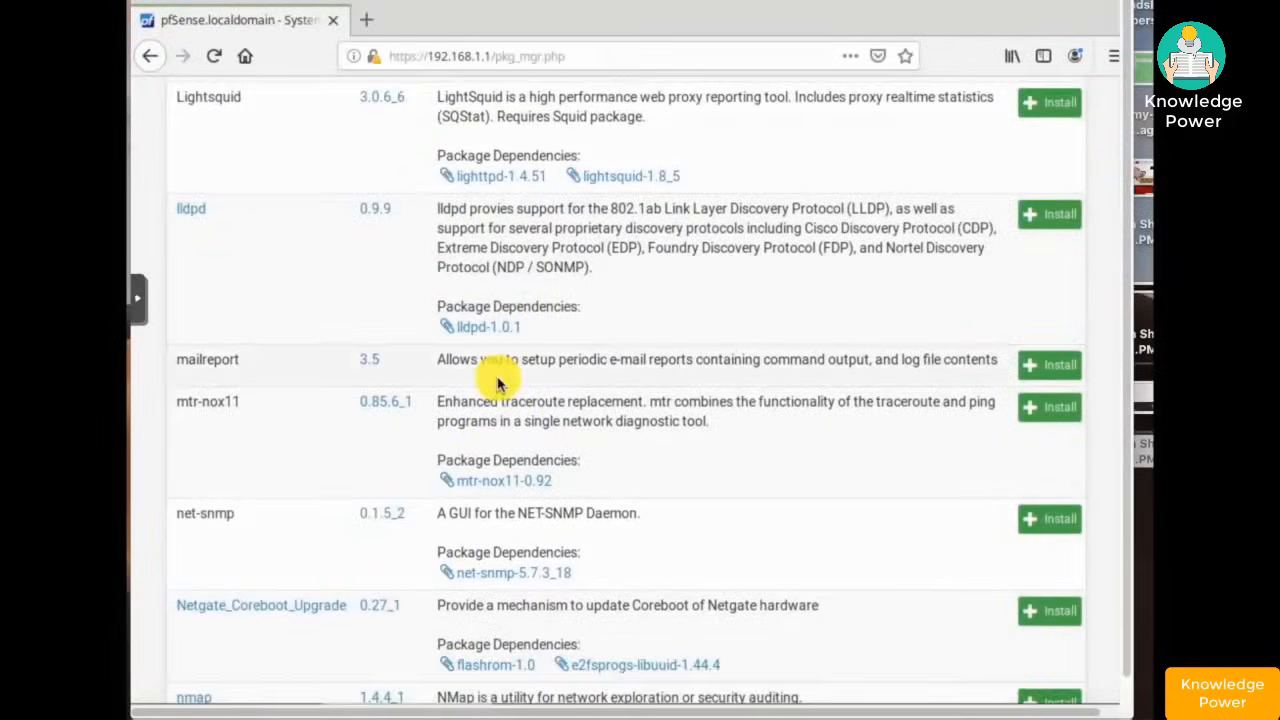
pyautogui.scroll(-10, 497, 383)
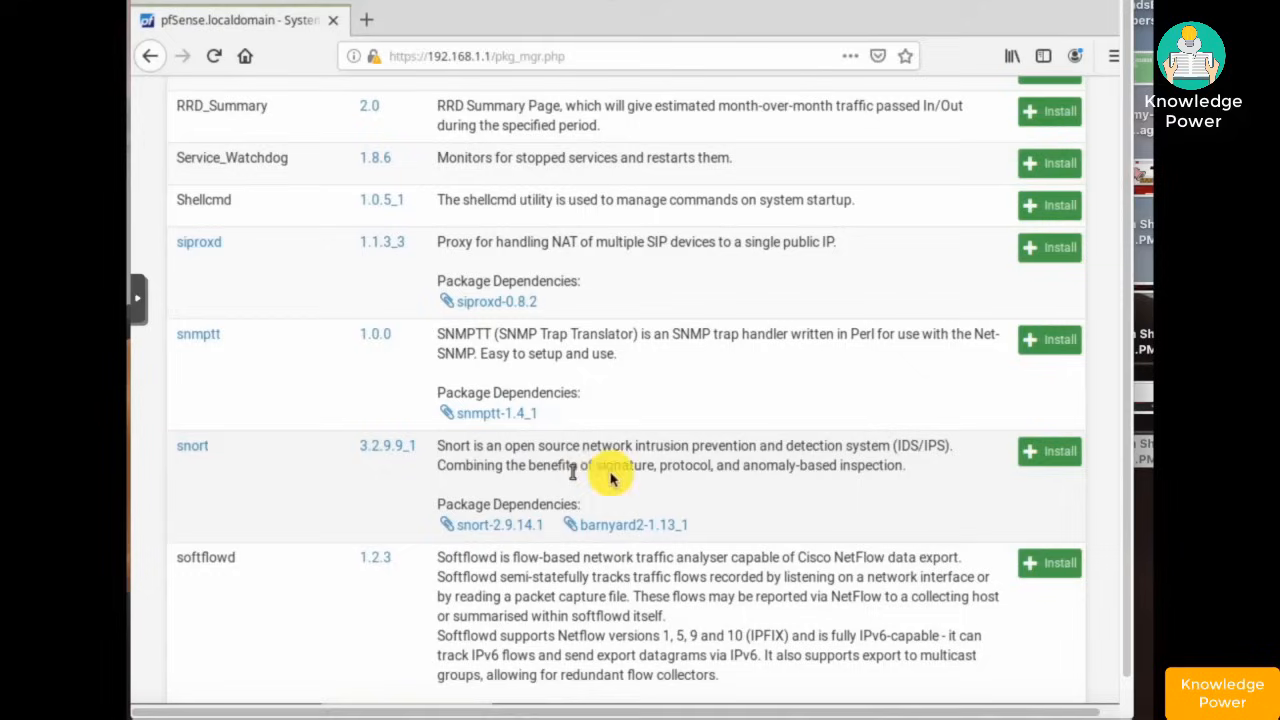
# - Install pfSense-pkg-snort 3.2.9.9_1 and verify the install log ends with Success
pyautogui.click(1052, 456)
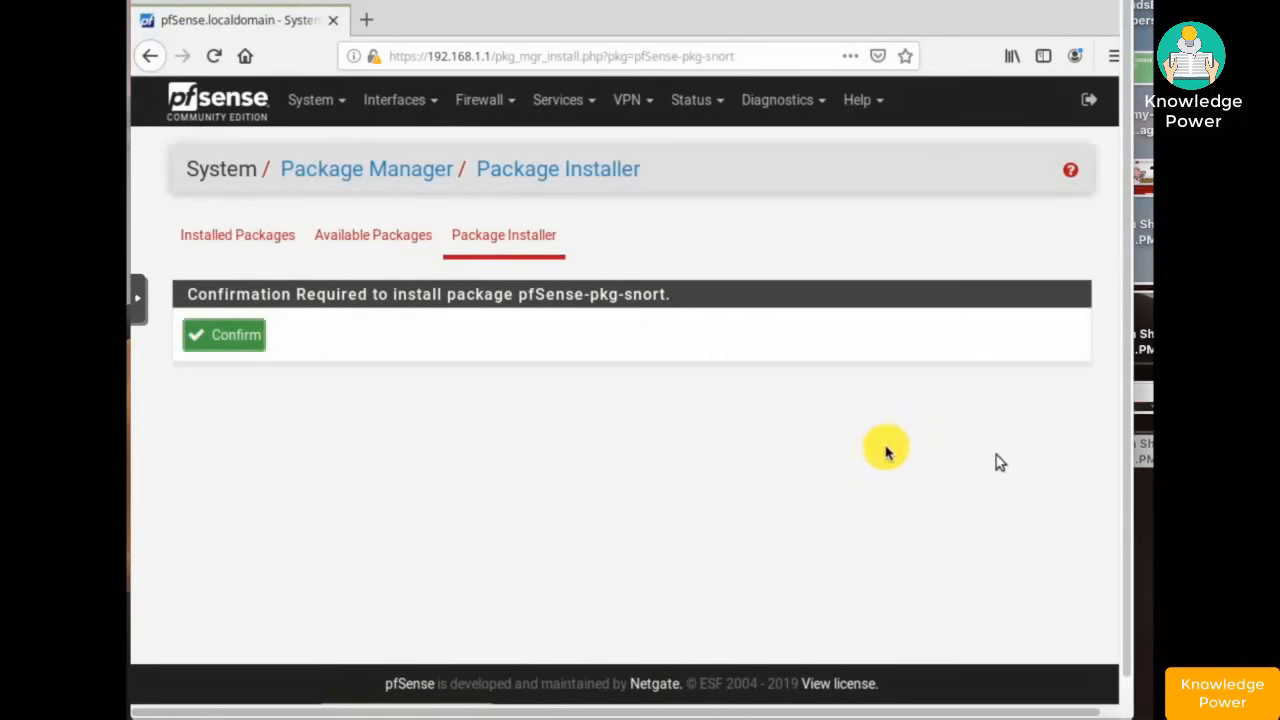
pyautogui.click(237, 340)
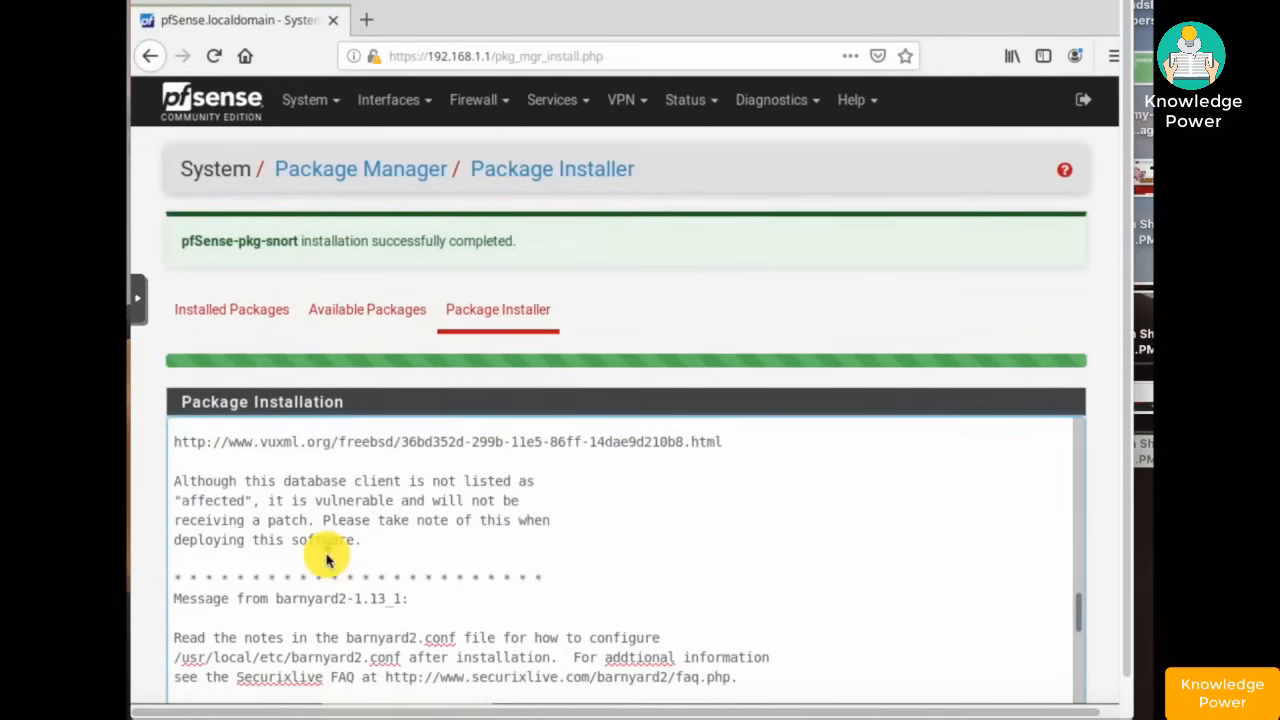
pyautogui.scroll(-1, 326, 560)
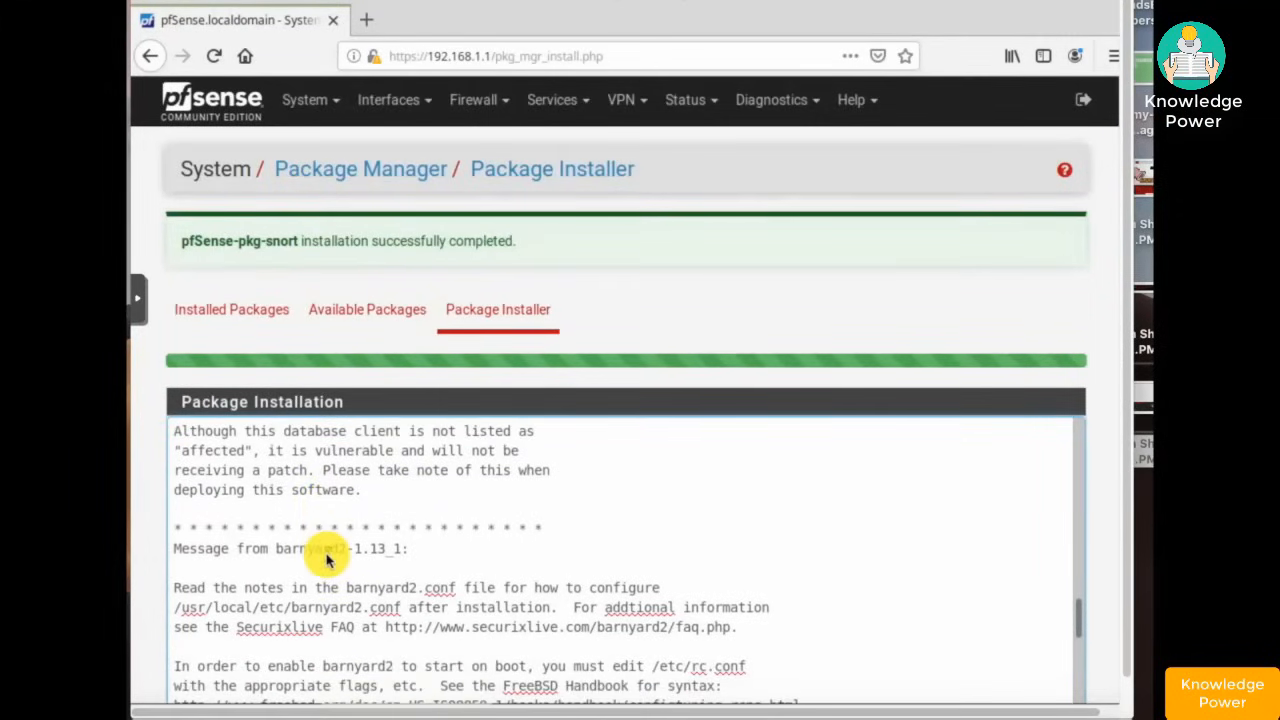
pyautogui.scroll(-4, 326, 560)
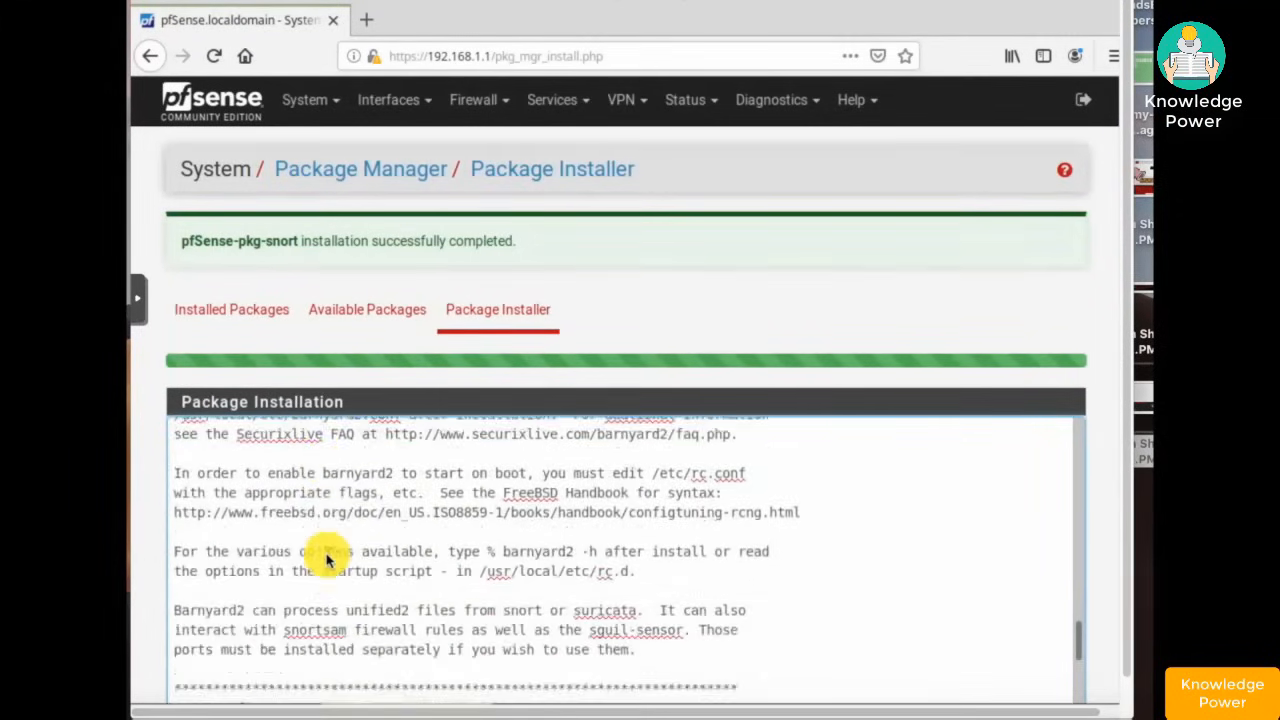
pyautogui.scroll(-6, 326, 560)
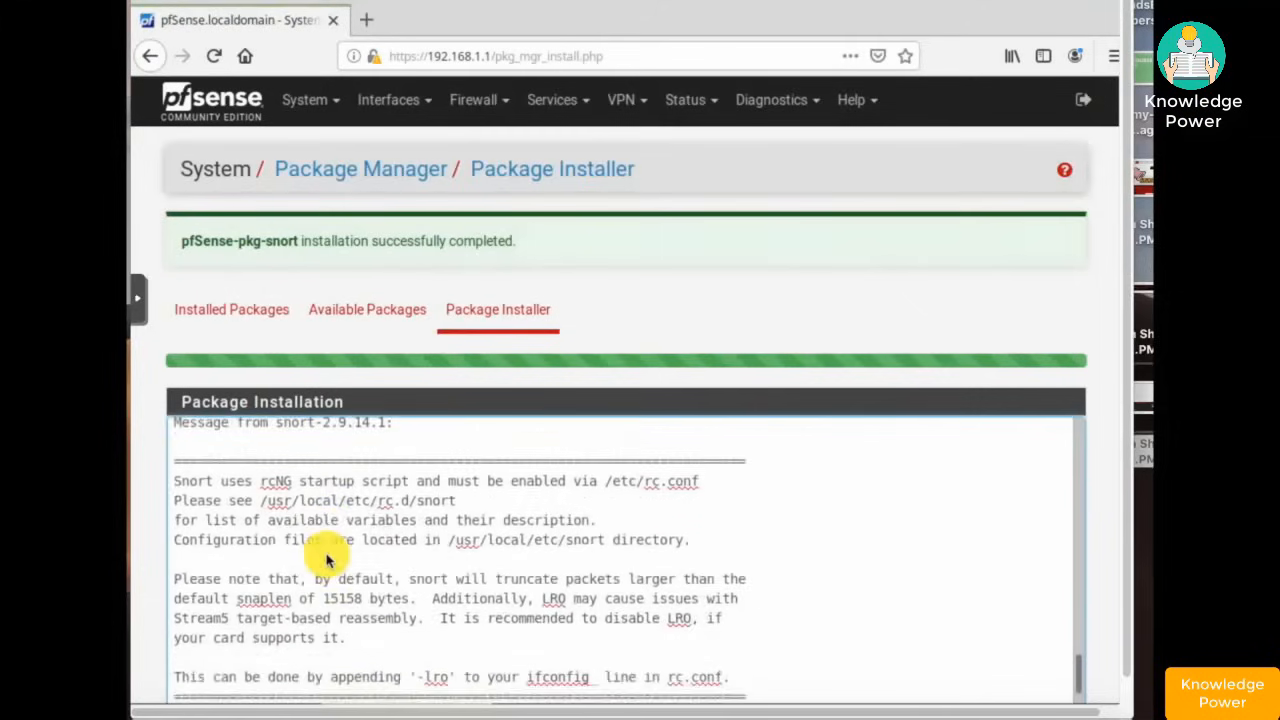
pyautogui.scroll(-1, 326, 560)
pyautogui.scroll(-3, 326, 560)
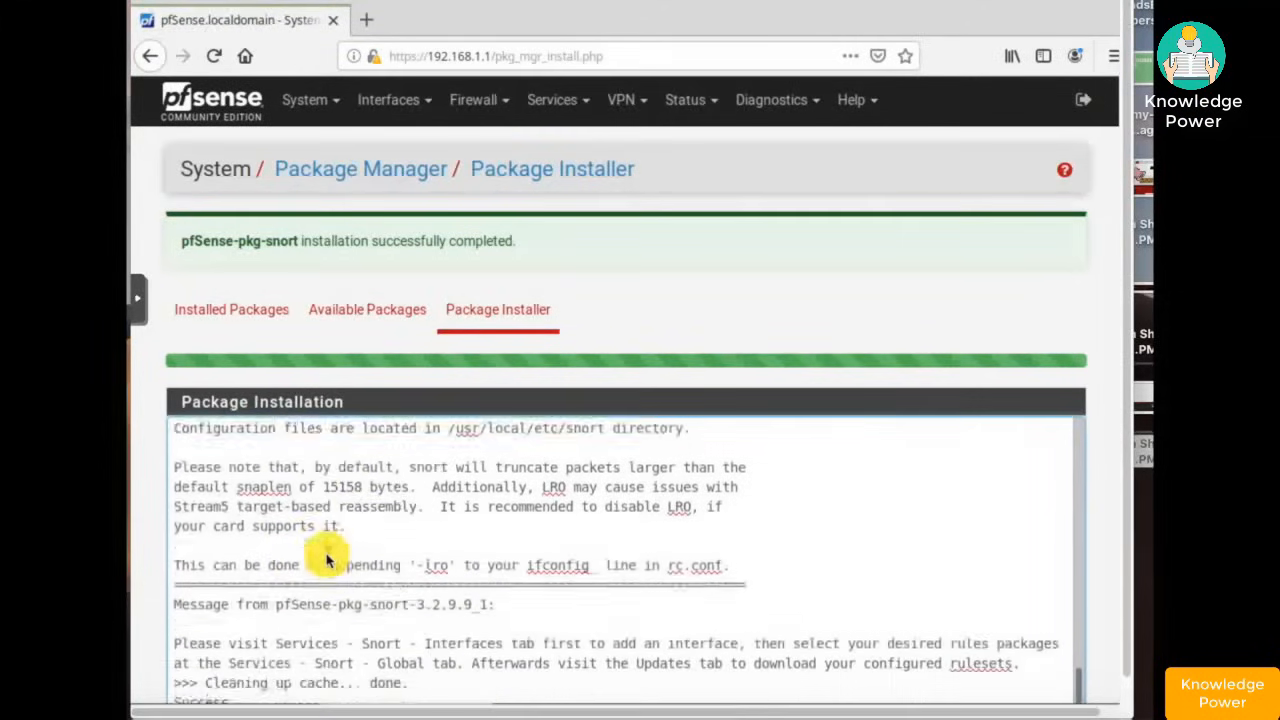
pyautogui.scroll(-3, 326, 560)
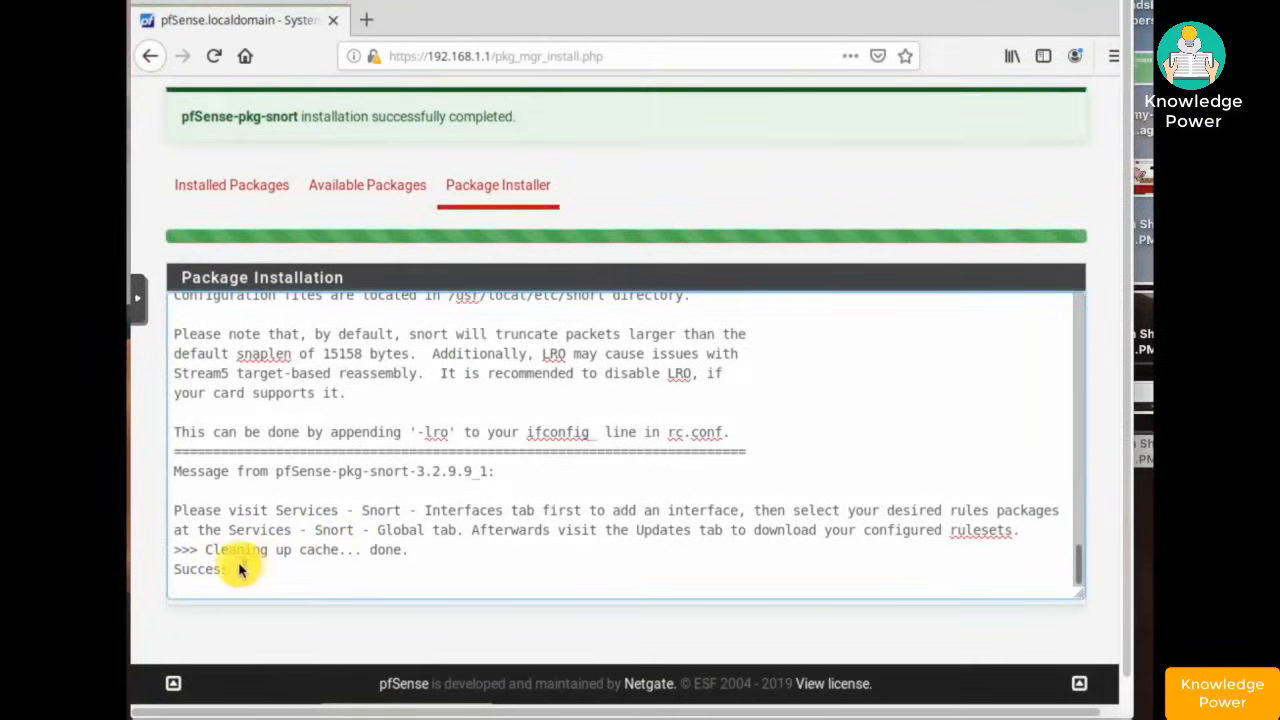
pyautogui.moveTo(230, 572); pyautogui.dragTo(176, 574)
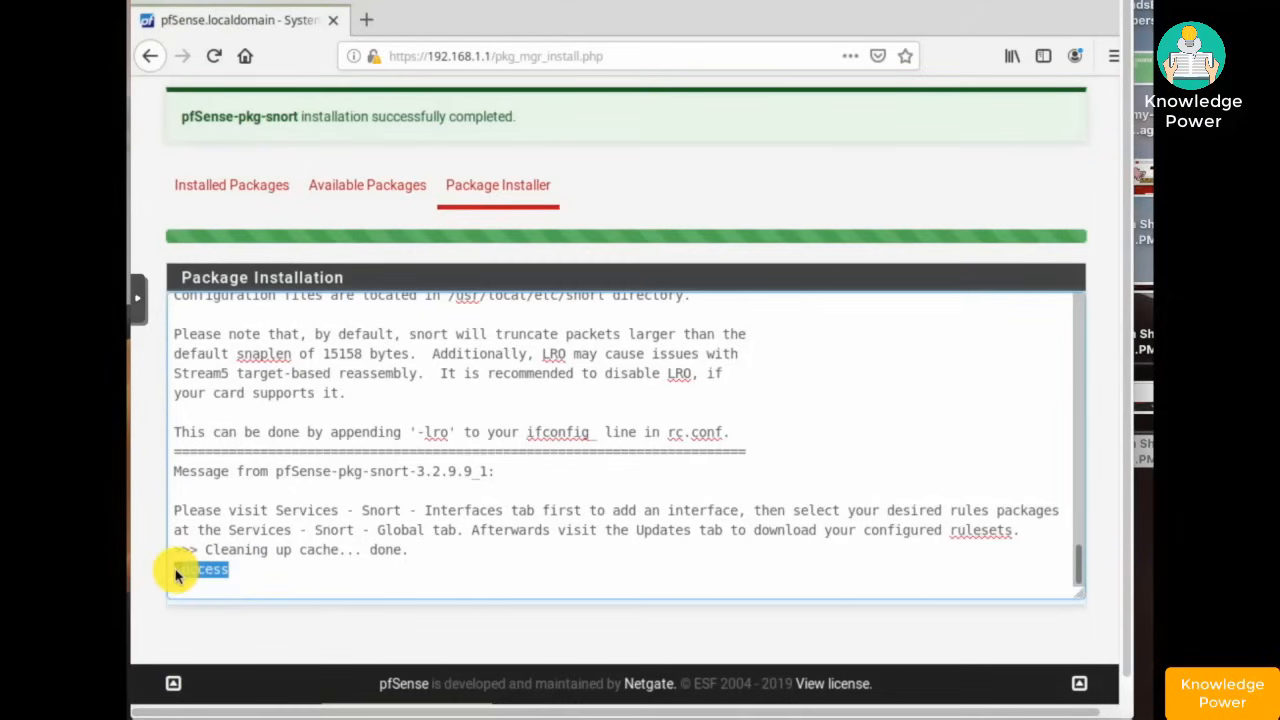
pyautogui.click(437, 545)
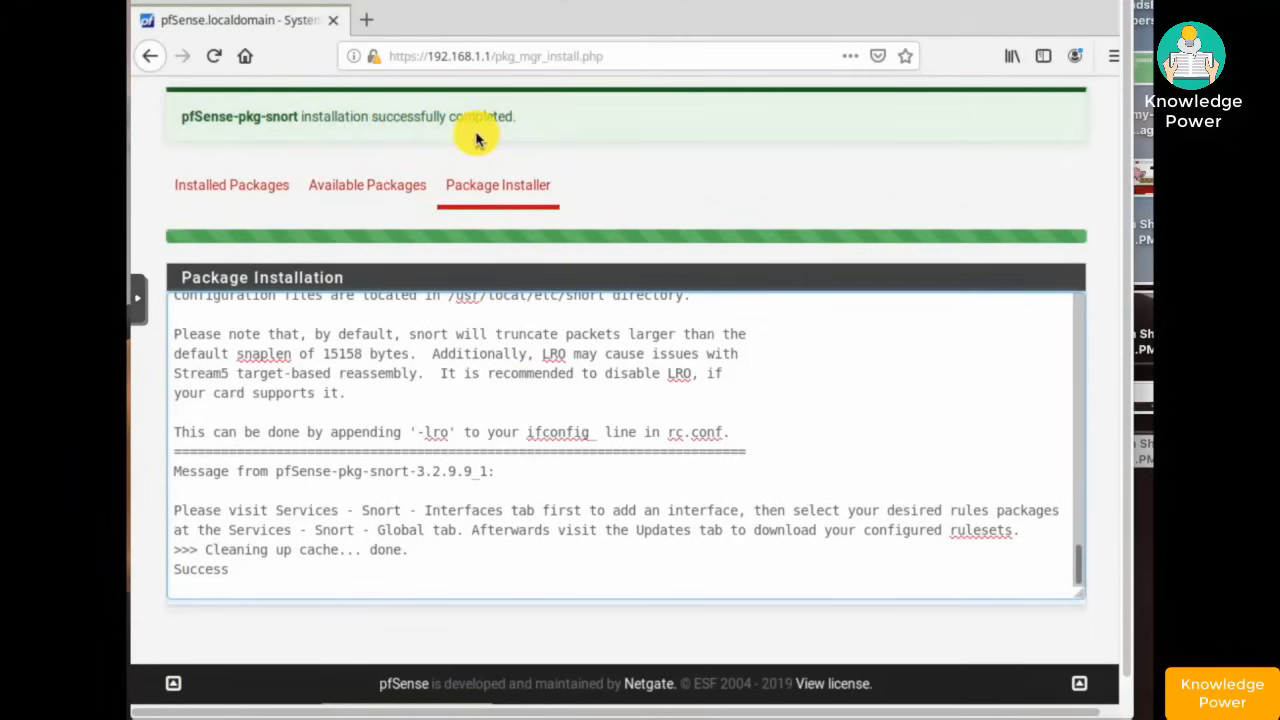
# - Return to Package Manager, then go to Services > Snort's empty Interfaces overview
pyautogui.scroll(3, 672, 278)
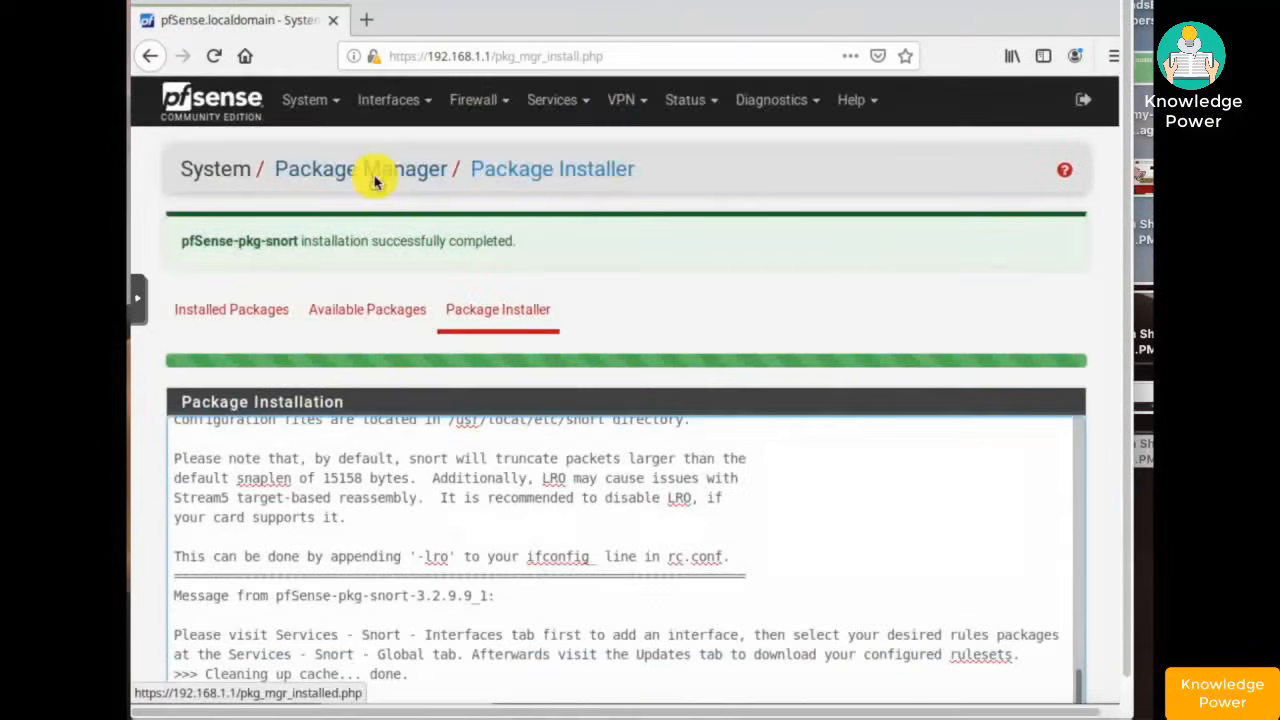
pyautogui.click(375, 180)
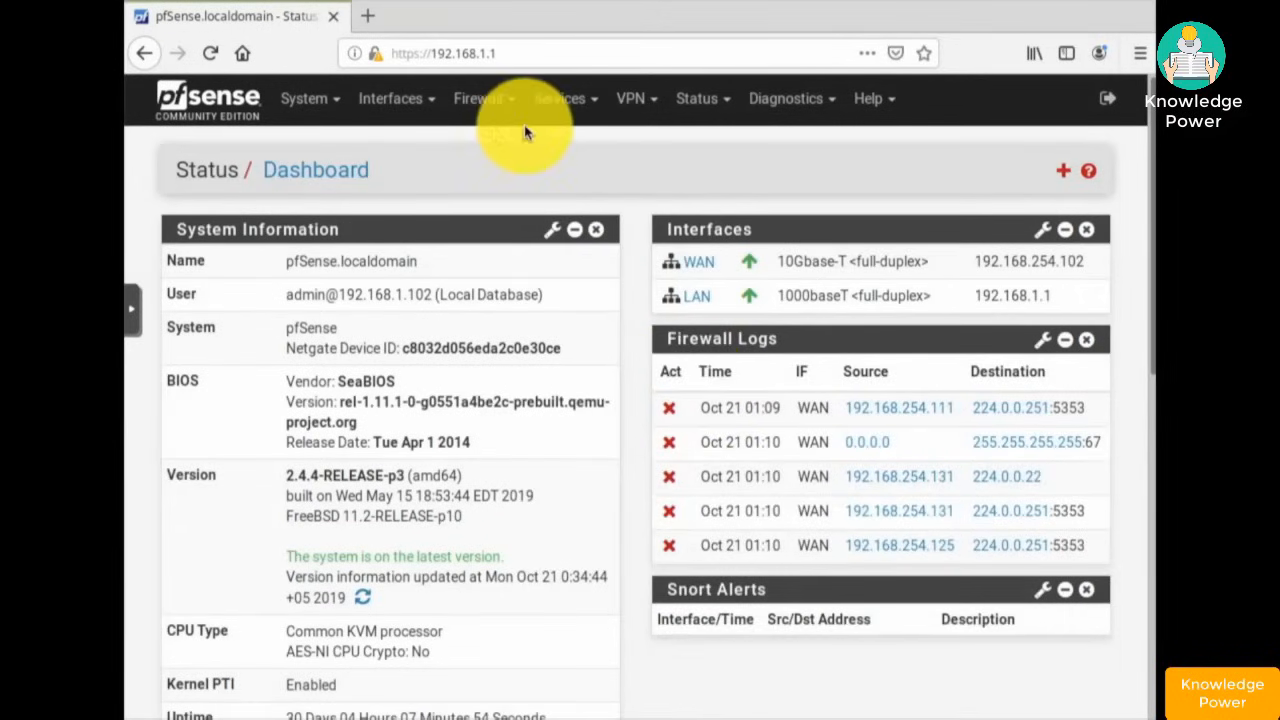
pyautogui.click(563, 100)
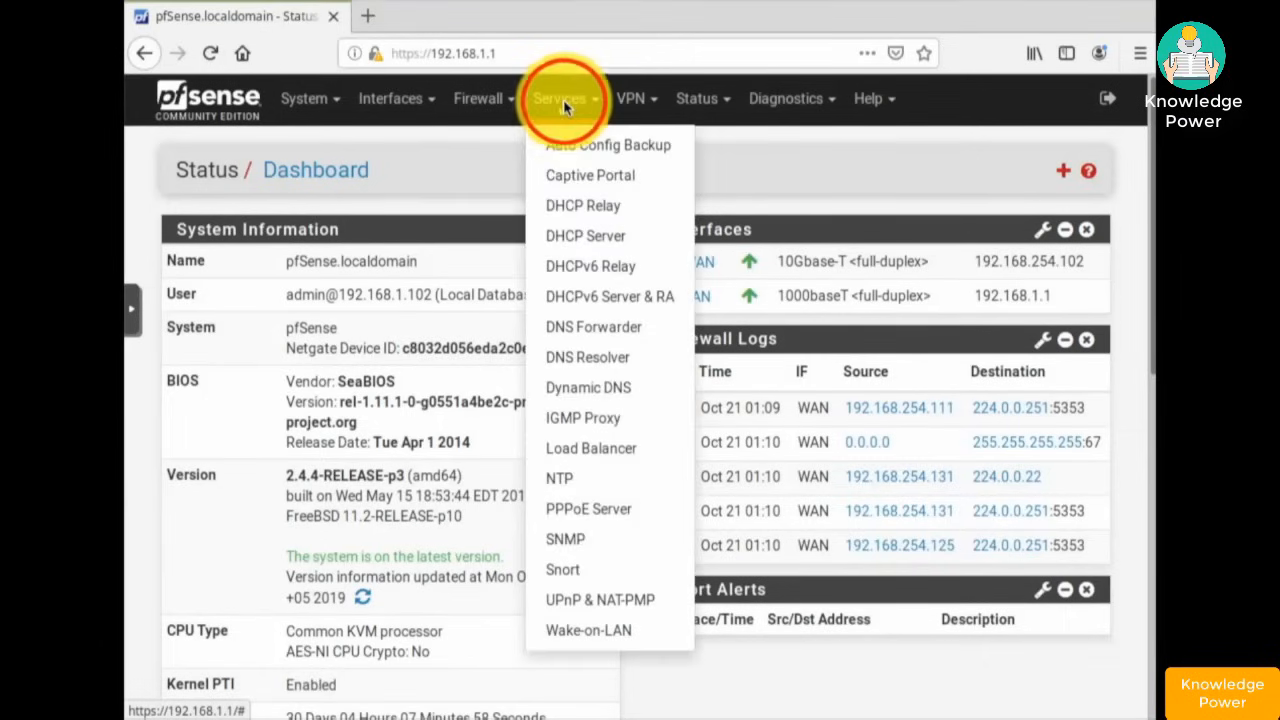
pyautogui.click(566, 571)
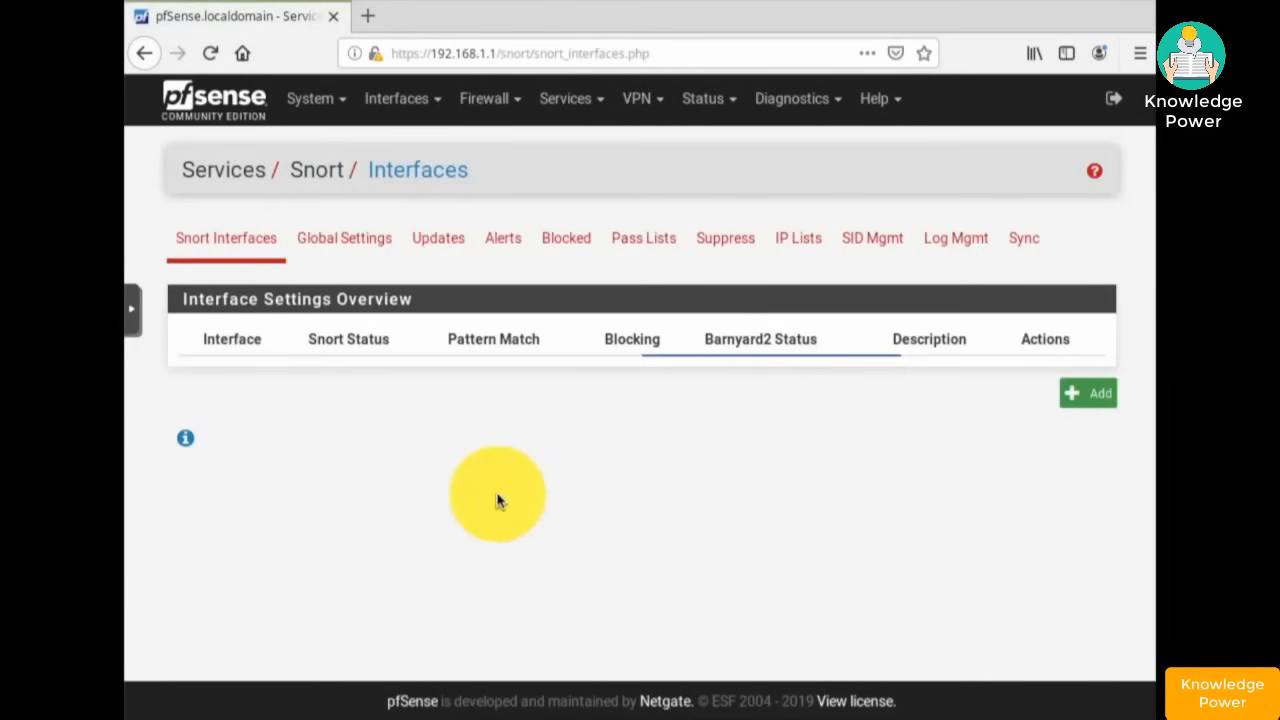
# - Review the rule download and update options on Snort's Global Settings tab
pyautogui.click(325, 240)
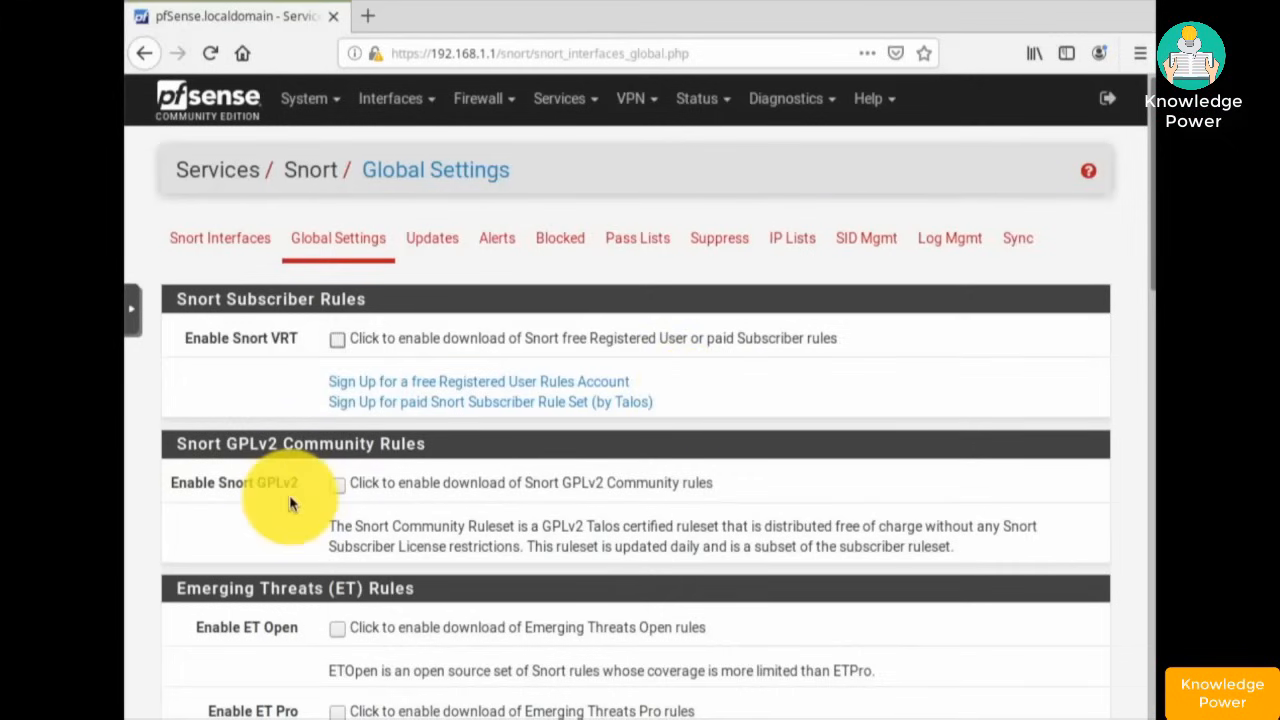
pyautogui.scroll(-3, 290, 497)
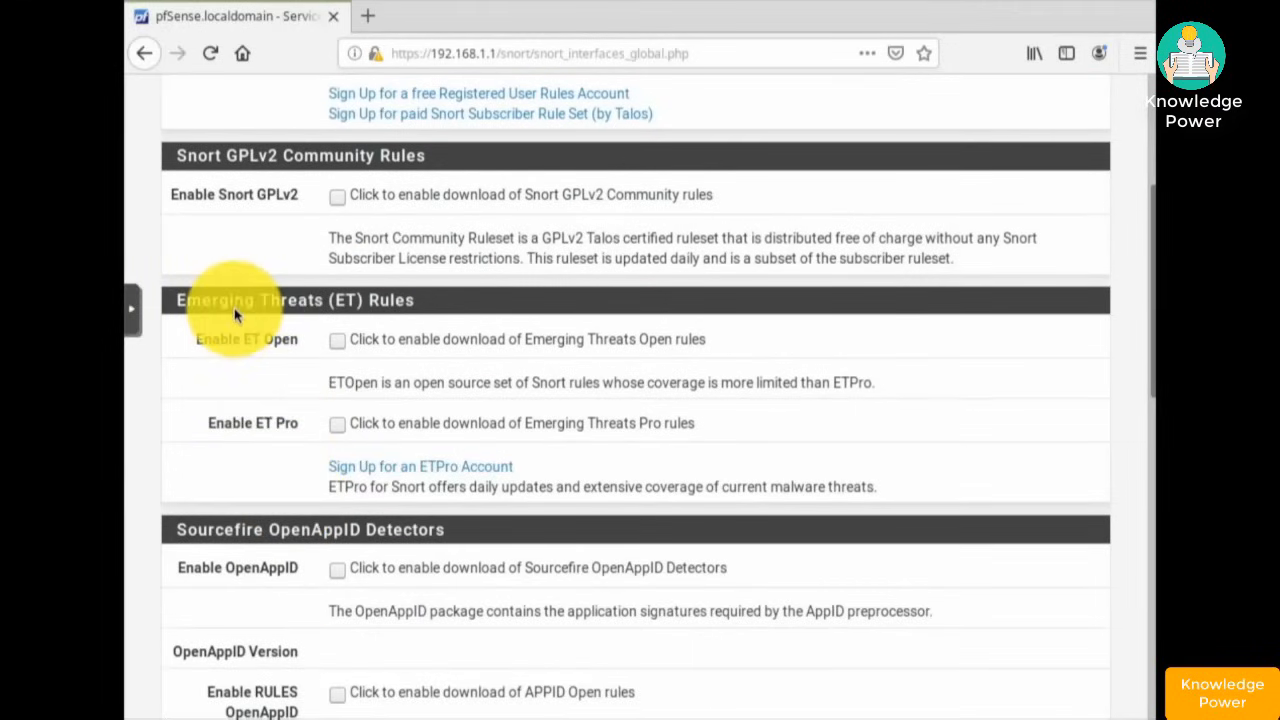
pyautogui.scroll(-3, 235, 315)
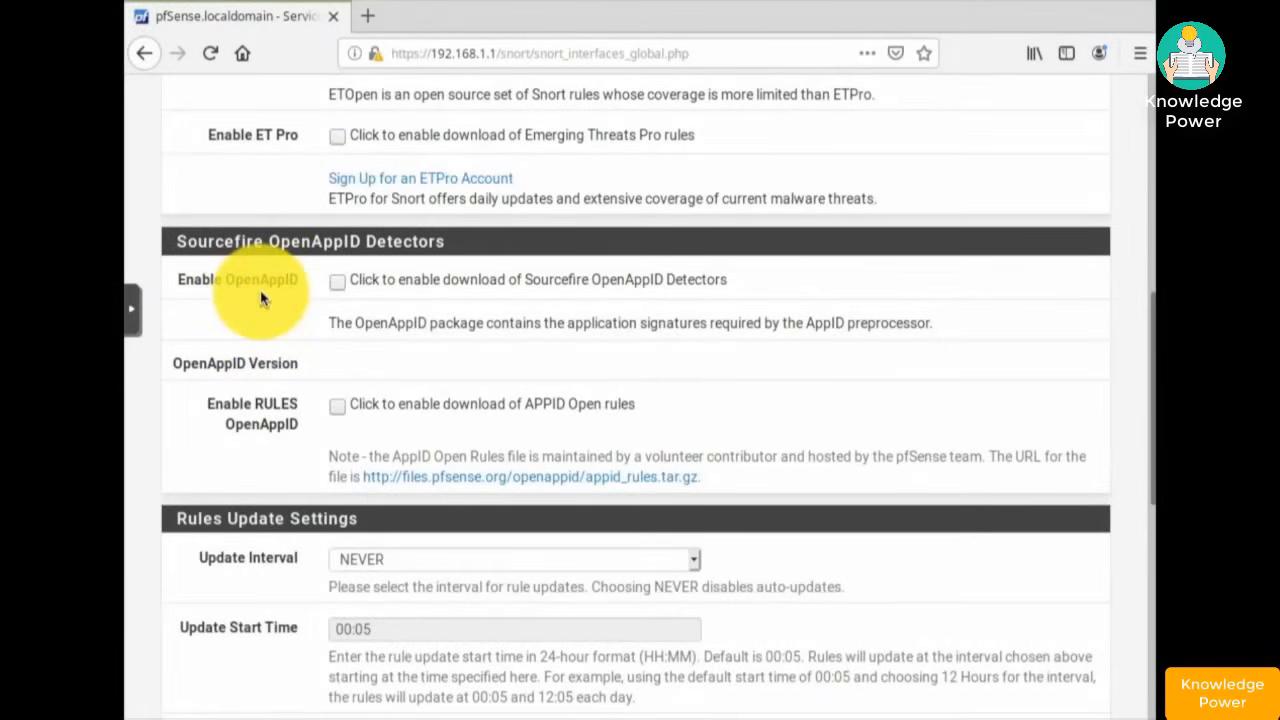
pyautogui.scroll(4, 153, 325)
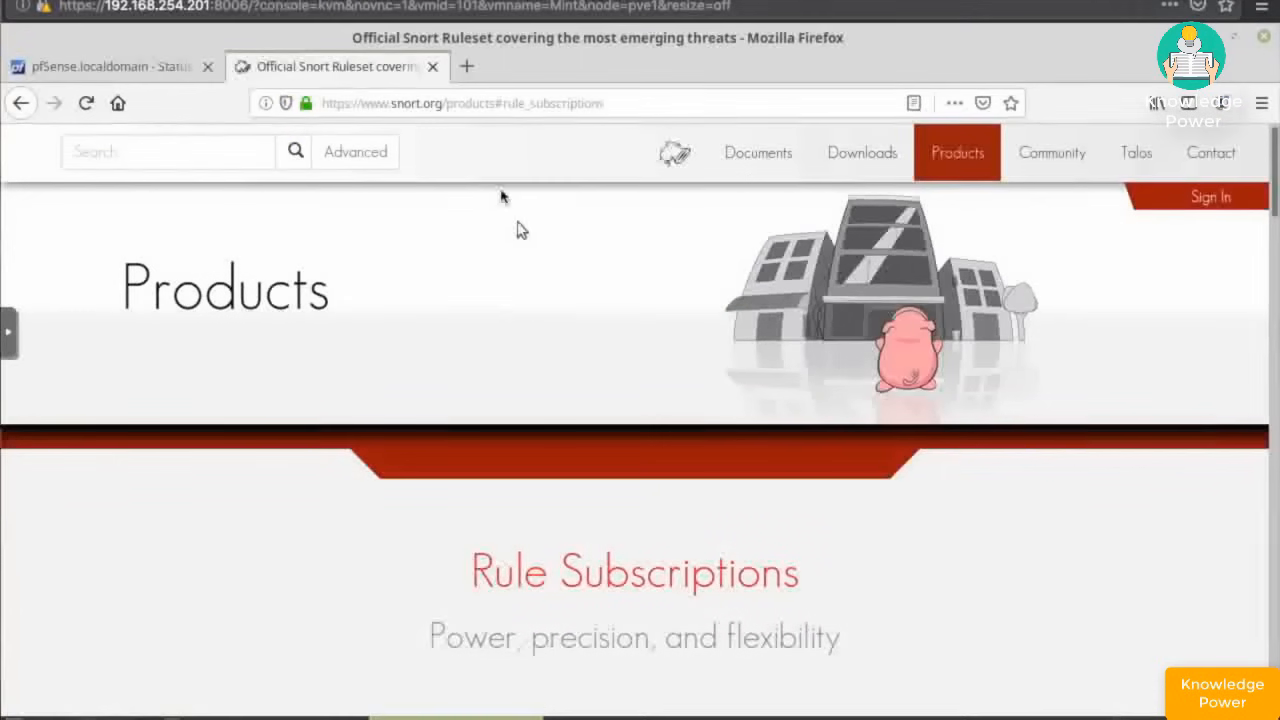
# - Sign in to snort.org with the account e-mail and password
pyautogui.click(1203, 200)
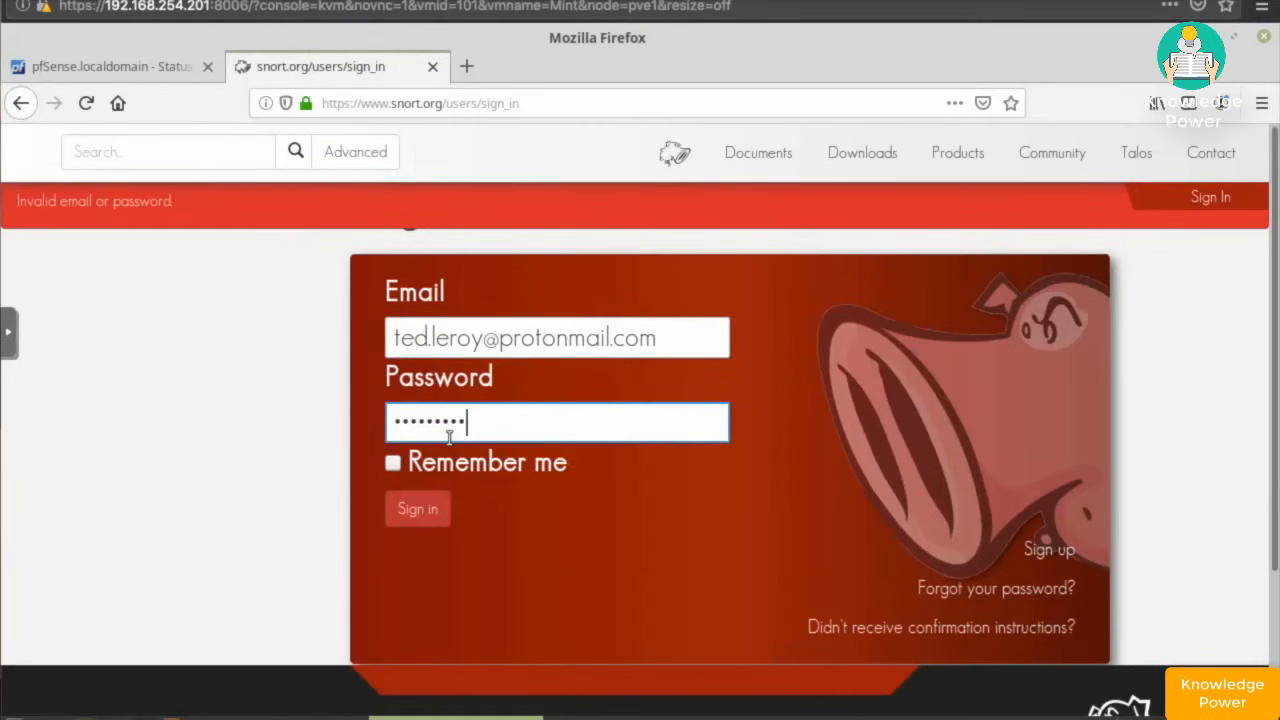
pyautogui.write('••')
pyautogui.write('•')
pyautogui.click(425, 512)
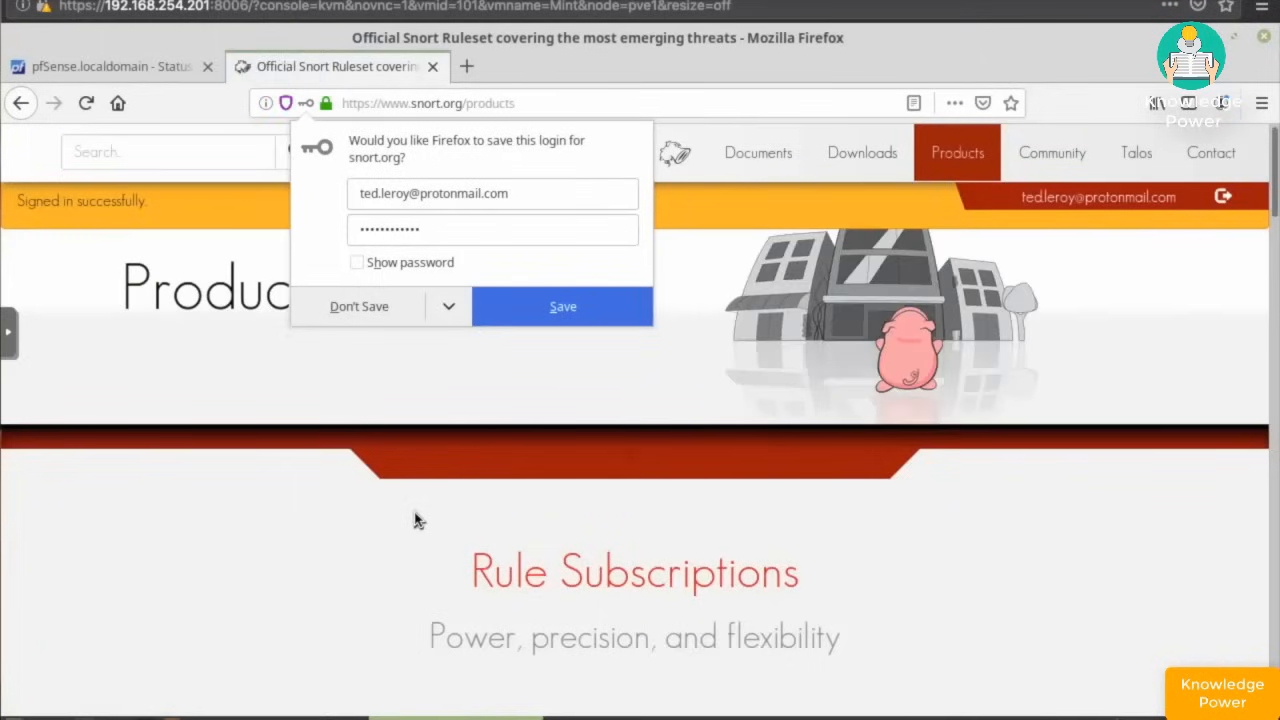
# - Clear the stray letter from the site search and return to the pfSense tab
pyautogui.click(165, 152)
pyautogui.write('o')
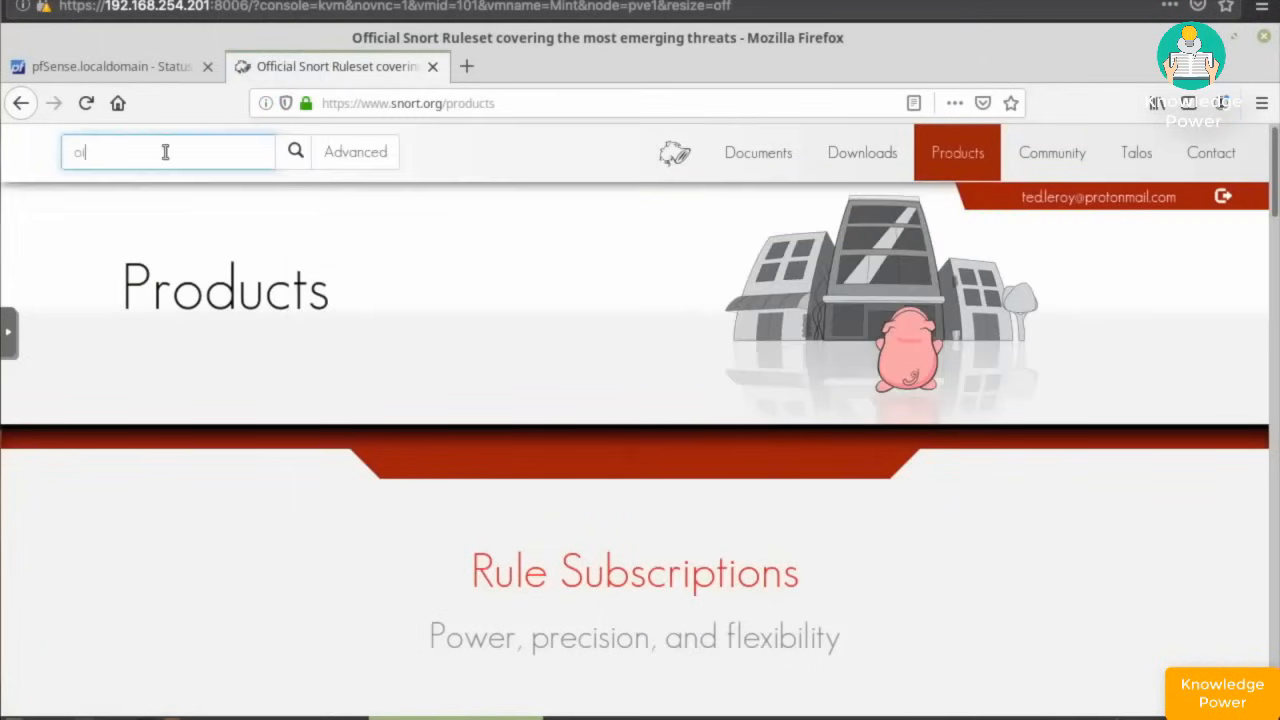
pyautogui.press('BackSpace')
pyautogui.click(138, 70)
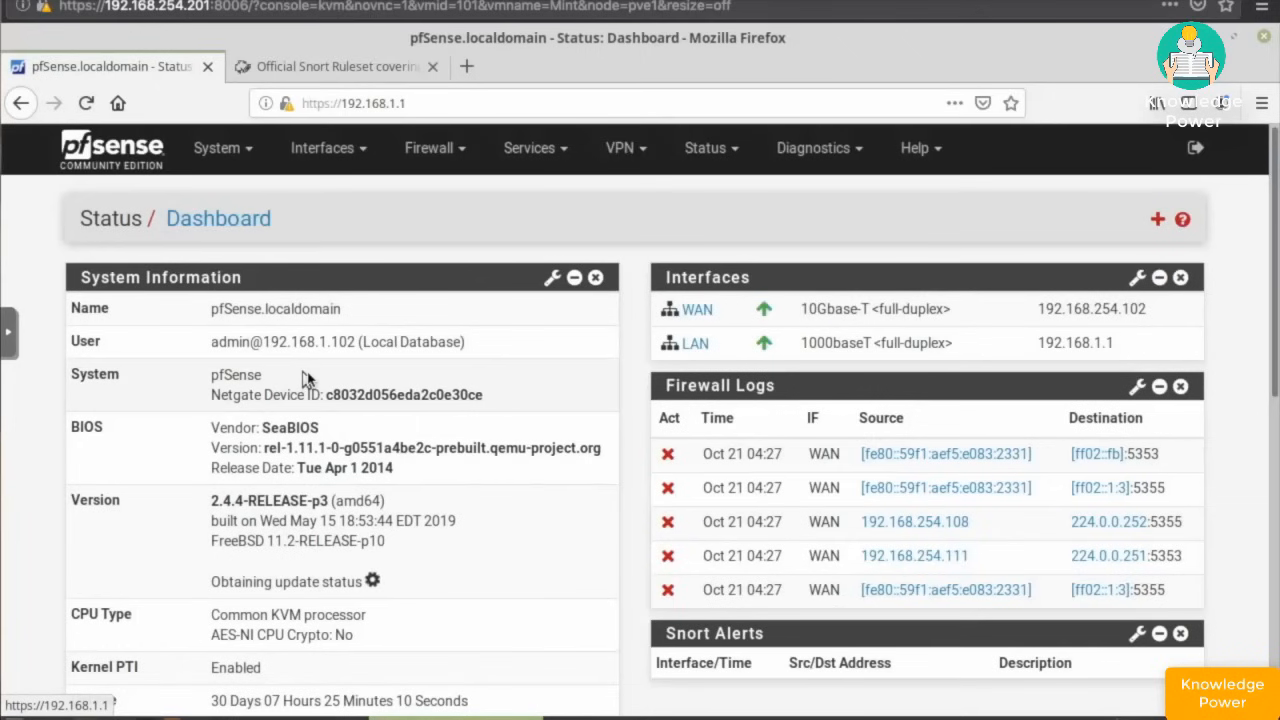
# - Go to Services > Snort > Global Settings, where VRT, GPLv2 and ET Open remain unchecked
pyautogui.click(533, 150)
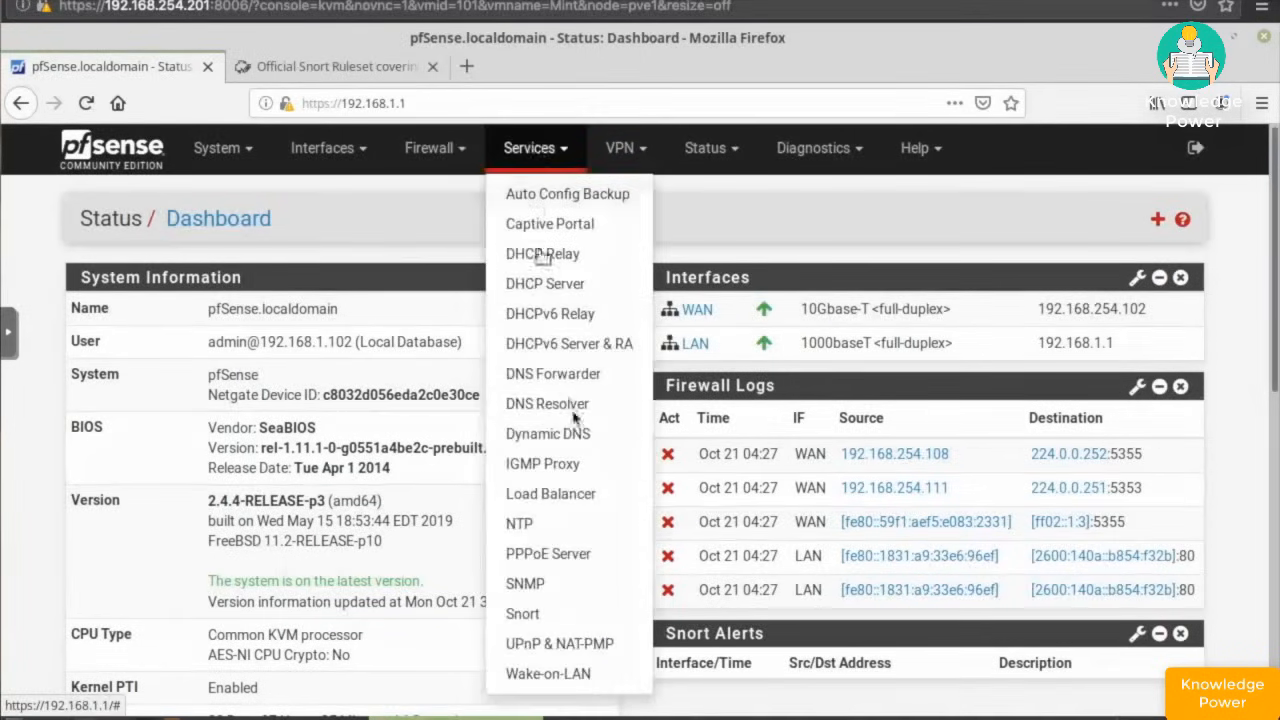
pyautogui.click(533, 614)
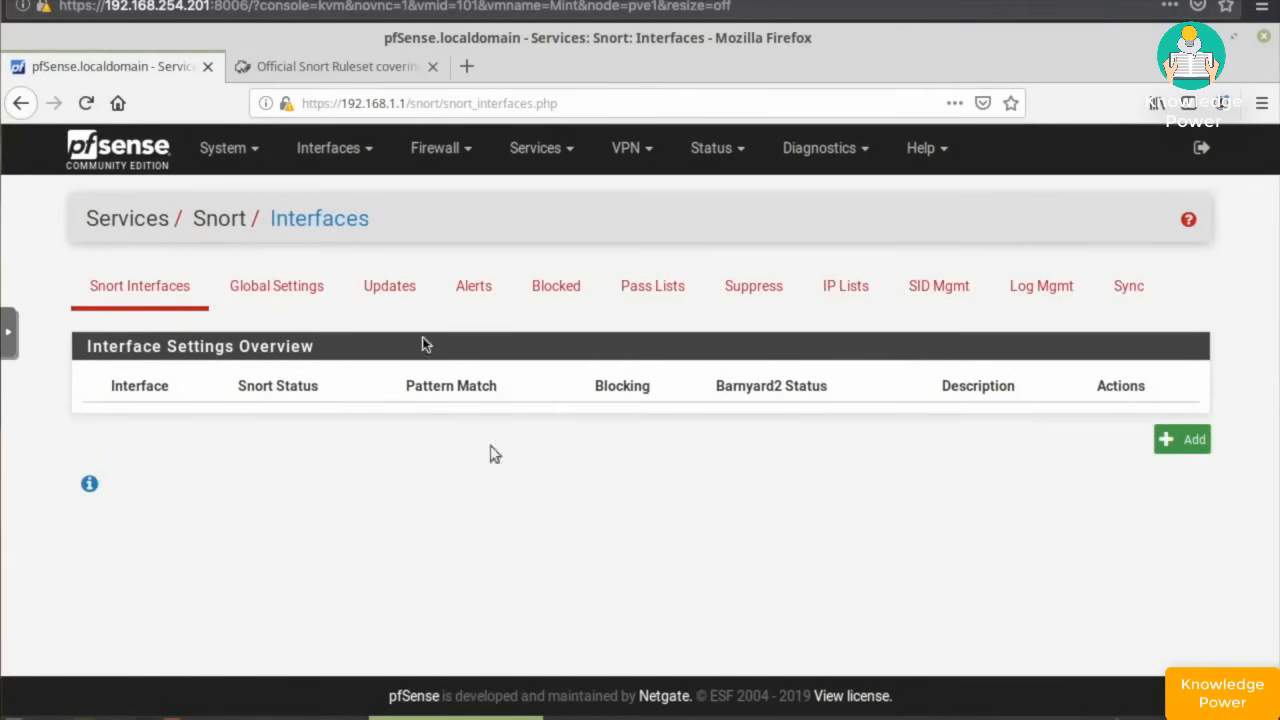
pyautogui.click(288, 290)
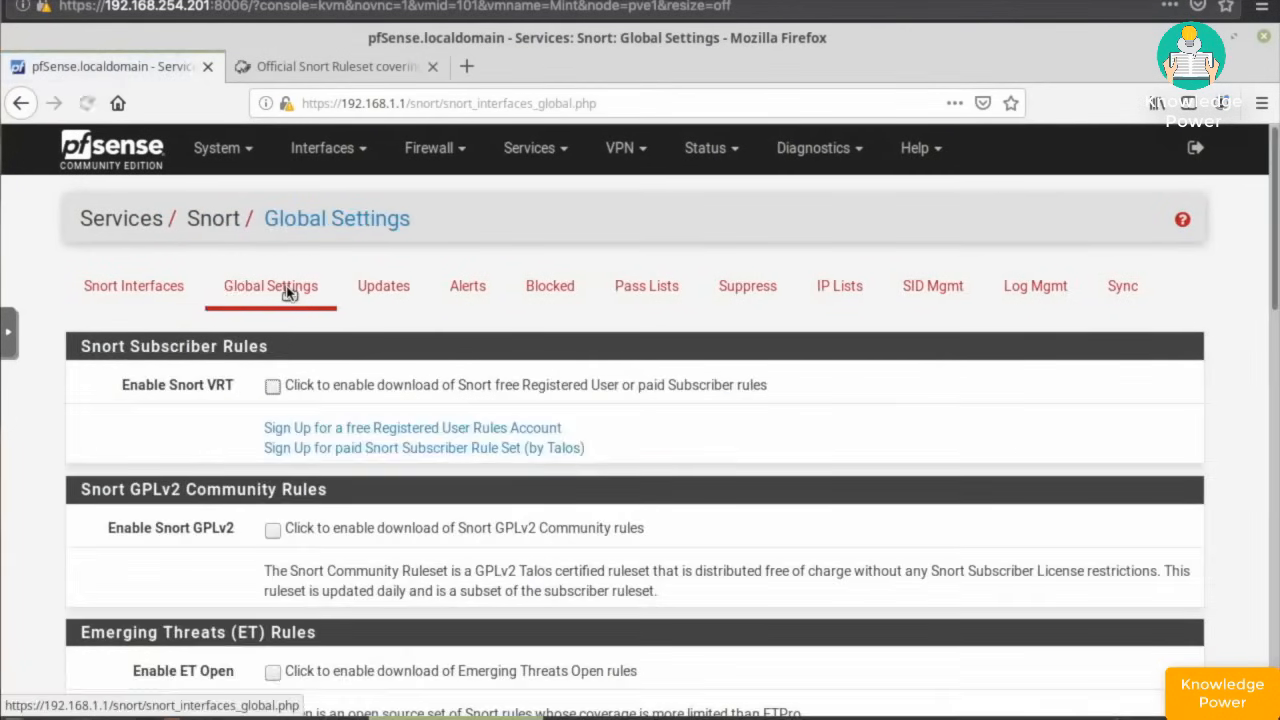
# - Open the free Registered User sign-up page, then the account Subscription page showing Registered level
pyautogui.click(410, 432)
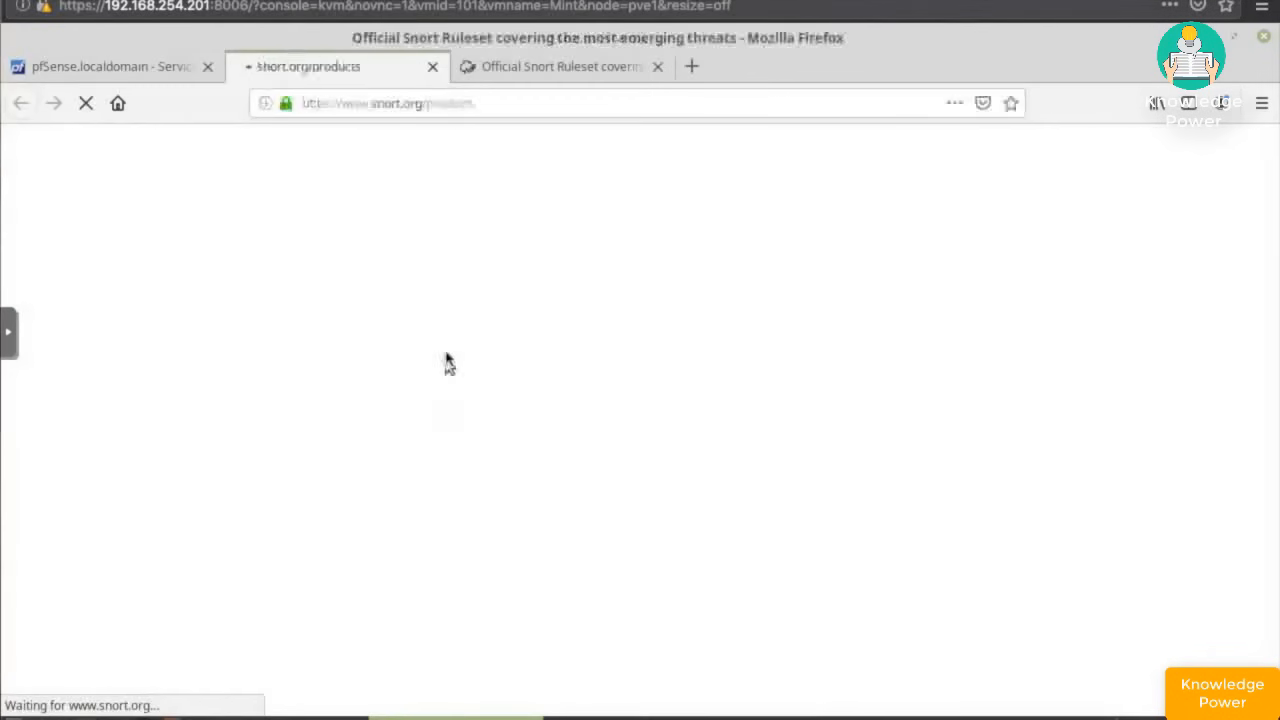
pyautogui.scroll(-5, 963, 329)
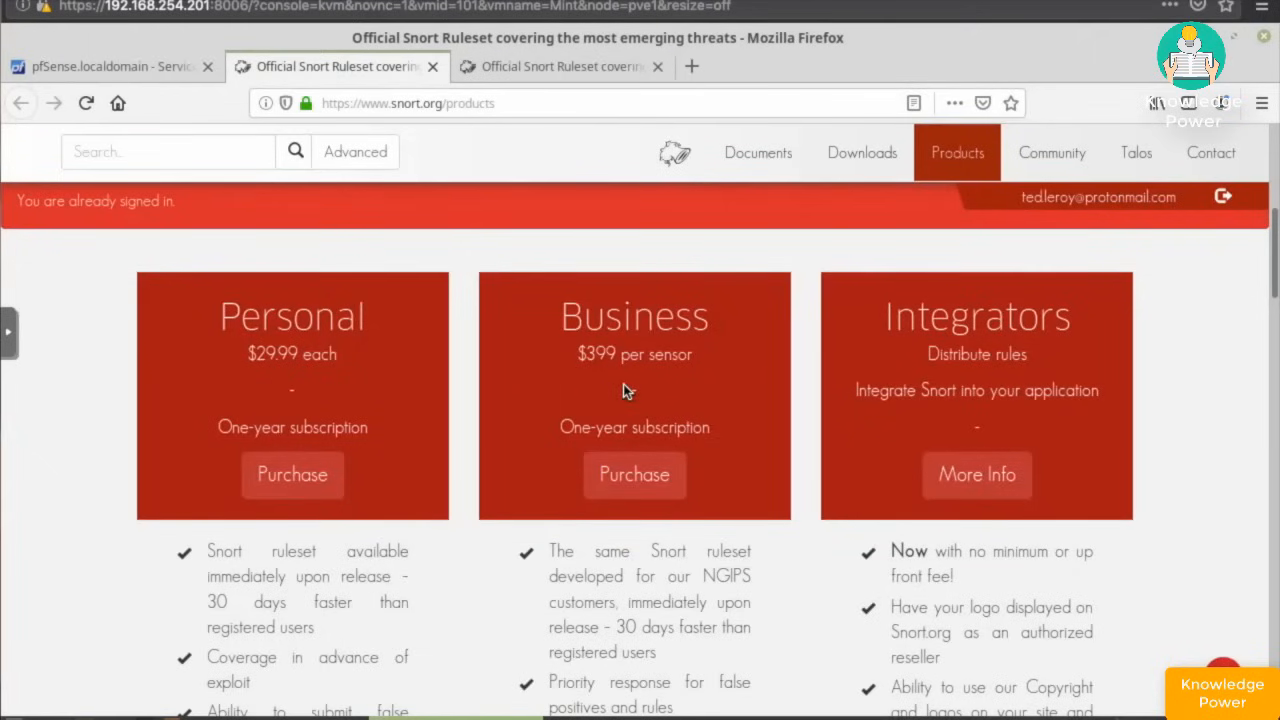
pyautogui.scroll(5, 632, 389)
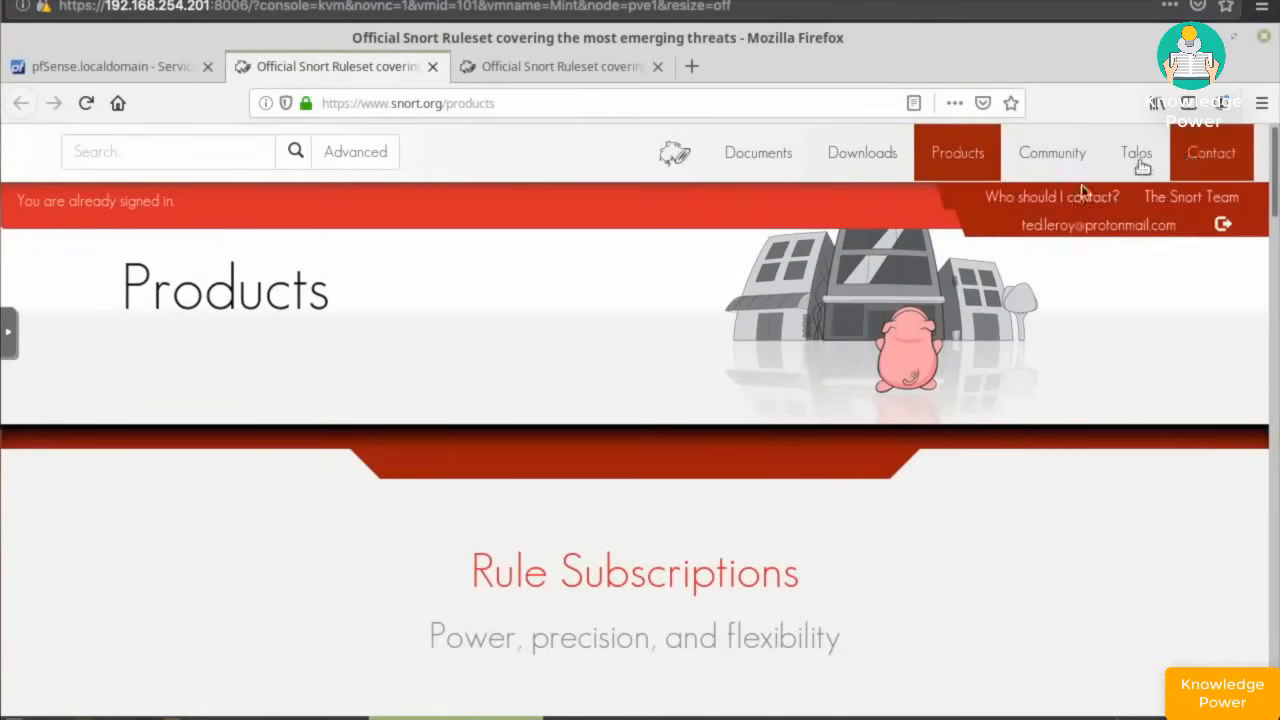
pyautogui.moveTo(1052, 165)
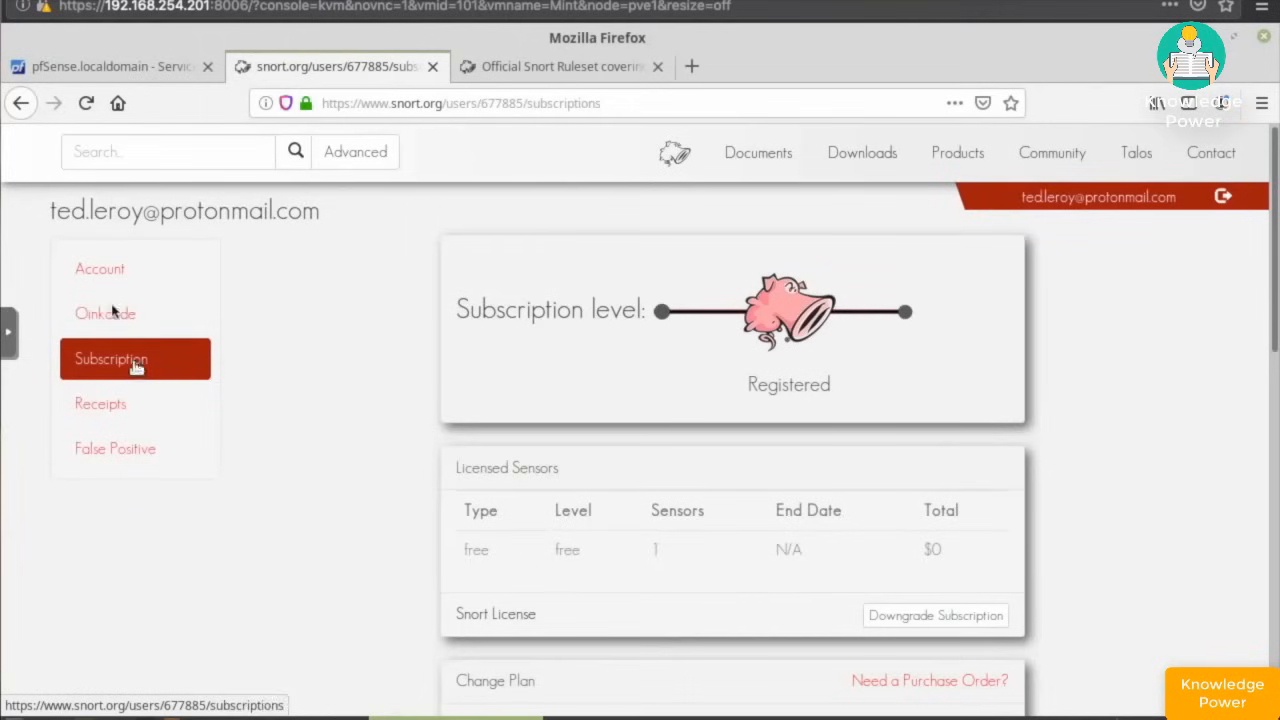
pyautogui.click(106, 313)
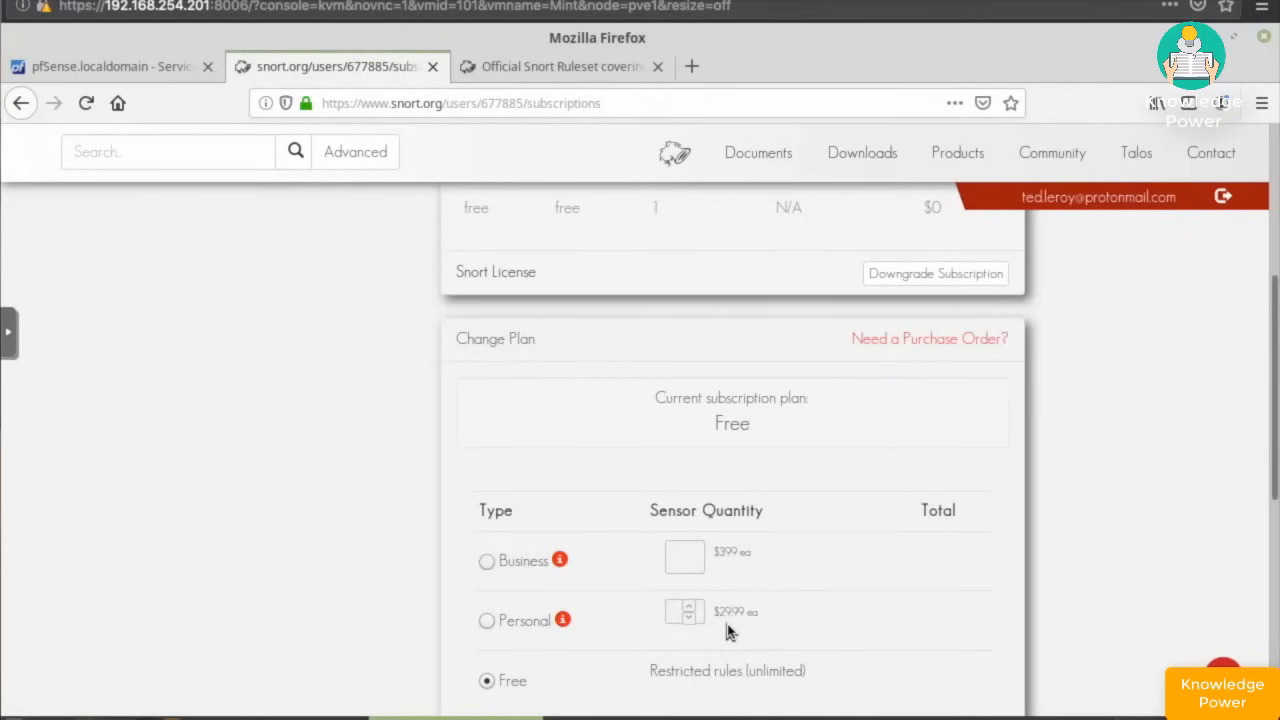
pyautogui.scroll(-3, 726, 630)
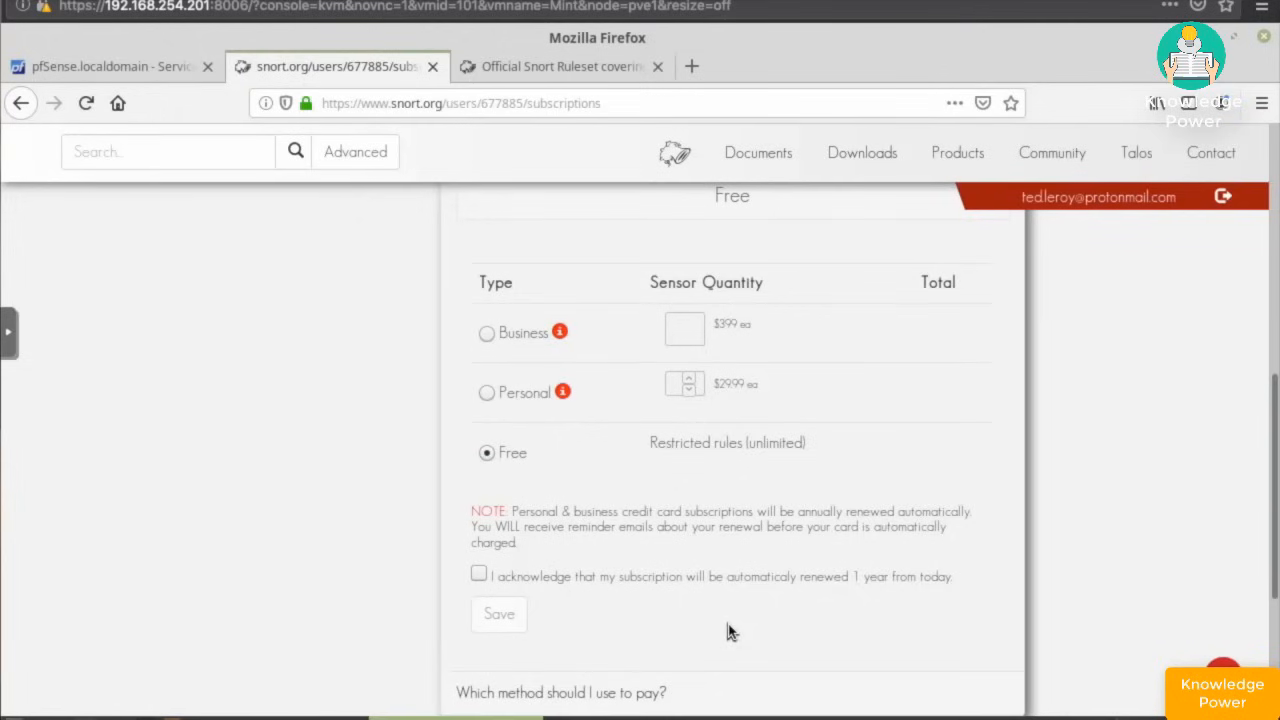
pyautogui.scroll(7, 727, 631)
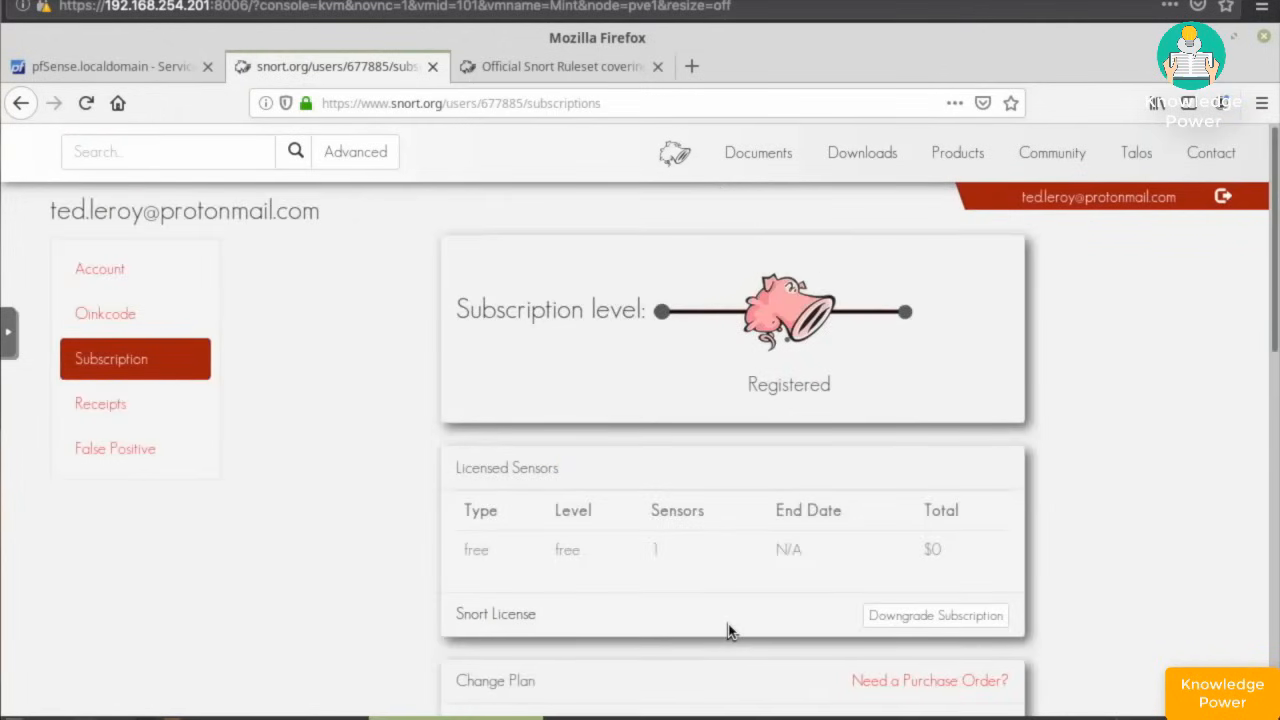
# - Select the account's oinkcode on snort.org and enable Snort VRT rule downloads in pfSense
pyautogui.click(121, 310)
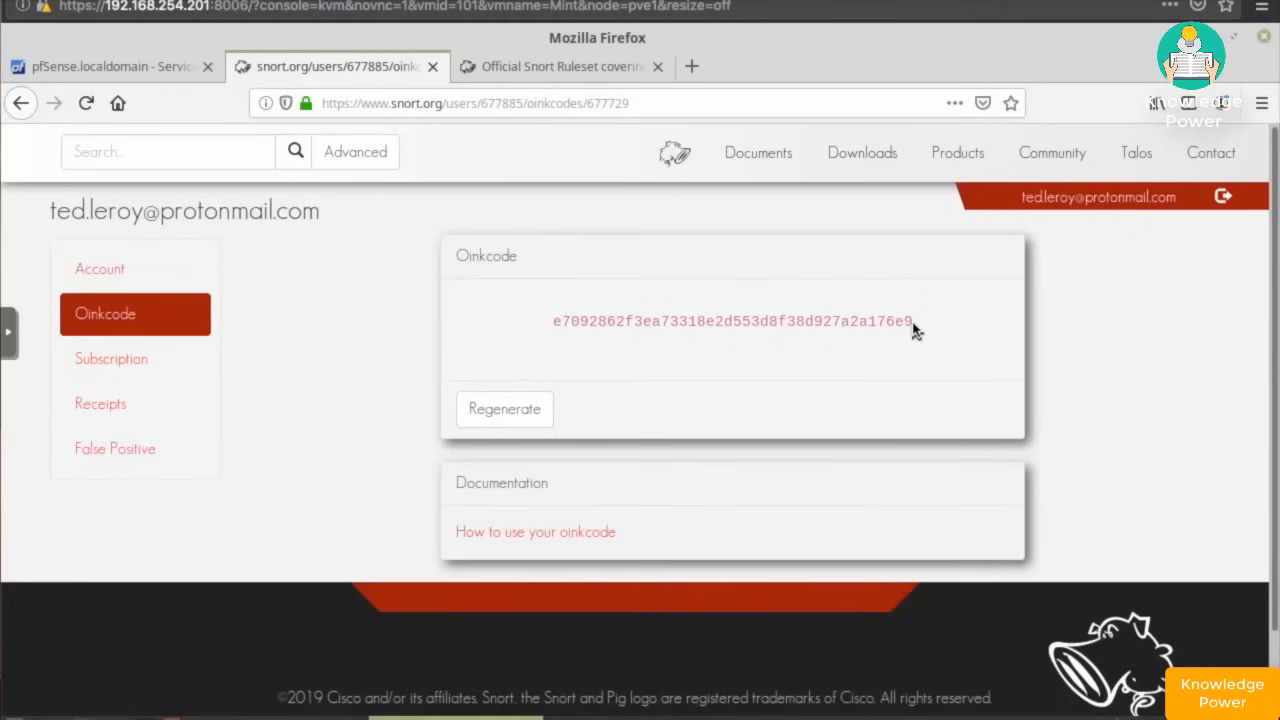
pyautogui.moveTo(913, 325); pyautogui.dragTo(553, 320)
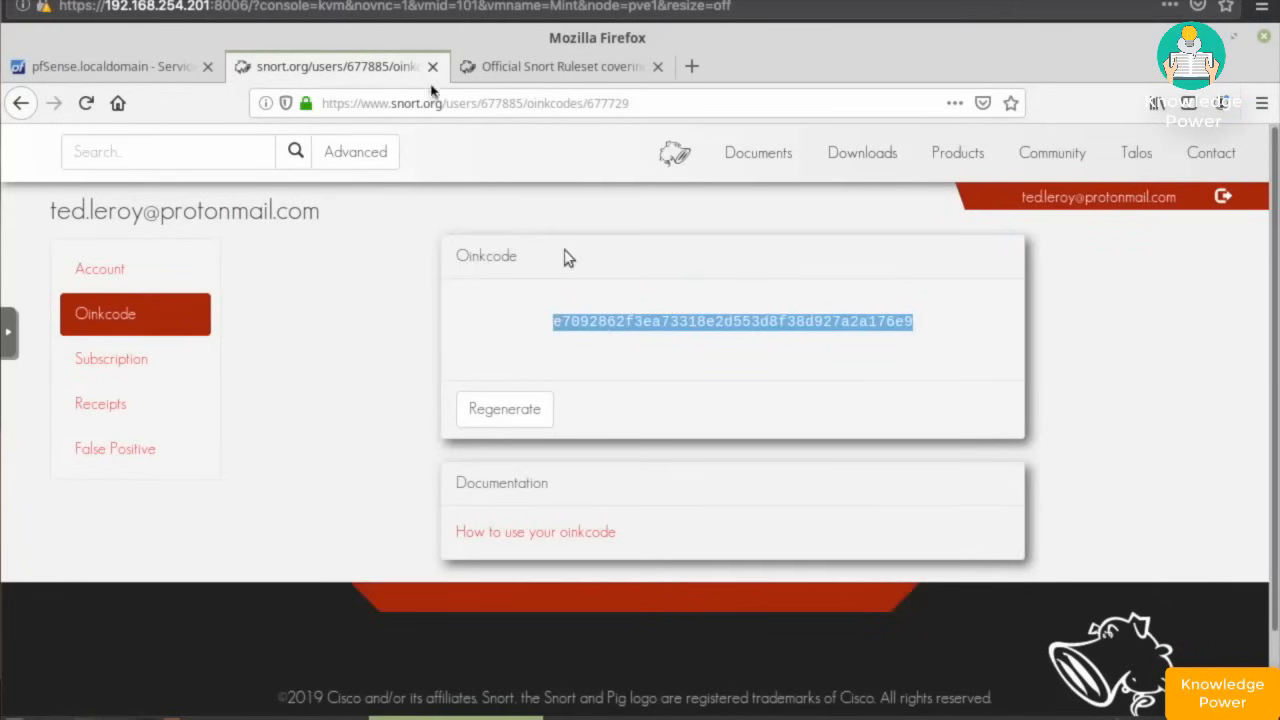
pyautogui.click(127, 67)
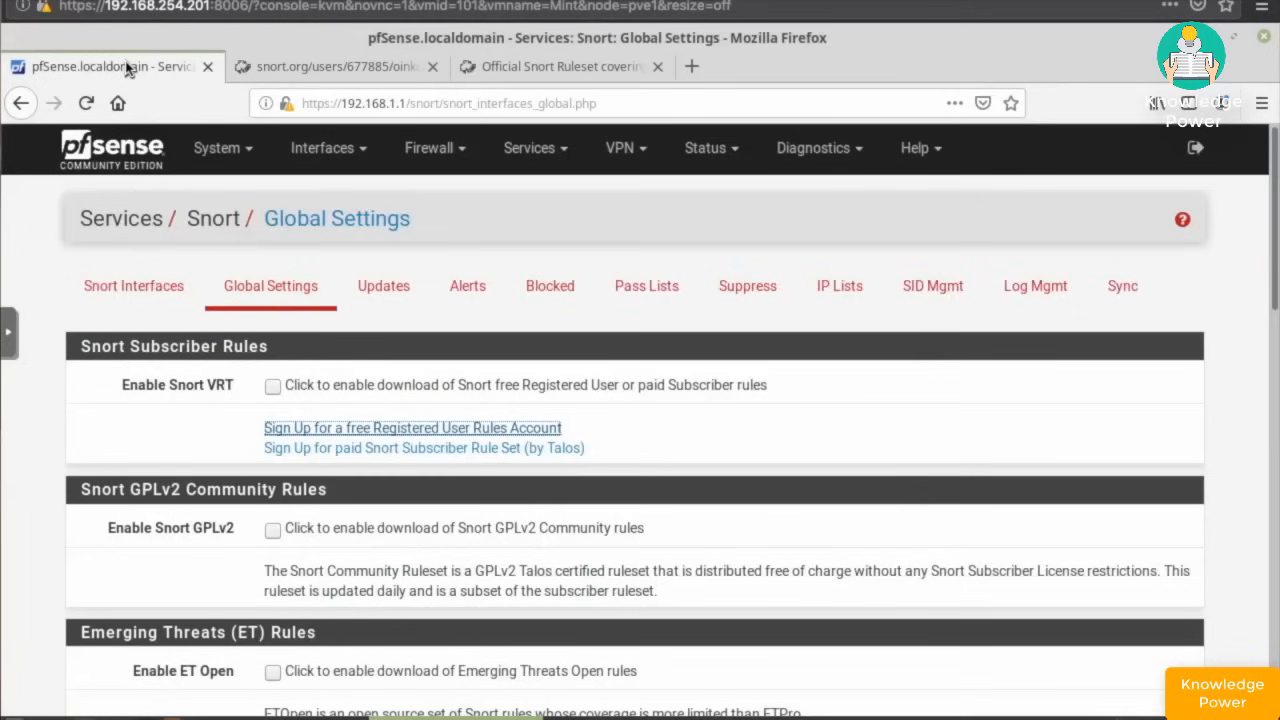
pyautogui.click(273, 388)
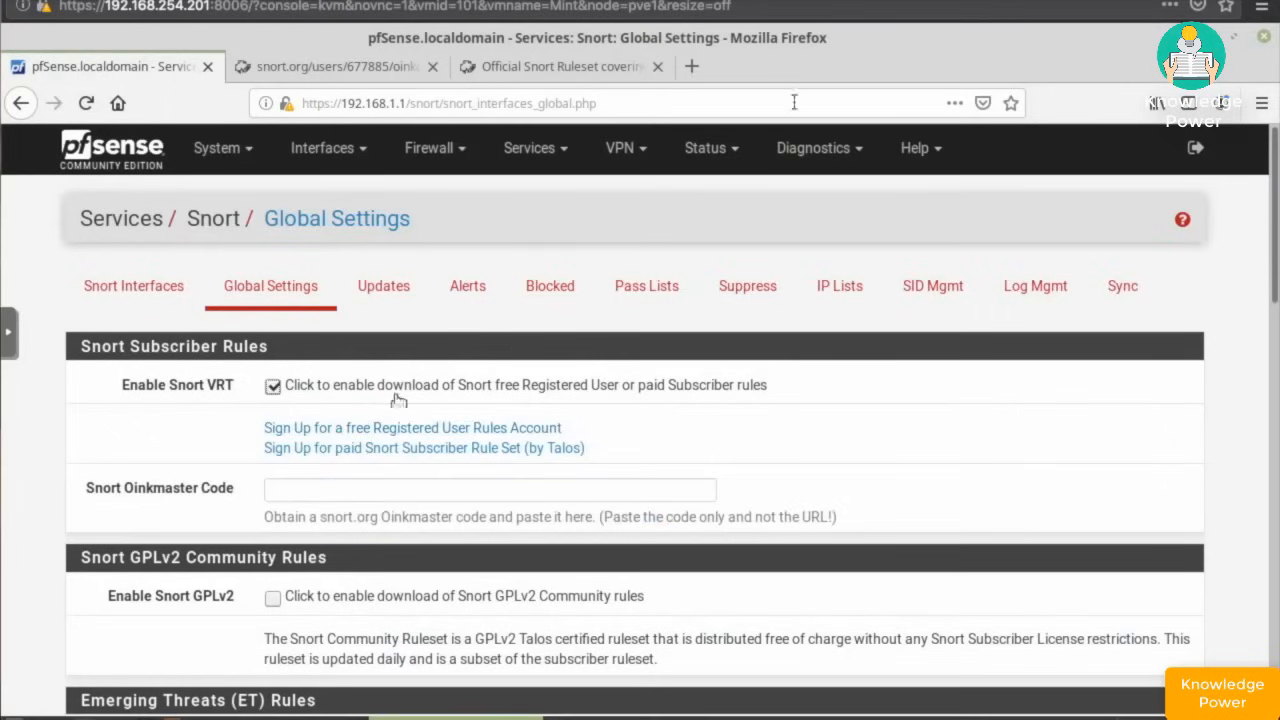
# - Copy the oinkcode from snort.org and return to the pfSense Snort settings
pyautogui.click(549, 72)
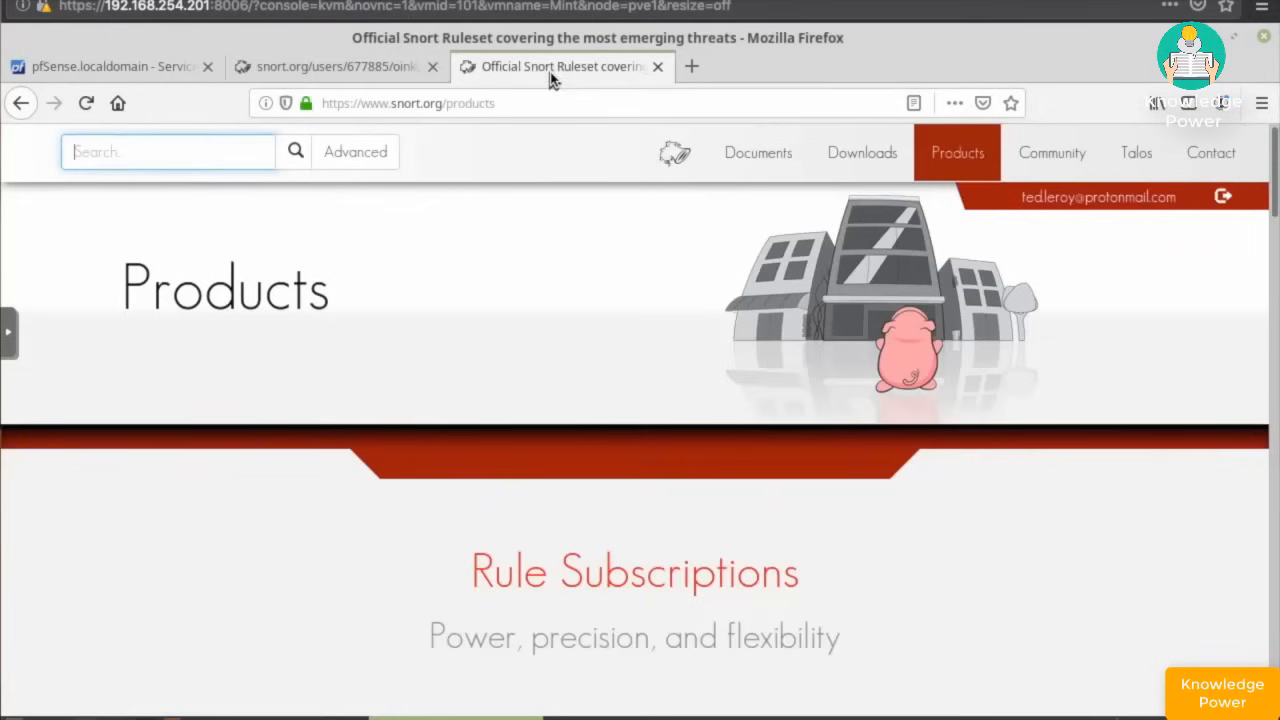
pyautogui.click(313, 83)
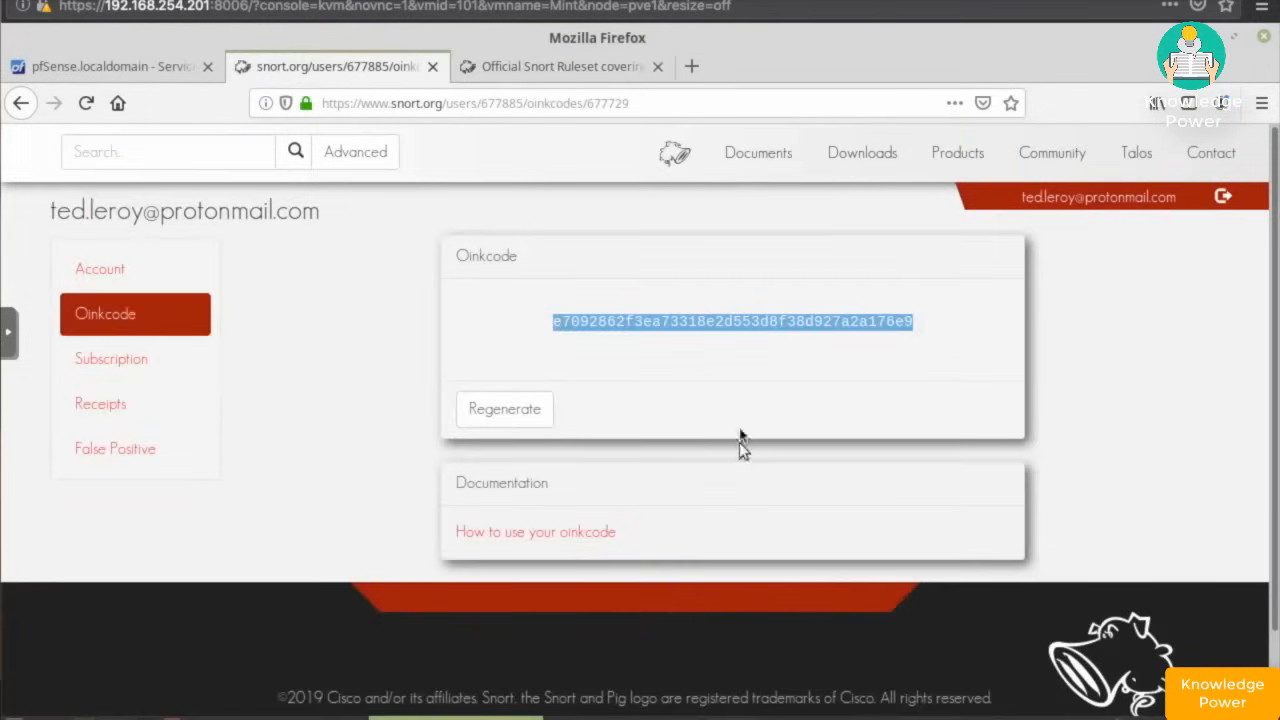
pyautogui.rightClick(728, 323)
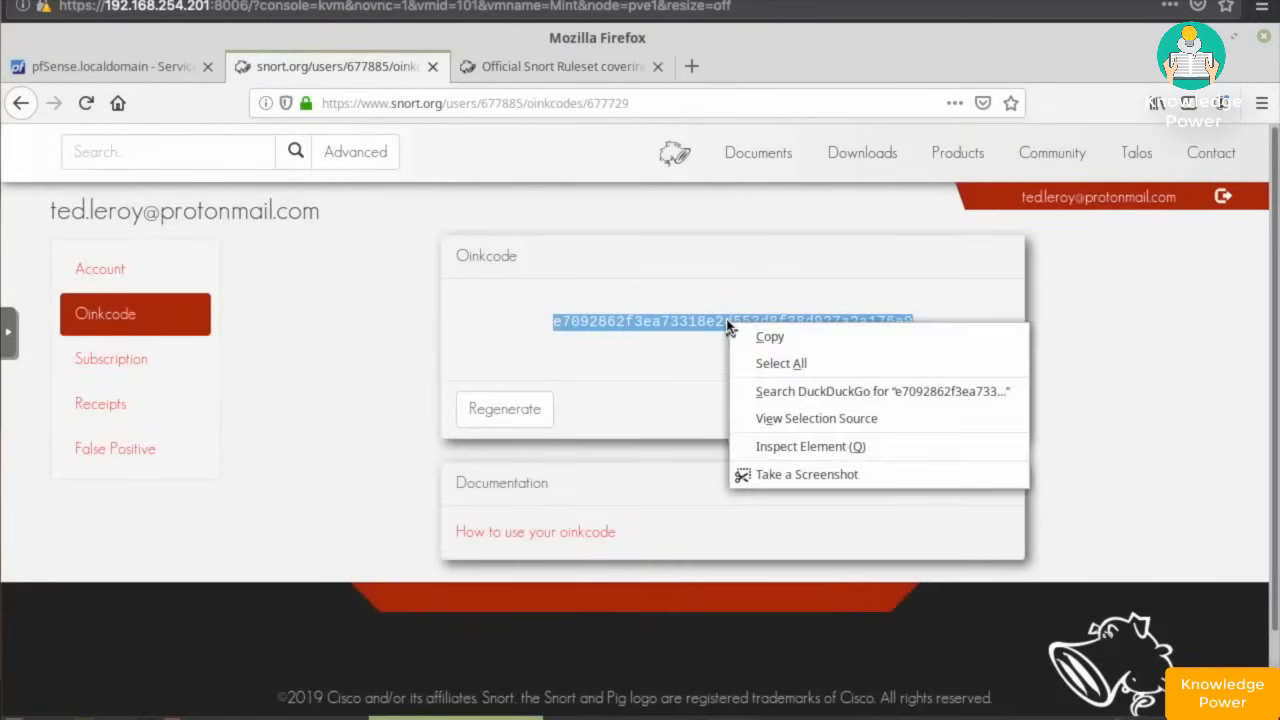
pyautogui.click(765, 339)
pyautogui.click(60, 68)
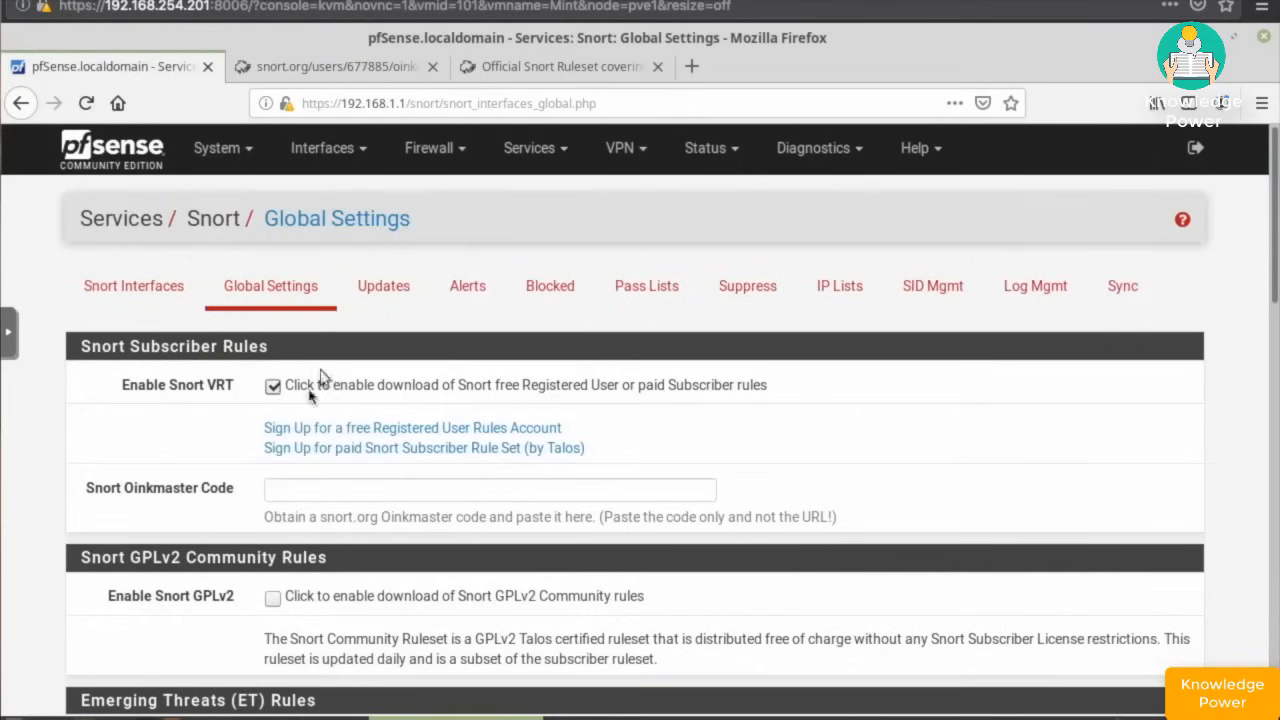
# - Paste the oinkcode into Oinkmaster Code and enable Snort GPLv2 community rules
pyautogui.rightClick(288, 490)
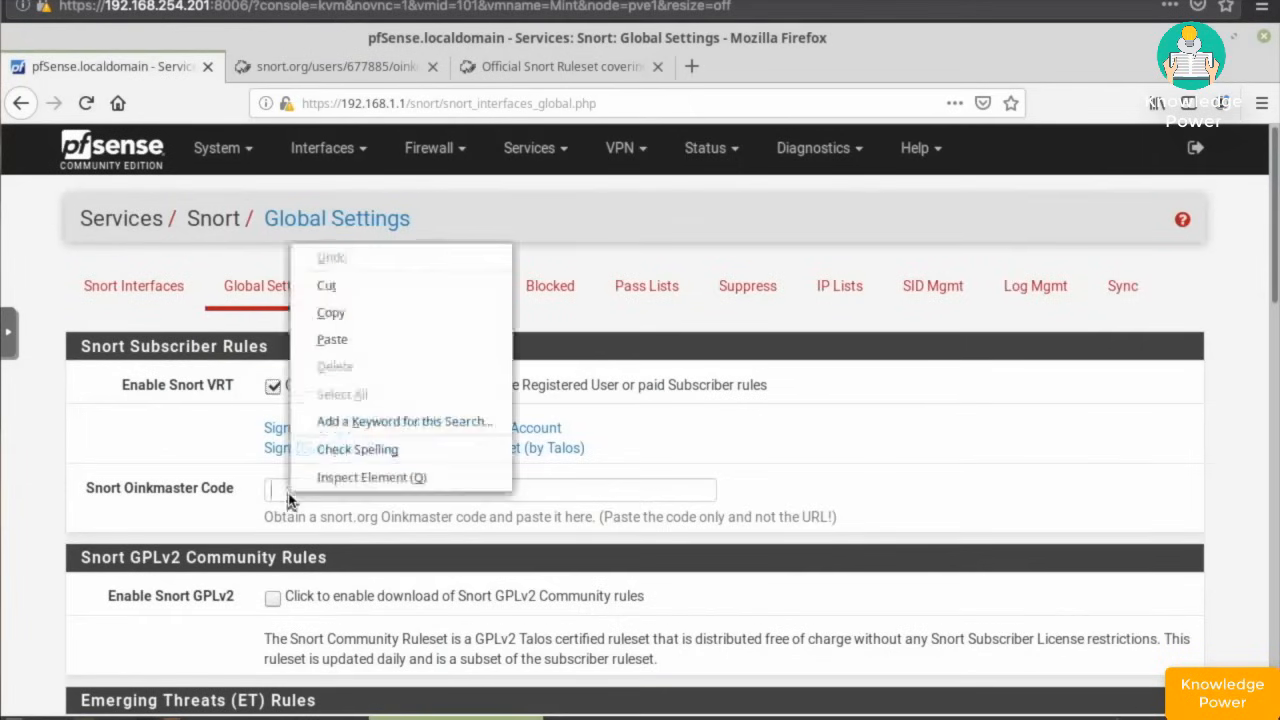
pyautogui.click(335, 341)
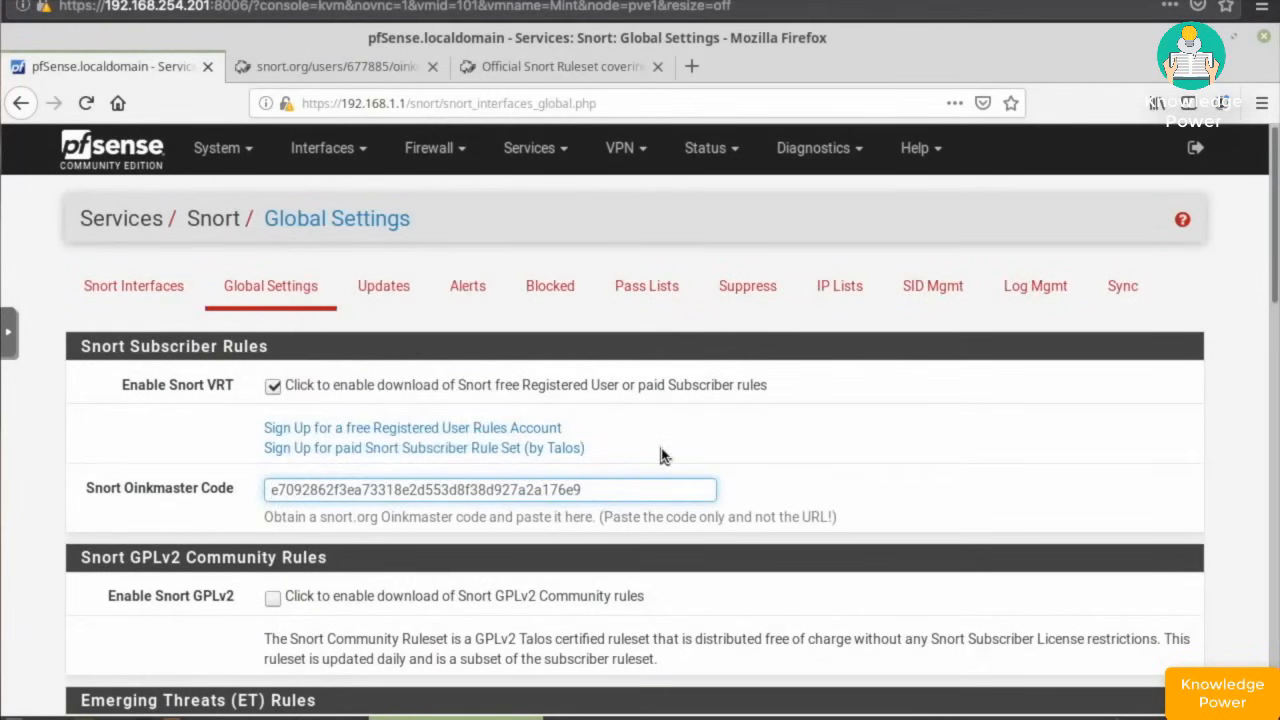
pyautogui.scroll(-4, 660, 455)
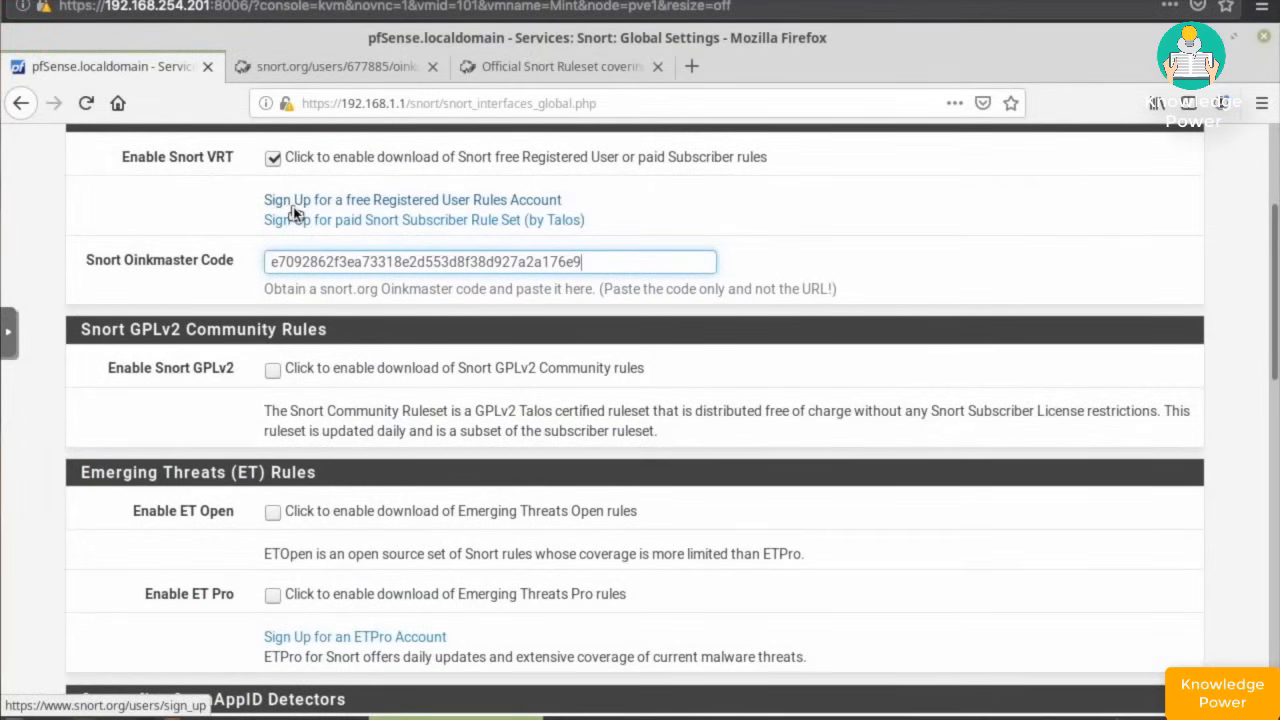
pyautogui.click(274, 372)
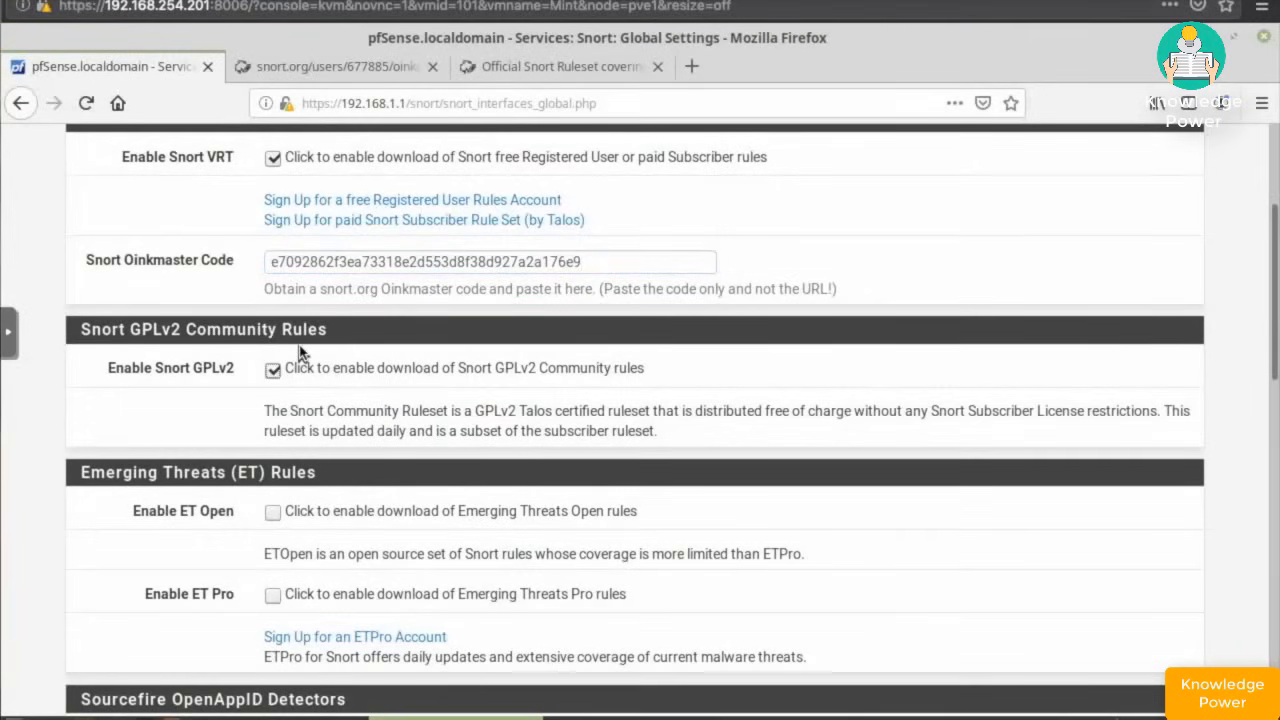
# - Enable ET Open, Sourcefire OpenAppID detector and APPID Open rule downloads
pyautogui.scroll(-3, 300, 352)
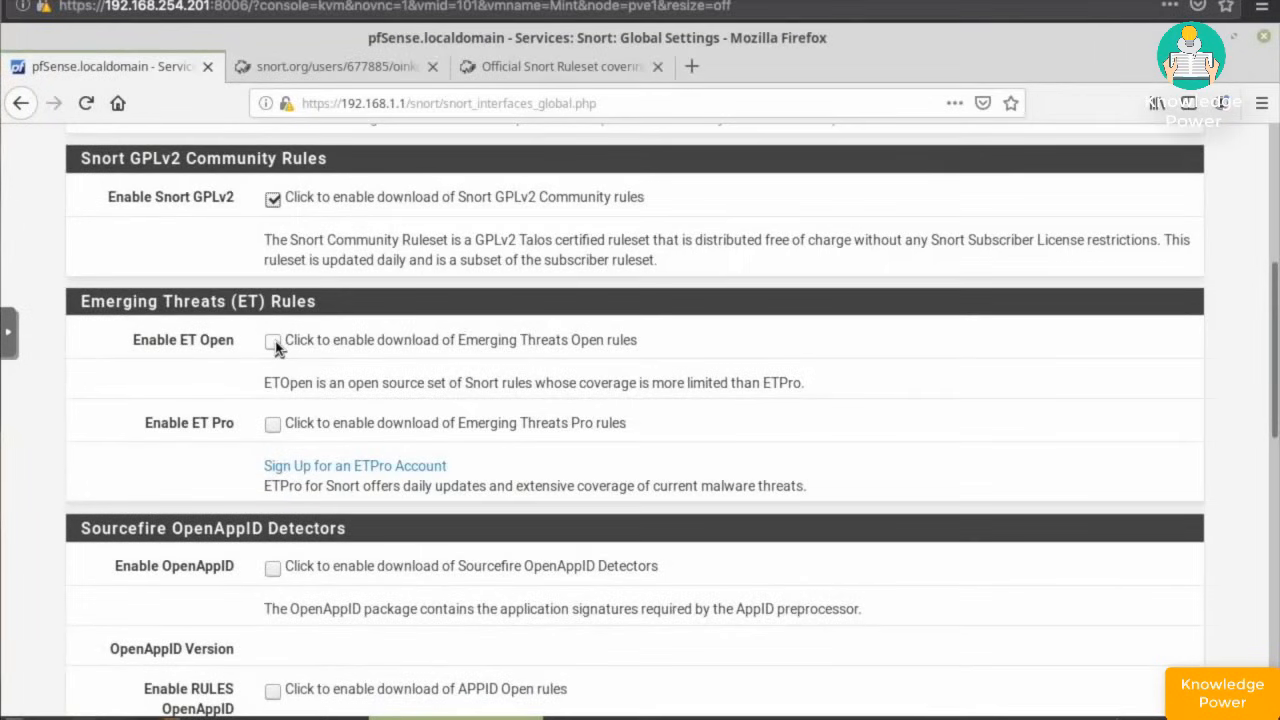
pyautogui.click(274, 342)
pyautogui.scroll(-5, 218, 428)
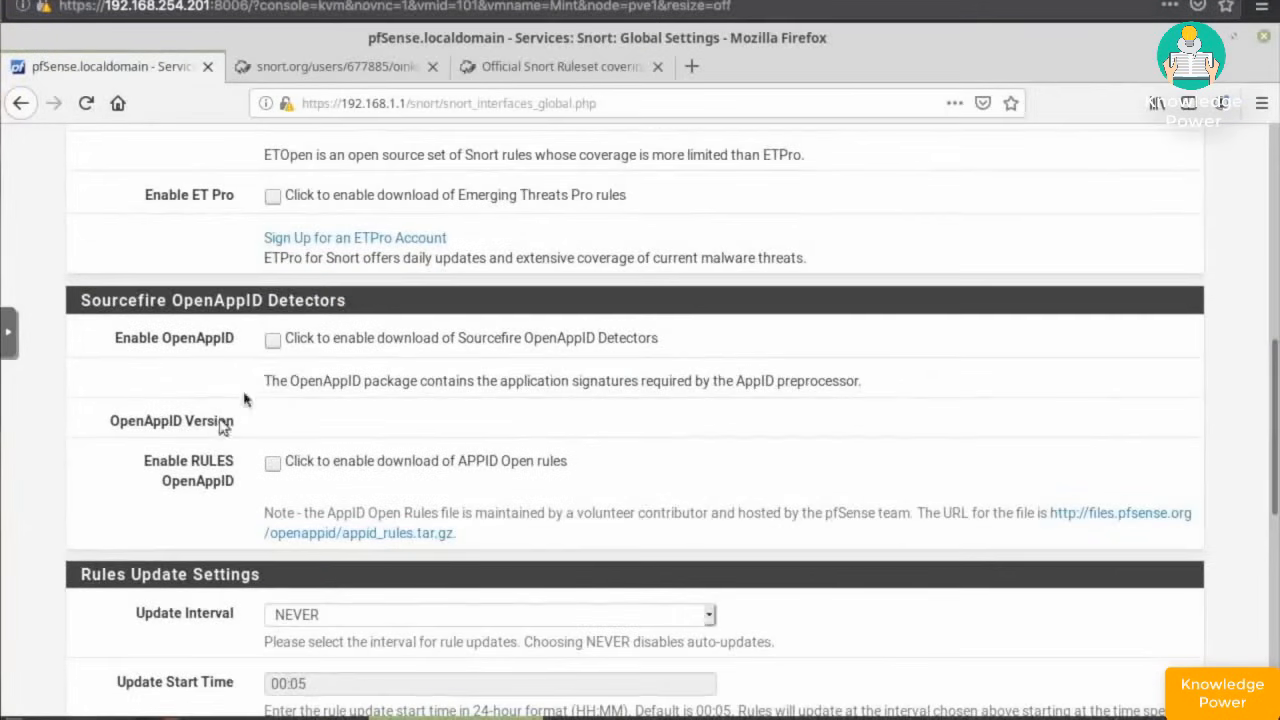
pyautogui.click(272, 341)
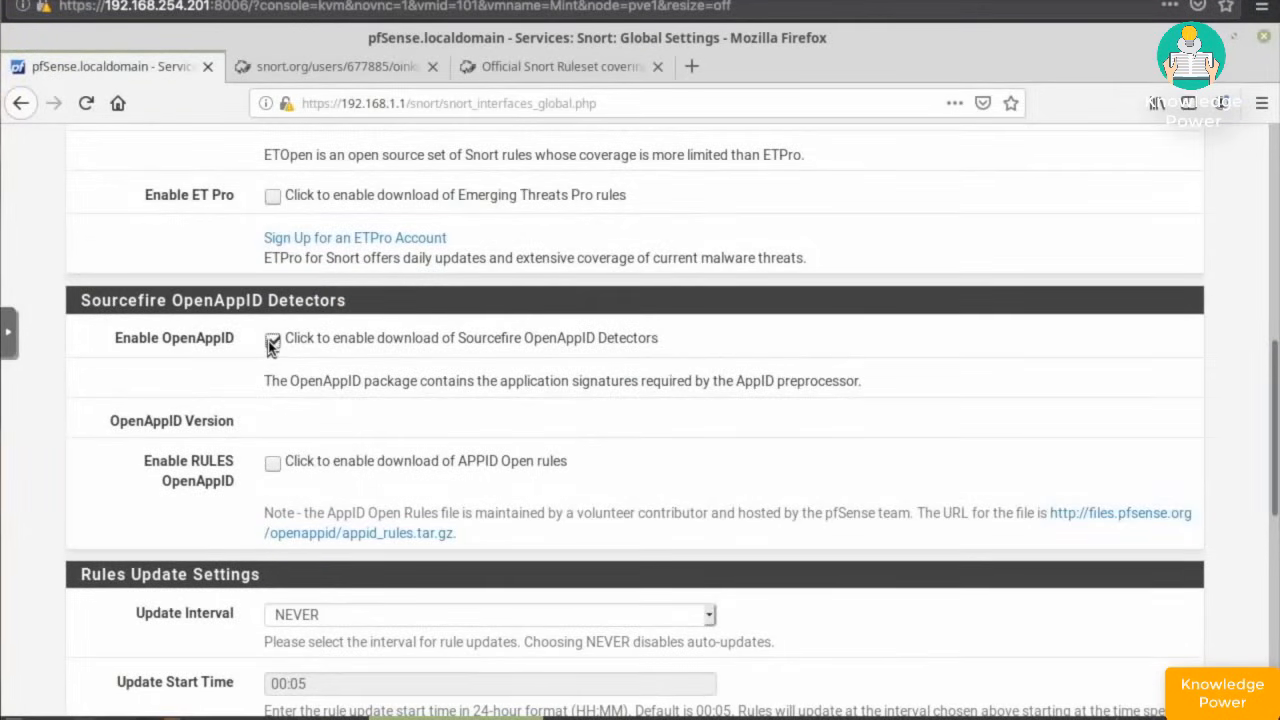
pyautogui.click(270, 466)
# - Set Update Interval to 1 DAY, Update Start Time to 3:00, and hide deprecated rule categories
pyautogui.scroll(-5, 343, 455)
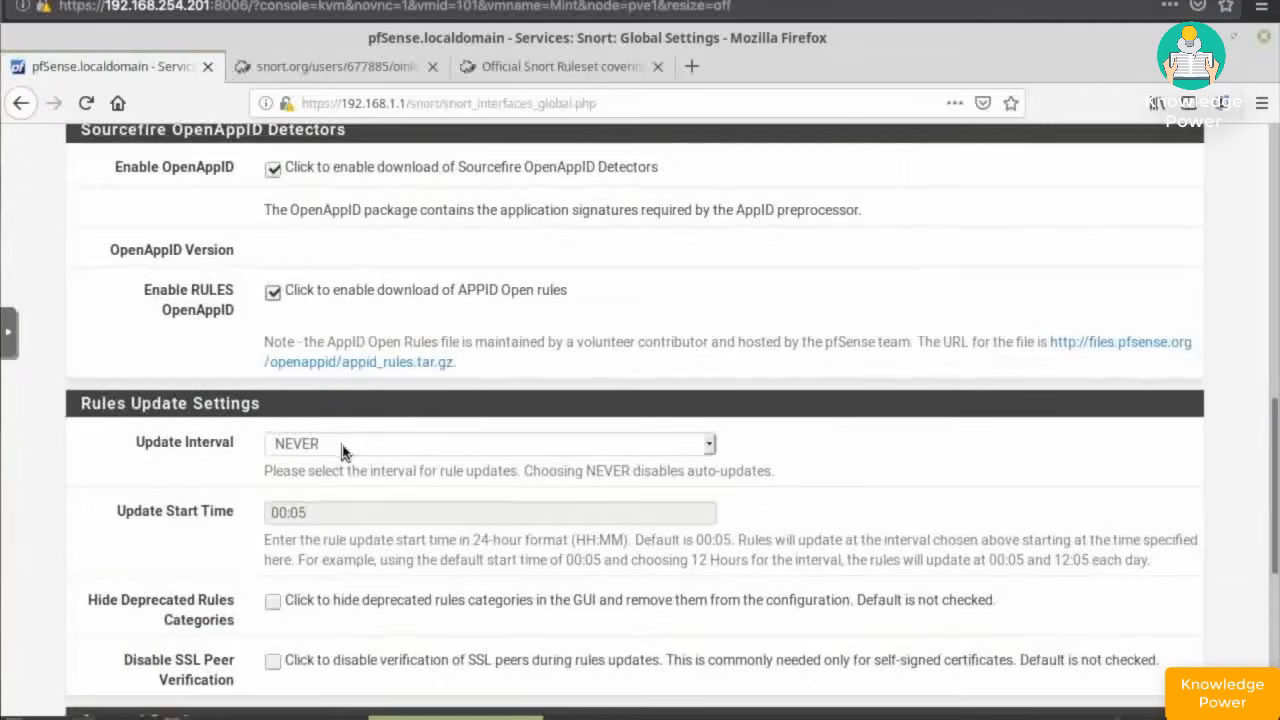
pyautogui.click(333, 388)
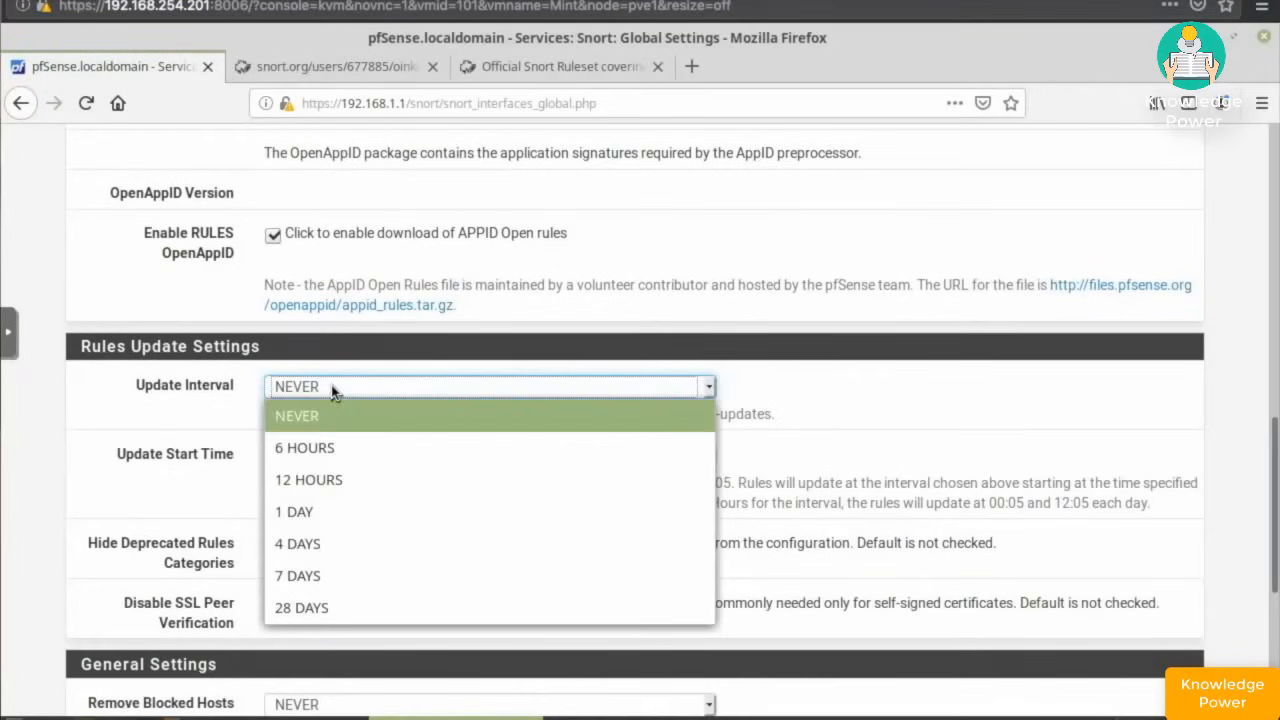
pyautogui.click(317, 509)
pyautogui.moveTo(349, 460); pyautogui.dragTo(245, 462)
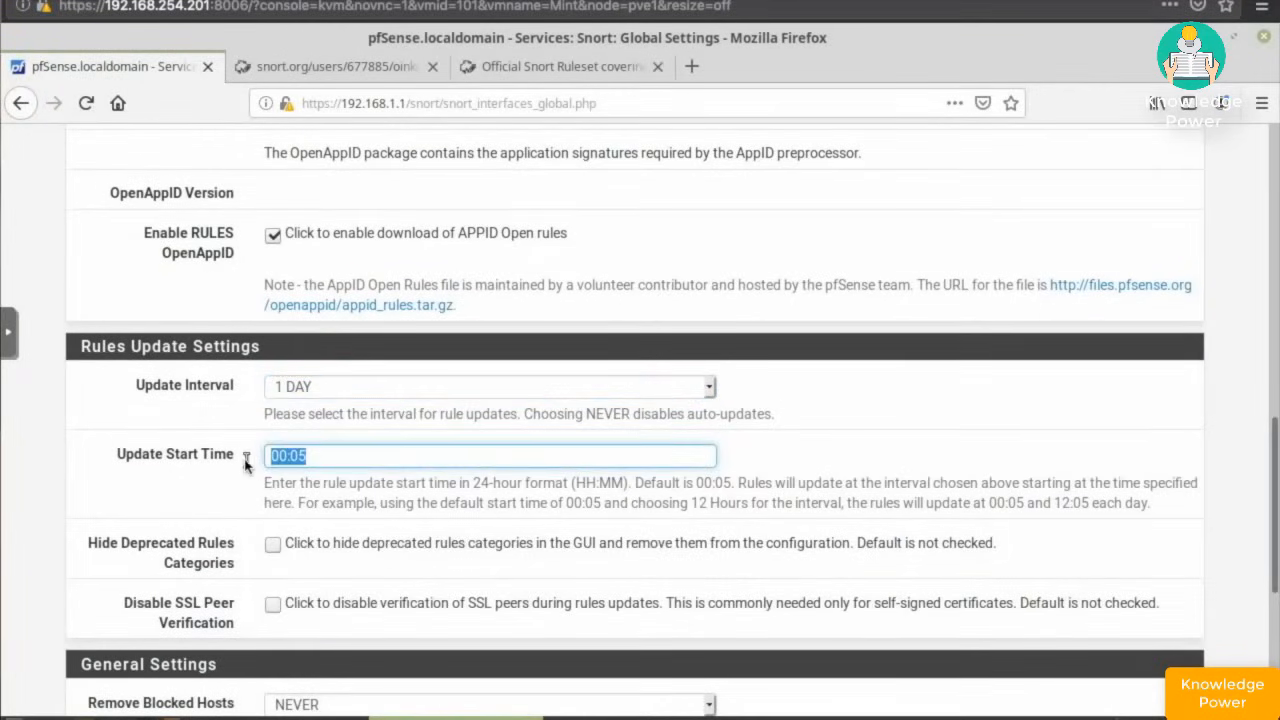
pyautogui.write('3:00')
pyautogui.click(272, 548)
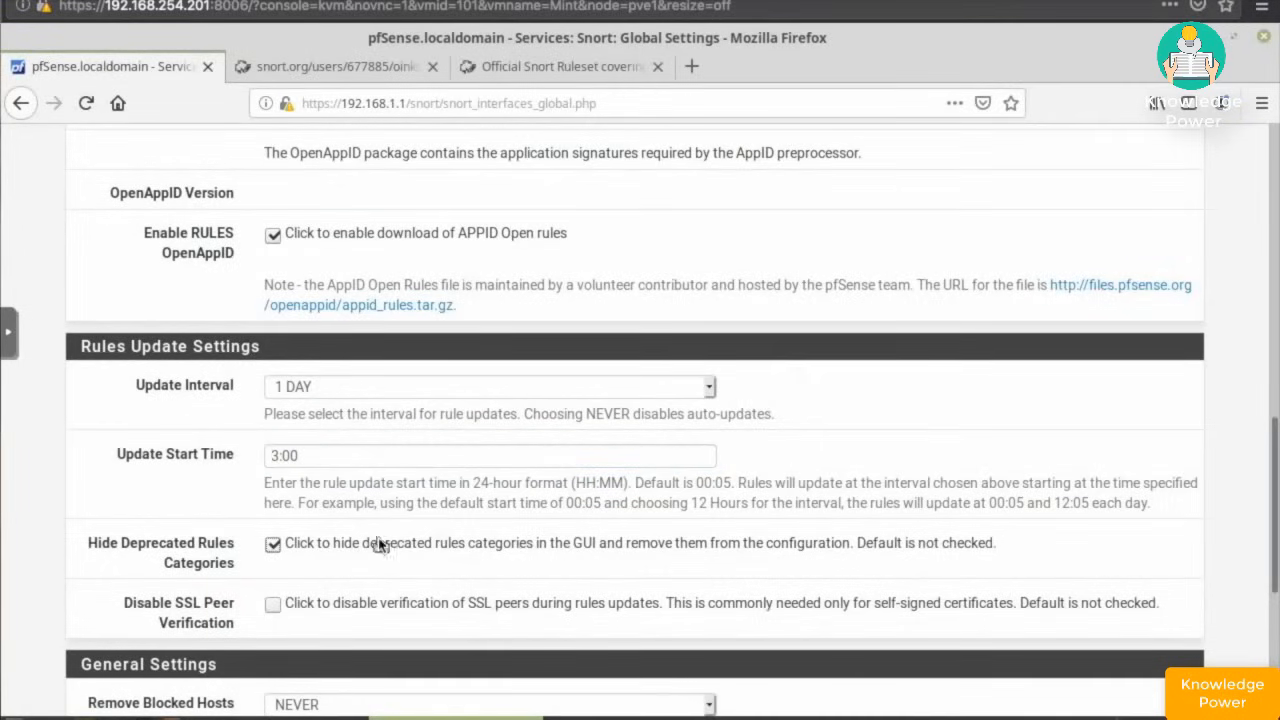
pyautogui.scroll(-1, 379, 543)
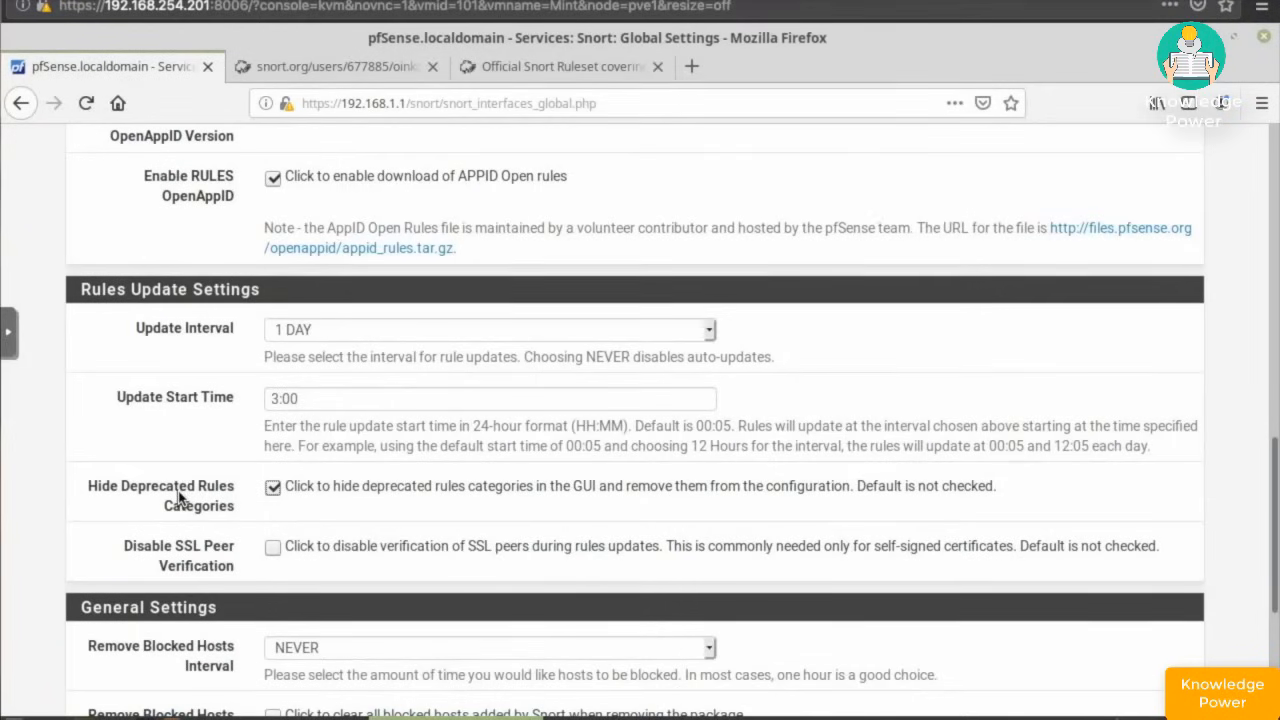
pyautogui.scroll(-3, 180, 497)
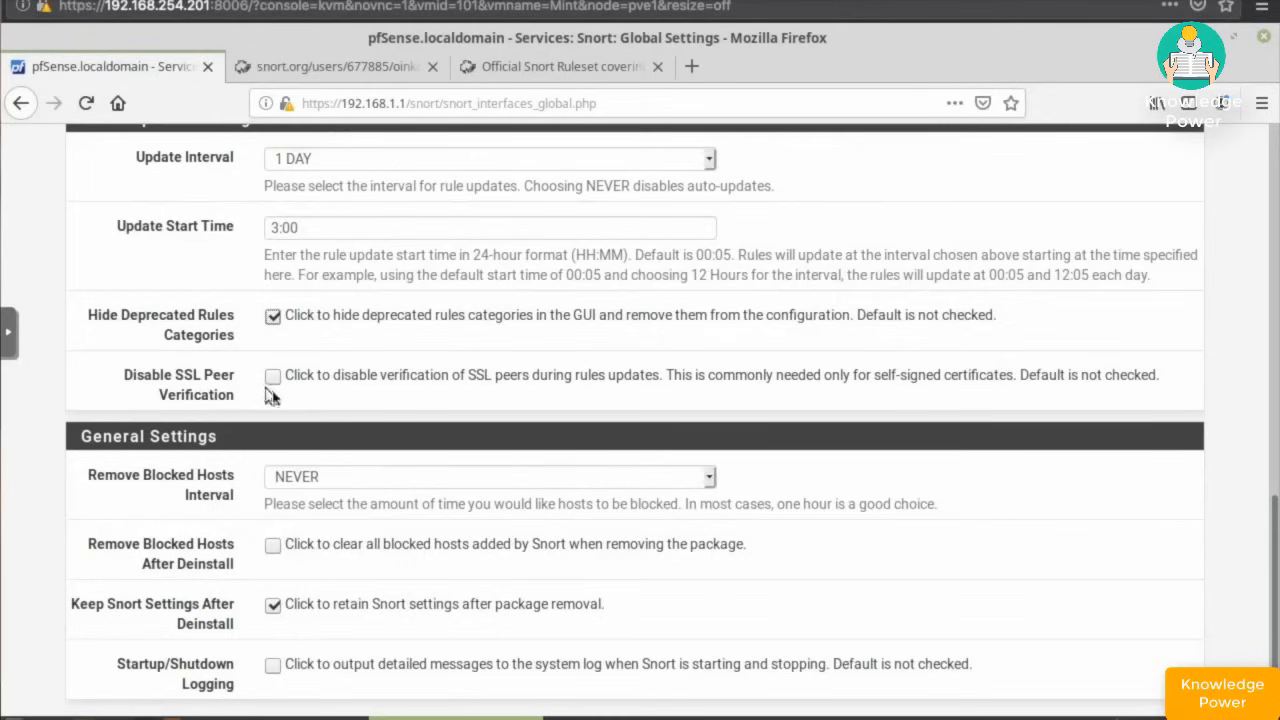
pyautogui.scroll(-2, 324, 430)
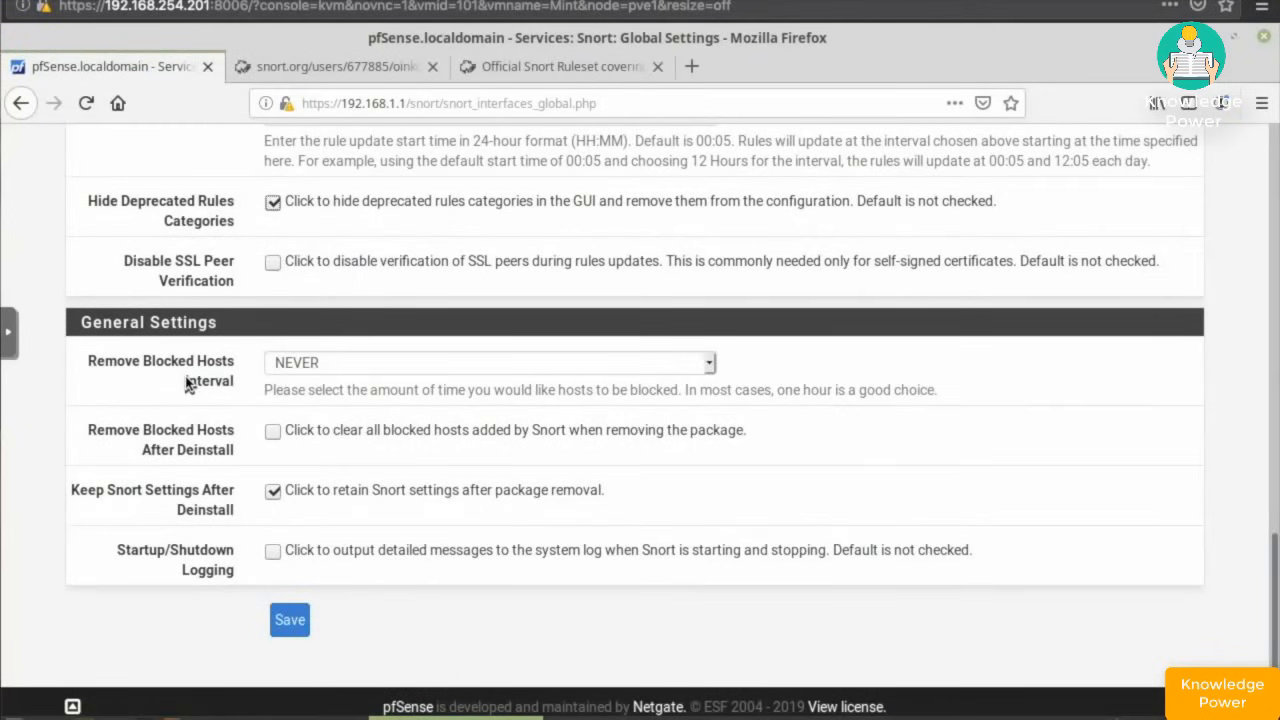
# - Set the Remove Blocked Hosts Interval to 4 DAYS
pyautogui.click(318, 370)
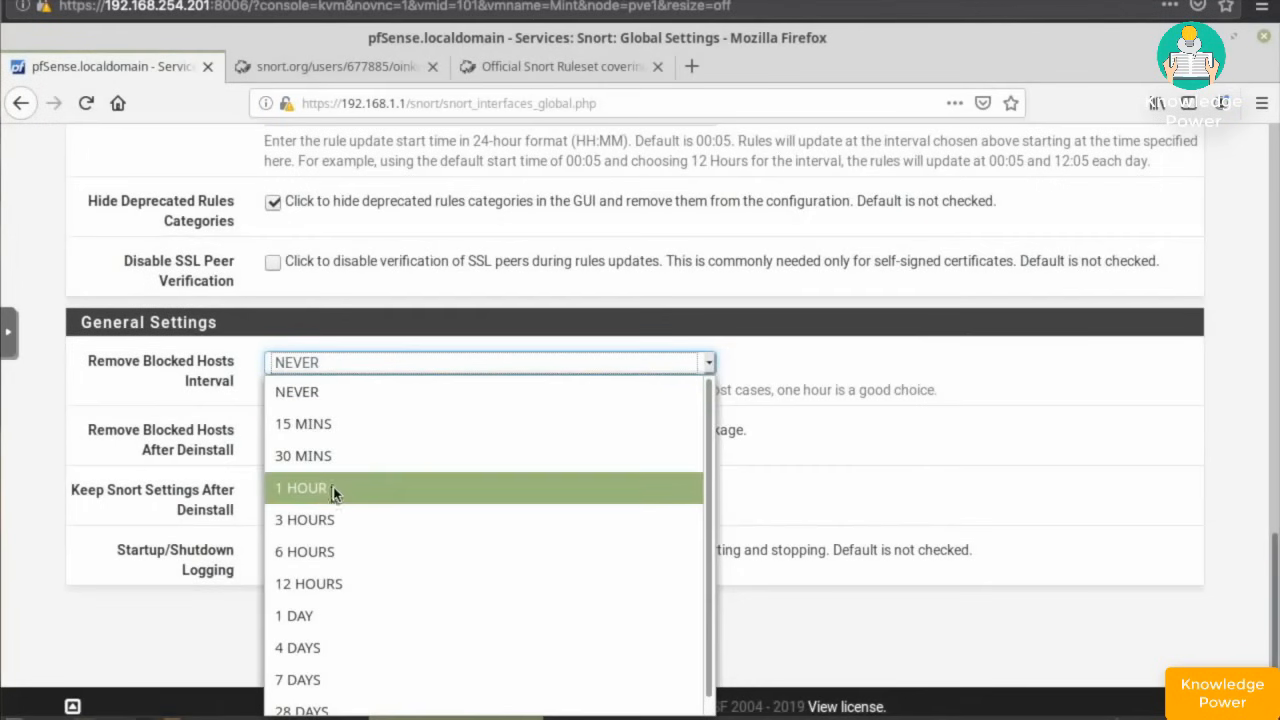
pyautogui.click(318, 650)
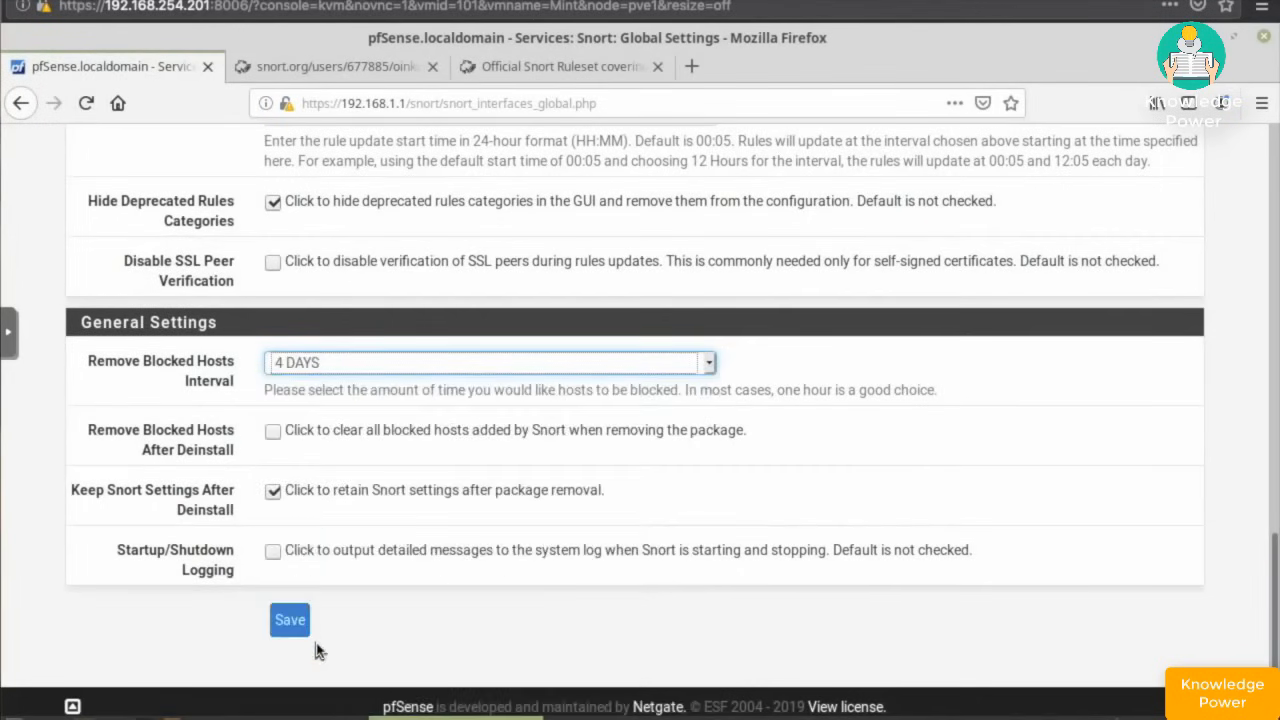
pyautogui.click(330, 374)
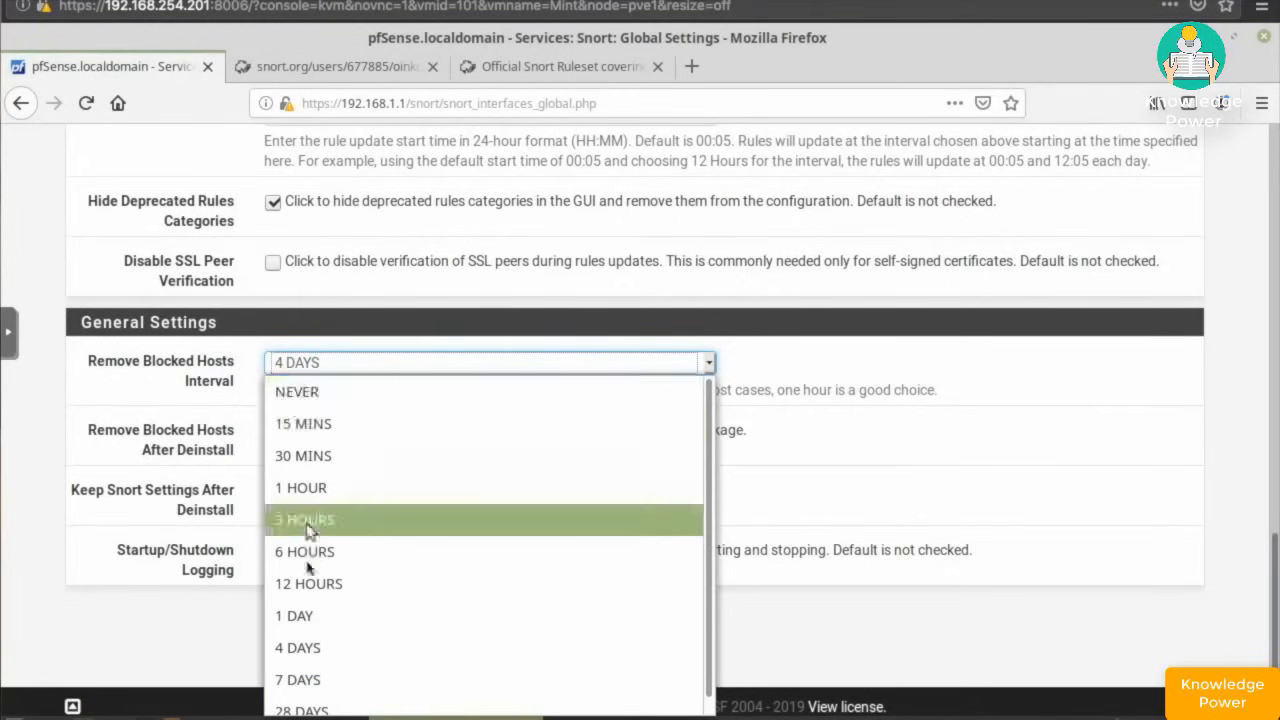
pyautogui.click(305, 652)
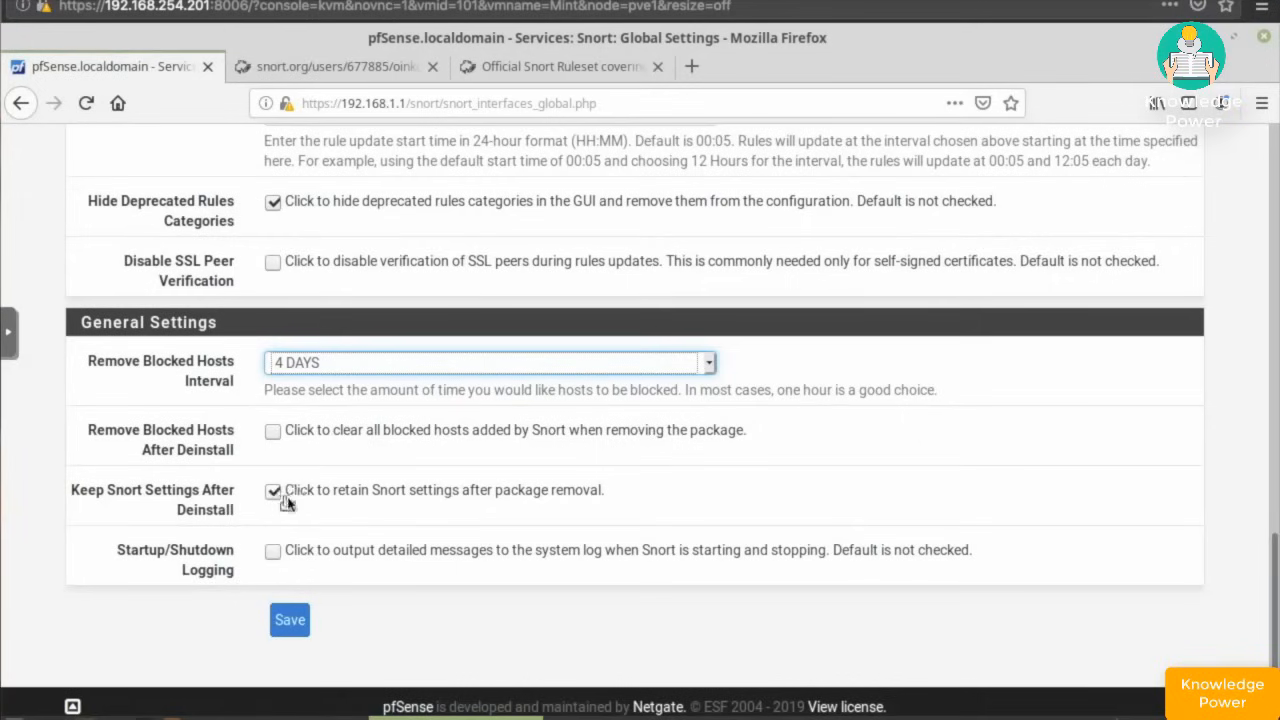
# - Enable Snort Startup/Shutdown Logging and save the global settings
pyautogui.click(270, 552)
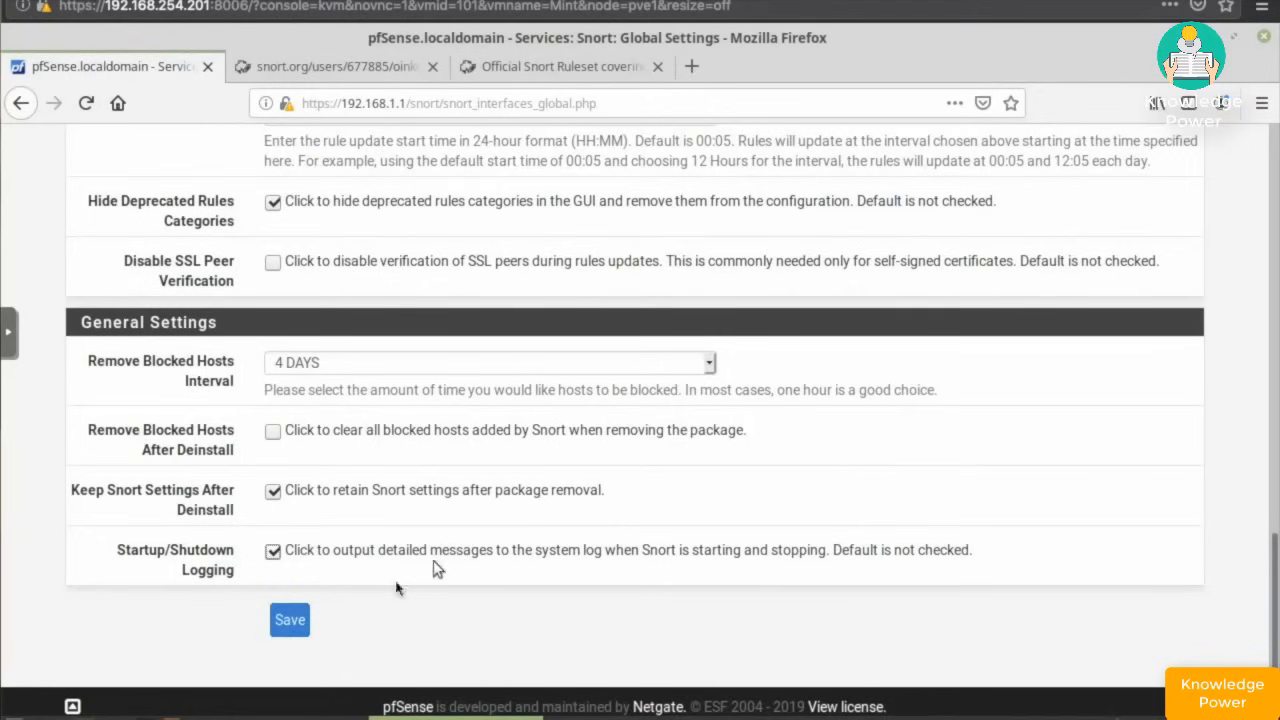
pyautogui.click(305, 617)
pyautogui.click(297, 621)
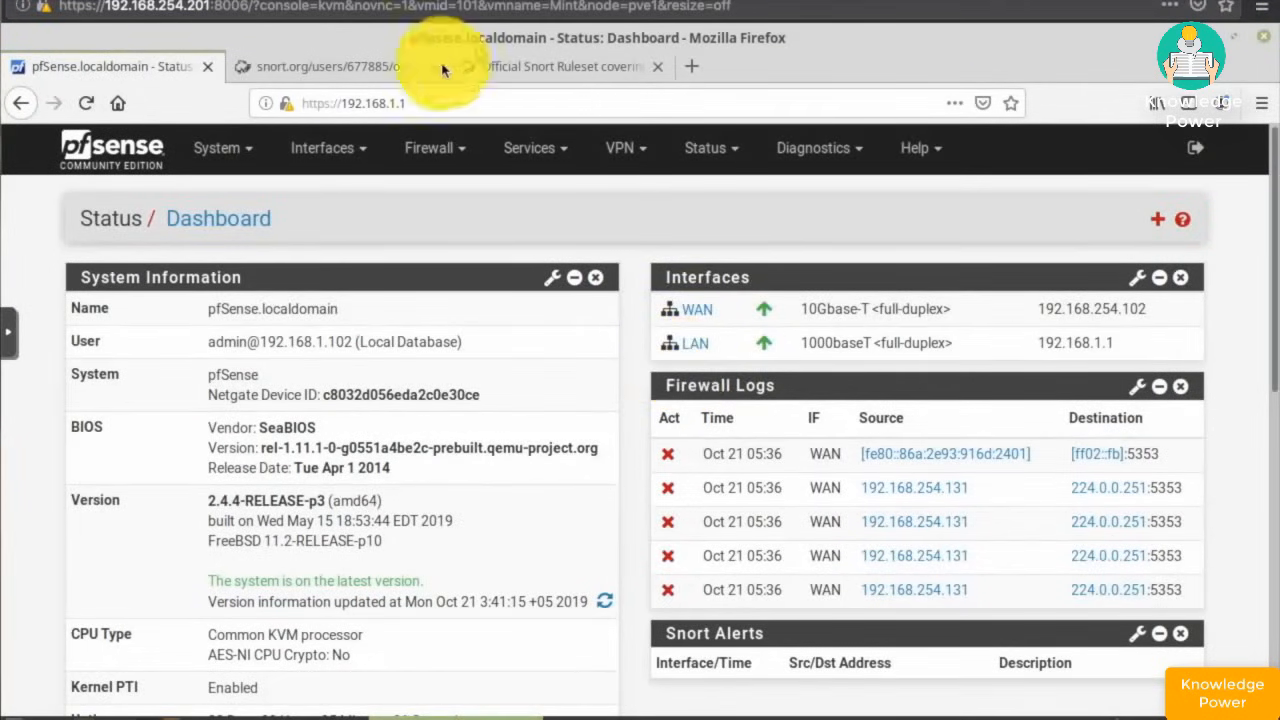
# - From Services > Snort > Updates, run Update Rules to download all Snort rule sets
pyautogui.click(535, 149)
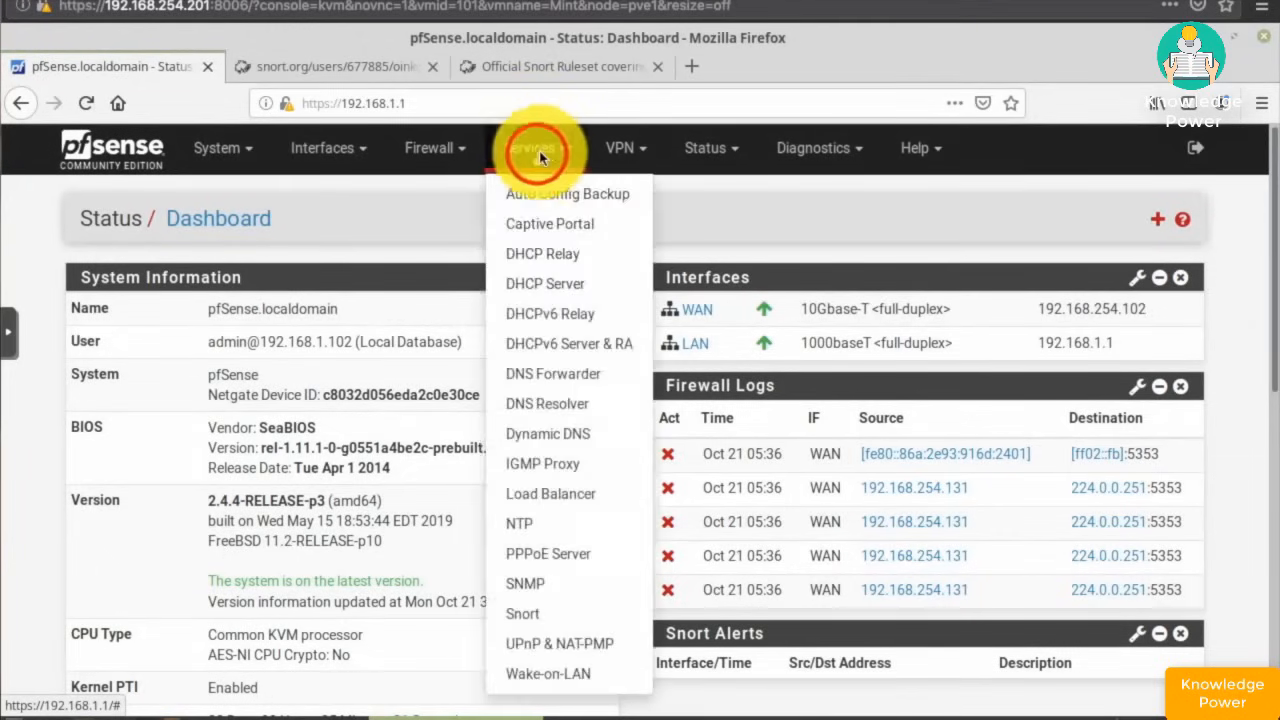
pyautogui.click(530, 613)
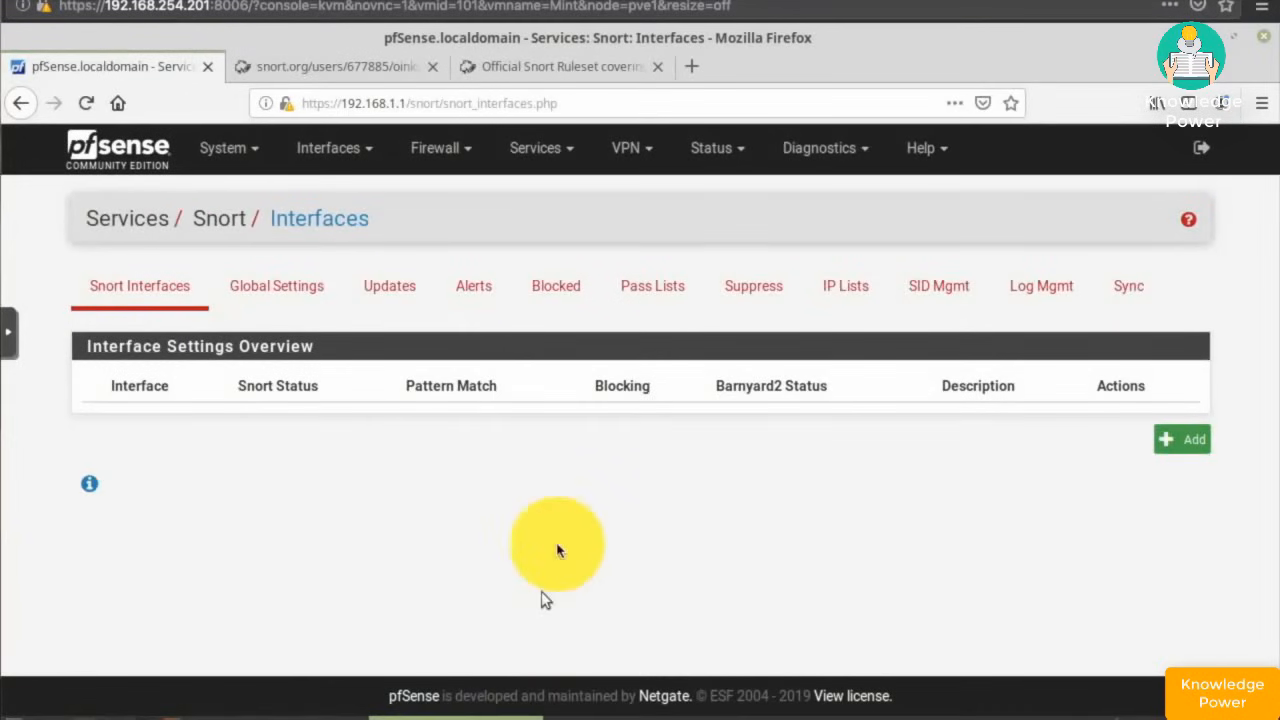
pyautogui.click(390, 289)
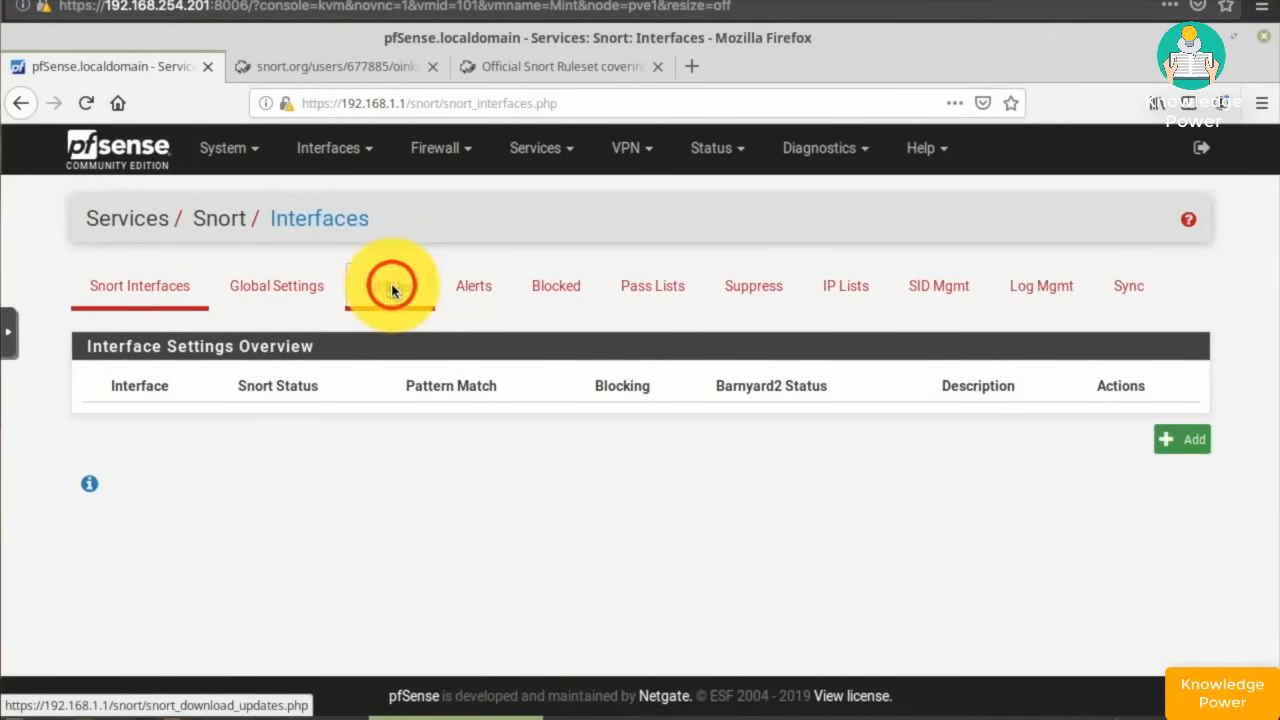
pyautogui.scroll(-2, 390, 290)
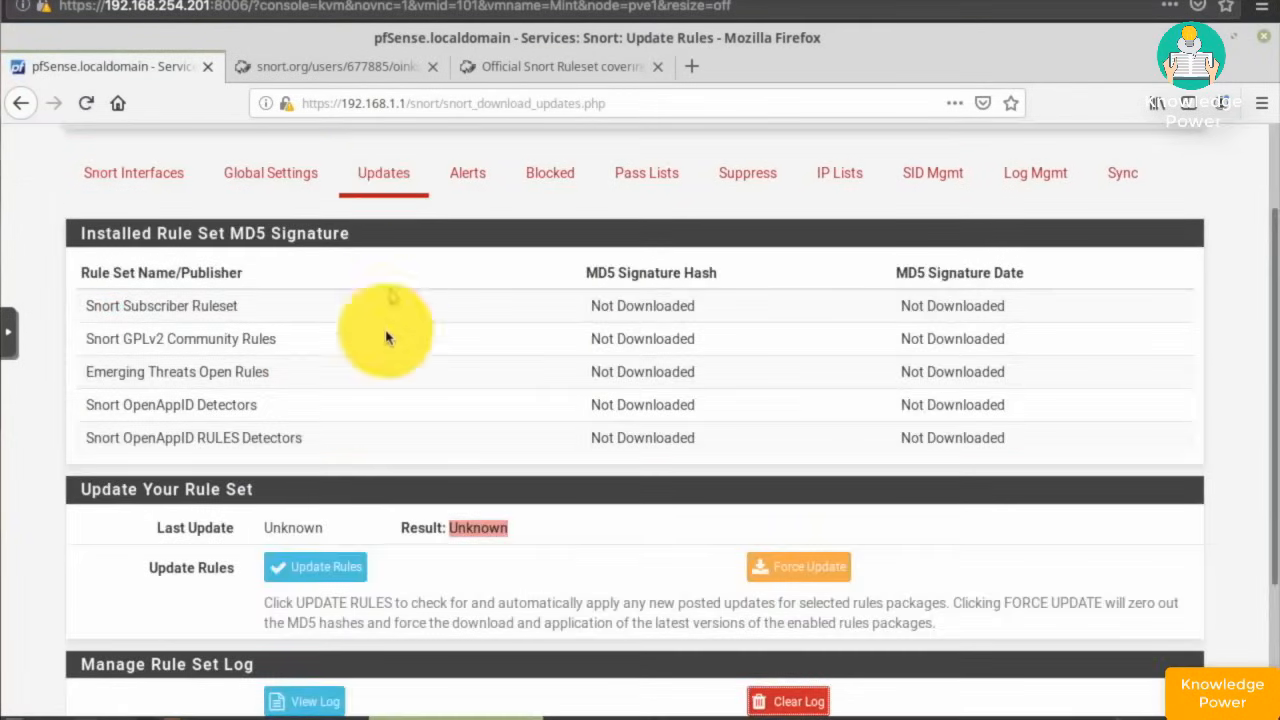
pyautogui.click(335, 577)
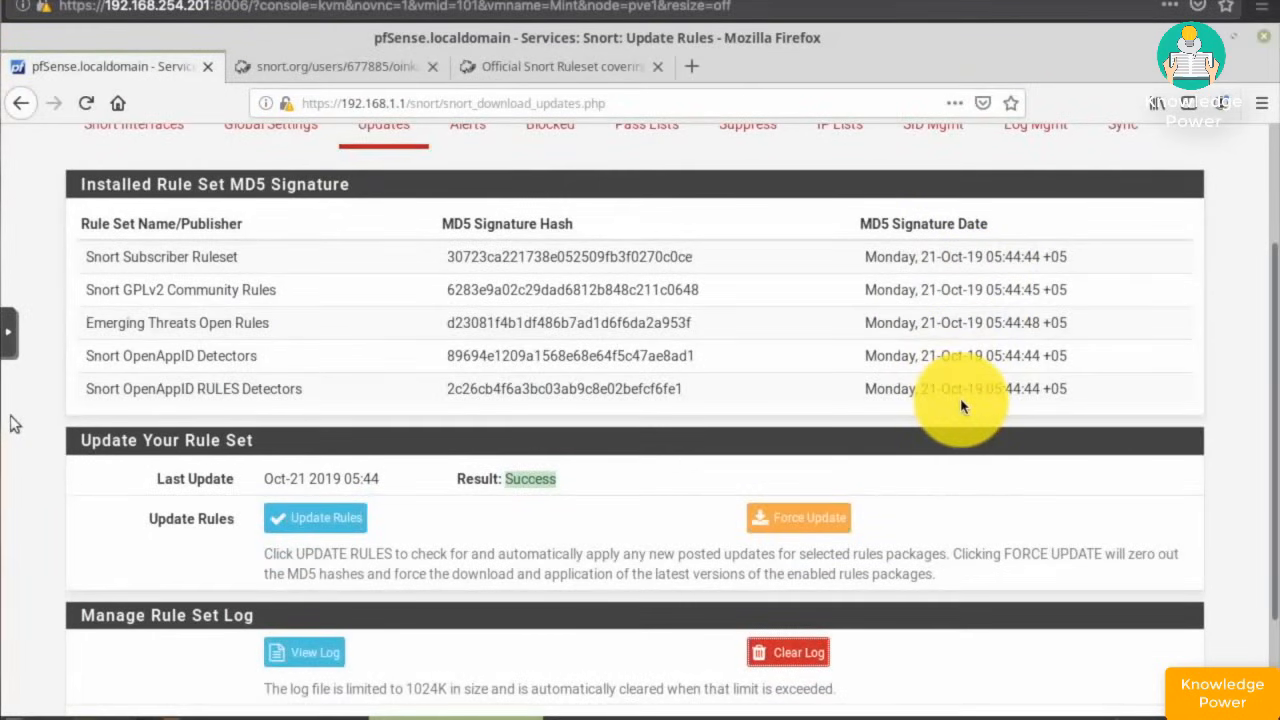
pyautogui.scroll(3, 962, 395)
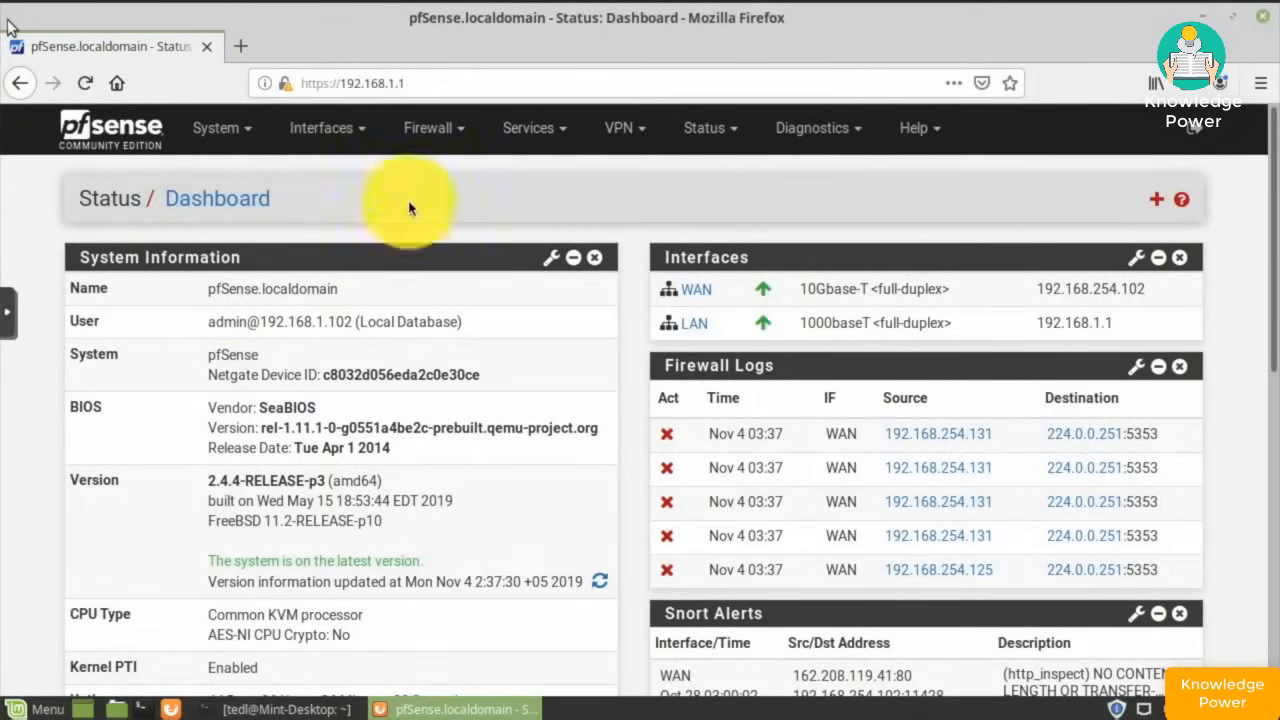
# - Edit the LAN Snort interface and keep Which IP to Block set to SRC
pyautogui.click(530, 130)
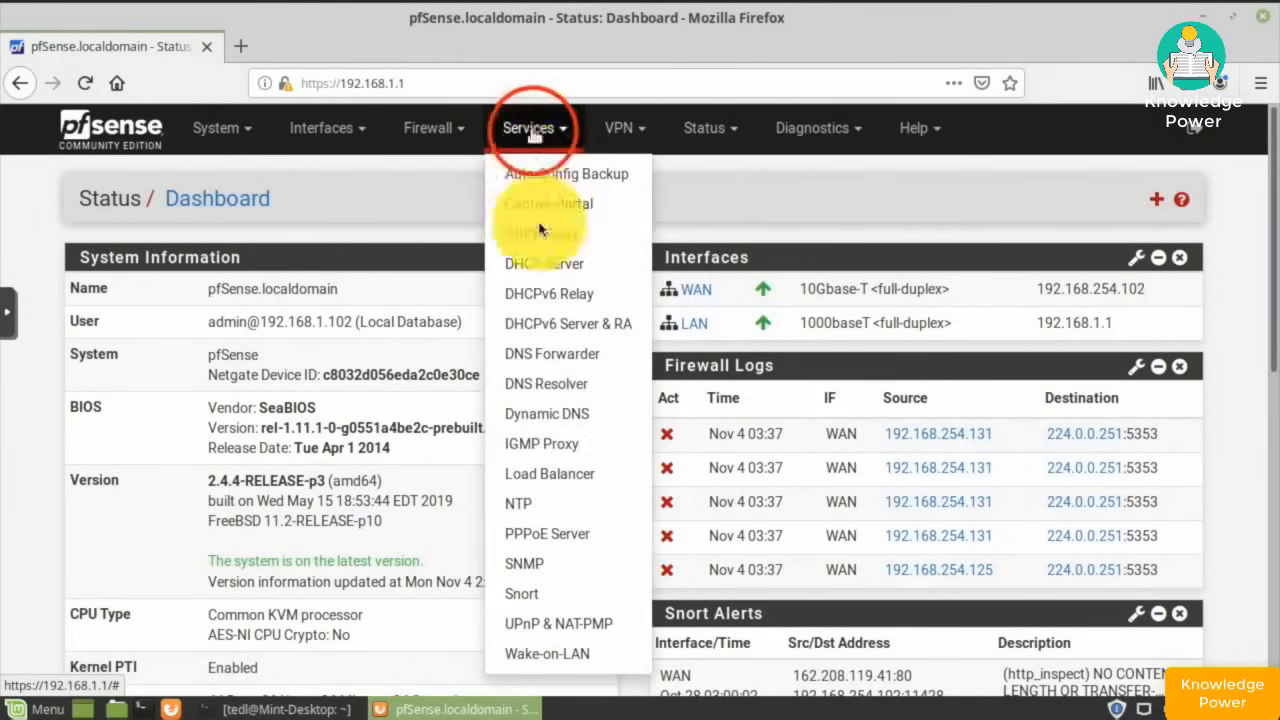
pyautogui.click(525, 595)
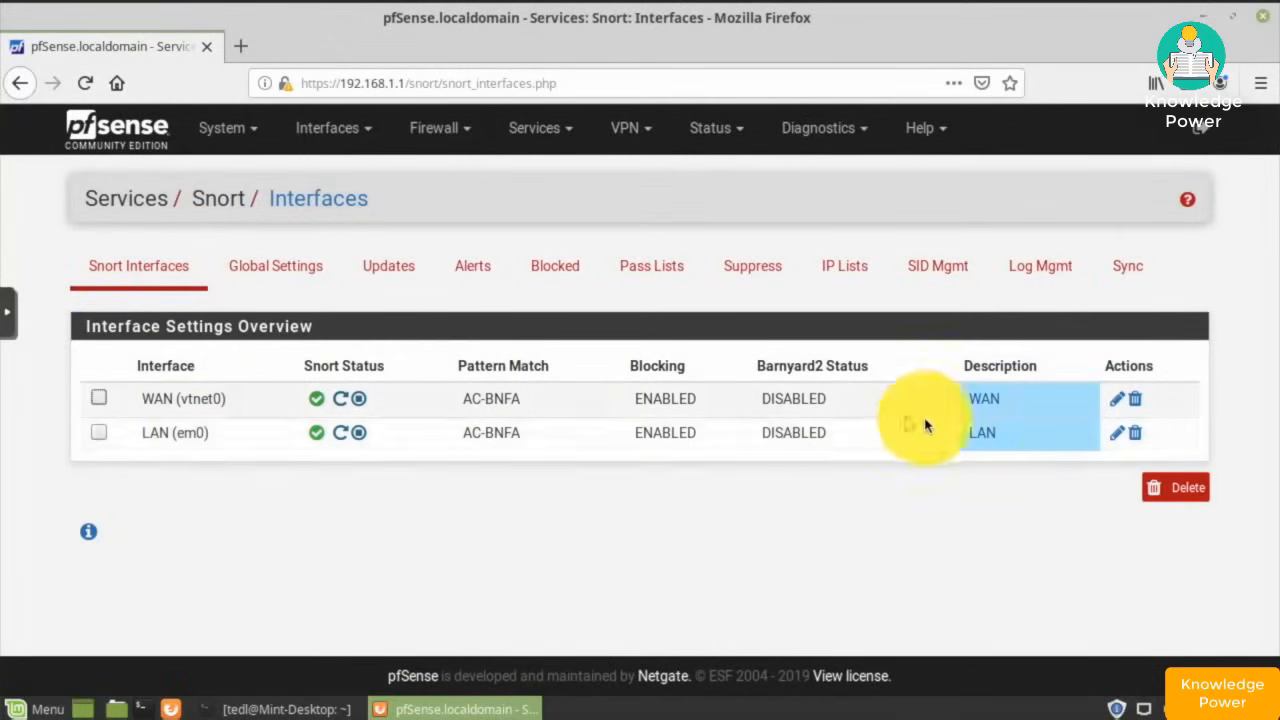
pyautogui.click(1116, 435)
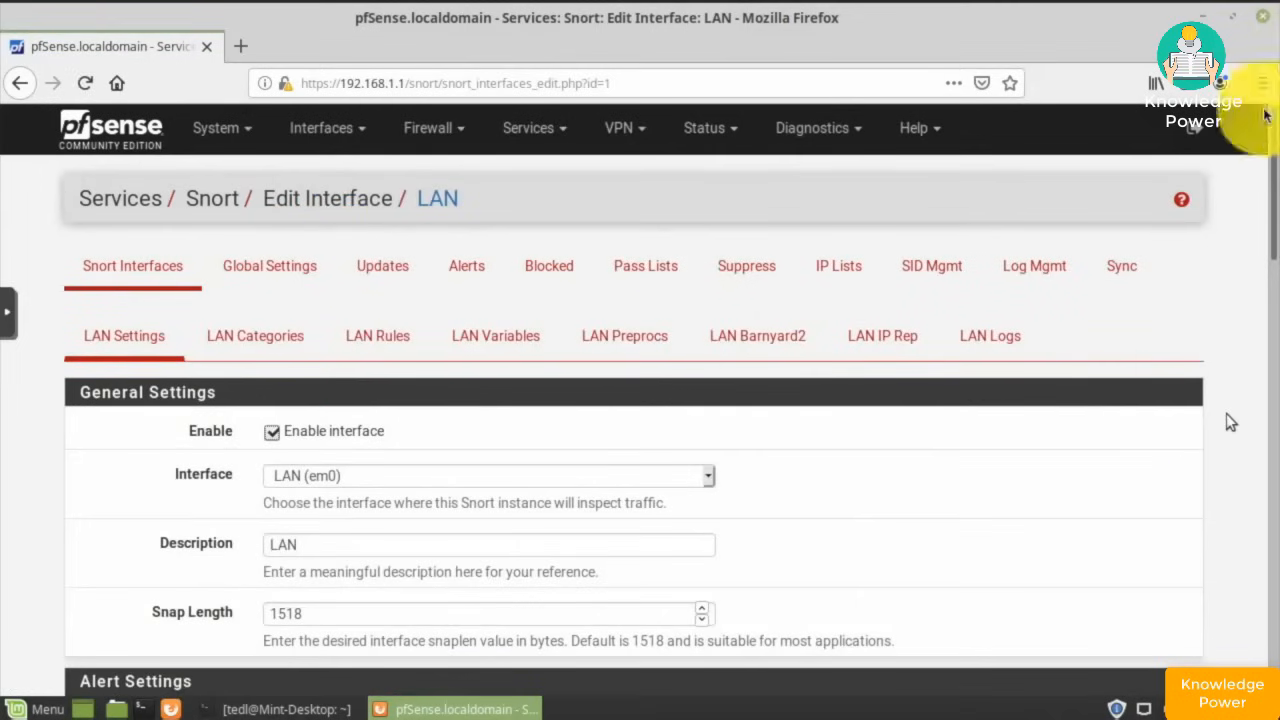
pyautogui.moveTo(1267, 160); pyautogui.dragTo(1268, 218)
pyautogui.scroll(-7, 1268, 218)
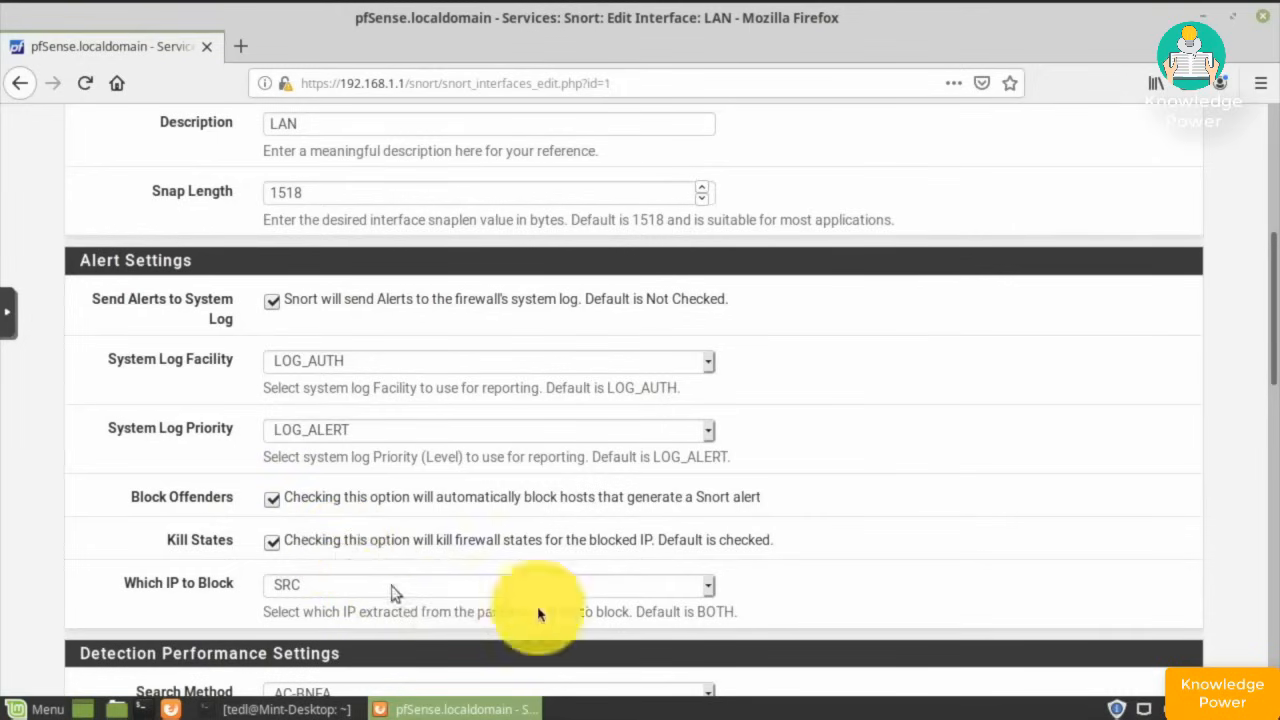
pyautogui.click(709, 591)
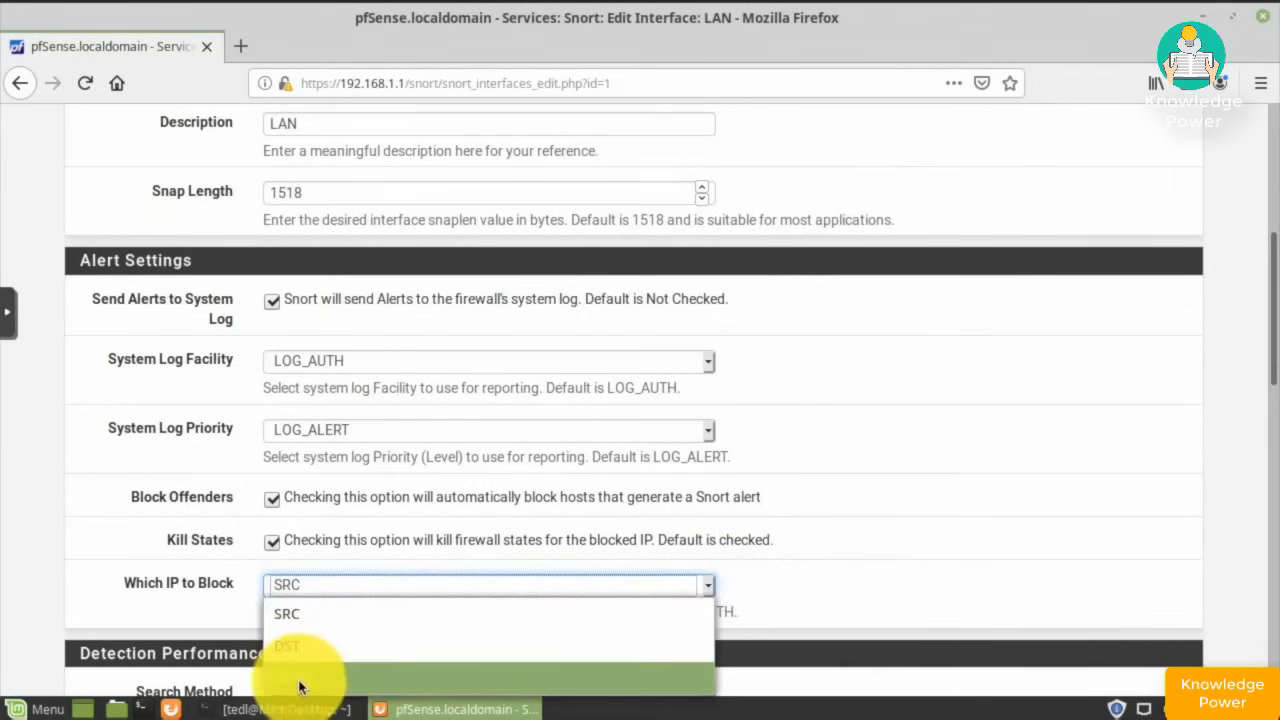
pyautogui.click(1008, 537)
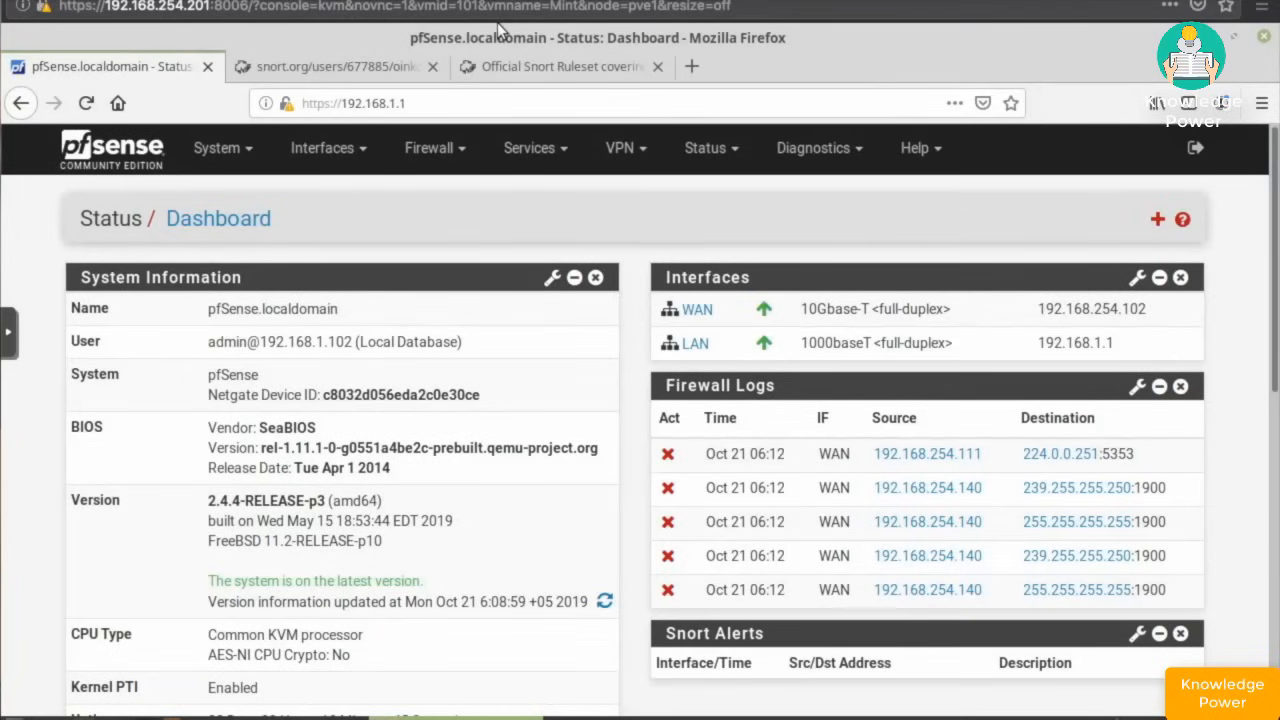
# - Start a new Snort interface from Services > Snort, defaulting to enabled WAN (vtnet0)
pyautogui.click(532, 150)
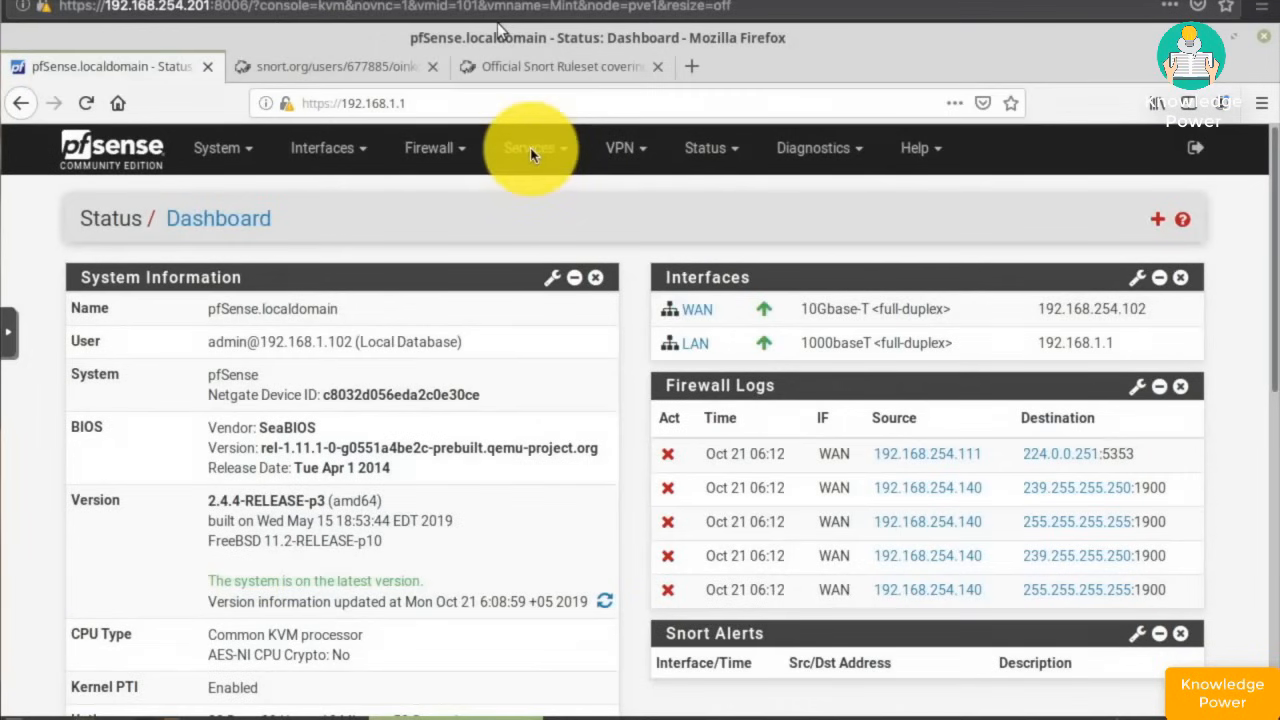
pyautogui.click(530, 148)
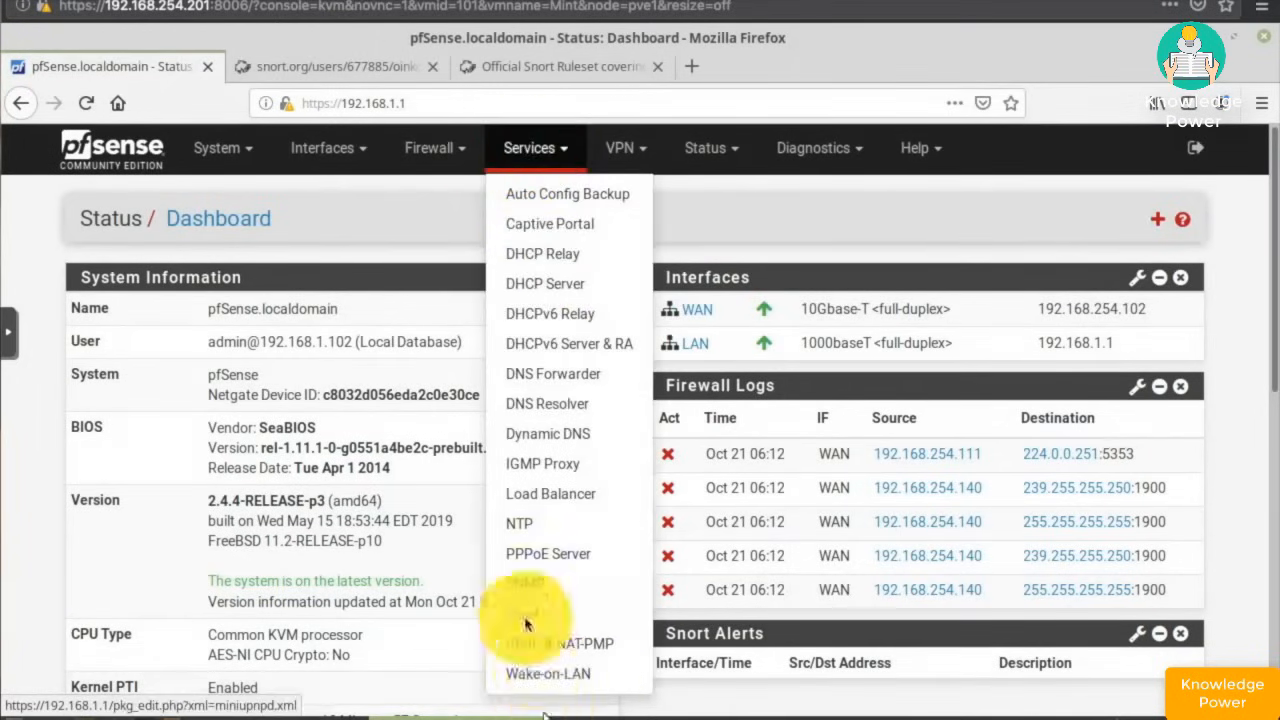
pyautogui.click(516, 620)
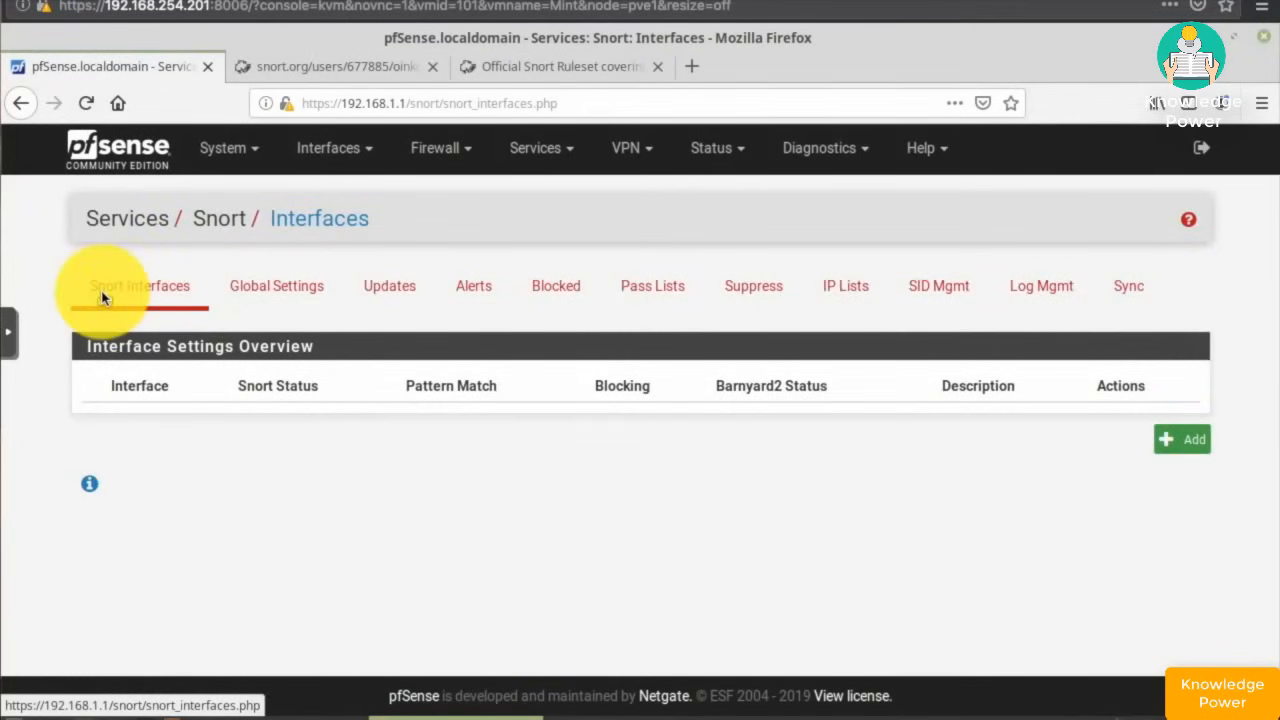
pyautogui.click(1182, 444)
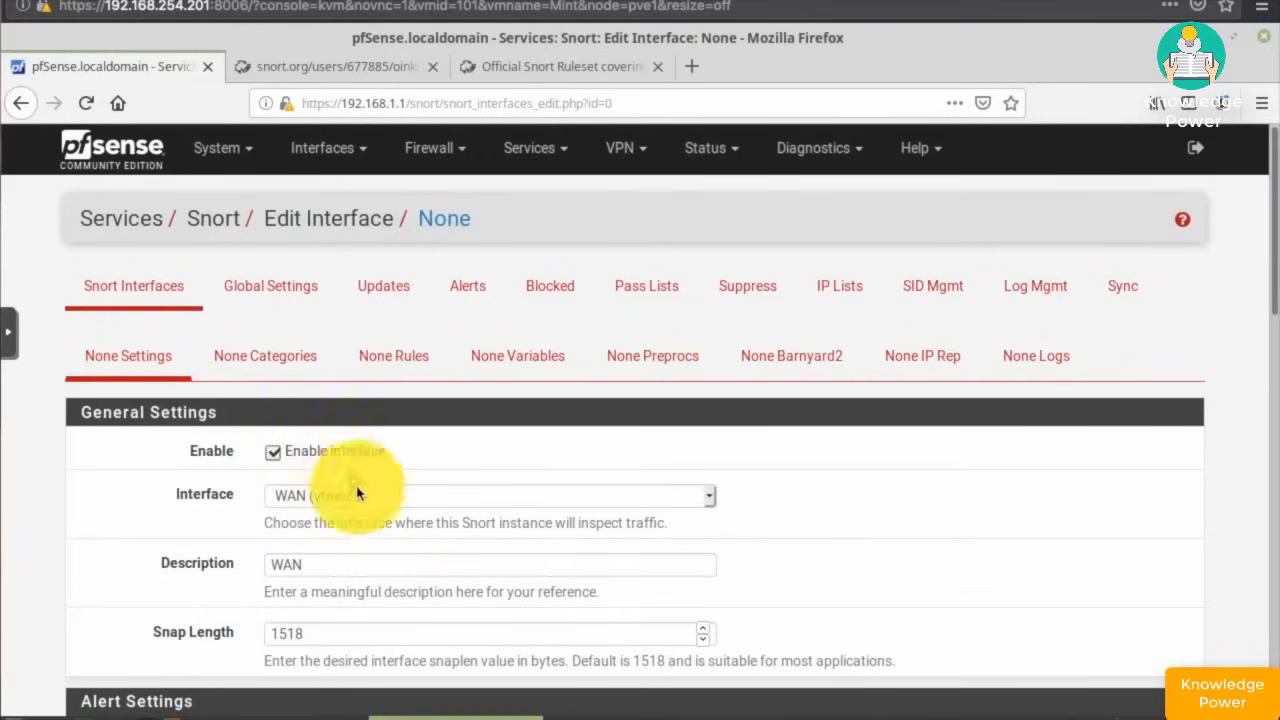
# - Enable Send Alerts to System Log and Block Offenders on the WAN Snort instance
pyautogui.scroll(-3, 375, 513)
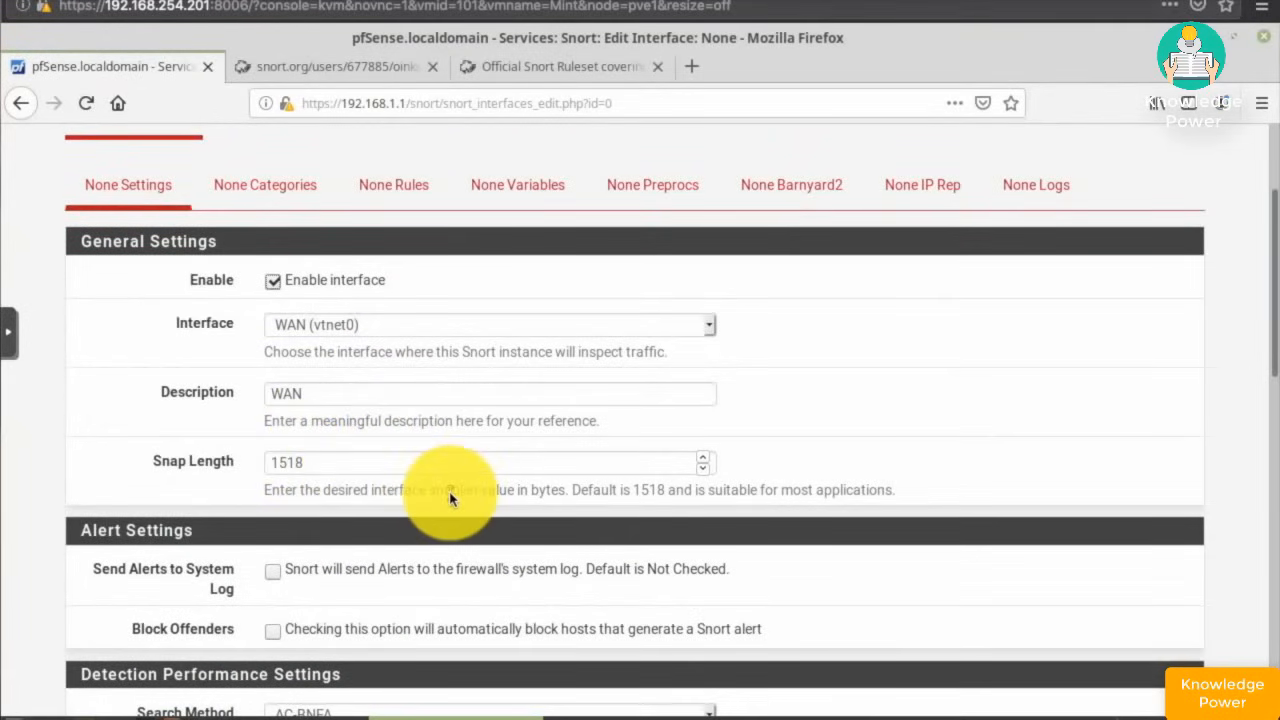
pyautogui.scroll(-2, 449, 498)
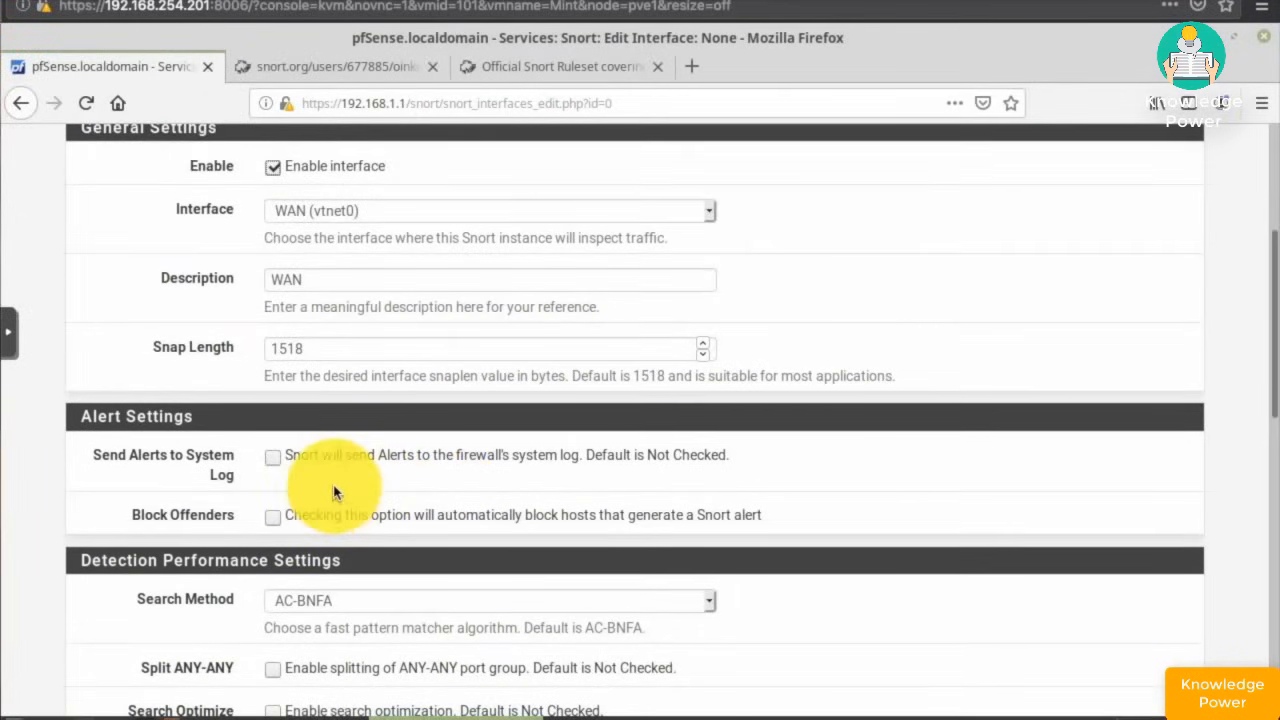
pyautogui.scroll(-3, 336, 492)
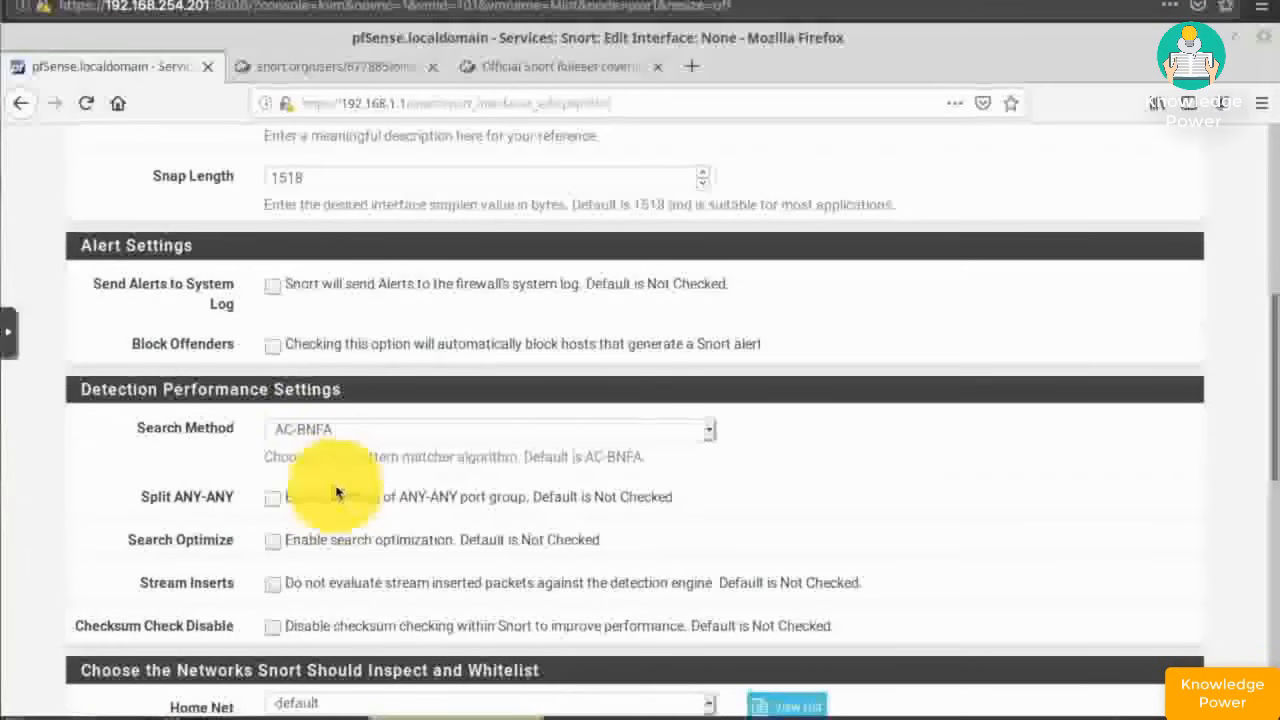
pyautogui.click(271, 287)
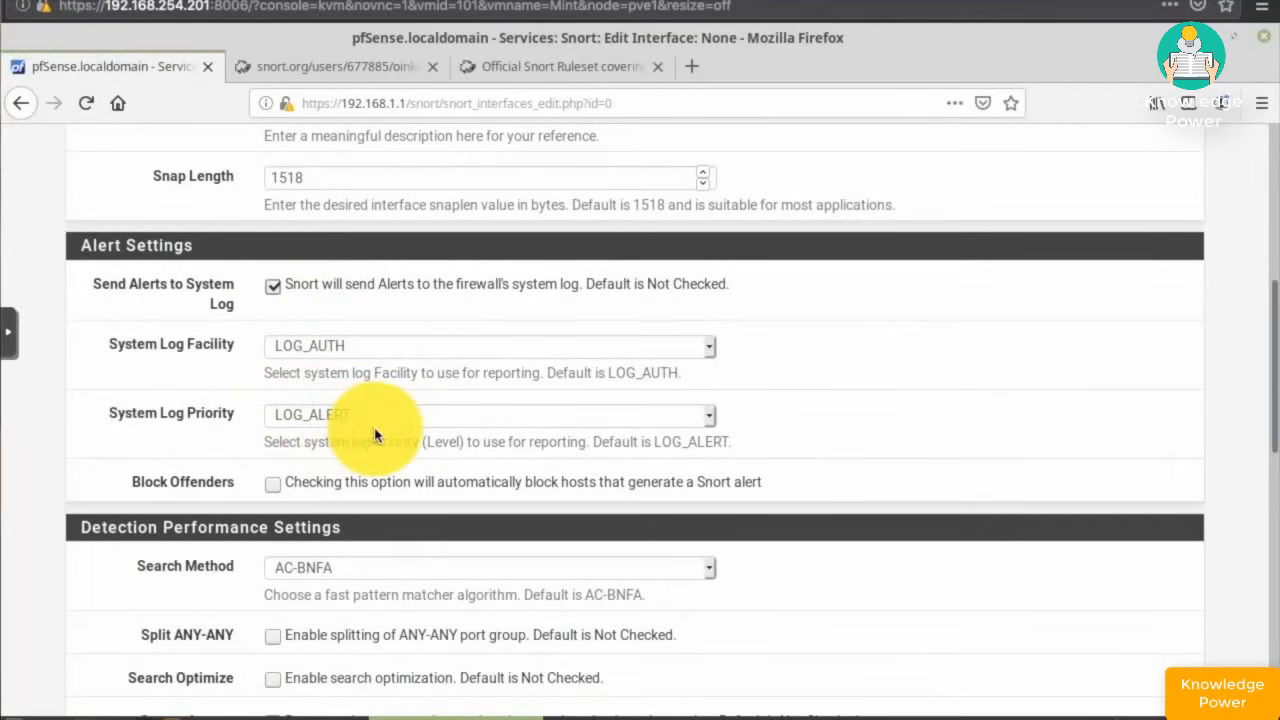
pyautogui.scroll(-4, 420, 290)
pyautogui.scroll(4, 420, 288)
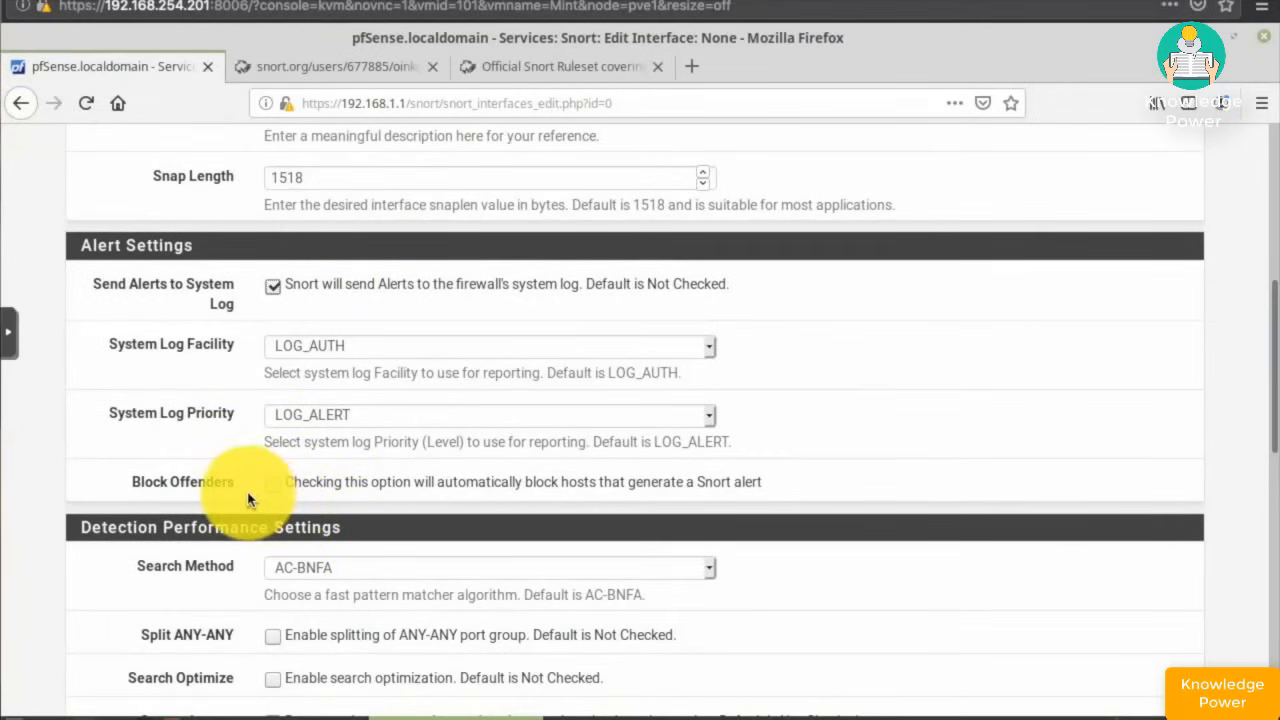
pyautogui.click(273, 483)
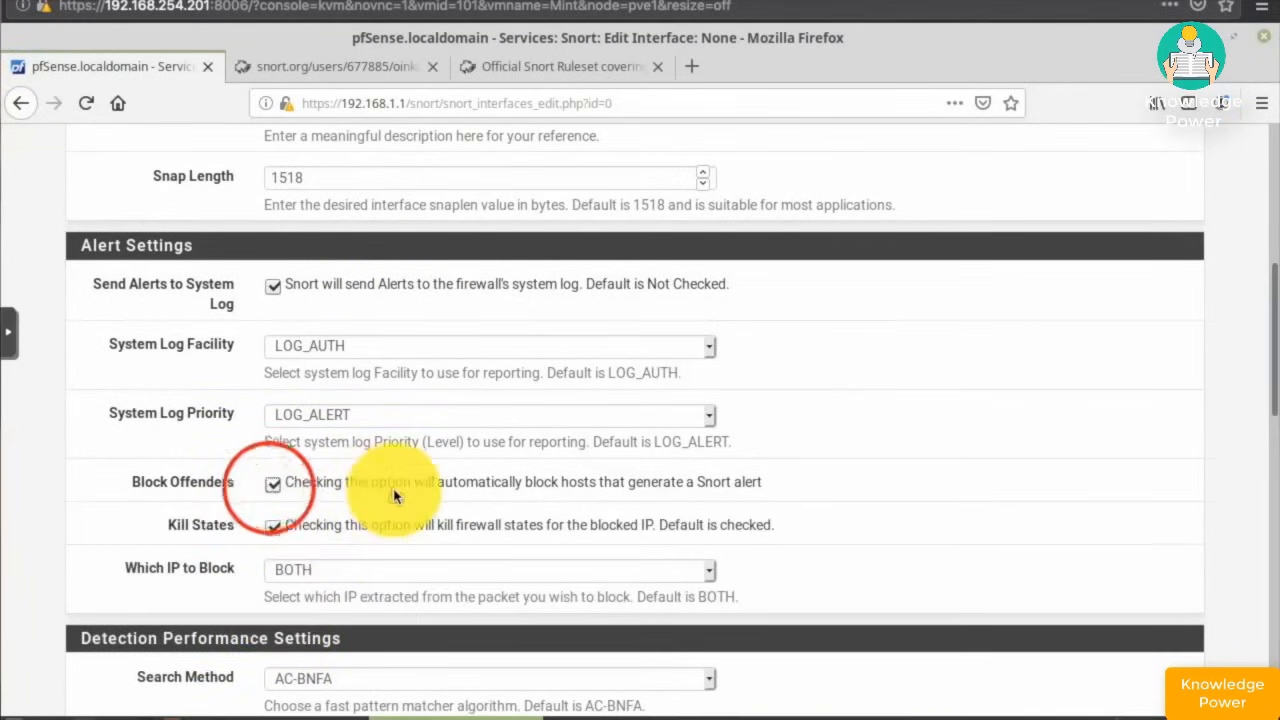
# - Set Which IP to Block to SRC and save the WAN interface settings
pyautogui.scroll(-5, 395, 496)
pyautogui.click(310, 341)
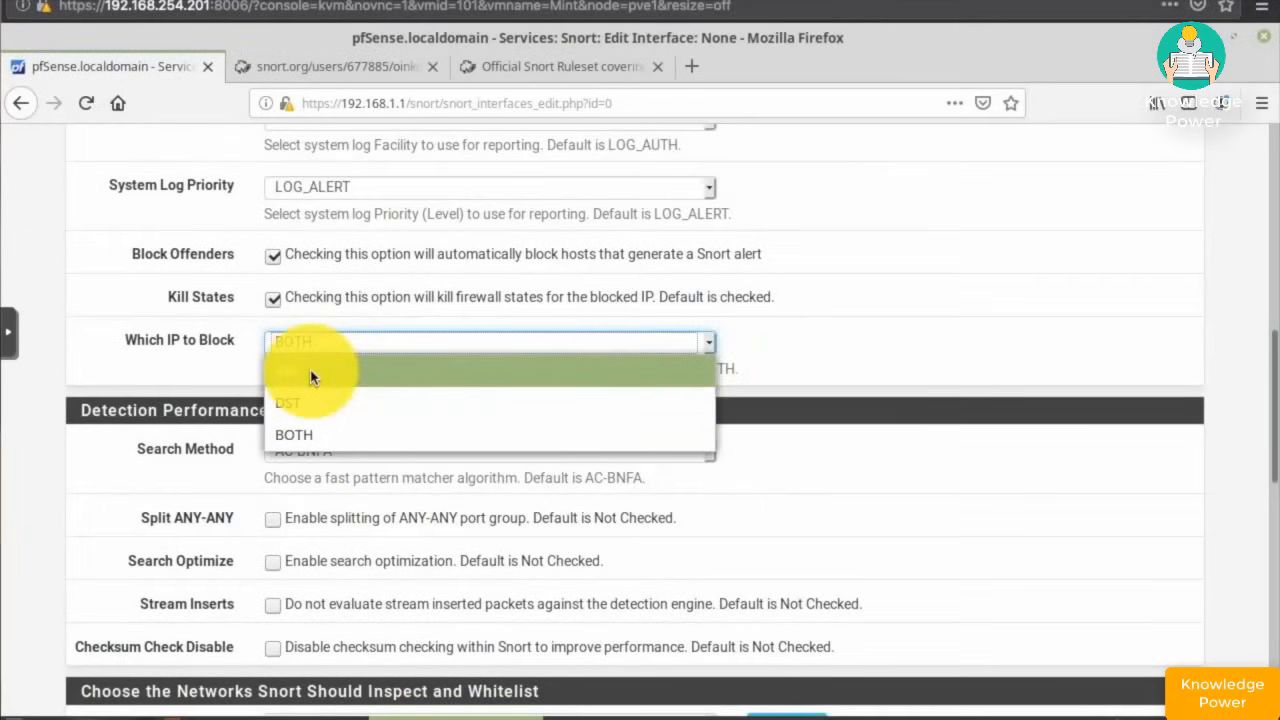
pyautogui.click(310, 377)
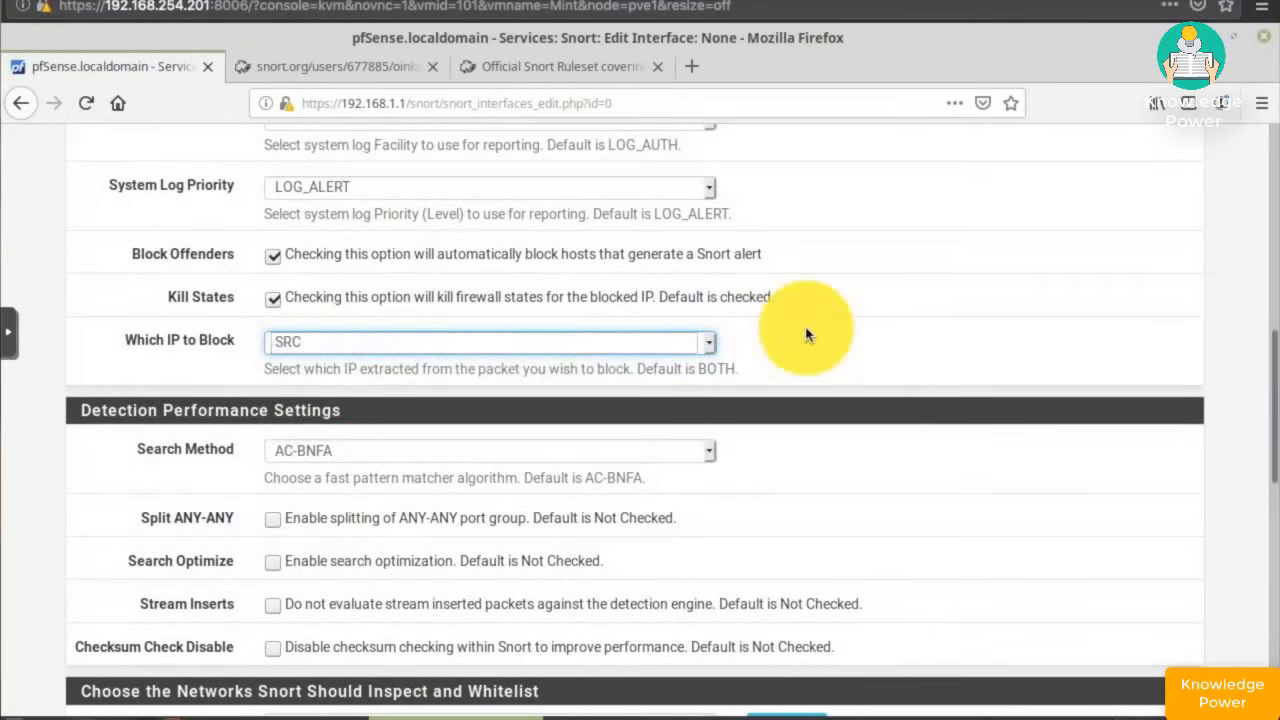
pyautogui.scroll(-5, 851, 337)
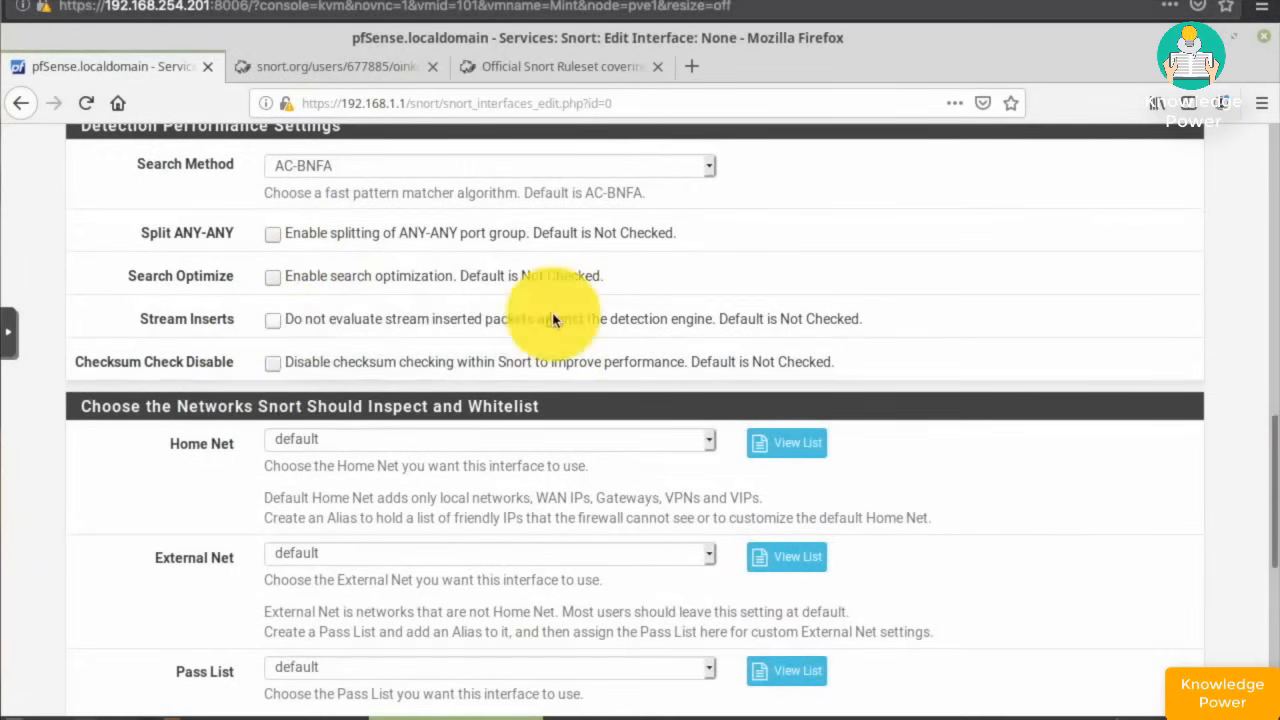
pyautogui.scroll(-3, 553, 318)
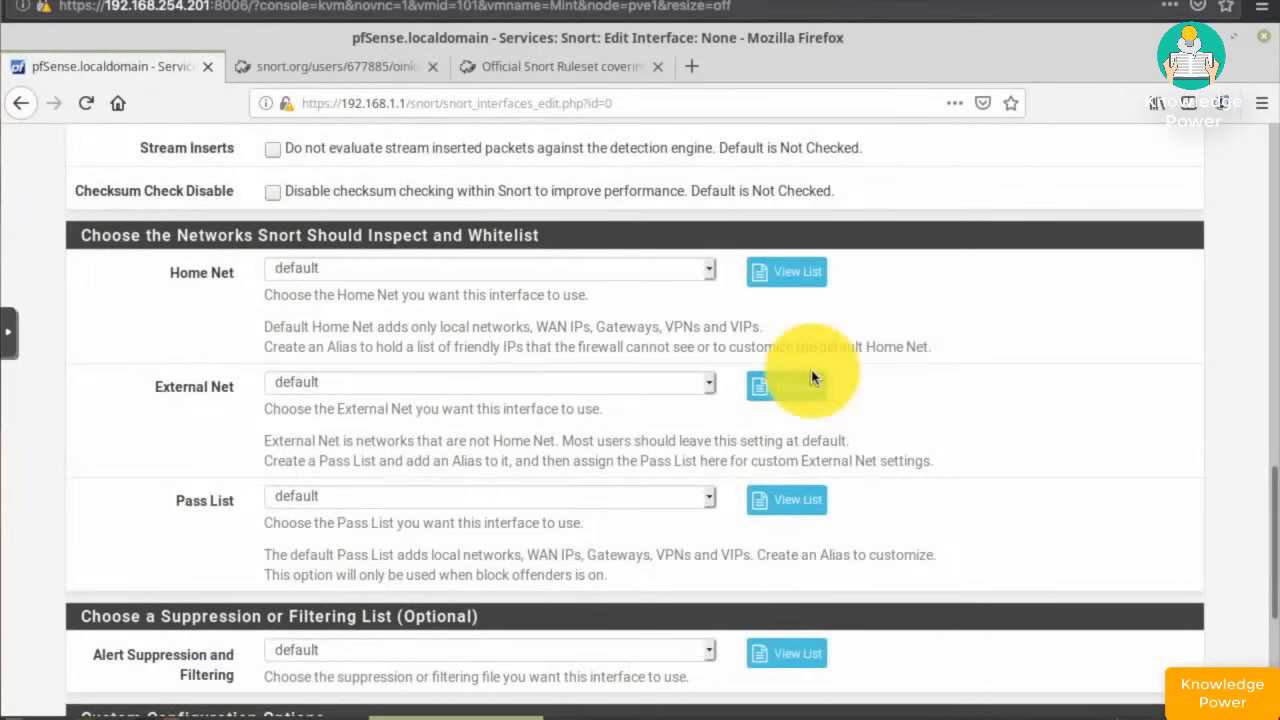
pyautogui.scroll(-1, 812, 377)
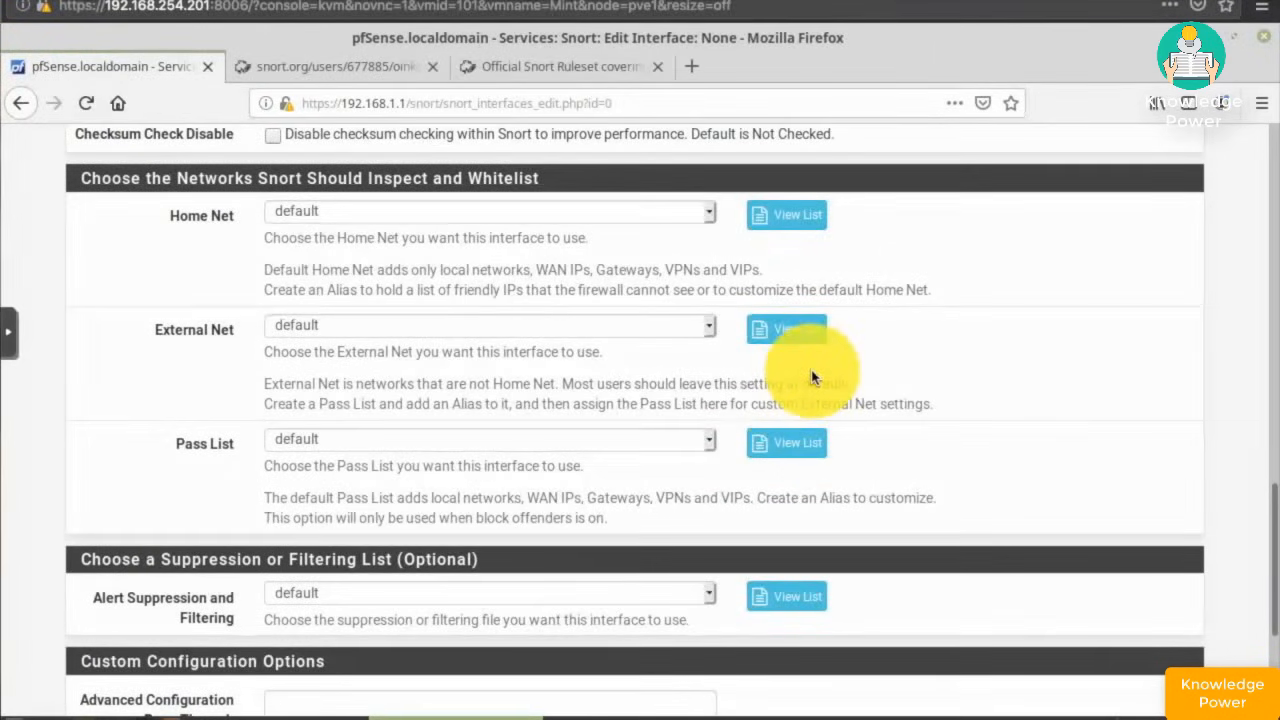
pyautogui.scroll(-4, 812, 377)
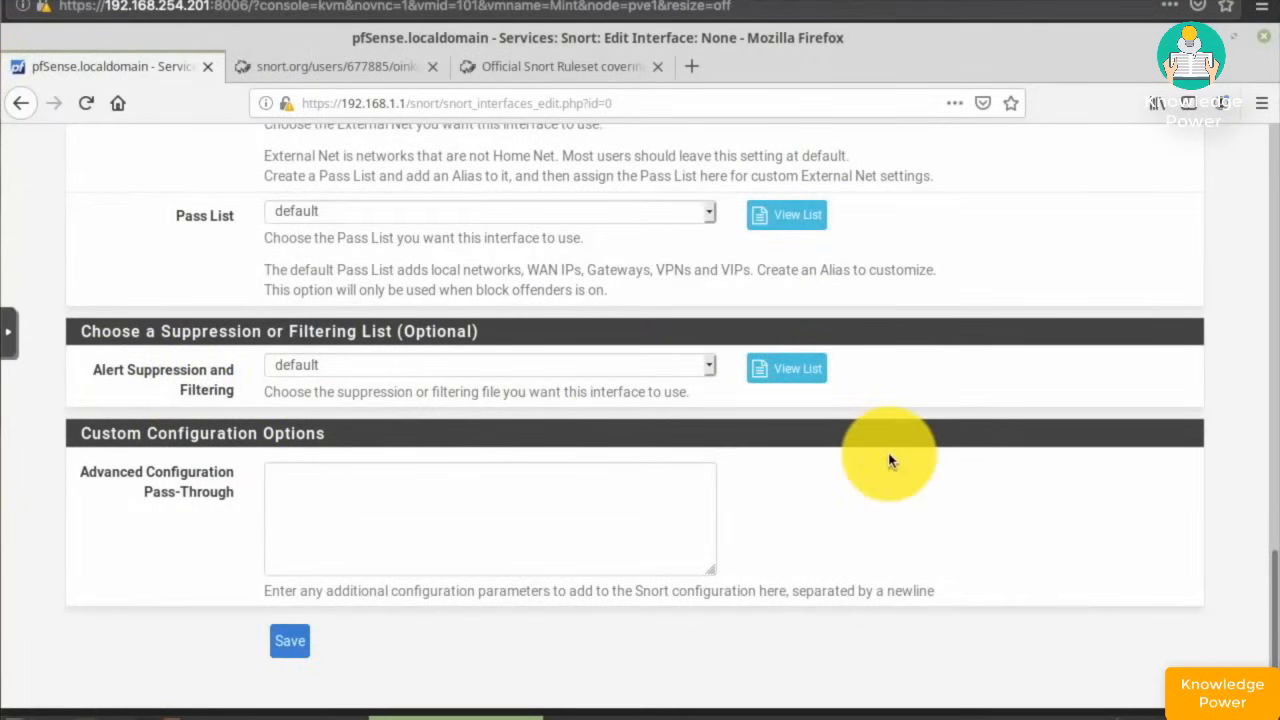
pyautogui.scroll(-1, 890, 460)
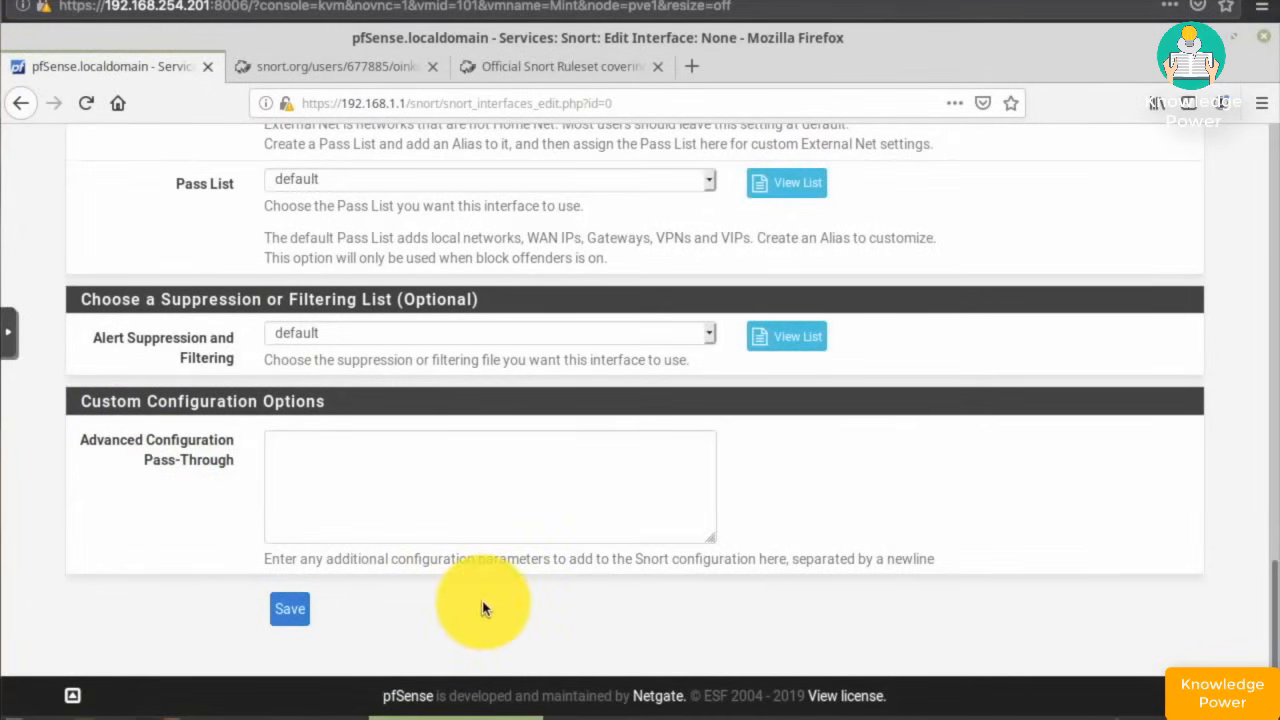
pyautogui.click(290, 614)
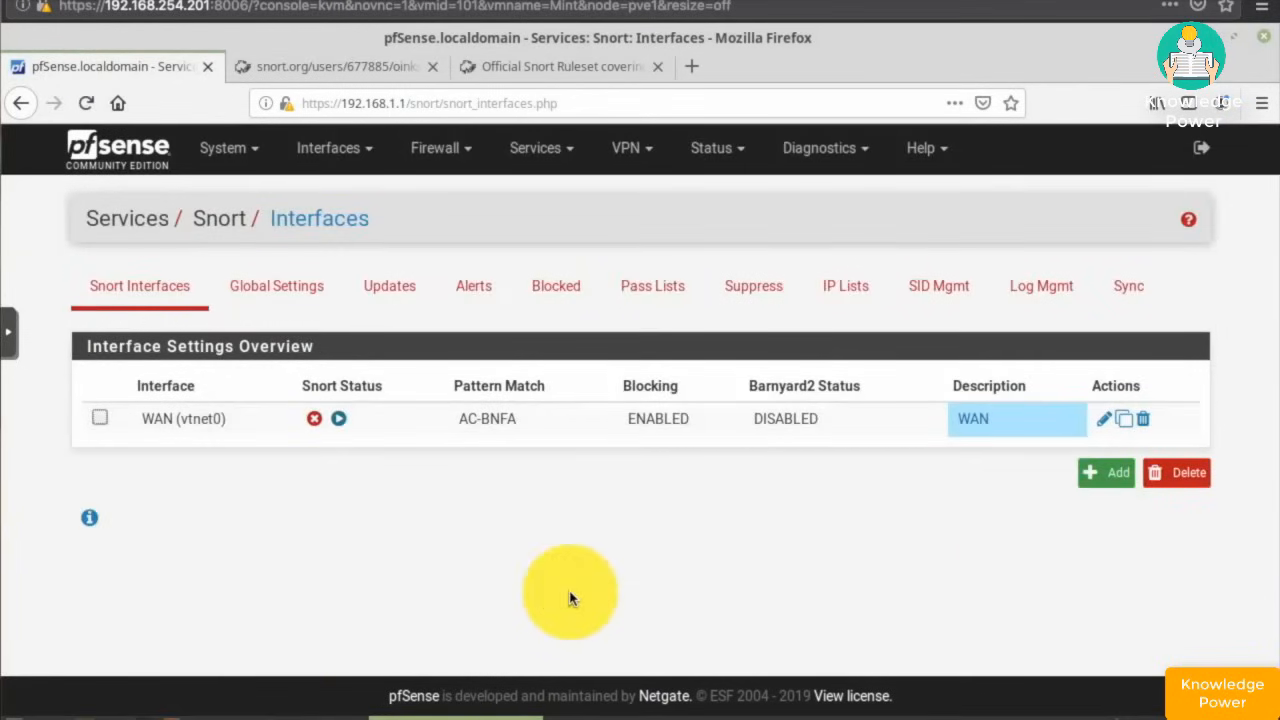
# - Add a LAN Snort interface that sends alerts to the system log and blocks offenders
pyautogui.click(1100, 480)
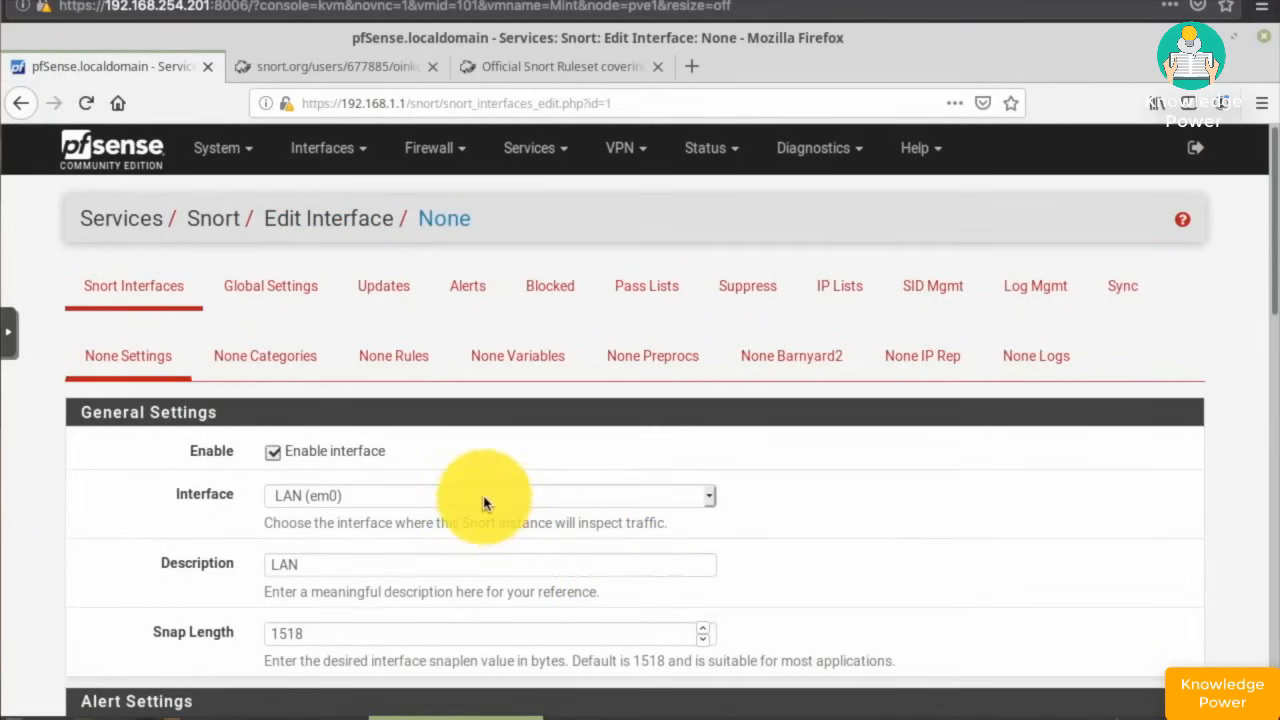
pyautogui.scroll(-4, 483, 503)
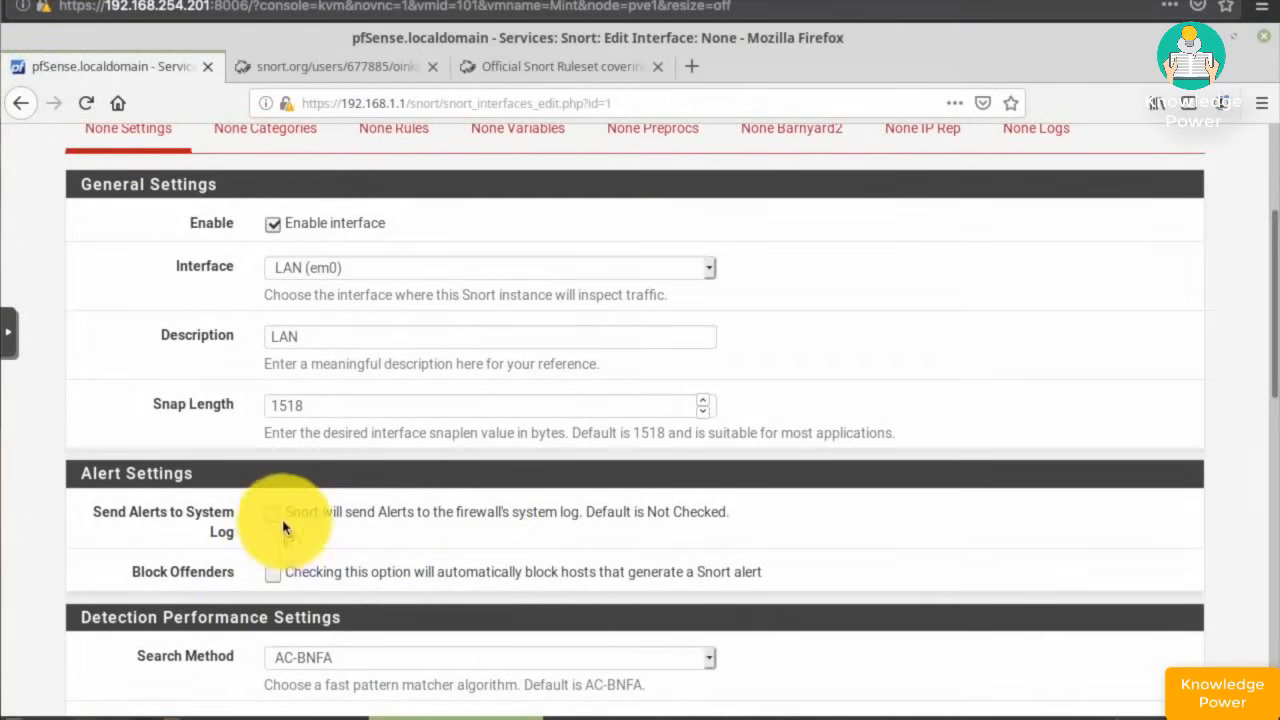
pyautogui.click(273, 517)
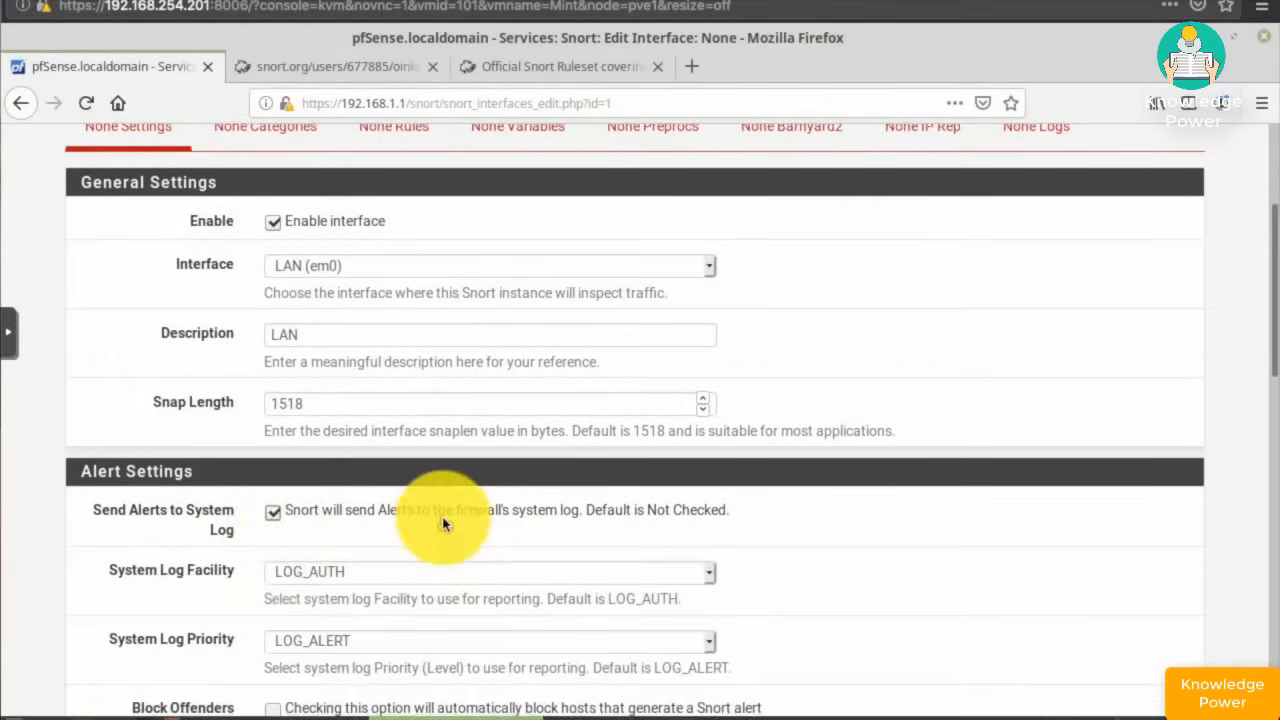
pyautogui.scroll(-3, 430, 524)
pyautogui.scroll(-1, 445, 524)
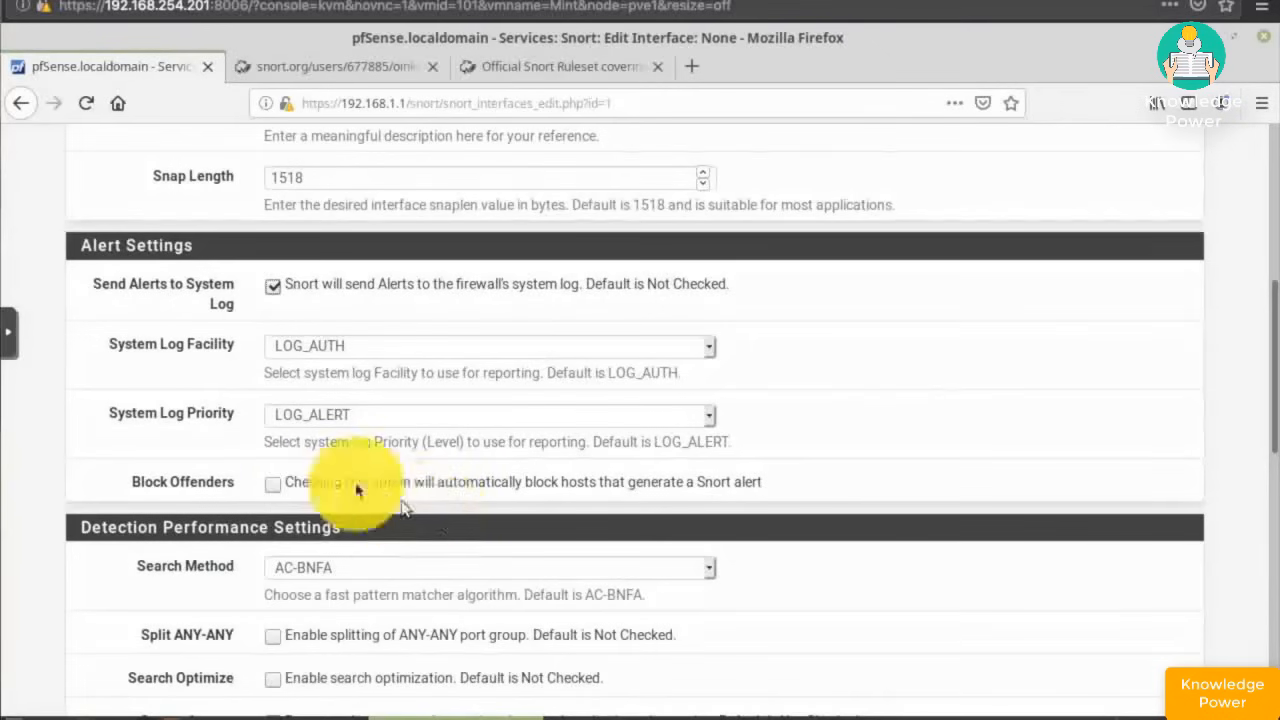
pyautogui.click(273, 484)
# - Set Which IP to Block to SRC and save the LAN interface settings
pyautogui.scroll(-2, 503, 530)
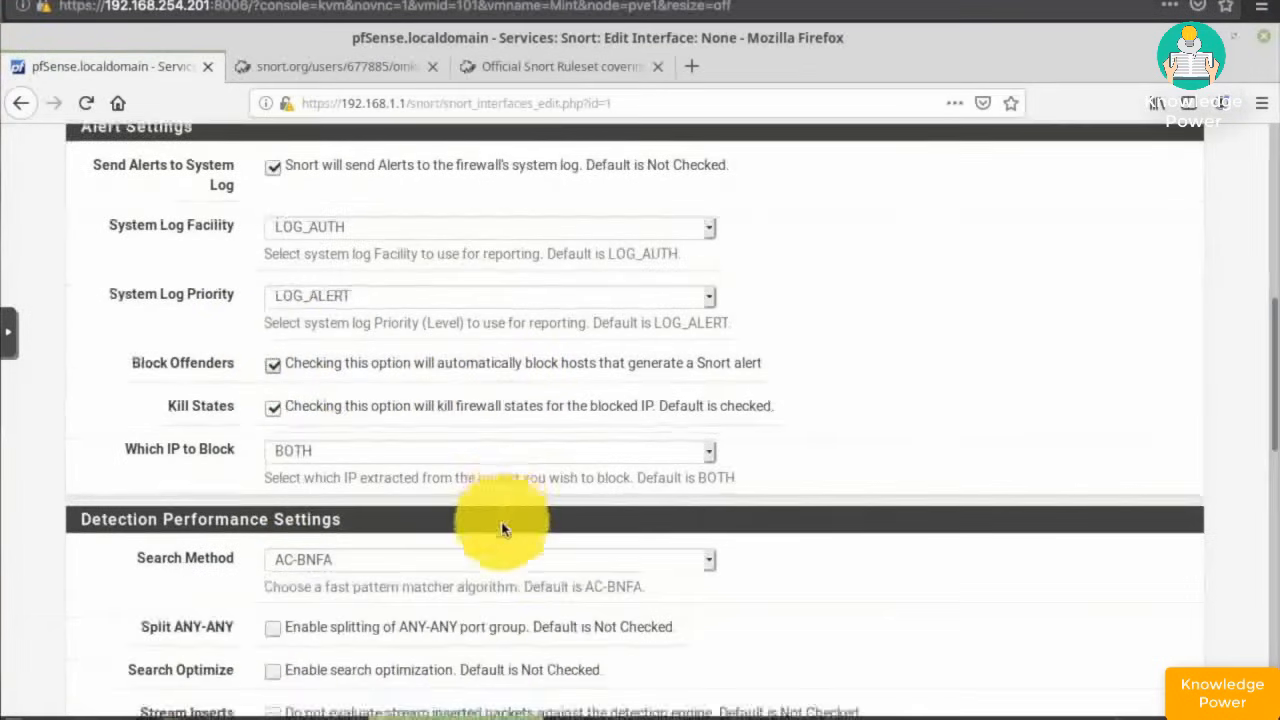
pyautogui.scroll(-1, 394, 429)
pyautogui.click(367, 415)
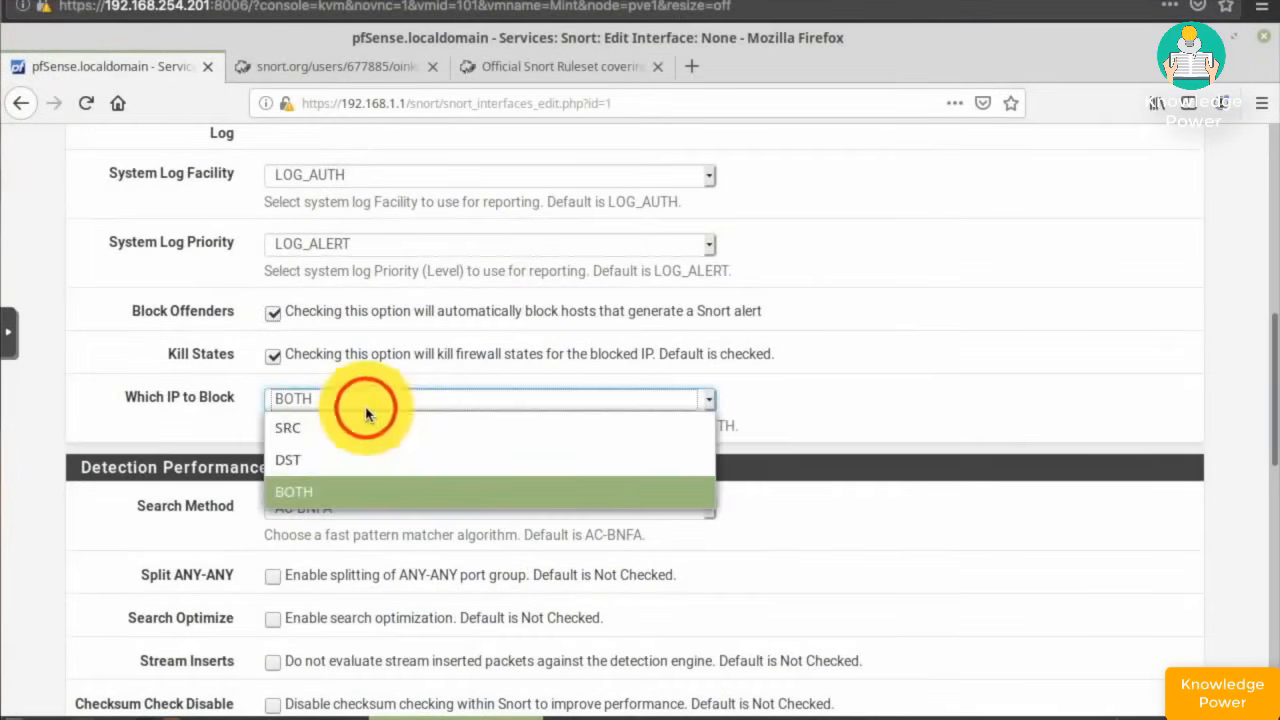
pyautogui.click(300, 428)
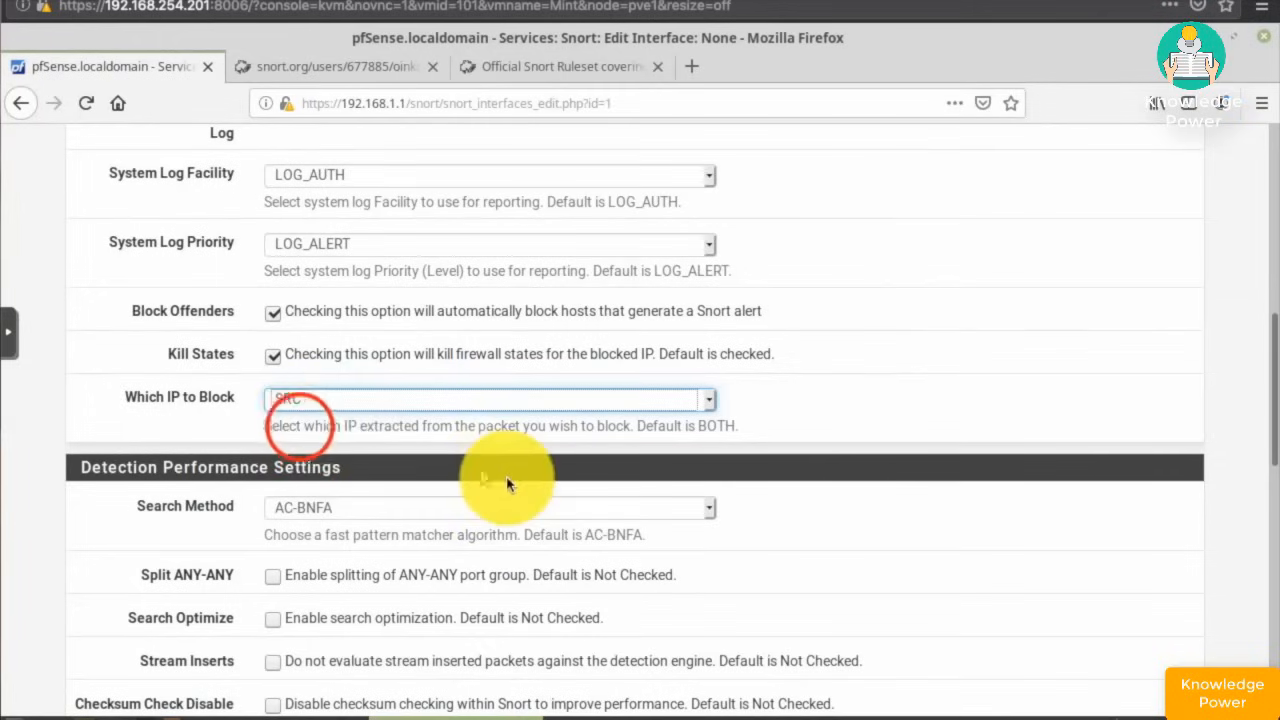
pyautogui.scroll(-3, 495, 455)
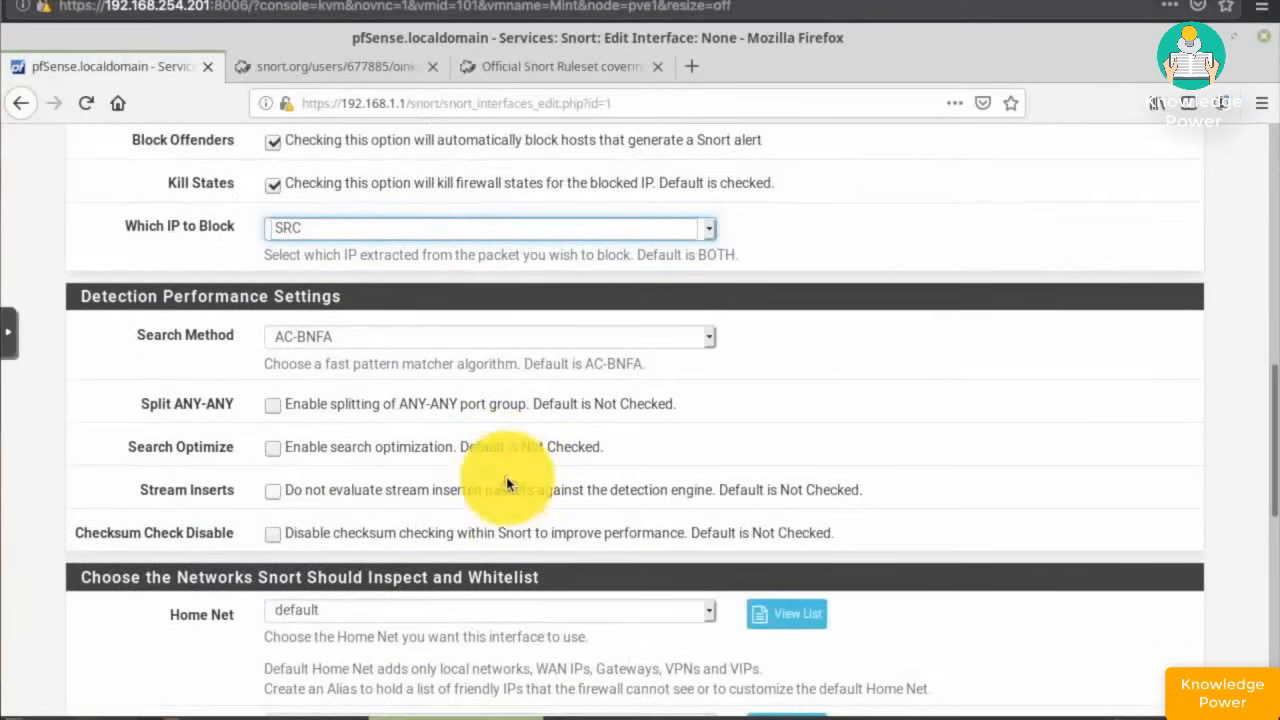
pyautogui.scroll(-5, 507, 485)
pyautogui.scroll(-6, 507, 485)
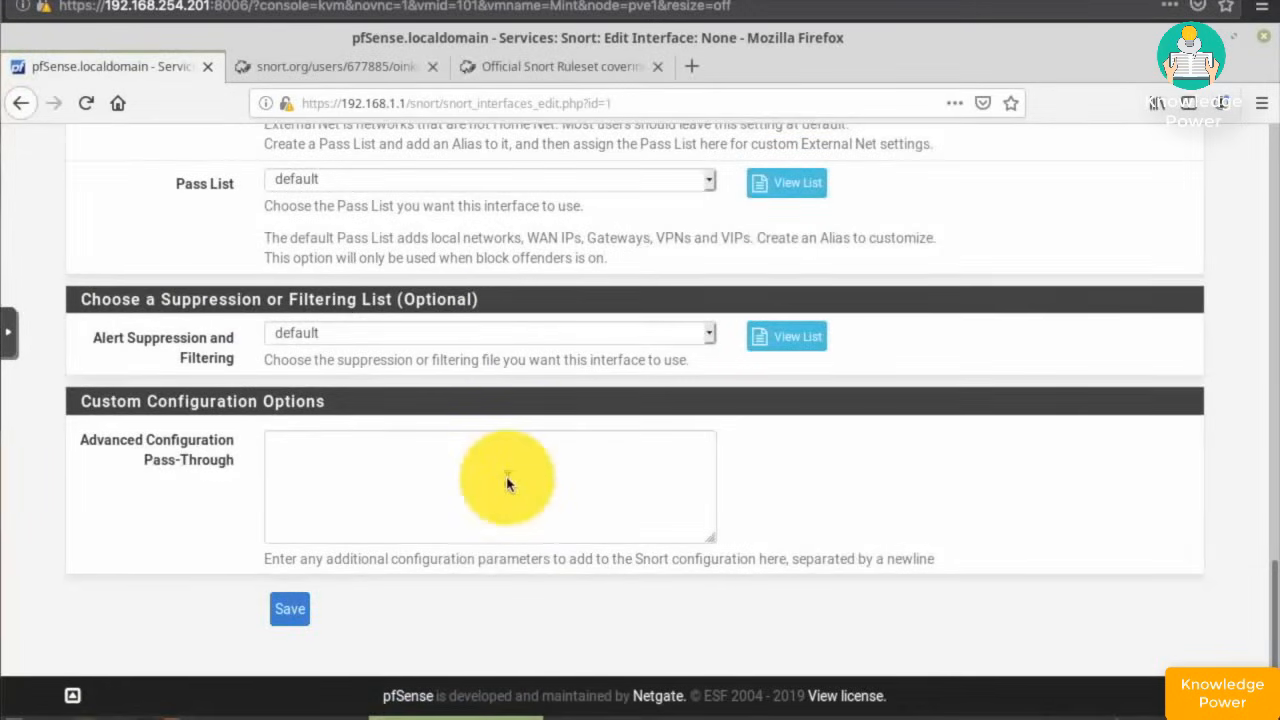
pyautogui.scroll(10, 506, 483)
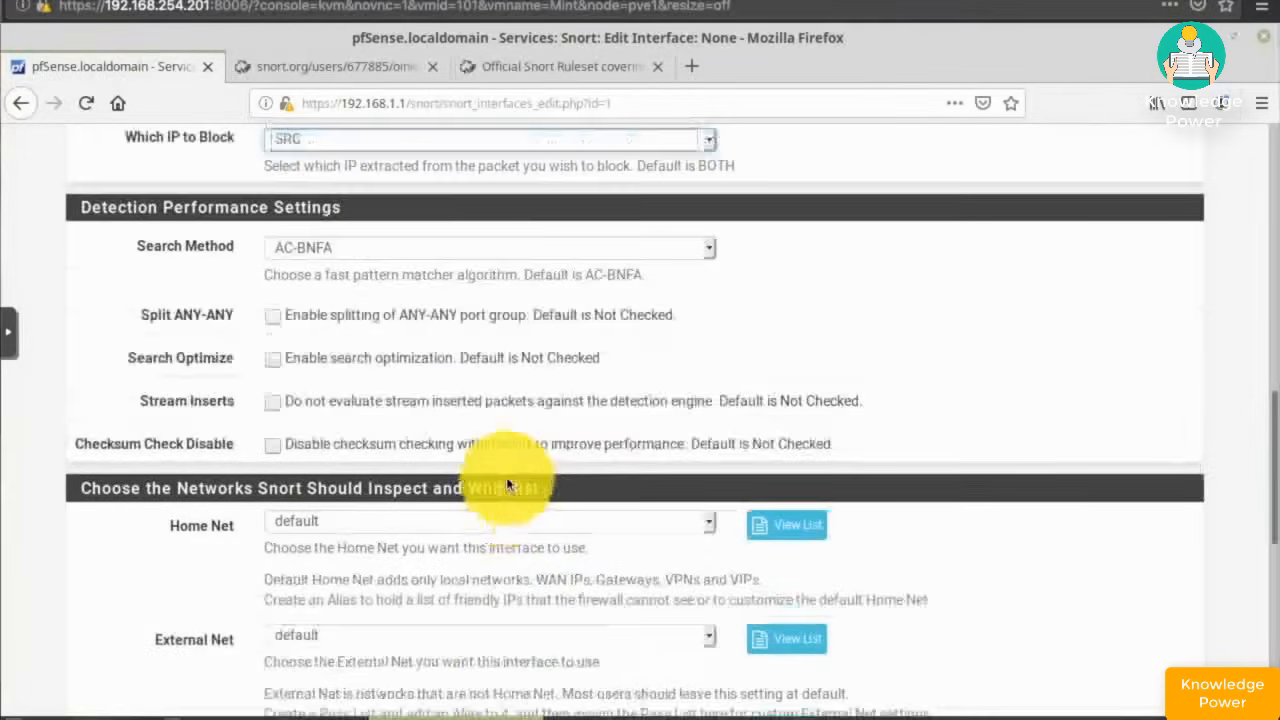
pyautogui.scroll(6, 506, 484)
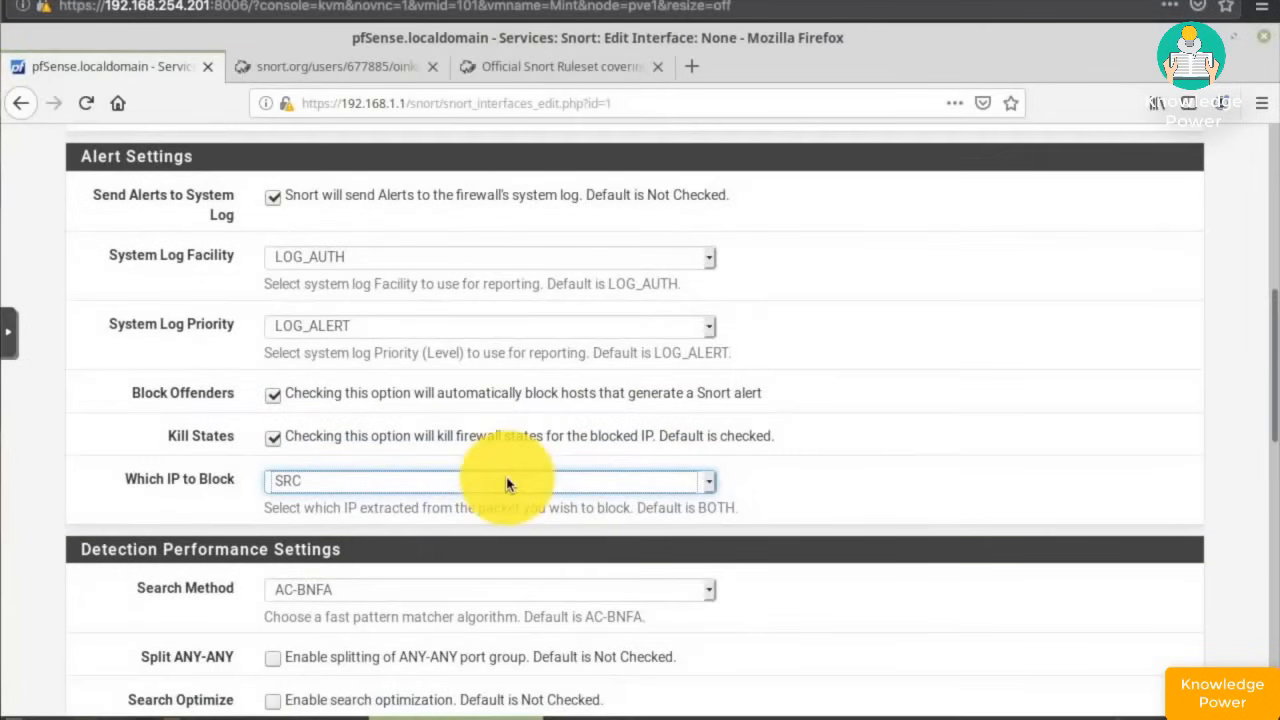
pyautogui.scroll(3, 506, 484)
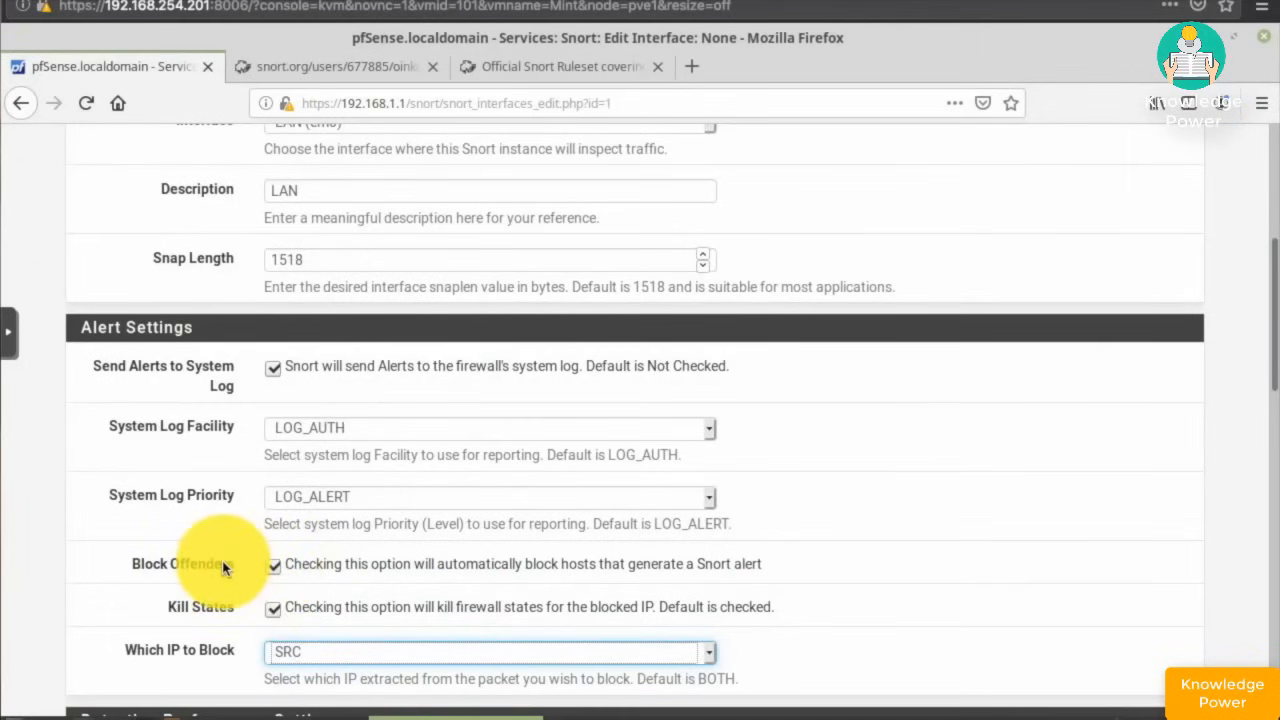
pyautogui.scroll(-15, 223, 567)
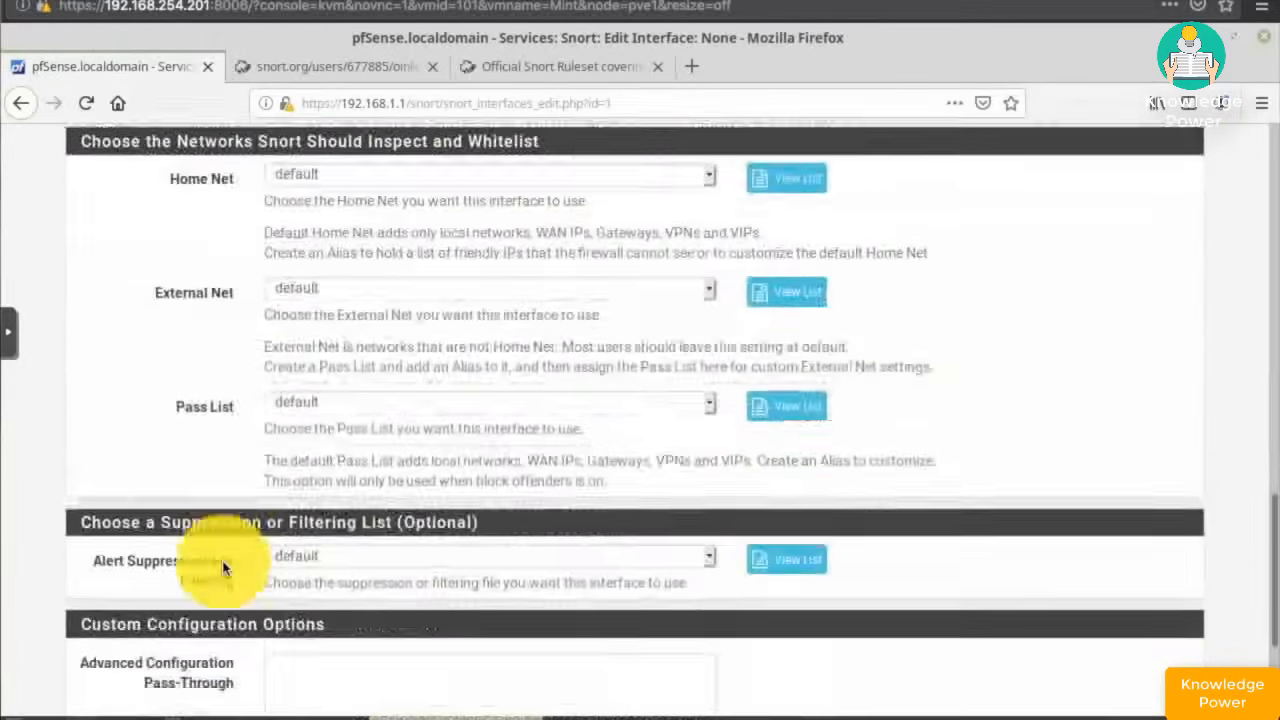
pyautogui.scroll(-4, 223, 567)
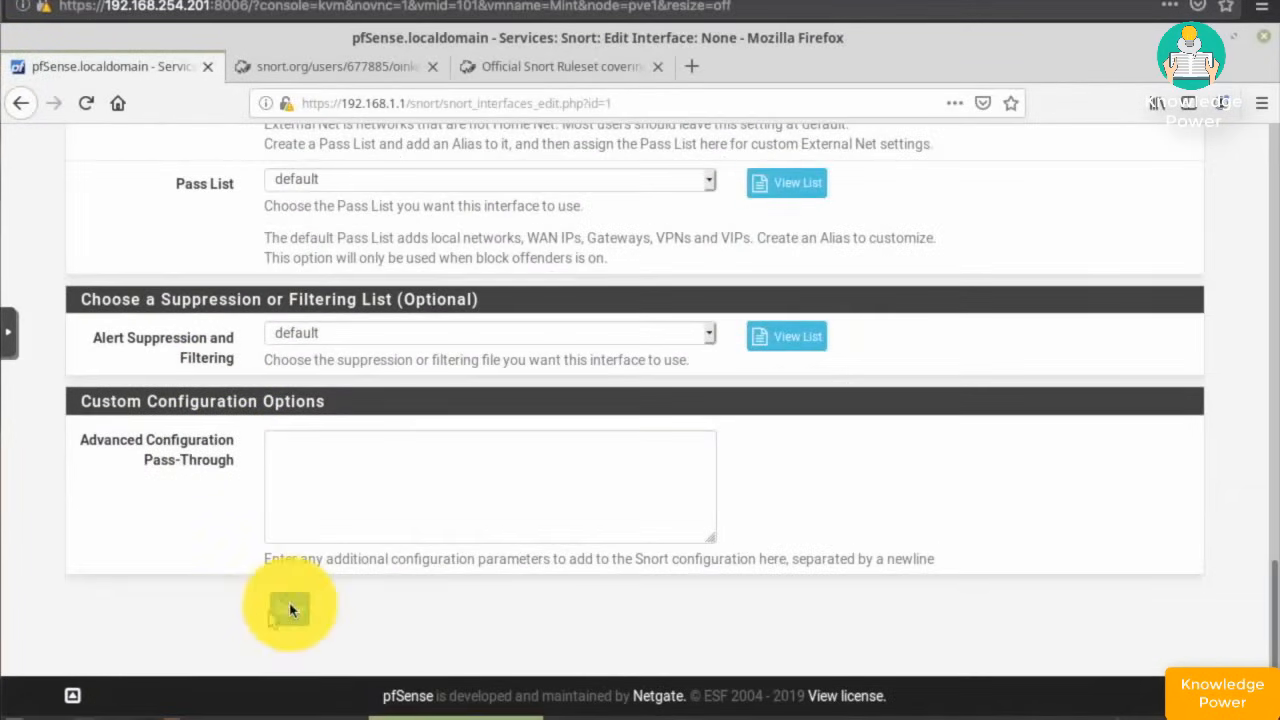
pyautogui.click(290, 609)
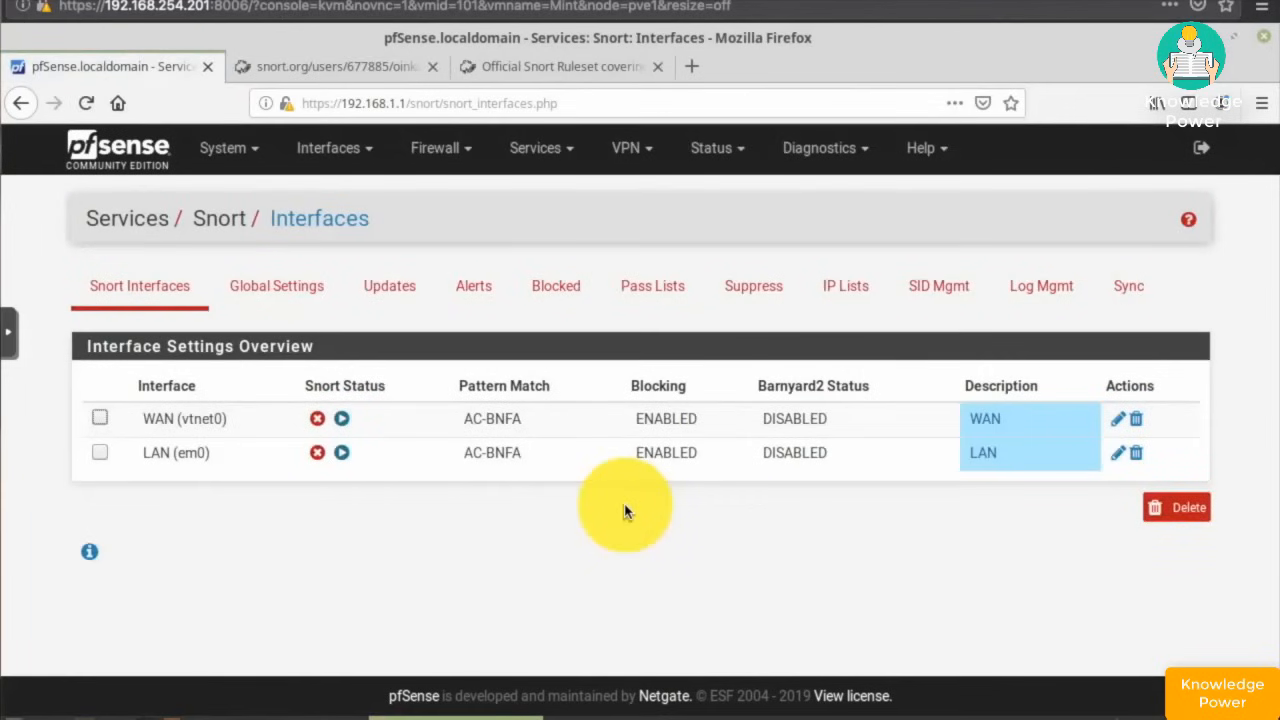
# - Start Snort on the WAN interface, then on the LAN interface
pyautogui.click(342, 421)
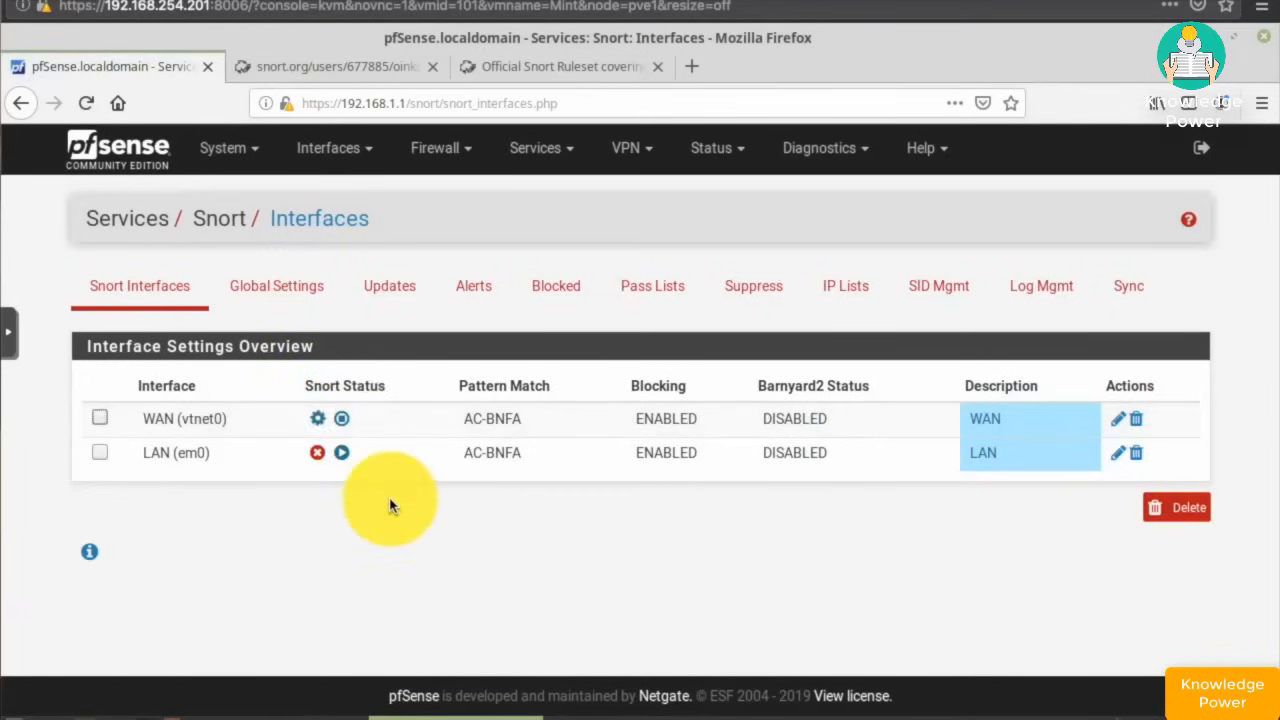
pyautogui.click(341, 453)
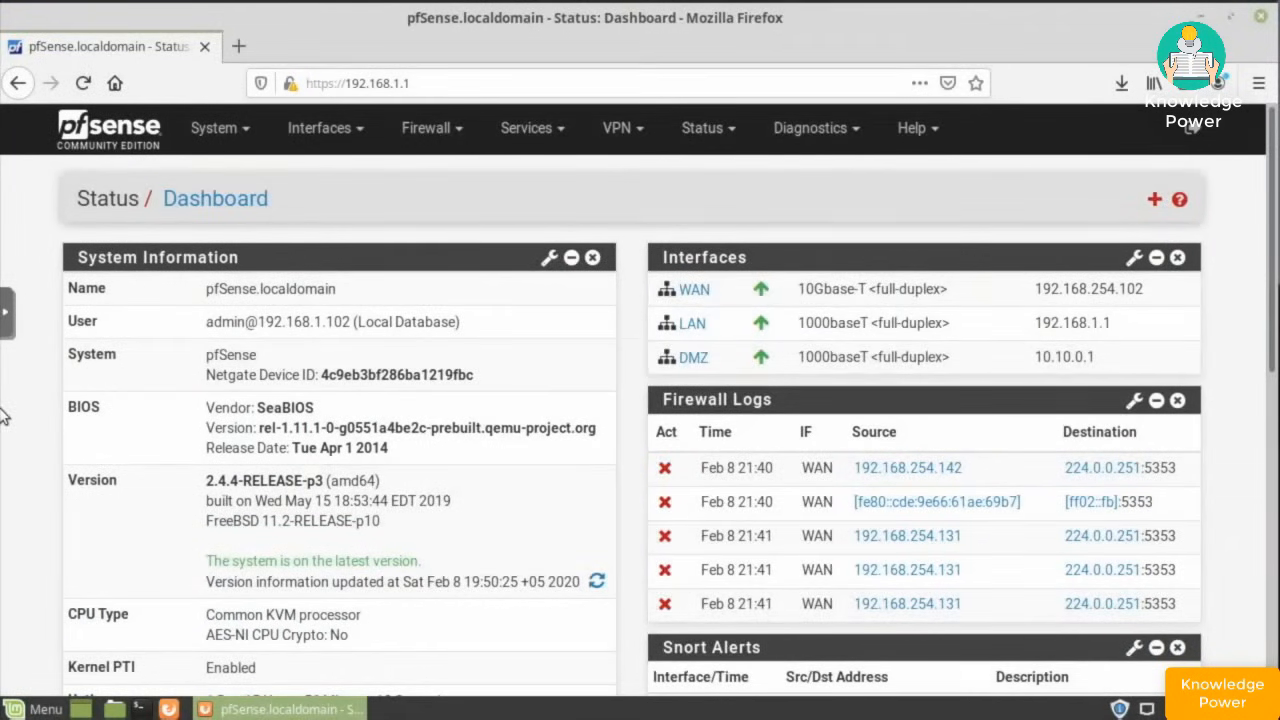
# - Open the Diagnostics menu from the dashboard navbar
pyautogui.click(813, 138)
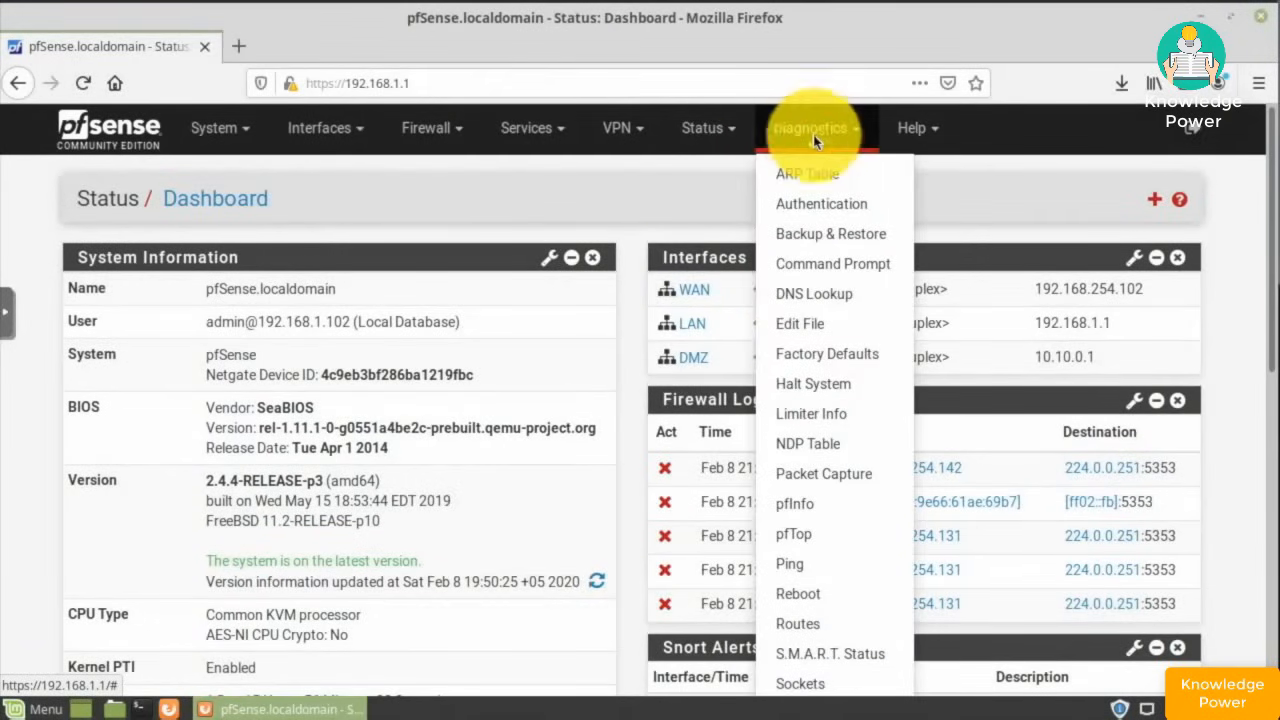
# - In Backup & Restore, download the configuration as XML with encryption left off
pyautogui.click(822, 236)
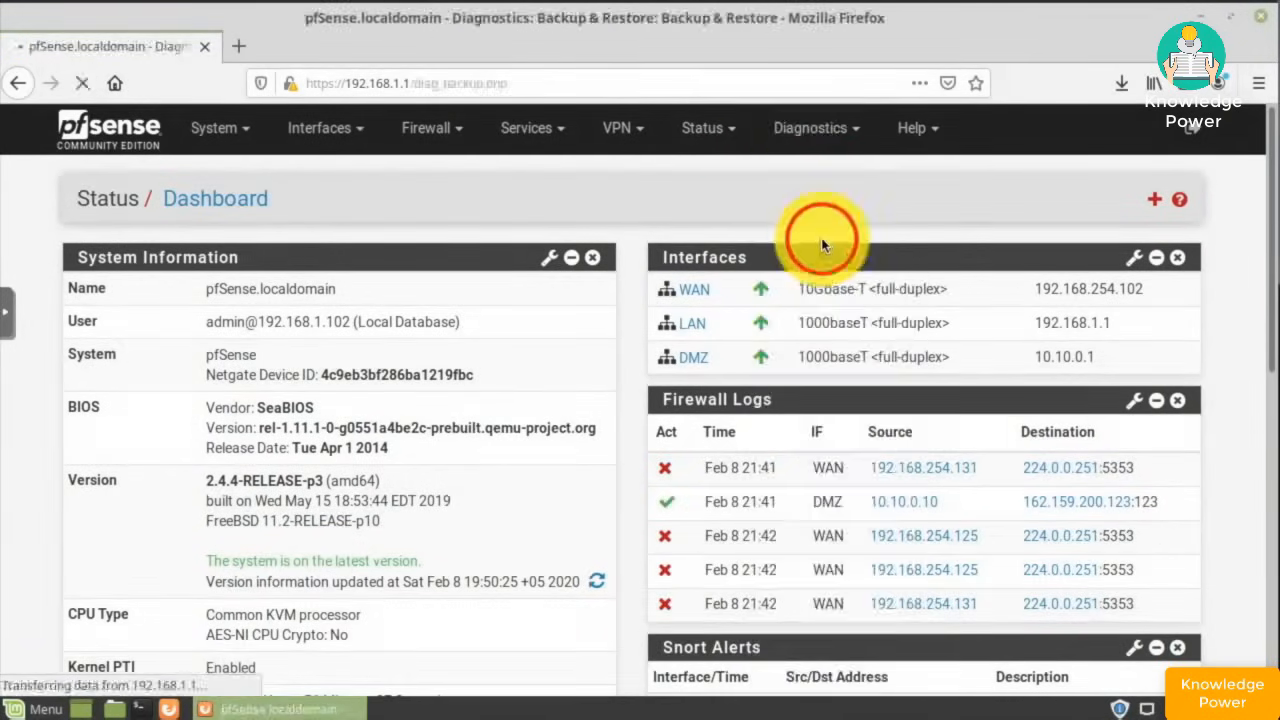
pyautogui.scroll(-1, 828, 298)
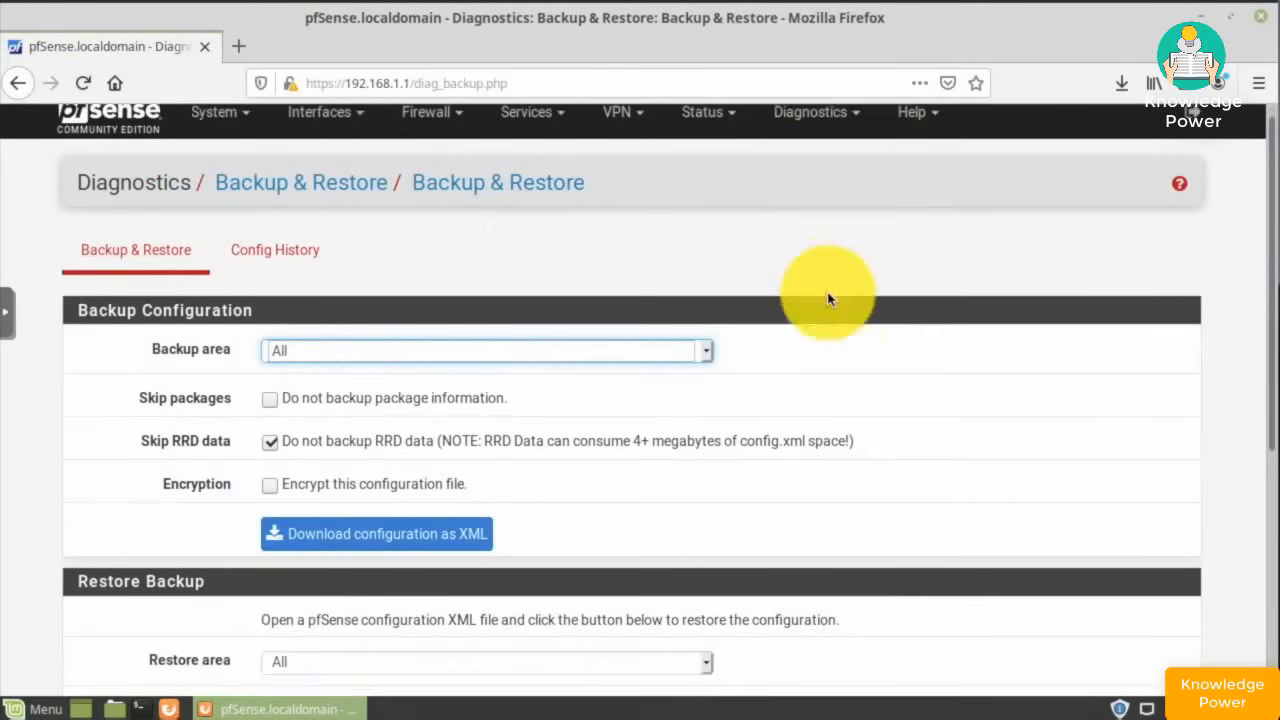
pyautogui.scroll(-2, 828, 298)
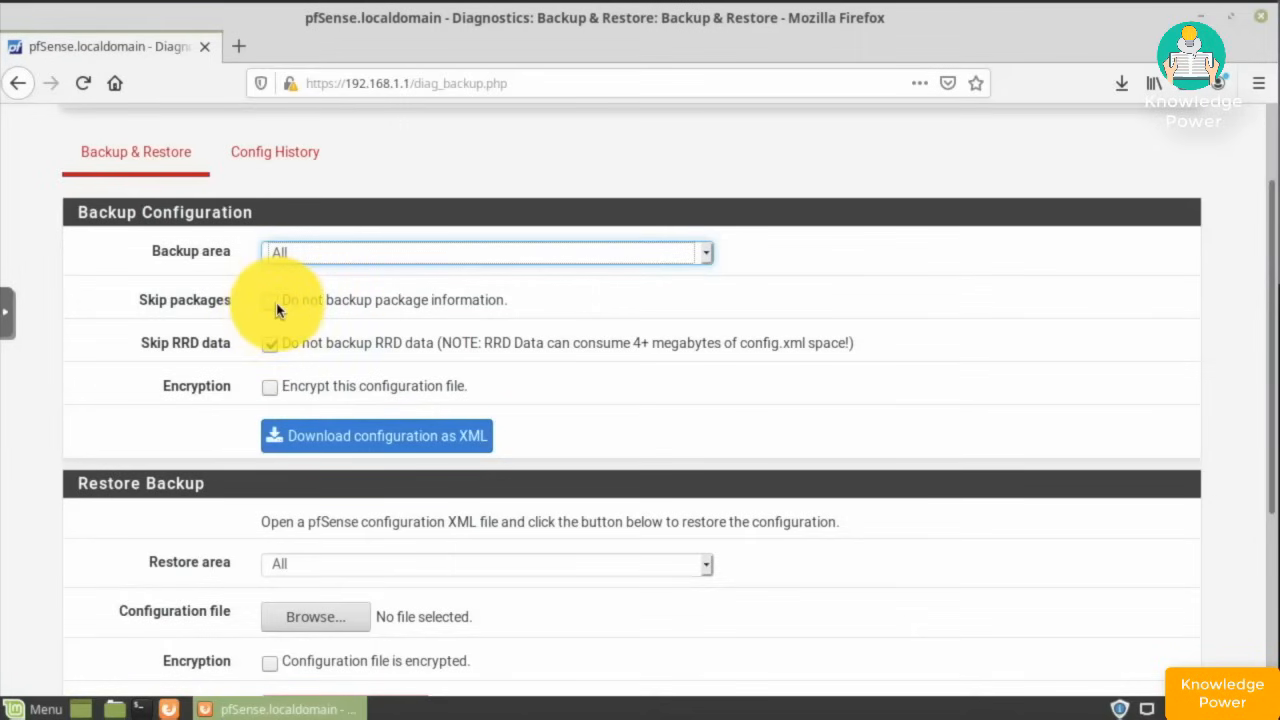
pyautogui.click(269, 387)
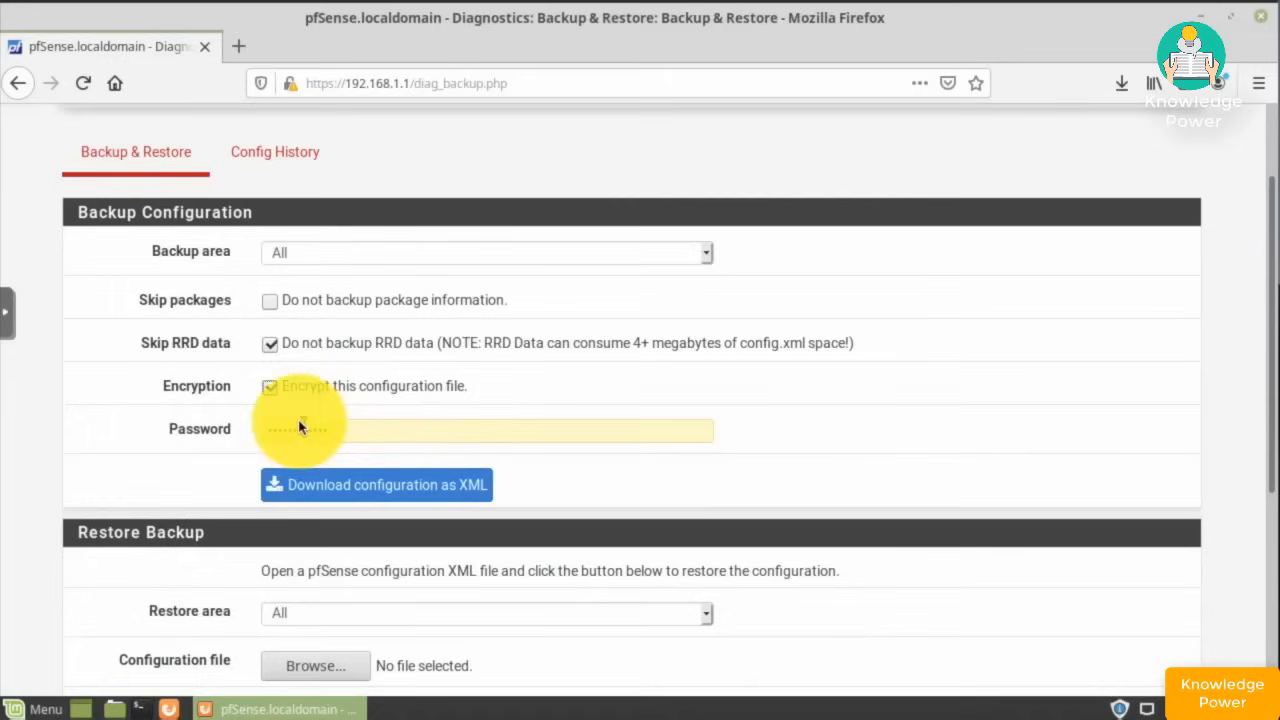
pyautogui.click(270, 389)
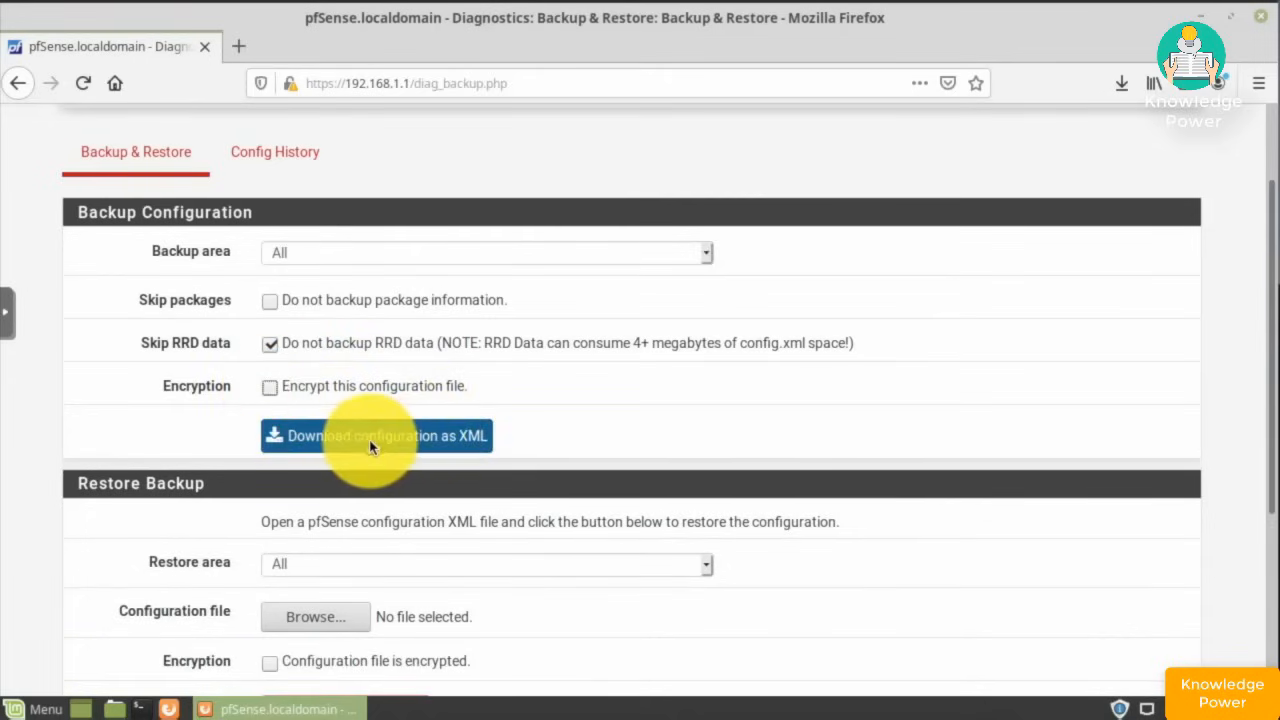
pyautogui.click(368, 446)
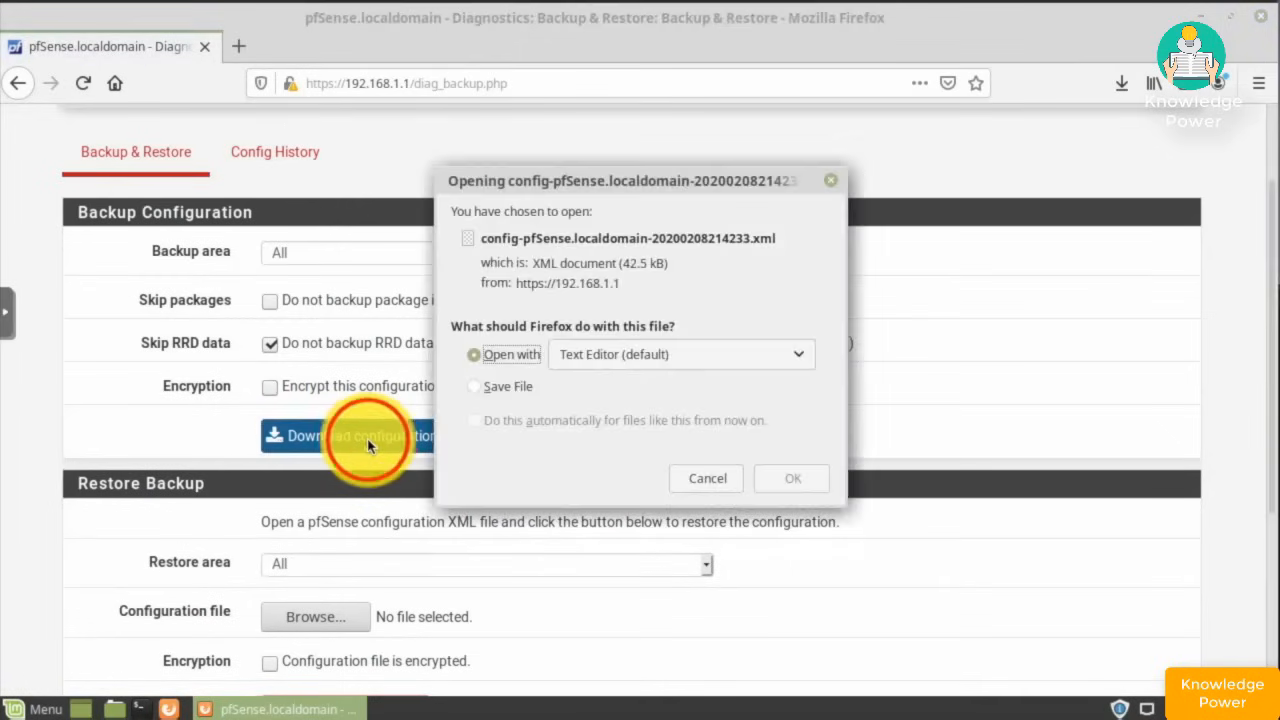
# - Save the config XML file and verify it in the completed downloads list
pyautogui.click(474, 386)
pyautogui.click(800, 478)
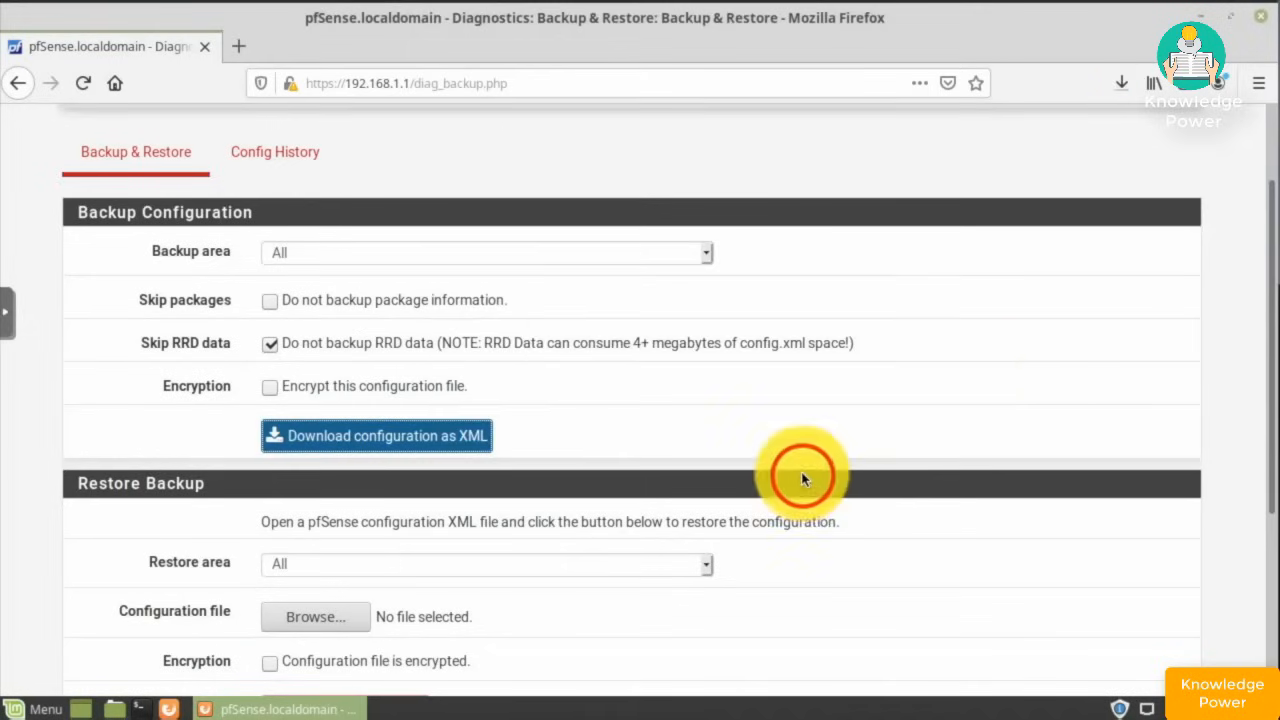
pyautogui.click(1123, 87)
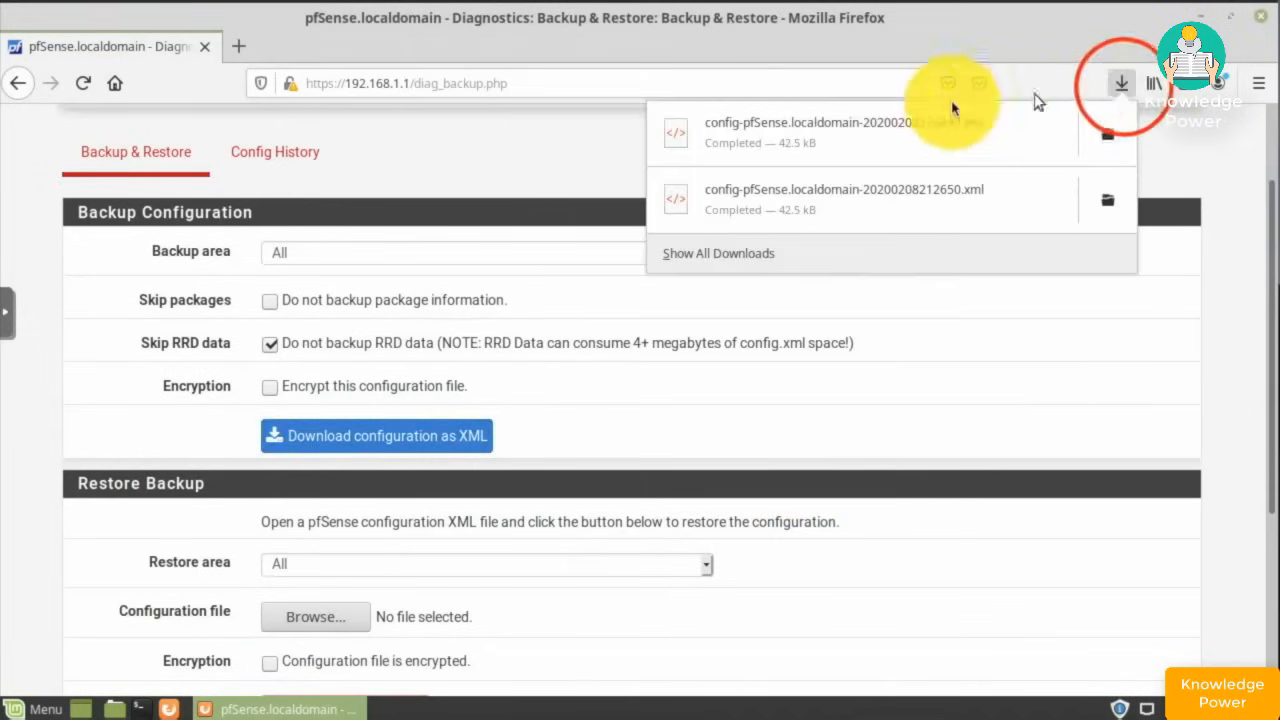
pyautogui.scroll(2, 140, 165)
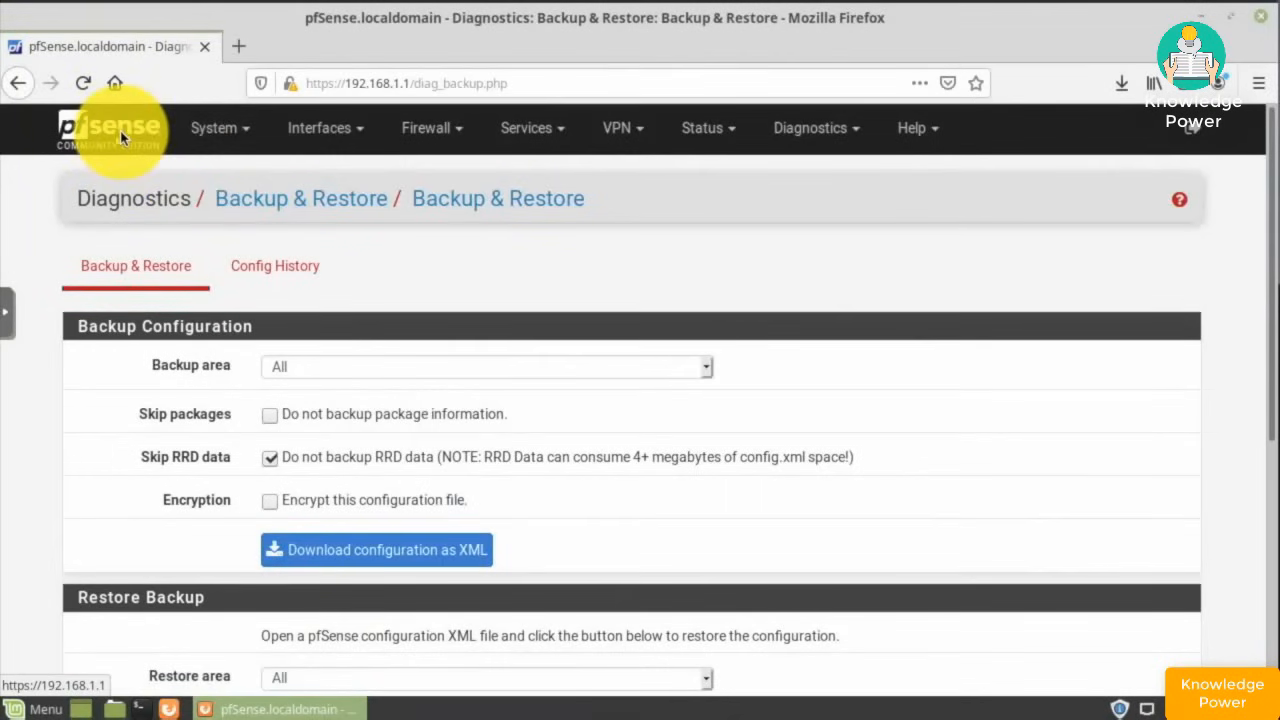
# - Uninstall the snort package via System > Package Manager, then return to installed packages
pyautogui.click(220, 130)
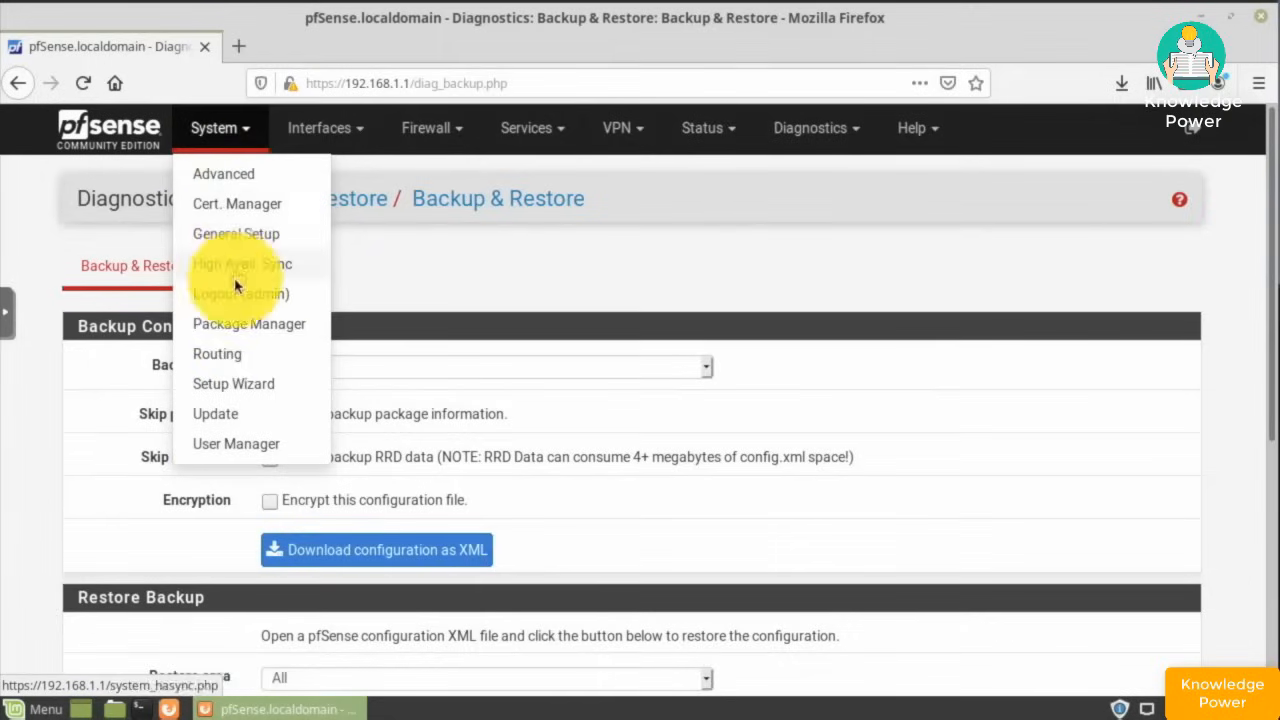
pyautogui.click(252, 324)
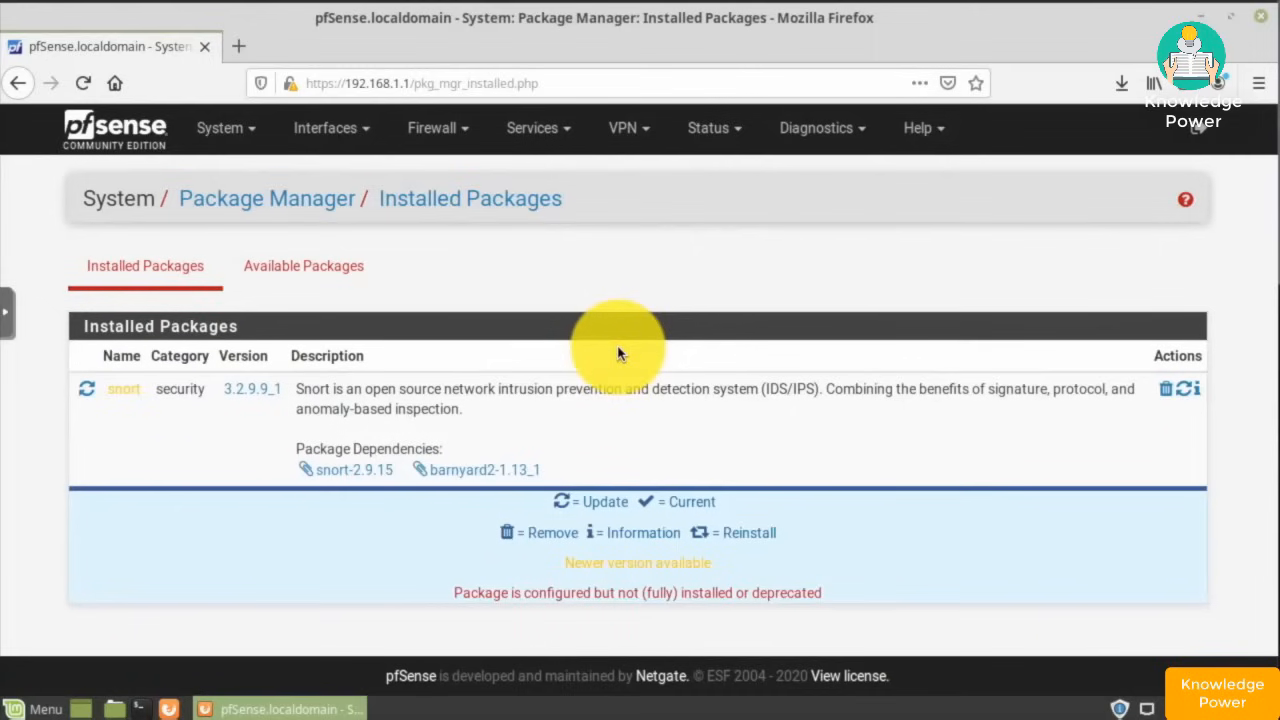
pyautogui.click(1163, 393)
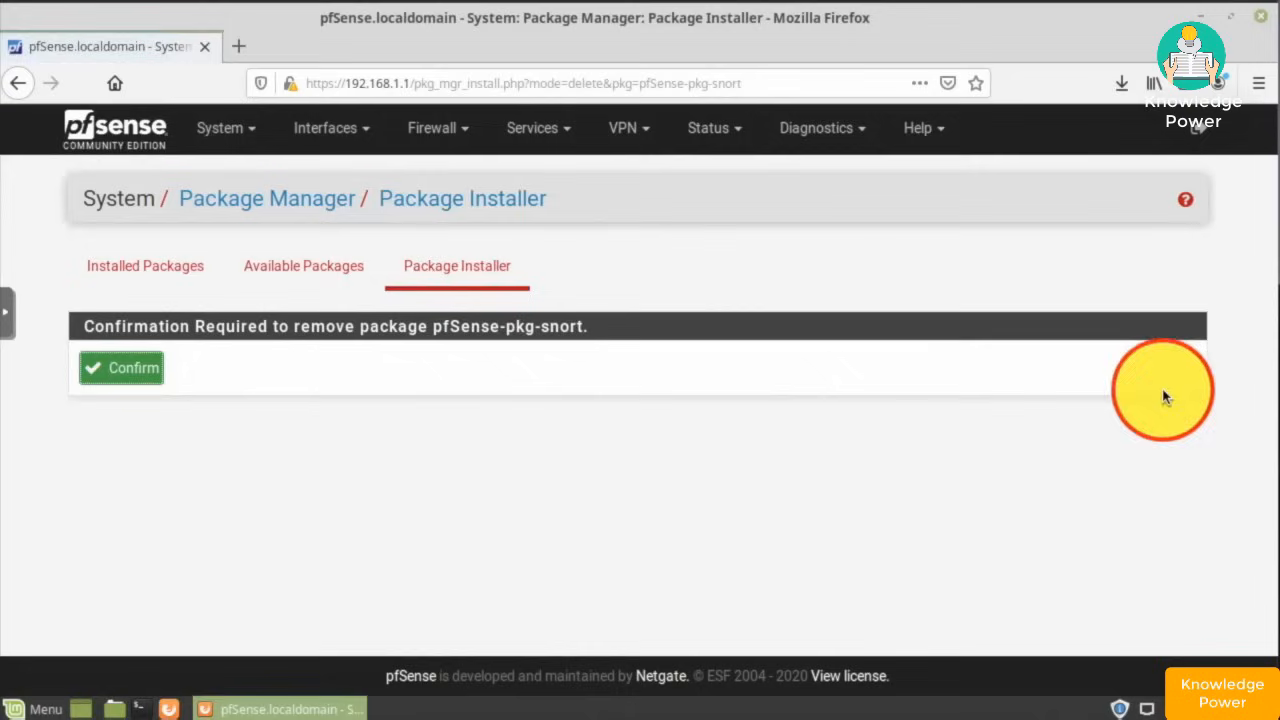
pyautogui.click(118, 371)
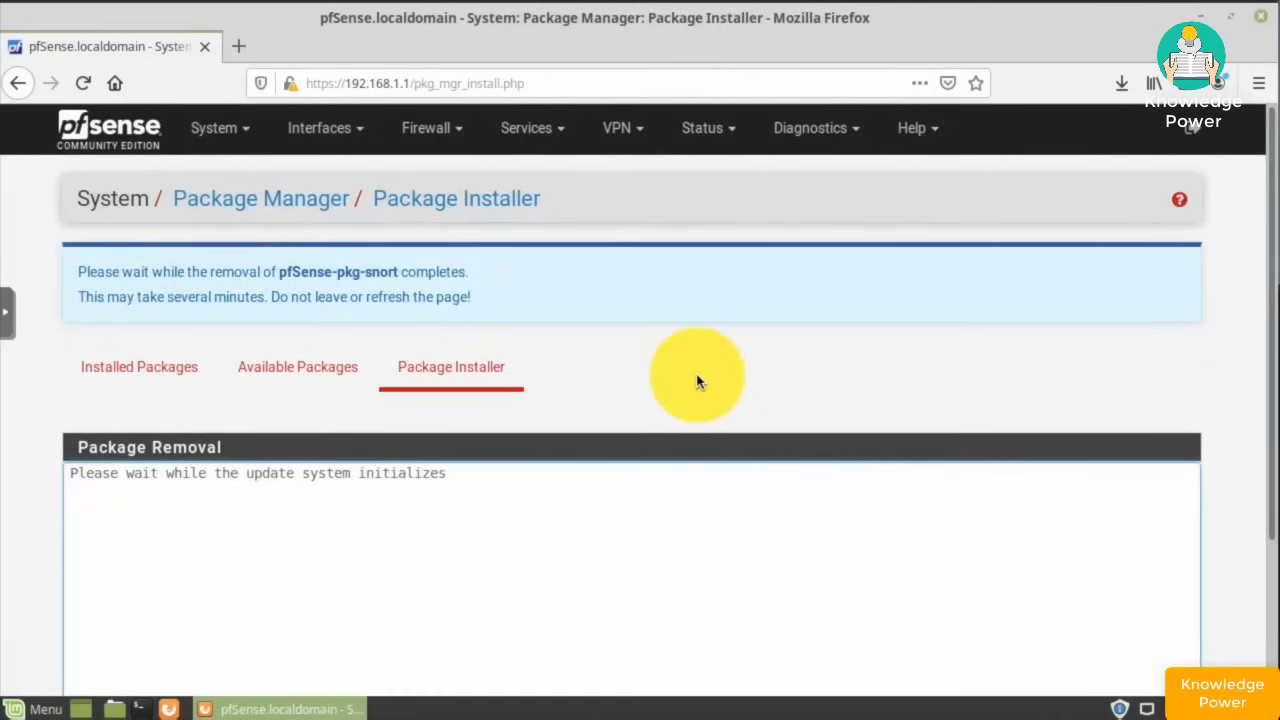
pyautogui.scroll(-3, 697, 381)
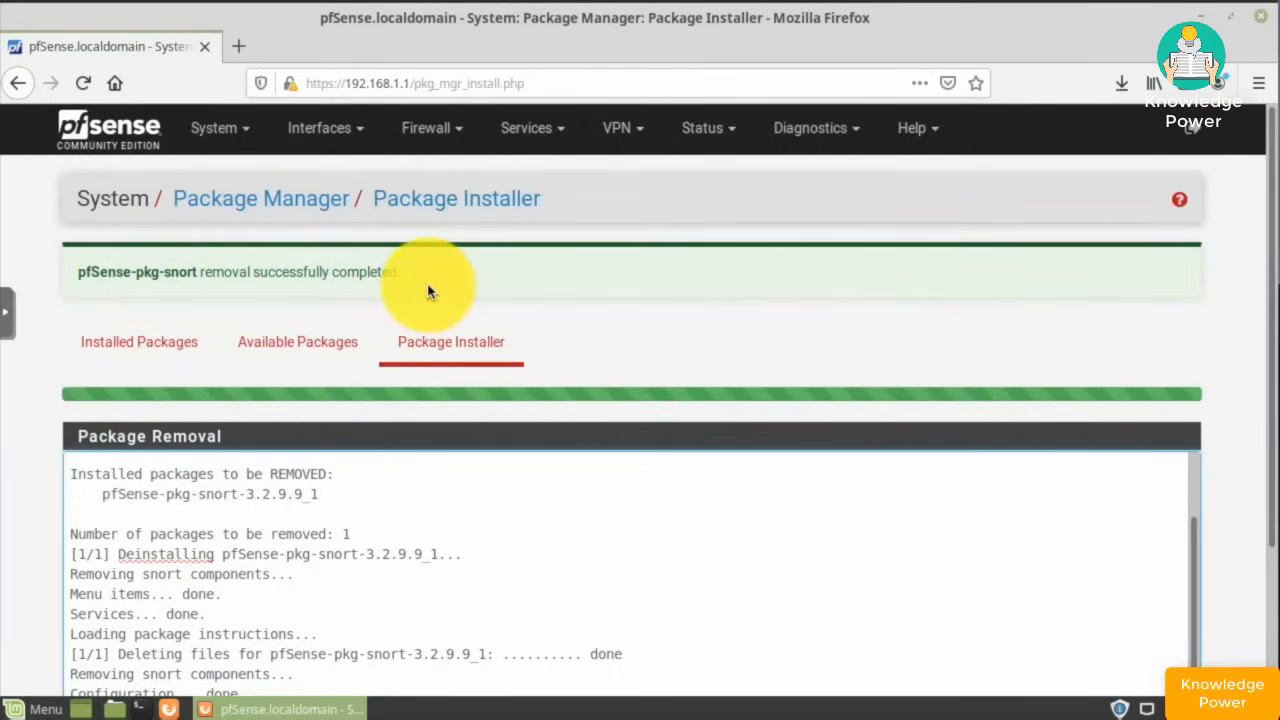
pyautogui.scroll(-3, 428, 289)
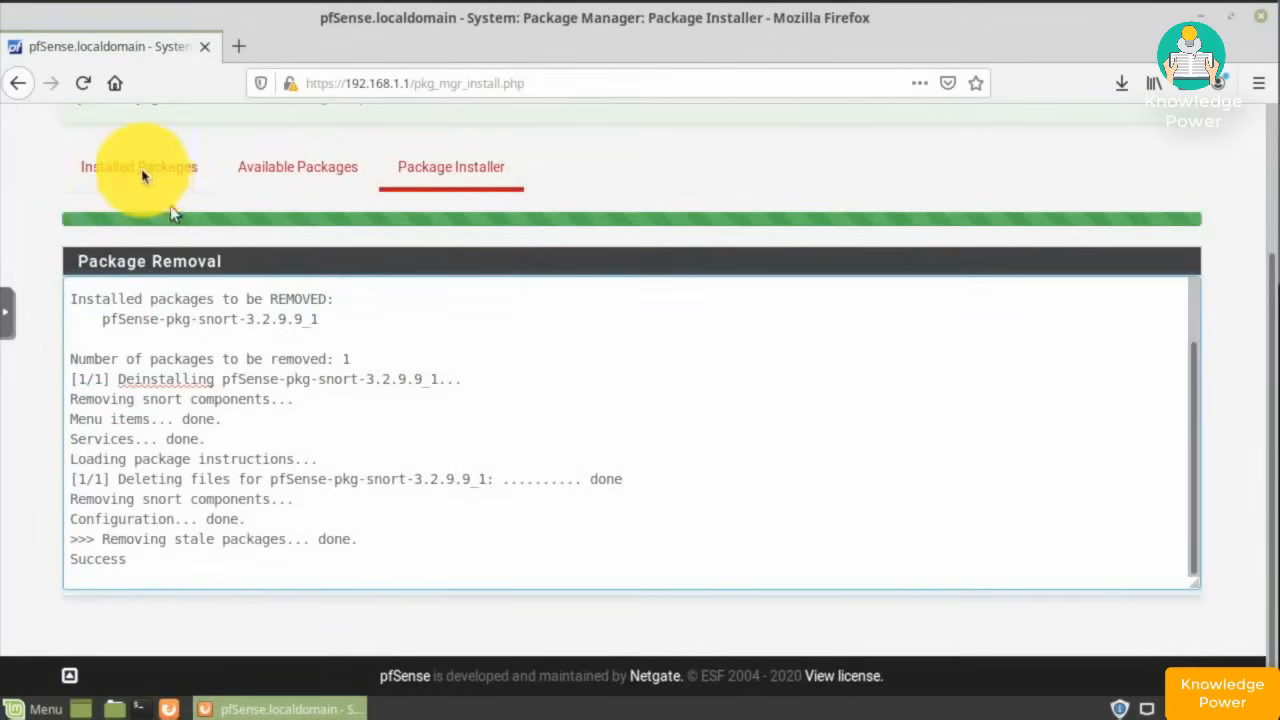
pyautogui.click(141, 172)
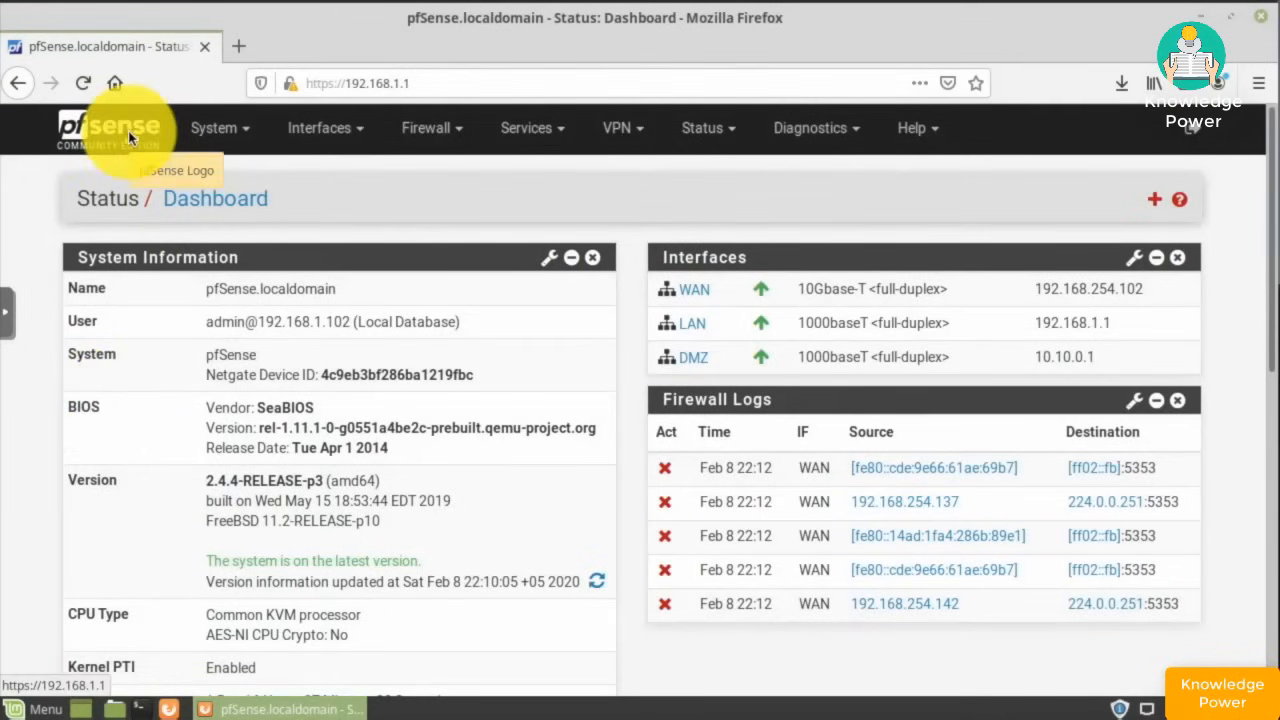
# - Install pfSense-pkg-suricata from the Package Manager and verify it under Installed Packages
pyautogui.click(224, 133)
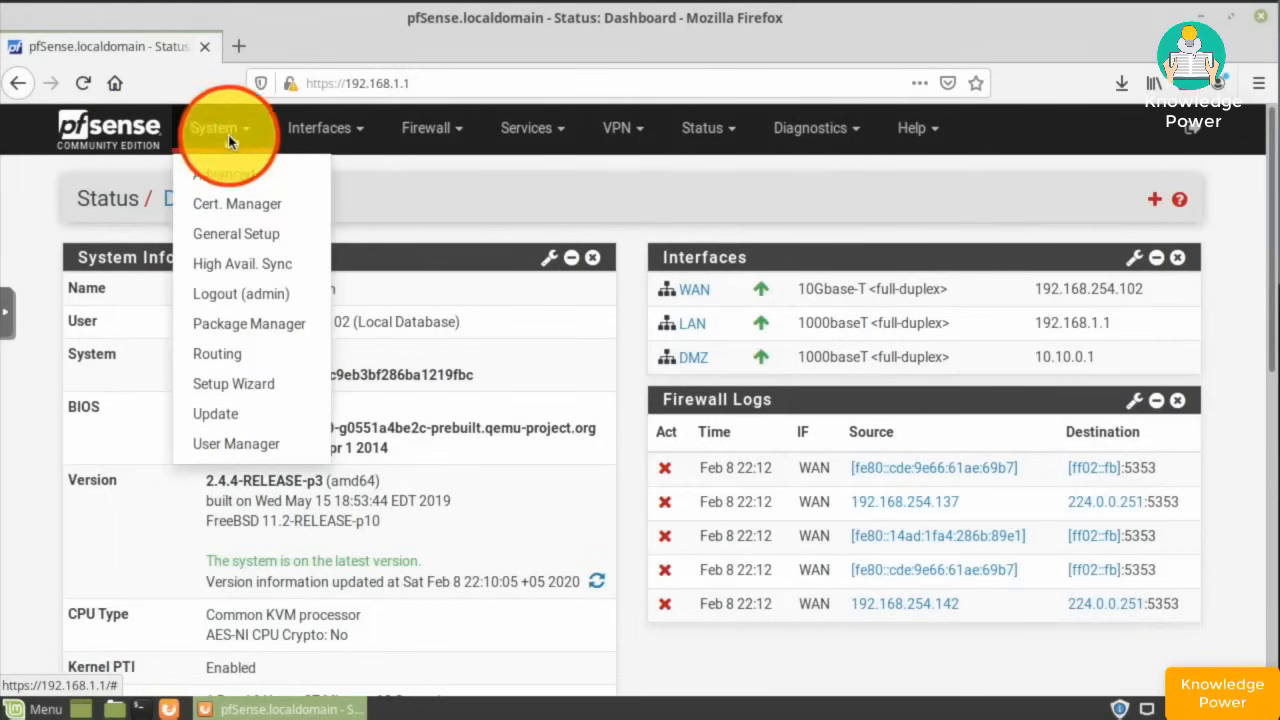
pyautogui.click(253, 328)
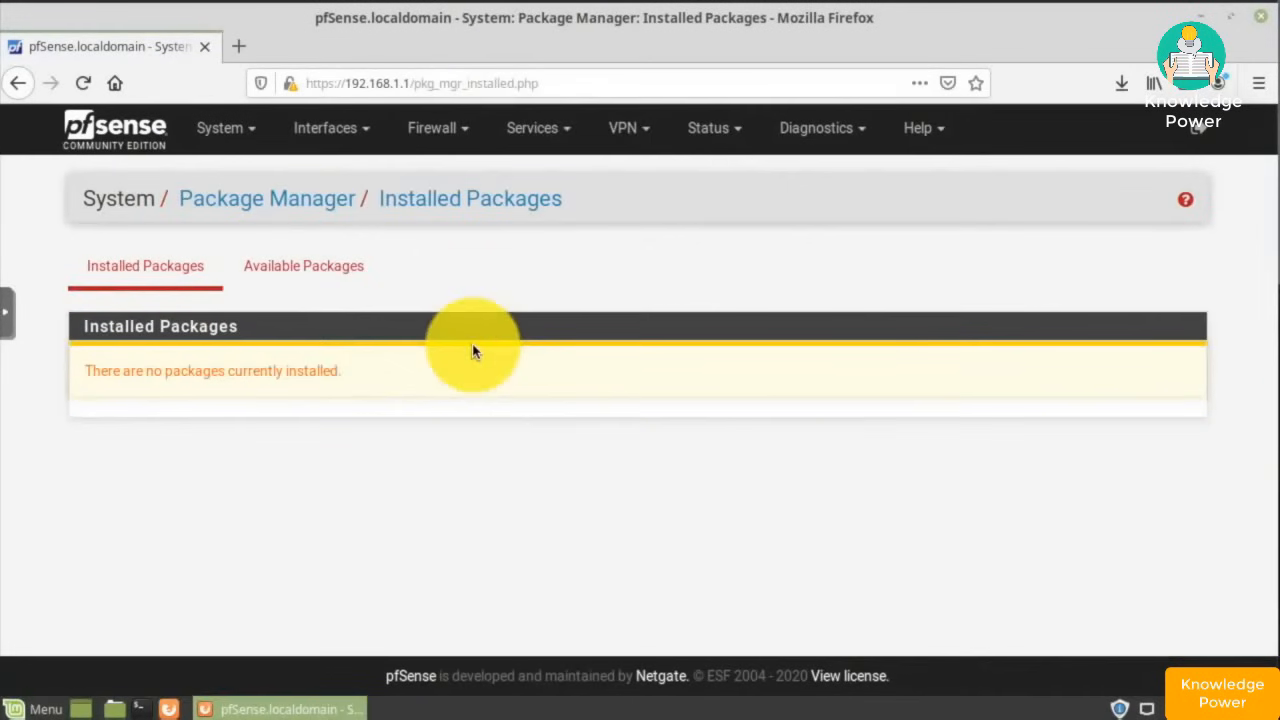
pyautogui.click(307, 266)
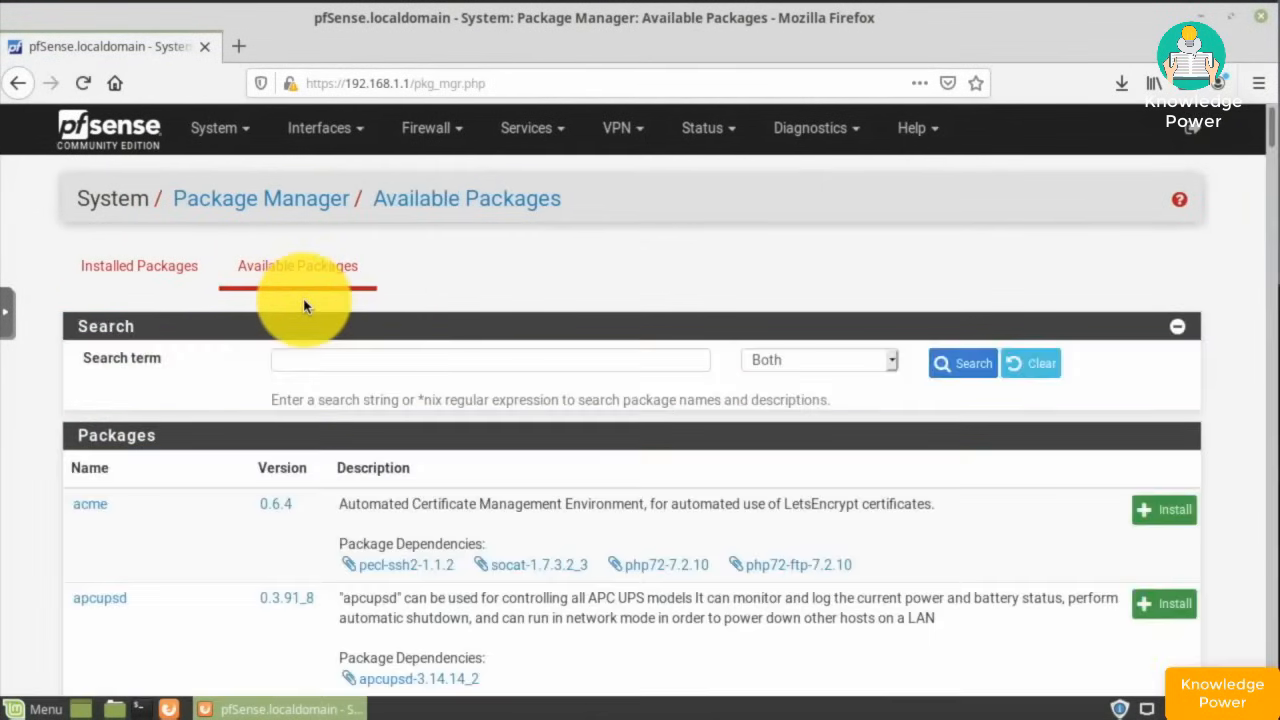
pyautogui.scroll(-20, 305, 306)
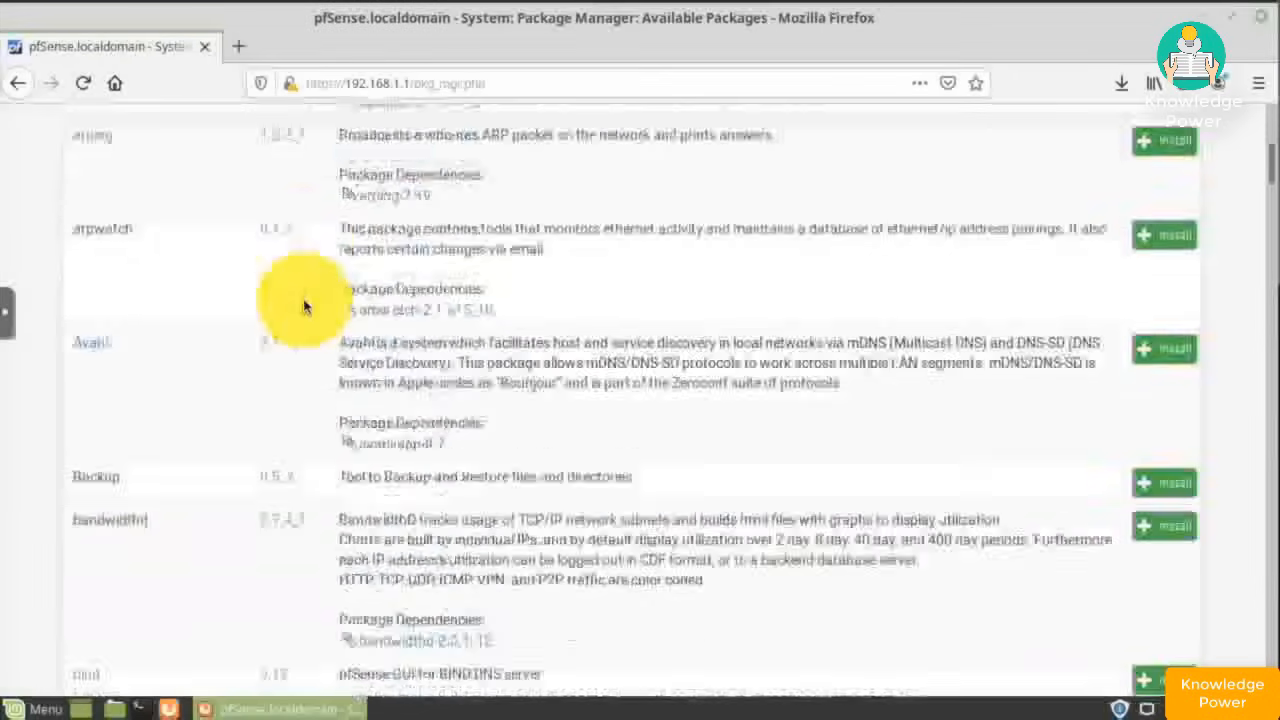
pyautogui.scroll(-15, 305, 306)
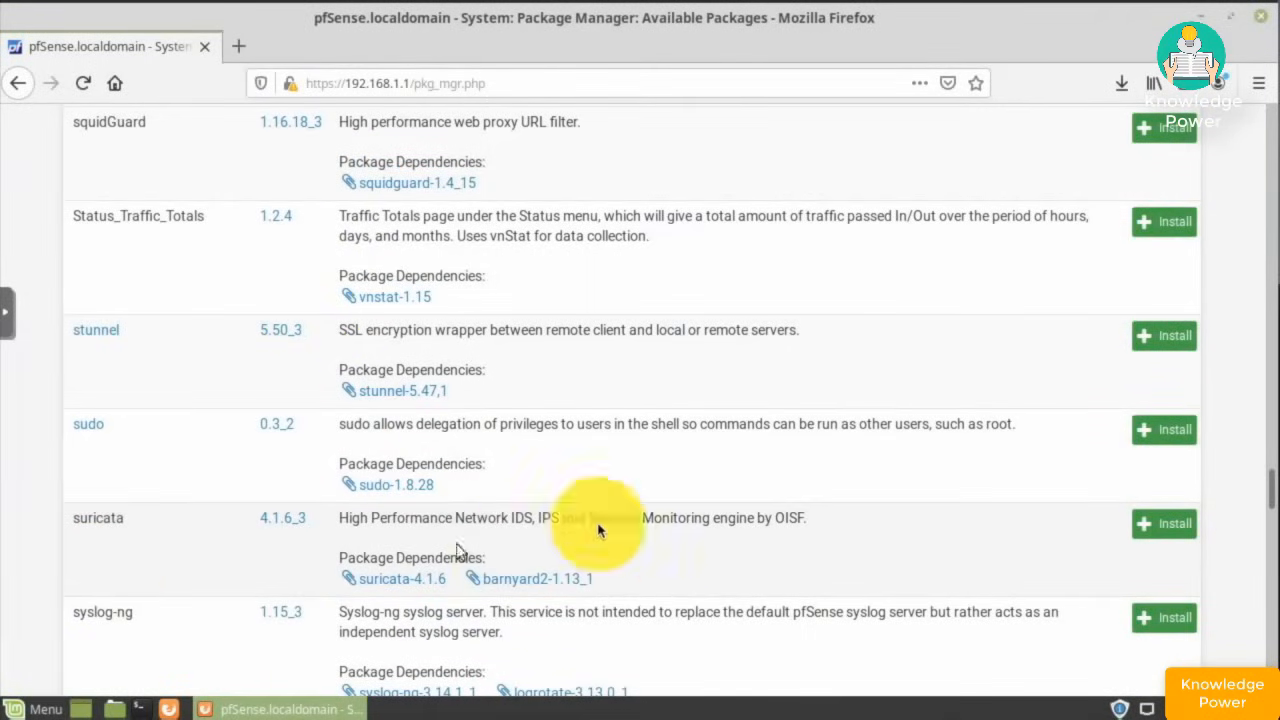
pyautogui.click(1160, 529)
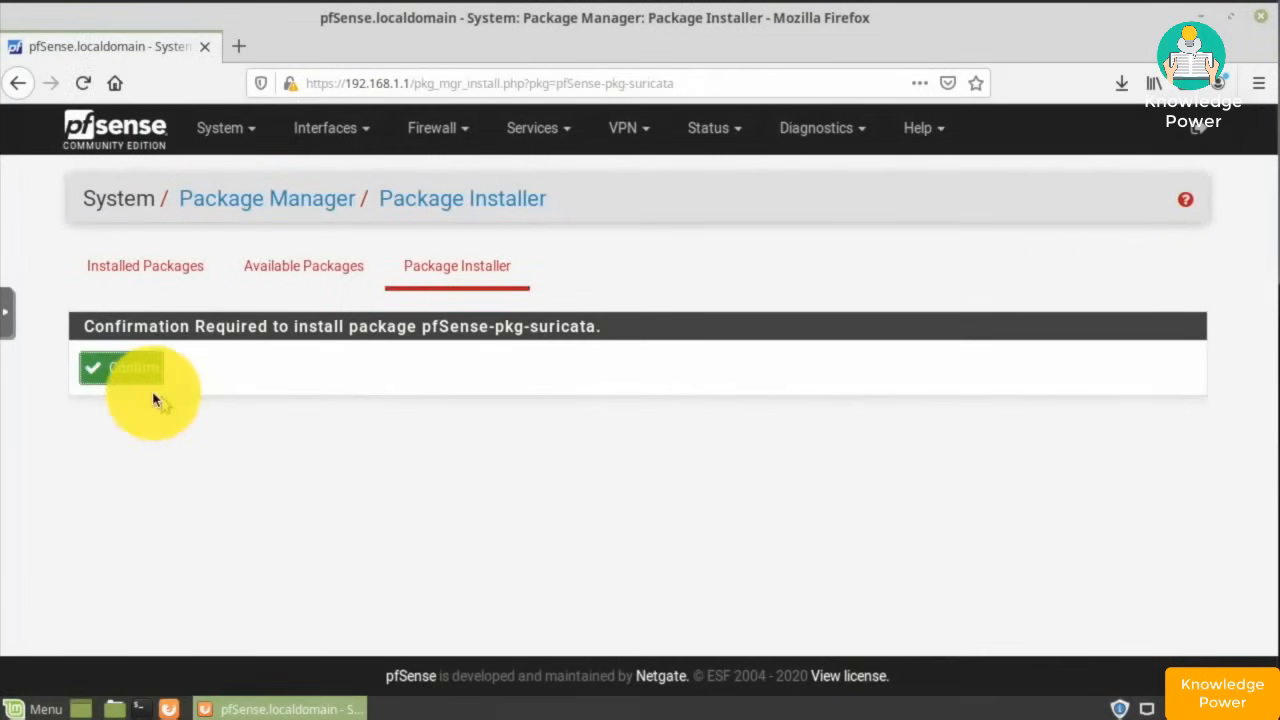
pyautogui.click(124, 372)
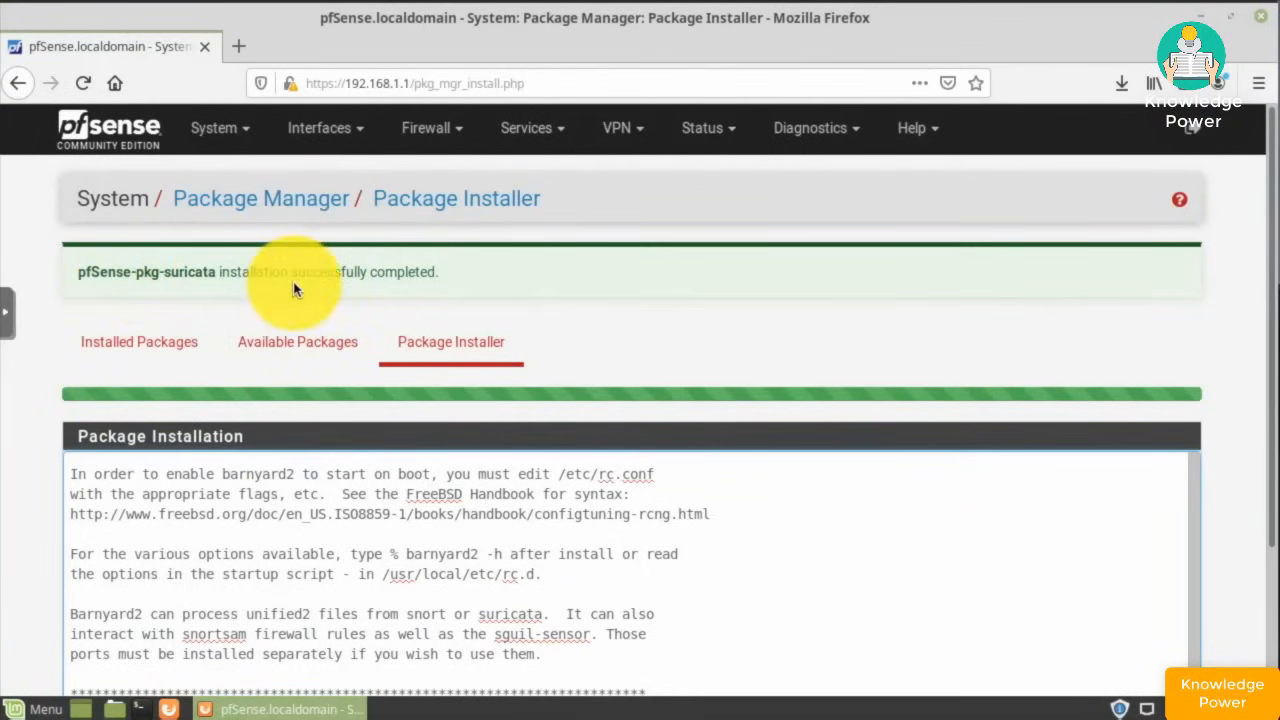
pyautogui.click(140, 343)
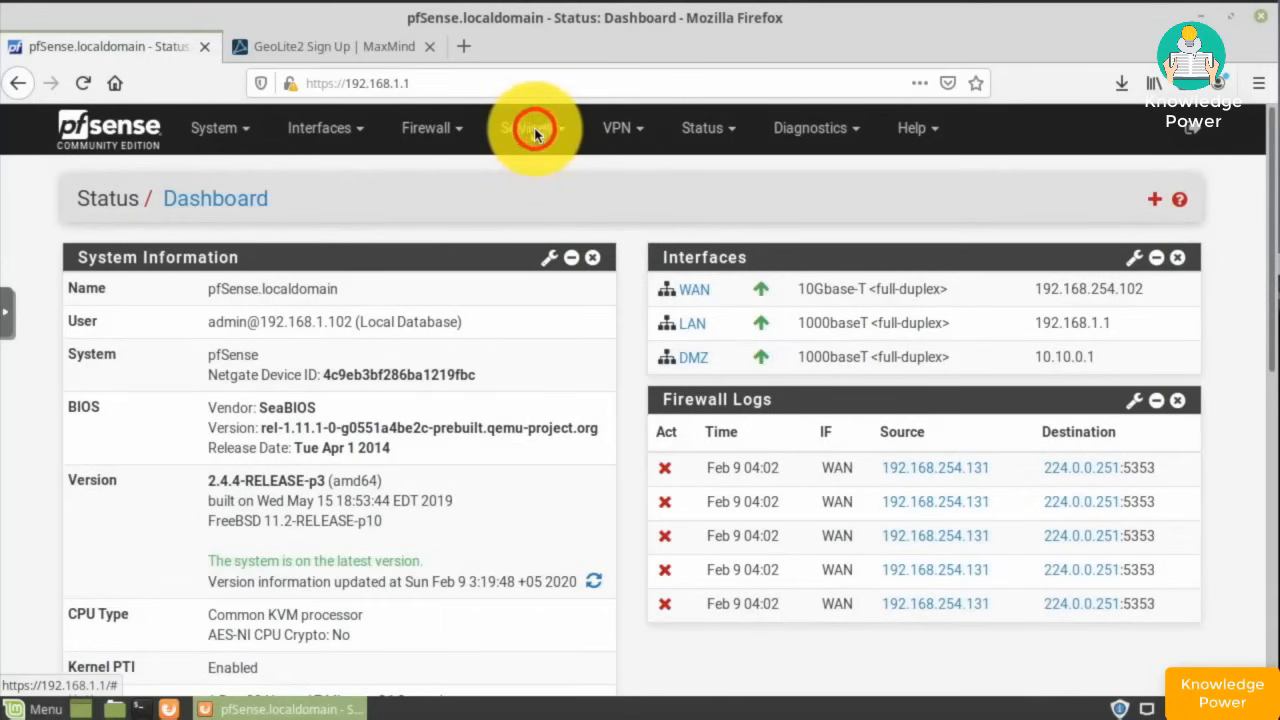
# - Go to Suricata's Global Settings page under Services
pyautogui.click(532, 130)
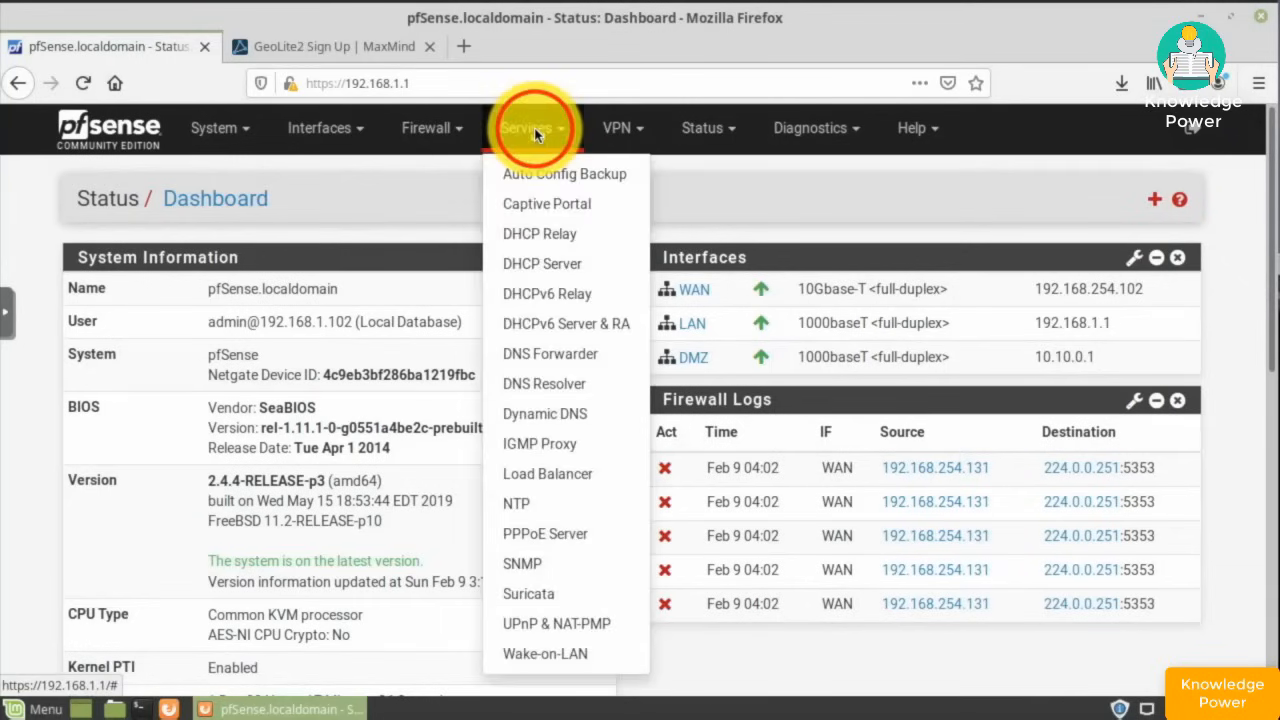
pyautogui.click(530, 596)
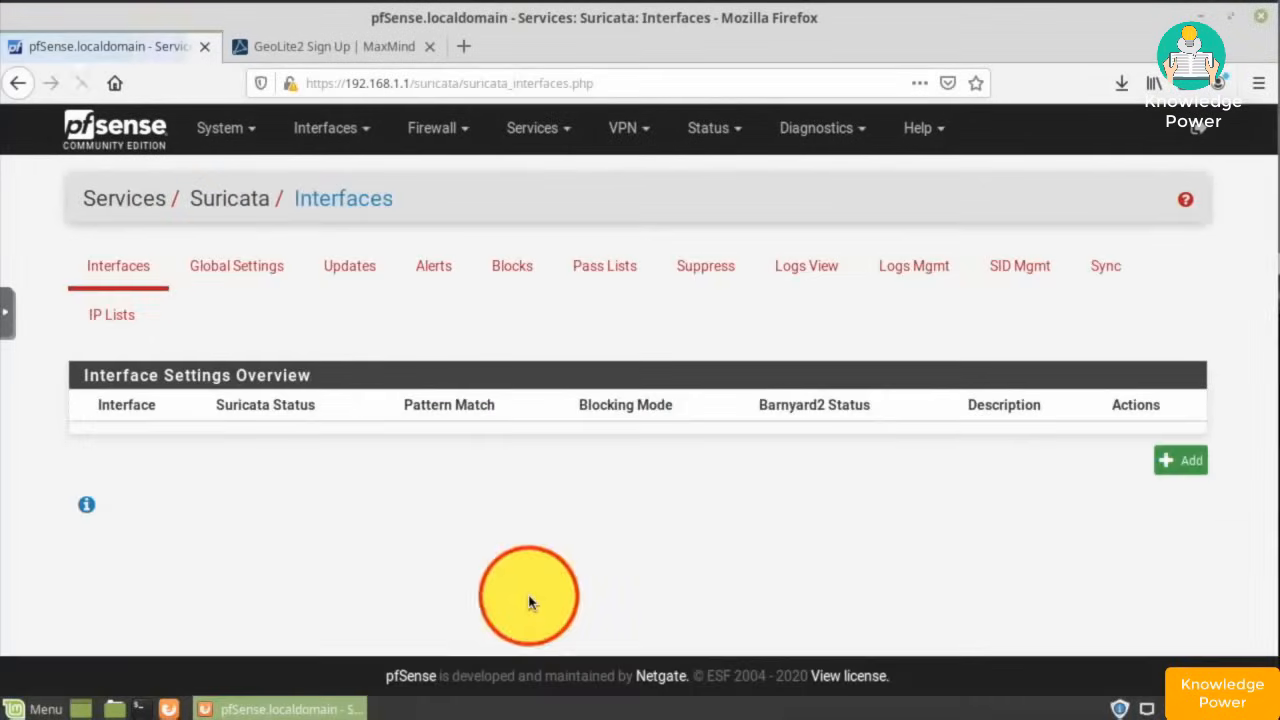
pyautogui.click(218, 268)
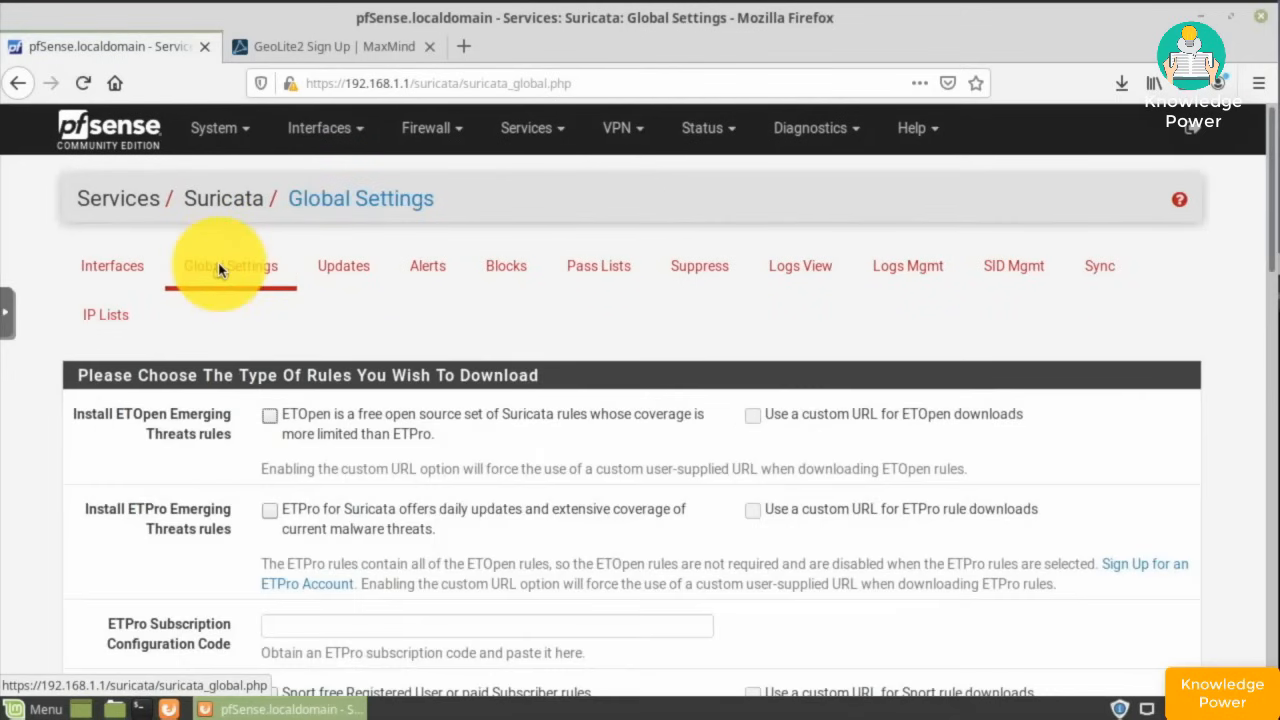
# - Enable ETOpen Emerging Threats rule downloads and leave Snort registered rules unticked
pyautogui.click(268, 420)
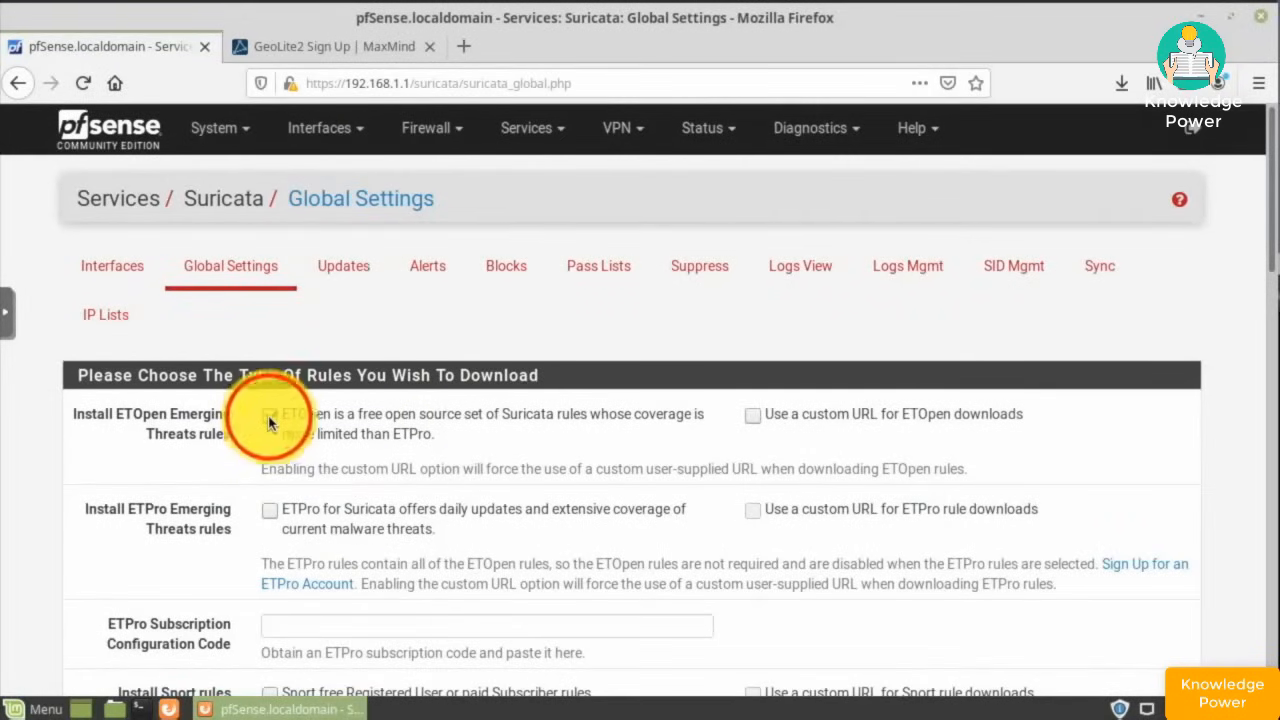
pyautogui.scroll(-3, 268, 420)
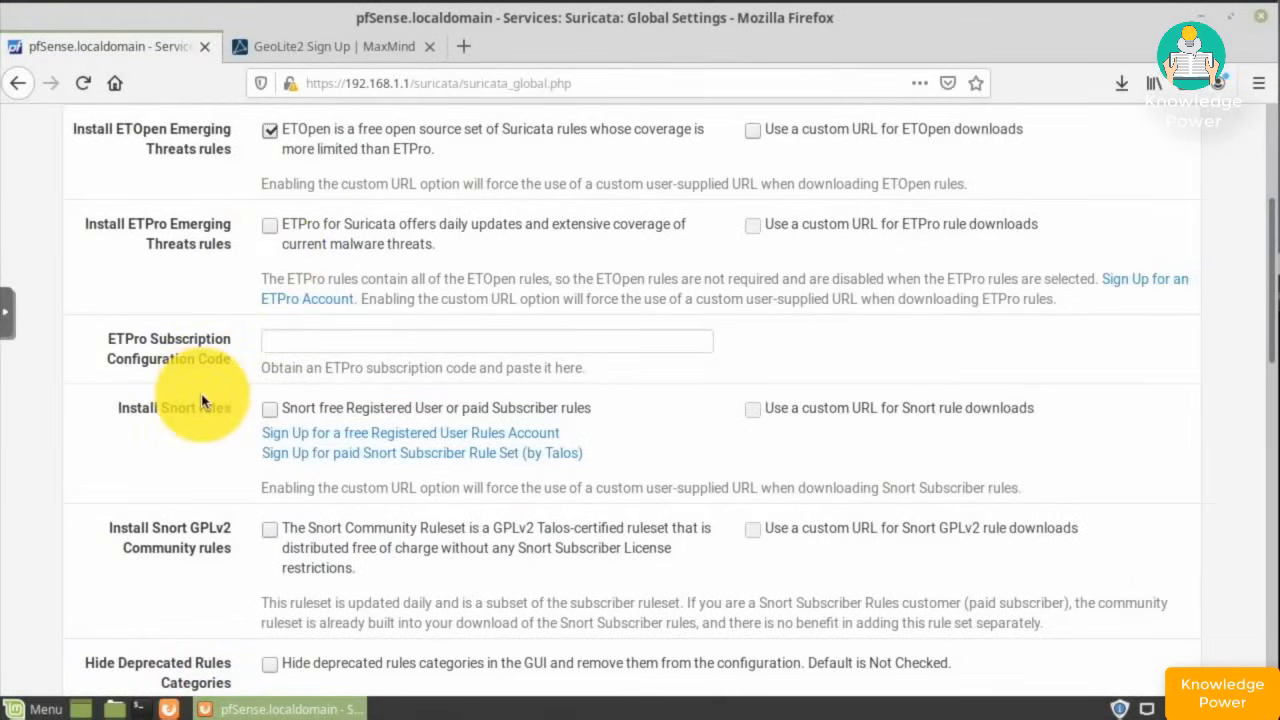
pyautogui.scroll(-2, 202, 400)
pyautogui.click(270, 300)
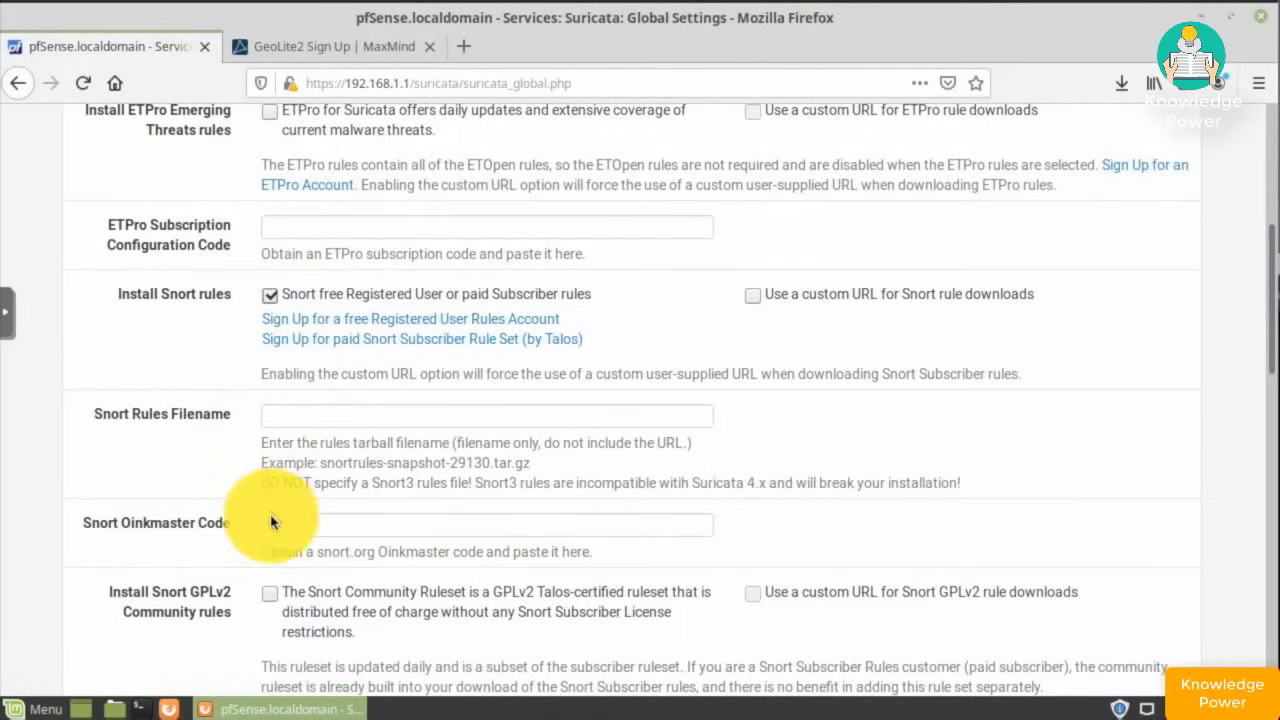
pyautogui.click(268, 522)
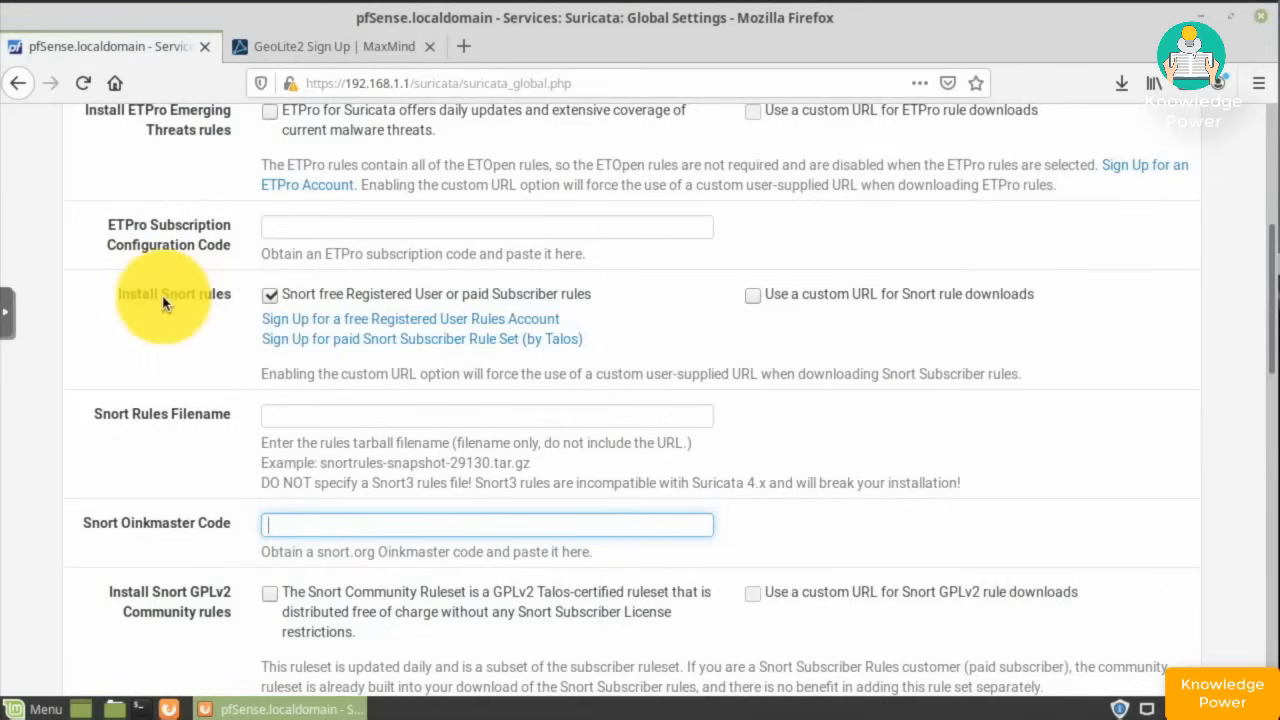
pyautogui.click(268, 299)
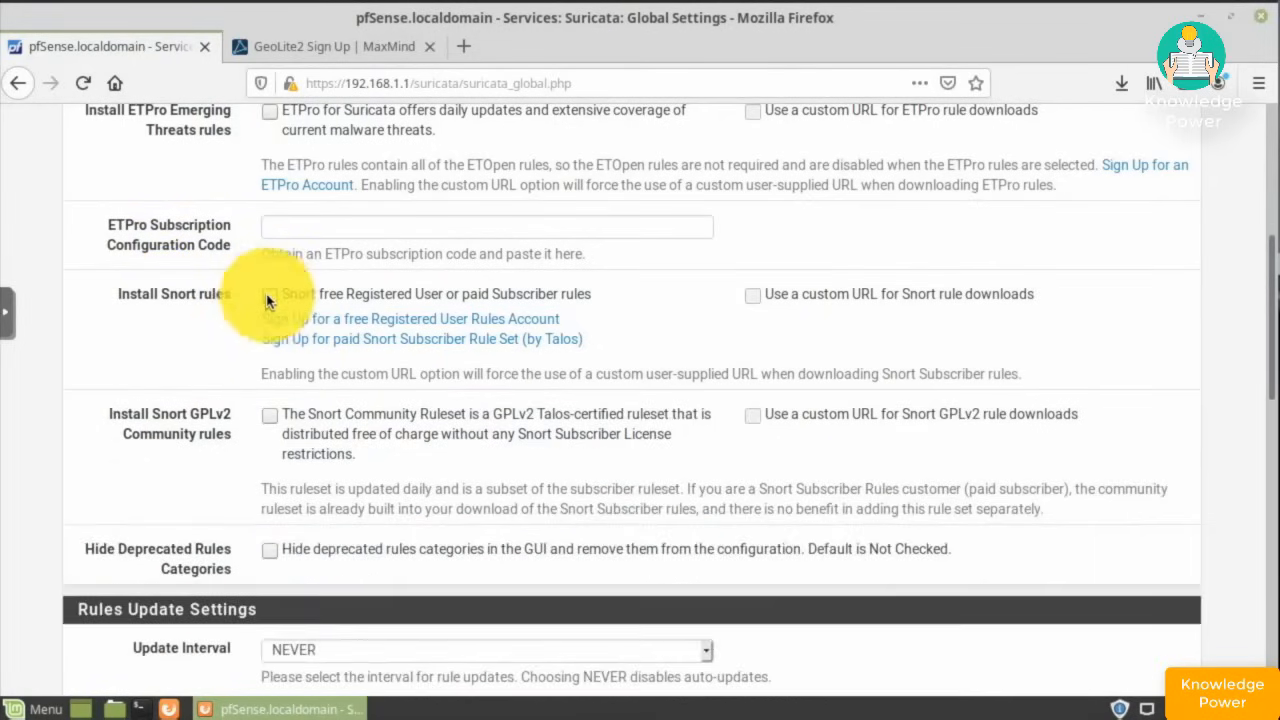
# - Enable Snort GPLv2 Community rules and schedule rule updates every 1 DAY starting at 02:00
pyautogui.click(268, 422)
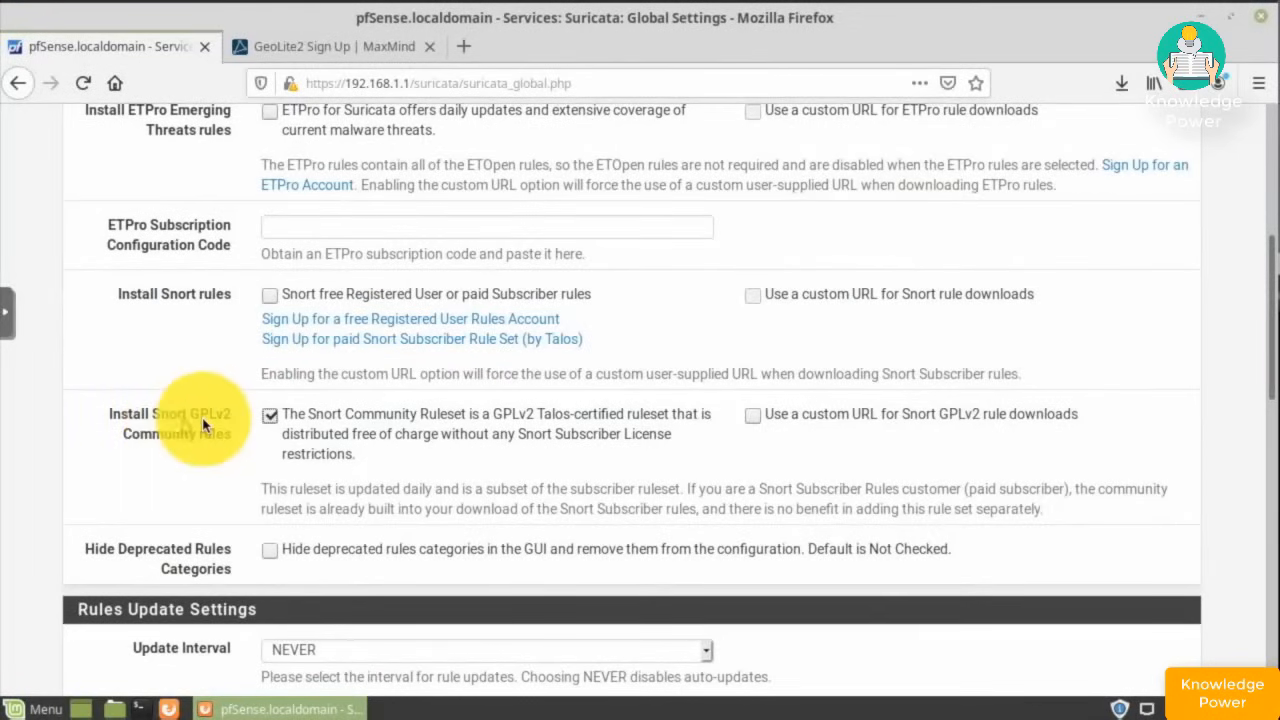
pyautogui.scroll(-2, 200, 425)
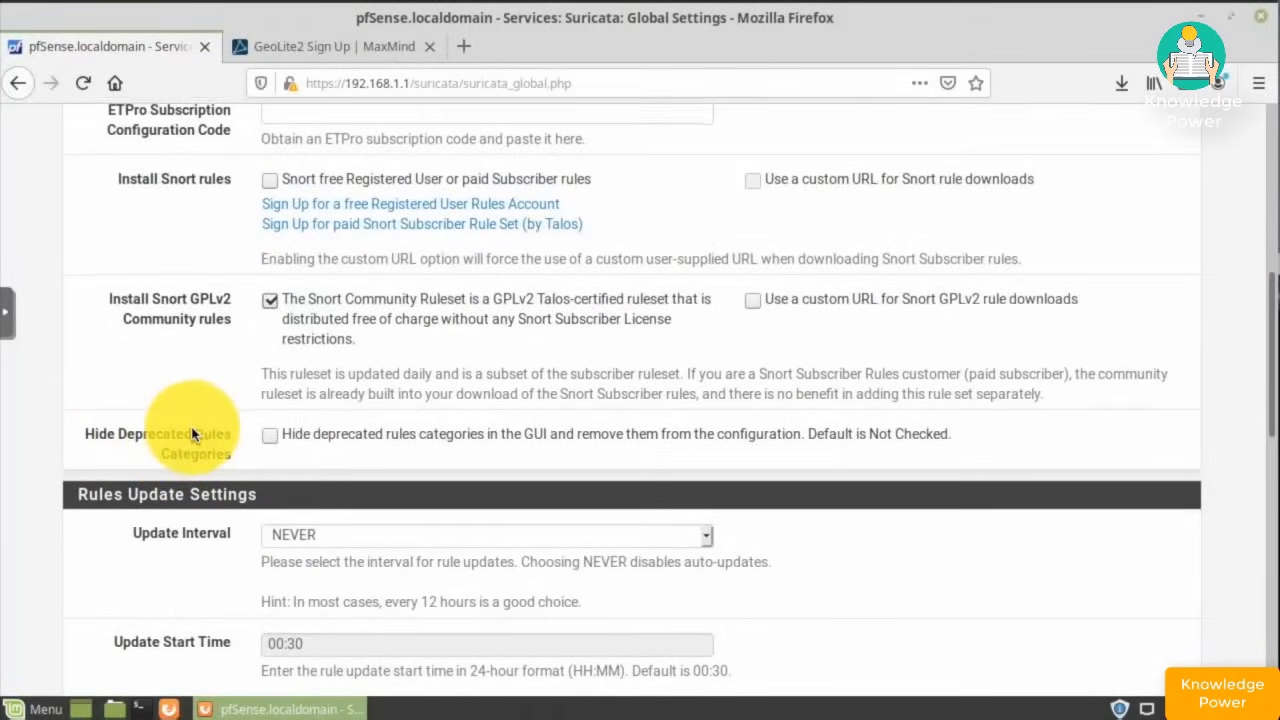
pyautogui.scroll(-4, 194, 429)
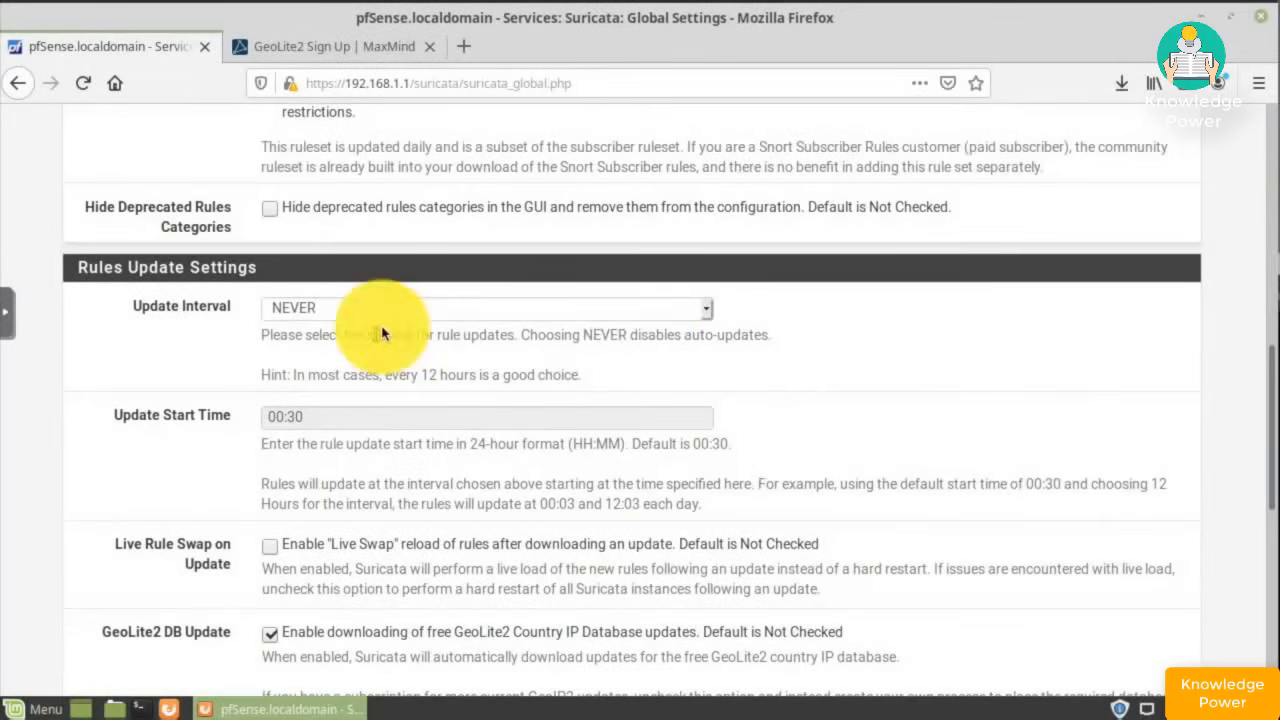
pyautogui.click(709, 311)
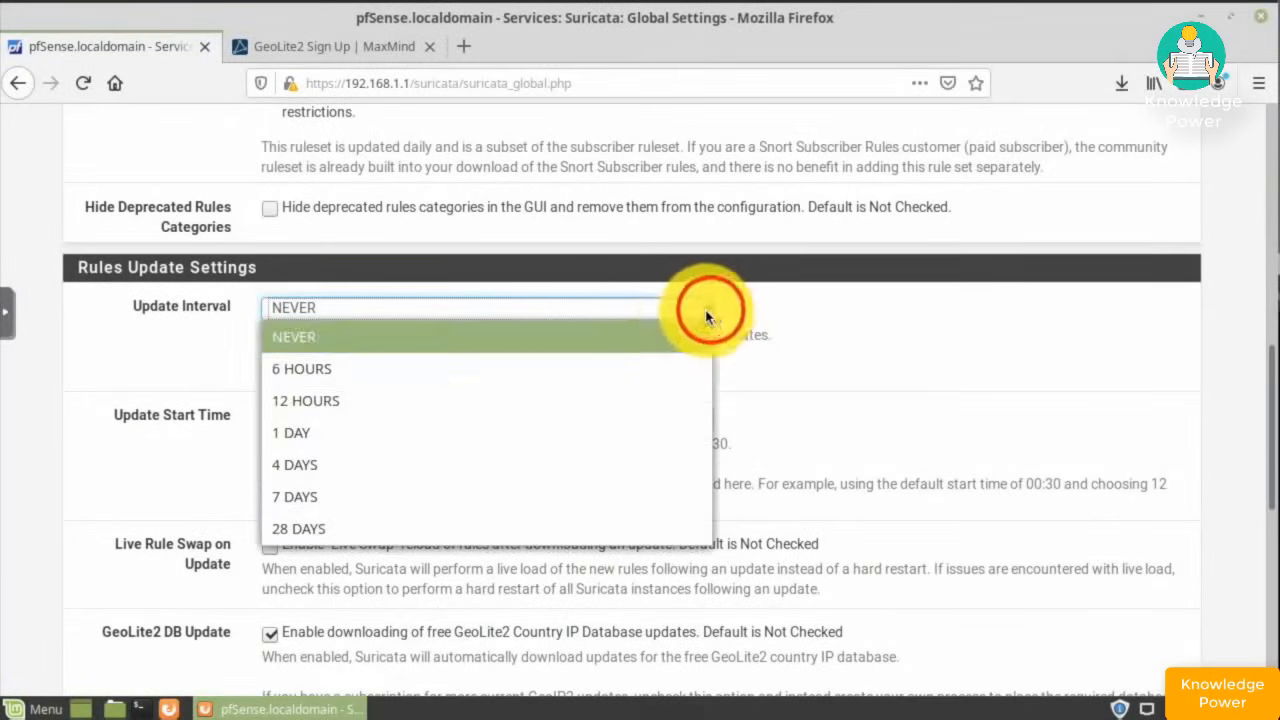
pyautogui.click(341, 438)
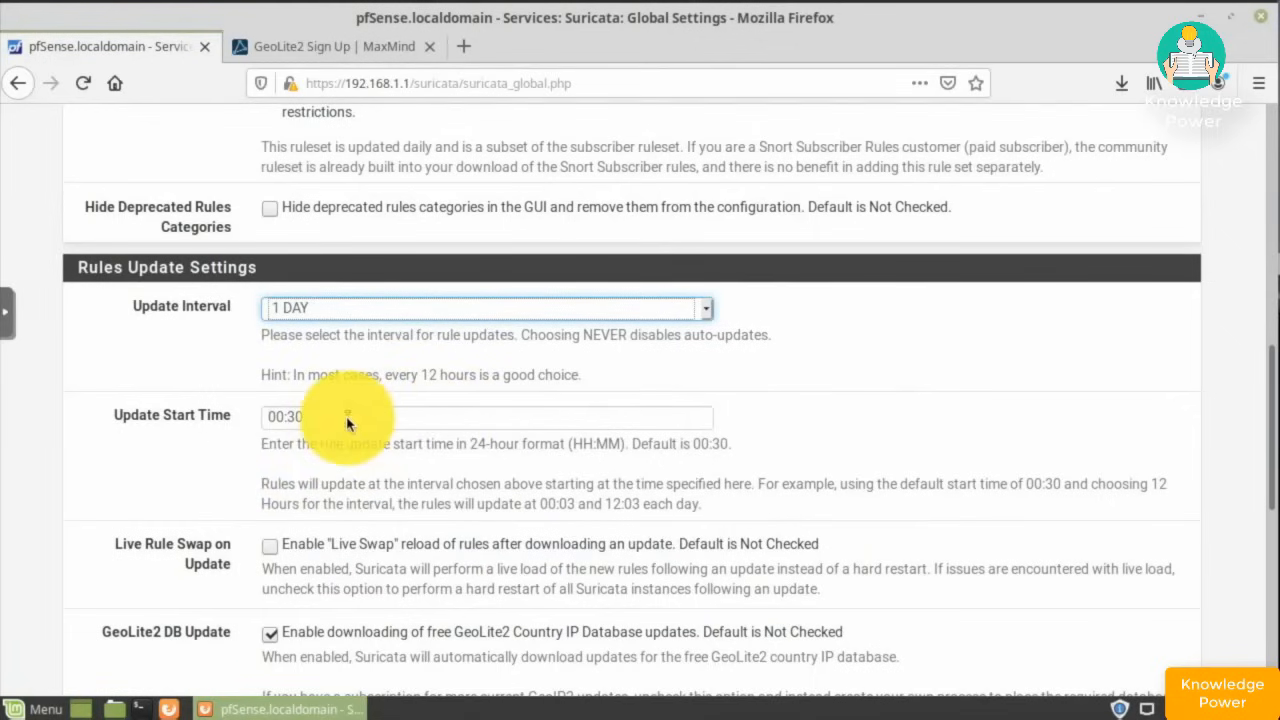
pyautogui.moveTo(343, 420); pyautogui.dragTo(203, 427)
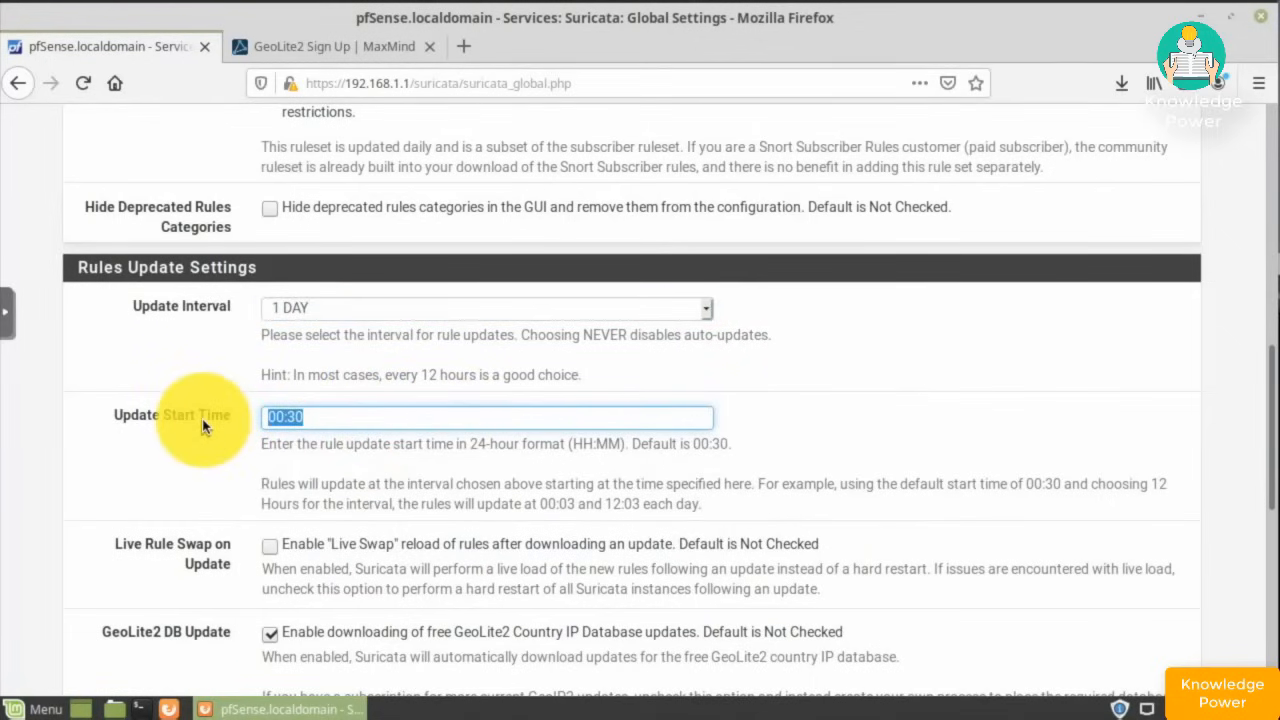
pyautogui.write('02:')
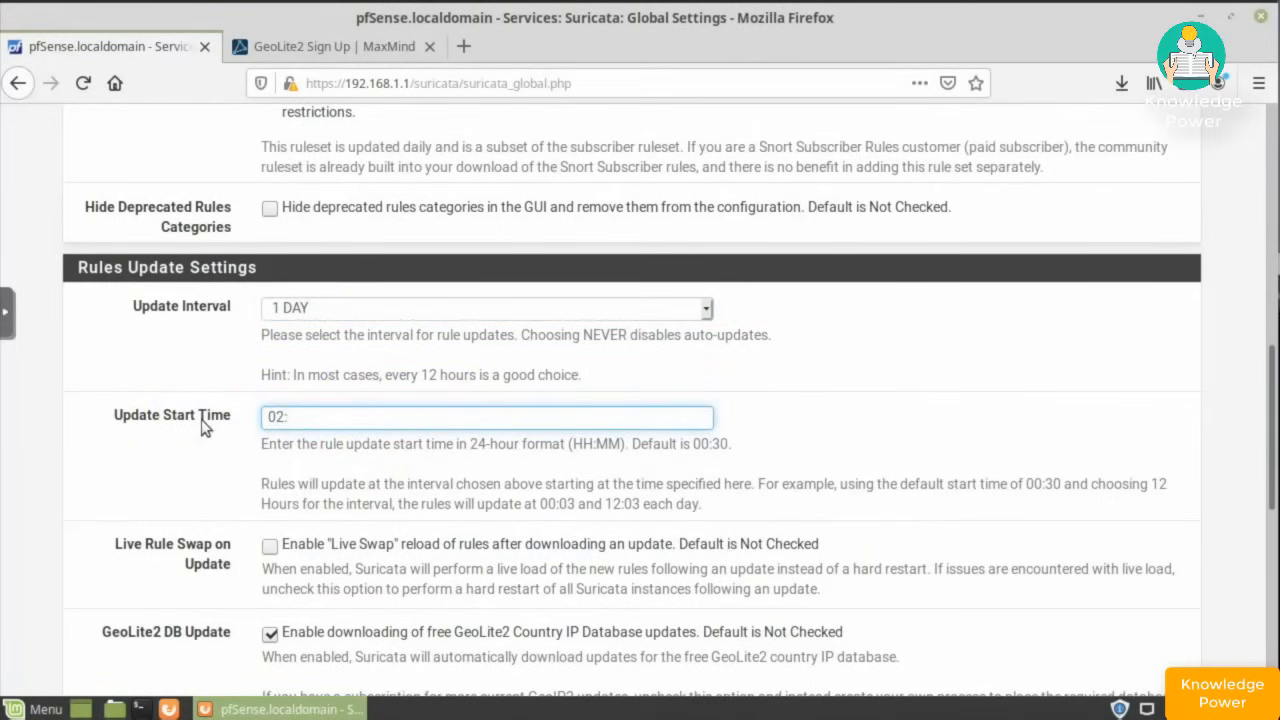
pyautogui.write('00')
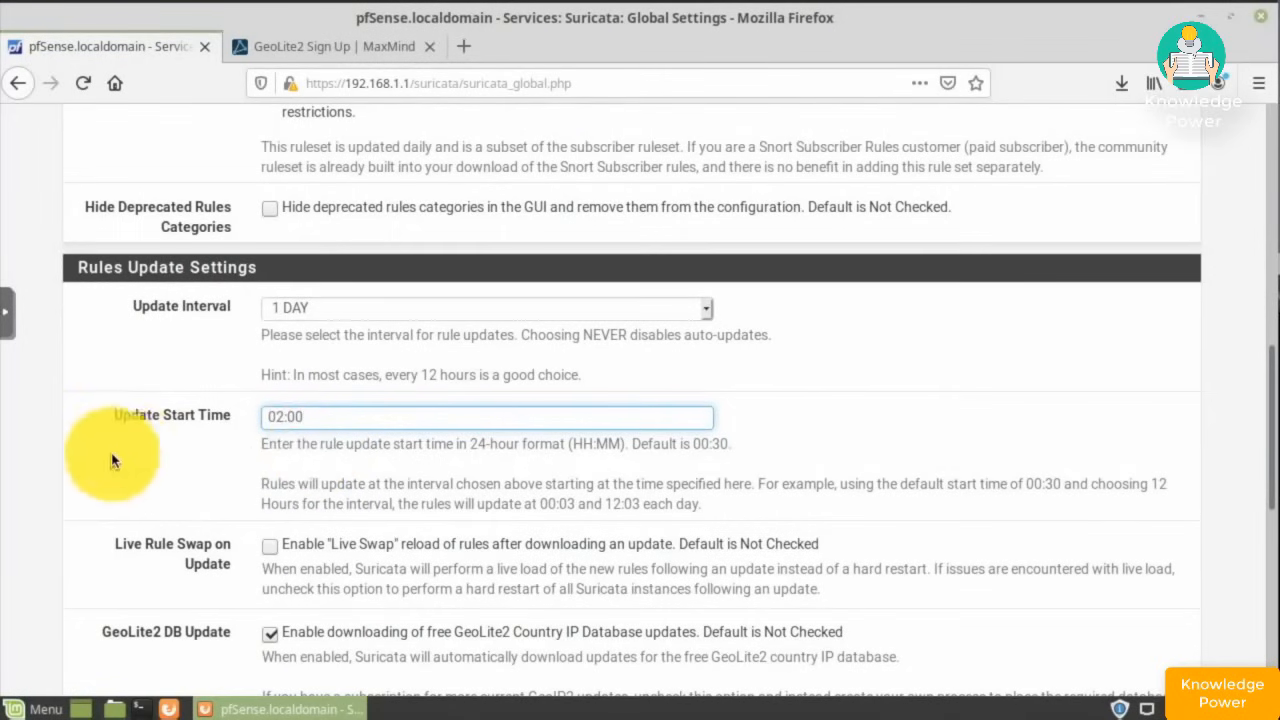
# - Turn on Live Rule Swap so rules reload after updates
pyautogui.scroll(-3, 126, 455)
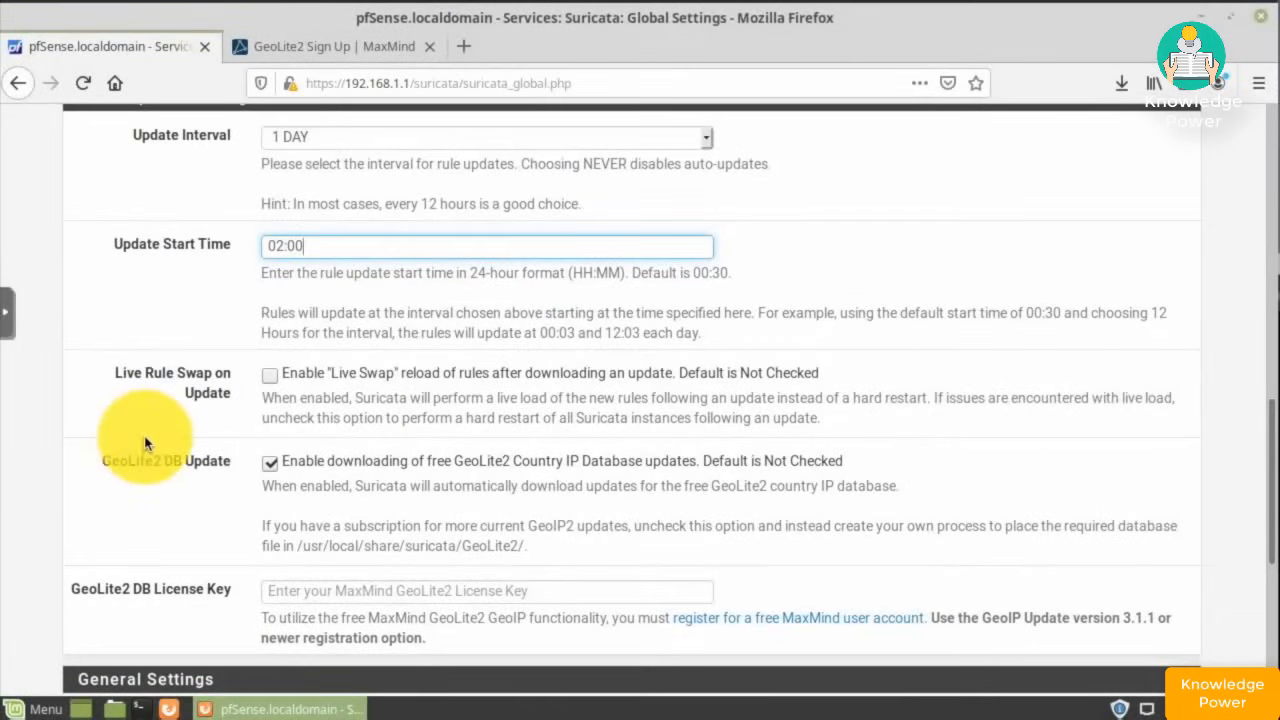
pyautogui.click(269, 374)
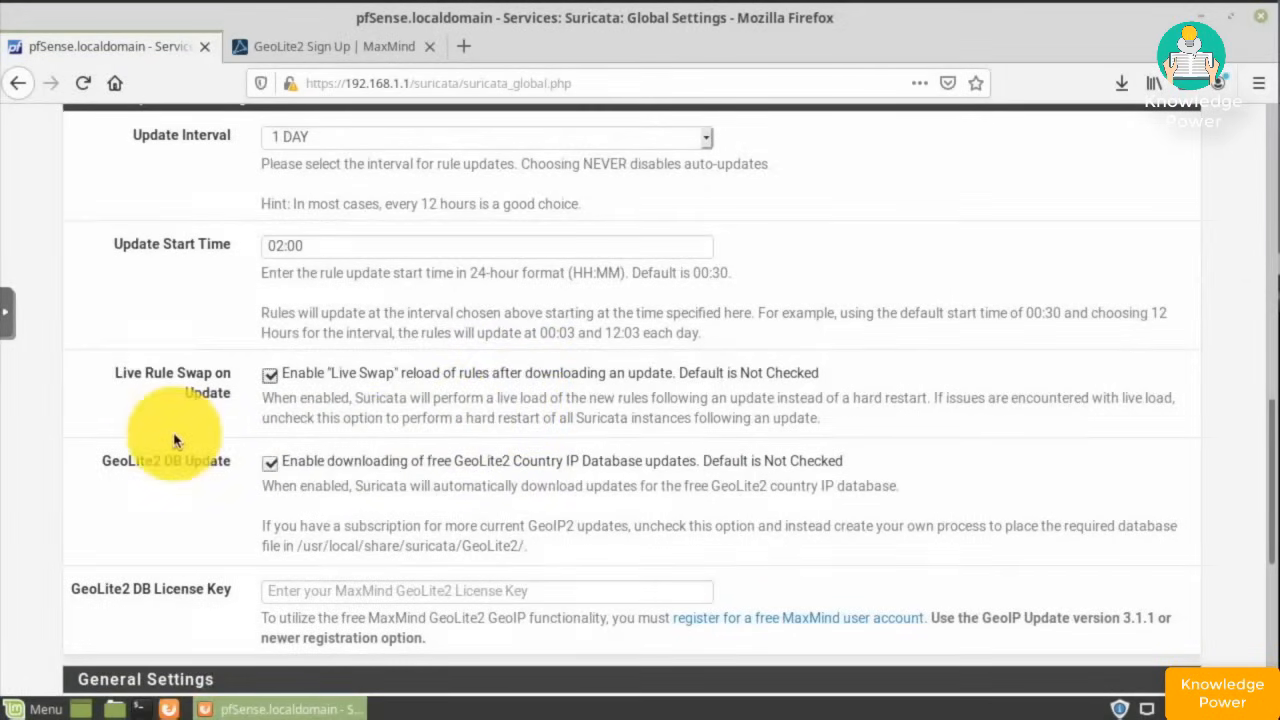
pyautogui.scroll(-2, 174, 440)
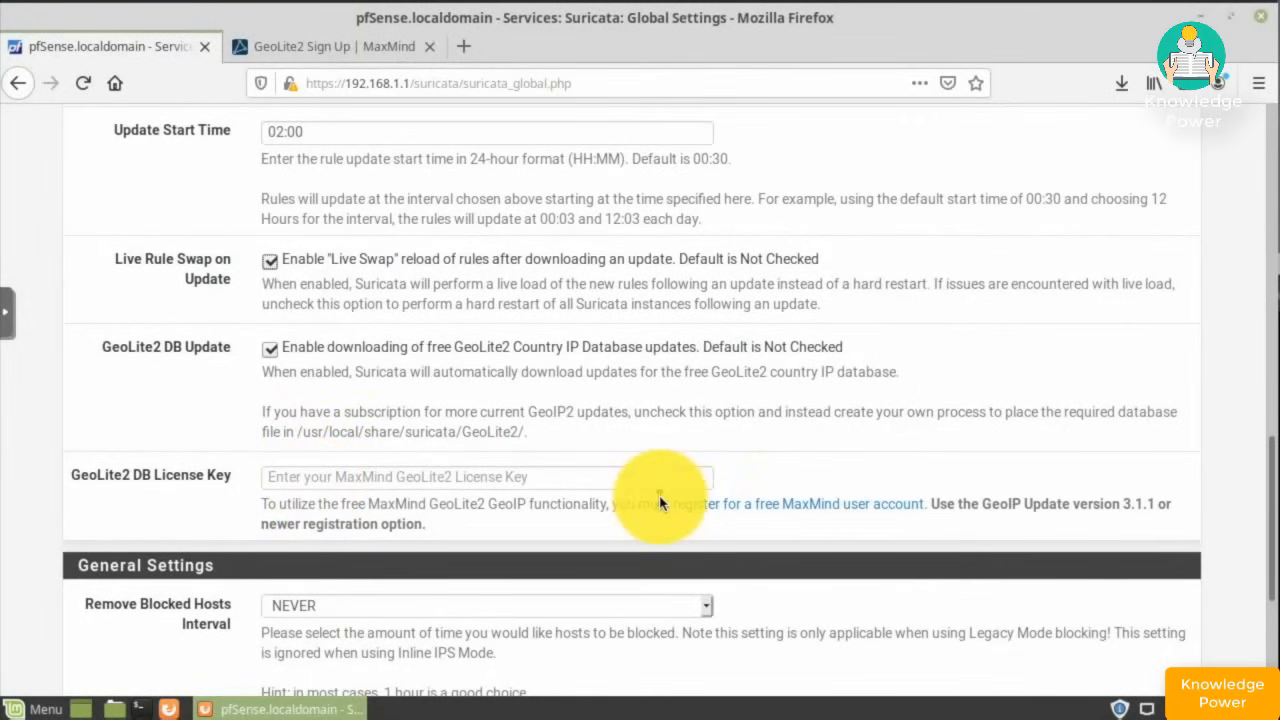
# - Fill in the account holder's name and submit the MaxMind GeoLite2 sign-up form
pyautogui.click(803, 504)
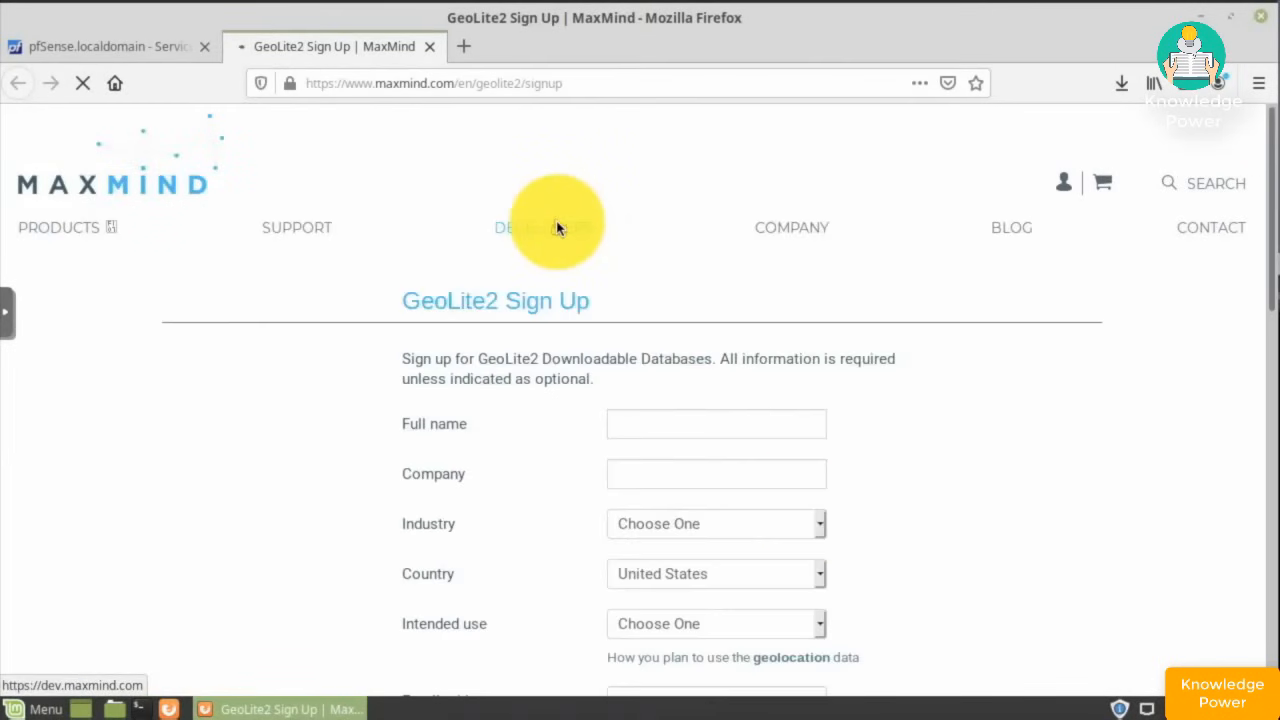
pyautogui.scroll(-5, 679, 265)
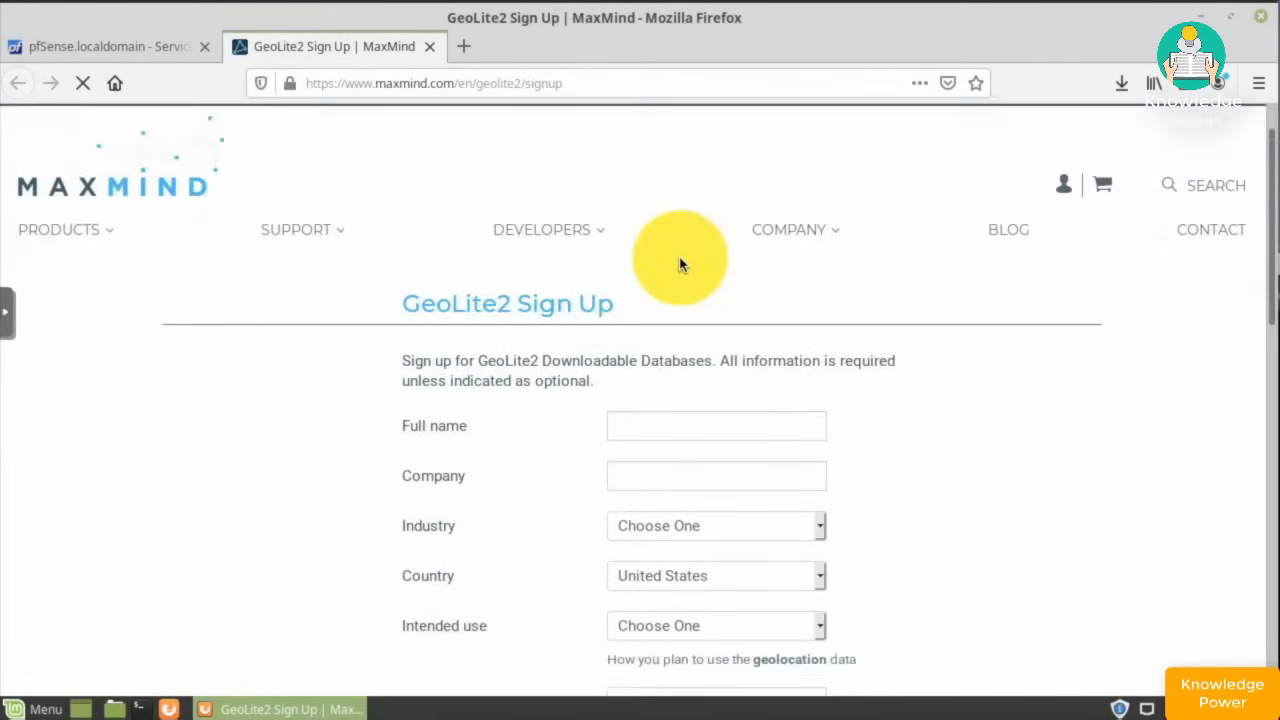
pyautogui.scroll(4, 679, 265)
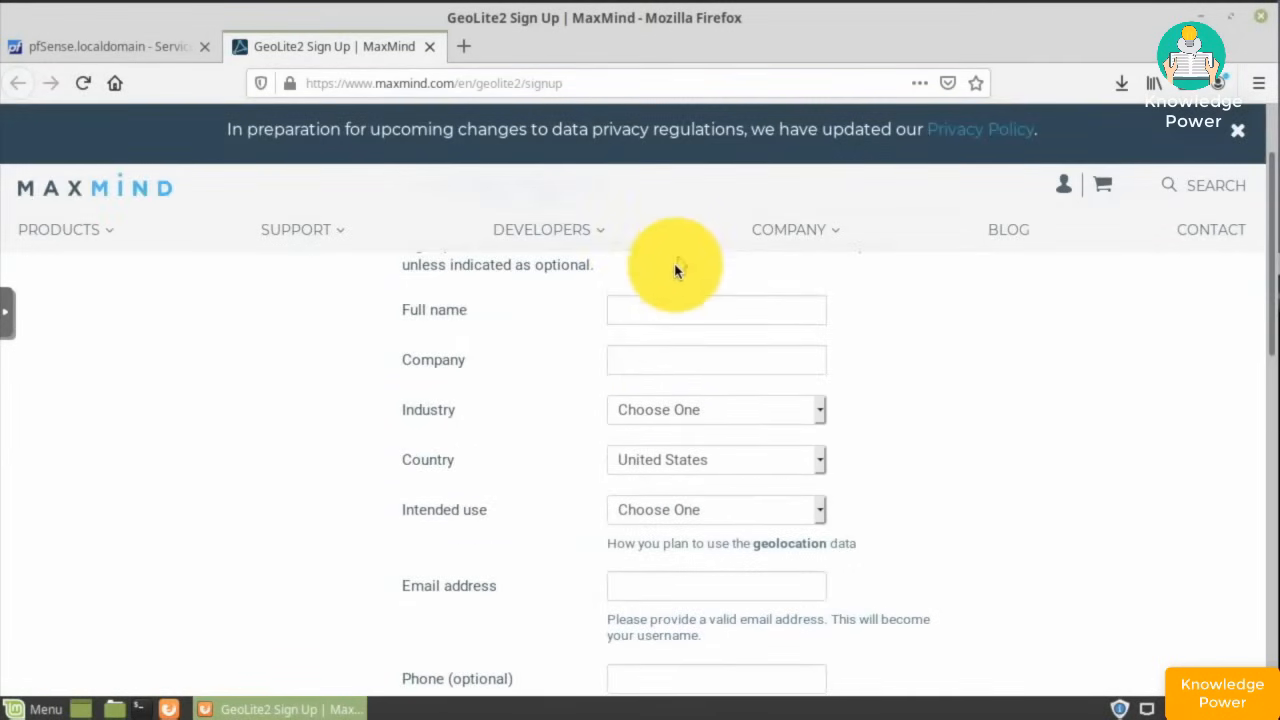
pyautogui.click(641, 317)
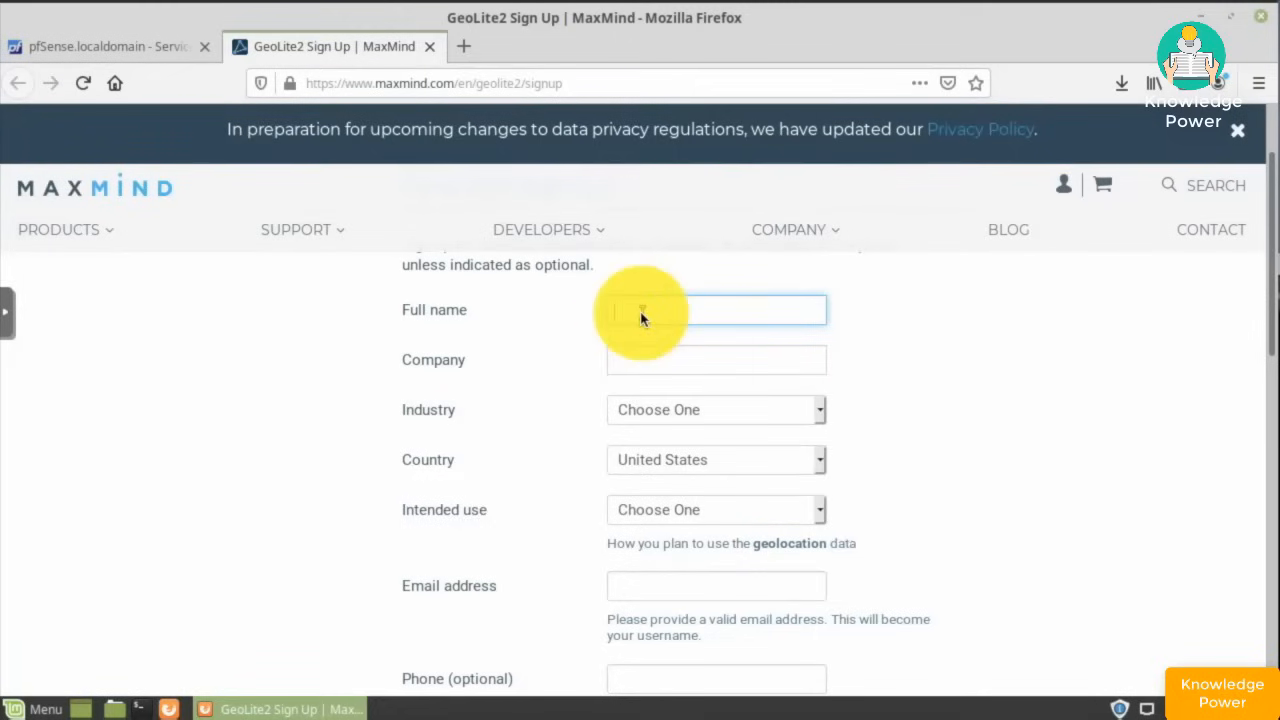
pyautogui.write('Te')
pyautogui.click(655, 535)
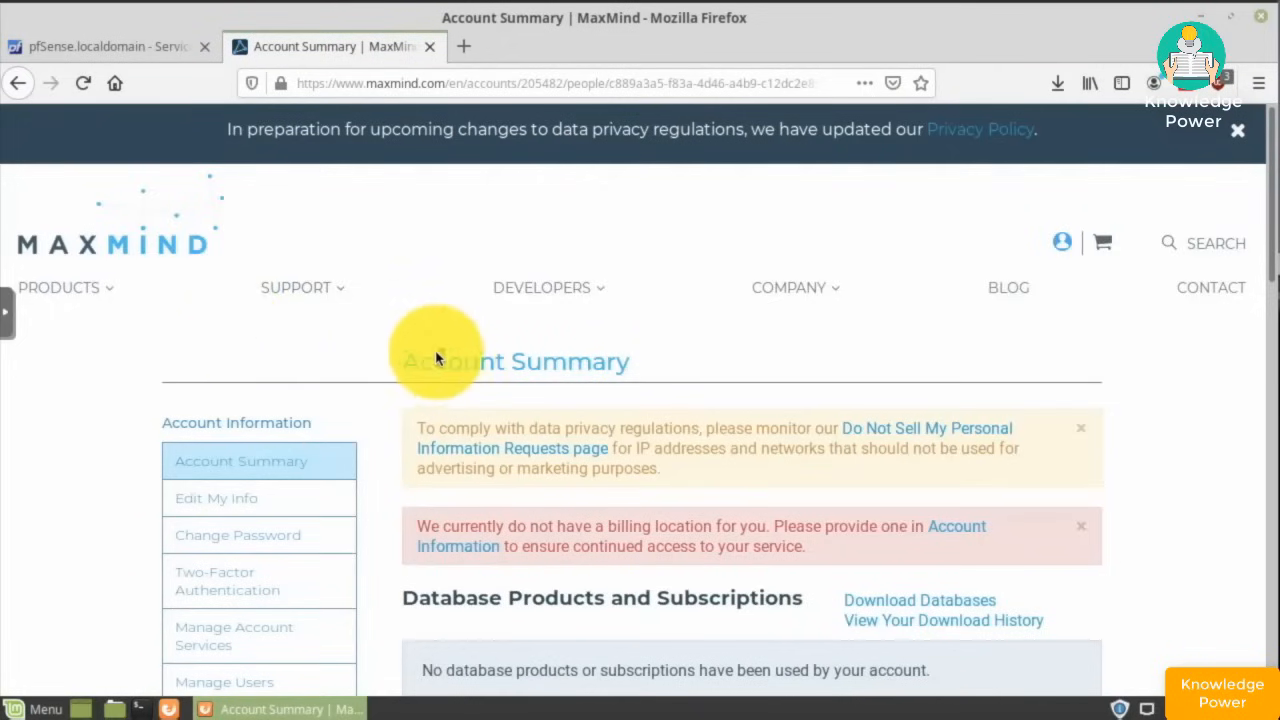
# - Start generating a new MaxMind license key and mark it for GeoIP Update
pyautogui.scroll(-5, 432, 354)
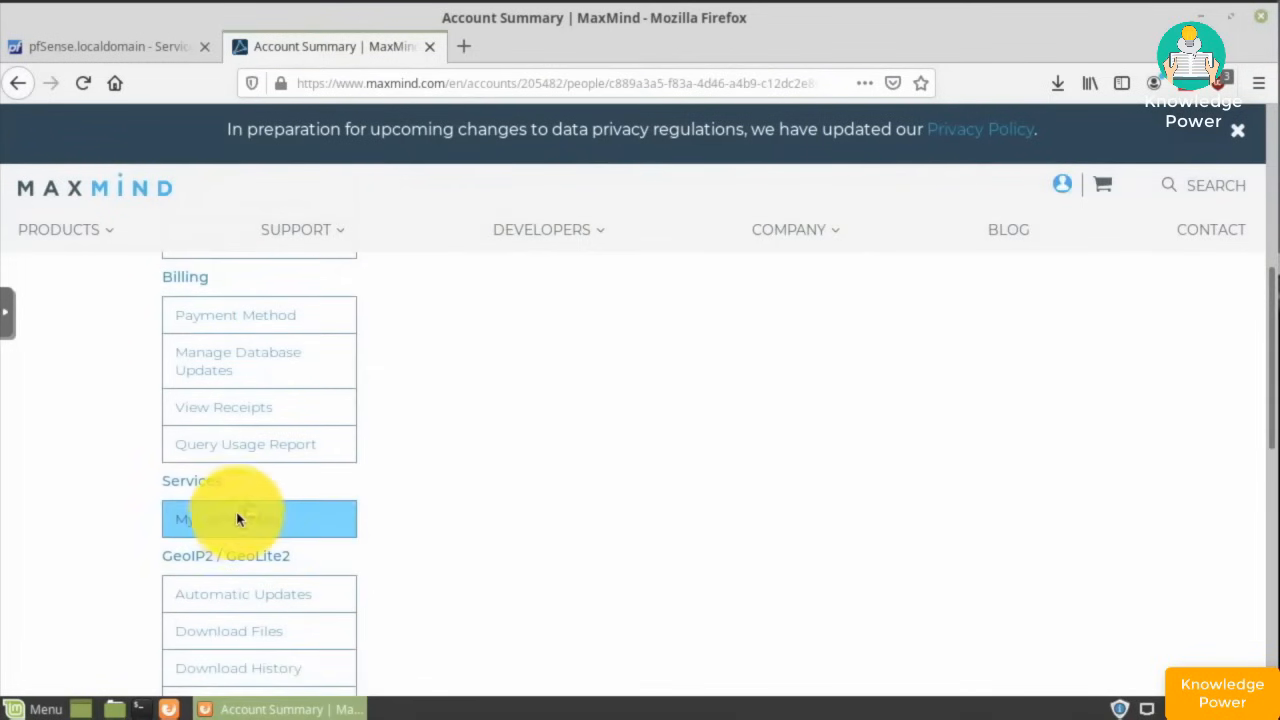
pyautogui.click(236, 520)
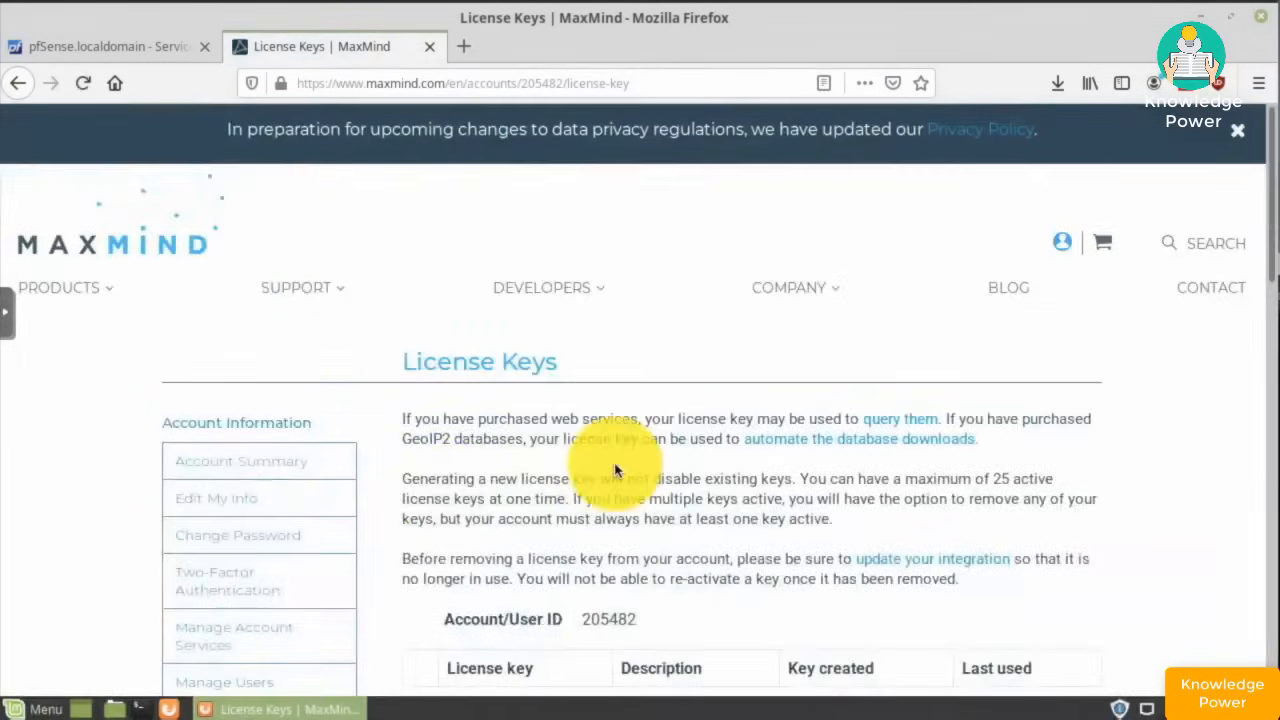
pyautogui.scroll(-3, 614, 470)
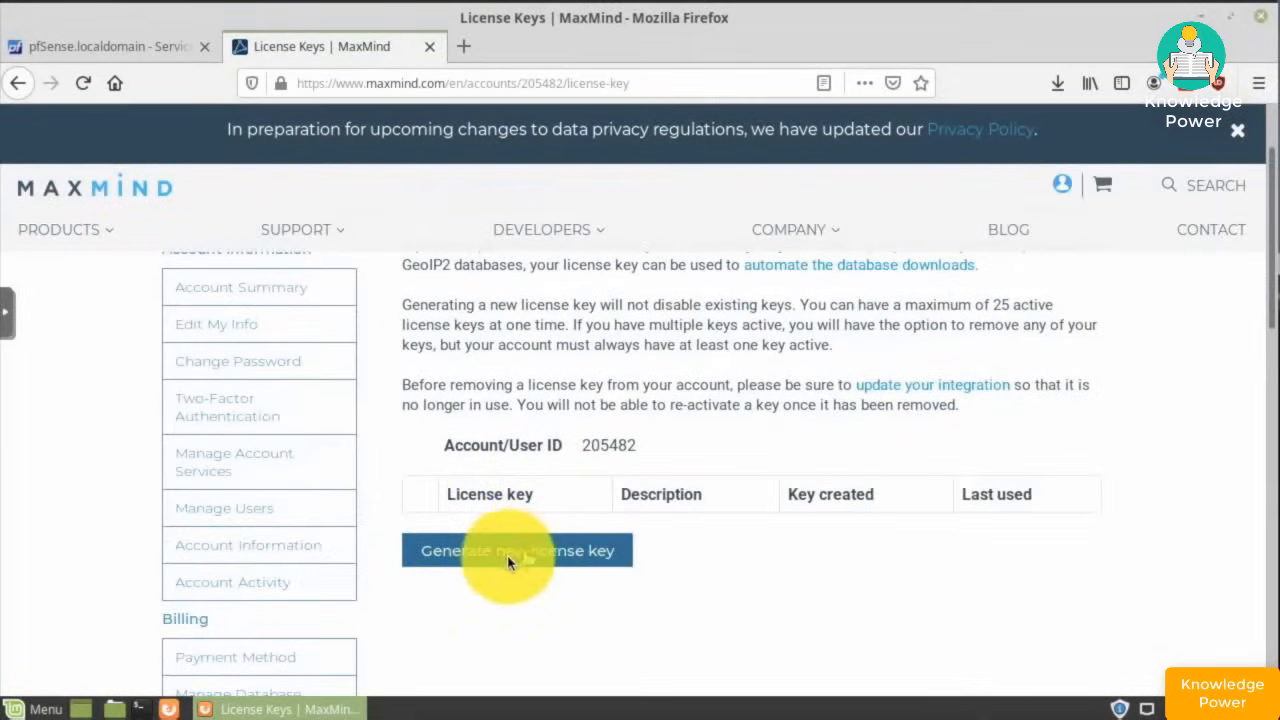
pyautogui.click(507, 563)
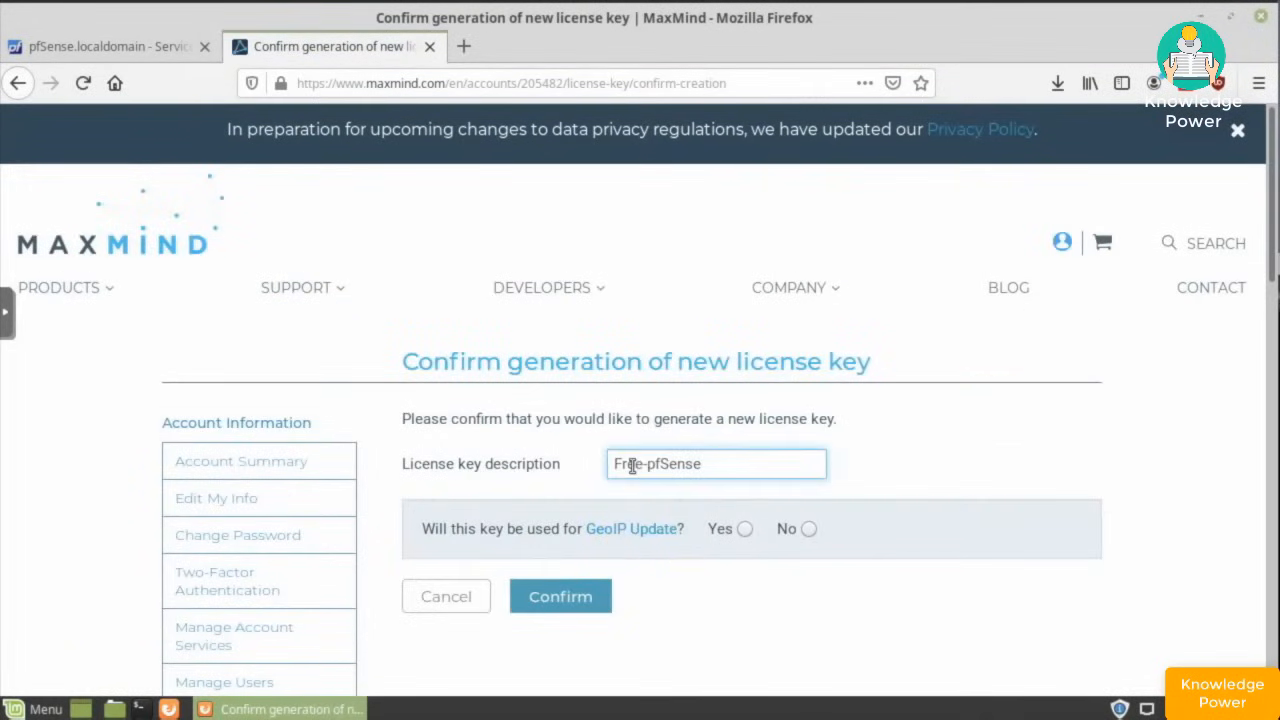
pyautogui.click(741, 537)
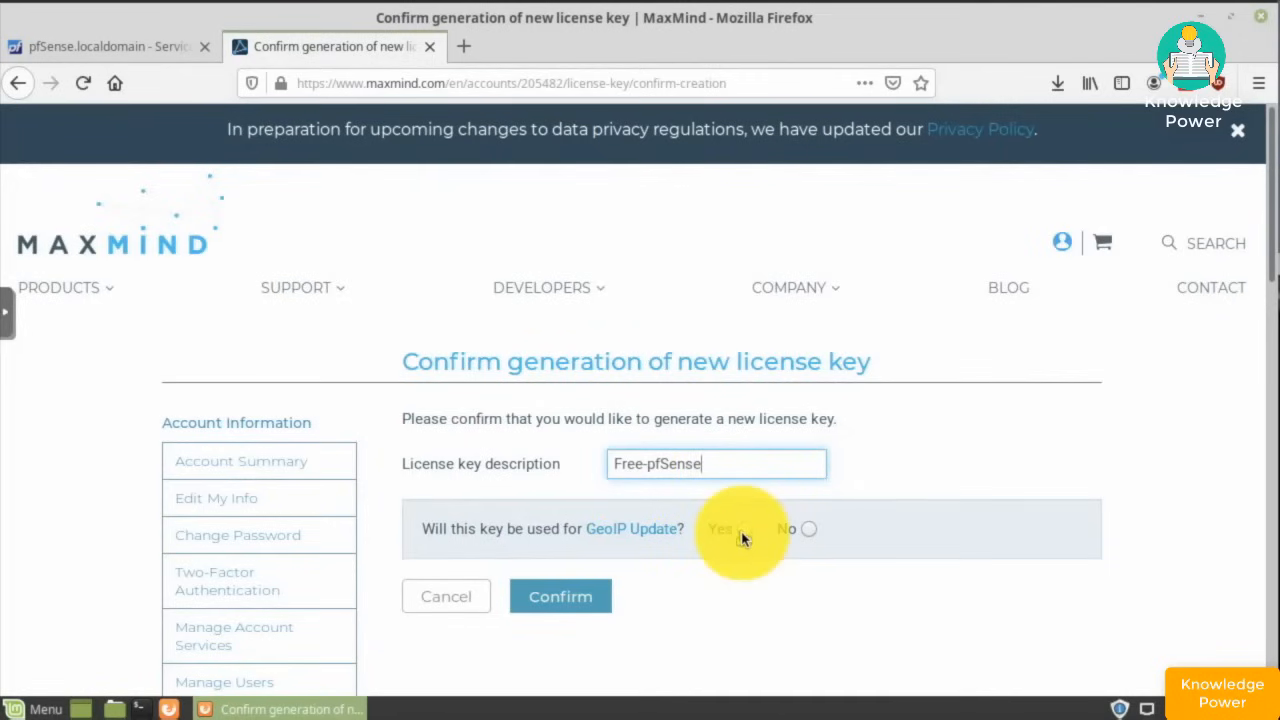
pyautogui.click(742, 532)
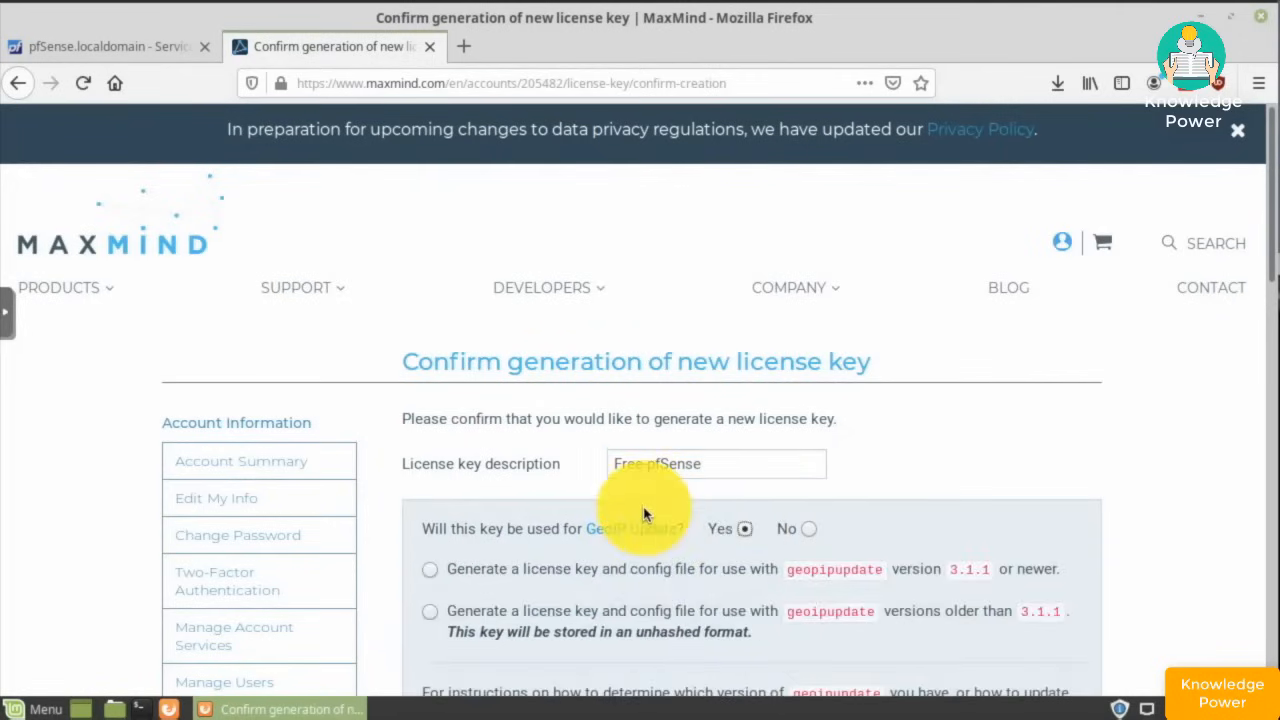
pyautogui.scroll(-3, 644, 514)
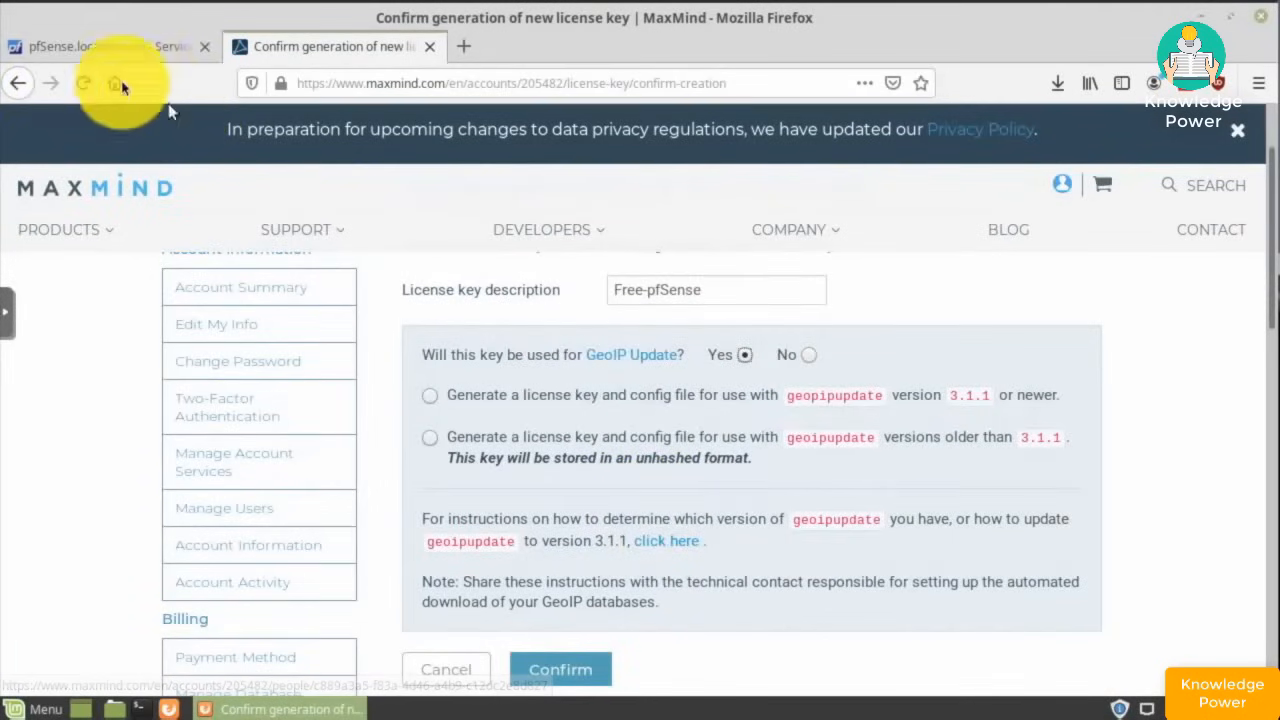
# - Choose the geoipupdate 3.1.1-or-newer key format and confirm creating the Free-pfSense key
pyautogui.click(94, 48)
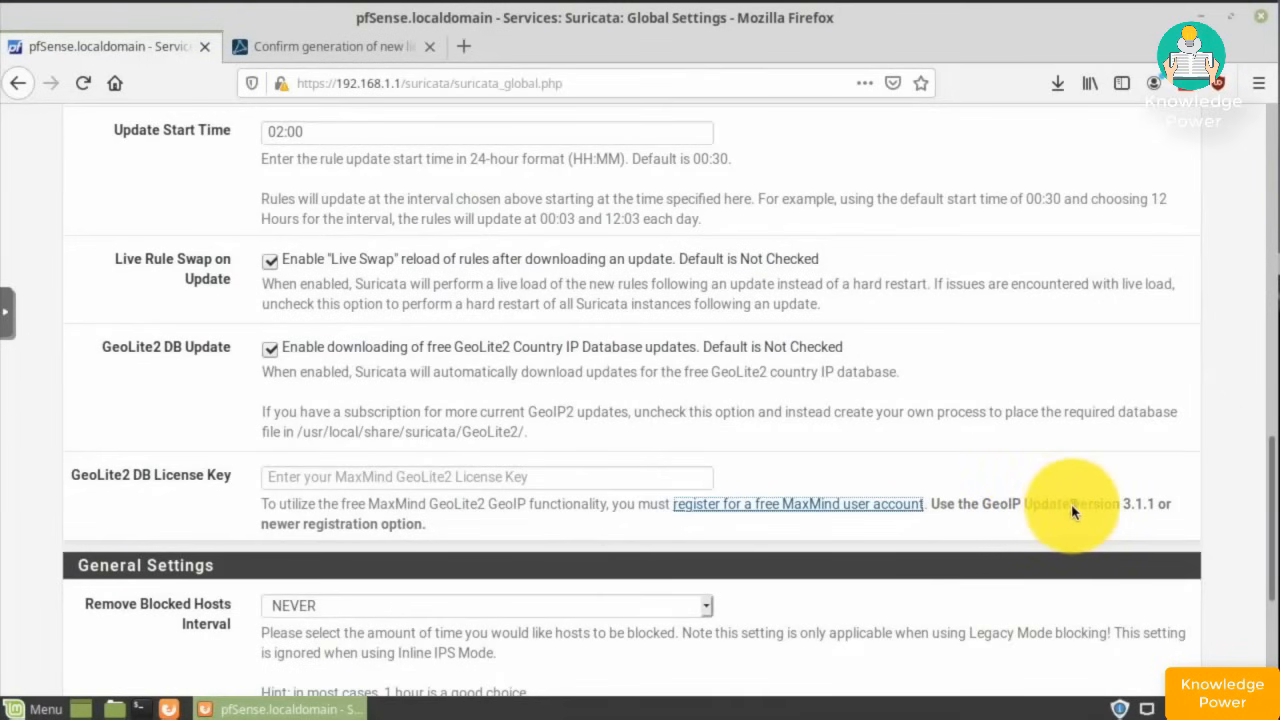
pyautogui.click(314, 48)
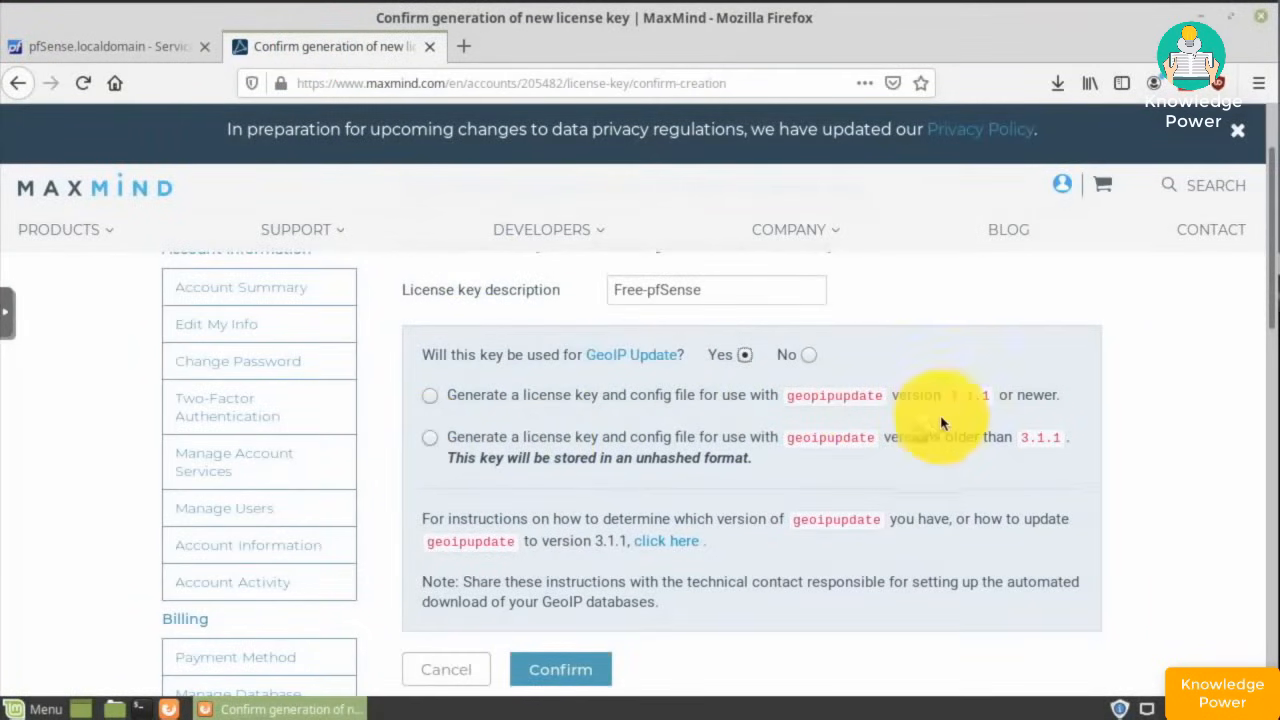
pyautogui.click(432, 397)
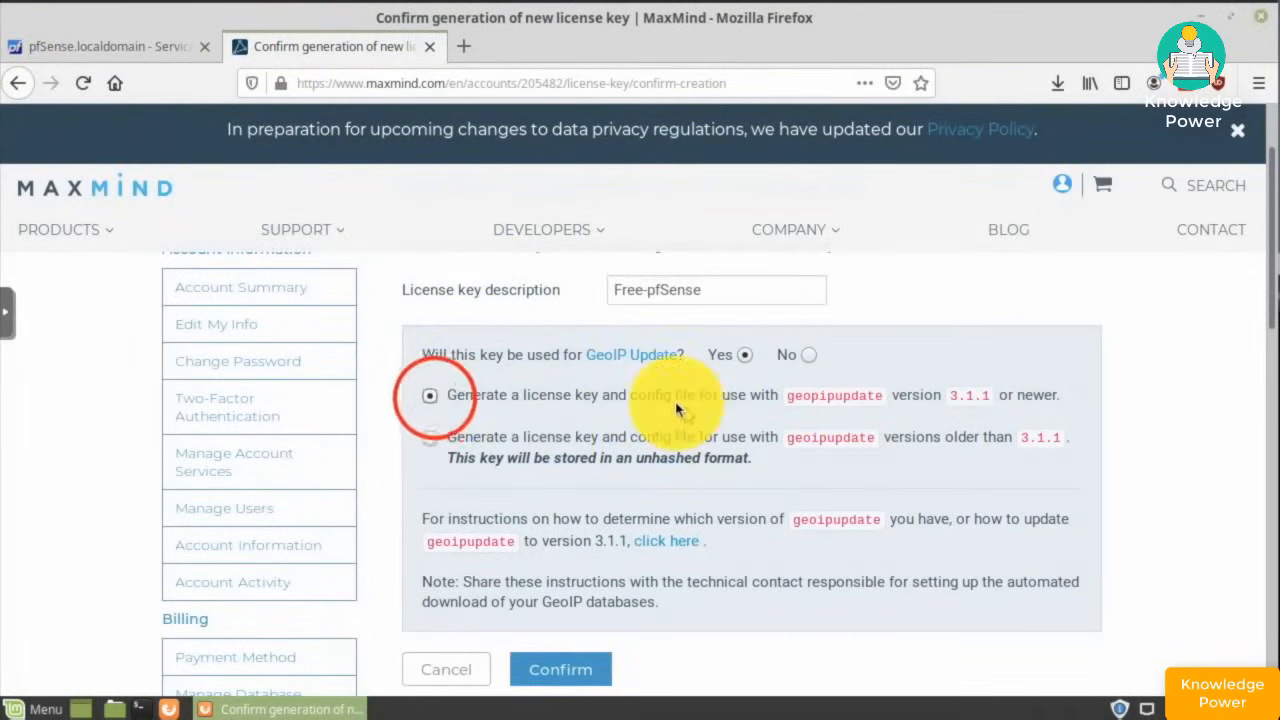
pyautogui.scroll(-3, 675, 405)
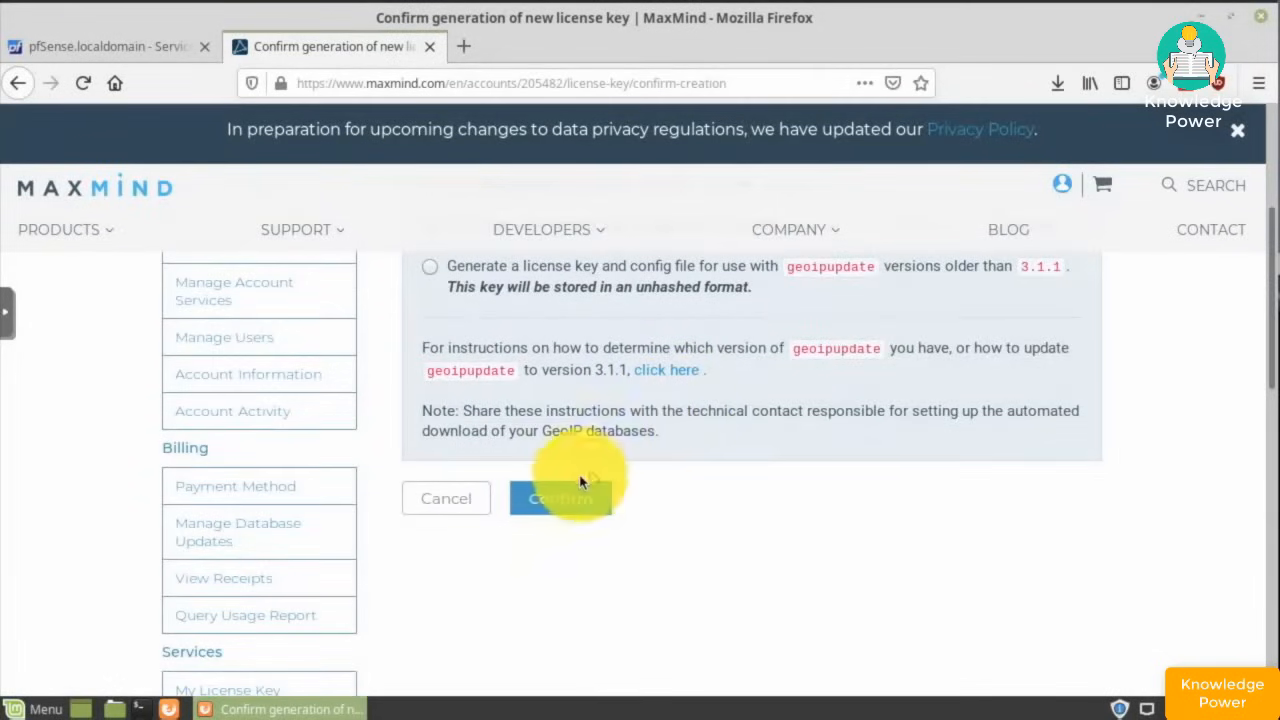
pyautogui.click(573, 502)
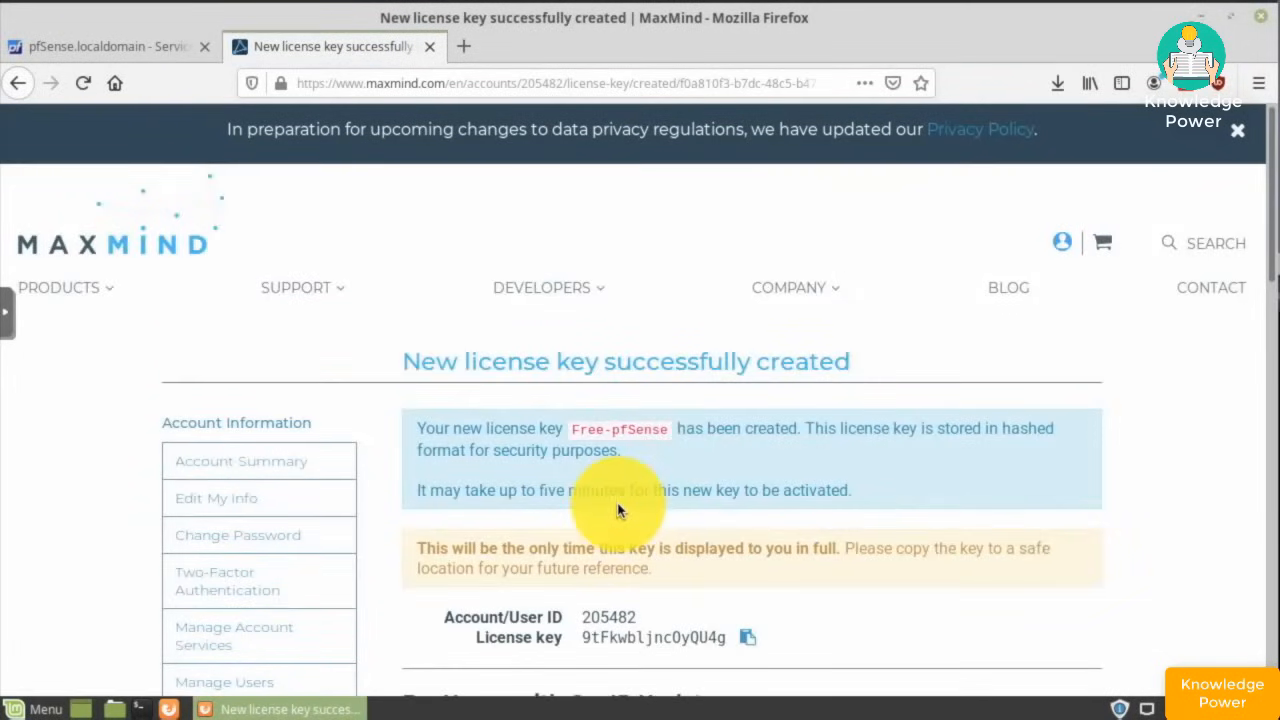
# - Copy the new license key and return to the pfSense Suricata settings
pyautogui.scroll(-4, 617, 510)
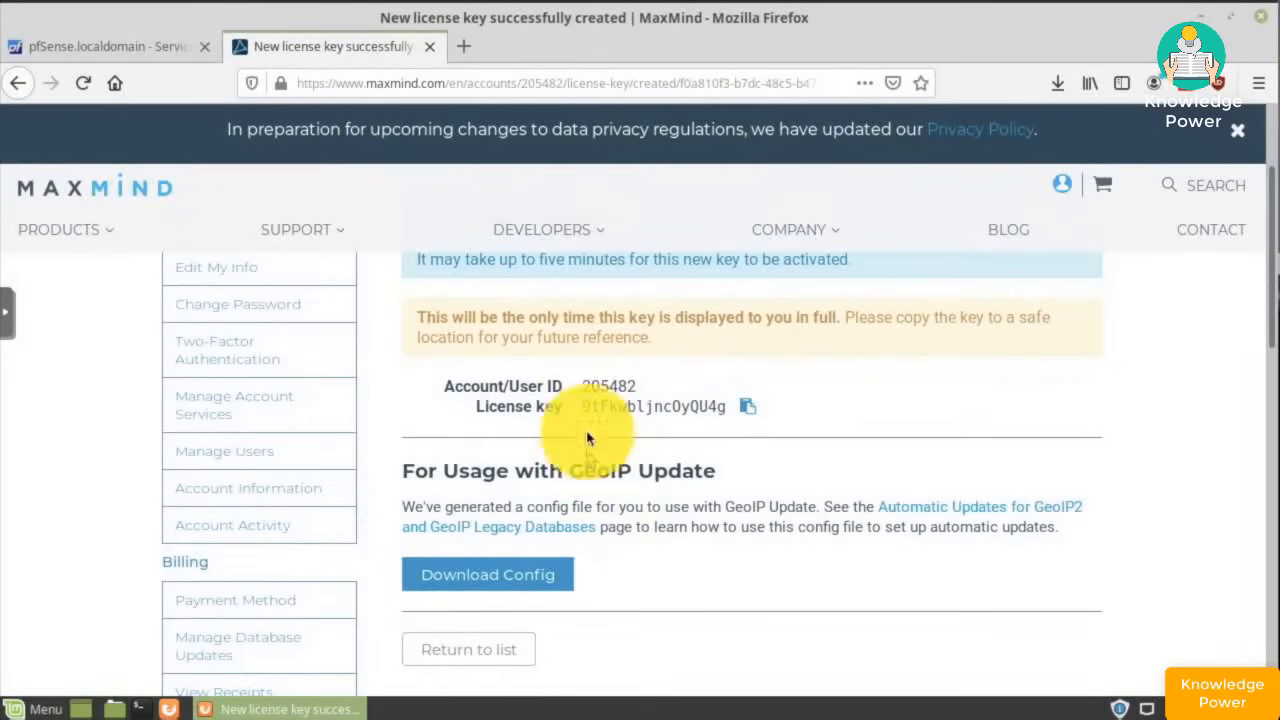
pyautogui.moveTo(582, 406); pyautogui.dragTo(726, 414)
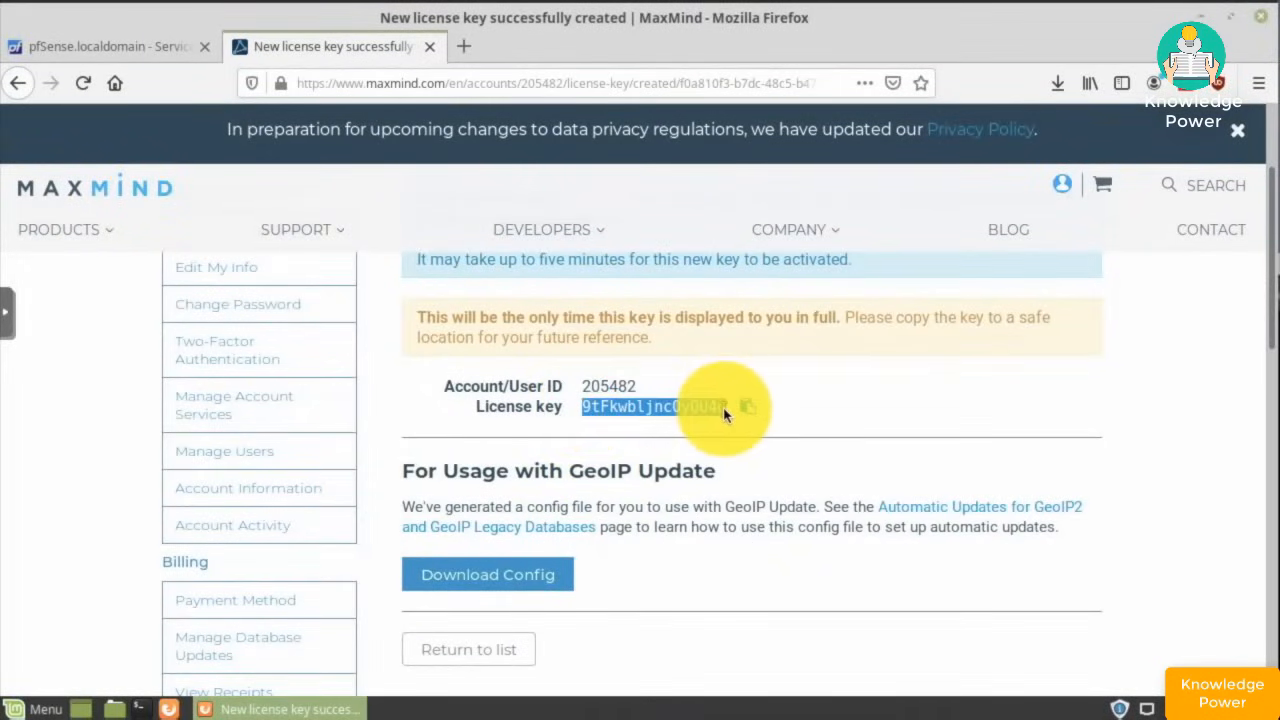
pyautogui.rightClick(690, 412)
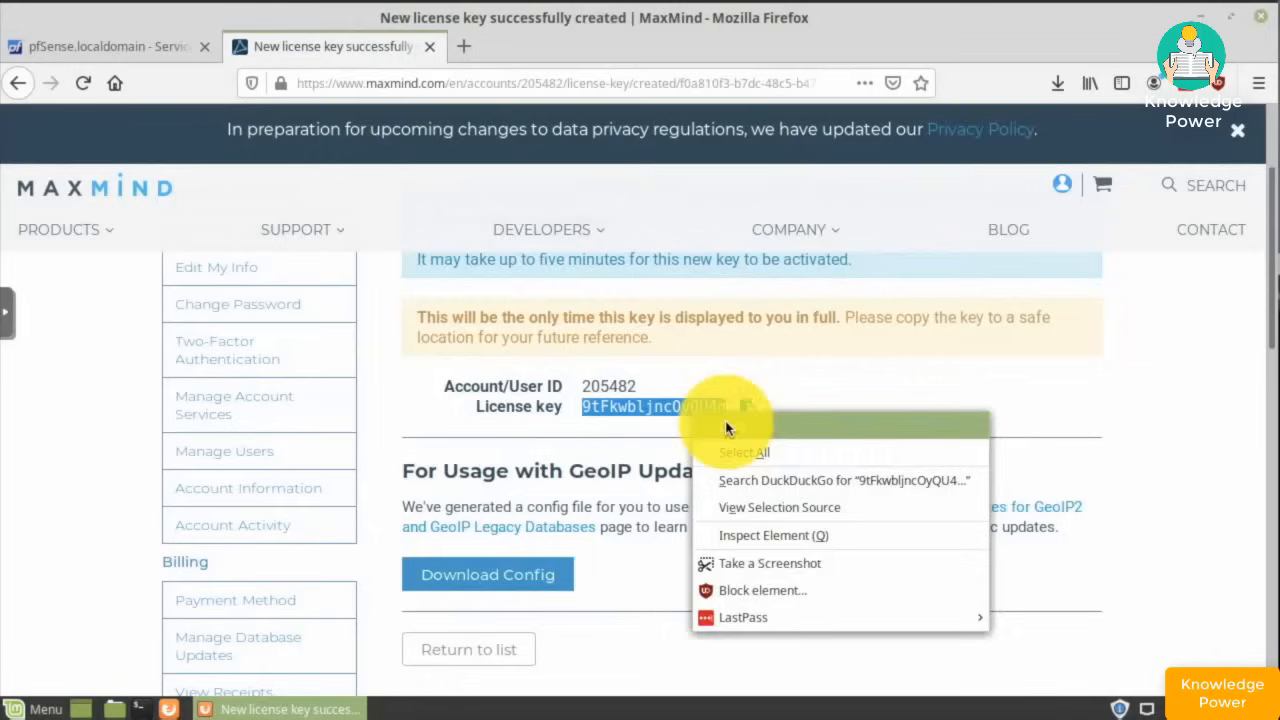
pyautogui.click(728, 424)
pyautogui.click(749, 409)
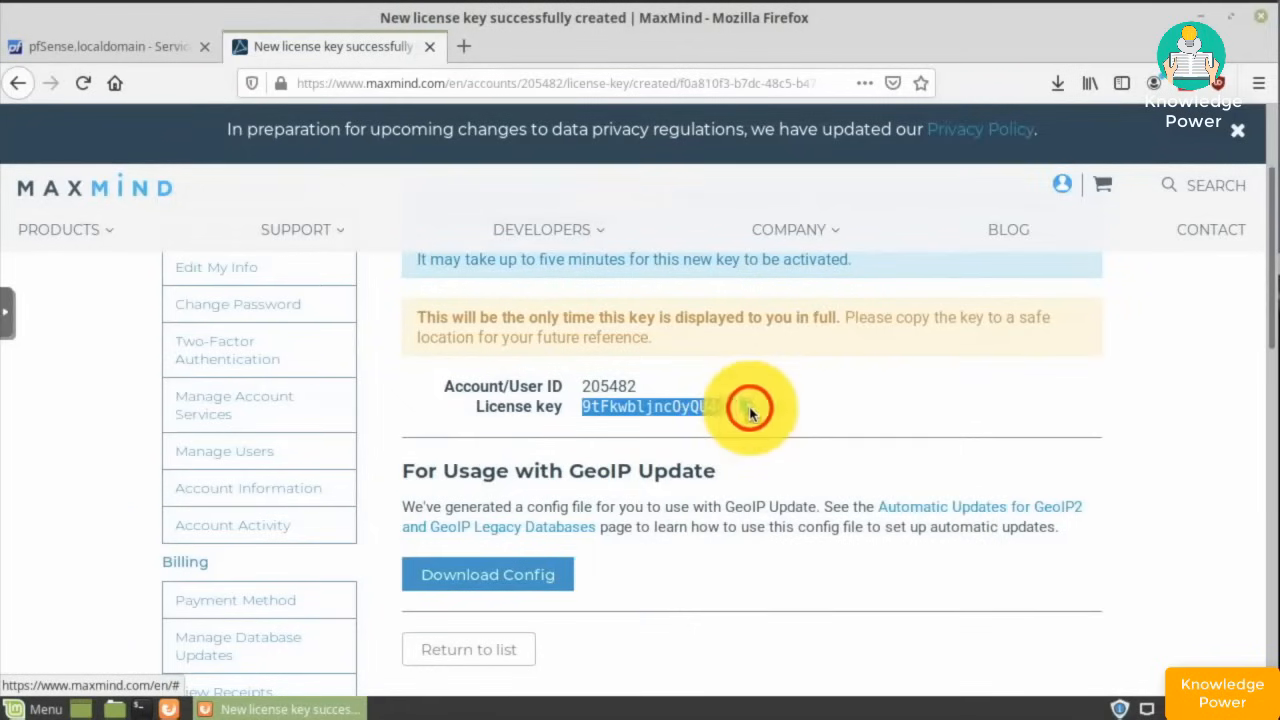
pyautogui.click(97, 46)
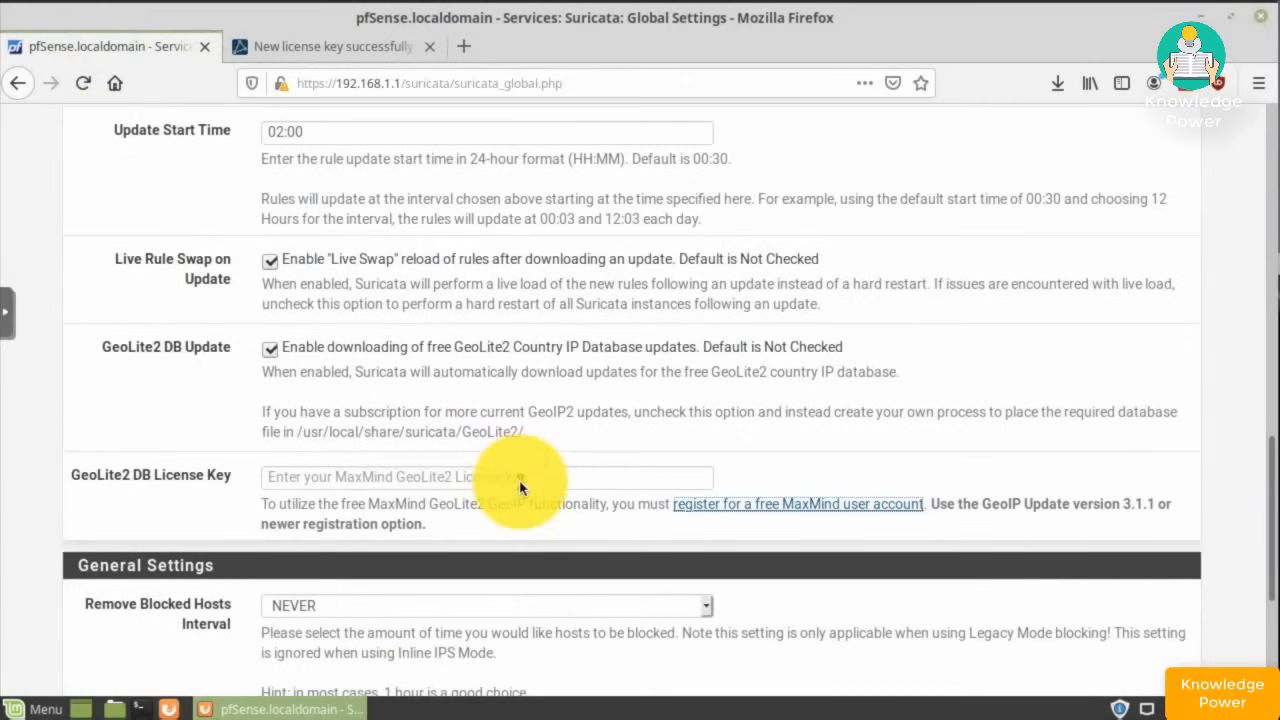
# - Paste the MaxMind license key into the GeoLite2 DB License Key field
pyautogui.click(416, 482)
pyautogui.rightClick(420, 478)
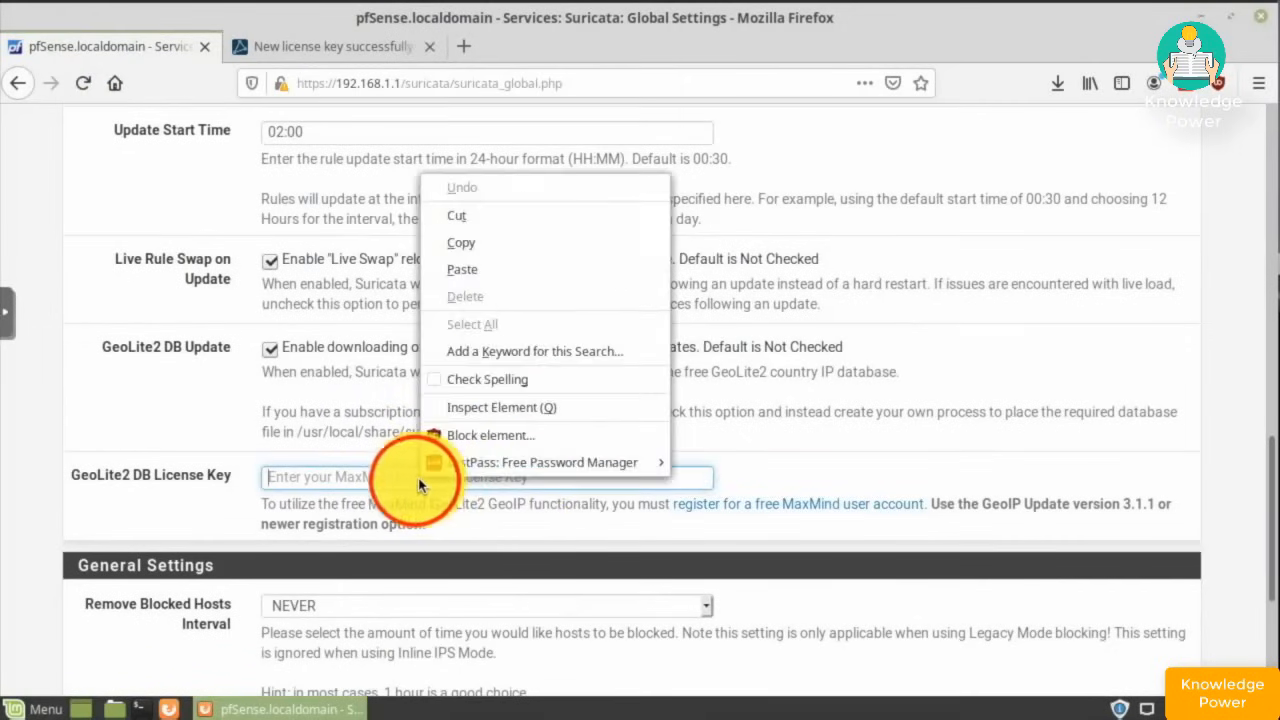
pyautogui.click(465, 269)
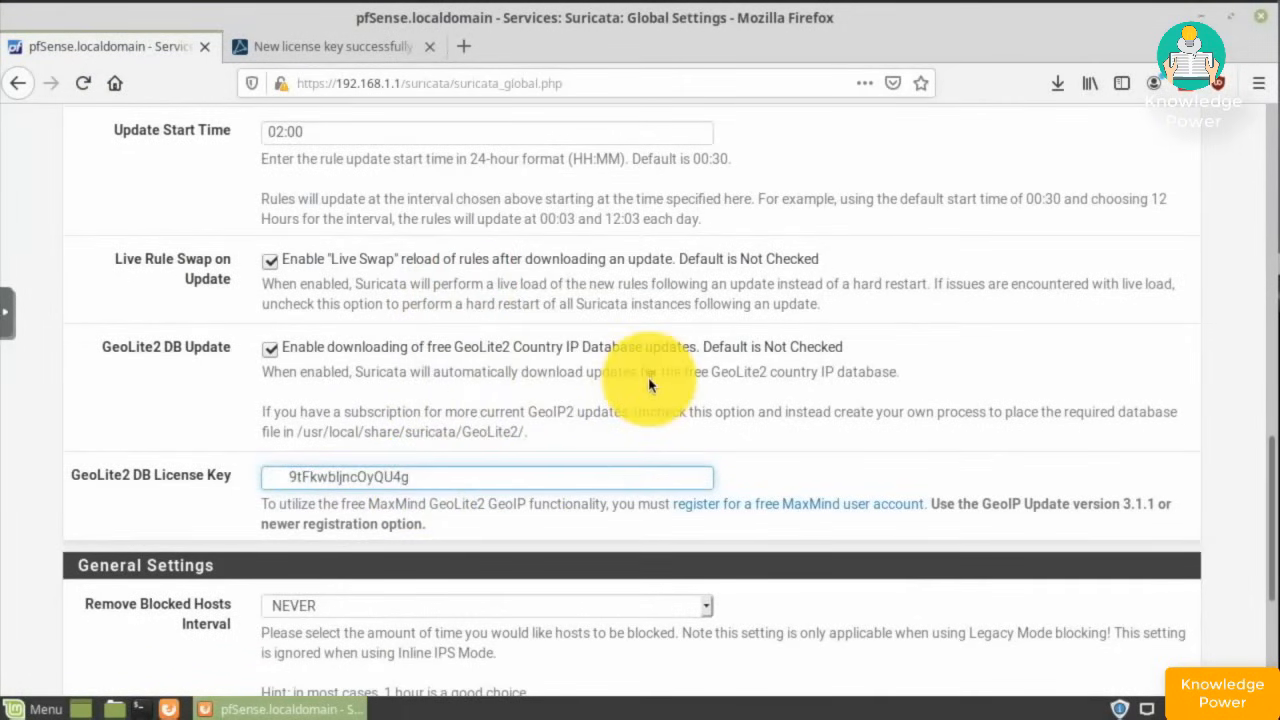
pyautogui.scroll(-3, 648, 385)
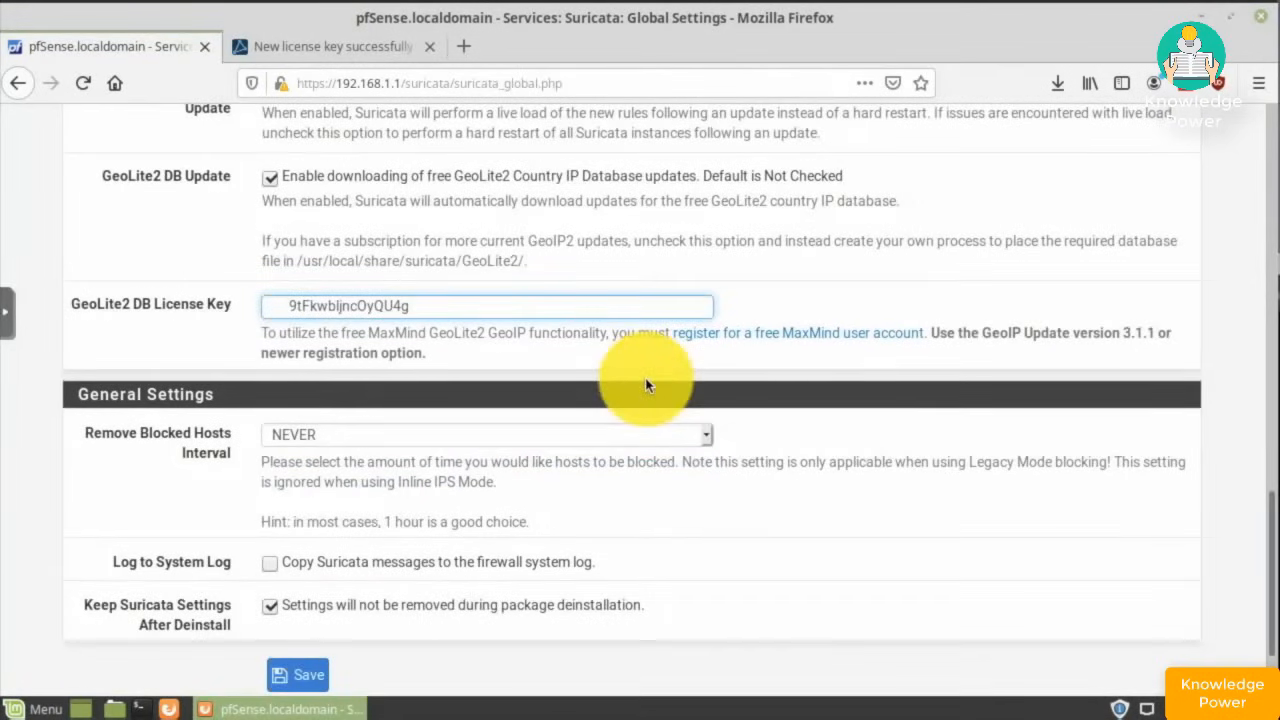
pyautogui.scroll(-1, 645, 385)
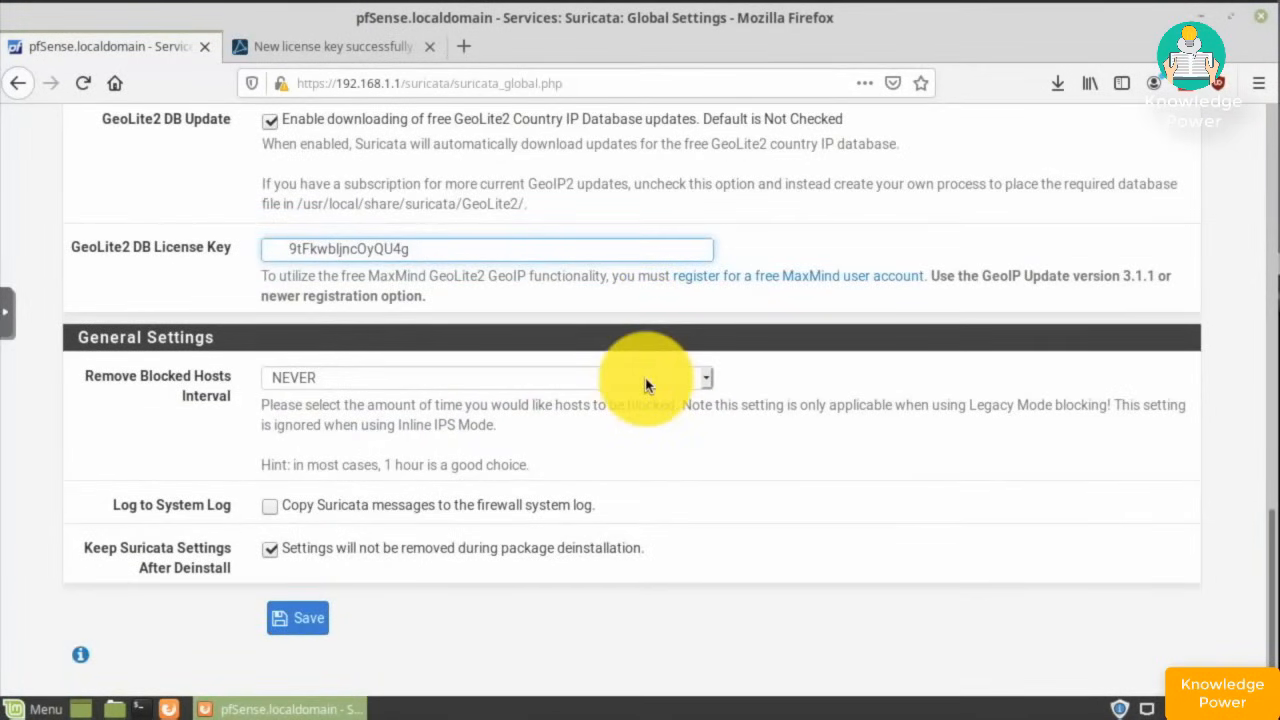
# - Set Remove Blocked Hosts Interval to 1 HOUR
pyautogui.click(700, 377)
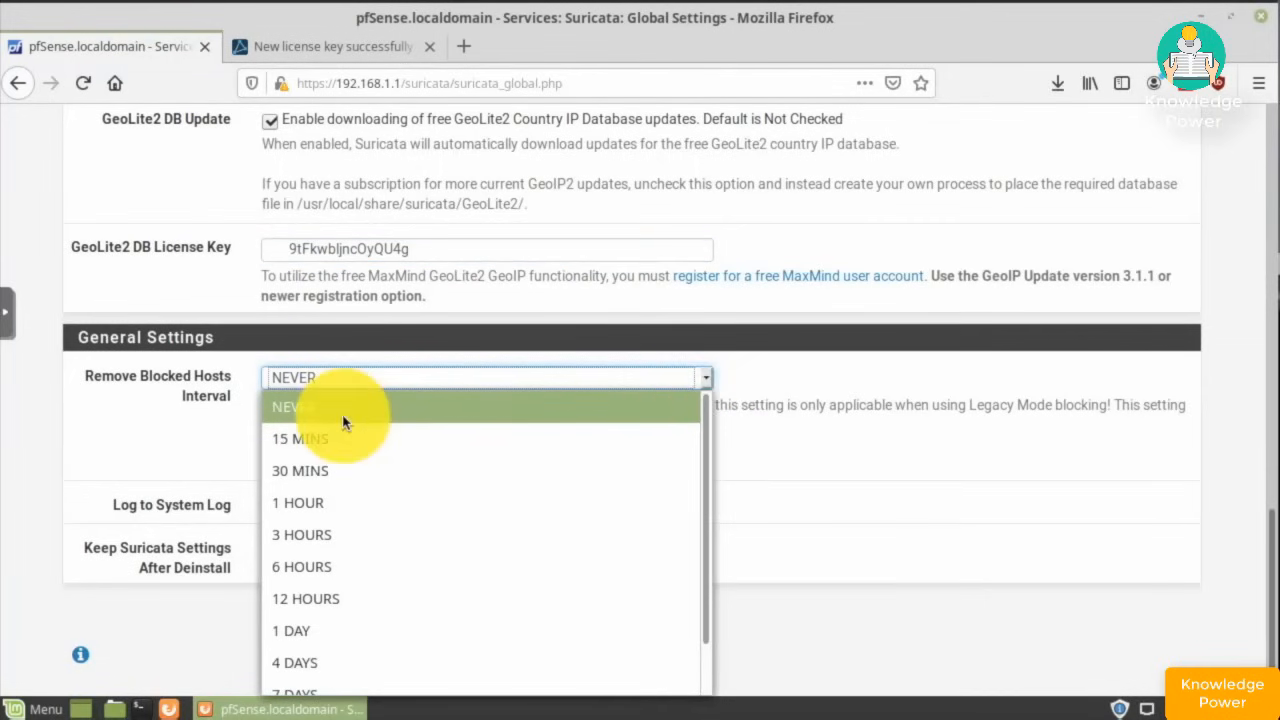
pyautogui.click(314, 513)
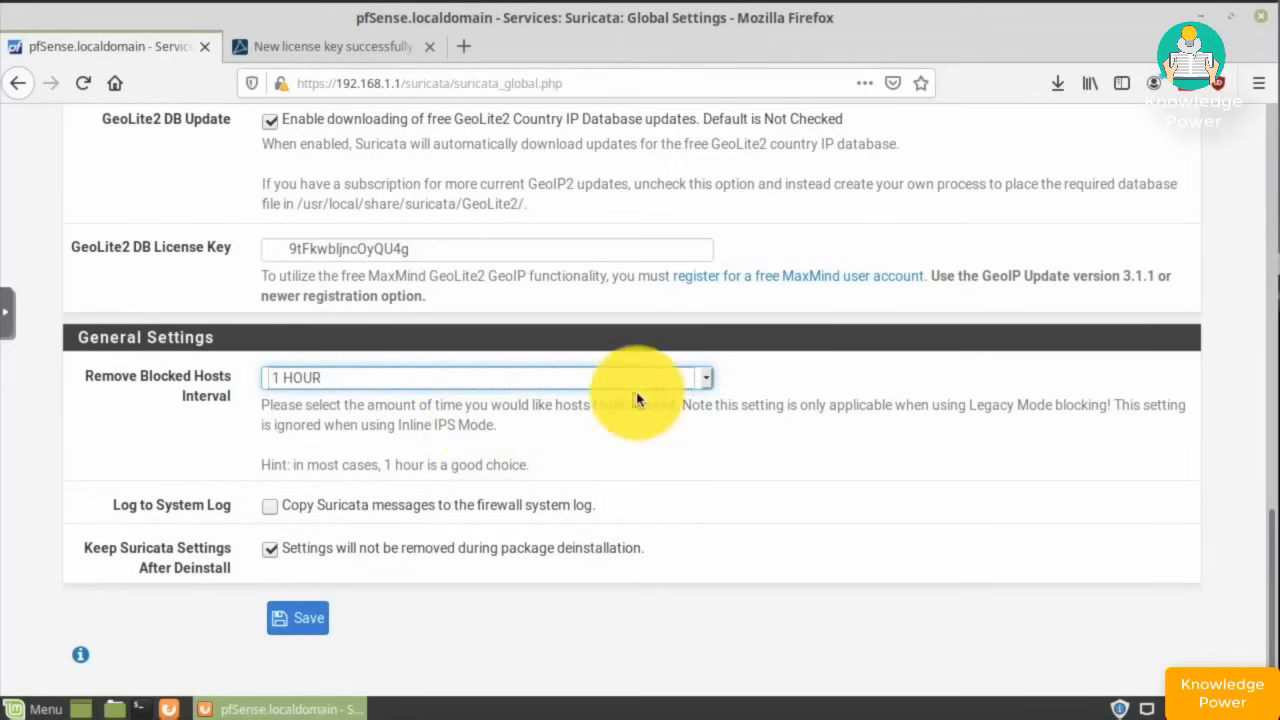
pyautogui.click(705, 380)
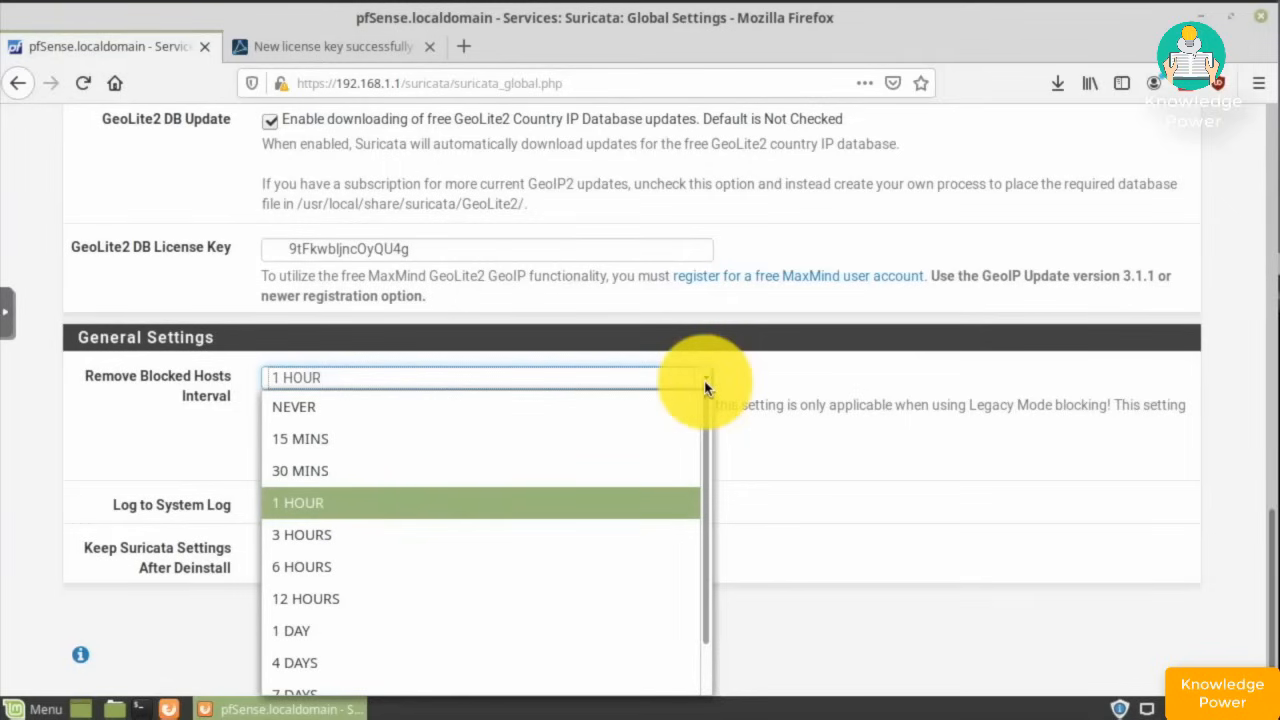
pyautogui.moveTo(704, 422); pyautogui.dragTo(682, 400)
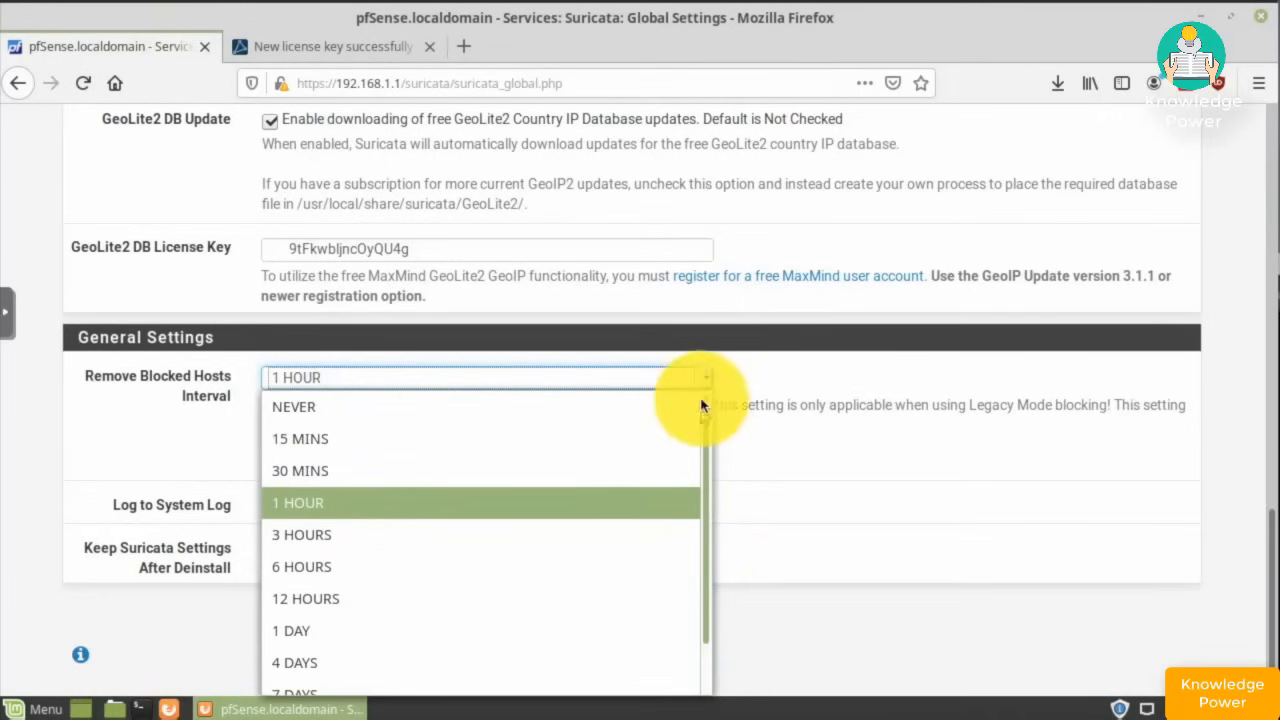
pyautogui.click(286, 502)
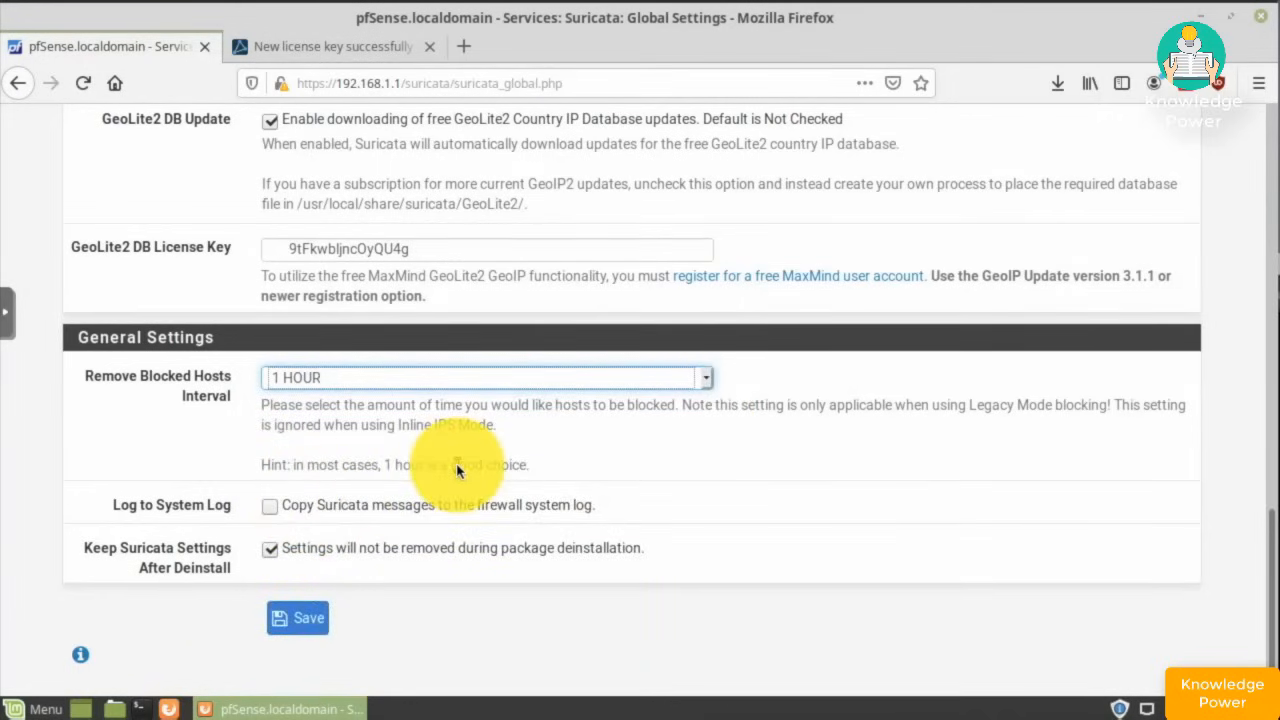
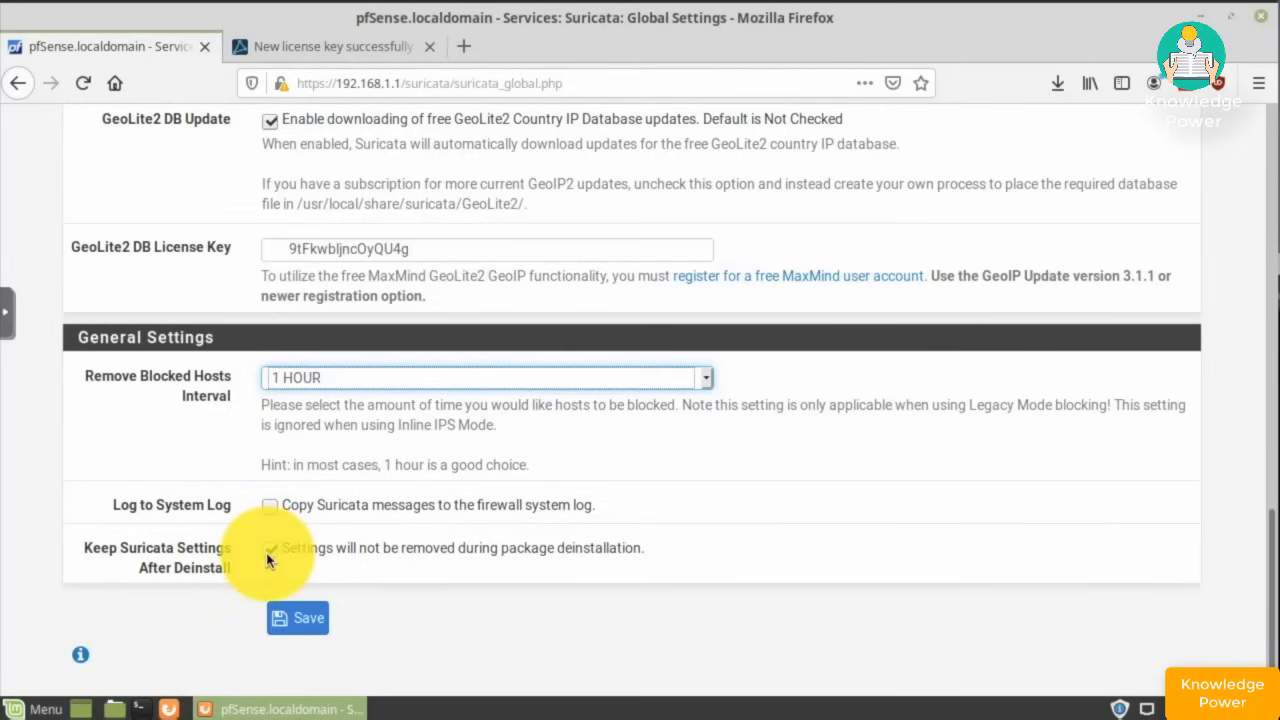
# - Save the Suricata global settings, including GeoLite2 updates and the 1 HOUR block interval
pyautogui.click(292, 620)
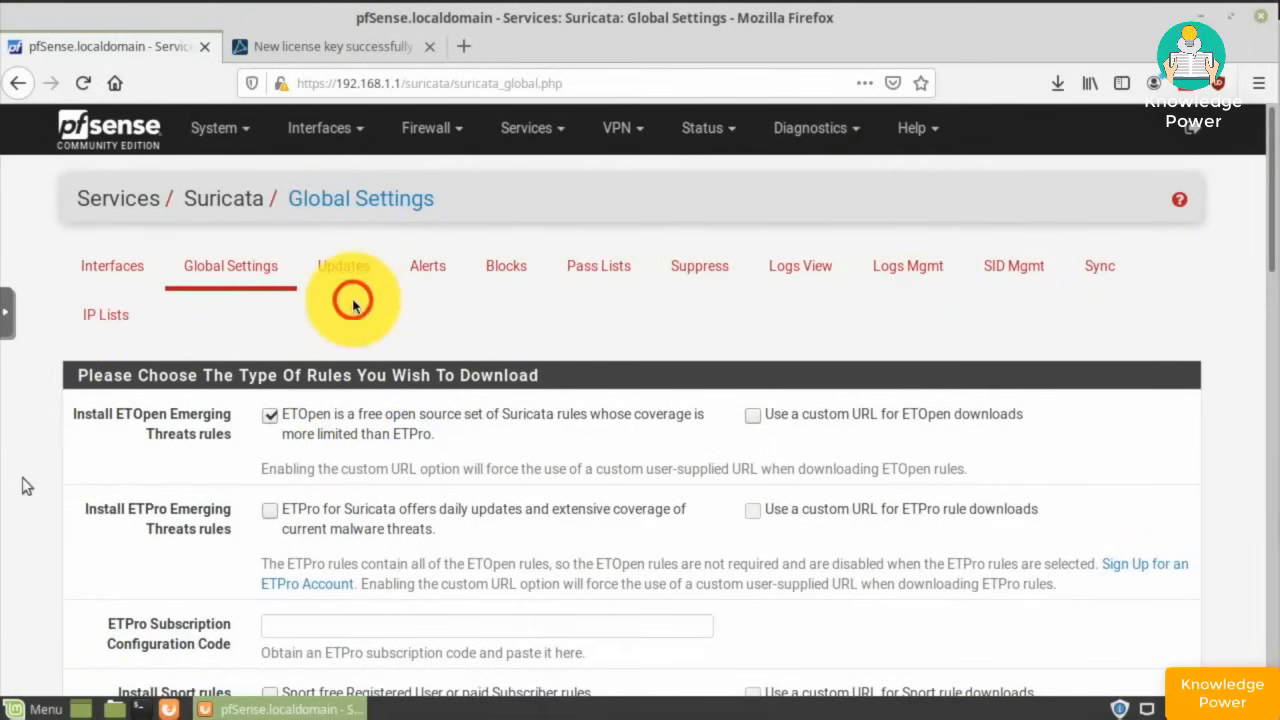
# - Update Suricata to download the latest ETOpen and GPLv2 Community rule sets
pyautogui.click(340, 272)
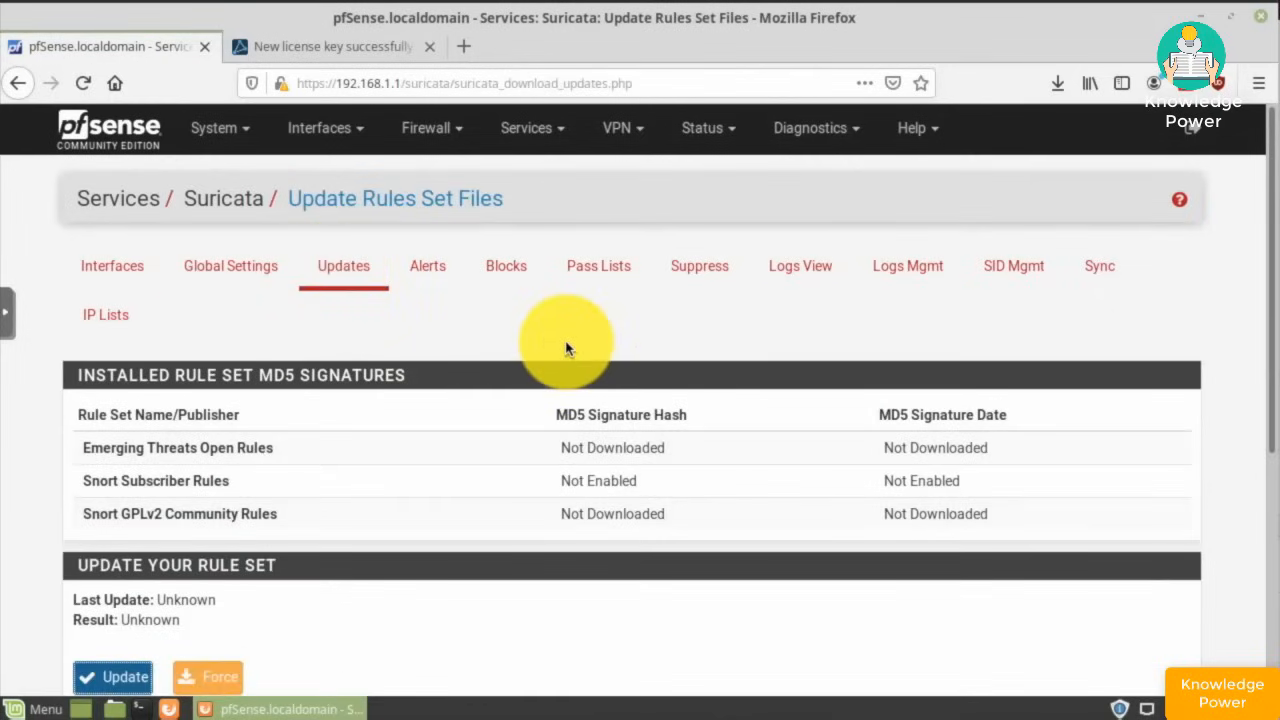
pyautogui.scroll(-3, 566, 350)
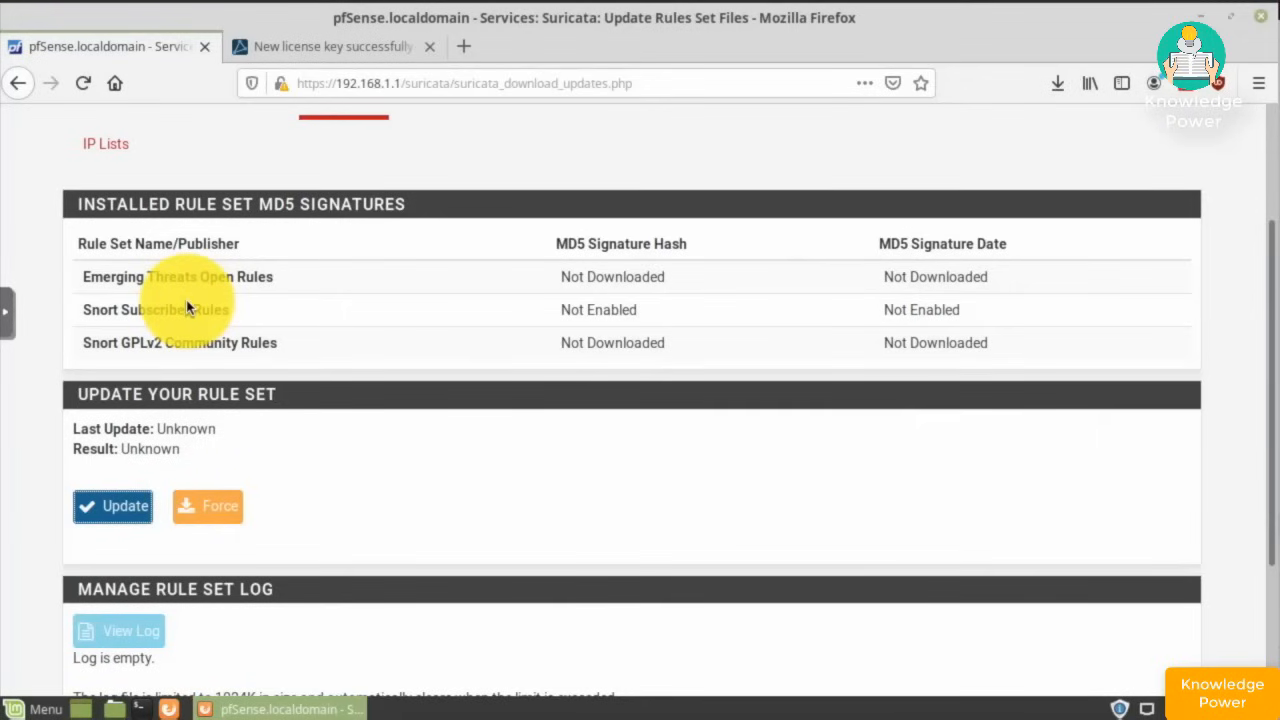
pyautogui.scroll(-2, 442, 462)
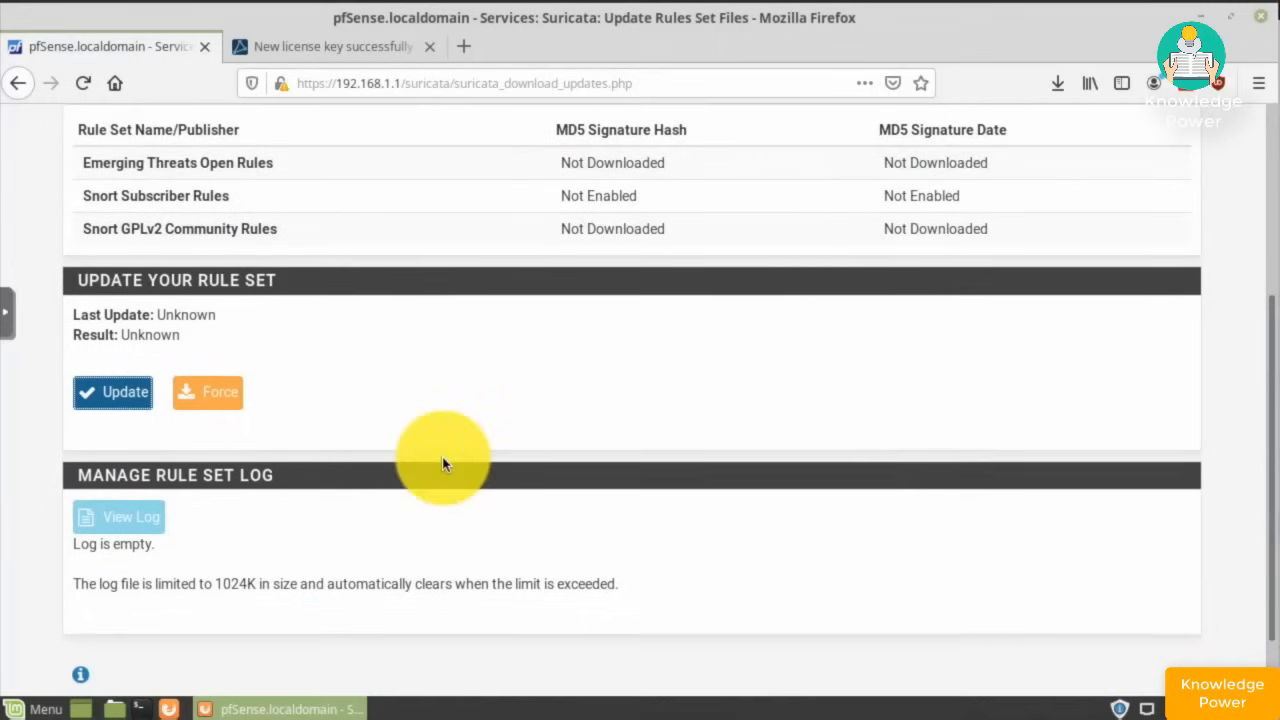
pyautogui.click(105, 395)
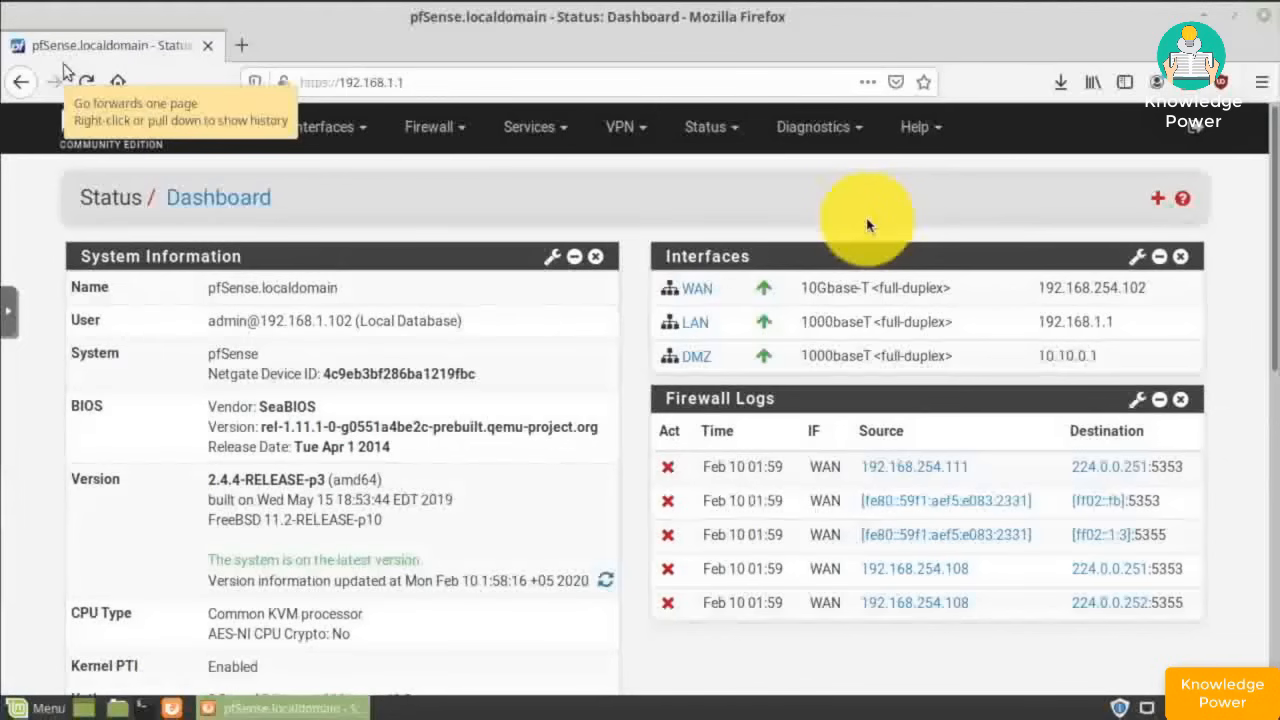
# - Add a new Suricata interface configuration for WAN from Services > Suricata
pyautogui.click(531, 135)
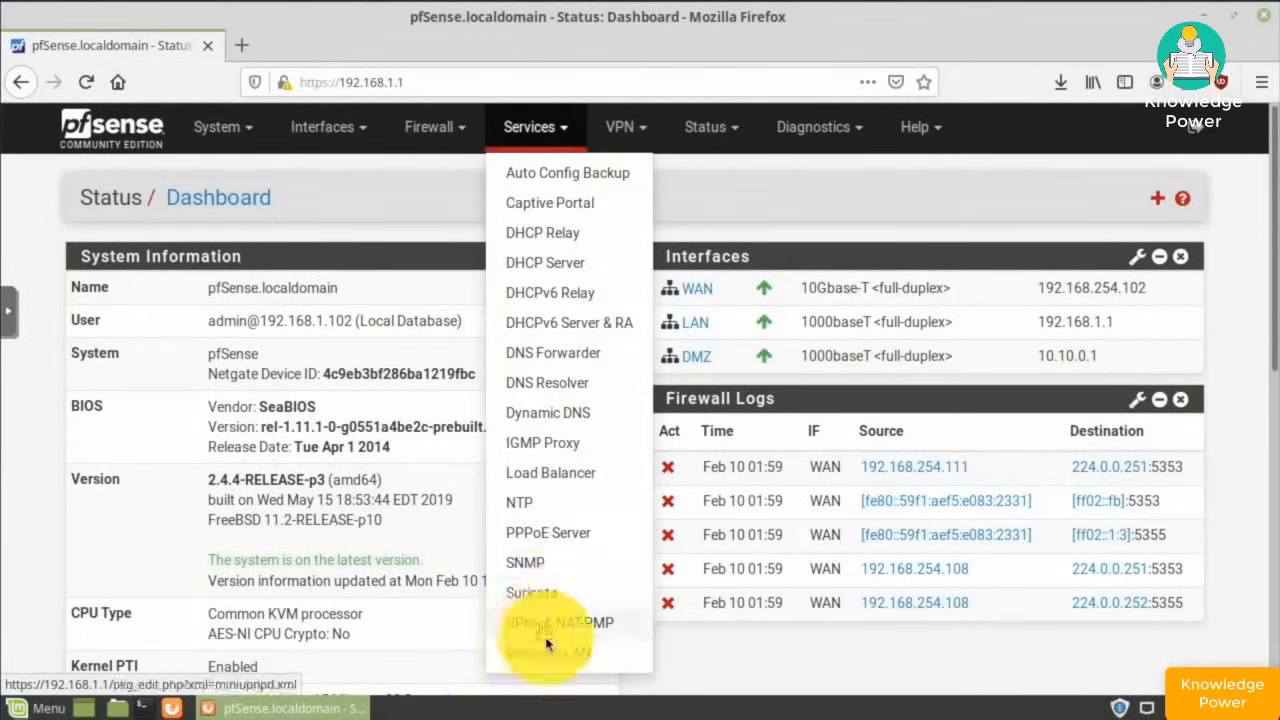
pyautogui.click(536, 605)
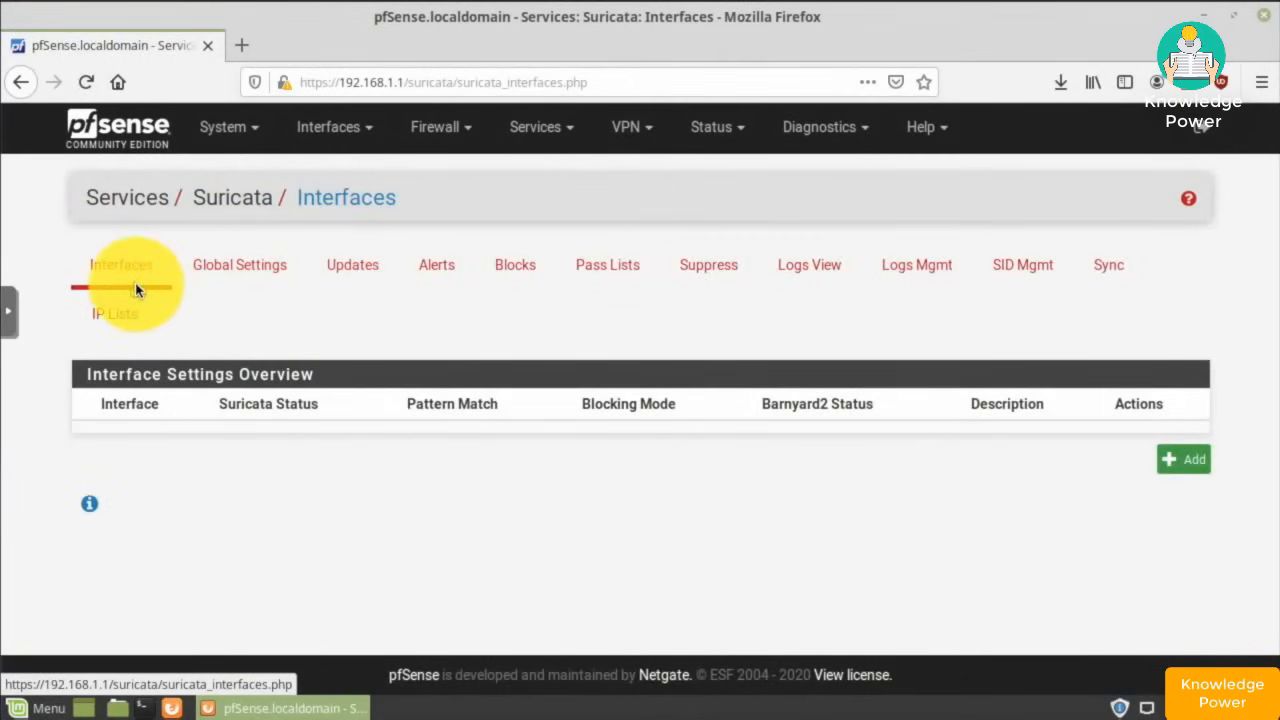
pyautogui.click(1178, 462)
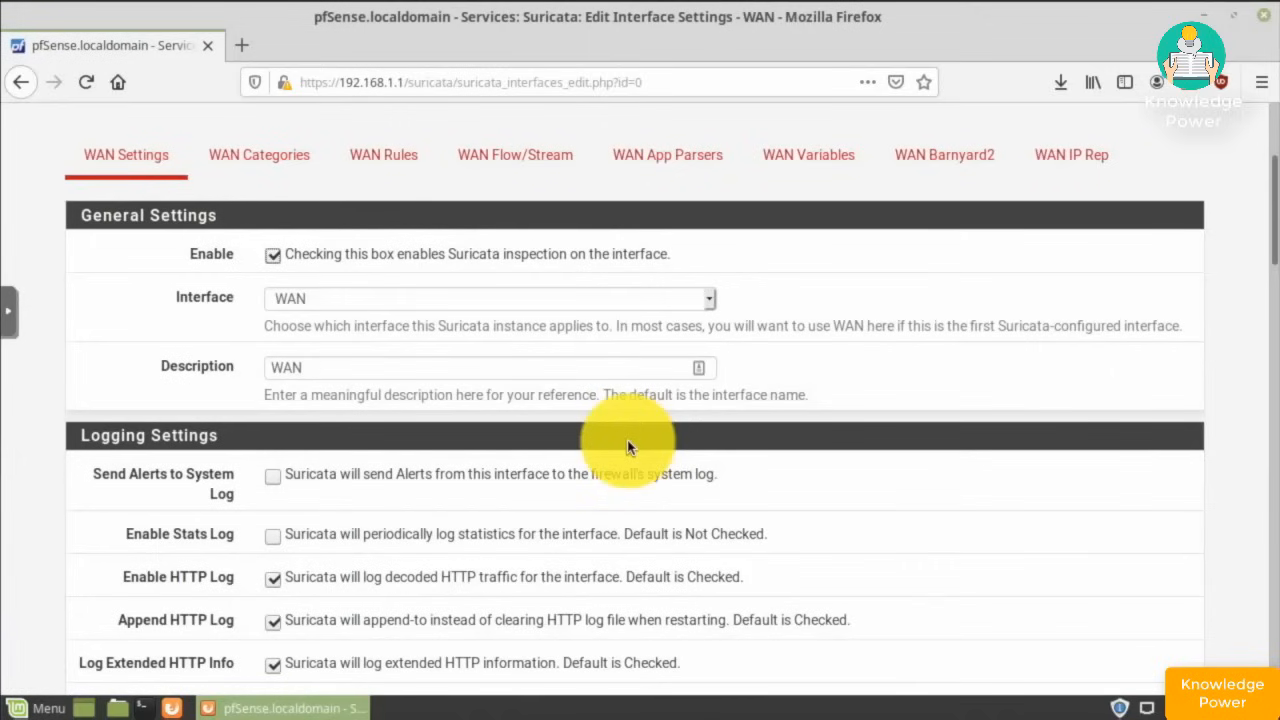
pyautogui.scroll(-1, 628, 442)
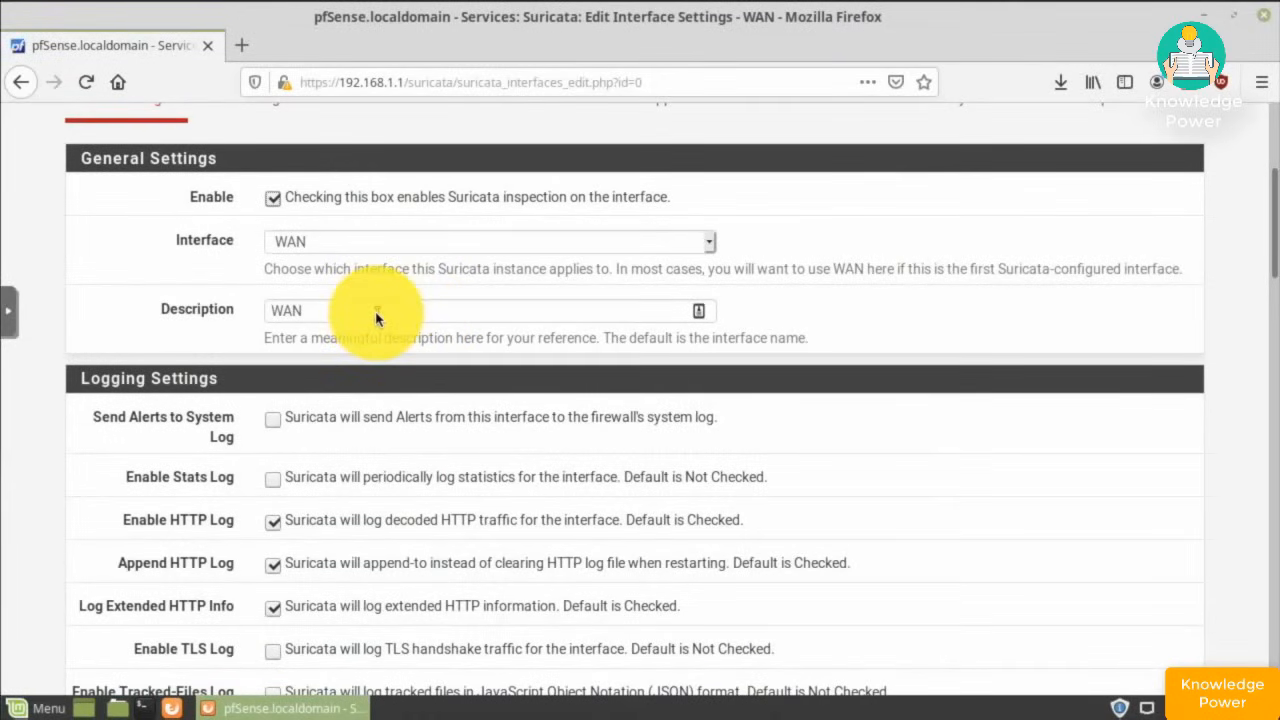
pyautogui.scroll(-3, 360, 312)
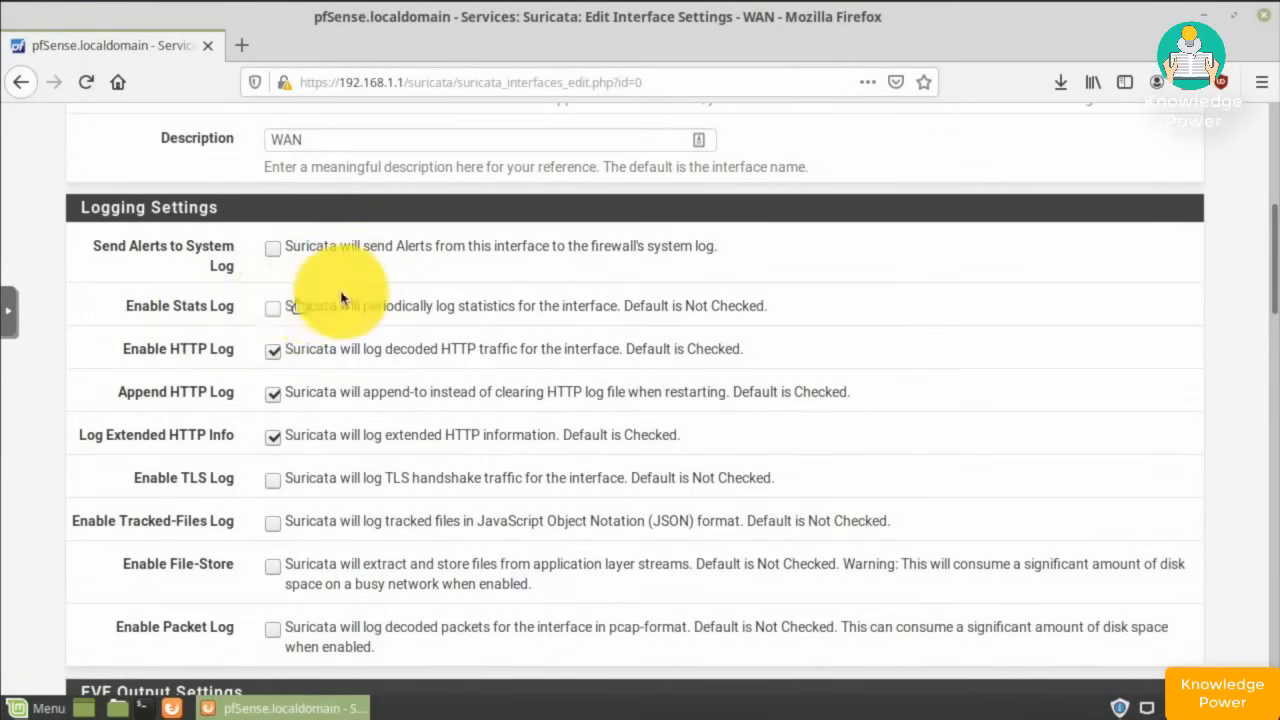
pyautogui.scroll(-1, 343, 297)
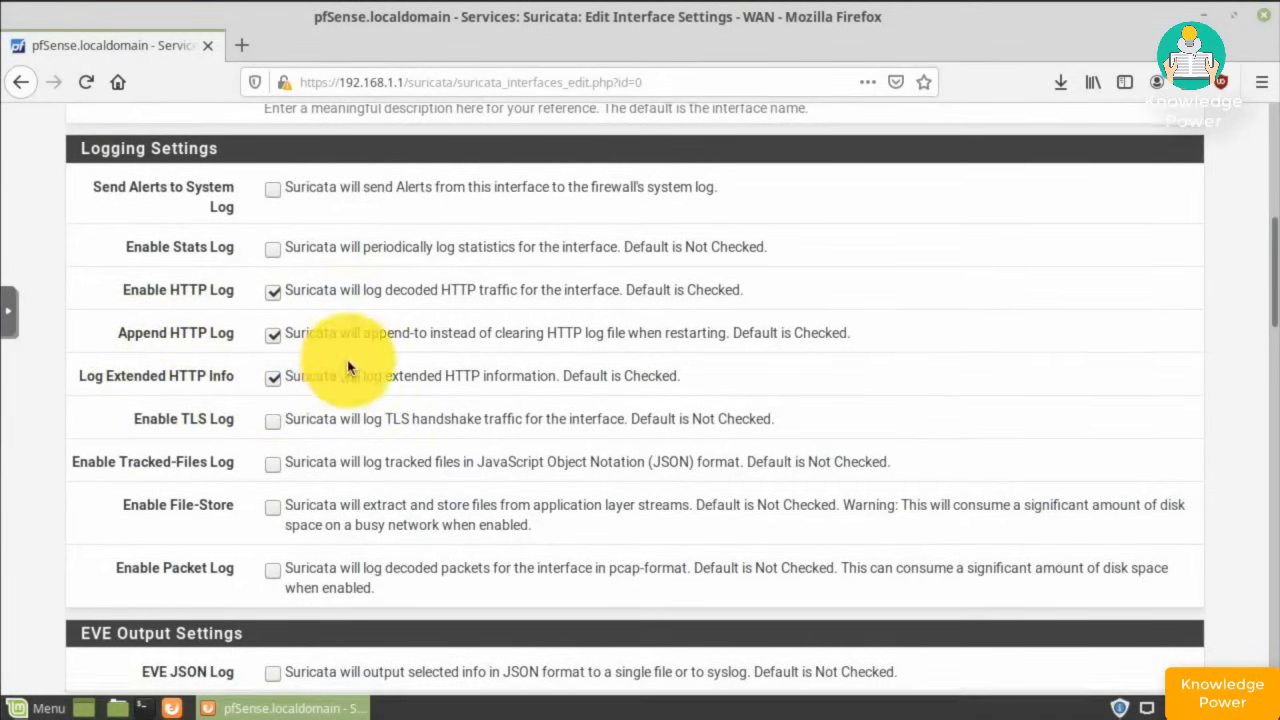
pyautogui.scroll(-4, 348, 368)
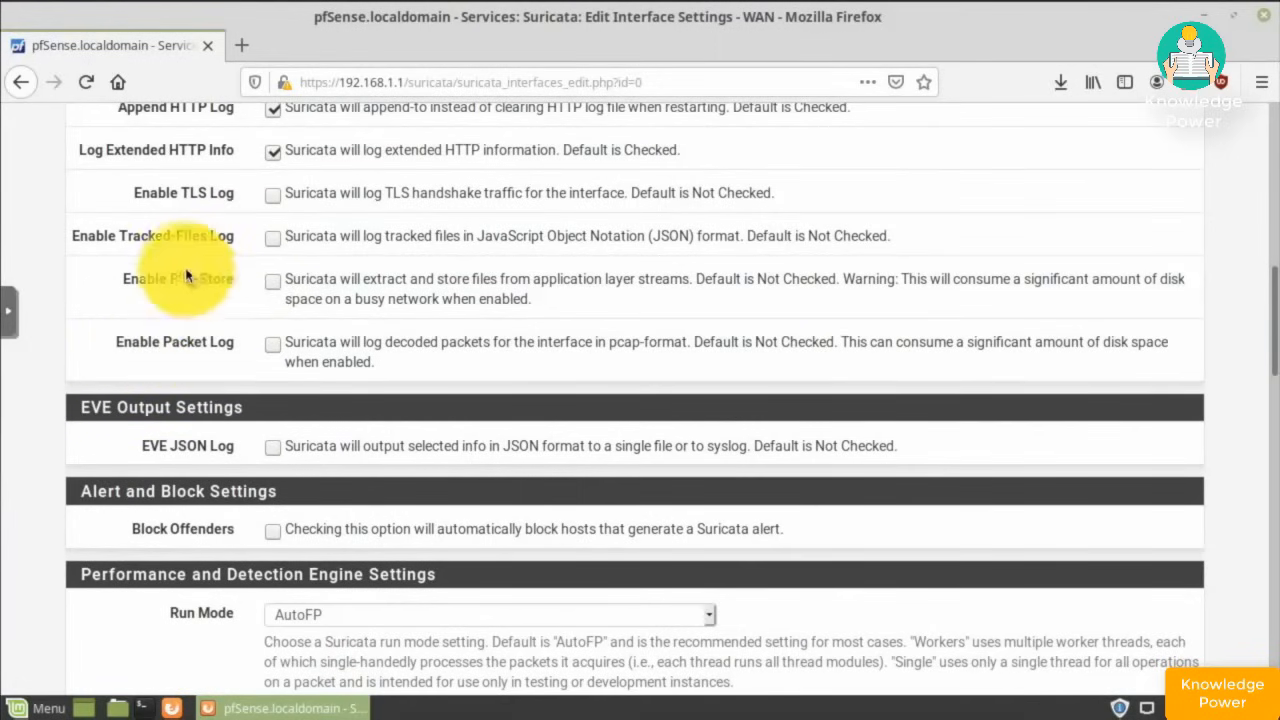
pyautogui.scroll(-3, 181, 272)
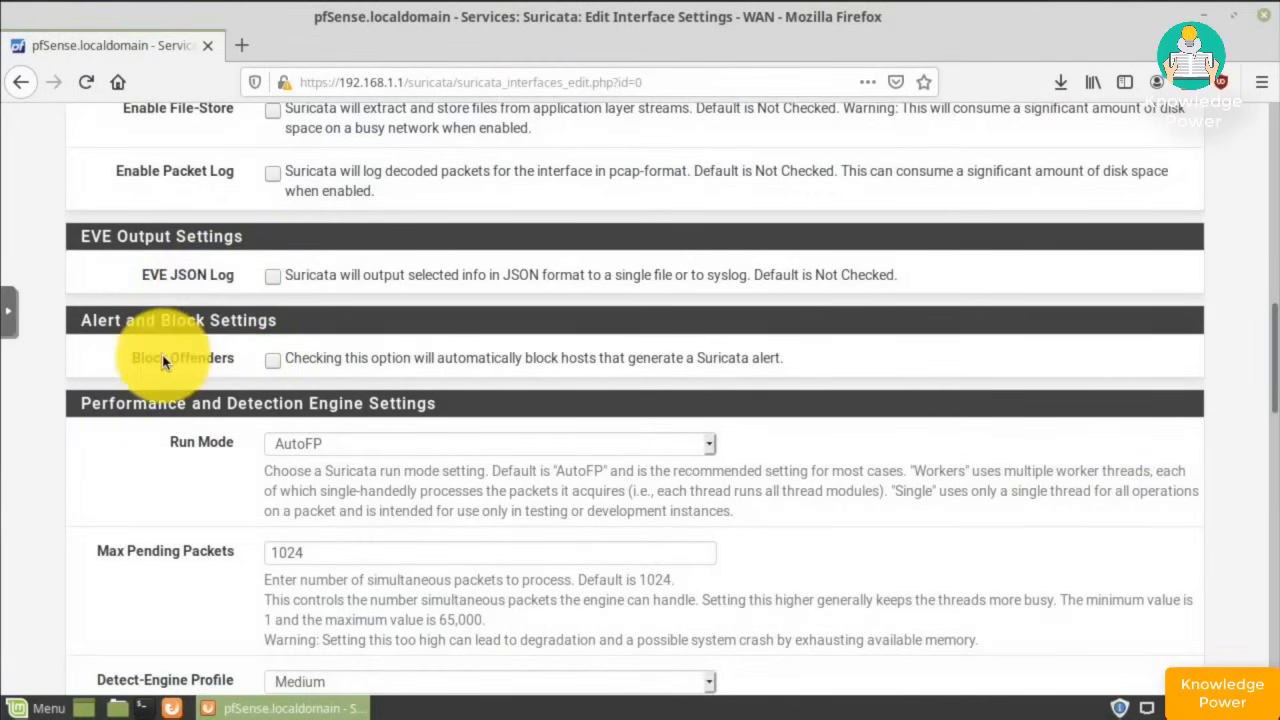
# - Enable Block Offenders on WAN in Legacy Mode, blocking only the SRC IP
pyautogui.click(272, 360)
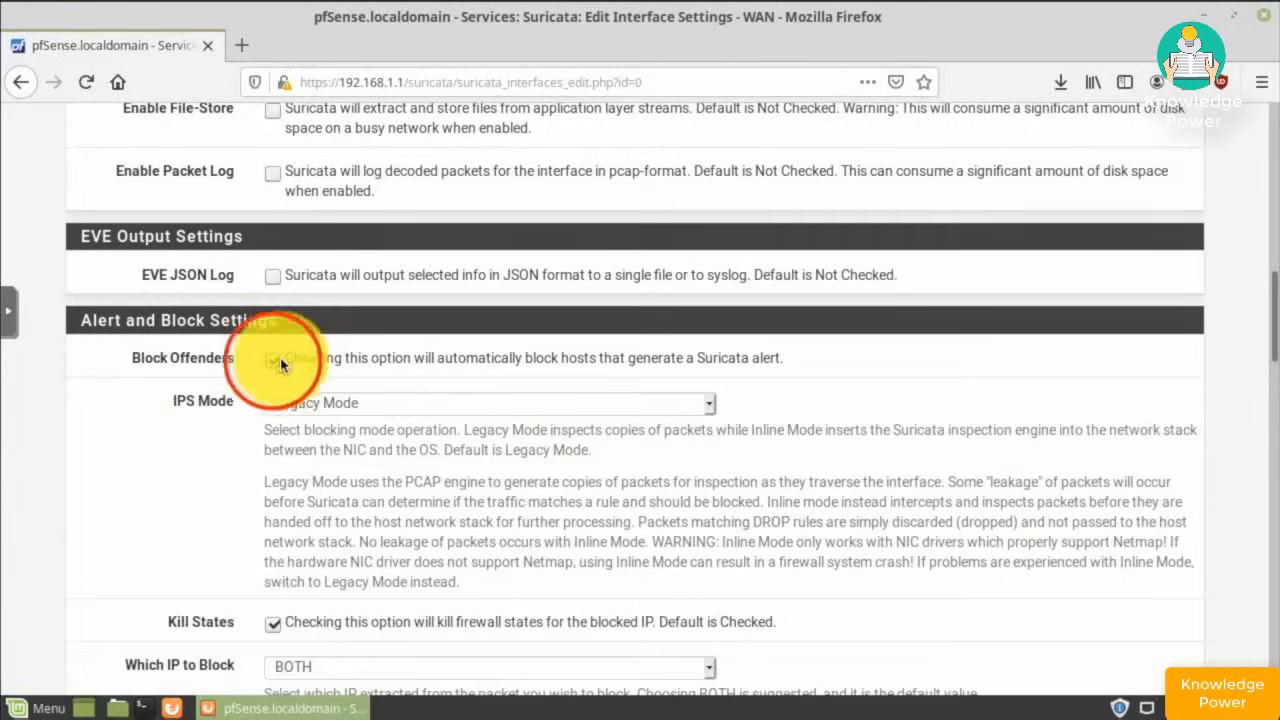
pyautogui.scroll(-4, 278, 365)
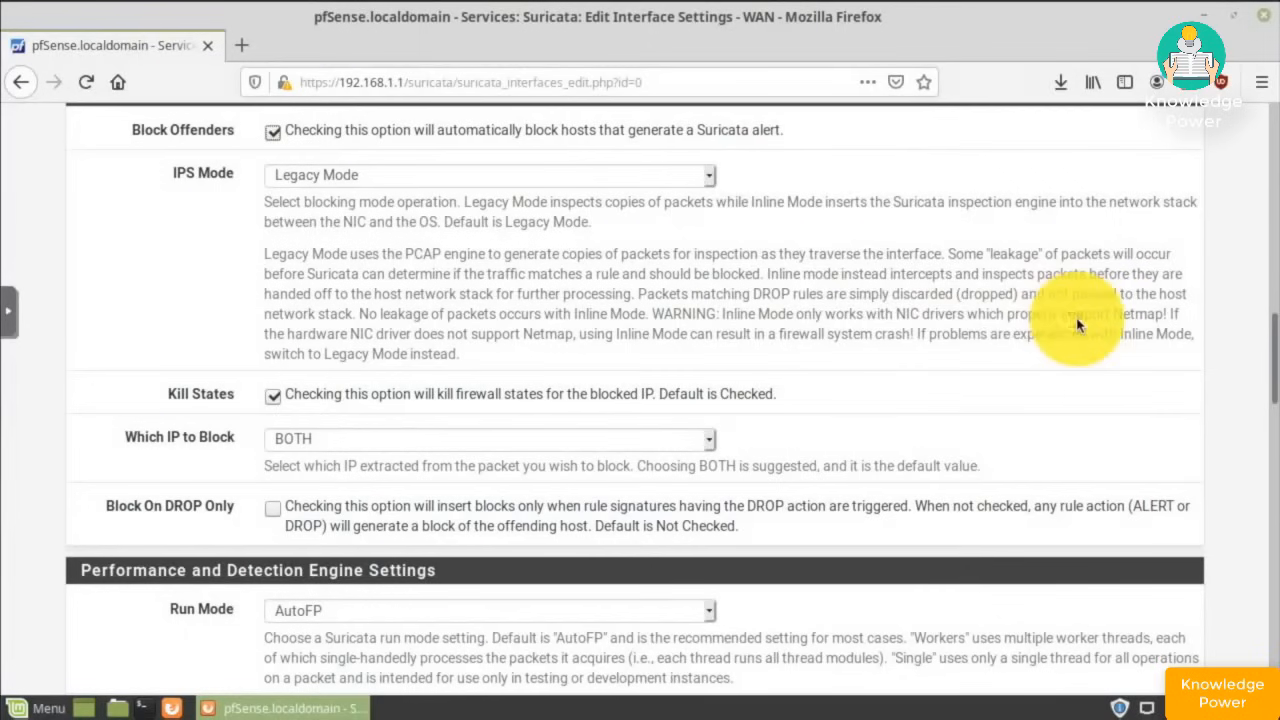
pyautogui.moveTo(1072, 320); pyautogui.dragTo(1155, 323)
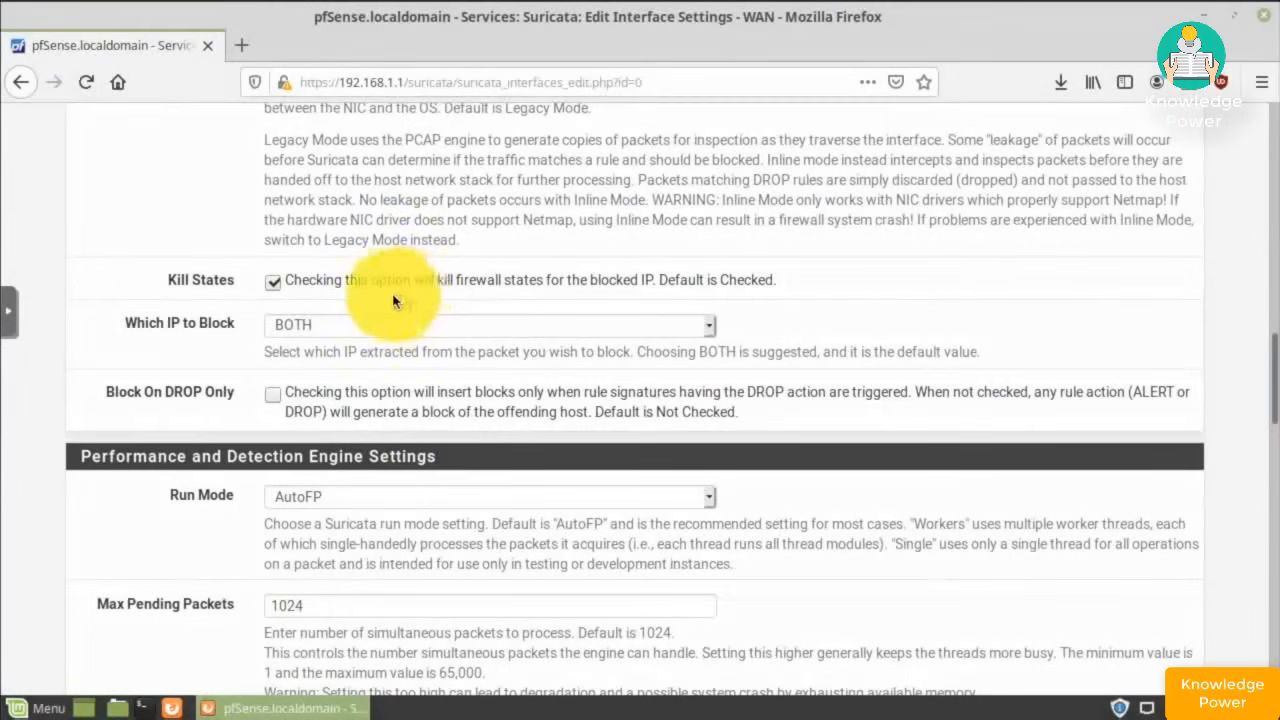
pyautogui.click(709, 328)
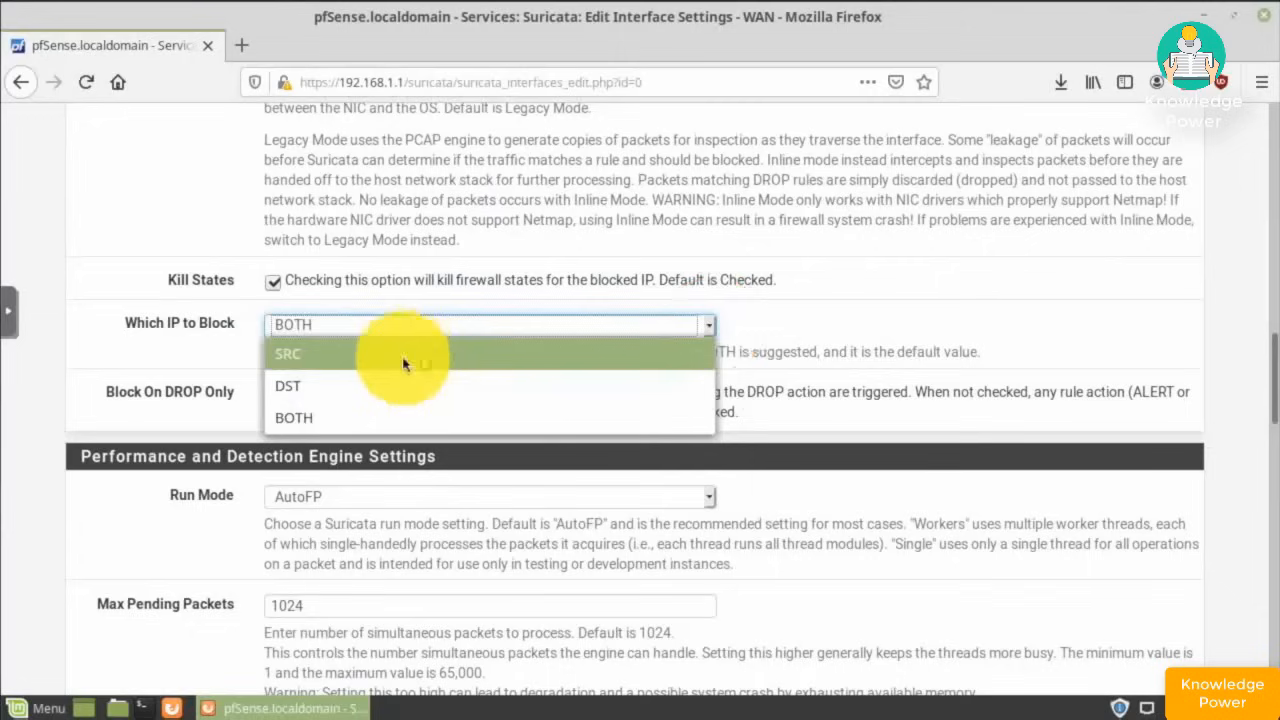
pyautogui.click(325, 355)
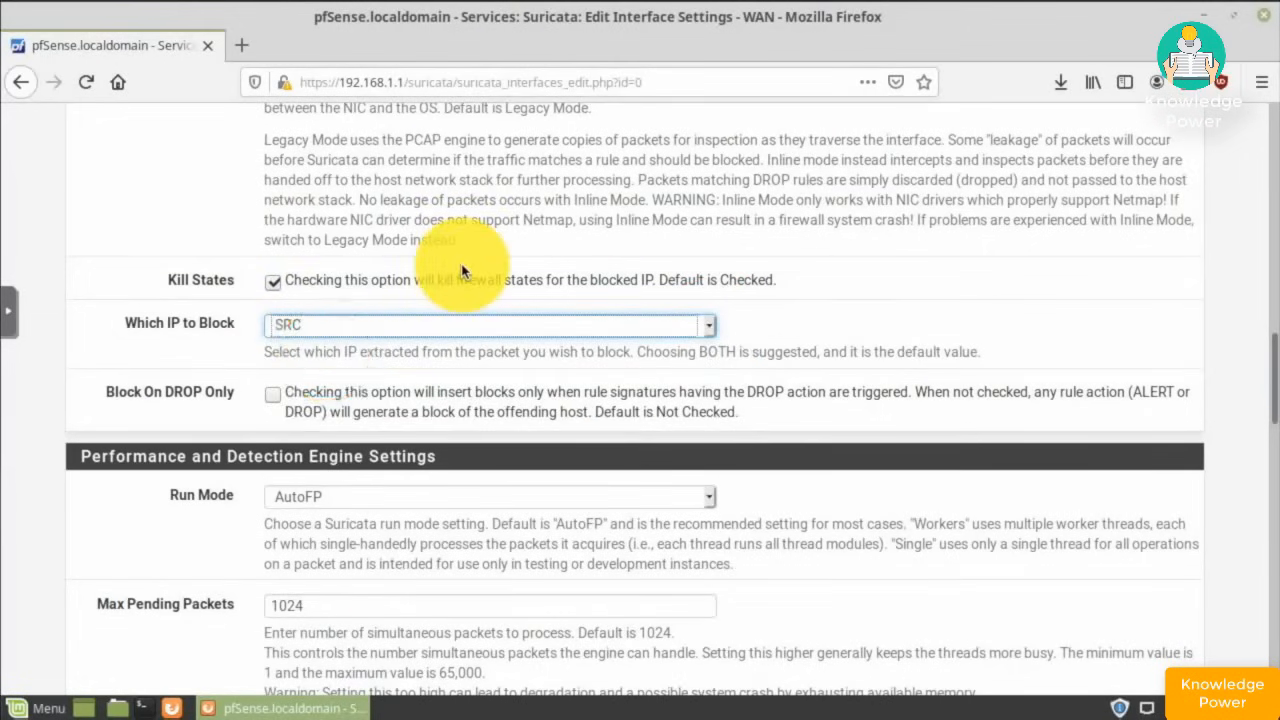
pyautogui.scroll(-2, 461, 271)
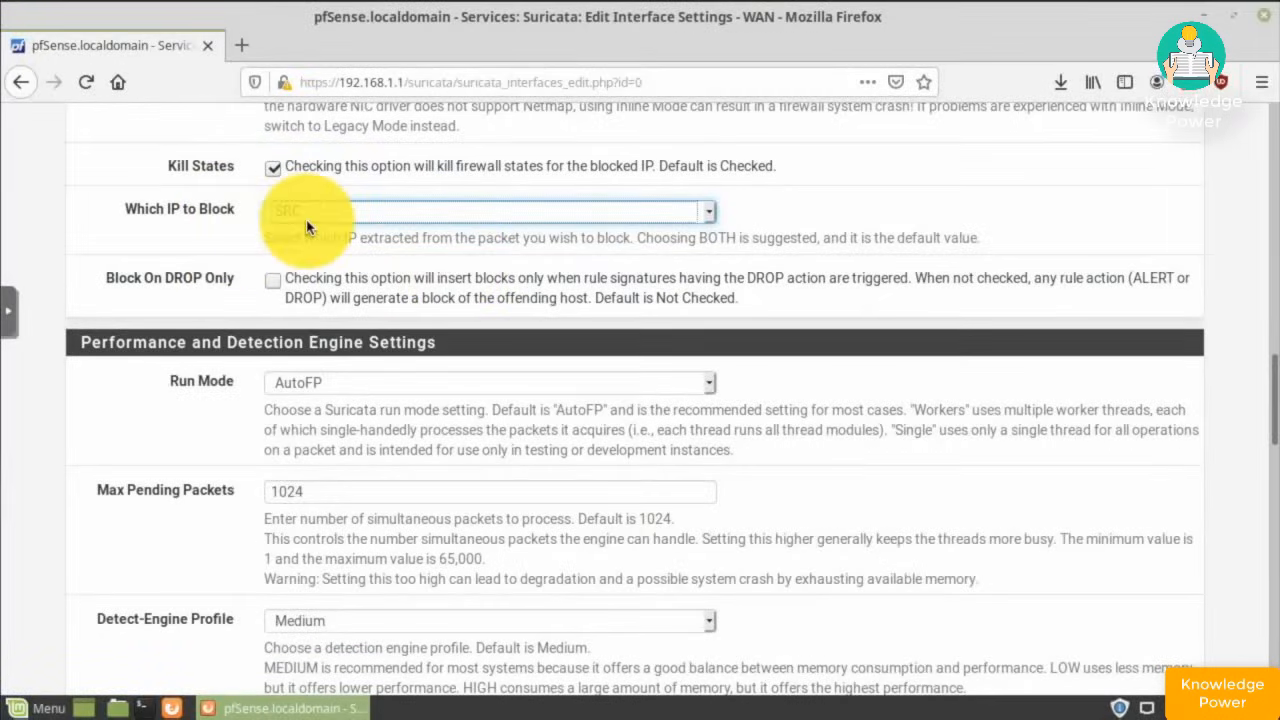
pyautogui.scroll(-1, 255, 227)
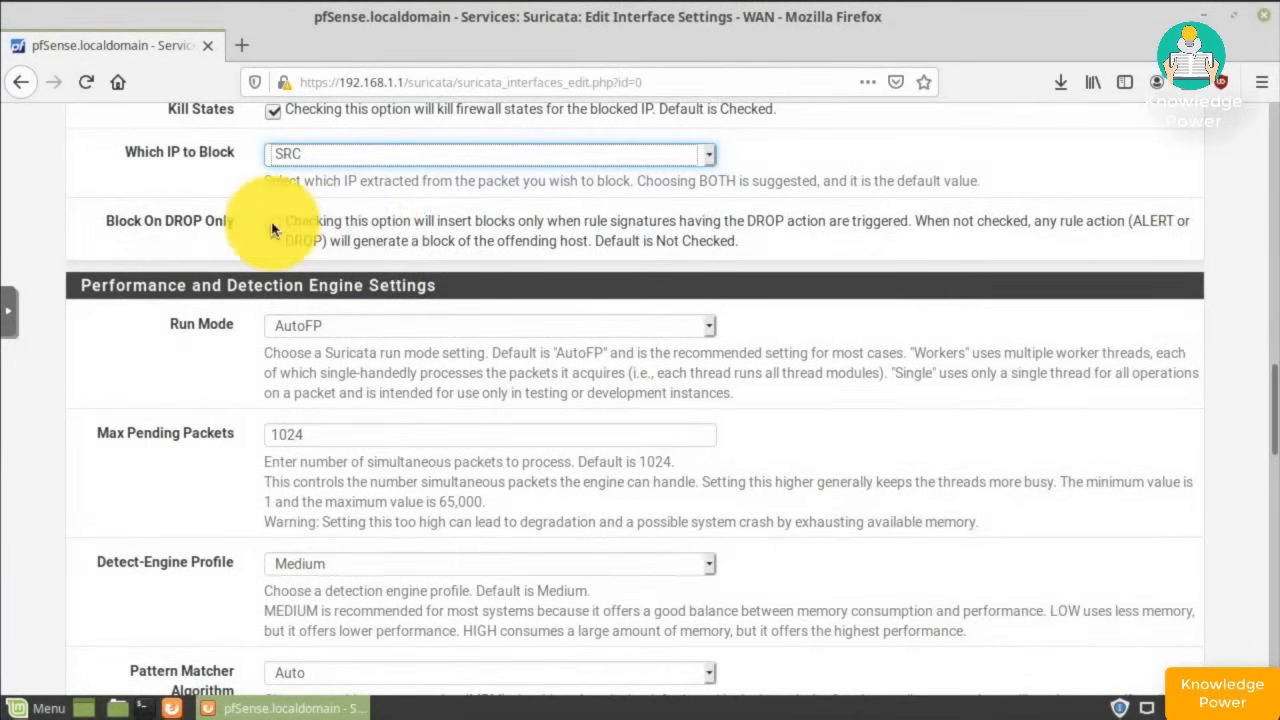
# - Save the WAN interface settings with default Home Net, External Net and Pass List
pyautogui.scroll(-3, 271, 230)
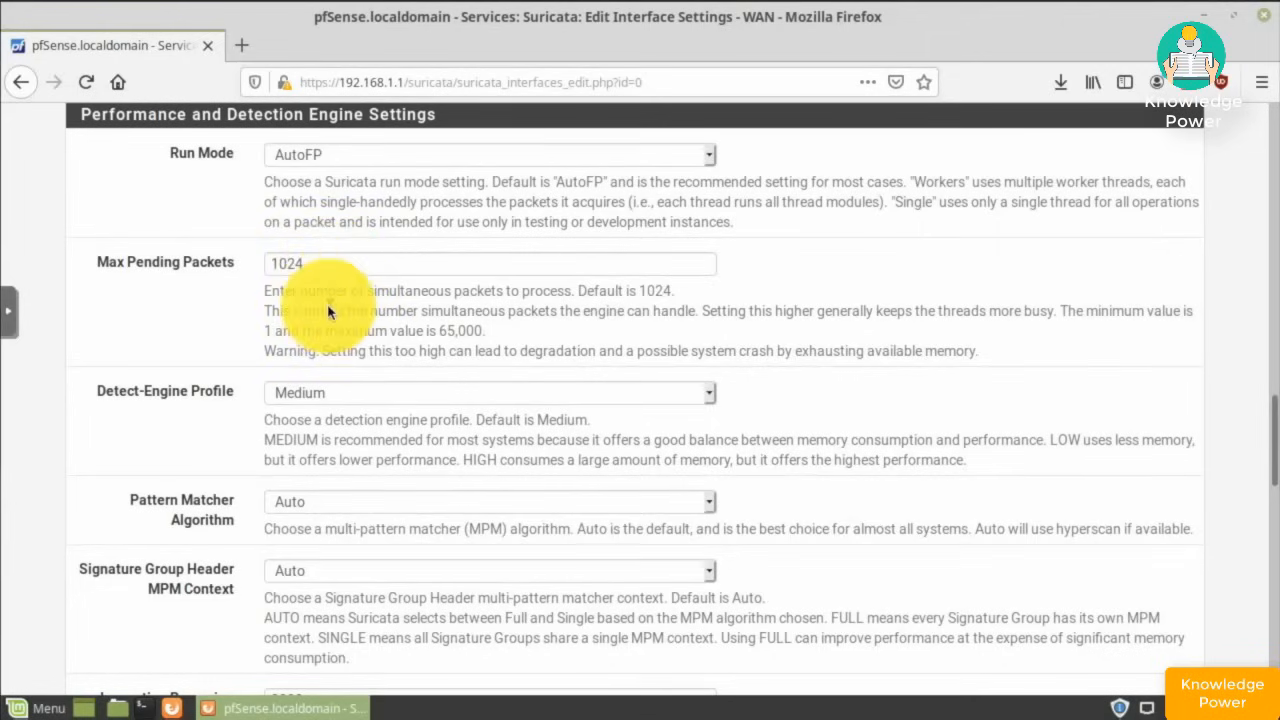
pyautogui.scroll(-2, 328, 311)
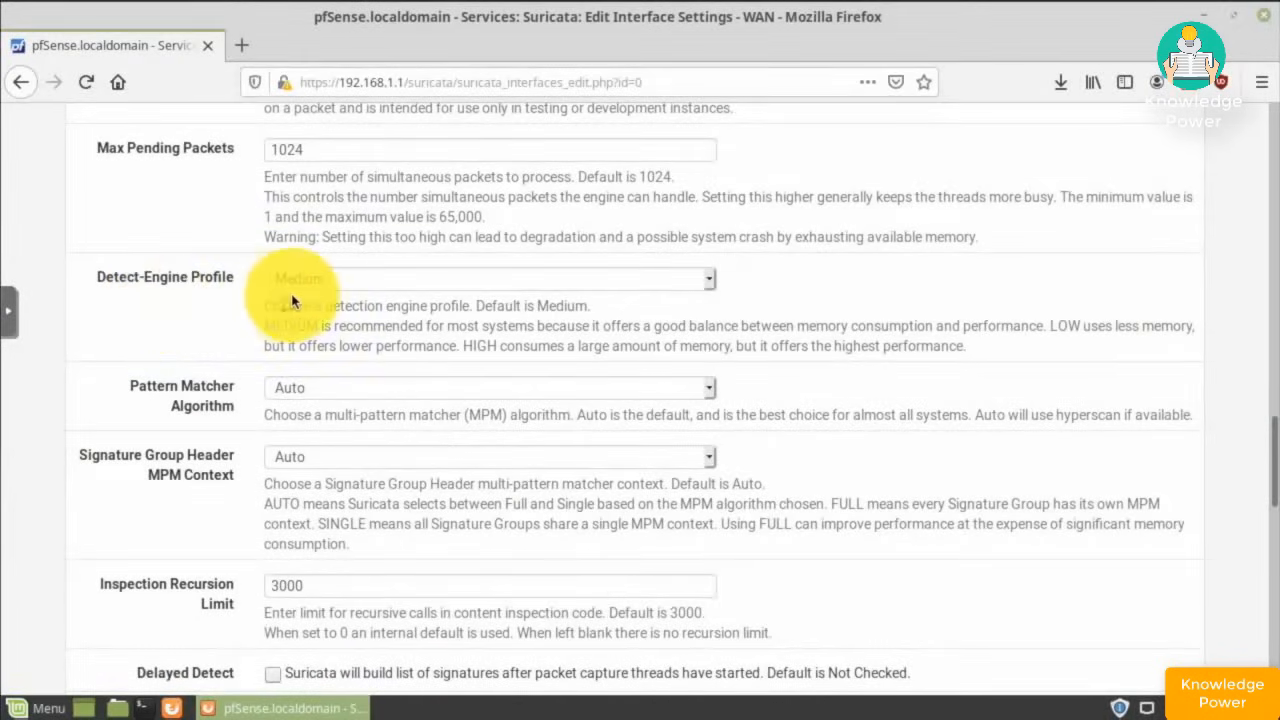
pyautogui.scroll(-1, 294, 302)
pyautogui.scroll(-2, 294, 302)
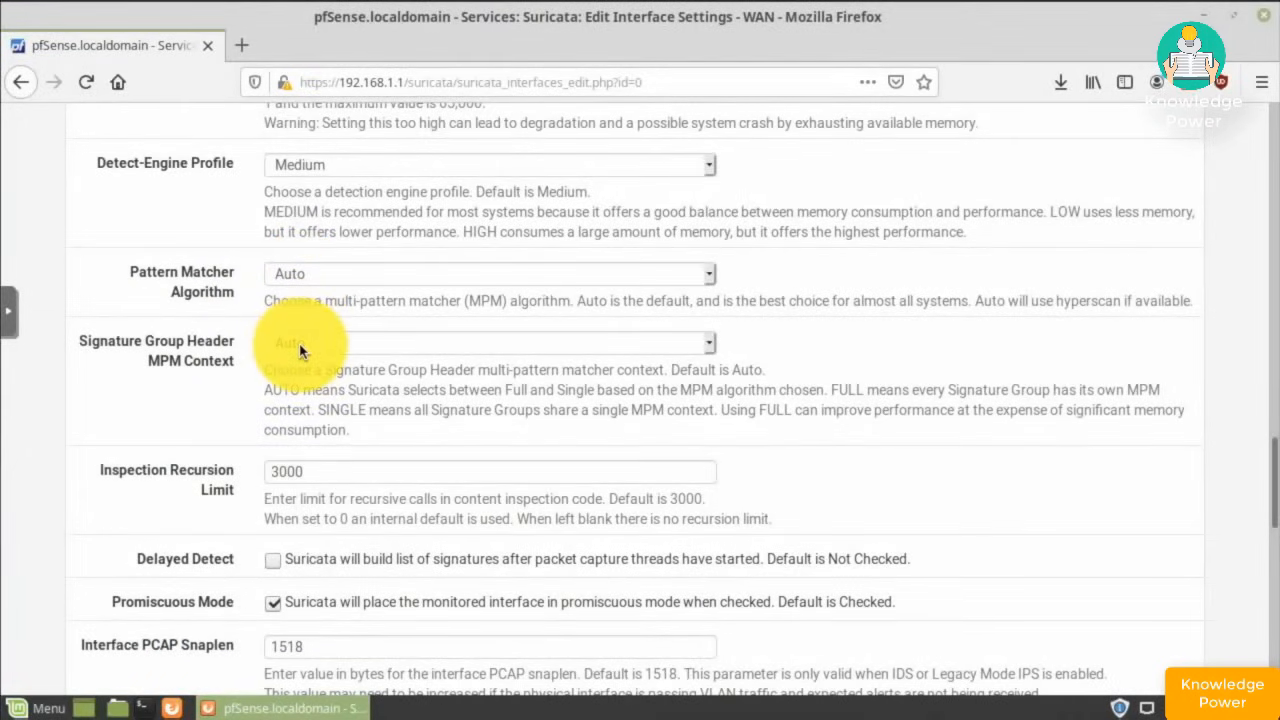
pyautogui.scroll(-2, 300, 350)
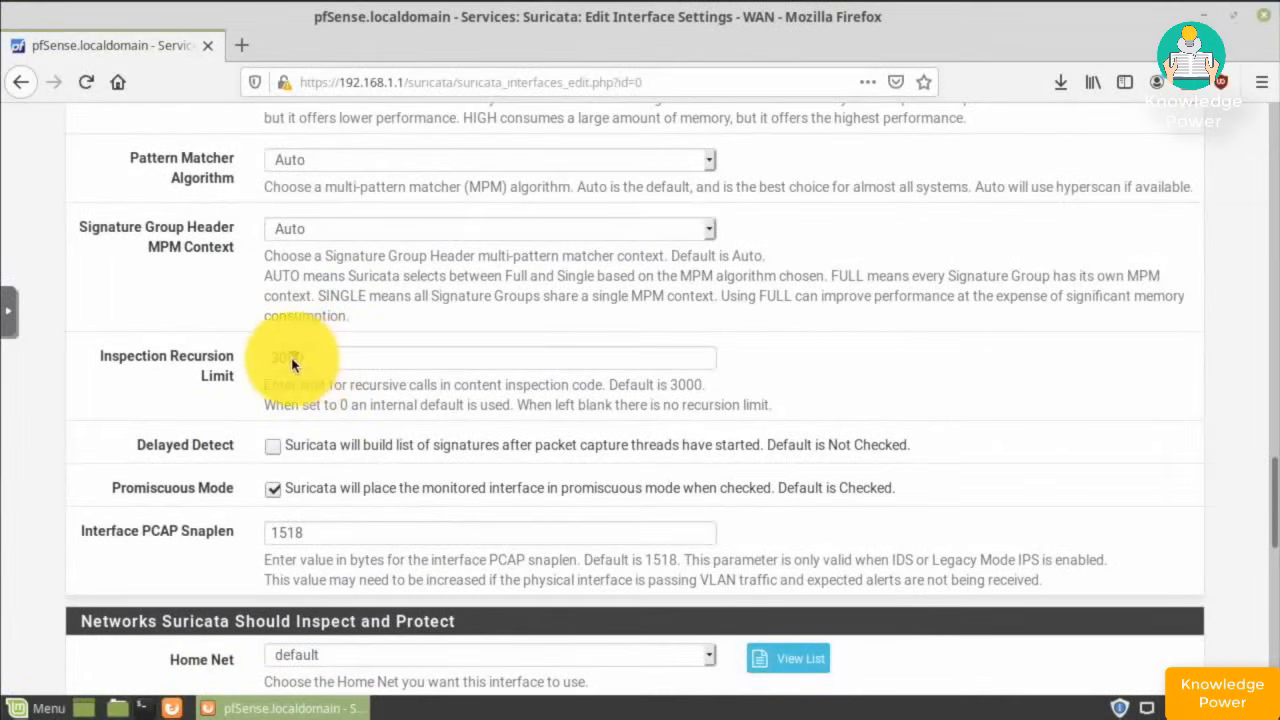
pyautogui.scroll(-2, 270, 375)
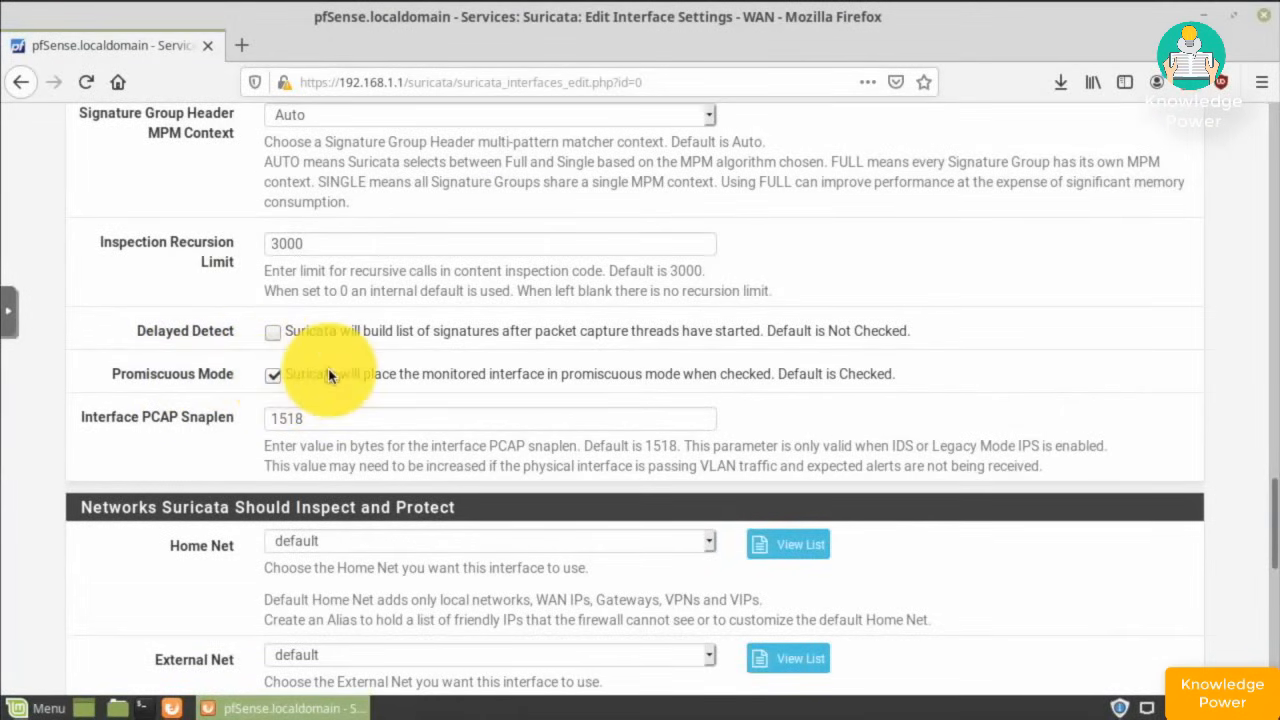
pyautogui.scroll(-2, 329, 350)
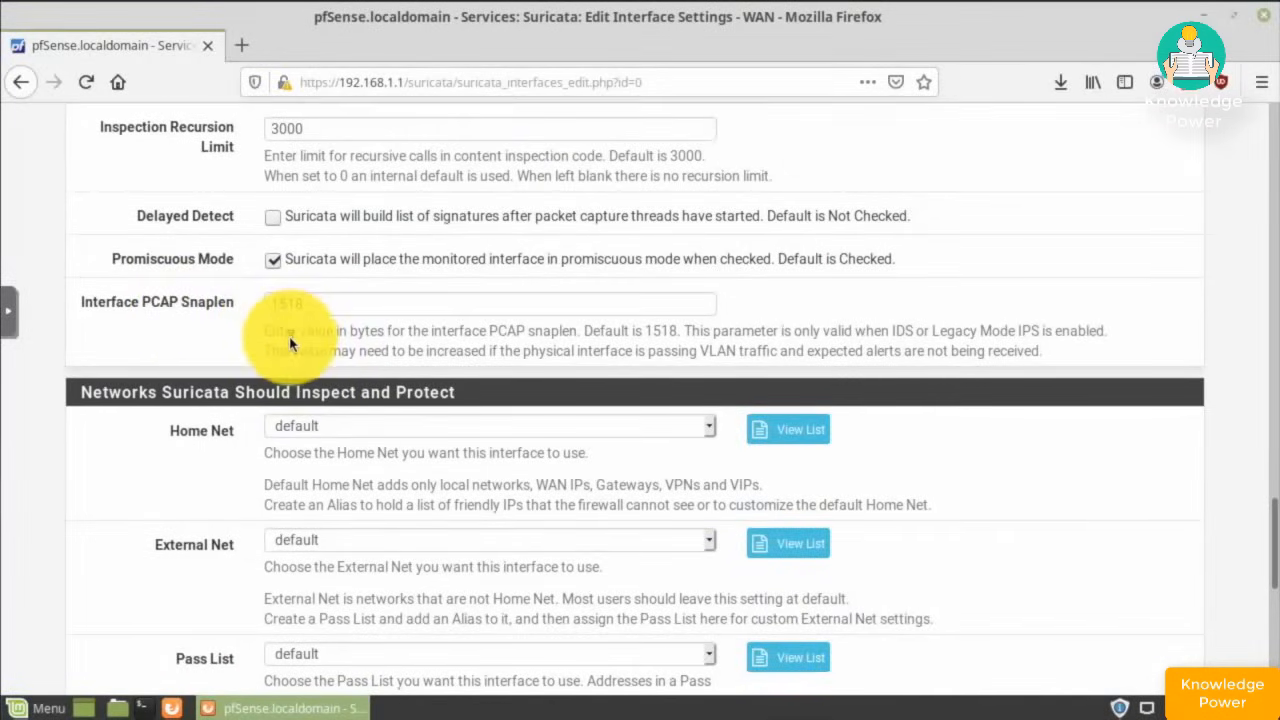
pyautogui.scroll(-3, 290, 343)
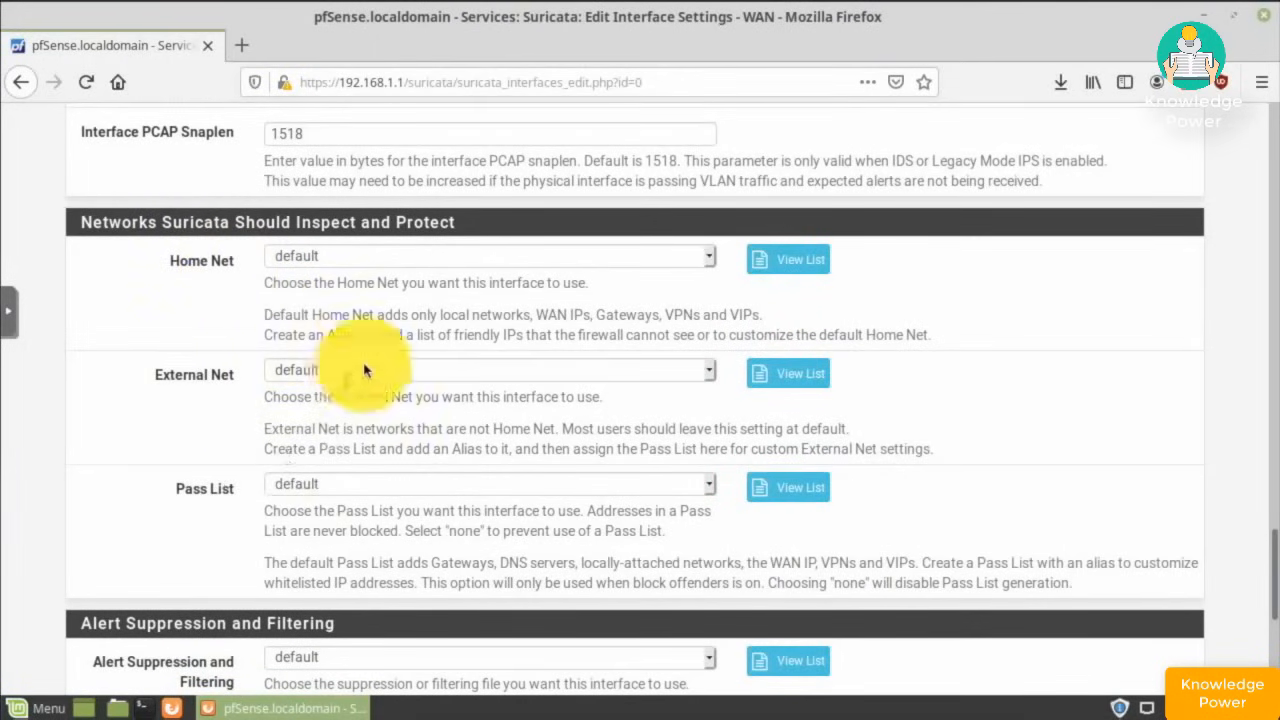
pyautogui.scroll(-6, 171, 394)
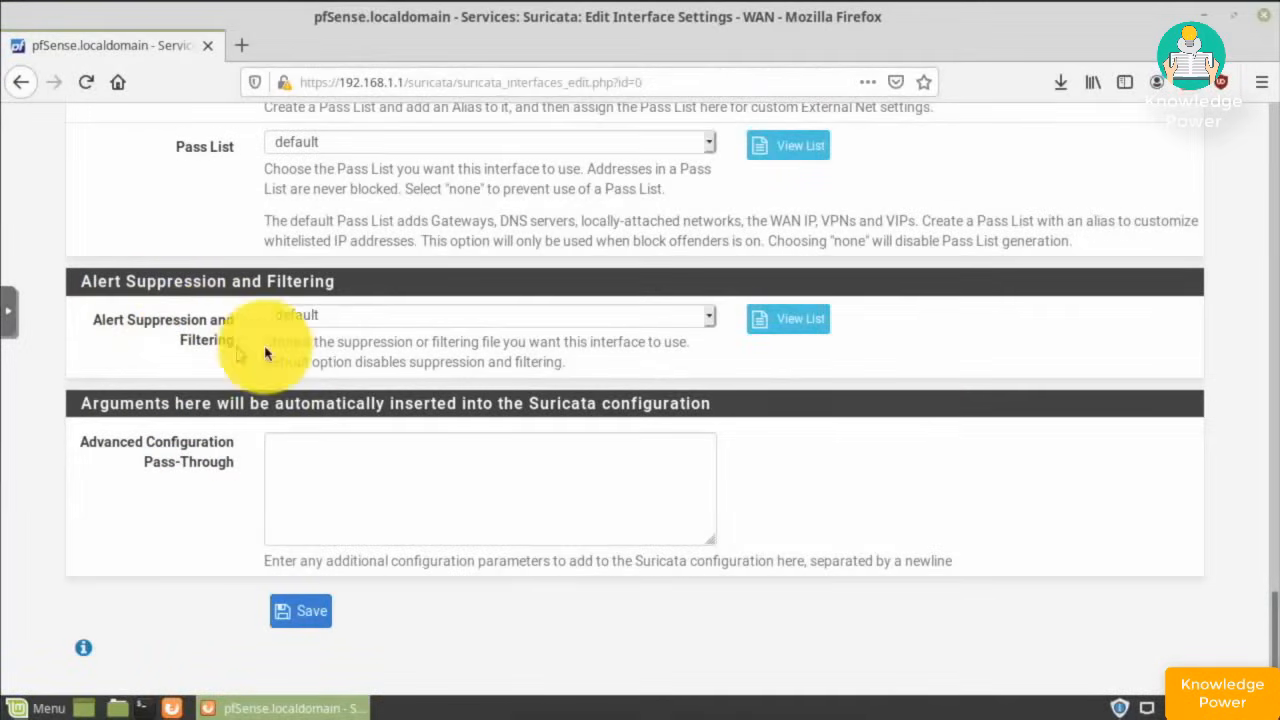
pyautogui.scroll(-1, 280, 378)
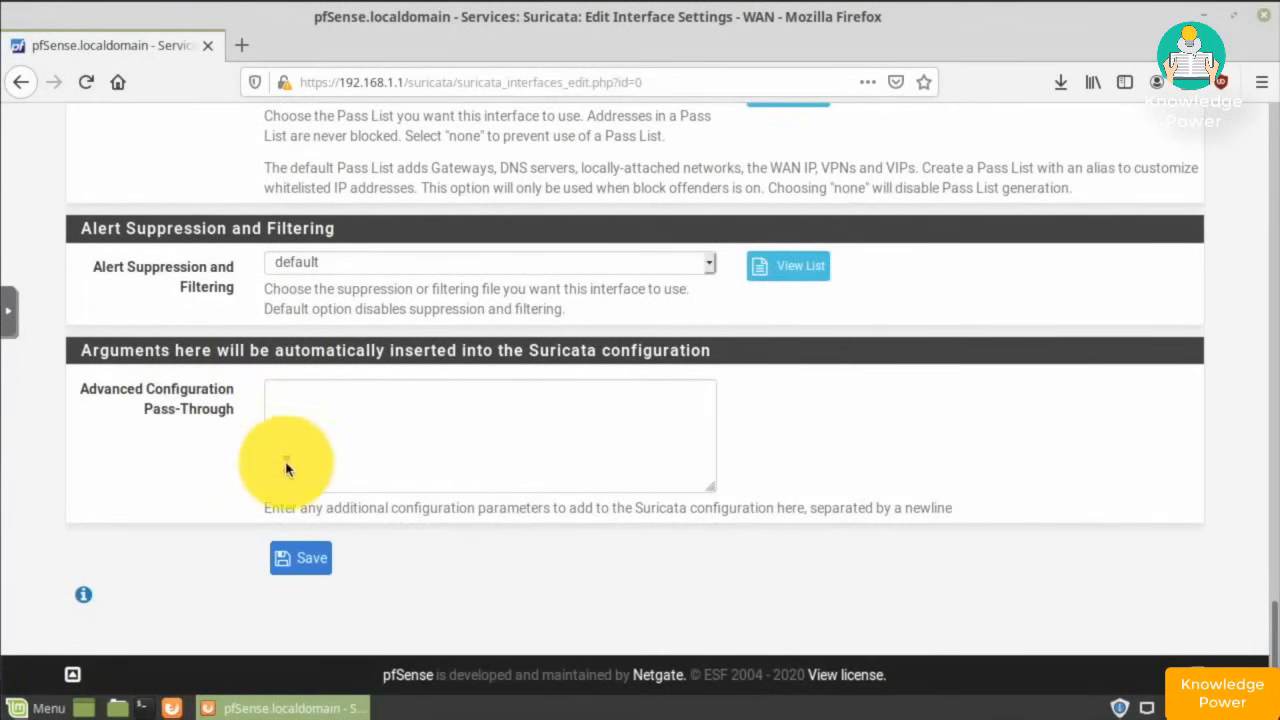
pyautogui.click(305, 570)
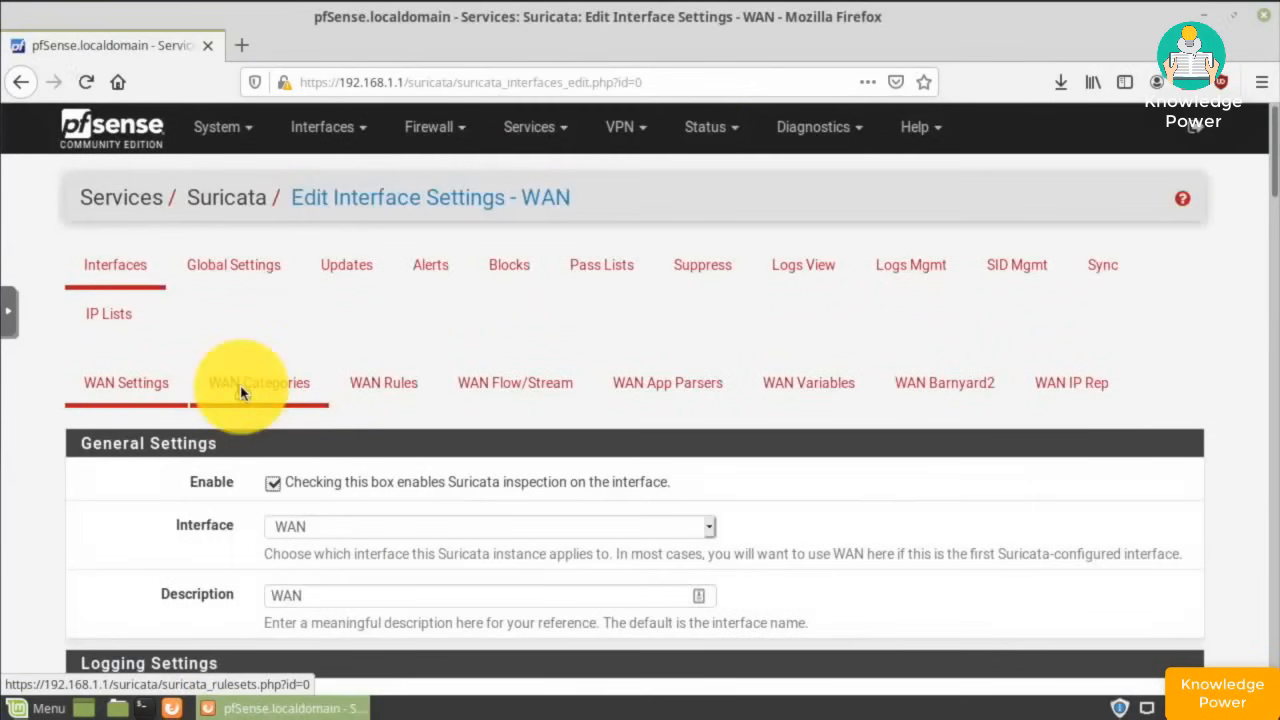
# - Enable Snort GPLv2 Community Rules and select all ET Open categories for WAN
pyautogui.click(241, 390)
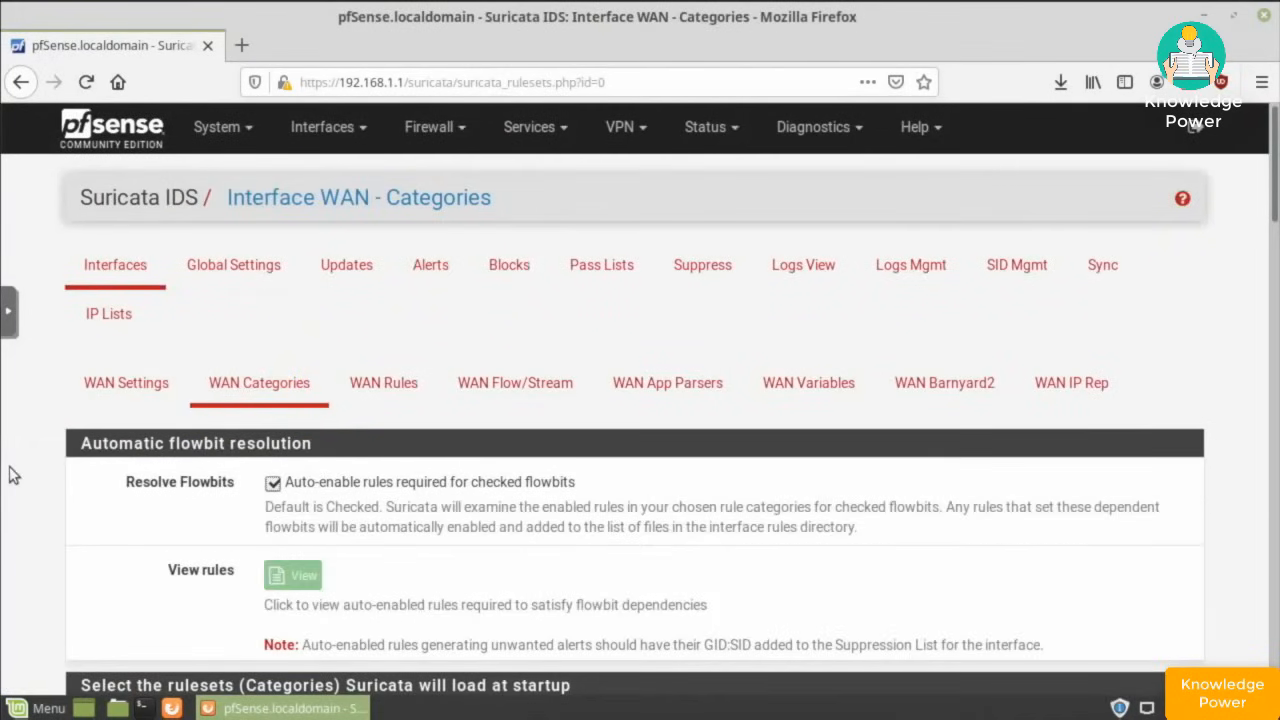
pyautogui.scroll(-5, 561, 545)
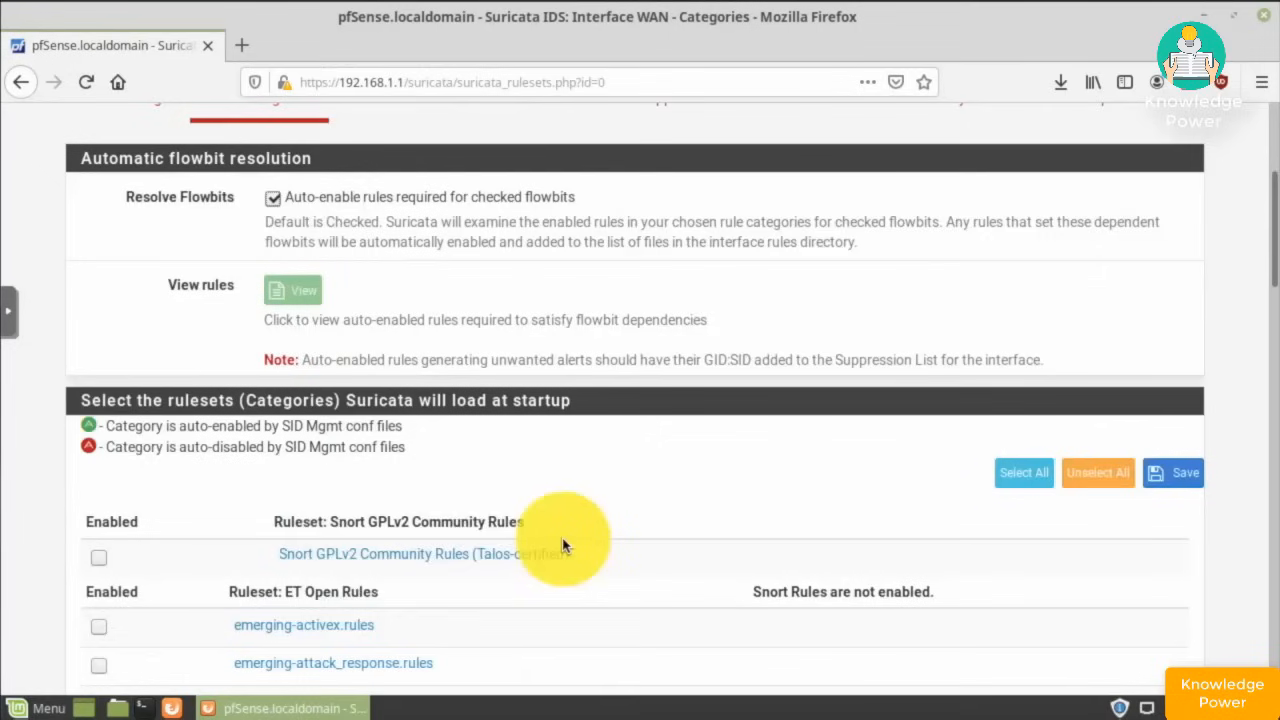
pyautogui.click(99, 557)
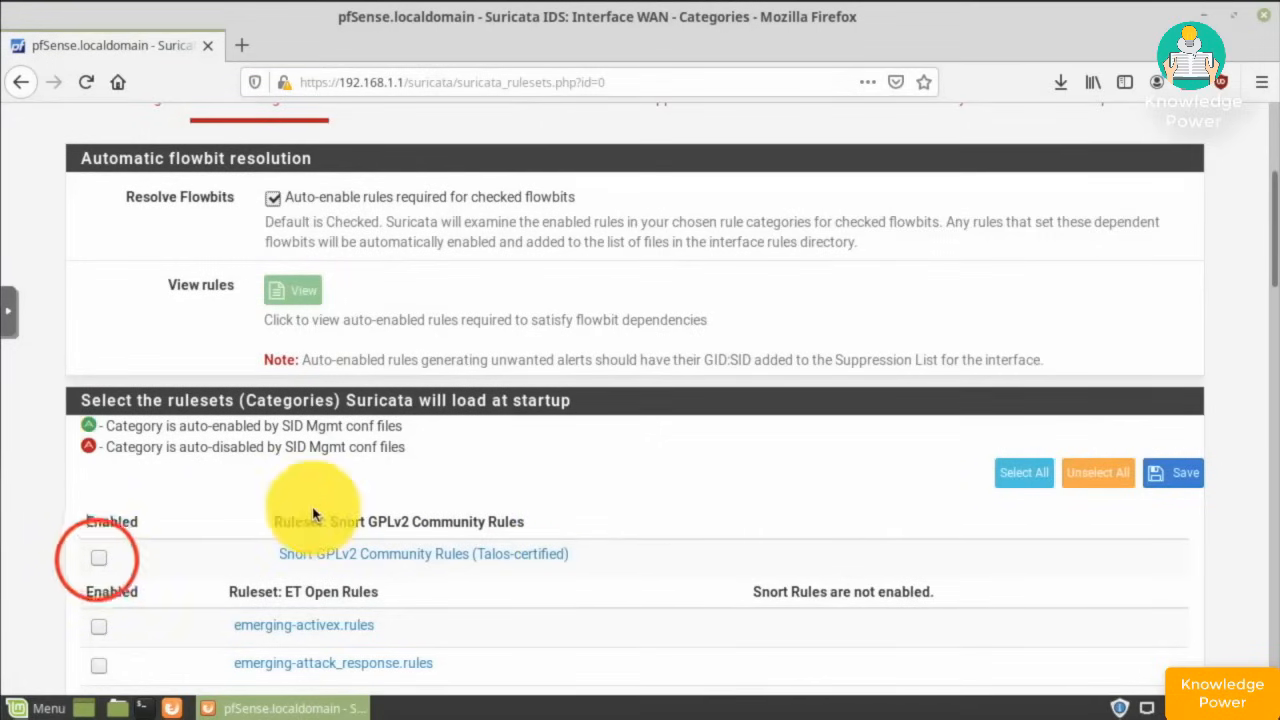
pyautogui.scroll(-1, 606, 506)
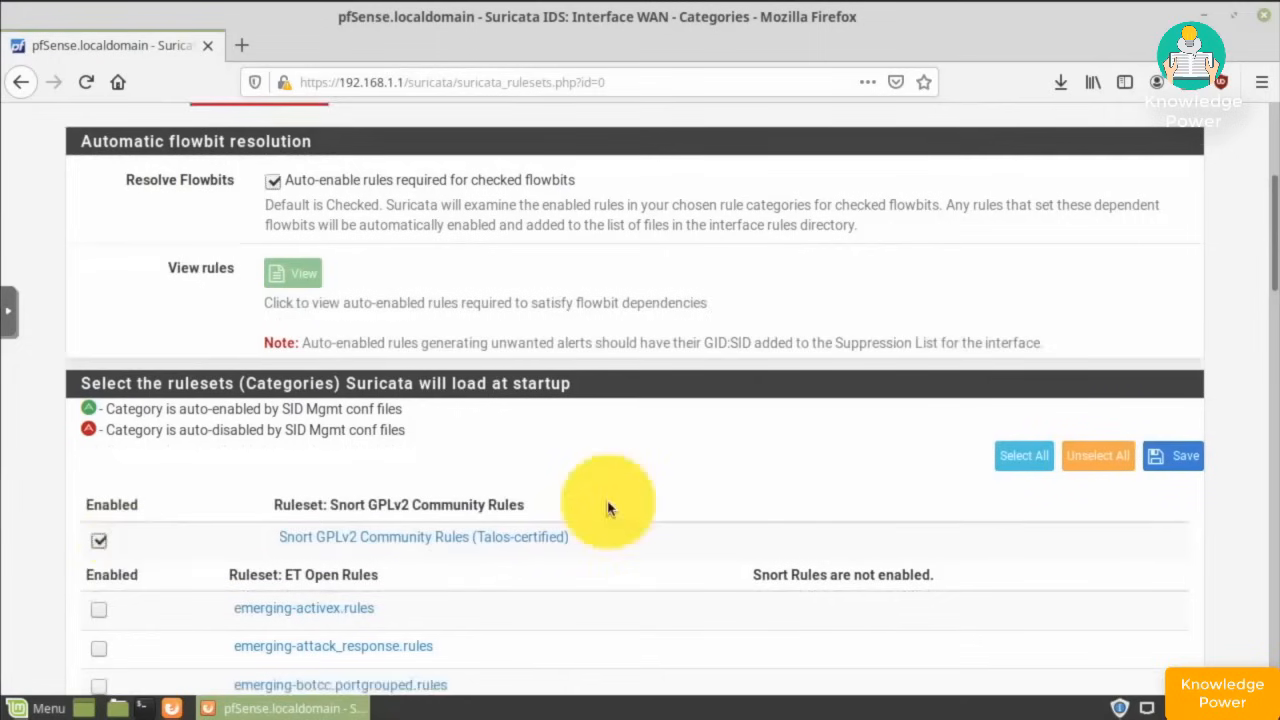
pyautogui.click(1024, 456)
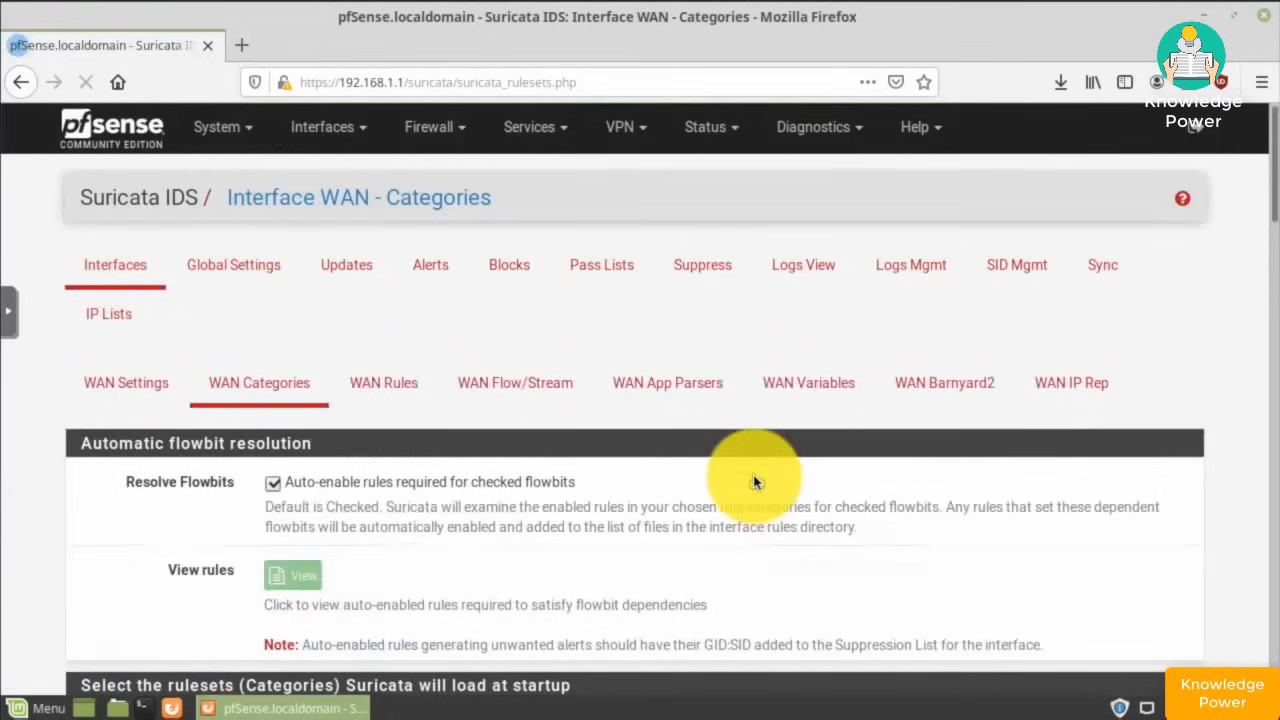
pyautogui.scroll(-5, 755, 483)
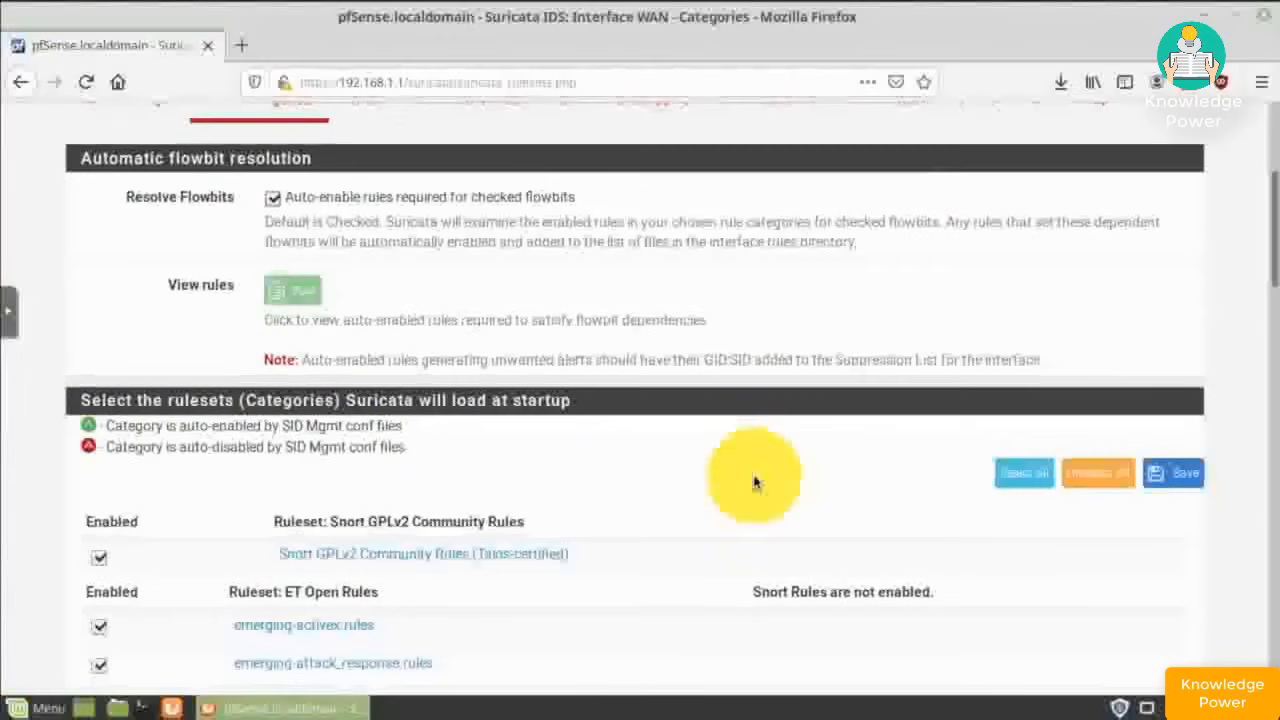
pyautogui.scroll(-6, 755, 483)
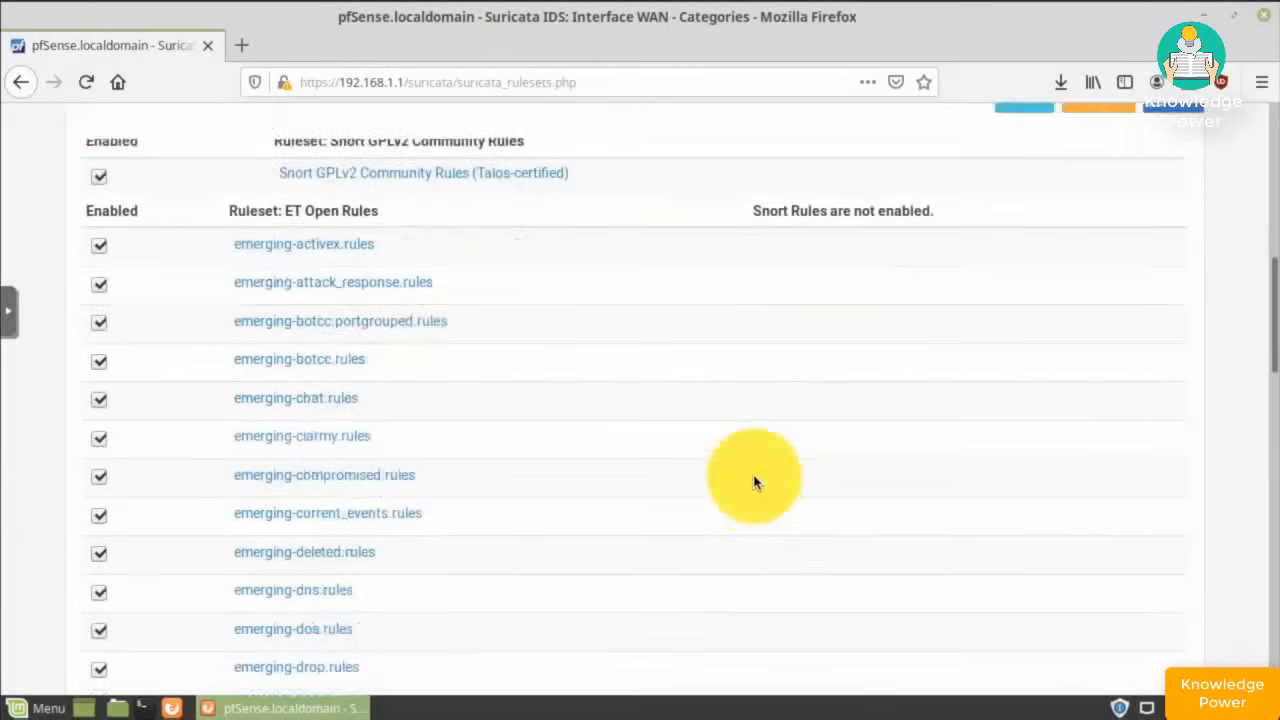
pyautogui.scroll(-5, 755, 483)
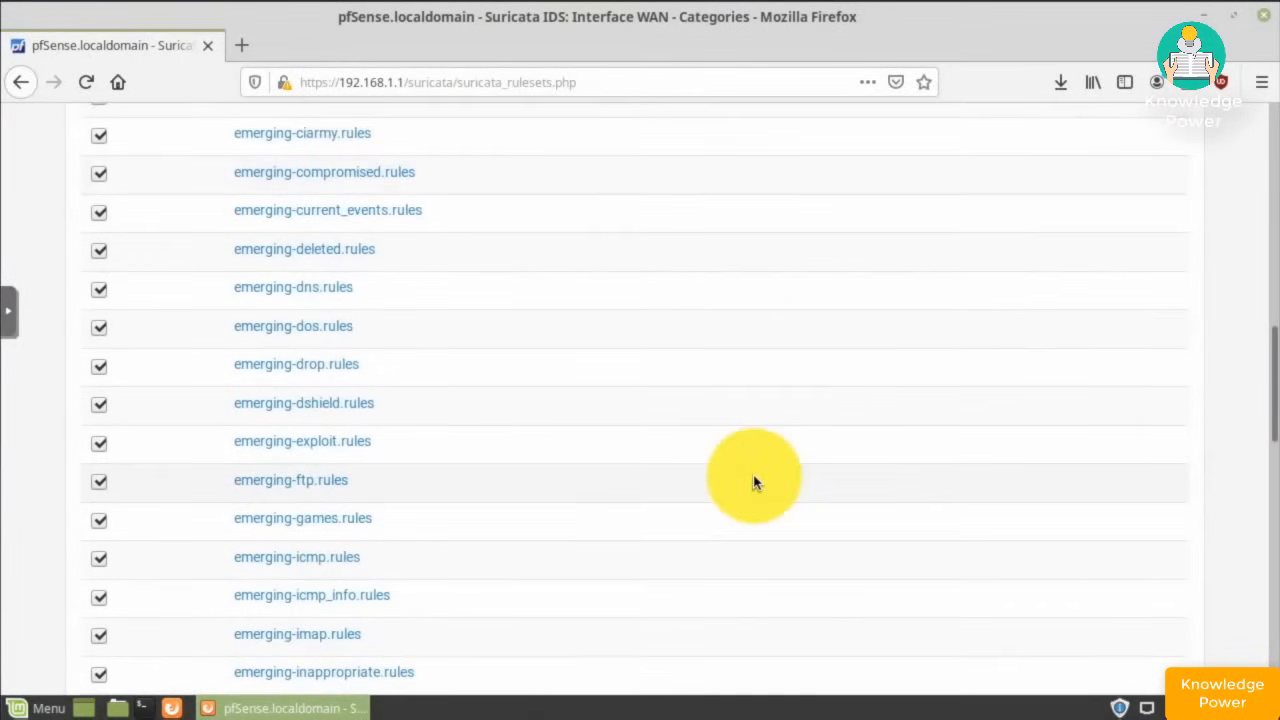
pyautogui.scroll(-3, 755, 483)
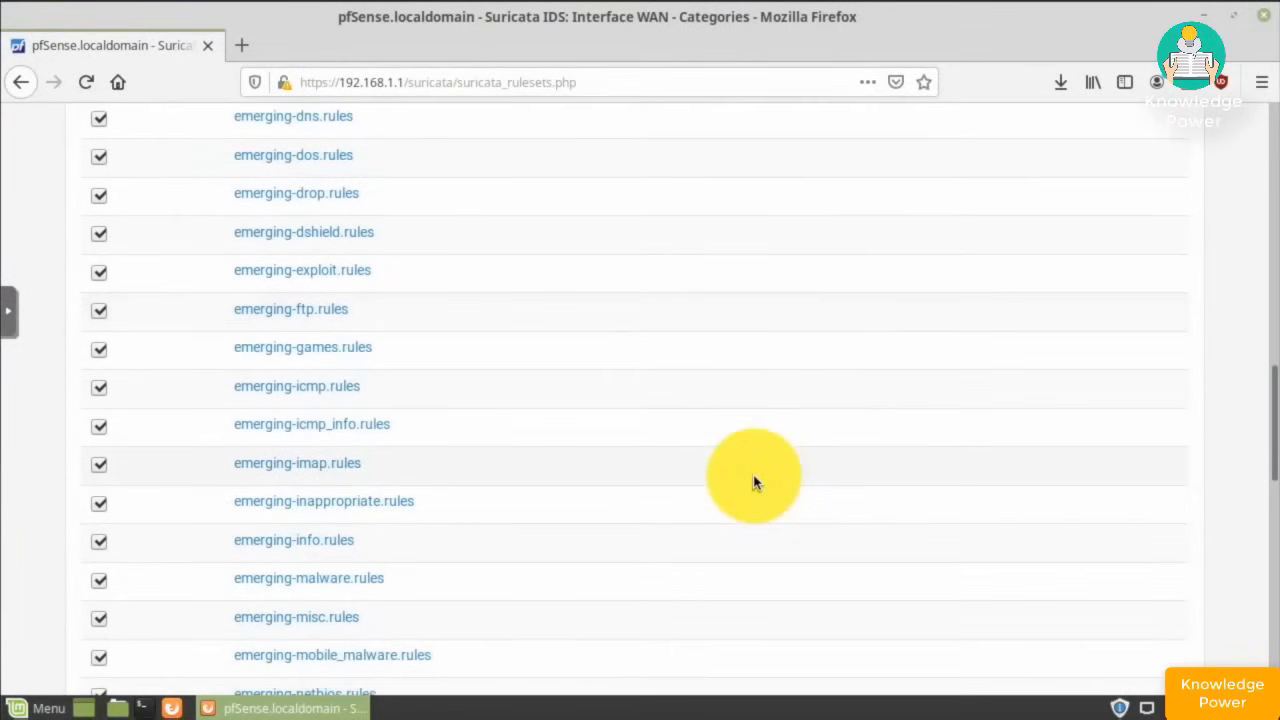
pyautogui.scroll(10, 755, 483)
pyautogui.scroll(6, 755, 483)
pyautogui.scroll(-3, 755, 483)
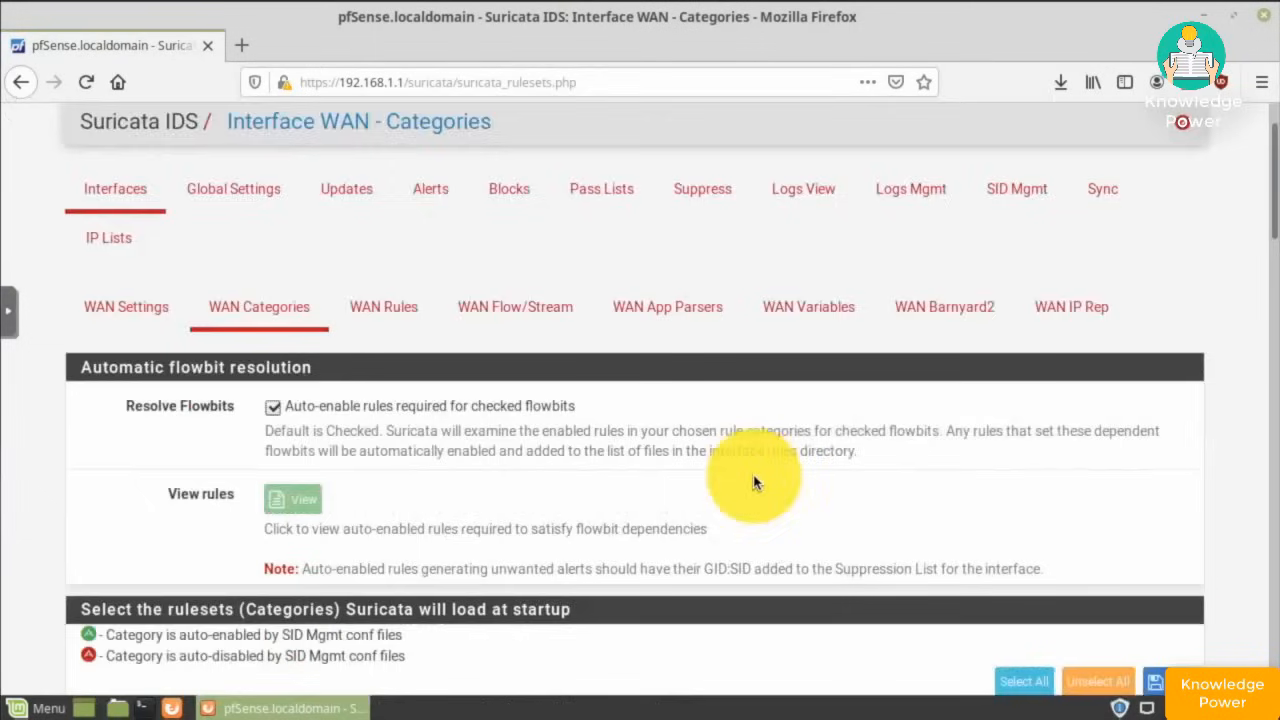
# - Save the WAN categories, start Suricata on WAN, and add a LAN interface instance
pyautogui.click(1180, 596)
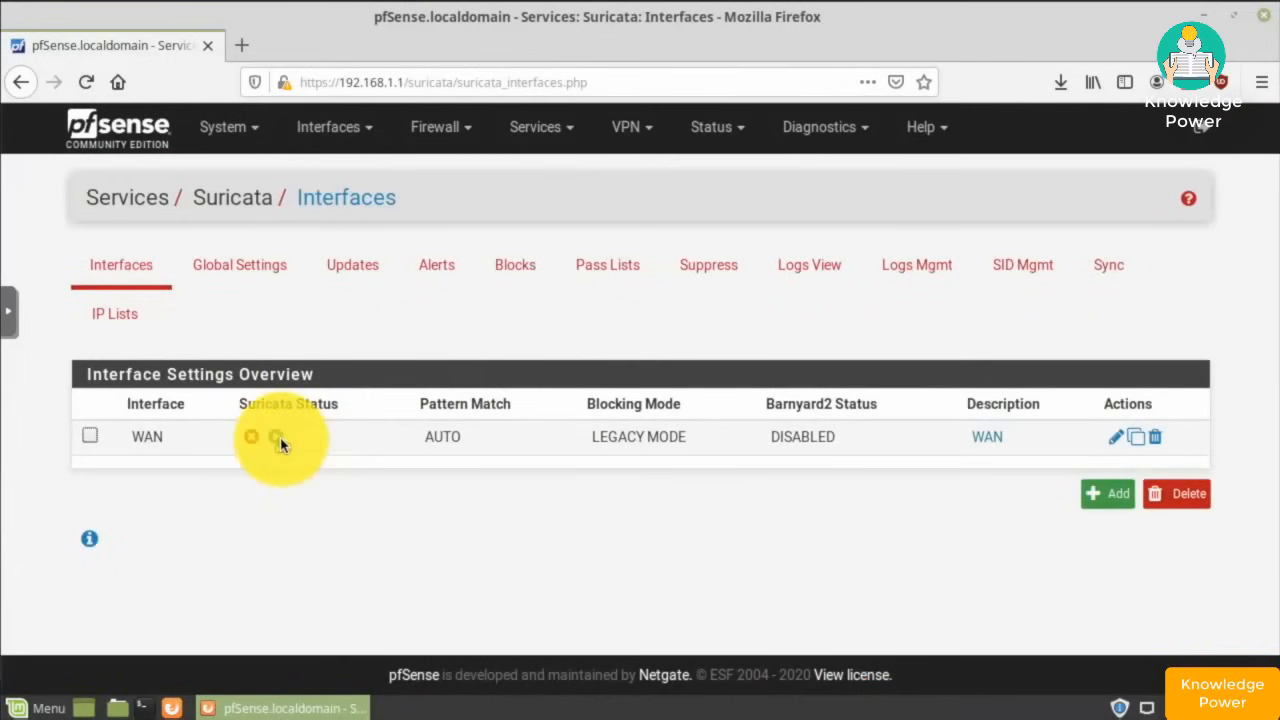
pyautogui.click(277, 440)
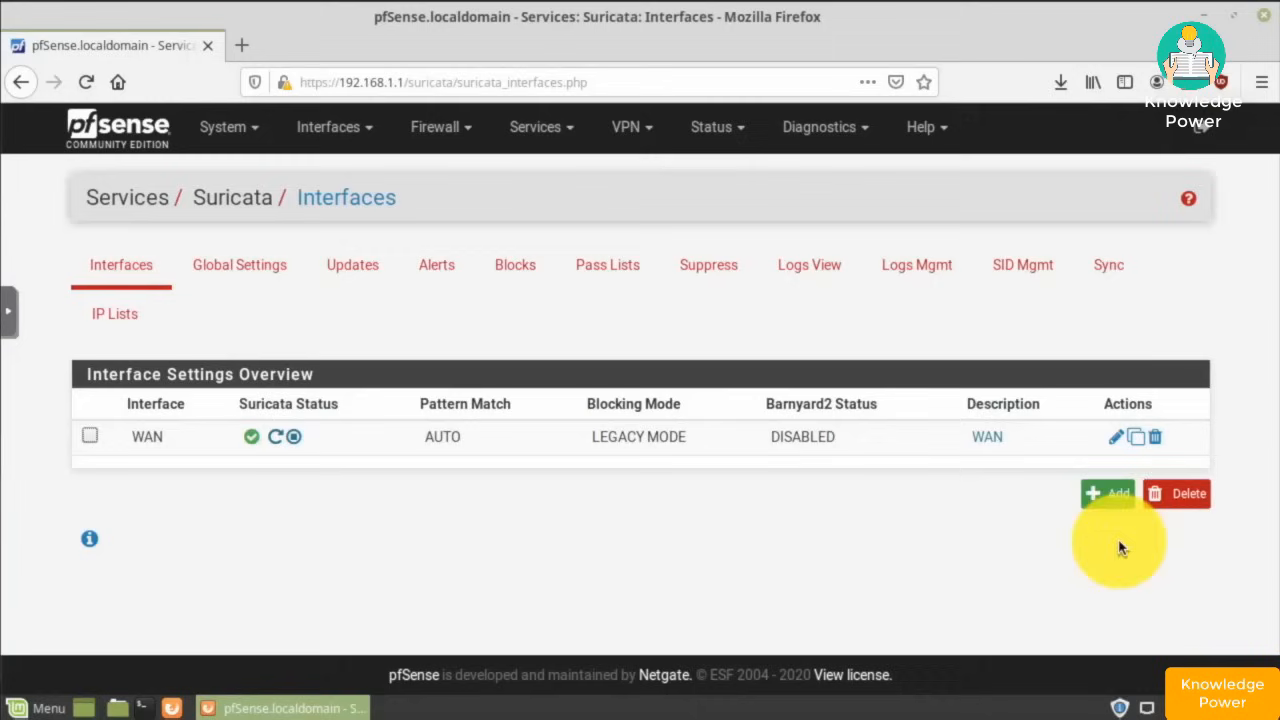
pyautogui.click(1105, 495)
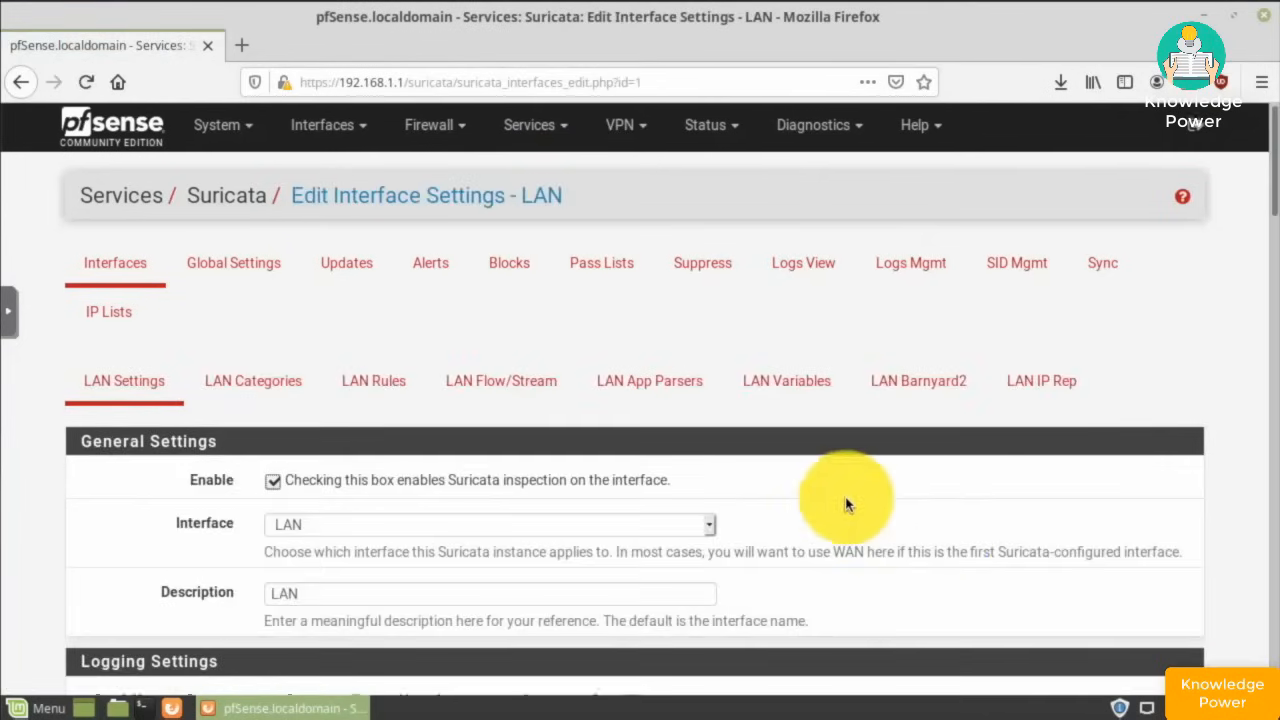
pyautogui.scroll(-3, 840, 503)
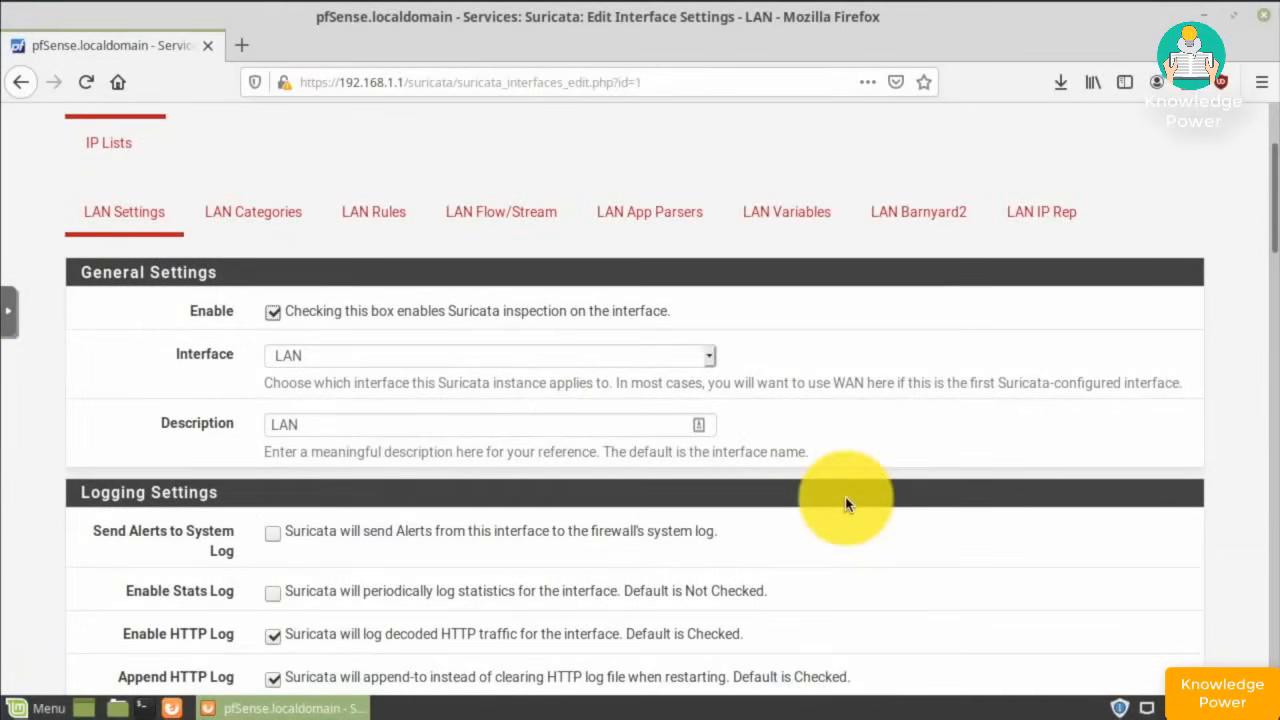
pyautogui.scroll(-2, 845, 503)
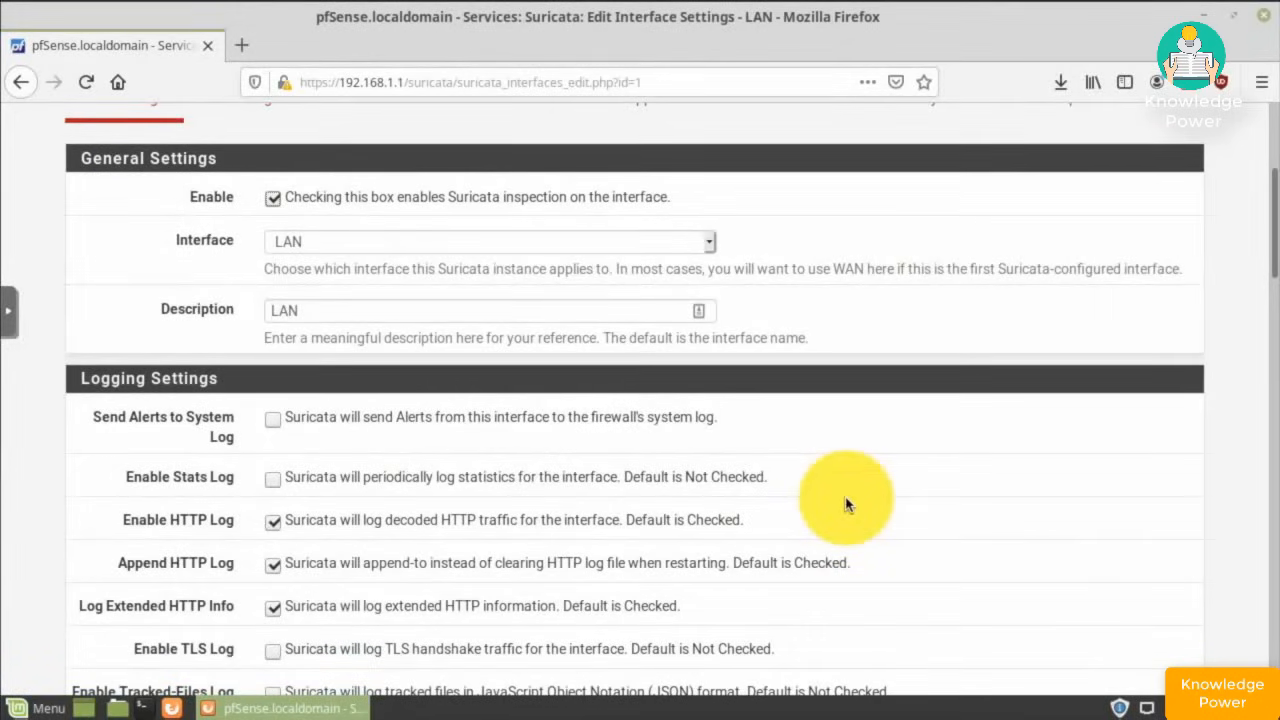
pyautogui.scroll(-4, 845, 503)
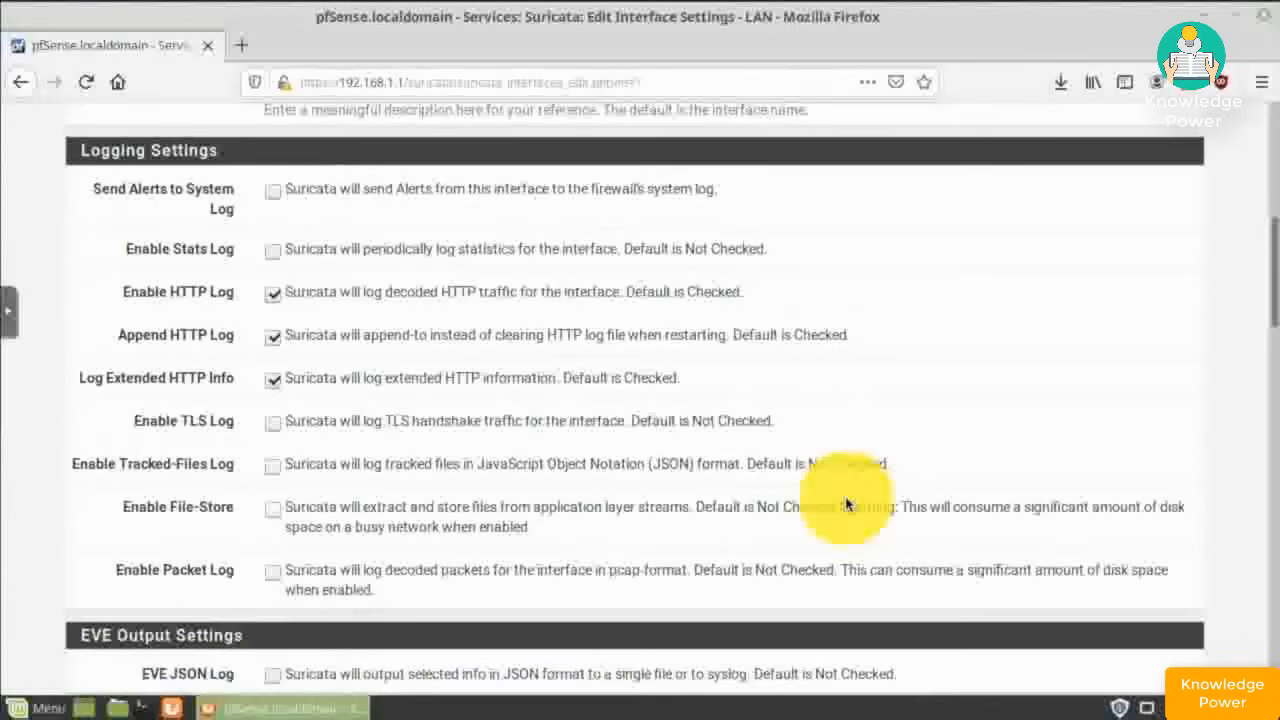
pyautogui.scroll(-2, 845, 503)
pyautogui.scroll(-2, 845, 503)
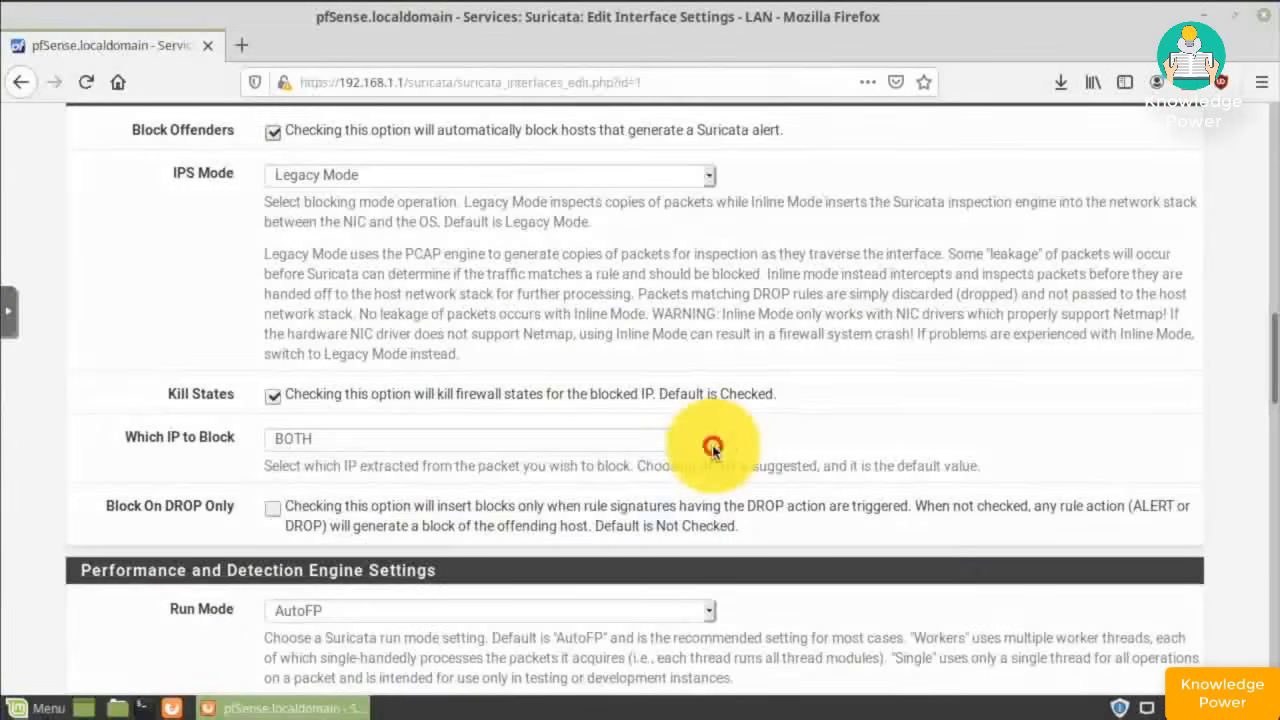
# - Leave Block Offenders off for LAN and save the LAN interface settings
pyautogui.click(709, 444)
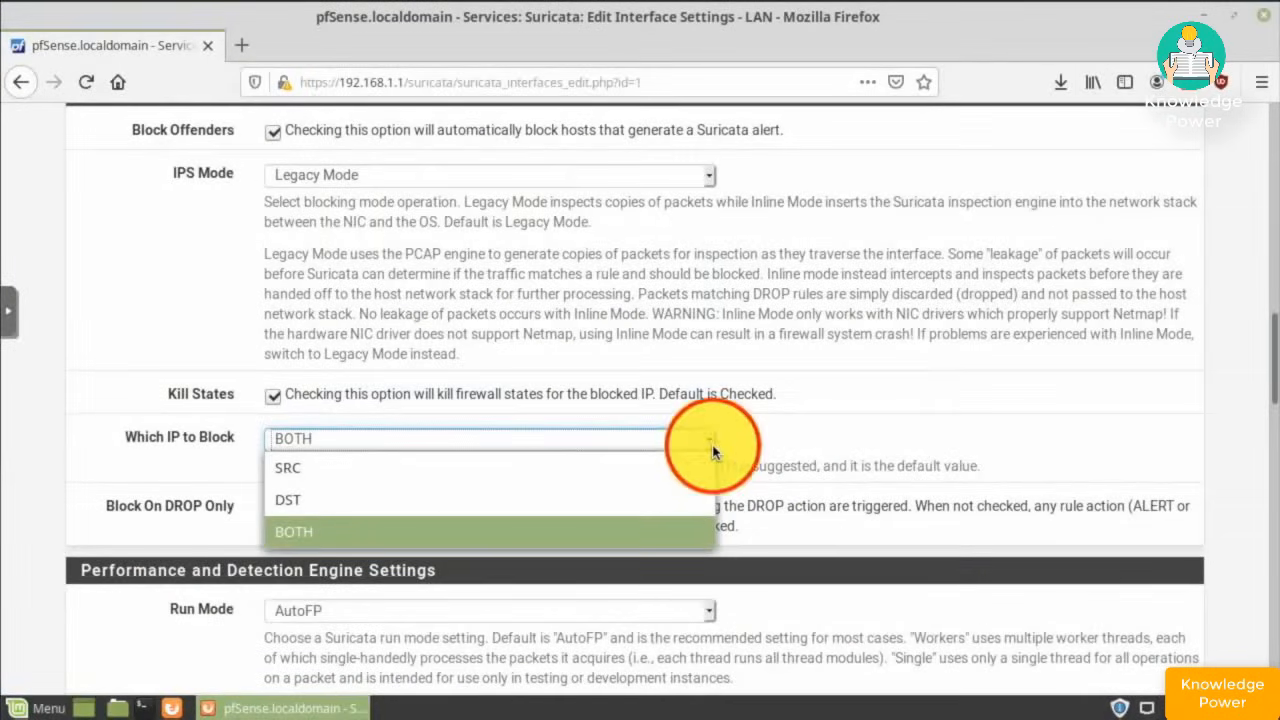
pyautogui.click(710, 446)
pyautogui.scroll(1, 286, 194)
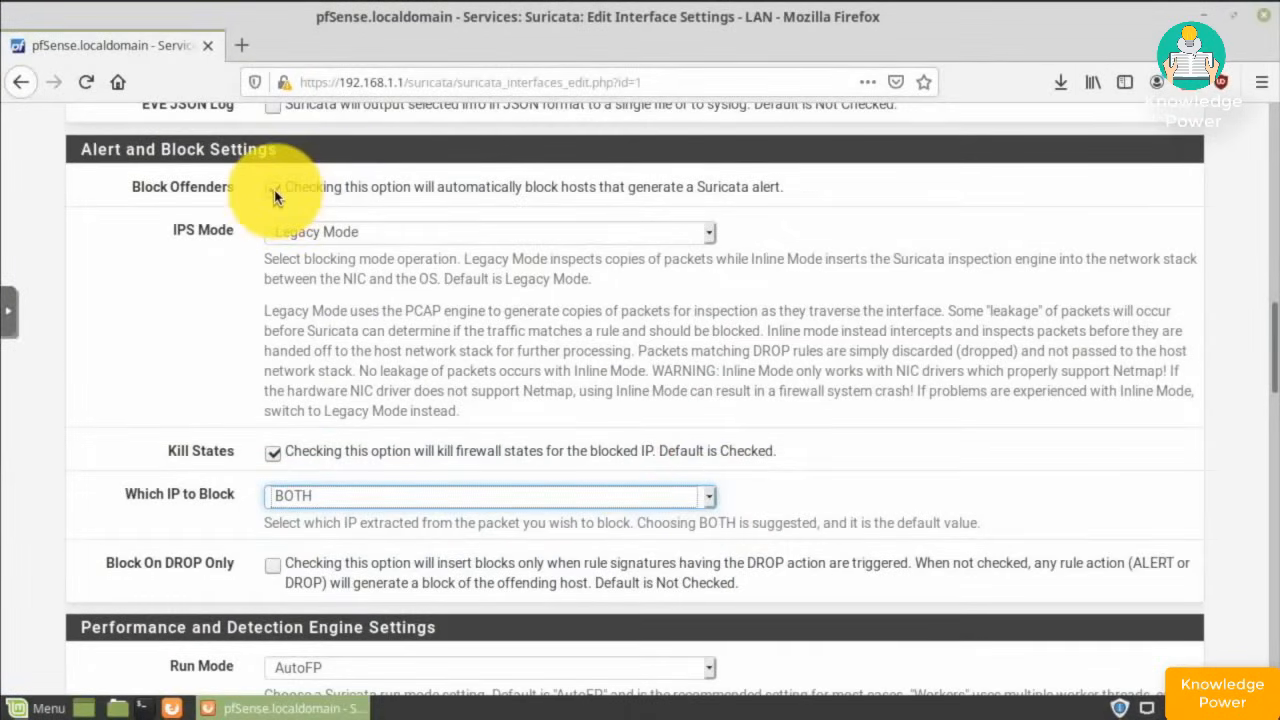
pyautogui.click(274, 192)
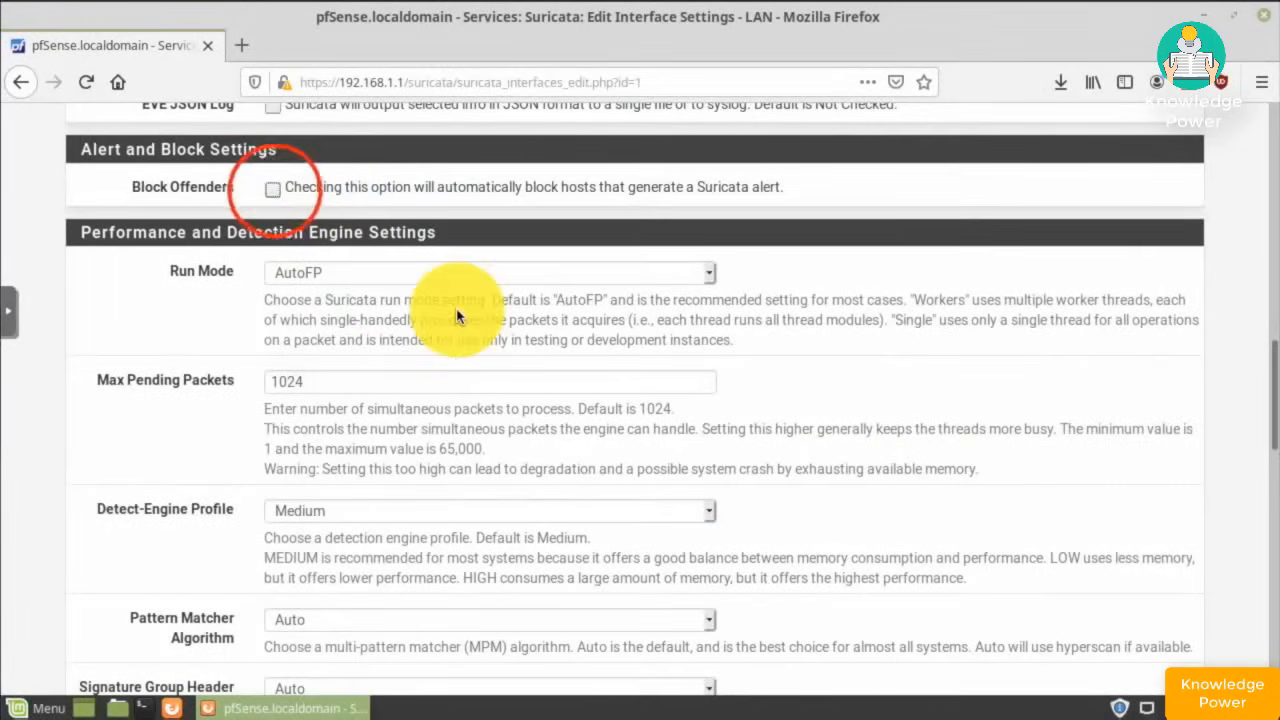
pyautogui.scroll(-5, 456, 316)
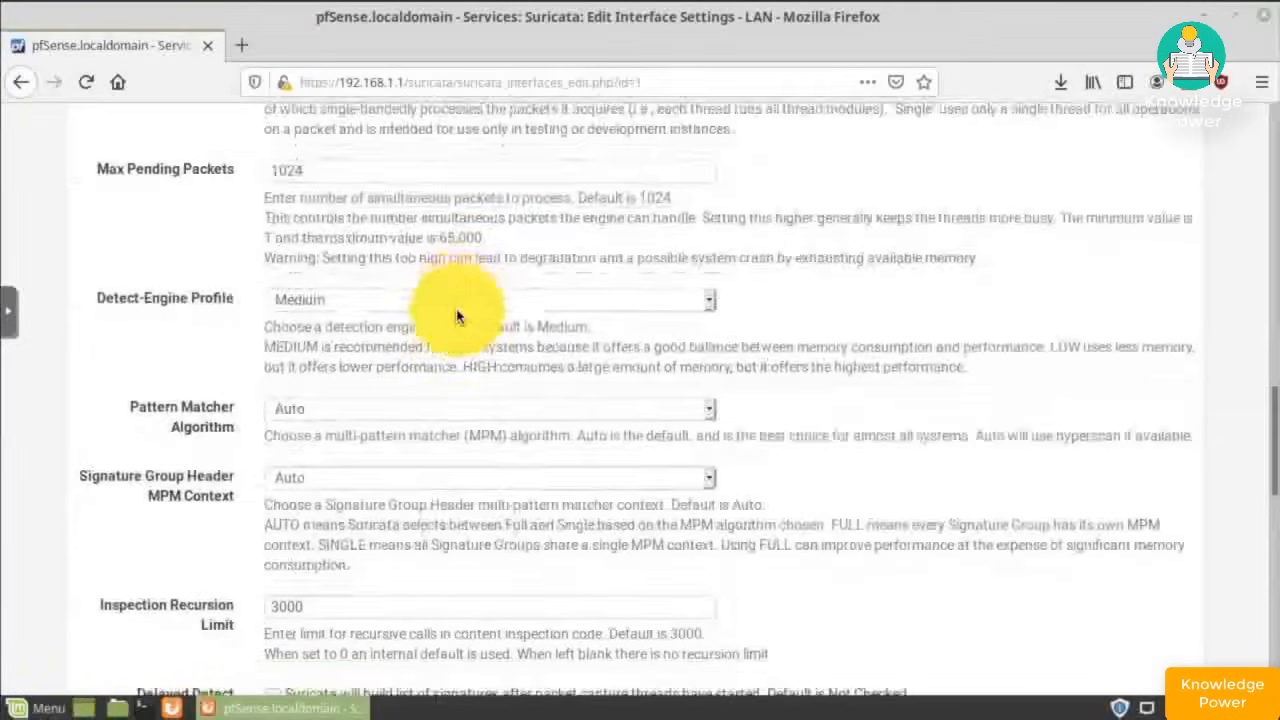
pyautogui.scroll(-5, 456, 316)
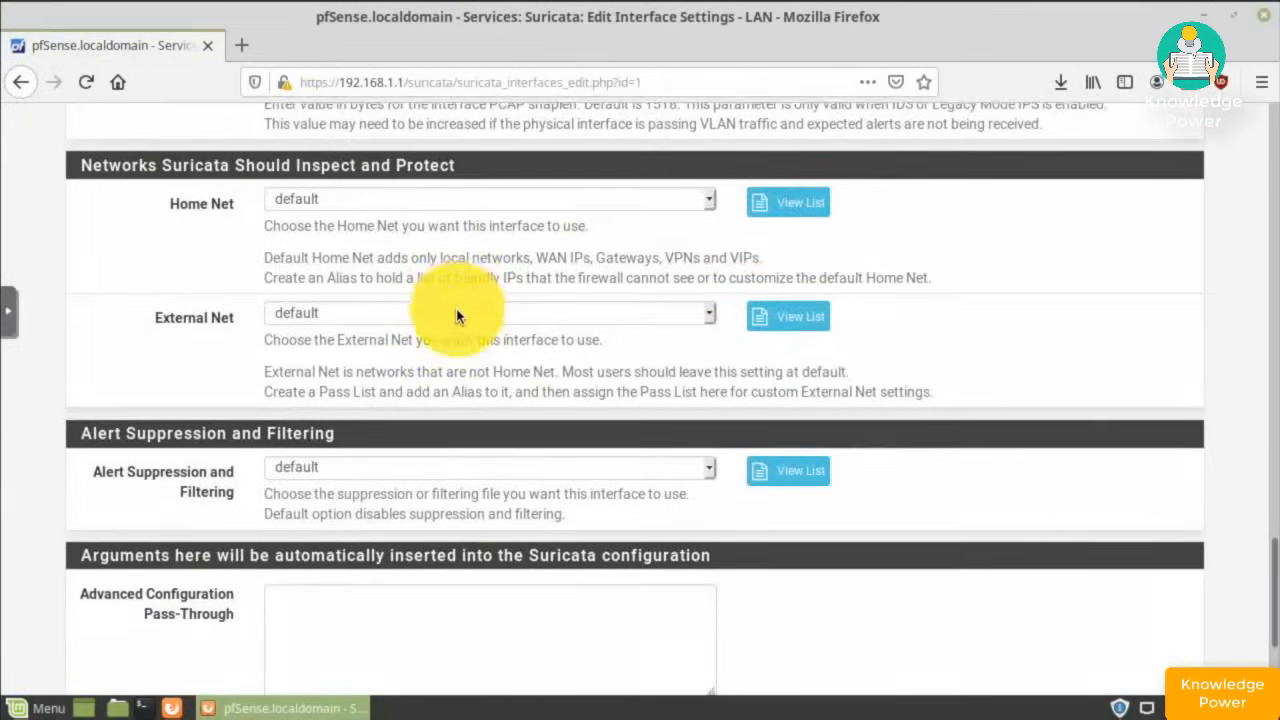
pyautogui.scroll(-3, 456, 316)
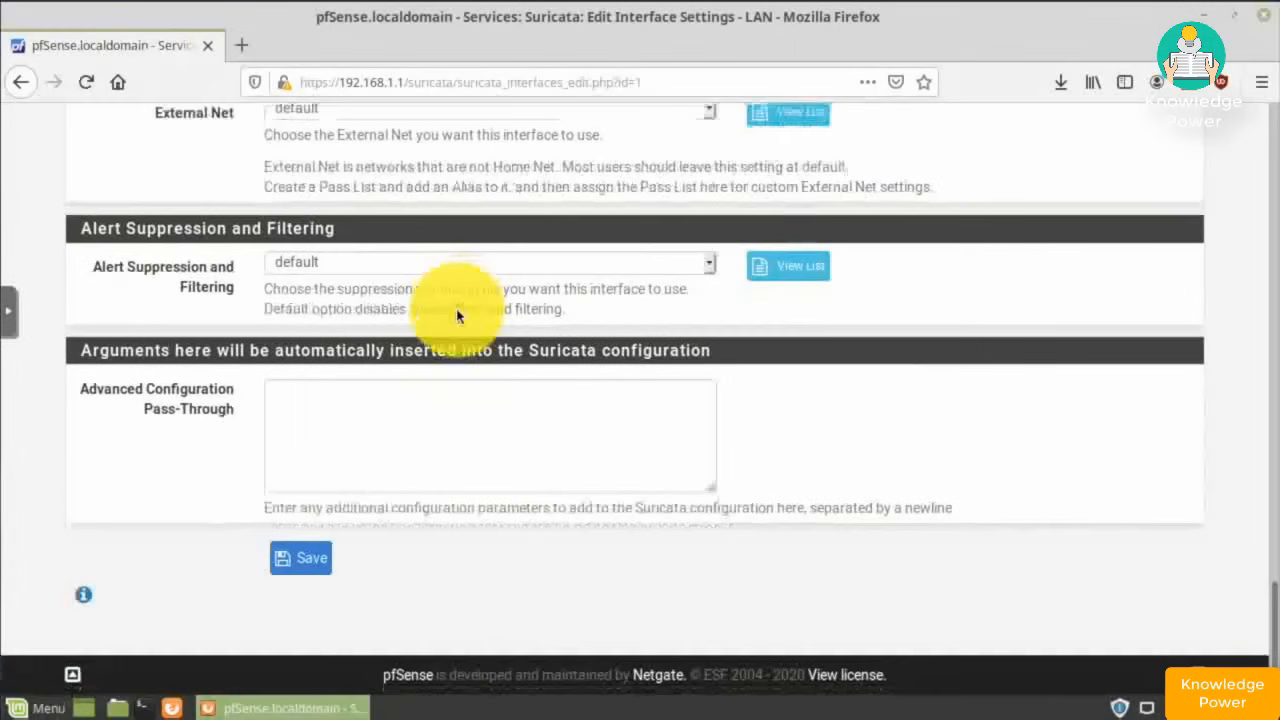
pyautogui.click(303, 563)
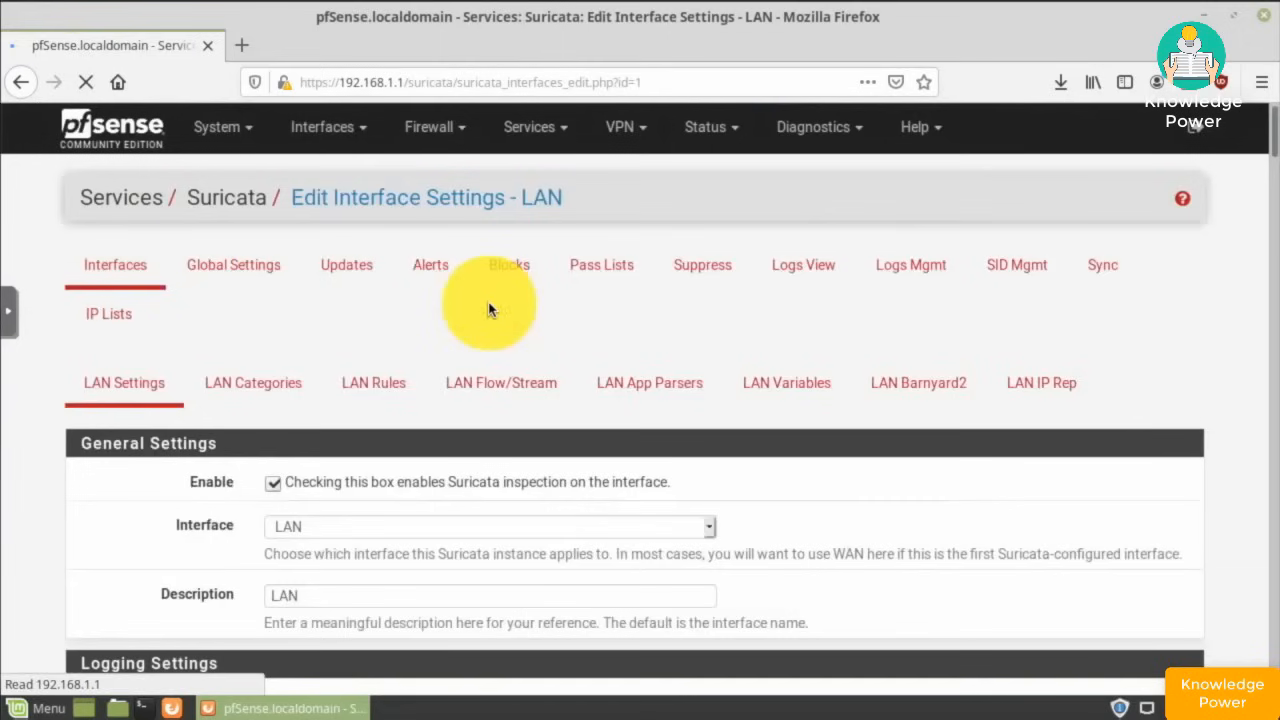
# - Enable only the Snort GPLv2 Community Rules for LAN and save the categories
pyautogui.click(272, 382)
pyautogui.scroll(-5, 300, 382)
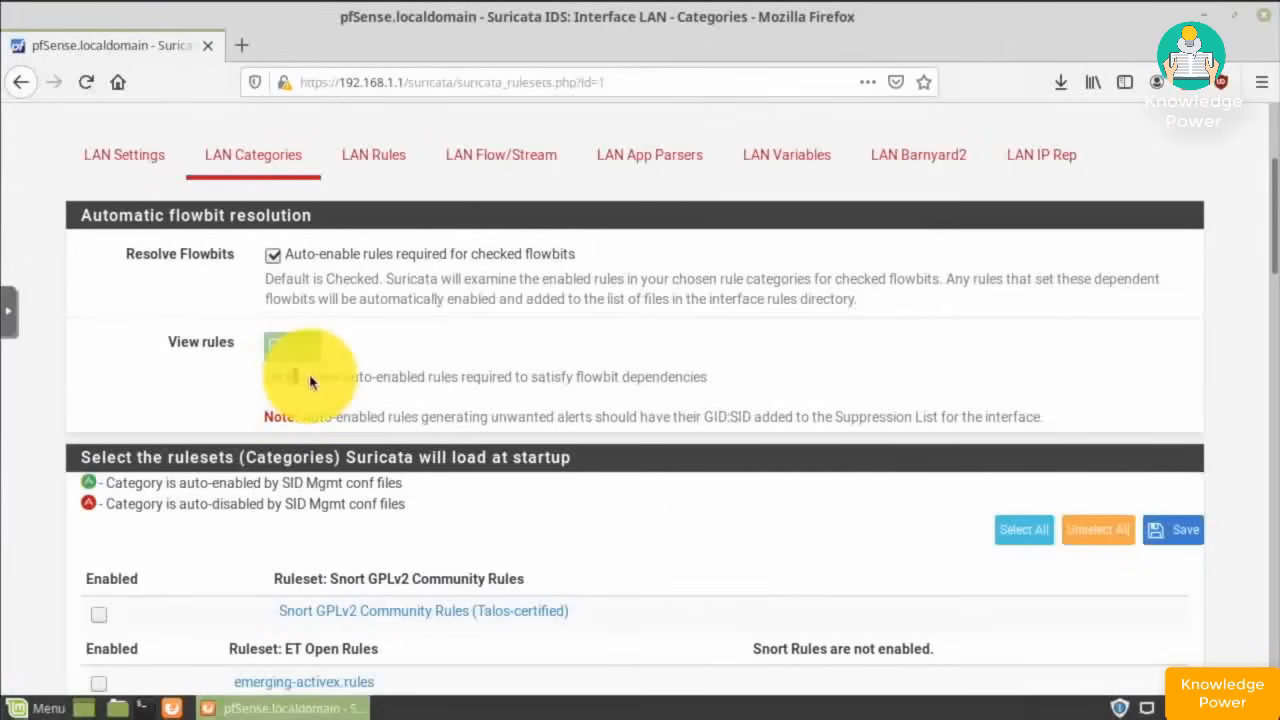
pyautogui.click(99, 614)
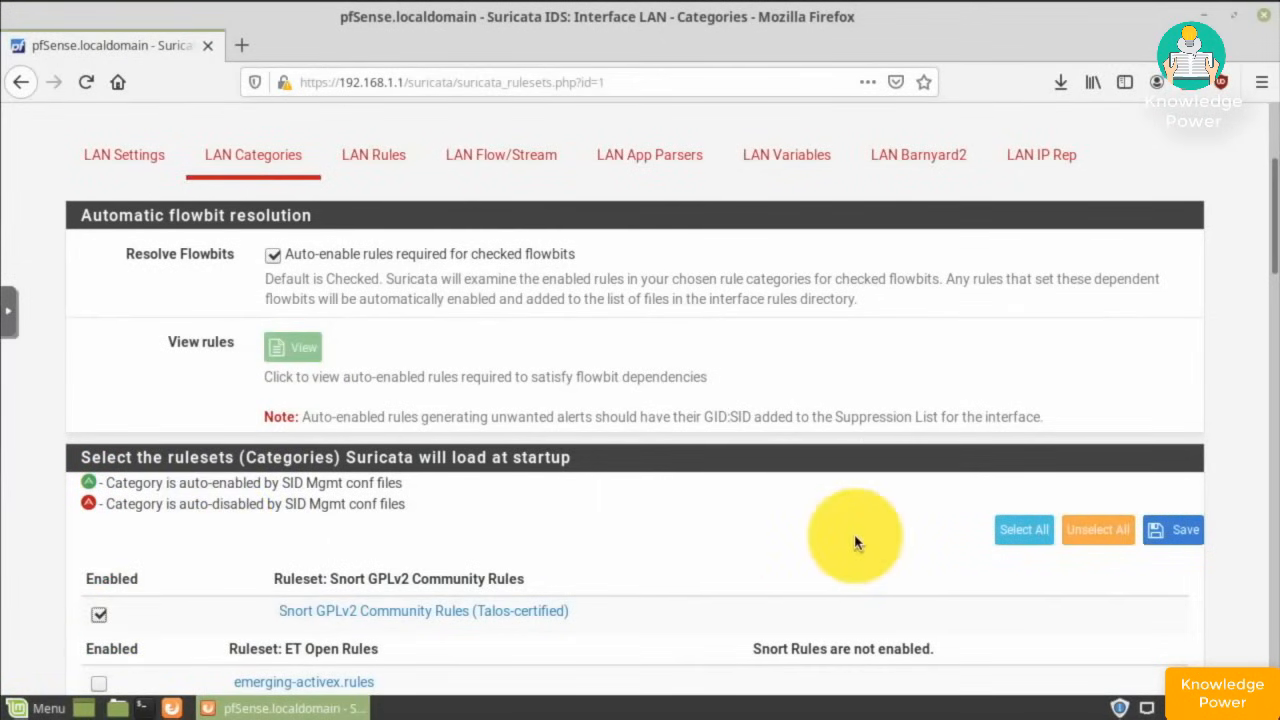
pyautogui.scroll(-1, 855, 543)
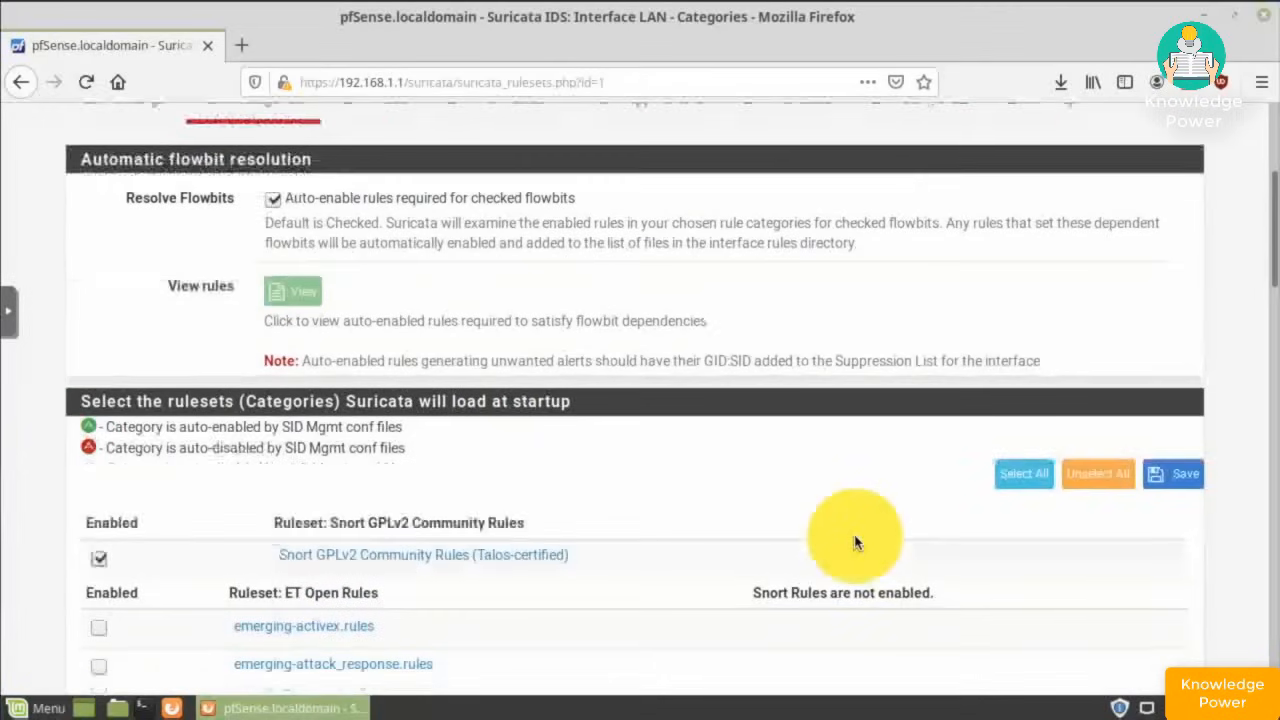
pyautogui.scroll(-3, 855, 543)
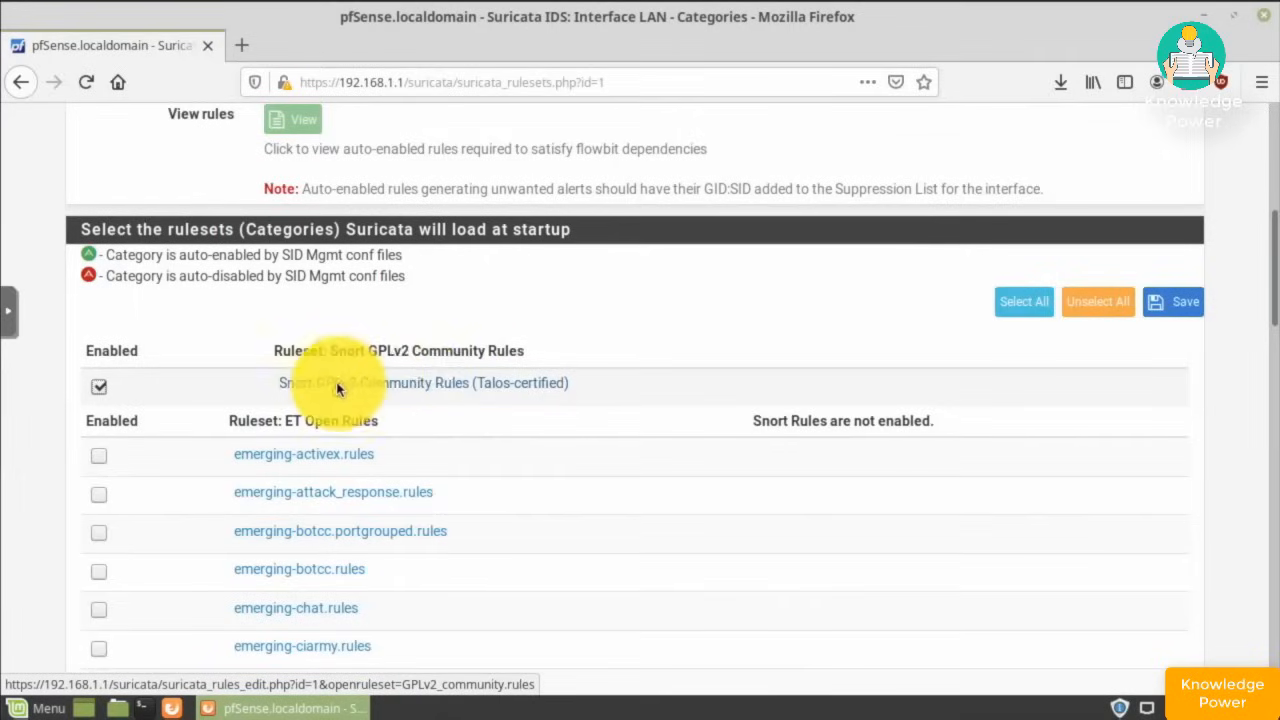
pyautogui.scroll(-16, 605, 479)
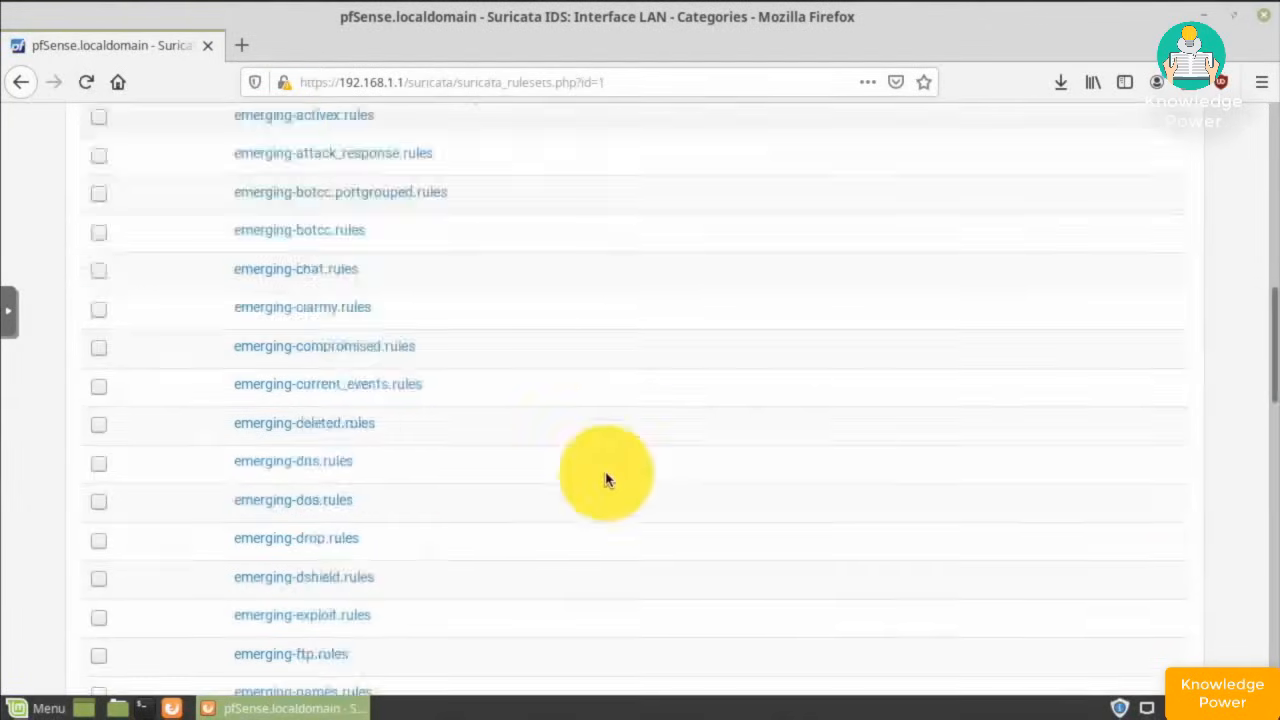
pyautogui.scroll(-1, 605, 479)
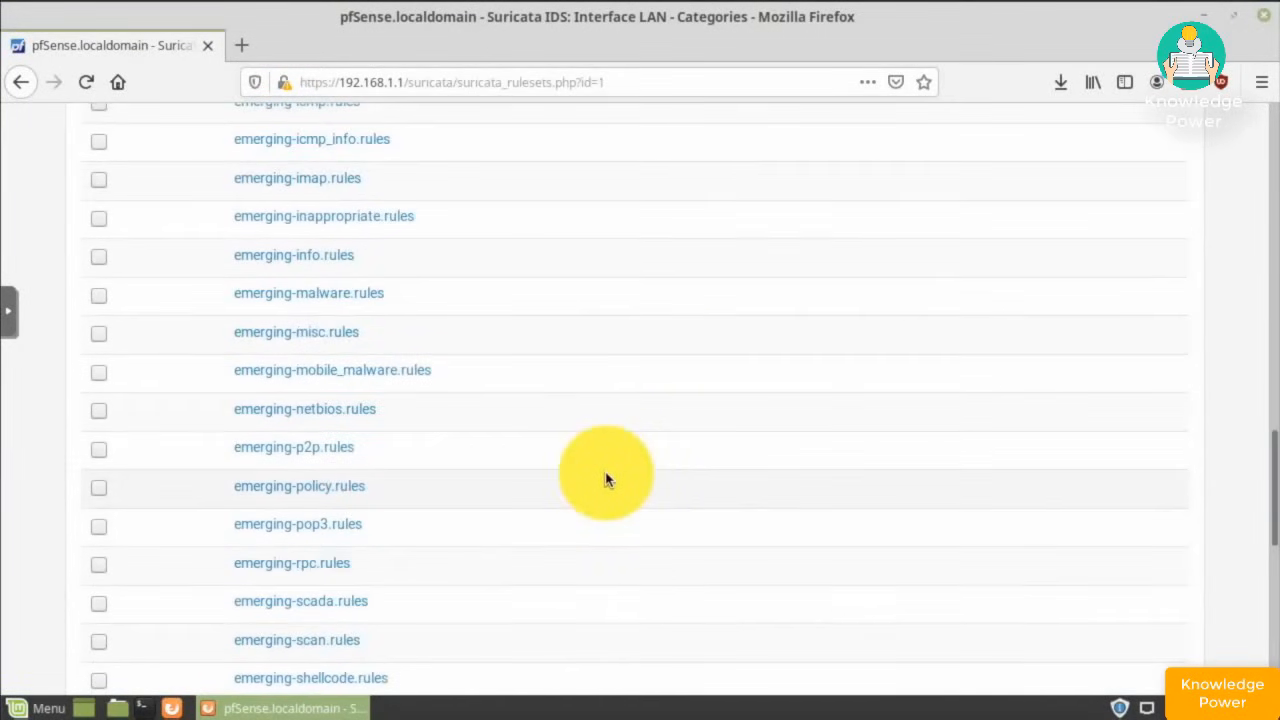
pyautogui.scroll(-11, 605, 479)
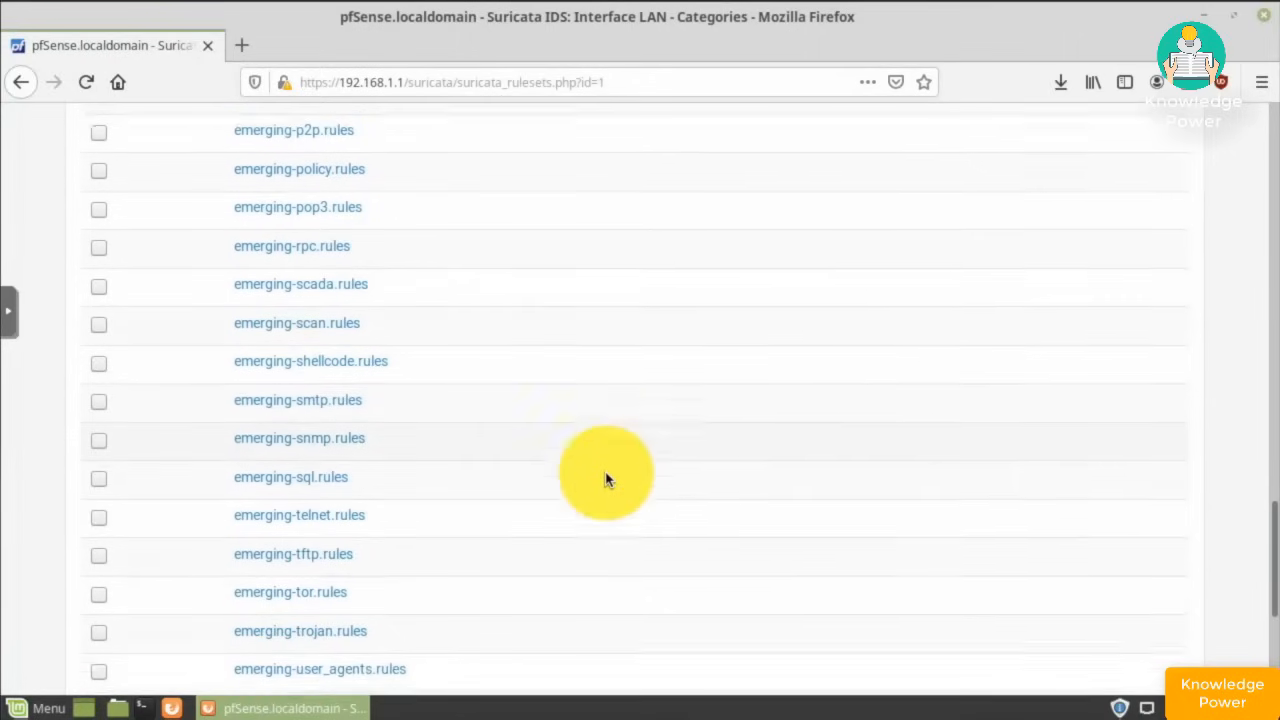
pyautogui.scroll(-10, 605, 479)
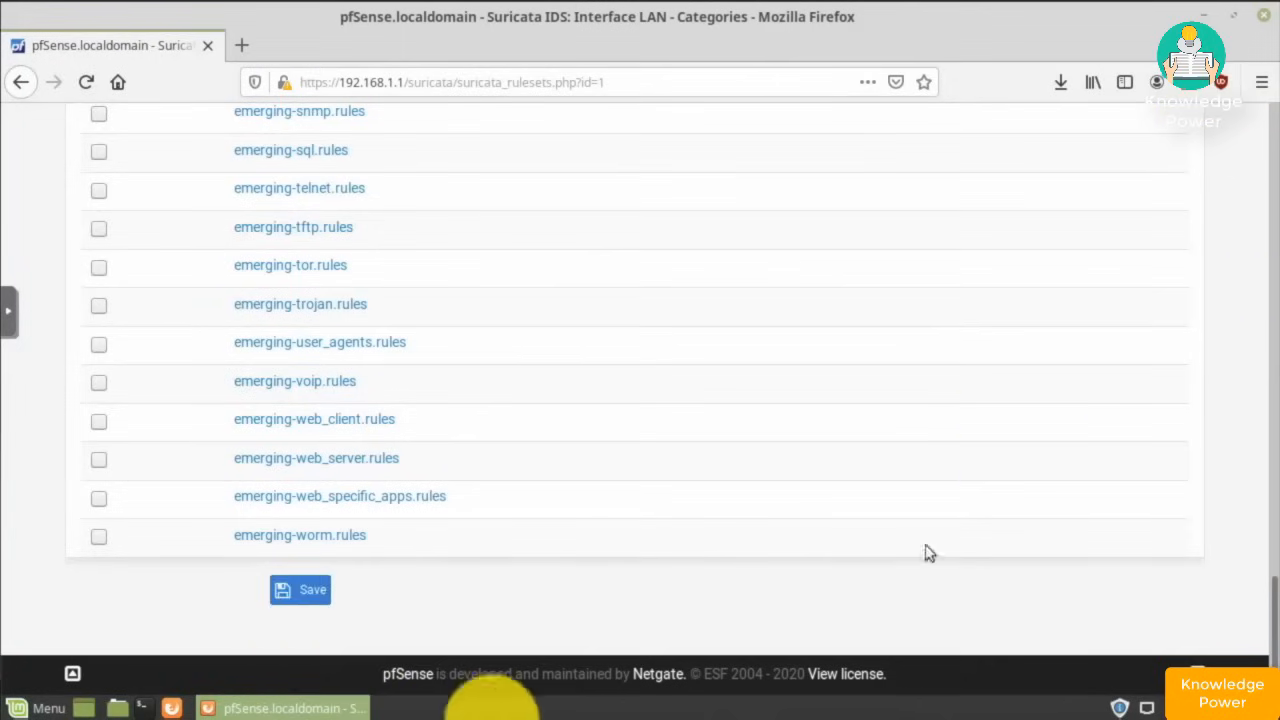
pyautogui.click(300, 588)
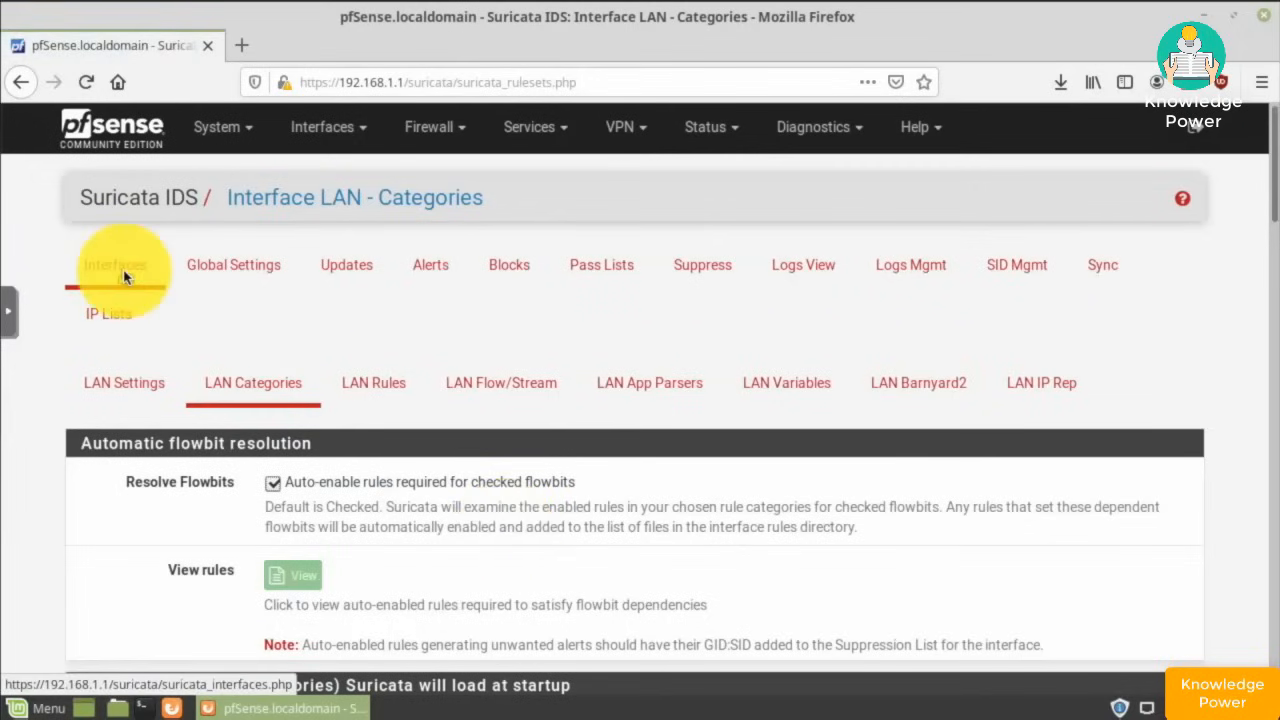
# - Start Suricata on LAN and add a new Suricata instance for DMZ
pyautogui.click(124, 277)
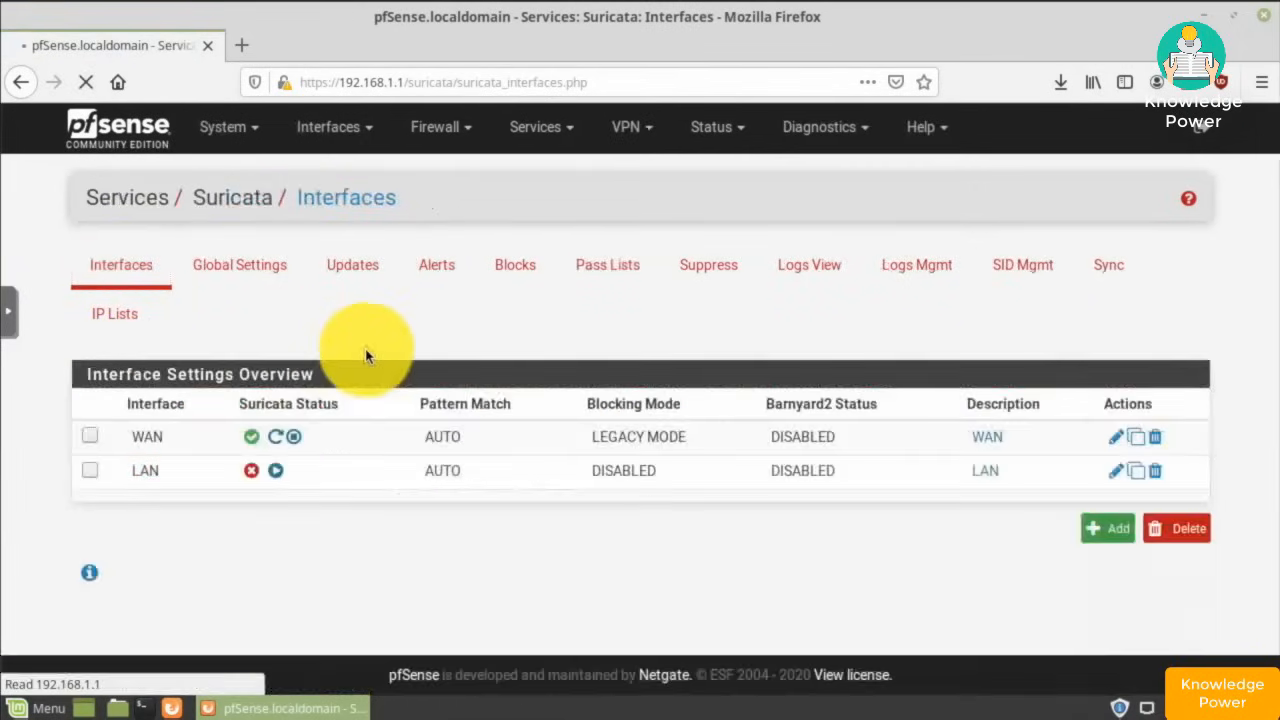
pyautogui.click(277, 472)
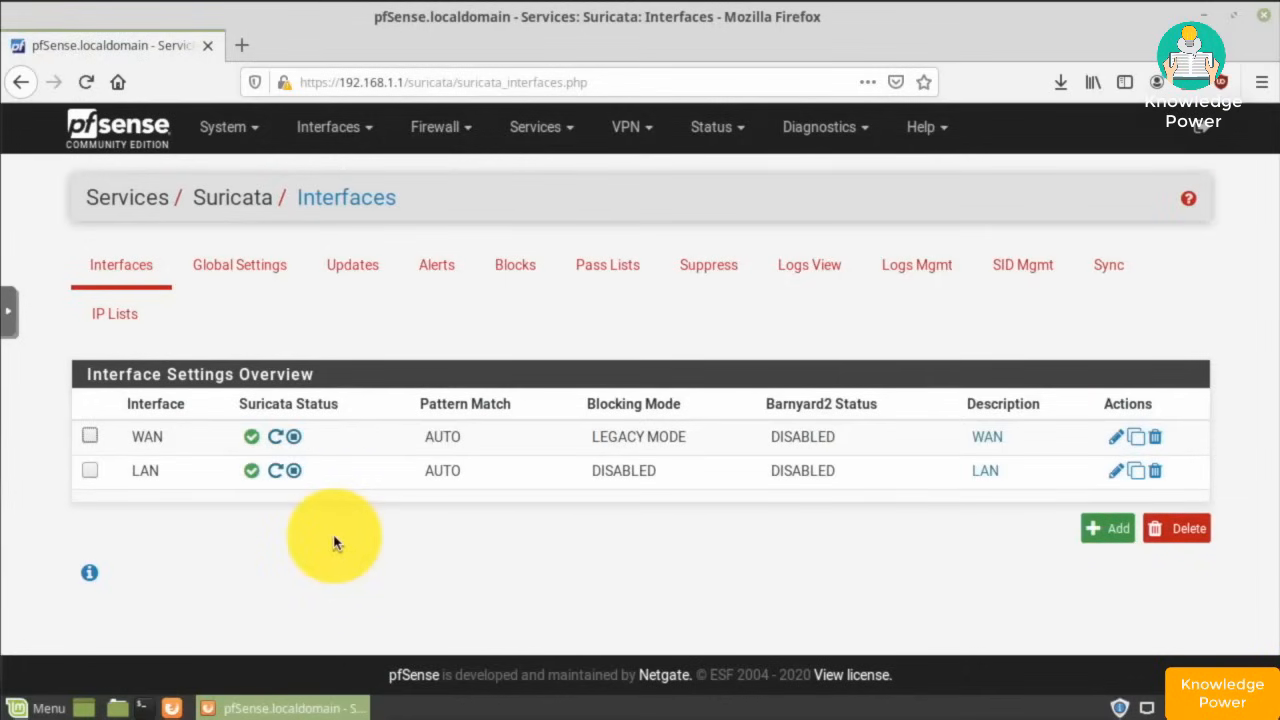
pyautogui.click(1112, 538)
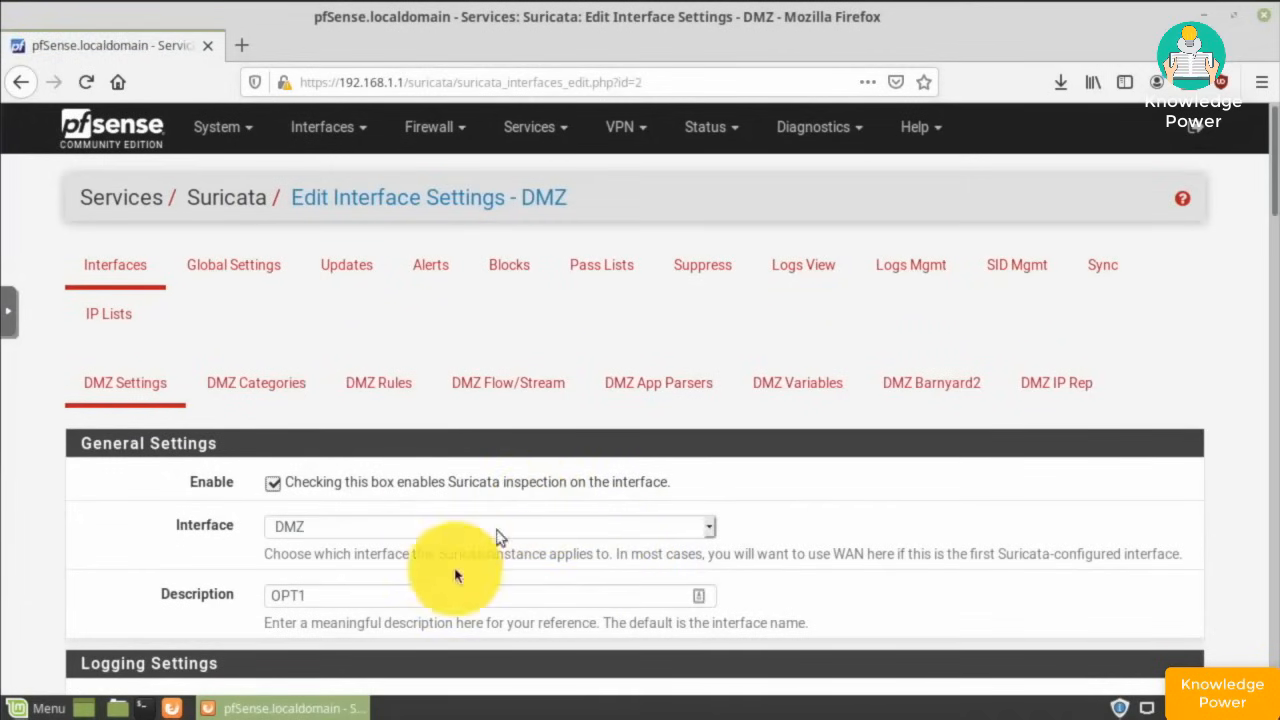
pyautogui.scroll(-10, 183, 556)
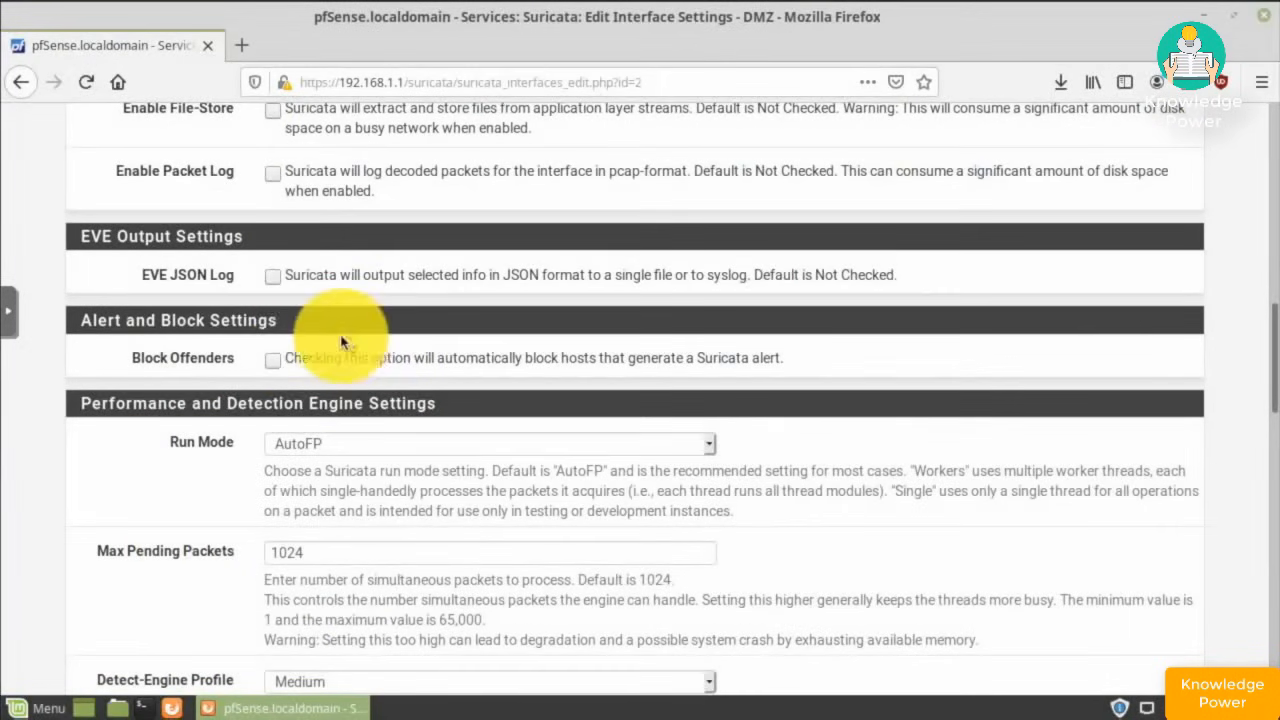
# - Turn on Block Offenders for DMZ, blocking BOTH IPs, and save it
pyautogui.click(276, 363)
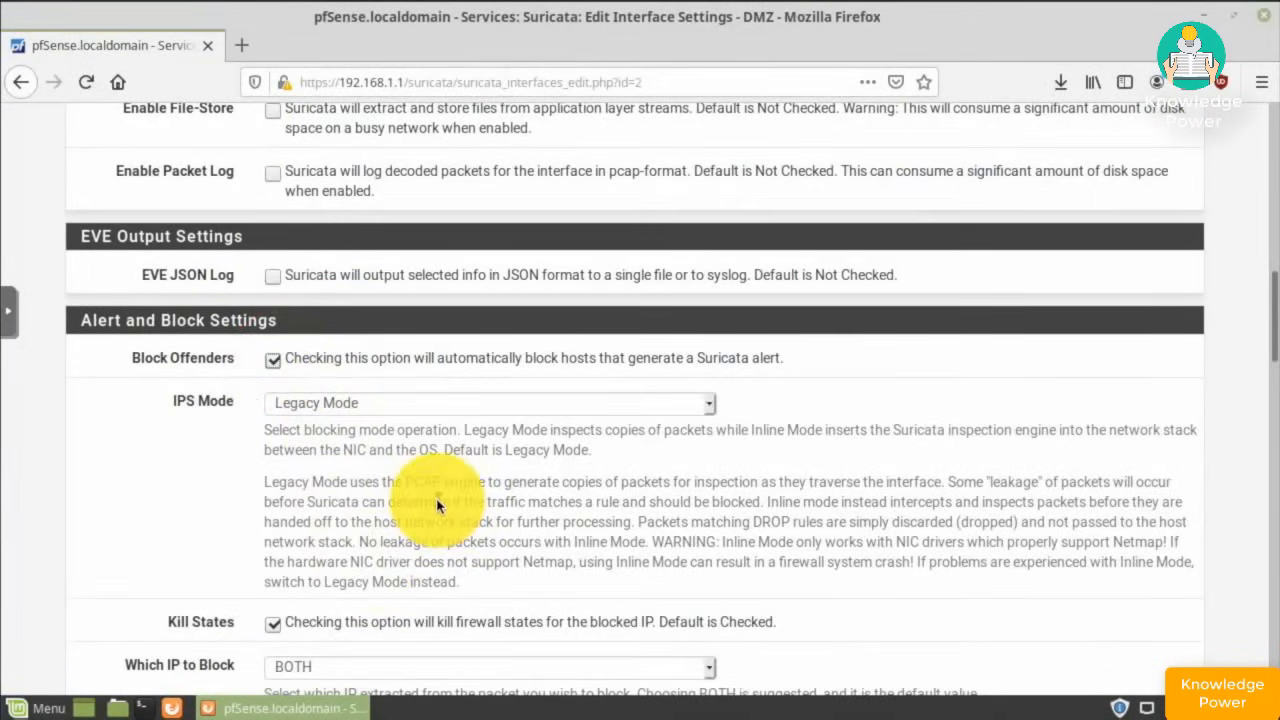
pyautogui.scroll(-2, 436, 505)
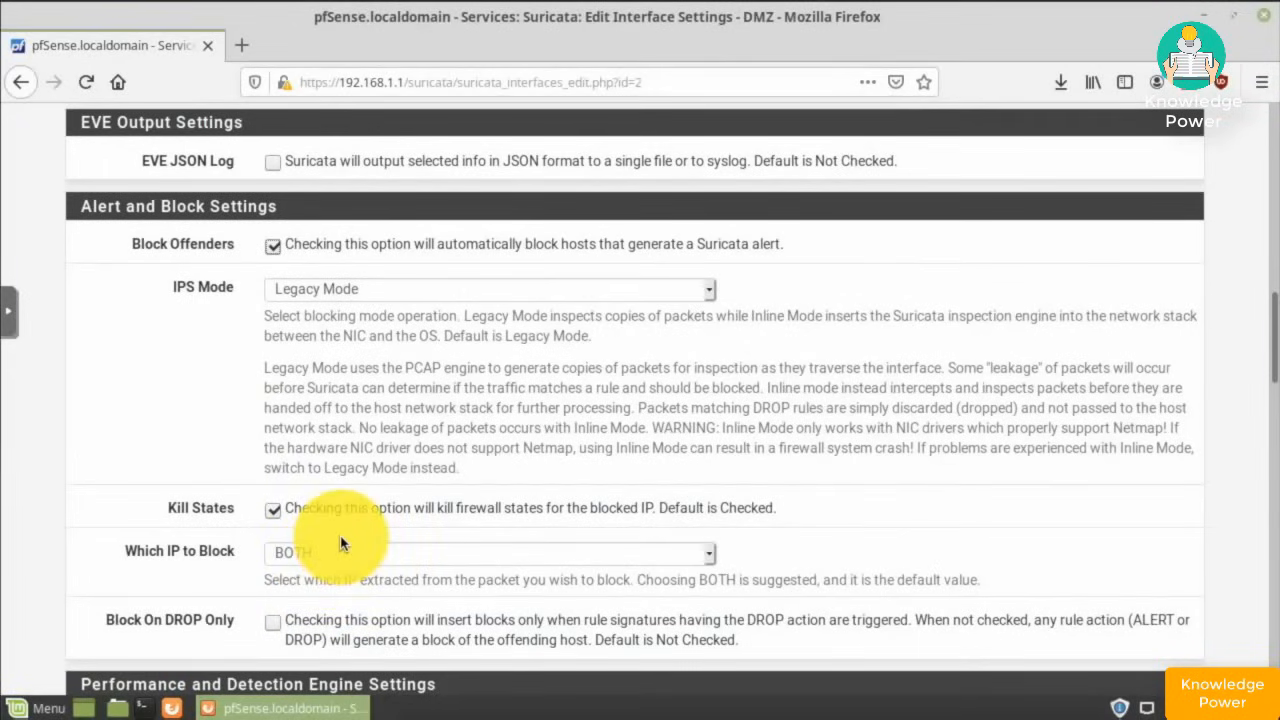
pyautogui.scroll(-9, 340, 543)
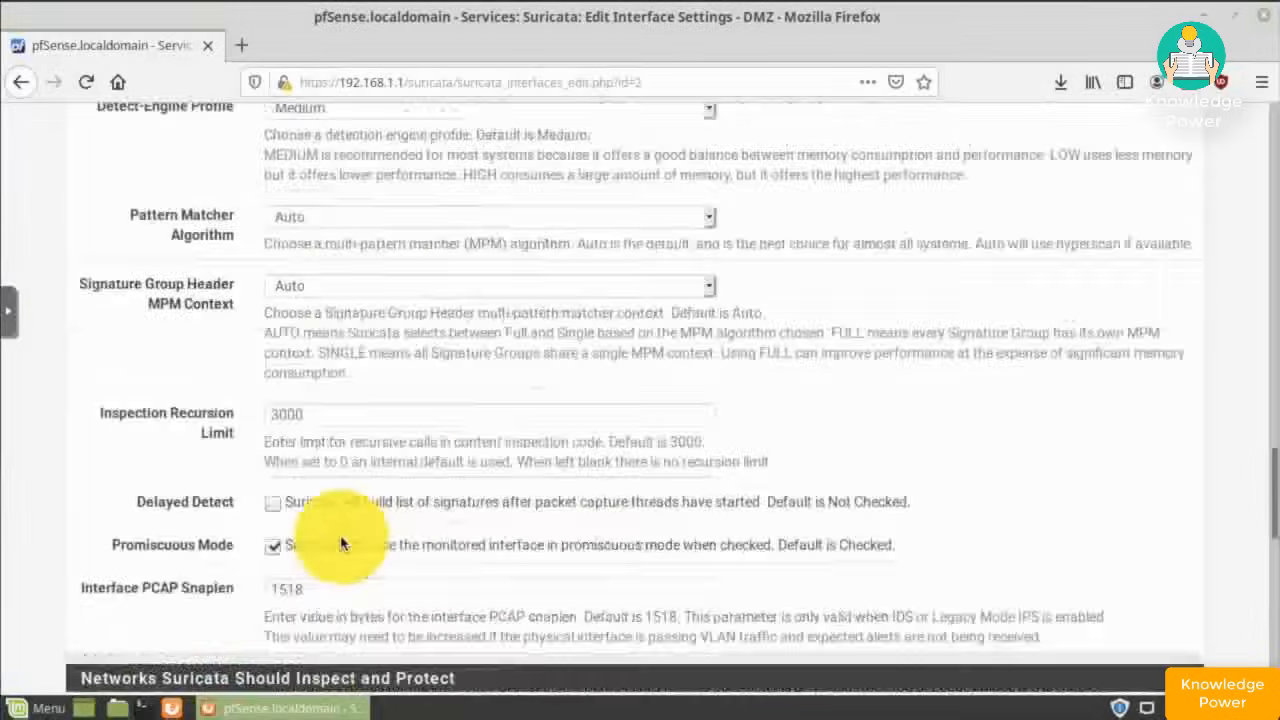
pyautogui.scroll(-7, 340, 543)
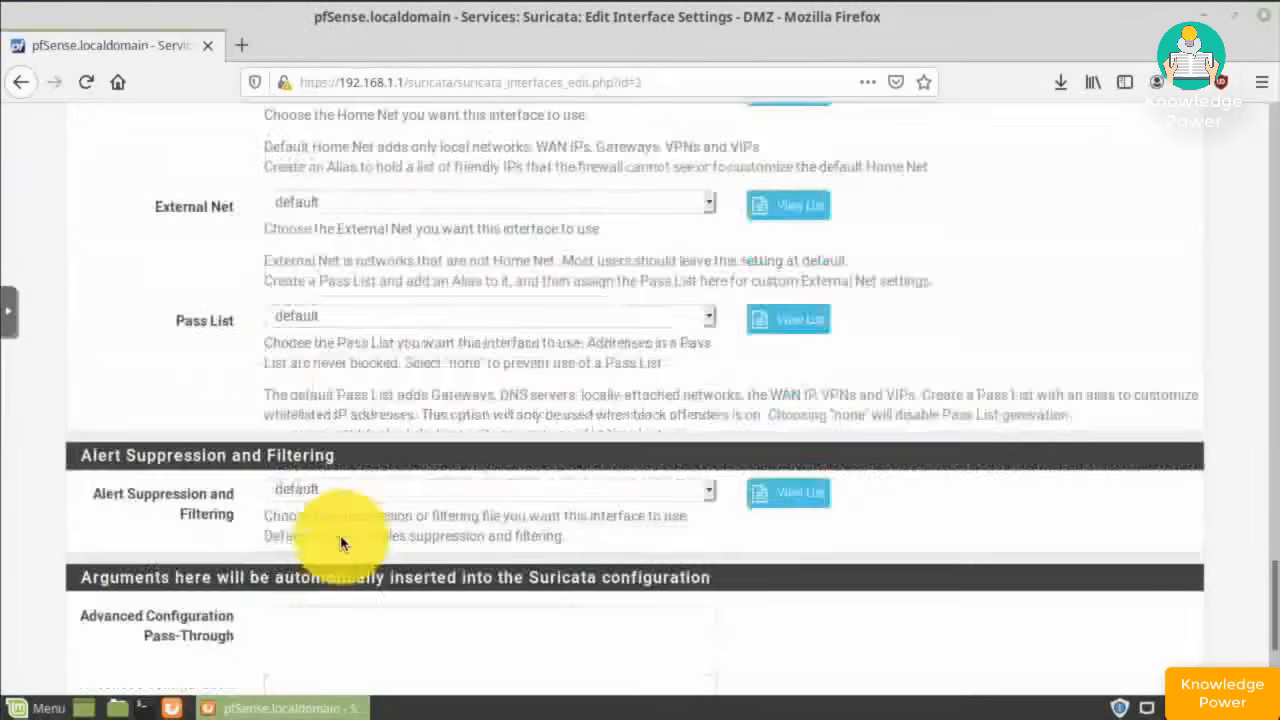
pyautogui.scroll(-2, 340, 543)
pyautogui.click(305, 560)
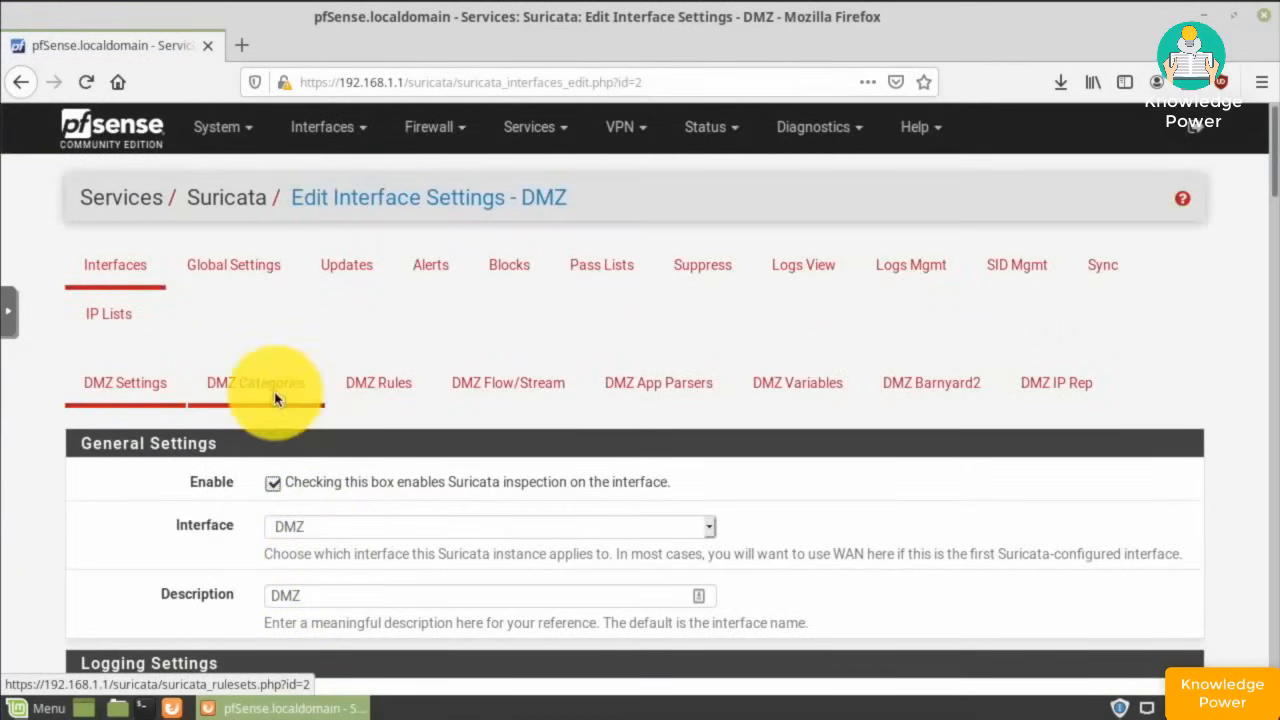
# - Select All DMZ ruleset categories, save, and view the WAN, LAN and DMZ interface list
pyautogui.click(278, 398)
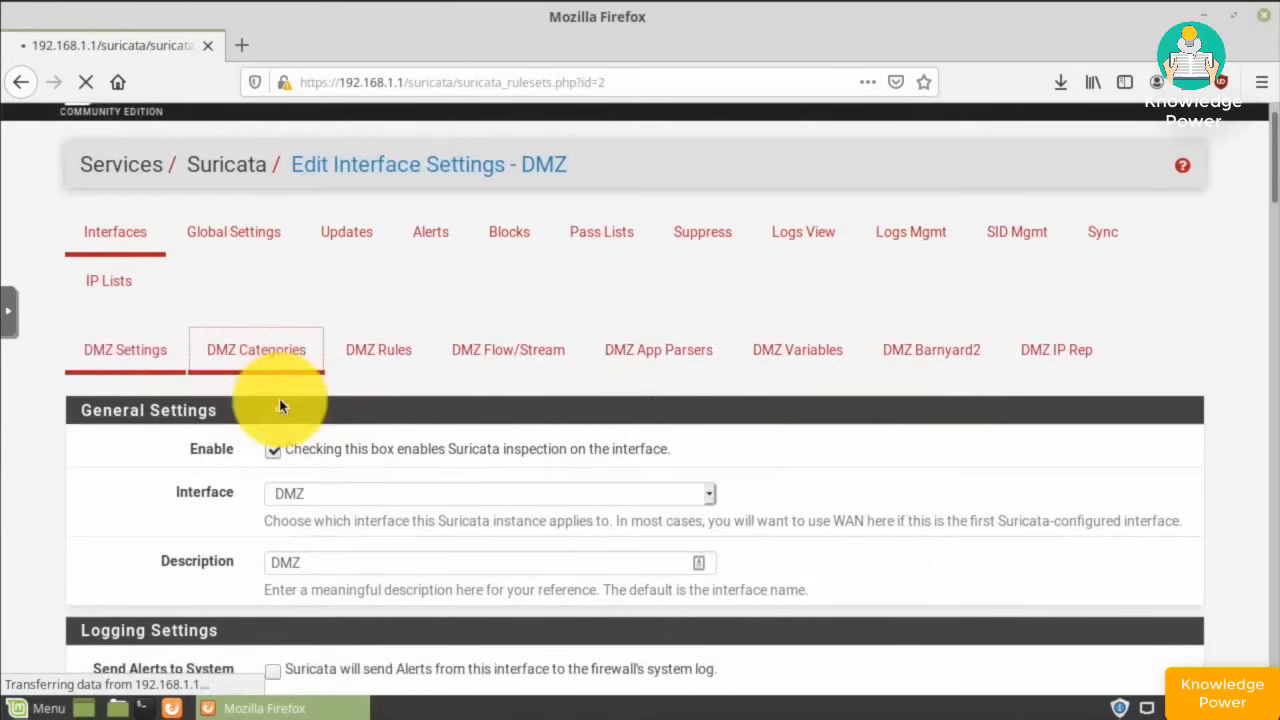
pyautogui.scroll(-3, 280, 405)
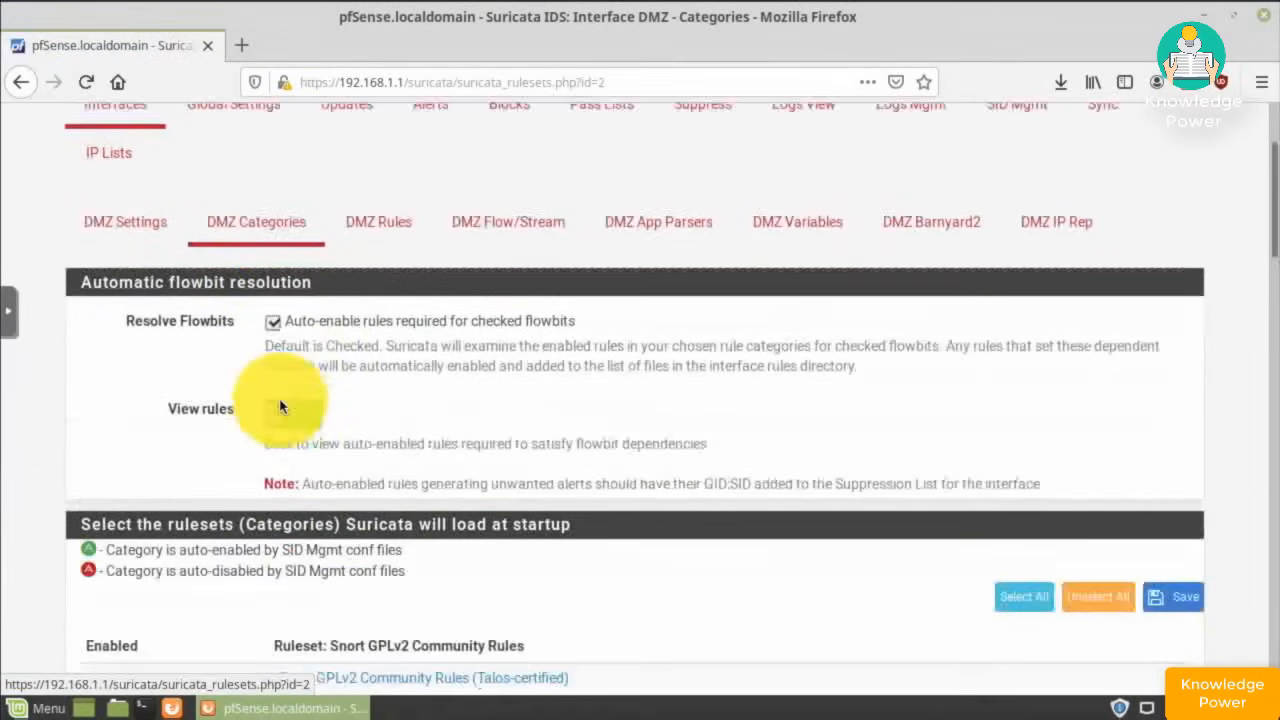
pyautogui.scroll(-2, 280, 405)
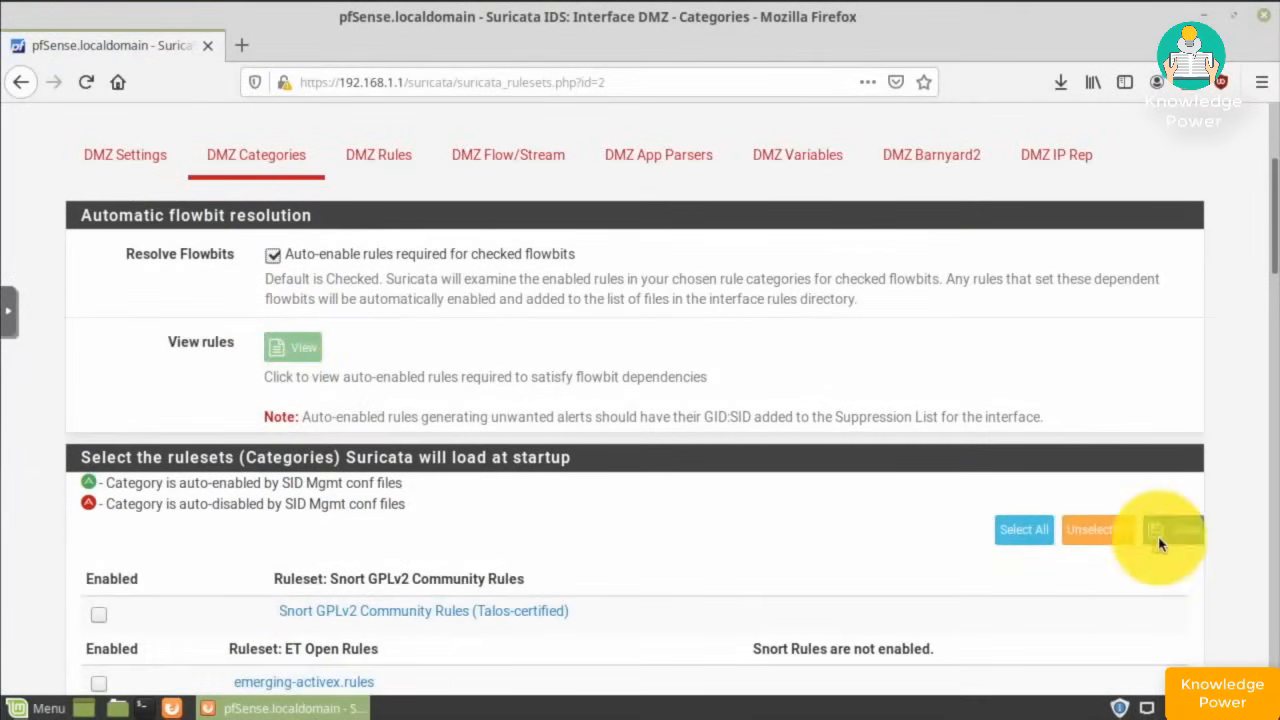
pyautogui.click(1024, 529)
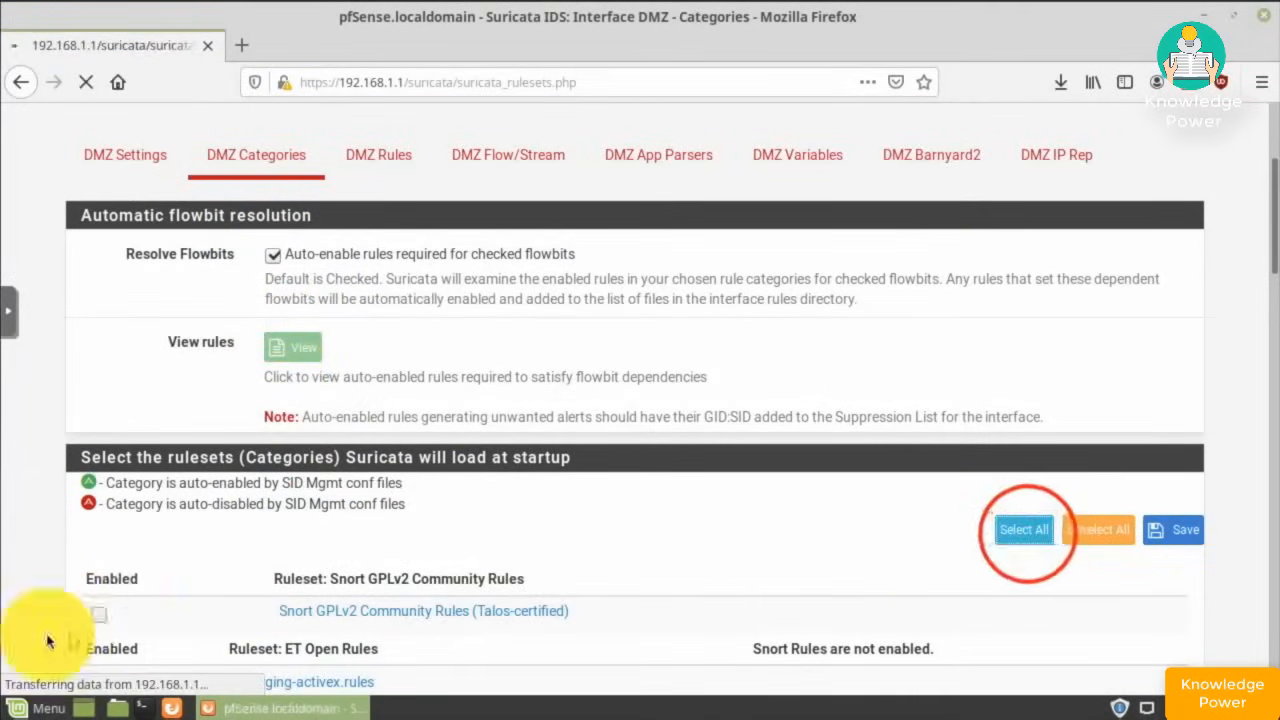
pyautogui.scroll(-2, 120, 598)
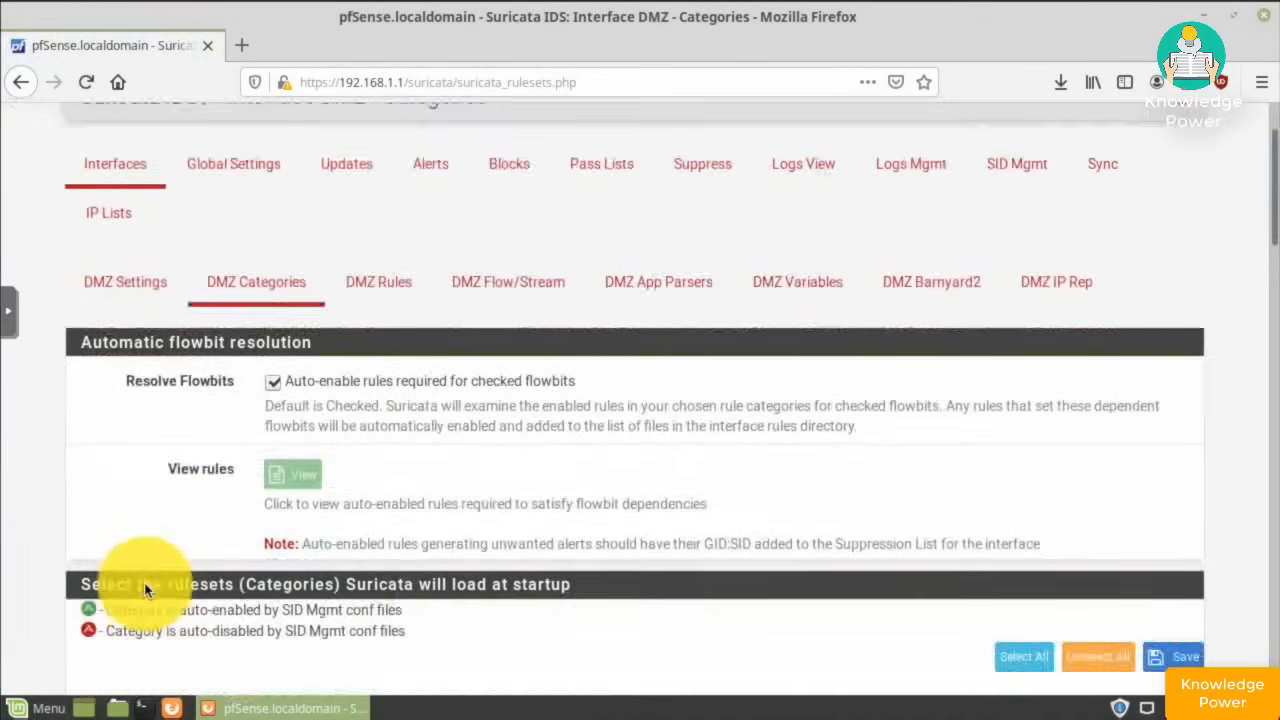
pyautogui.scroll(-3, 145, 590)
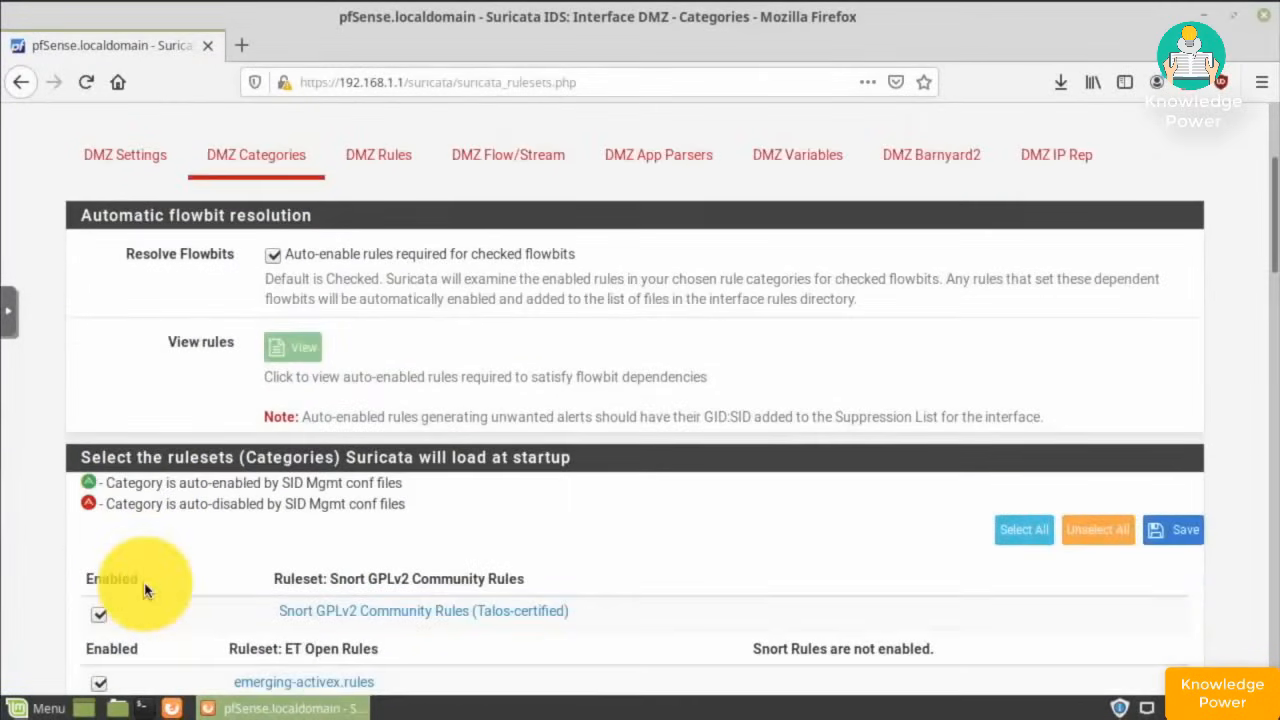
pyautogui.scroll(-9, 145, 590)
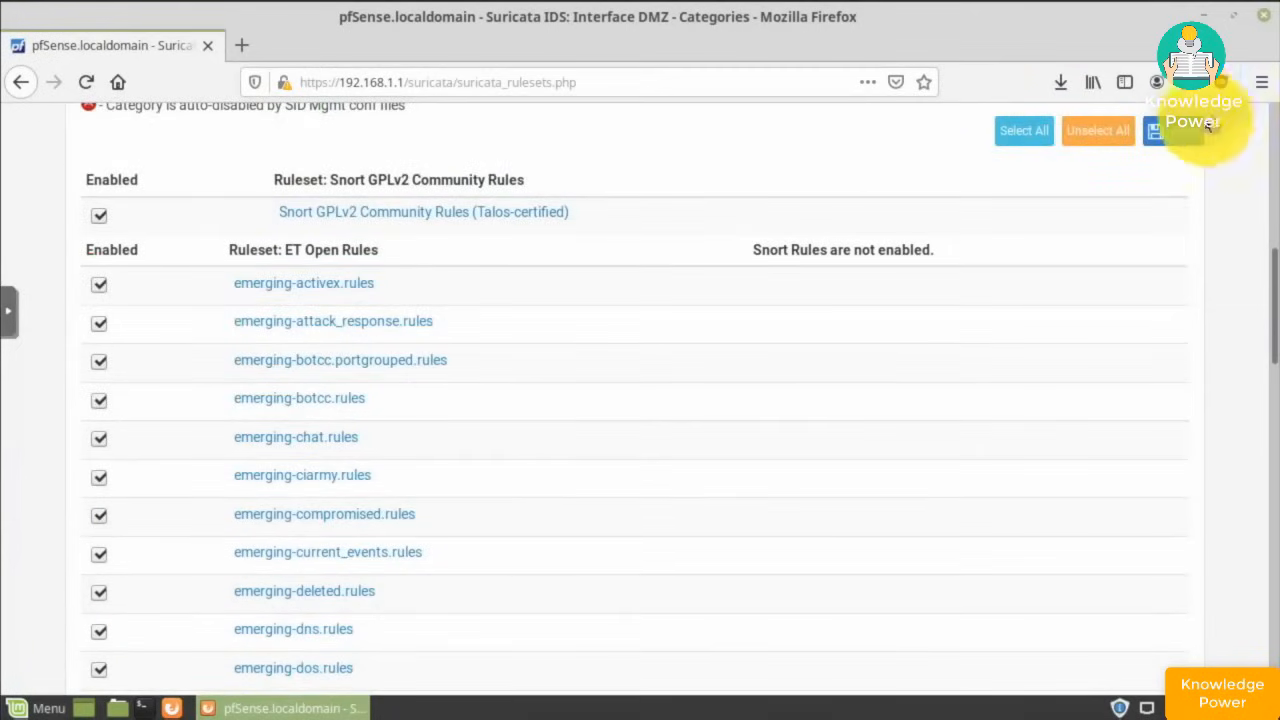
pyautogui.click(1168, 130)
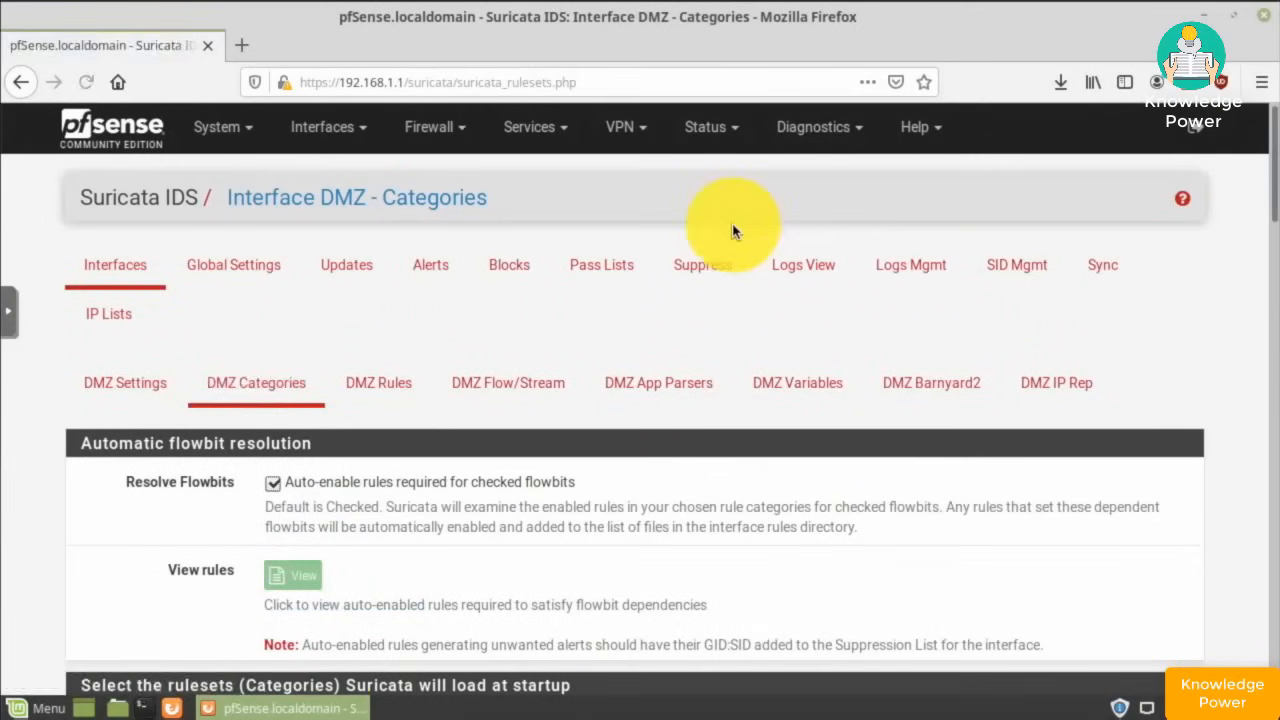
pyautogui.click(120, 276)
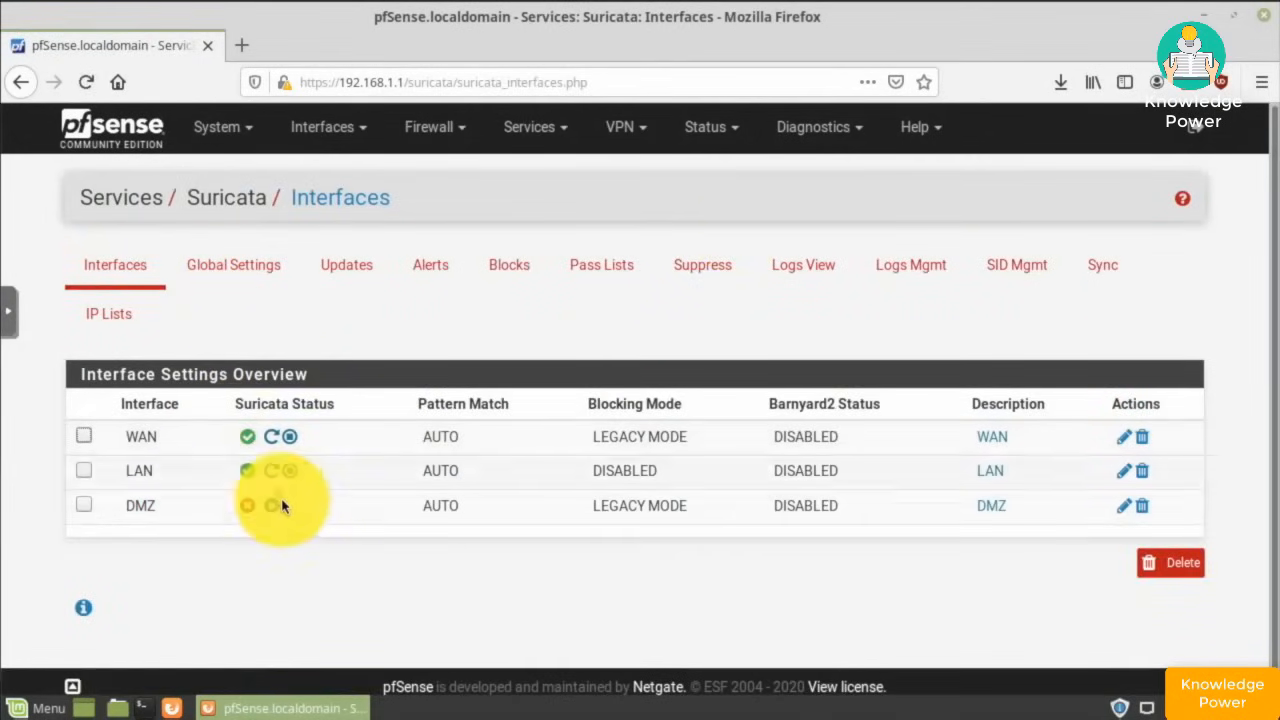
# - Start Suricata on the DMZ interface
pyautogui.click(284, 505)
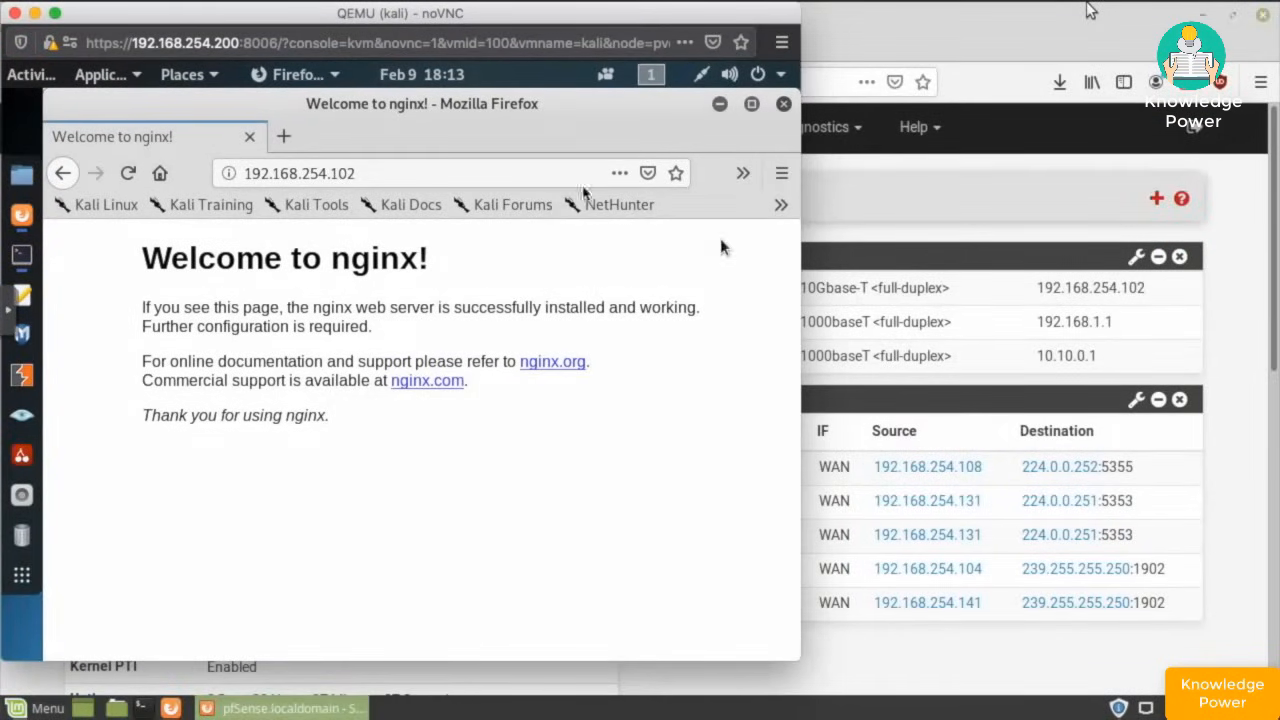
# - Minimize Kali's nginx and Nikto2 browser windows and the terminal, then hide the VM console
pyautogui.click(716, 107)
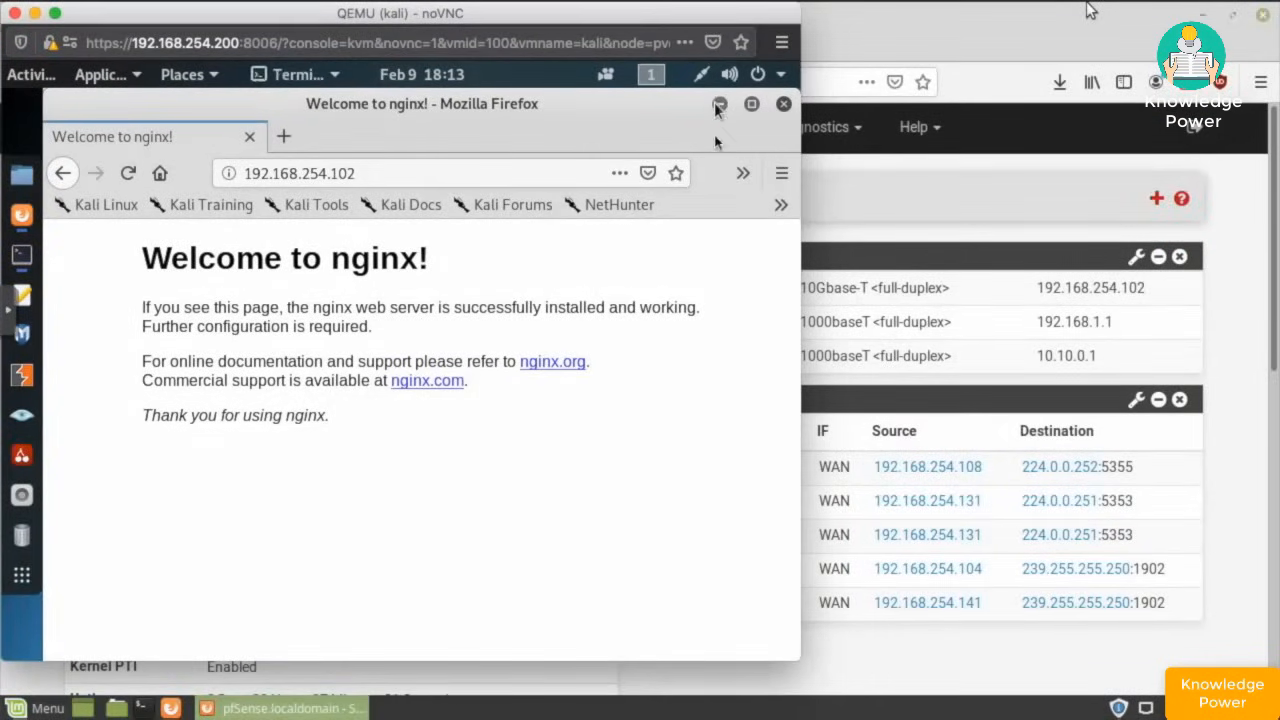
pyautogui.click(719, 106)
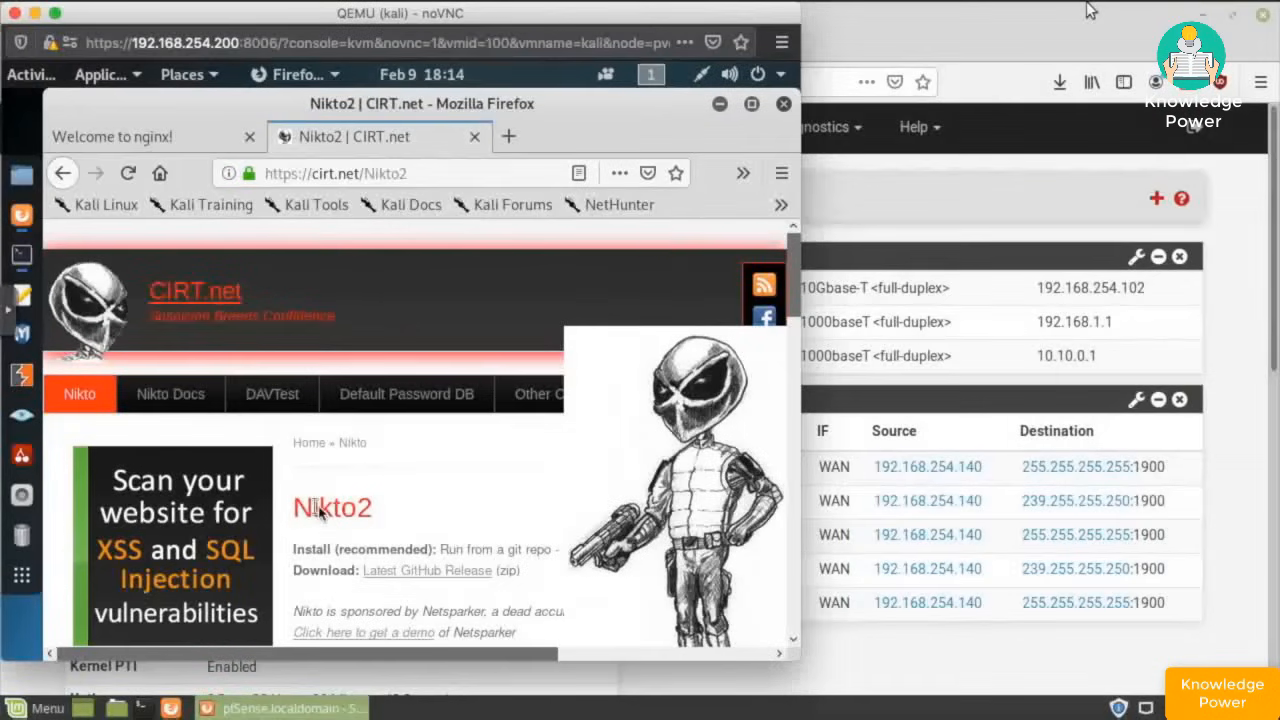
pyautogui.click(720, 104)
pyautogui.click(33, 13)
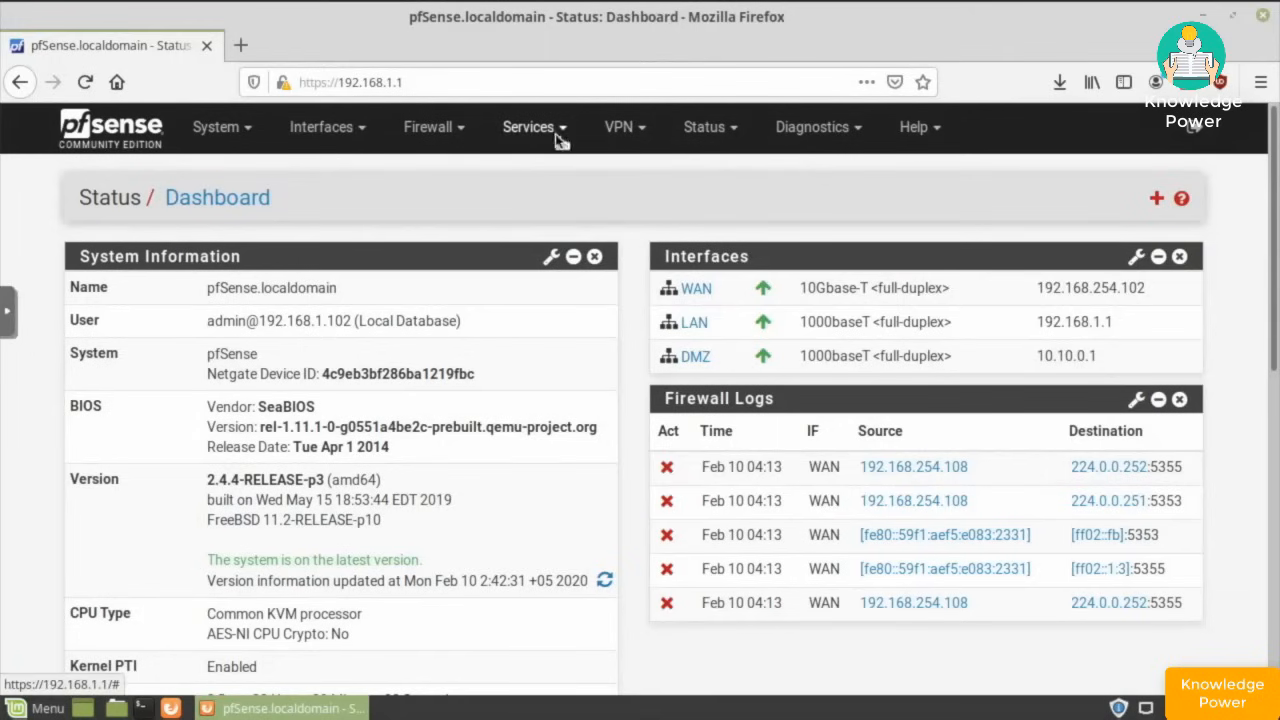
# - Stop Suricata on the WAN interface under Services > Suricata, then go back to the dashboard
pyautogui.click(530, 129)
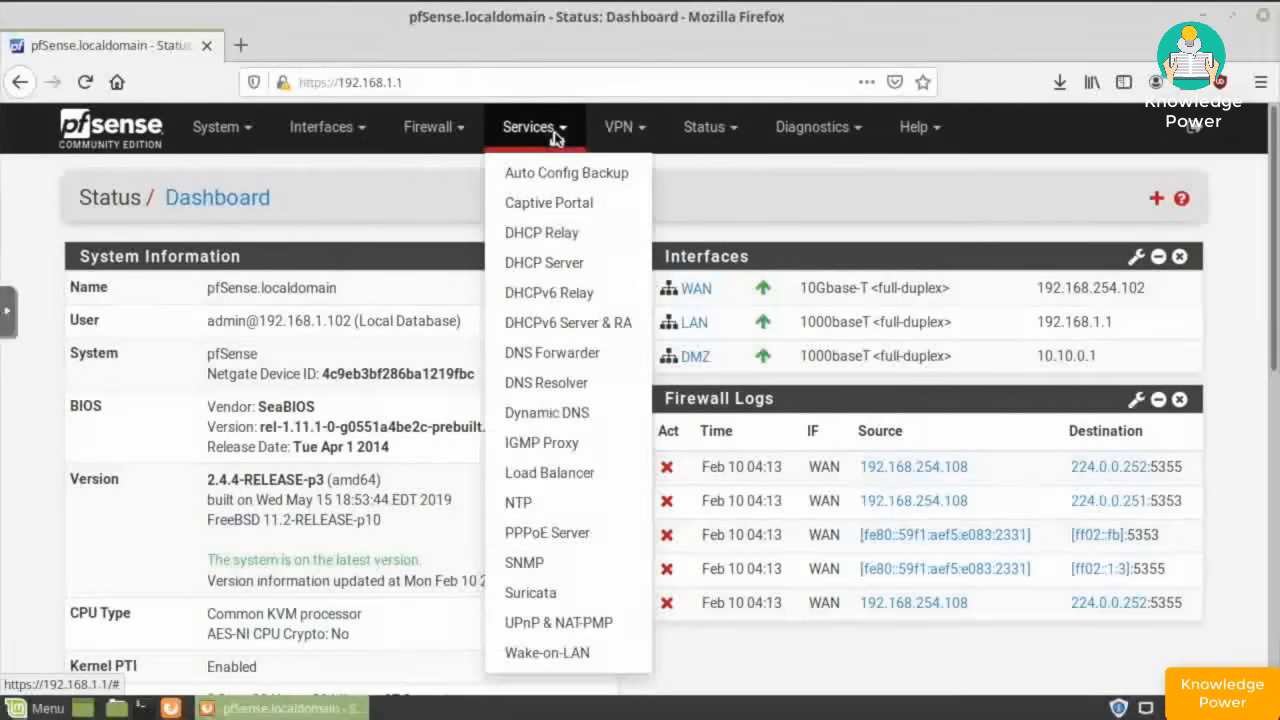
pyautogui.click(532, 592)
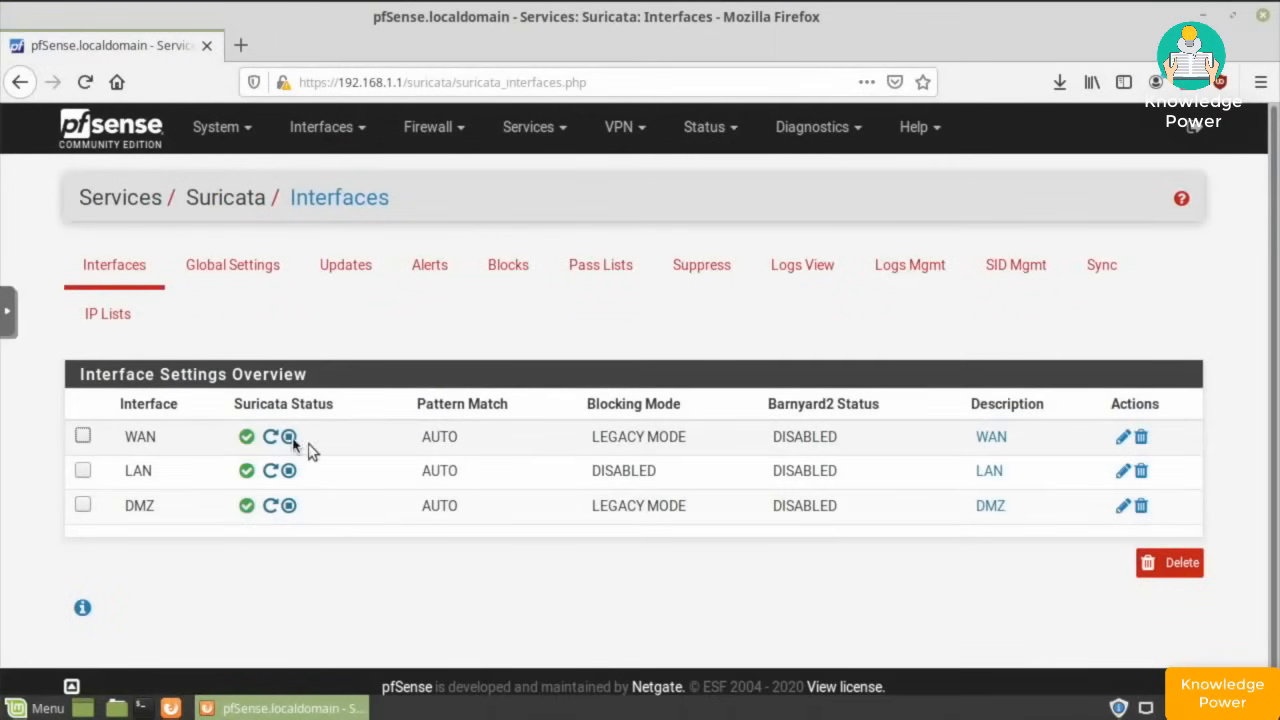
pyautogui.click(289, 438)
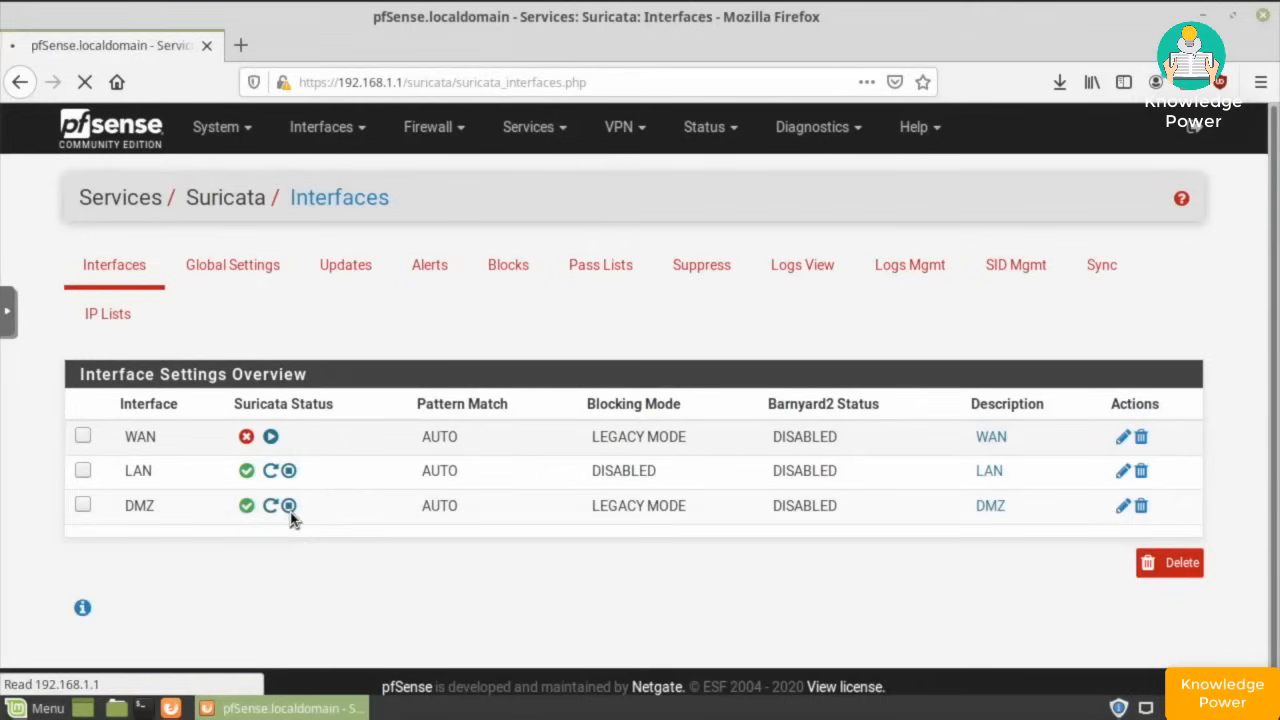
pyautogui.click(129, 143)
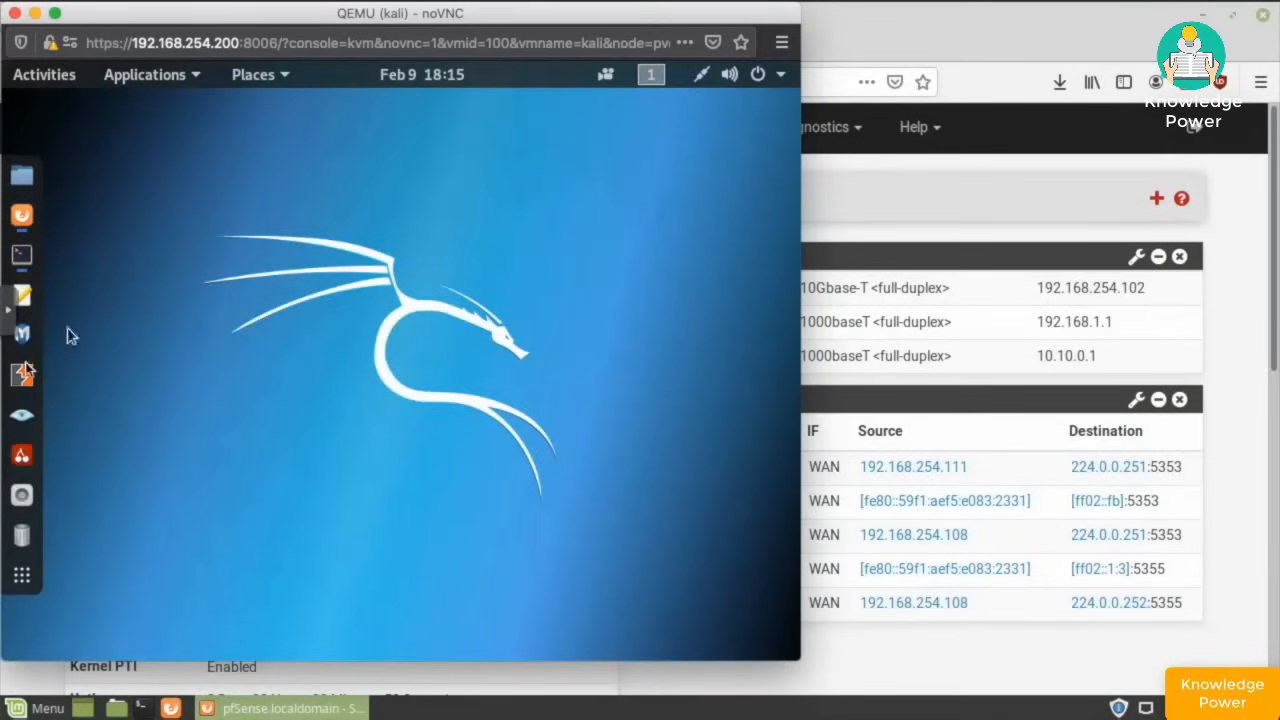
# - Reload the nginx page at 192.168.254.102 in Kali and rerun the recalled nikto --host scan against it
pyautogui.click(22, 215)
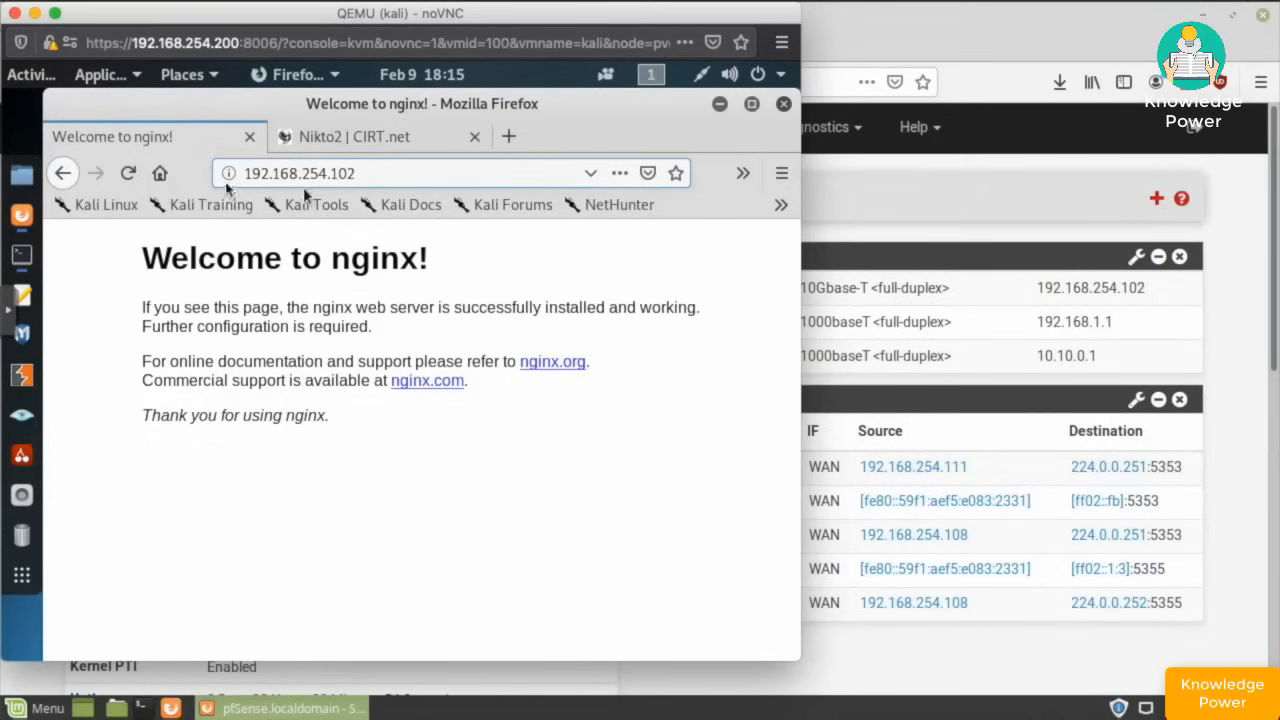
pyautogui.click(127, 176)
pyautogui.click(24, 258)
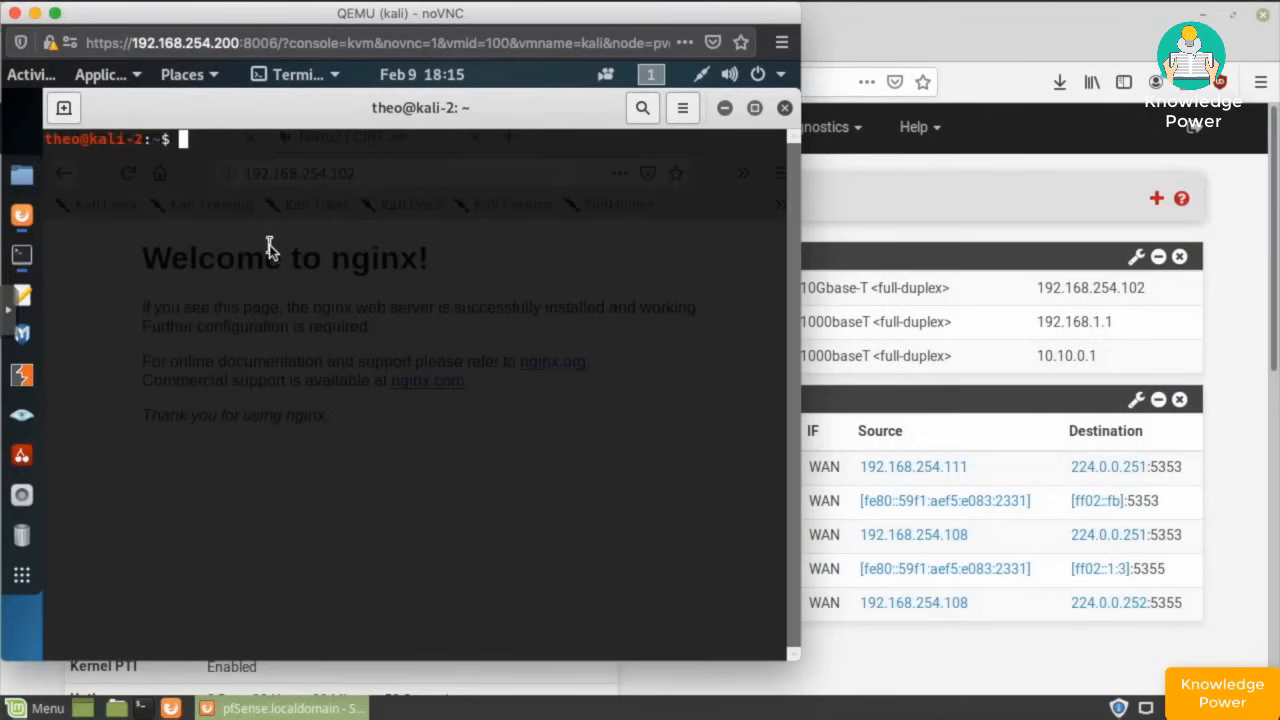
pyautogui.write('clear')
pyautogui.press('Up')
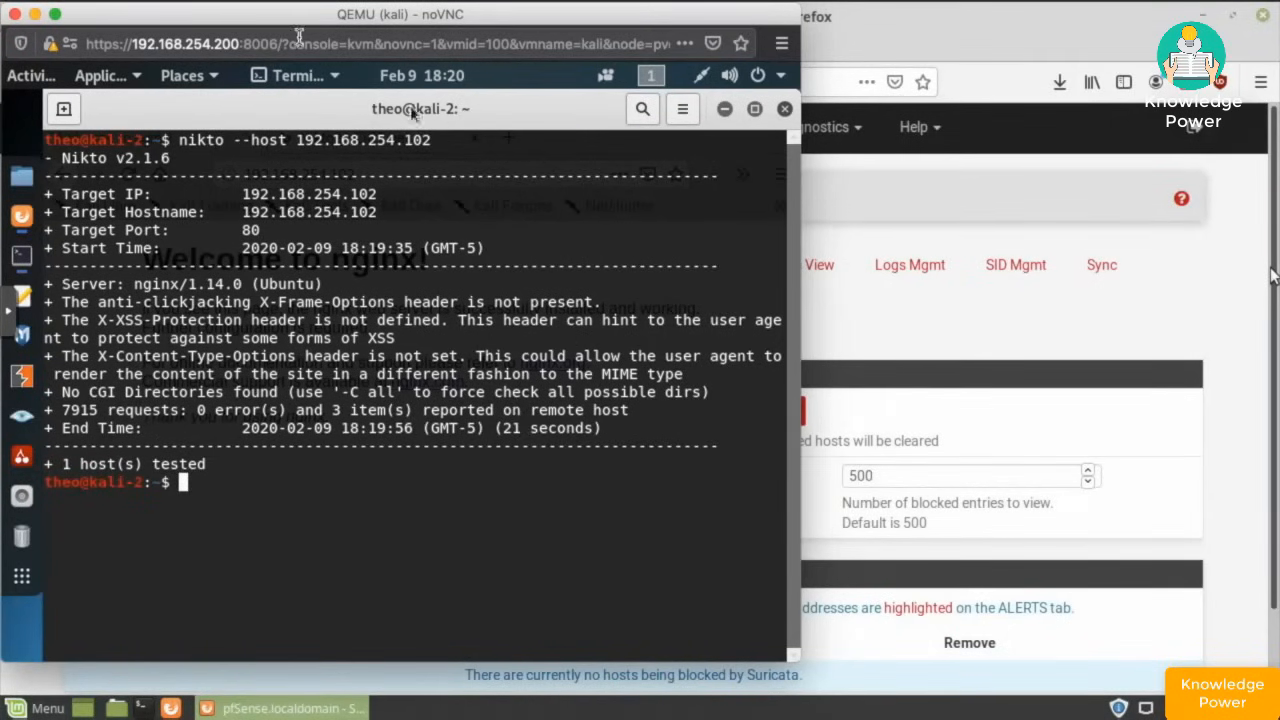
pyautogui.moveTo(226, 21); pyautogui.dragTo(1234, 257)
pyautogui.click(373, 319)
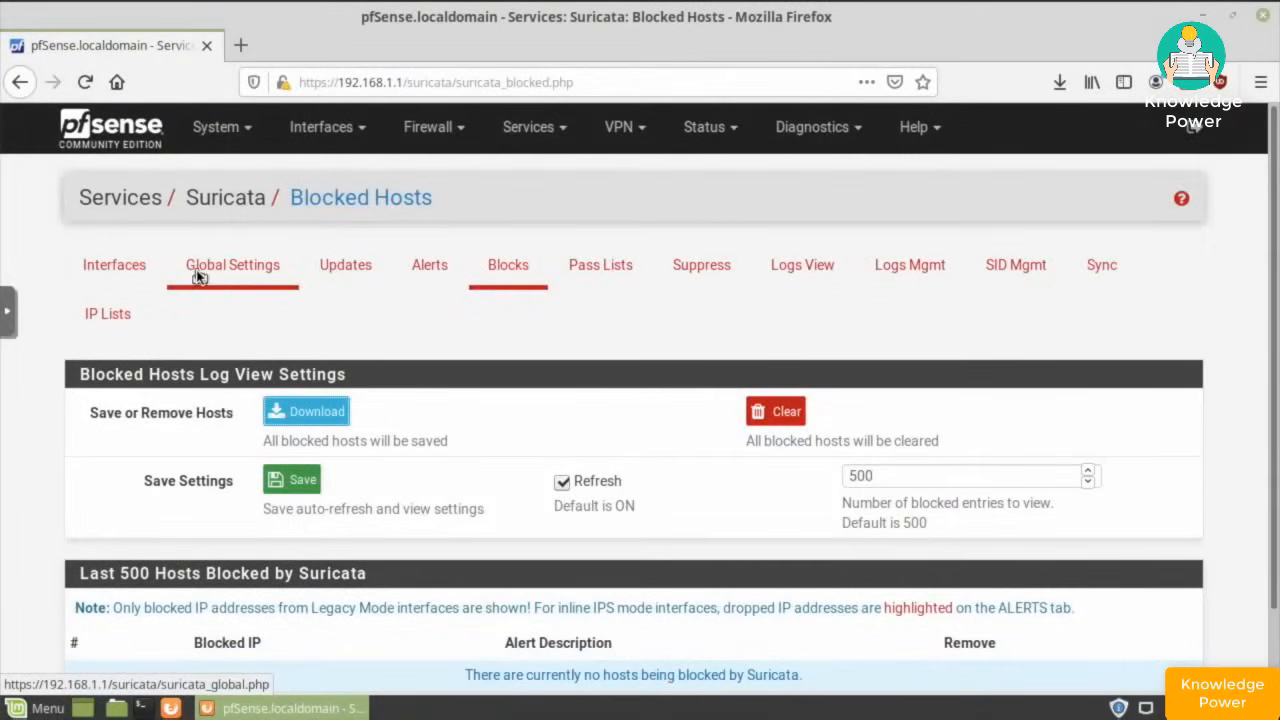
# - Start Suricata on the WAN and DMZ interfaces from the Suricata Interfaces tab
pyautogui.click(125, 281)
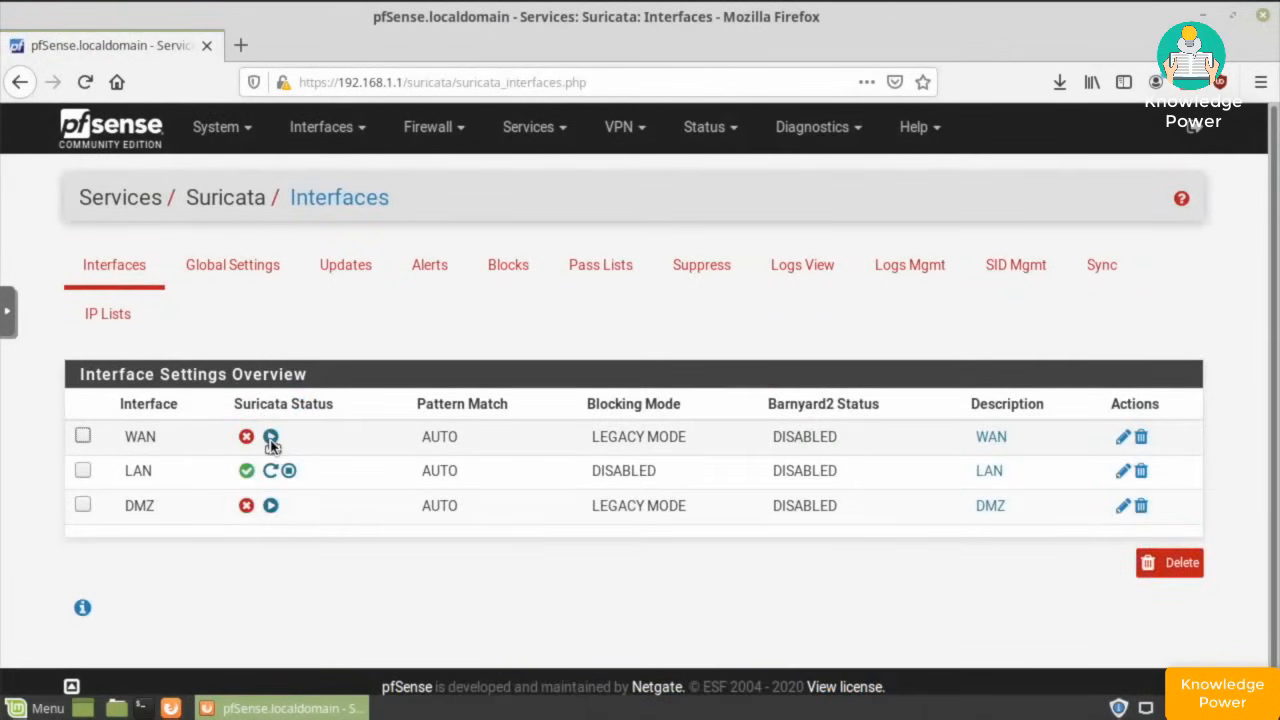
pyautogui.click(270, 437)
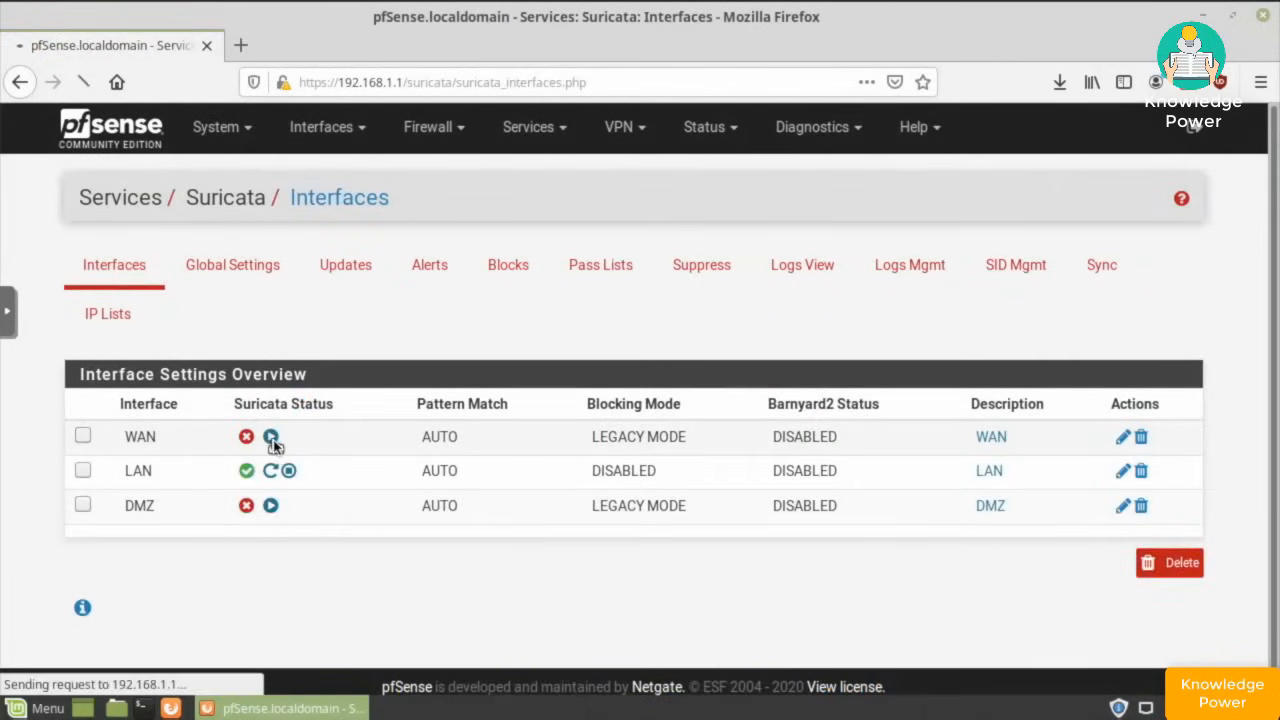
pyautogui.click(271, 507)
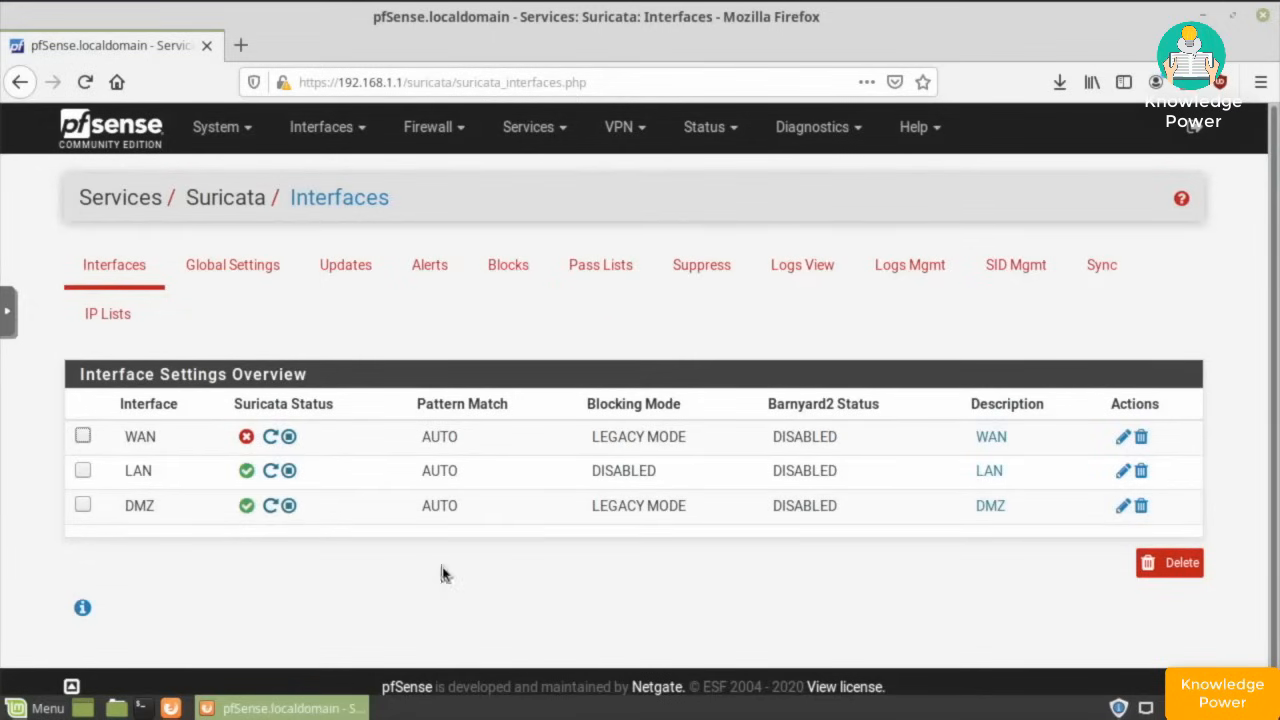
pyautogui.click(284, 437)
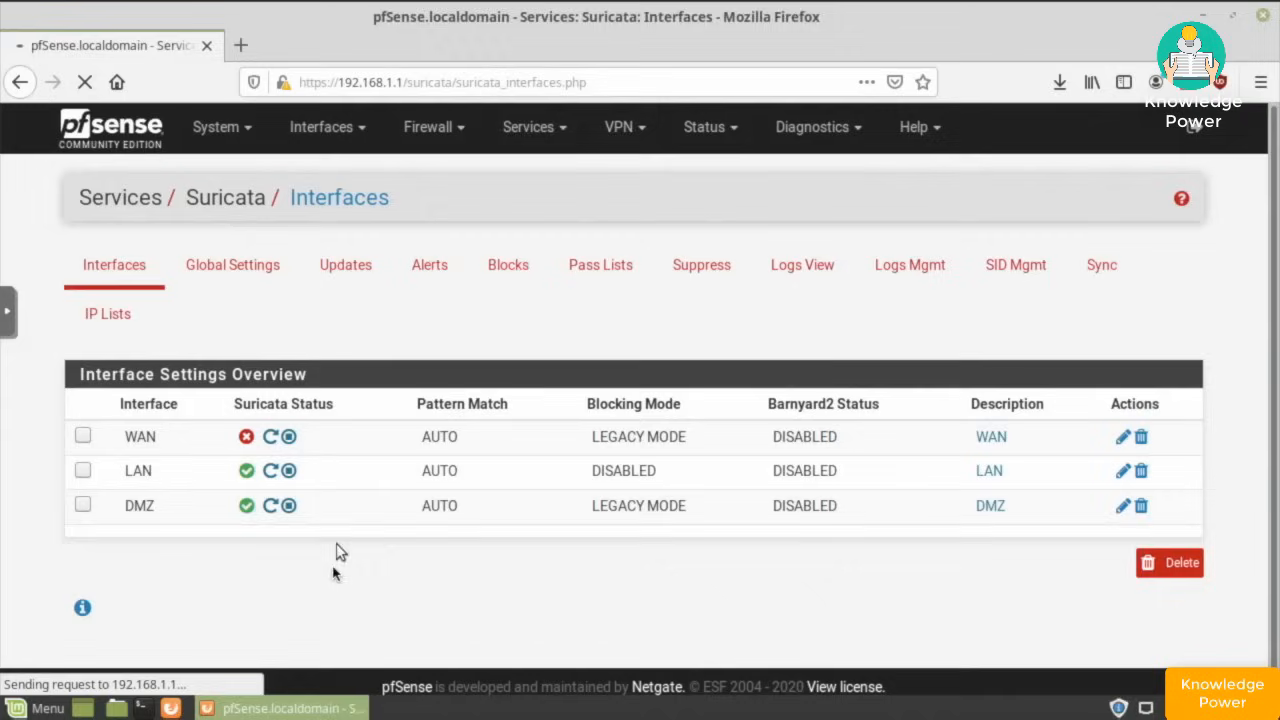
pyautogui.click(246, 438)
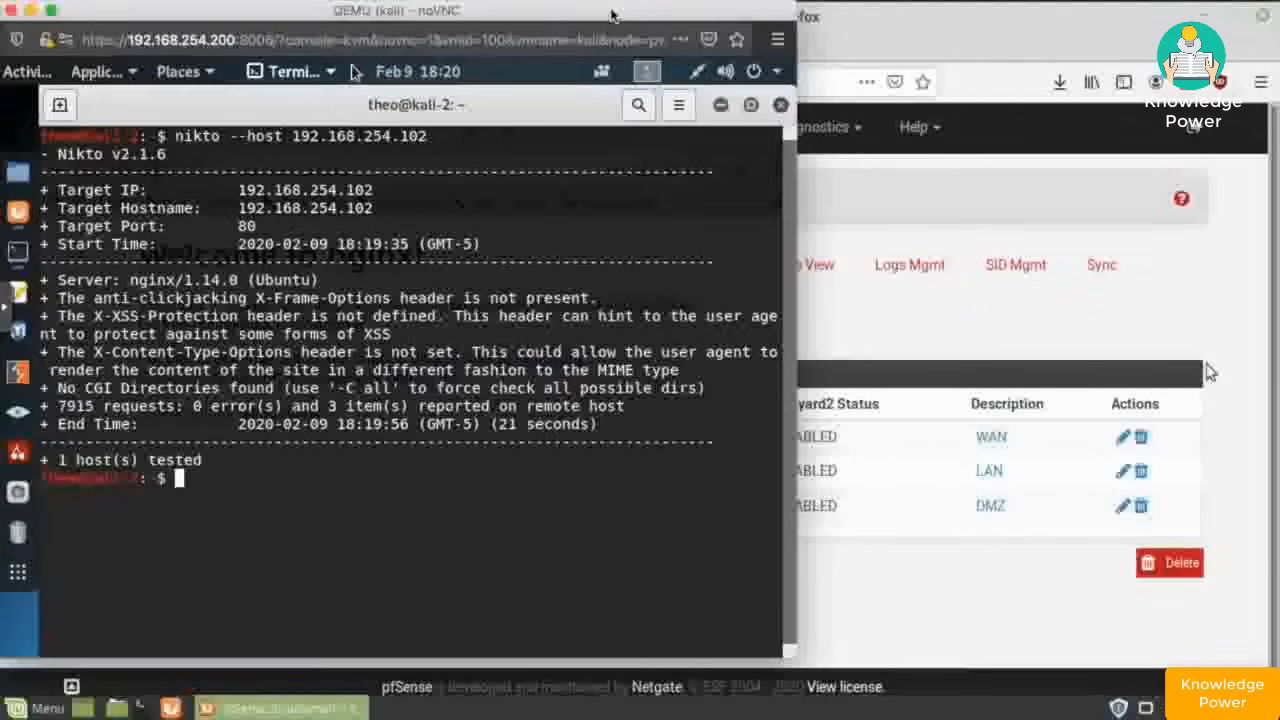
# - Clear the Kali terminal and rerun the Nikto scan of 192.168.254.102 from history
pyautogui.press('Up')
pyautogui.press('Up')
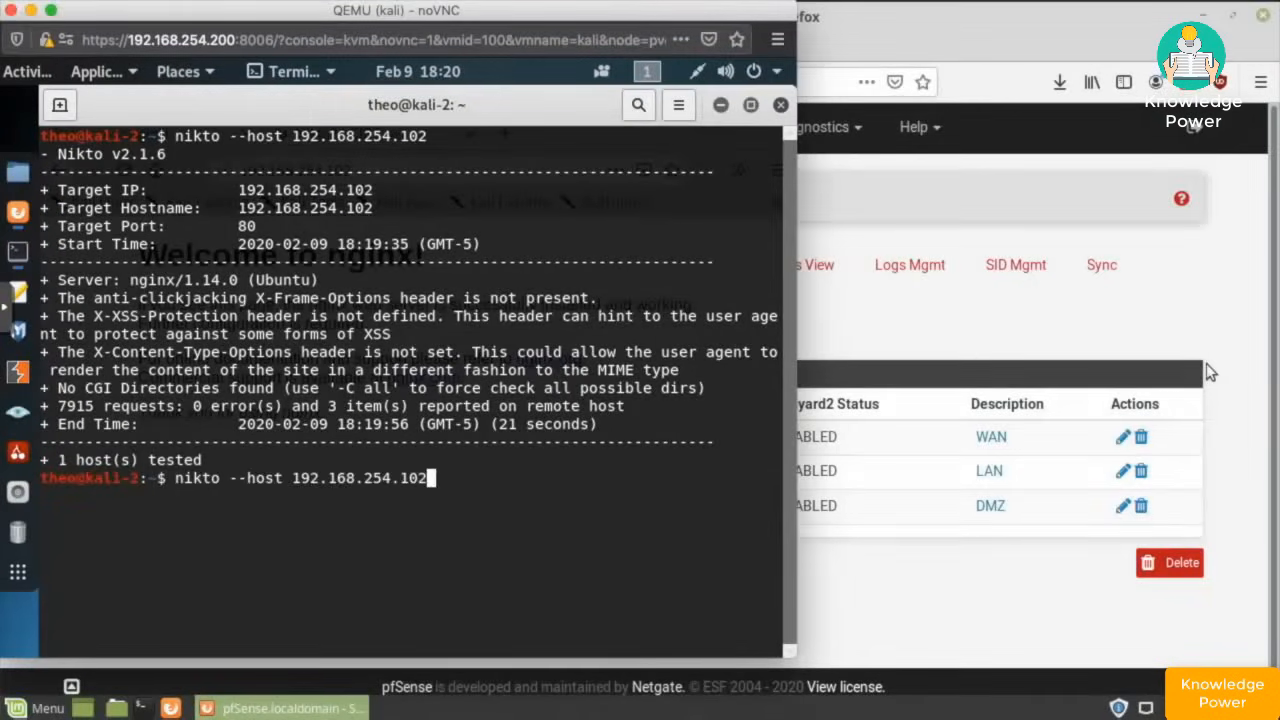
pyautogui.press('Return')
pyautogui.press('Up')
pyautogui.press('Up')
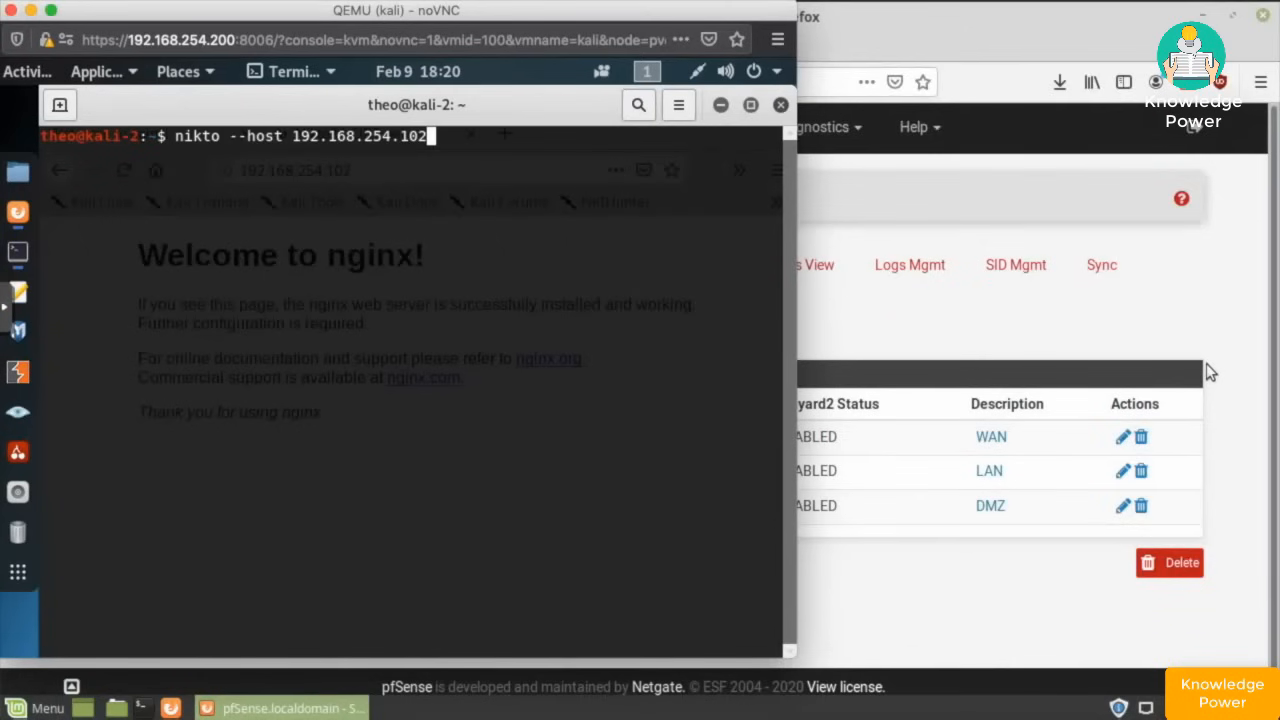
pyautogui.press('Return')
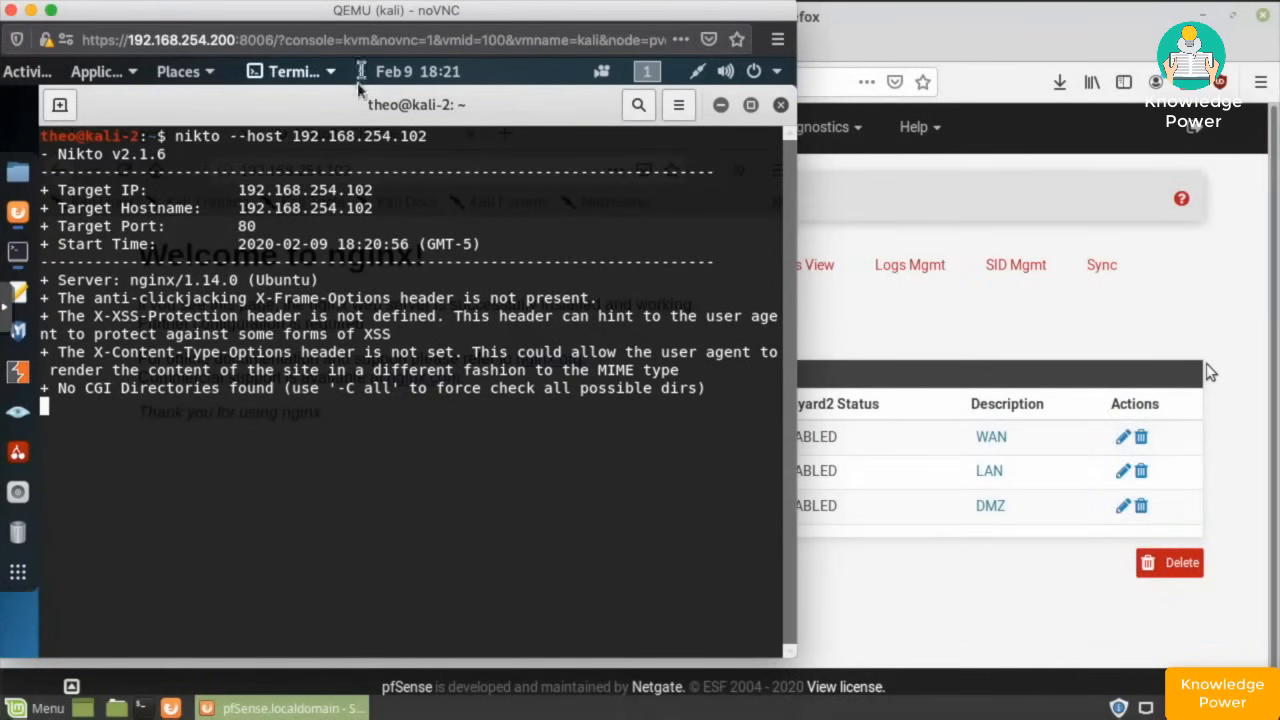
pyautogui.moveTo(310, 15); pyautogui.dragTo(1275, 275)
pyautogui.click(488, 352)
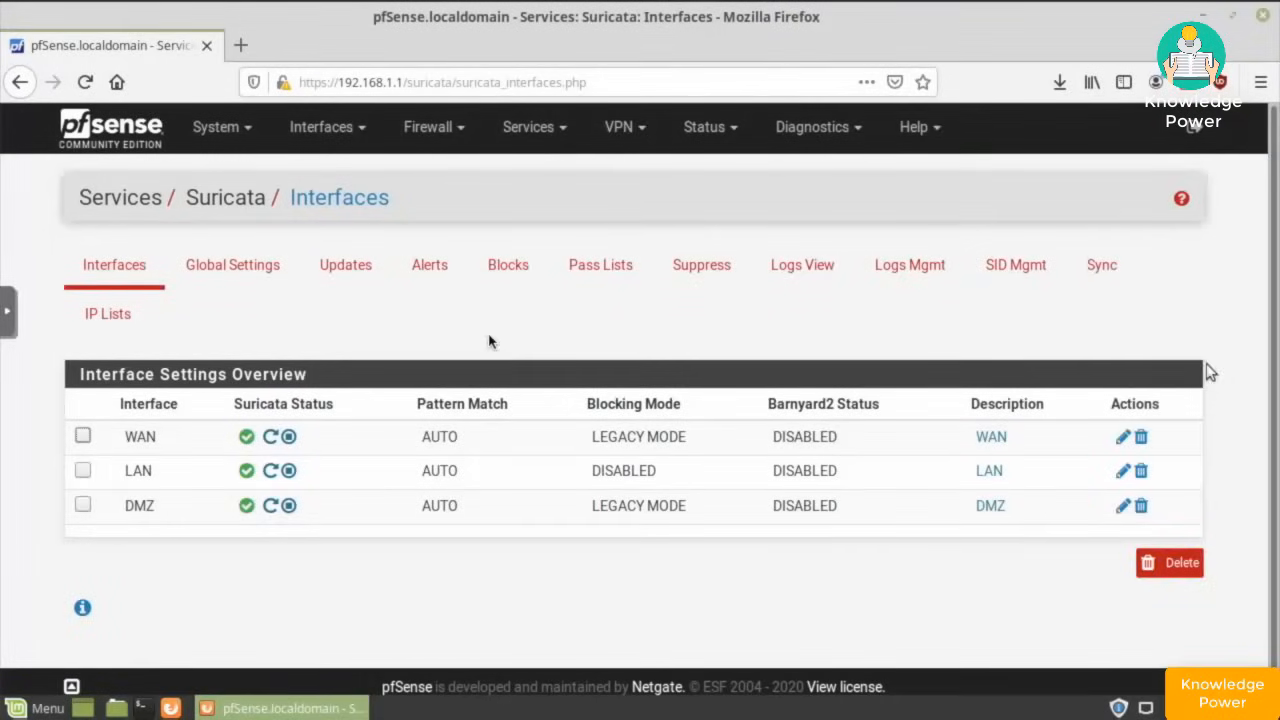
# - Confirm Suricata's Blocks tab lists Kali's 192.168.254.121, flagged for the Nikto scan
pyautogui.click(515, 276)
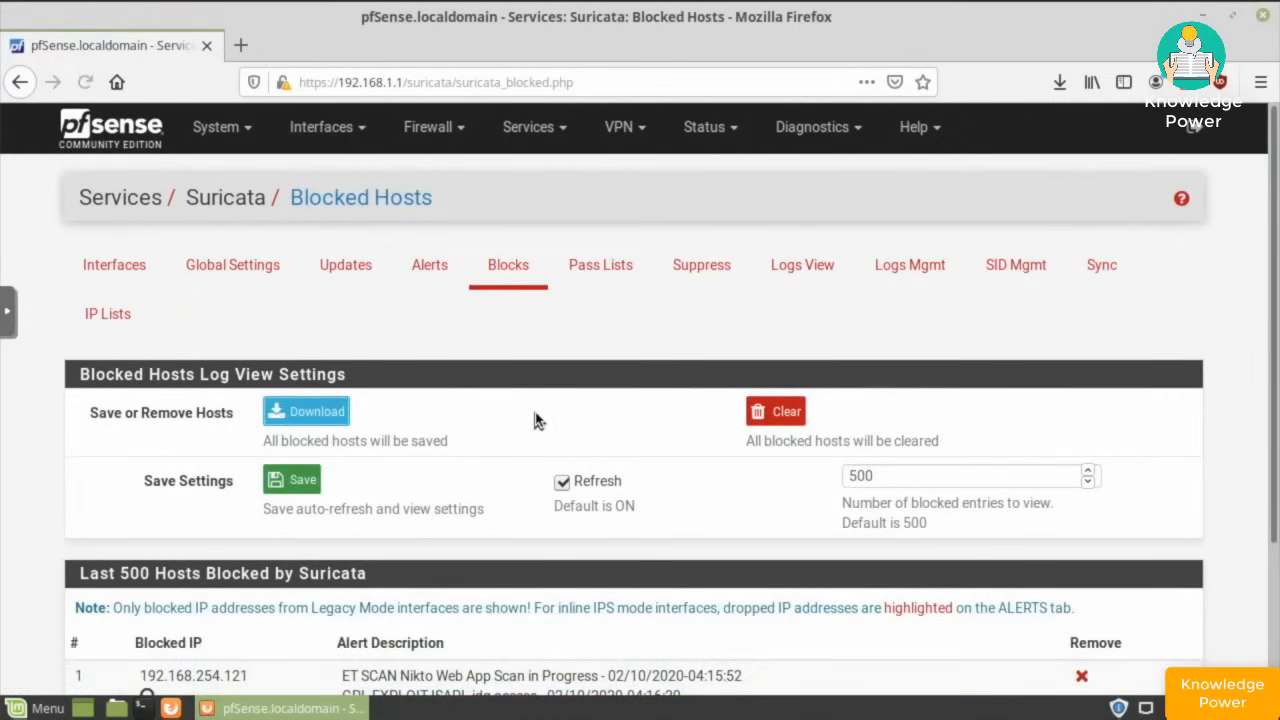
pyautogui.scroll(-3, 535, 420)
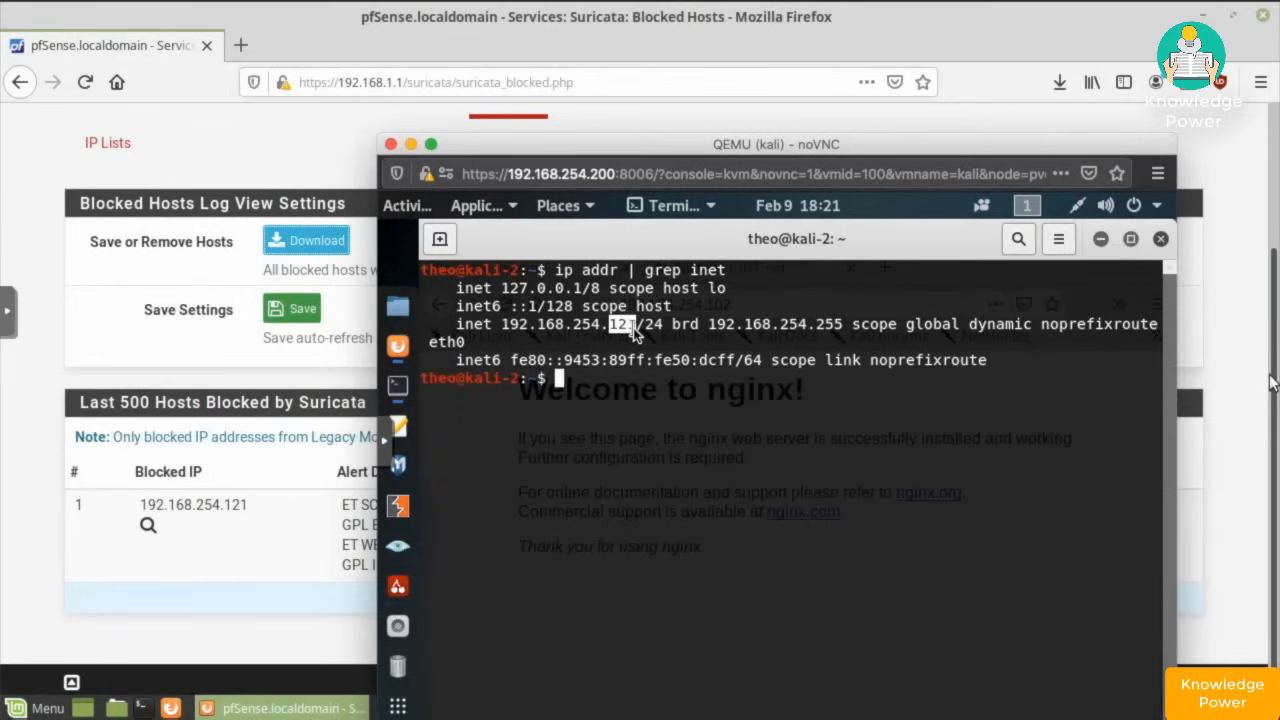
pyautogui.click(729, 359)
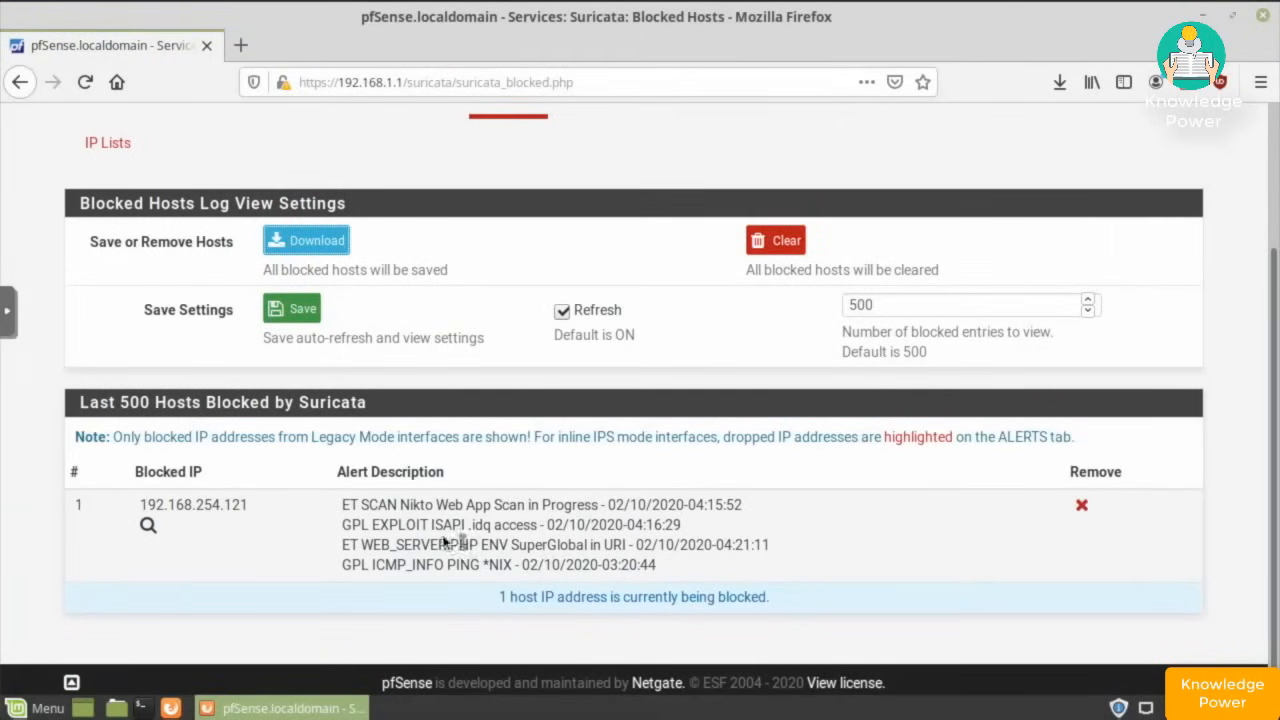
pyautogui.moveTo(401, 505); pyautogui.dragTo(438, 508)
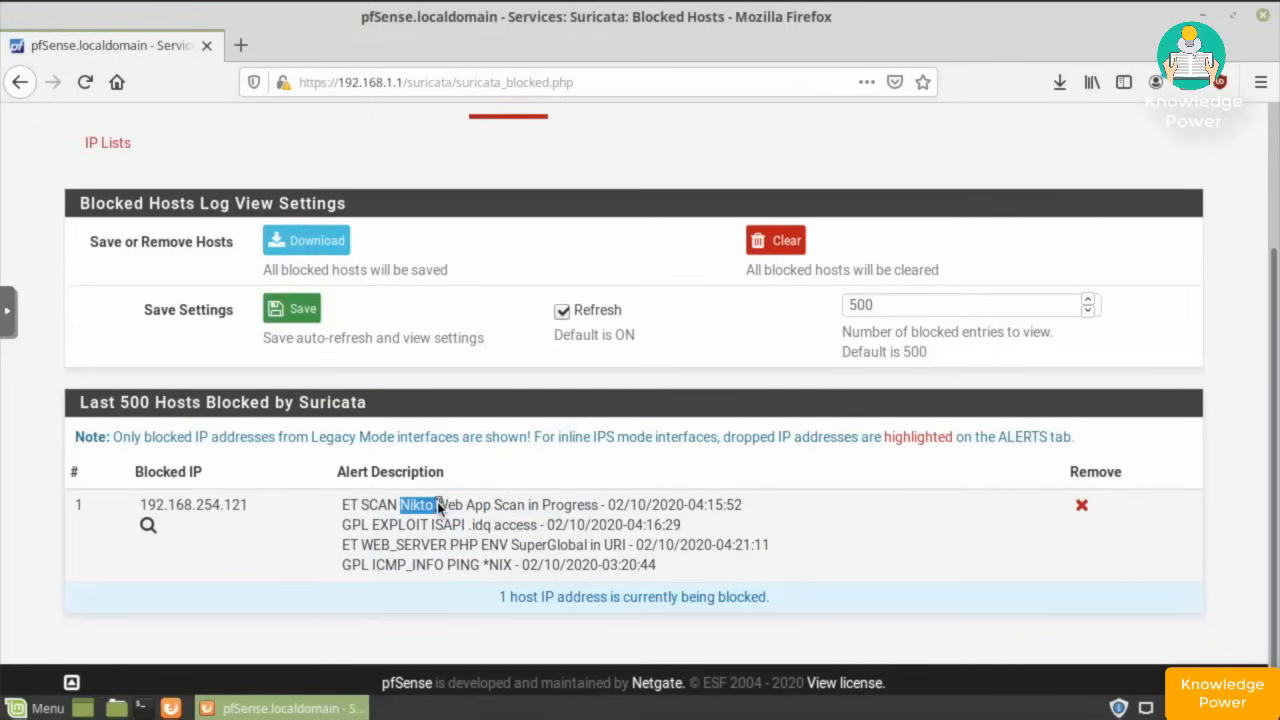
pyautogui.click(387, 558)
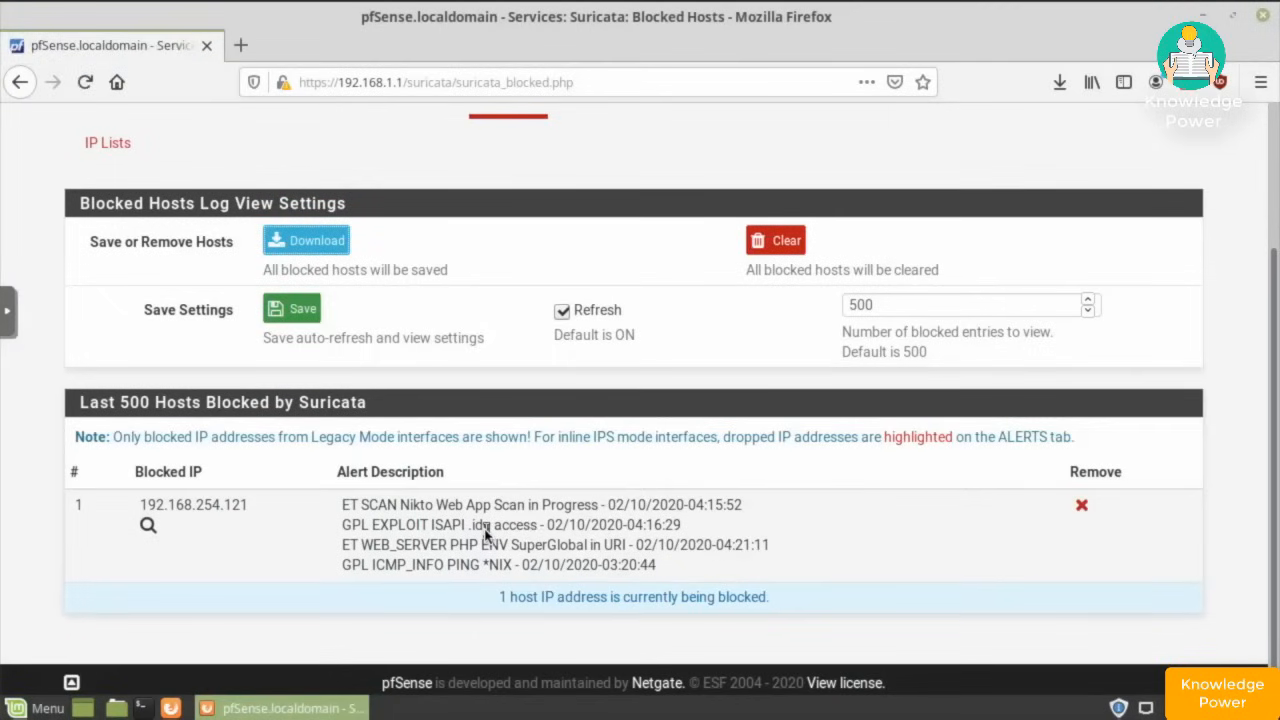
# - Remove 192.168.254.121 from Blocked Hosts and reload the nginx page in Kali to confirm access
pyautogui.click(1084, 510)
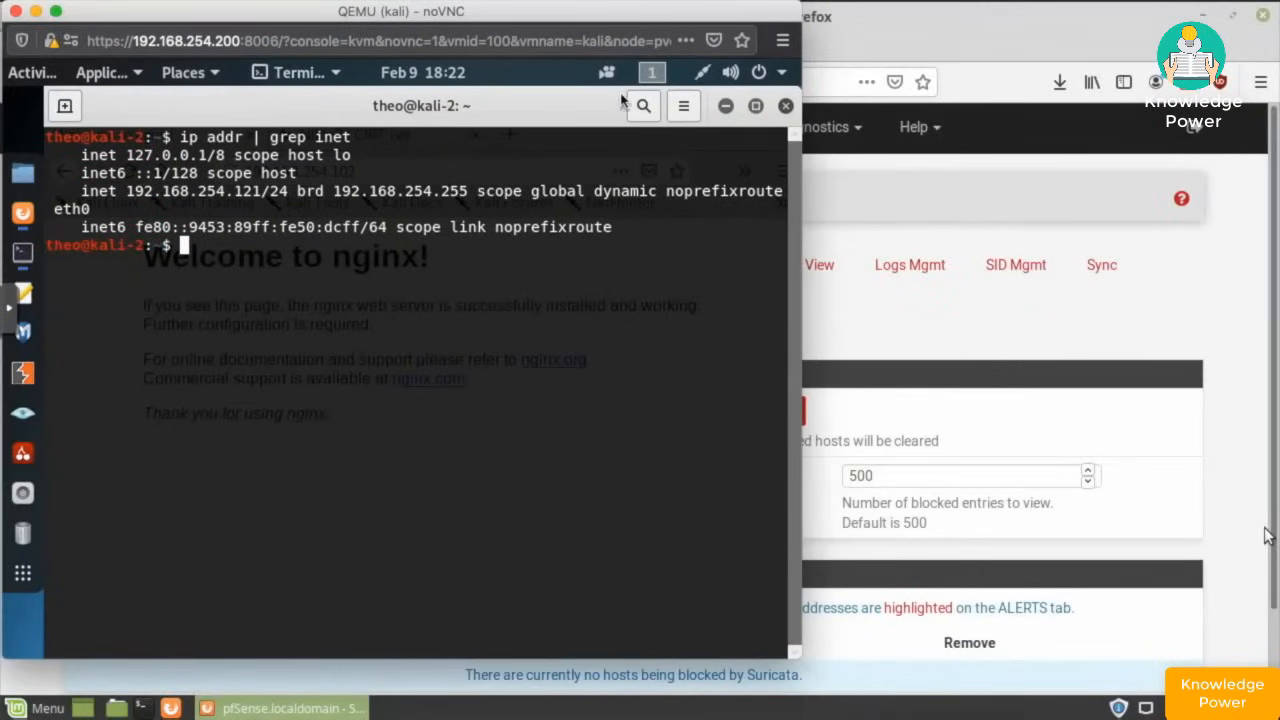
pyautogui.click(726, 106)
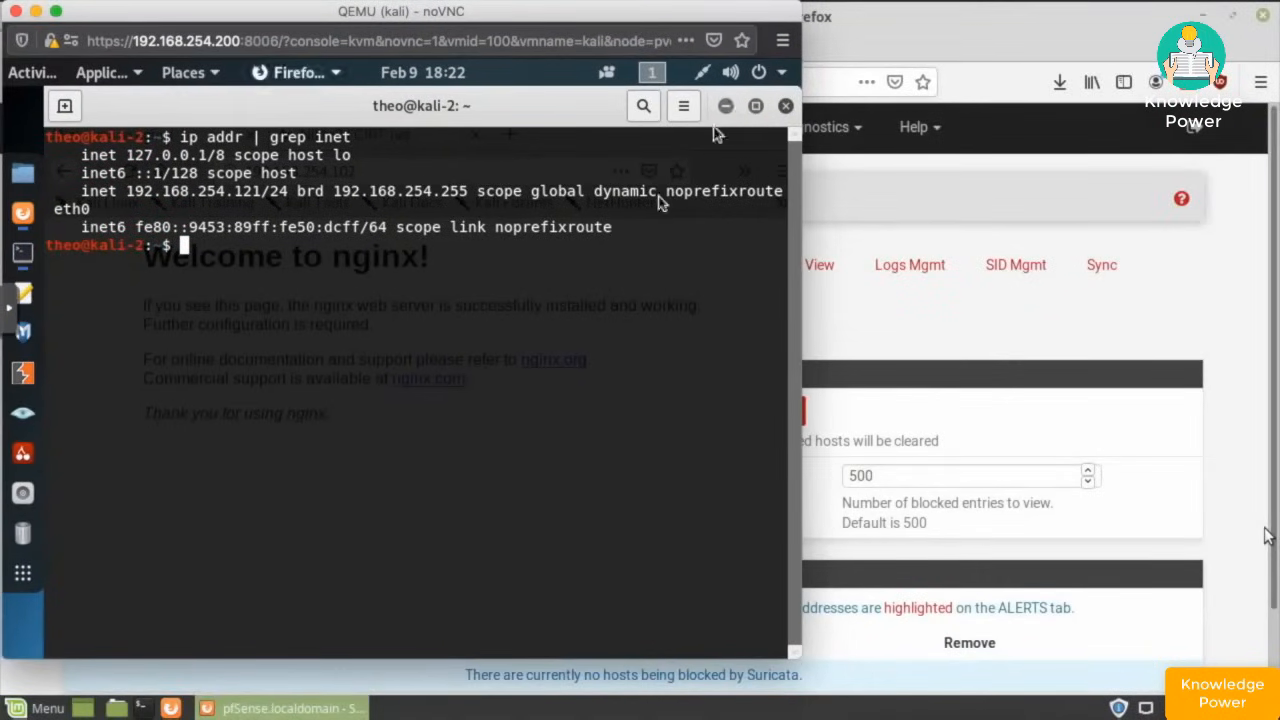
pyautogui.click(128, 171)
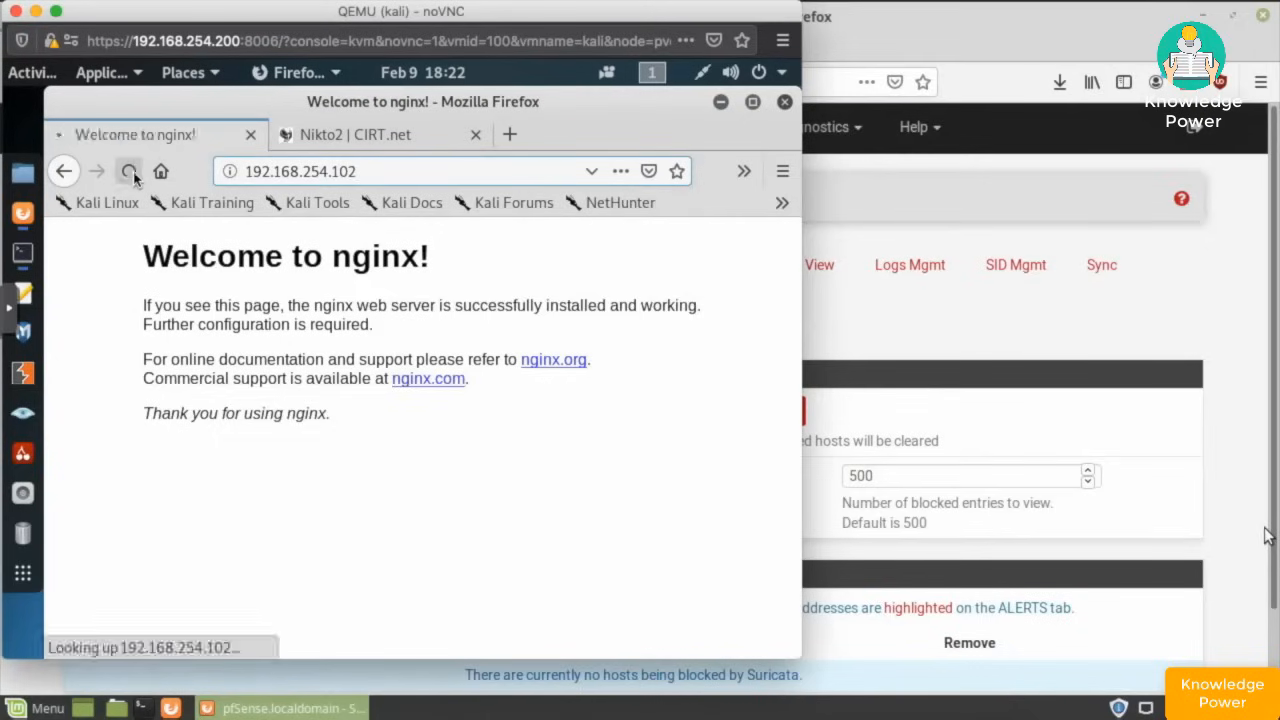